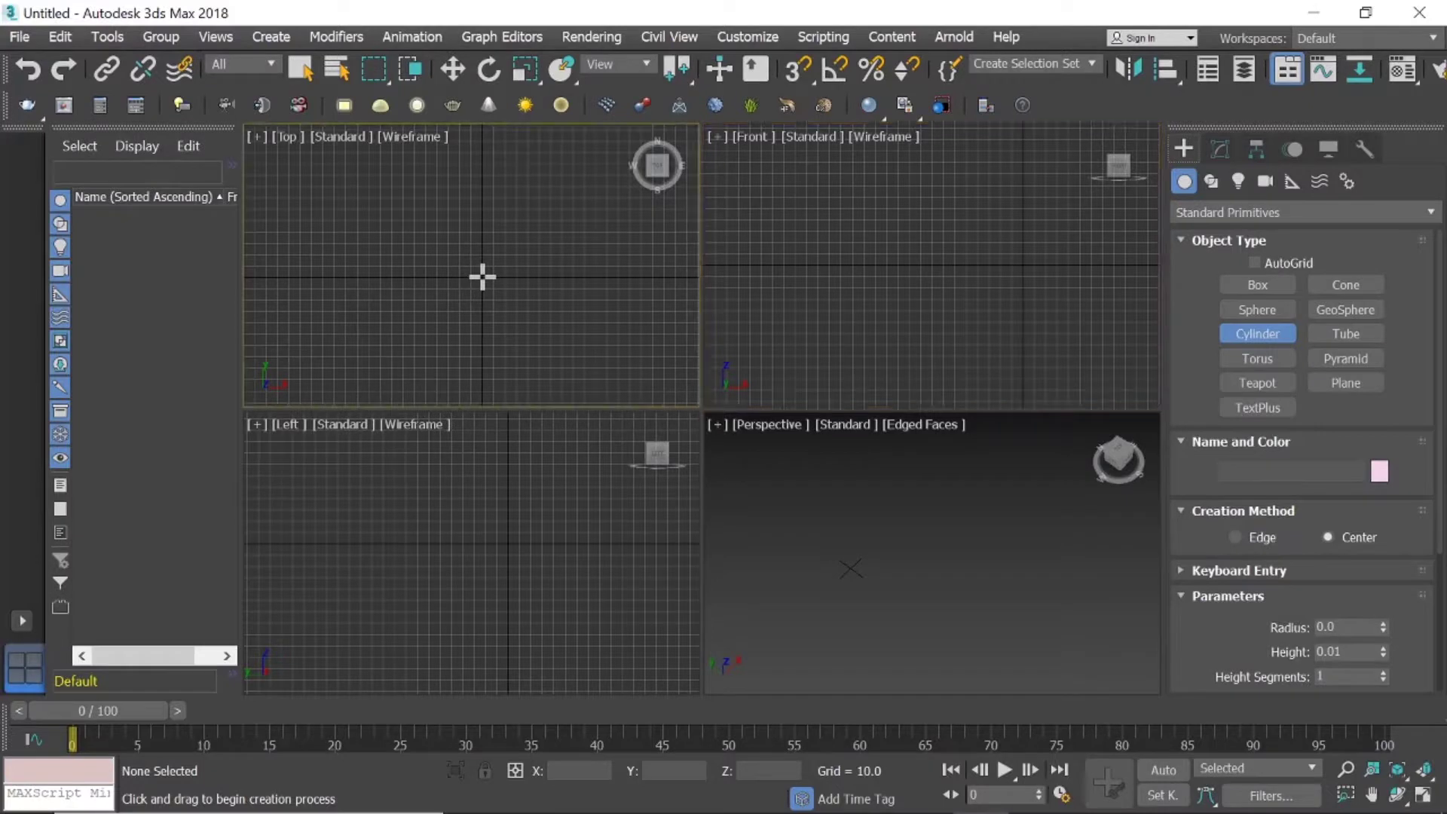
Drag out a flat cylinder of radius 65.13 at the origin in the Top viewport.
left_click_drag(482, 276, 541, 311)
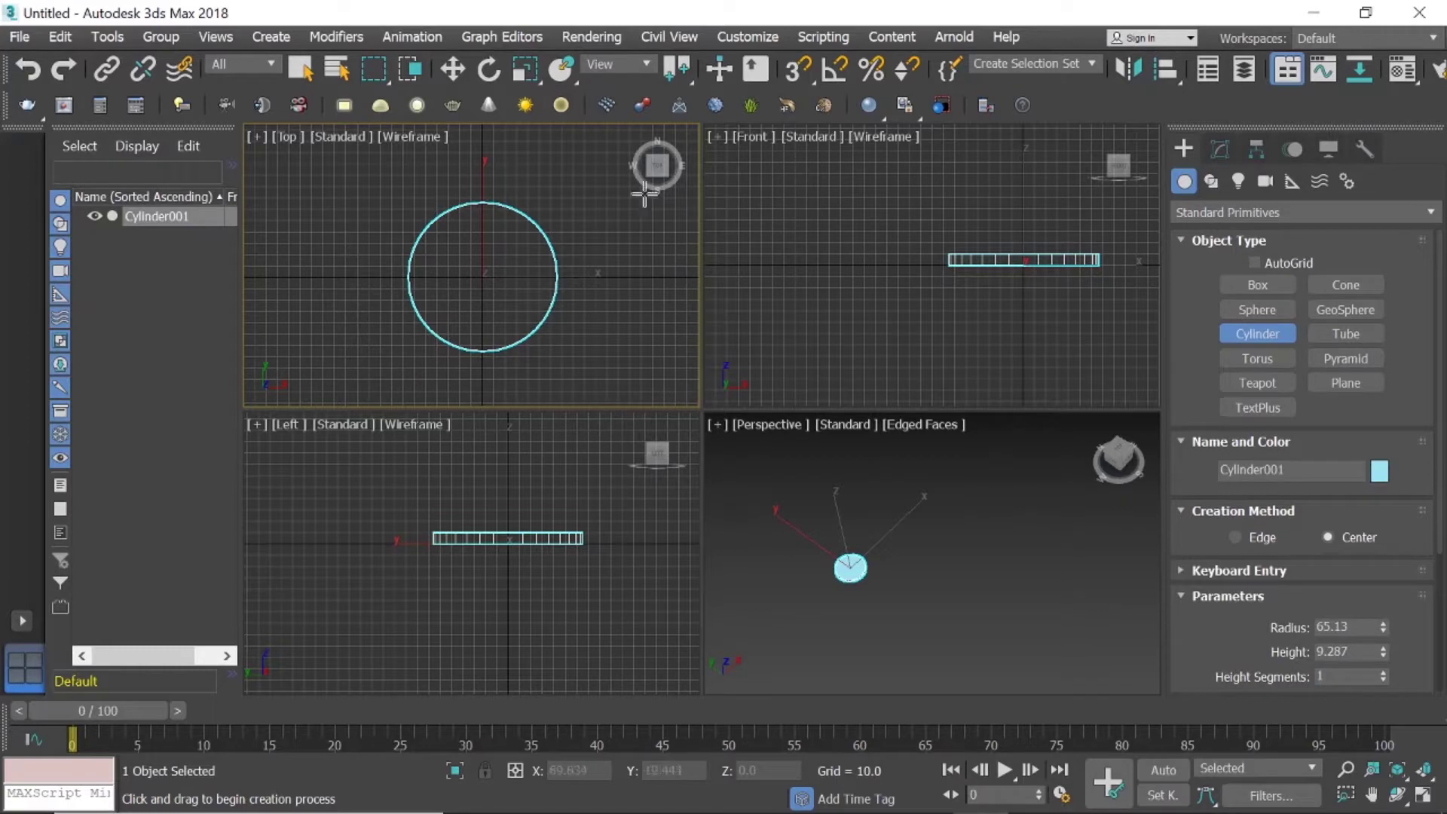
Show the cylinder's parameters and maximize the Perspective viewport framed on the cylinder.
left_click(1227, 151)
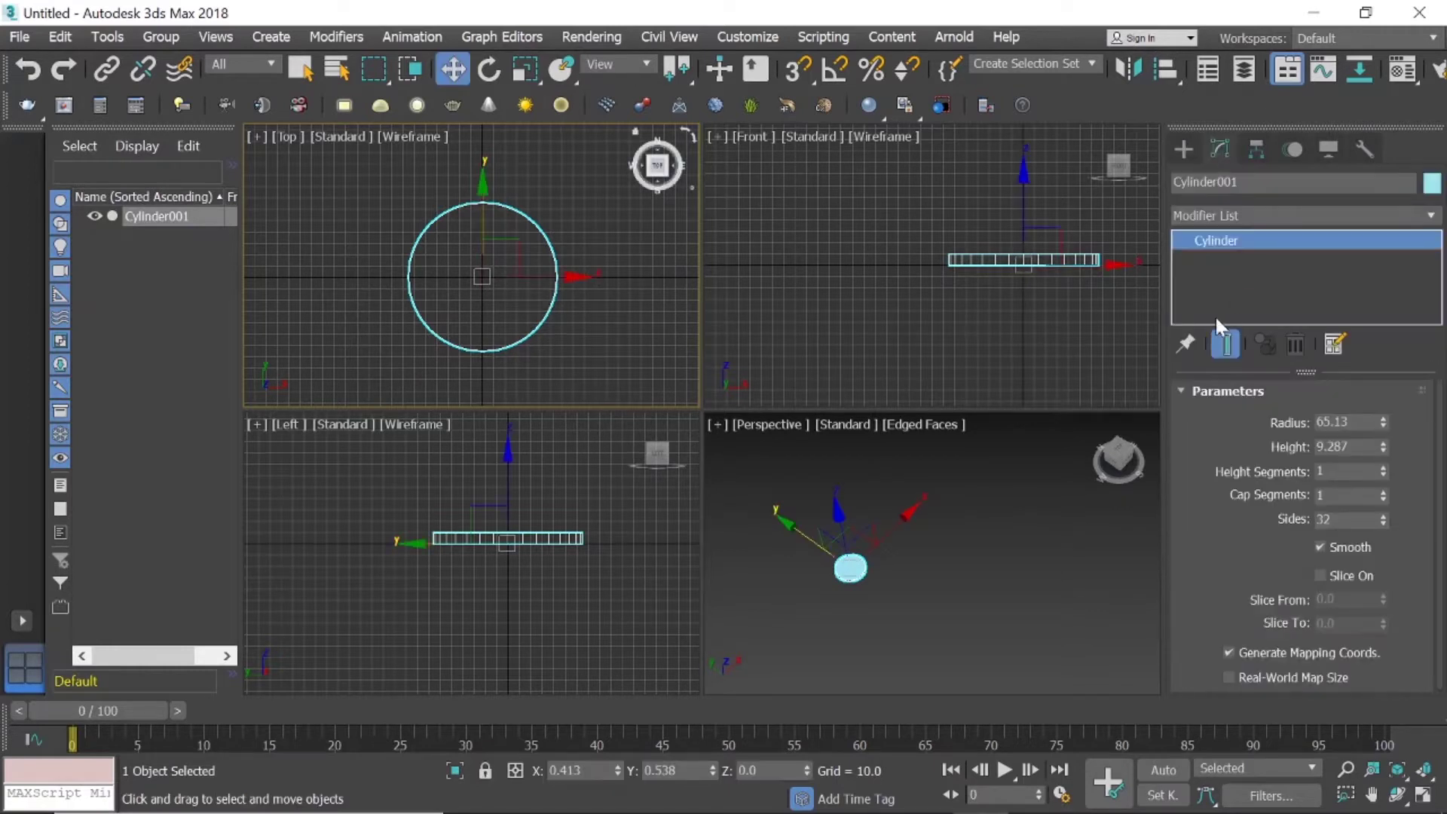
scroll(867, 573, "up", 8)
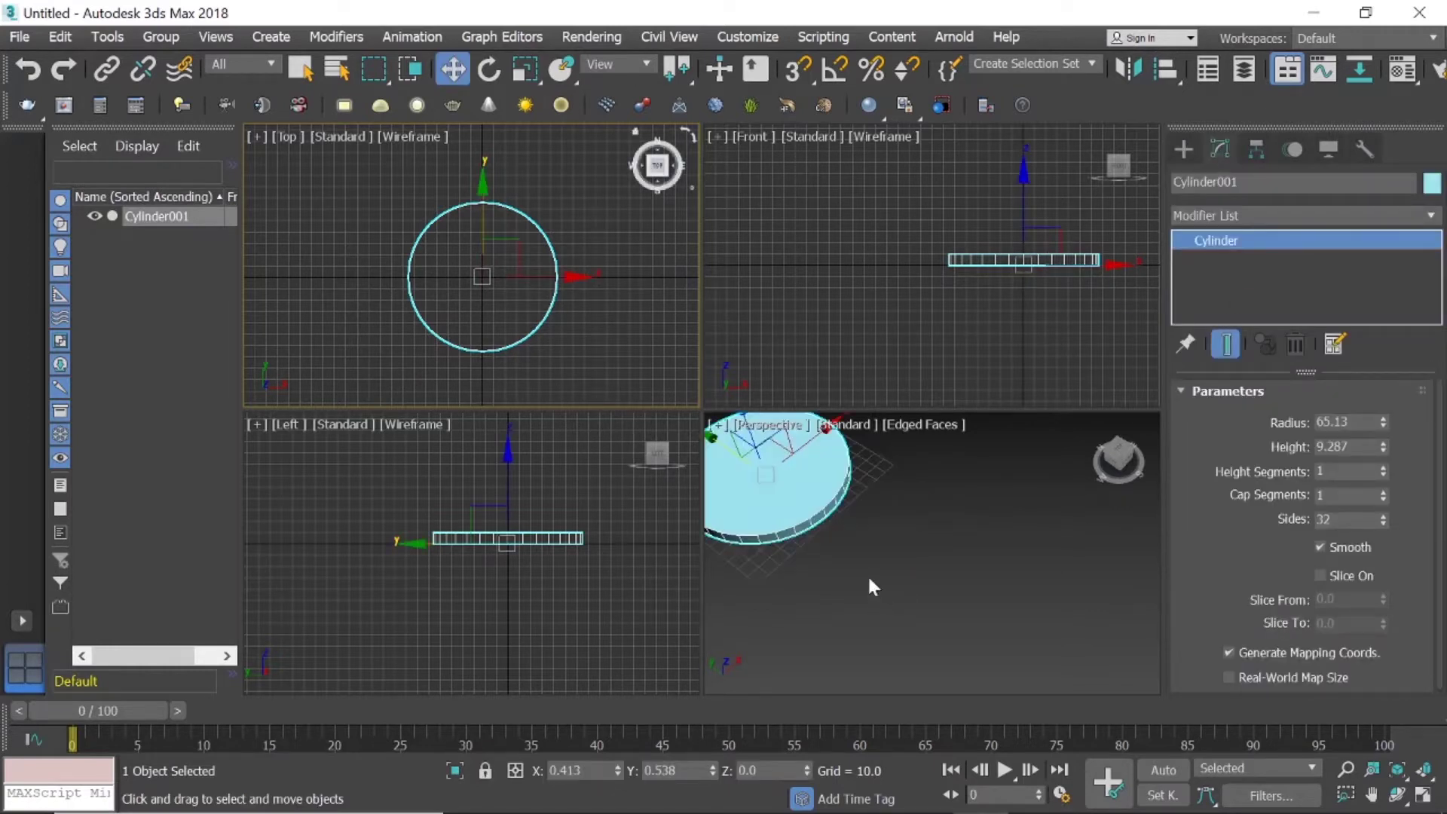
middle_click(1139, 468)
middle_click_drag(1070, 458, 859, 509)
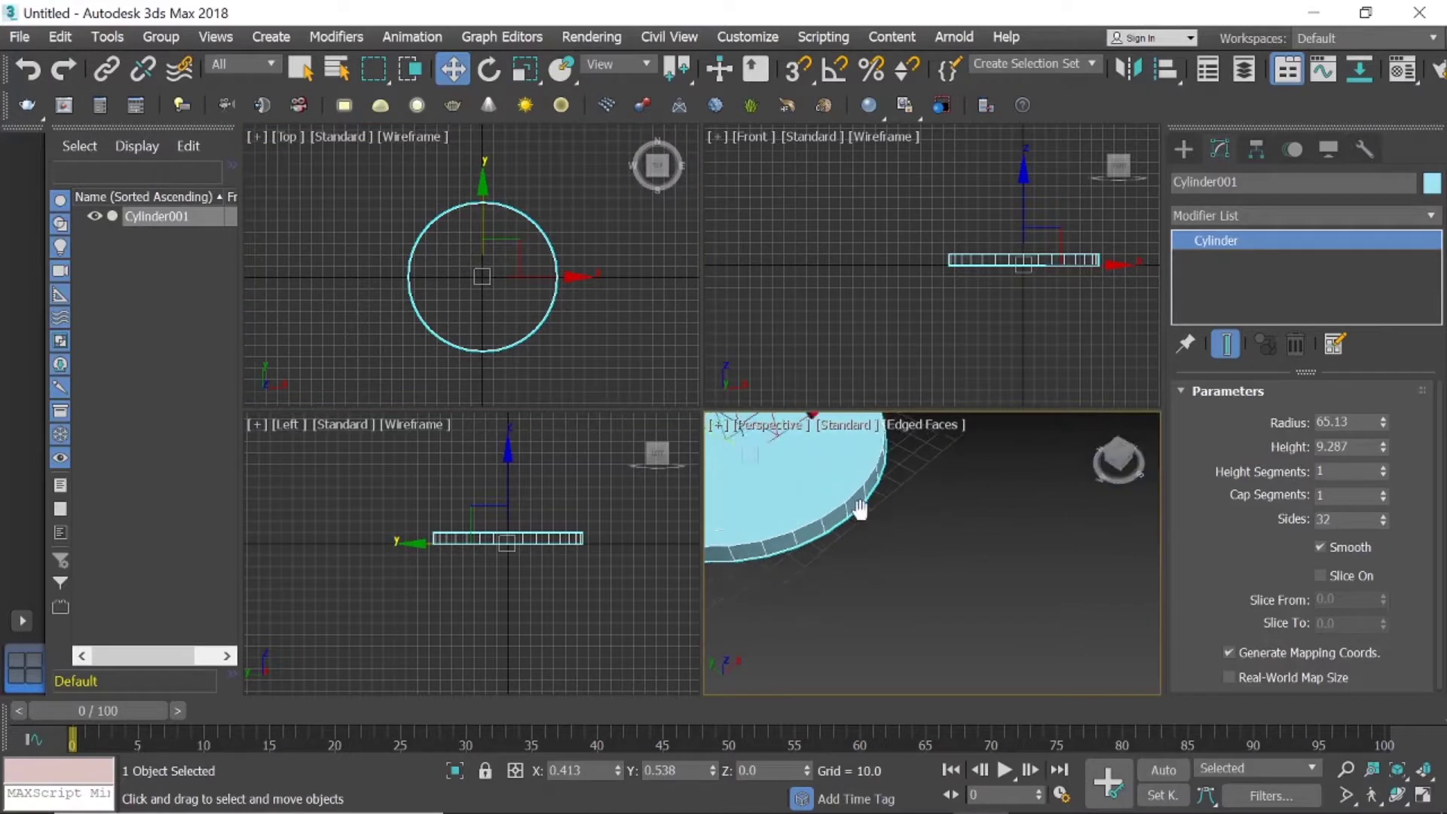
key("z")
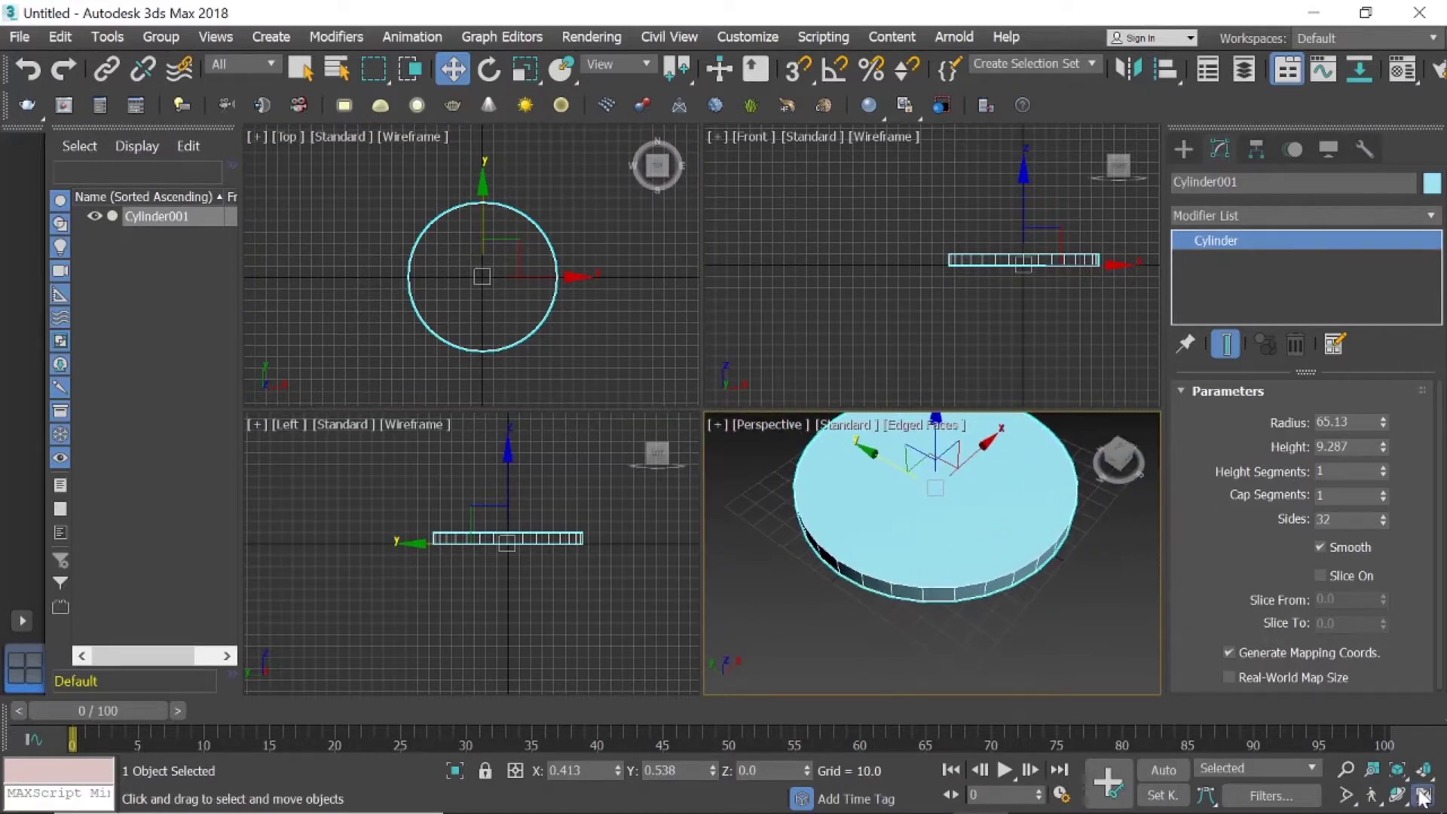
left_click(1421, 796)
Reorient the perspective view with the ViewCube and bring the cylinder back into view.
left_click(1118, 172)
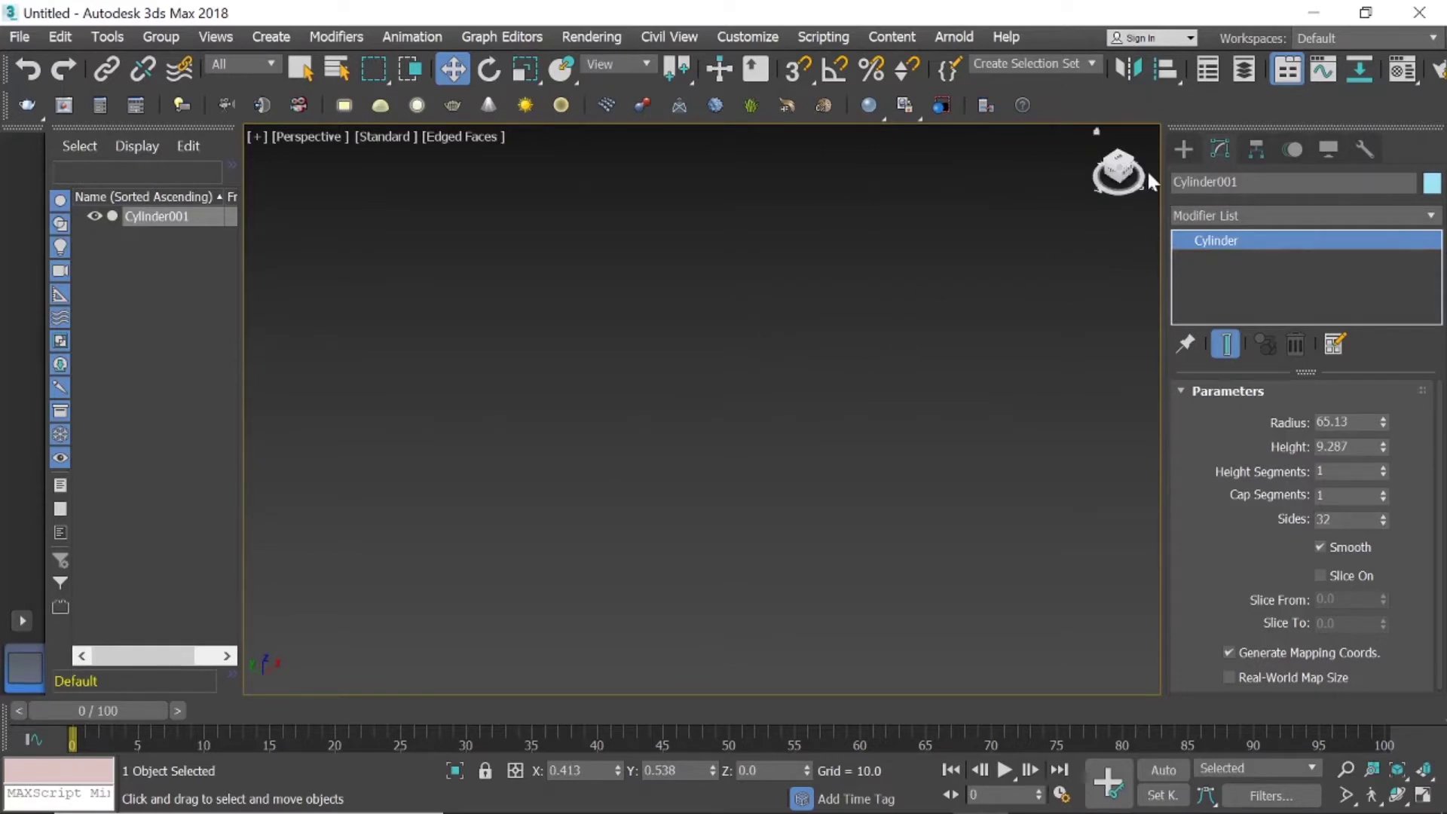
left_click(1118, 166)
scroll(935, 358, "down", 3)
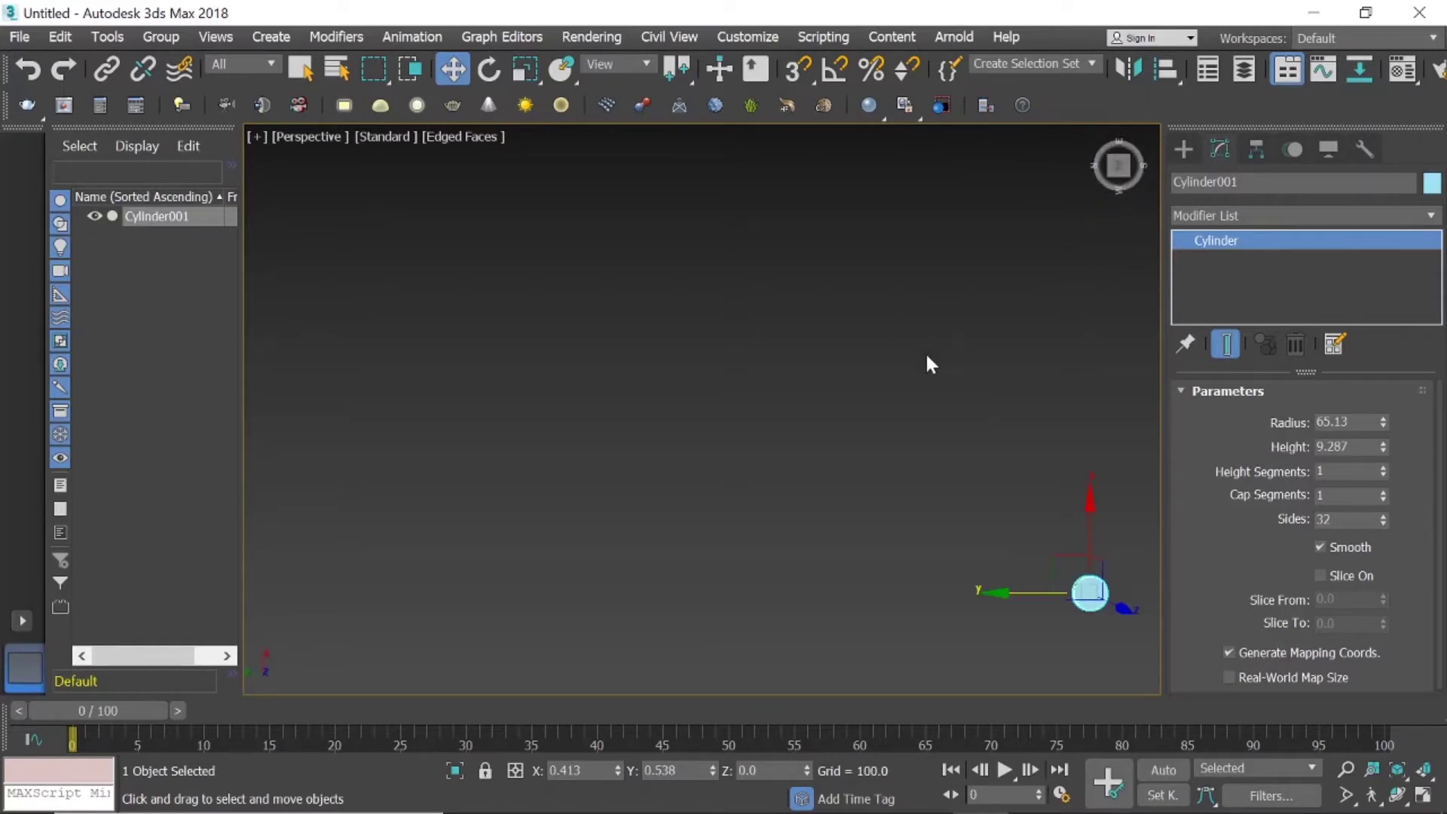
middle_click_drag(965, 461, 947, 315)
scroll(947, 315, "up", 3)
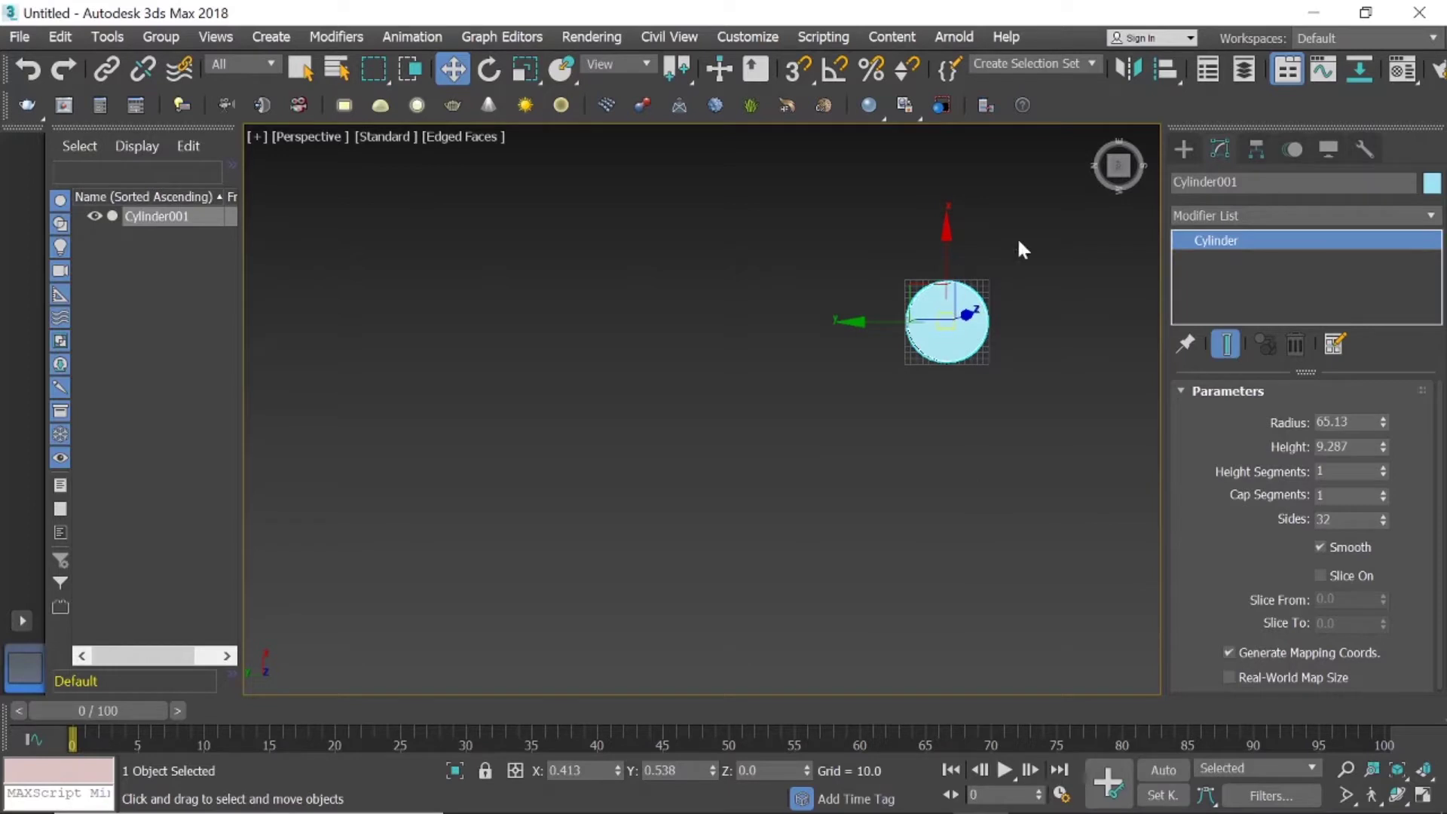
left_click(1116, 169)
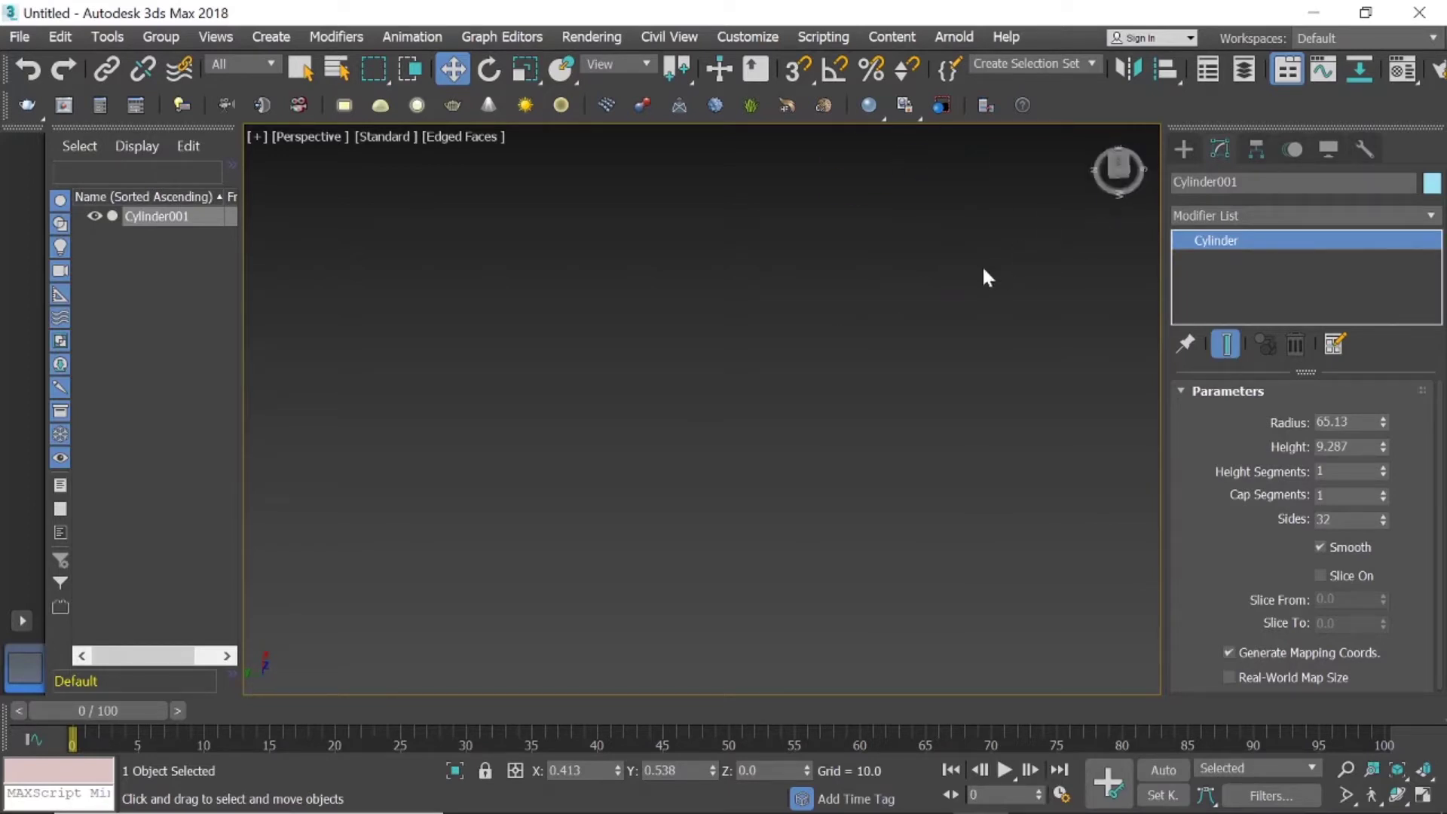
middle_click_drag(985, 274, 942, 493)
Centre and reselect the cylinder, then orbit to an angled view from above.
scroll(983, 238, "up", 3)
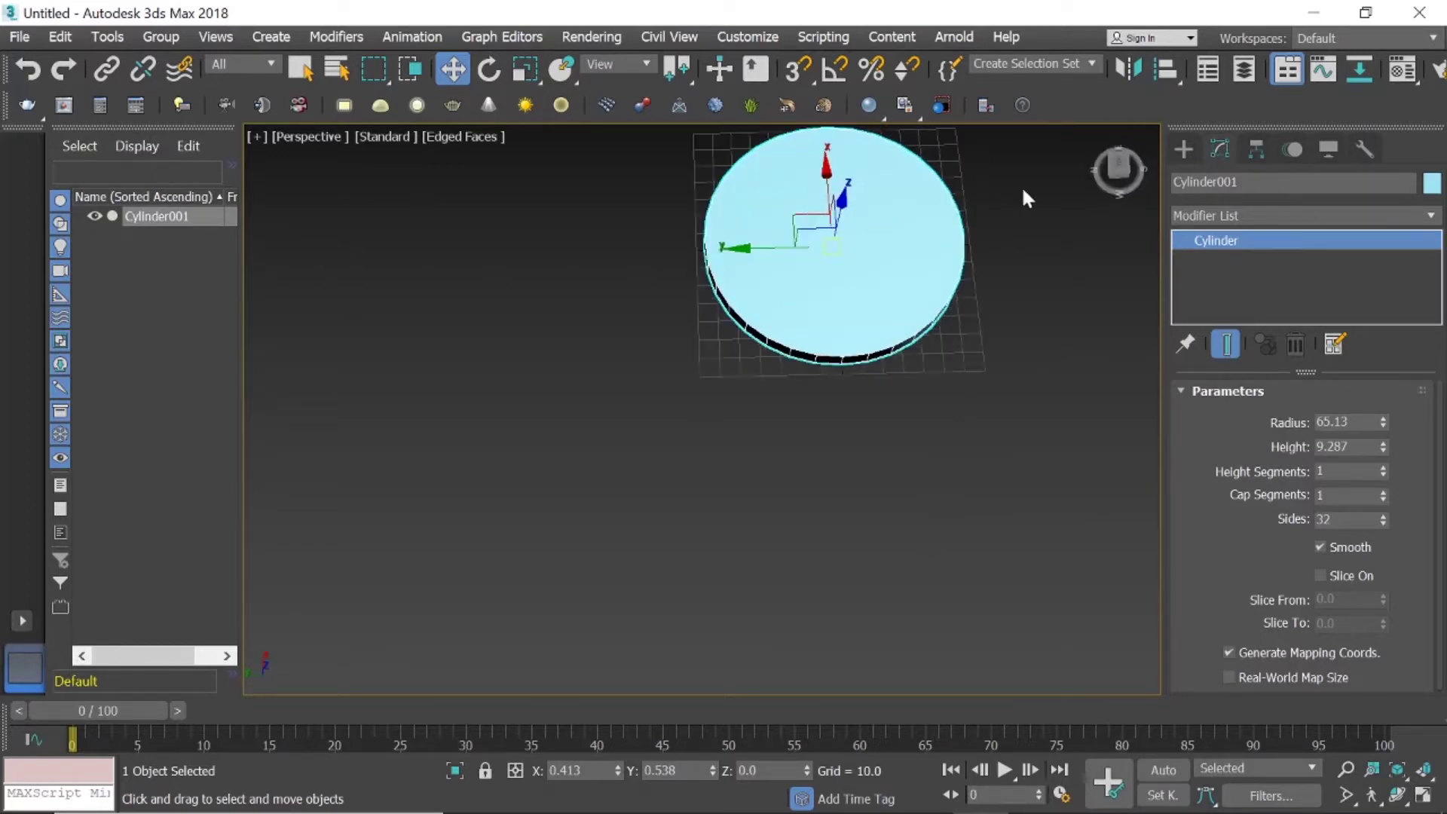
left_click(1112, 169)
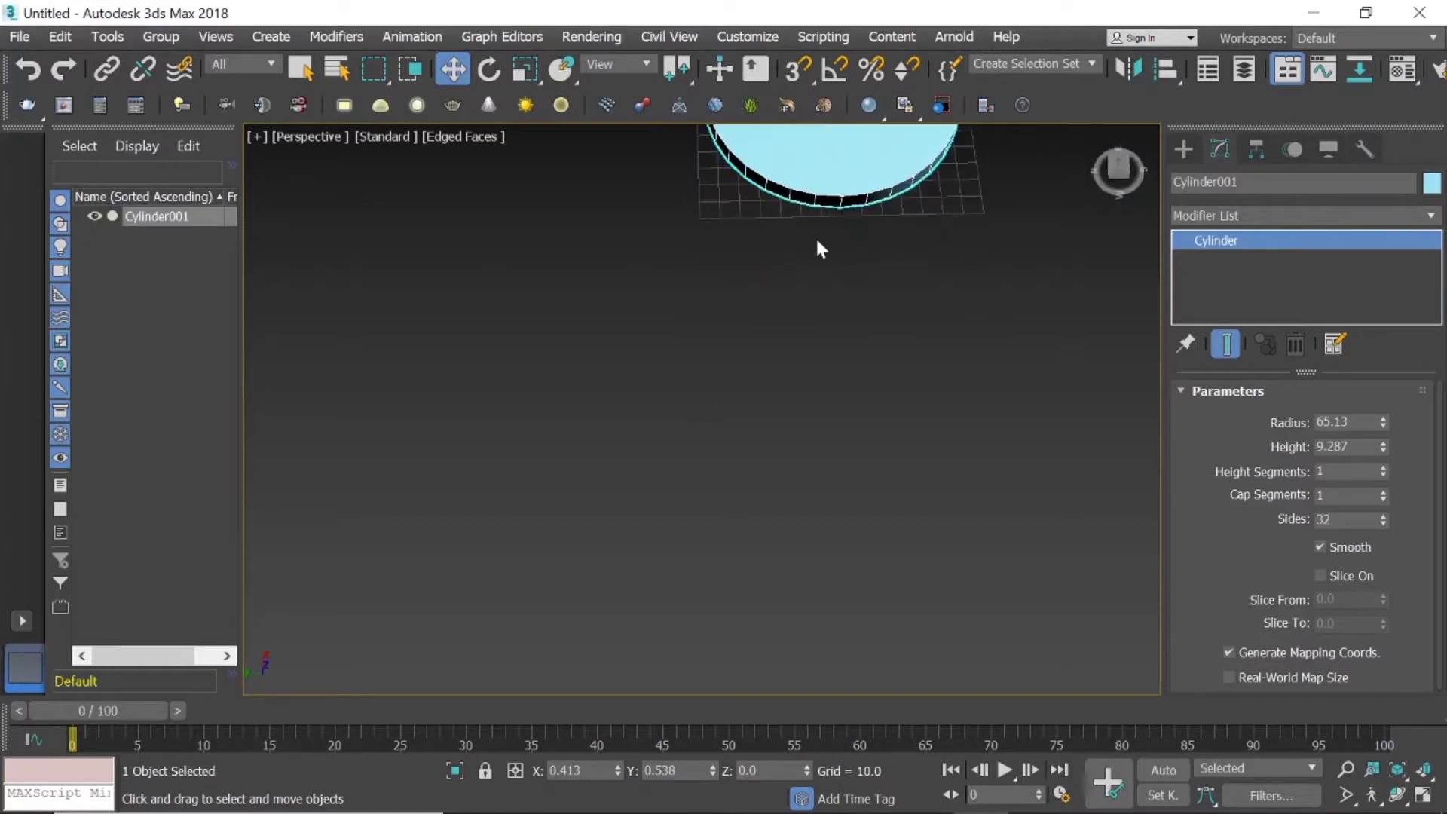
middle_click_drag(817, 242, 850, 312)
key("ctrl+d")
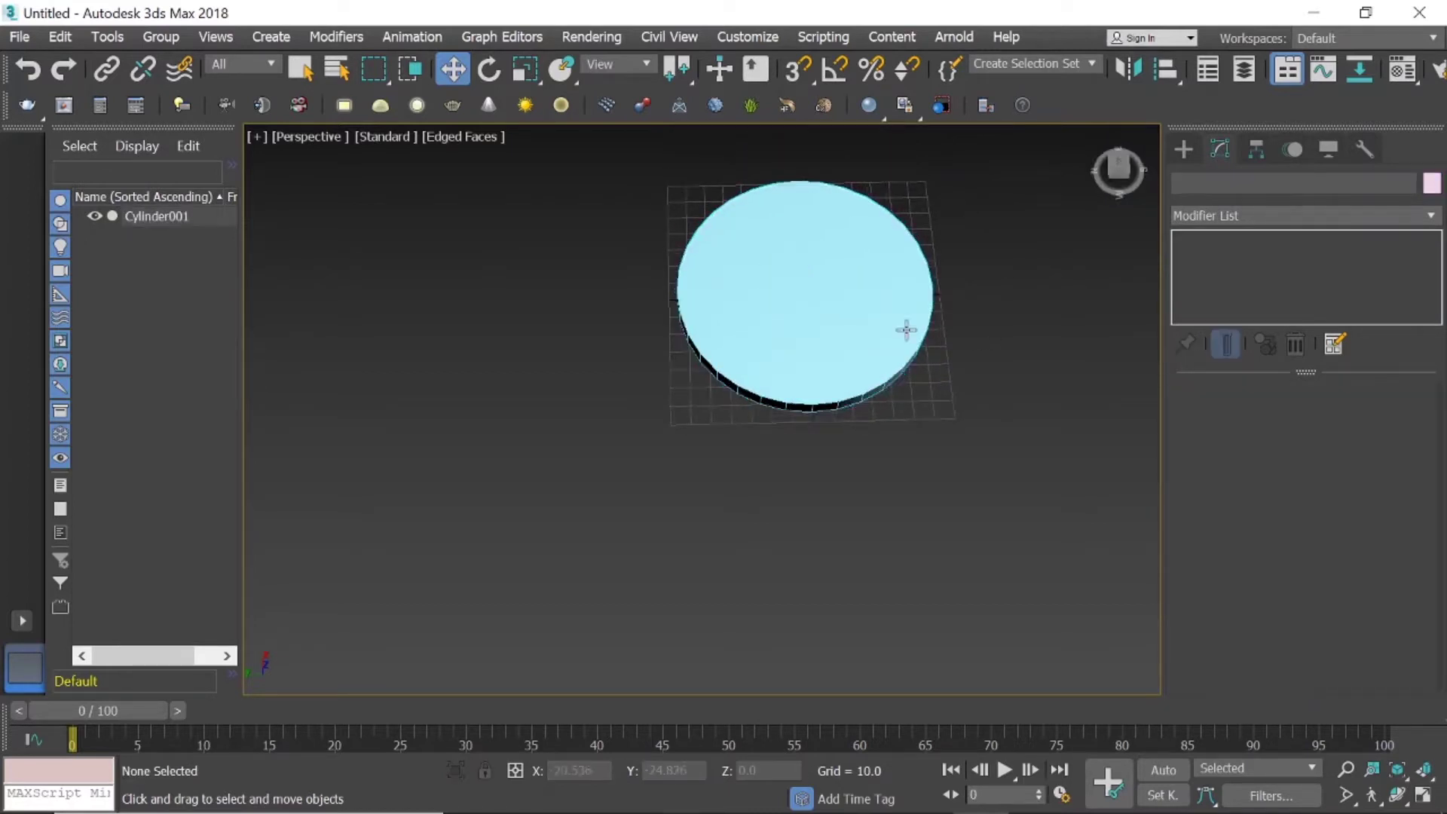
left_click(856, 327)
left_click_drag(1115, 162, 1097, 232)
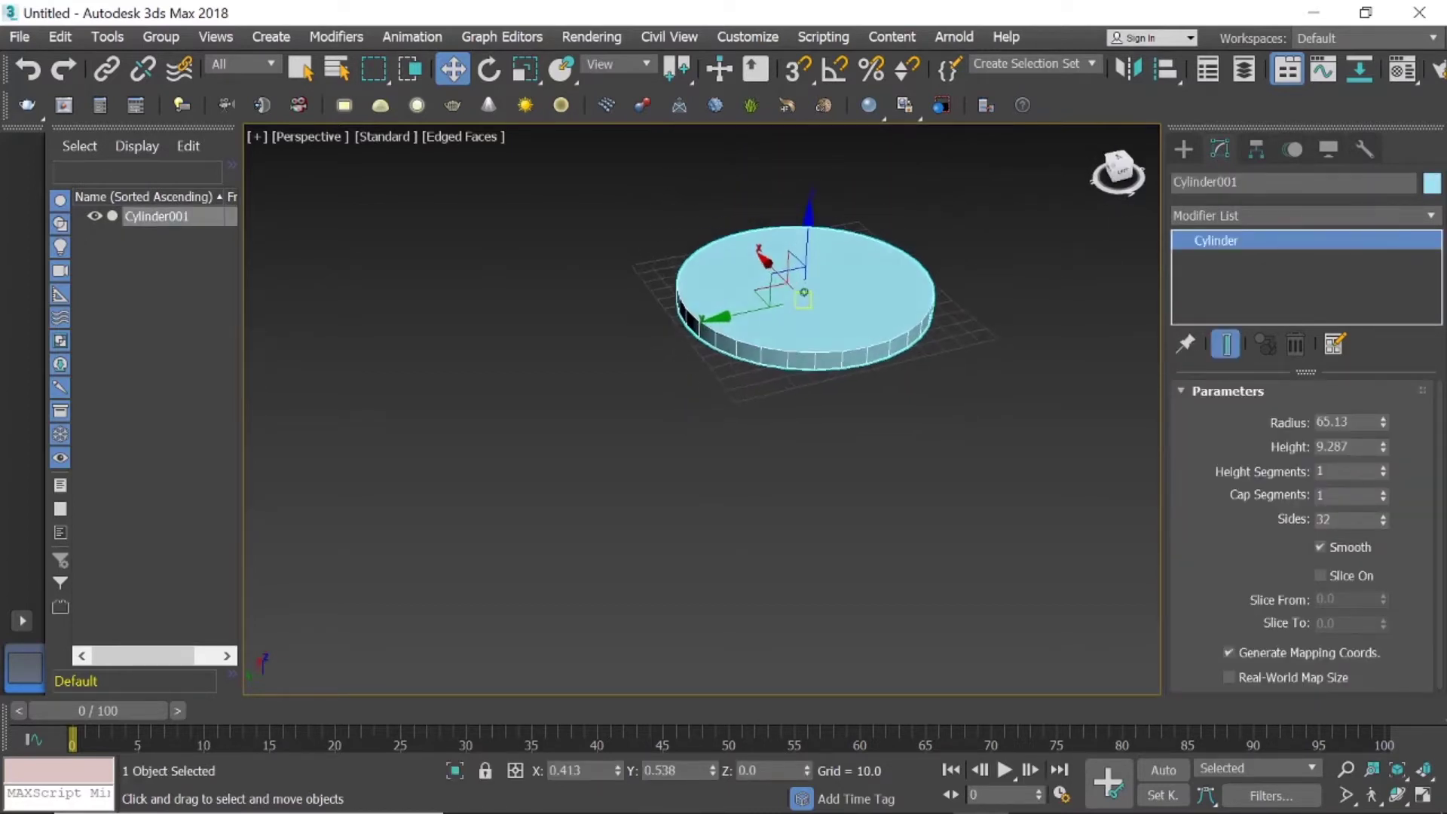
scroll(904, 313, "up", 3)
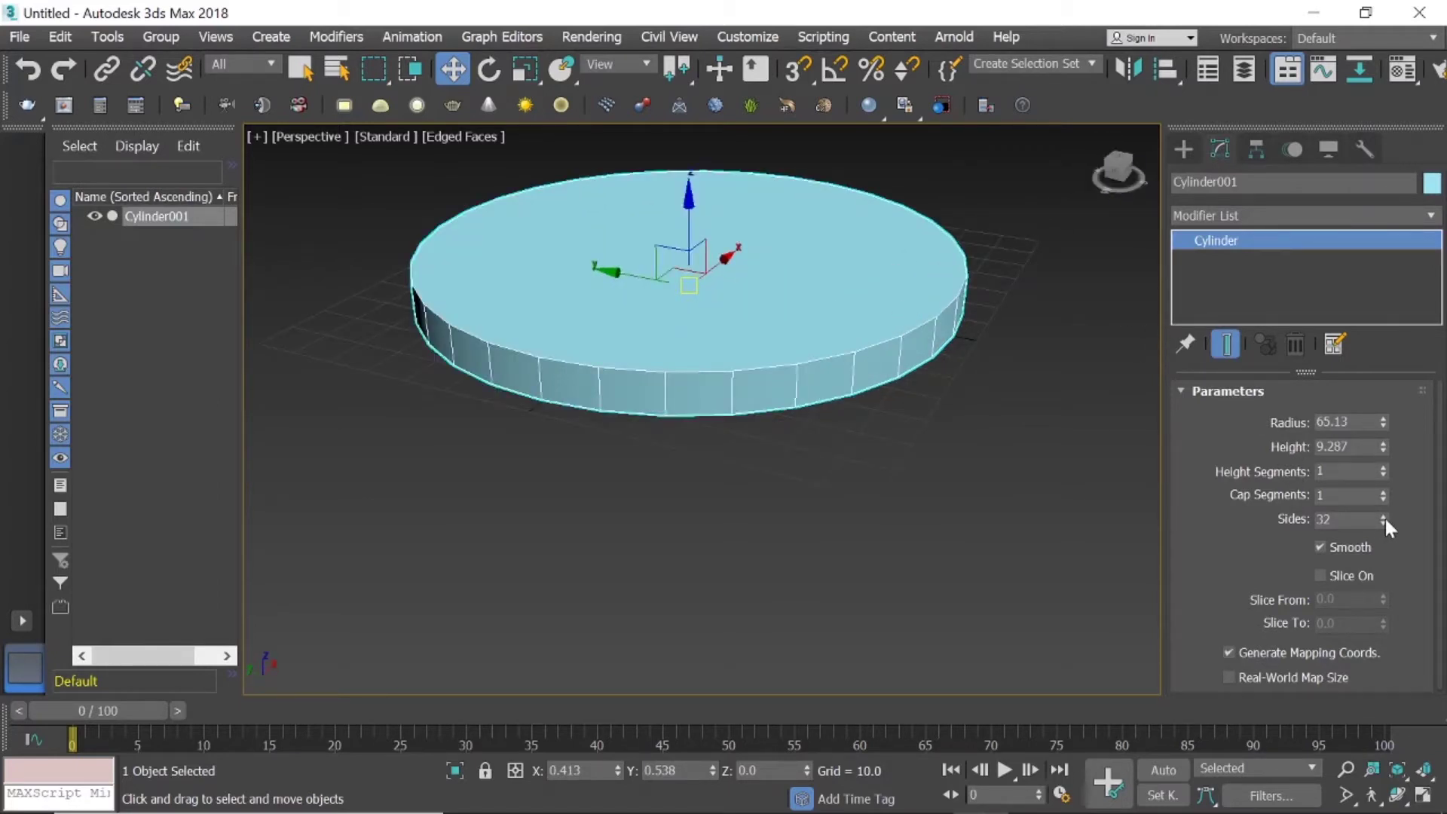
Adjust Cylinder001's spinners to 43 sides, 2 cap segments and 3 height segments.
left_click_drag(1382, 514, 1382, 517)
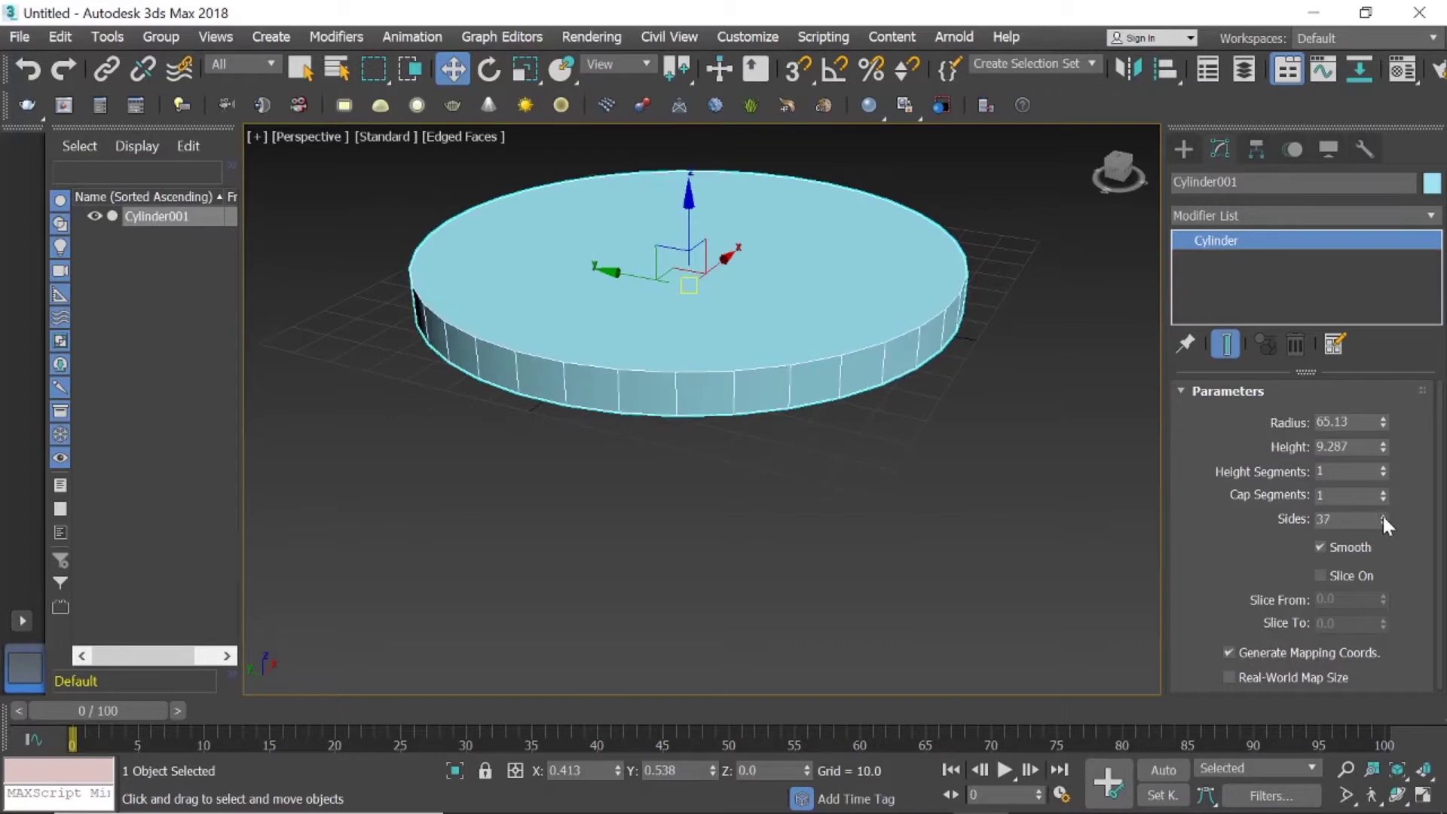
left_click(1382, 521)
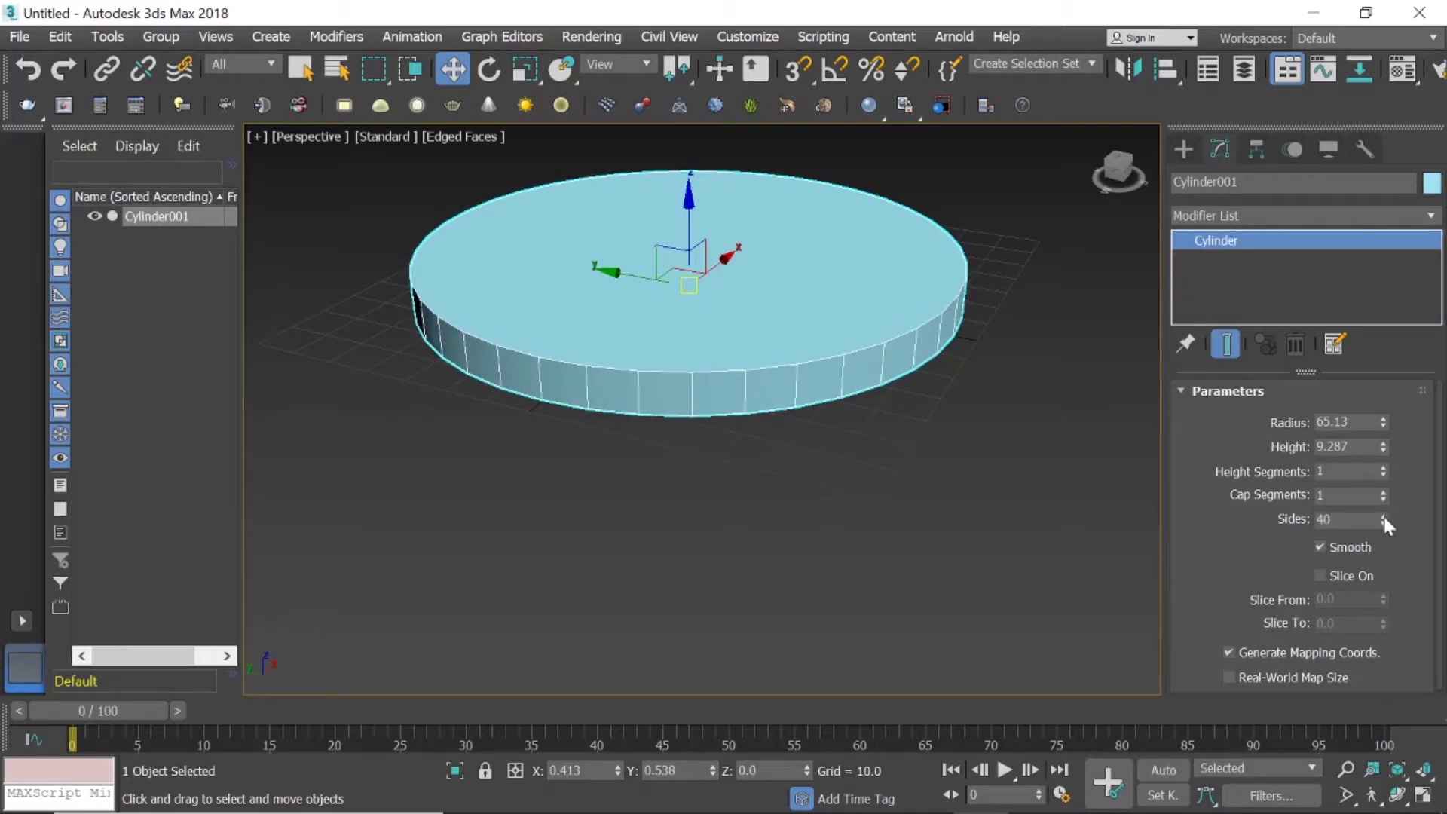
left_click_drag(1383, 516, 1383, 516)
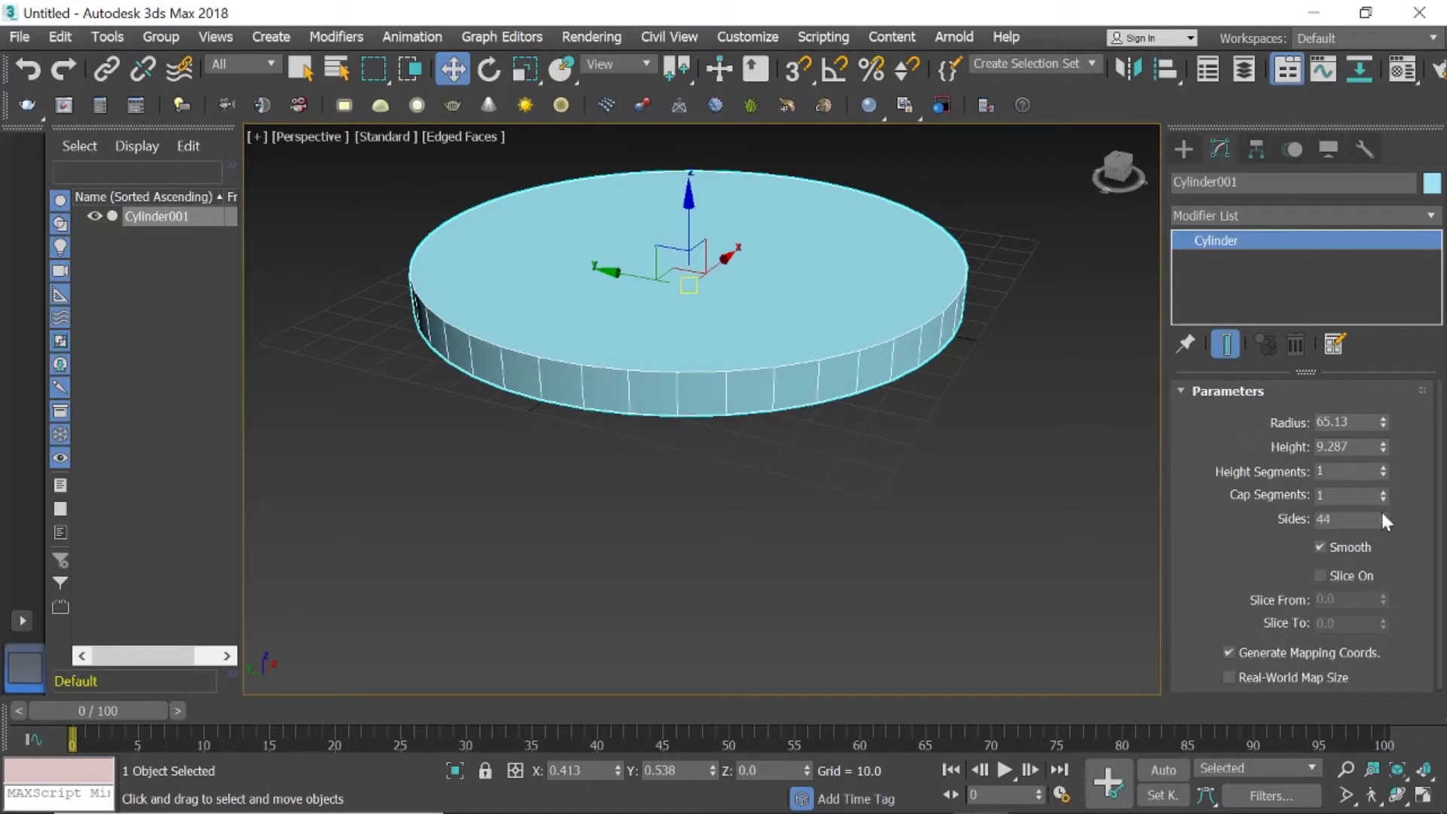
left_click(1382, 492)
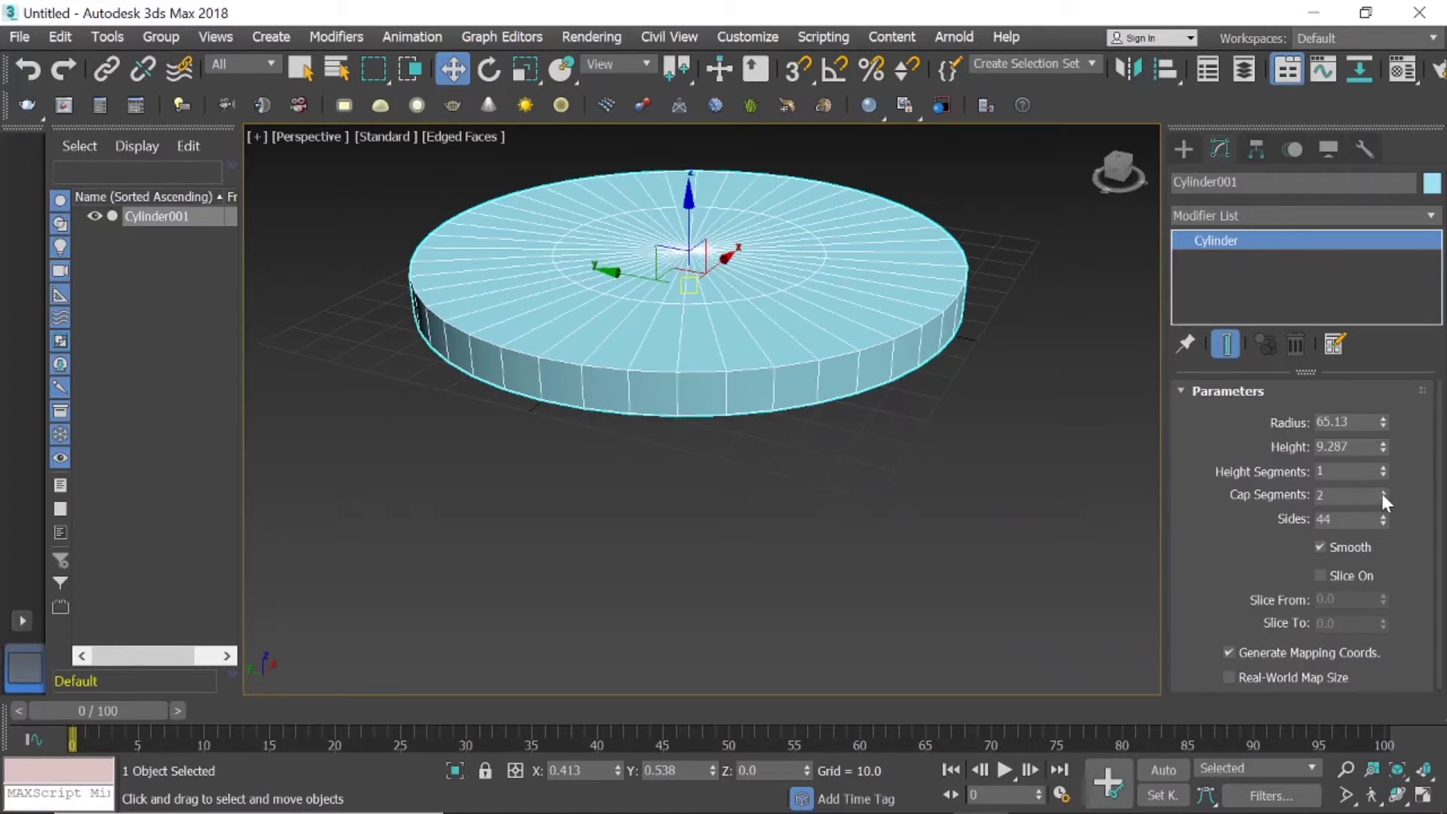
left_click(1382, 494)
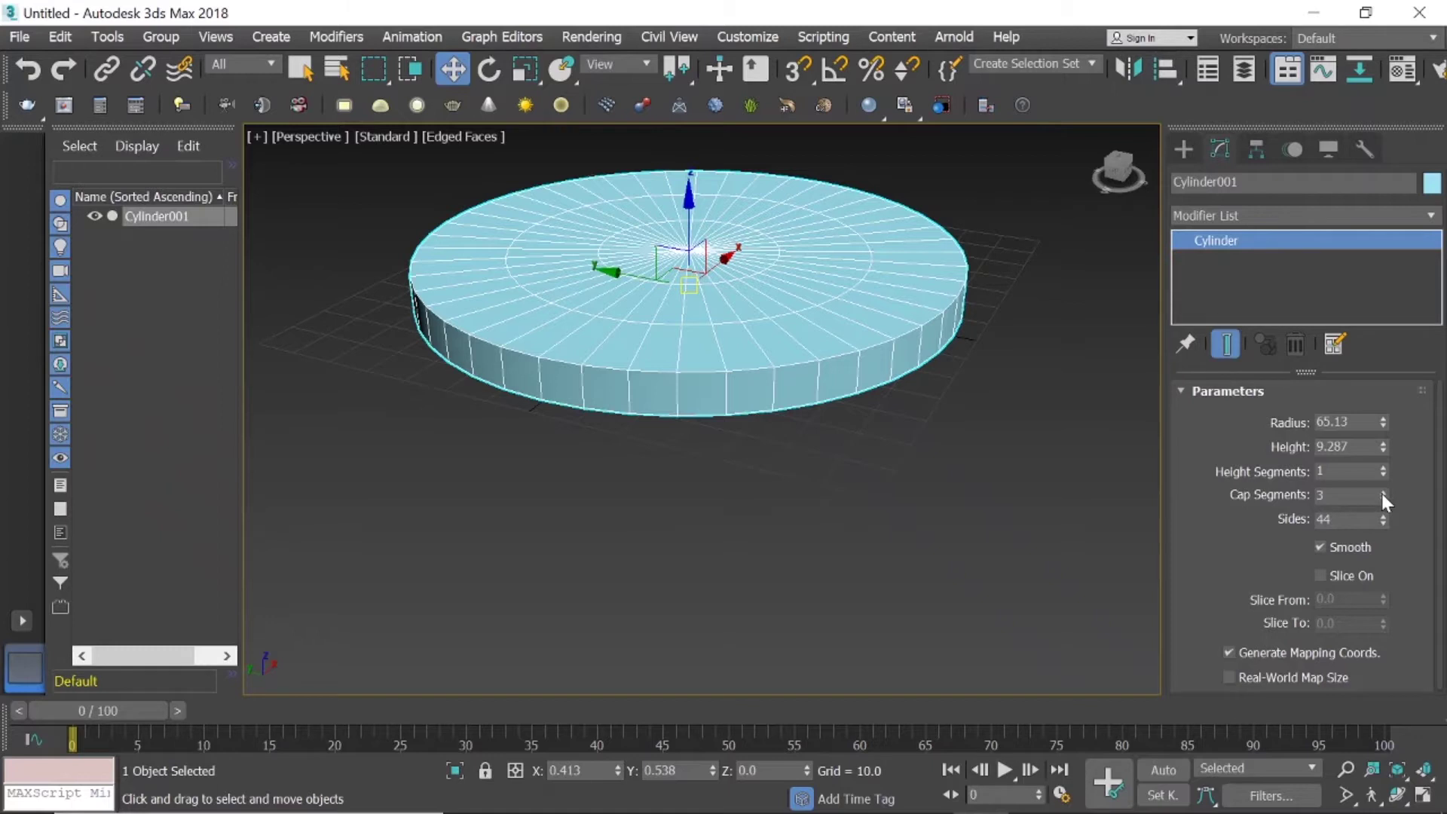
left_click(1382, 523)
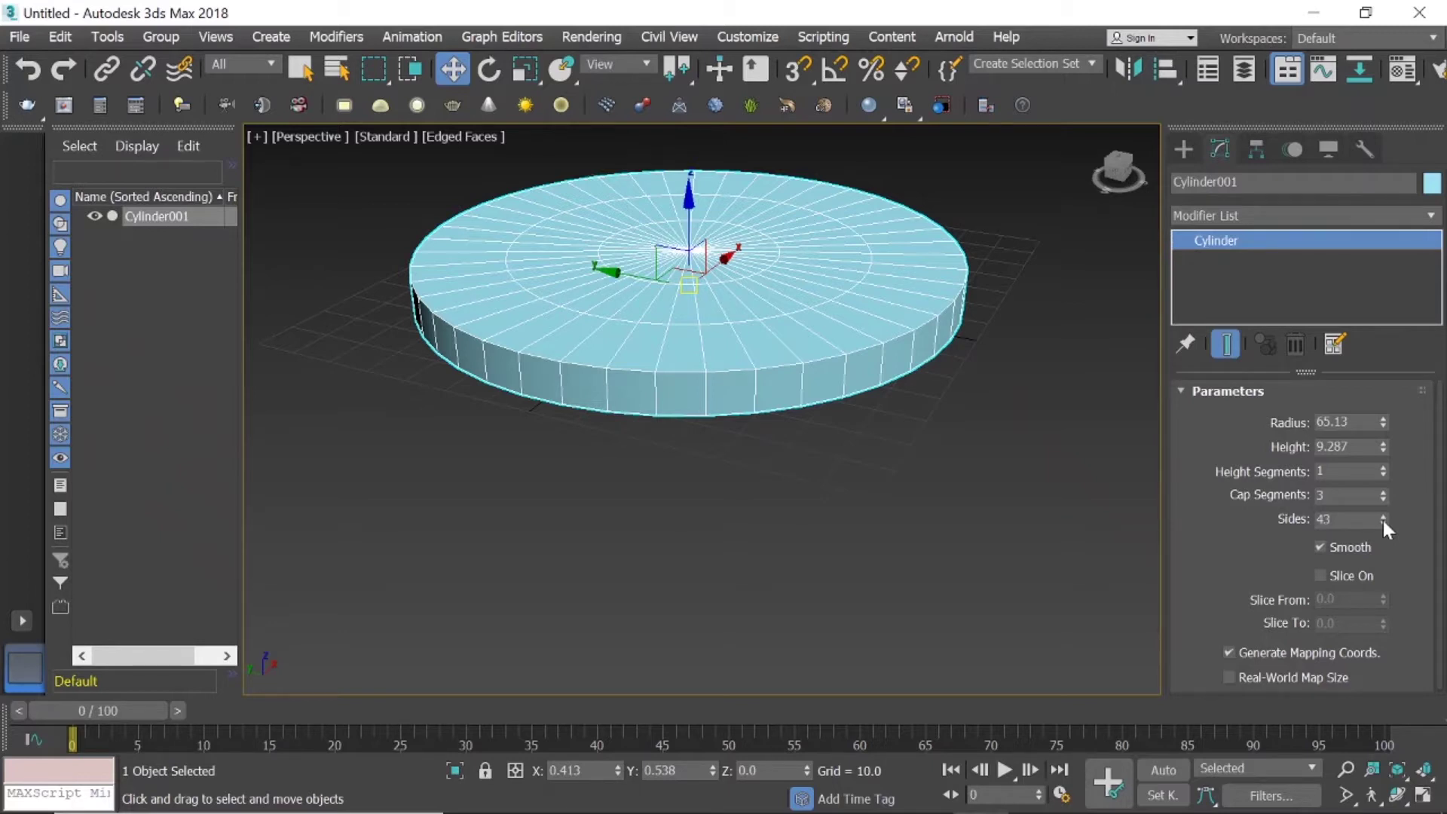
left_click(1383, 490)
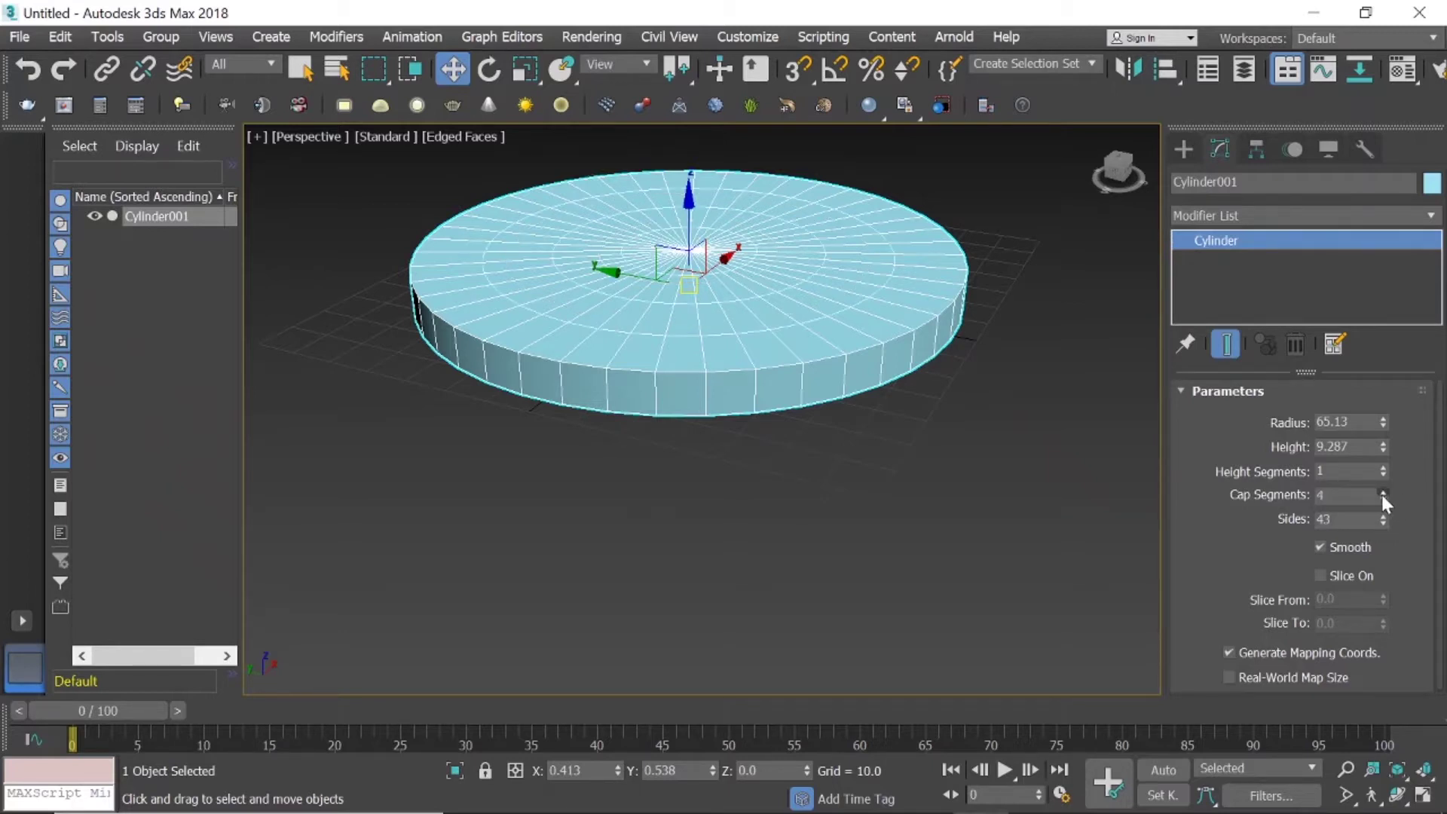
left_click(1383, 498)
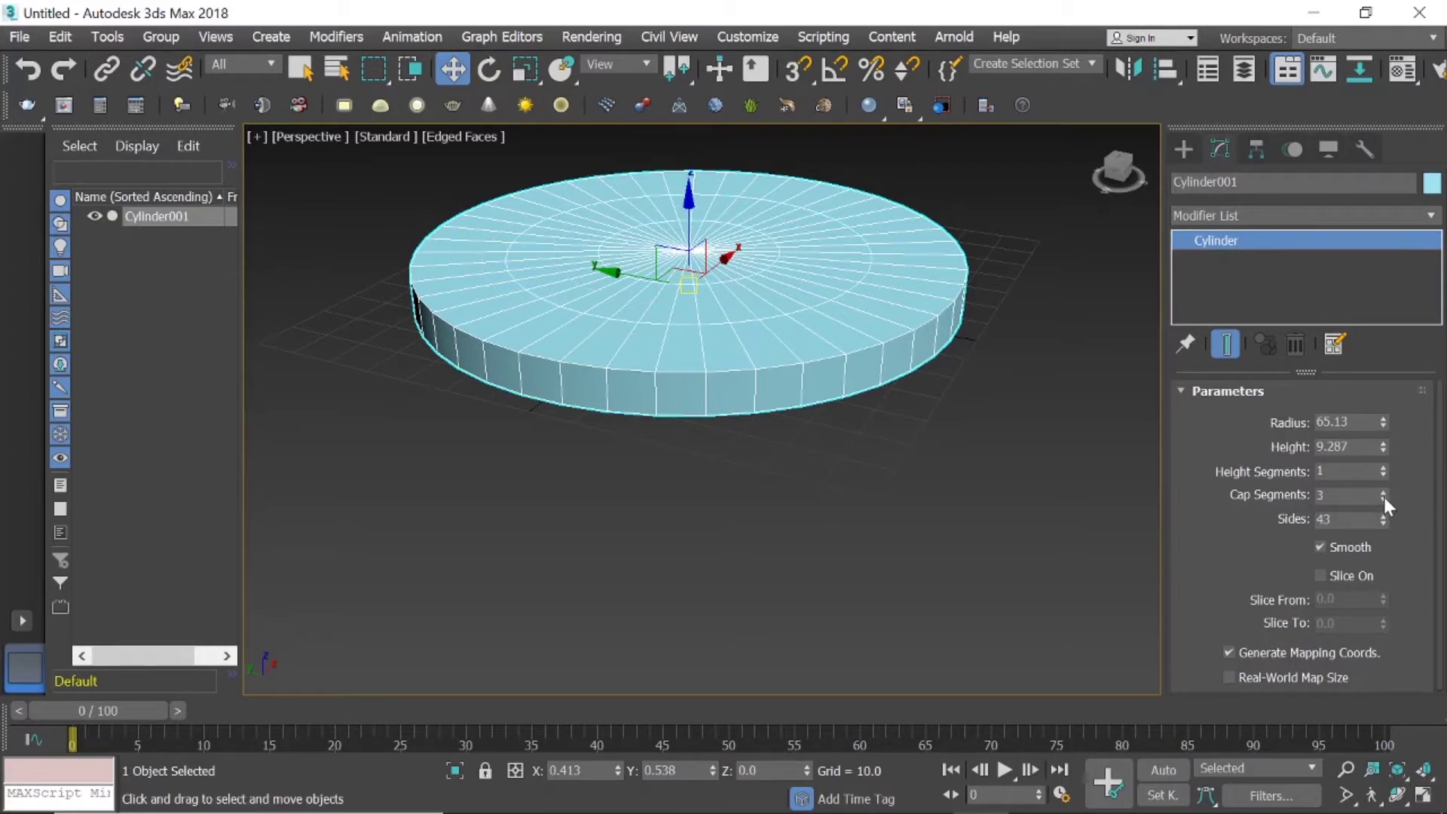
left_click(1383, 496)
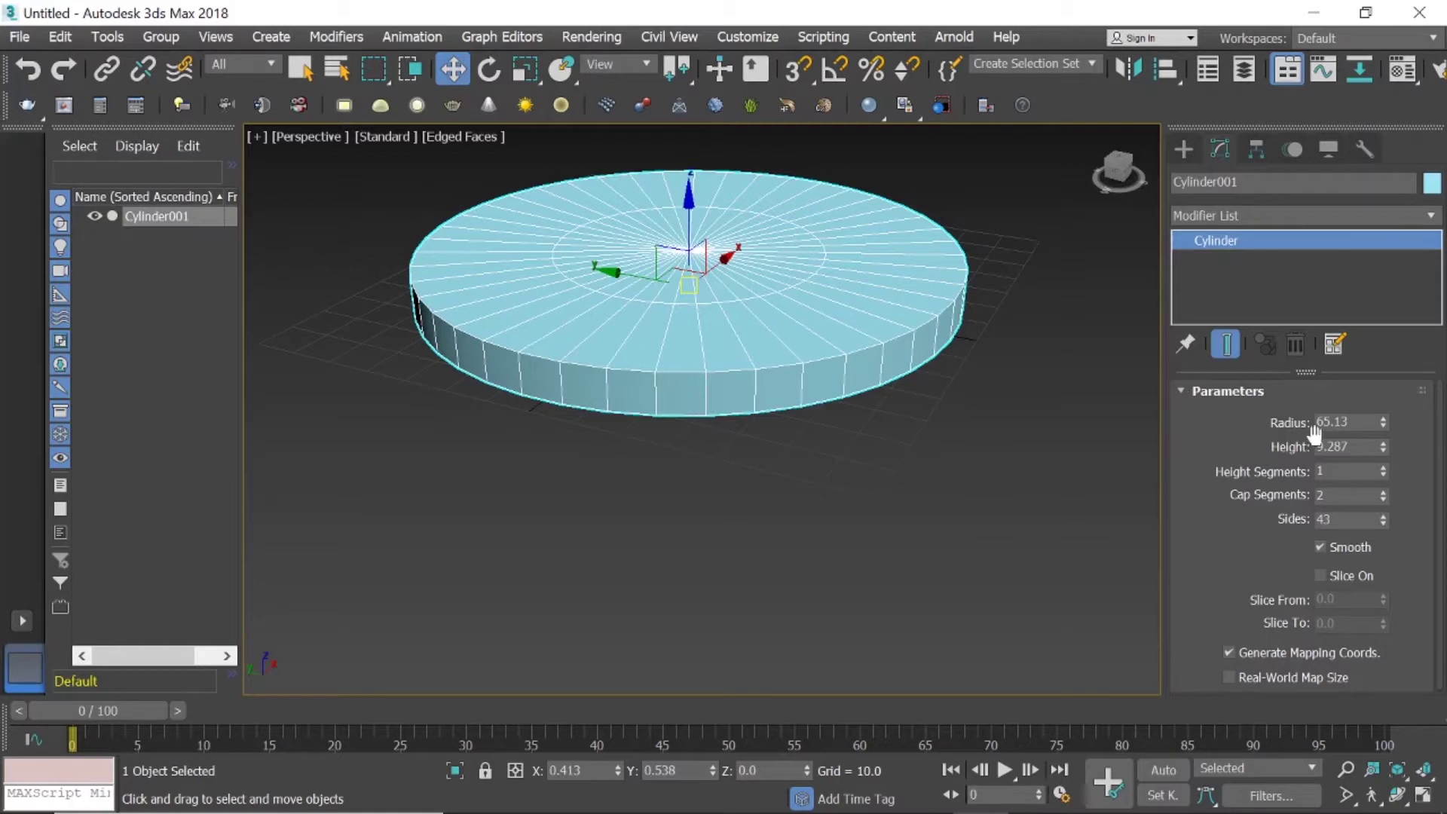
left_click(1382, 469)
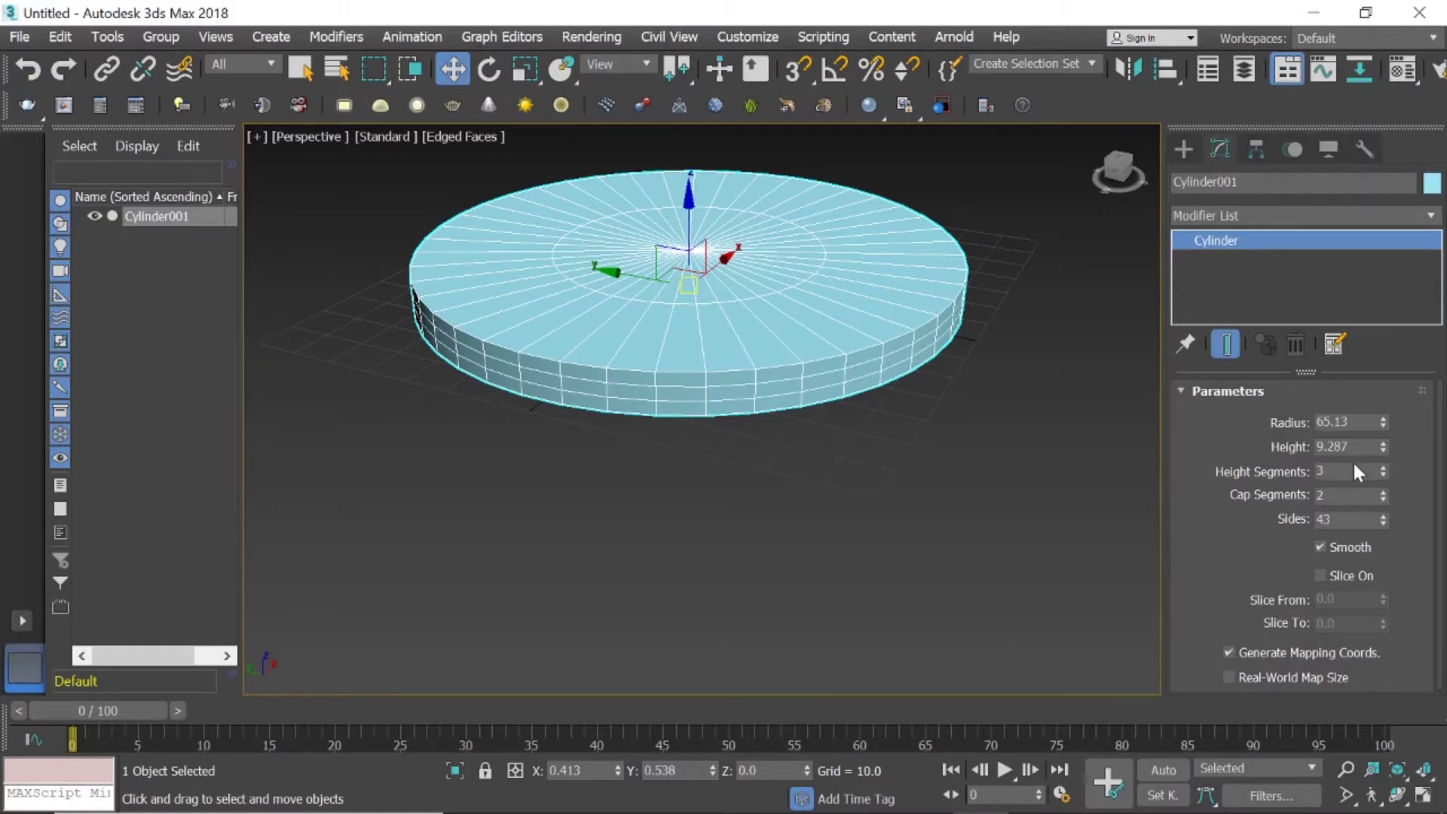
Convert Cylinder001 to an Editable Poly from the right-click quad menu.
right_click(787, 325)
mouse_move(825, 559)
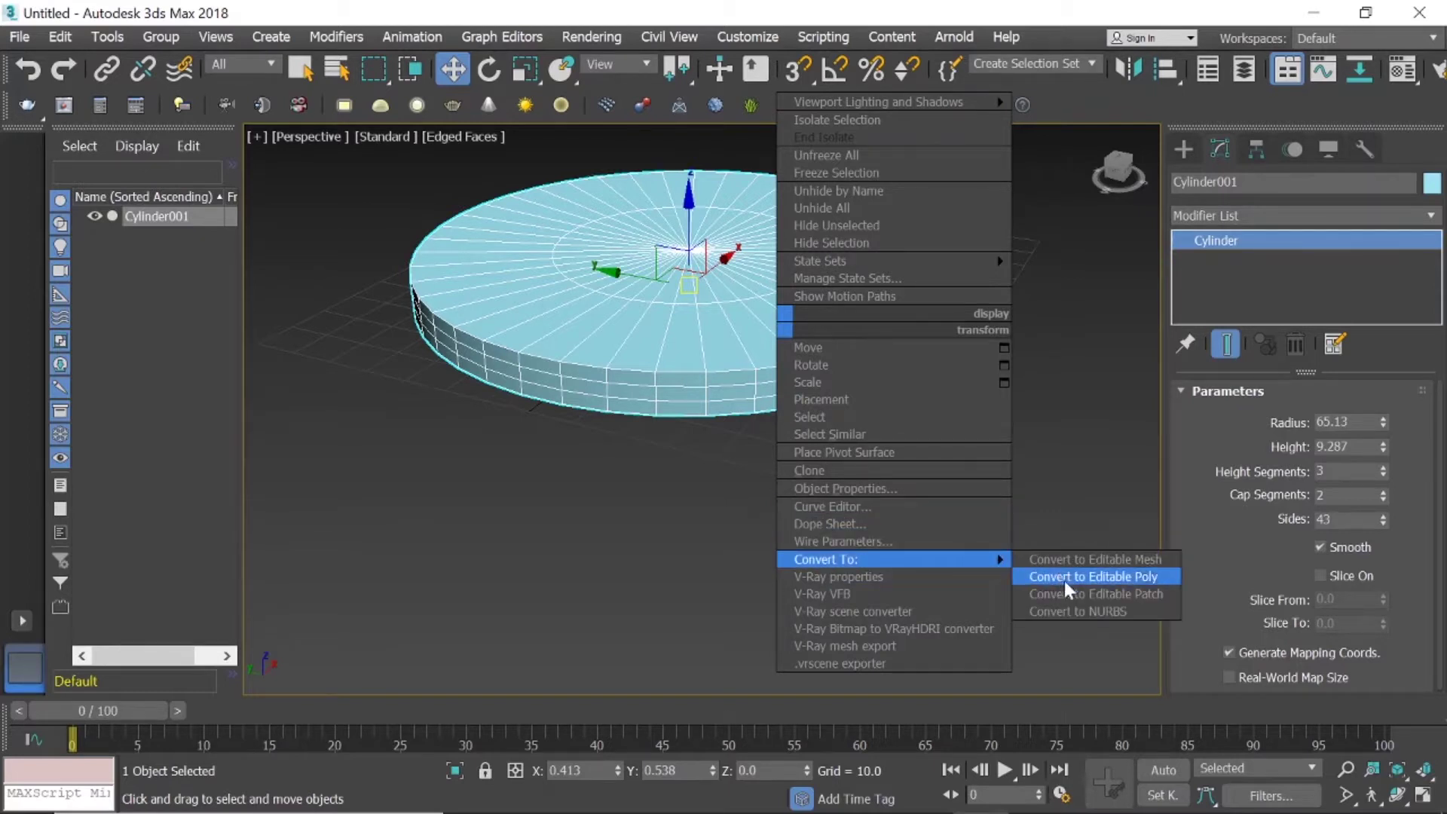
left_click(1064, 579)
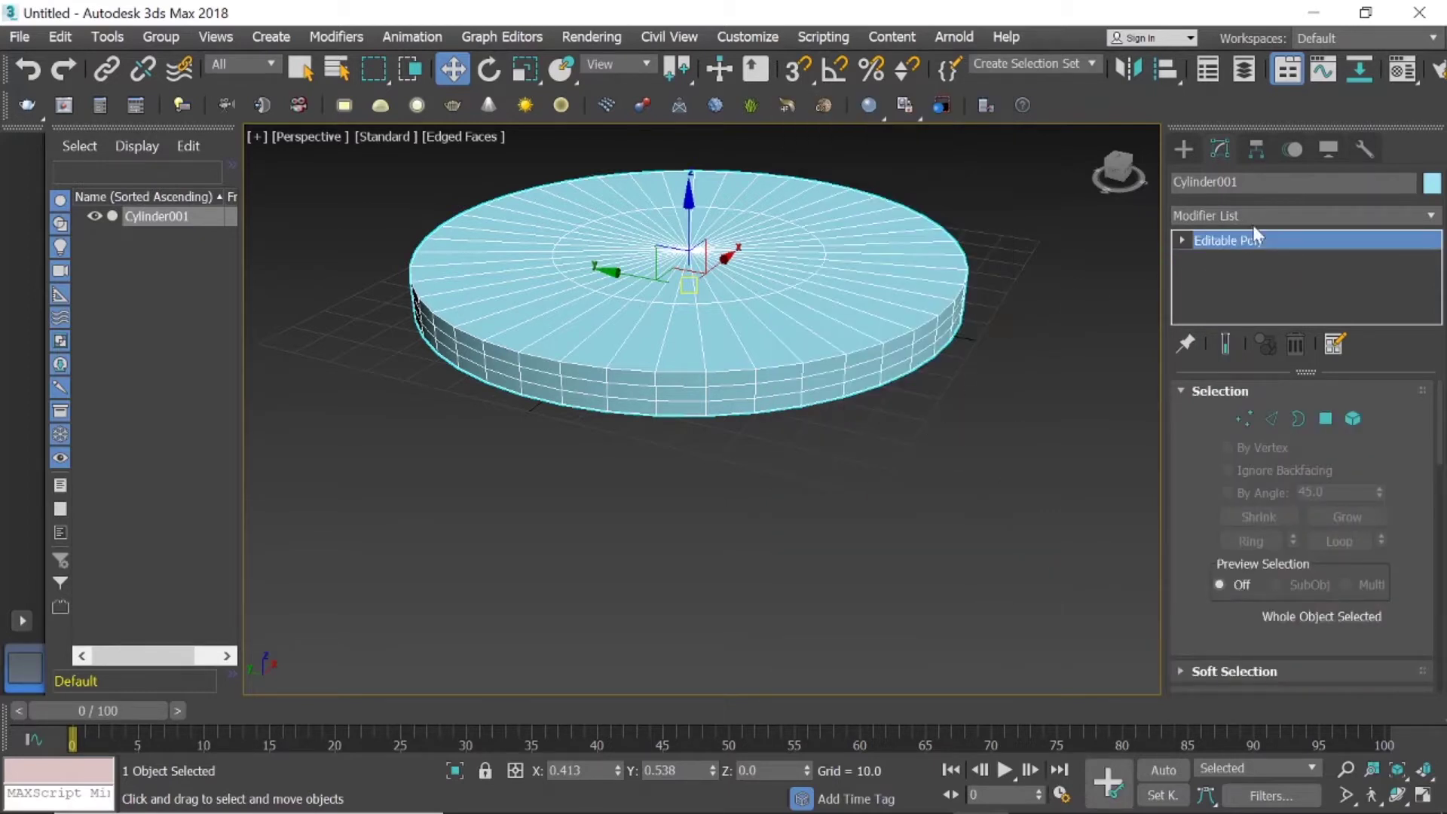
In Edge mode, select the side edge loop and start lowering it.
left_click(1266, 418)
scroll(721, 406, "up", 5)
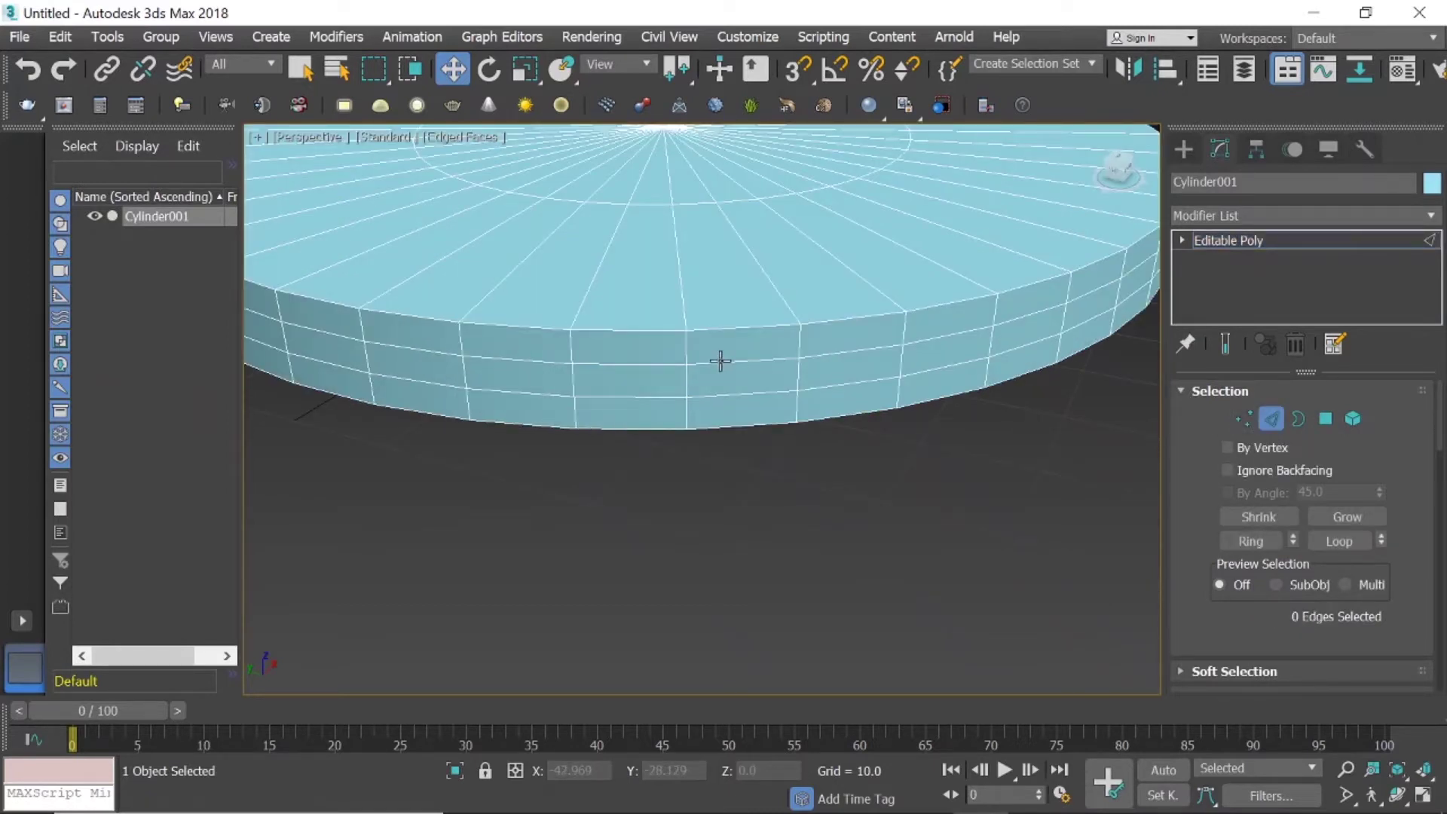
left_click(720, 361)
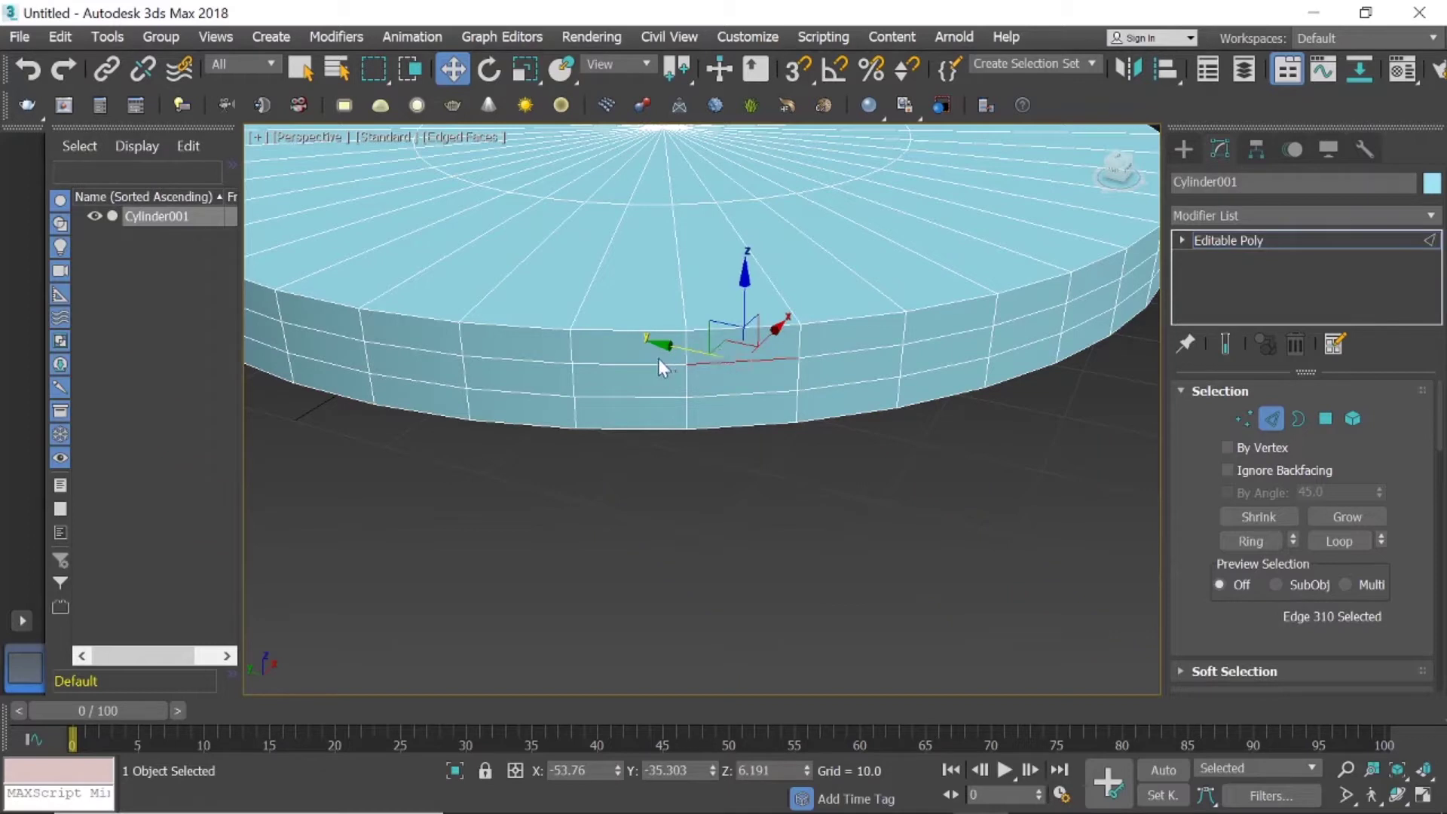
key("ctrl+shift")
key("shift")
left_click(646, 365, "shift")
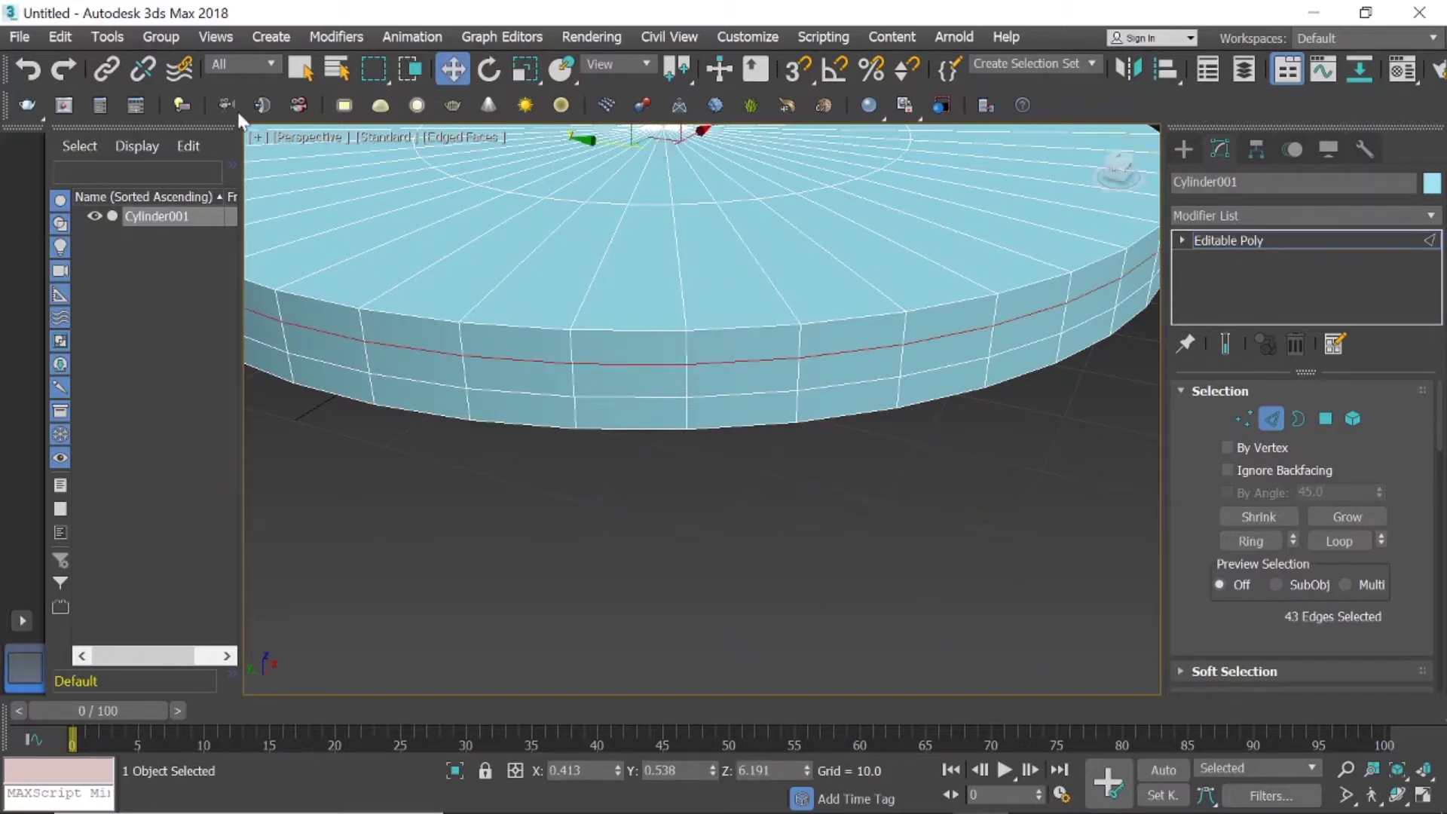
scroll(689, 274, "down", 5)
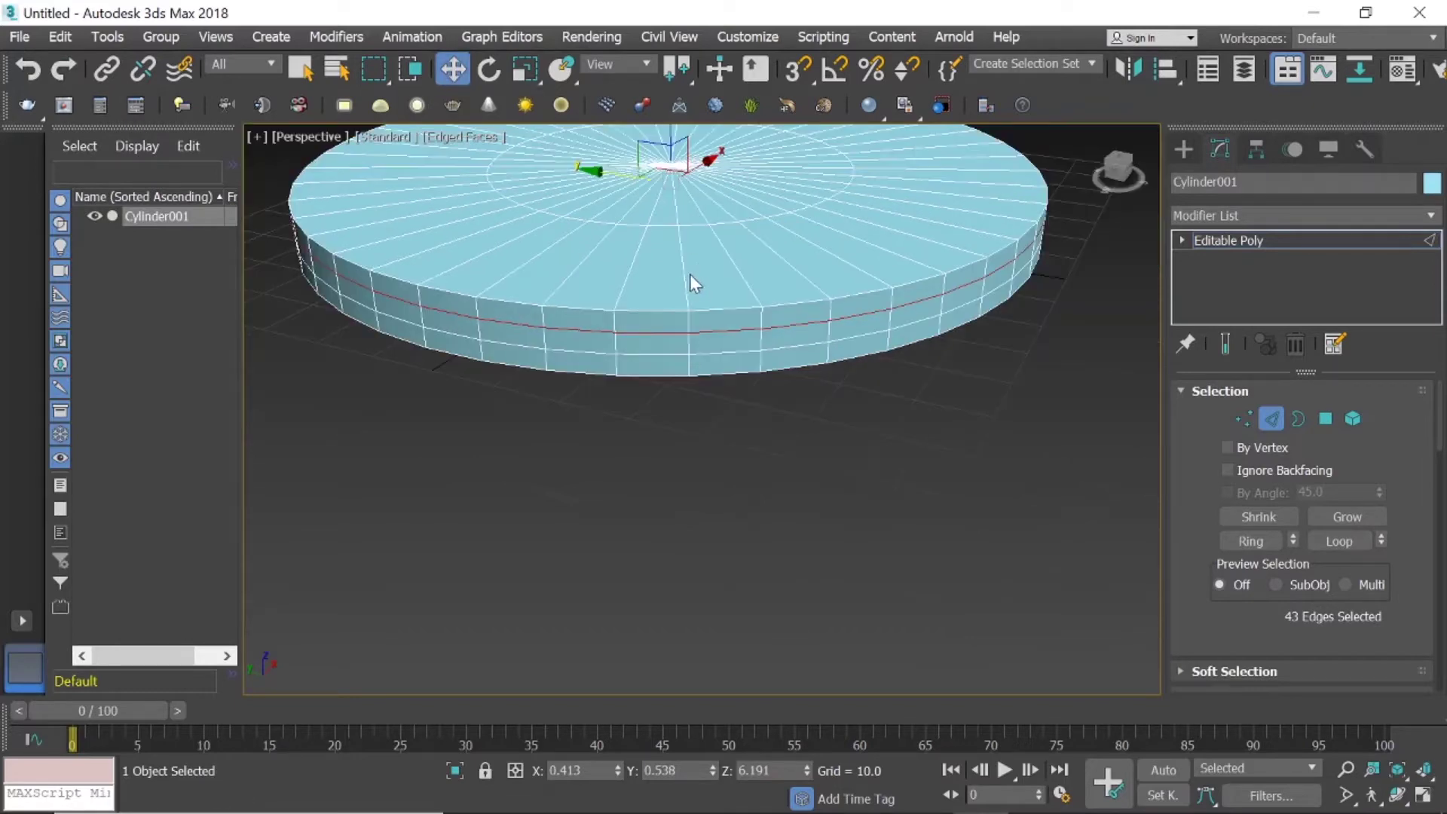
middle_click_drag(666, 236, 668, 239)
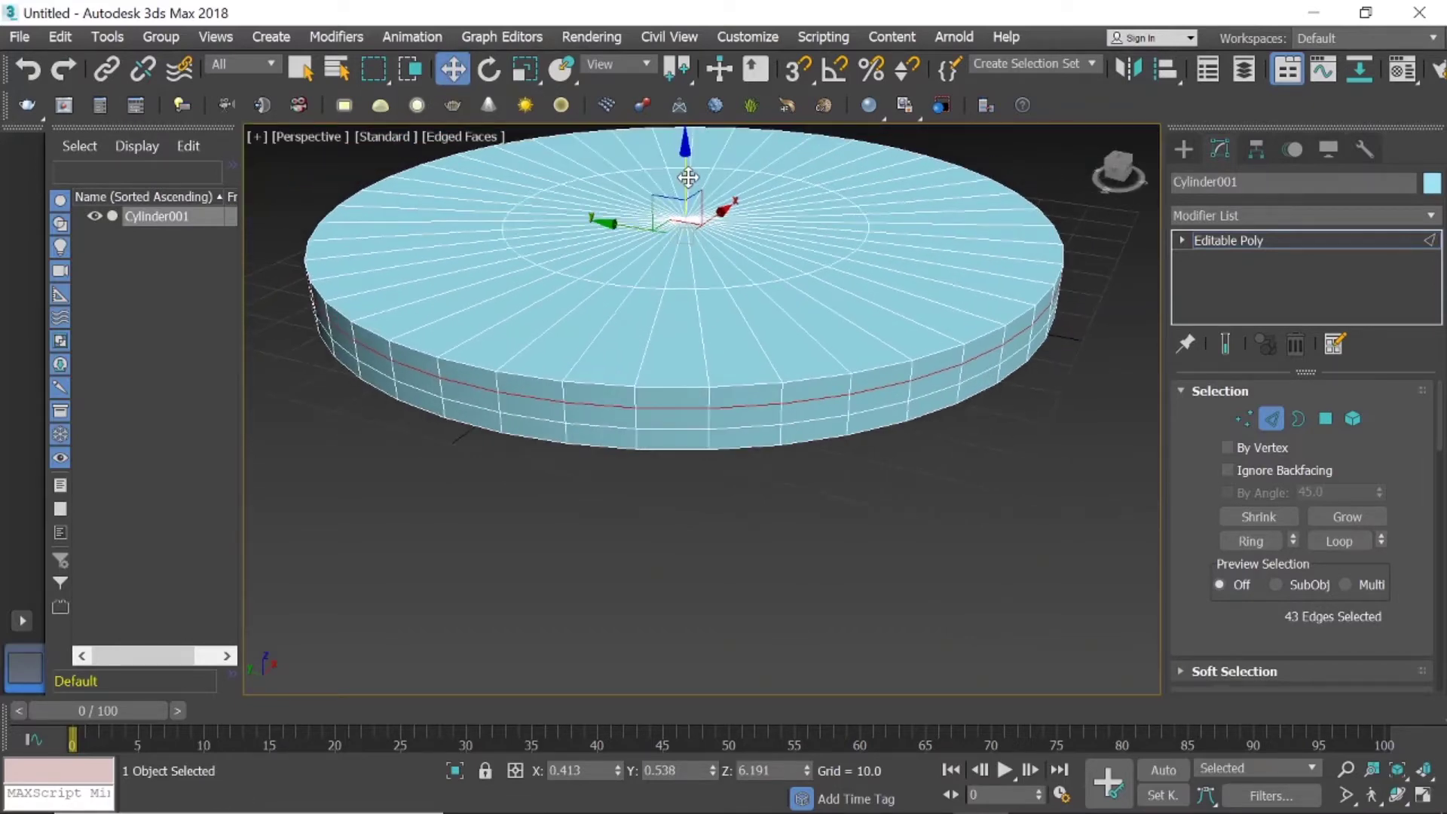
left_click_drag(688, 178, 689, 172)
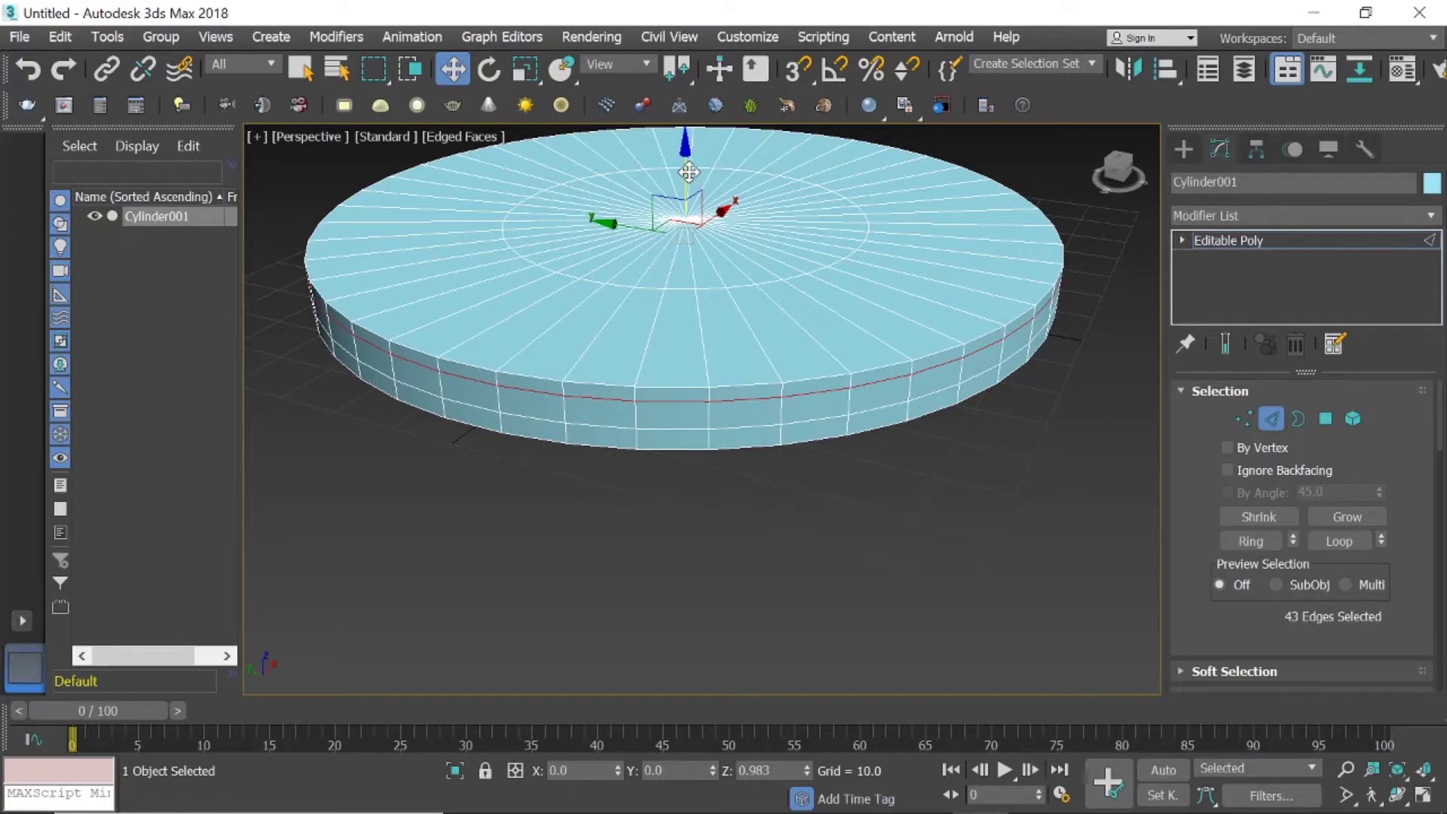
Reselect the side edge loop, slide it down near the bottom, and deselect.
left_click(759, 427)
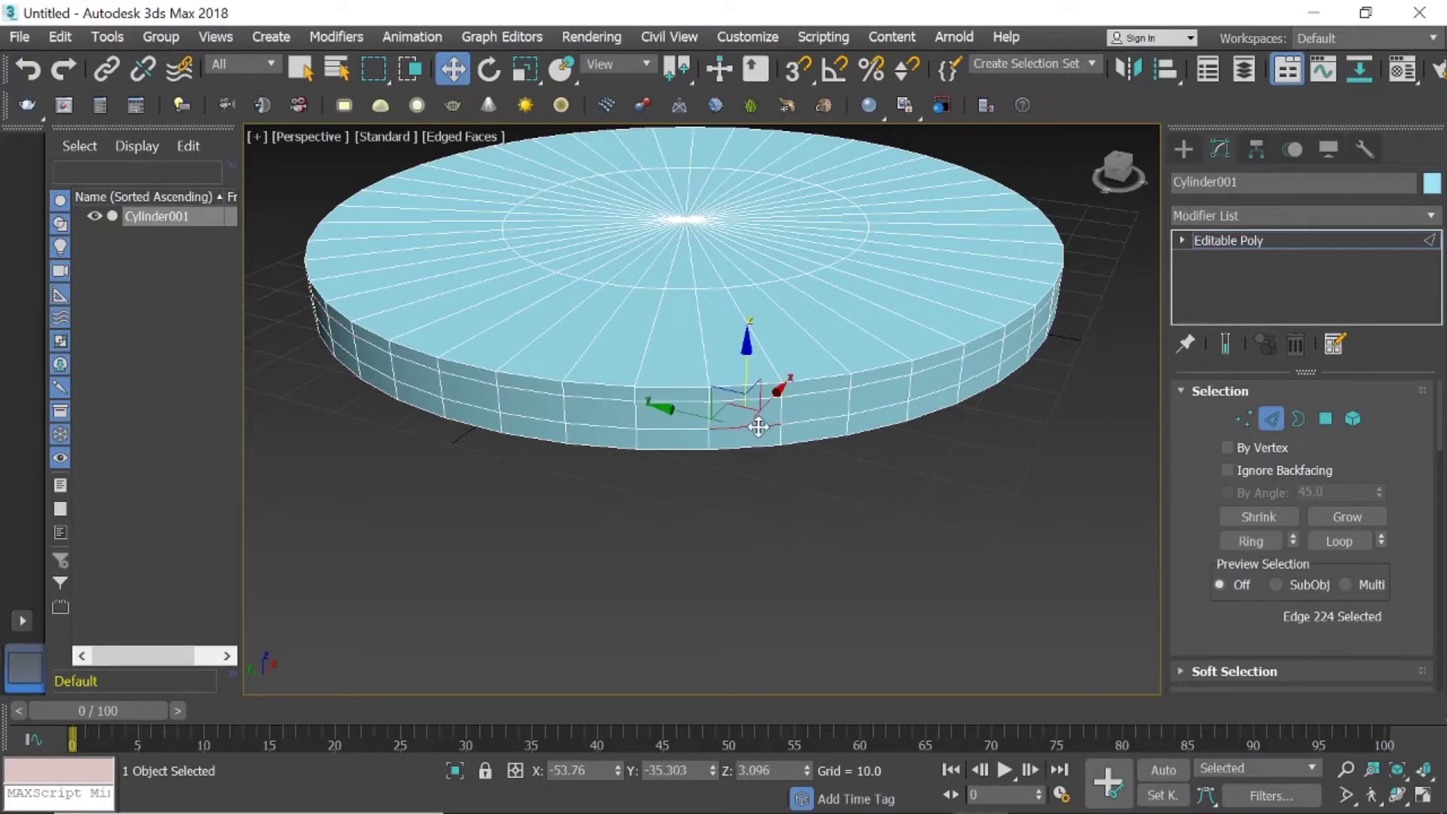
double_click(684, 430)
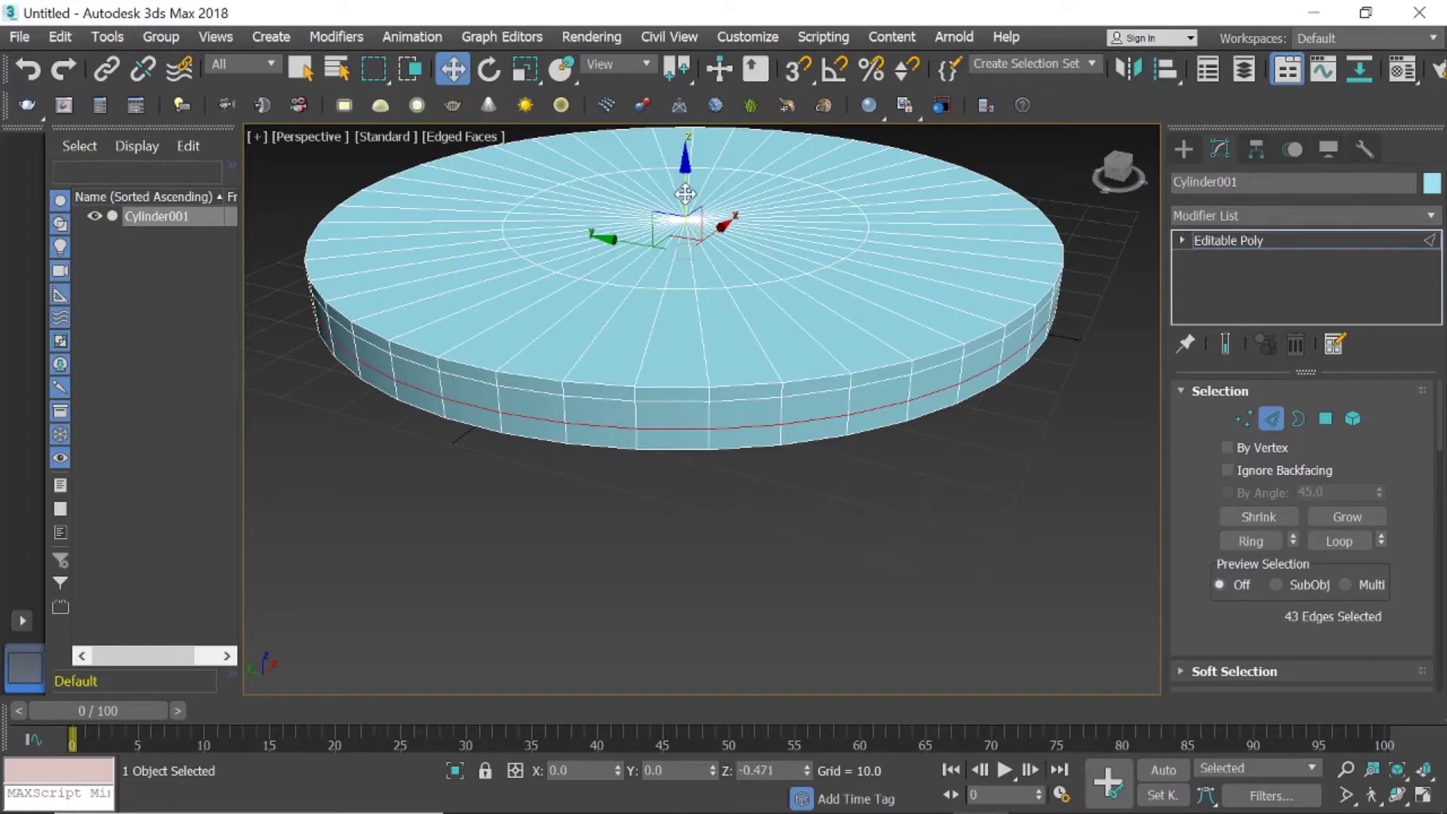
left_click_drag(685, 194, 685, 201)
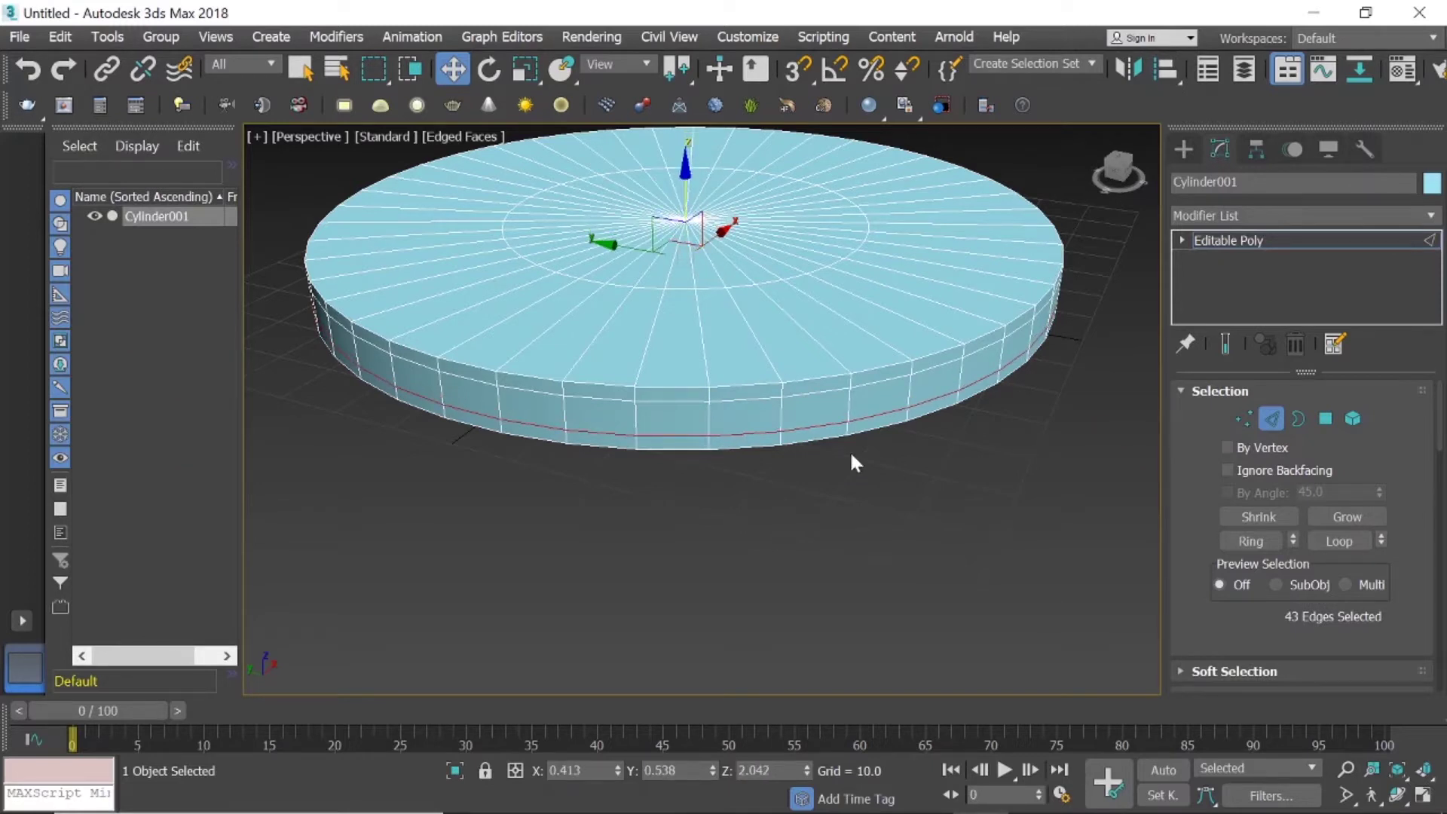
left_click(890, 488)
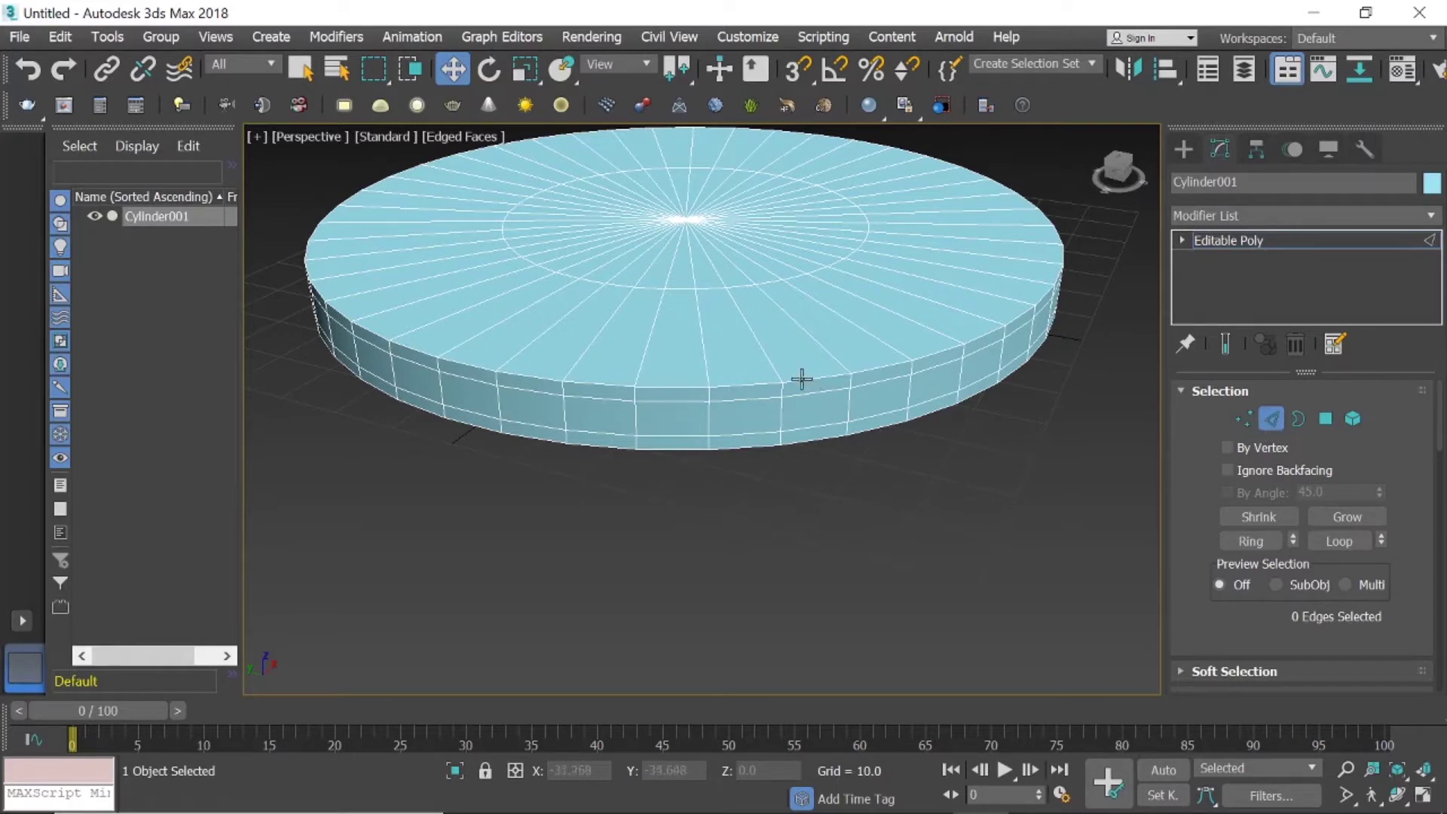
Scale the inner top ring of edges outward until it nearly meets the rim.
double_click(723, 285)
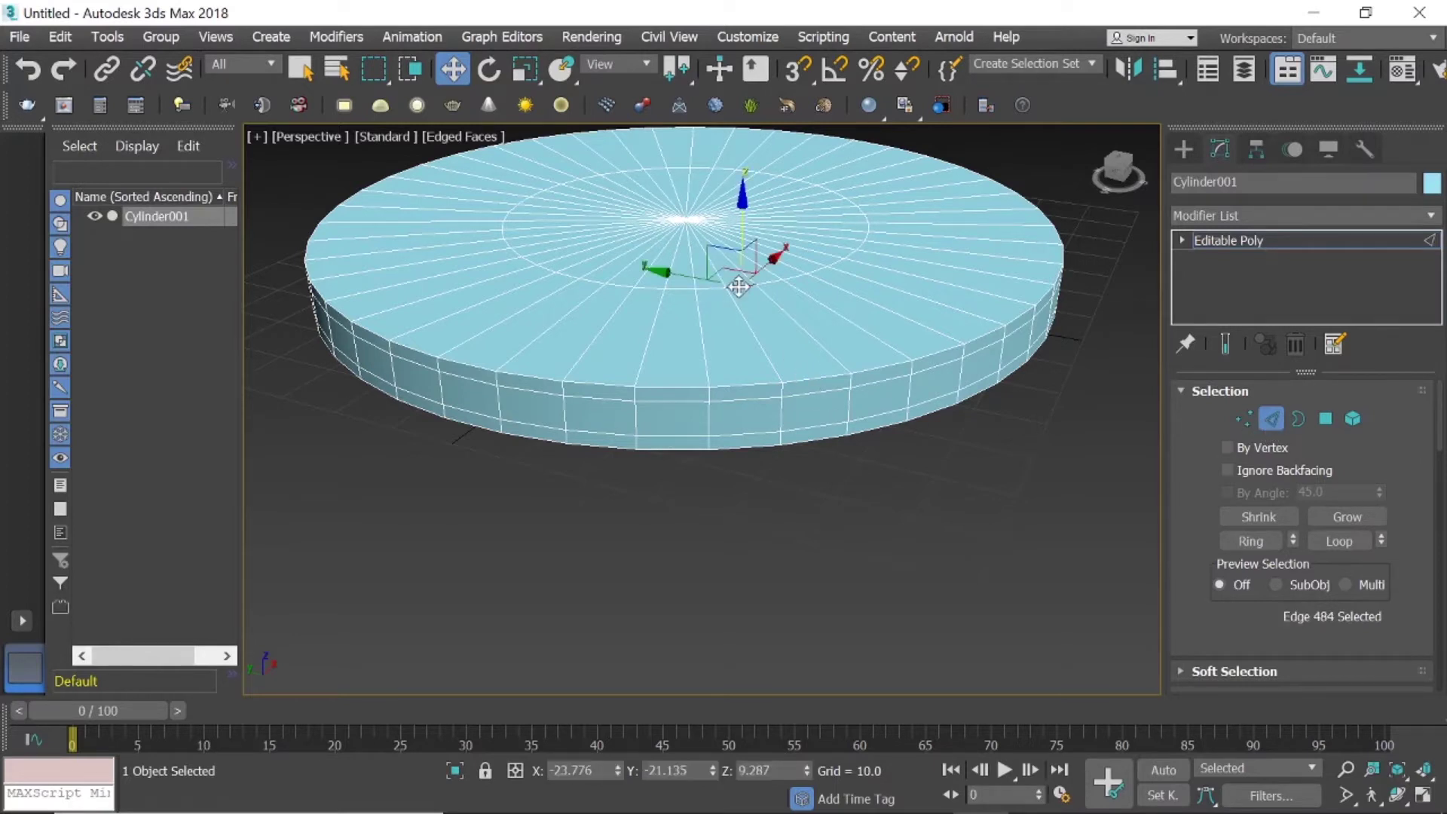
left_click(715, 287, "shift")
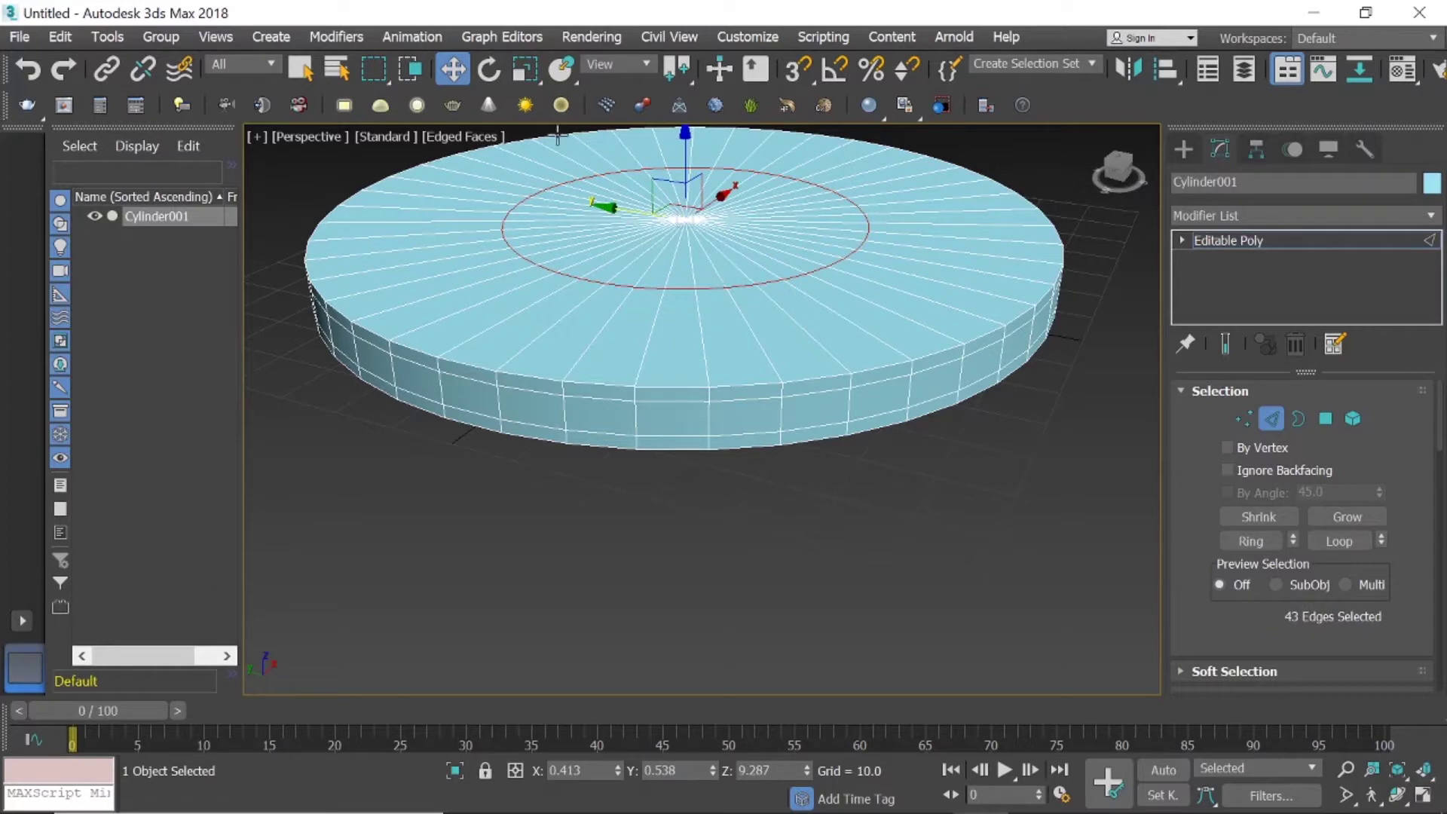
left_click(520, 70)
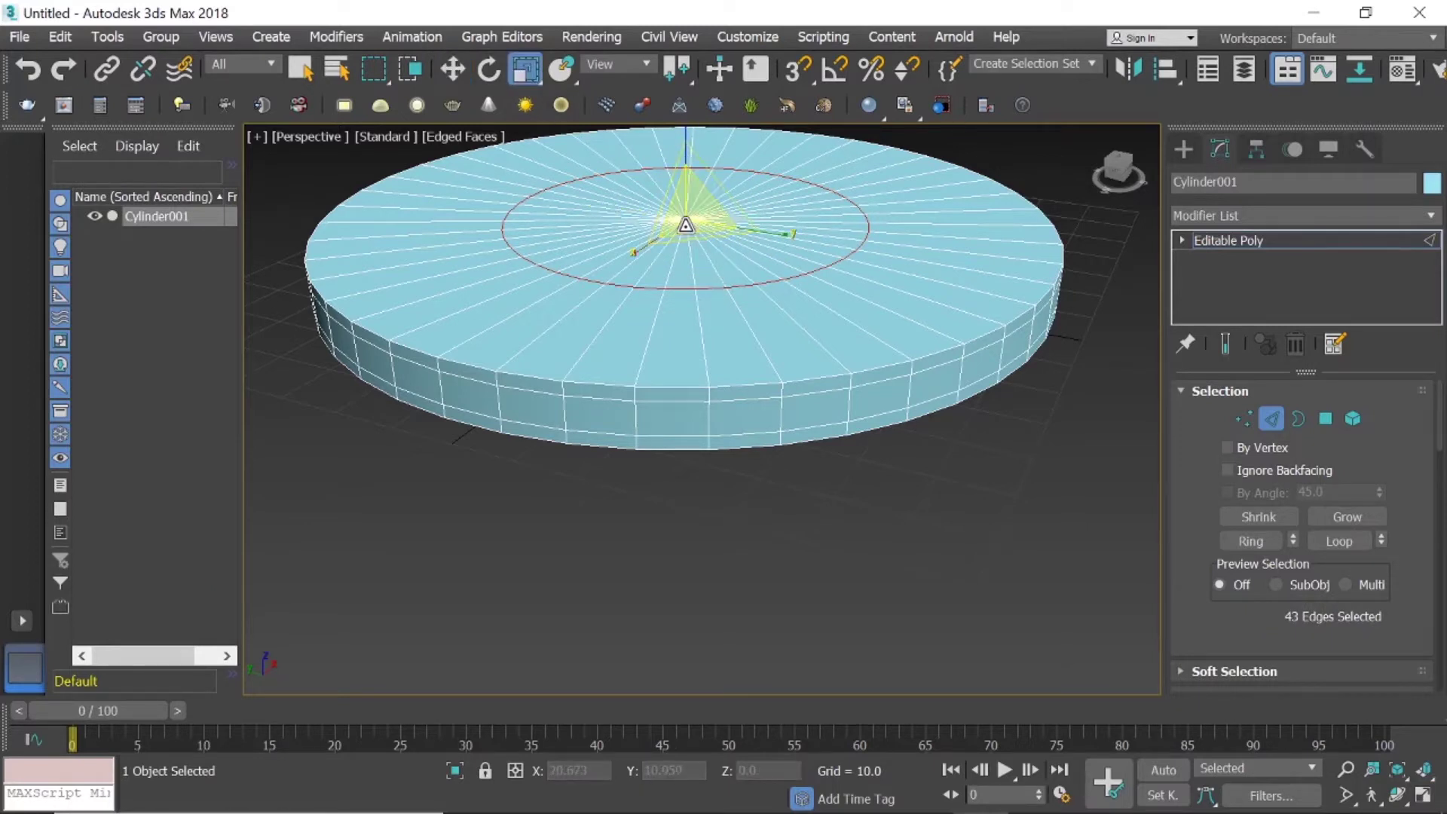
mouse_move(684, 219)
left_mouse_down()
mouse_move(692, 236)
mouse_move(648, 162)
left_mouse_up()
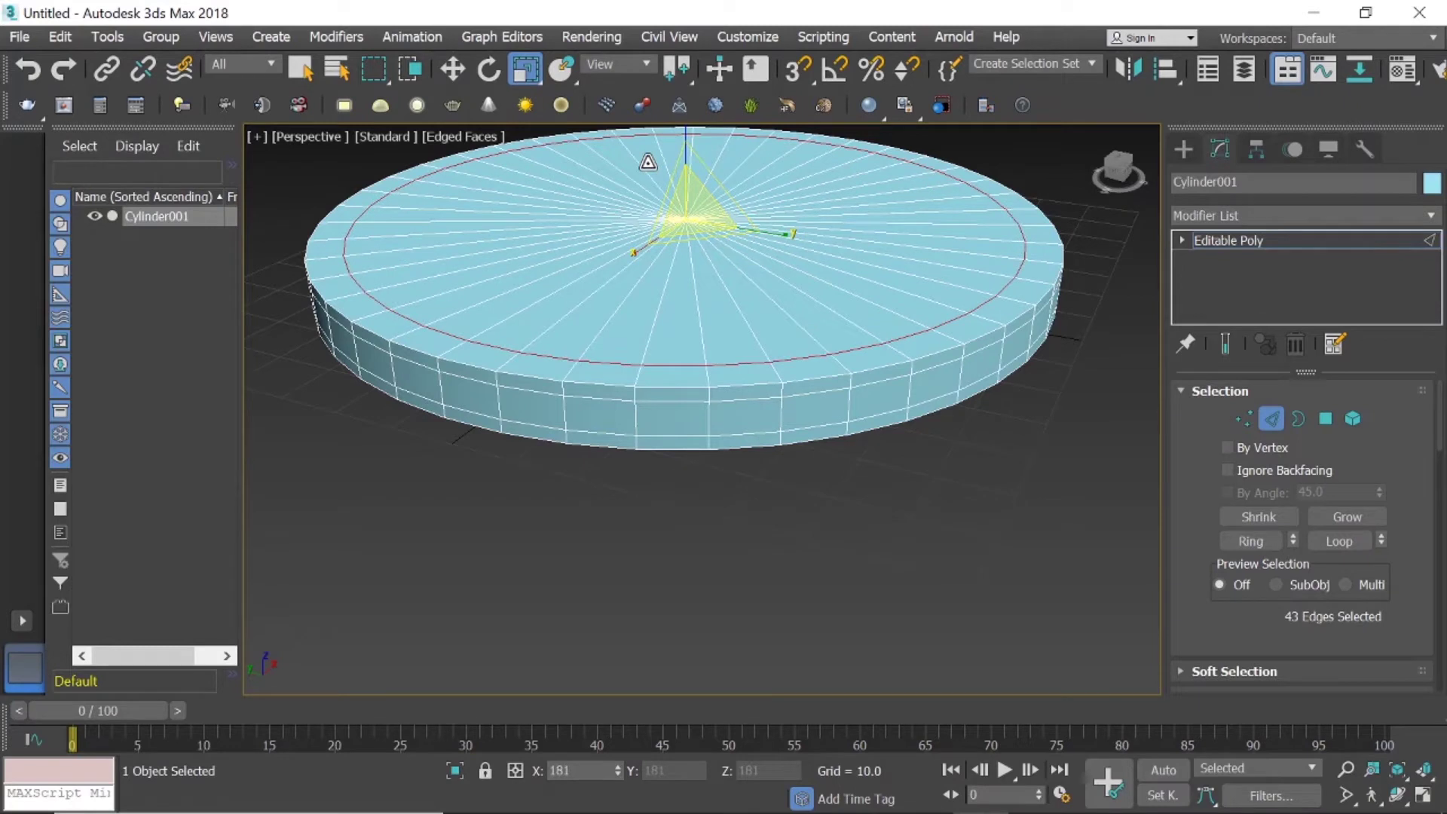
left_click_drag(648, 162, 645, 159)
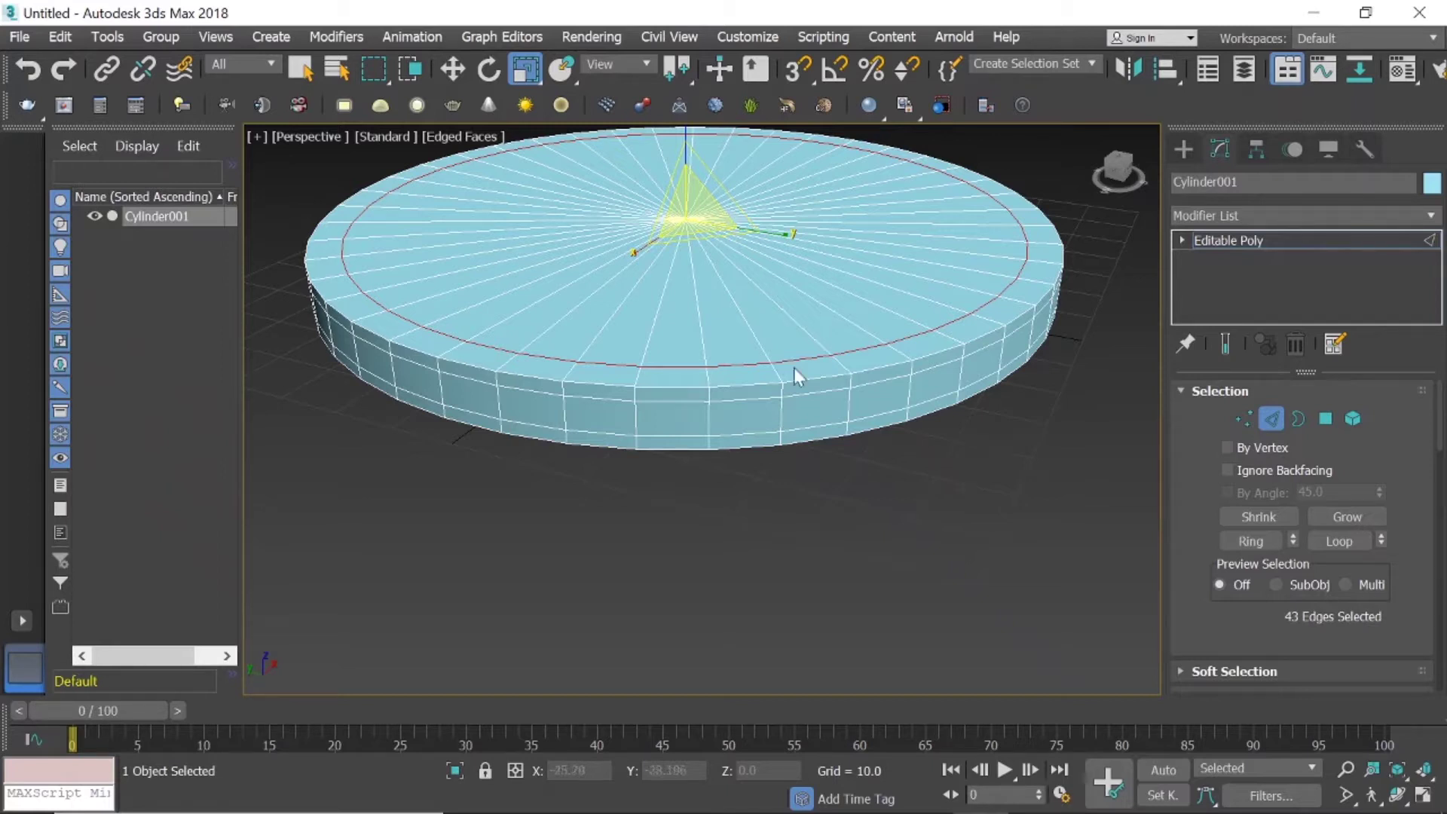
left_click(928, 465)
Orbit to a more top-down view and select the top rim edge loop.
mouse_move(1119, 172)
left_mouse_down()
mouse_move(1118, 197)
mouse_move(1118, 181)
left_mouse_up()
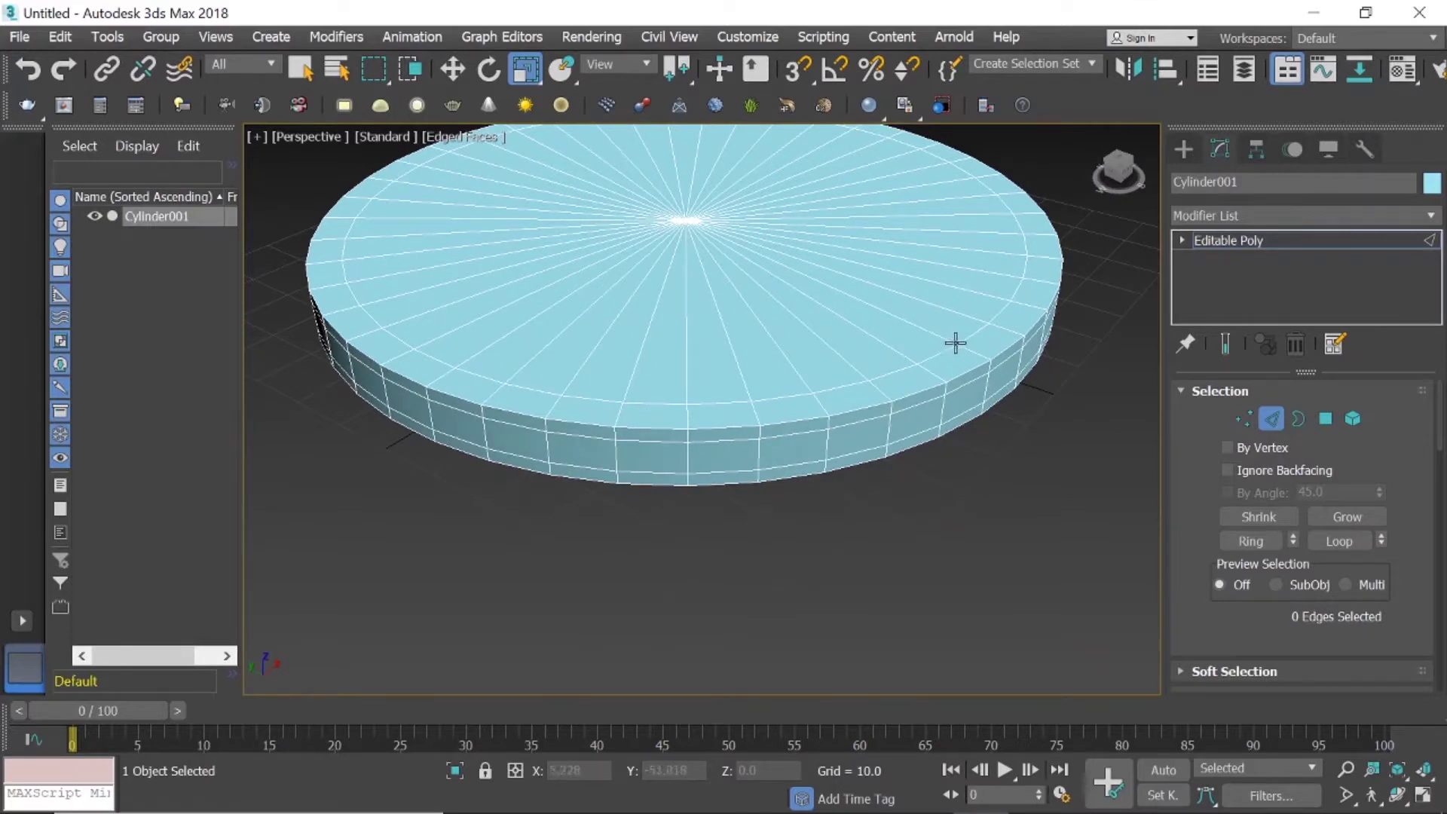
left_click(861, 414)
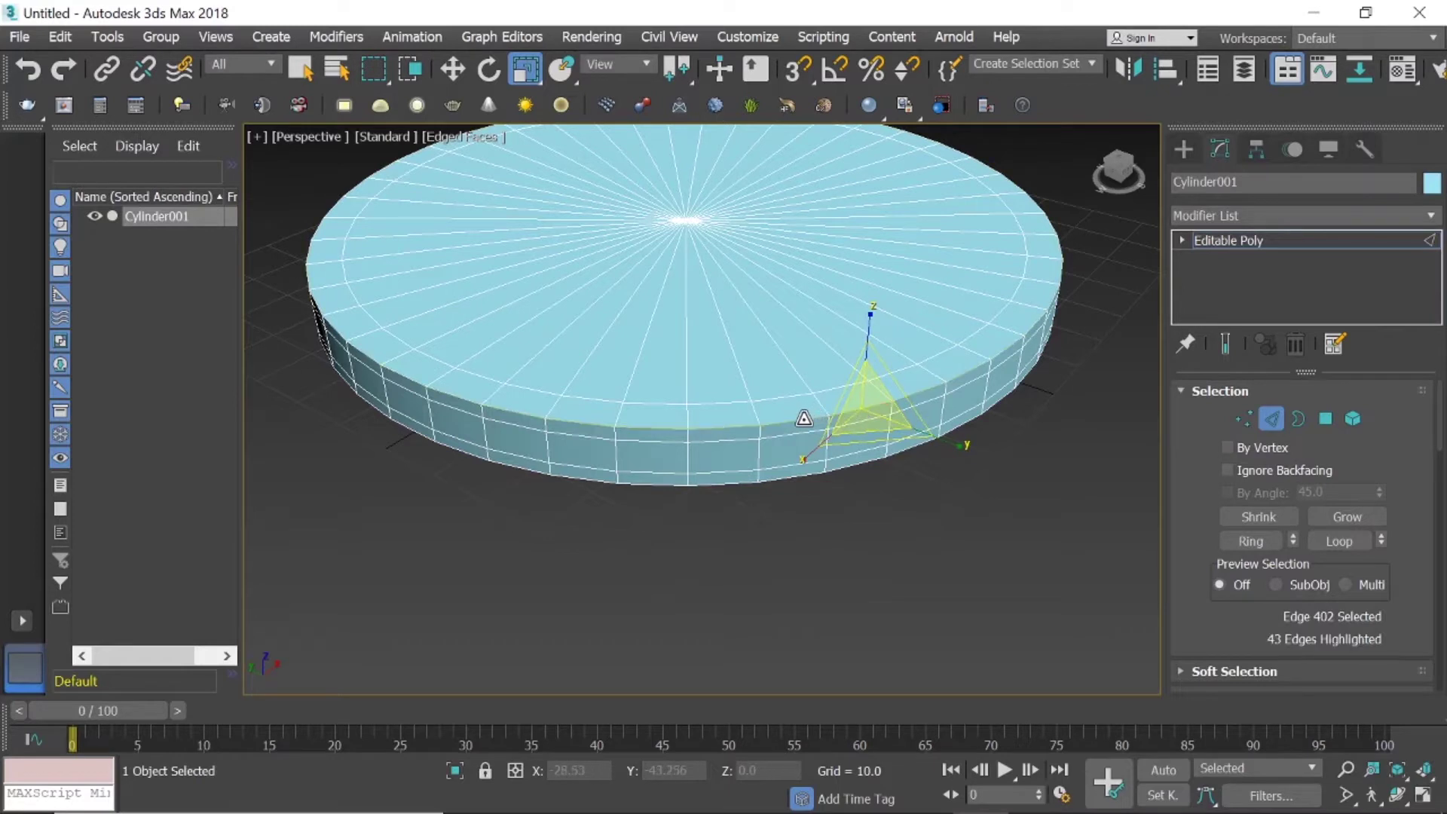
double_click(803, 420)
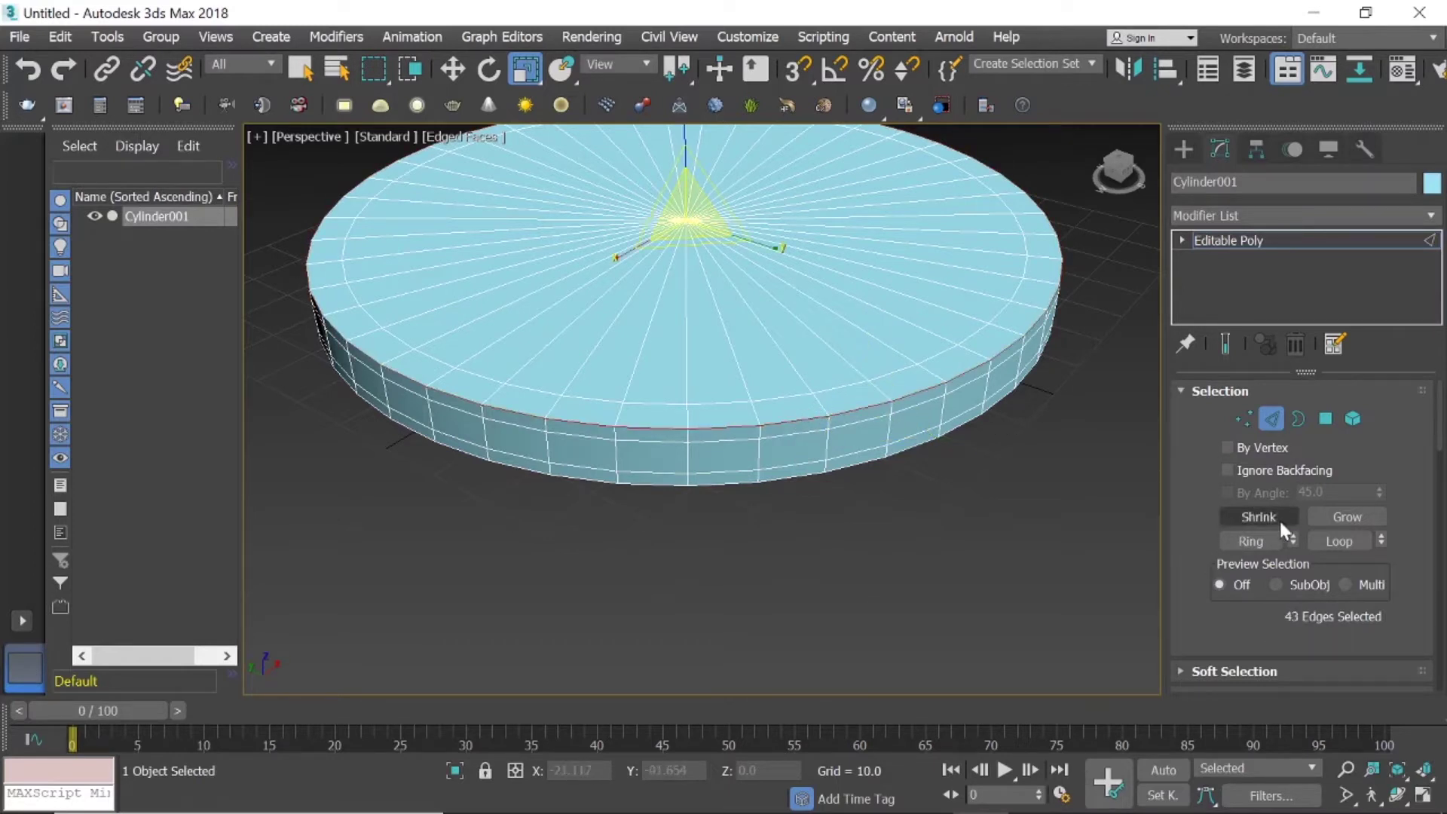
Open Chamfer settings on the top rim and trial different amounts and segment counts.
scroll(1304, 539, "down", 3)
scroll(1323, 554, "down", 3)
scroll(1322, 550, "down", 1)
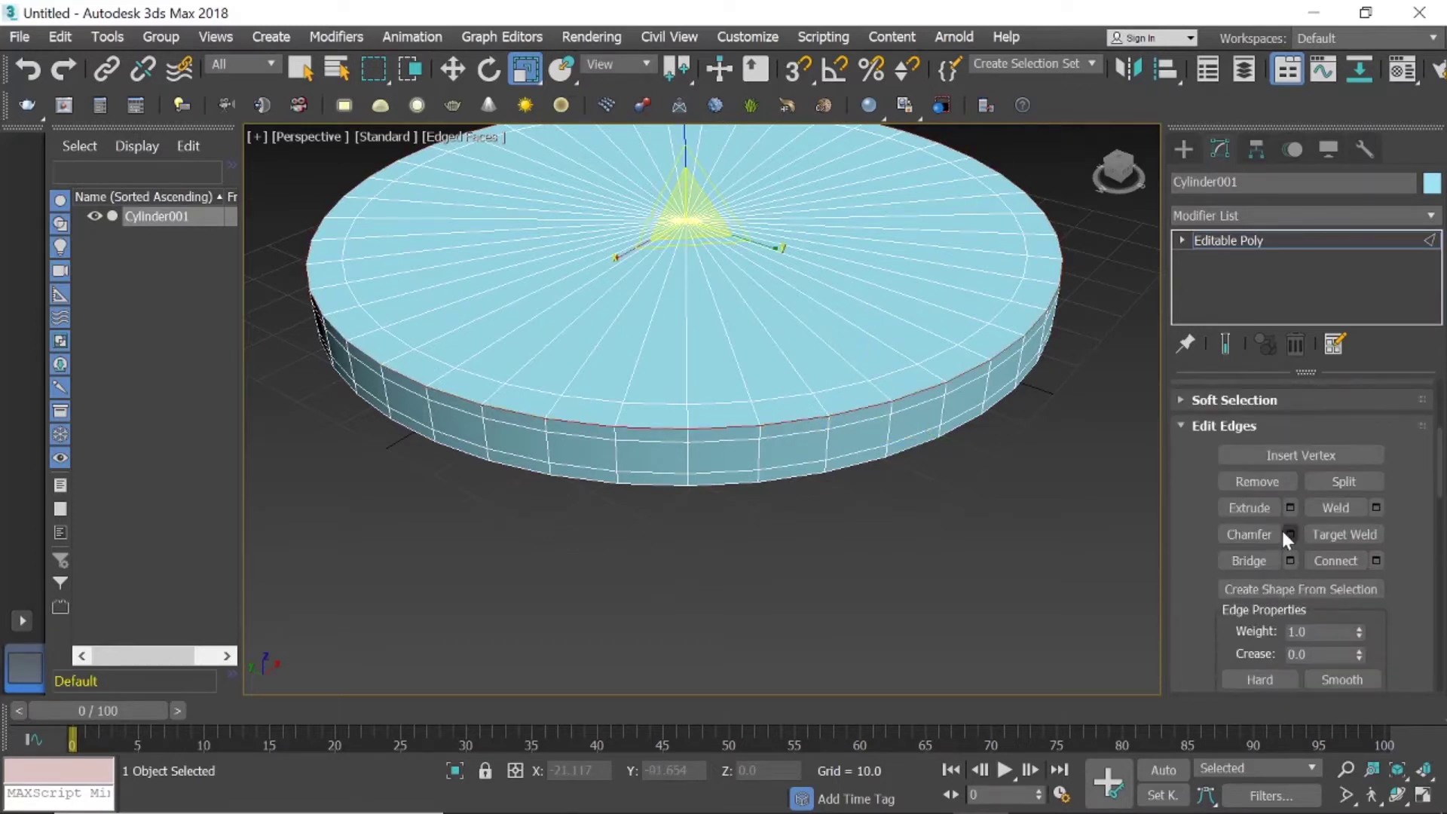
left_click(1290, 535)
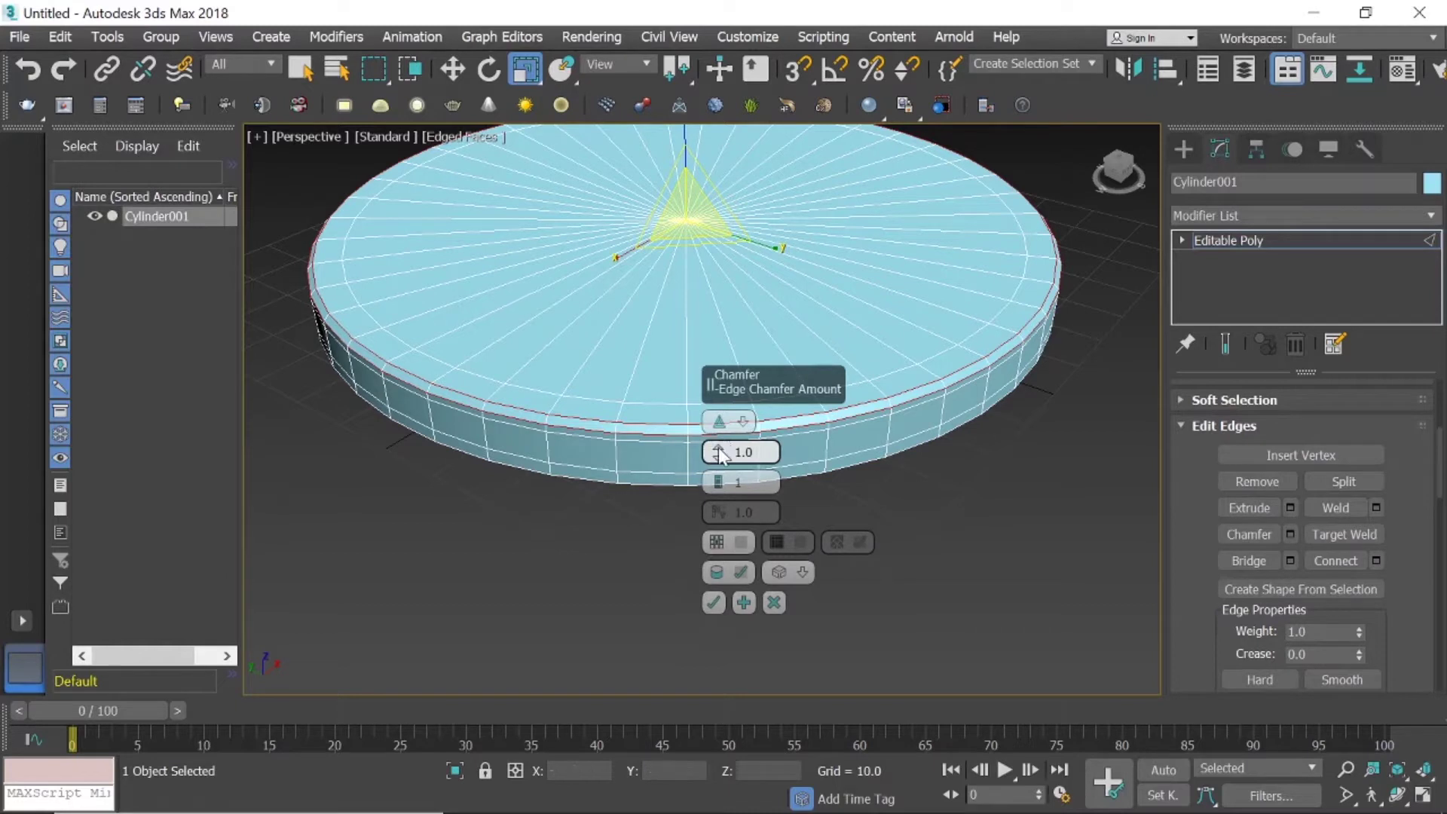
left_click_drag(718, 450, 722, 486)
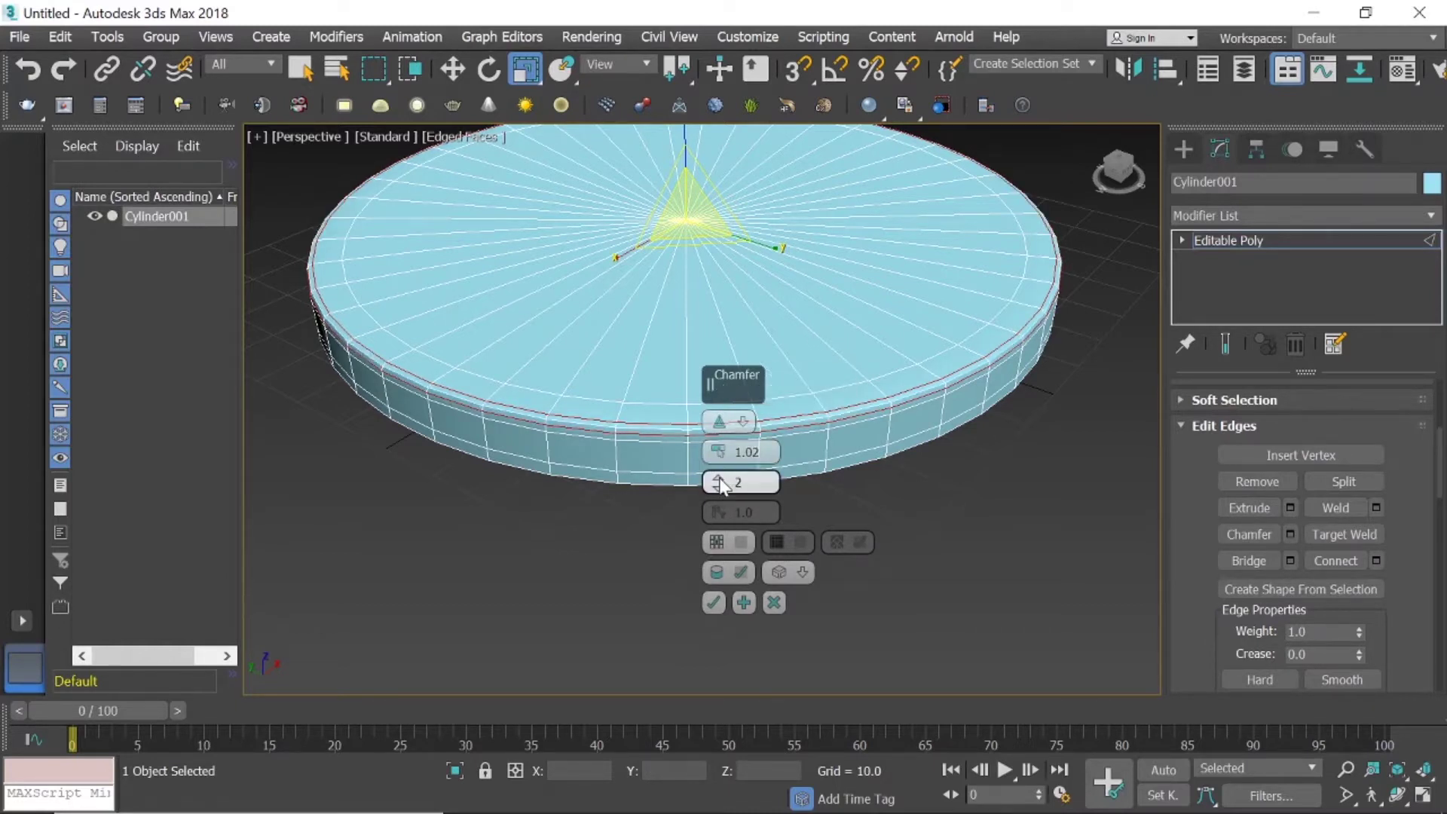
left_click(717, 486)
Settle the chamfer near 2.219 with 4 segments, then deselect and return to Select and Move.
left_click_drag(718, 456, 717, 441)
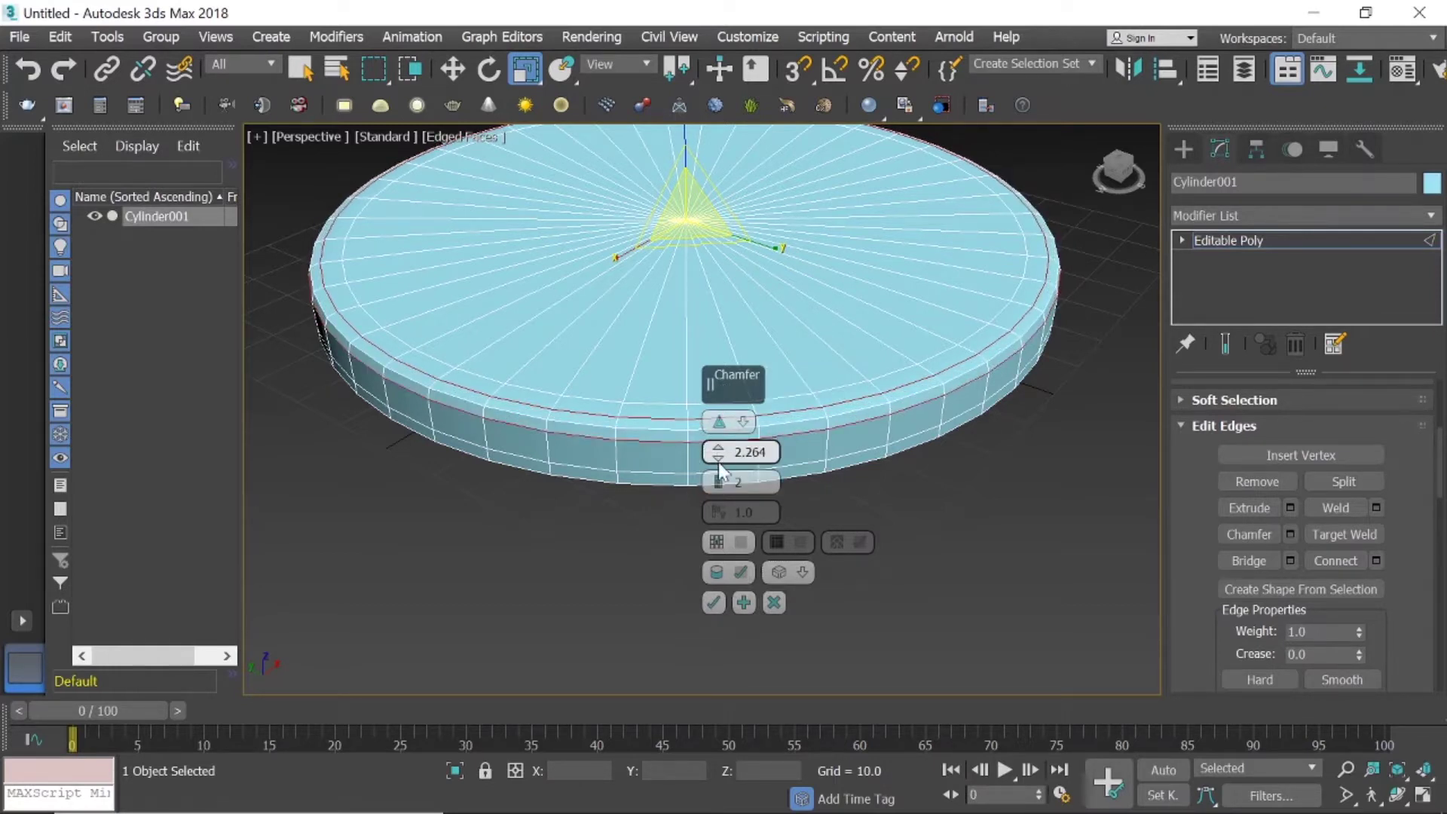
left_click_drag(717, 437, 718, 475)
left_click(717, 486)
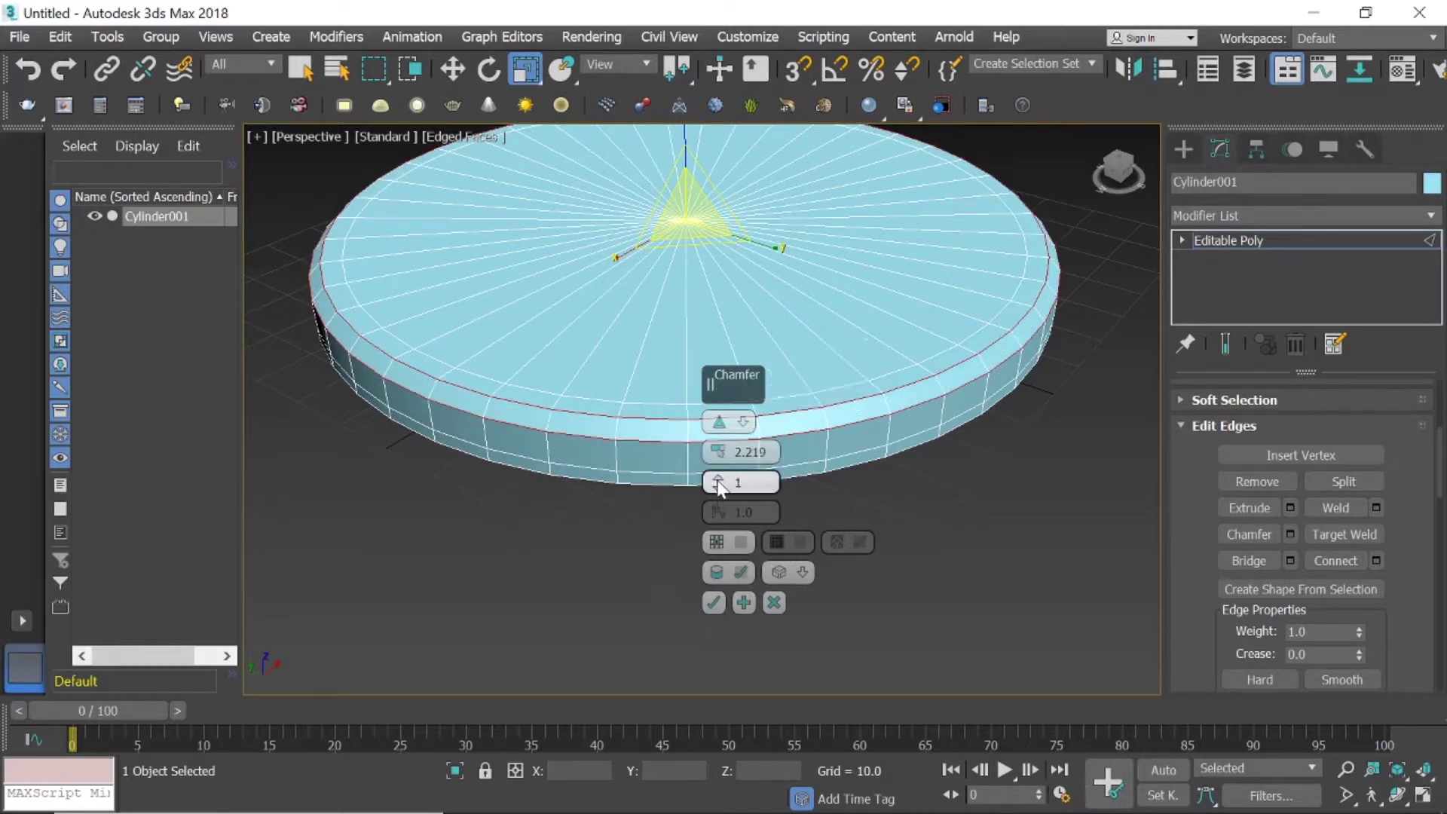
left_click(717, 478)
left_click(716, 478)
type("4")
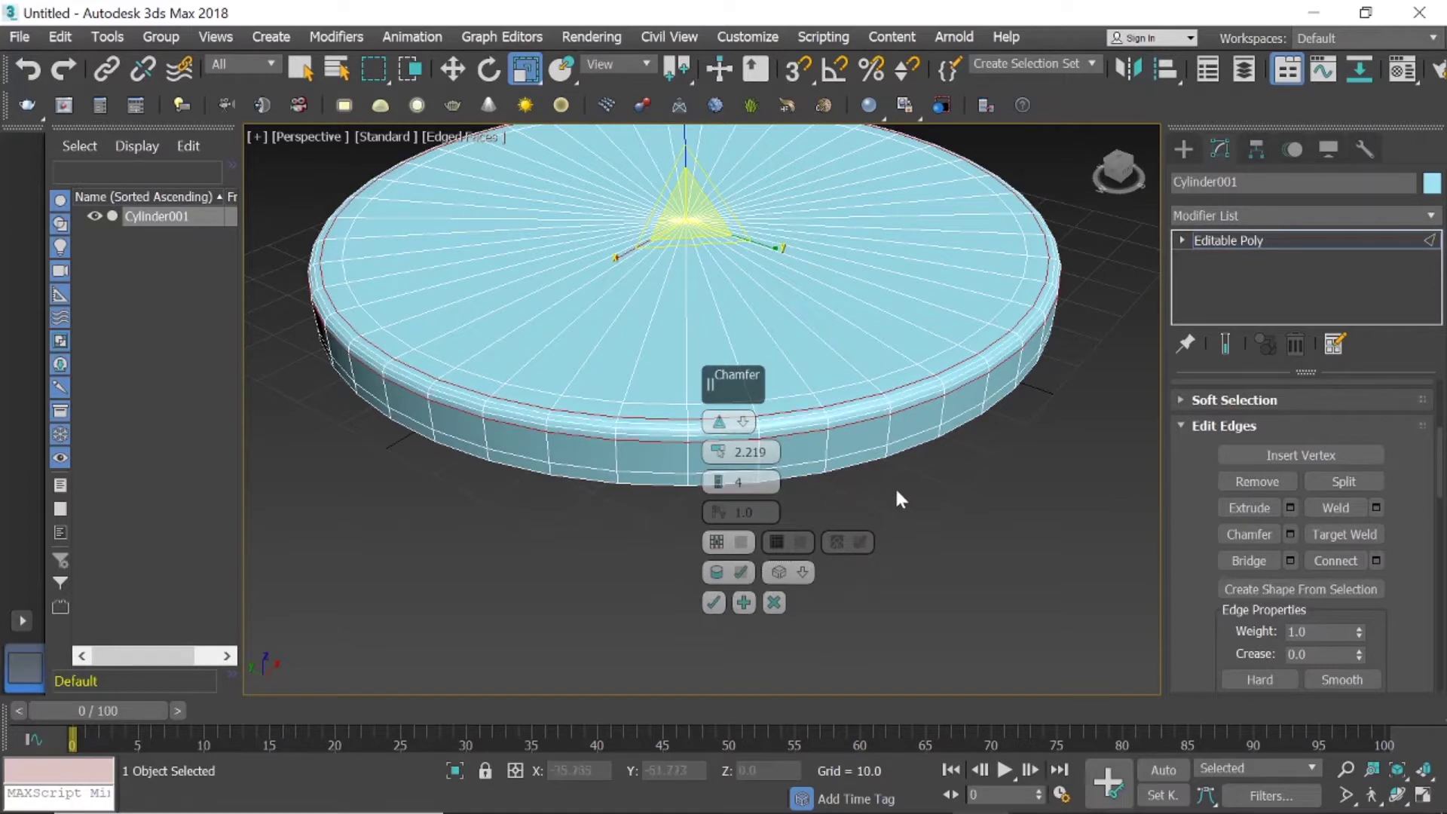
left_click(919, 492)
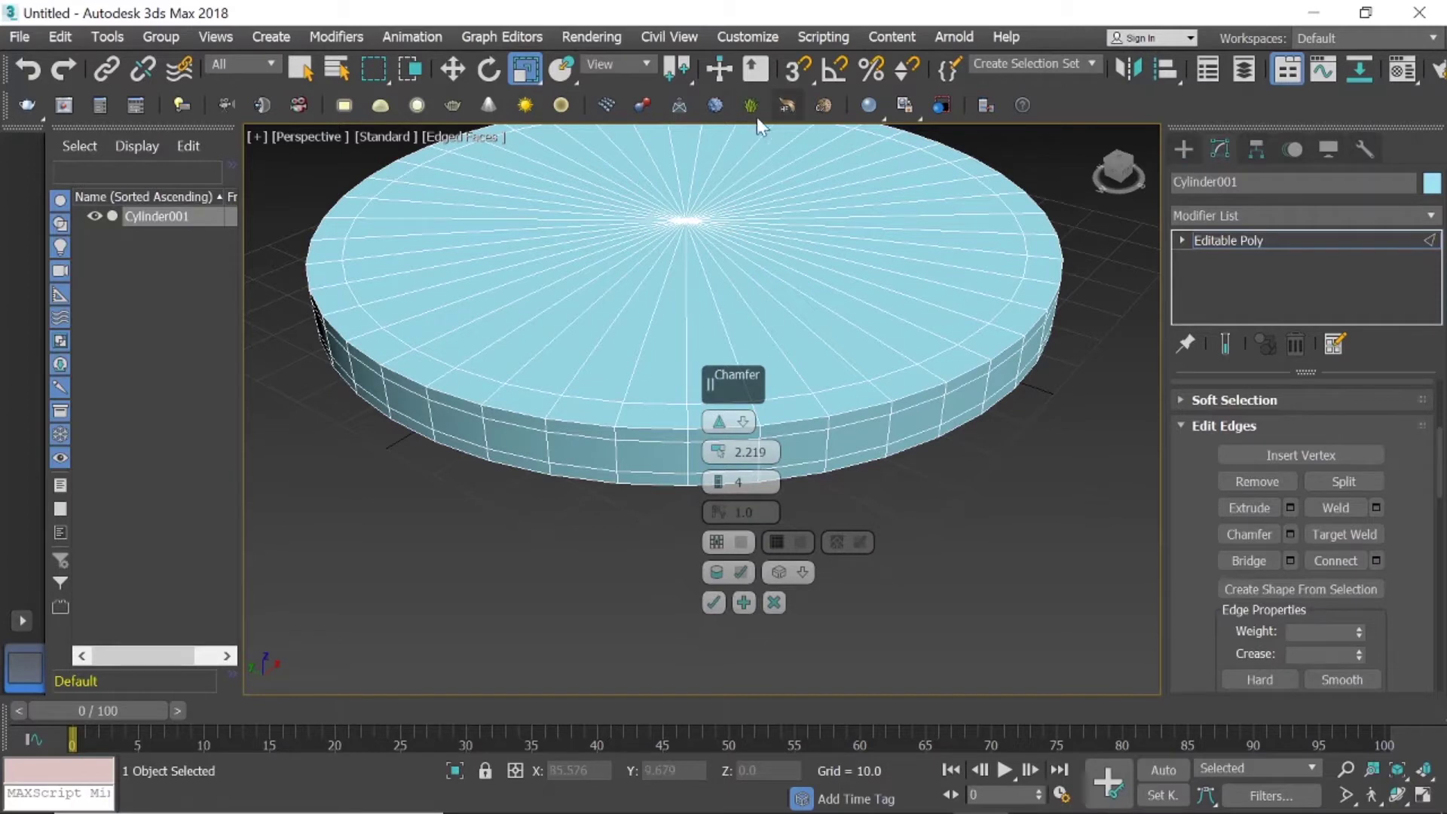
left_click(454, 78)
Return to object level, orbit to a low side view and reselect the cylinder.
left_click(1190, 143)
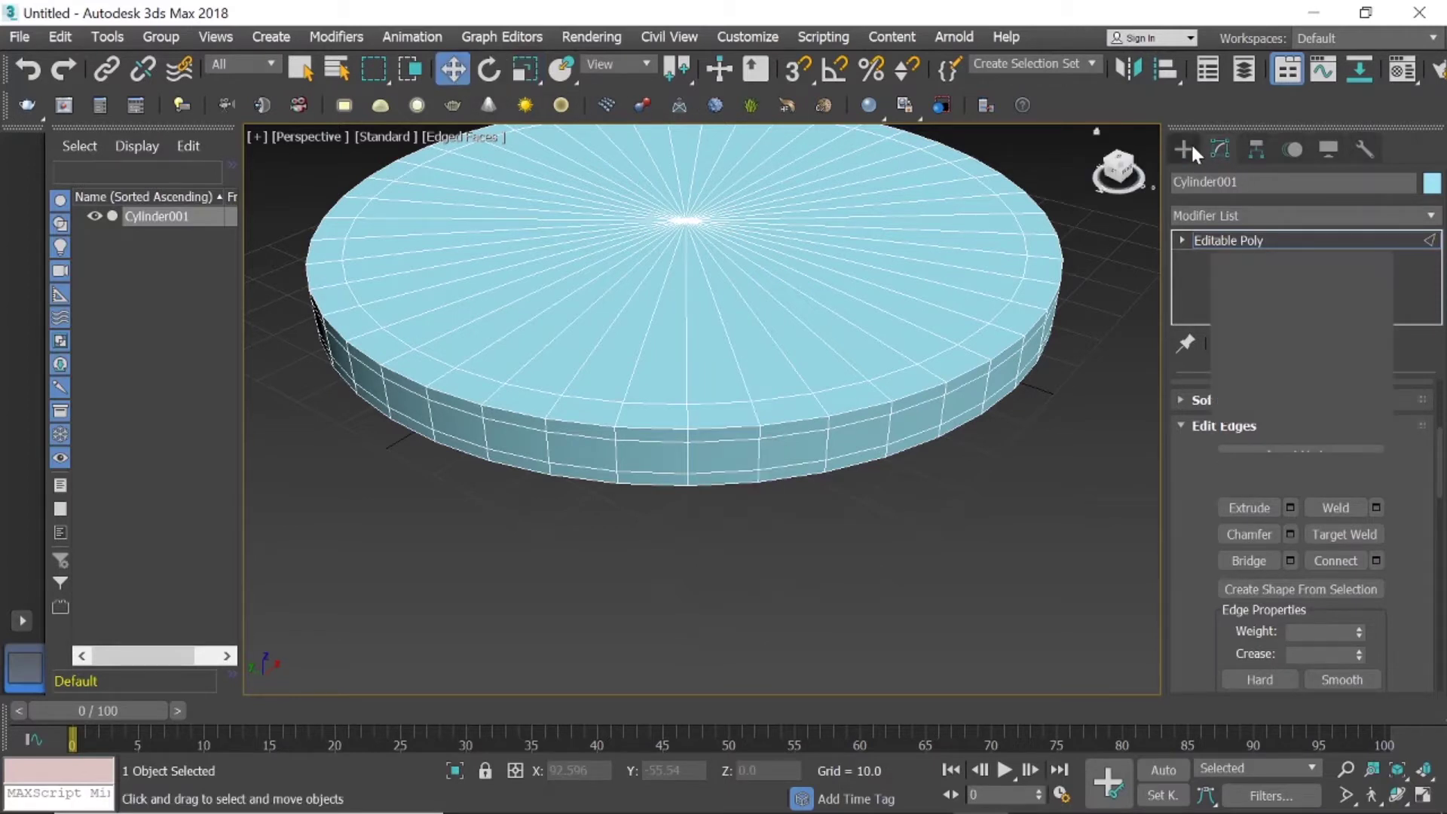
left_click(1217, 151)
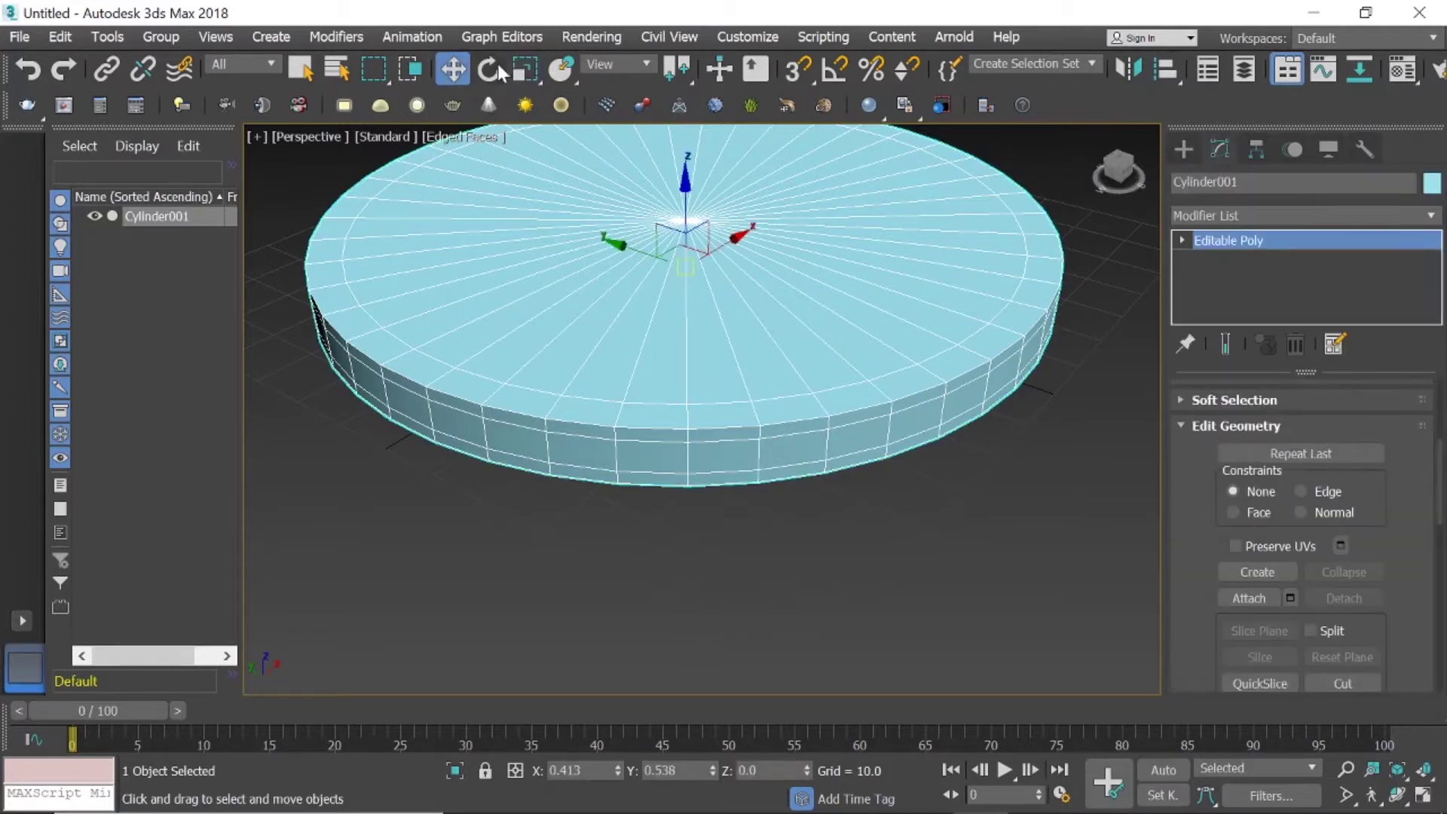
left_click(928, 535)
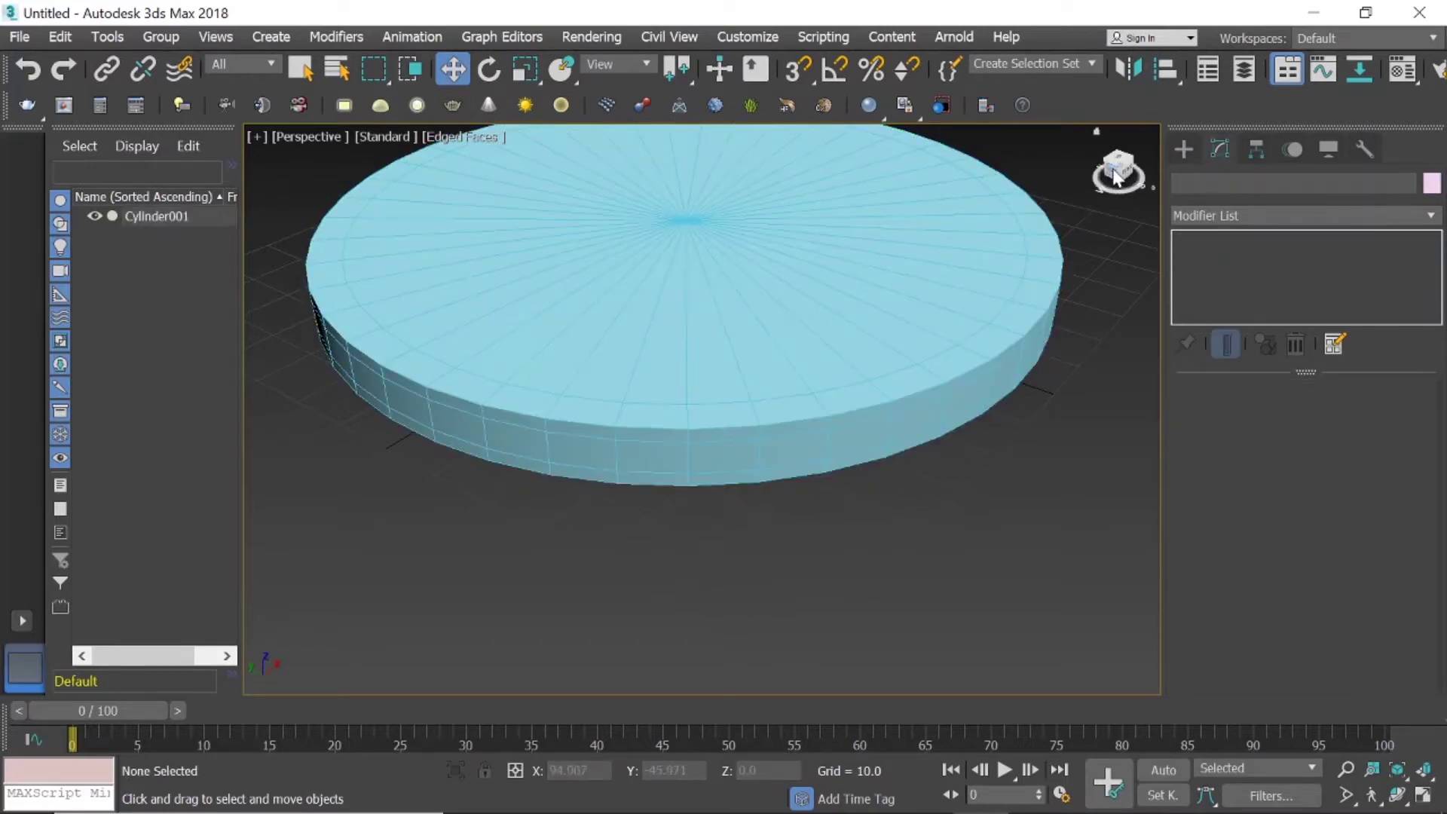
mouse_move(1081, 209)
middle_mouse_down("alt")
mouse_move(686, 244)
mouse_move(687, 264)
middle_mouse_up("alt")
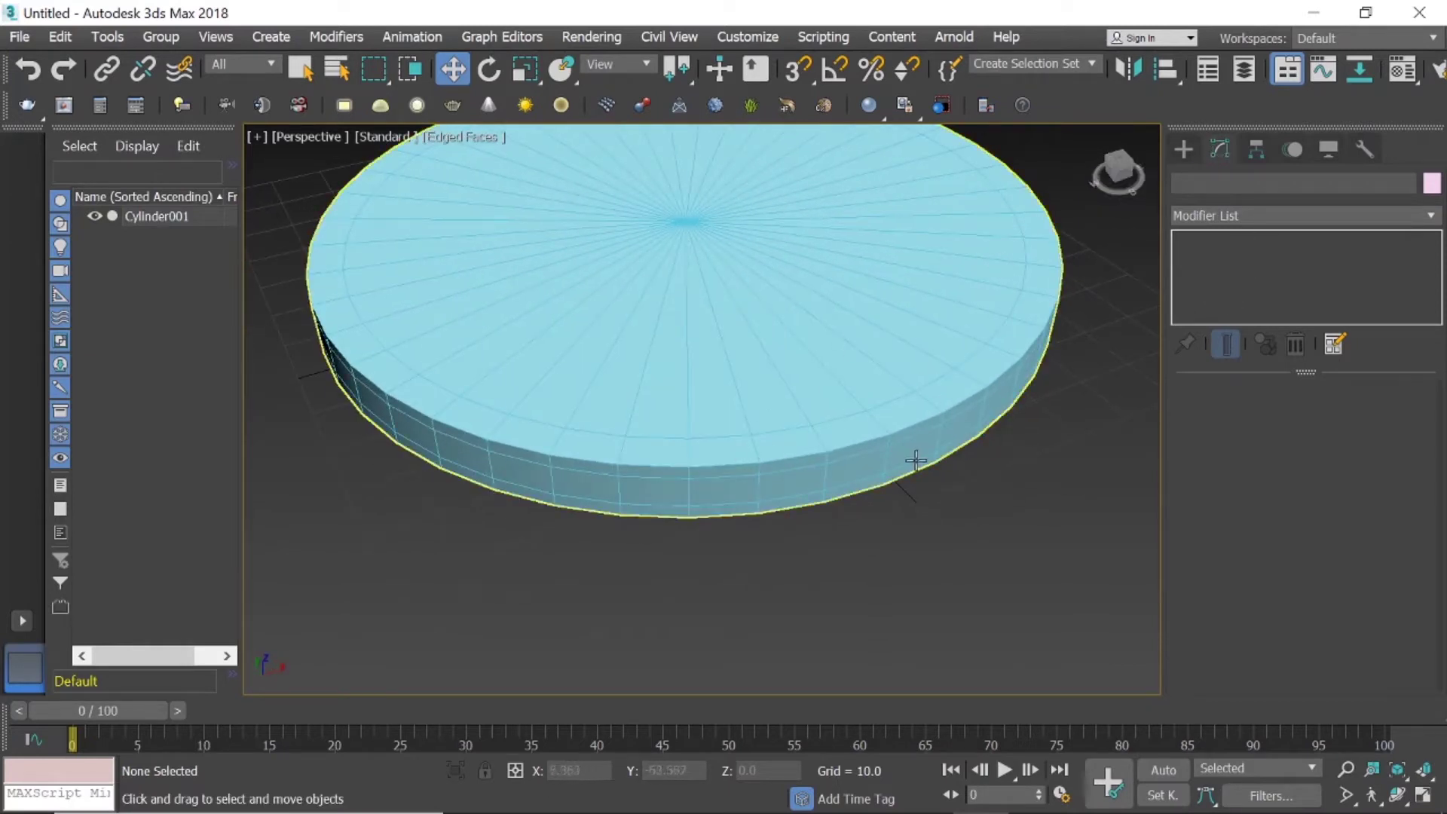
left_click(902, 436)
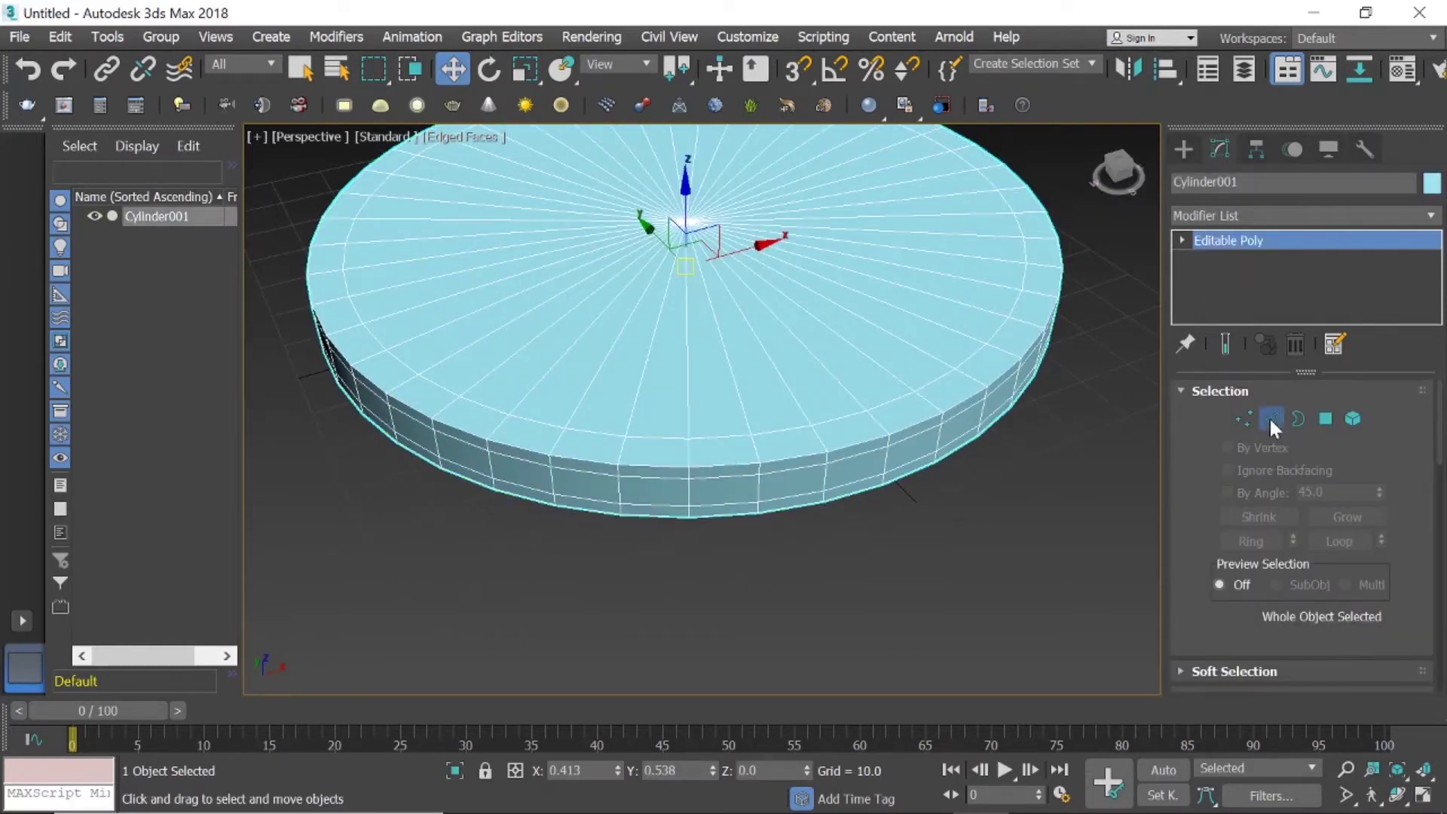
Select the top rim edge loop and commit the 2.219, 4-segment chamfer.
left_click(1272, 419)
left_click(867, 440)
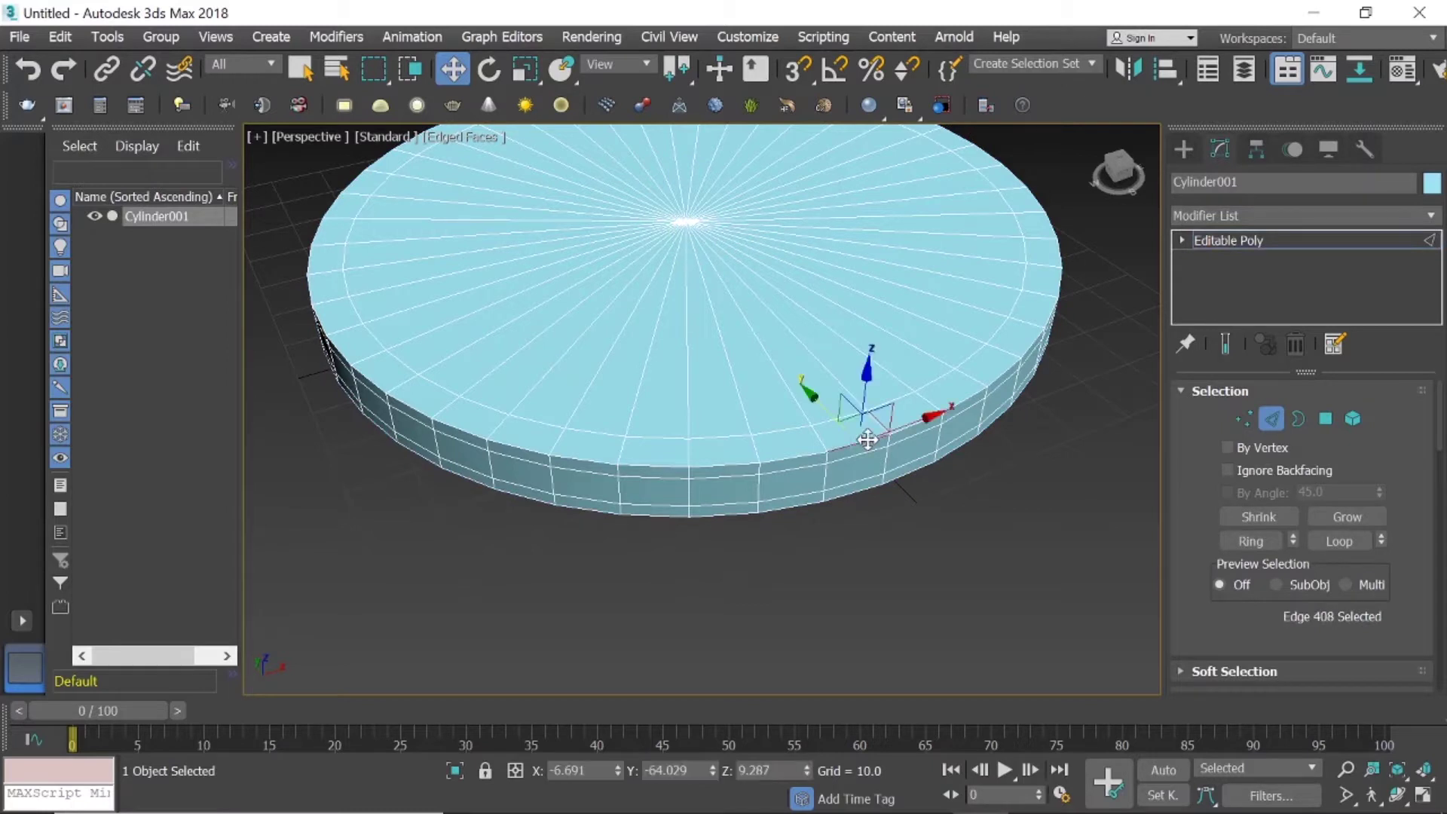
double_click(806, 457)
scroll(1302, 541, "down", 1)
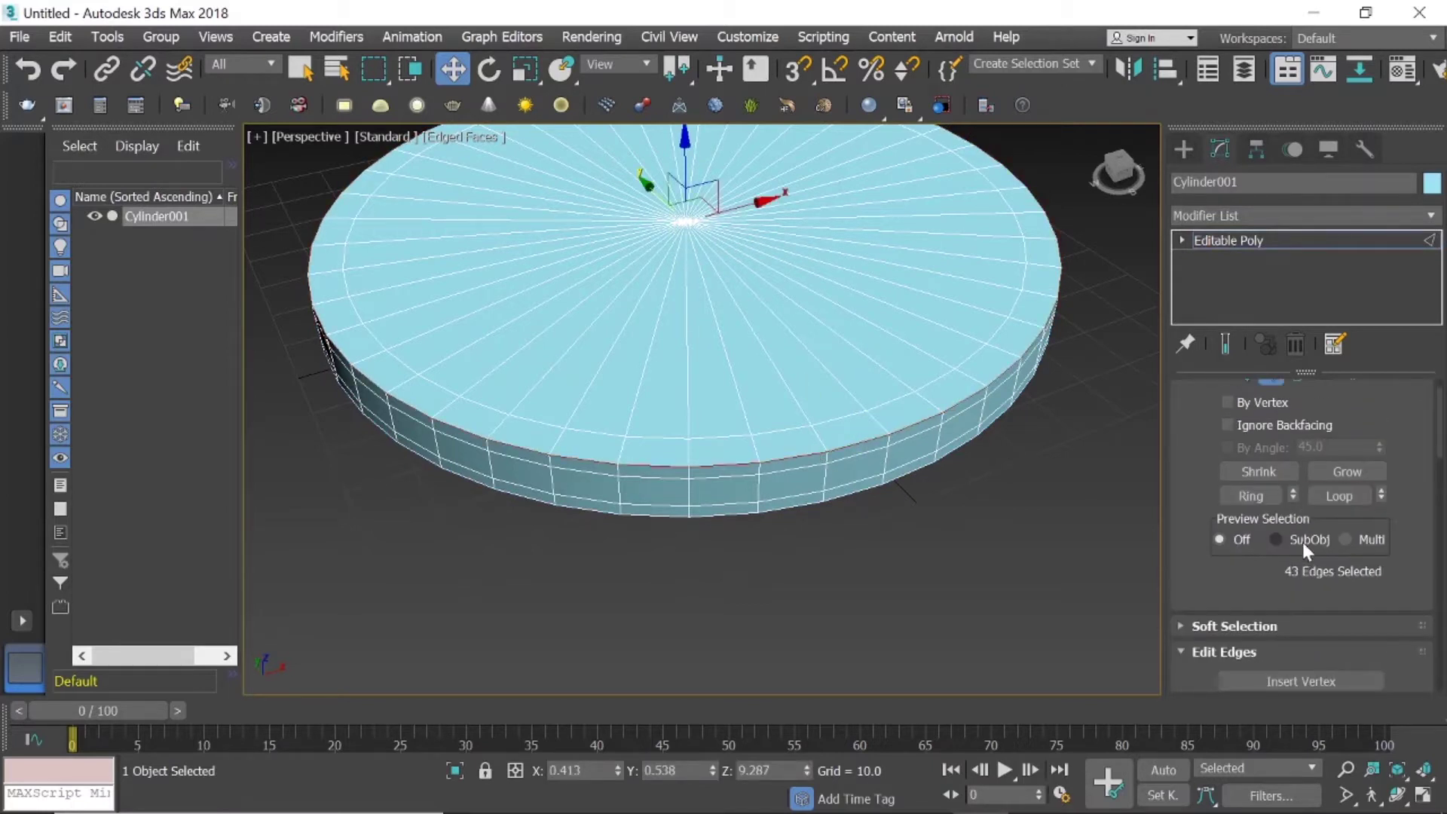
scroll(1286, 548, "down", 2)
scroll(1286, 549, "down", 2)
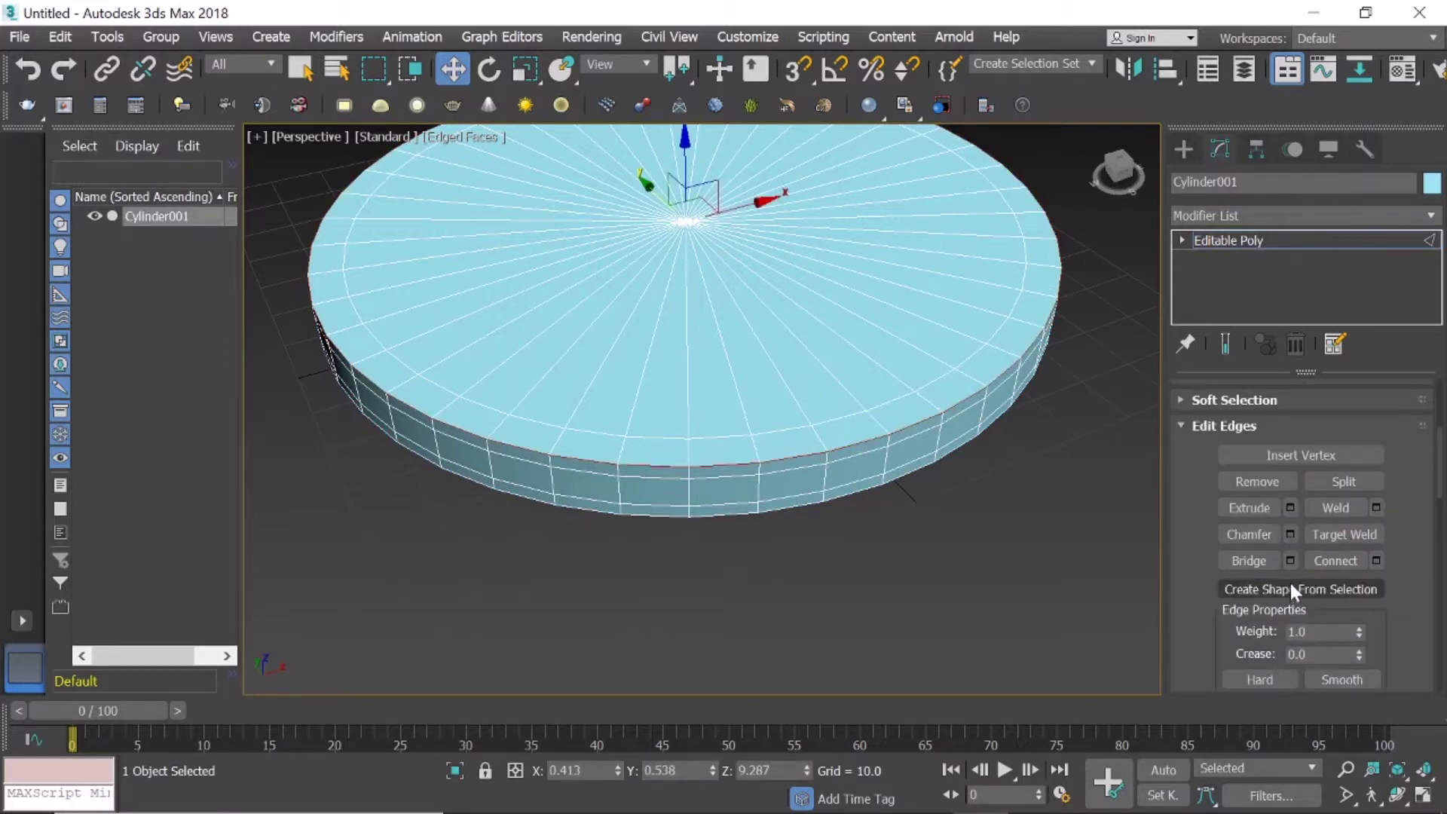
left_click(1289, 533)
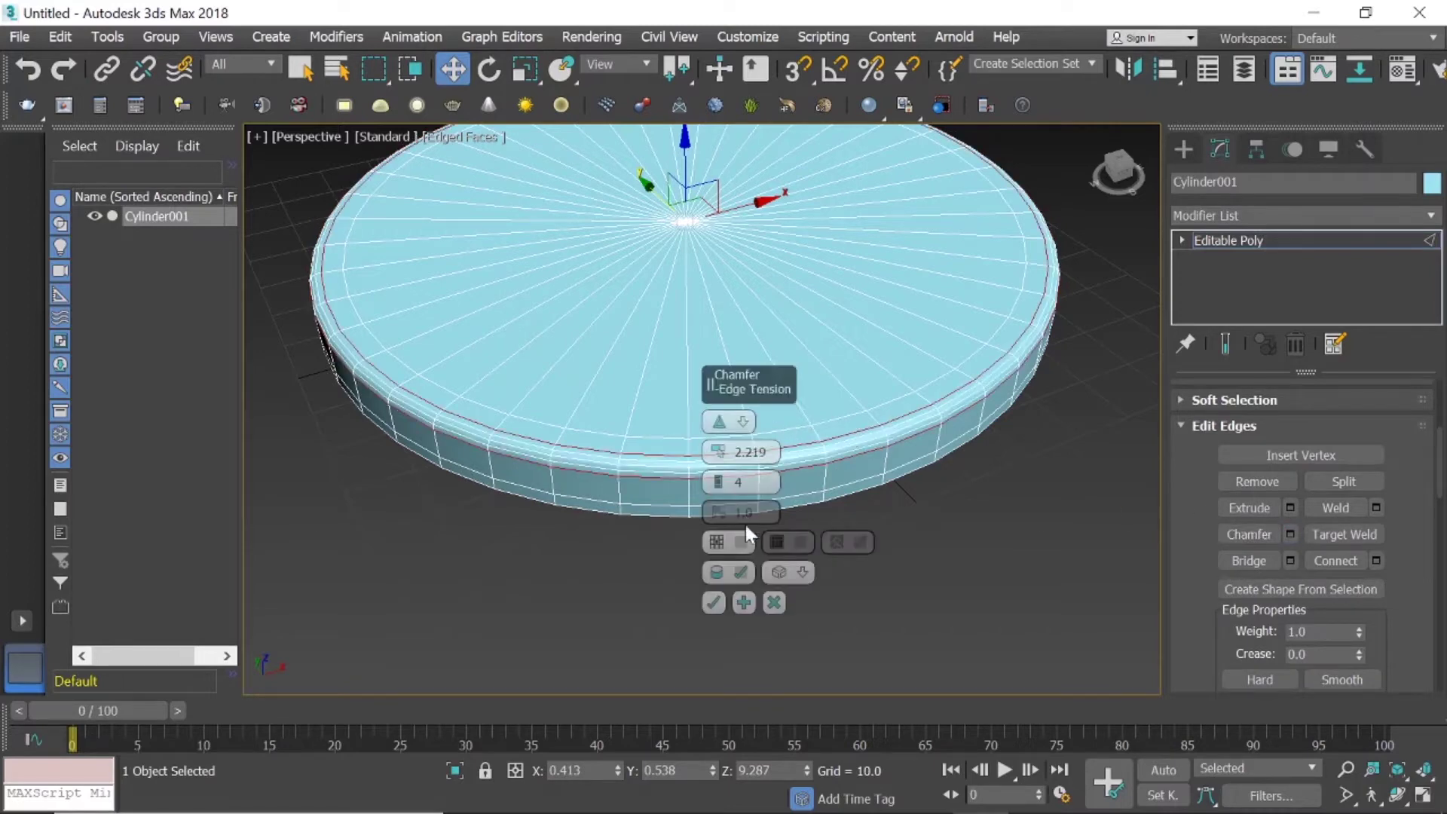
left_click(714, 603)
left_click(903, 531)
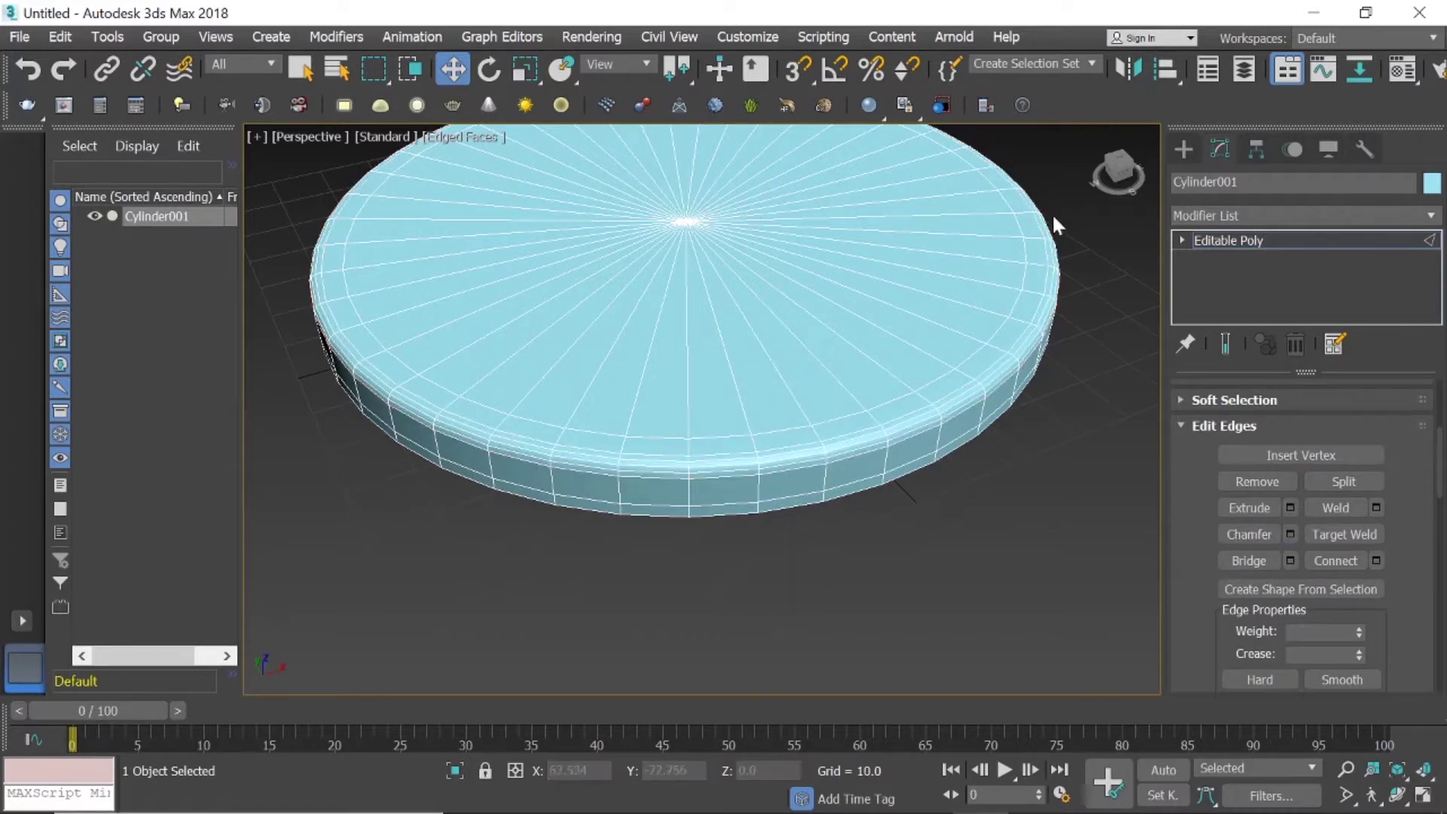
left_click_drag(1118, 167, 1117, 139)
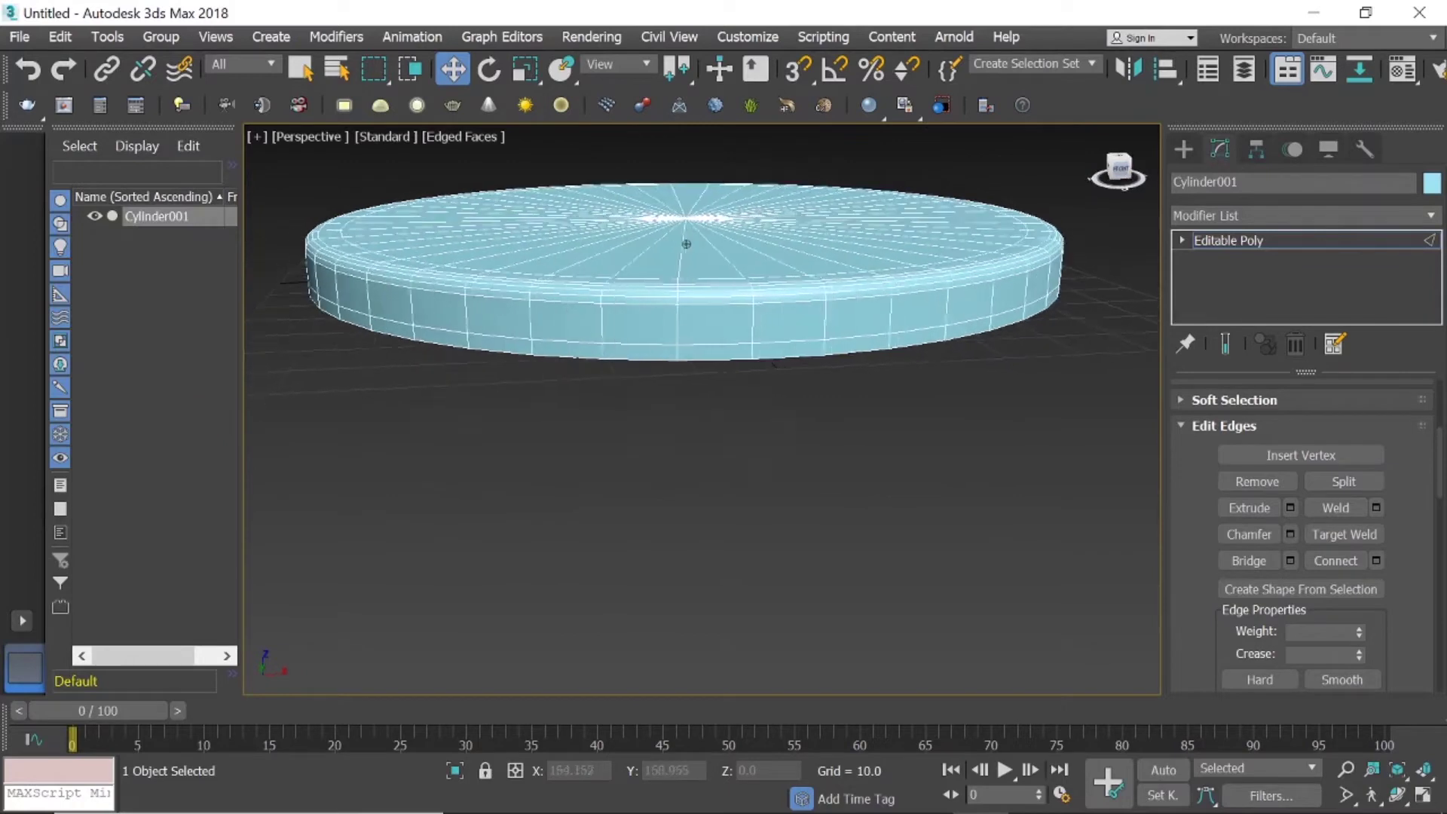
Tilt to the underside, select the bottom rim loop and apply the same chamfer.
left_click(1118, 168)
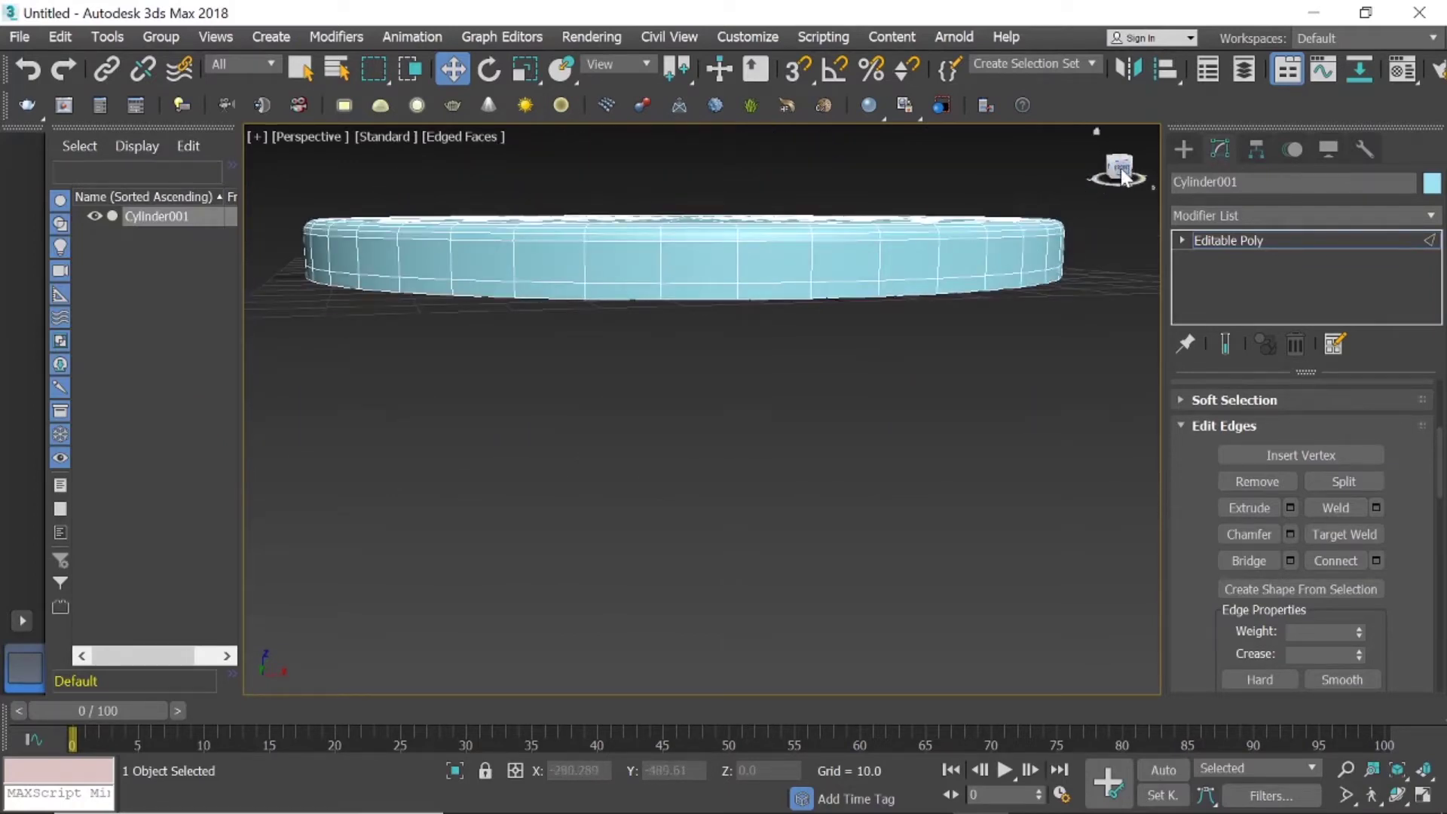
left_click_drag(1122, 176, 1090, 190)
middle_click_drag(954, 309, 953, 355, "alt")
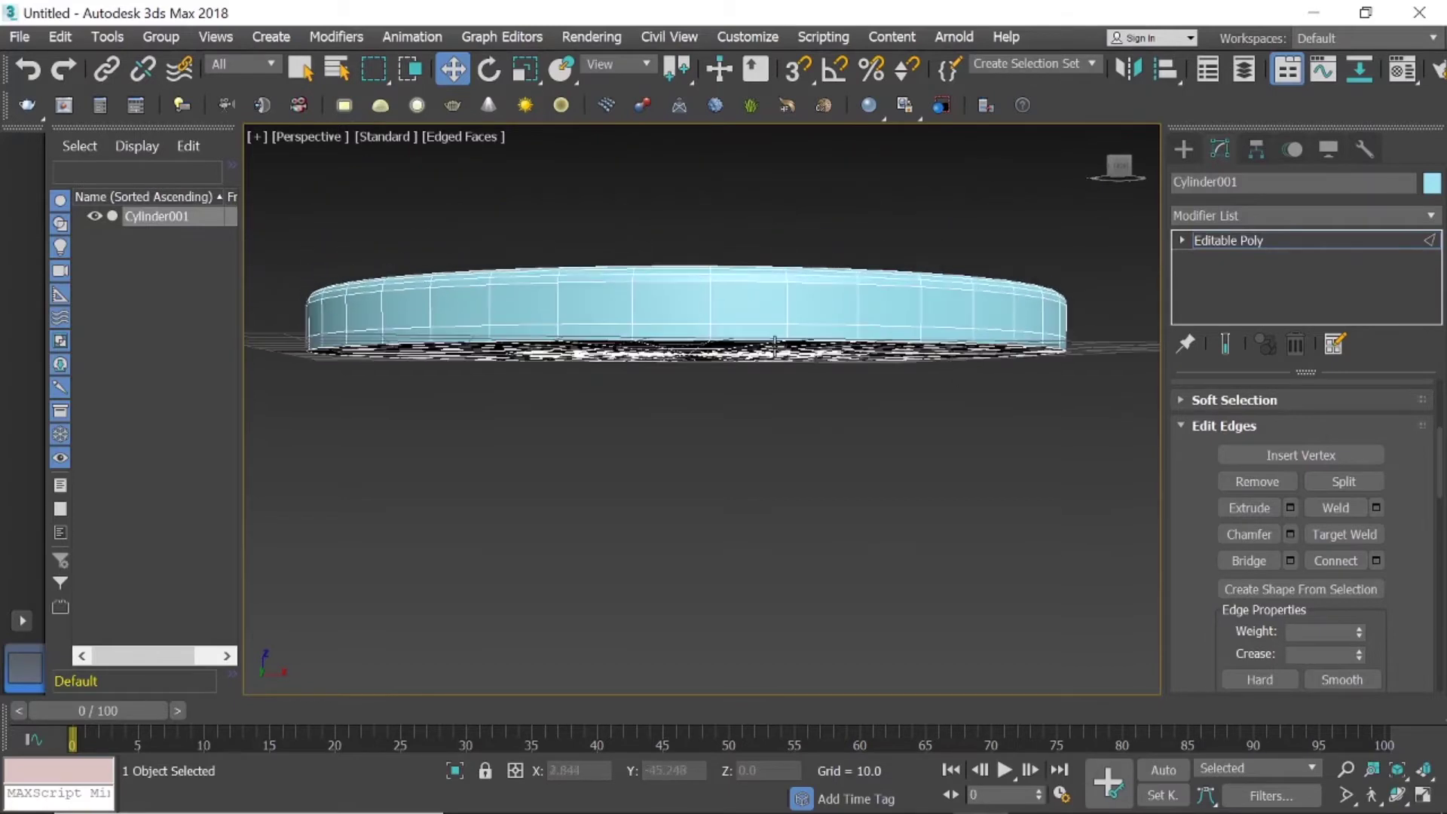
left_click(751, 341)
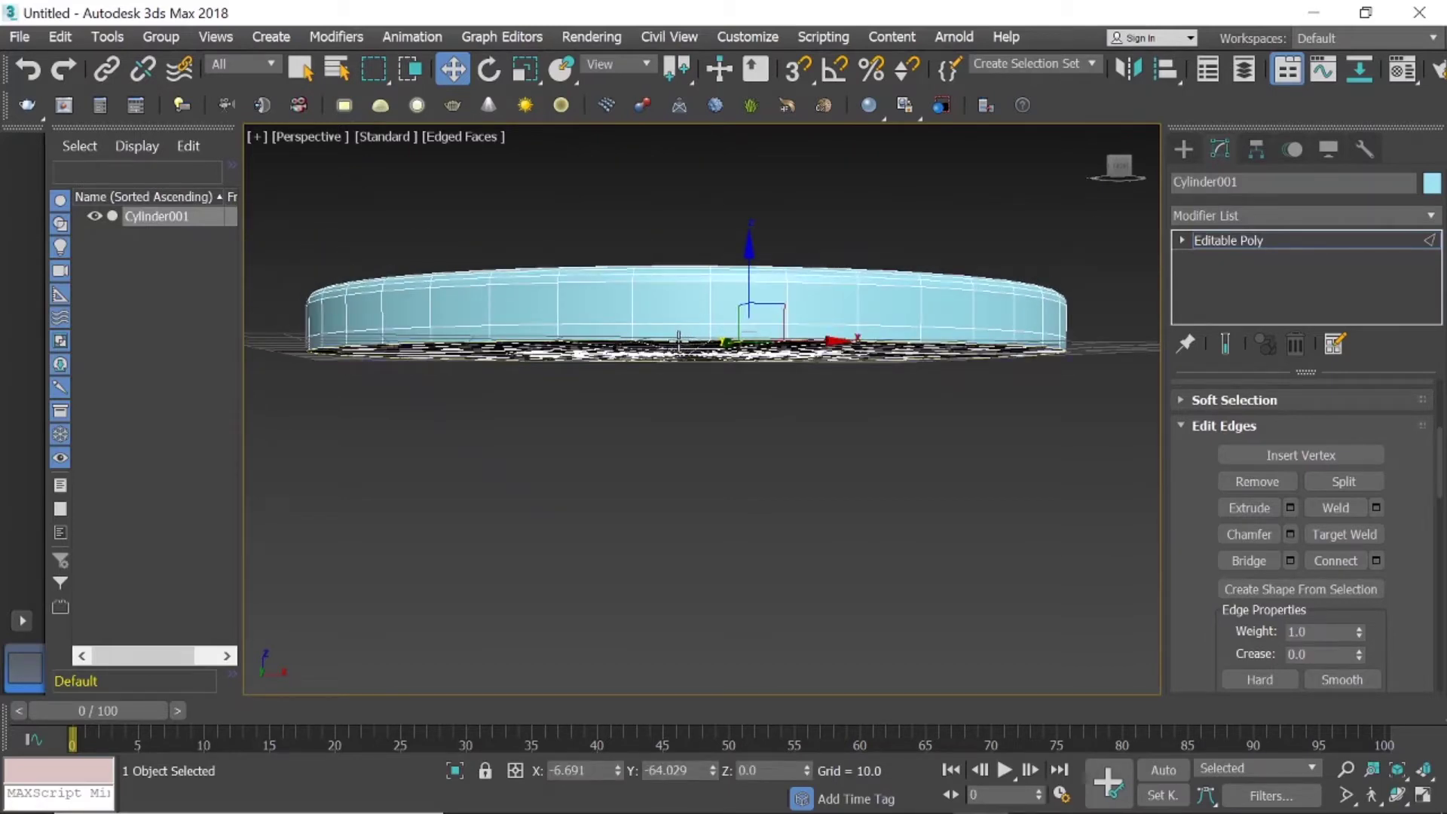
double_click(675, 343)
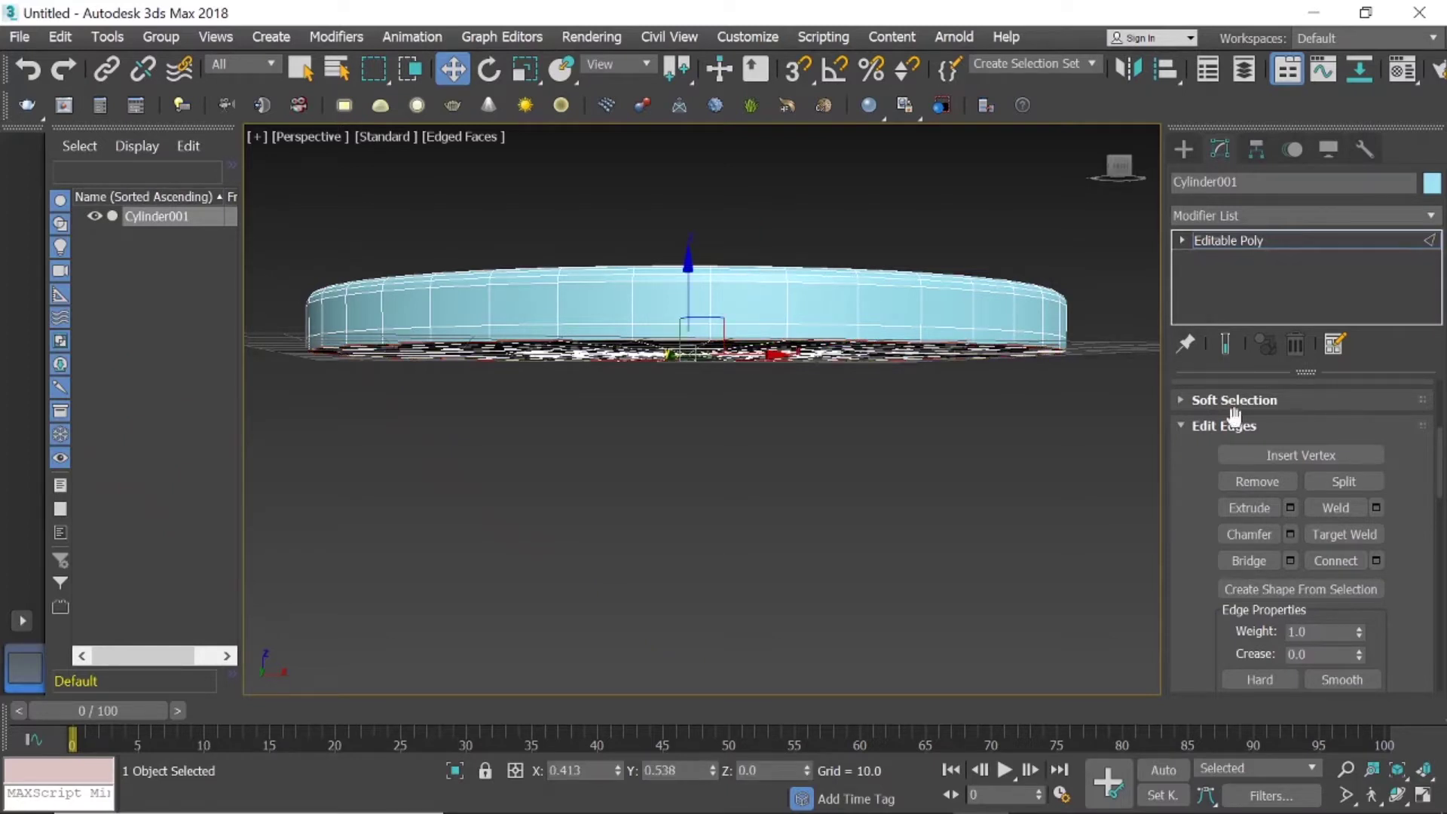
left_click(1287, 533)
left_click(712, 595)
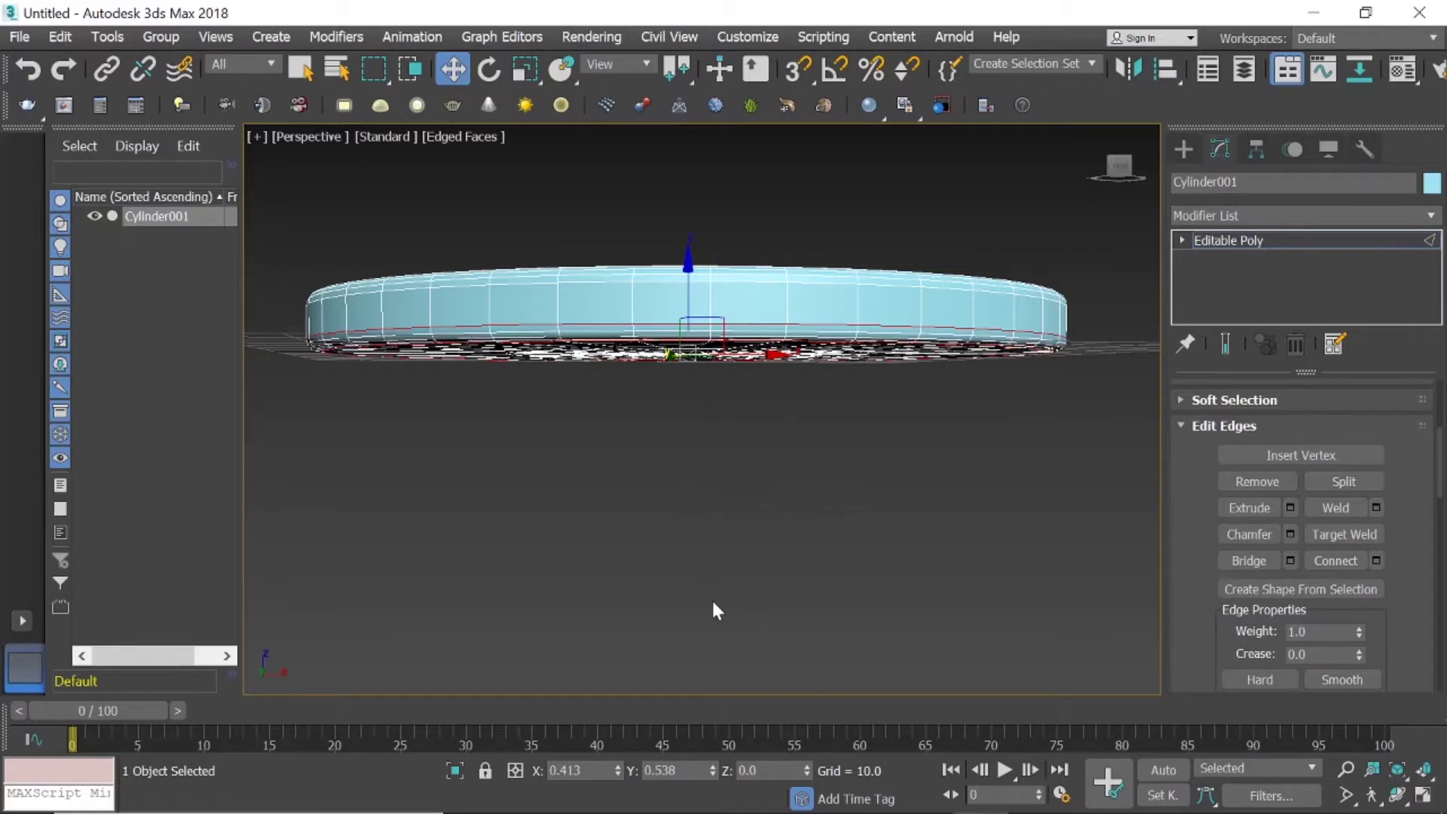
left_click(1118, 170)
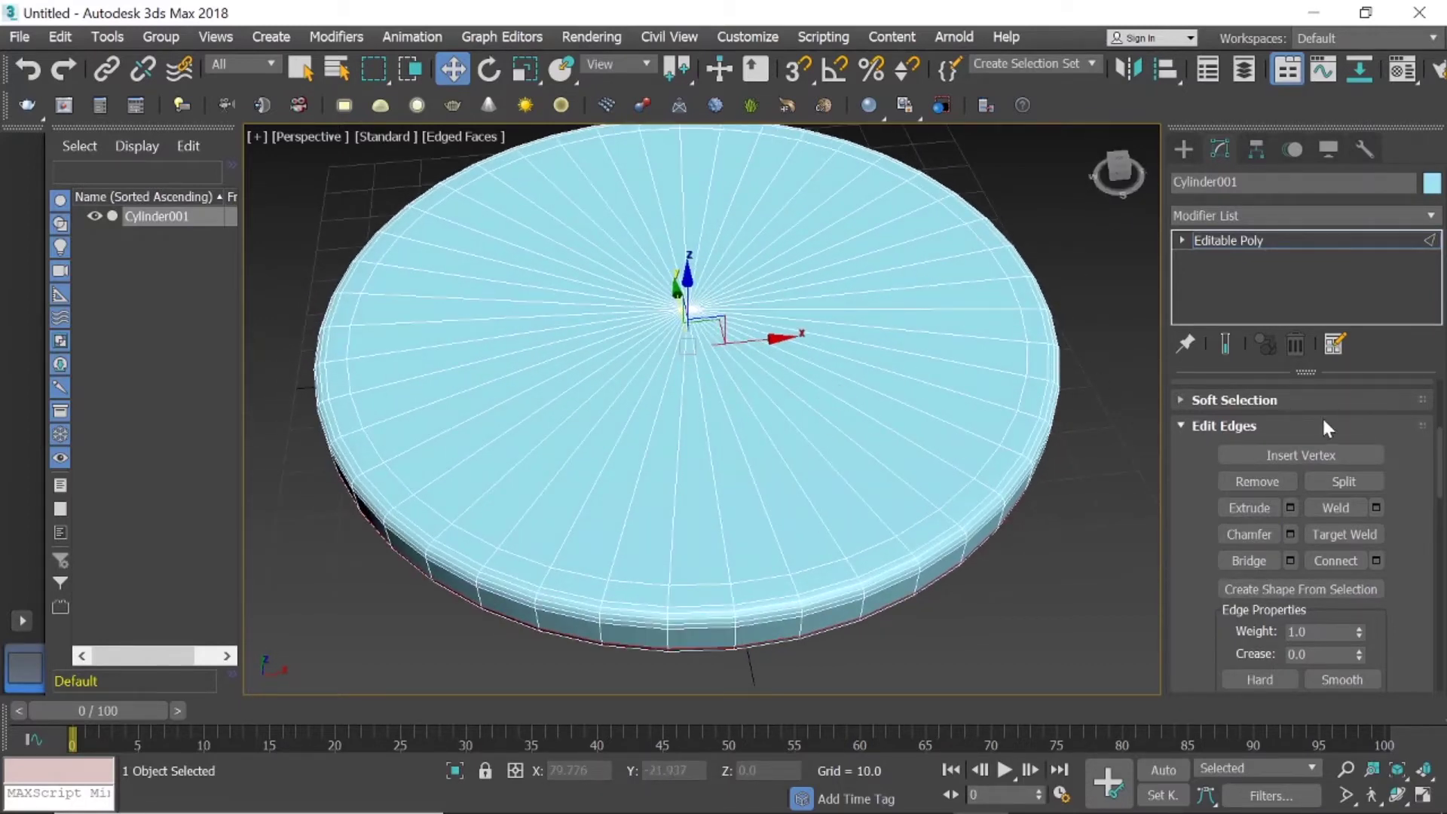
In Polygon mode, Ctrl-select the wedge faces all the way around the cylinder's top cap.
scroll(1209, 441, "up", 3)
scroll(1243, 440, "up", 4)
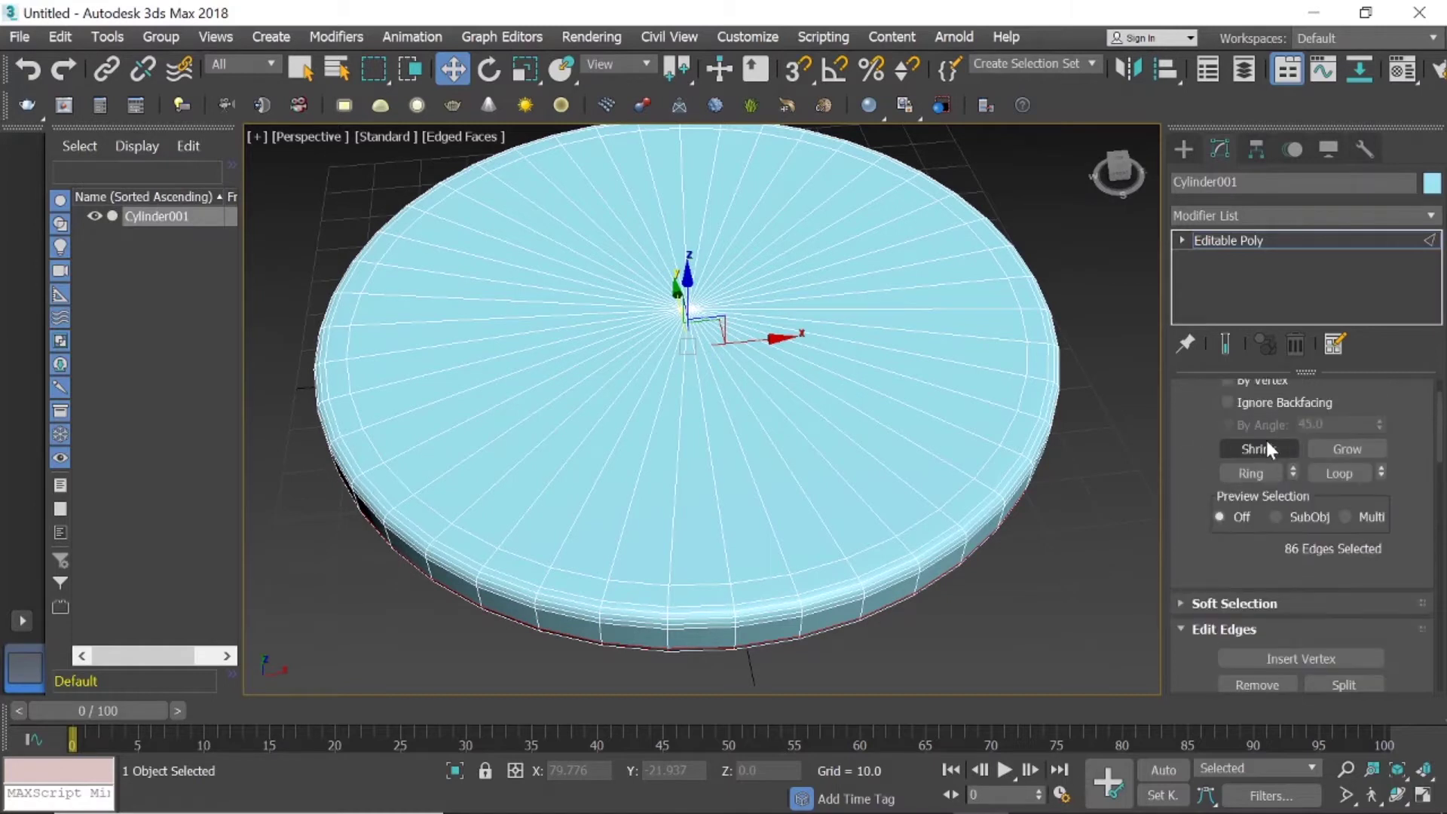
scroll(1270, 440, "up", 2)
left_click(1324, 417)
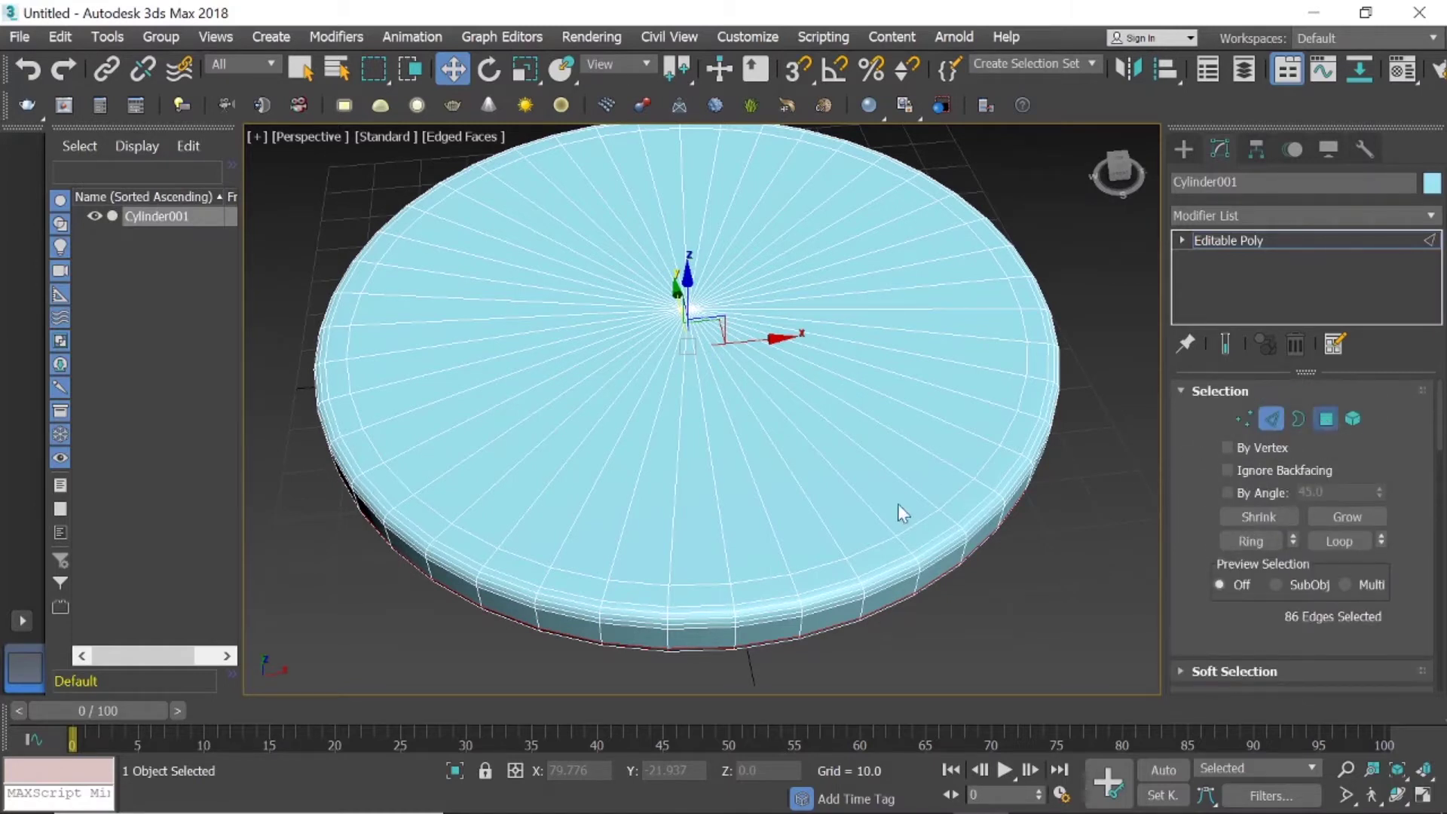
left_click(804, 536)
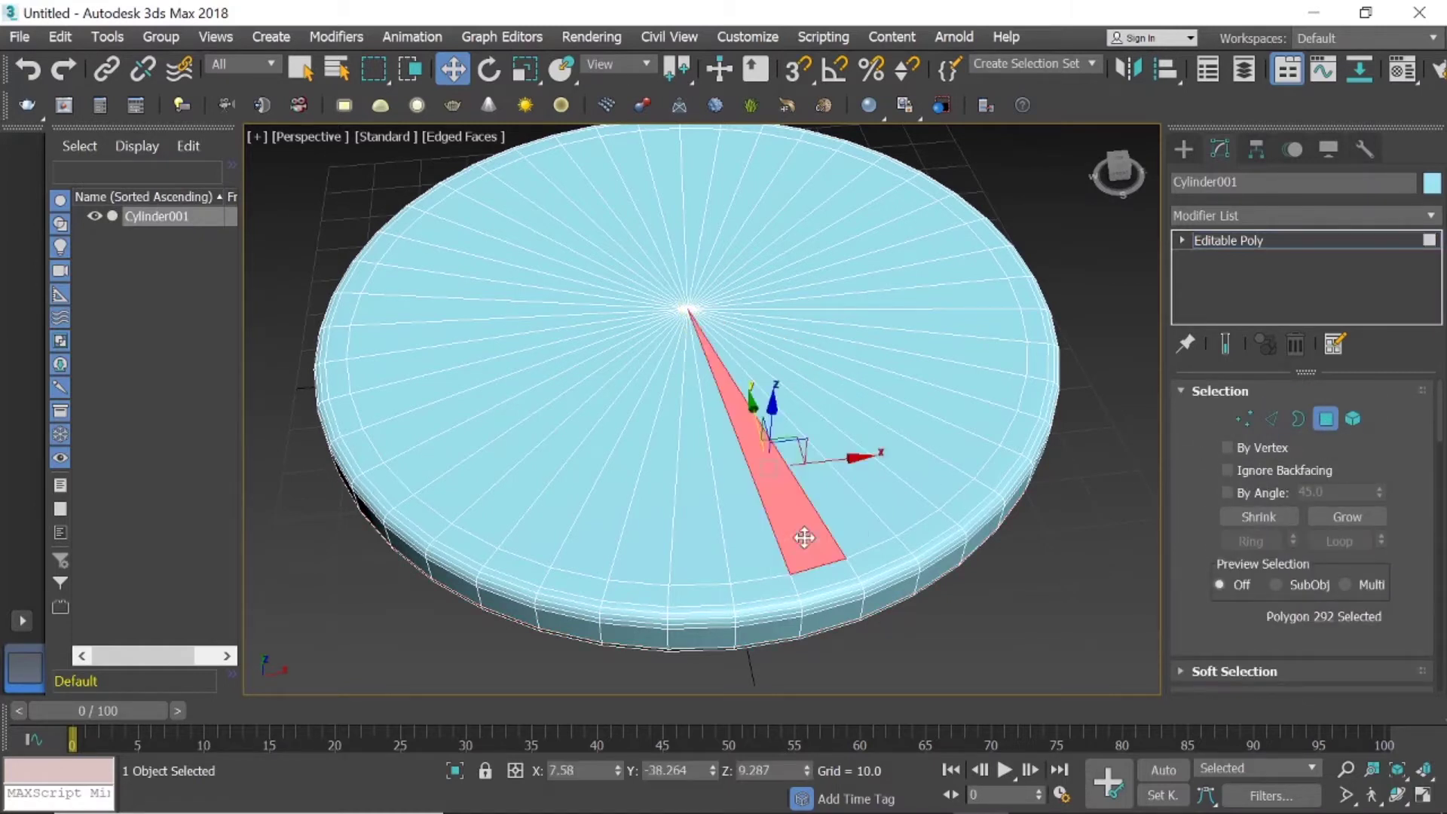
left_click(735, 535, "ctrl")
left_click(654, 534, "ctrl")
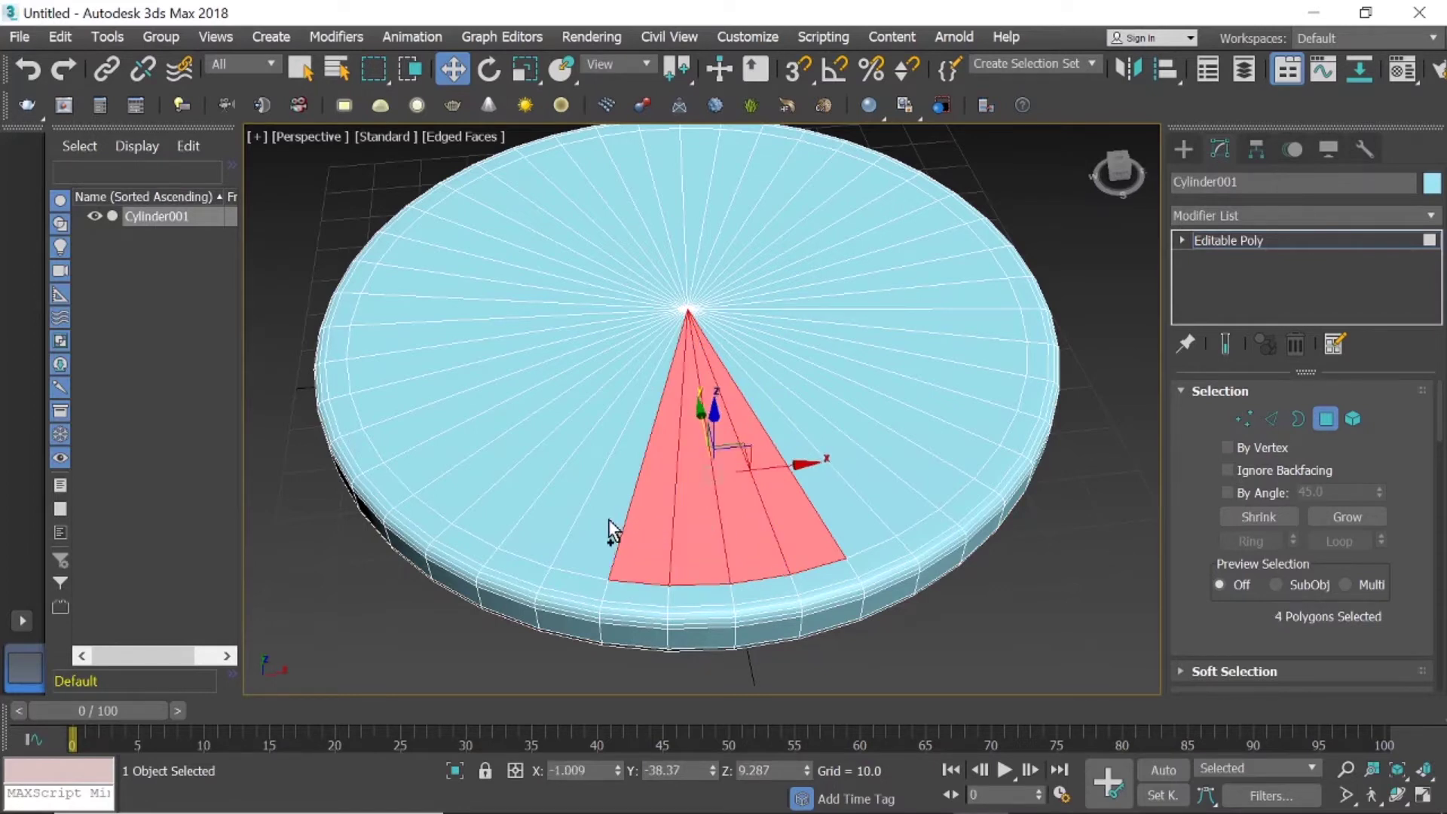
left_click(599, 523, "ctrl")
left_click(553, 513, "ctrl")
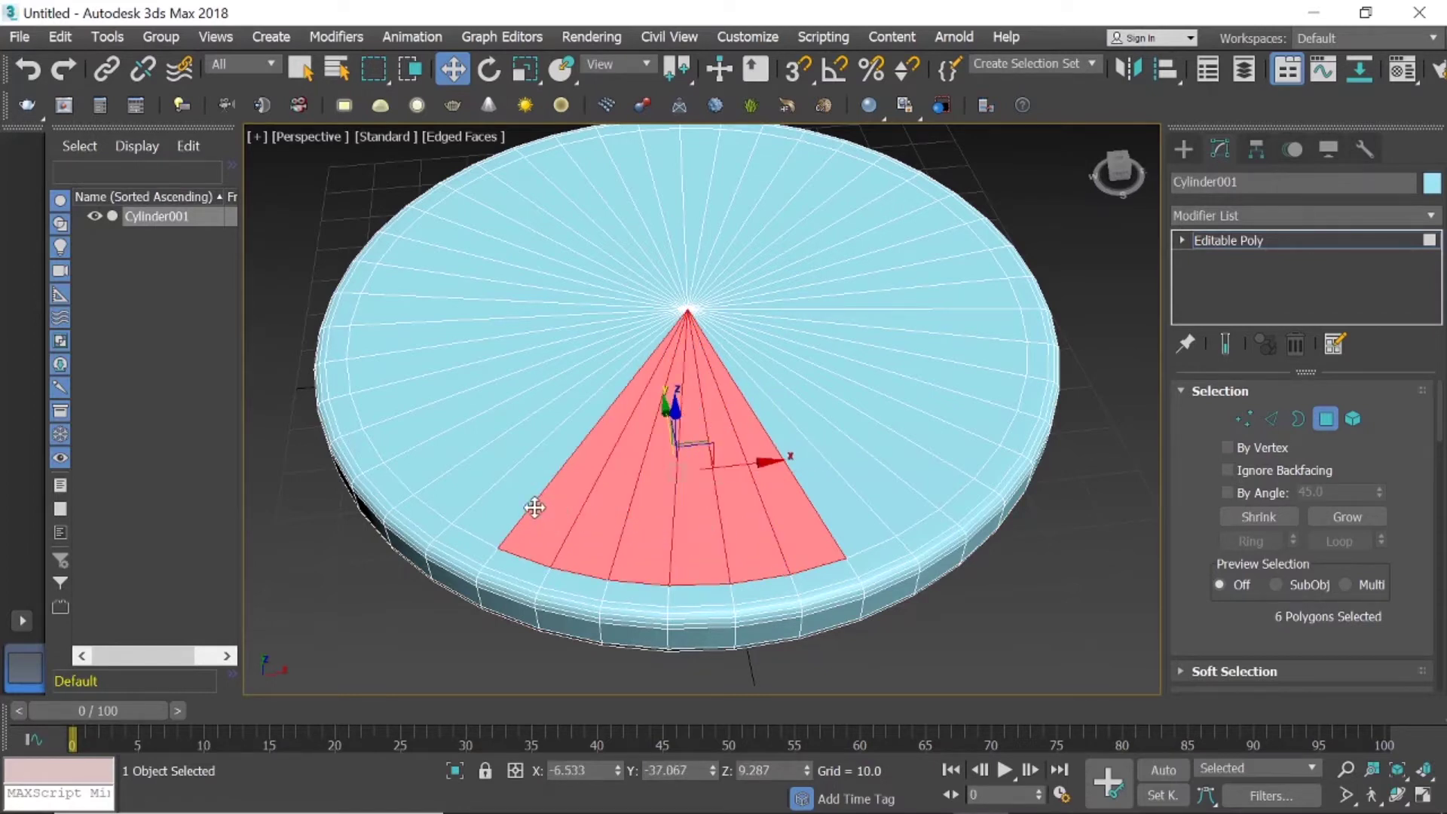
left_click(472, 485, "ctrl")
left_click(431, 461, "ctrl")
left_click(404, 429, "ctrl")
left_click(388, 407, "ctrl")
left_click(376, 377, "ctrl")
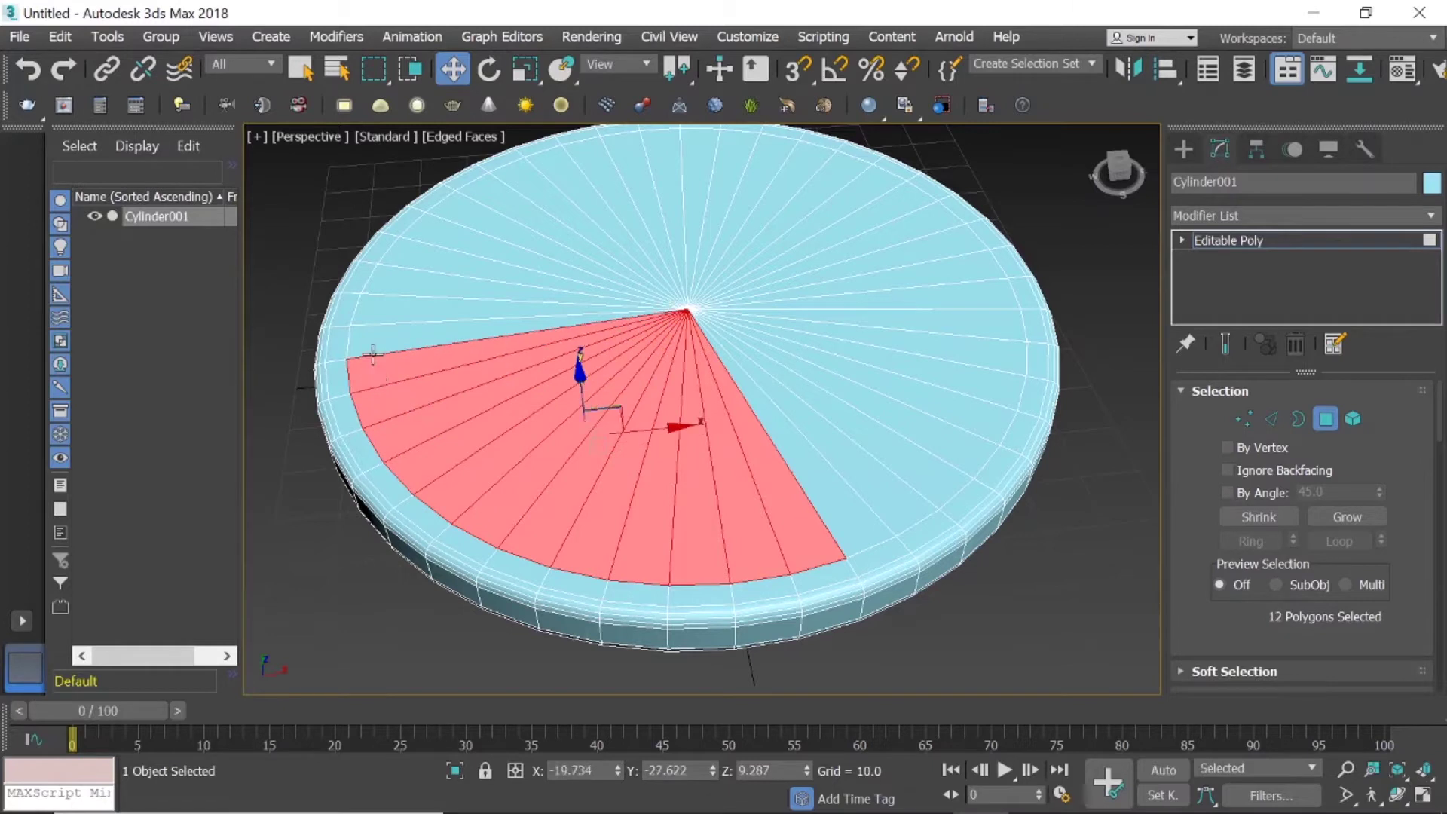
left_click(371, 340, "ctrl")
left_click(373, 310, "ctrl")
left_click(414, 264, "ctrl")
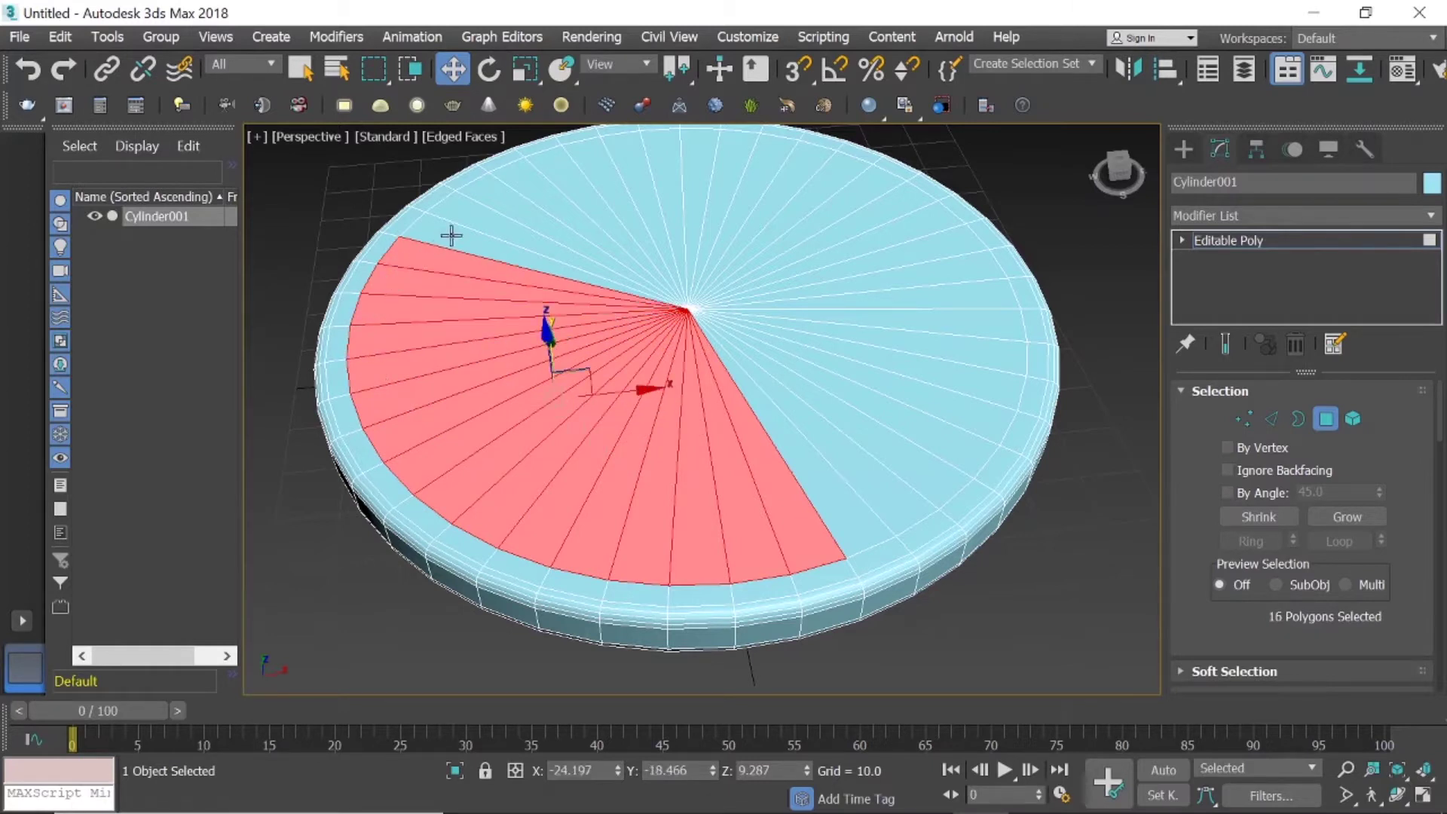
left_click(440, 241, "ctrl")
left_click(470, 219, "ctrl")
left_click(507, 201, "ctrl")
left_click(532, 191, "ctrl")
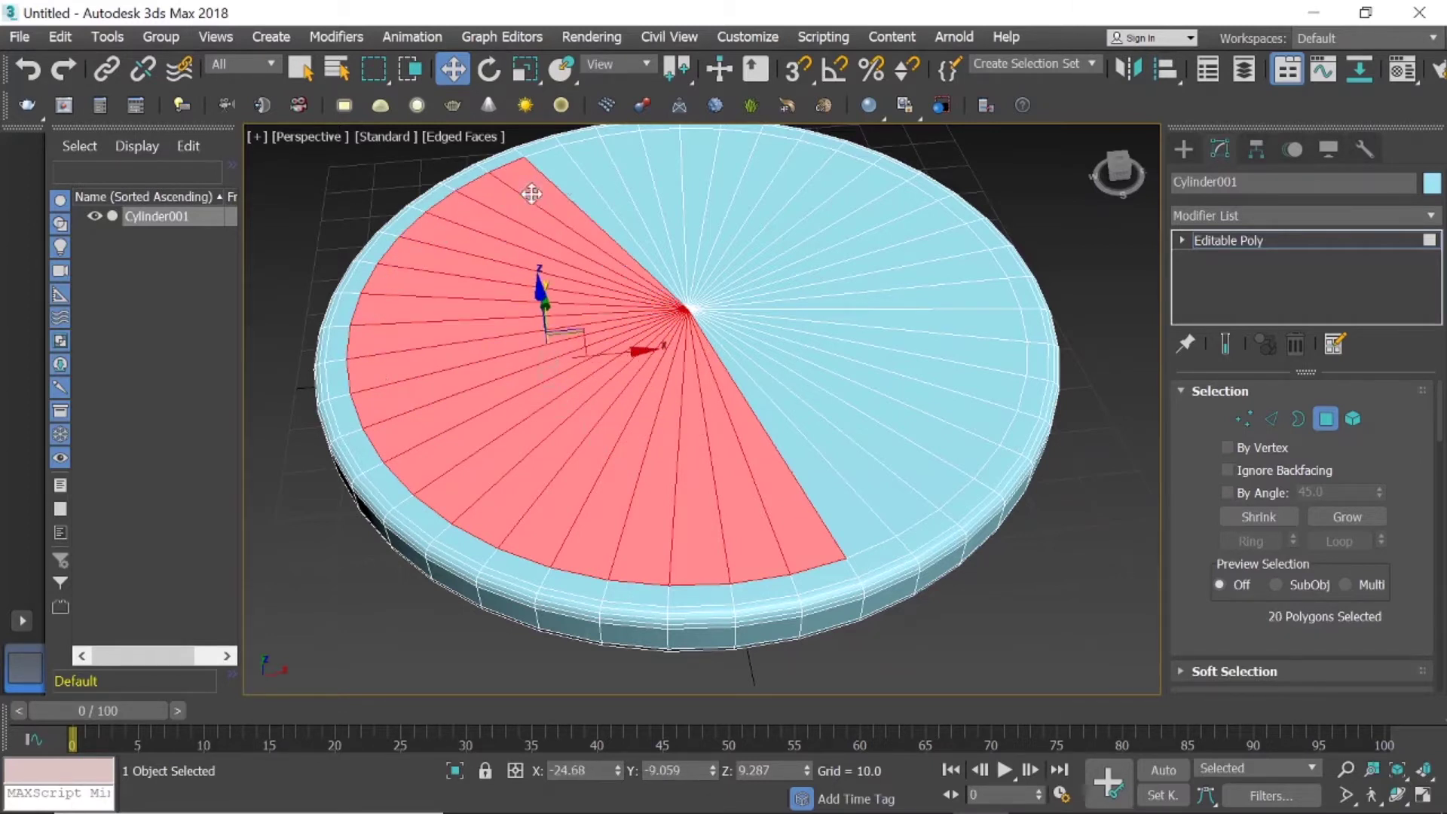
left_click(603, 182, "ctrl")
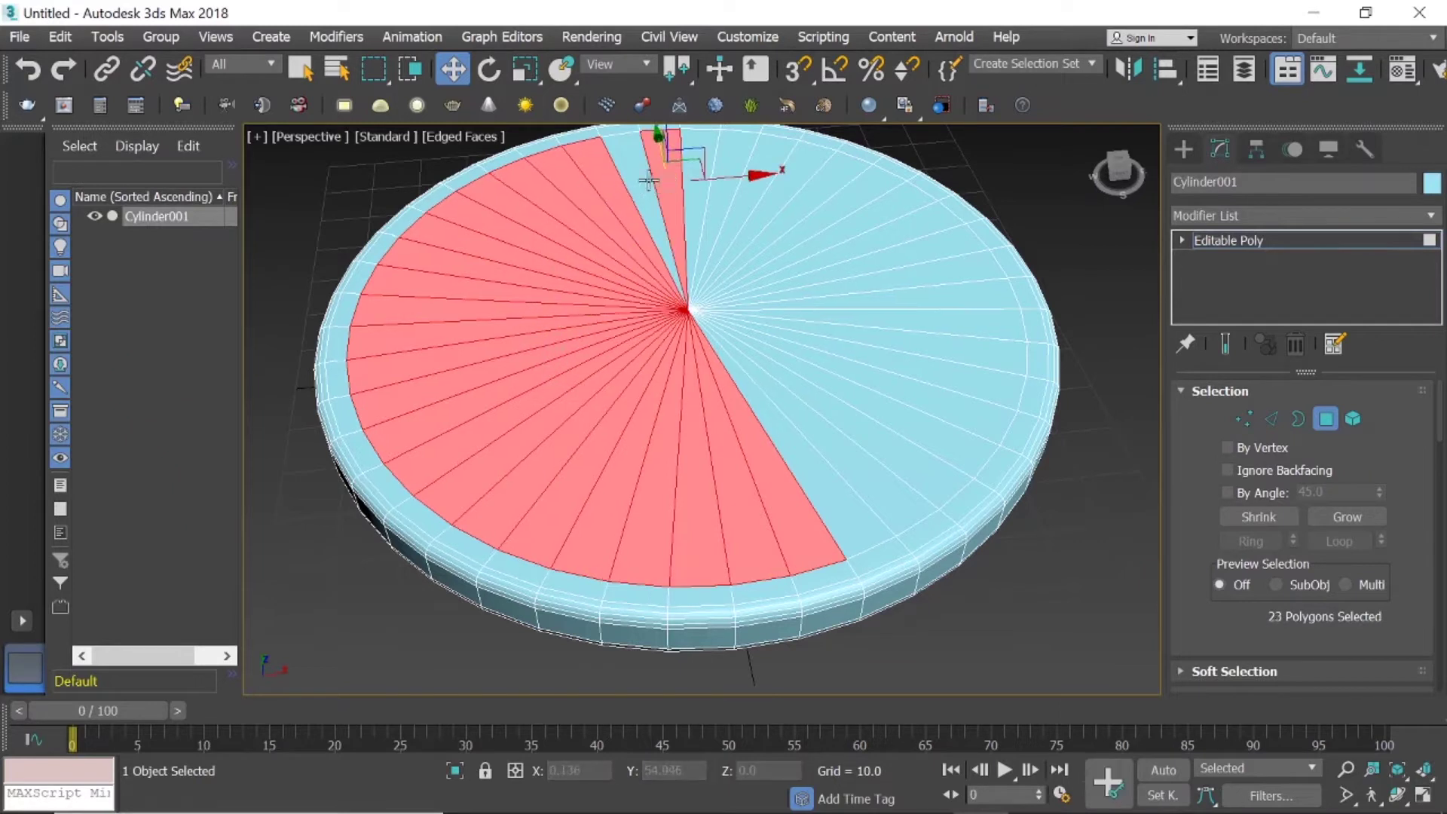
left_click(659, 179, "ctrl")
left_click(695, 184, "ctrl")
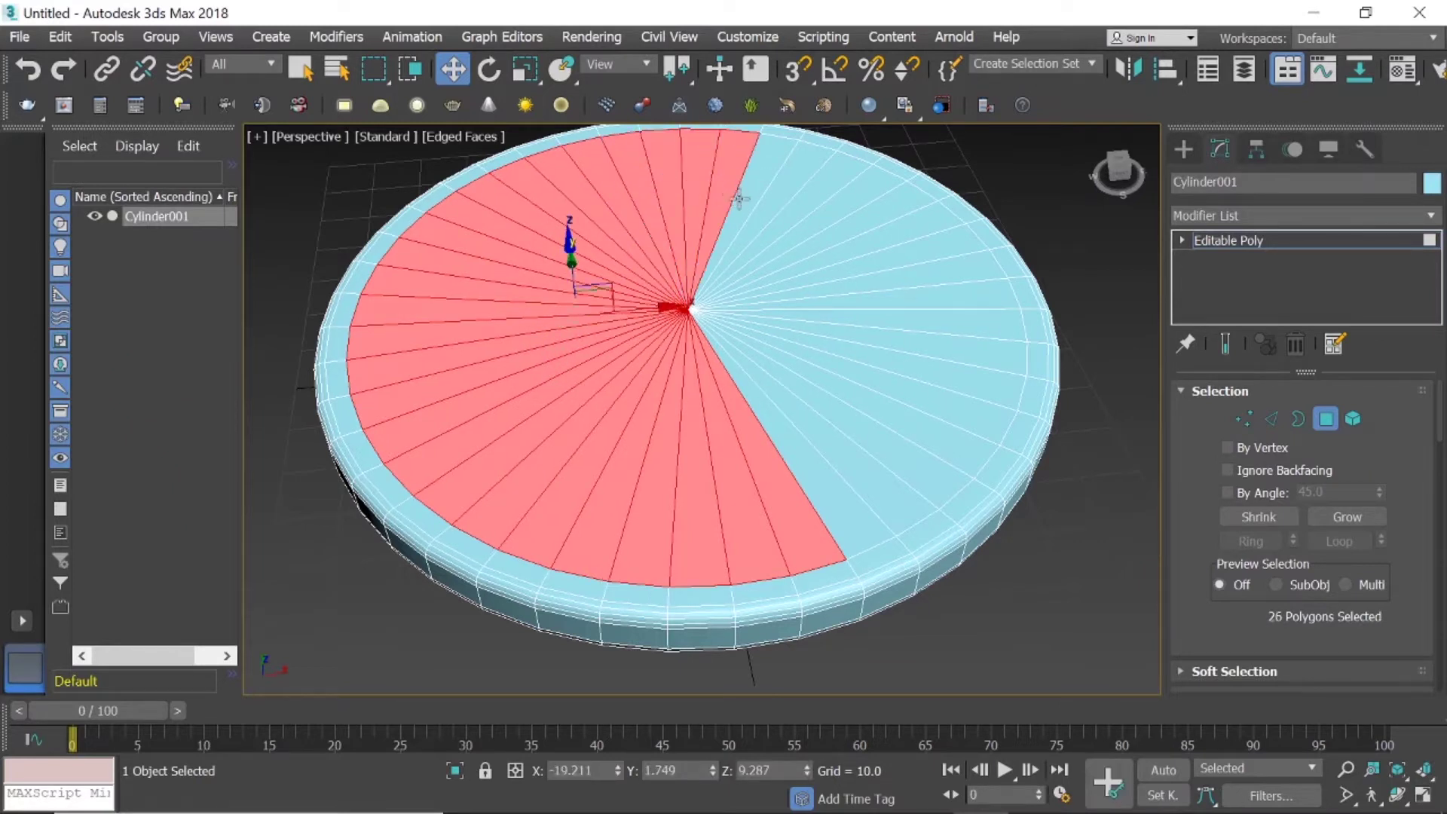
left_click(754, 194, "ctrl")
left_click(810, 208, "ctrl")
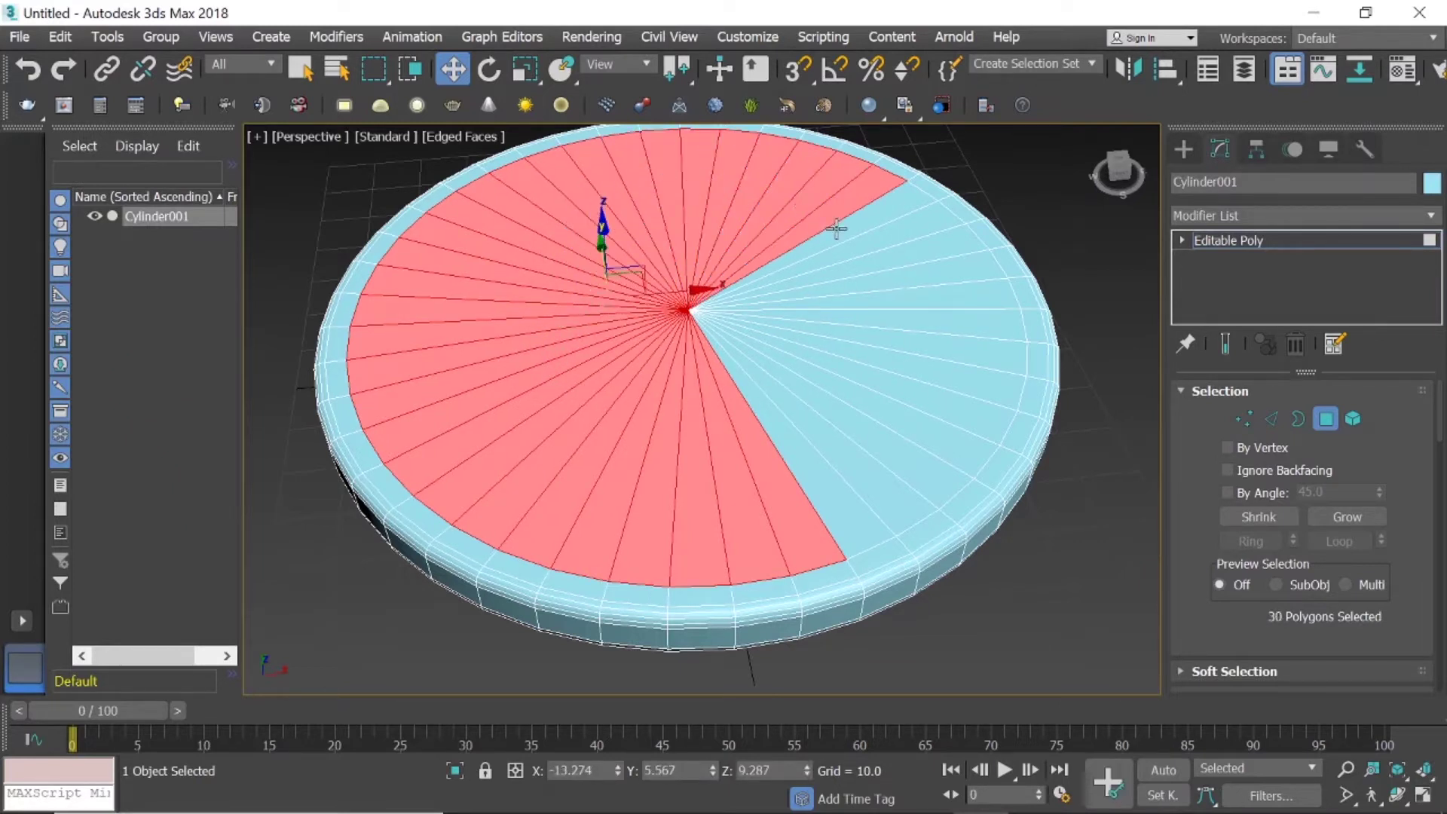
left_click(845, 231, "ctrl")
left_click(877, 258, "ctrl")
left_click(889, 264, "ctrl")
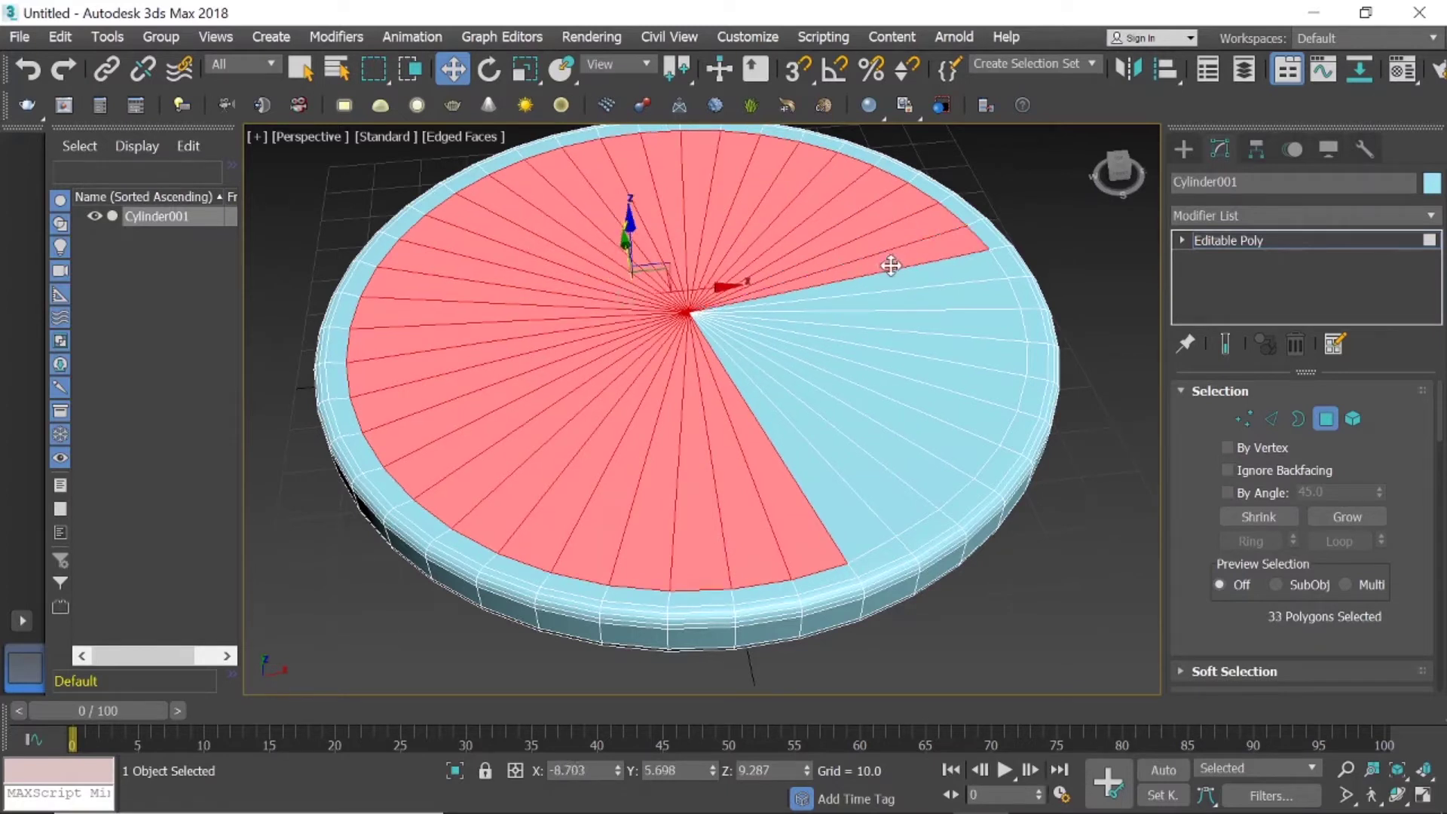
left_click(916, 288, "ctrl")
left_click(935, 316, "ctrl")
left_click(945, 345, "ctrl")
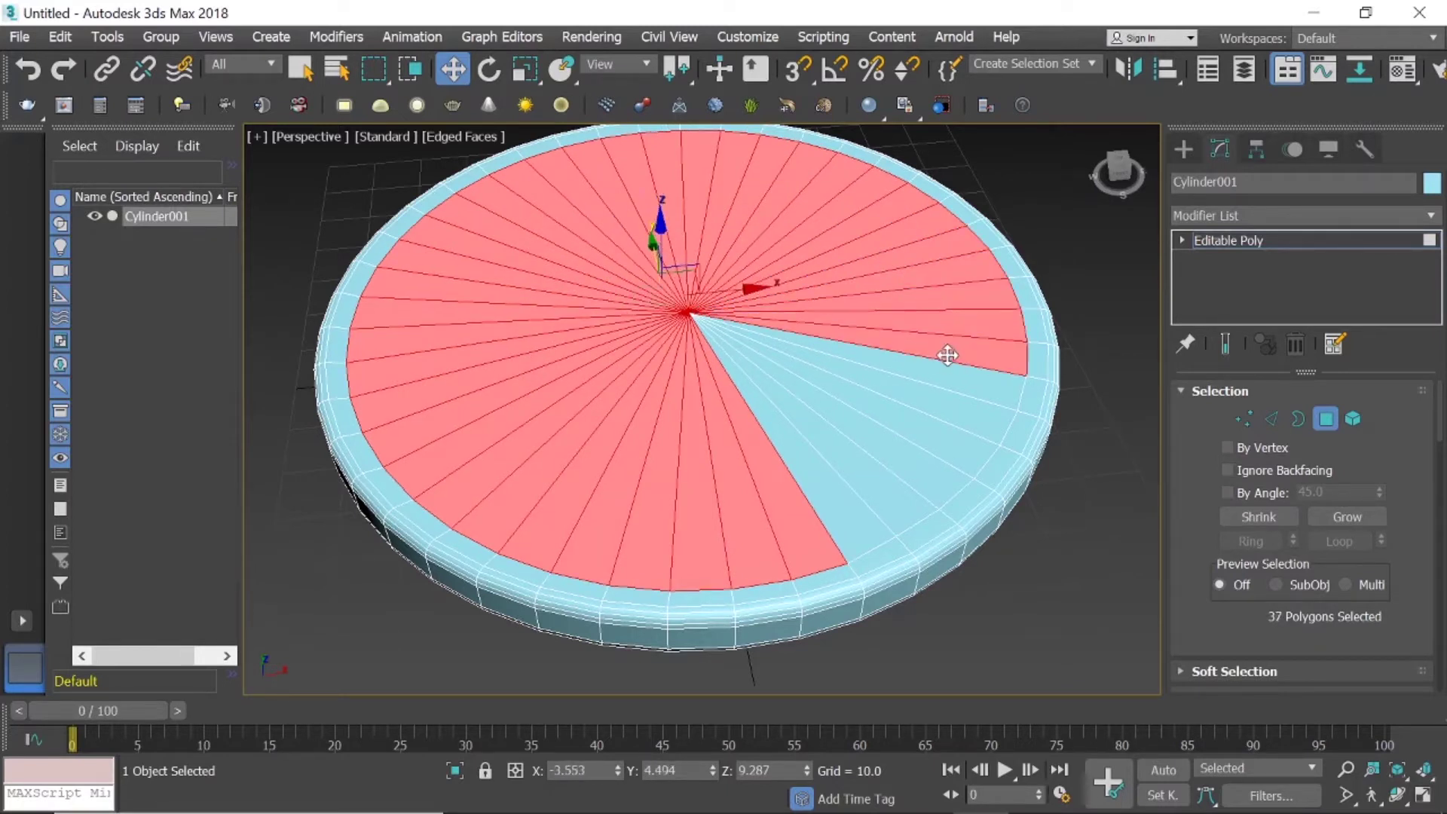
left_click(946, 376, "ctrl")
left_click(942, 401, "ctrl")
left_click(931, 451, "ctrl")
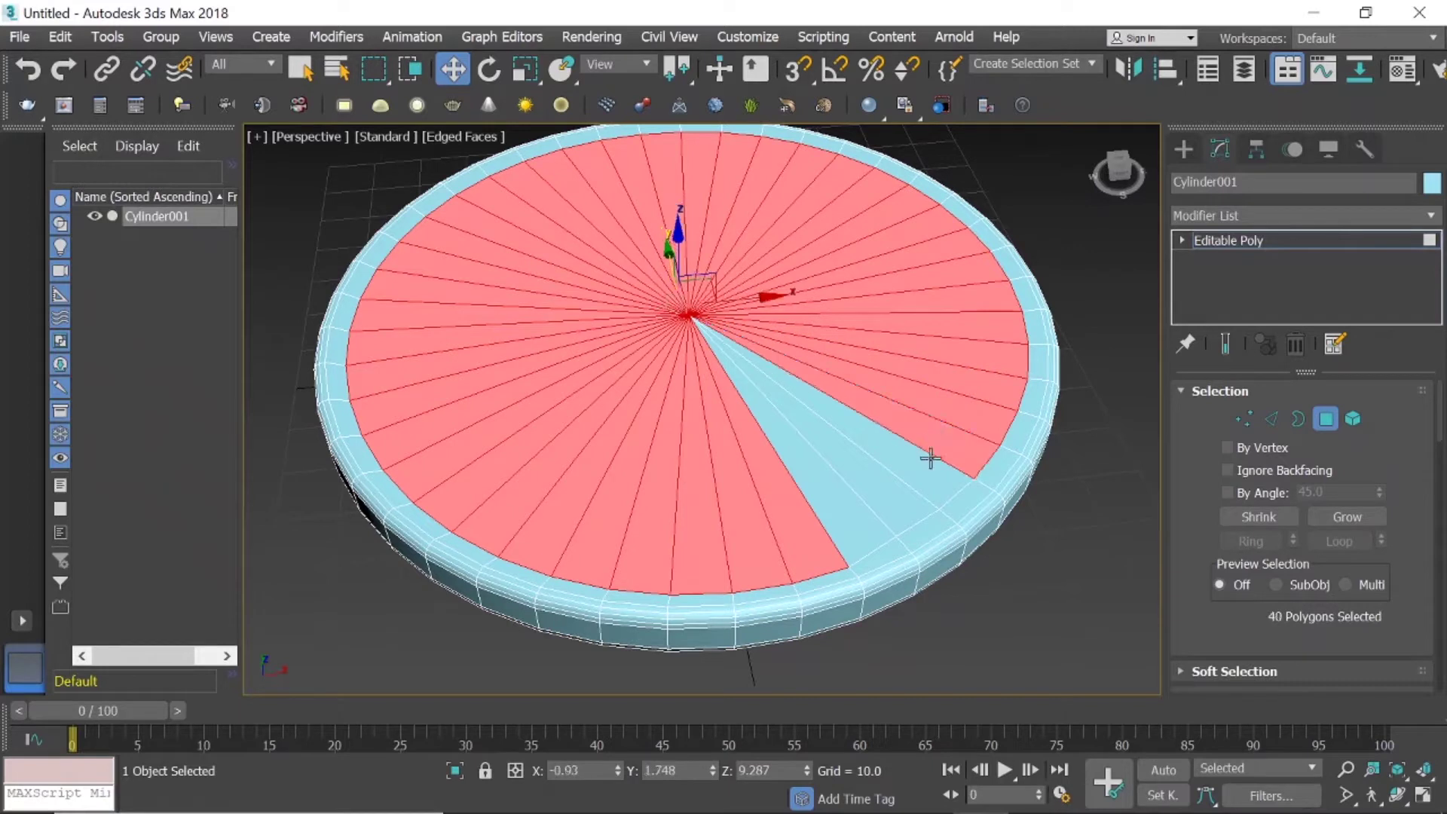
left_click(915, 481, "ctrl")
left_click(898, 503, "ctrl")
left_click(867, 527, "ctrl")
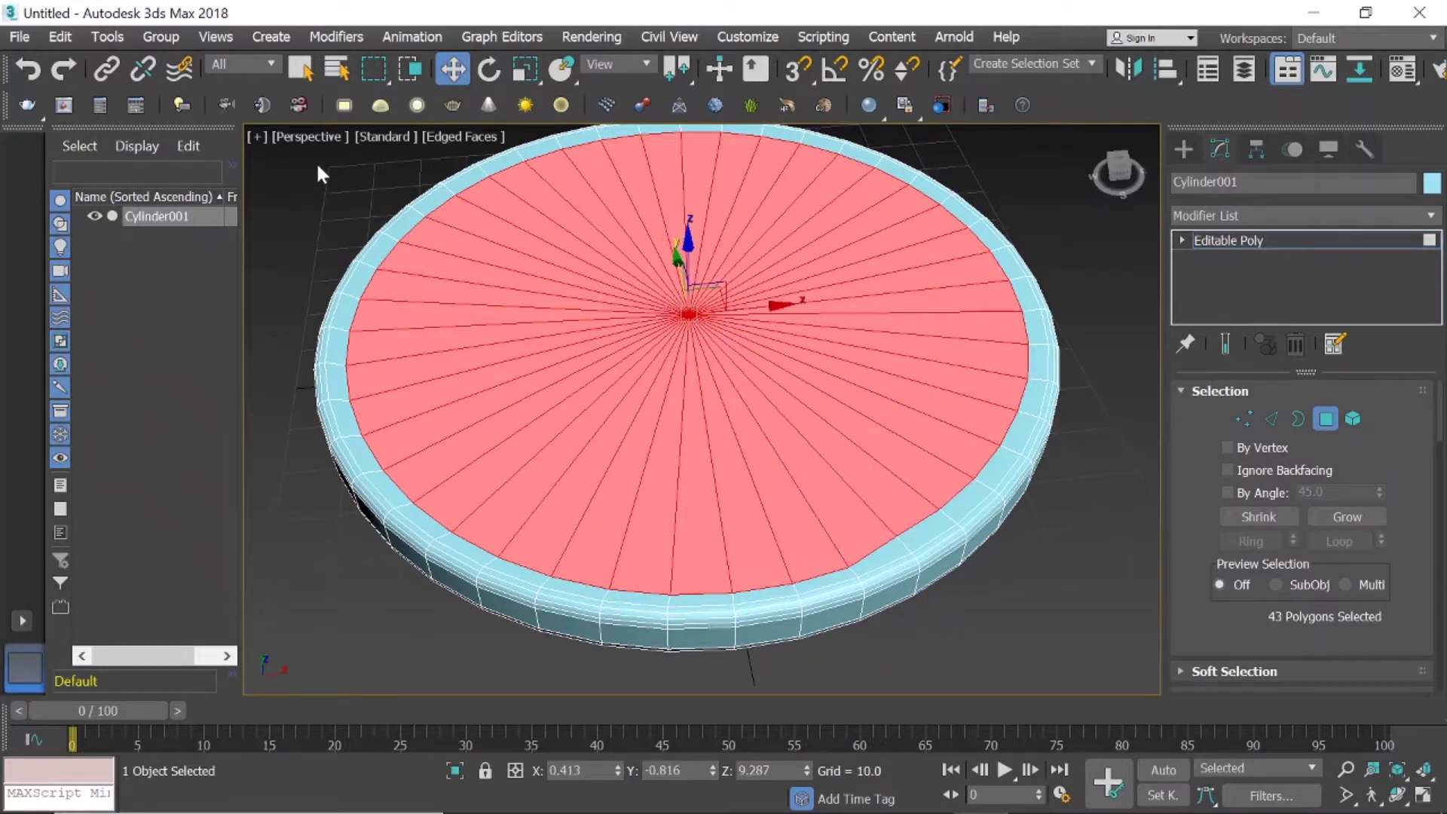
Recover the accidentally cleared face selection with two undos and orbit to a near top-down view.
left_click(1088, 284)
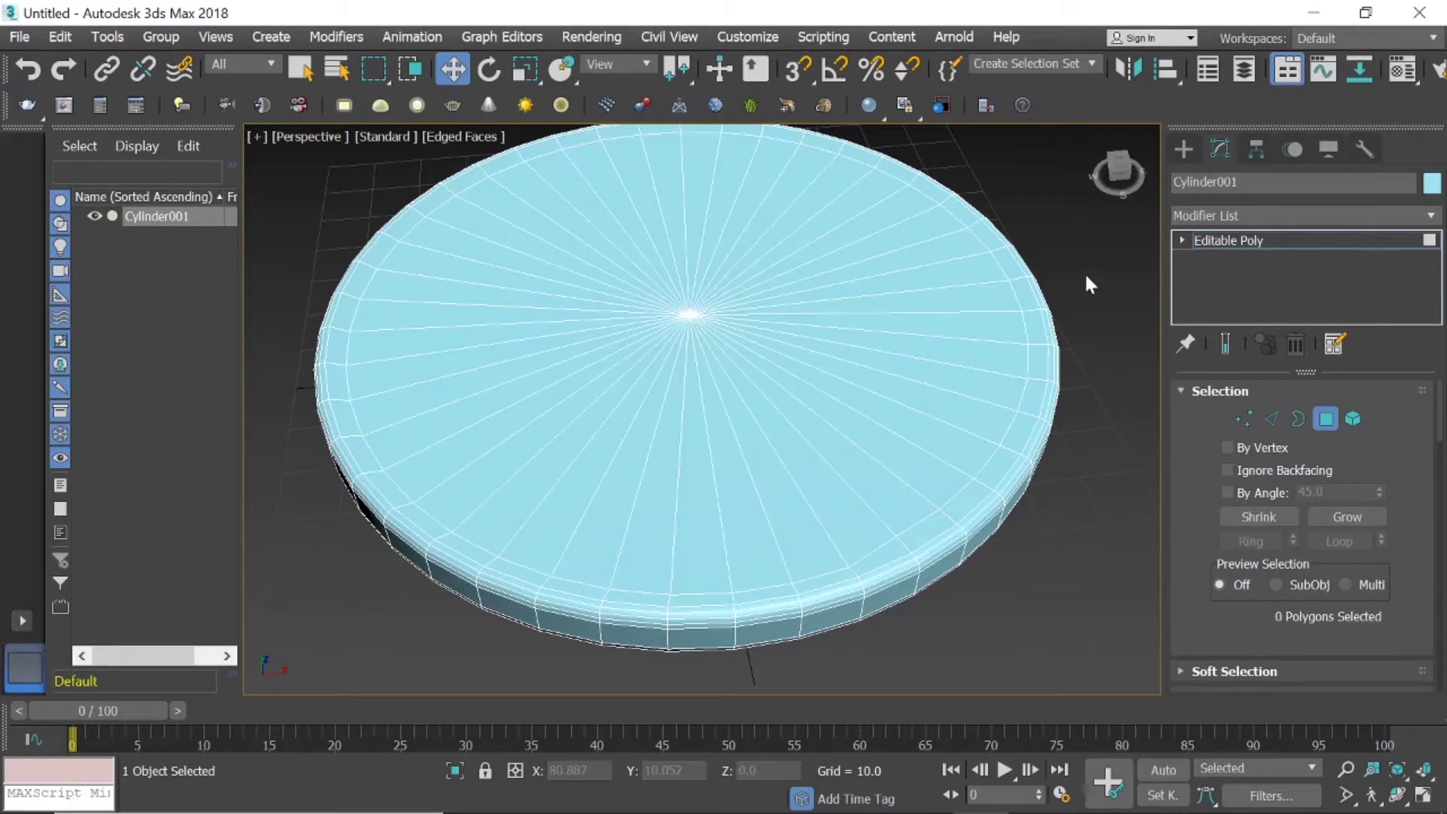
key("ctrl+z")
key("ctrl+z")
key("ctrl+z")
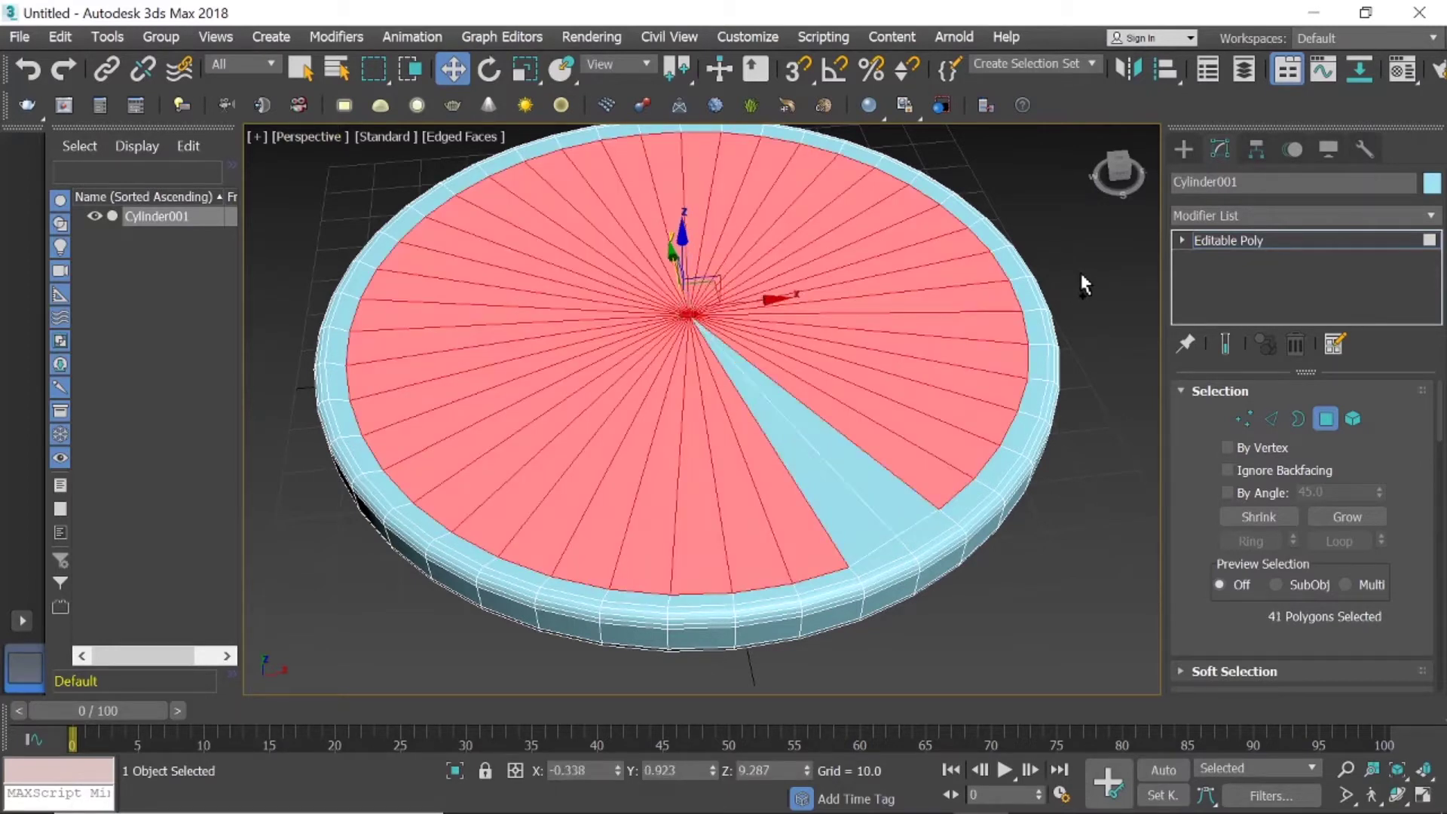
key("ctrl+z")
key("ctrl+z")
key("ctrl+z")
key("ctrl+z")
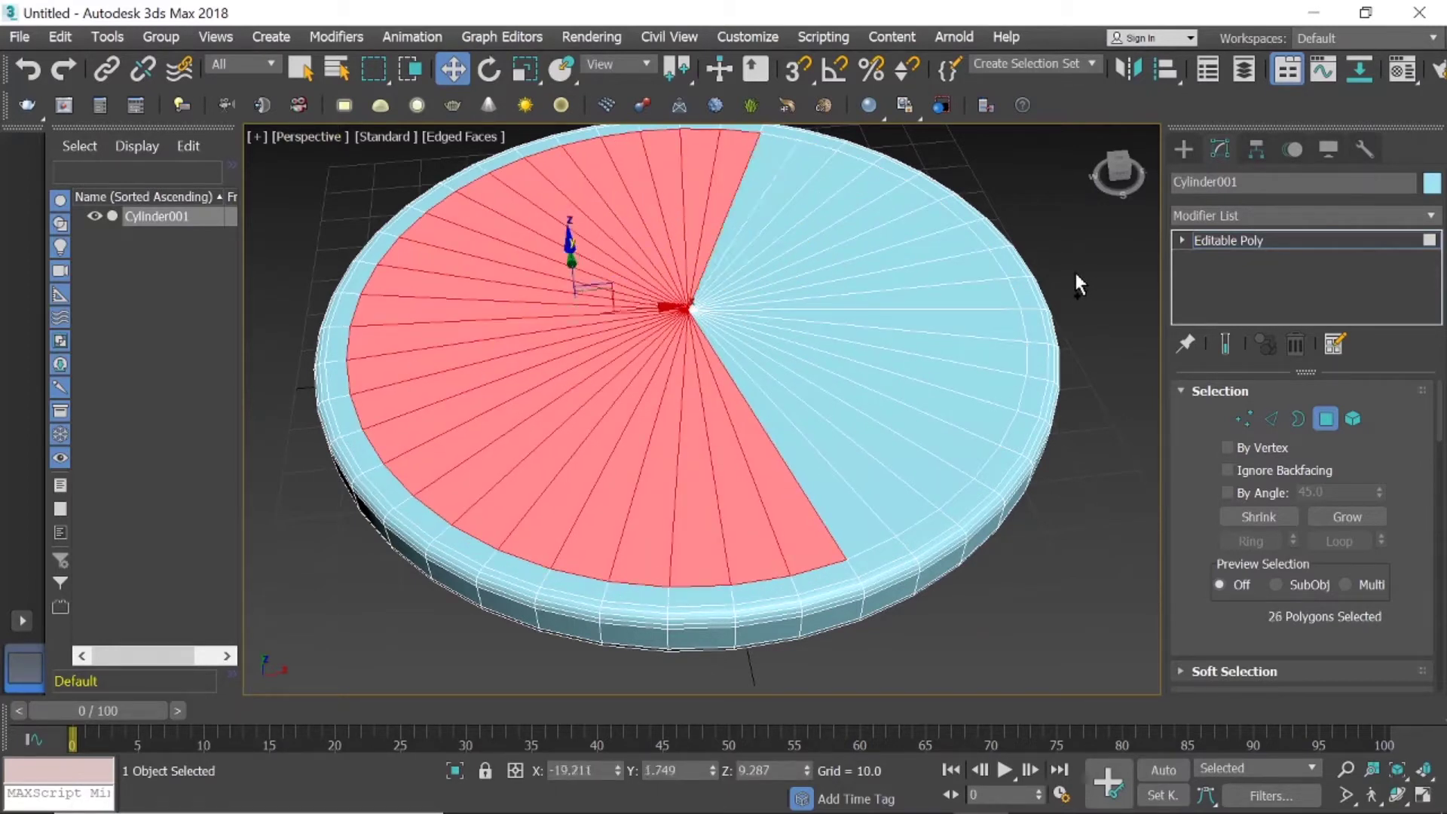
mouse_move(1118, 170)
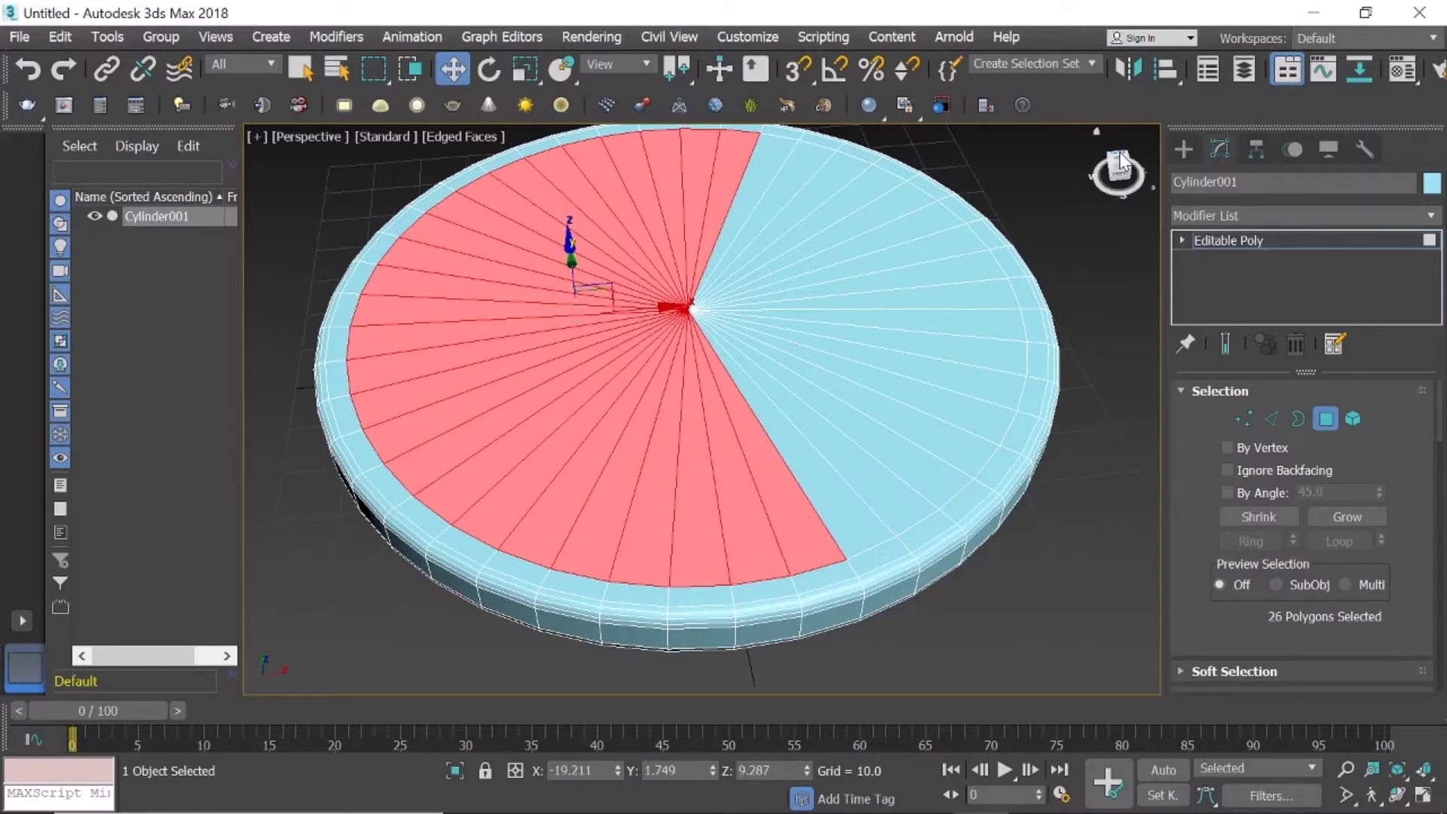
left_click_drag(1120, 161, 1086, 191)
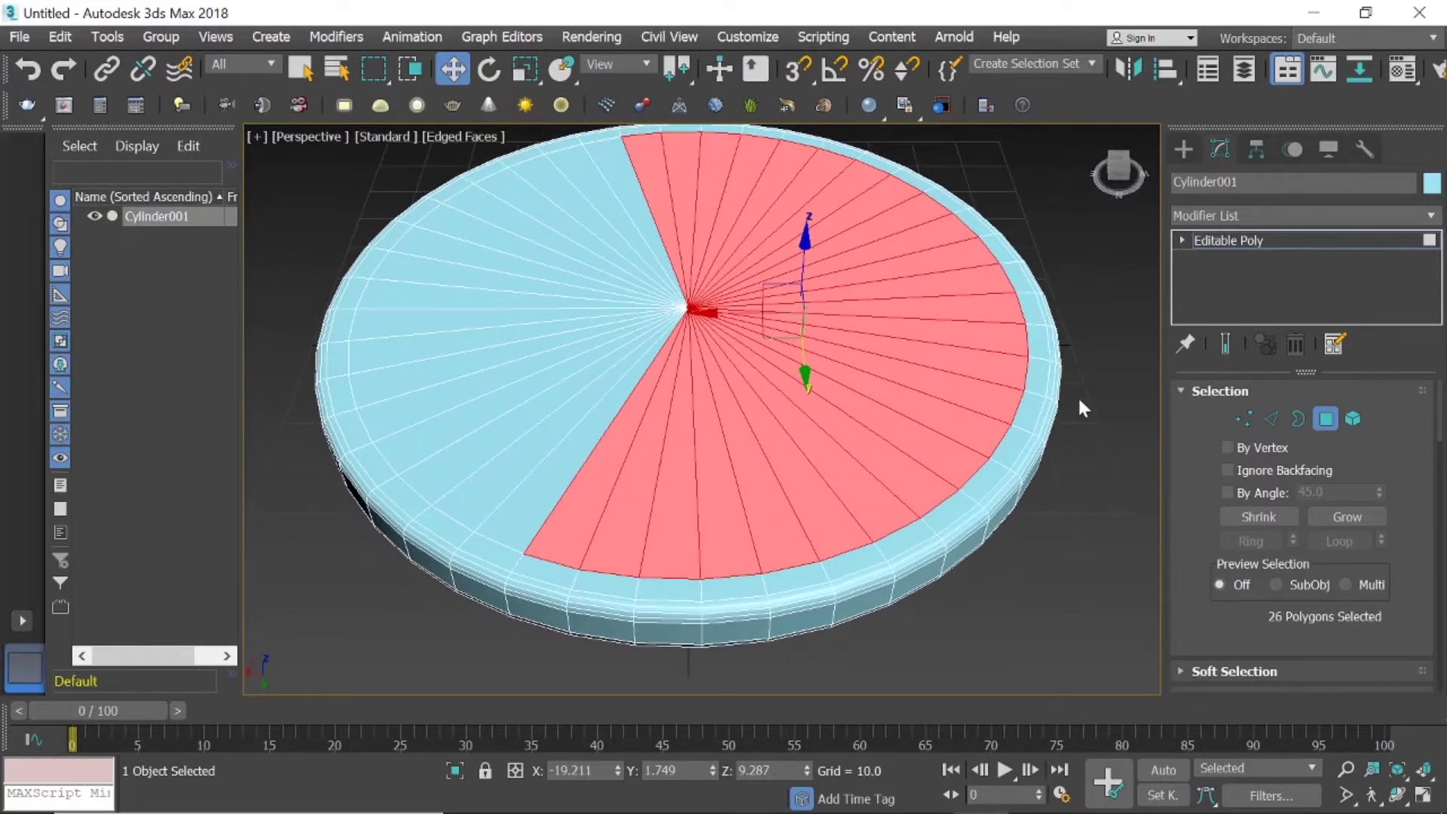
left_click_drag(1118, 167, 1118, 211)
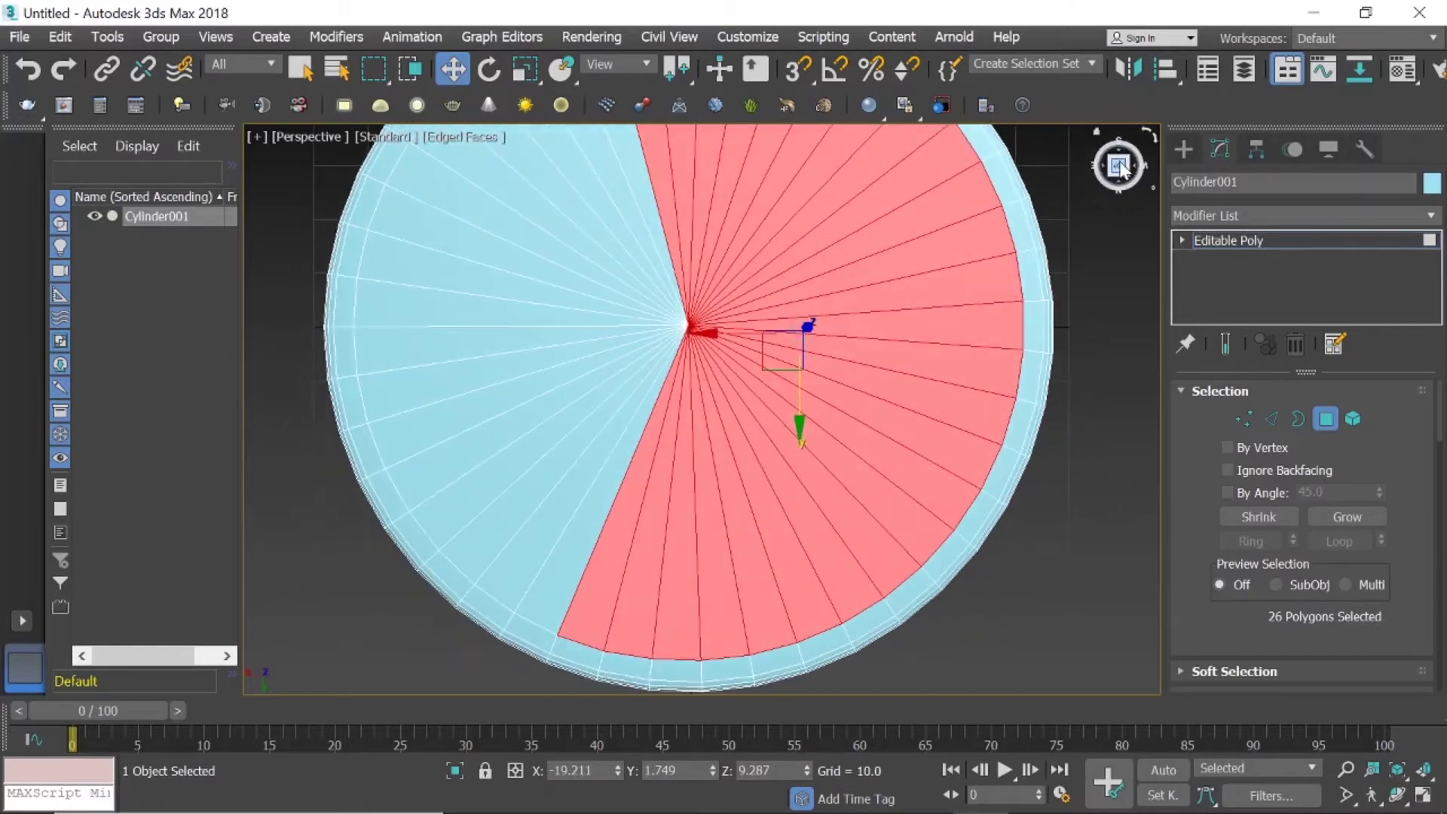
scroll(957, 320, "down", 2)
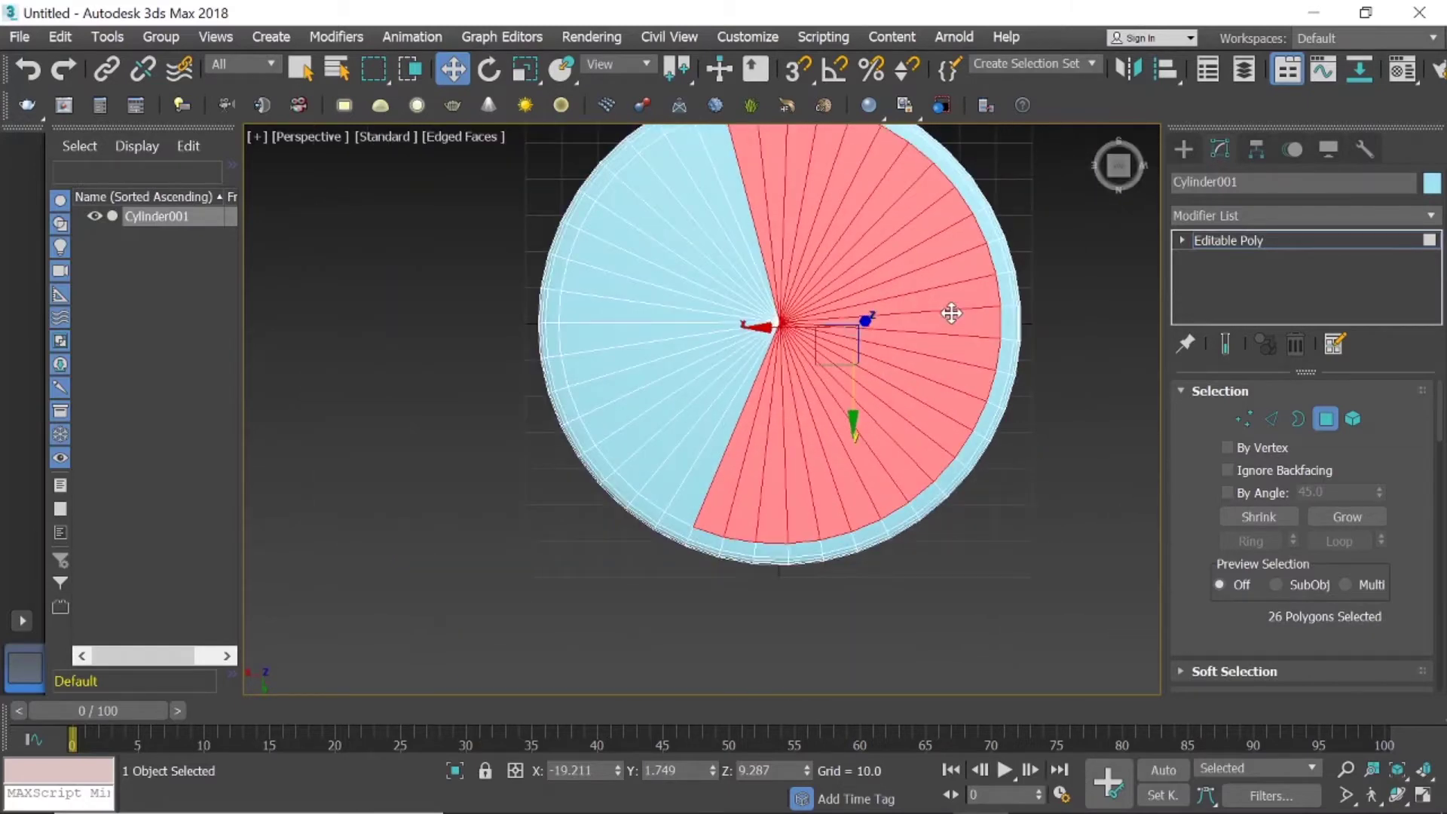
Add the remaining wedges until all 43 inner top faces are selected.
left_click(676, 481, "ctrl")
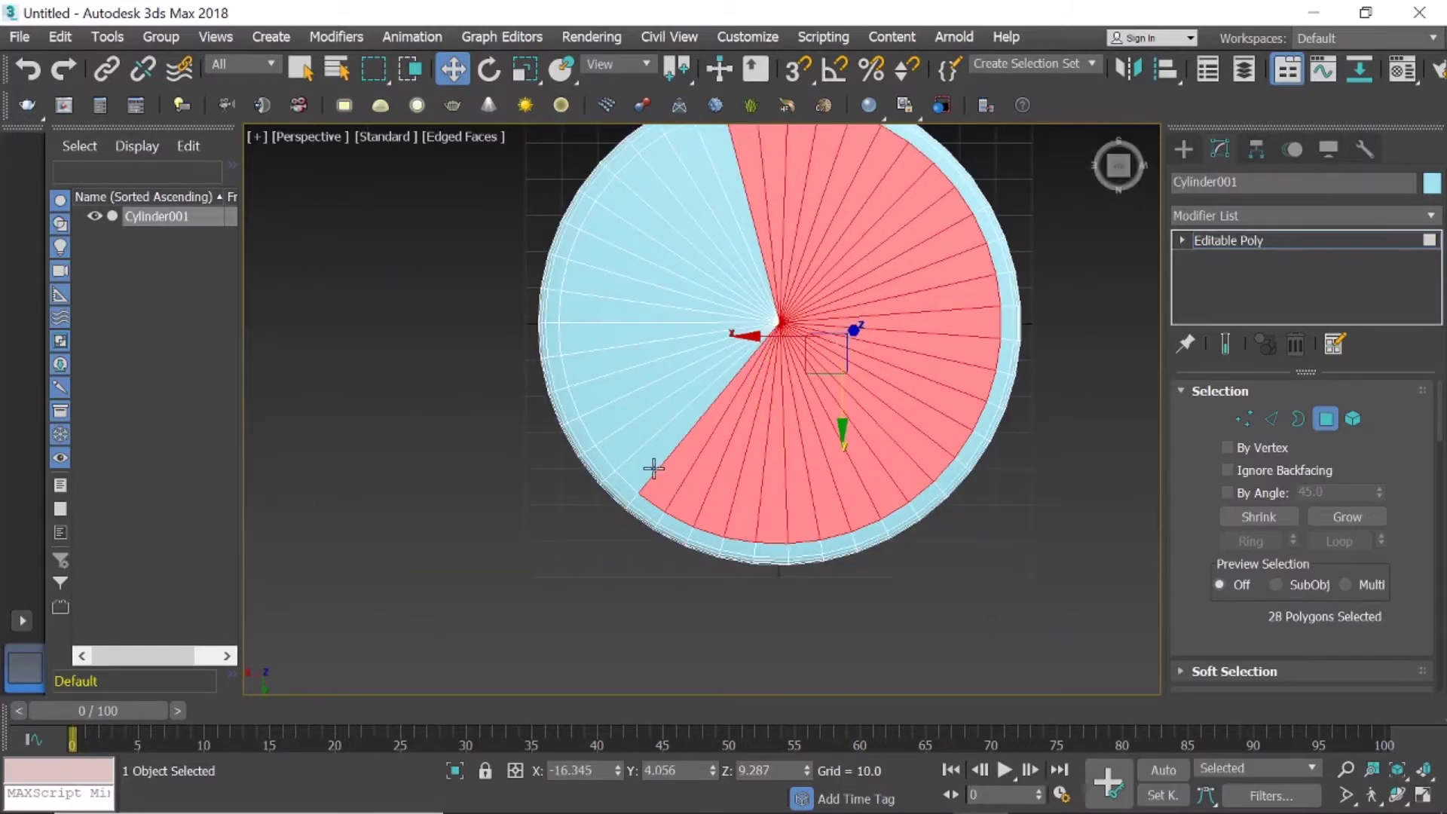
left_click(631, 440, "ctrl")
left_click(607, 416, "ctrl")
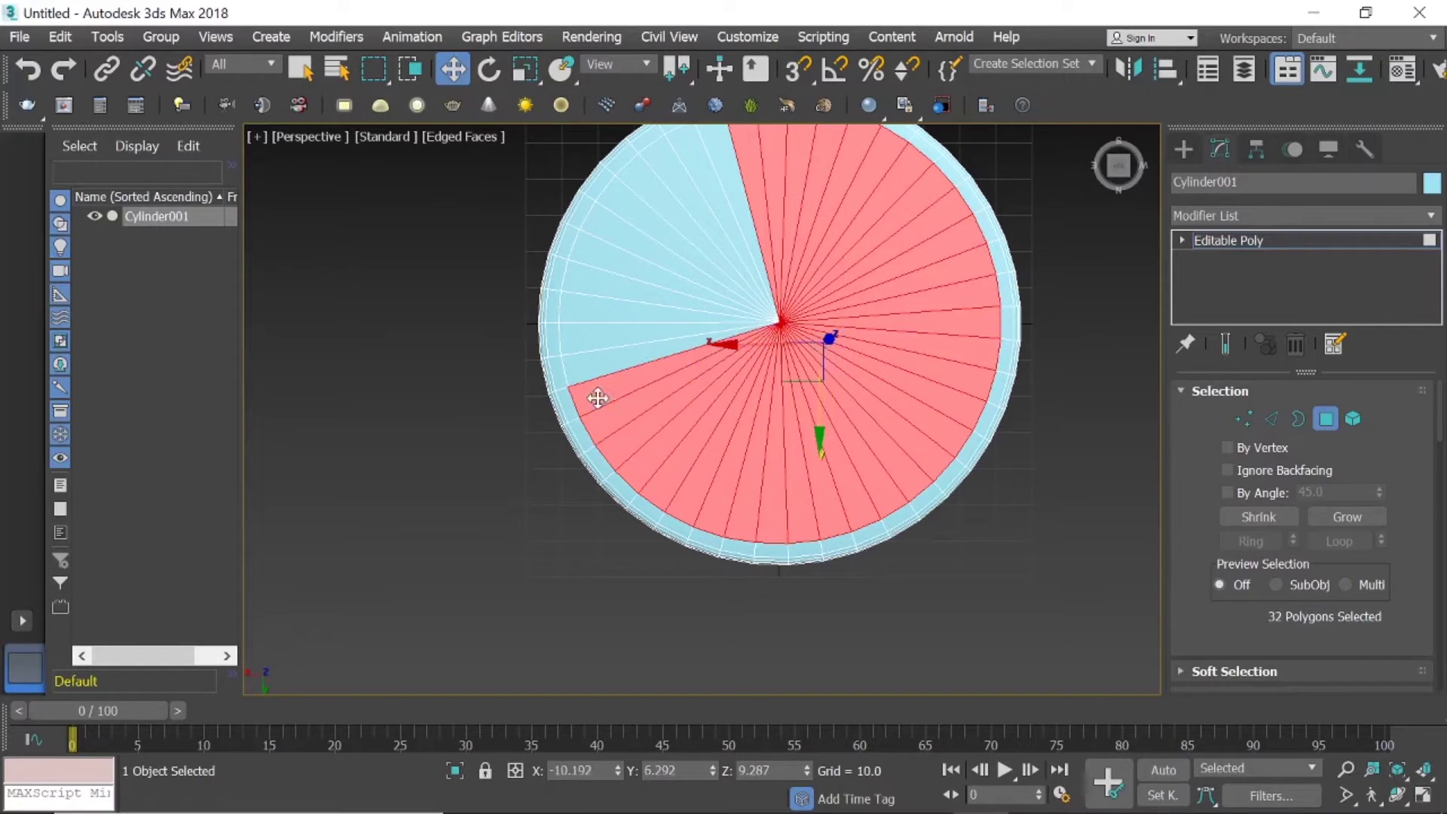
left_click(597, 372, "ctrl")
left_click(590, 336, "ctrl")
left_click(584, 309, "ctrl")
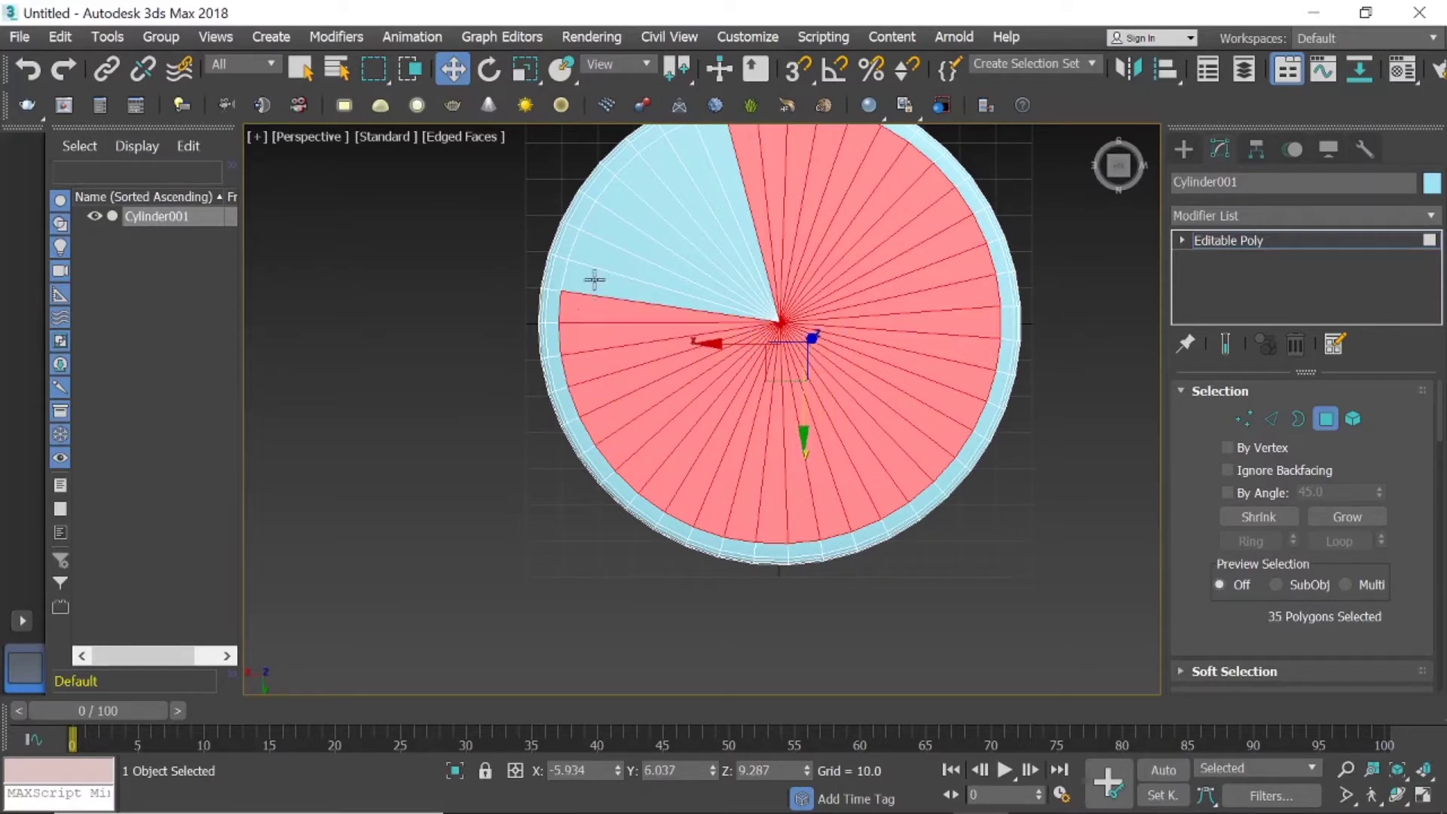
left_click(595, 278, "ctrl")
left_click(618, 223, "ctrl")
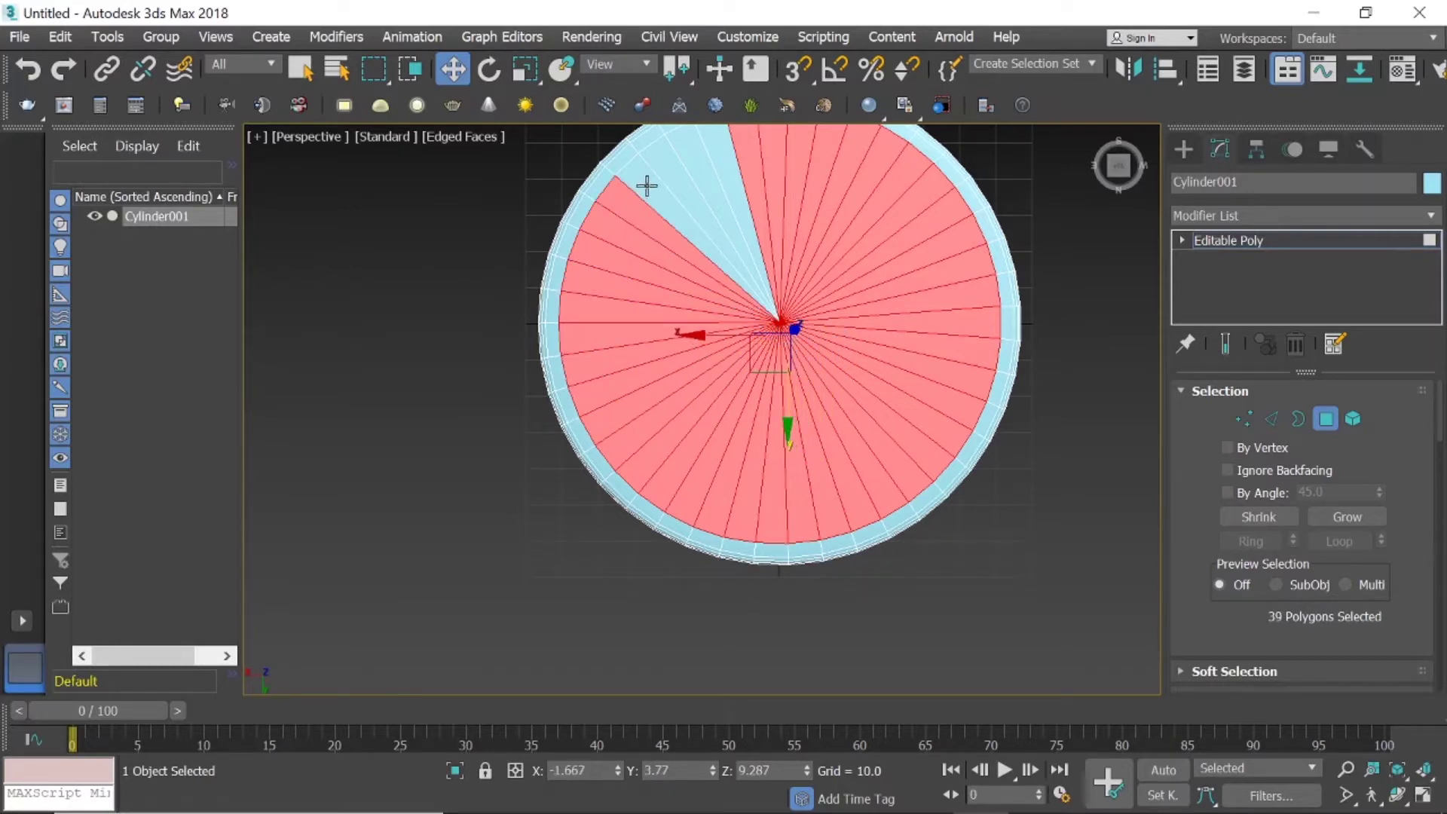
left_click(646, 186, "ctrl")
left_click(670, 159, "ctrl")
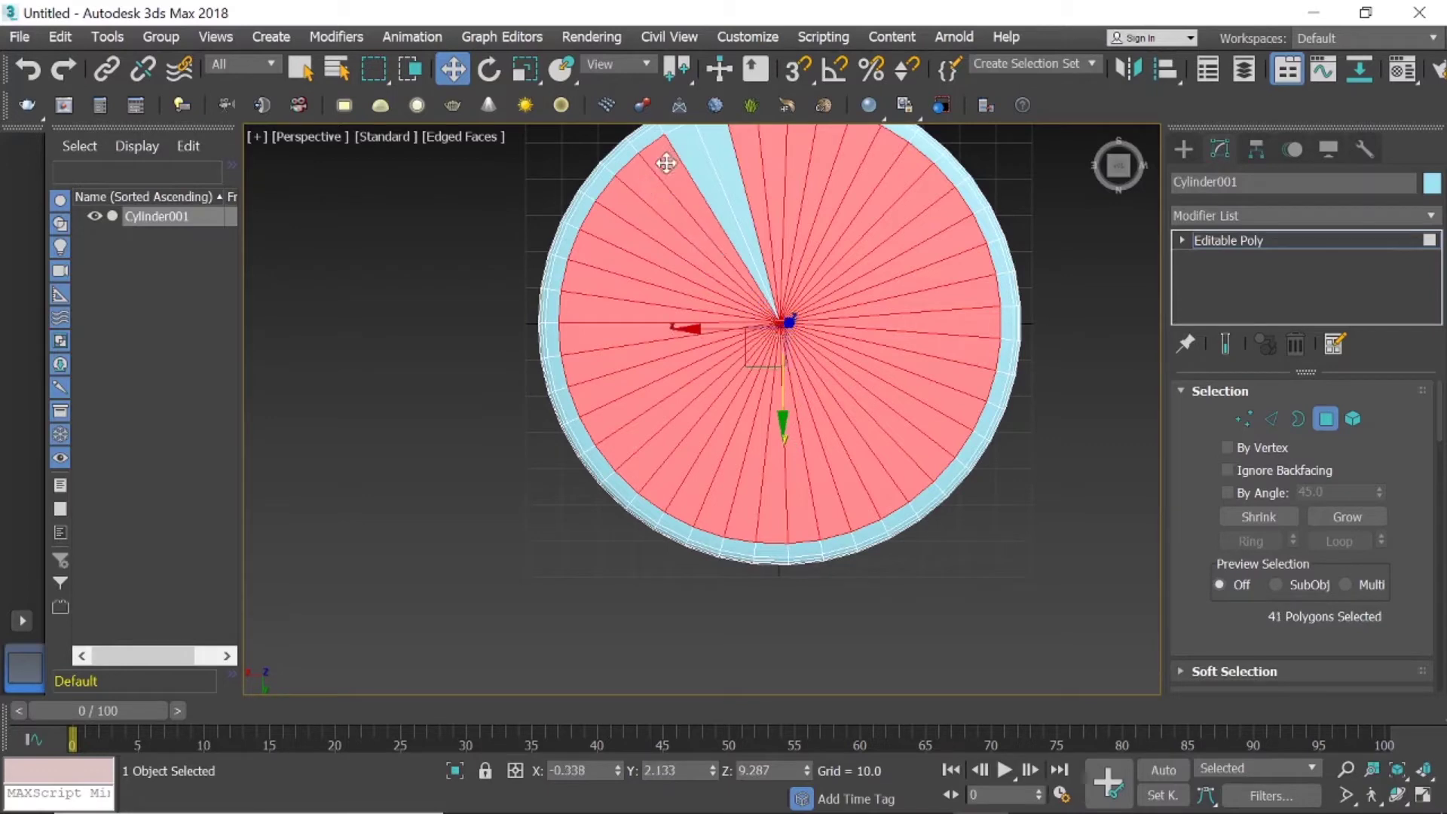
left_click(715, 149, "ctrl")
left_click_drag(1118, 166, 1118, 226)
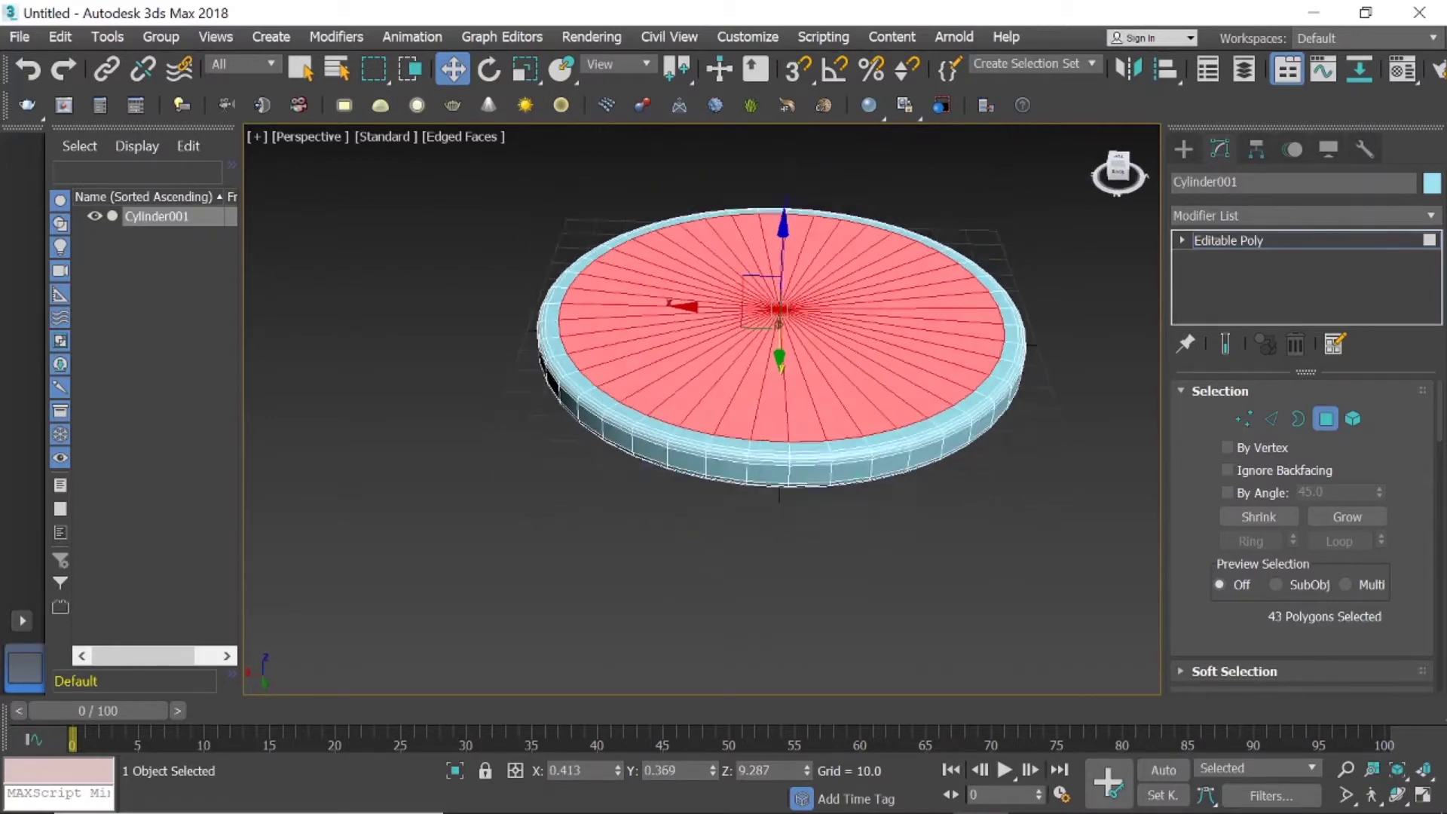
Extrude the selected inner top faces by -5.819 into the cylinder, then deselect them.
scroll(799, 283, "up", 3)
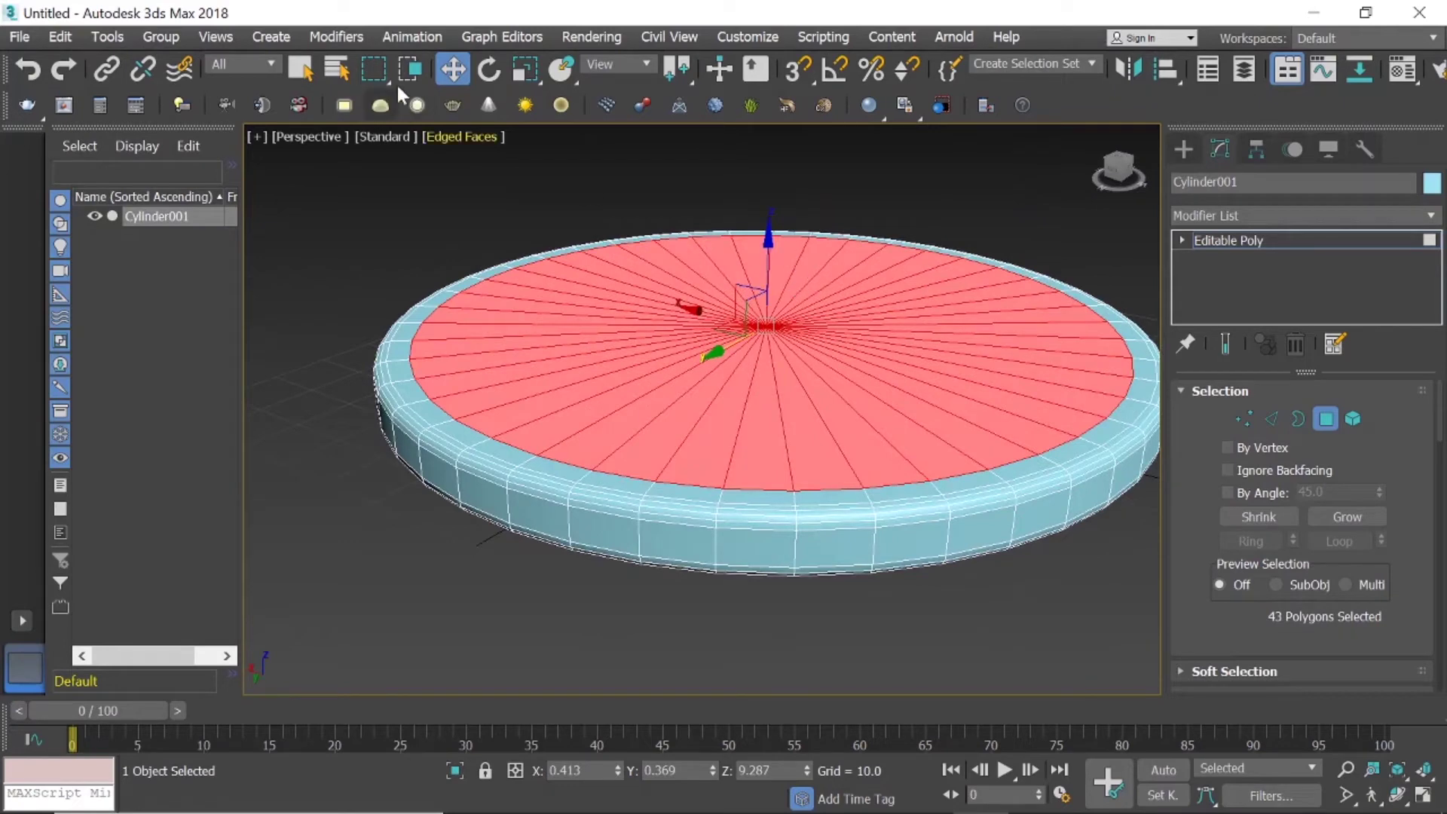
left_click_drag(768, 250, 770, 262)
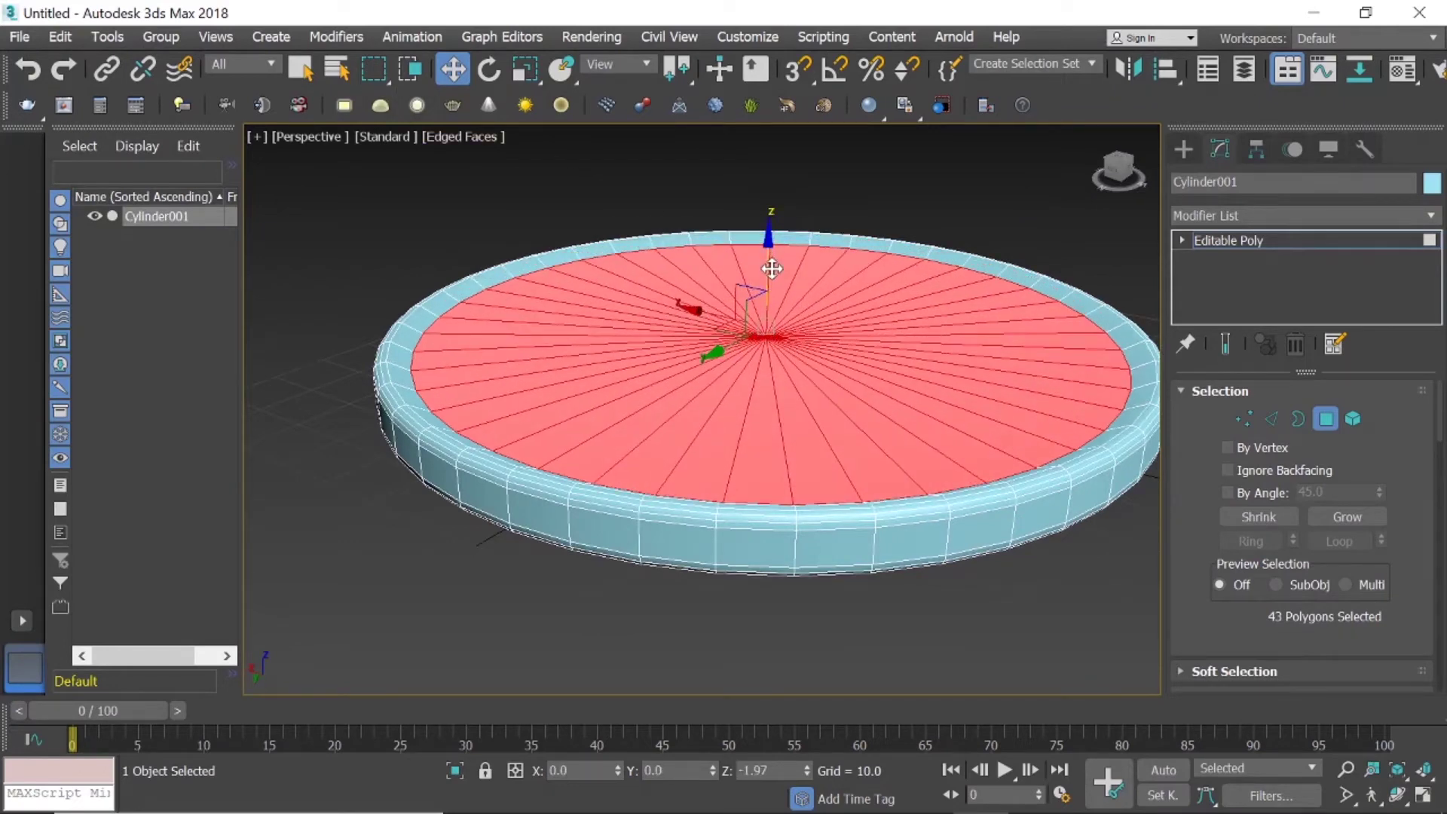
key("ctrl+z")
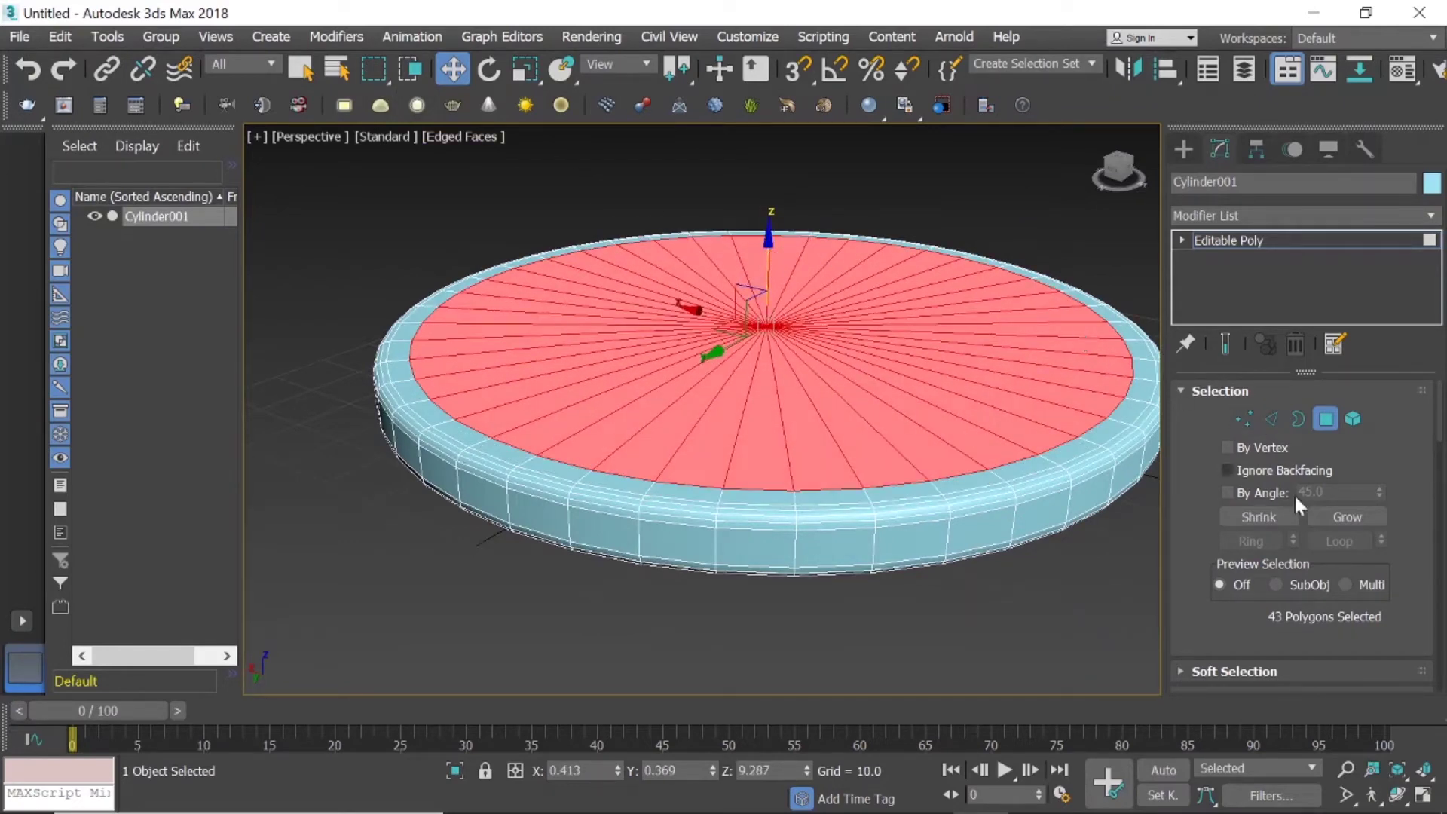
scroll(1295, 587, "down", 2)
scroll(1294, 603, "down", 2)
scroll(1303, 591, "down", 3)
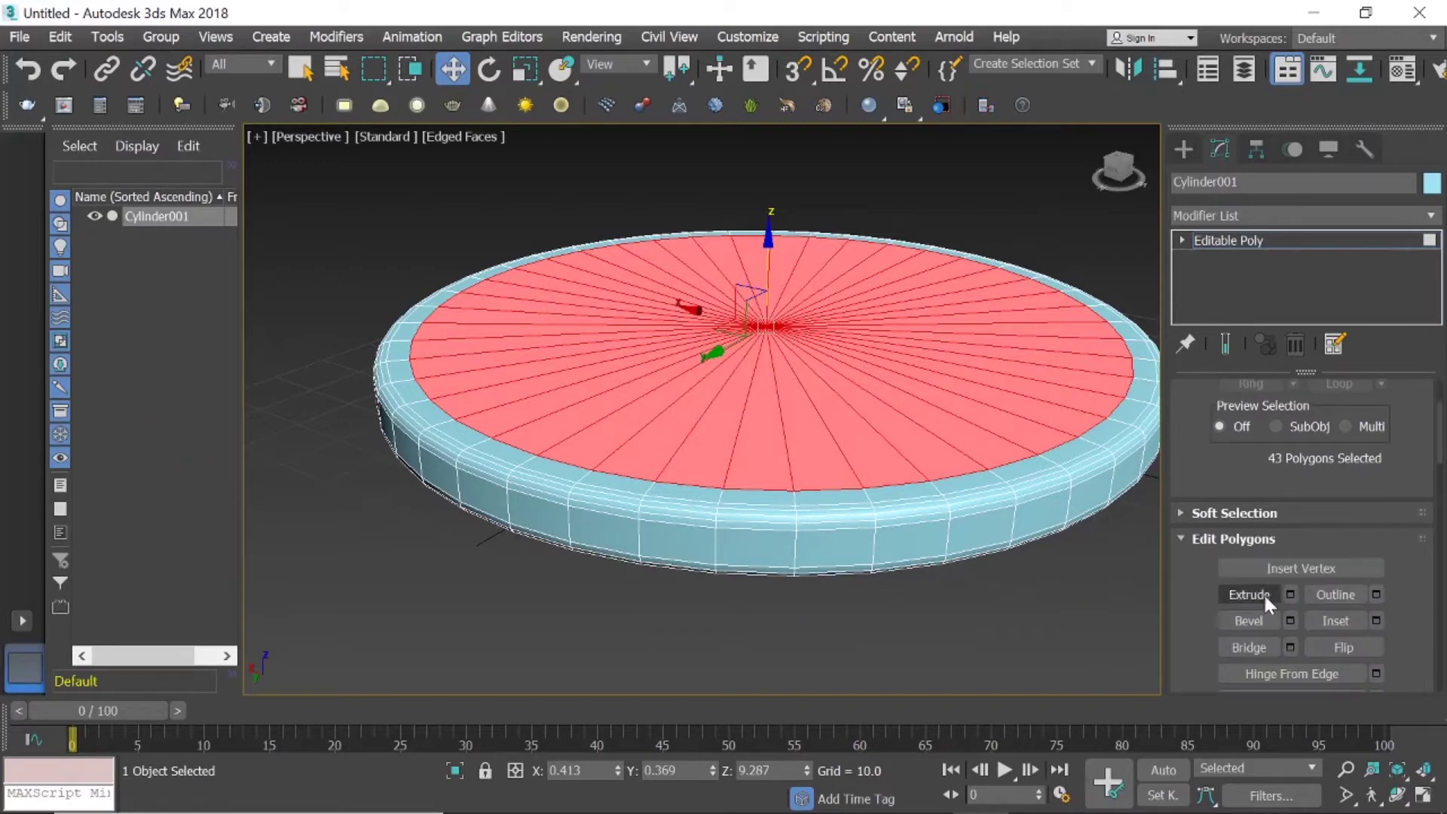
left_click(1290, 594)
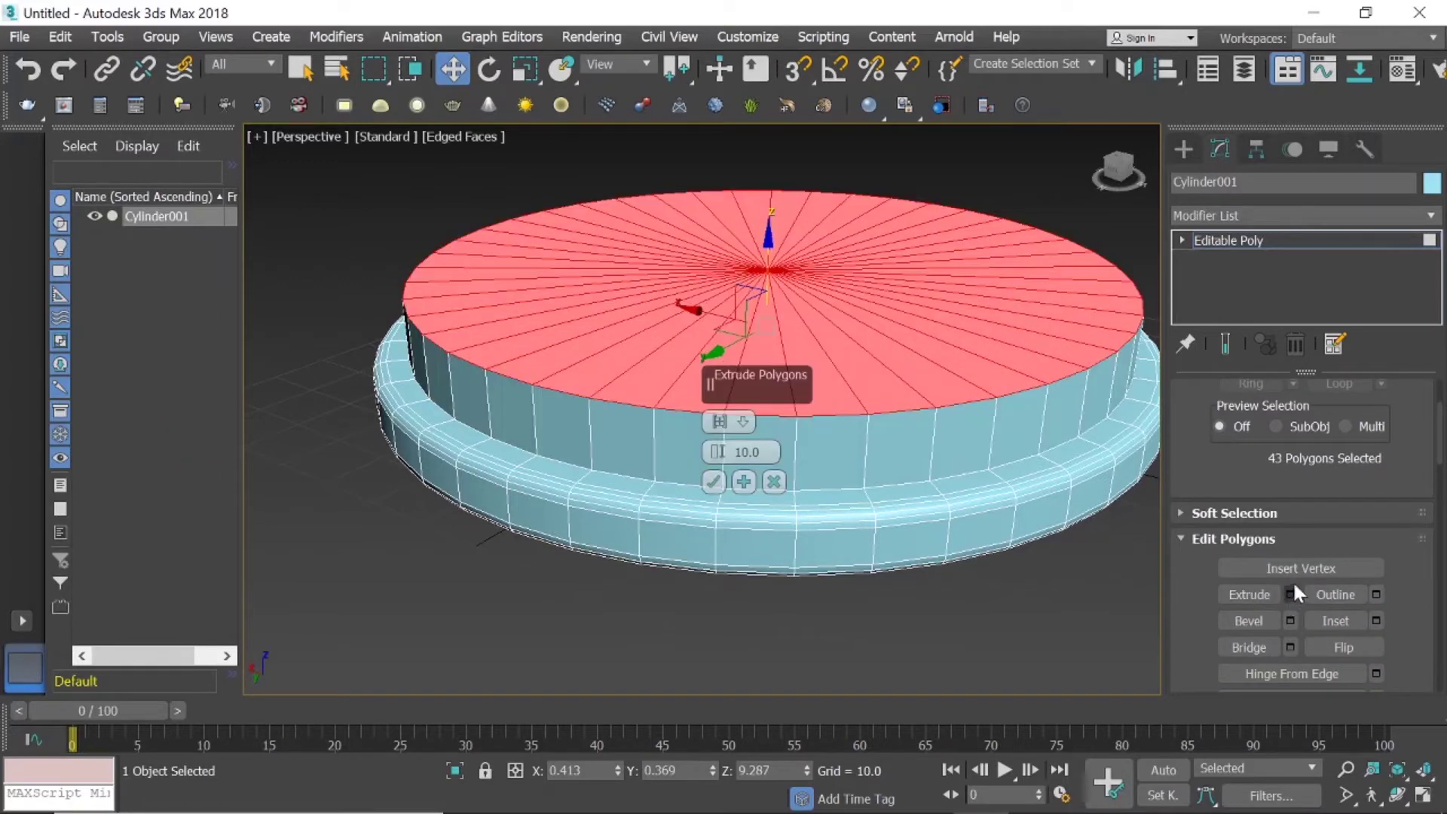
left_click_drag(717, 455, 733, 544)
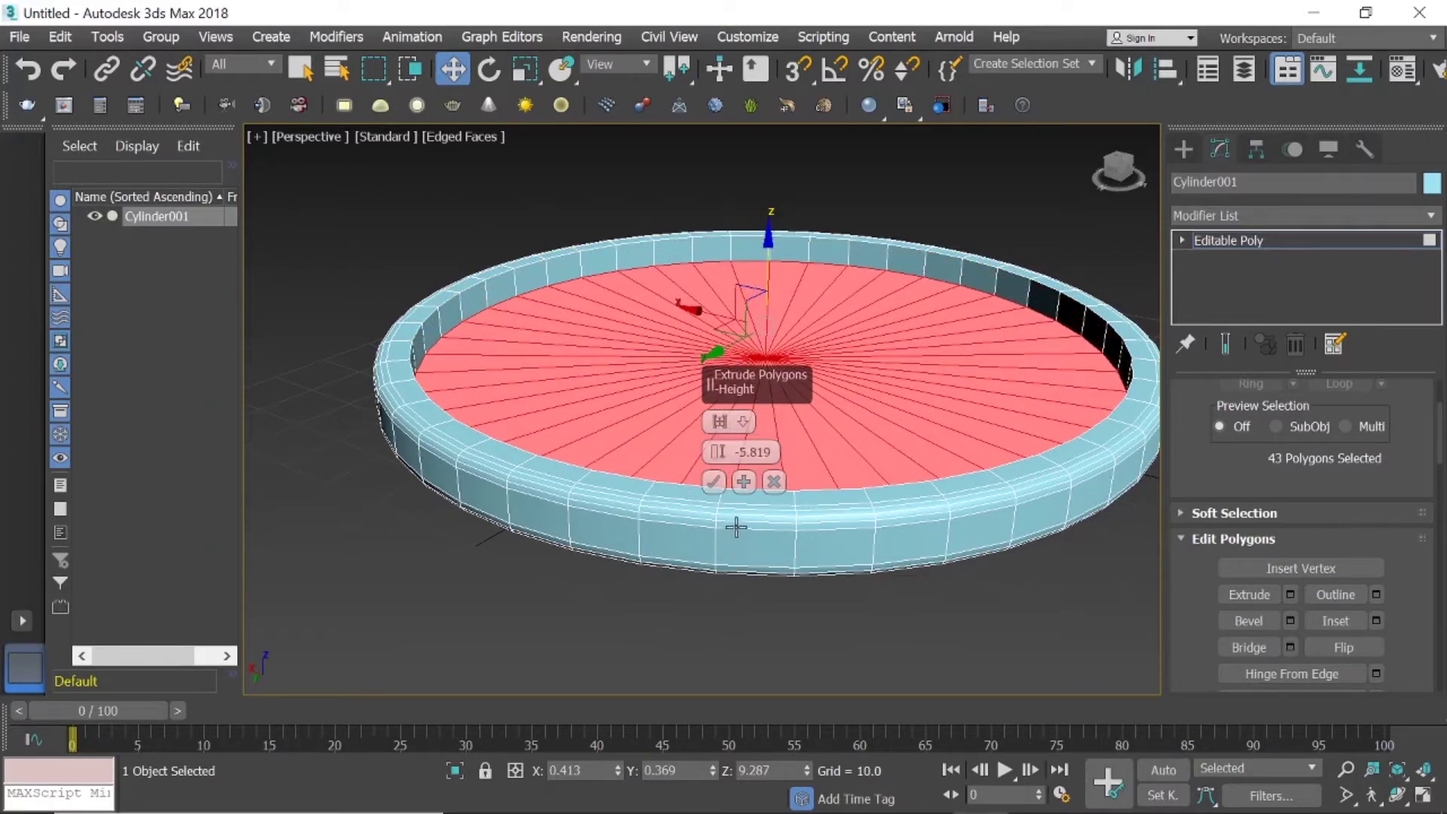
left_click(718, 487)
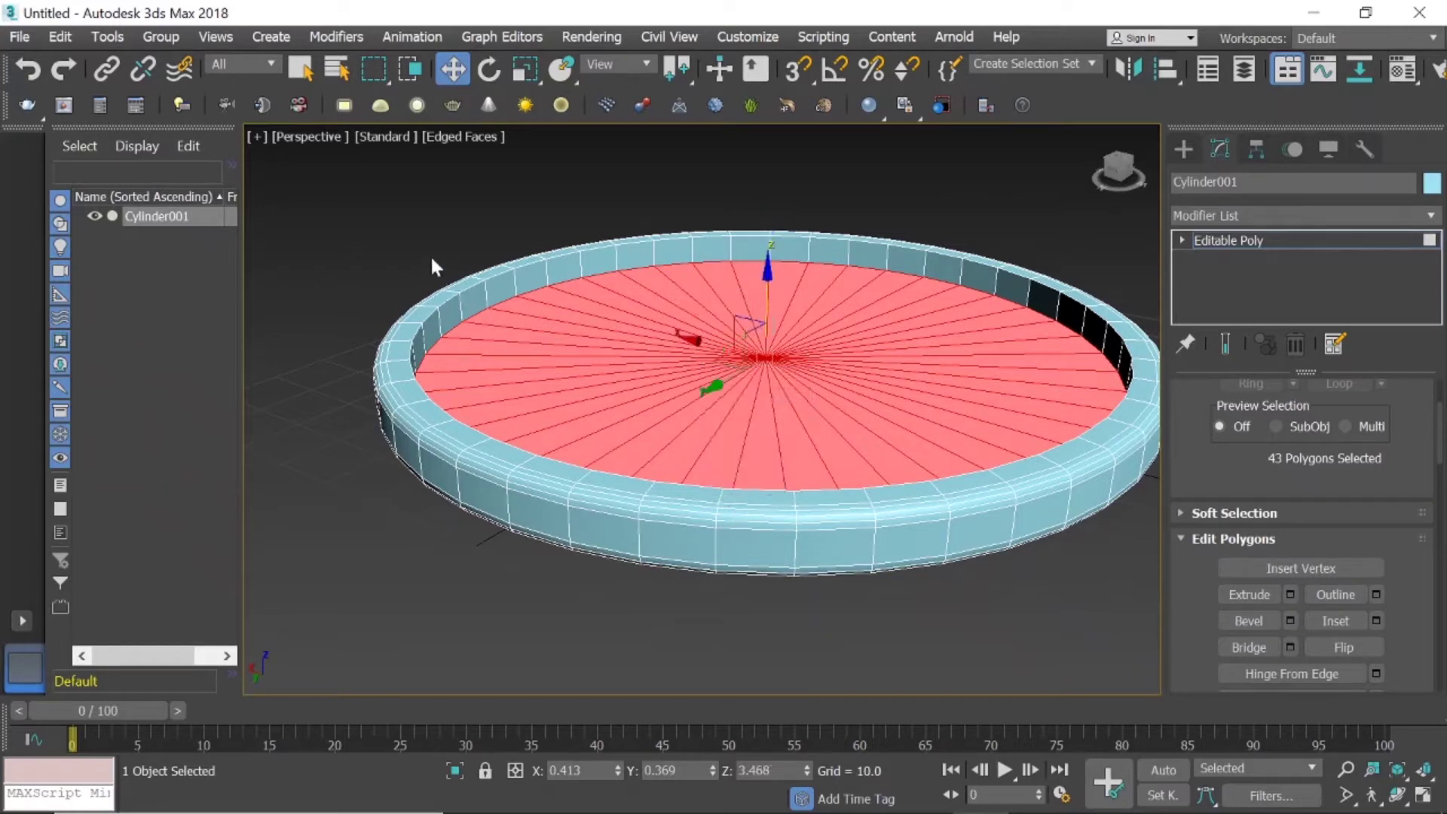
left_click(419, 227)
Zoom in on the rim and select the tray's inner rim edge loop.
left_click_drag(1117, 182, 1115, 175)
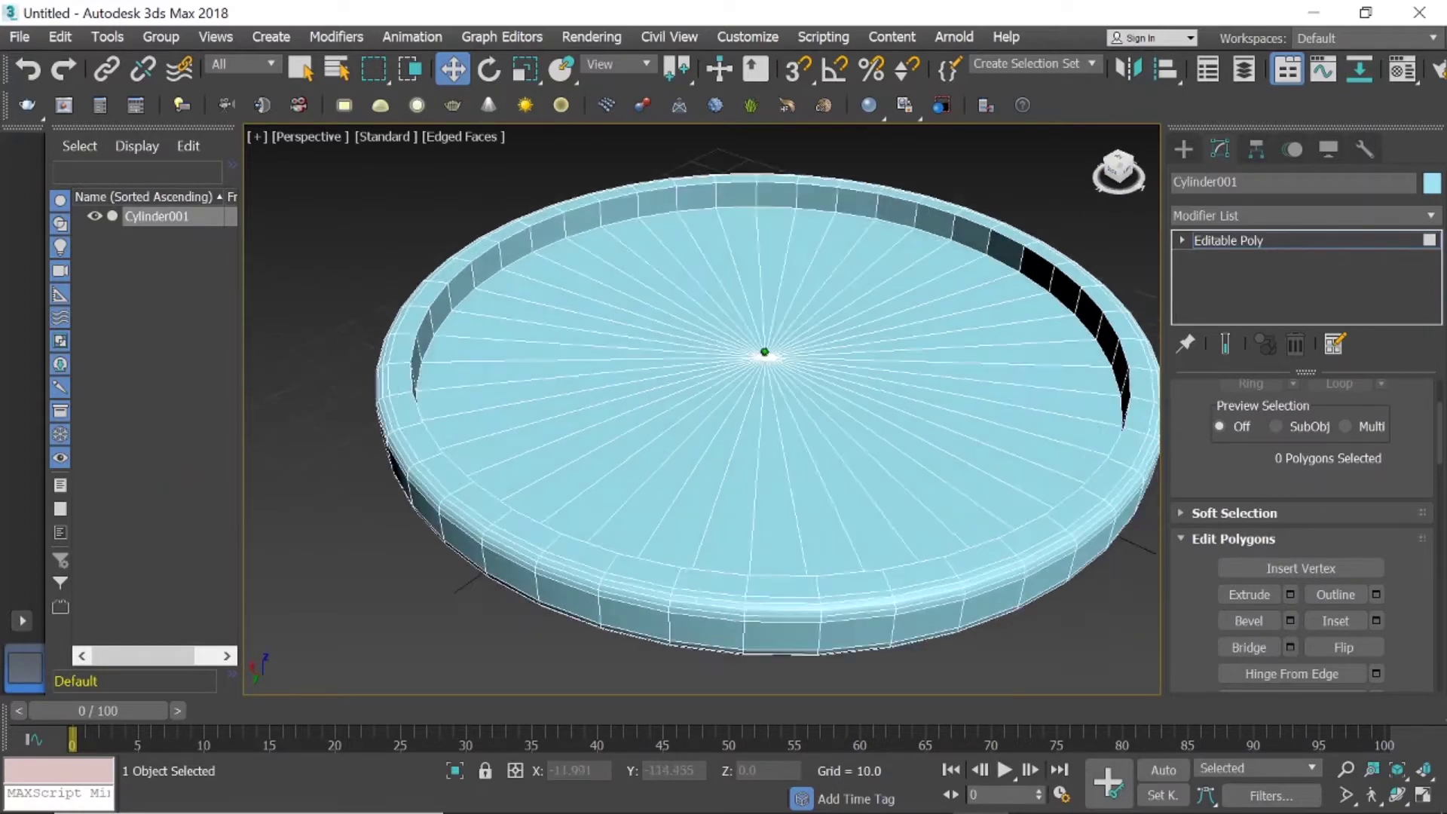
scroll(529, 231, "up", 5)
scroll(1250, 451, "up", 2)
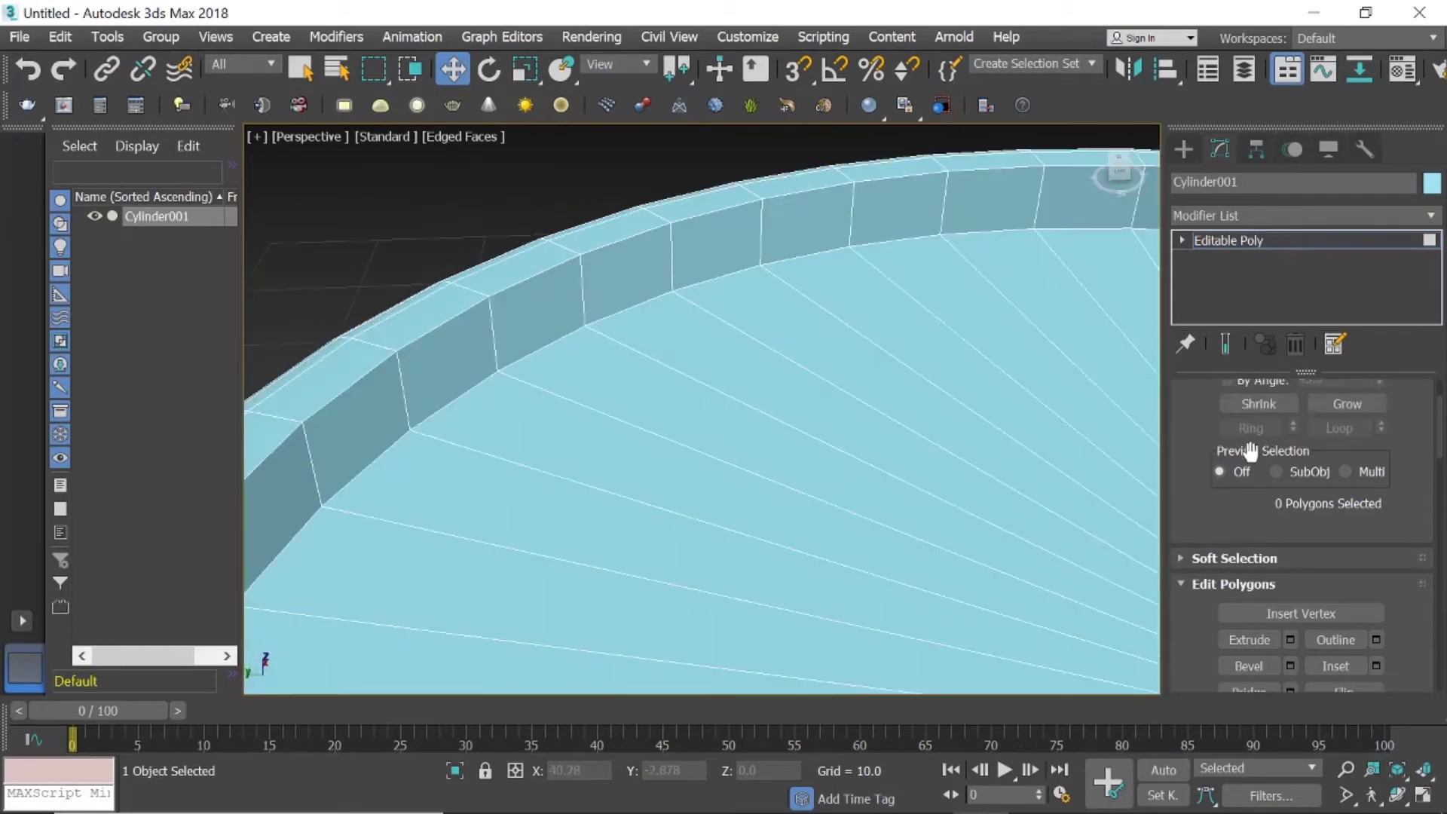
scroll(1311, 446, "up", 3)
scroll(1299, 398, "up", 2)
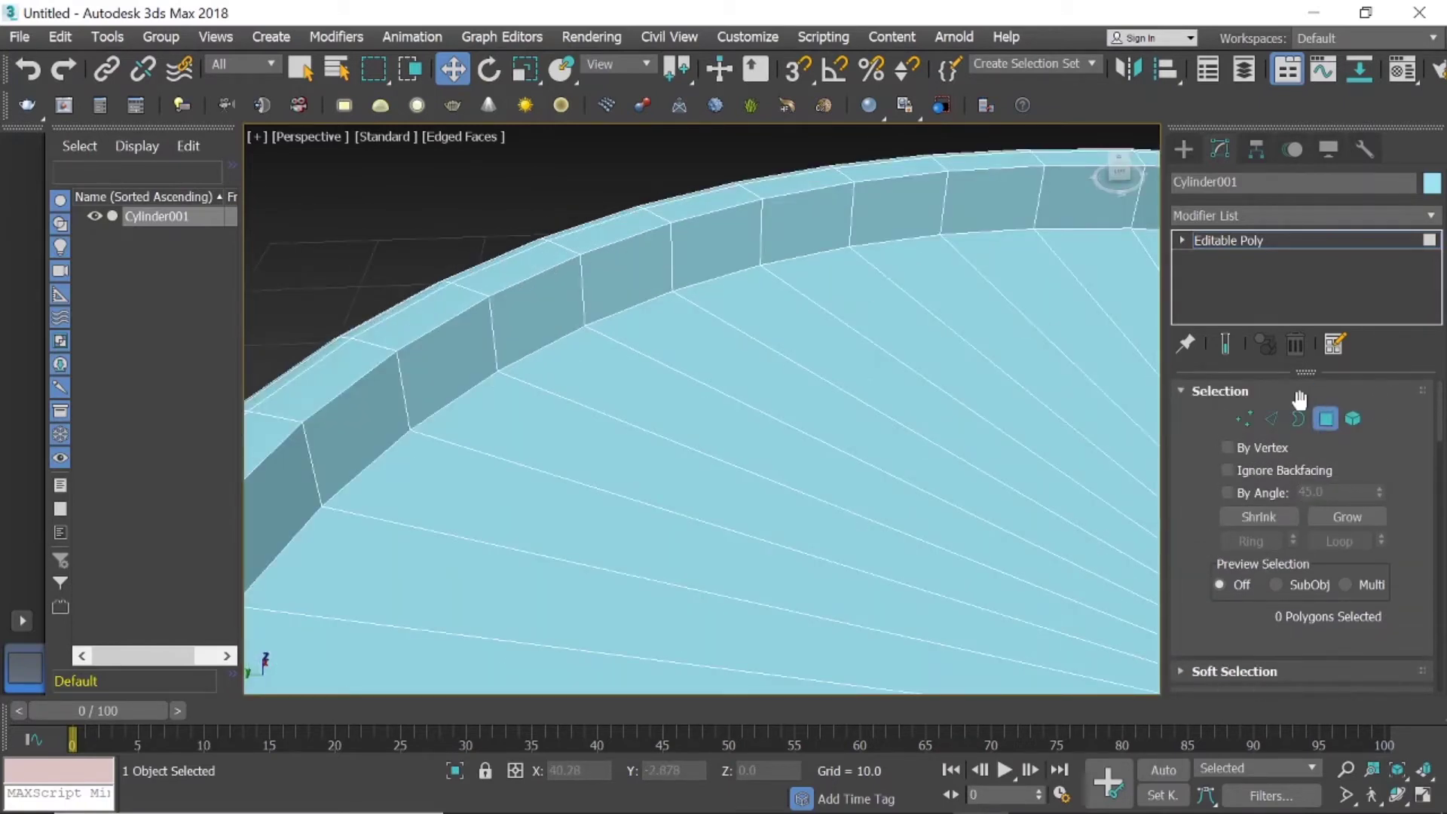
left_click(1271, 419)
left_click(517, 283)
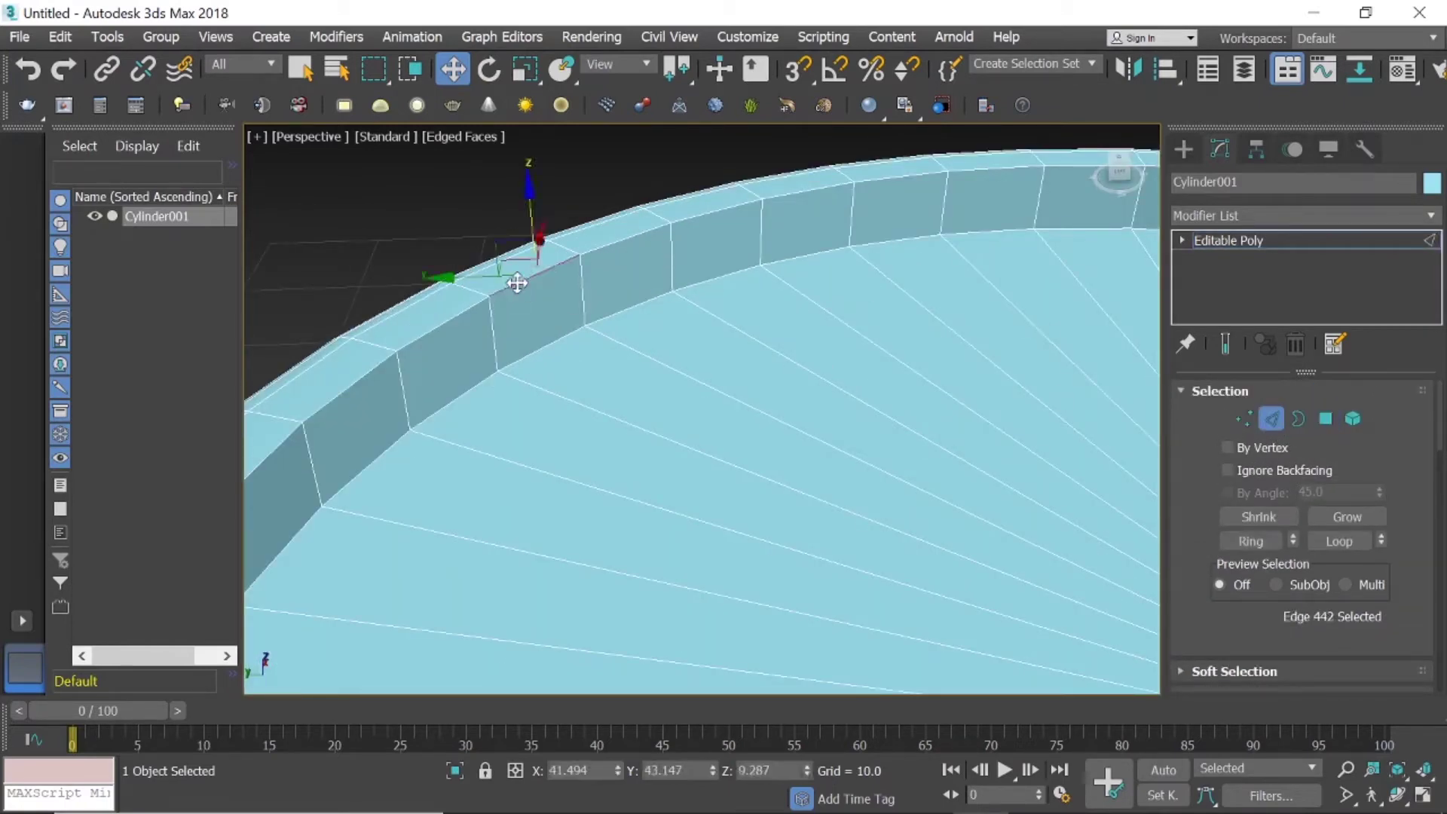
left_click(471, 312, "shift")
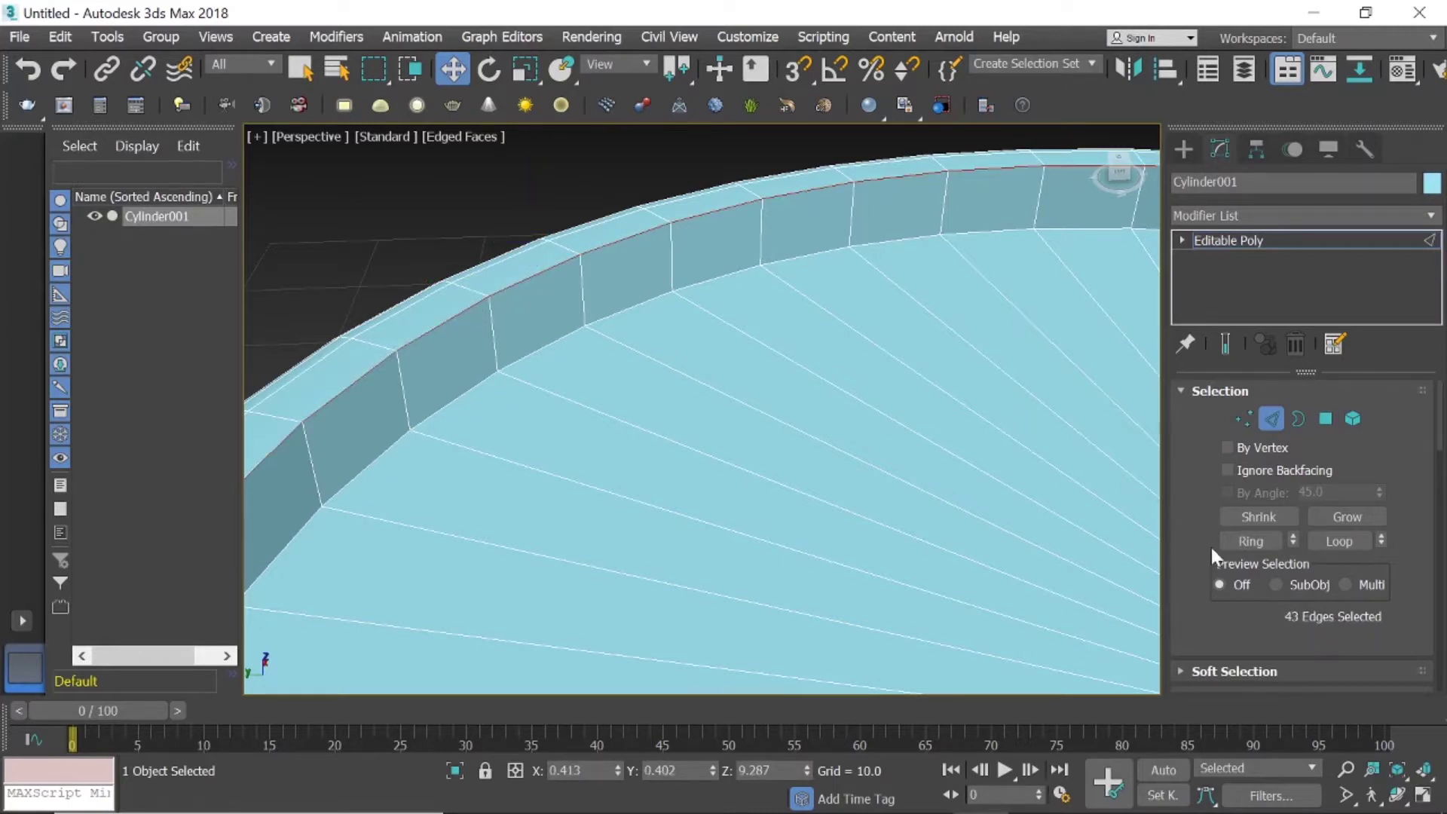
Chamfer the rim edge loop with 4 segments and an amount of about 1.593.
scroll(1236, 543, "down", 4)
scroll(1296, 537, "down", 5)
scroll(1322, 532, "down", 2)
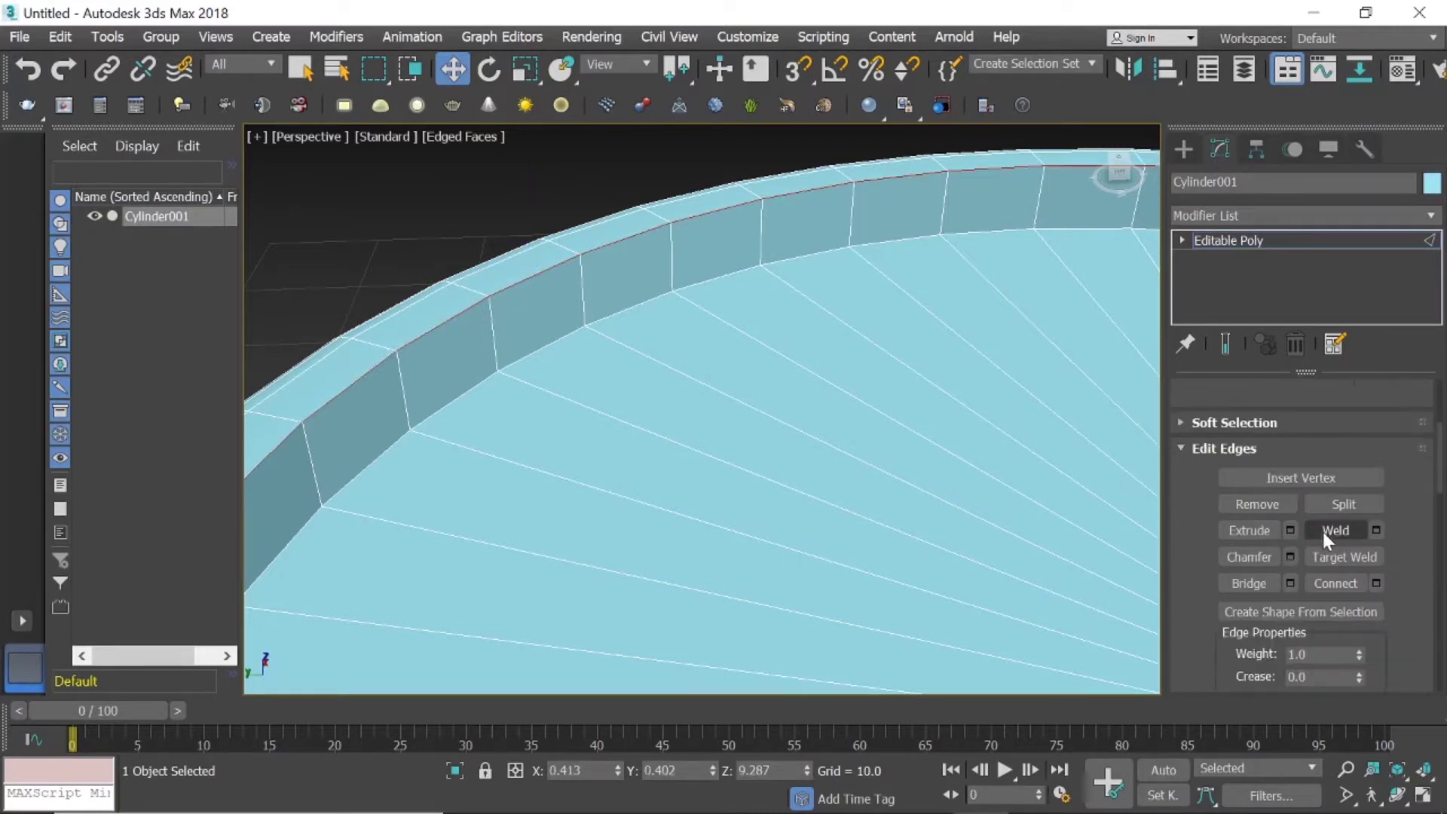
left_click(1288, 556)
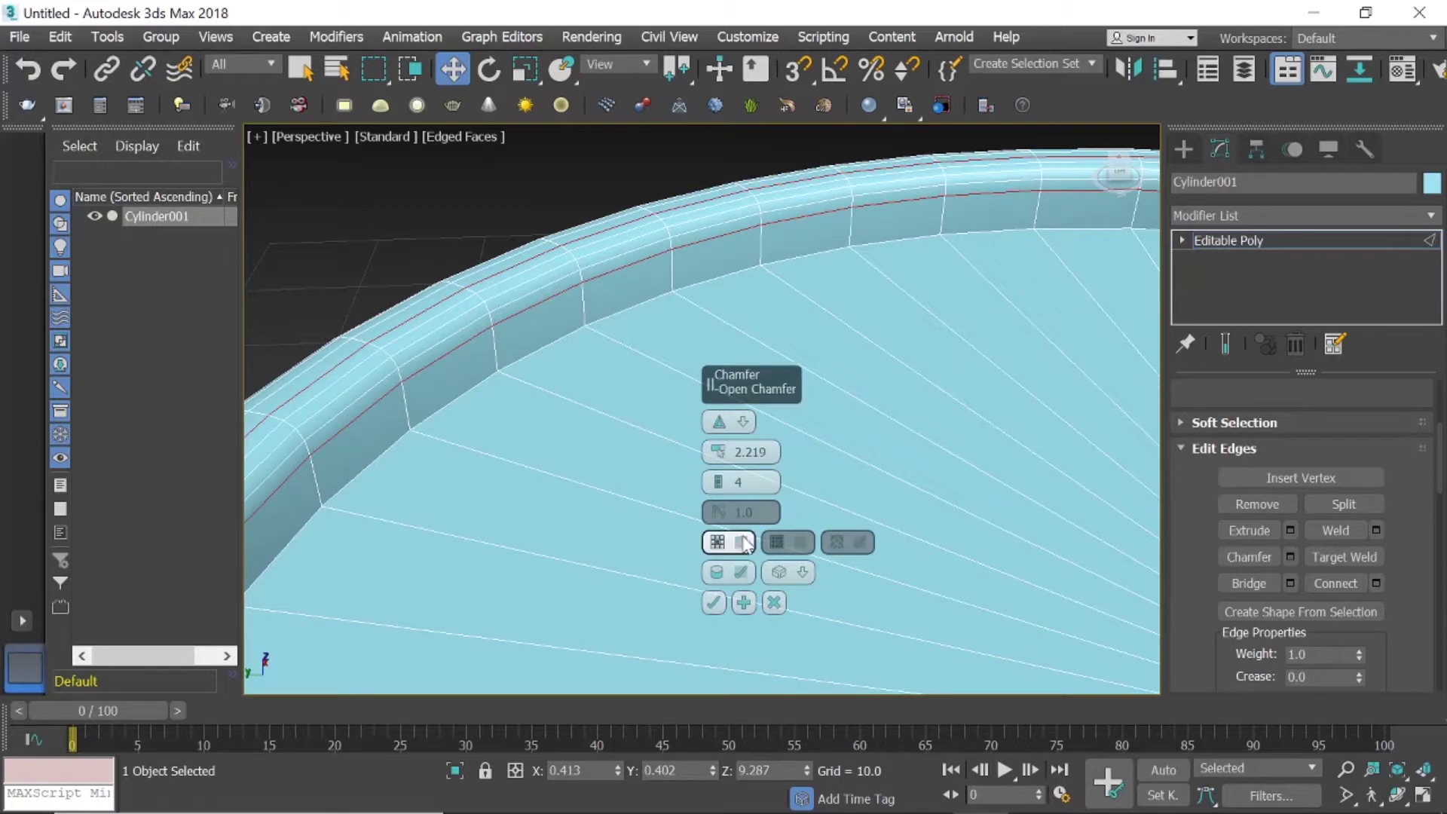
left_click(718, 487)
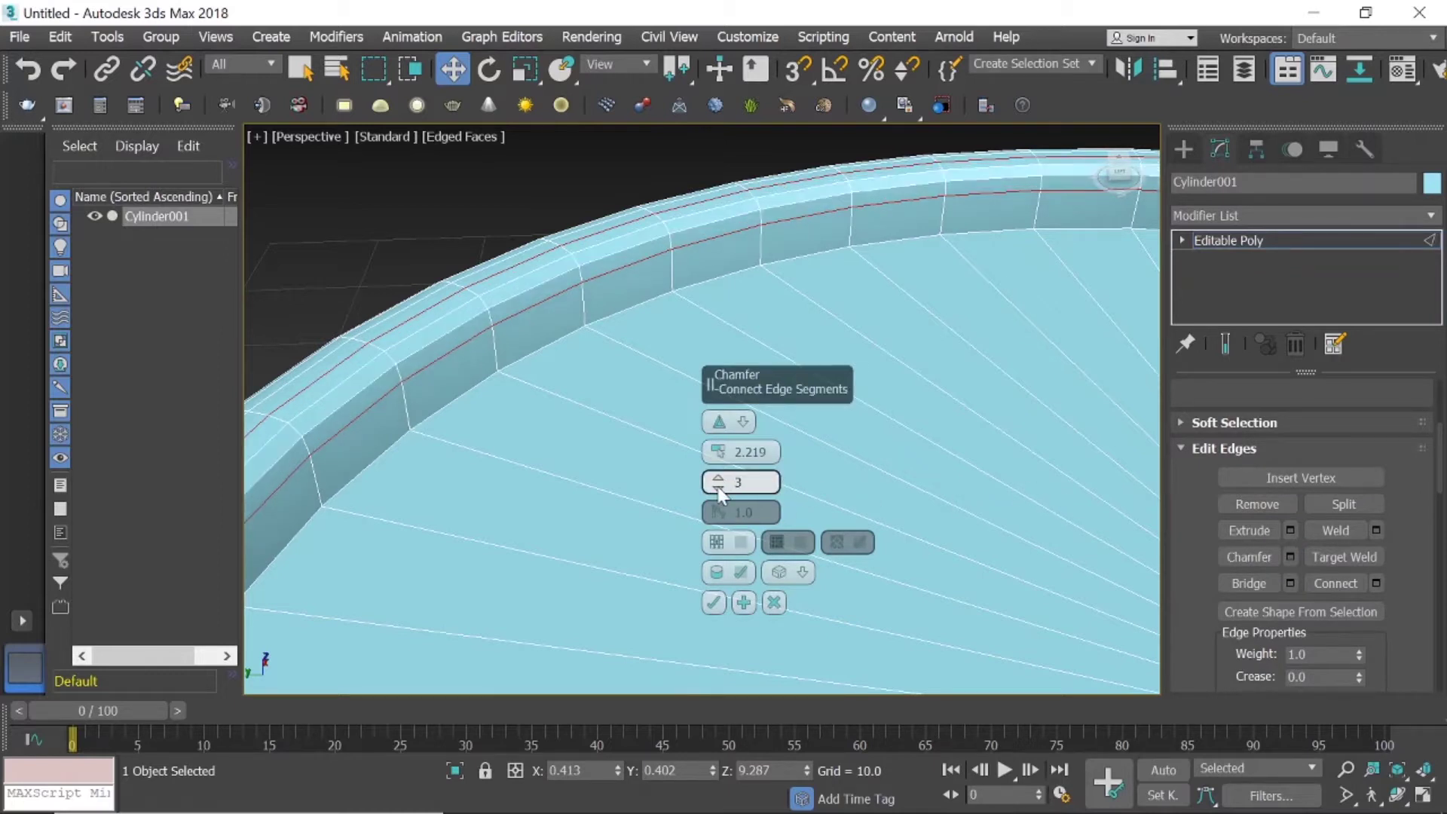
left_click(717, 479)
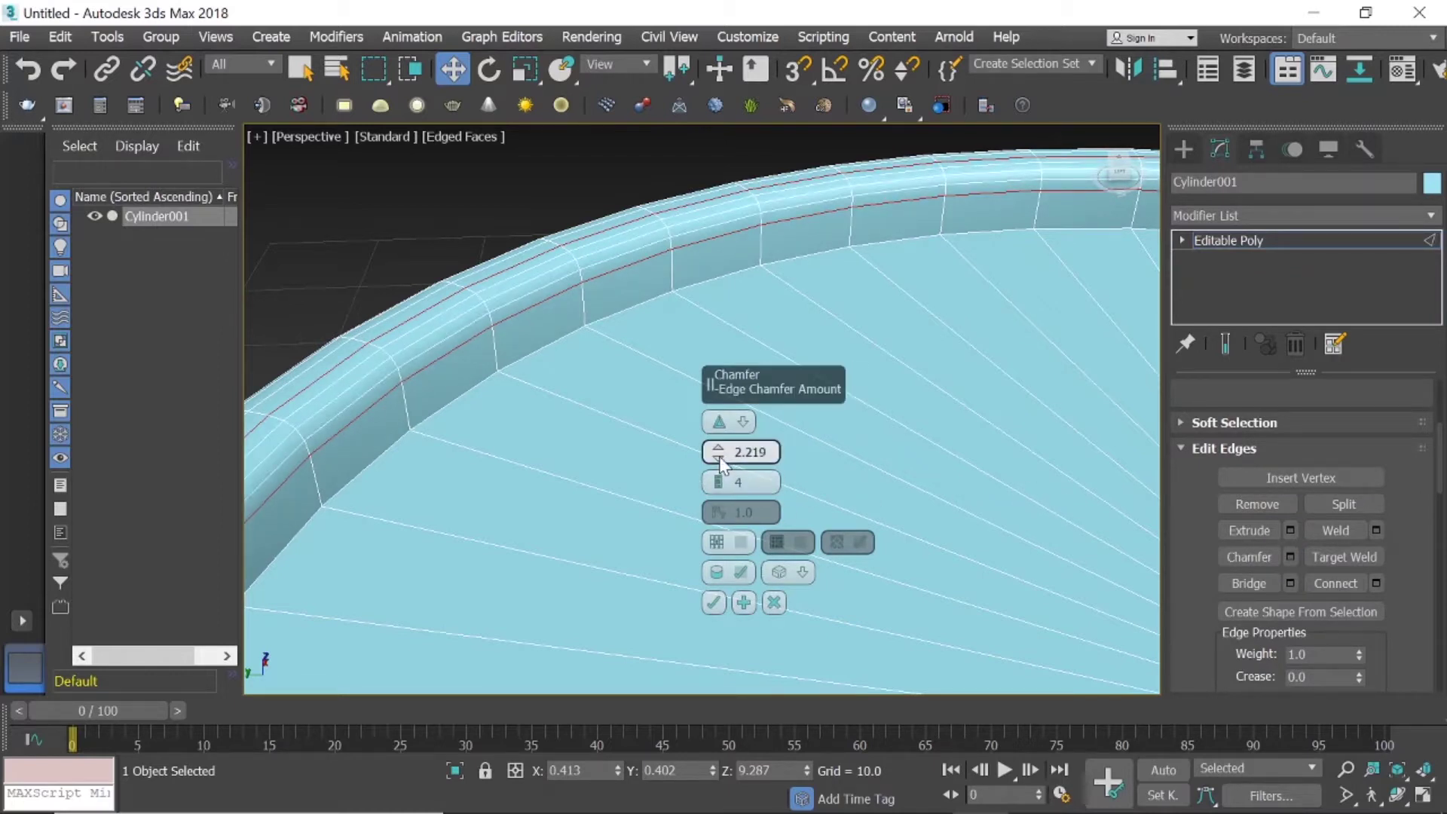
left_click_drag(719, 455, 719, 458)
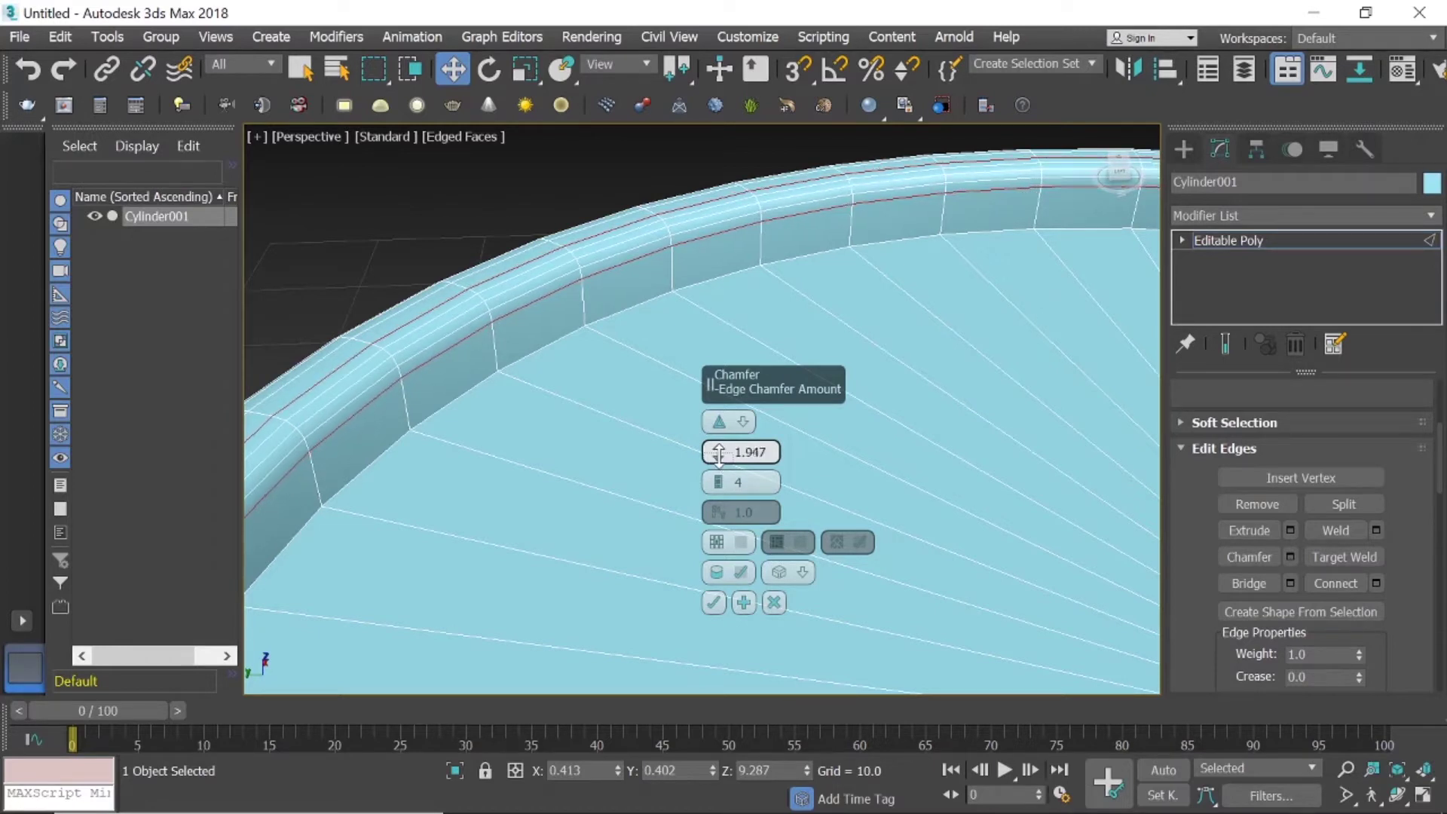
left_click_drag(718, 457, 718, 459)
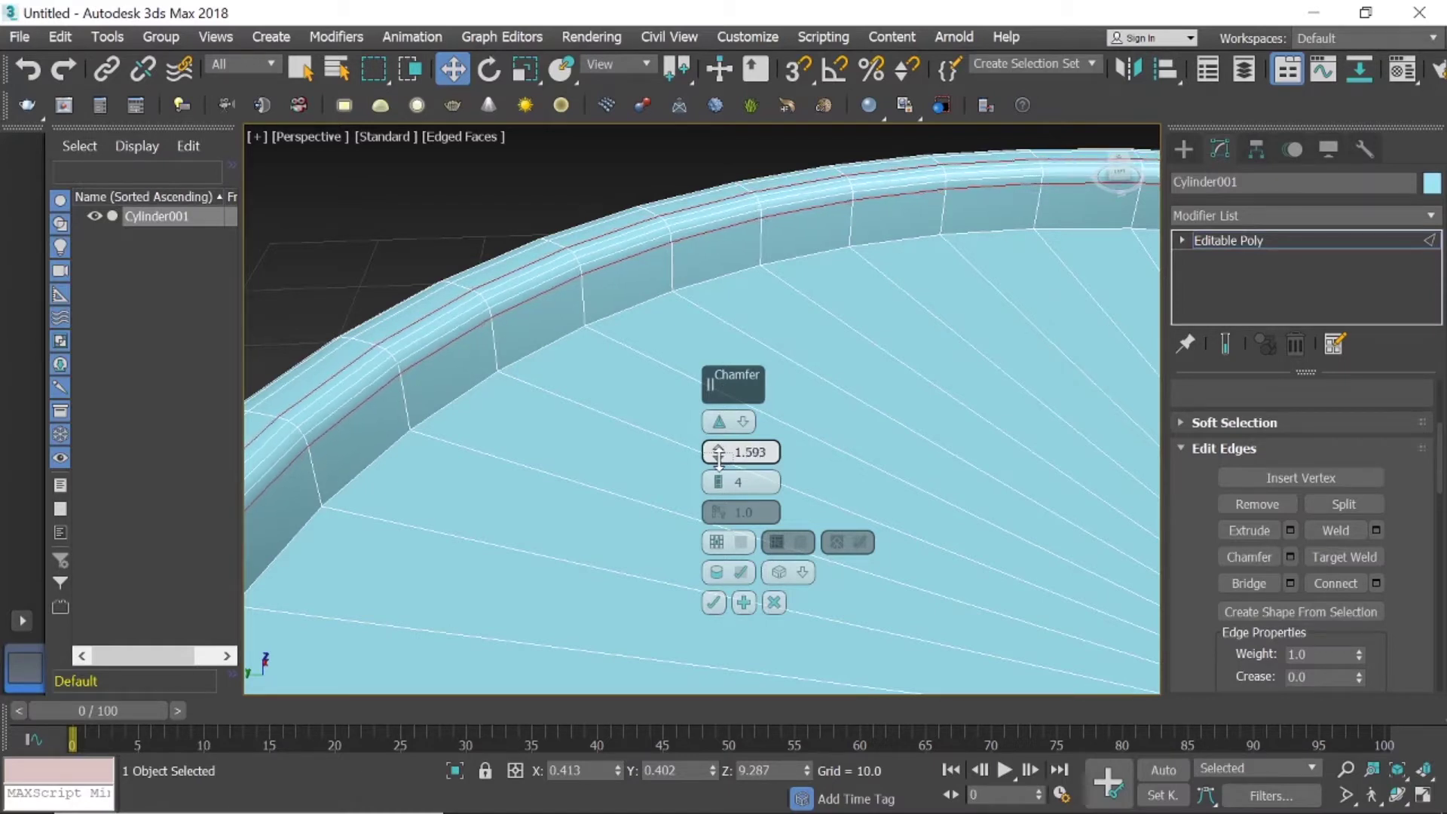
left_click(714, 602)
Orbit to a near top-down view of the tray and deselect Cylinder001.
scroll(777, 356, "down", 5)
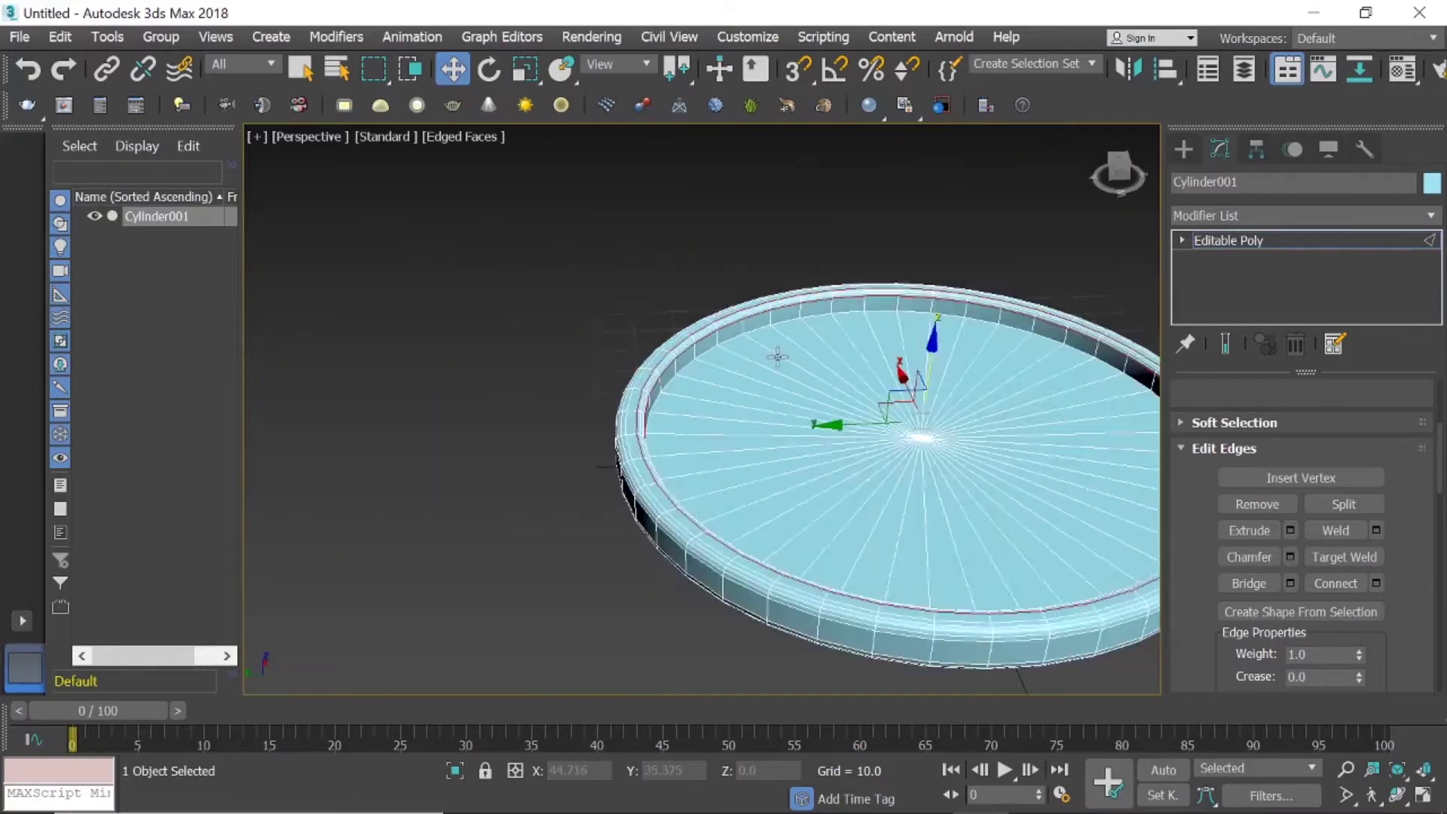
scroll(778, 356, "down", 5)
scroll(972, 322, "up", 5)
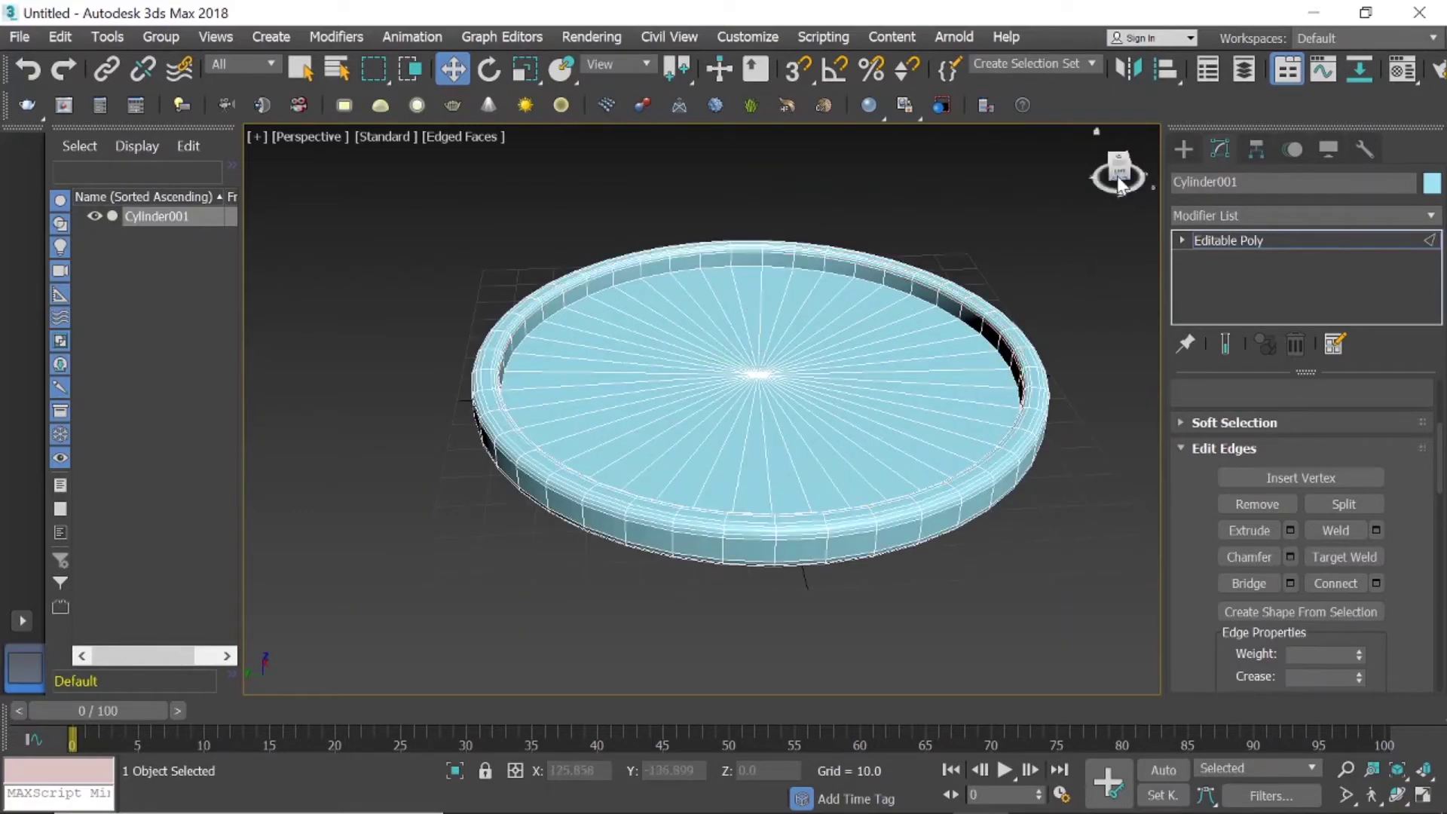
middle_click_drag(609, 306, 608, 309, "alt")
middle_click_drag(647, 498, 717, 436)
left_click(761, 405)
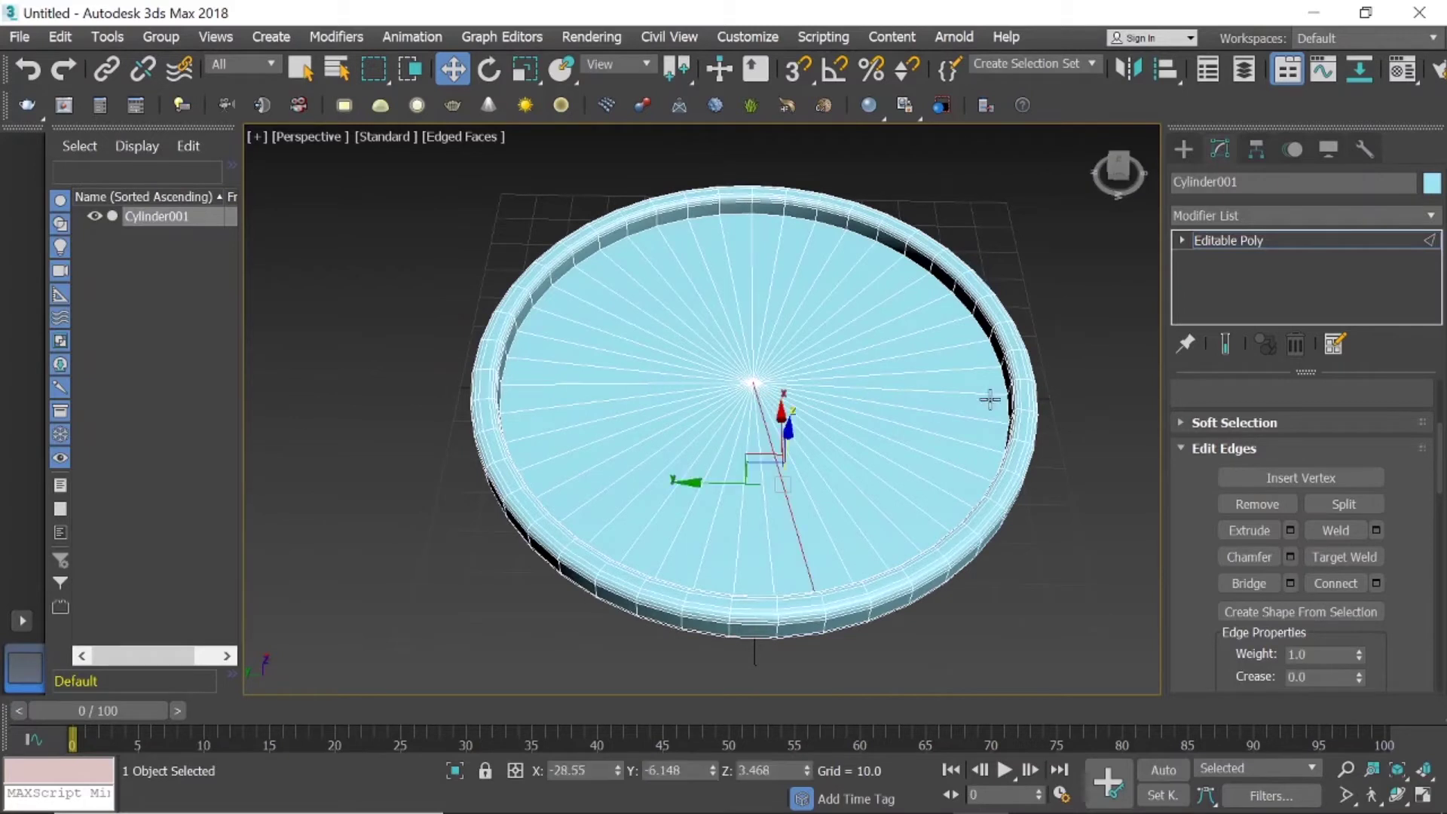
left_click(1183, 149)
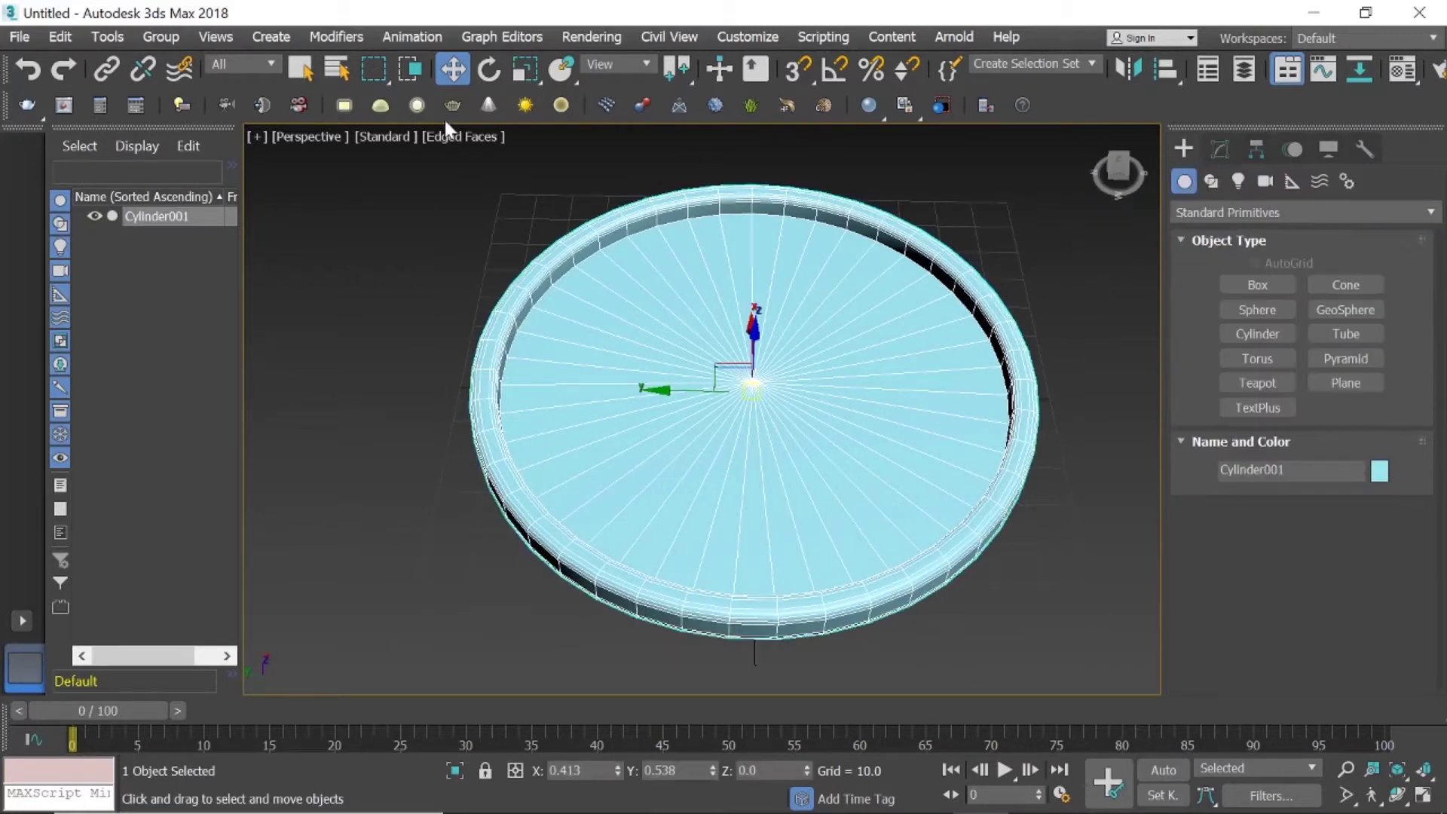
left_click(1037, 205)
left_click(979, 299)
left_click_drag(1120, 200, 1119, 162)
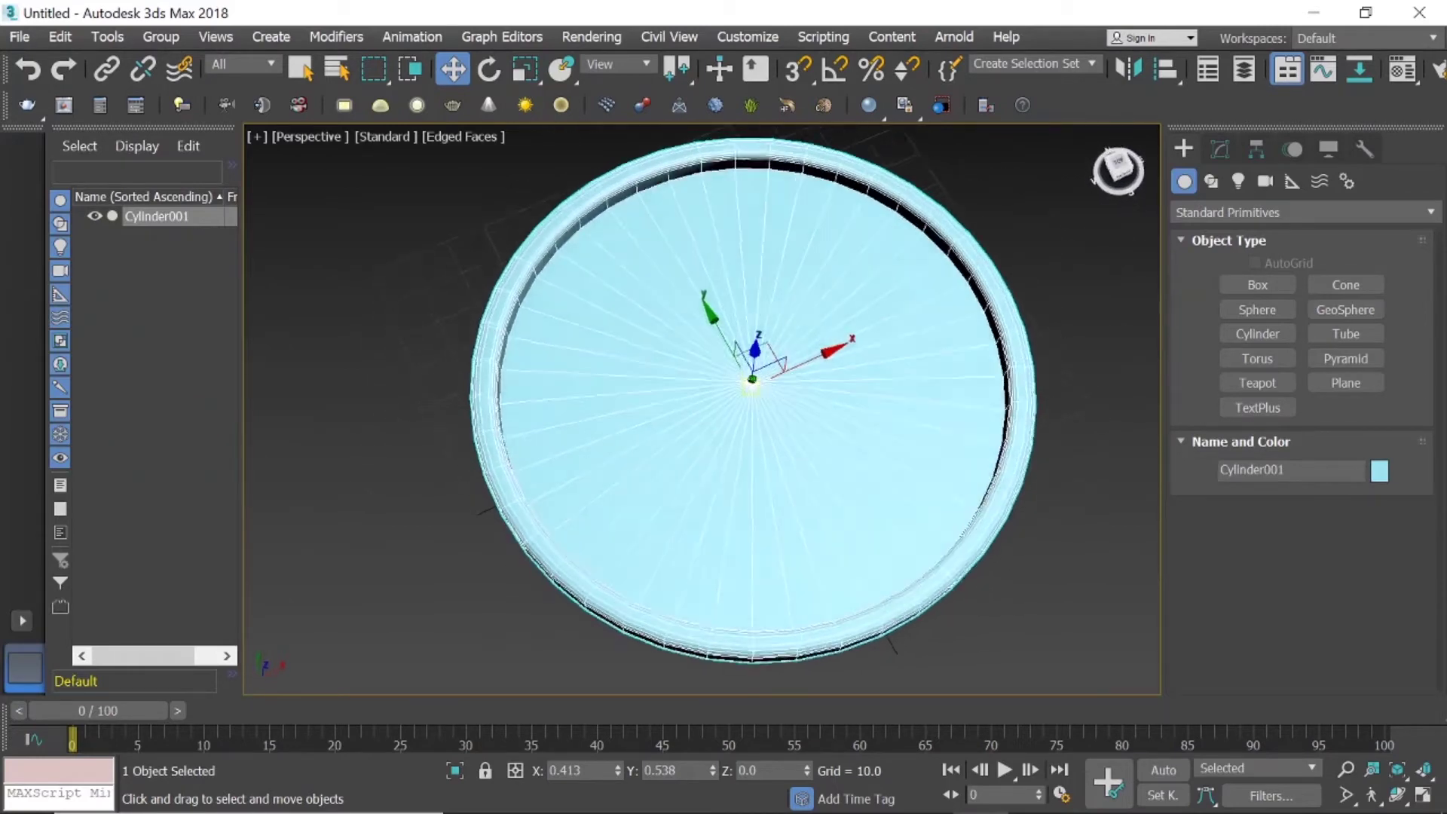
left_click(1138, 372)
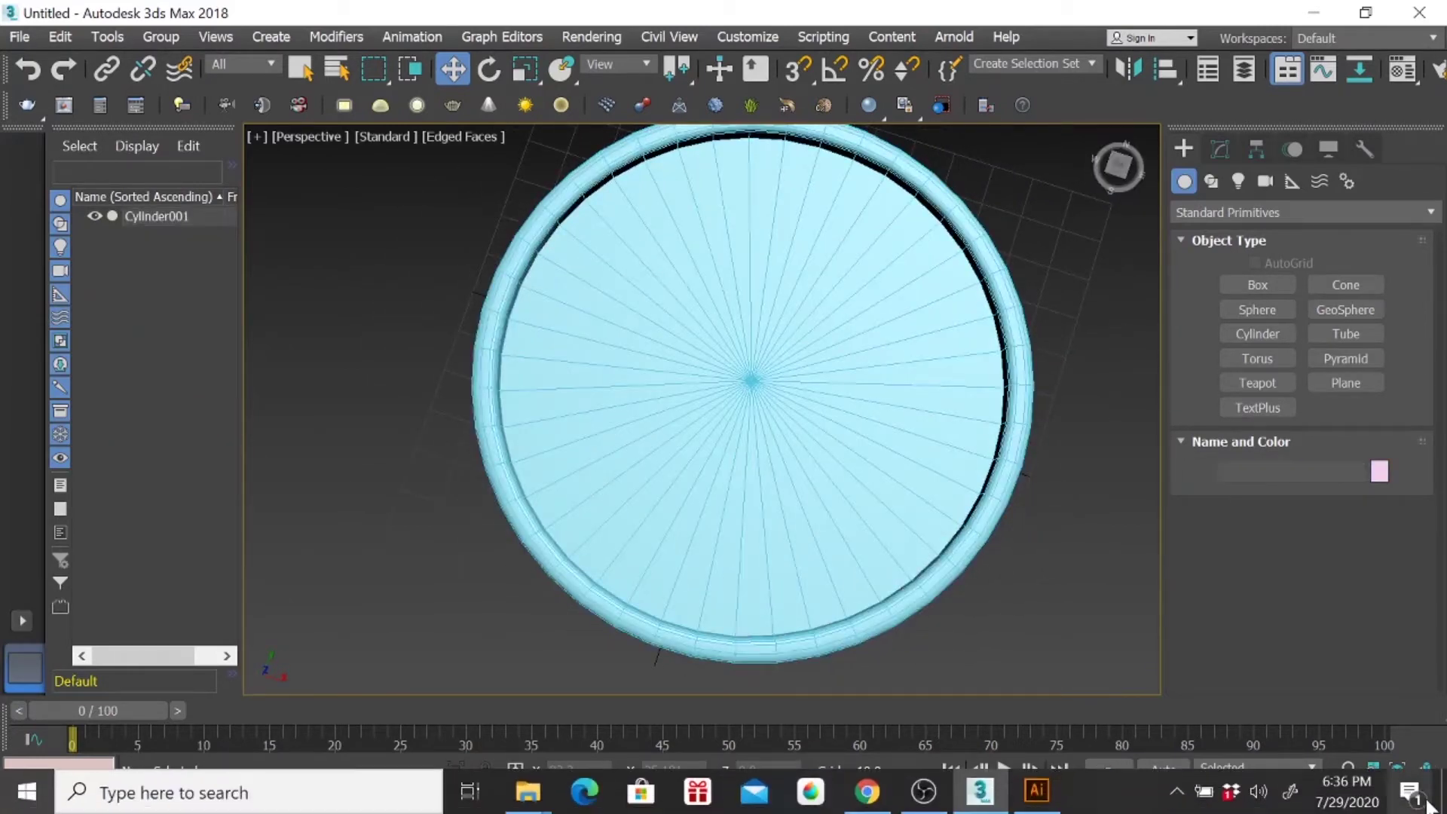
Maximize the Top viewport and pan and zoom out to centre the cylinder.
left_click(1422, 795)
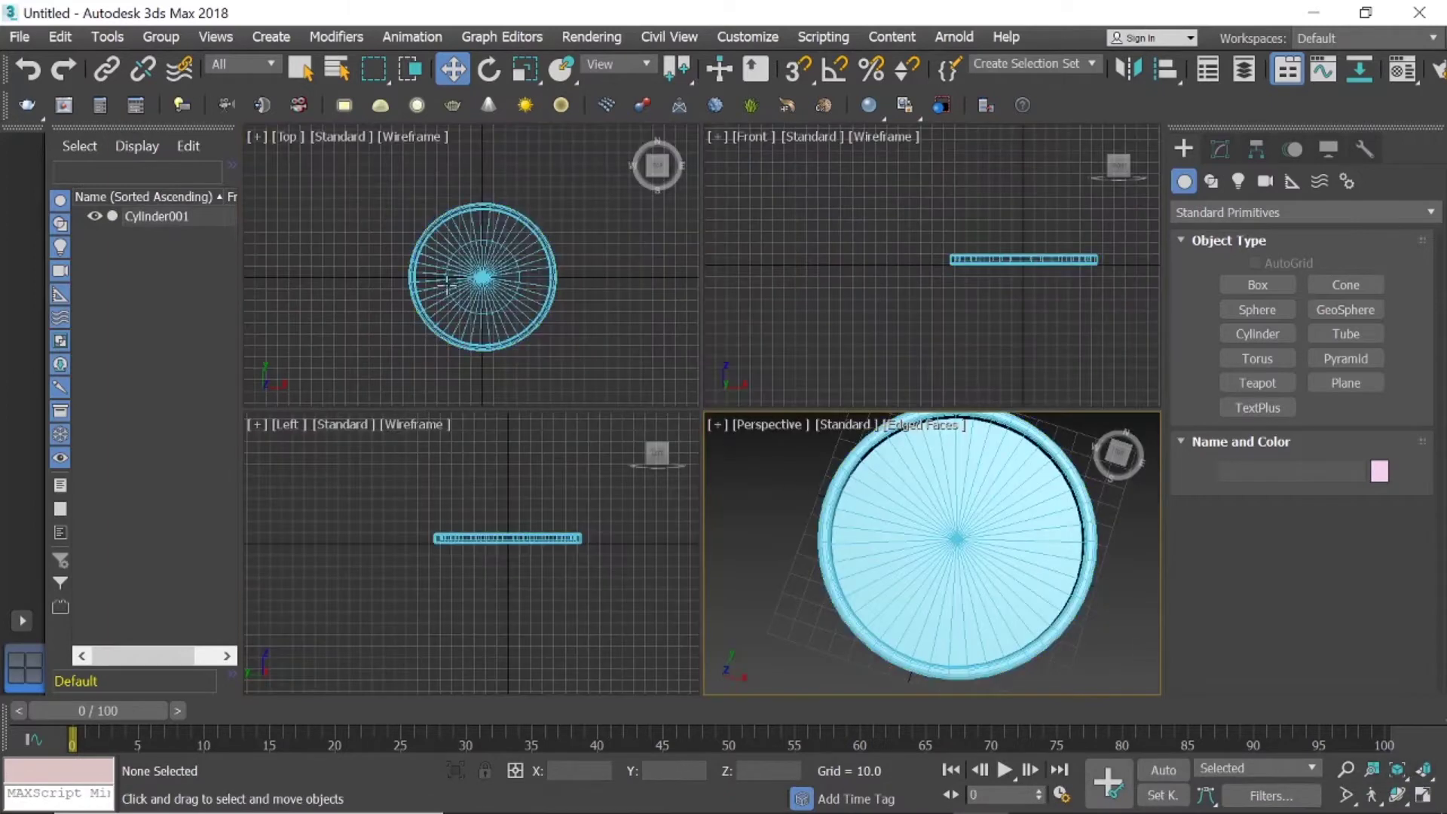
left_click(653, 374)
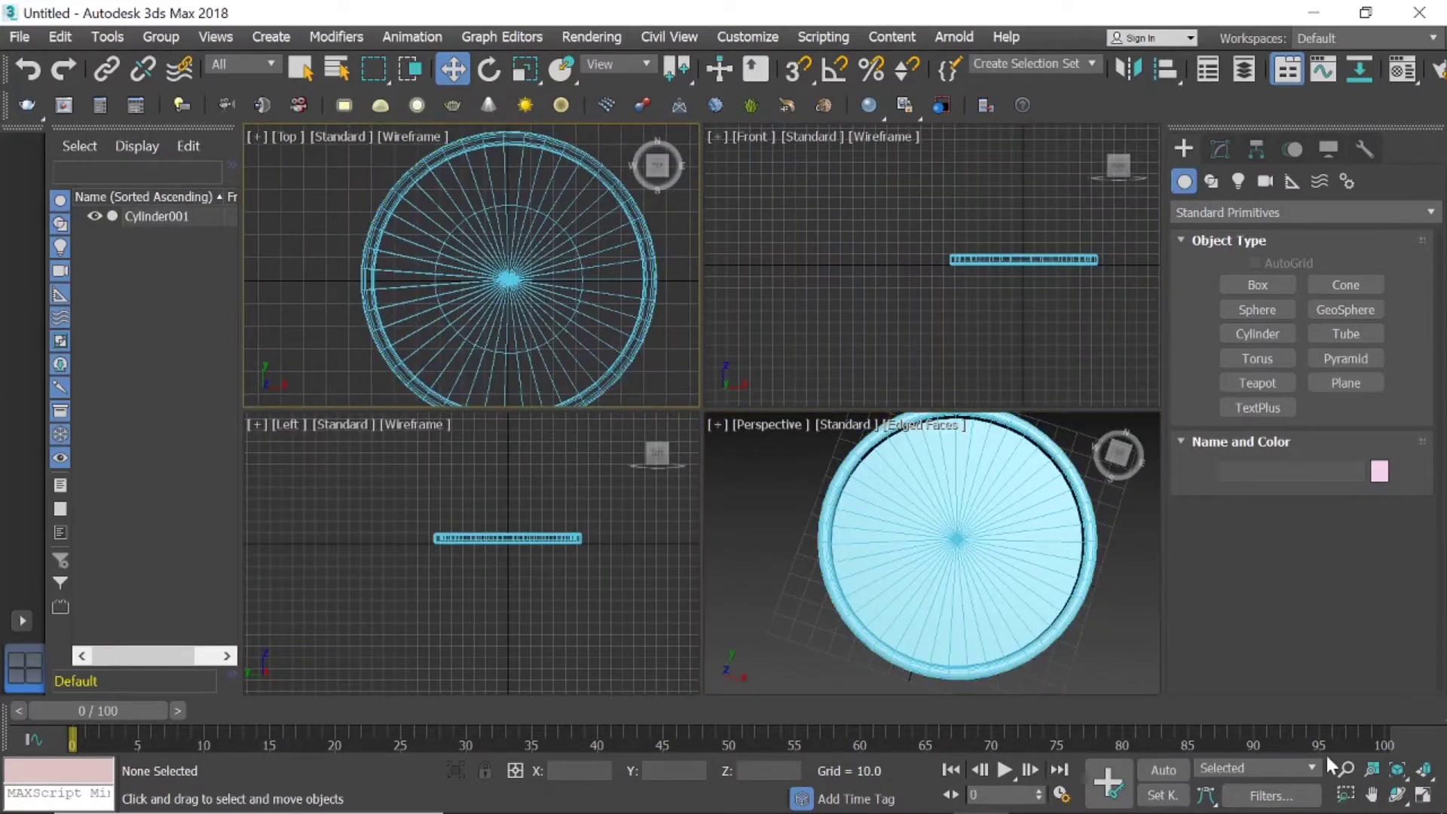
left_click(1422, 795)
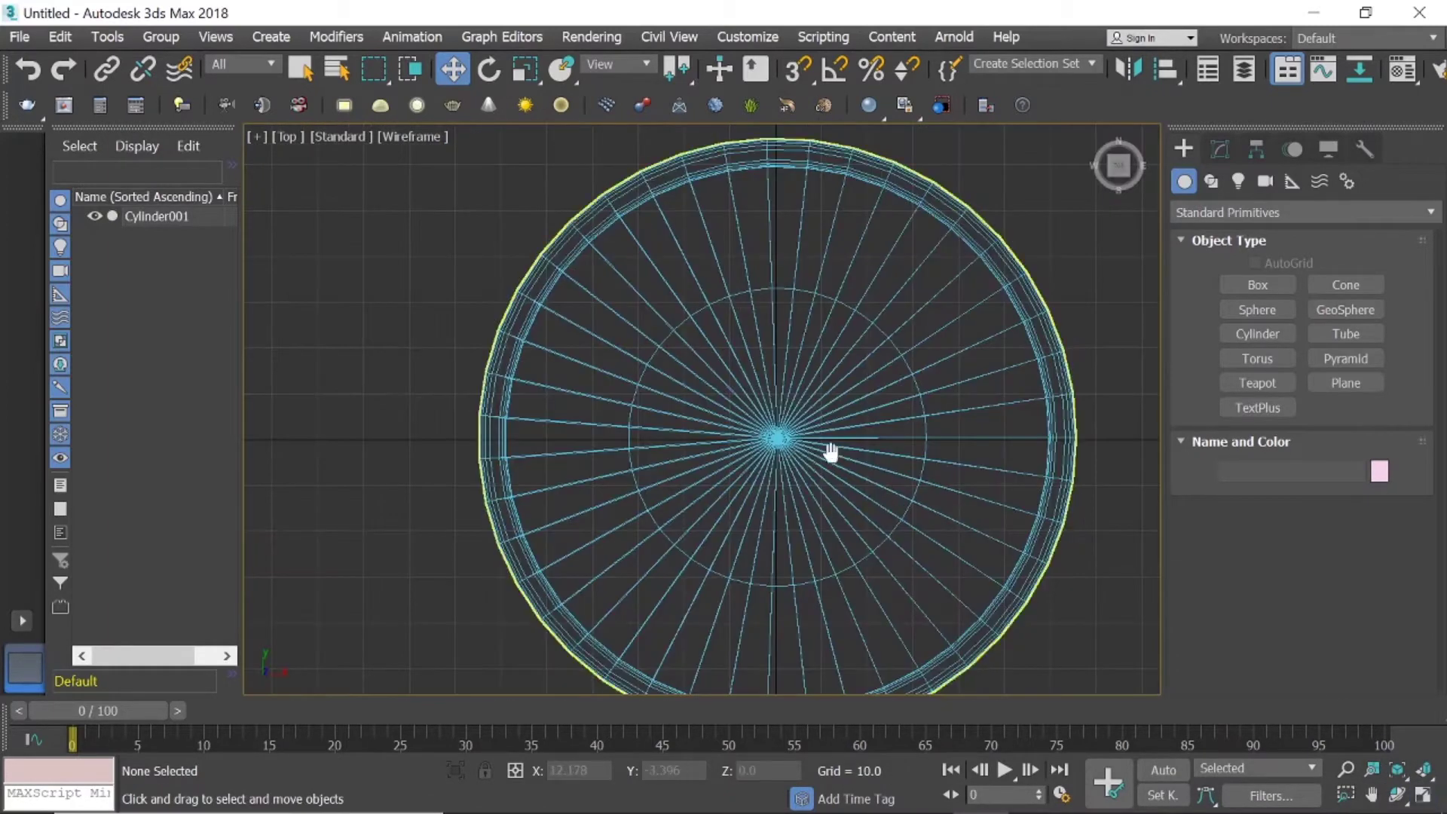
middle_click_drag(828, 451, 785, 397)
scroll(785, 397, "down", 1)
scroll(785, 397, "down", 1)
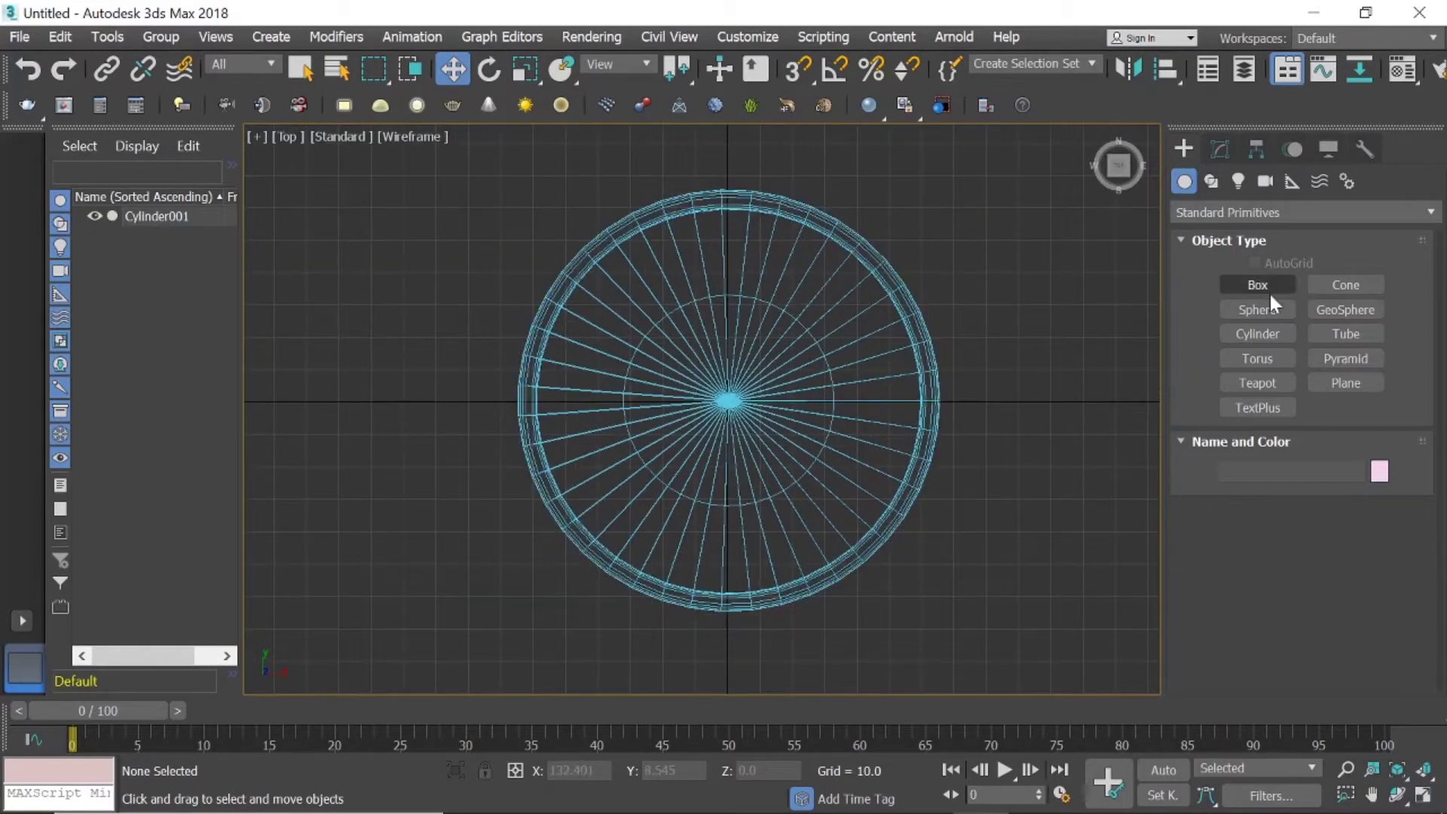
Draw a second cylinder, Cylinder002 (radius 62.751, height 2.095), from the base's centre.
left_click(1257, 333)
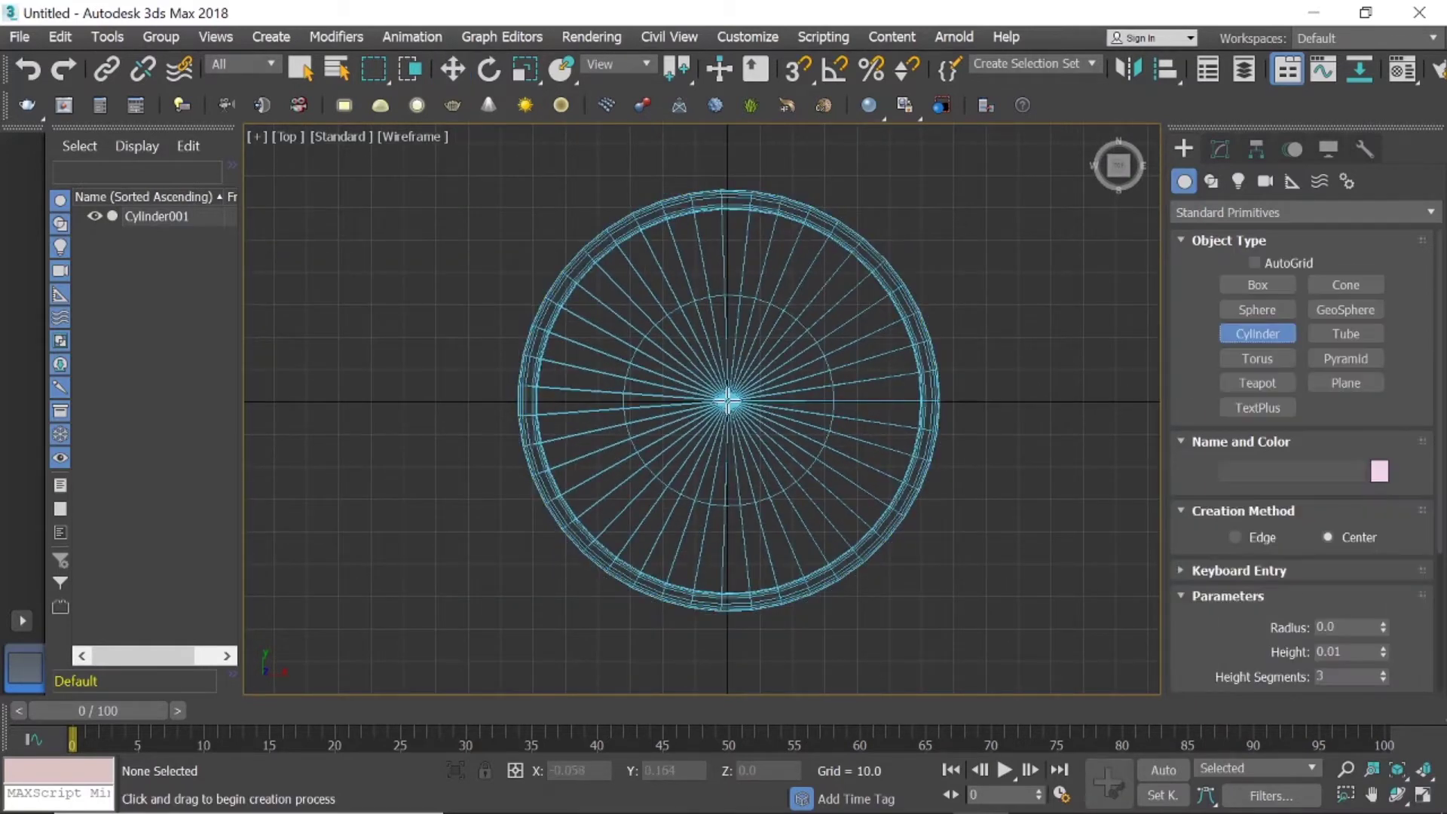
left_click_drag(727, 400, 884, 525)
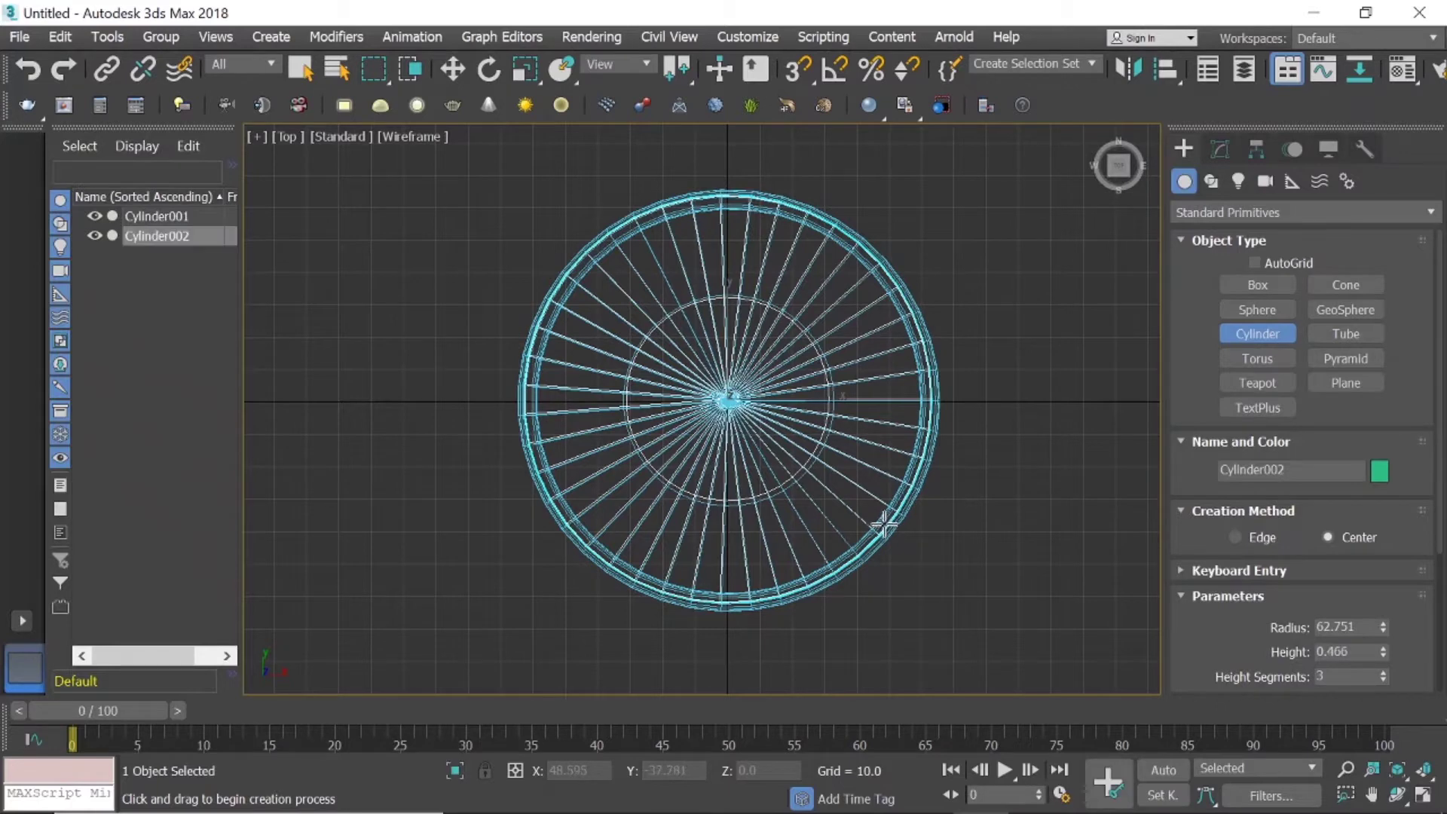
left_click(1421, 795)
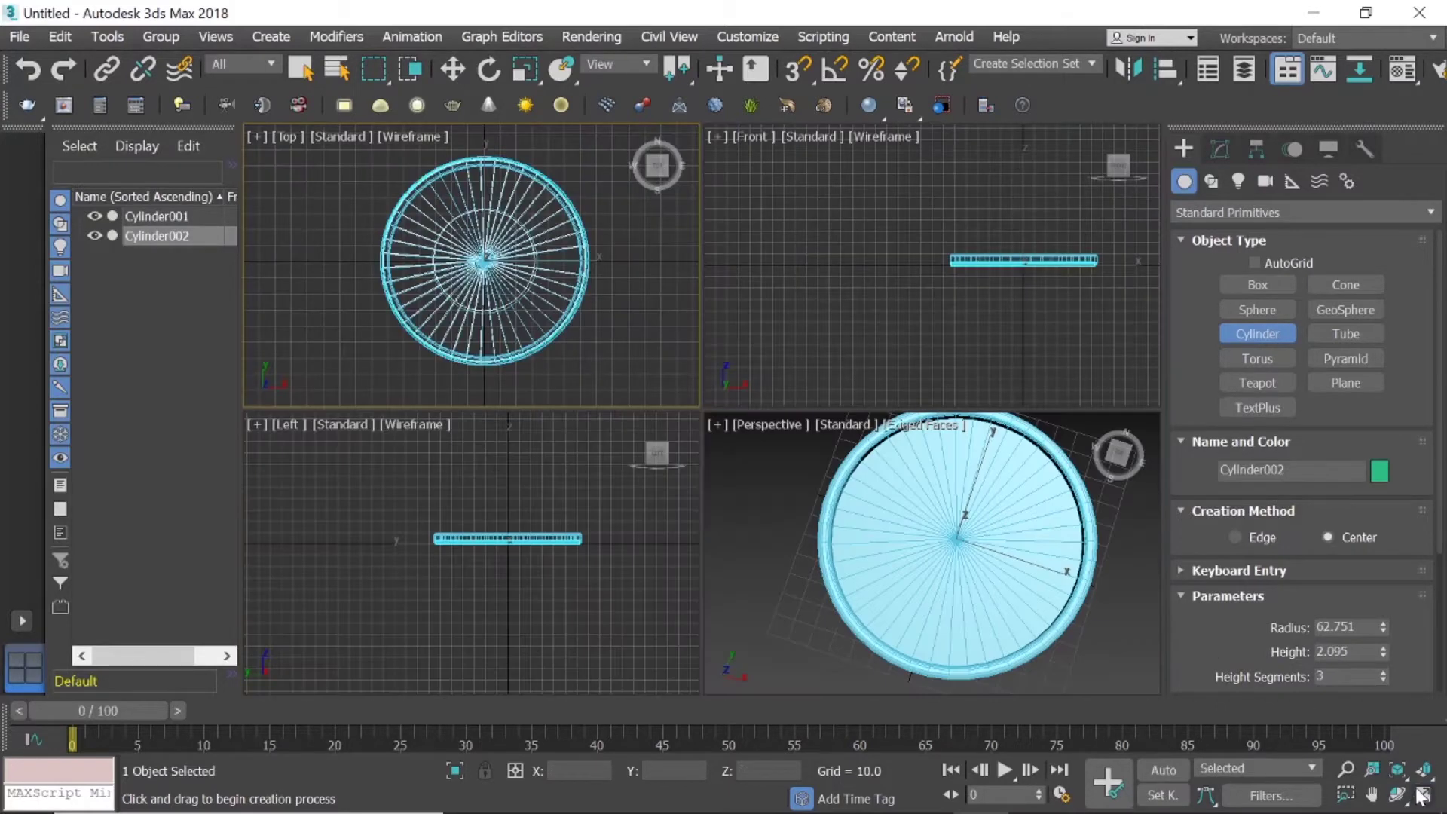
Move Cylinder002 up along Z to 9.84, above the base.
left_click(452, 69)
left_click(1120, 468)
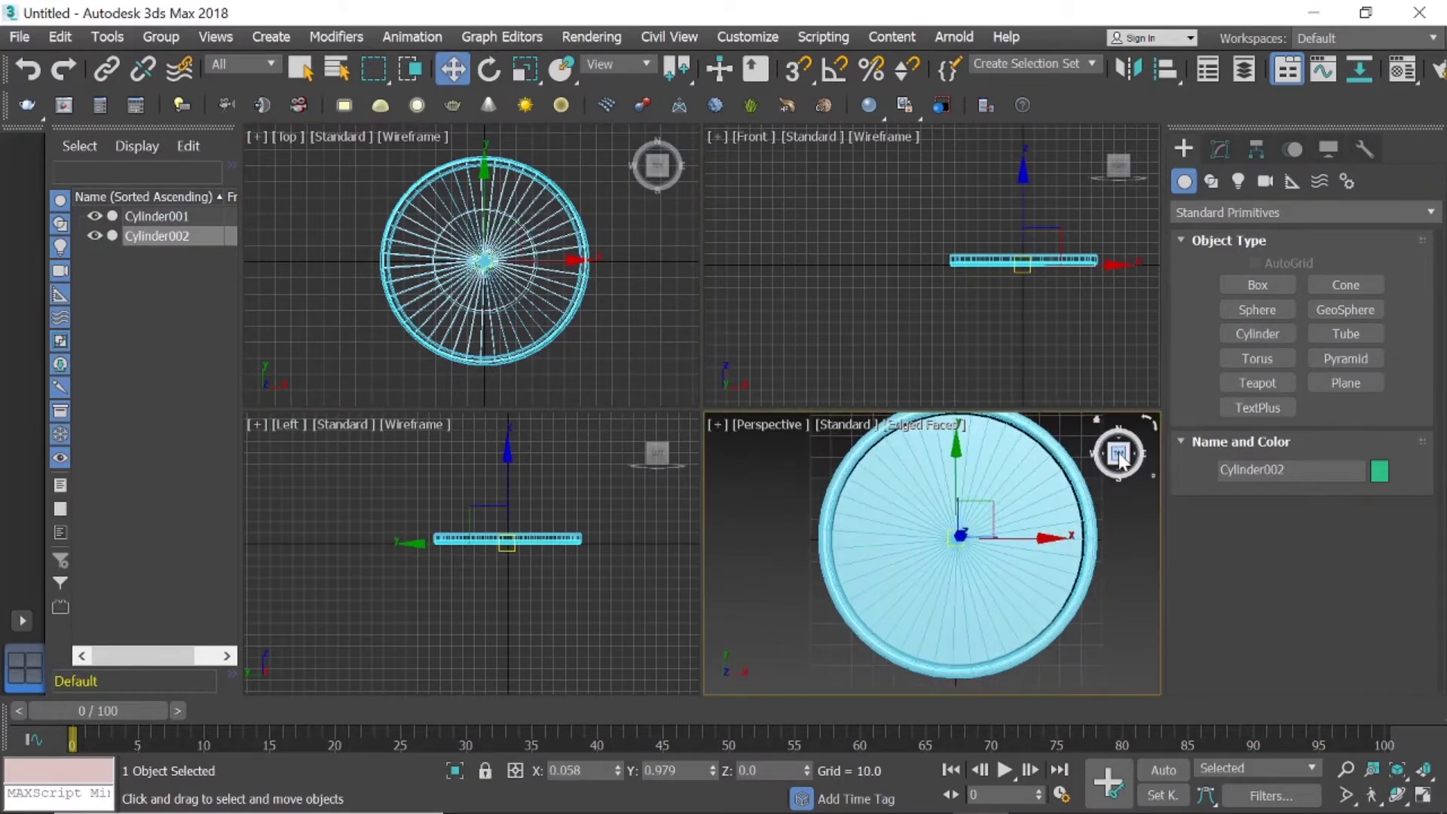
left_click(1123, 463)
left_click_drag(1118, 454, 1119, 482)
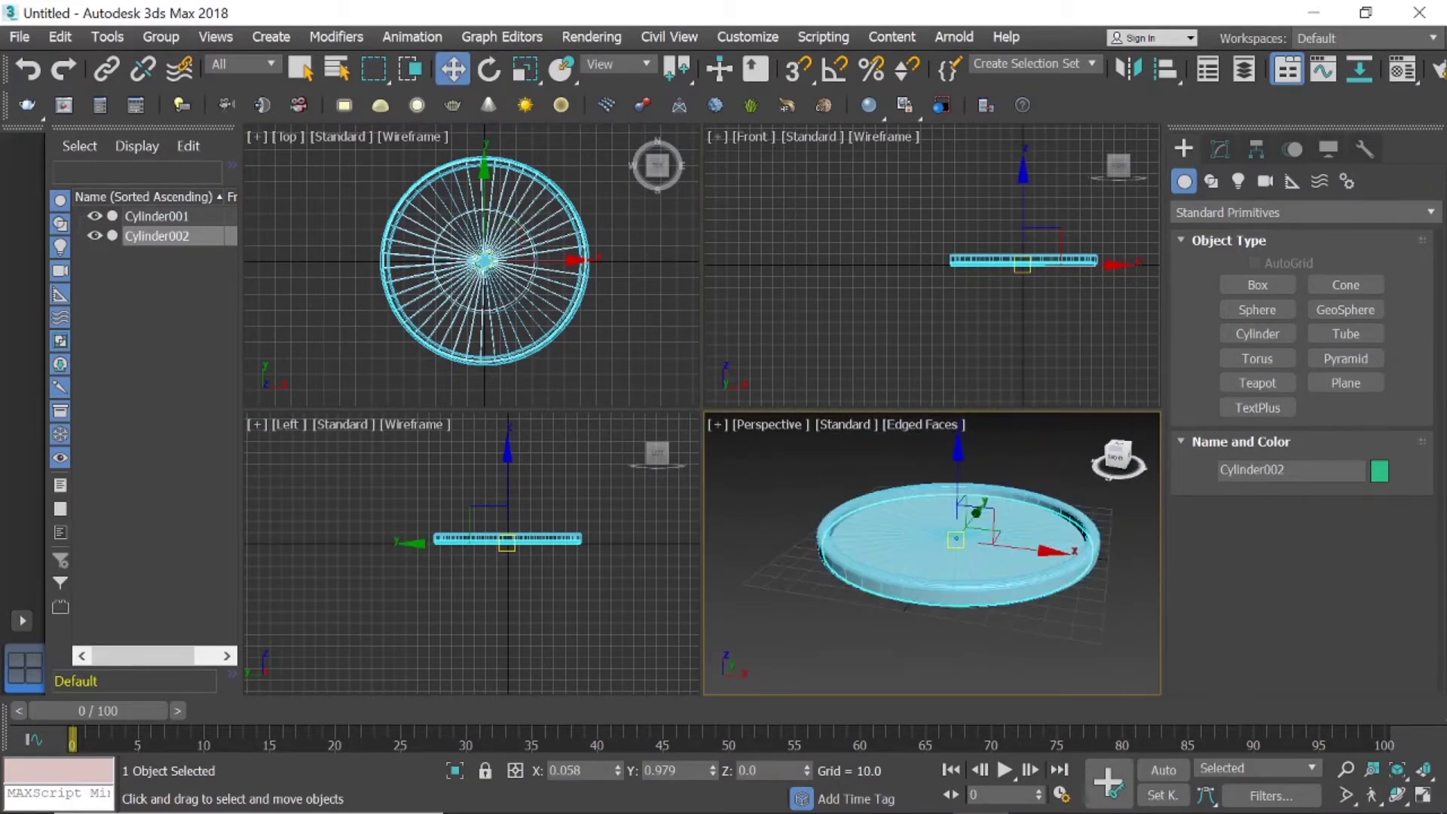
scroll(960, 490, "up", 3)
left_click_drag(964, 486, 976, 456)
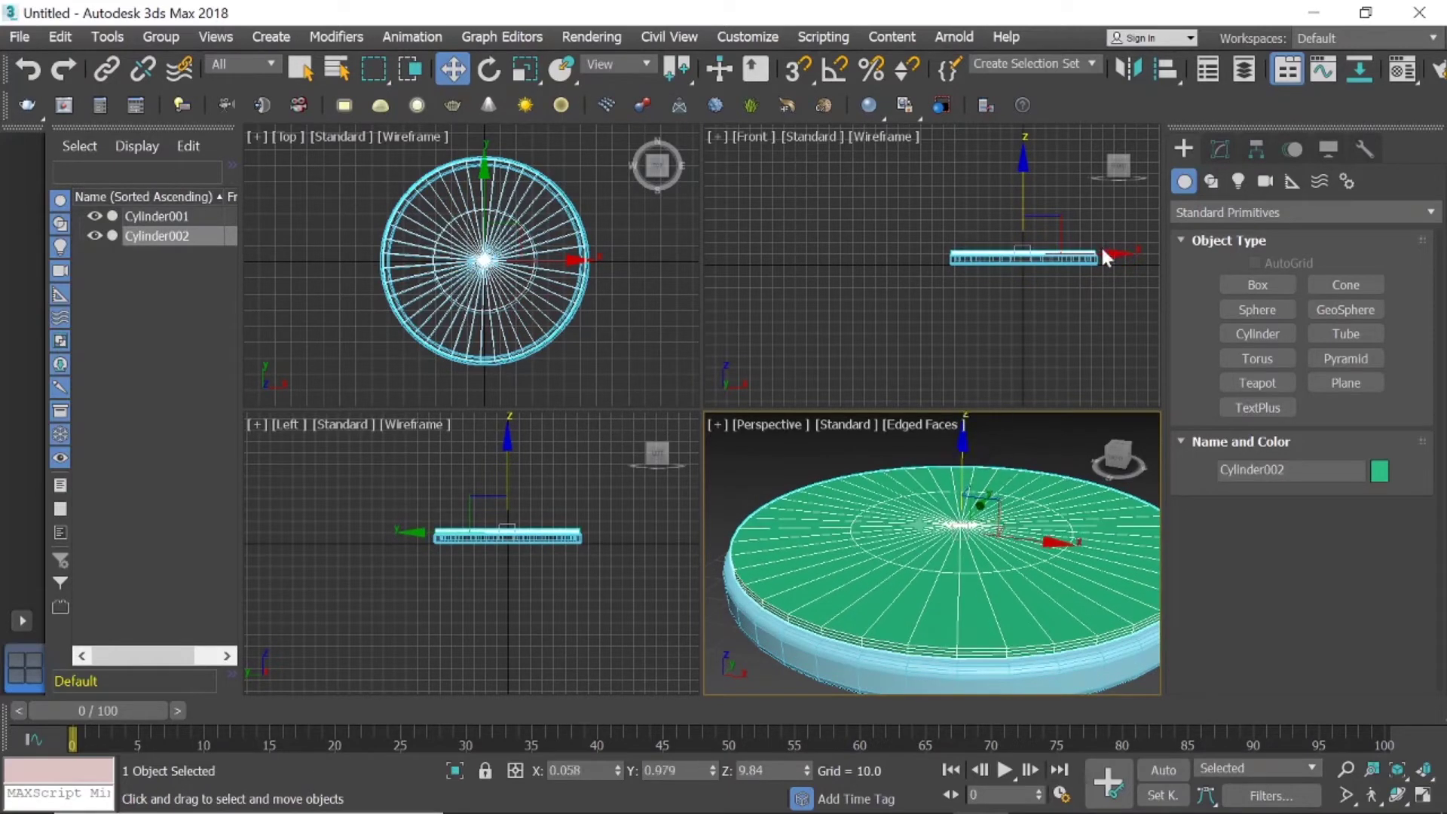
Set Cylinder002's Cap and Height Segments to 1 and its Height to 1.613.
left_click(1220, 149)
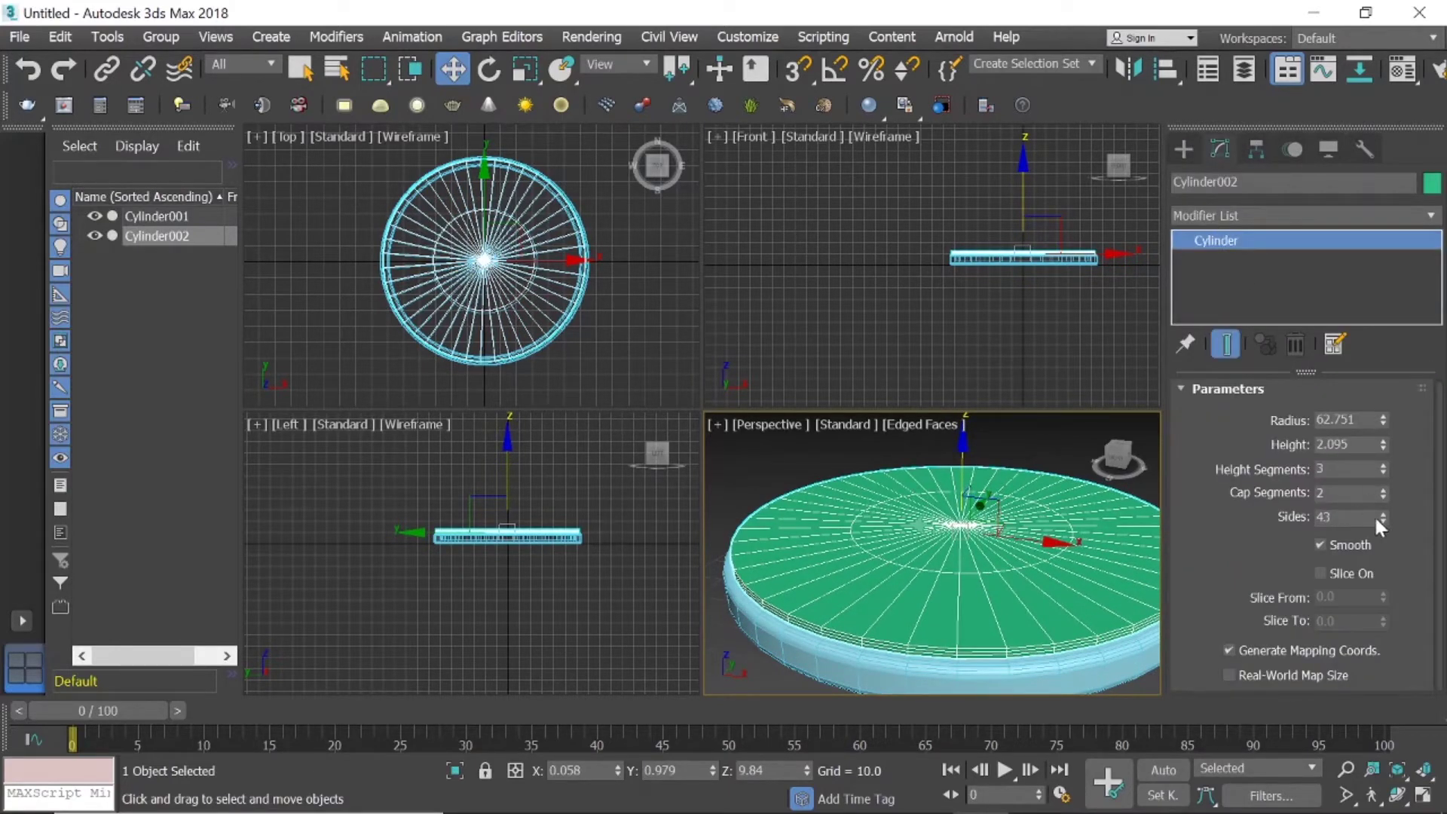
left_click(1382, 496)
left_click(1383, 472)
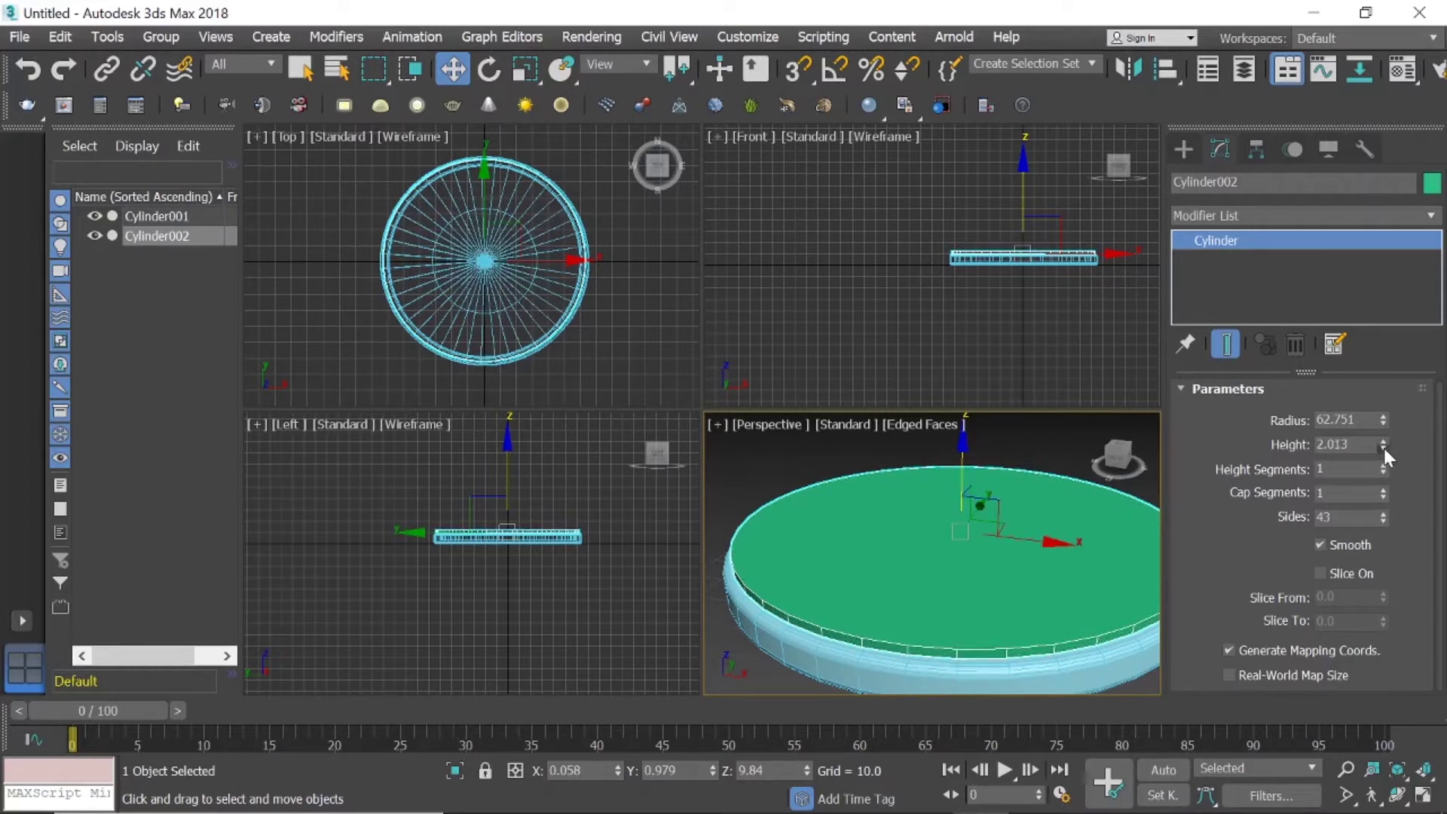
left_click(1384, 449)
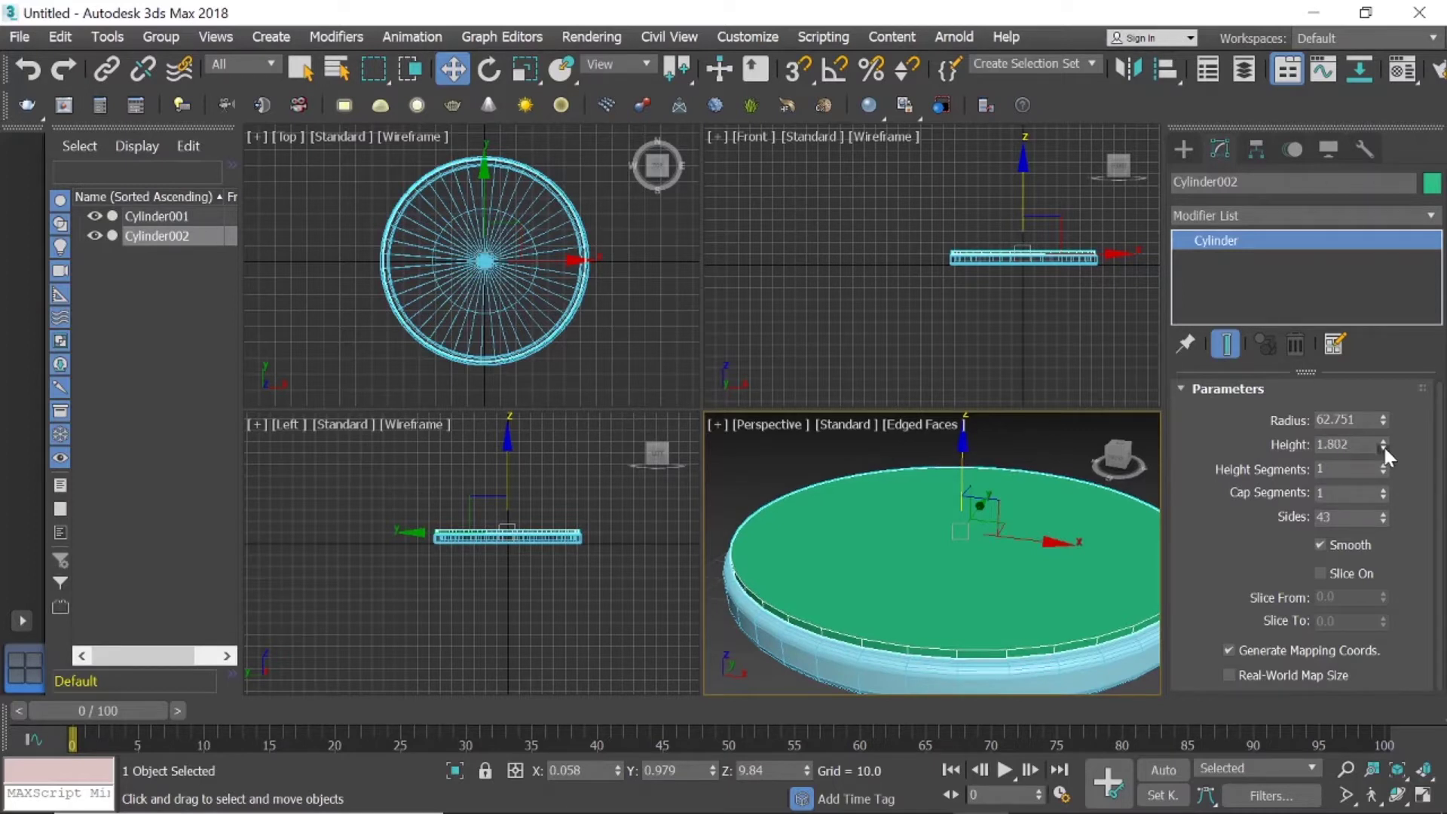
left_click(1383, 447)
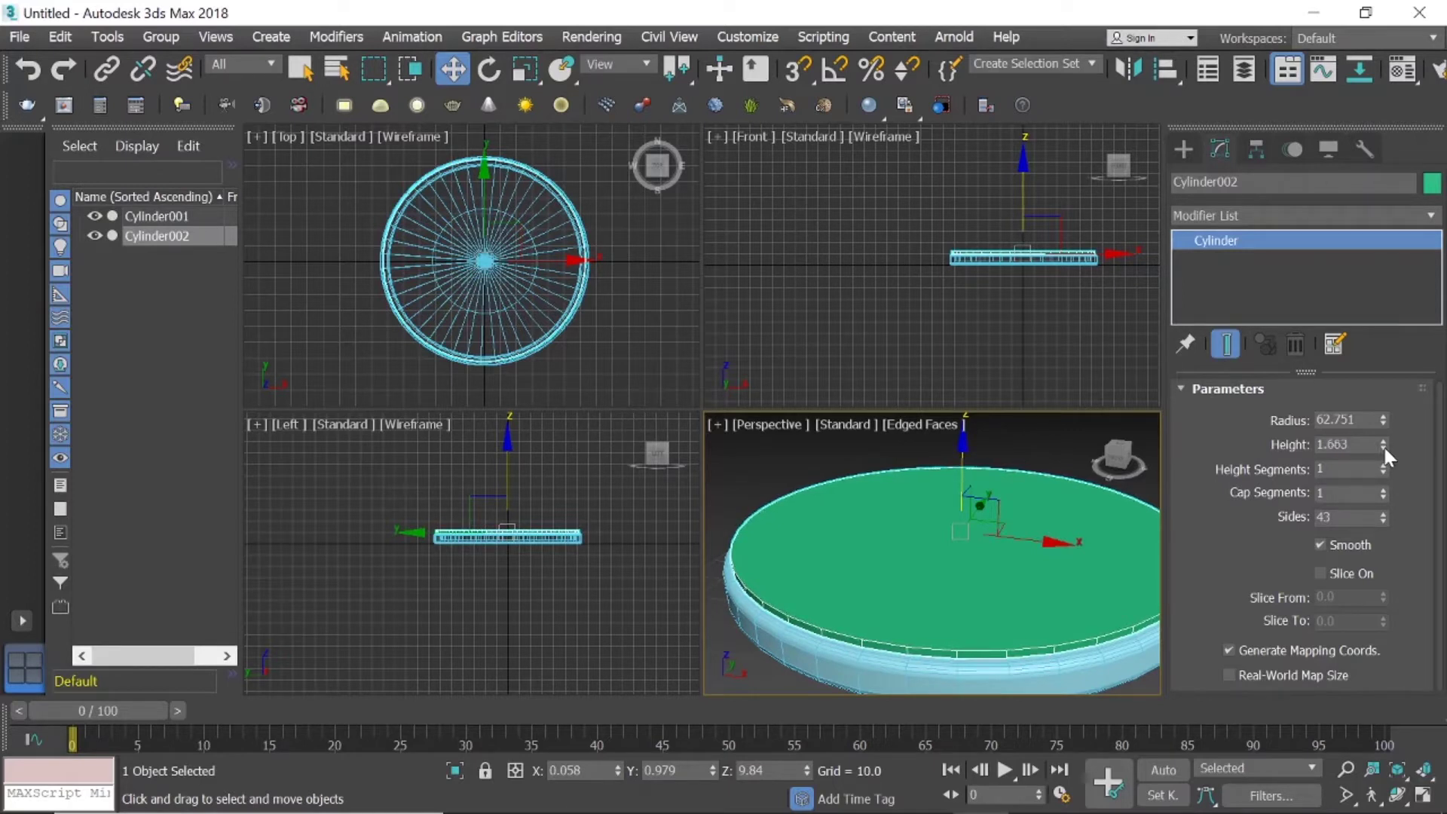
left_click(1384, 449)
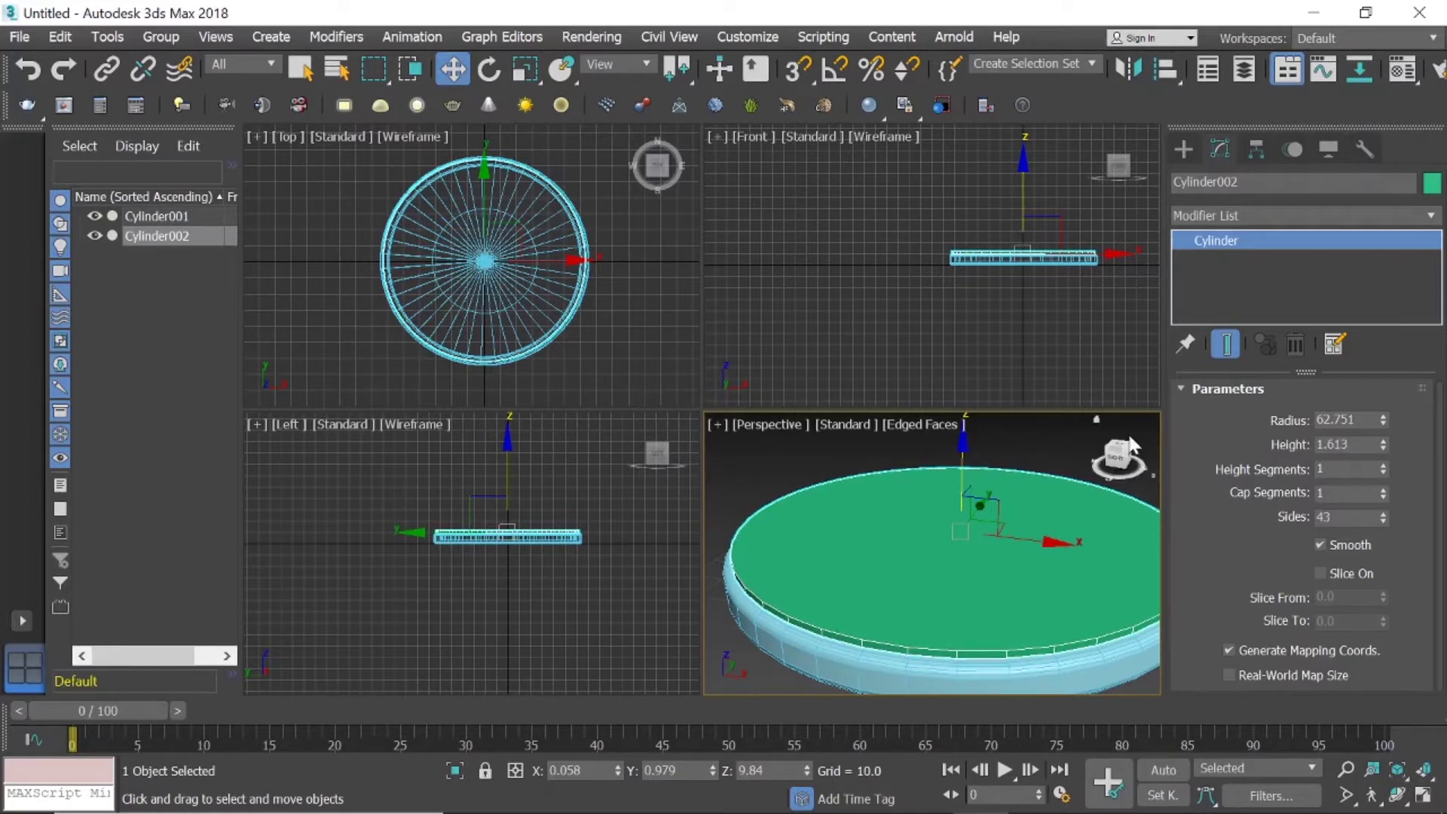
Lower Cylinder002 along Z so it sits inside the tray's raised rim.
left_click(1012, 446)
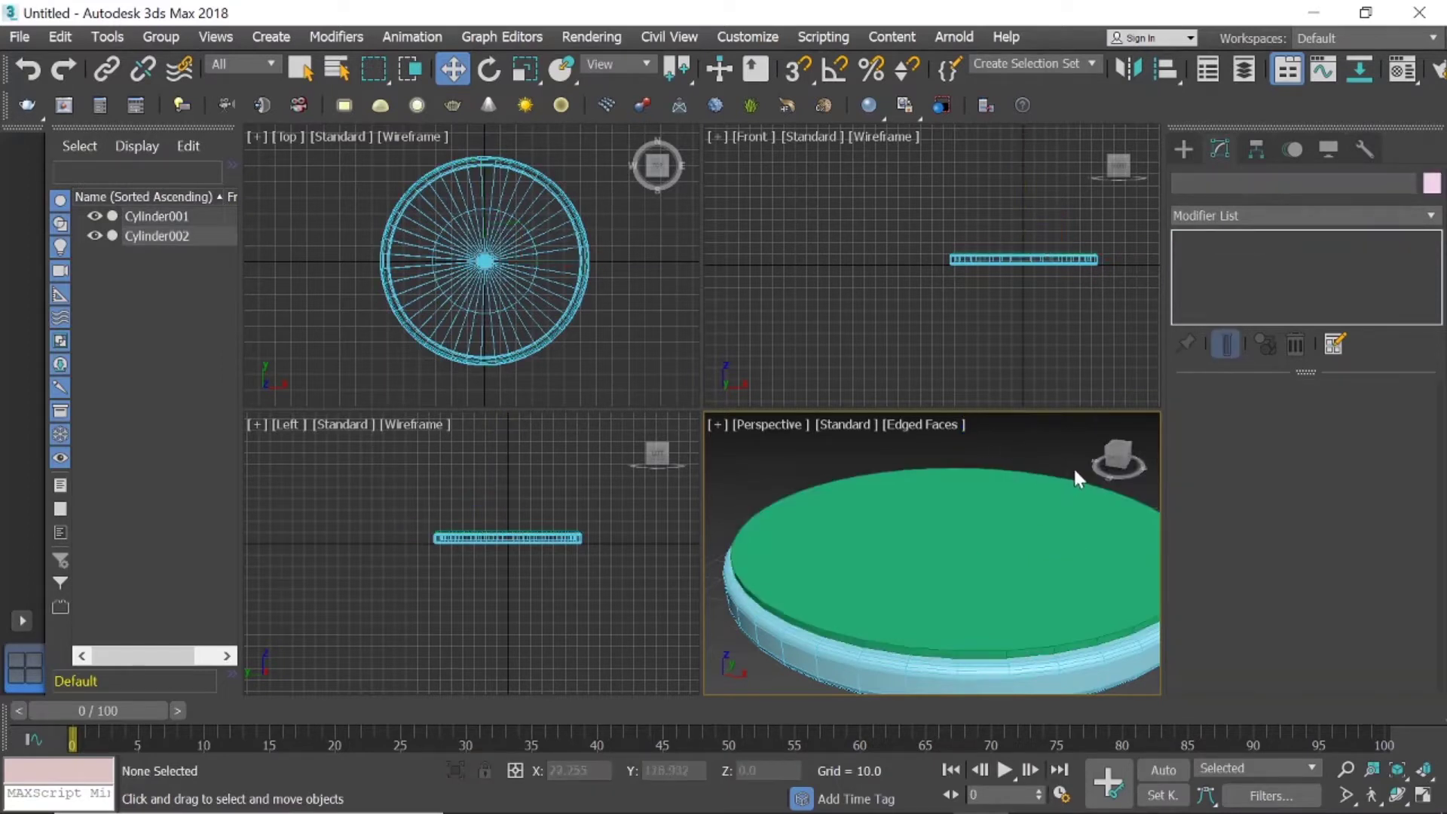
left_click(1117, 455)
scroll(959, 491, "down", 4)
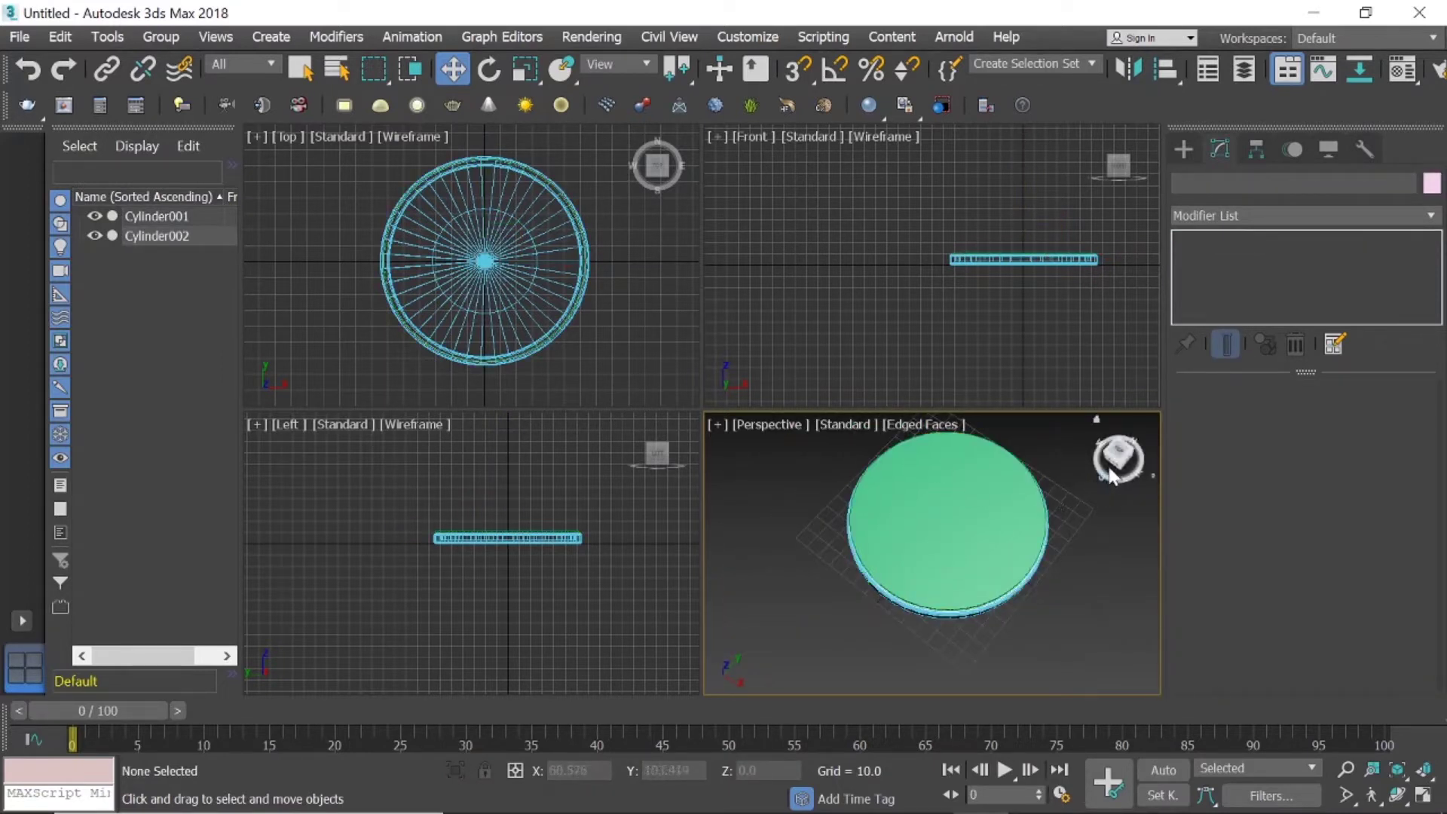
left_click(979, 499)
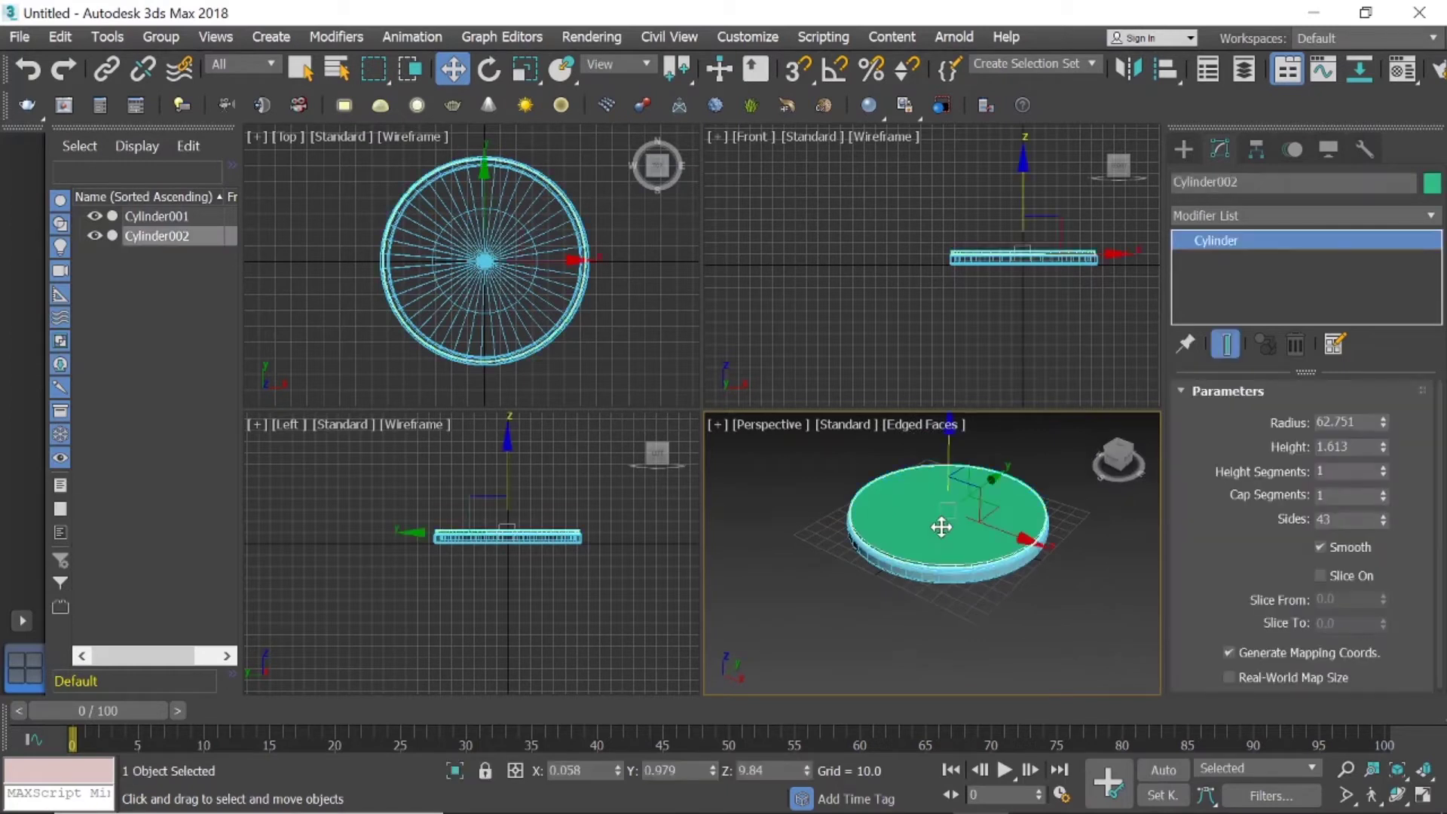
scroll(951, 461, "up", 2)
left_click_drag(953, 452, 958, 467)
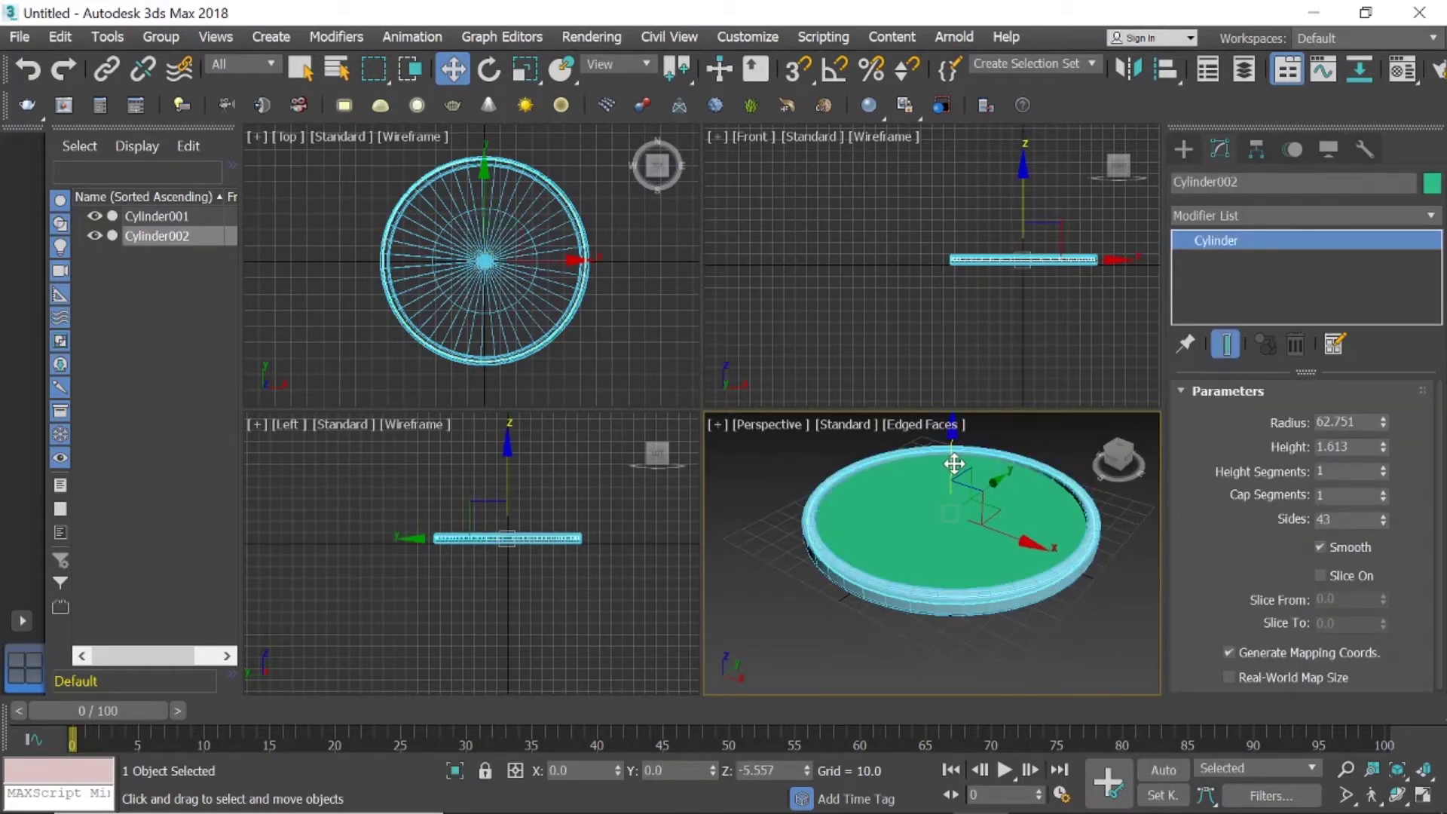
left_click(1050, 443)
left_click_drag(1118, 460, 1121, 463)
left_click(1017, 488)
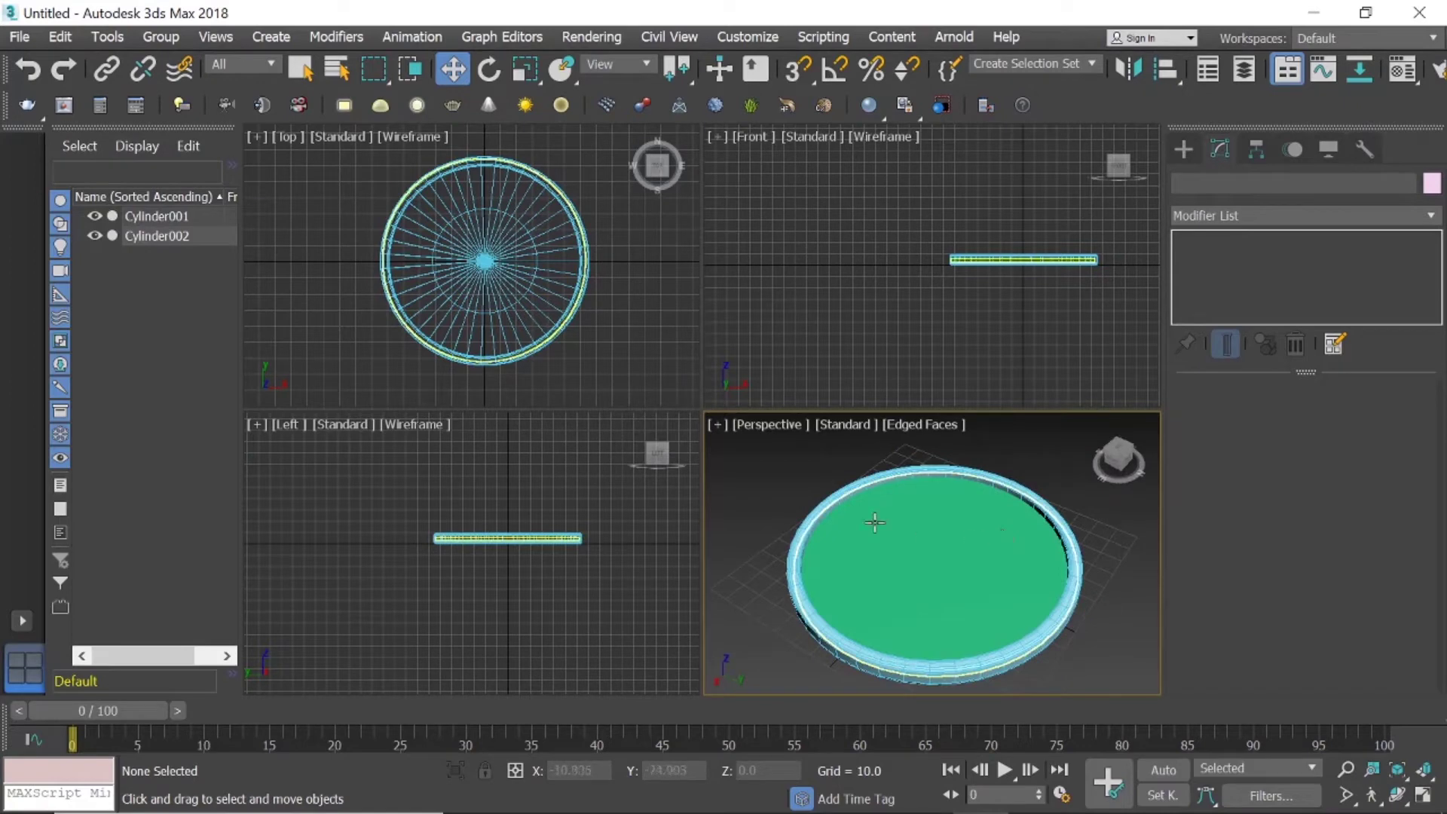
Create a VRayMtl, Material #28, in the second Material Editor sample slot.
key("m")
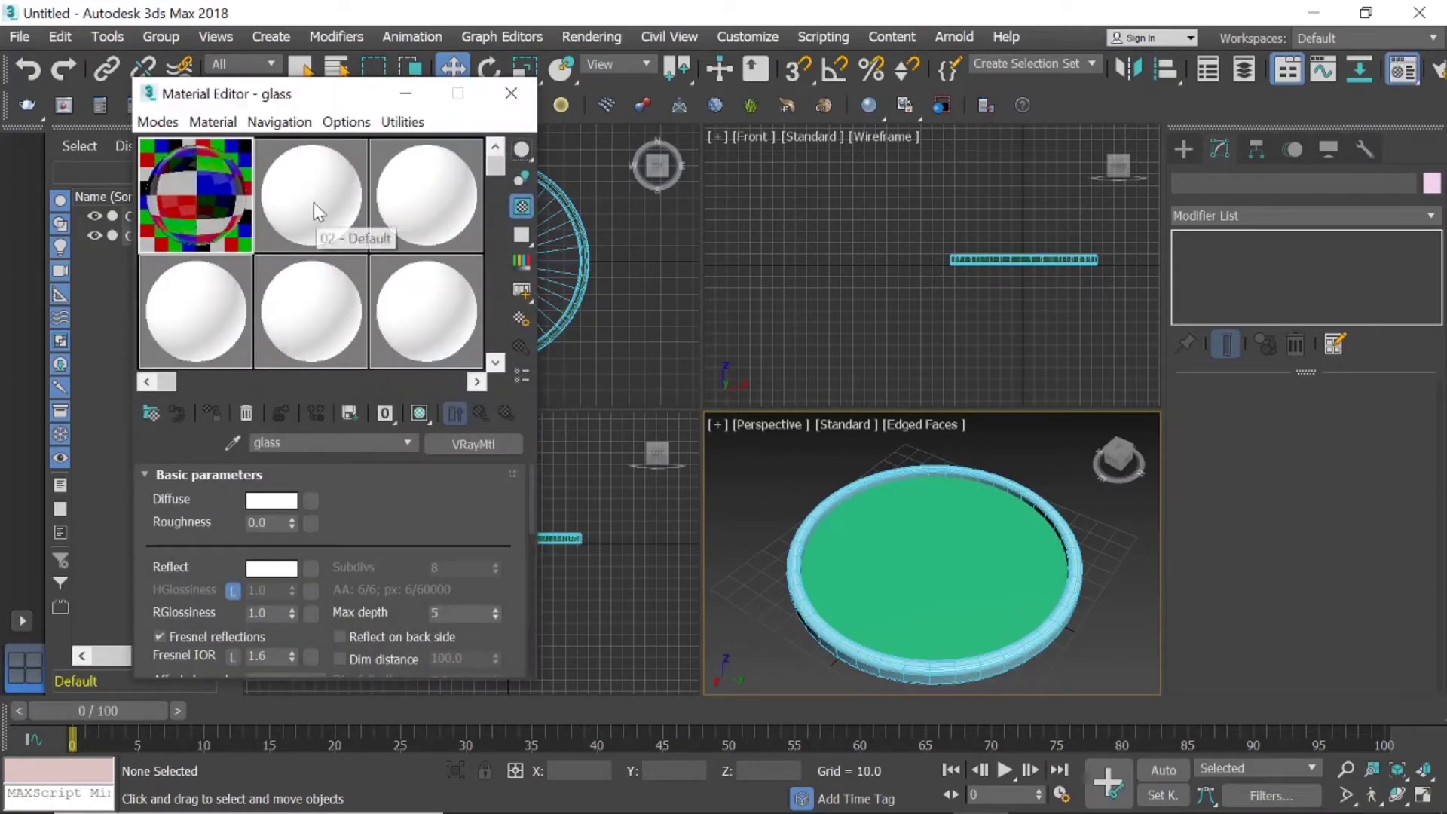
left_click(313, 202)
left_click(150, 416)
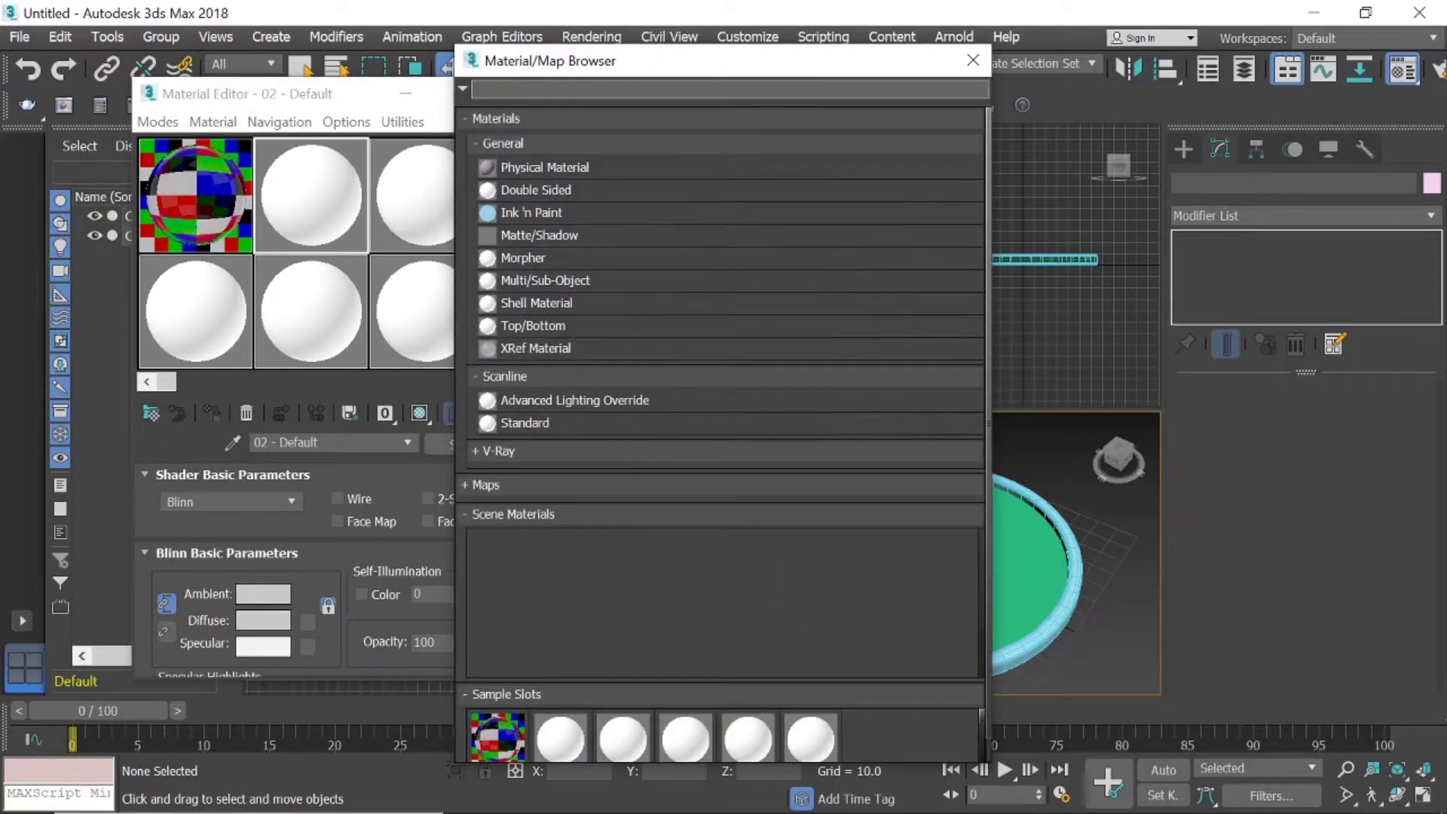
type("vraym")
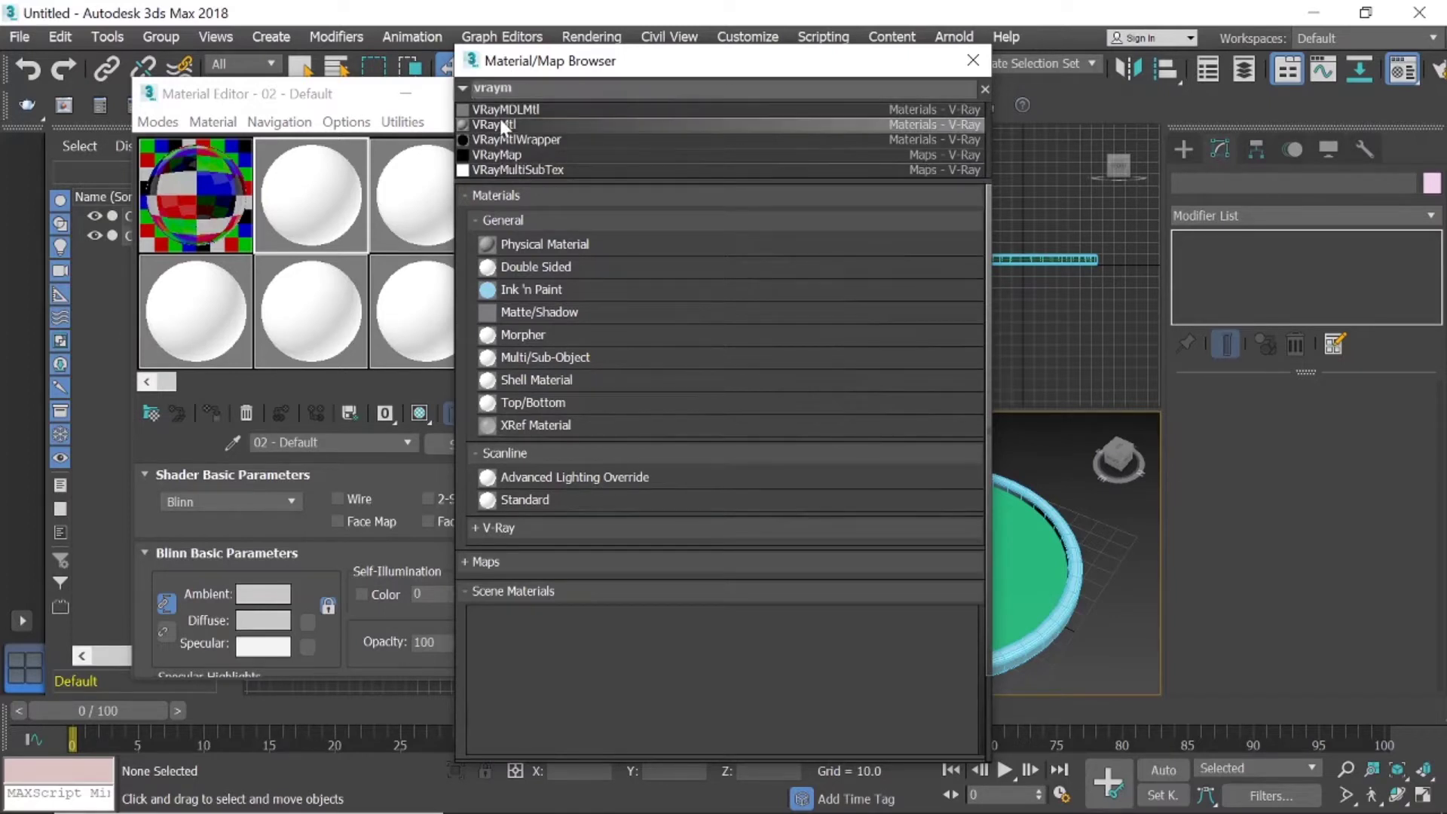
left_click(504, 124)
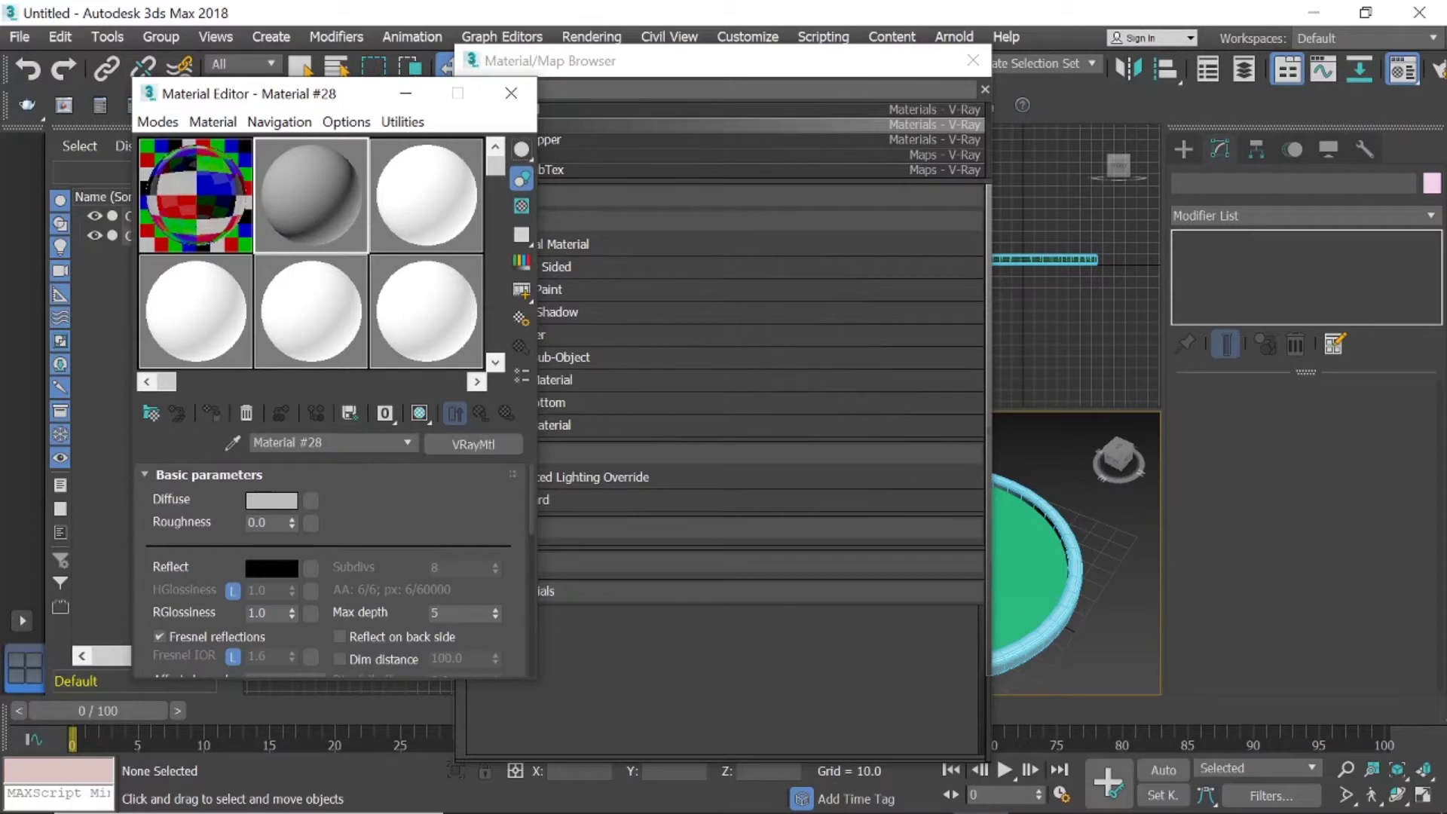
Assign a Bitmap map to the material's Diffuse slot.
left_click(305, 500)
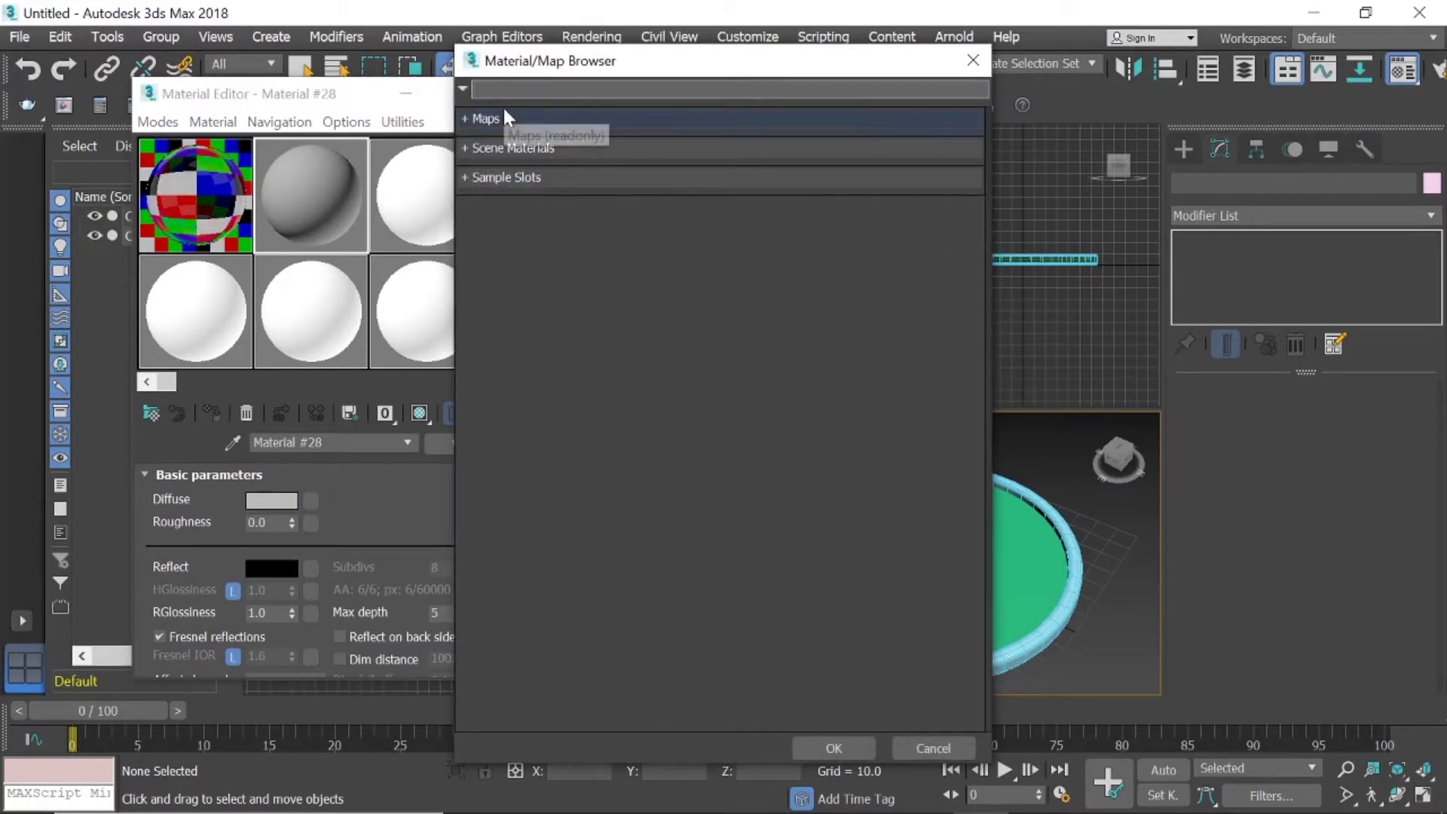
type("bitm")
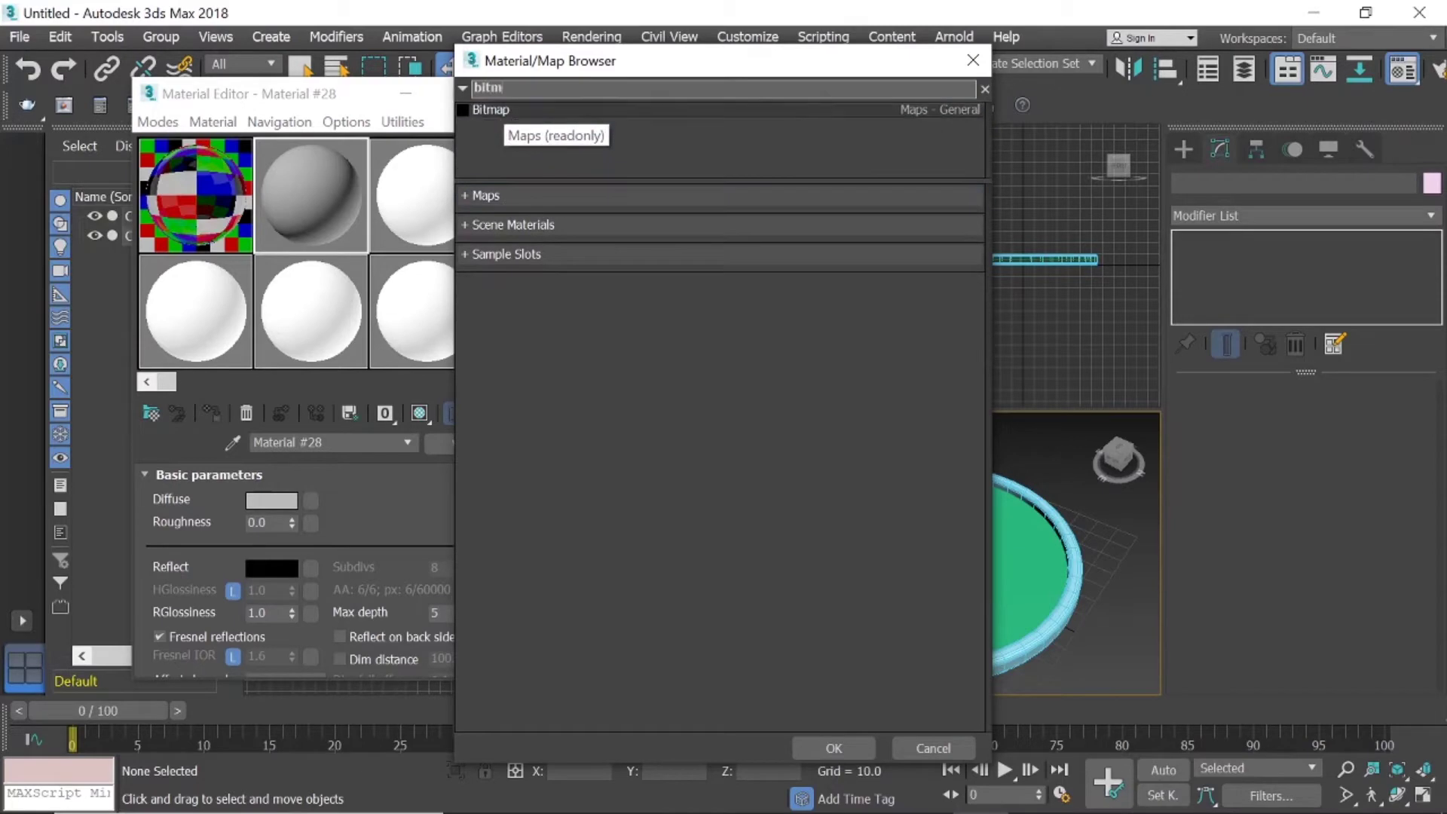
double_click(523, 111)
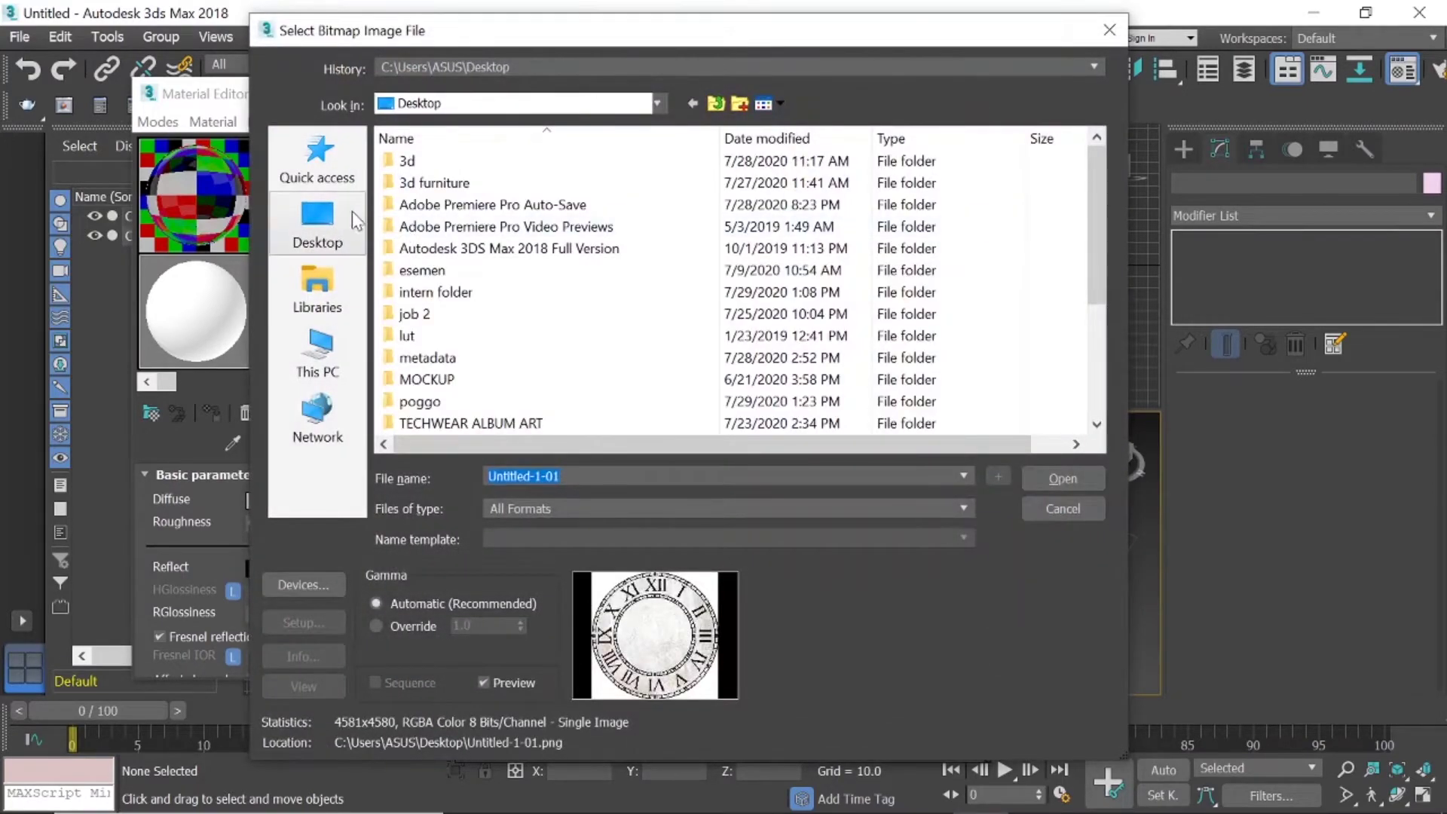
Load Untitled-1-01.jpg from the Desktop as the diffuse clock-face bitmap.
left_click(319, 221)
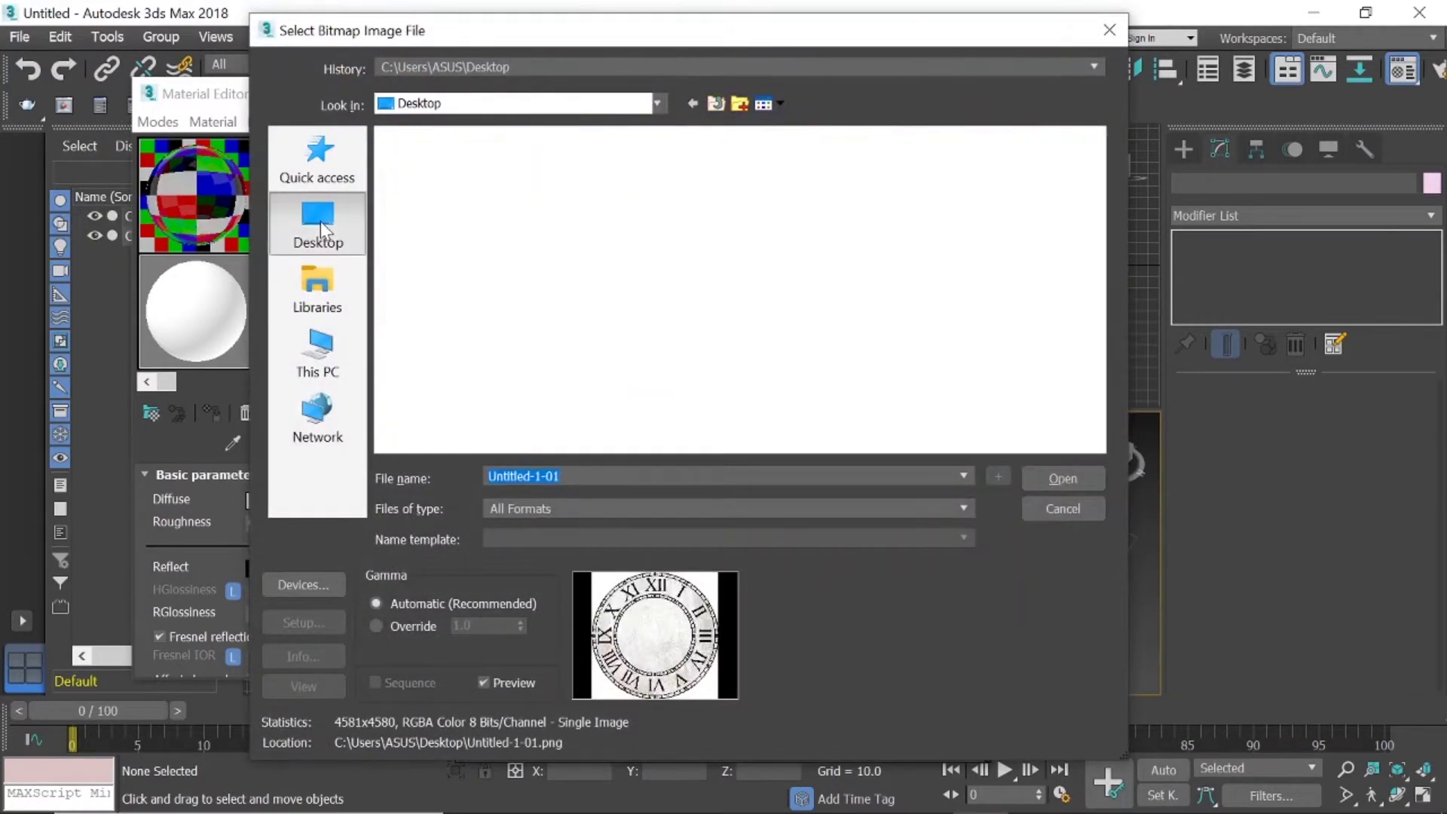
left_click_drag(1097, 174, 1119, 385)
left_click(438, 428)
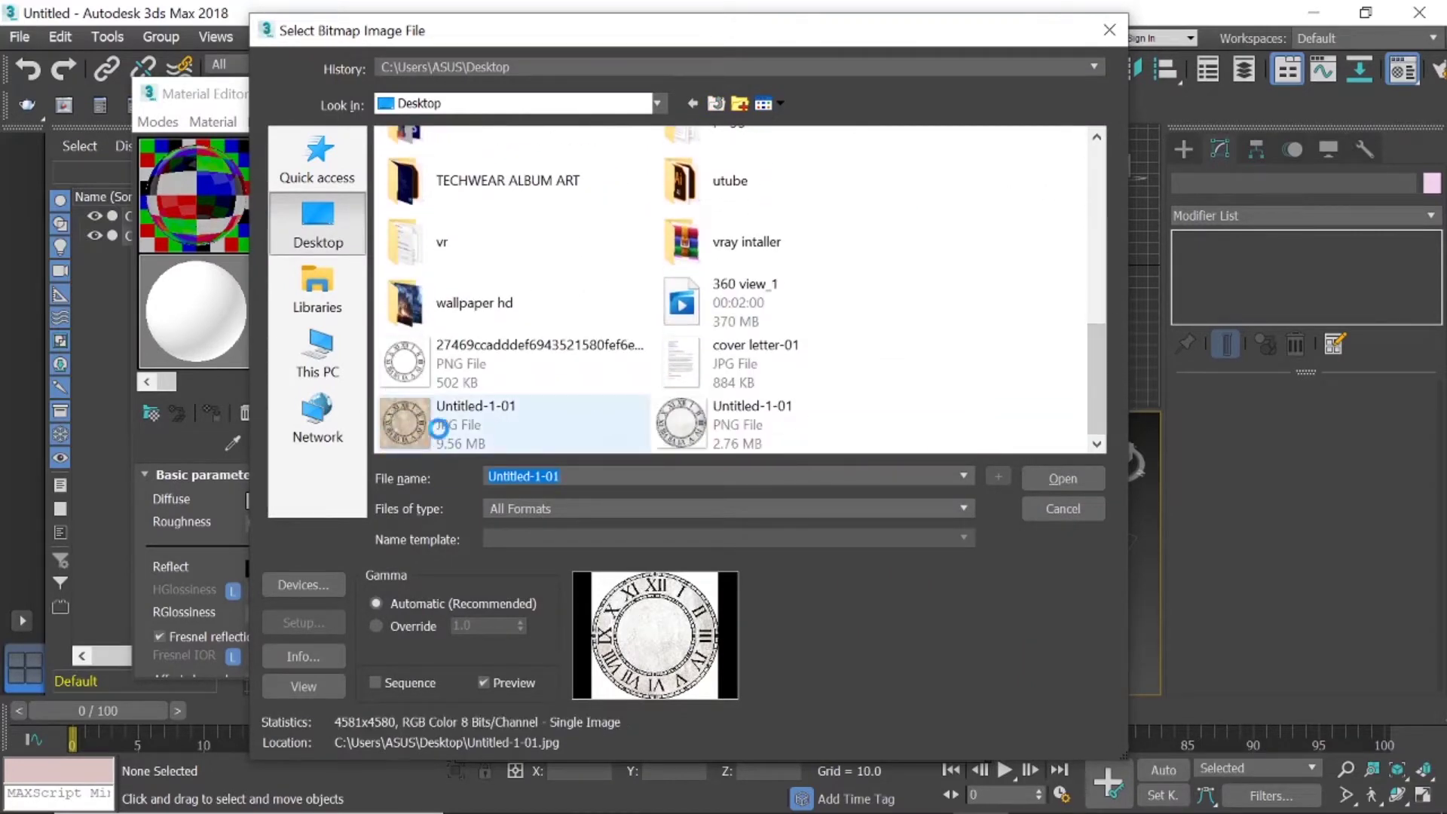
left_click(1062, 478)
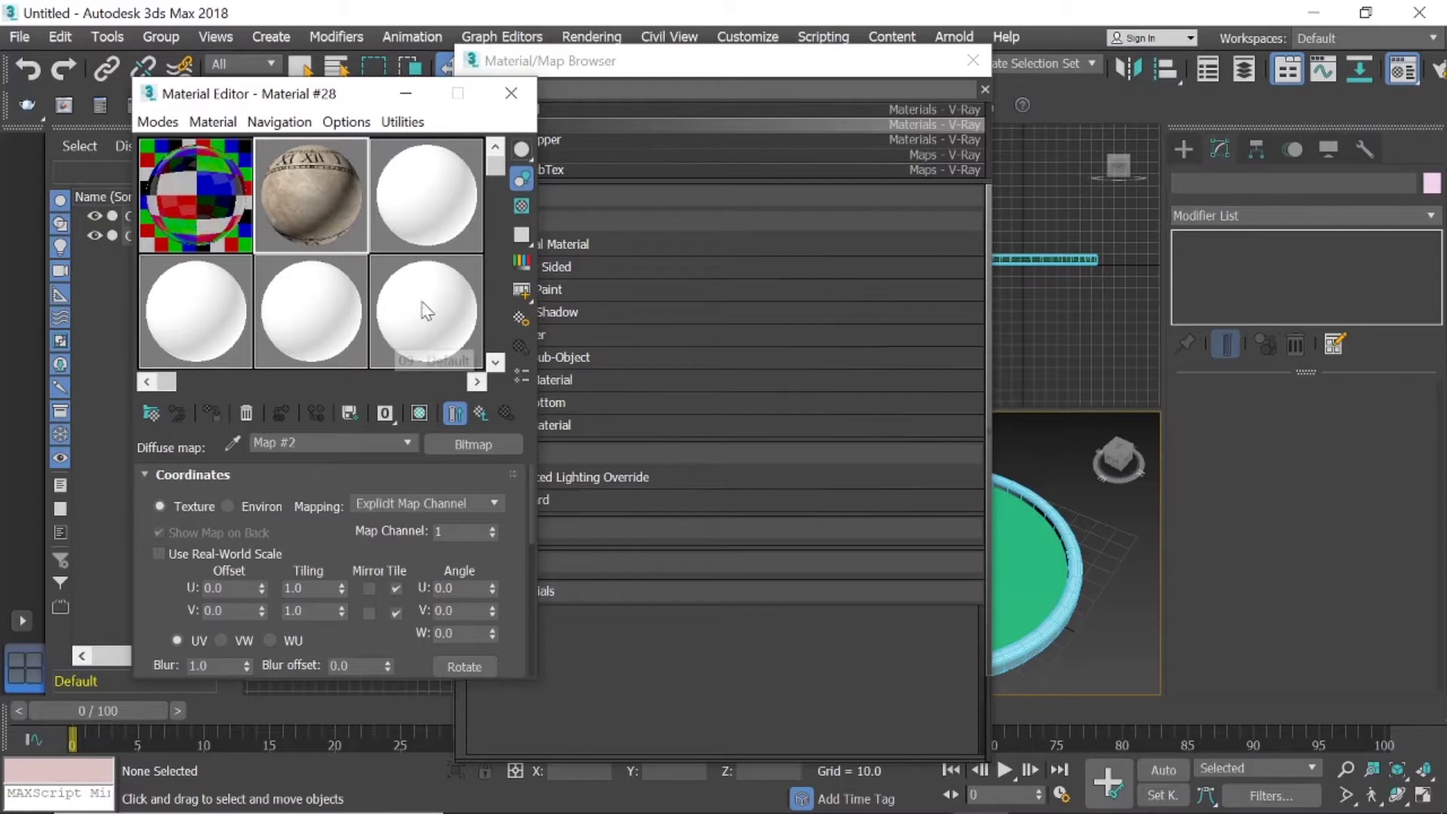
Assign the clock-face material to the disc and show its texture in the viewport.
left_click(972, 60)
left_click(934, 566)
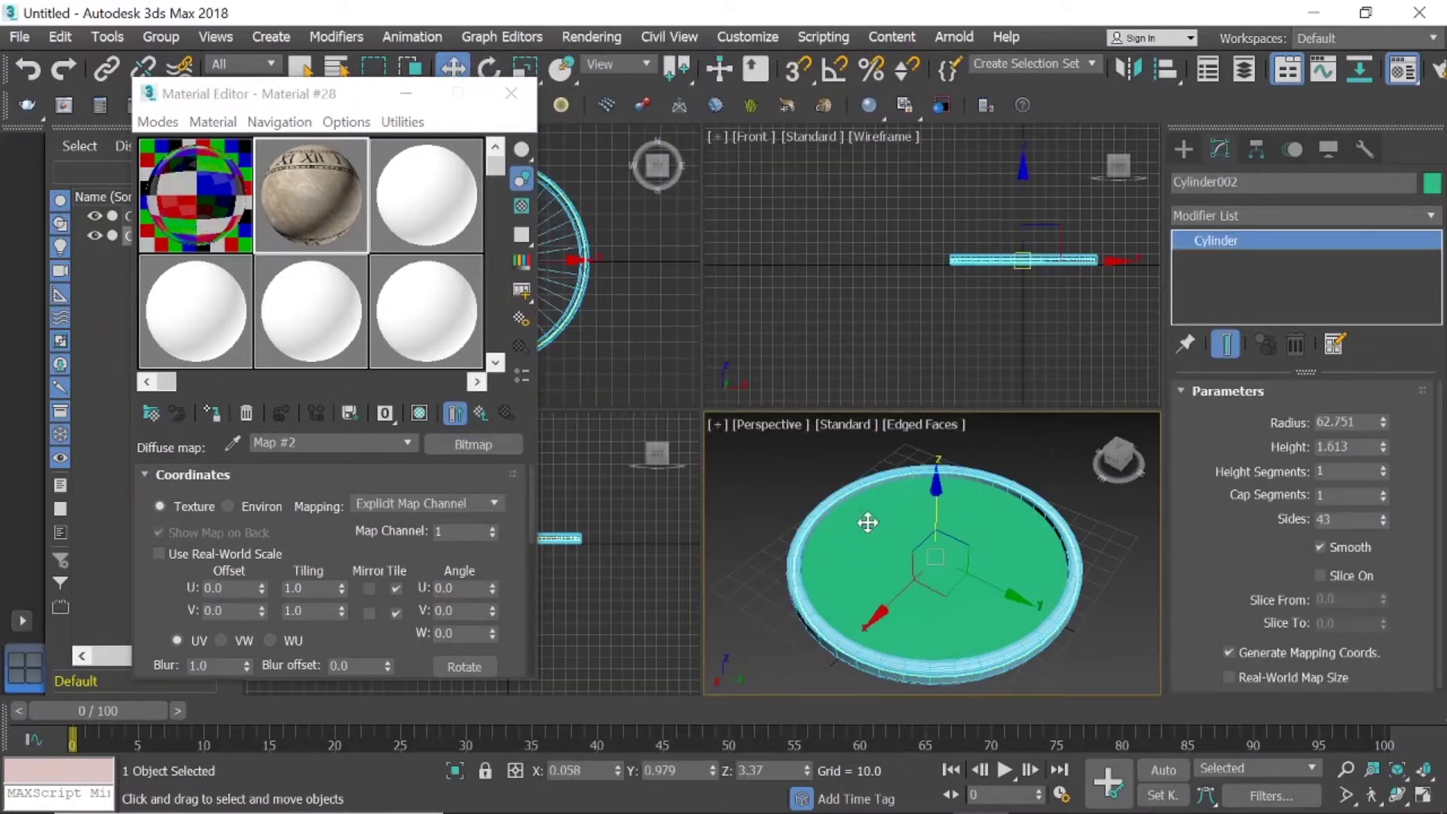
left_click(211, 414)
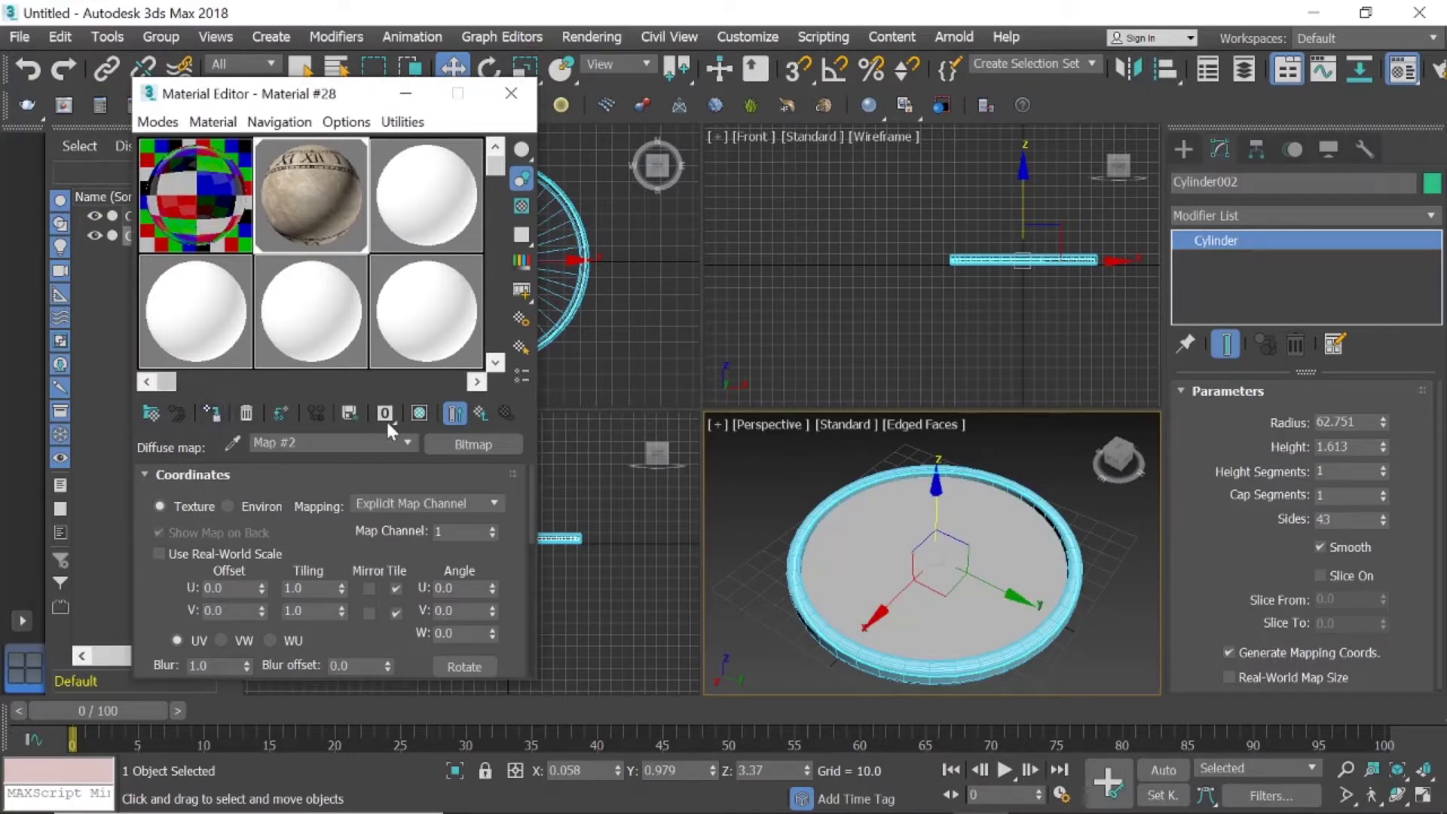
left_click(421, 413)
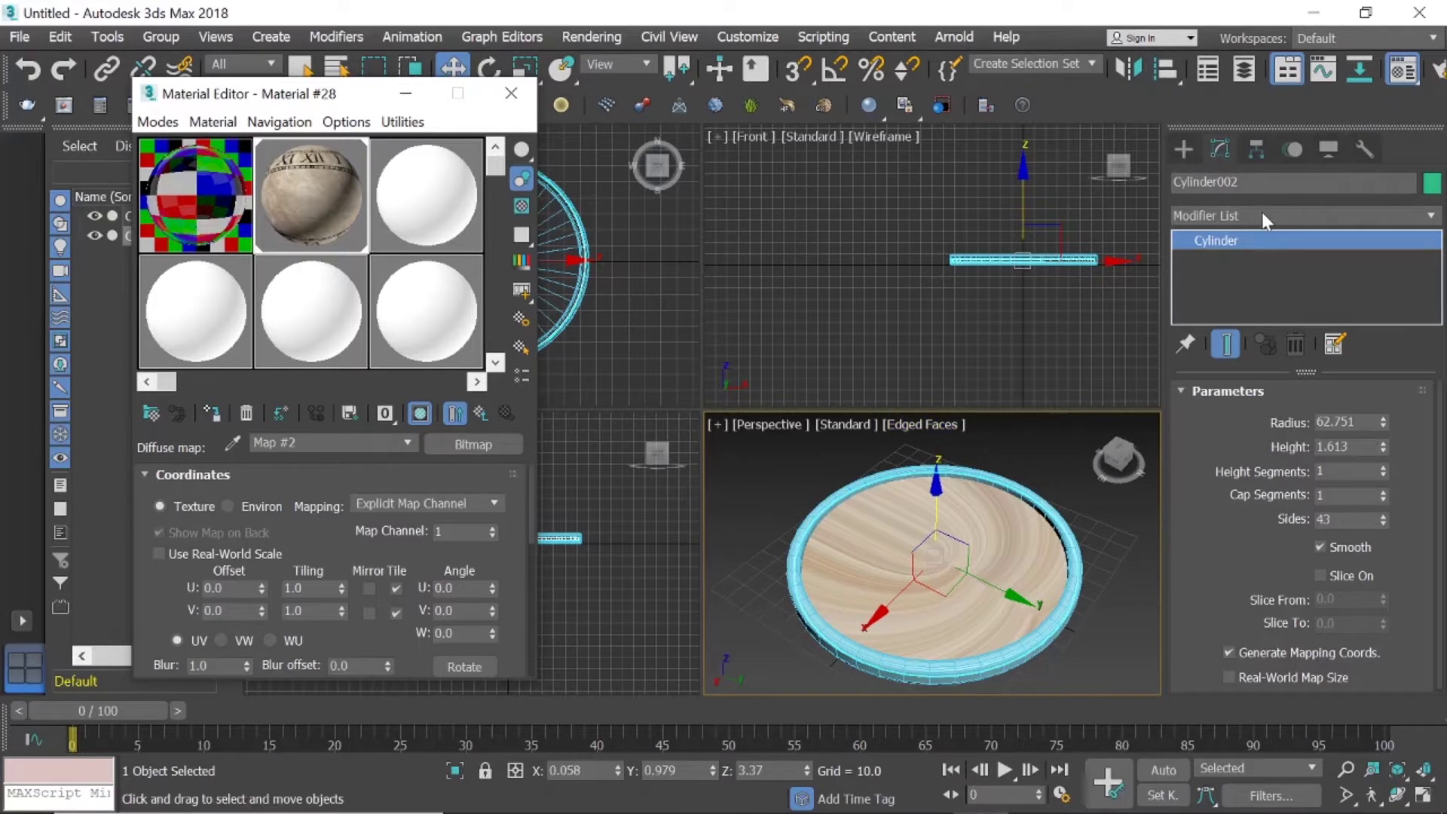
Add a UVW Map modifier to the clock disc and look down on the face.
left_click(1385, 223)
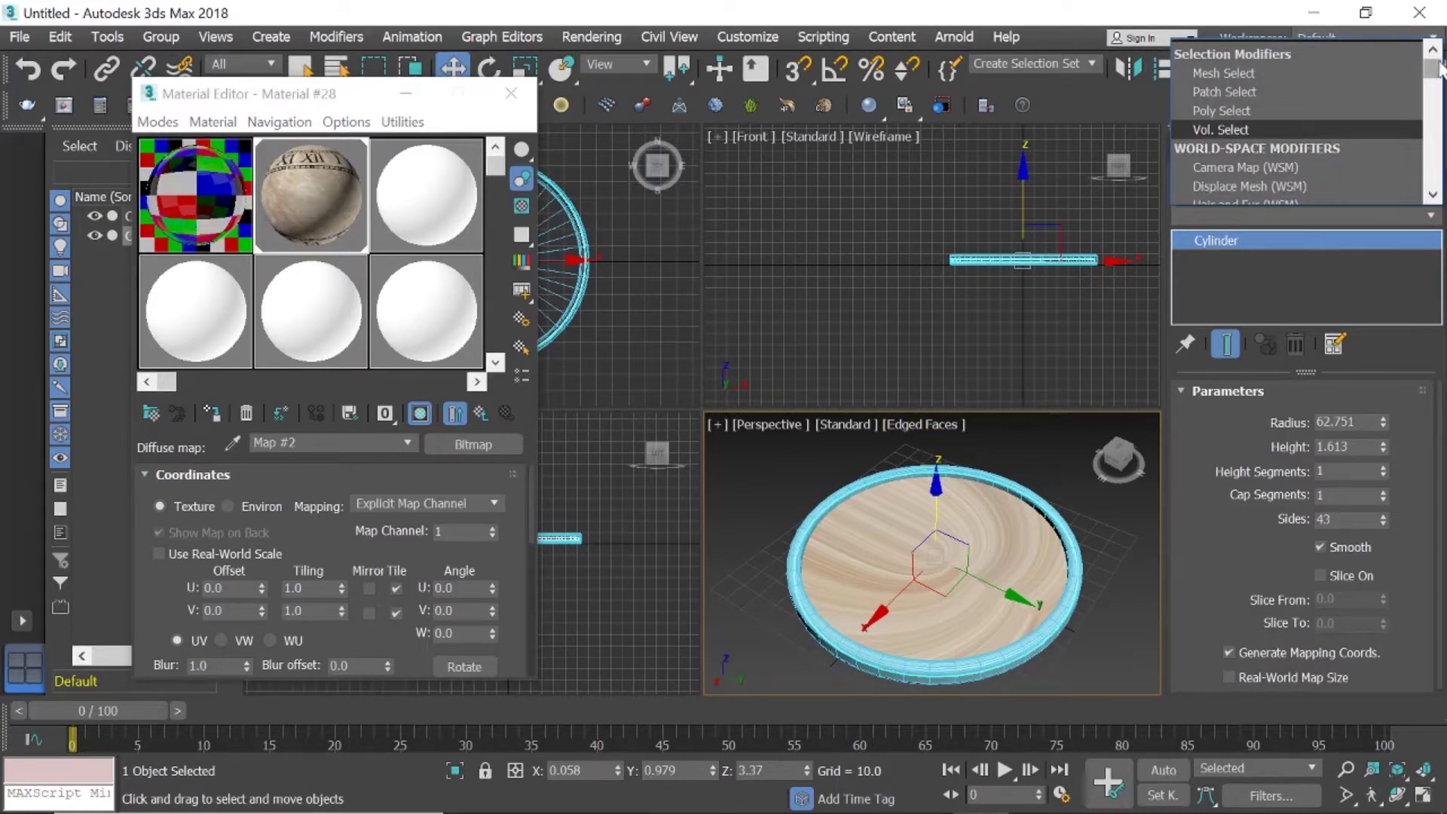
mouse_move(1432, 70)
left_mouse_down()
mouse_move(1433, 140)
mouse_move(1358, 170)
left_mouse_up()
scroll(1299, 134, "up", 3)
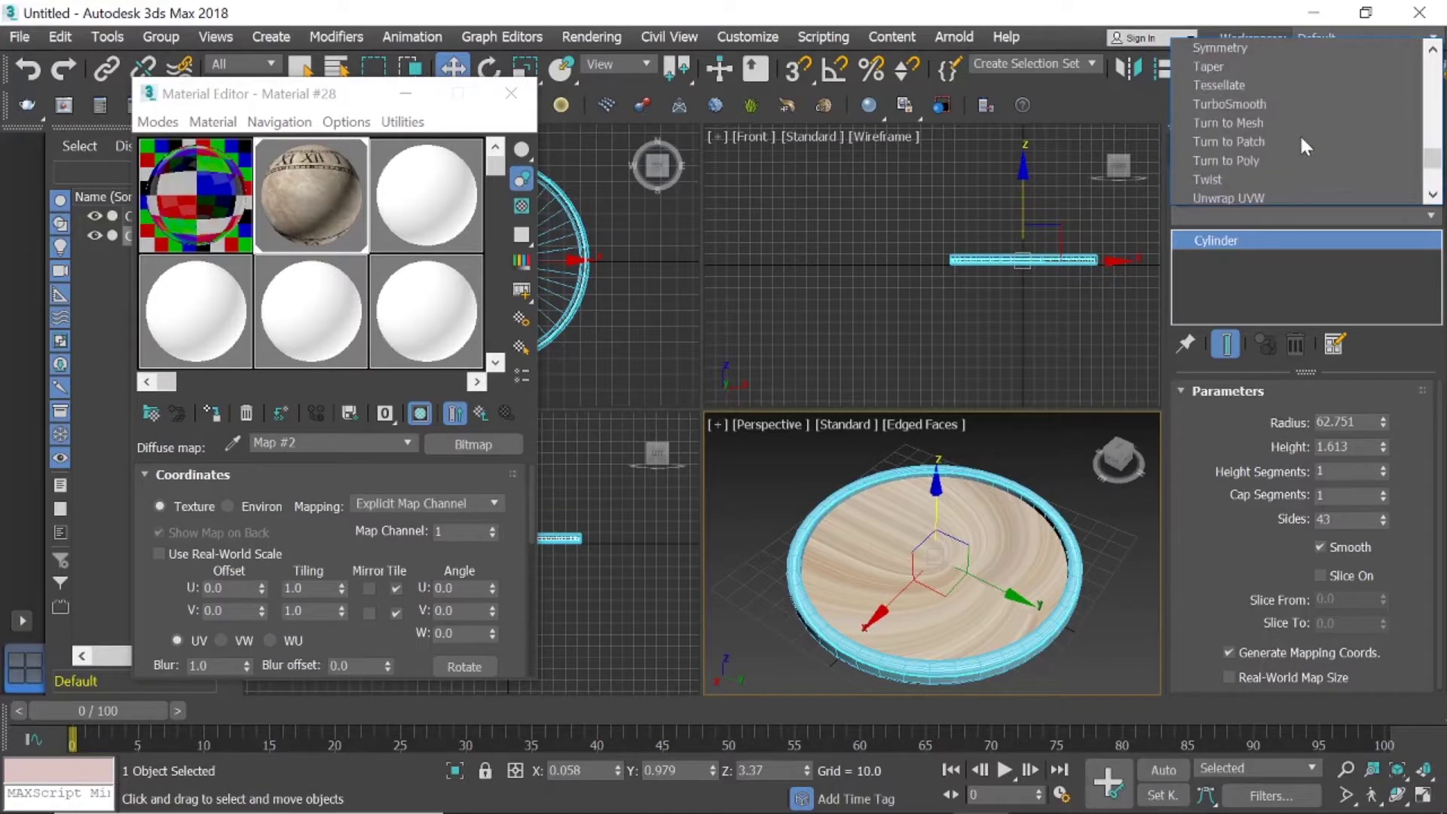
scroll(1285, 130, "up", 2)
scroll(1286, 130, "up", 3)
scroll(1286, 130, "down", 6)
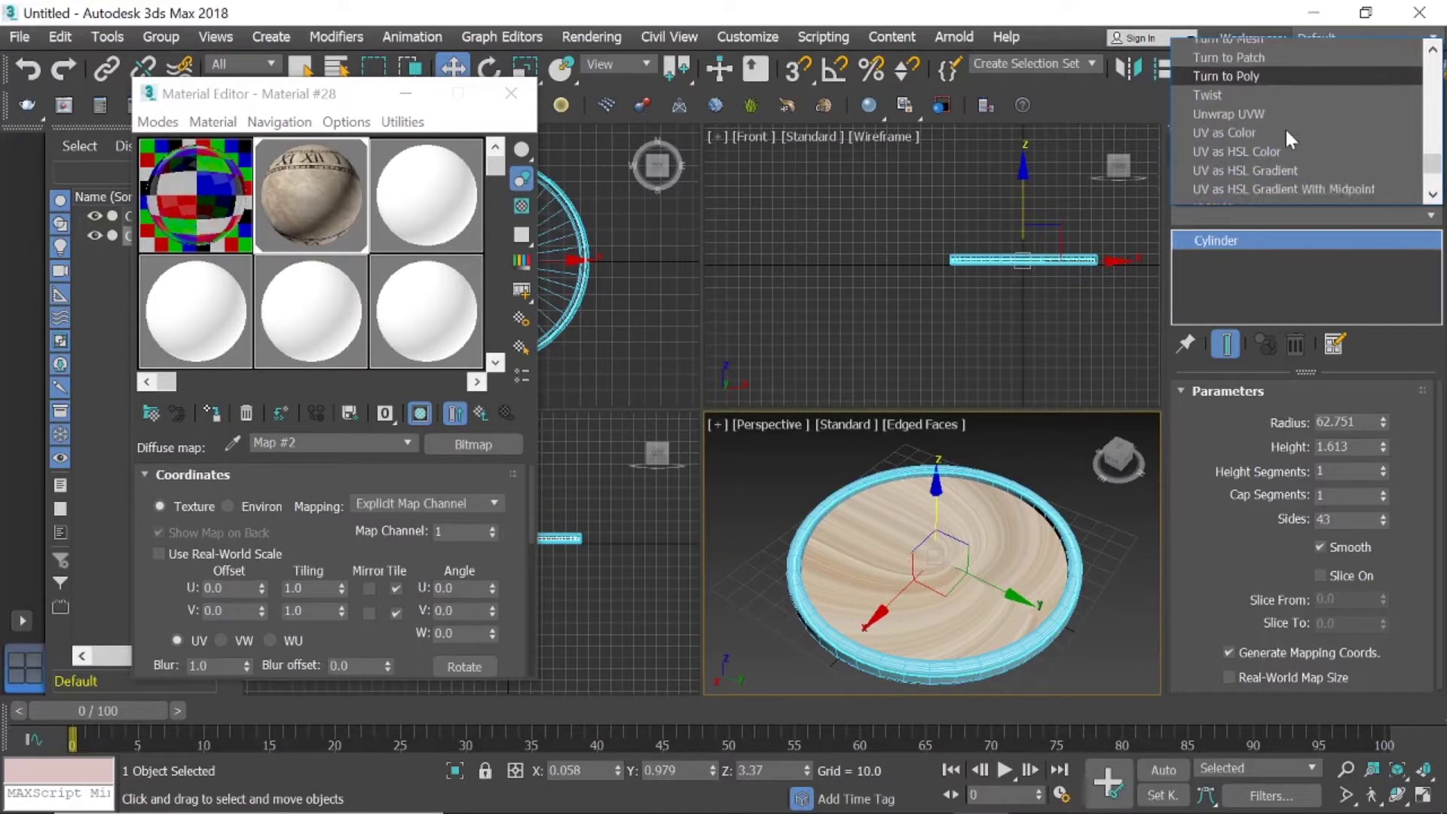
scroll(1285, 129, "down", 3)
scroll(1235, 138, "up", 1)
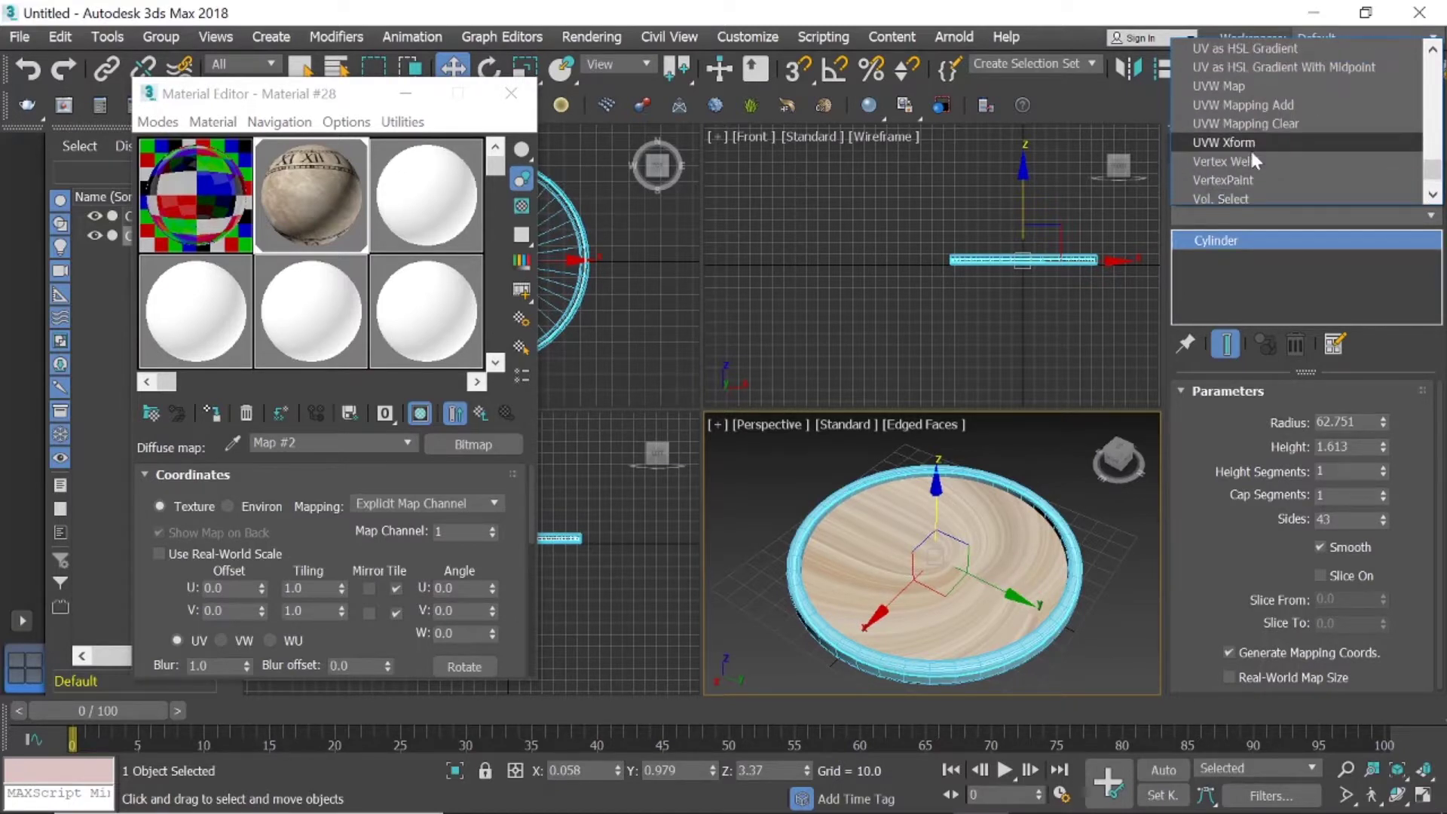
left_click(1243, 84)
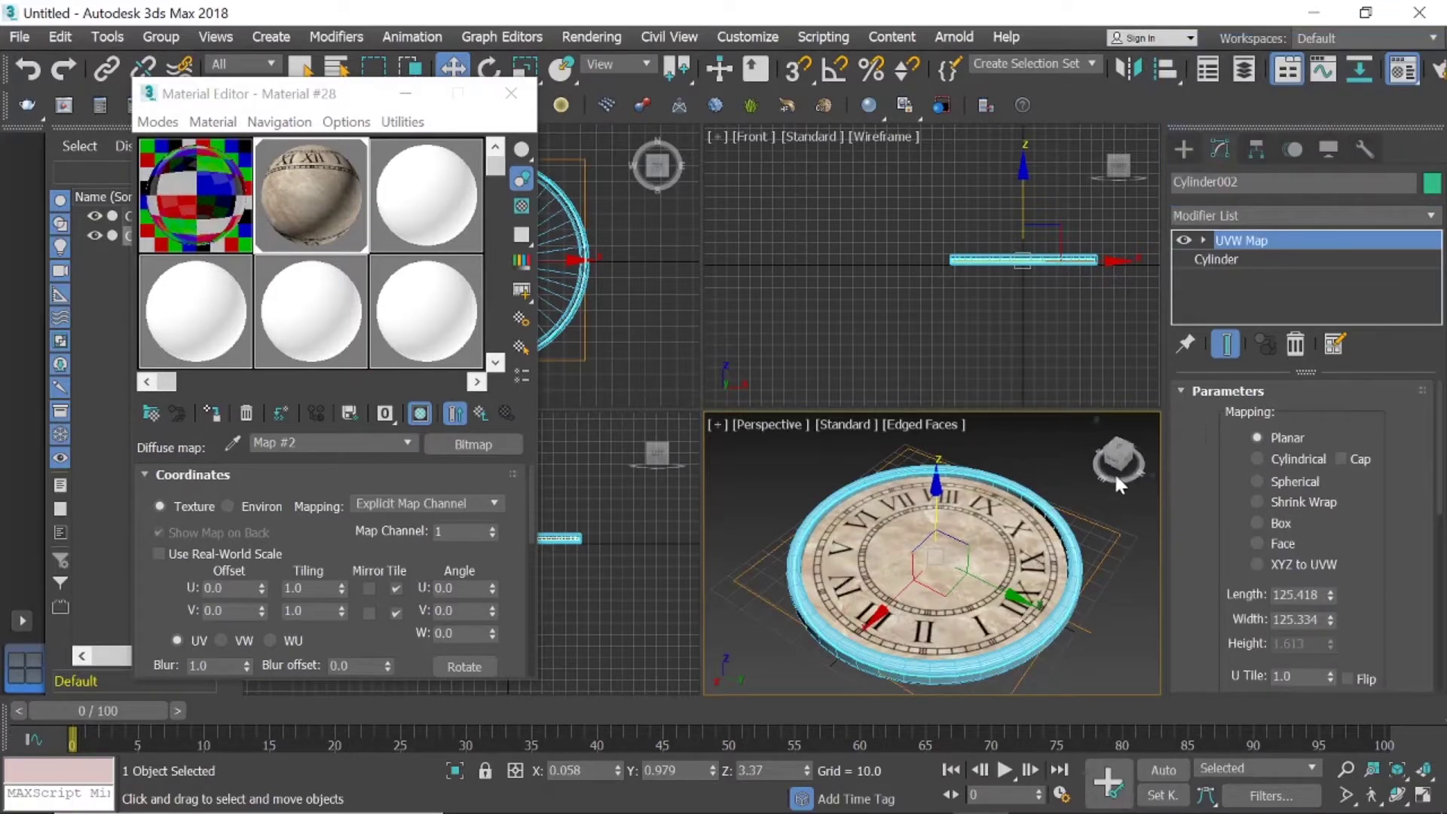
mouse_move(1116, 482)
left_mouse_down()
mouse_move(1118, 497)
mouse_move(1118, 461)
left_mouse_up()
Deselect the disc, close the Material Editor and view the clock obliquely.
left_click(1062, 490)
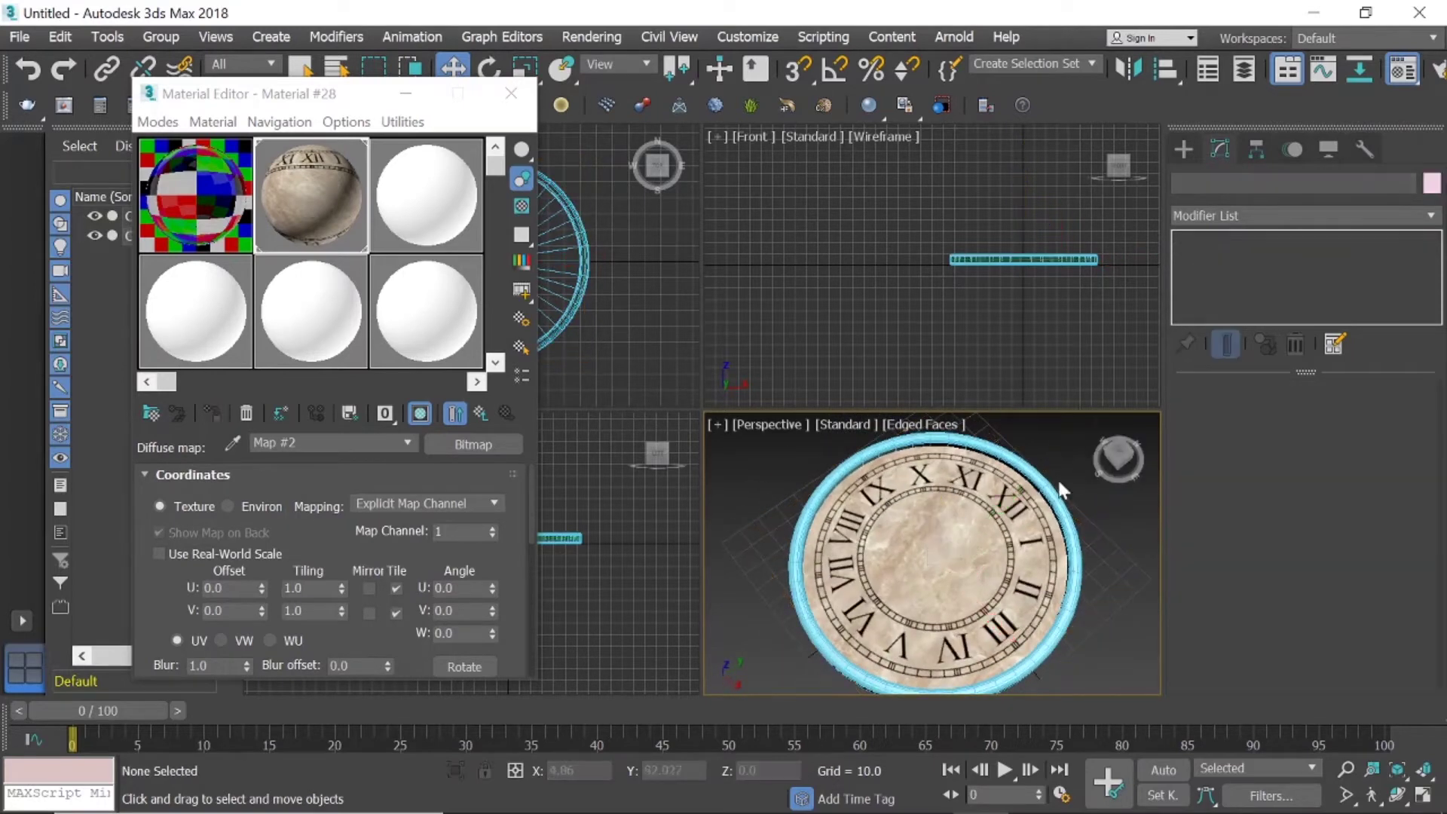
left_click(510, 93)
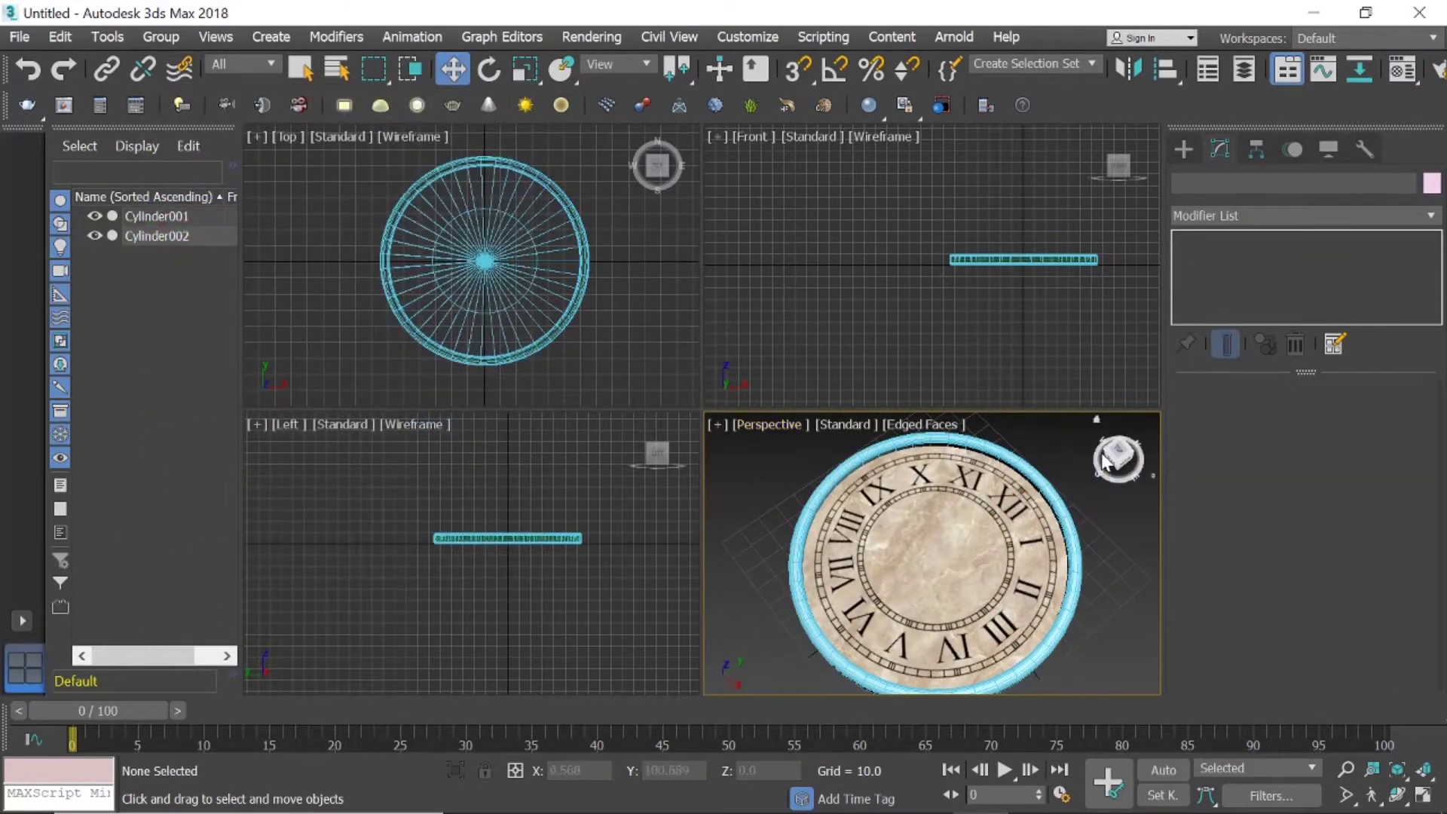
left_click_drag(1103, 460, 1118, 461)
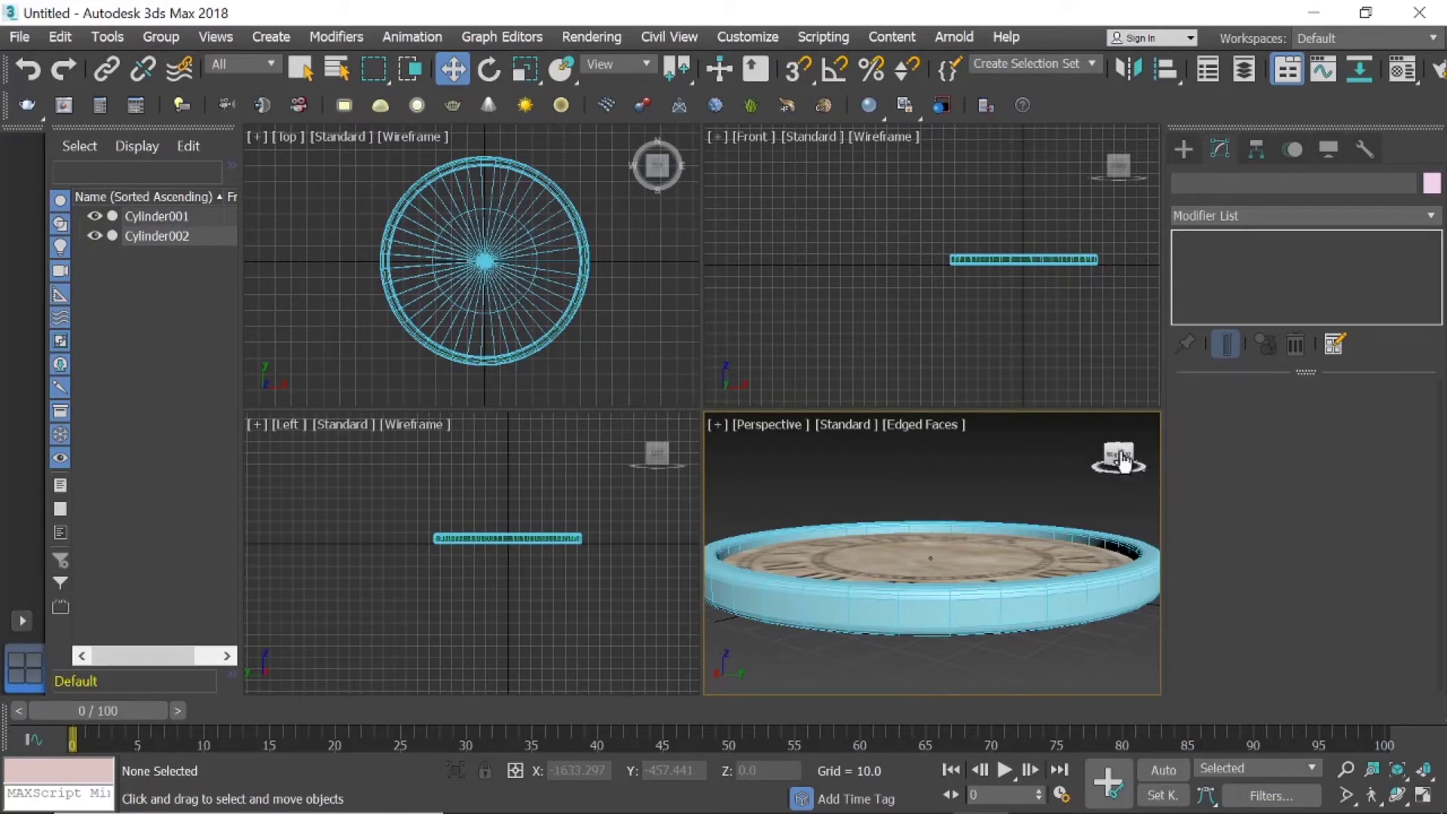
scroll(1024, 250, "up", 2)
scroll(1026, 252, "up", 2)
scroll(1022, 279, "up", 3)
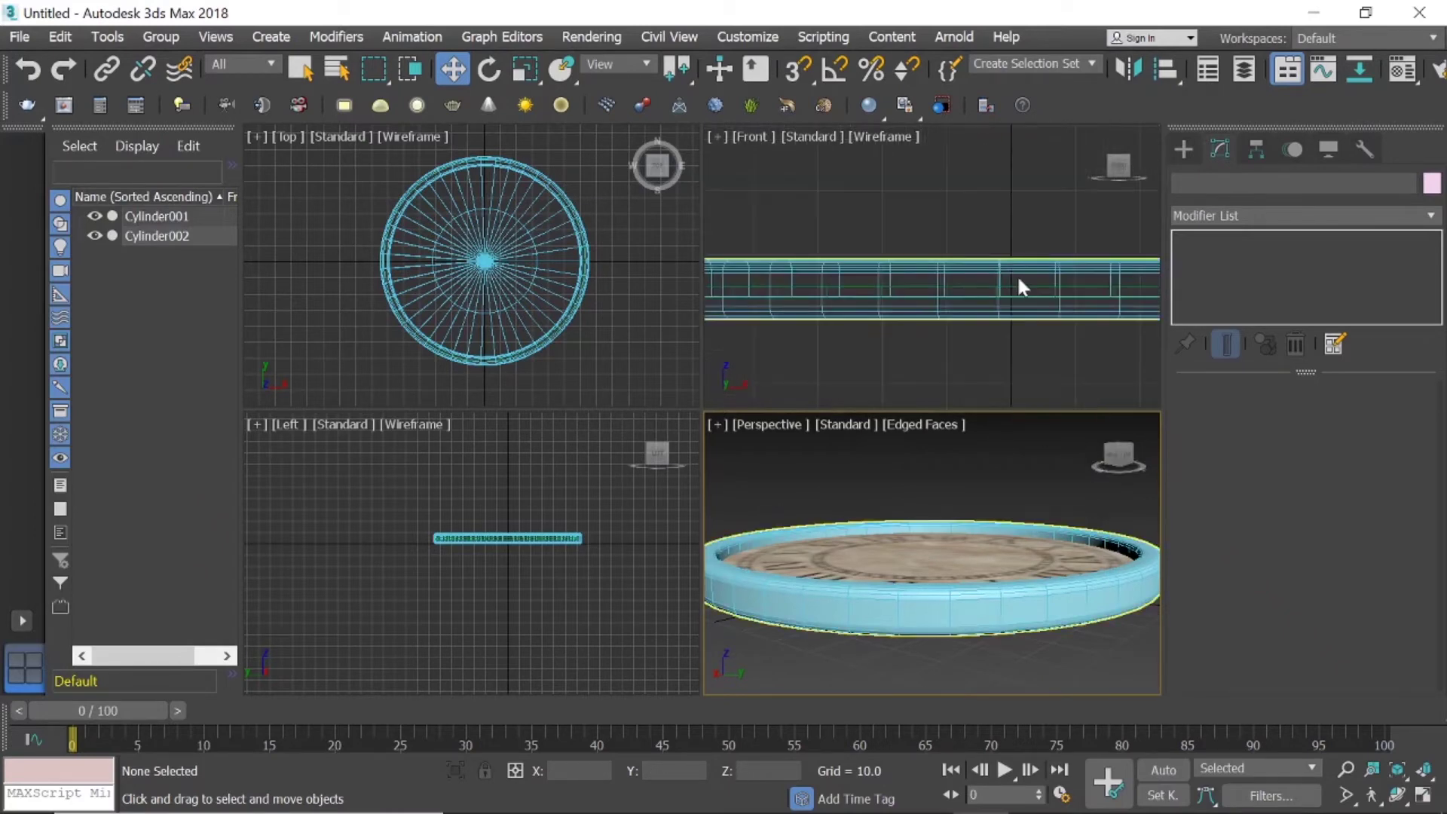
scroll(517, 260, "up", 3)
scroll(517, 259, "up", 2)
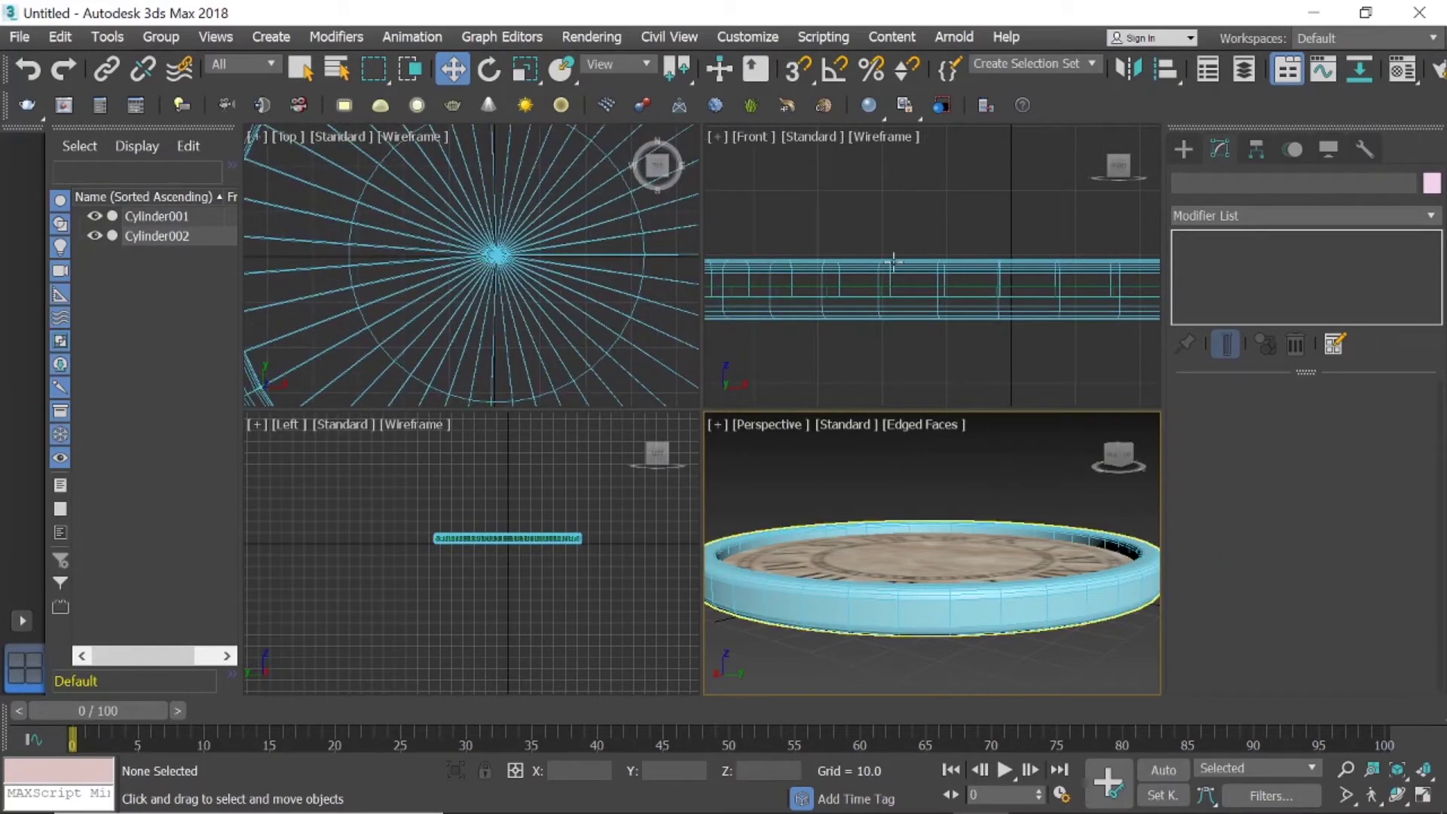
left_click(1183, 148)
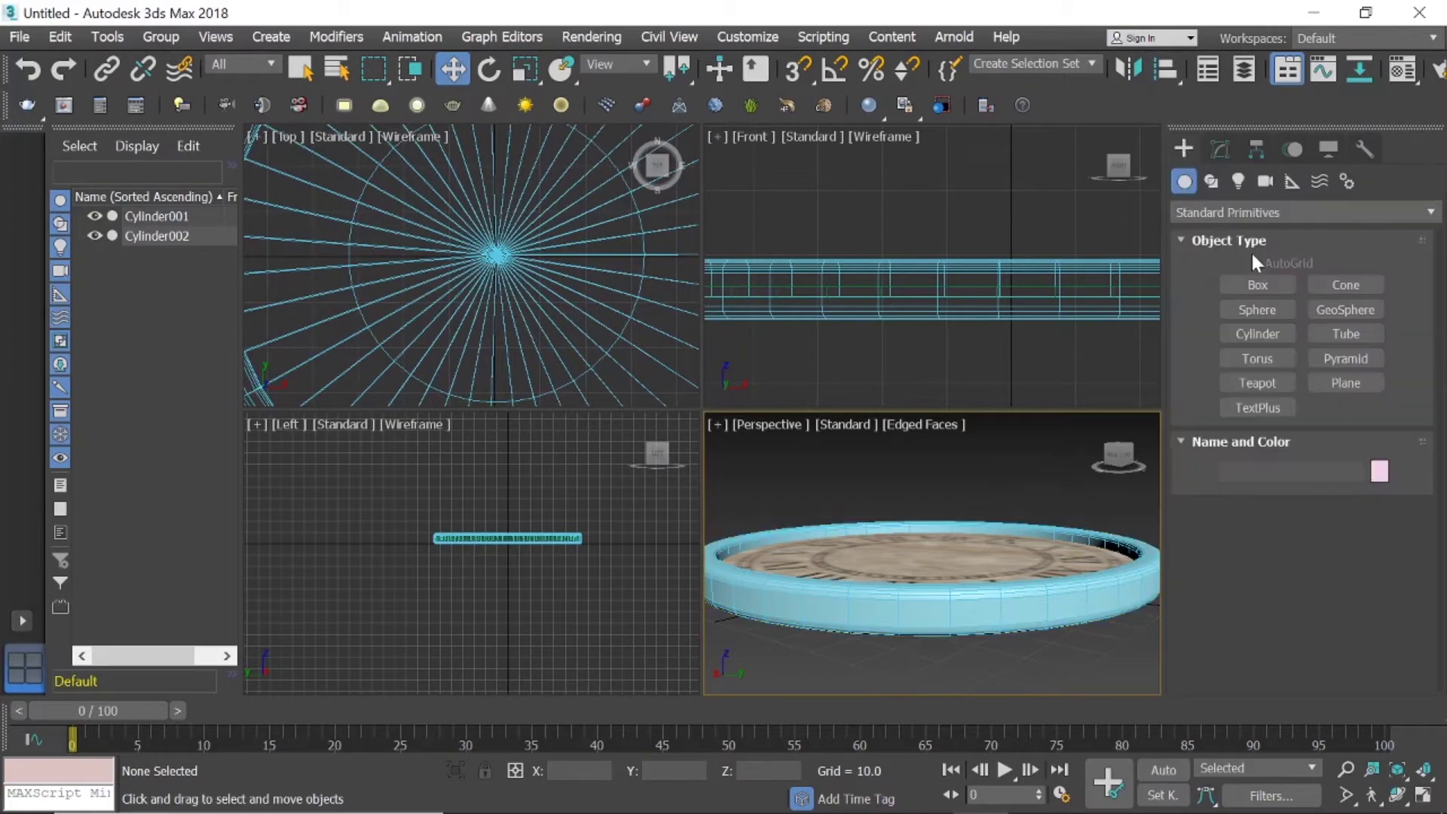
Draw a pin cylinder at the clock centre: radius 3.085, height 7.877, 2 height segments.
left_click(1262, 334)
scroll(486, 244, "up", 2)
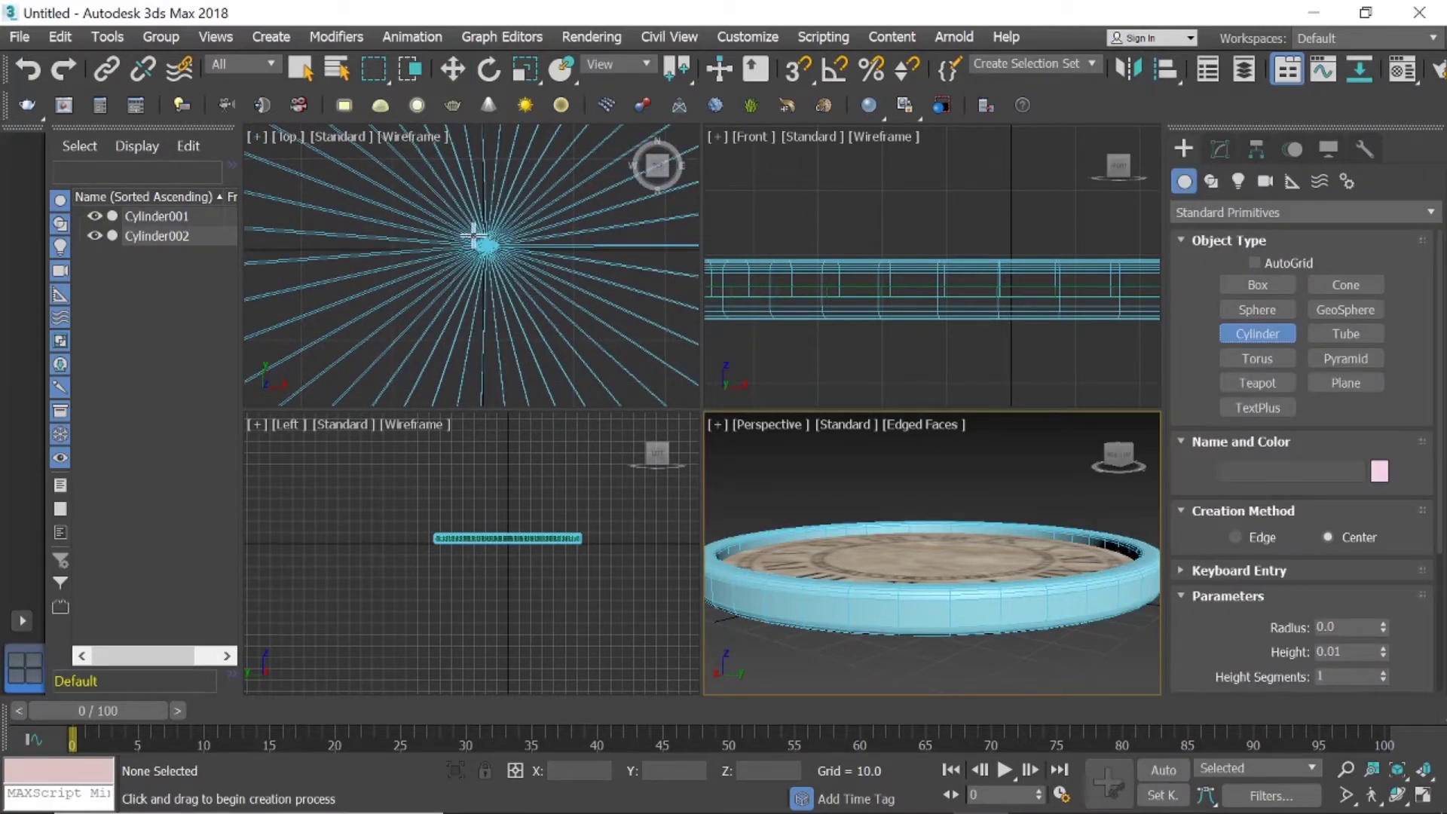
left_click_drag(487, 246, 507, 256)
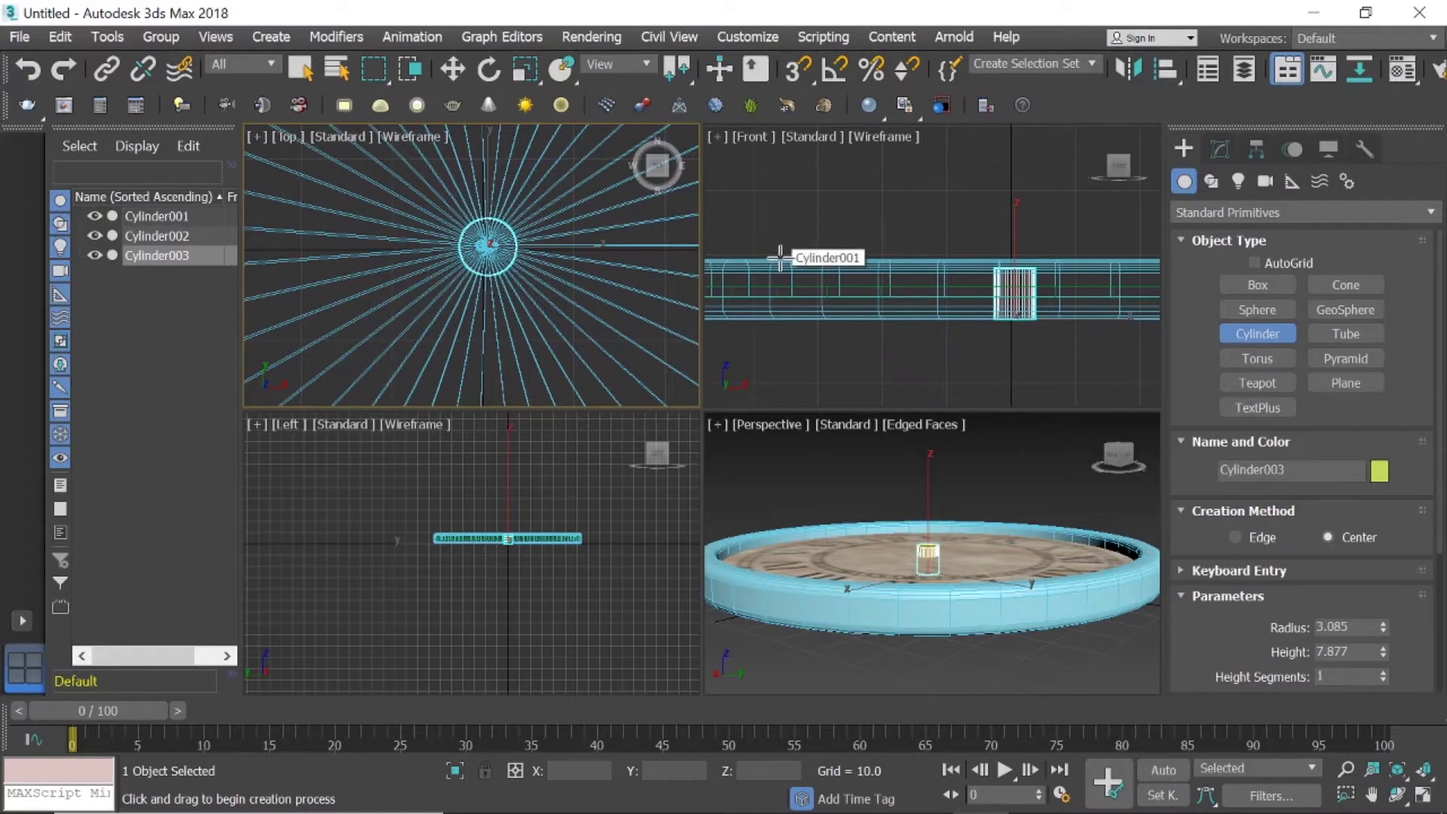
left_click(1219, 149)
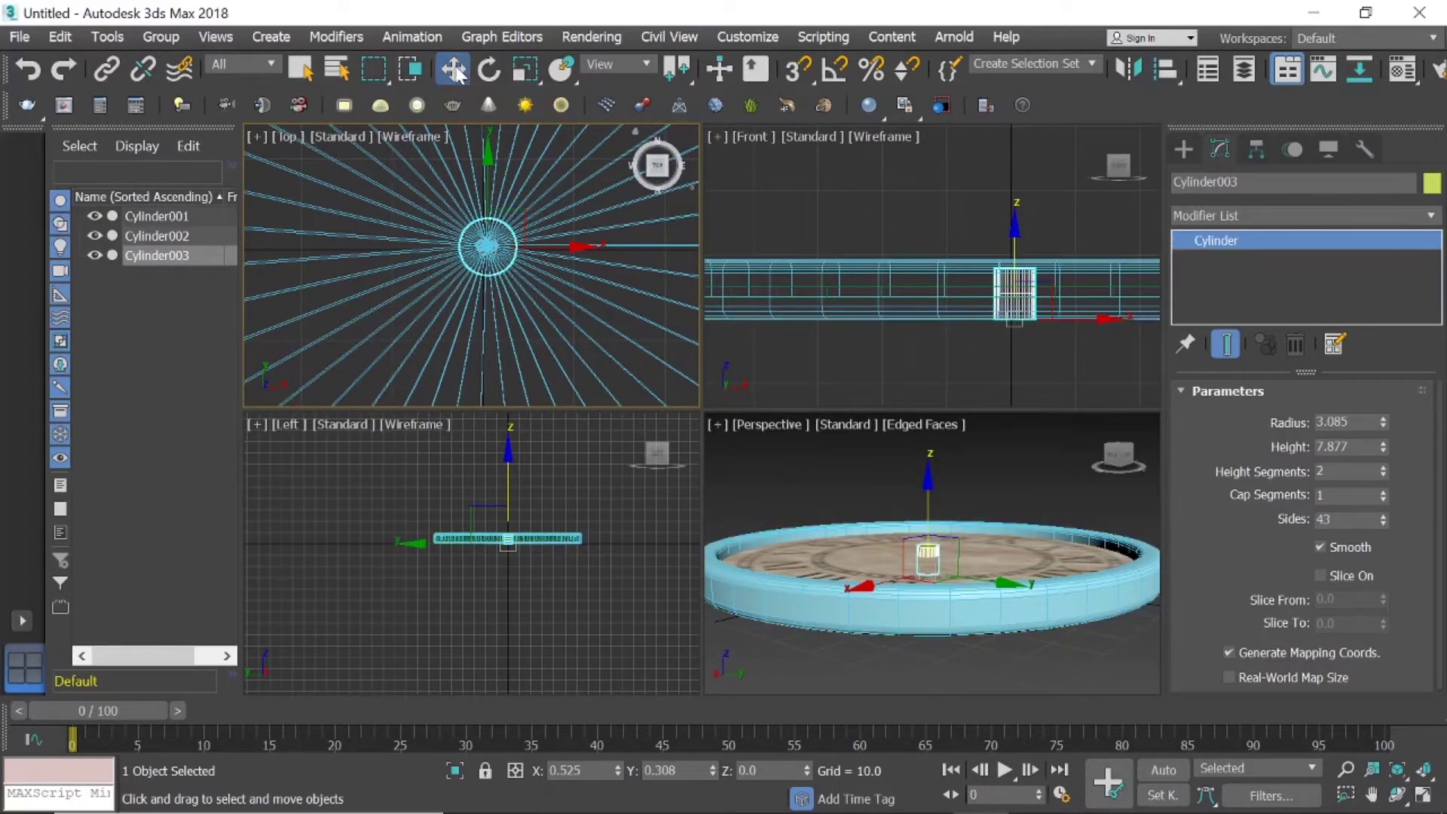
Hide the outer ring Cylinder001 and clock disc Cylinder002, leaving the pin visible.
left_click(1002, 435)
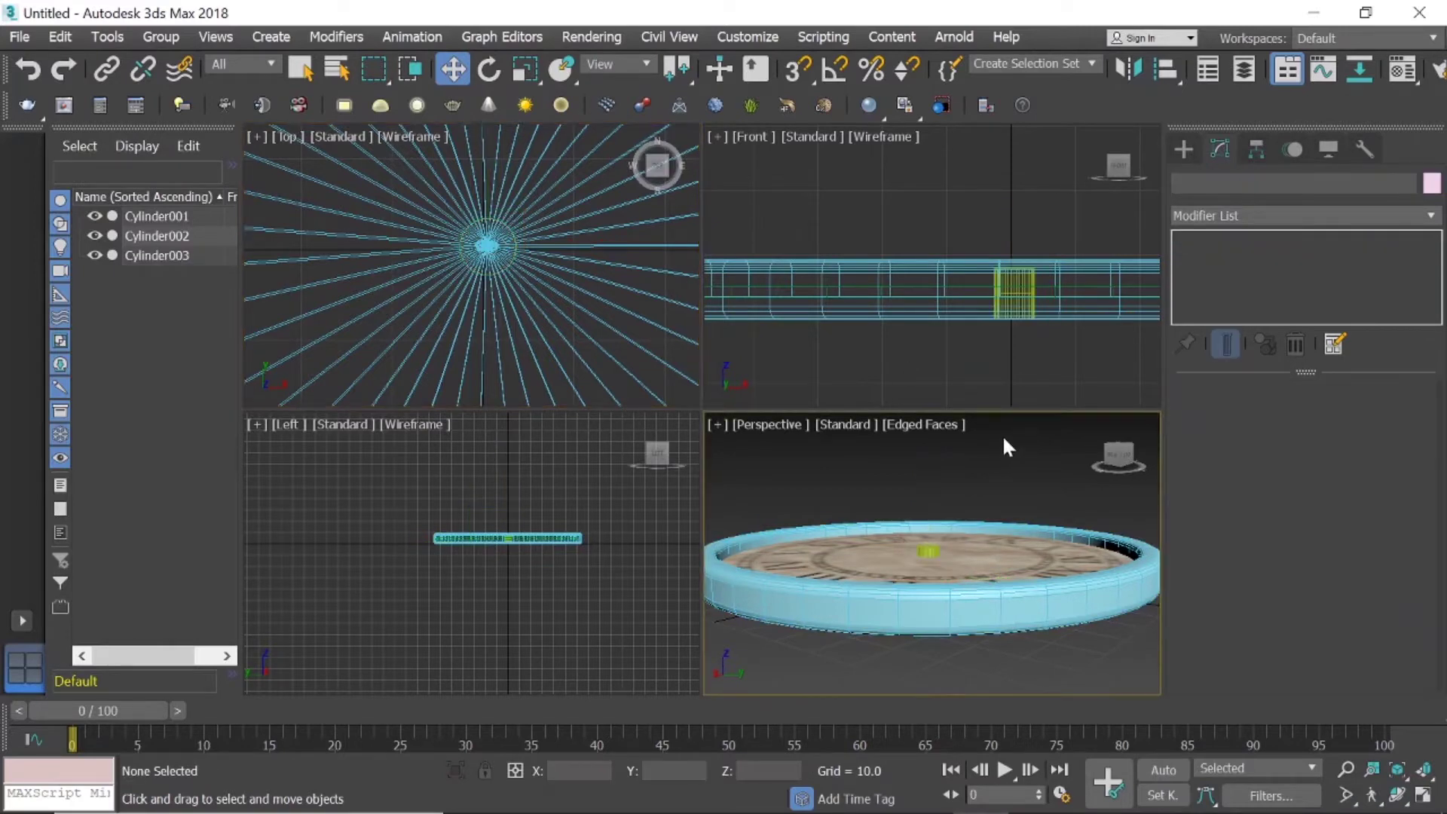
left_click(925, 554)
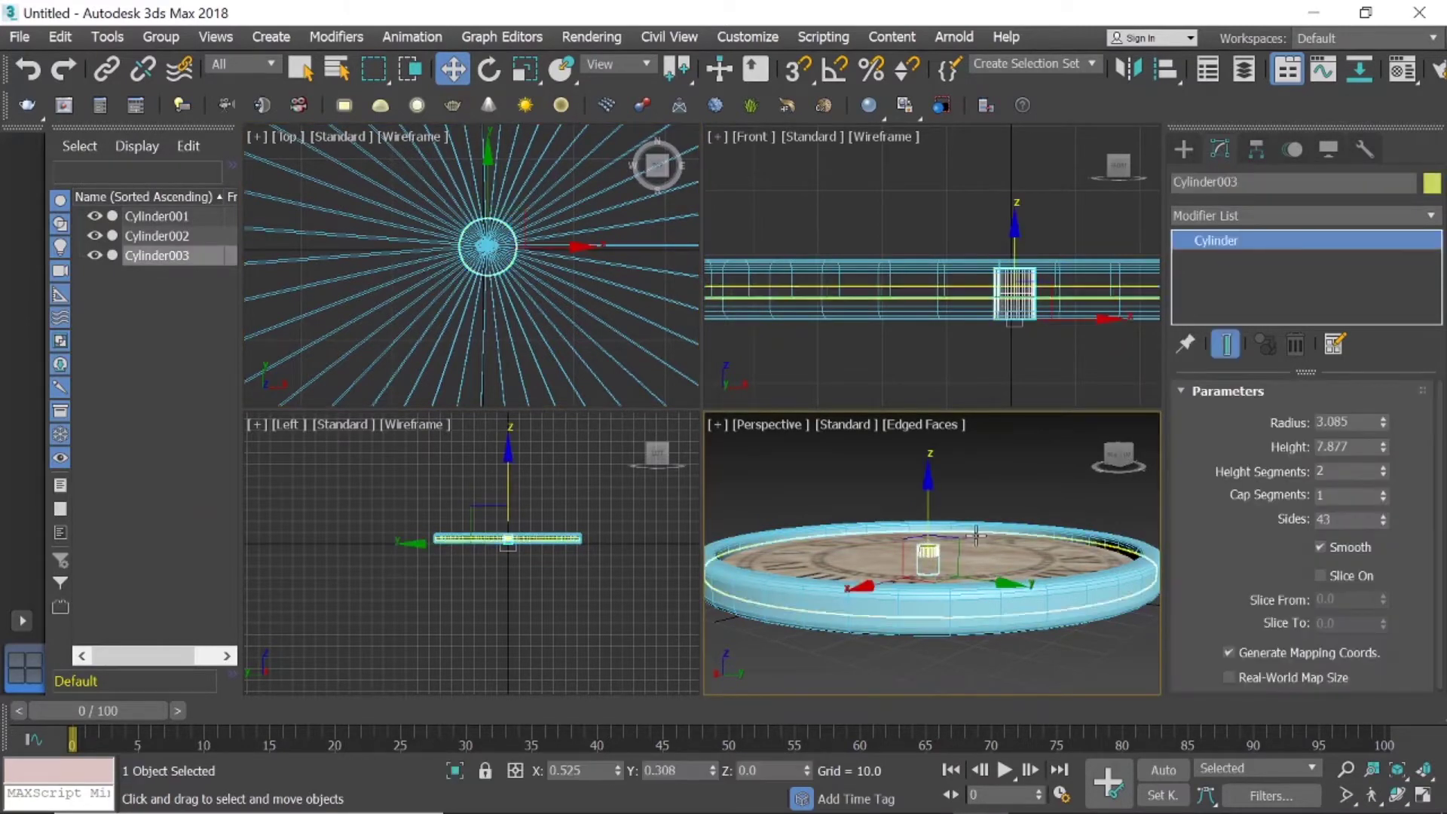
left_click(1002, 442)
left_click(957, 606)
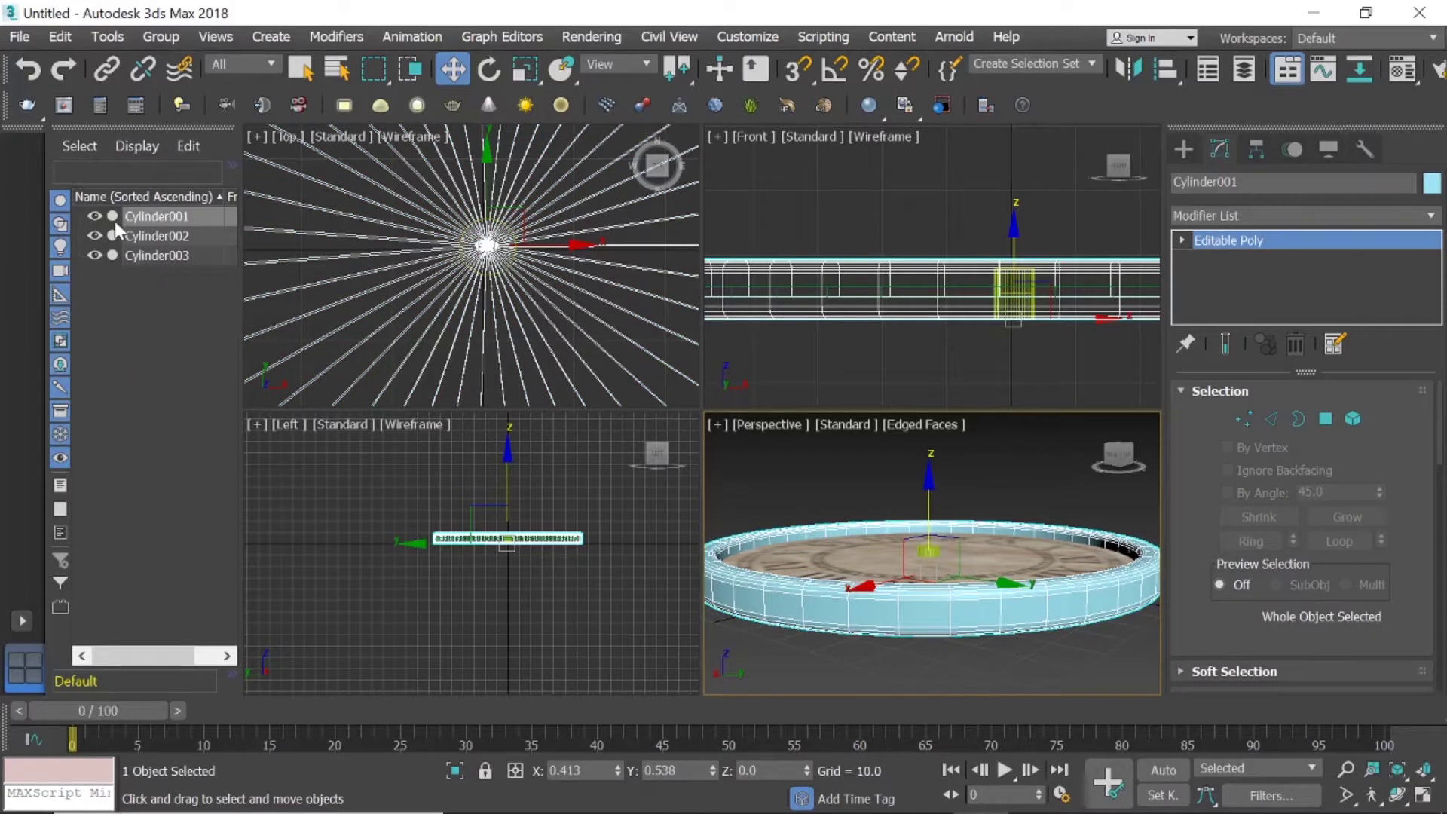
left_click(95, 217)
left_click(970, 594)
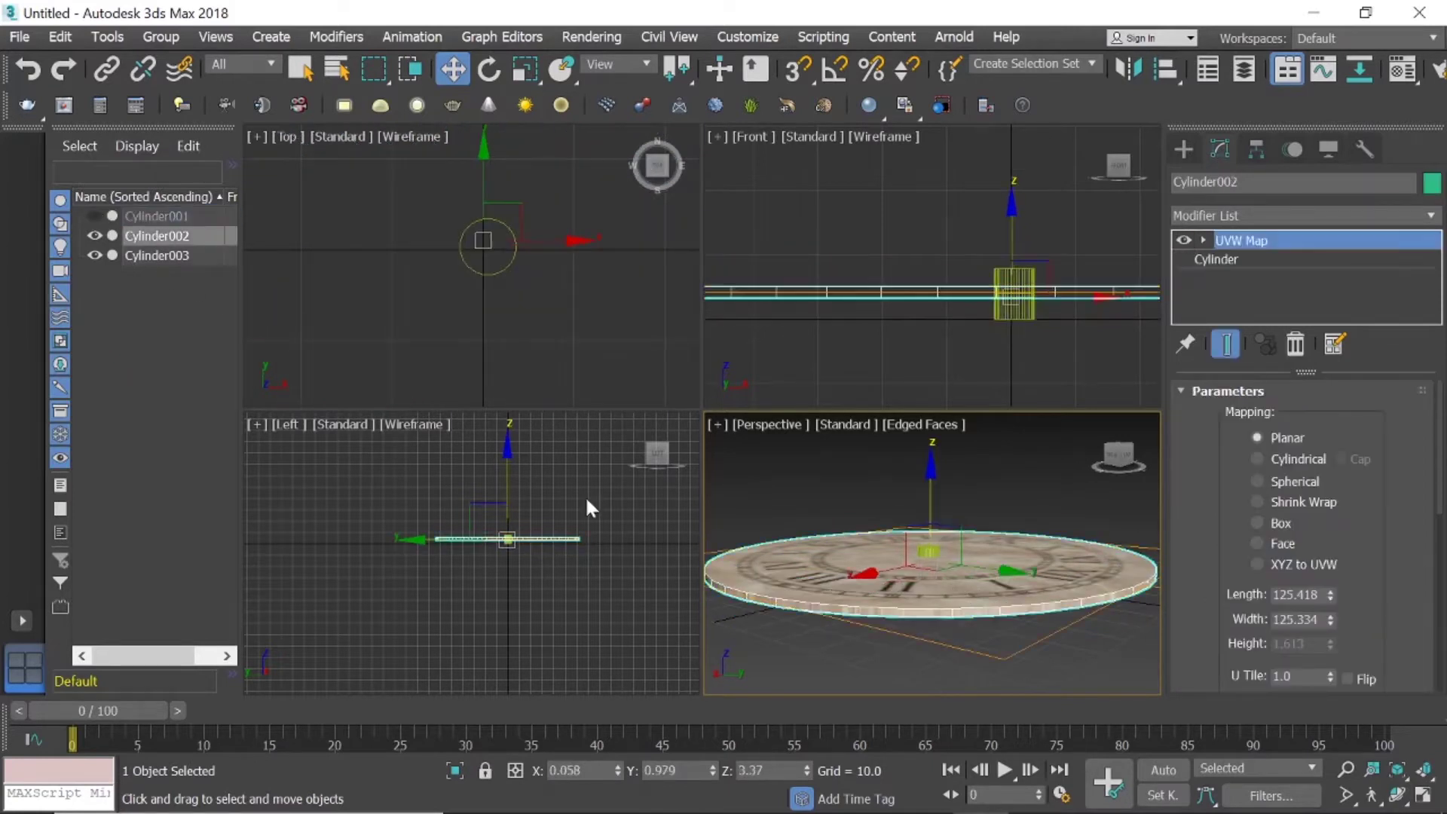
left_click(94, 236)
scroll(834, 556, "up", 3)
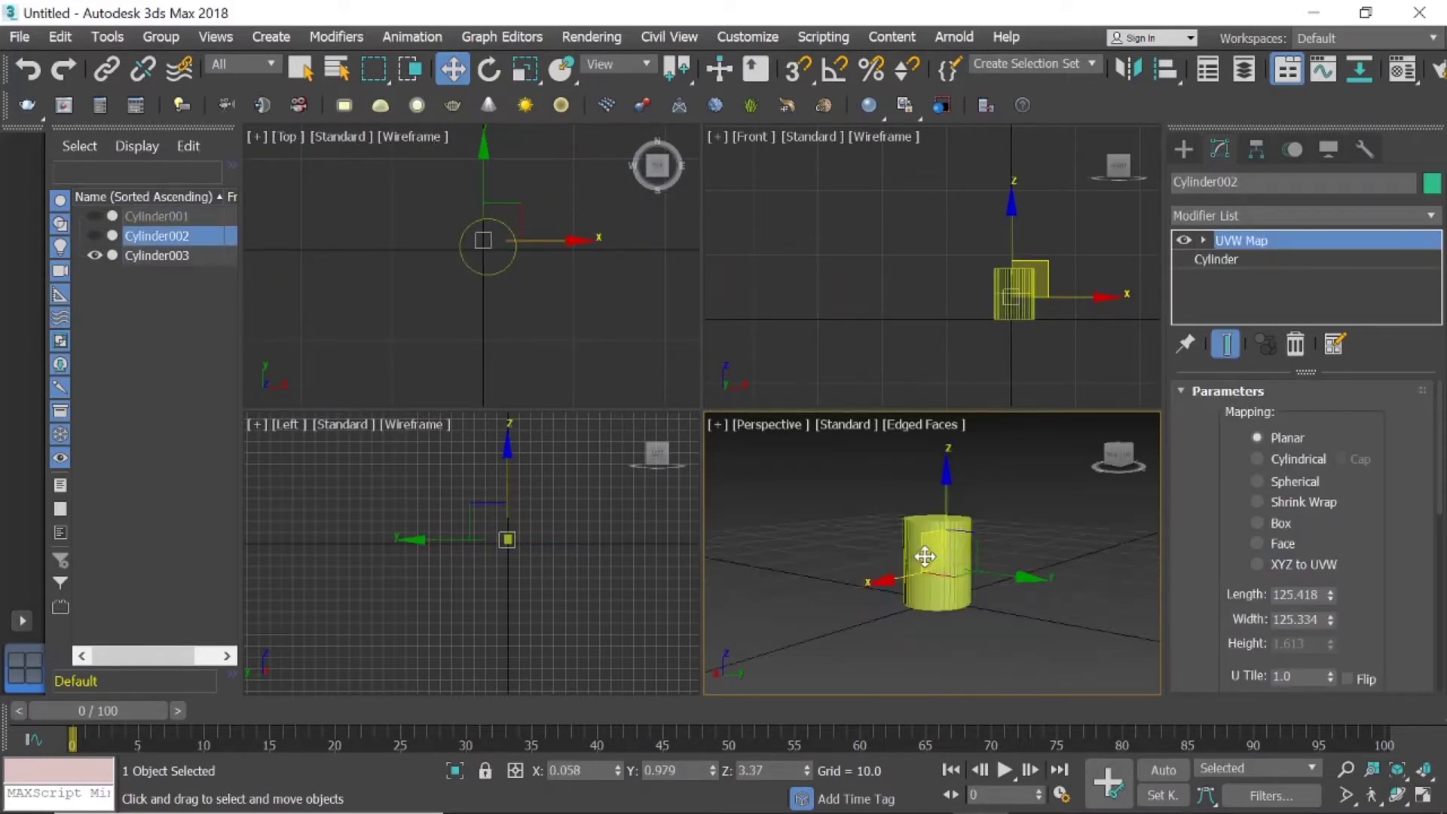
scroll(920, 555, "up", 3)
Maximize the Perspective view and convert the pin cylinder to an Editable Poly.
left_click(1423, 794)
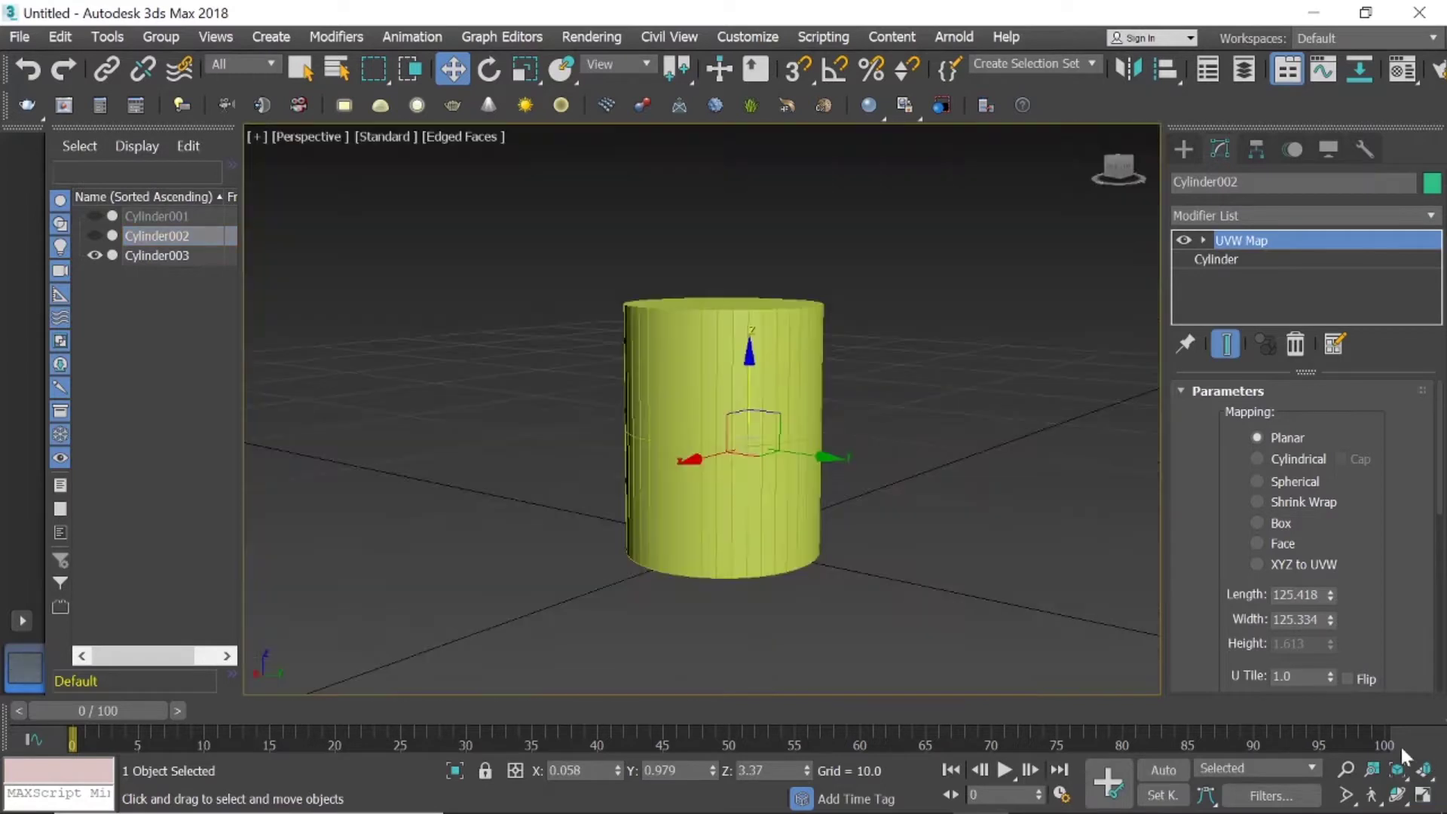
right_click(720, 376)
mouse_move(791, 612)
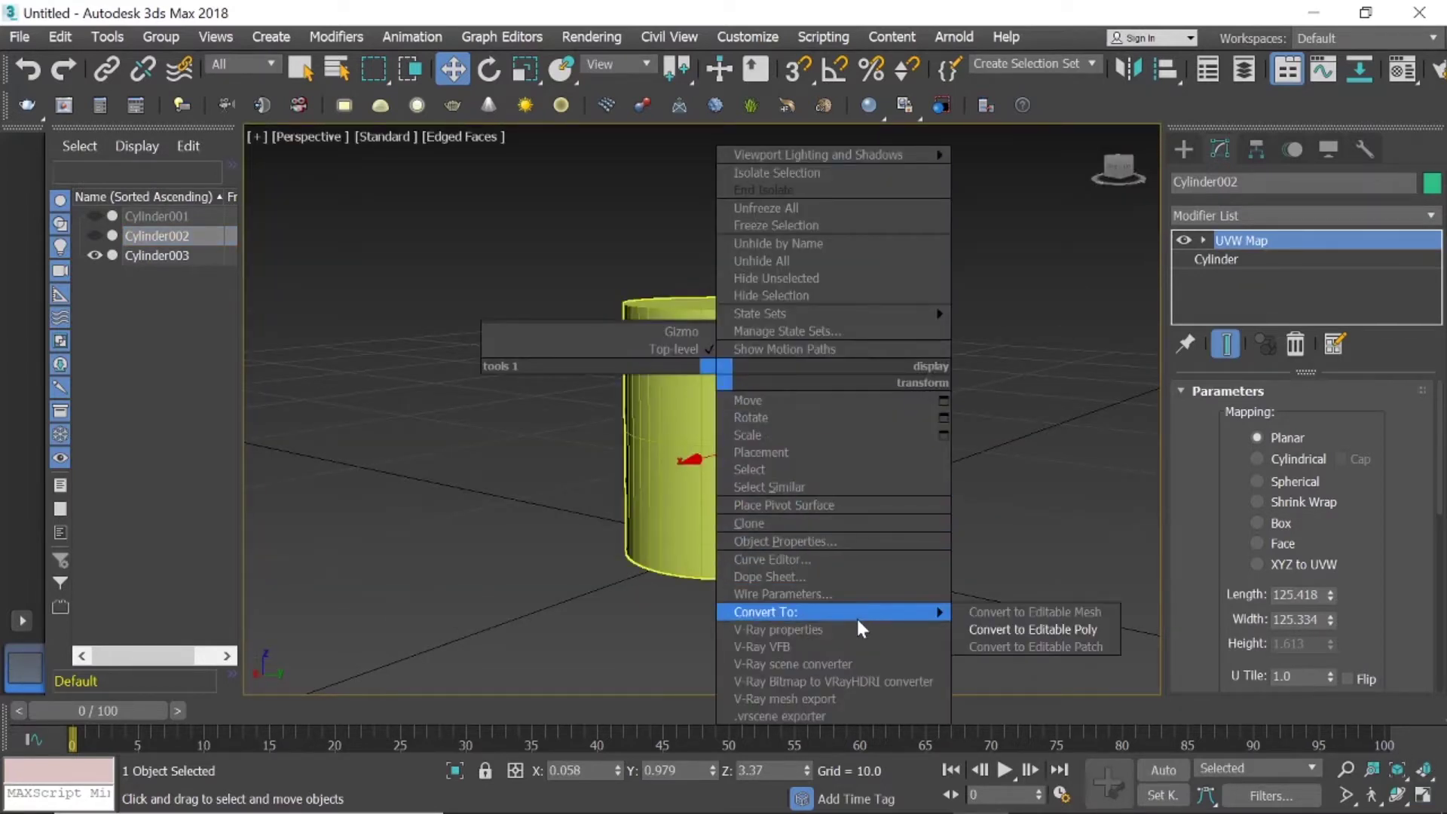
left_click(1029, 631)
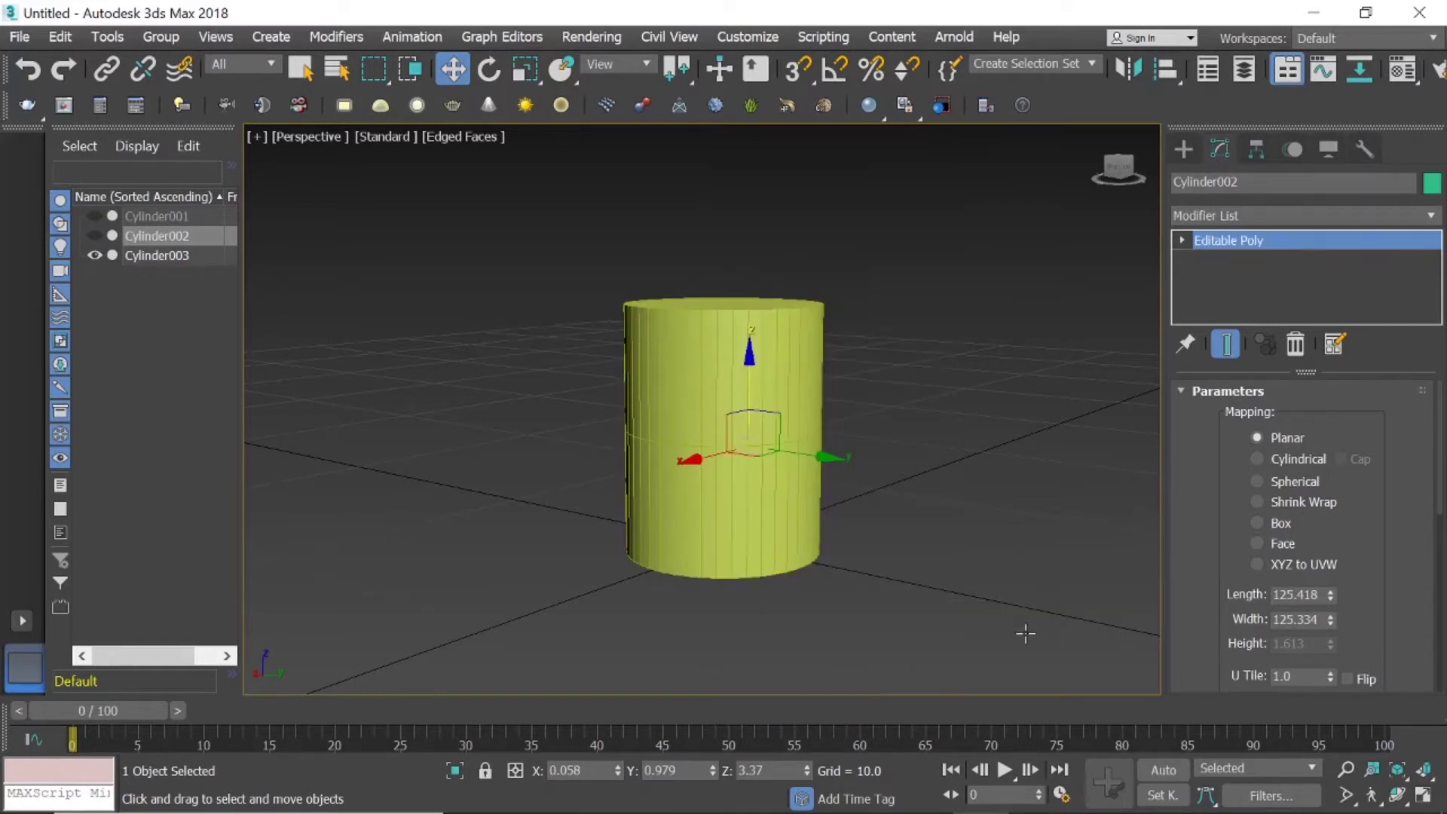
left_click(1270, 419)
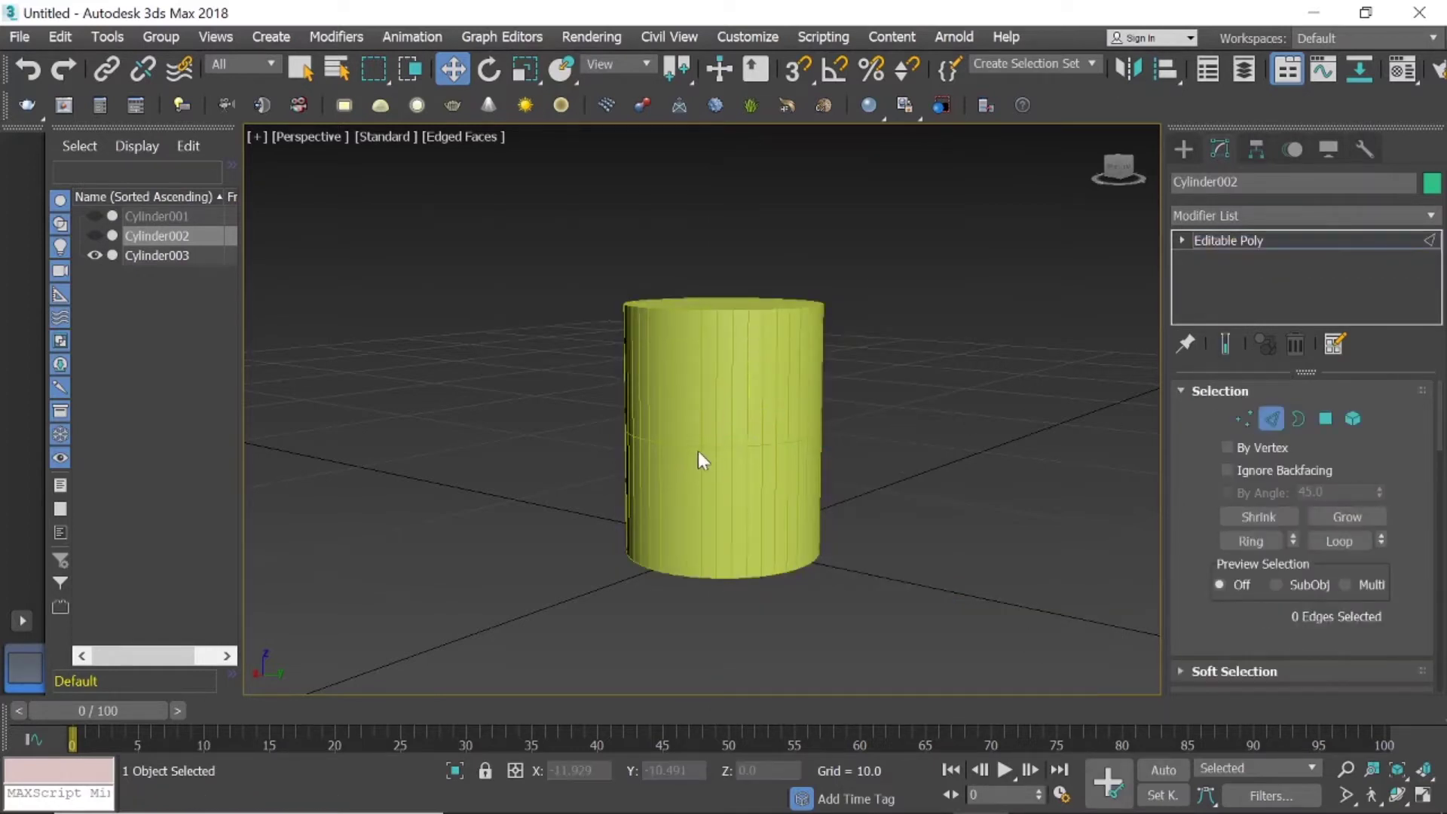
scroll(708, 451, "up", 4)
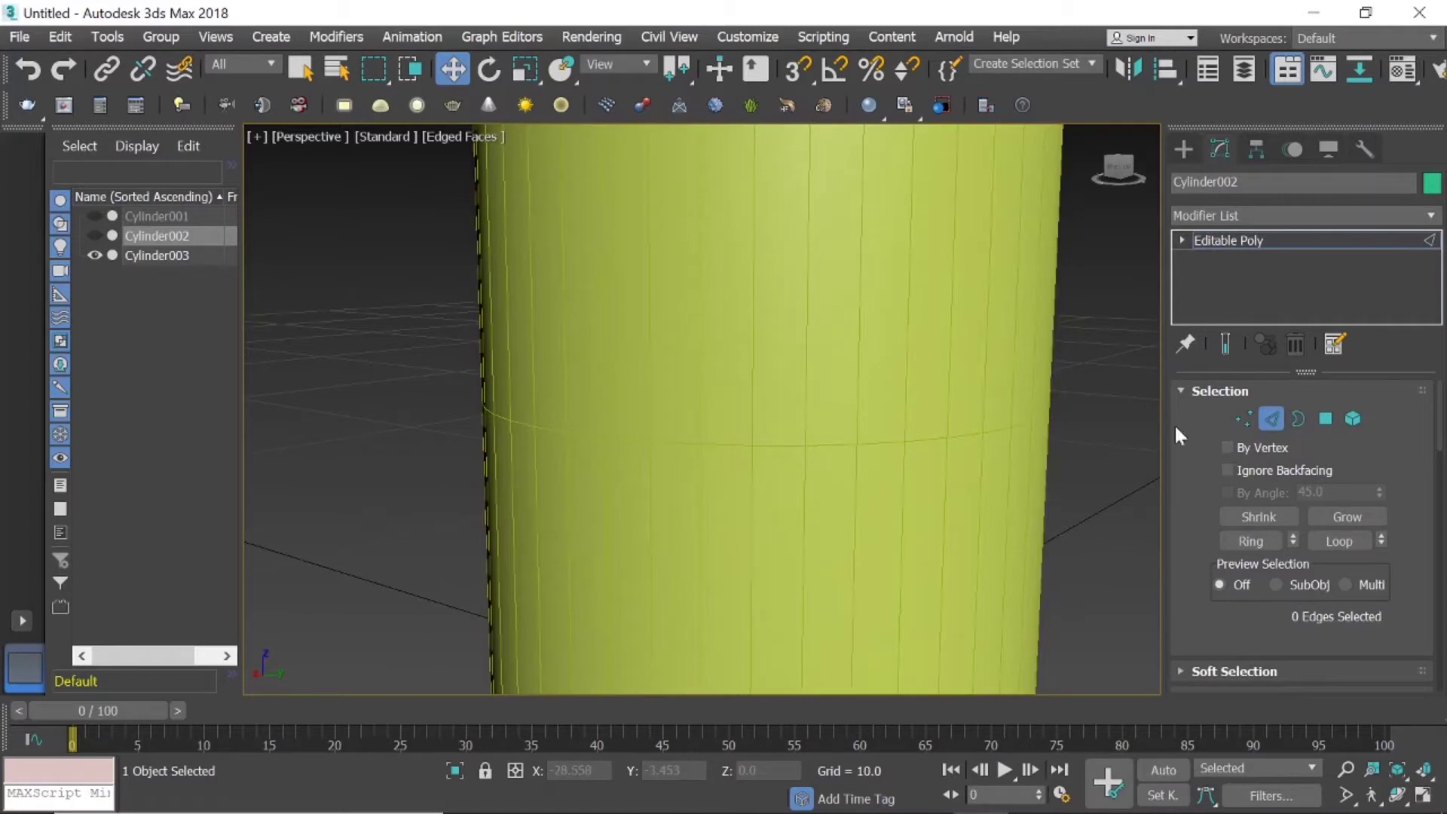
scroll(851, 379, "down", 5)
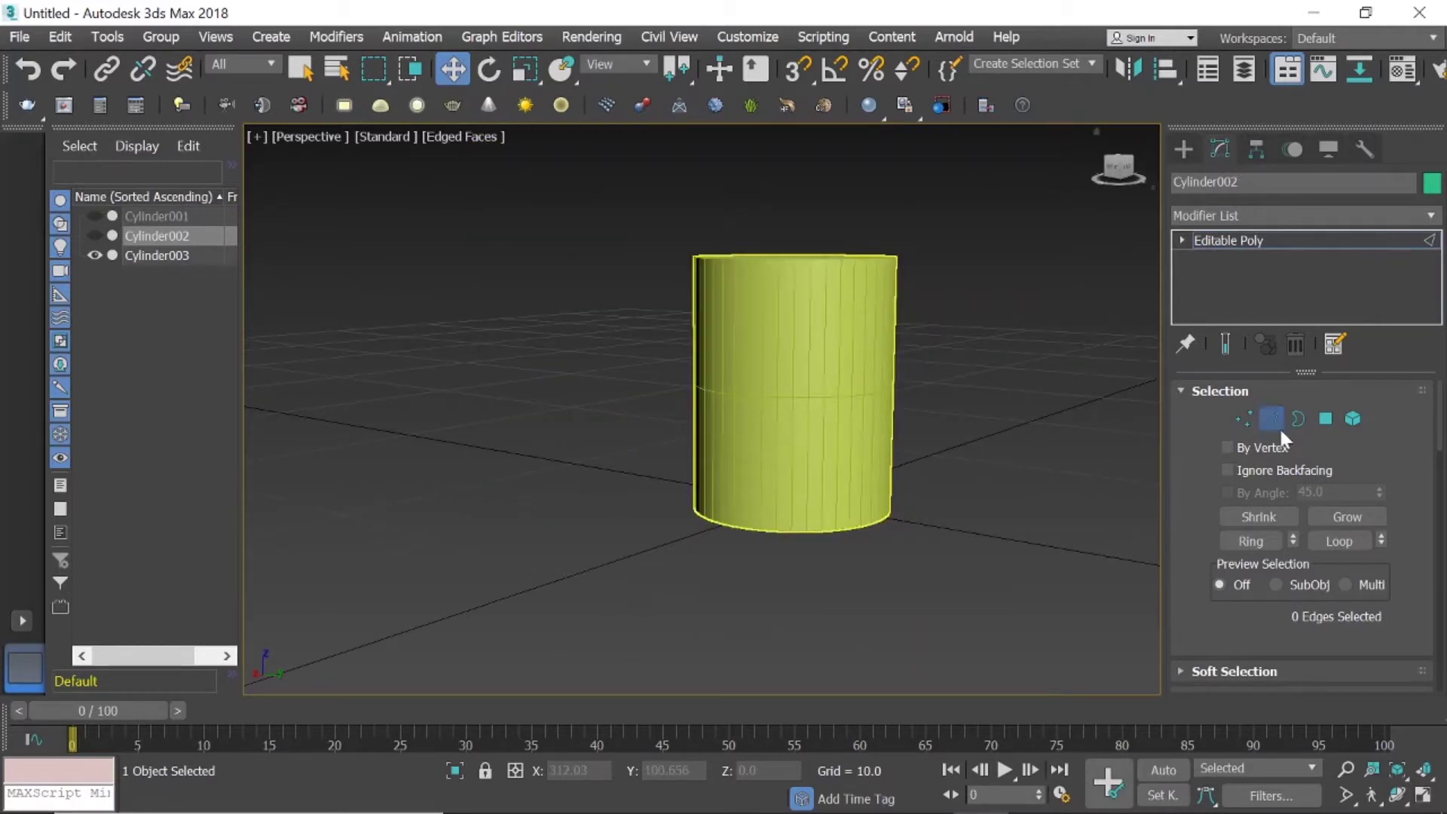
Inspect the pin's polygons and edges, tilting the view to look down on it.
left_click(1325, 422)
left_click(807, 411)
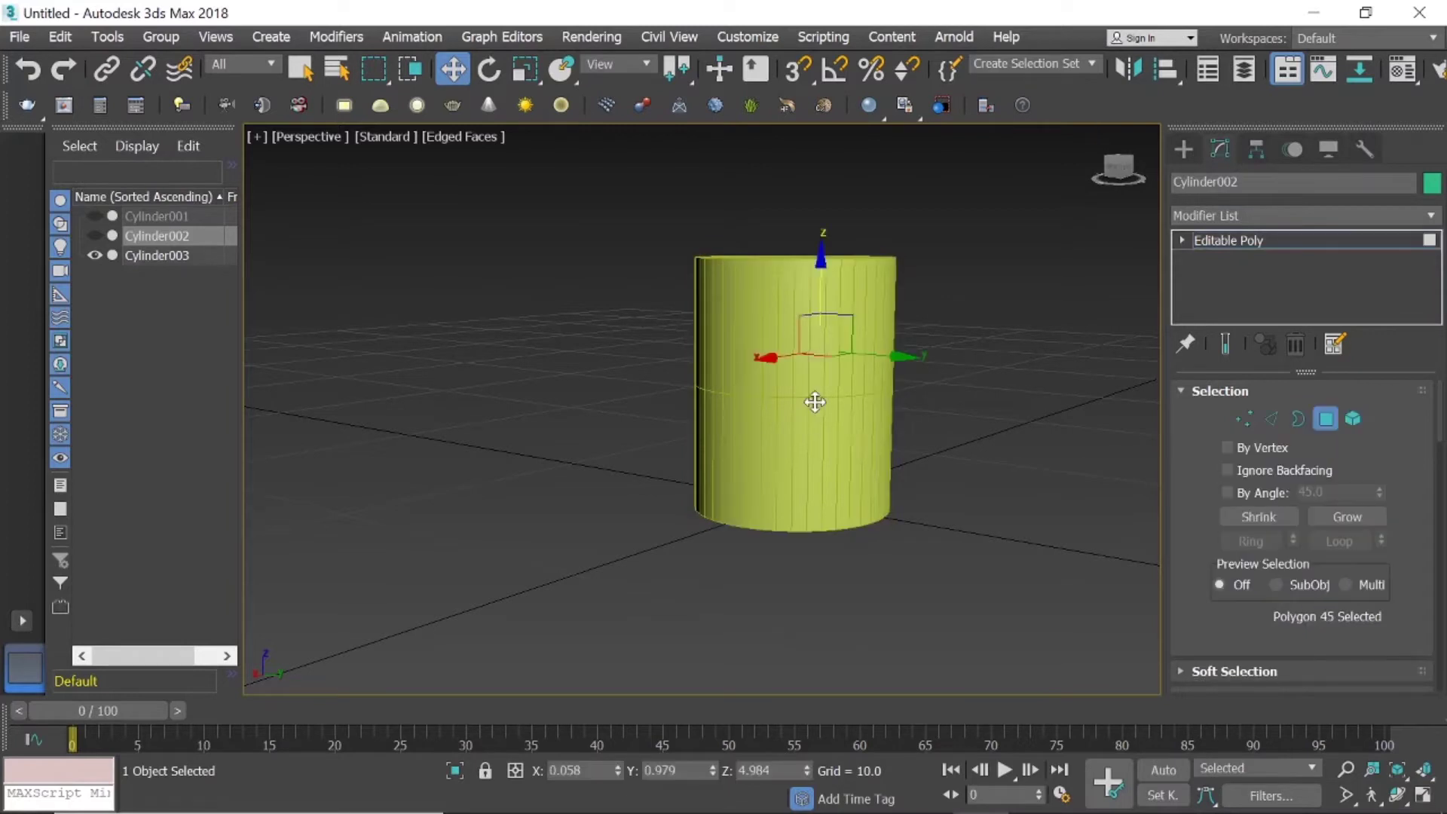
left_click_drag(1115, 181, 1120, 174)
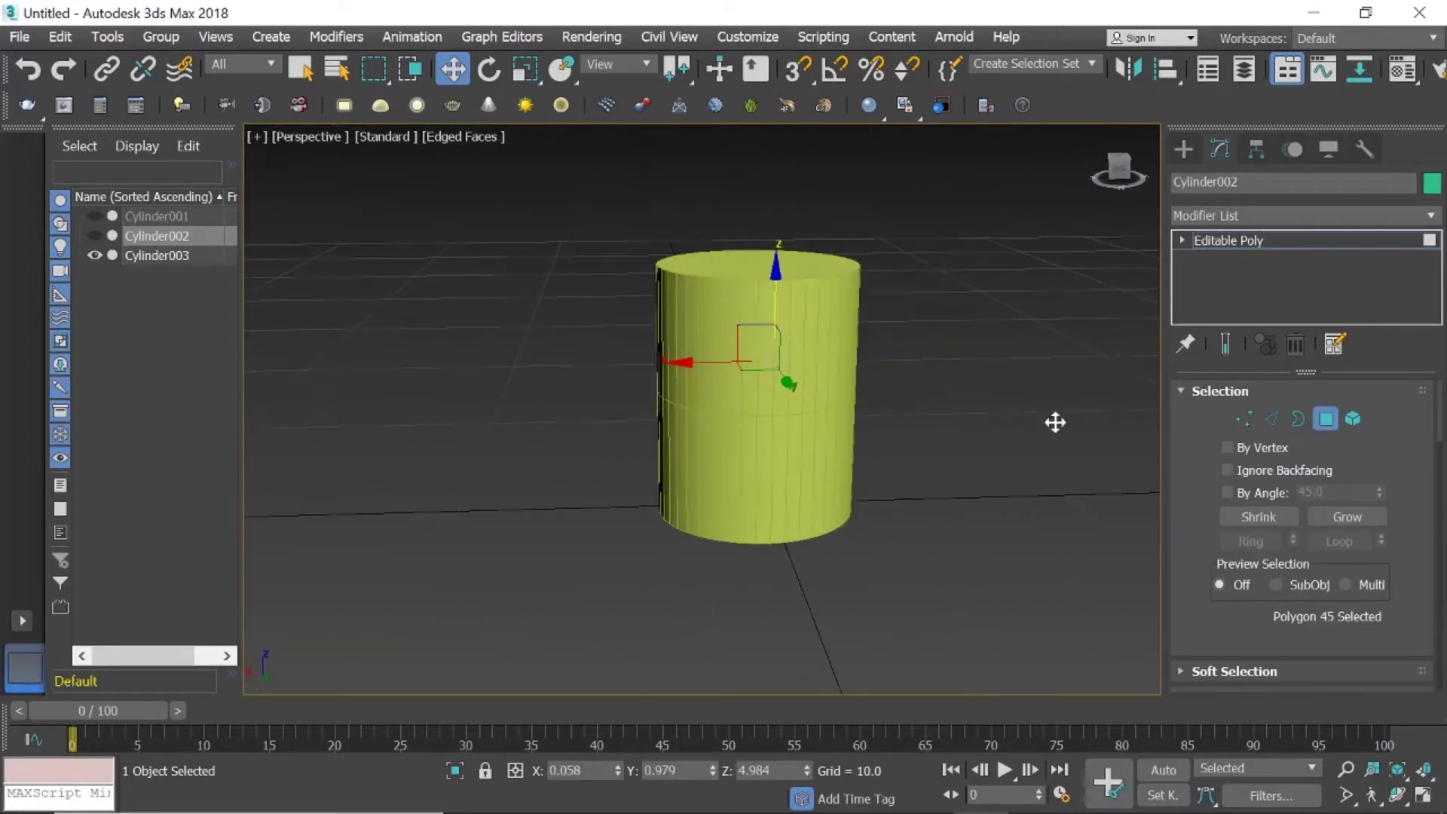
left_click(1271, 422)
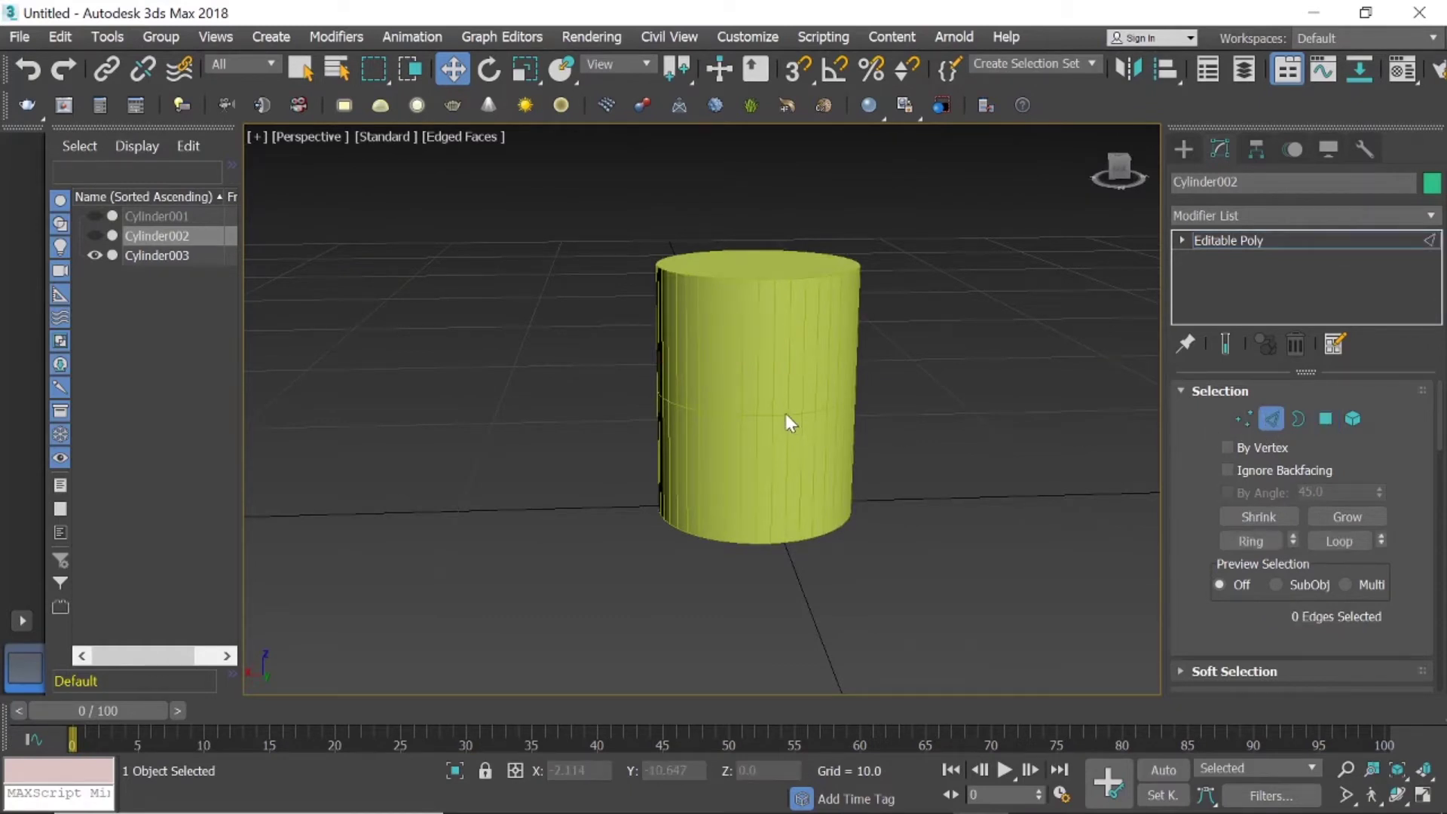
right_click(764, 393)
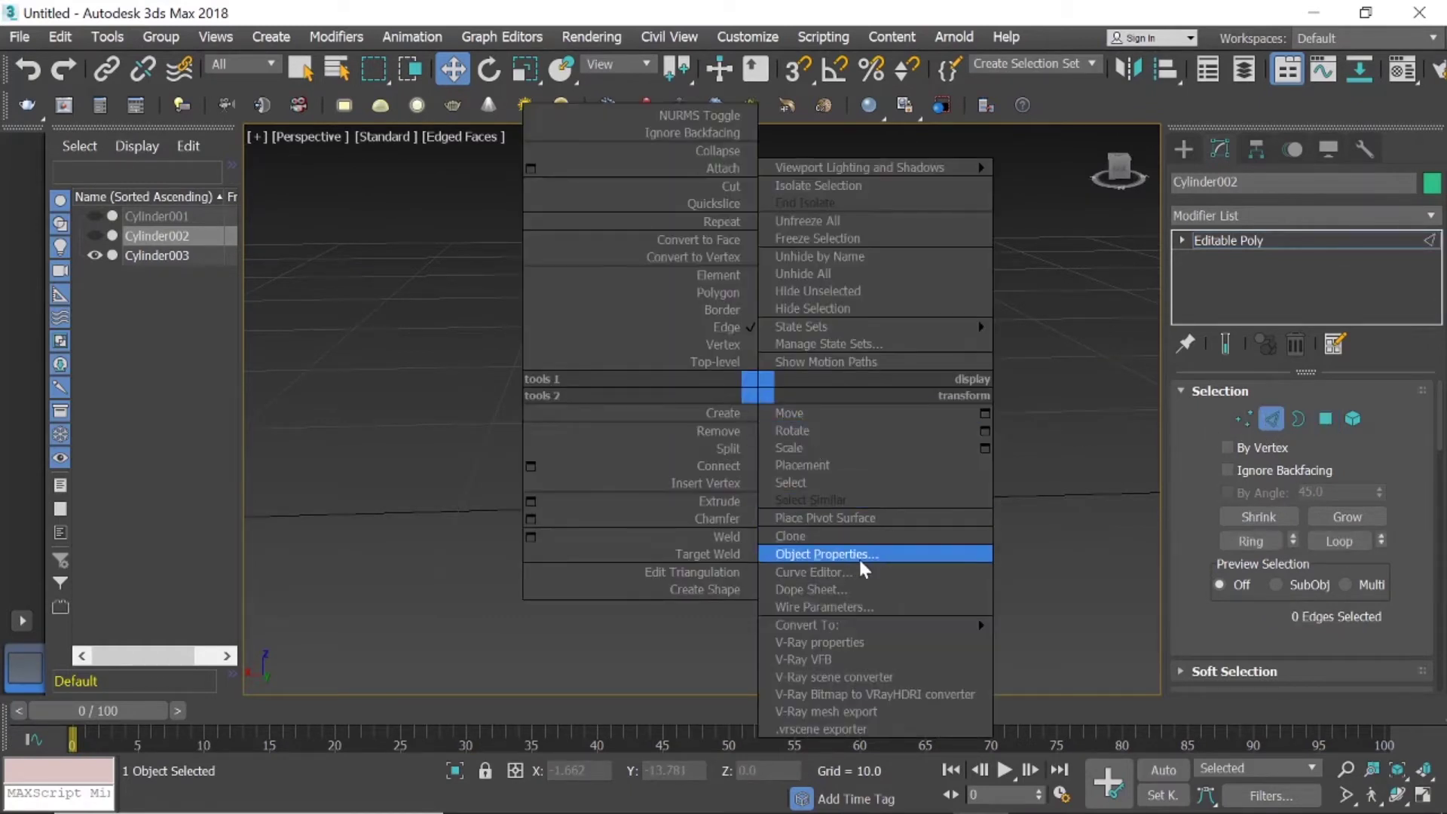
left_click(1043, 464)
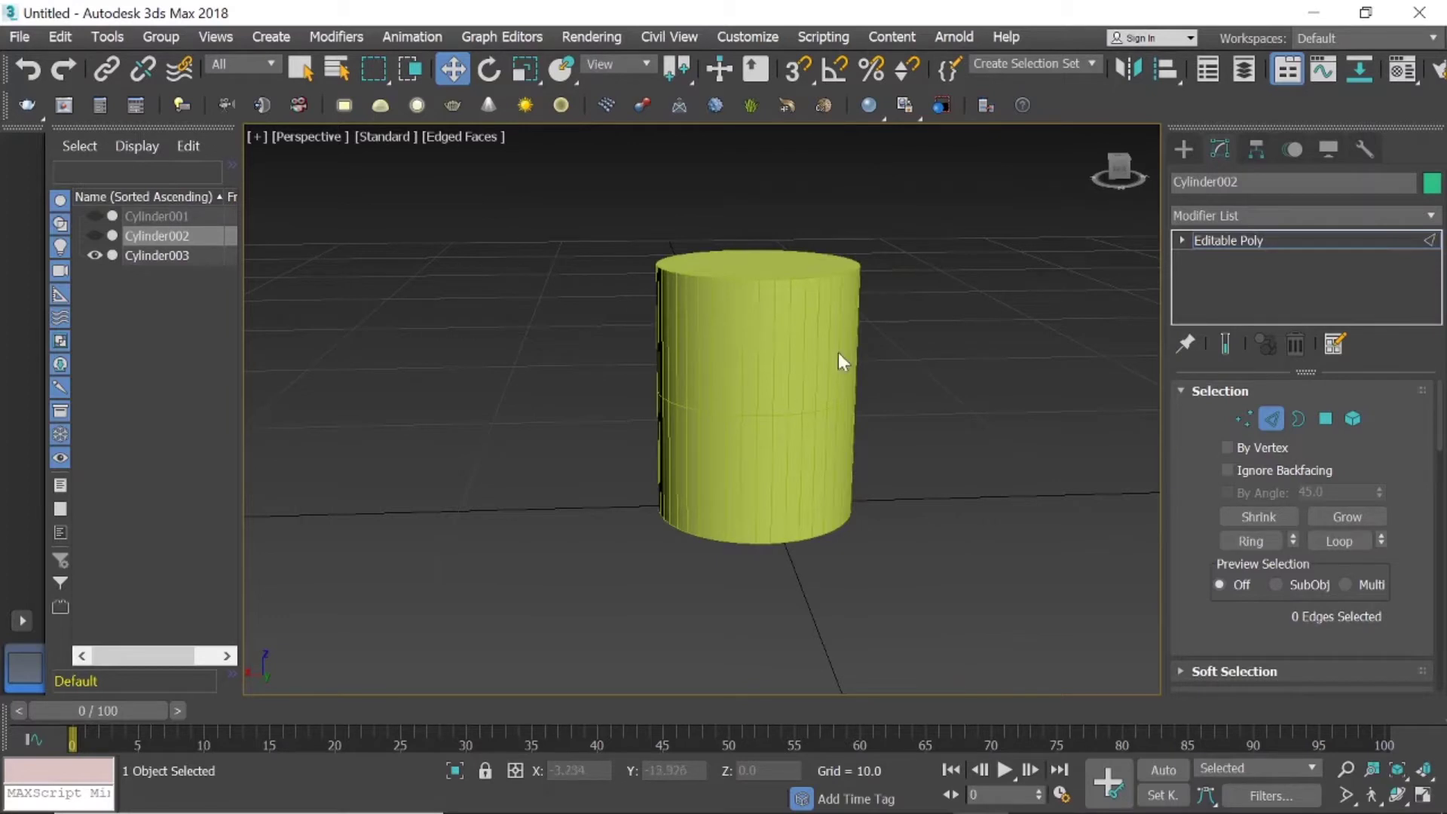
left_click(1122, 169)
middle_click_drag(769, 365, 717, 346, "alt")
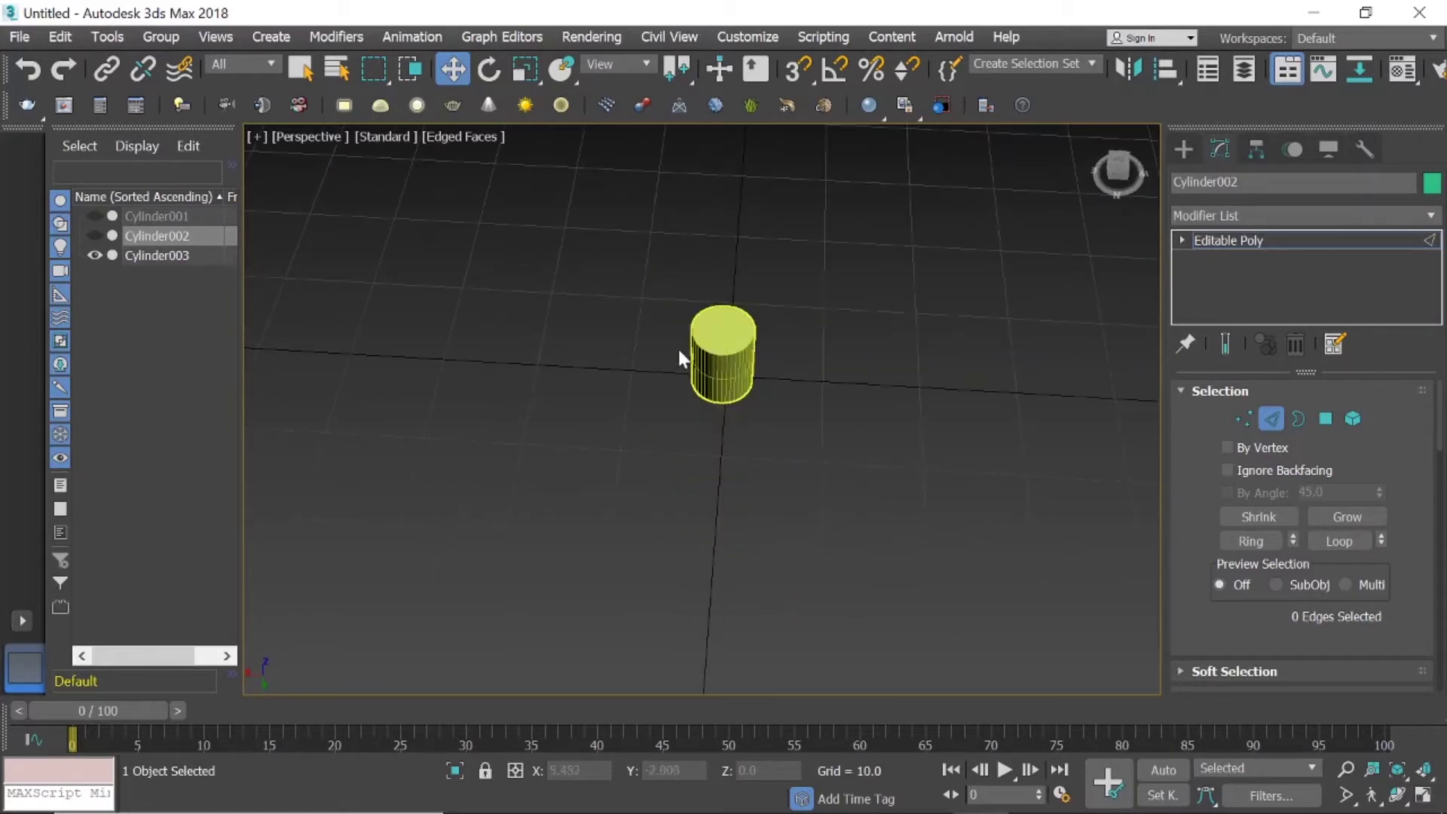
scroll(678, 349, "up", 4)
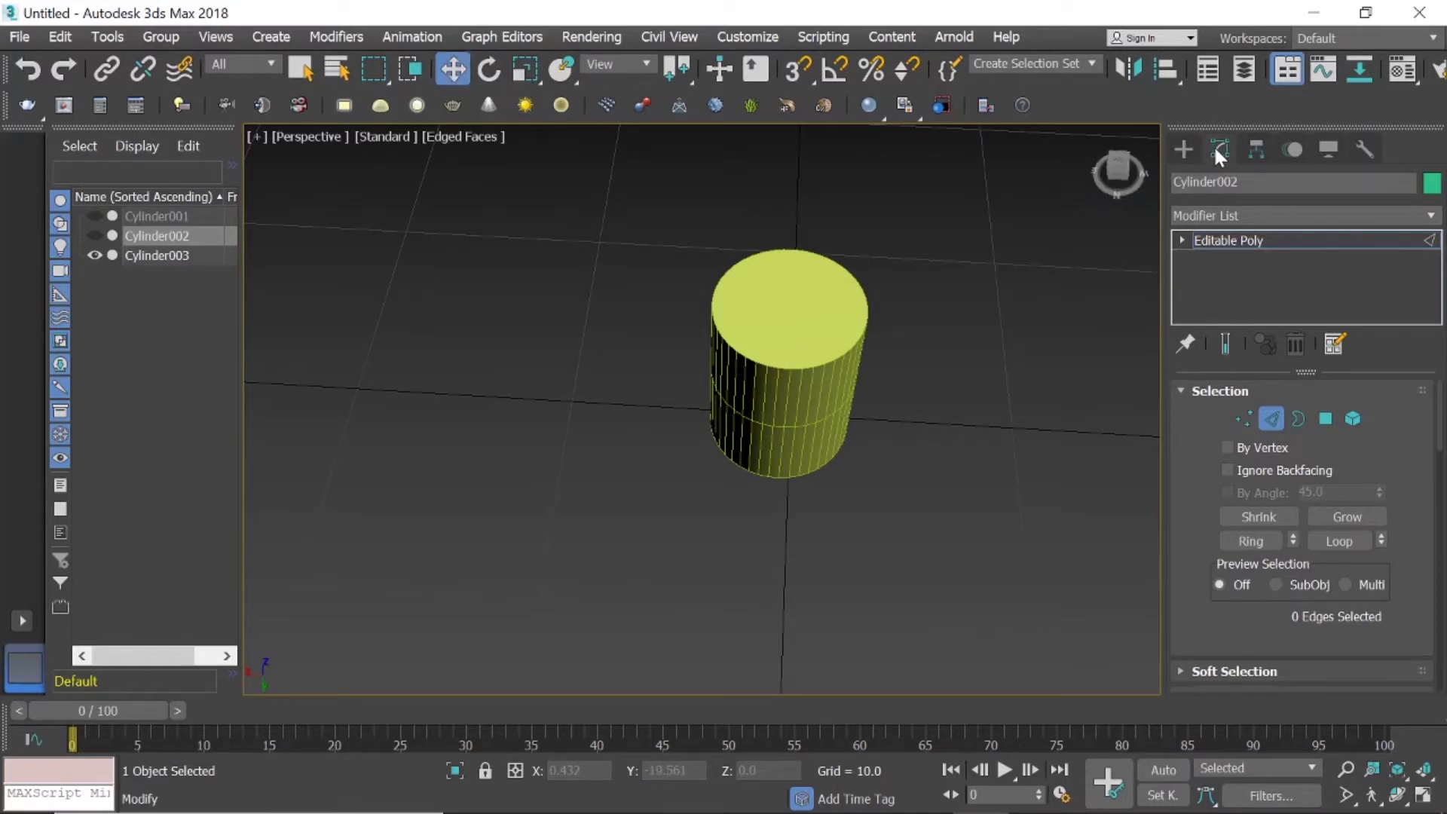
left_click(1185, 148)
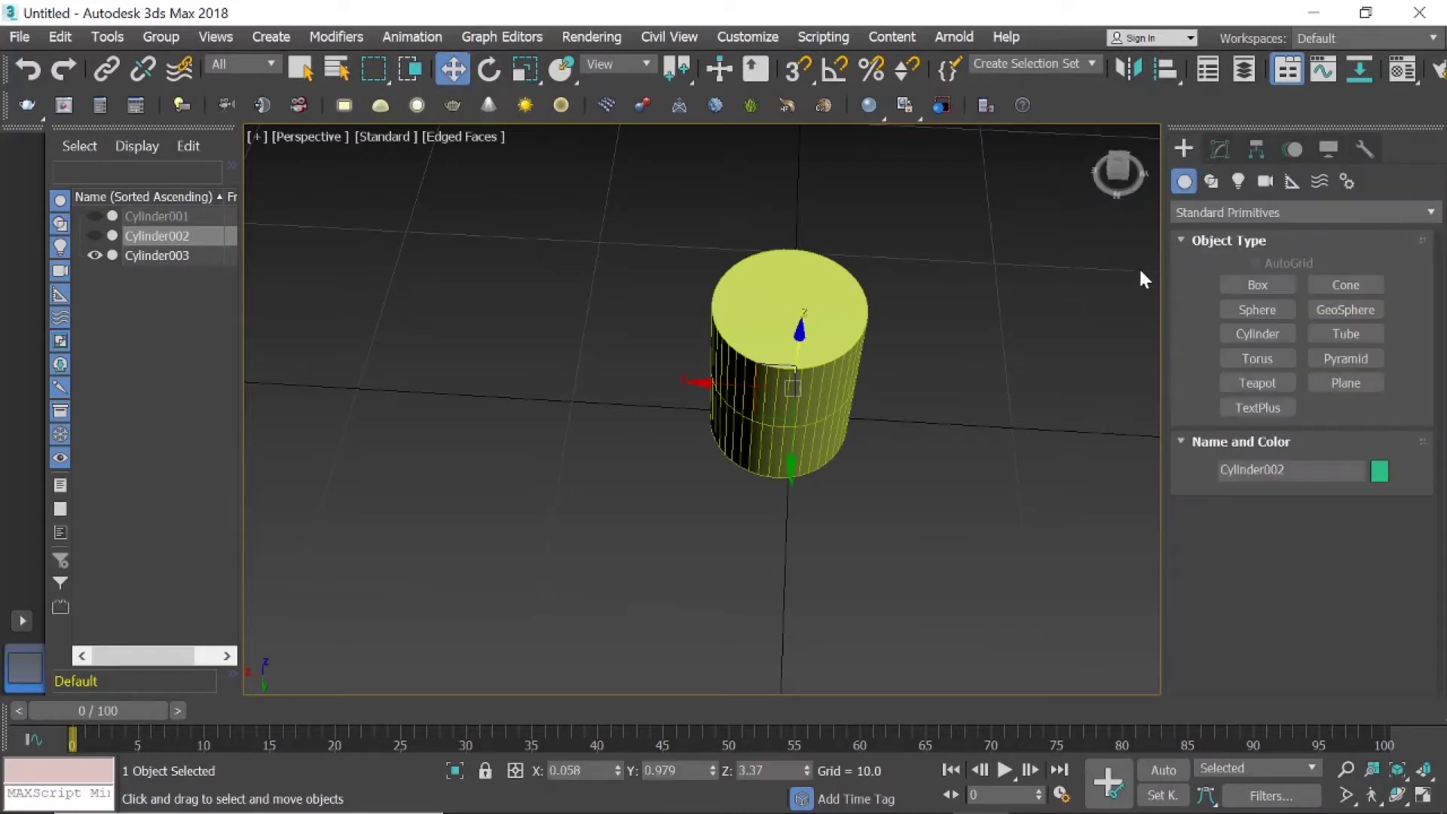
Convert the cylinder to an Editable Poly at Edge sub-object level.
right_click(810, 406)
mouse_move(859, 643)
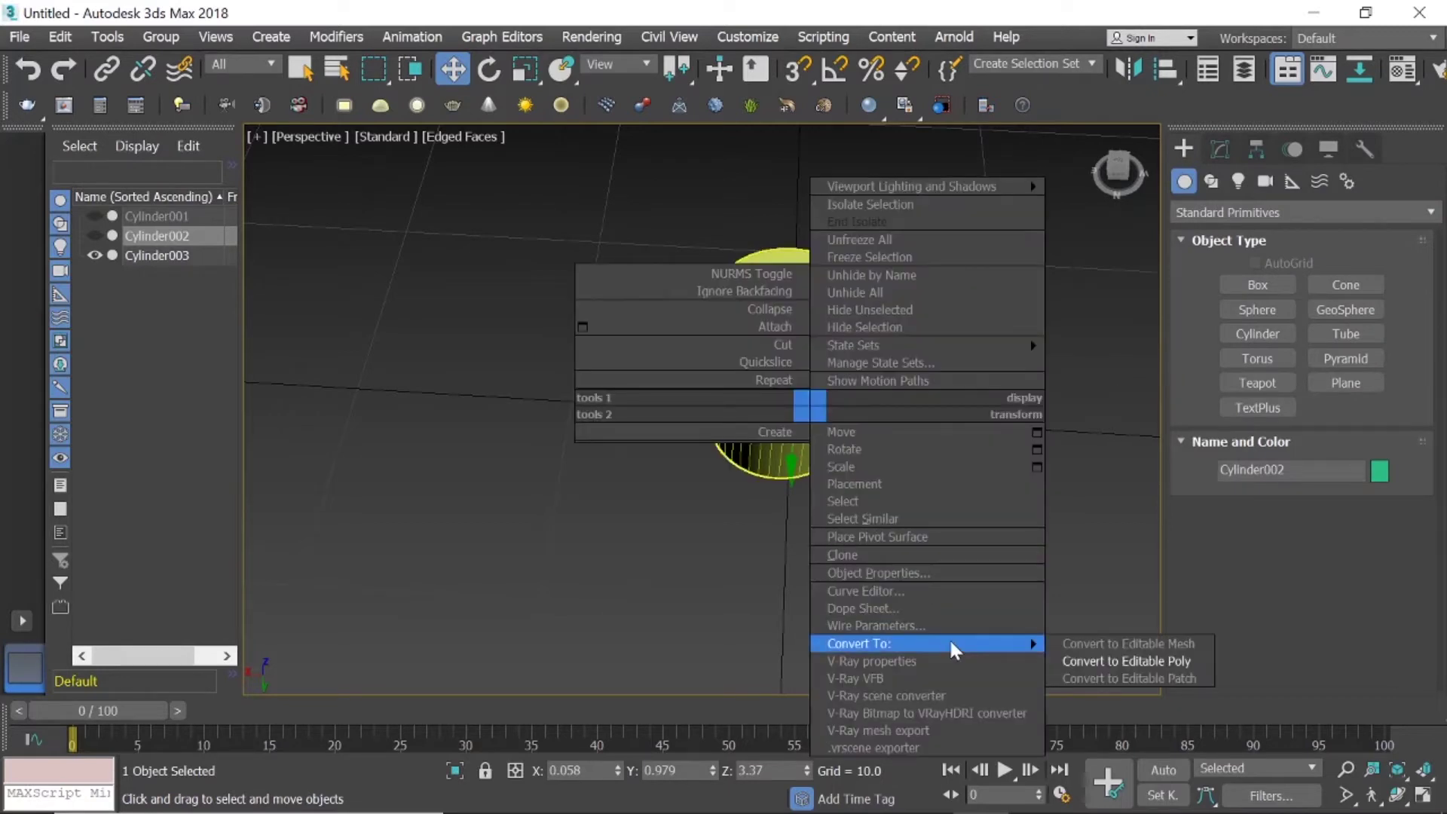
left_click(1085, 661)
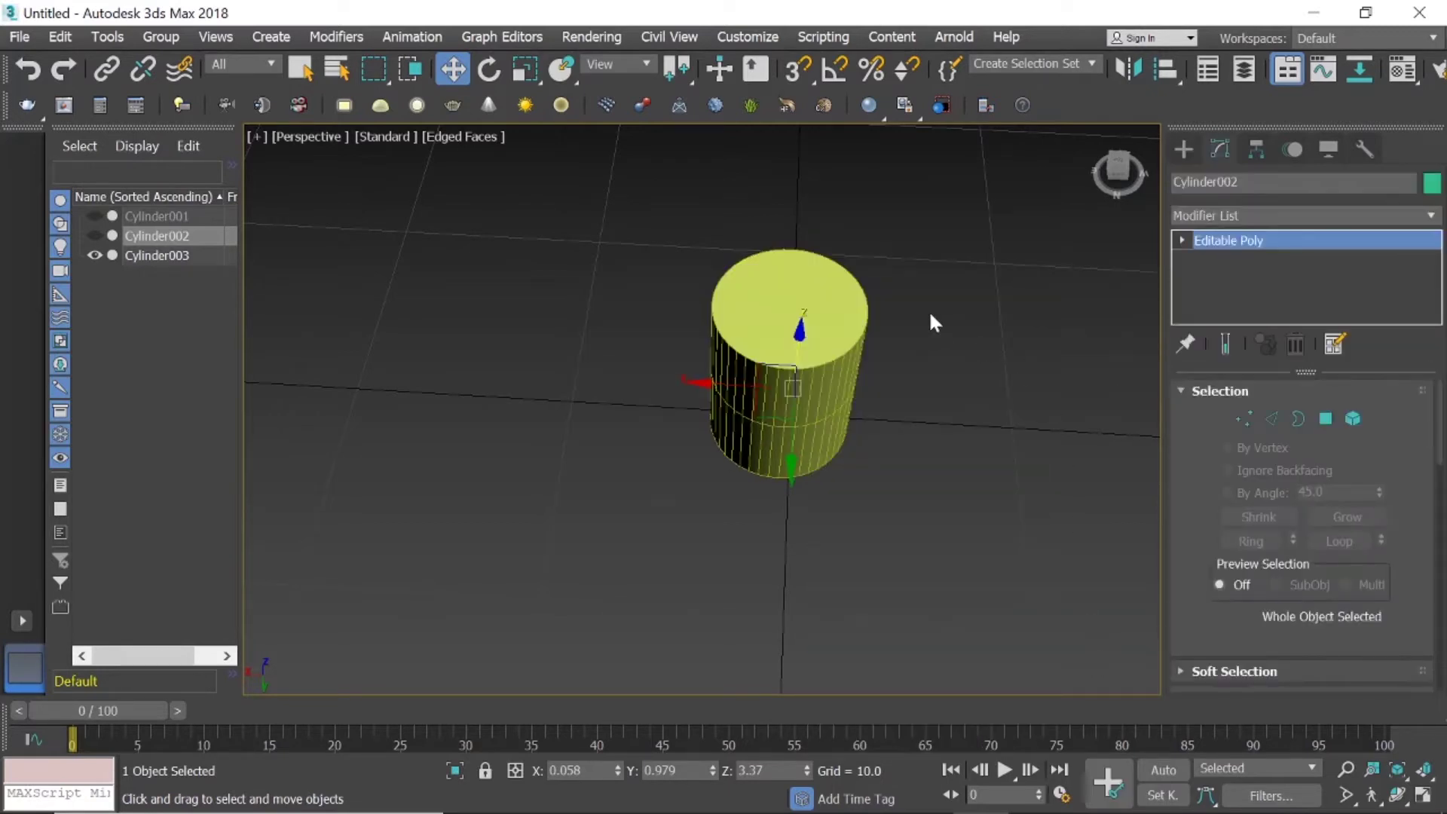
left_click(1275, 416)
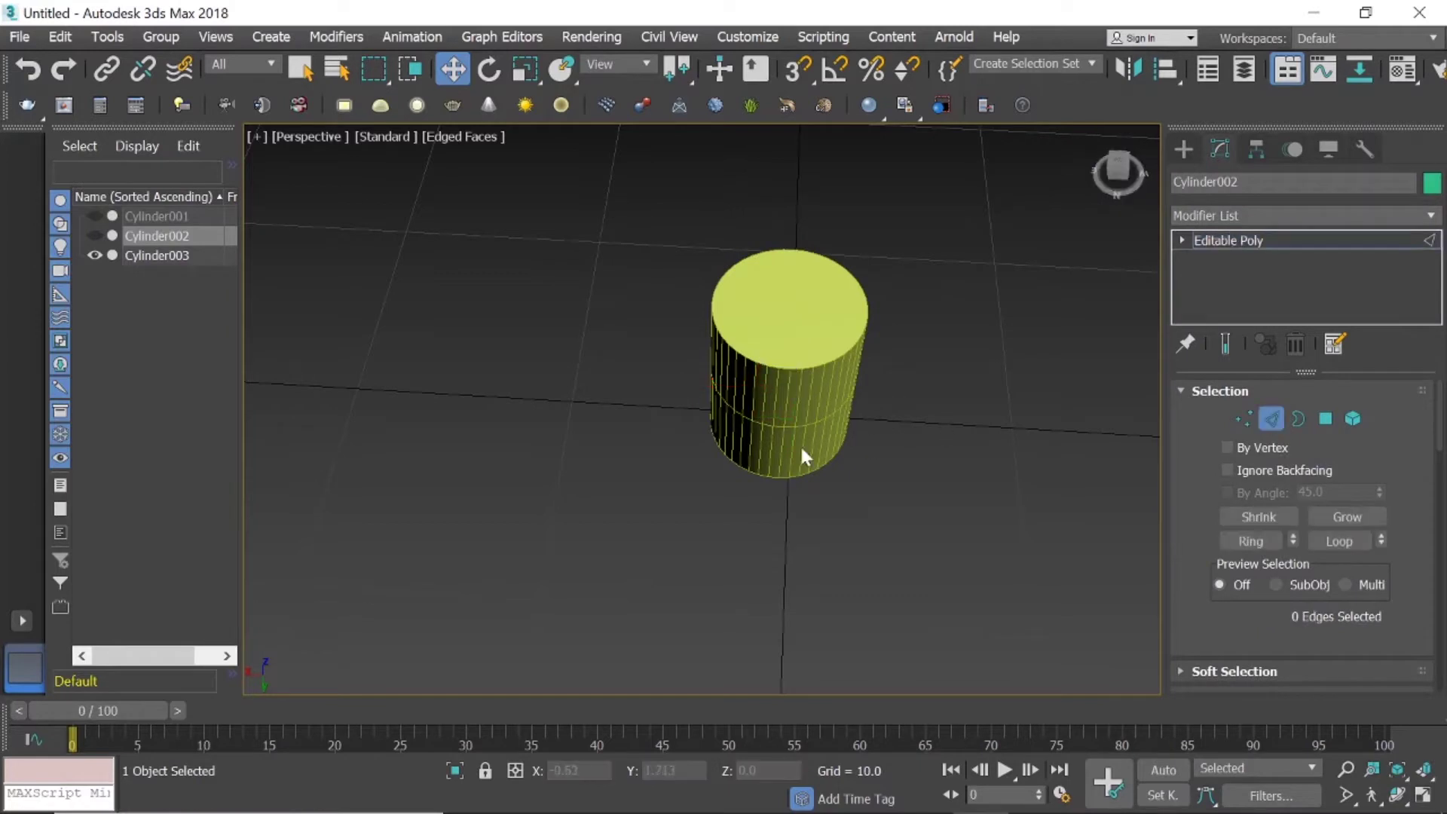
scroll(803, 422, "up", 5)
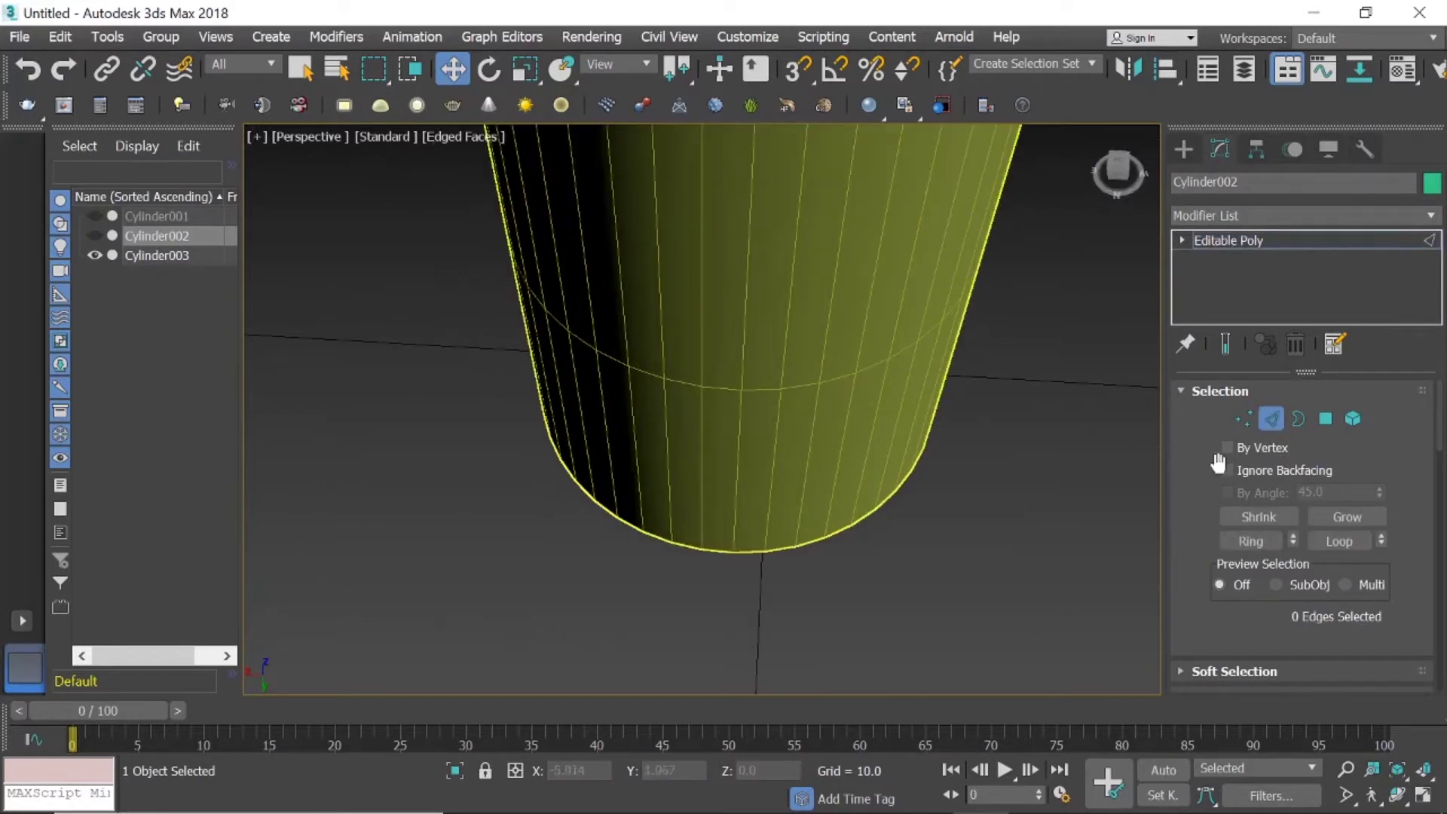
scroll(1273, 486, "down", 3)
scroll(1284, 499, "up", 1)
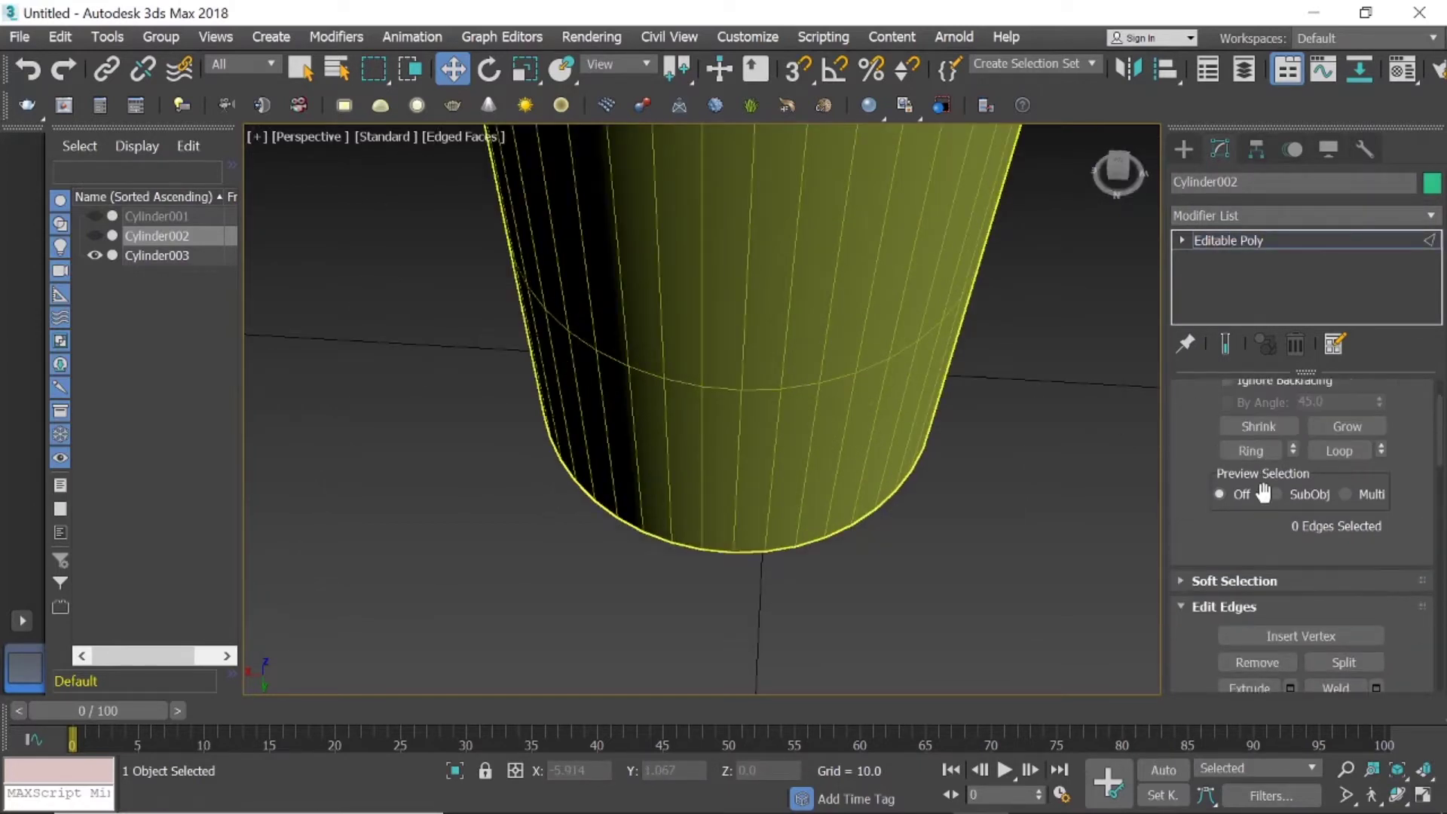
scroll(1274, 482, "up", 2)
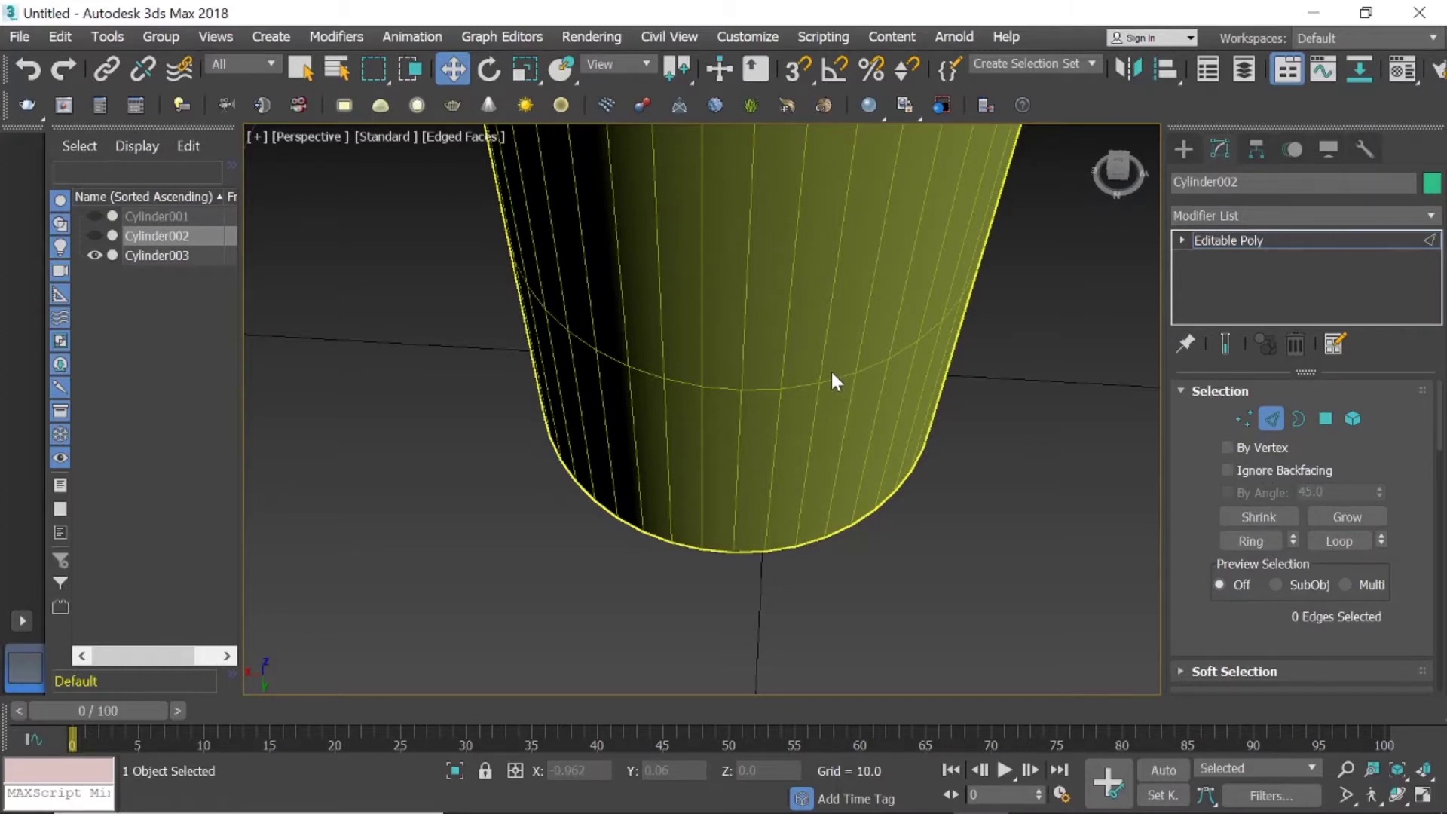
scroll(831, 369, "down", 3)
scroll(816, 274, "up", 1)
scroll(844, 419, "up", 1)
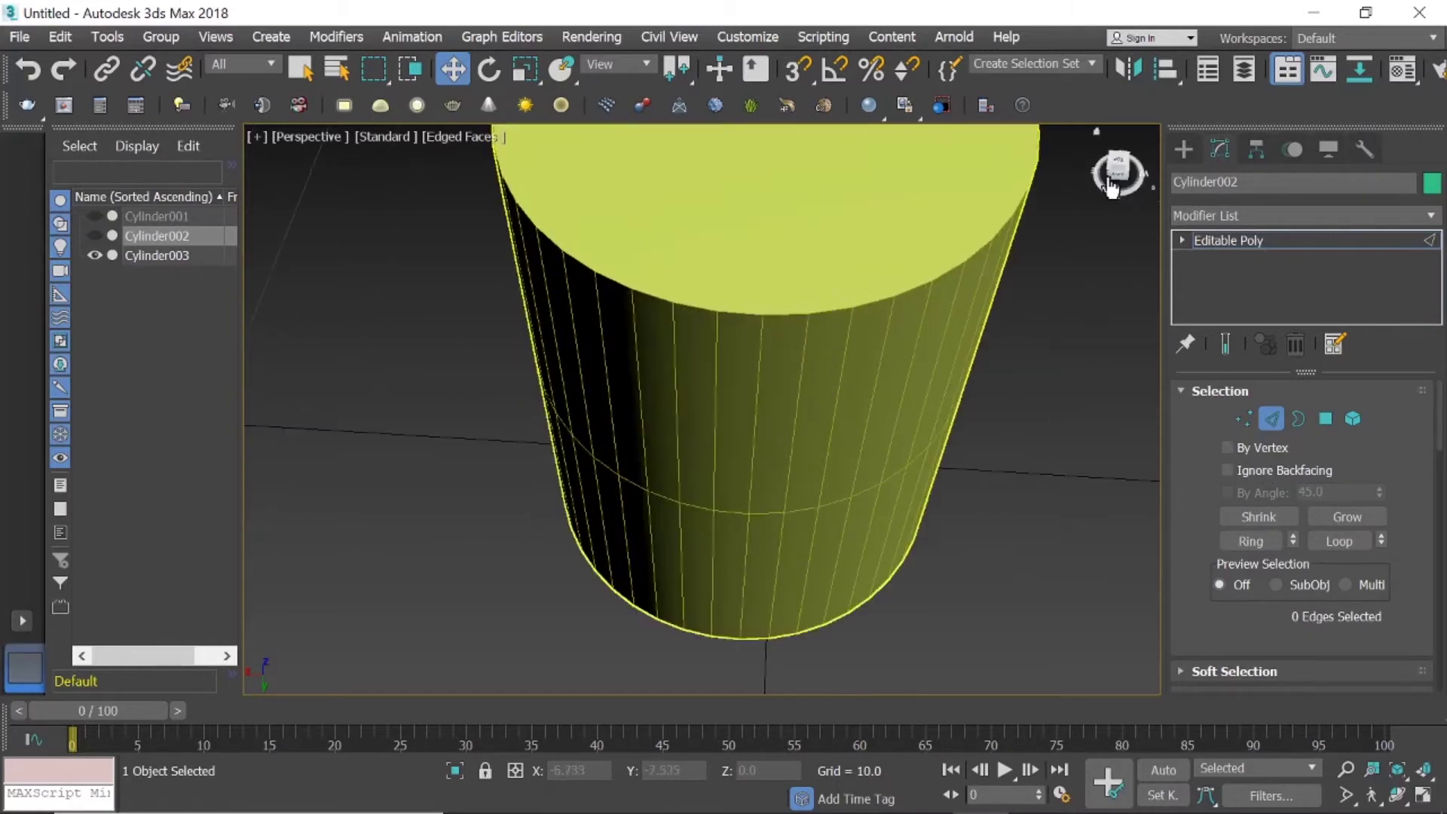
scroll(844, 419, "down", 2)
scroll(817, 340, "down", 1)
scroll(758, 342, "down", 1)
scroll(758, 342, "down", 1)
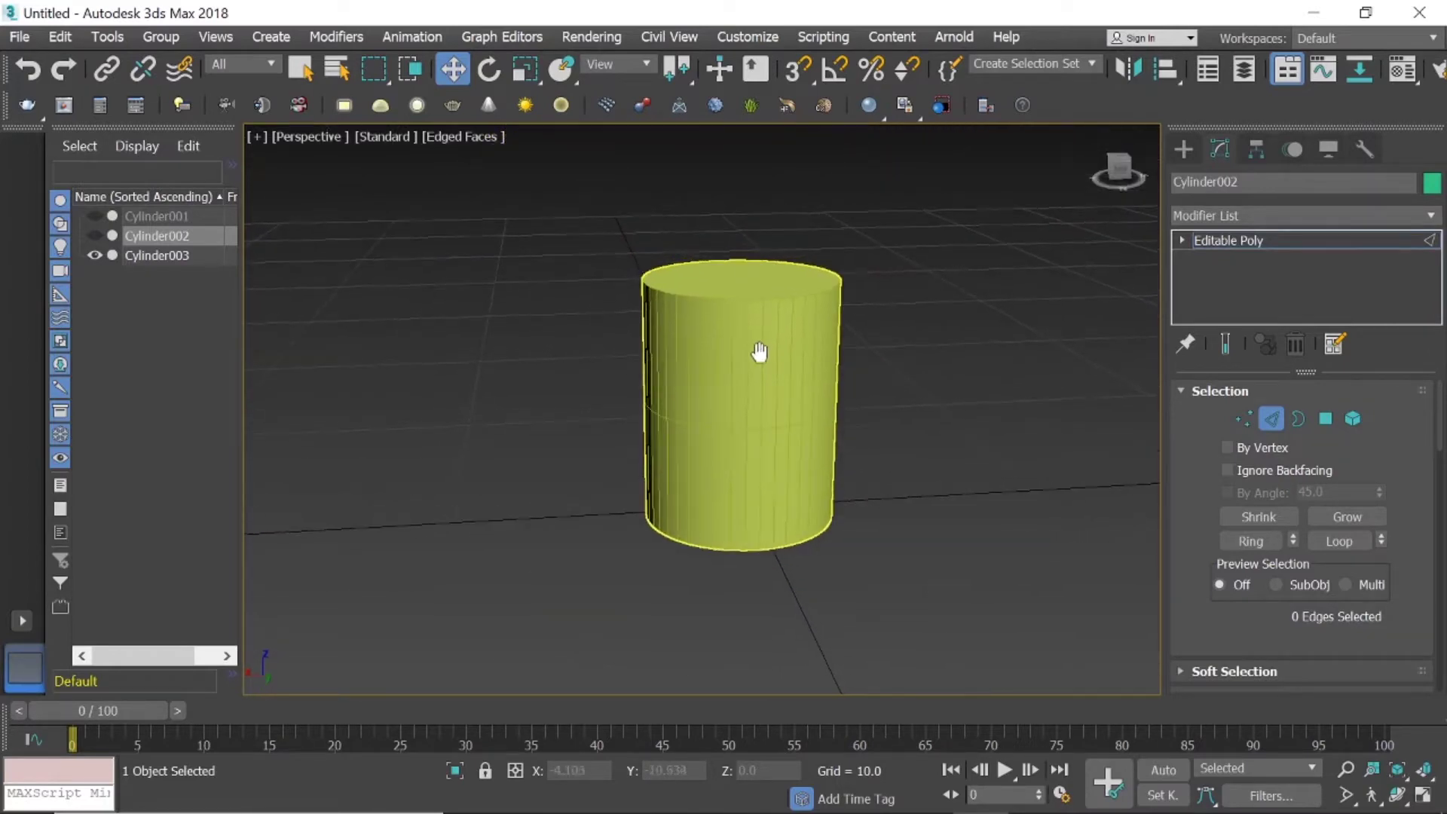
Reframe the whole cylinder, reconvert it to Editable Poly and return to Edge level.
left_click(1202, 236)
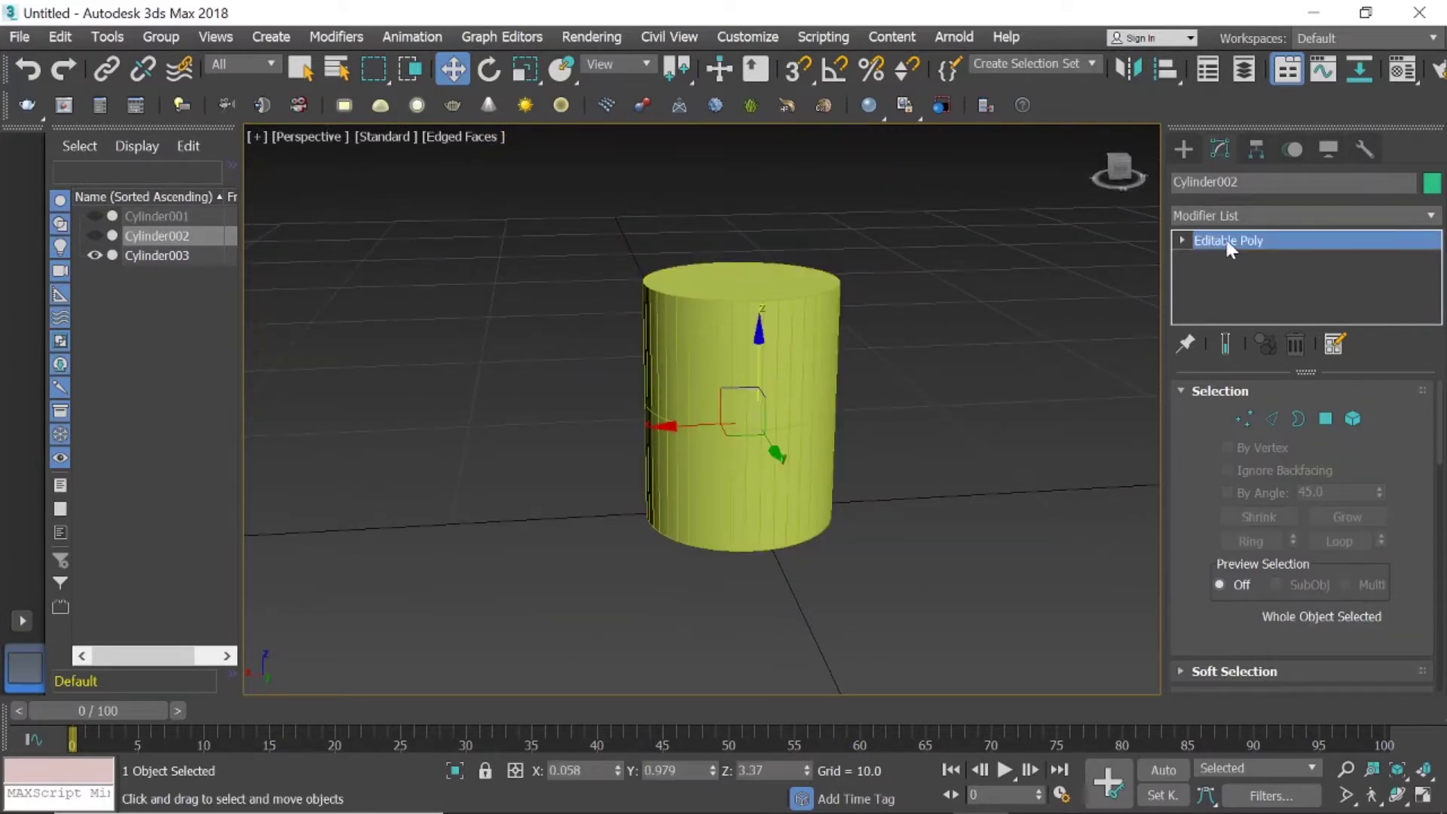
left_click(1270, 417)
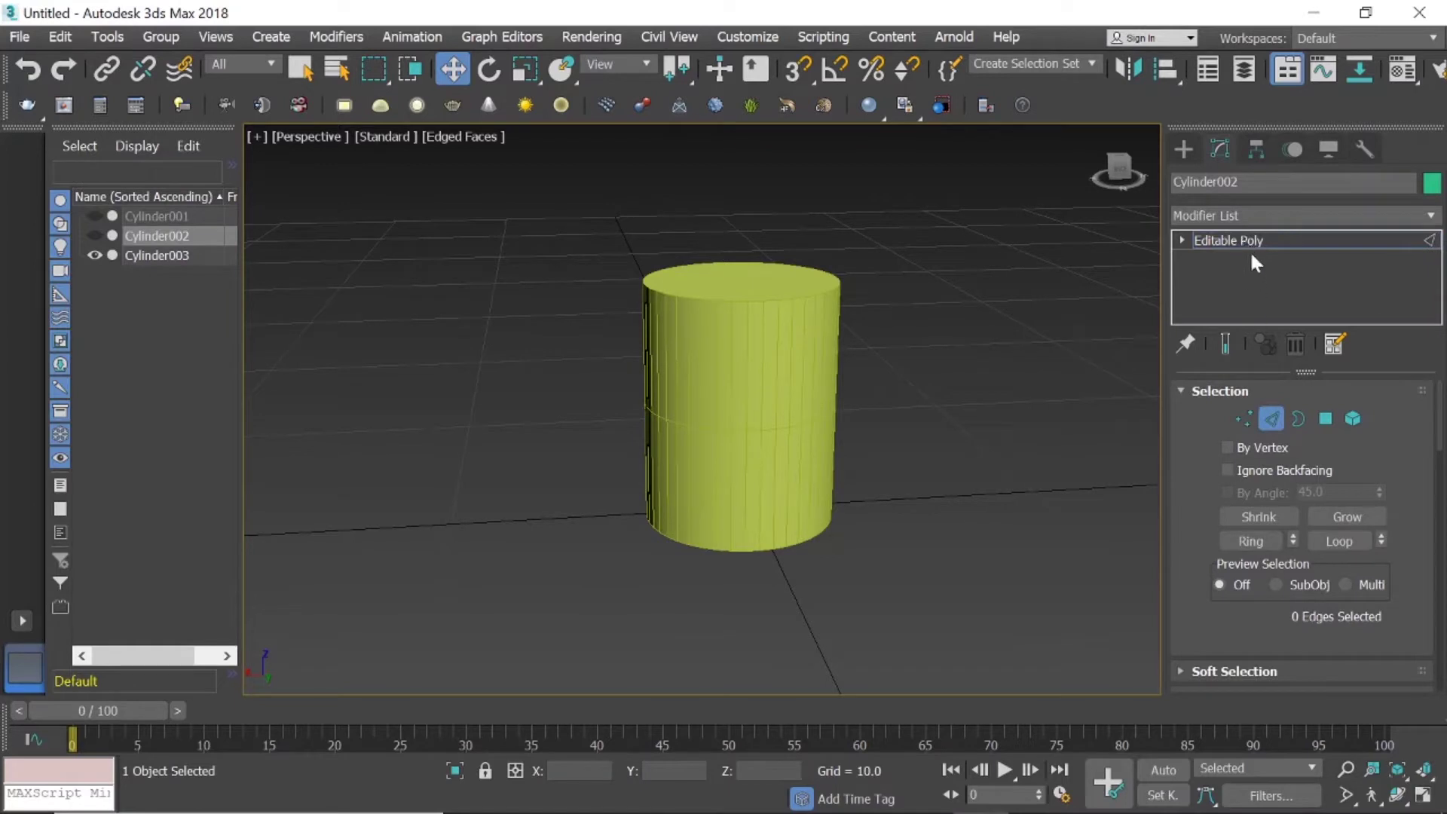
left_click(1248, 237)
left_click(1274, 417)
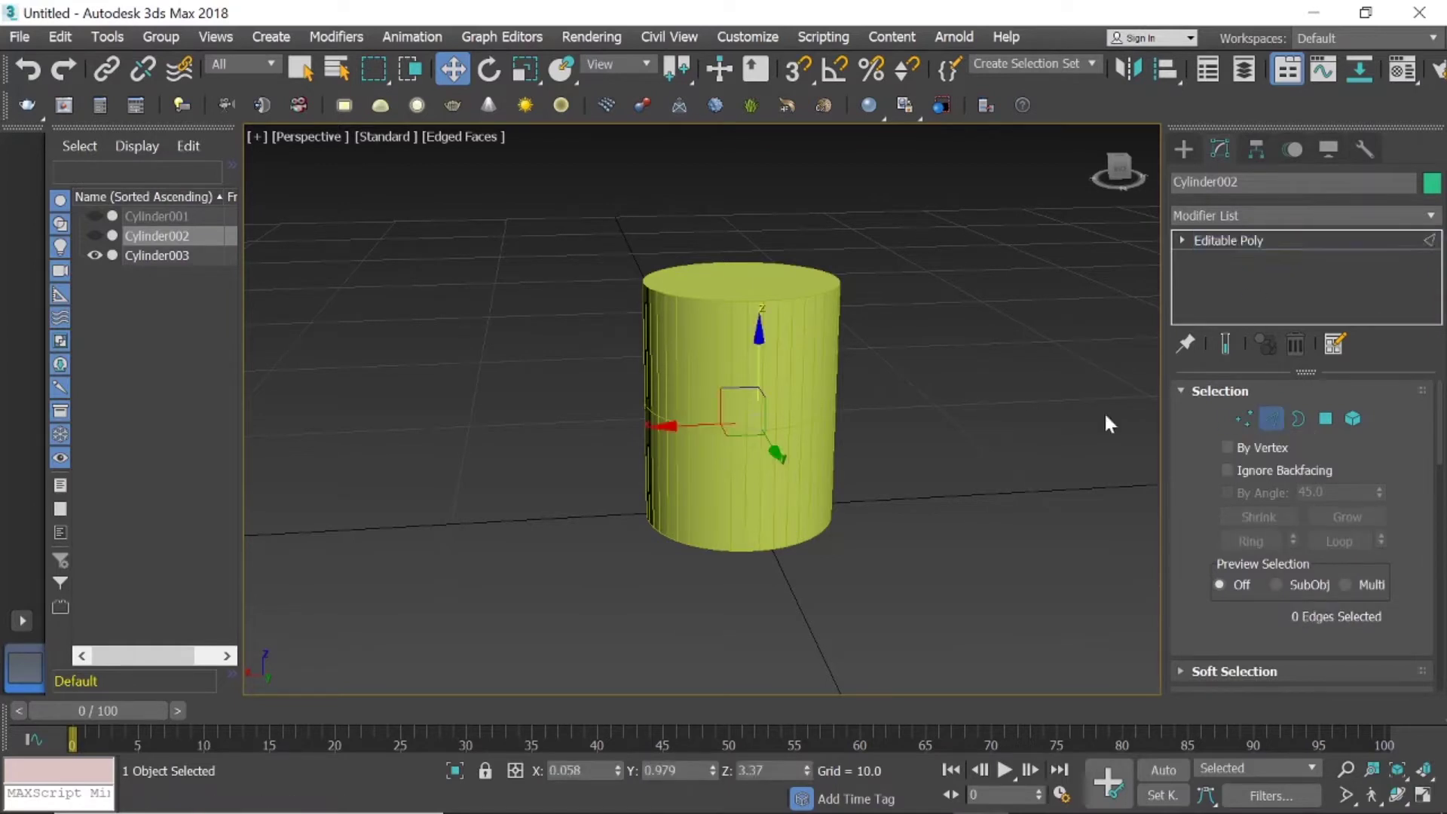
scroll(753, 422, "up", 5)
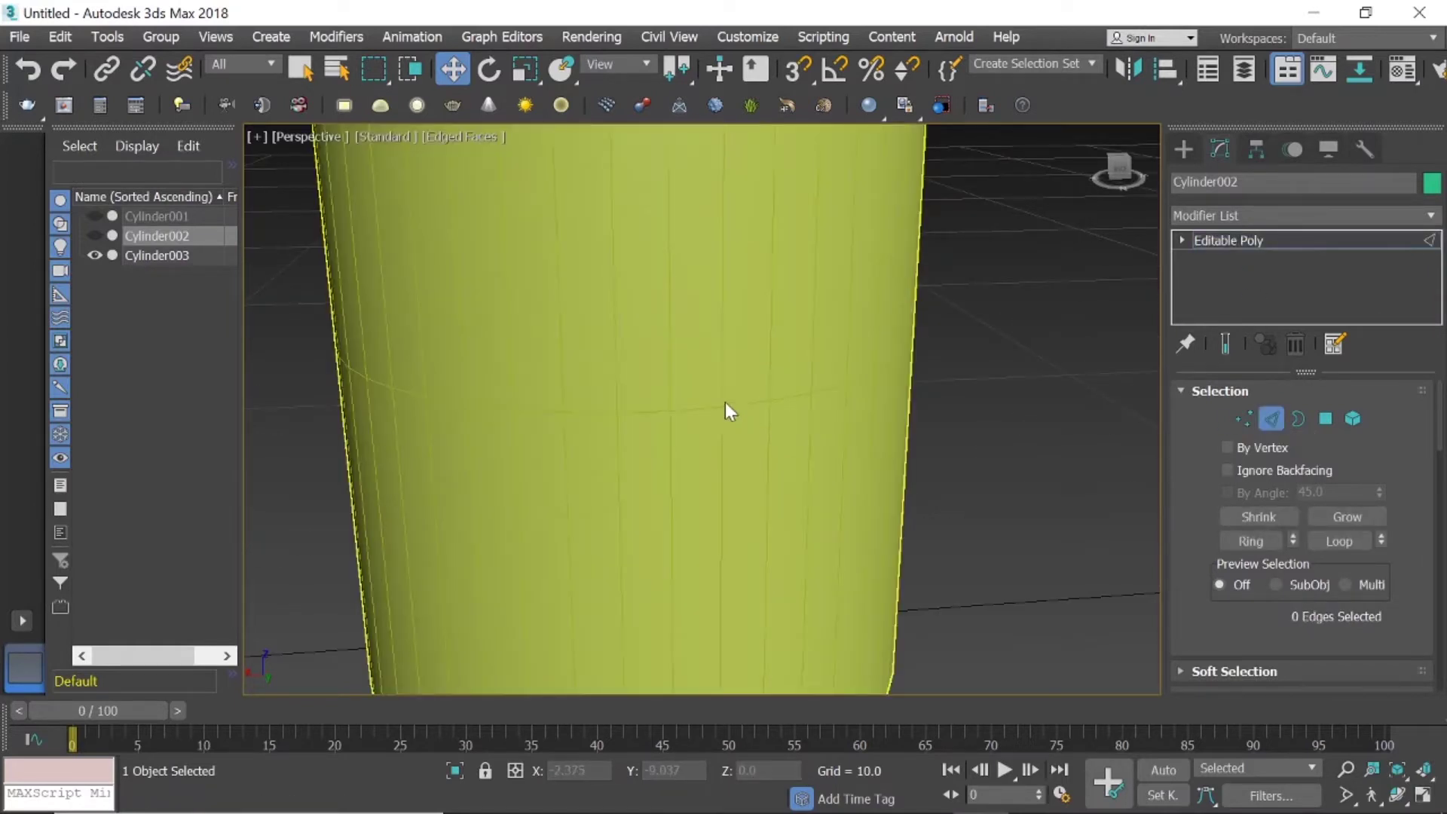
key("z")
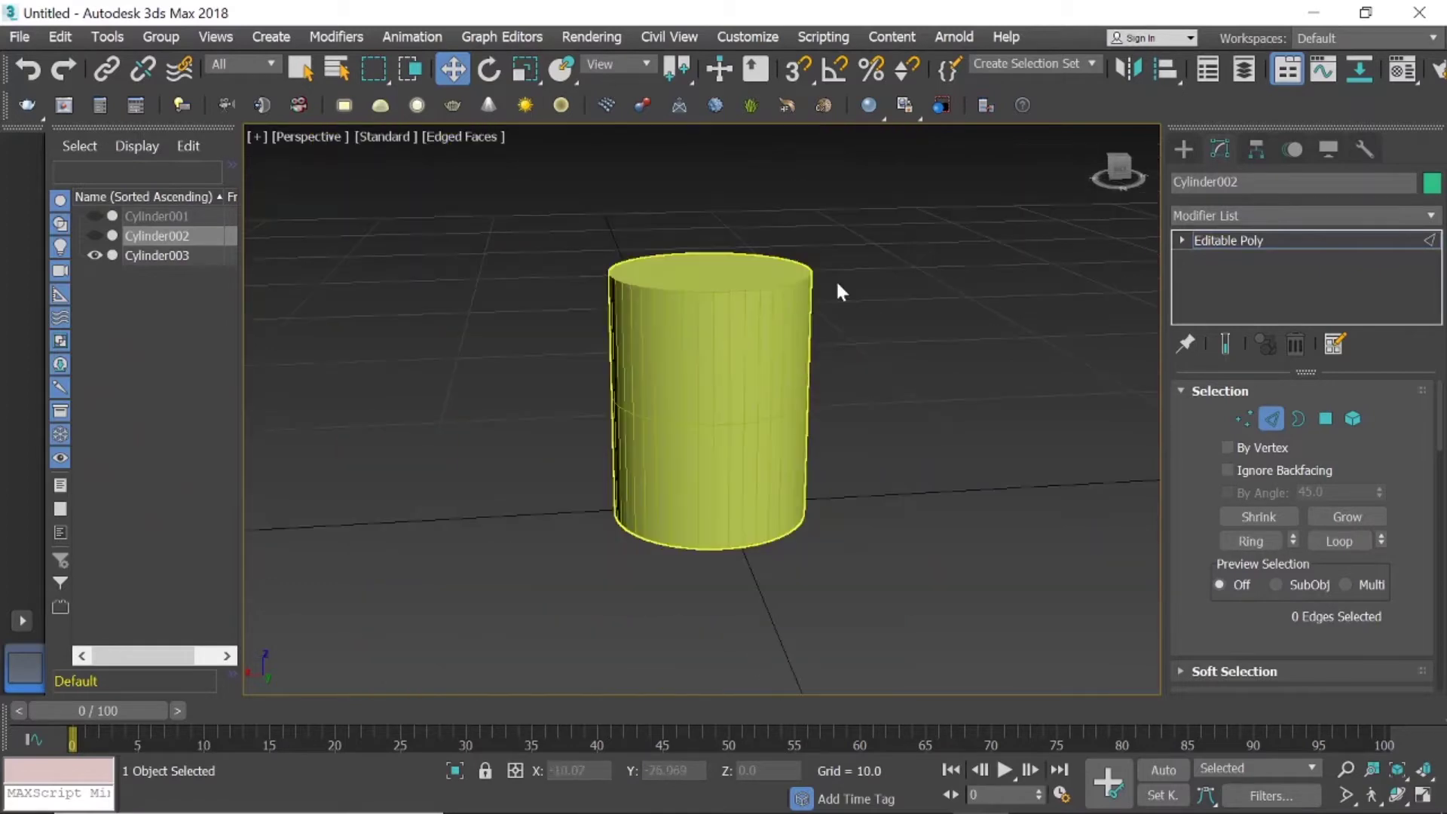
left_click_drag(1113, 165, 1078, 178)
right_click(656, 386)
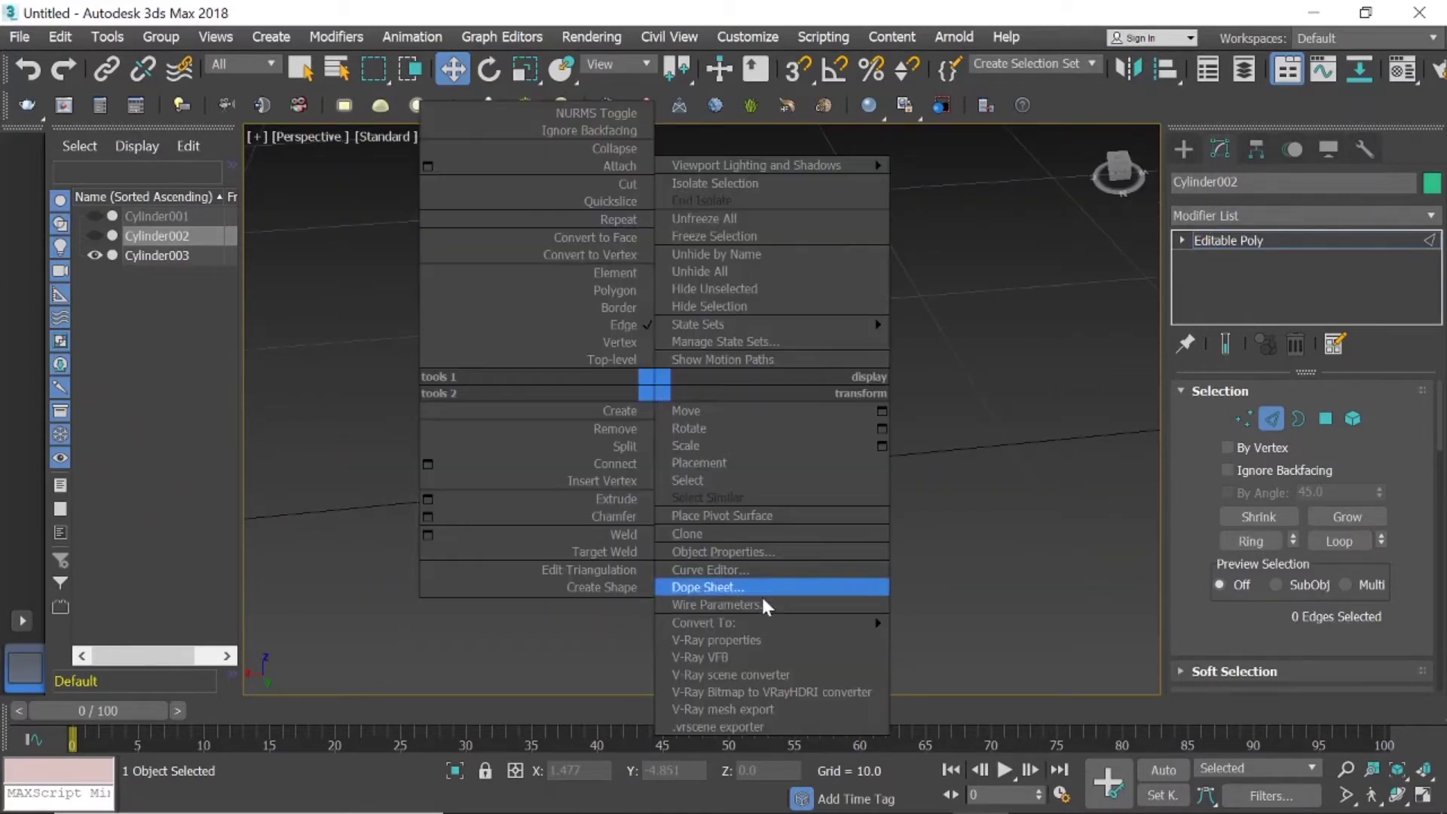
left_click(988, 632)
key("2")
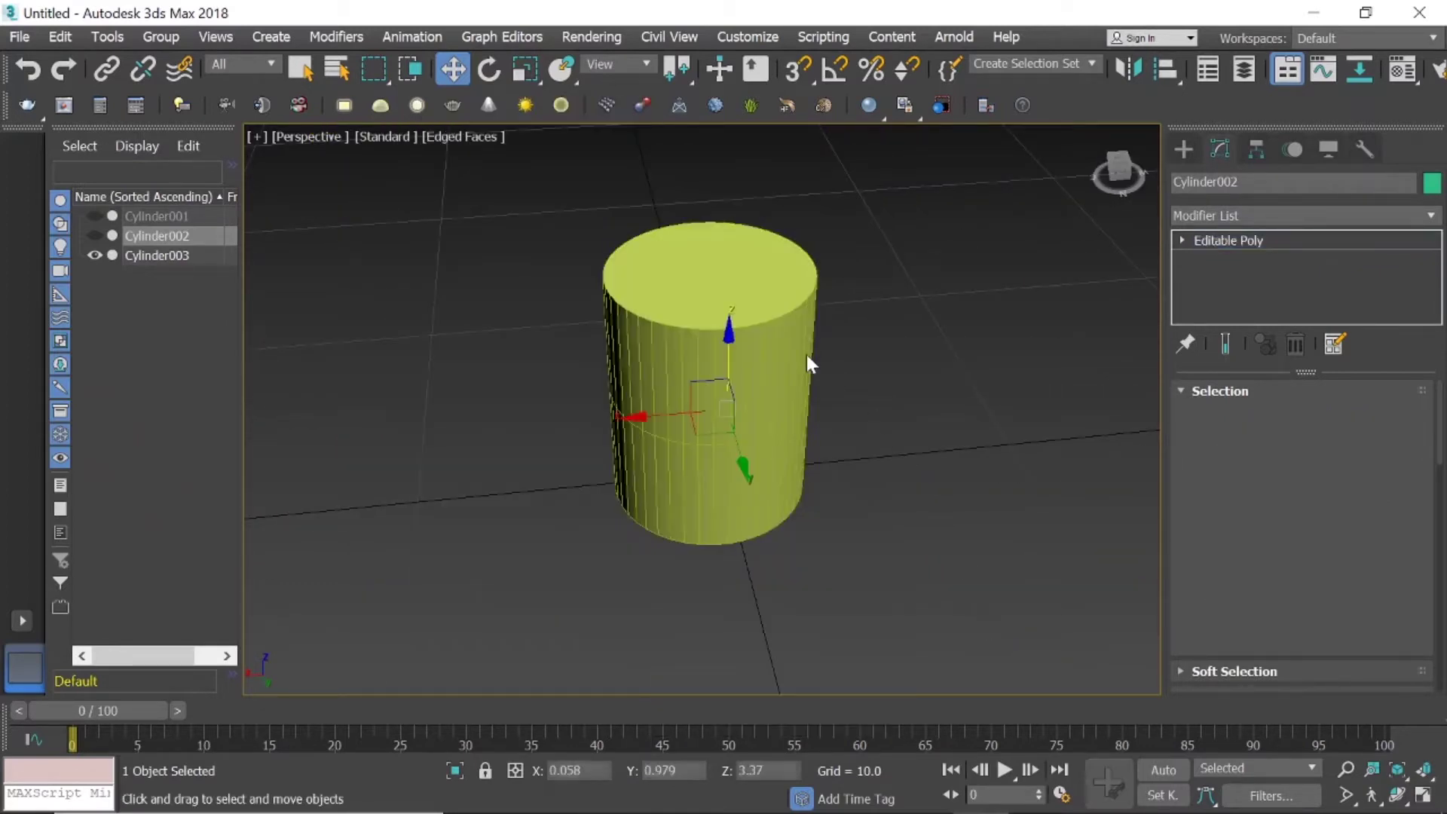
left_click(1272, 420)
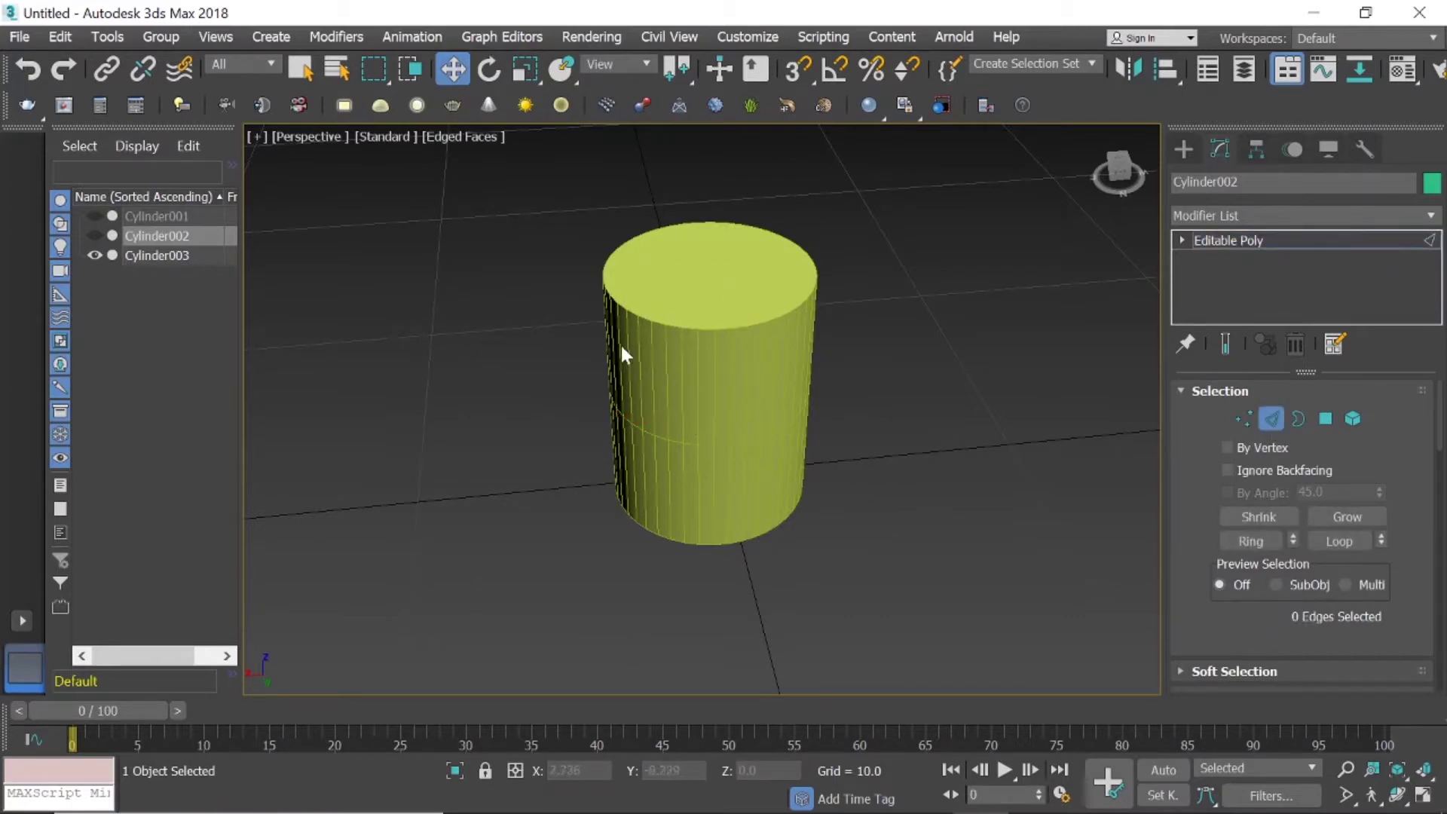
Unhide the outer ring Cylinder001 and clock-face disc Cylinder002.
left_click(95, 236)
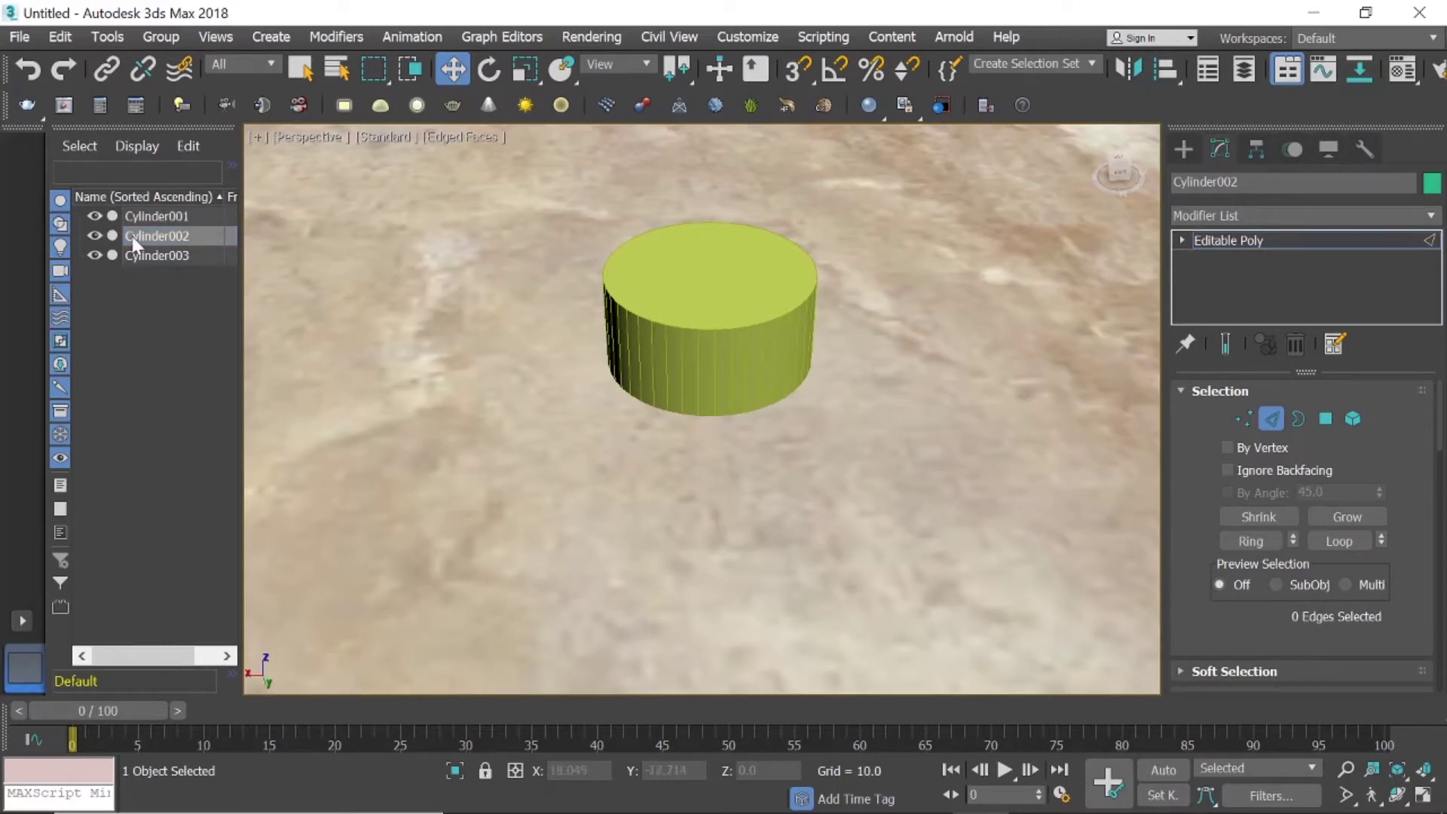
scroll(694, 367, "down", 5)
scroll(712, 370, "down", 5)
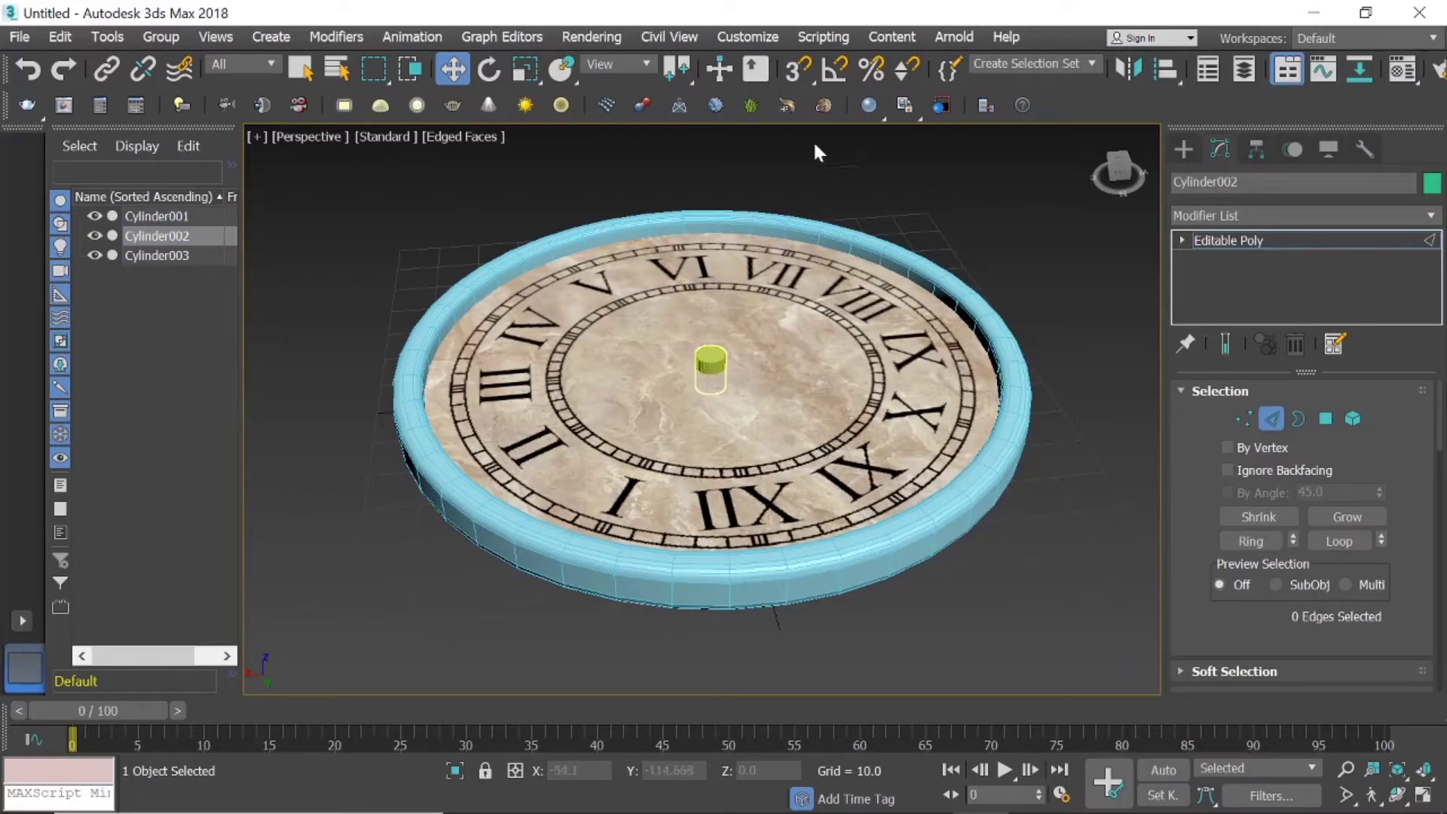
Move the pin cylinders up along Z, lifting one to Z 4.528.
left_click(460, 71)
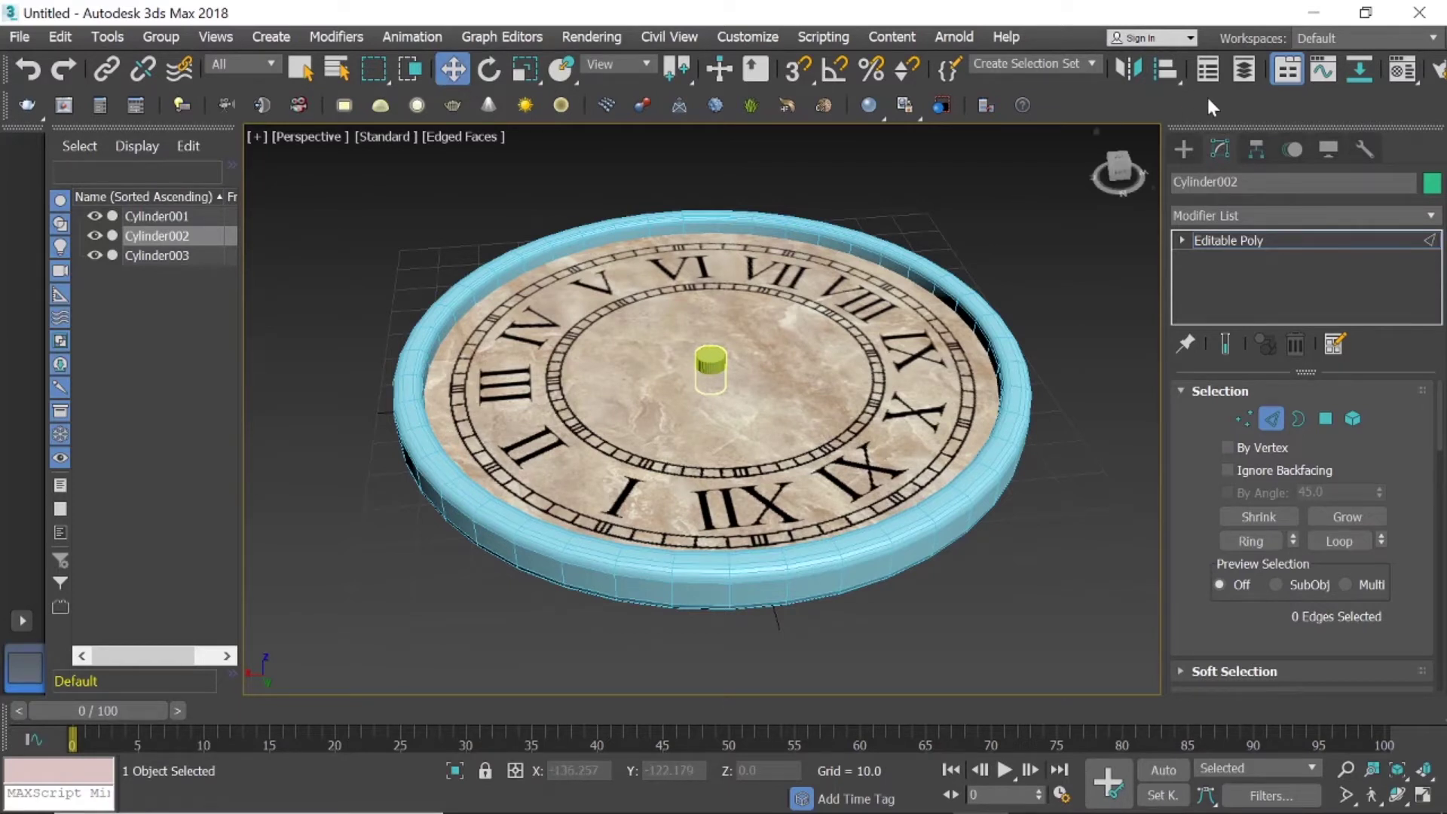
left_click(1186, 147)
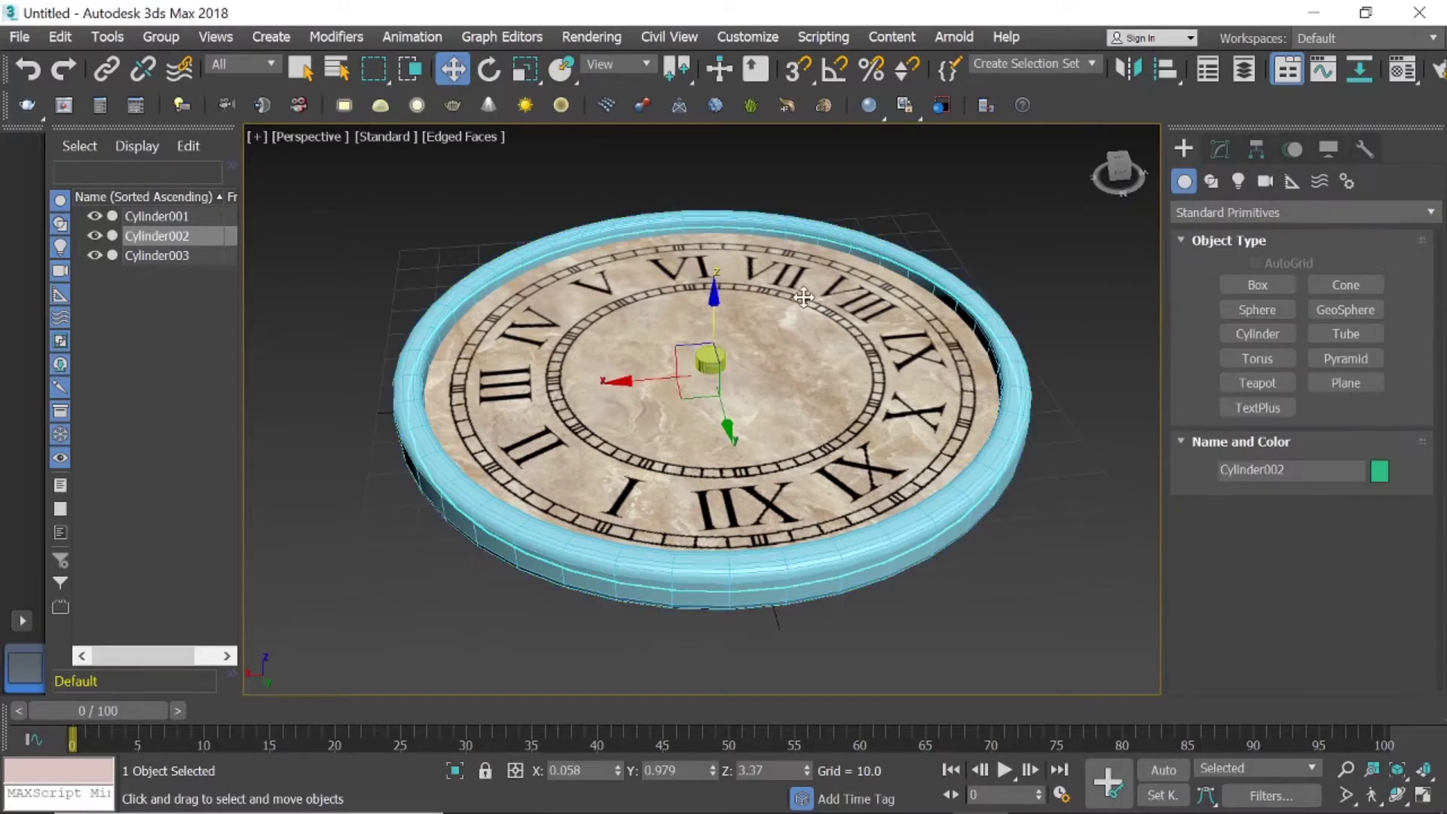
left_click_drag(717, 307, 711, 302)
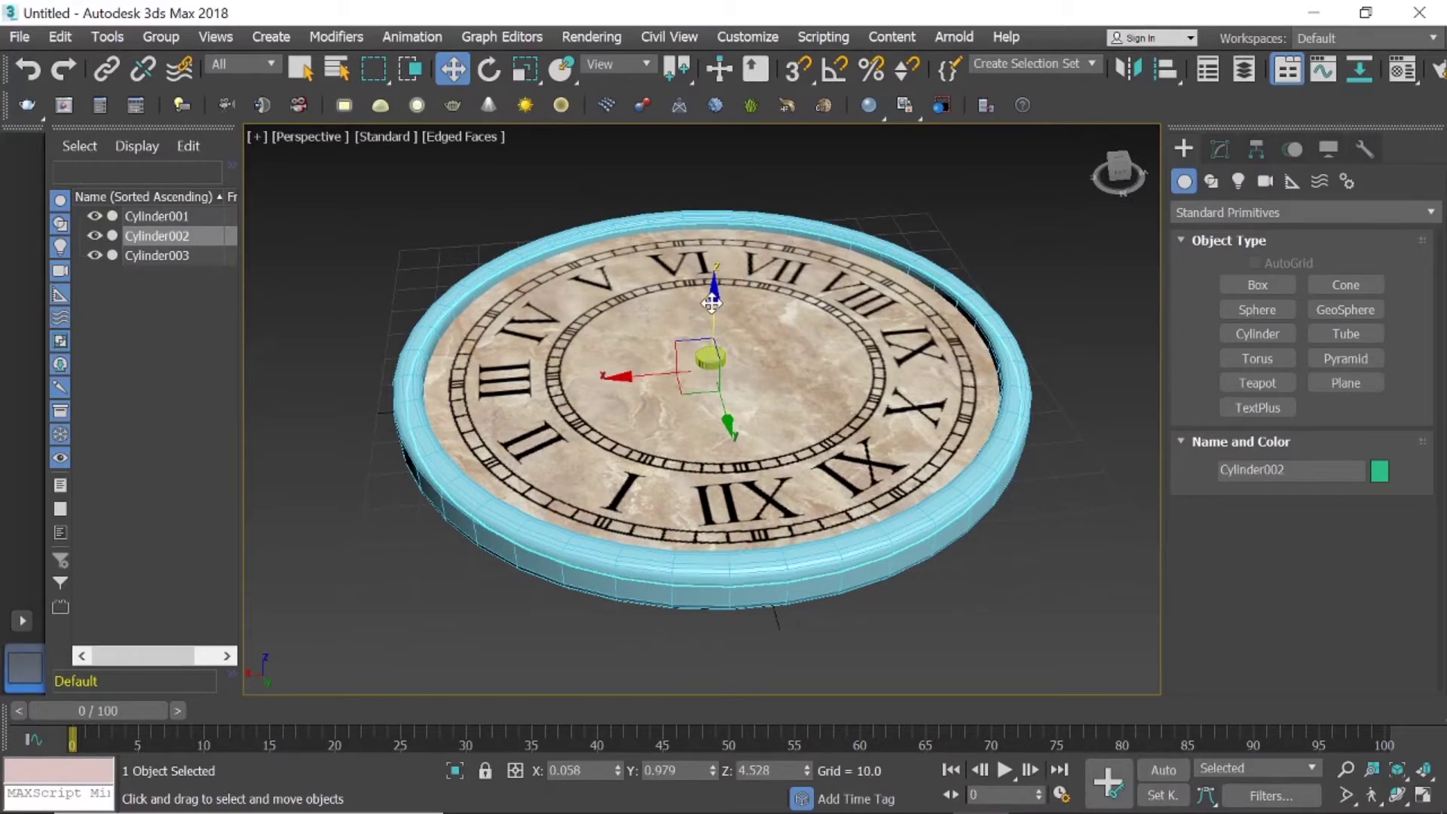
left_click(1003, 225)
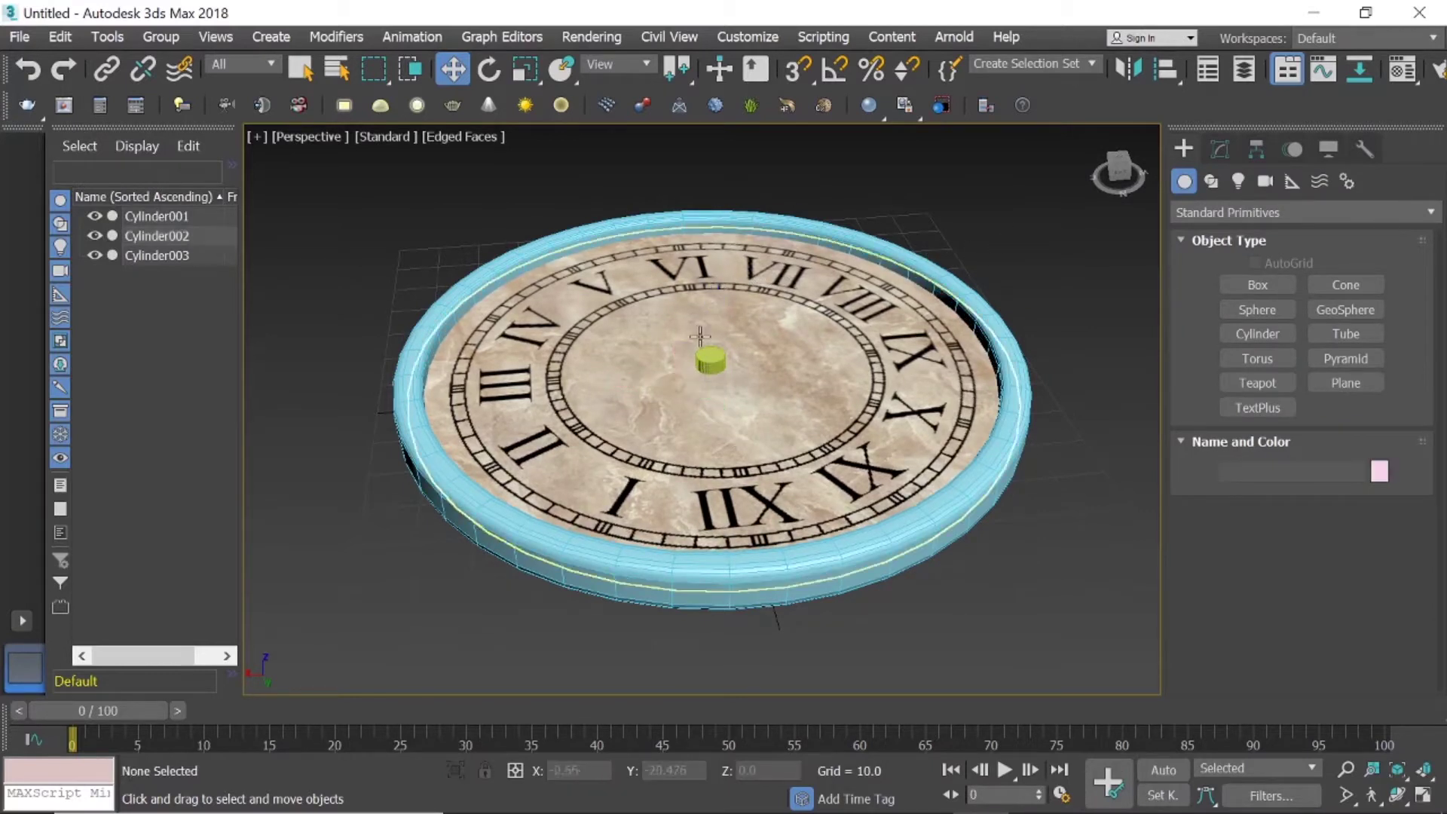
left_click(709, 363)
left_click_drag(711, 326, 708, 323)
Make Cylinder003 an Editable Poly in Edge mode and hide the other two cylinders.
right_click(712, 363)
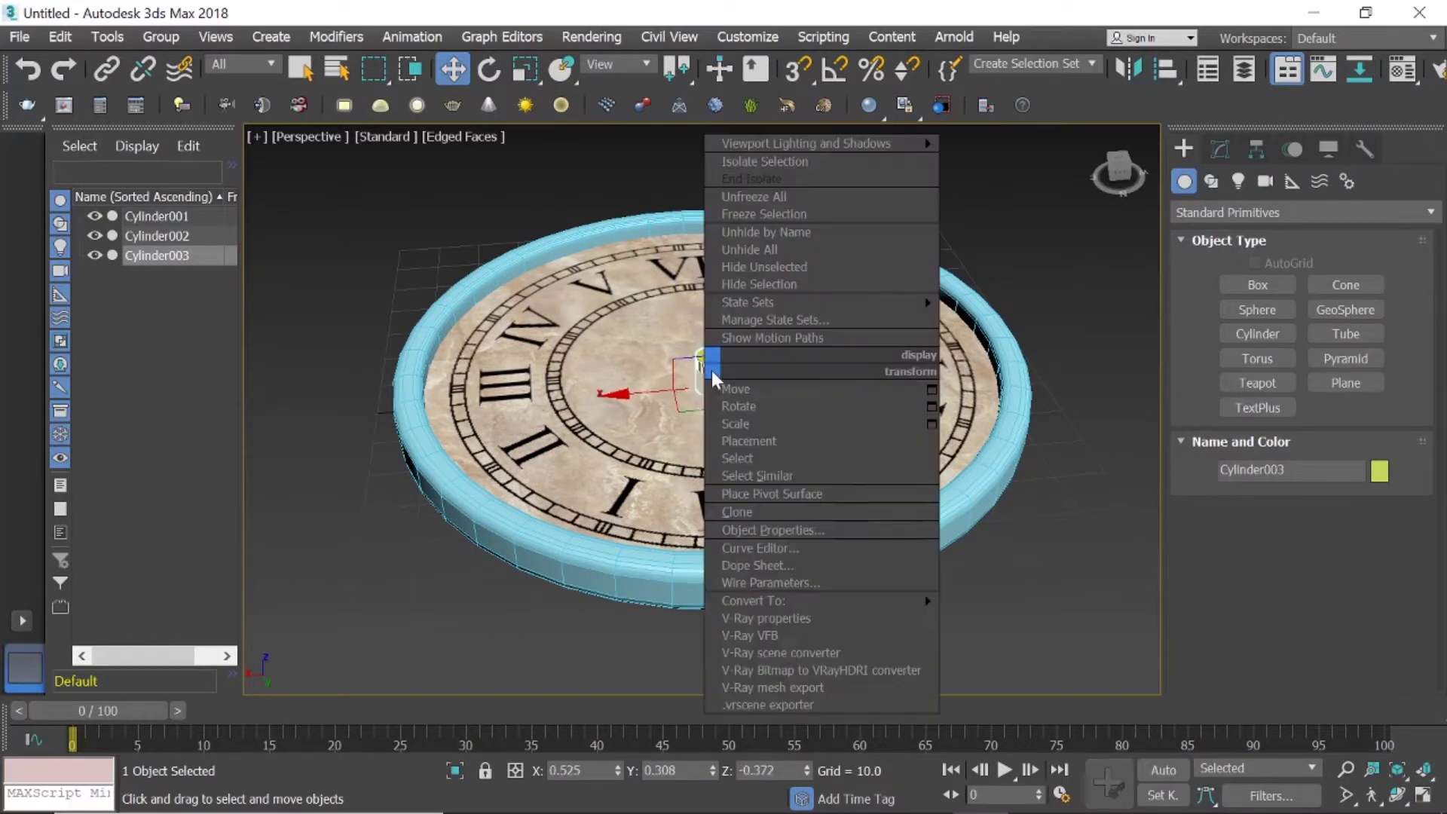
left_click(1002, 616)
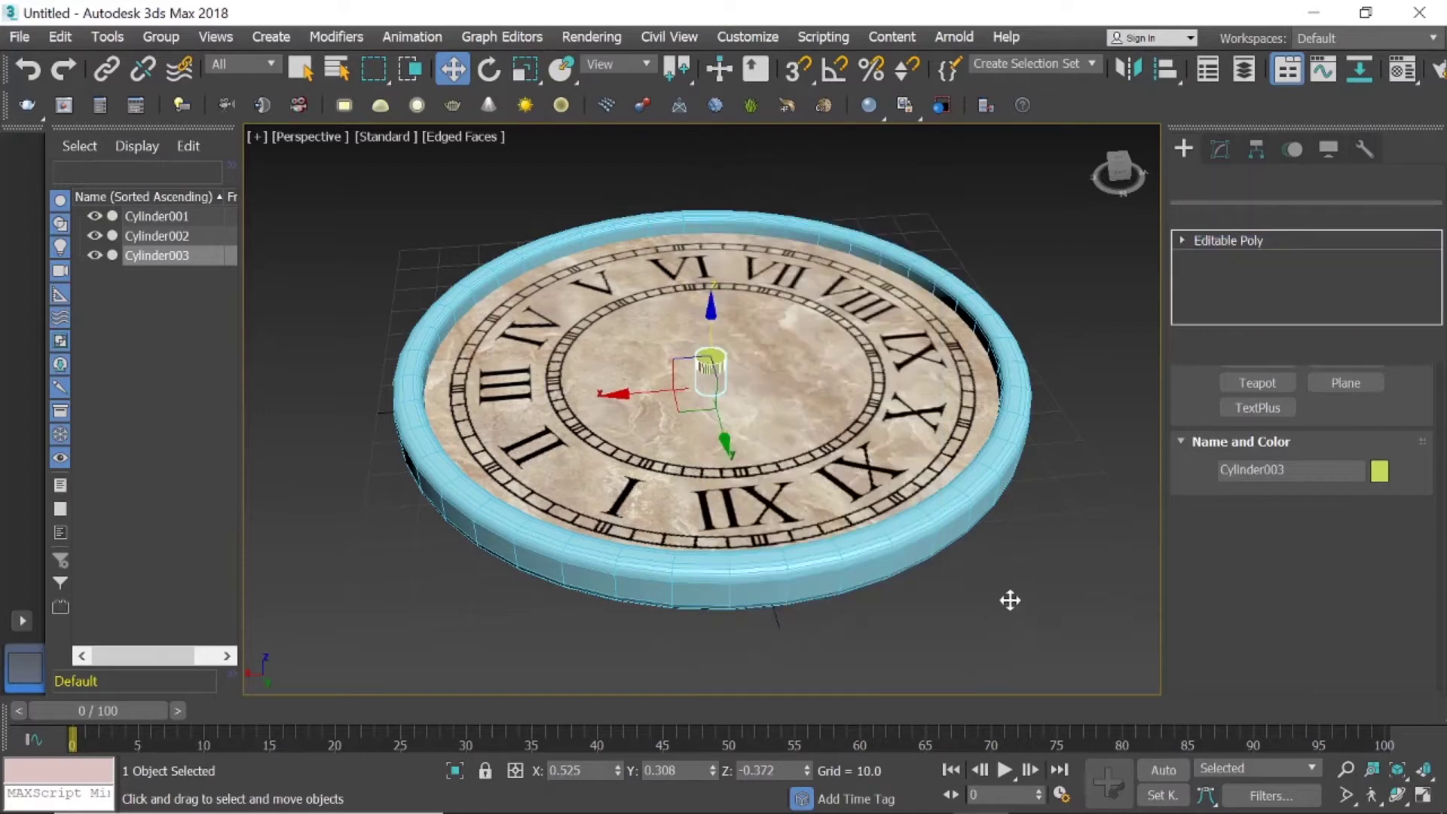
left_click(1265, 422)
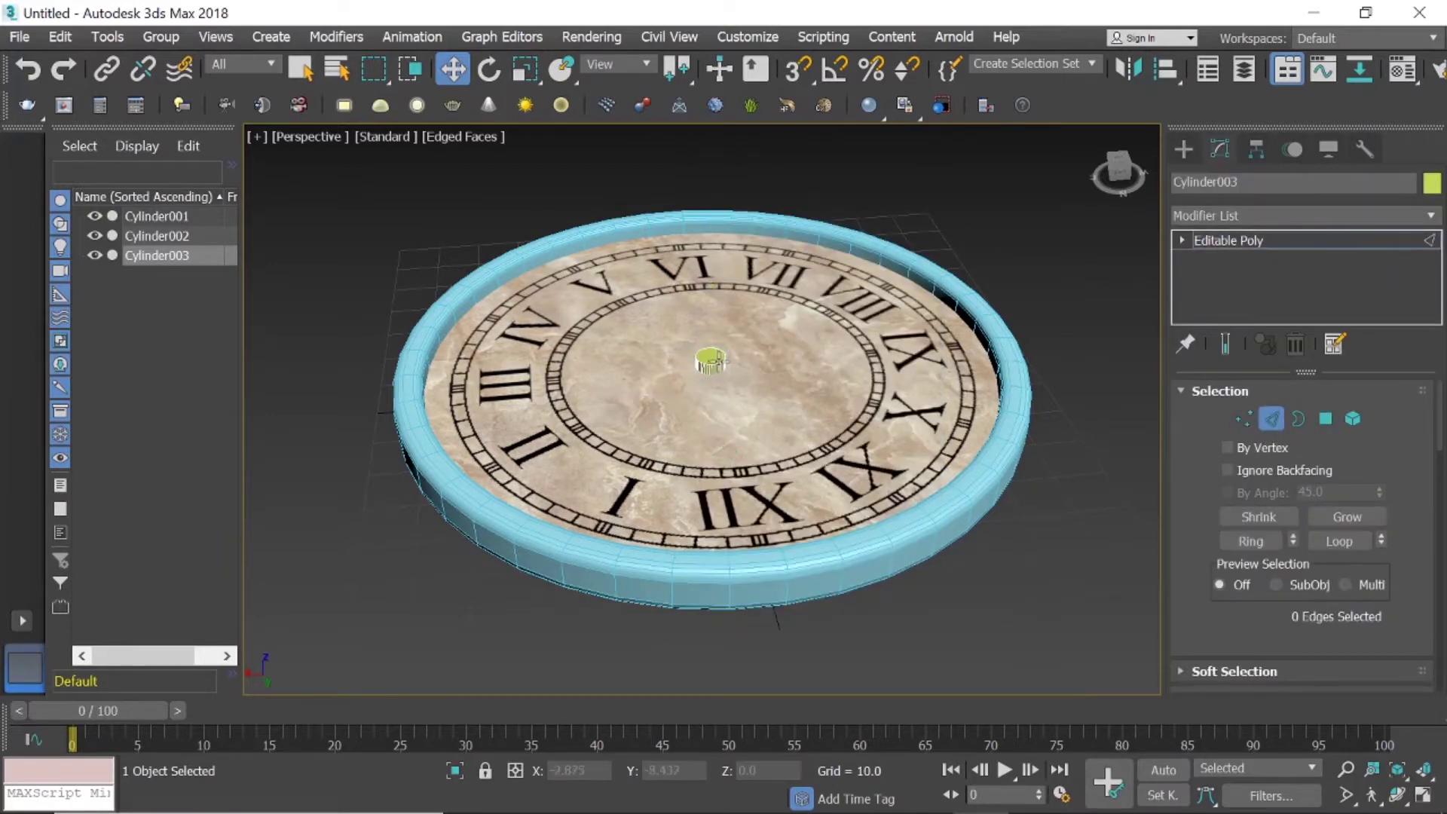
scroll(708, 382, "up", 8)
left_click(709, 382)
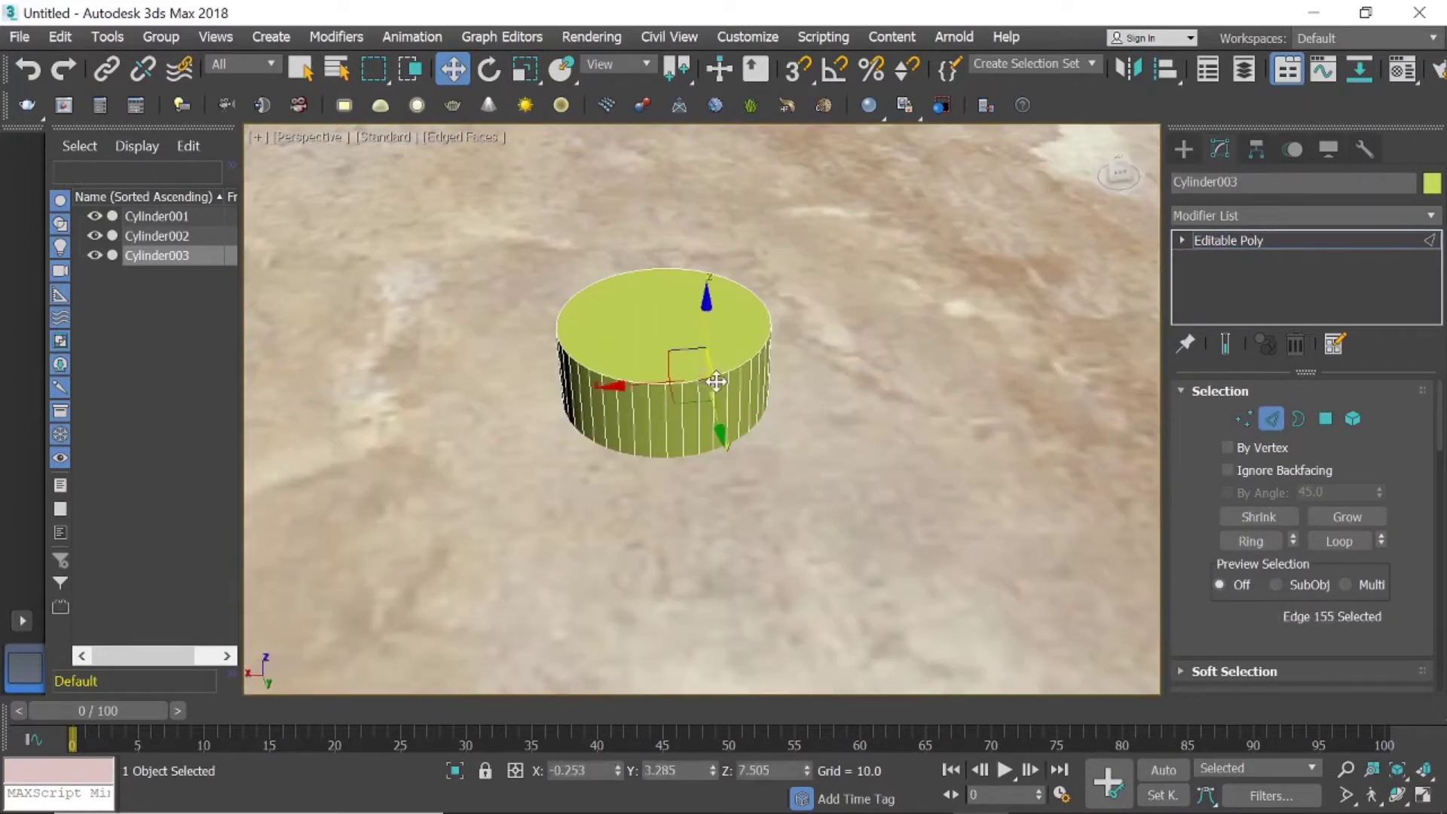
left_click(97, 235)
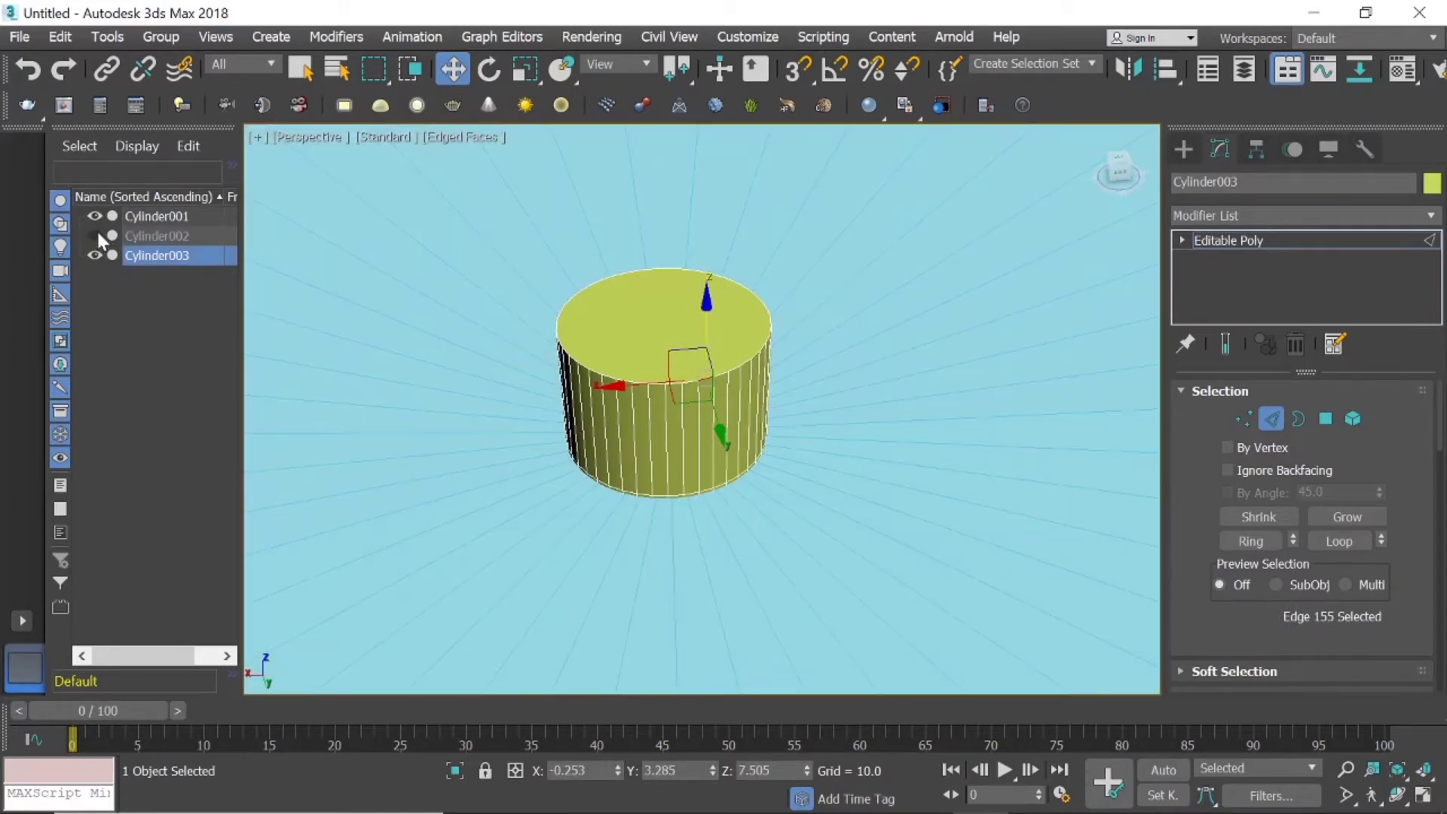
scroll(665, 498, "up", 2)
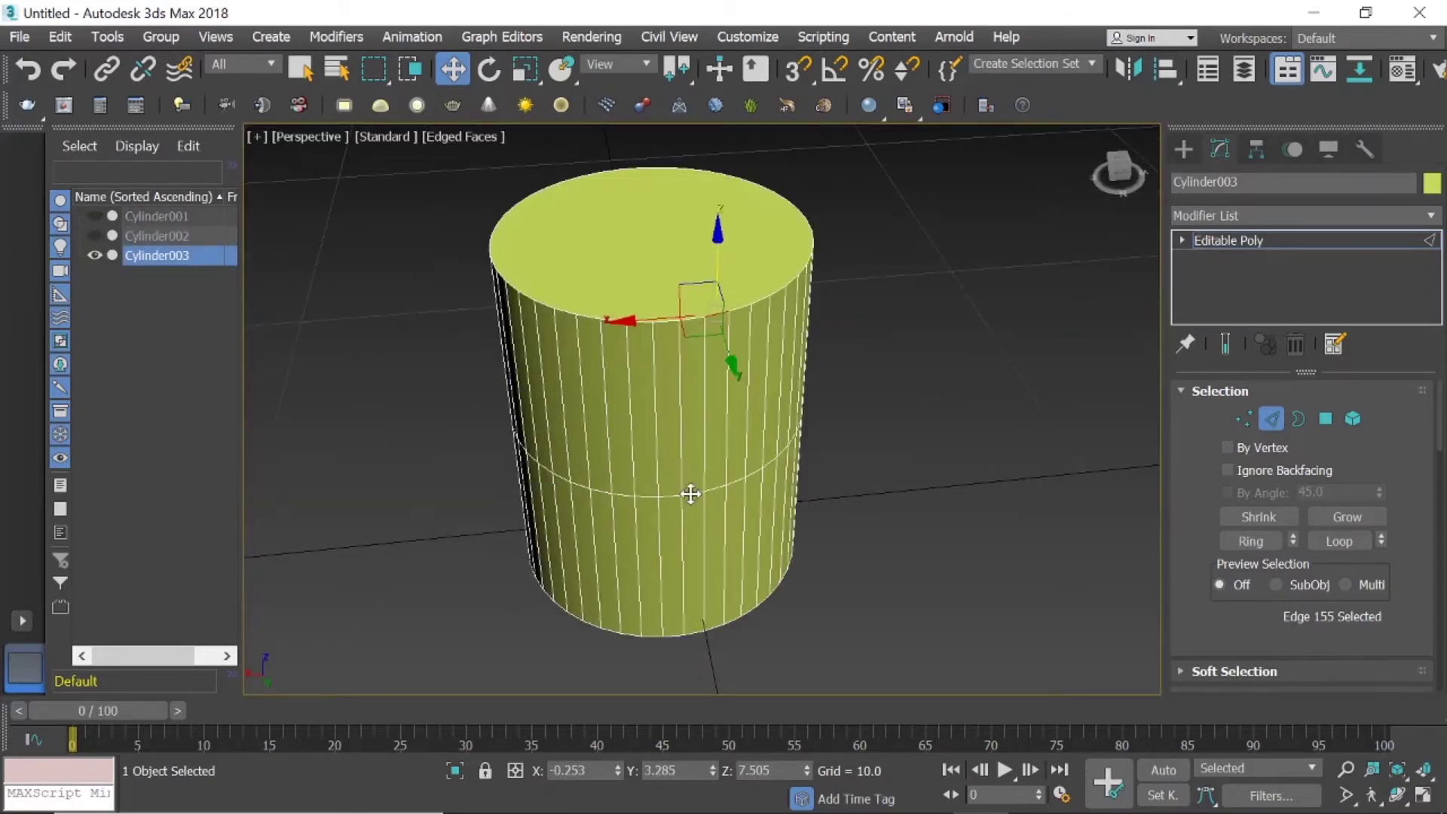
Select Cylinder003's middle edge loop and raise it just below the top rim.
left_click(690, 494)
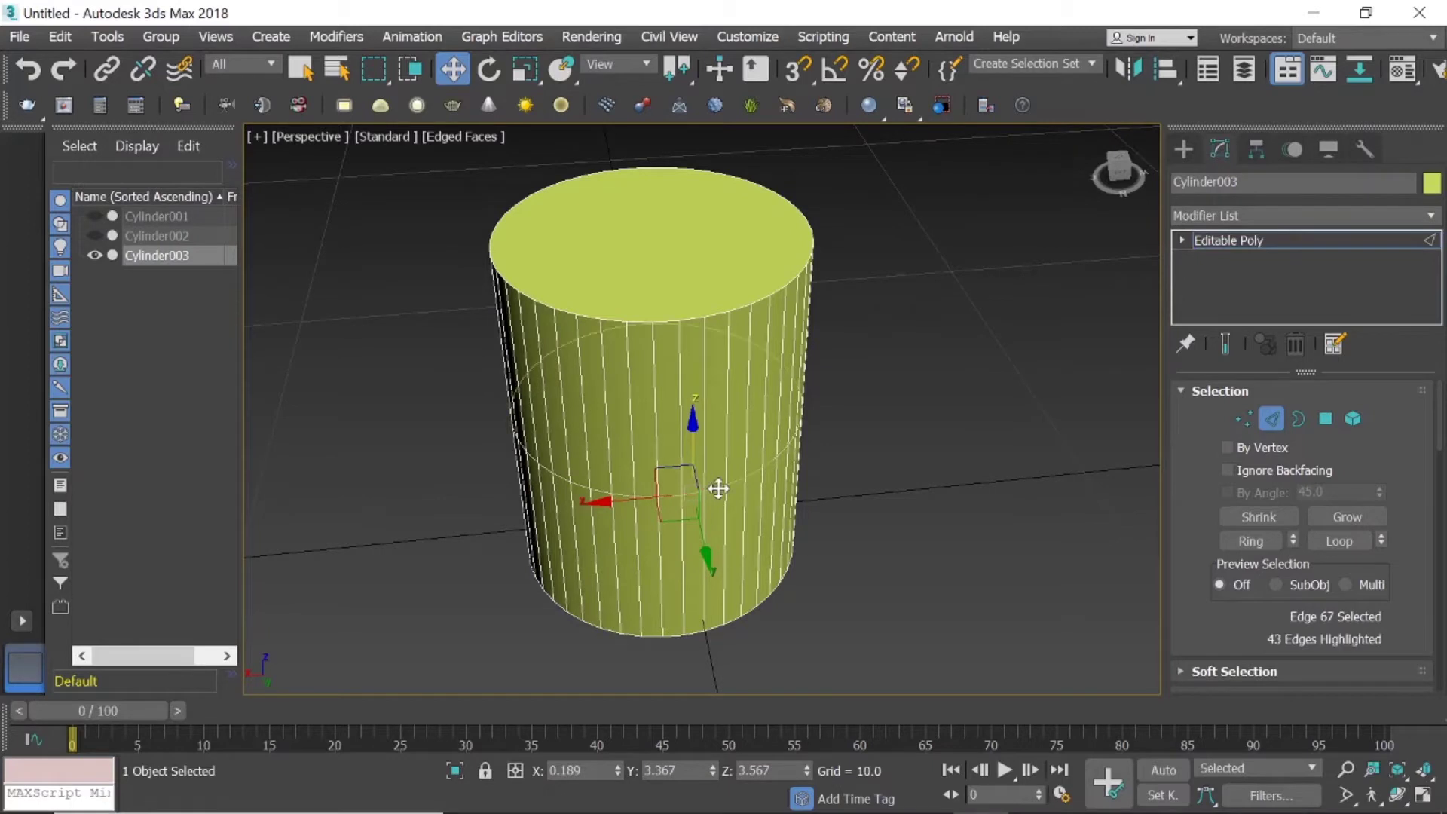
double_click(718, 488)
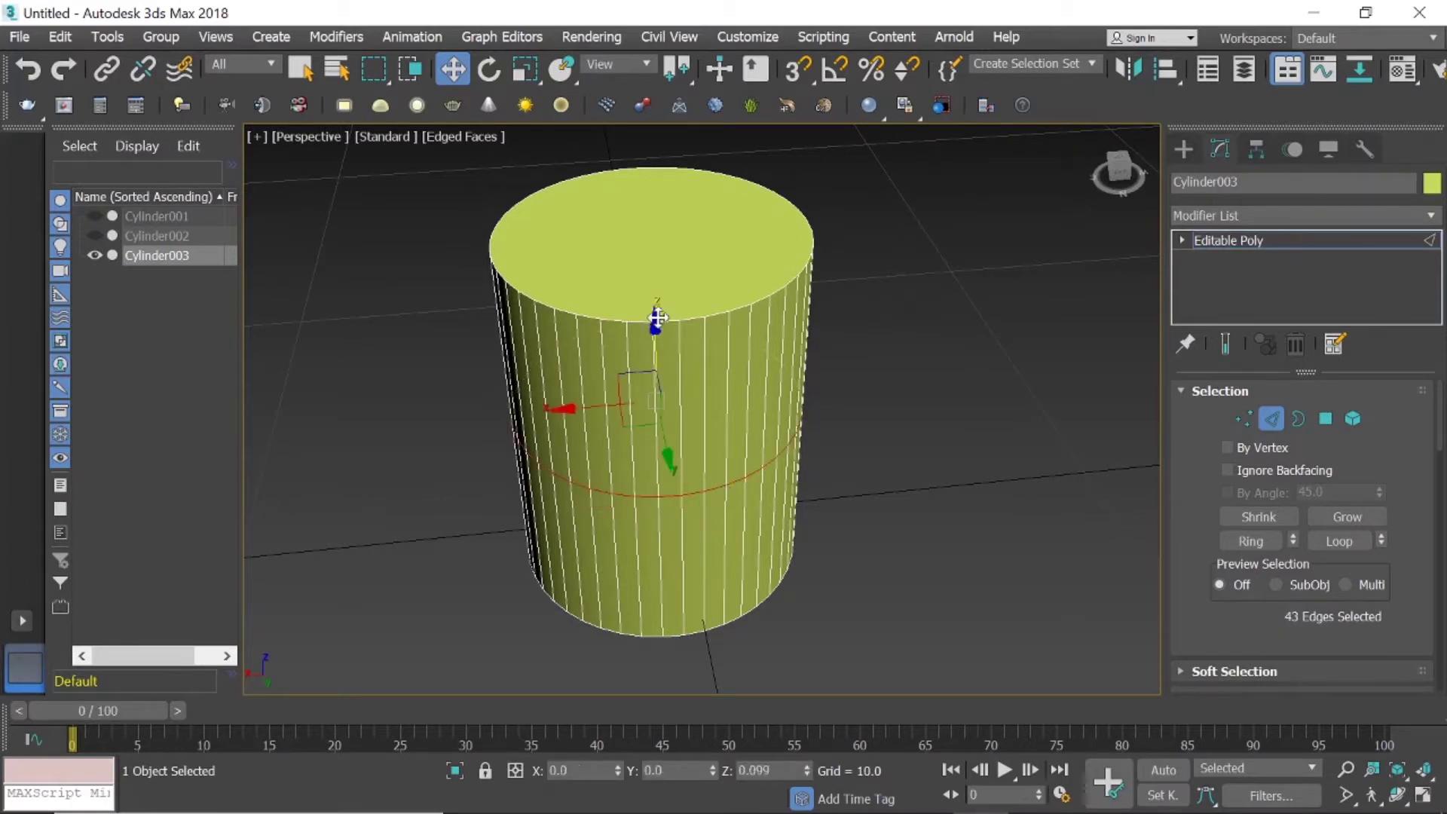
mouse_move(657, 318)
left_mouse_down()
mouse_move(645, 201)
mouse_move(666, 226)
left_mouse_up()
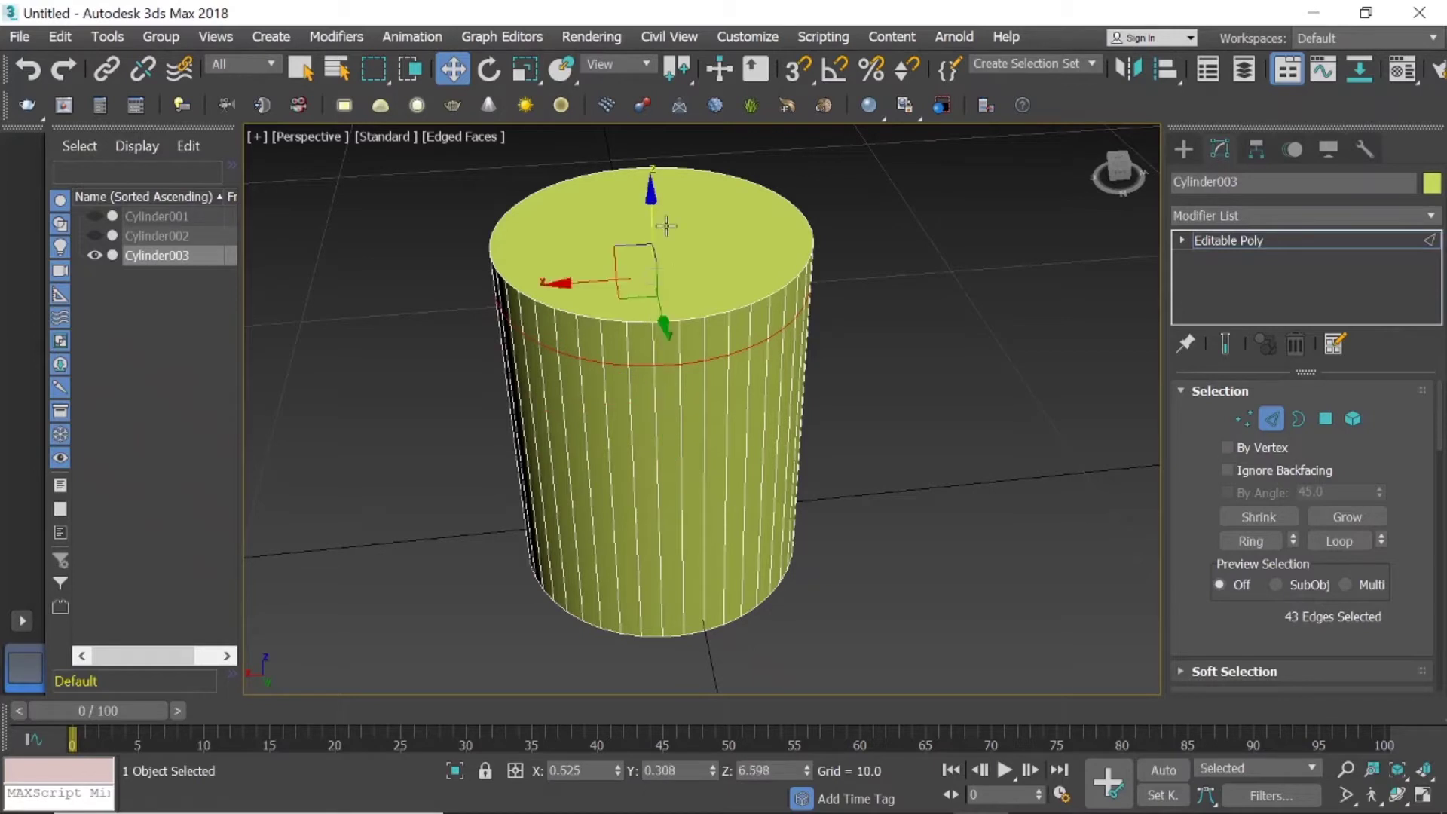
scroll(698, 314, "up", 2)
left_click(694, 321)
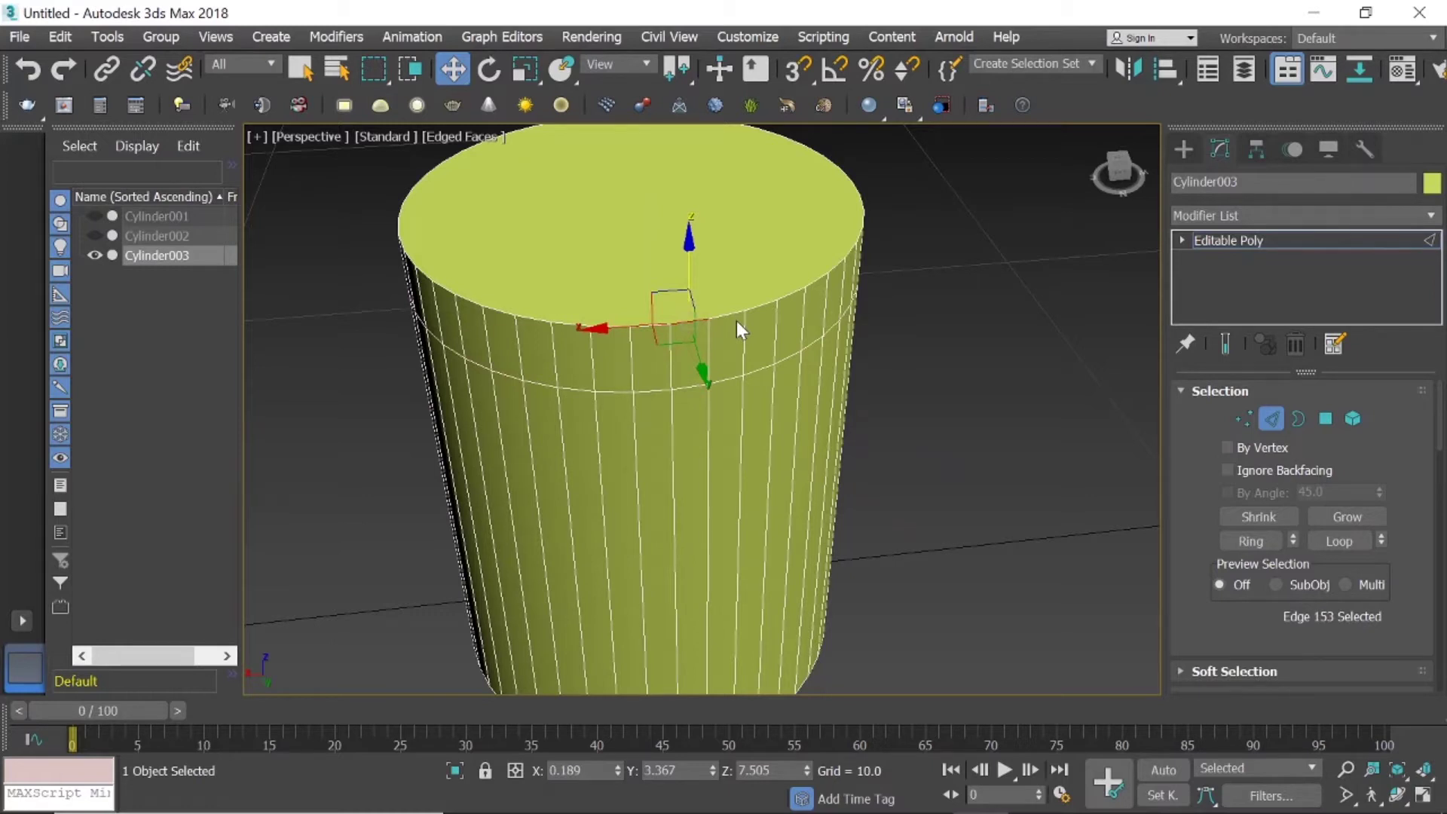
key("ctrl+shift+p")
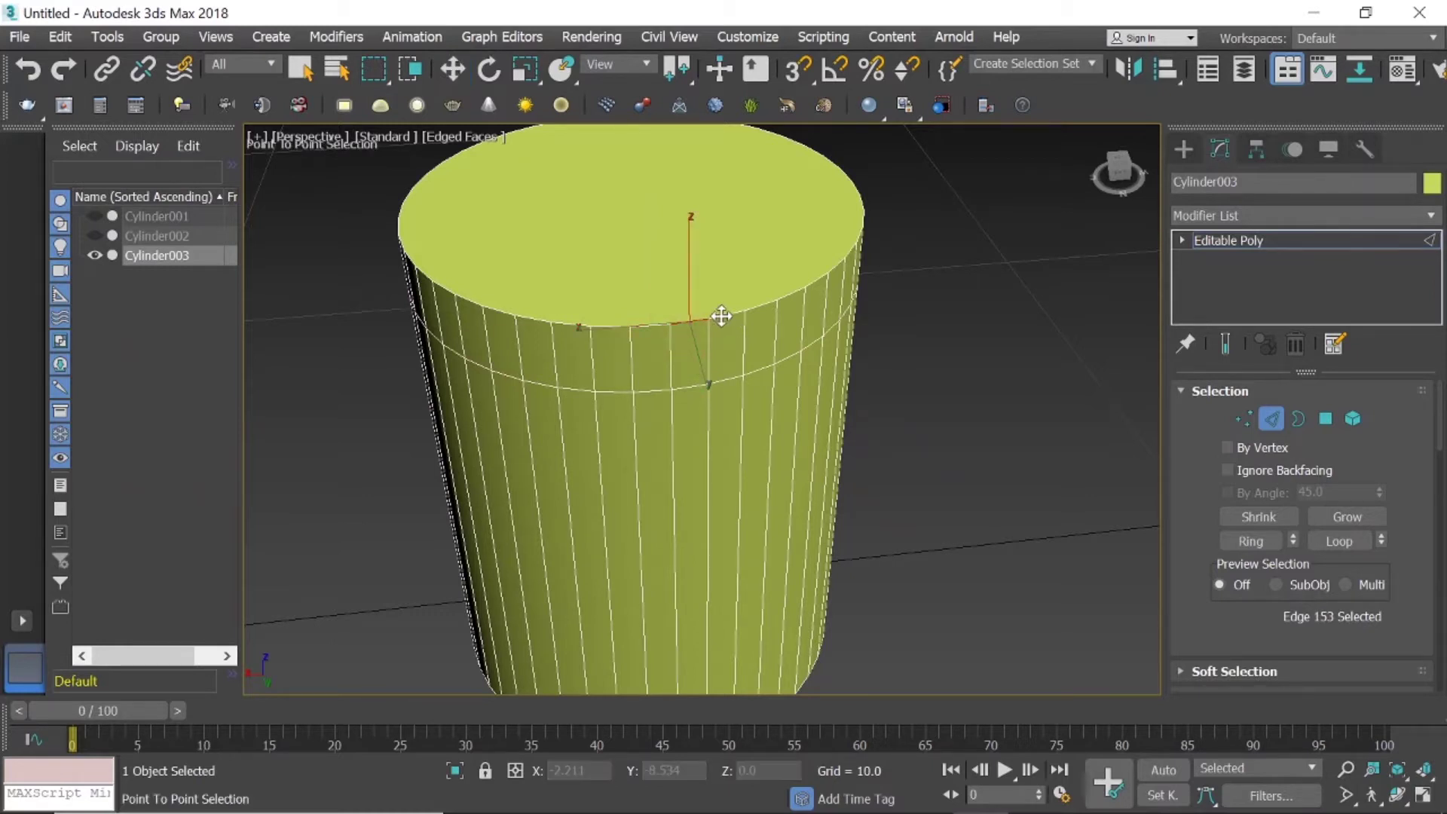
right_click(721, 317)
scroll(723, 317, "down", 2)
scroll(728, 314, "down", 2)
scroll(730, 313, "down", 2)
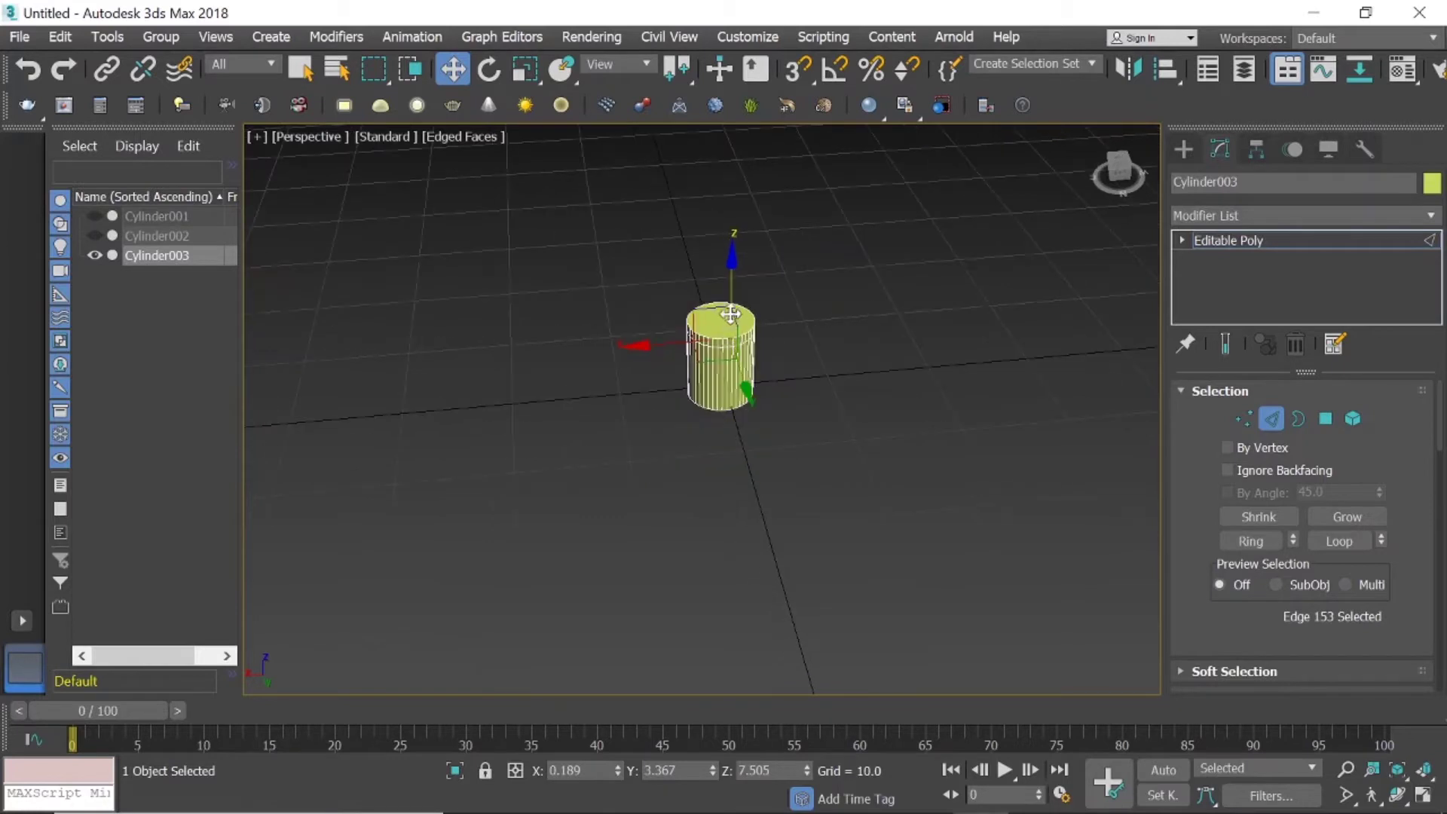
scroll(730, 314, "down", 2)
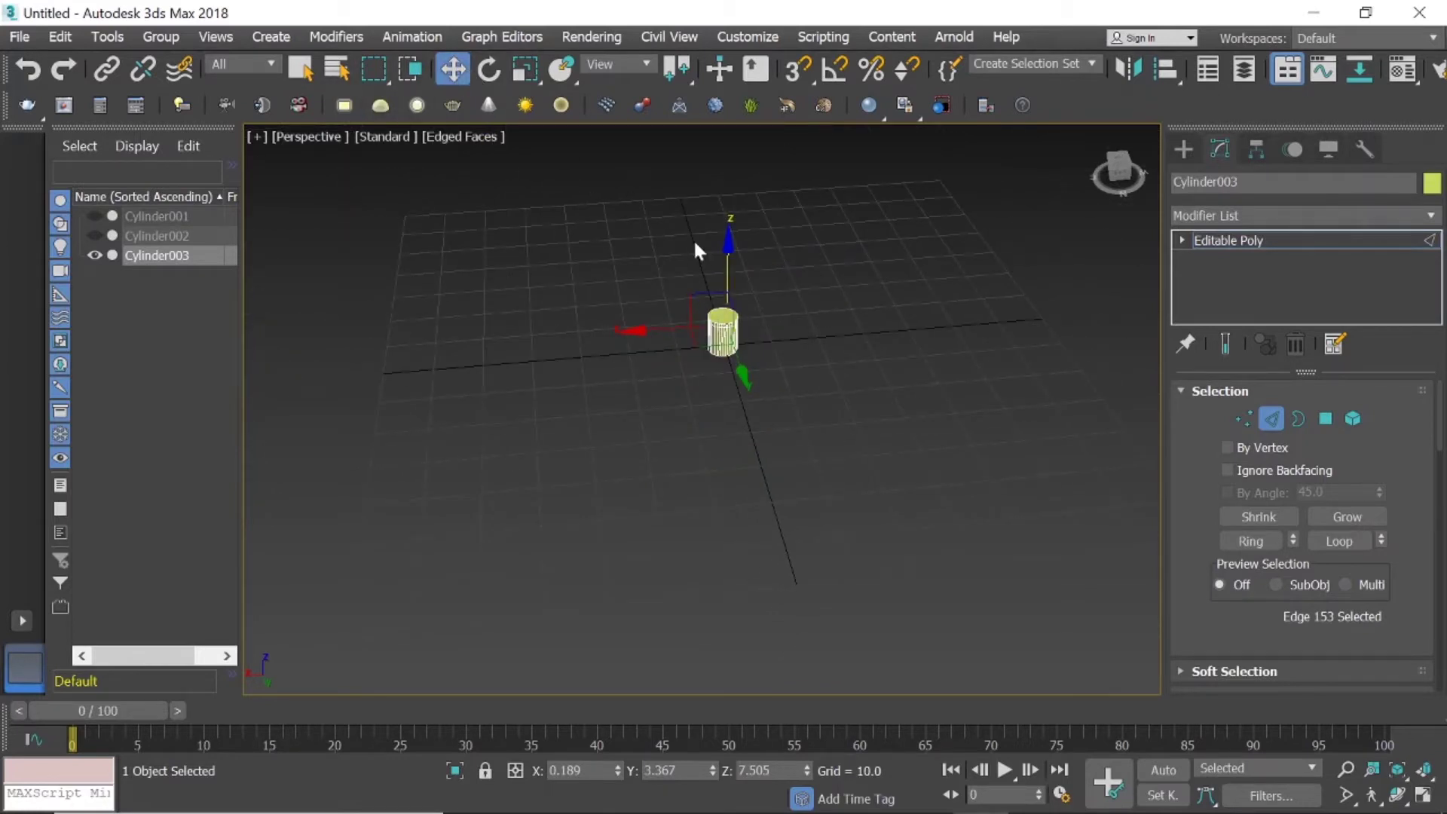
left_click(682, 183)
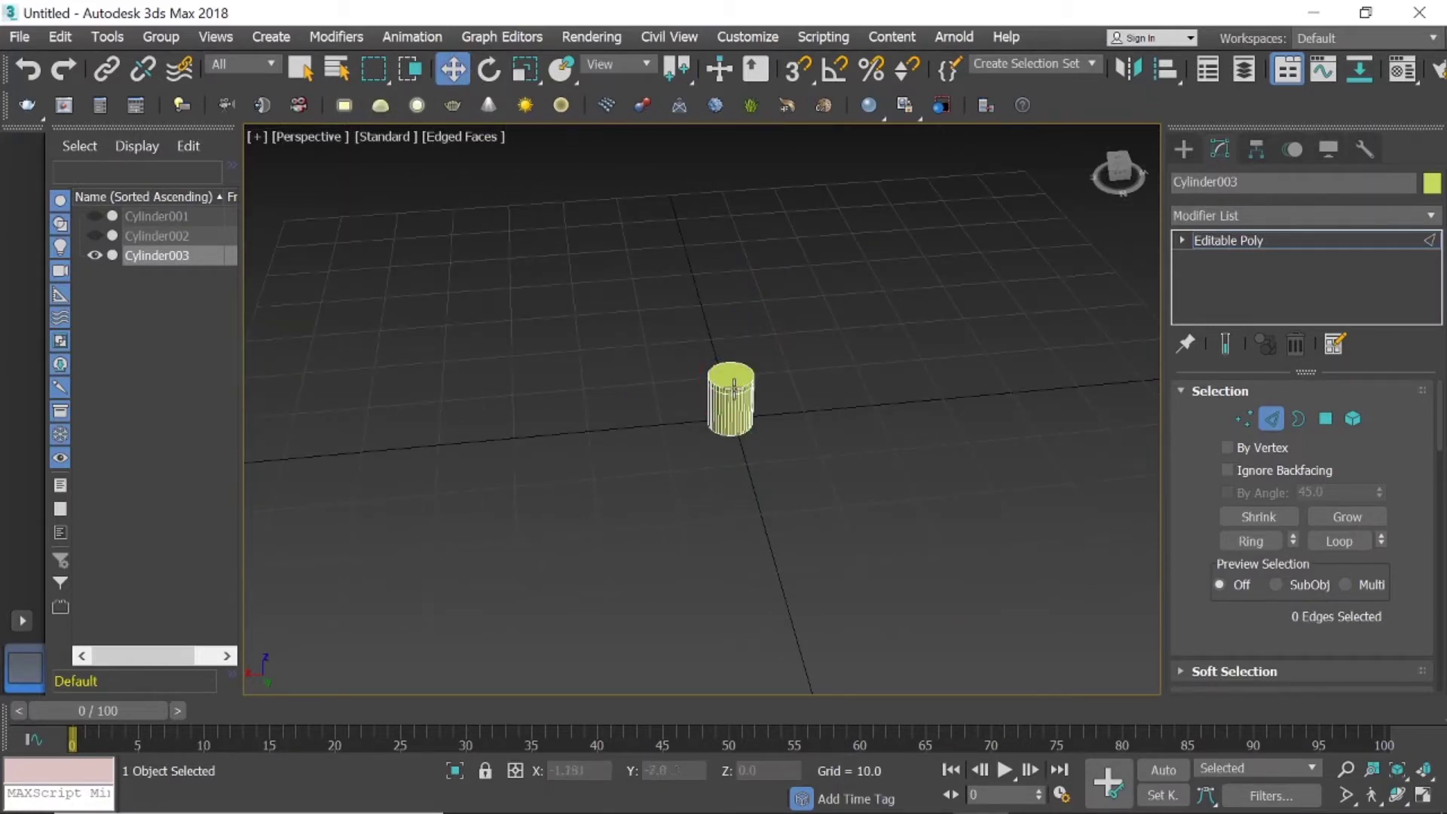
Delete Cylinder003, unhide Cylinder001 and Cylinder002, and switch to the four-viewport layout.
scroll(734, 388, "up", 5)
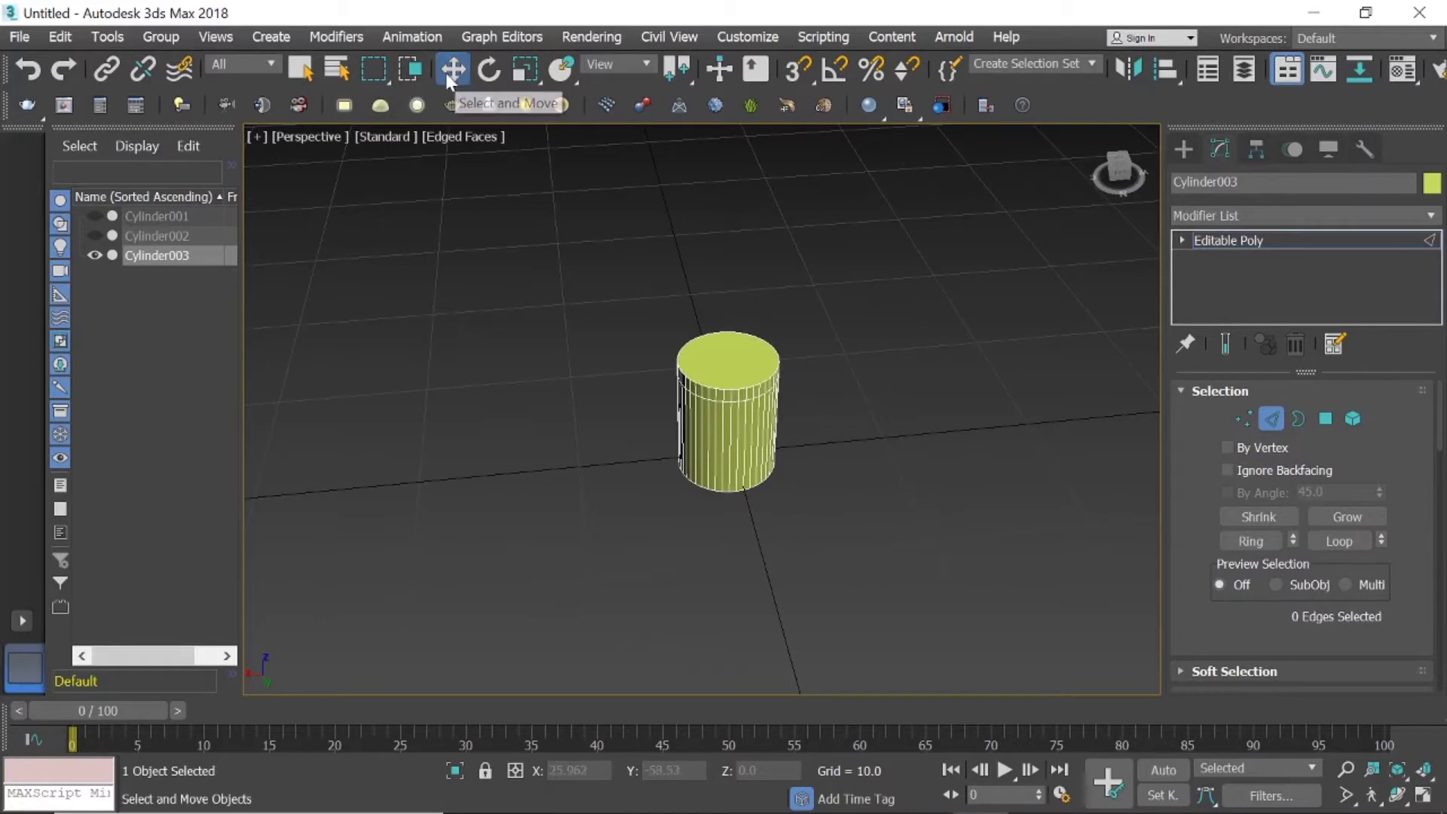
left_click(1183, 149)
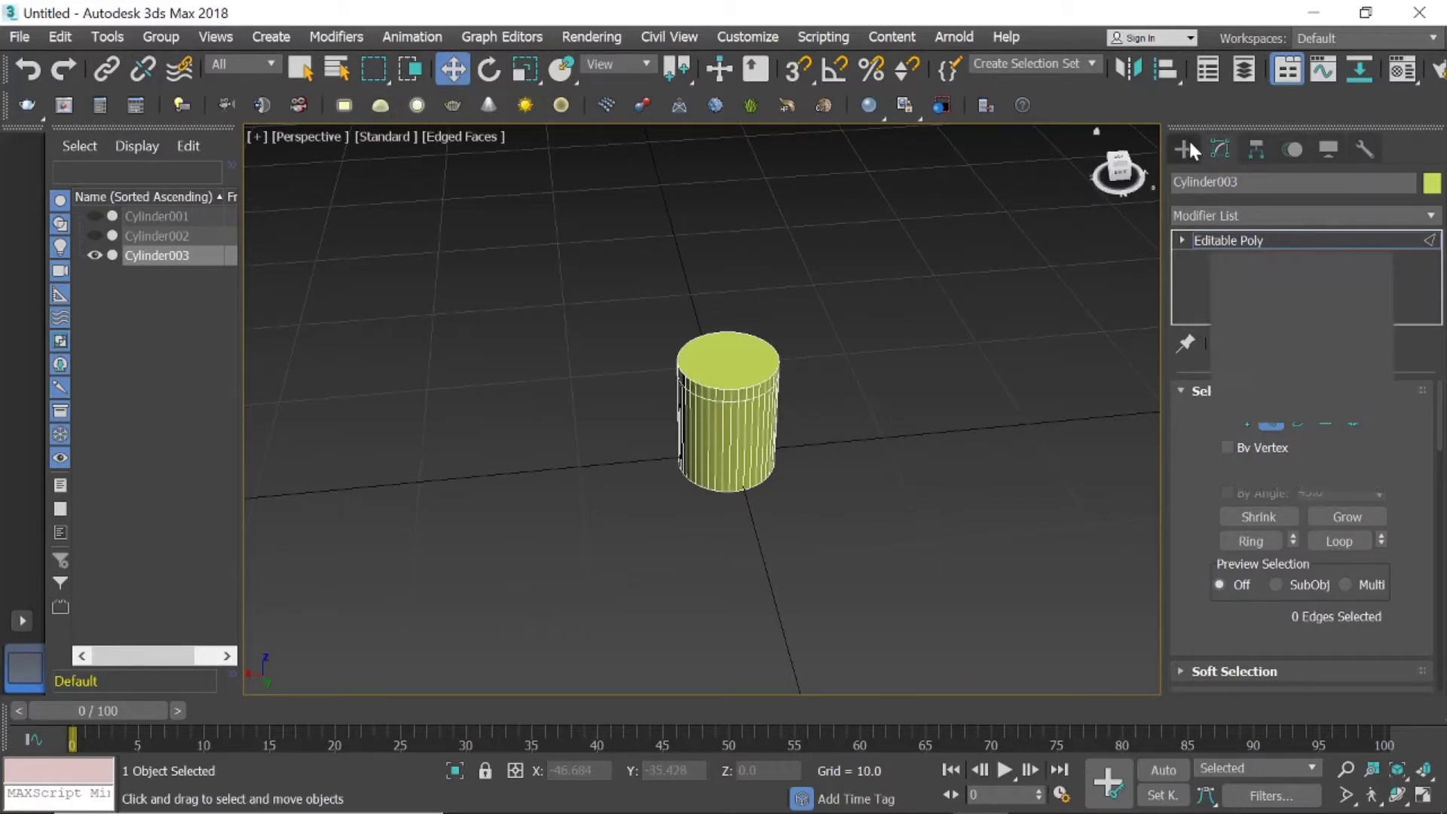
key("Delete")
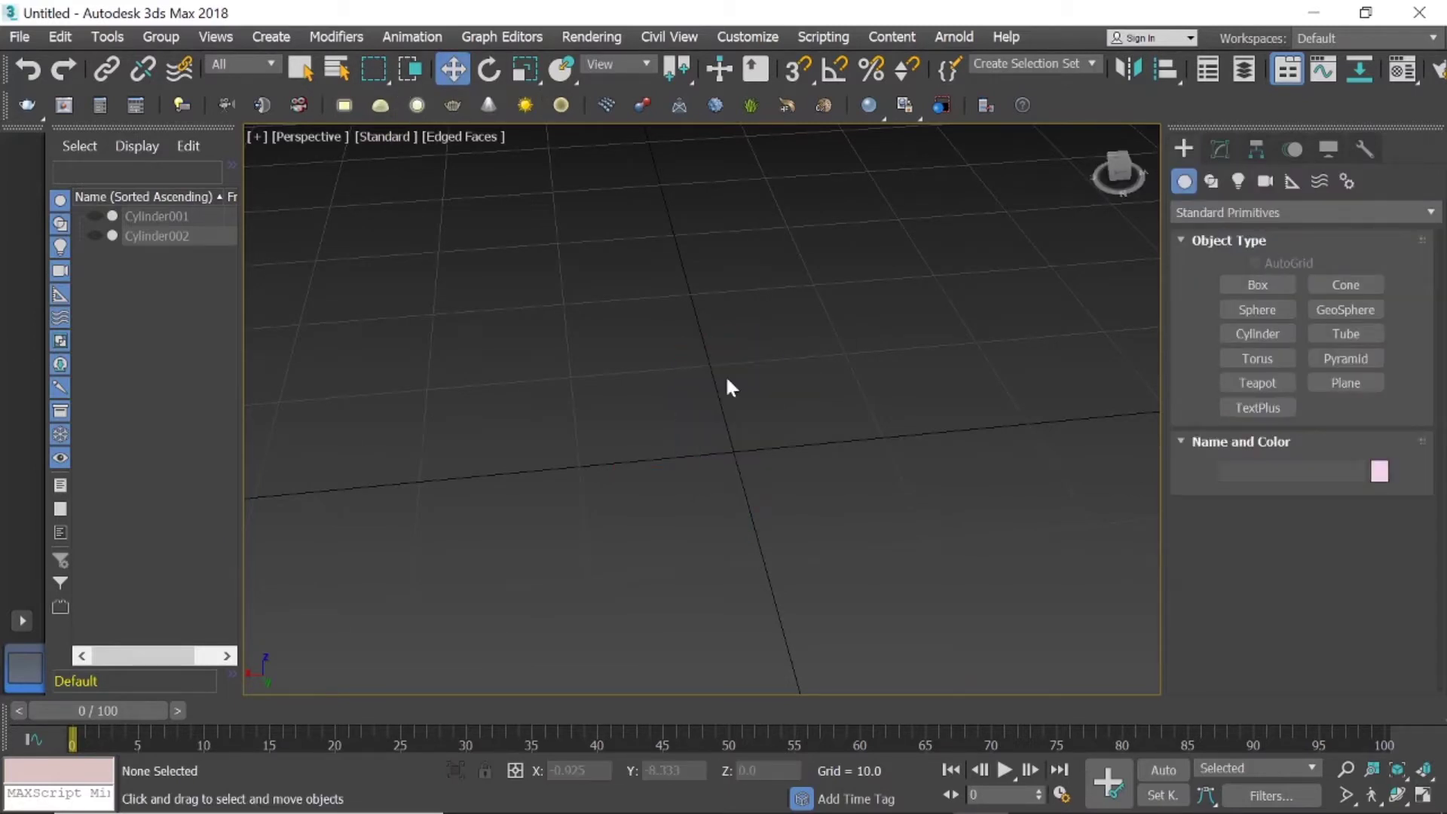
left_click(93, 235)
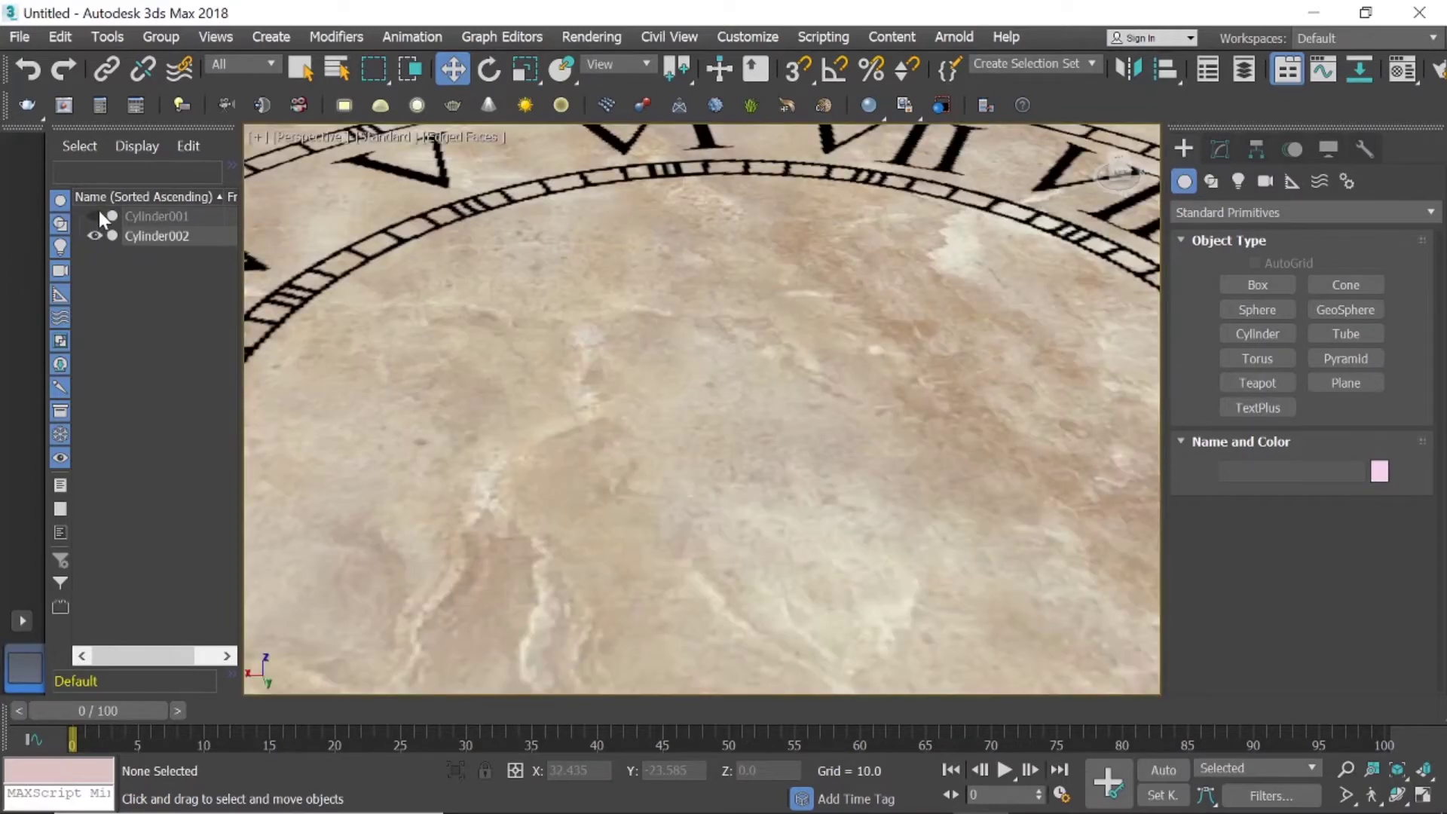
scroll(766, 422, "down", 10)
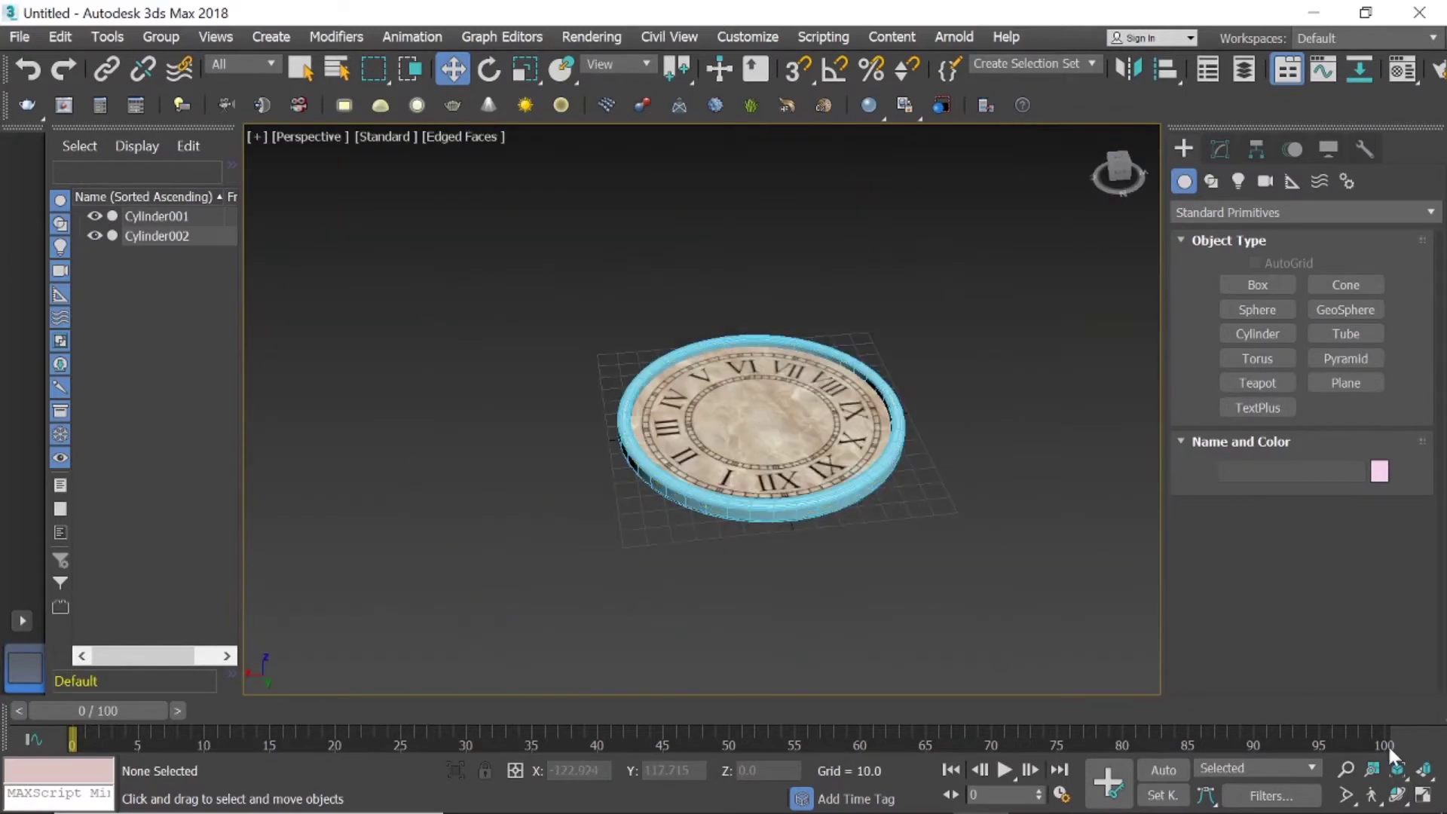
left_click(1424, 797)
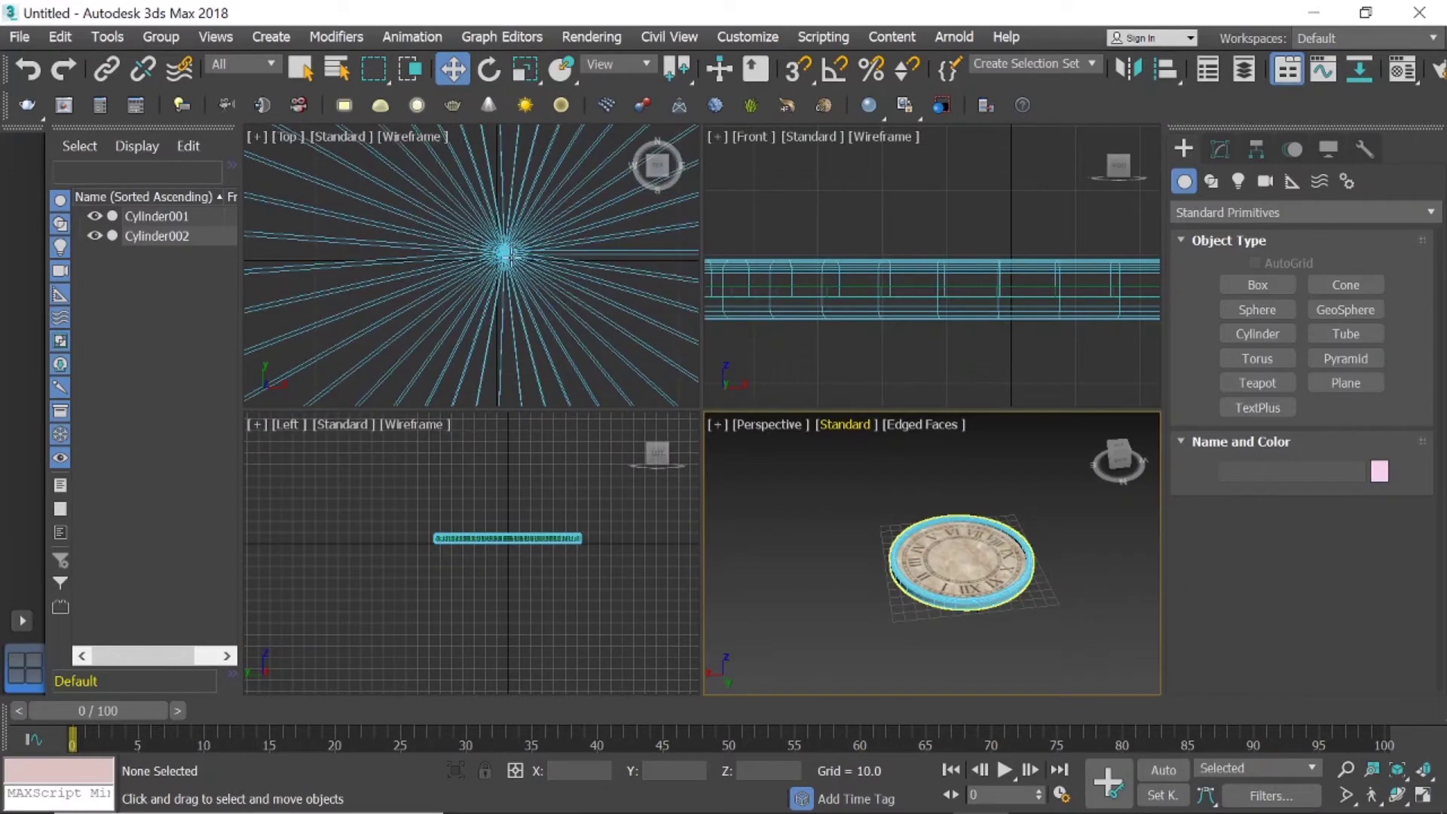
scroll(519, 265, "down", 3)
scroll(519, 265, "up", 3)
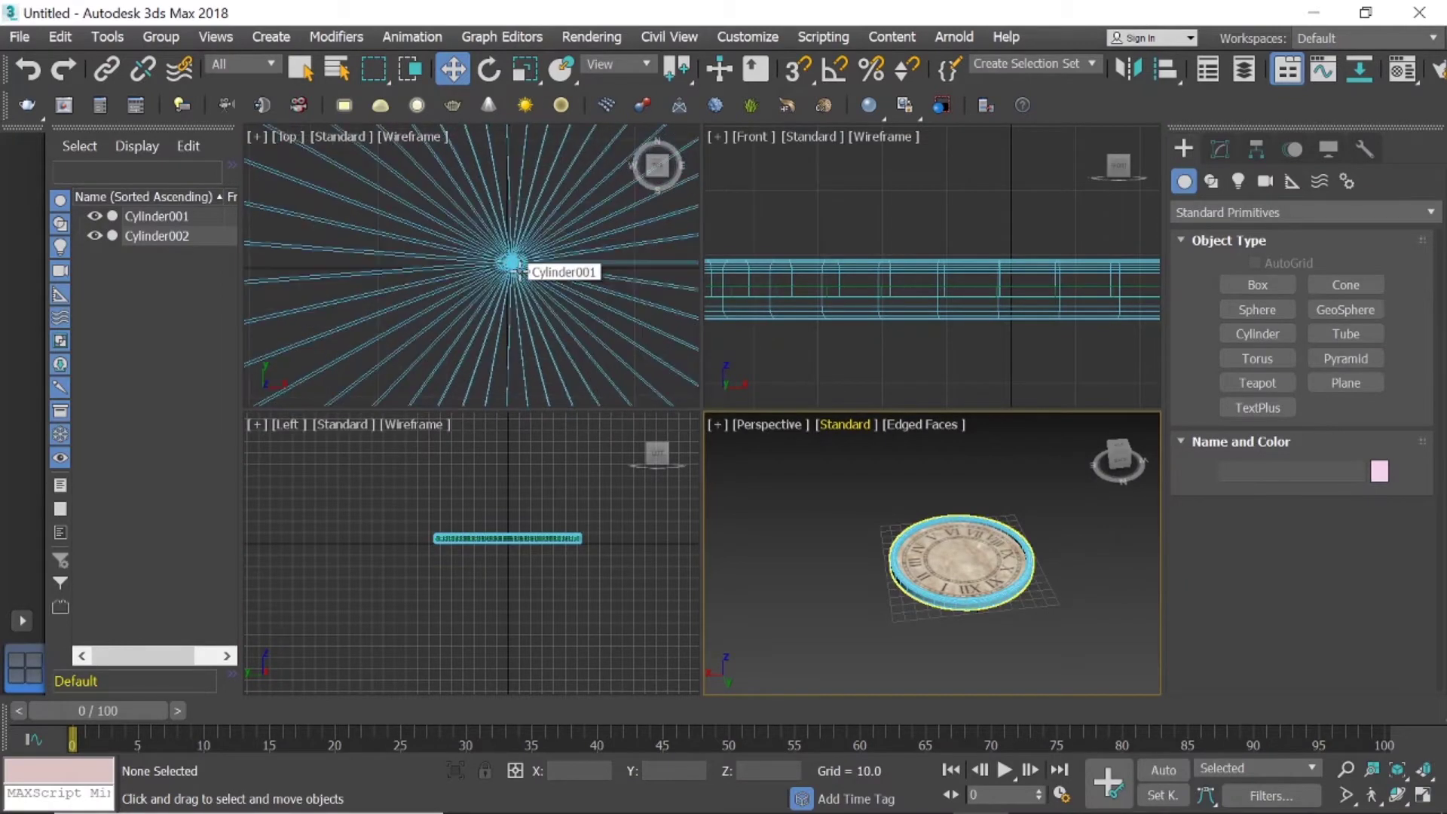
Draw a new centre pin cylinder, radius 2.913 and height 7.036, in the Top view.
left_click(1257, 334)
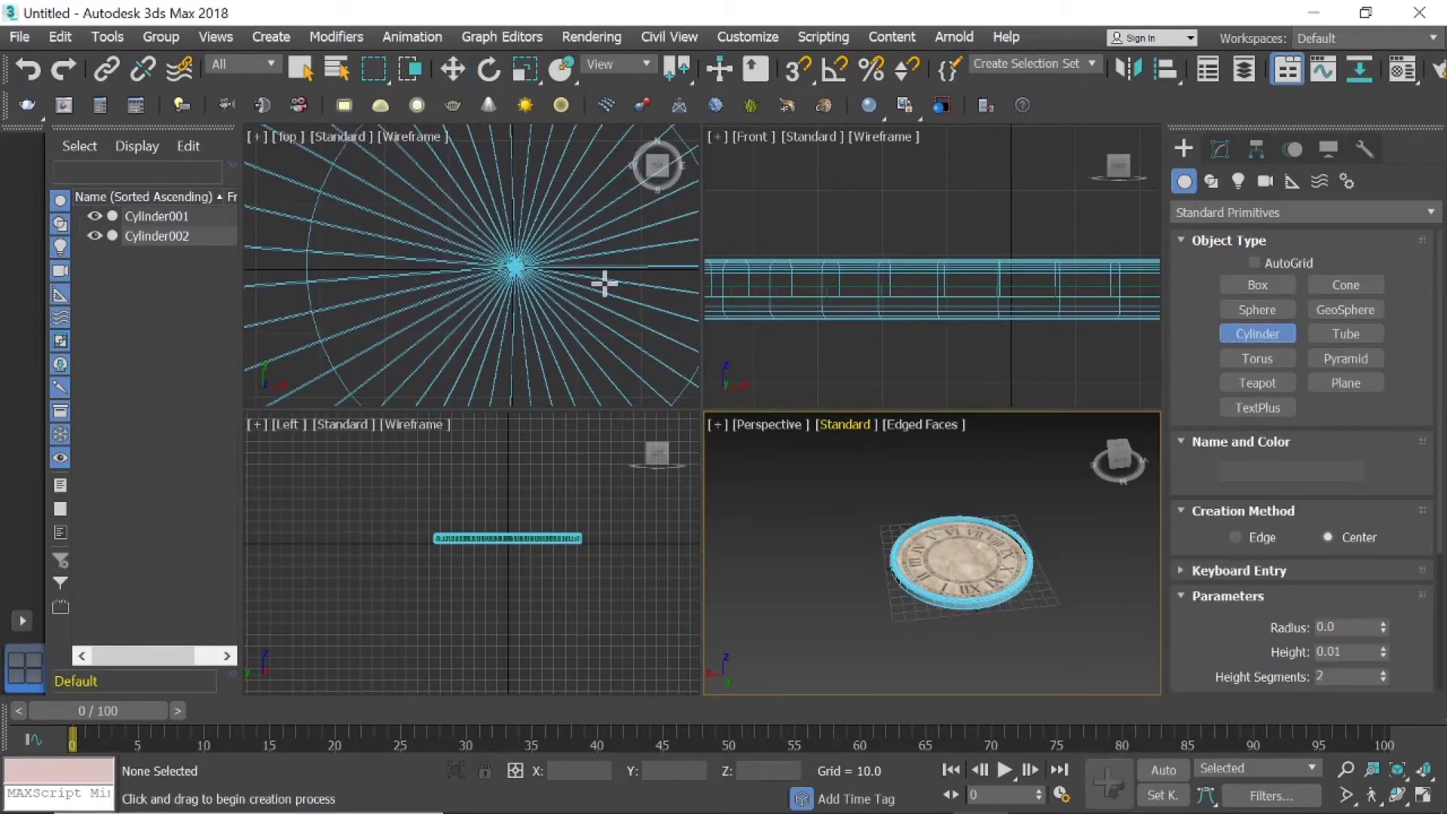
left_click_drag(514, 265, 529, 279)
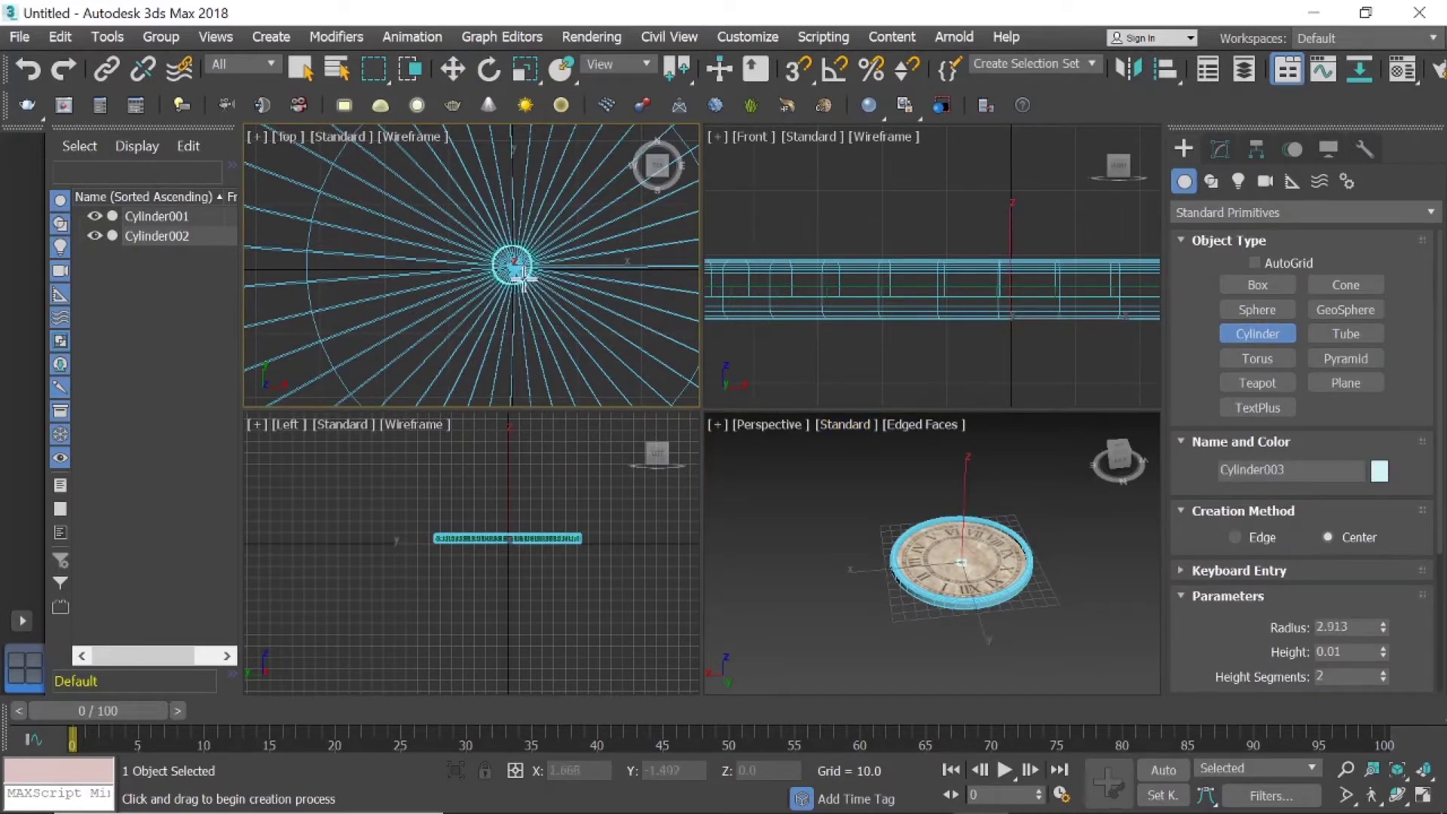
left_click_drag(529, 279, 522, 279)
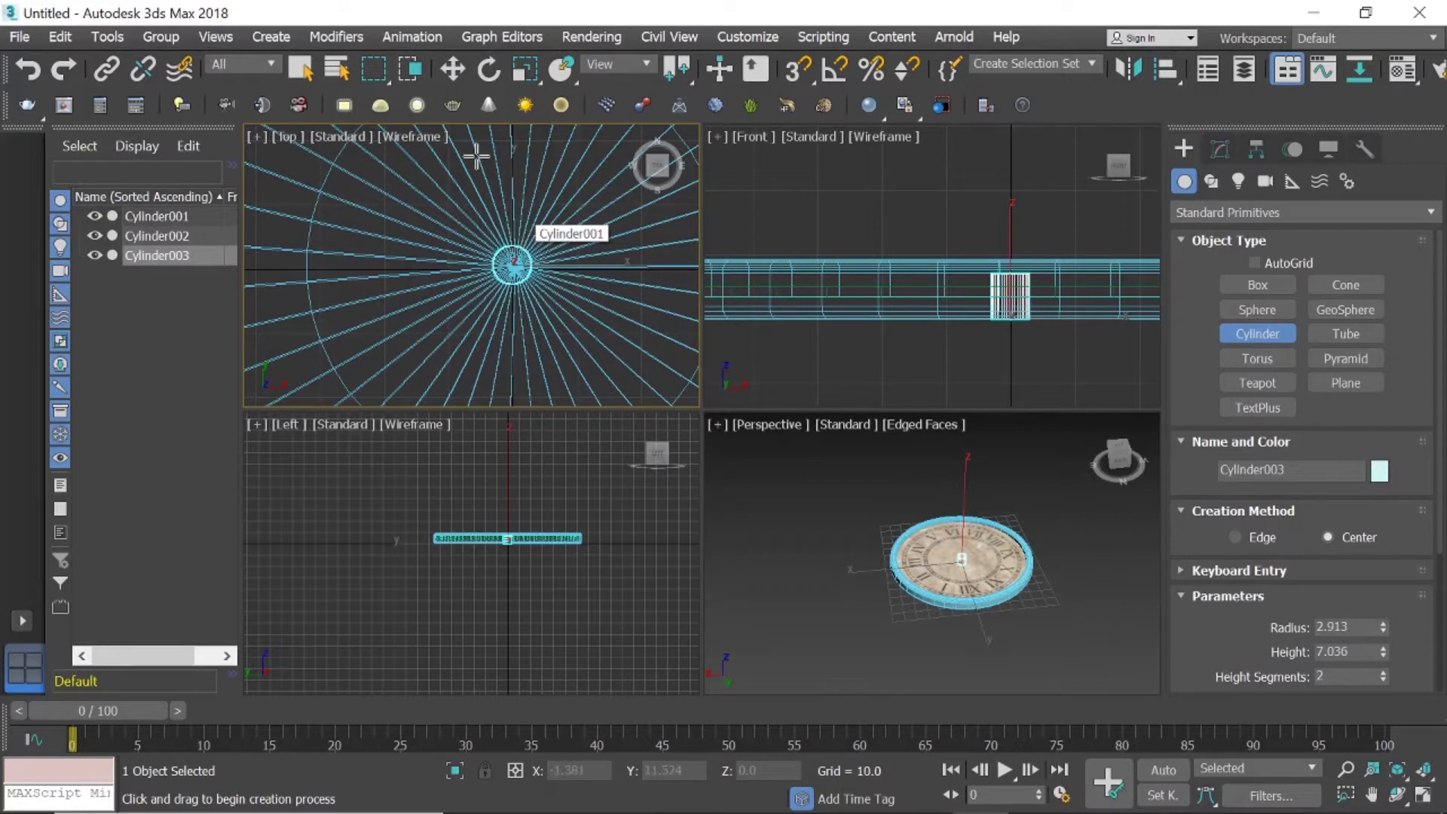
left_click(453, 72)
scroll(1049, 252, "up", 5)
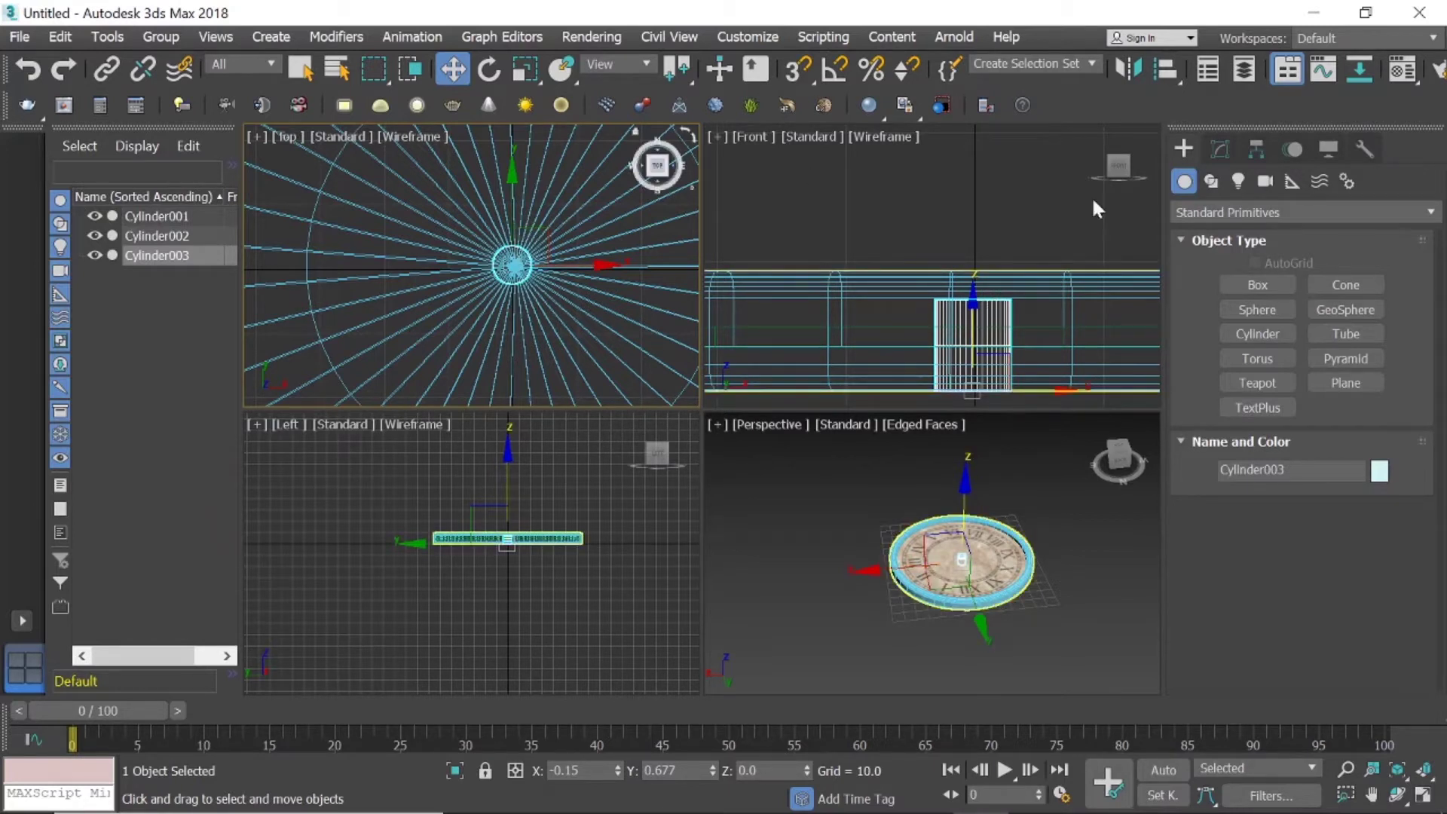
Set Cylinder003's height to 6.427 and cap segments to 2, keeping 2 height segments.
left_click(1219, 149)
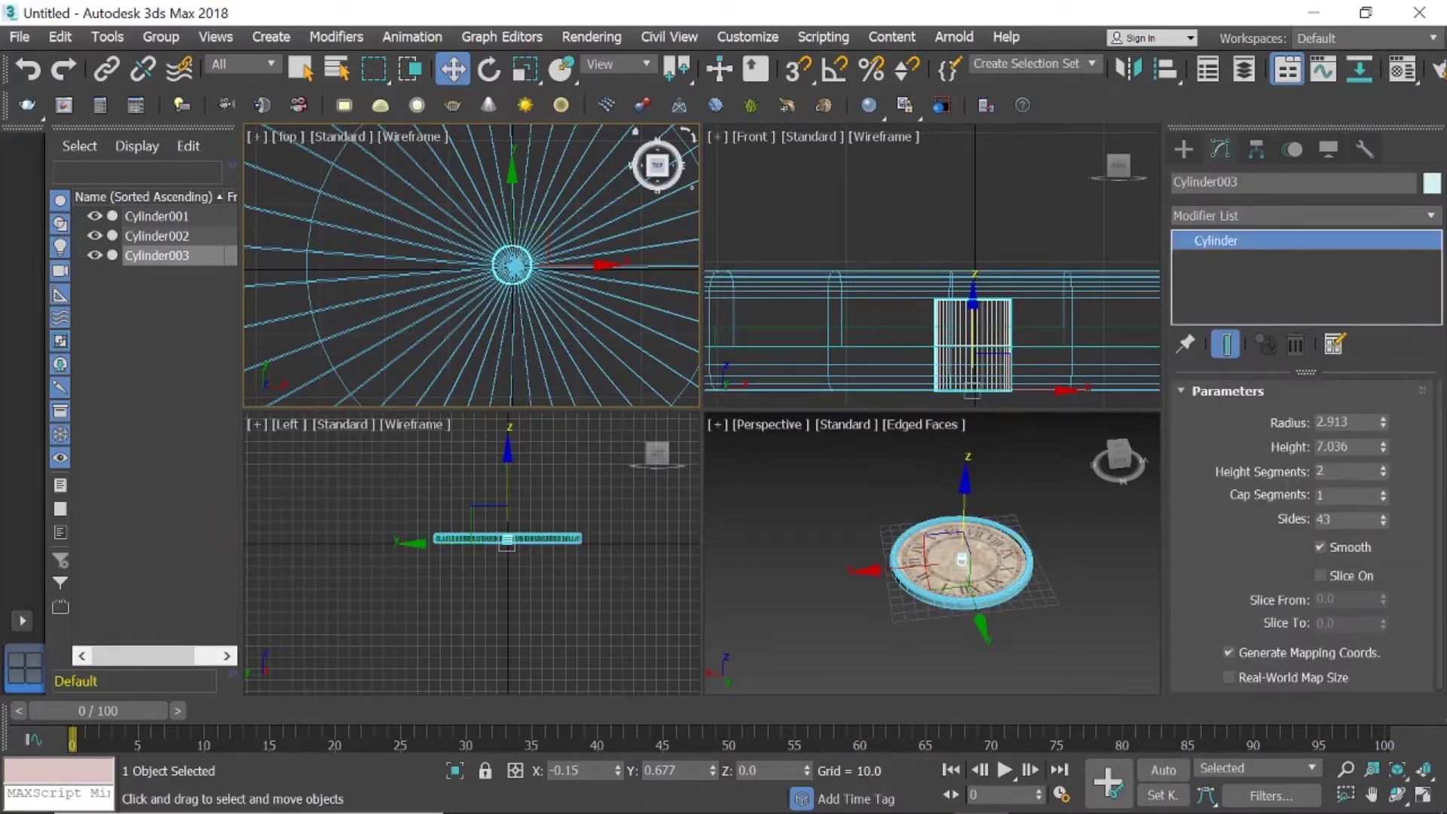
left_click_drag(1384, 448, 1382, 445)
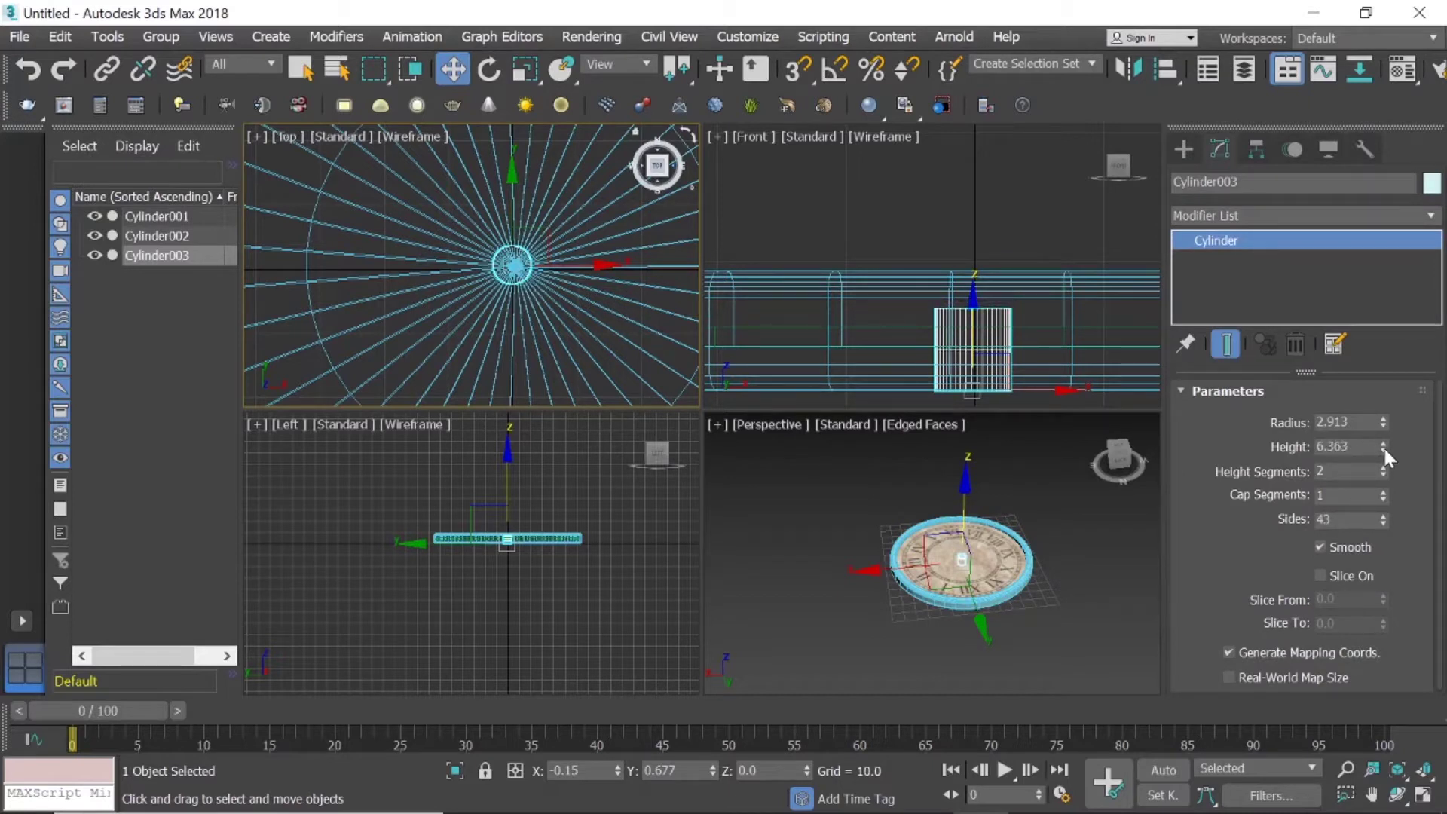
left_click(1383, 444)
left_click(1382, 491)
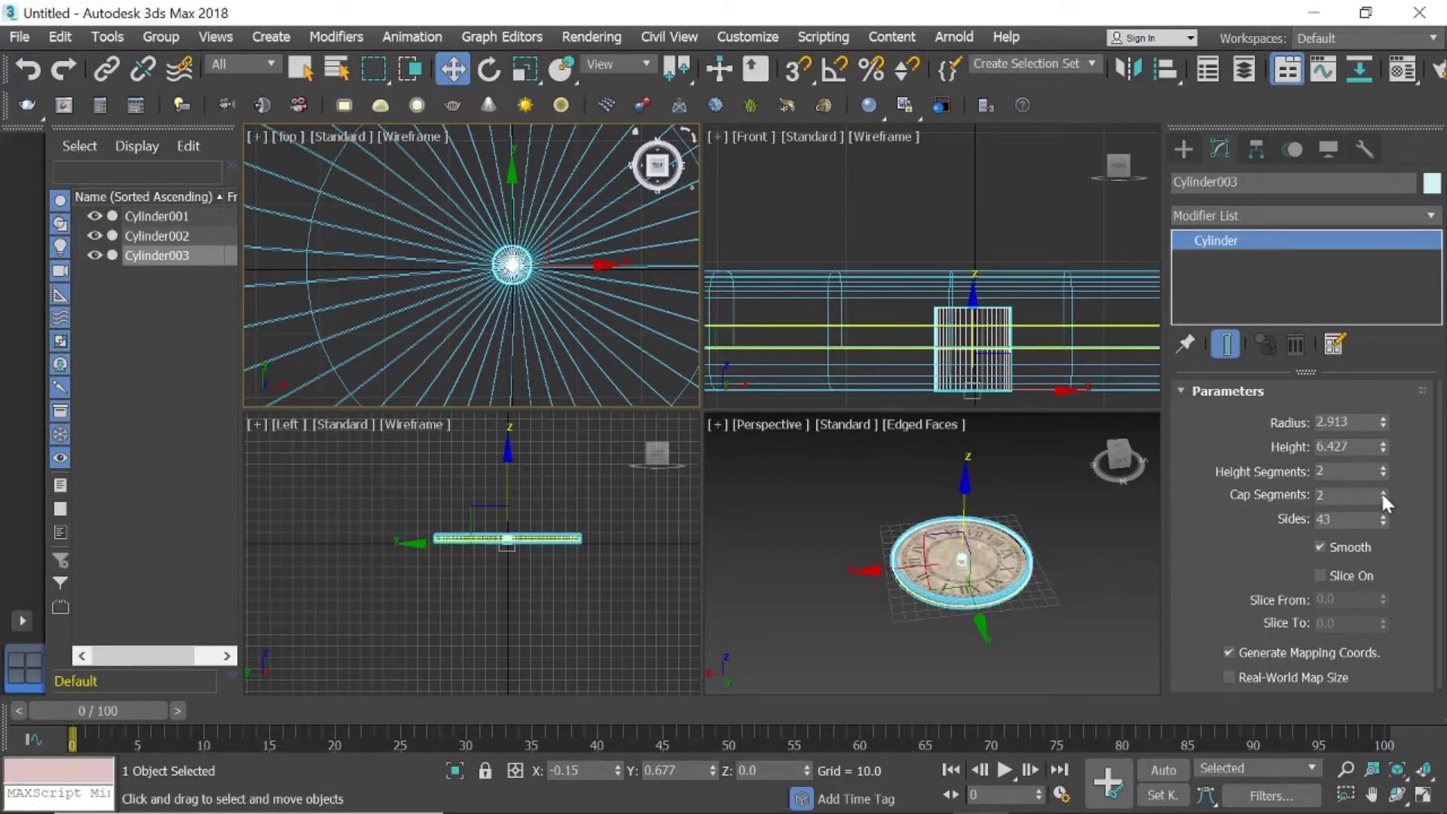
scroll(972, 559, "up", 5)
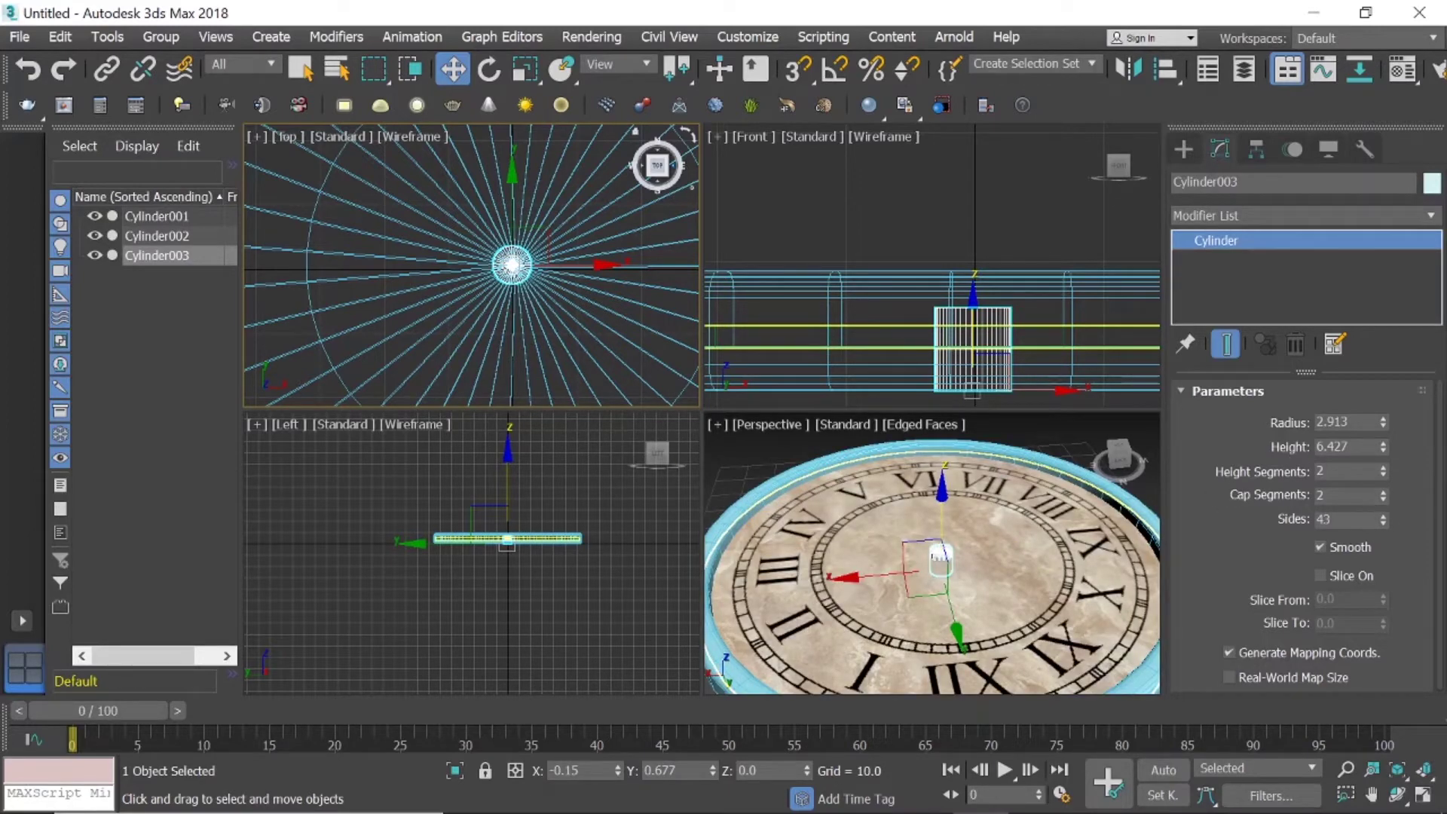
left_click(1382, 467)
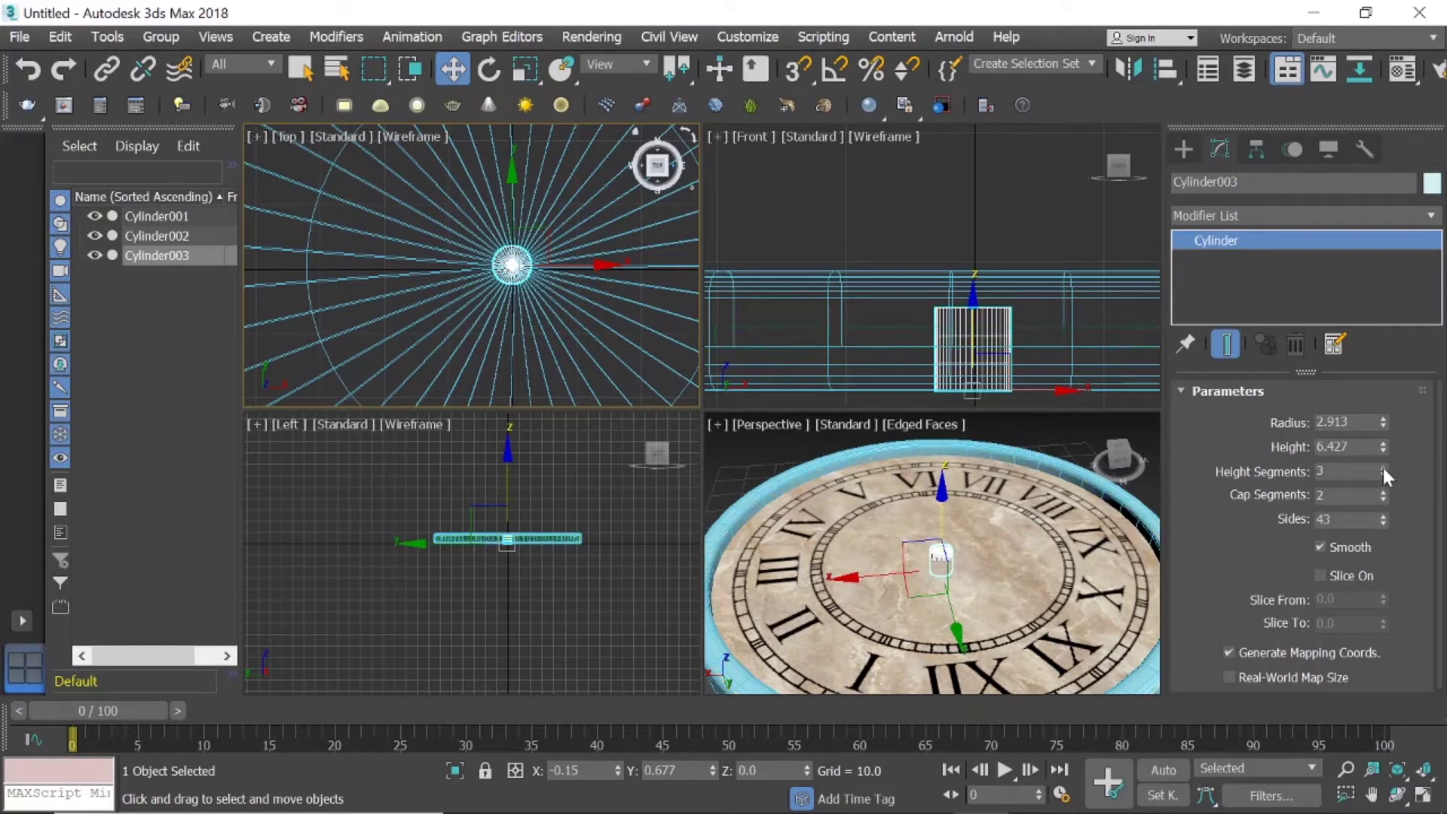
left_click(1383, 474)
left_click(969, 211)
scroll(939, 550, "up", 5)
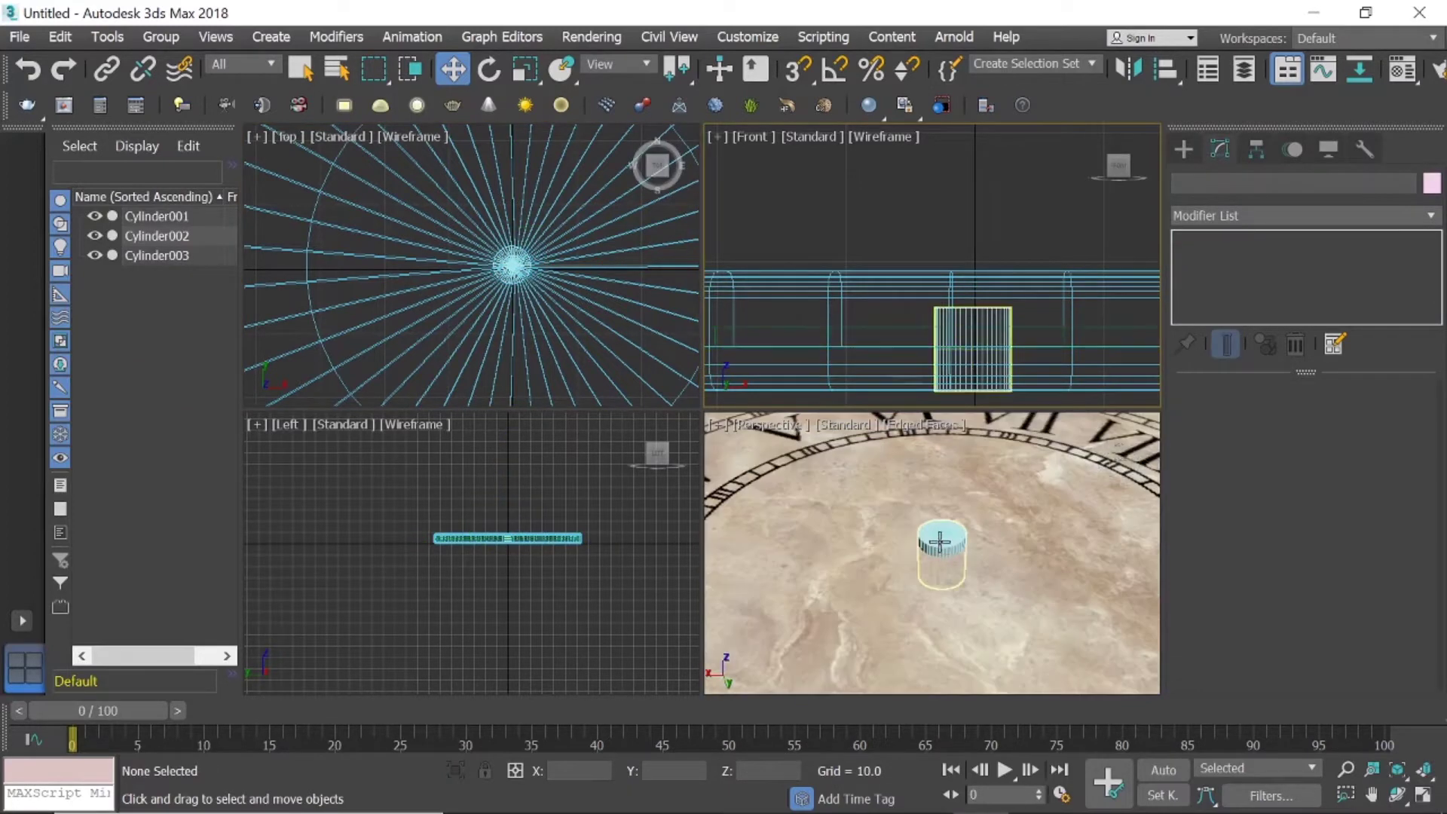
left_click(940, 541)
Convert the centre pin Cylinder003 to an Editable Poly.
right_click(937, 468)
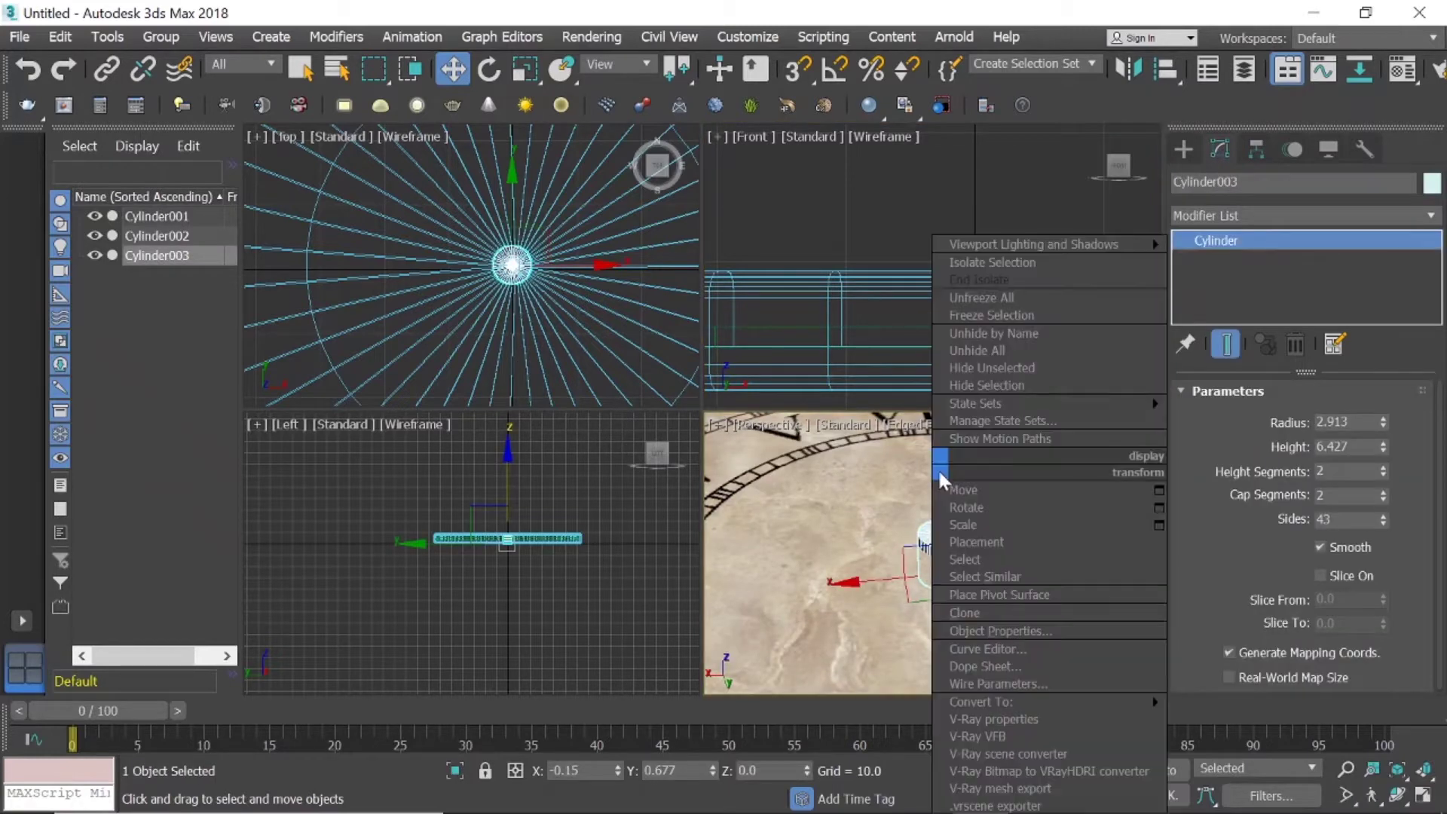
mouse_move(981, 703)
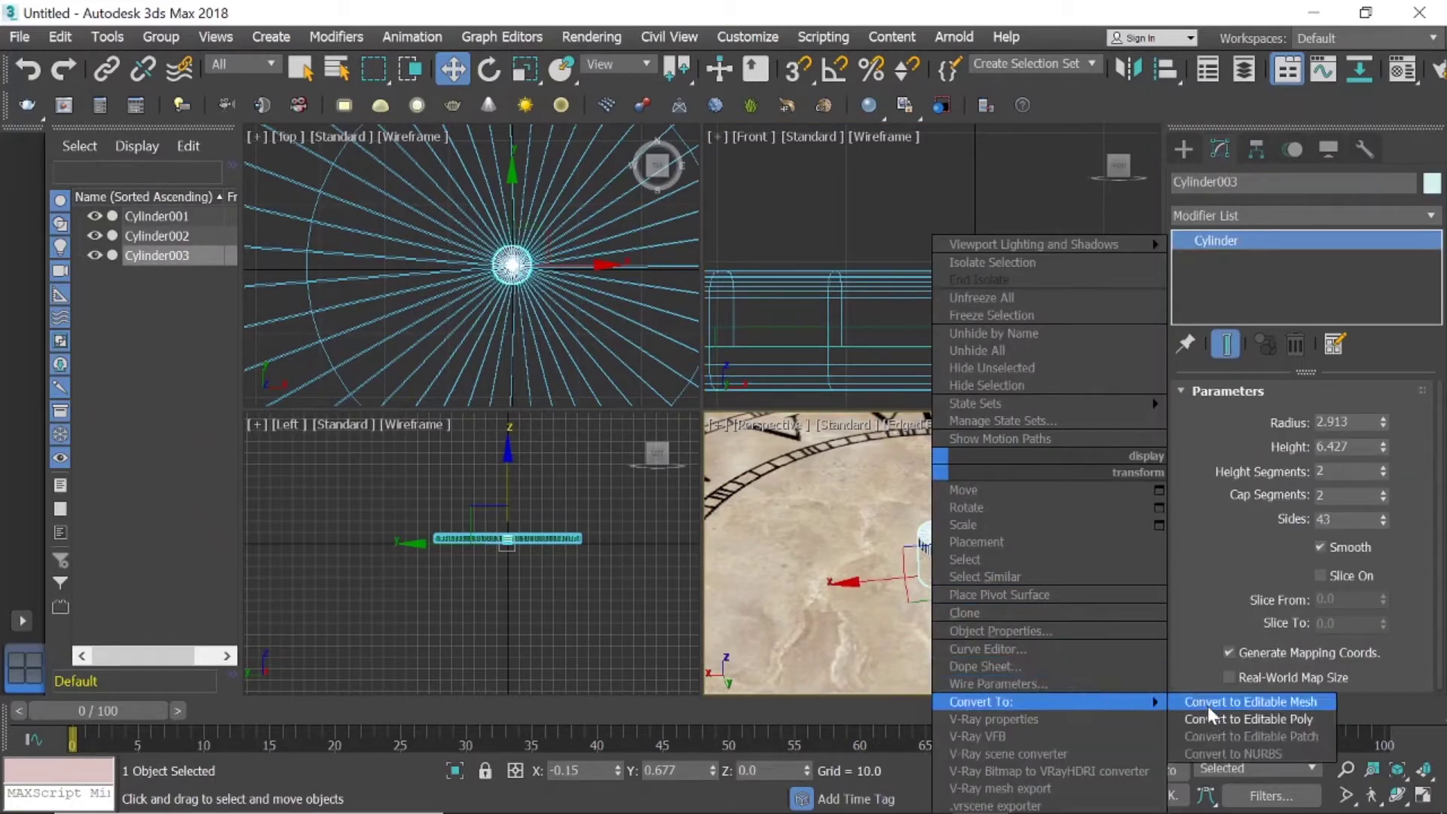
left_click(1222, 722)
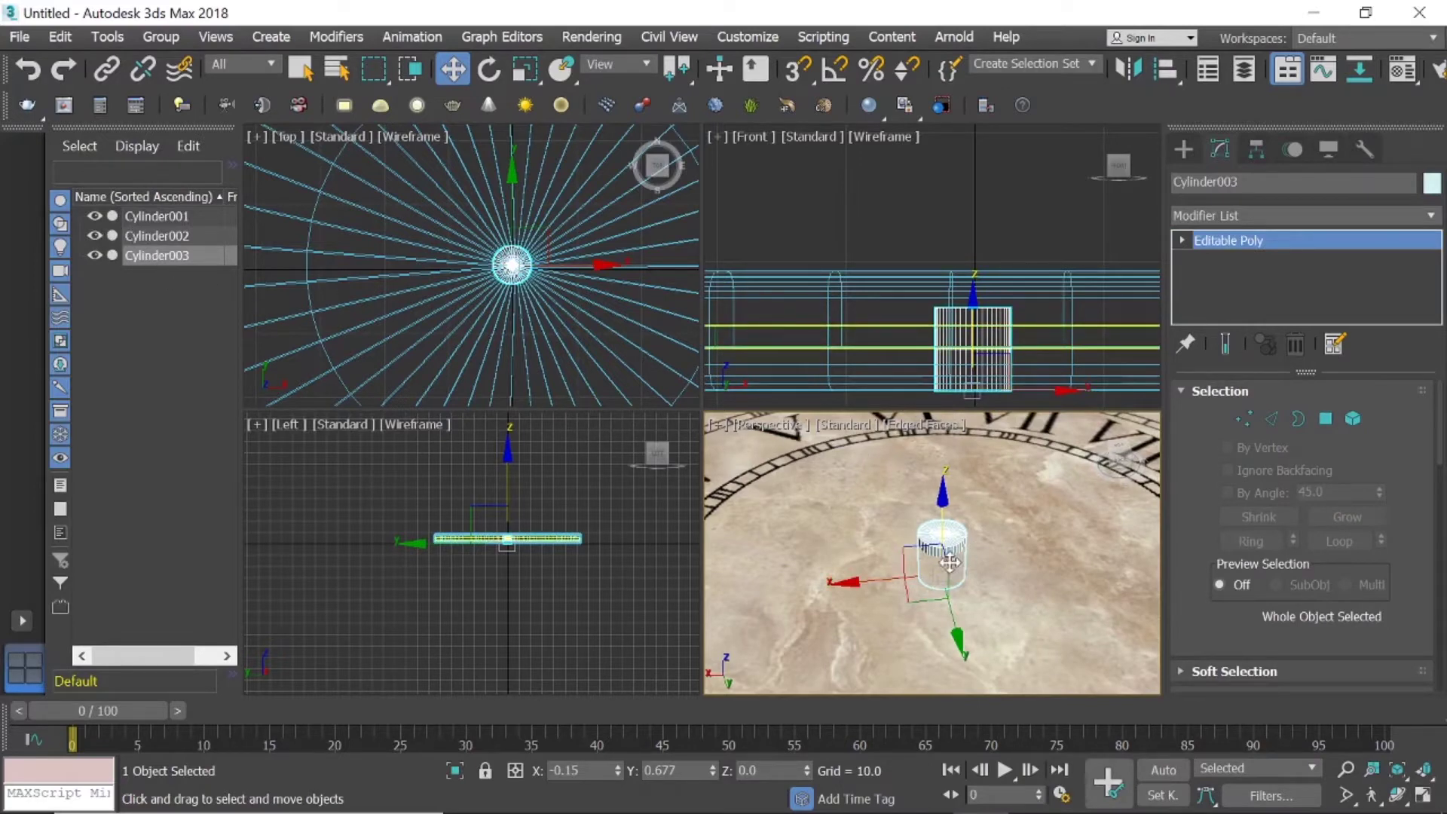
scroll(947, 531, "up", 5)
scroll(946, 532, "up", 3)
scroll(946, 532, "up", 2)
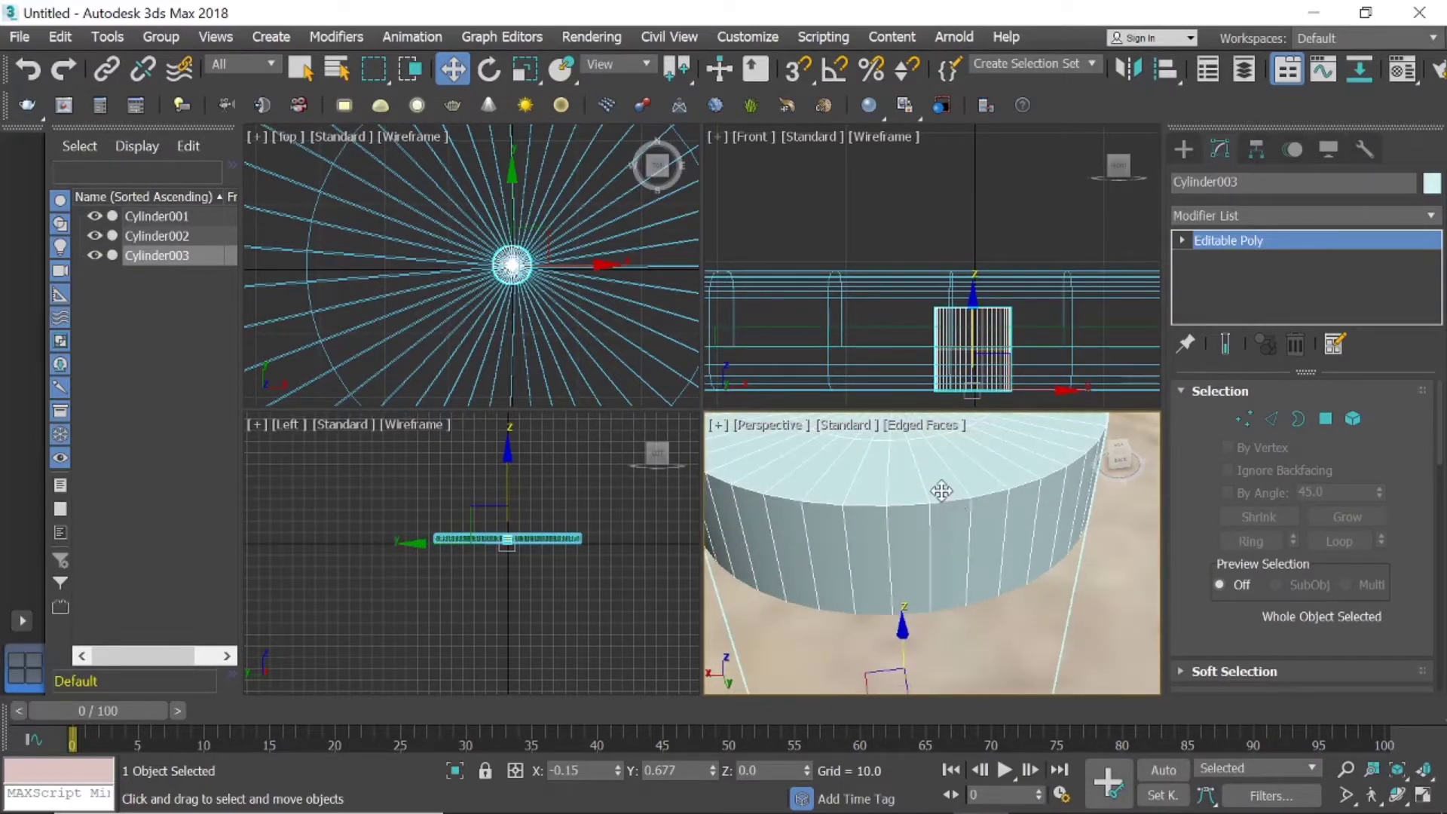
scroll(947, 507, "up", 2)
scroll(948, 507, "down", 10)
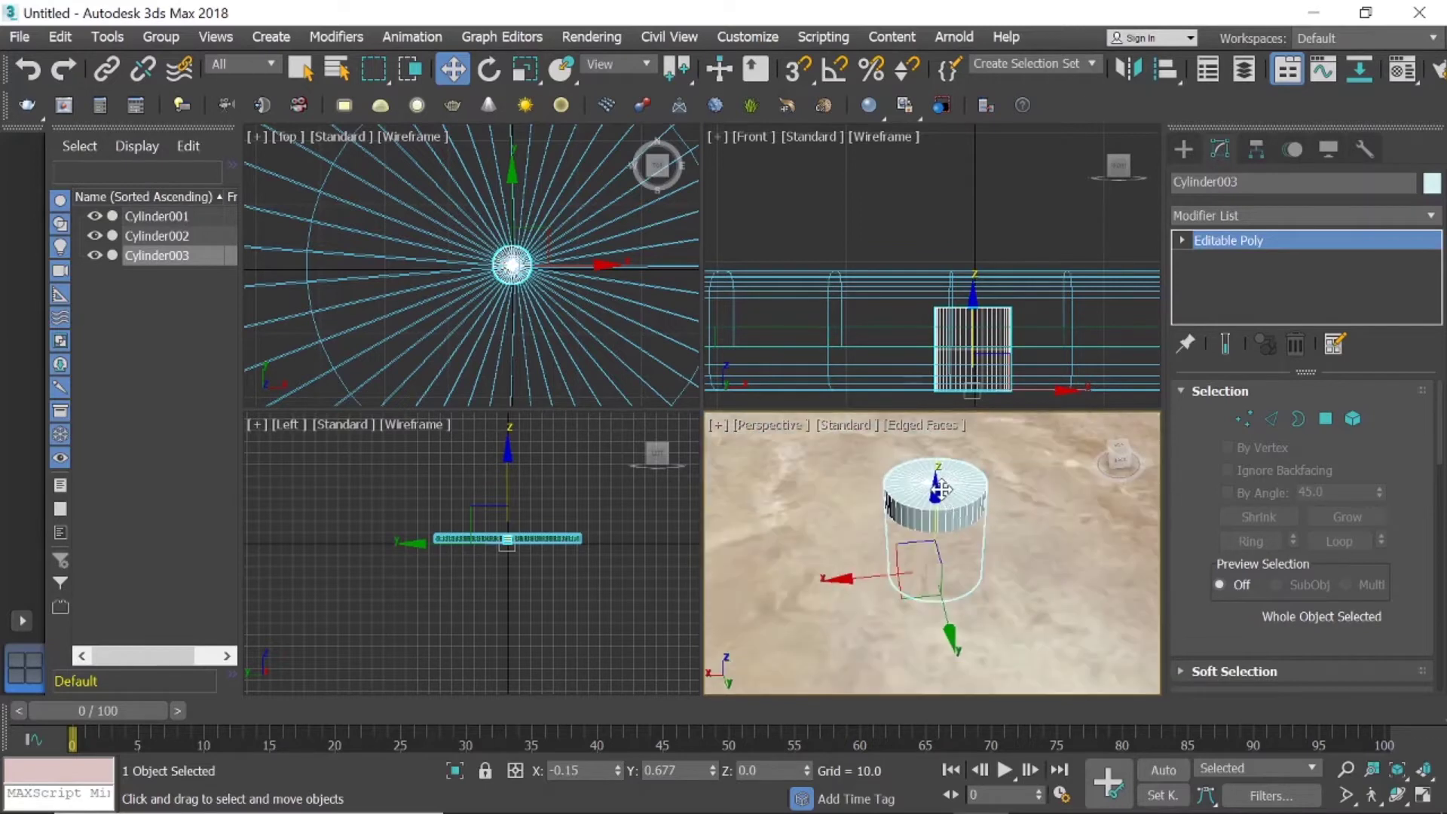
Hide Cylinder001 and Cylinder002, maximize the Perspective view and enter Edge level.
left_click_drag(95, 235, 95, 216)
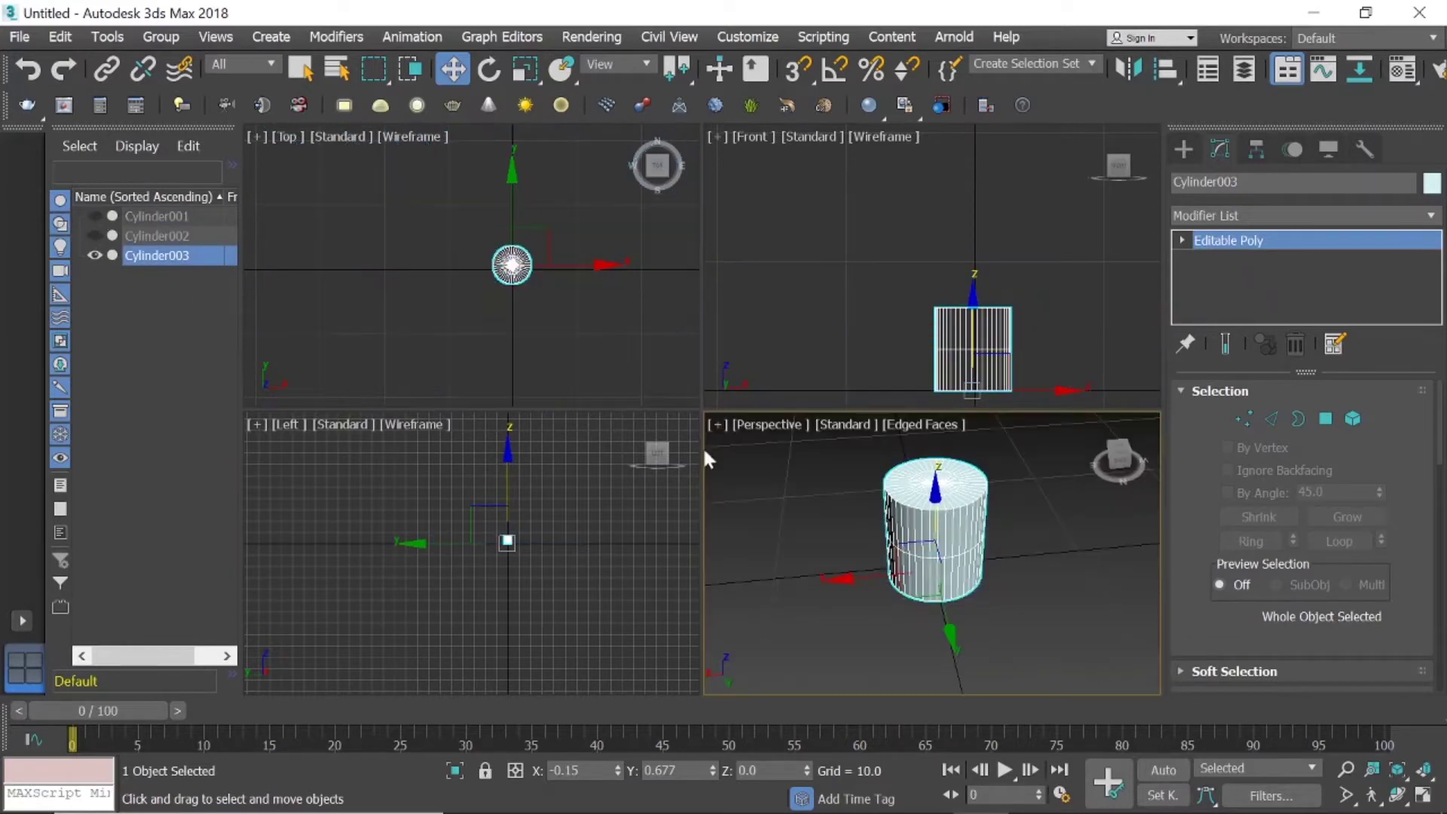
scroll(708, 456, "up", 3)
scroll(1055, 572, "up", 3)
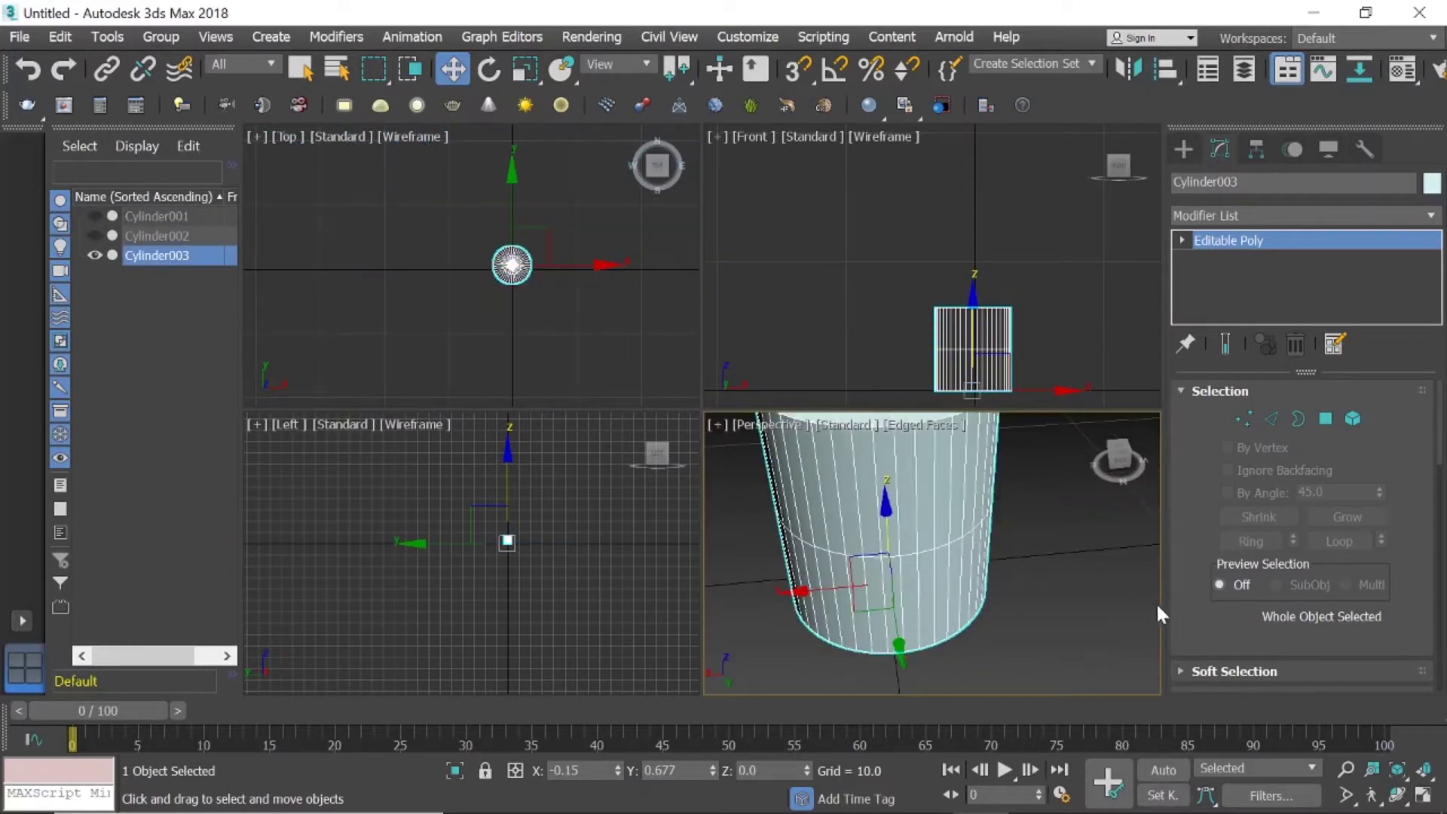
left_click(1423, 795)
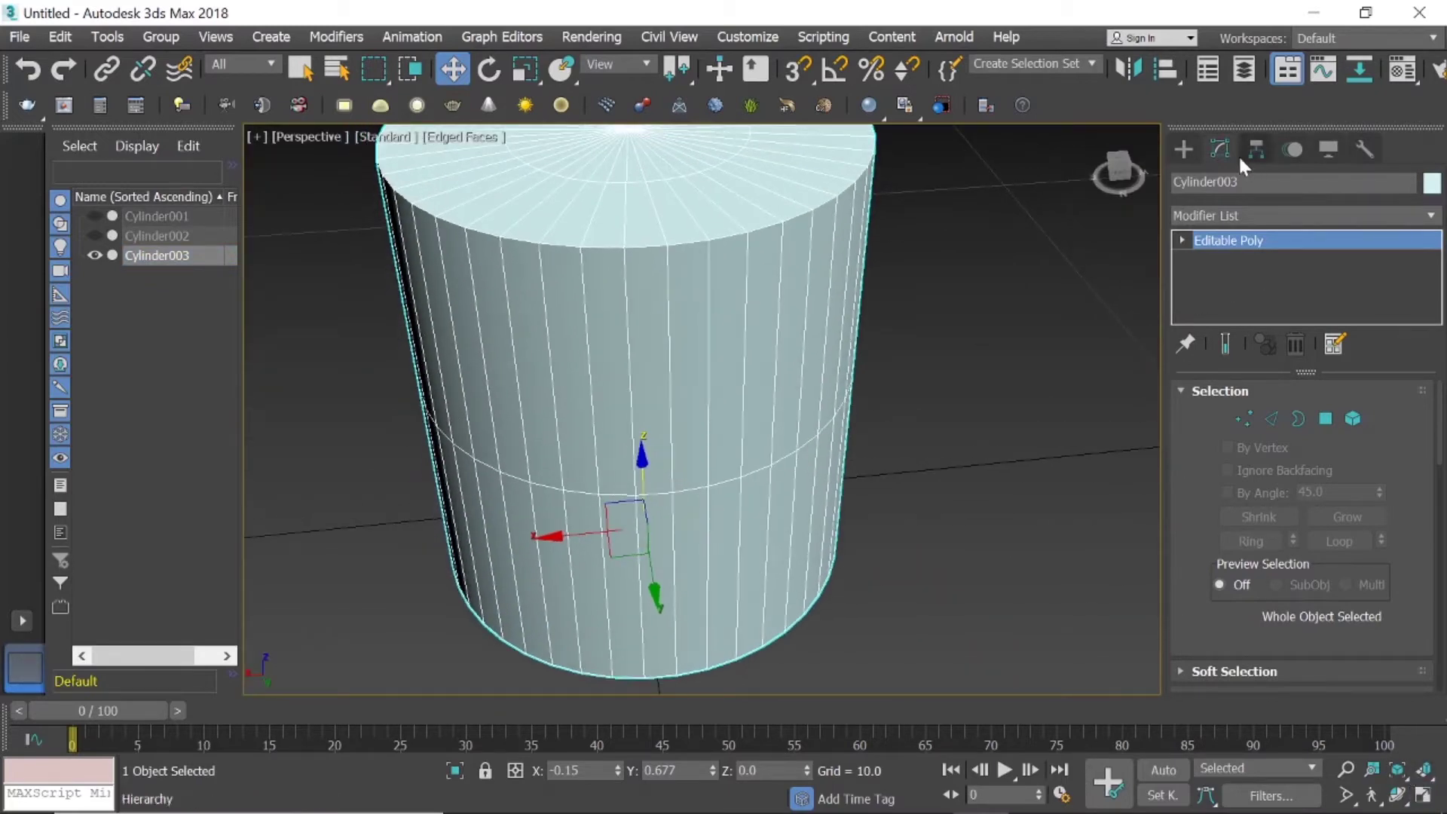
left_click(1271, 418)
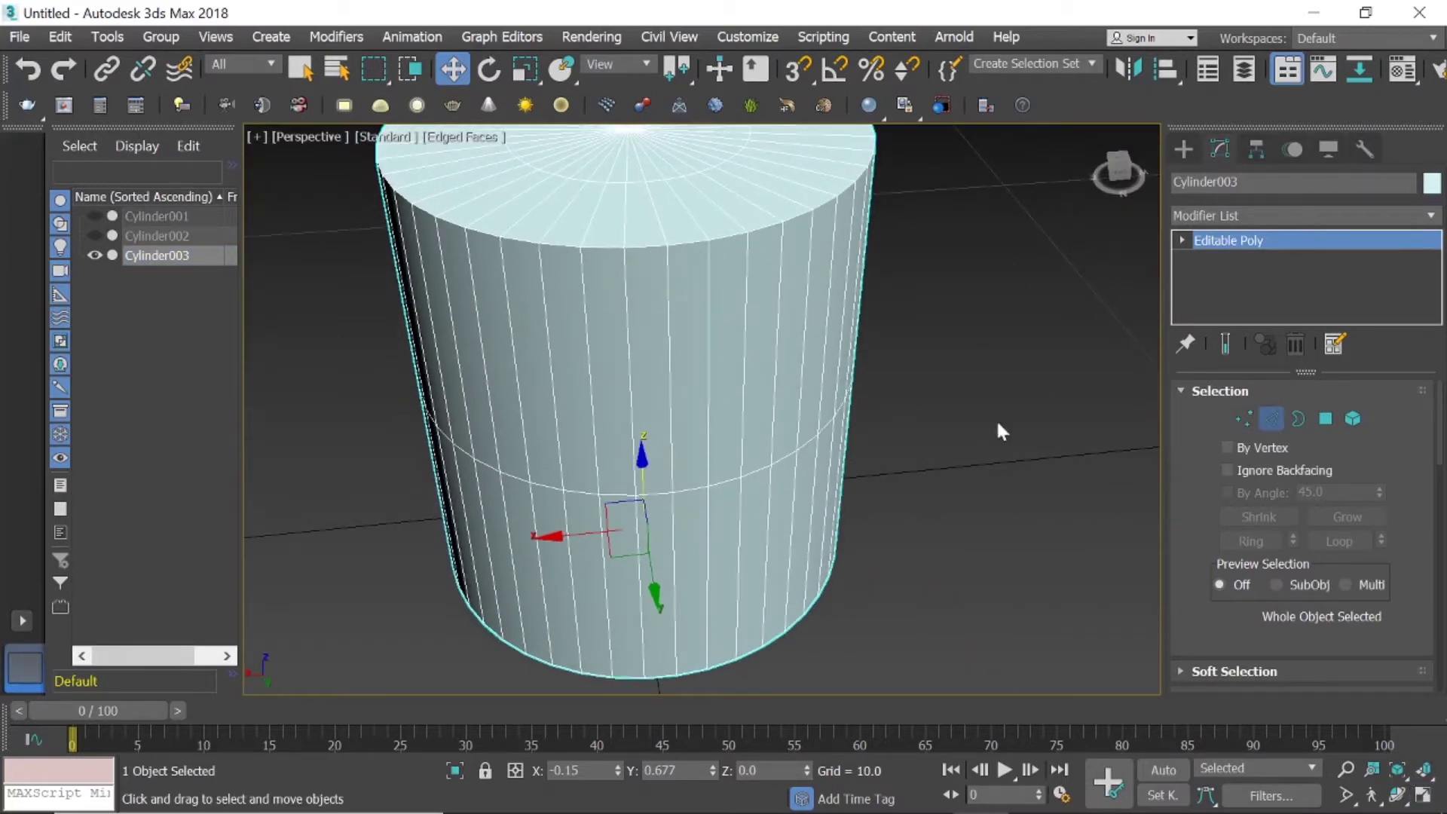
Raise the pin cylinder's middle edge loop along Z up near its top.
left_click(756, 473)
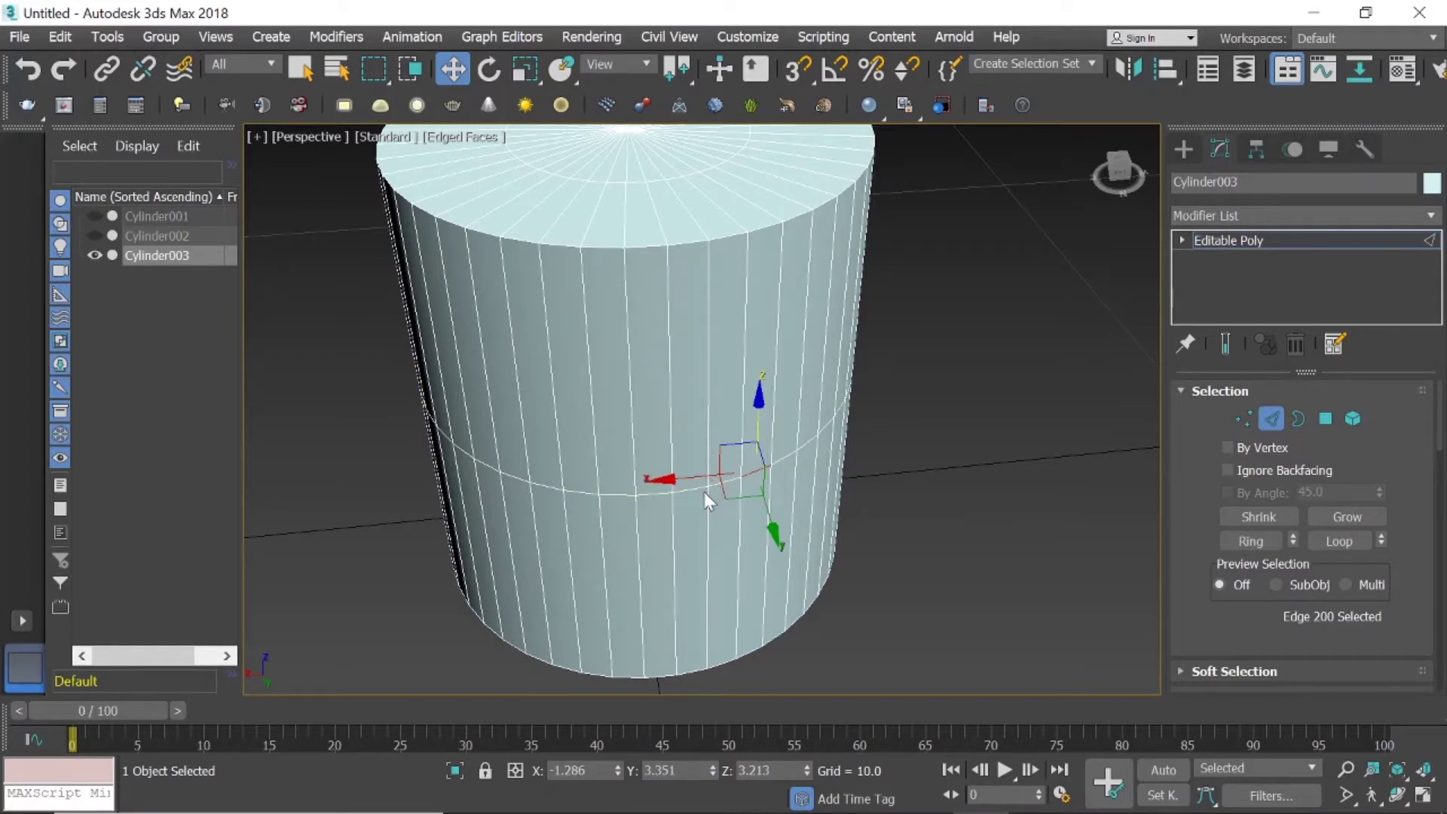
double_click(780, 462)
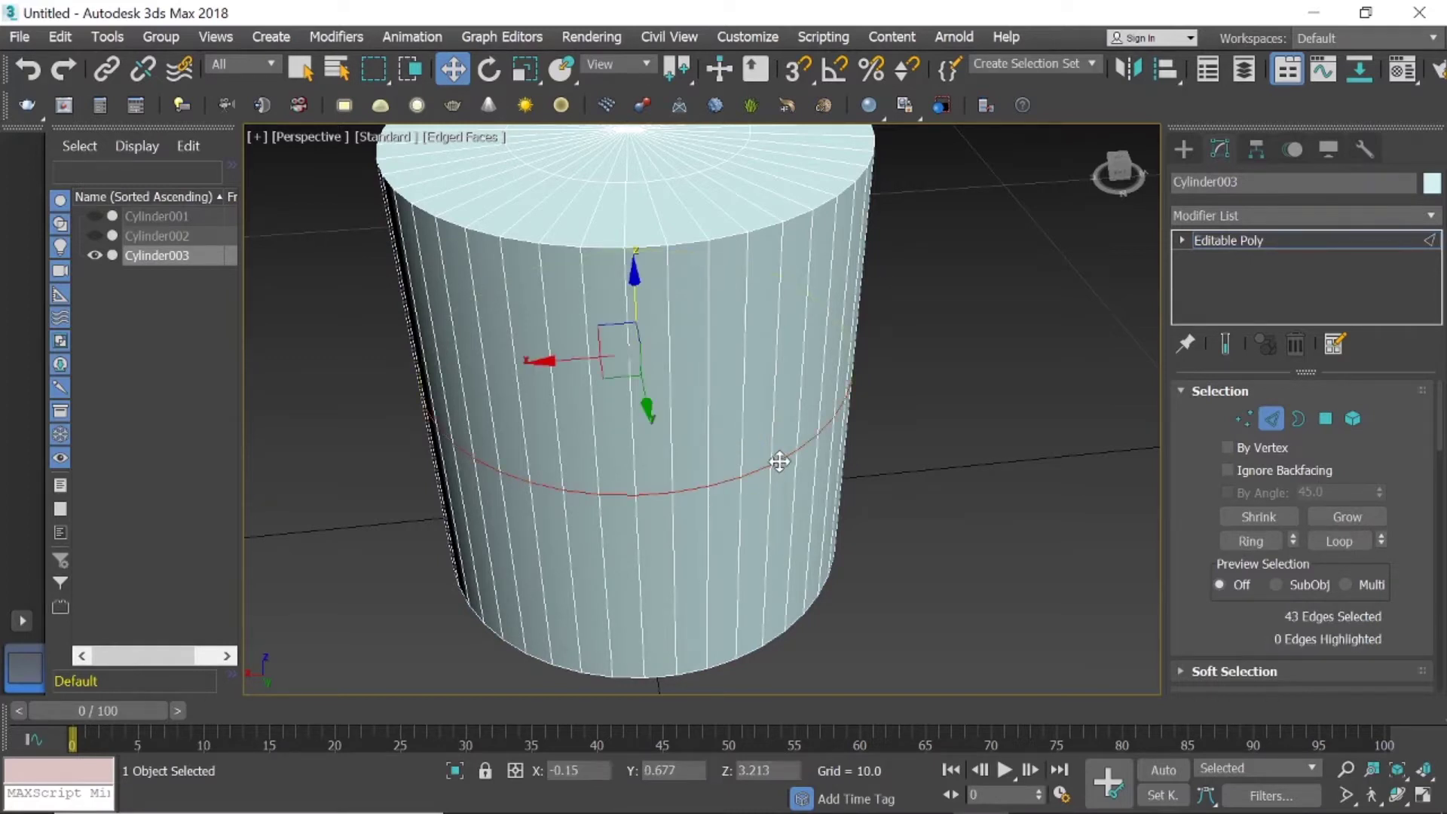
mouse_move(634, 268)
left_mouse_down()
mouse_move(622, 120)
mouse_move(629, 140)
left_mouse_up()
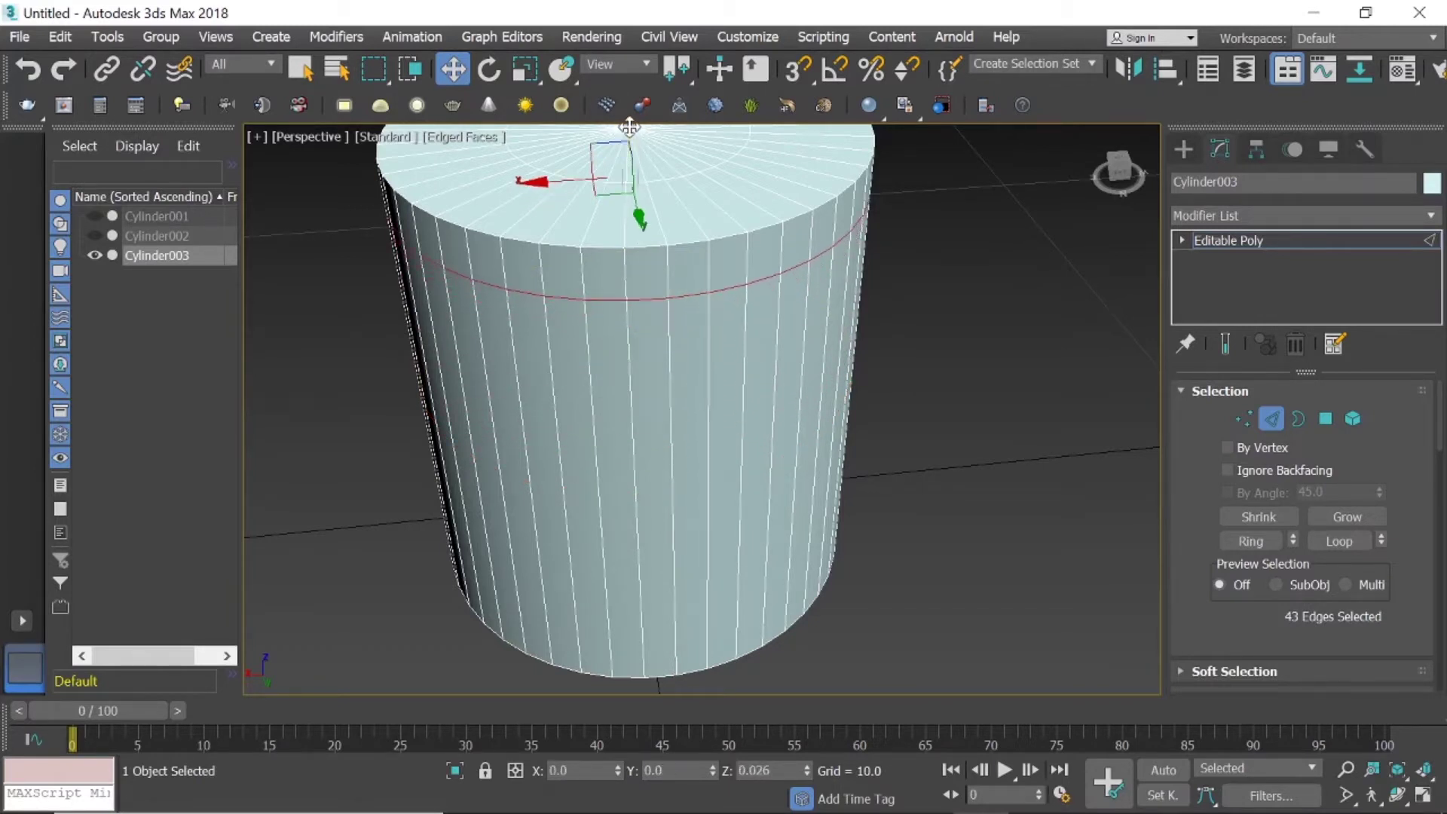
left_click(628, 129)
middle_click_drag(756, 263, 713, 249, "alt")
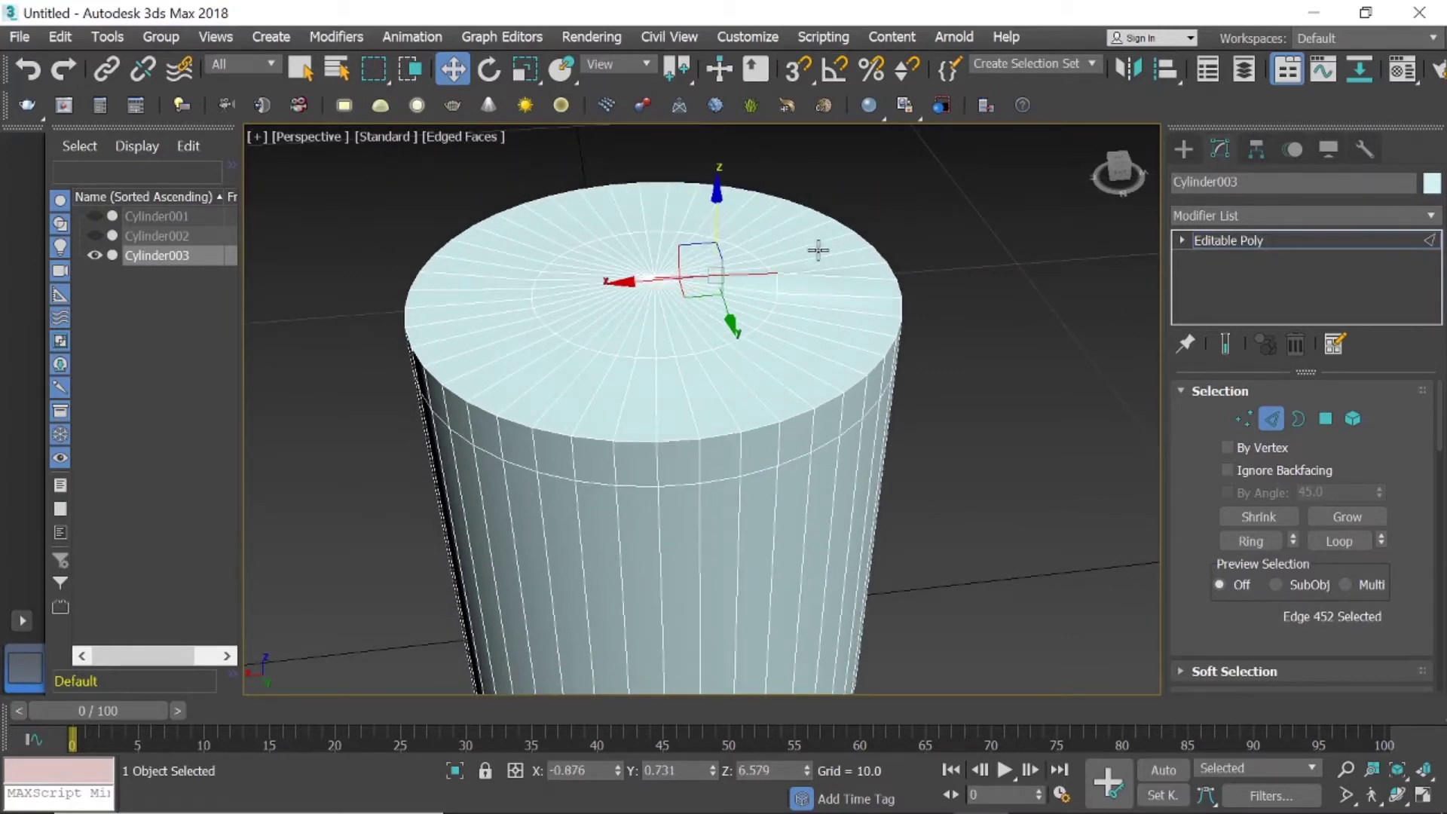
key("ctrl+z")
key("alt+l")
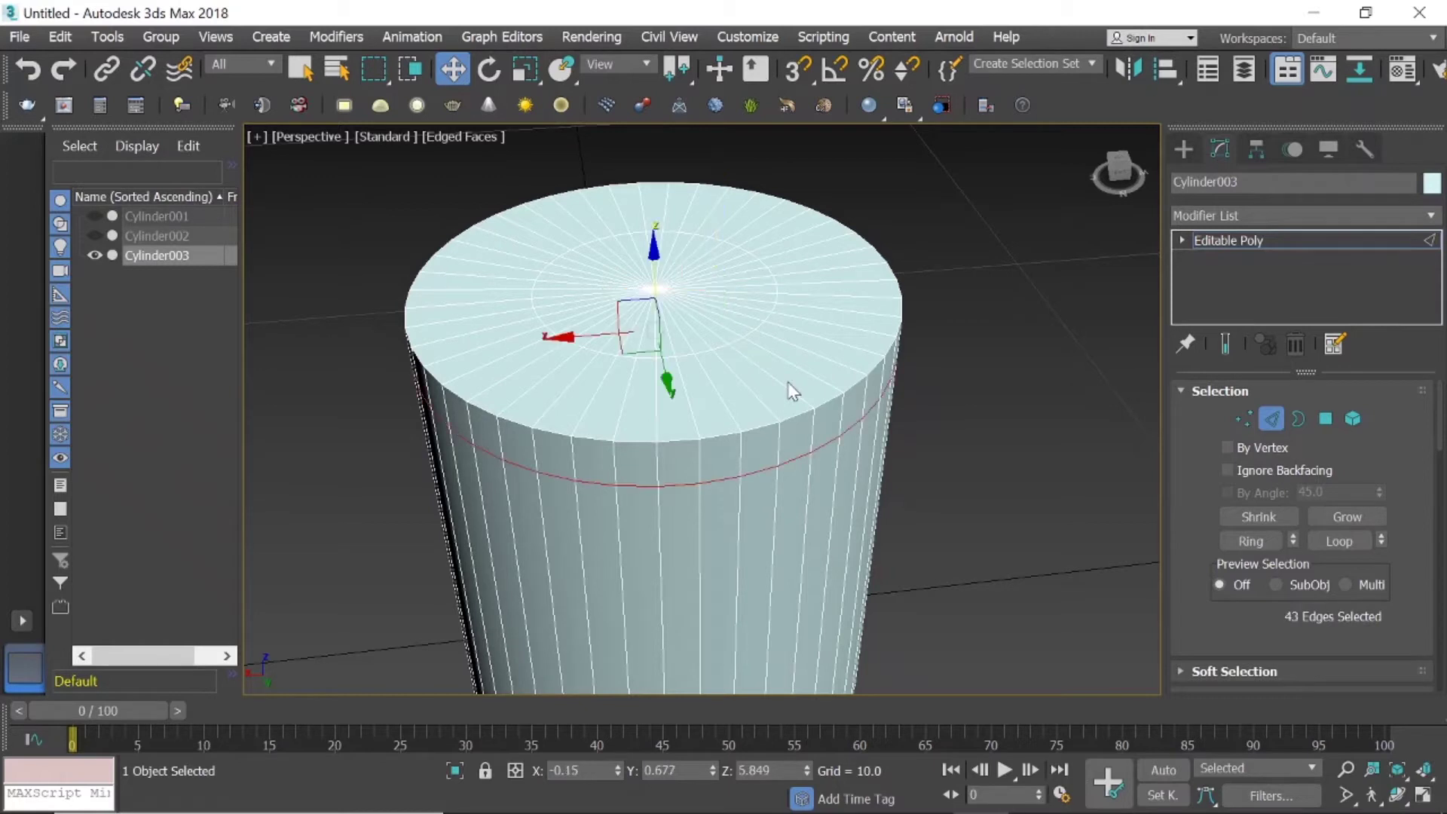
left_click_drag(654, 264, 653, 241)
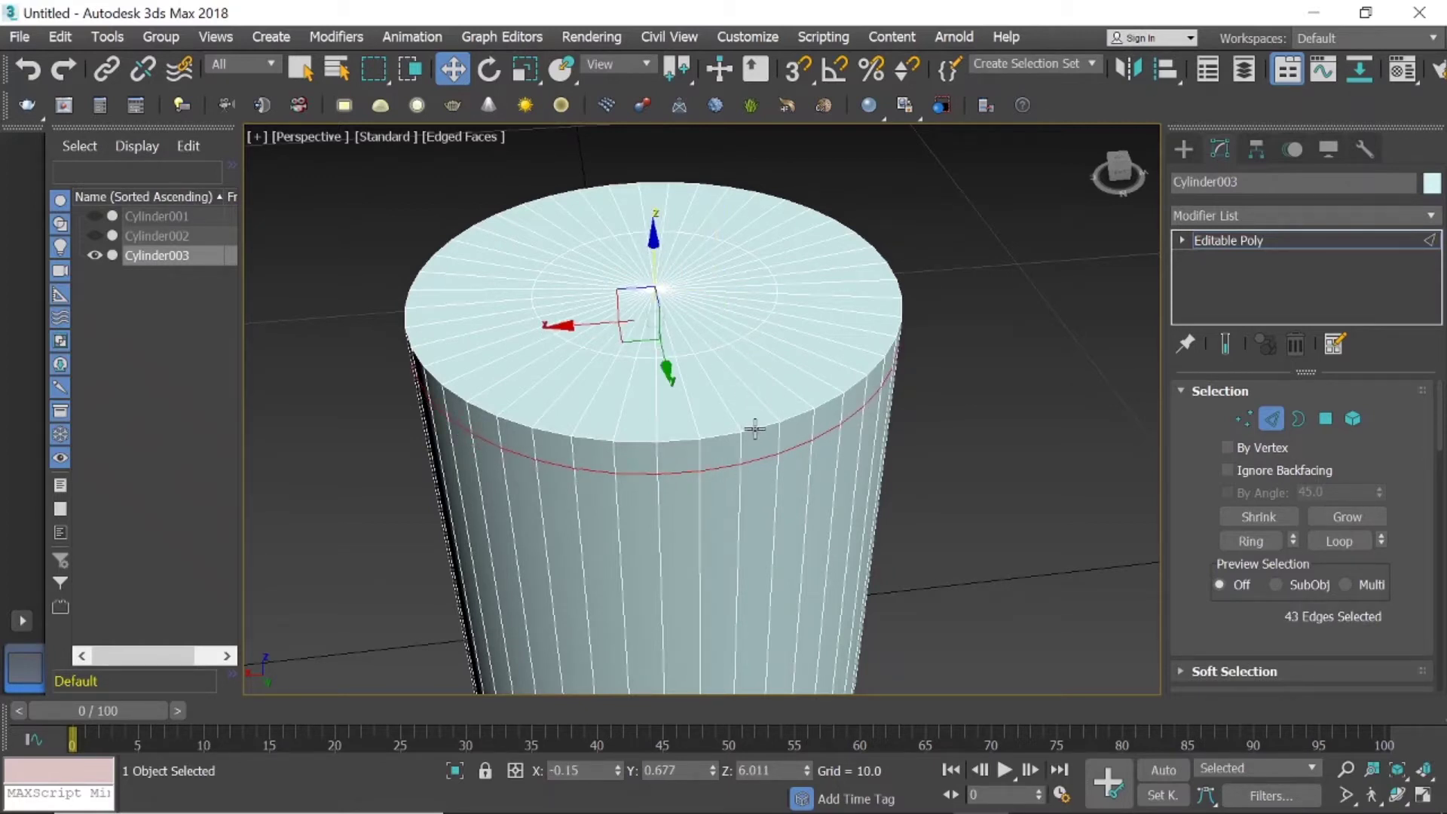
Select the edge loop just below the rim and lower it slightly.
left_click(720, 344)
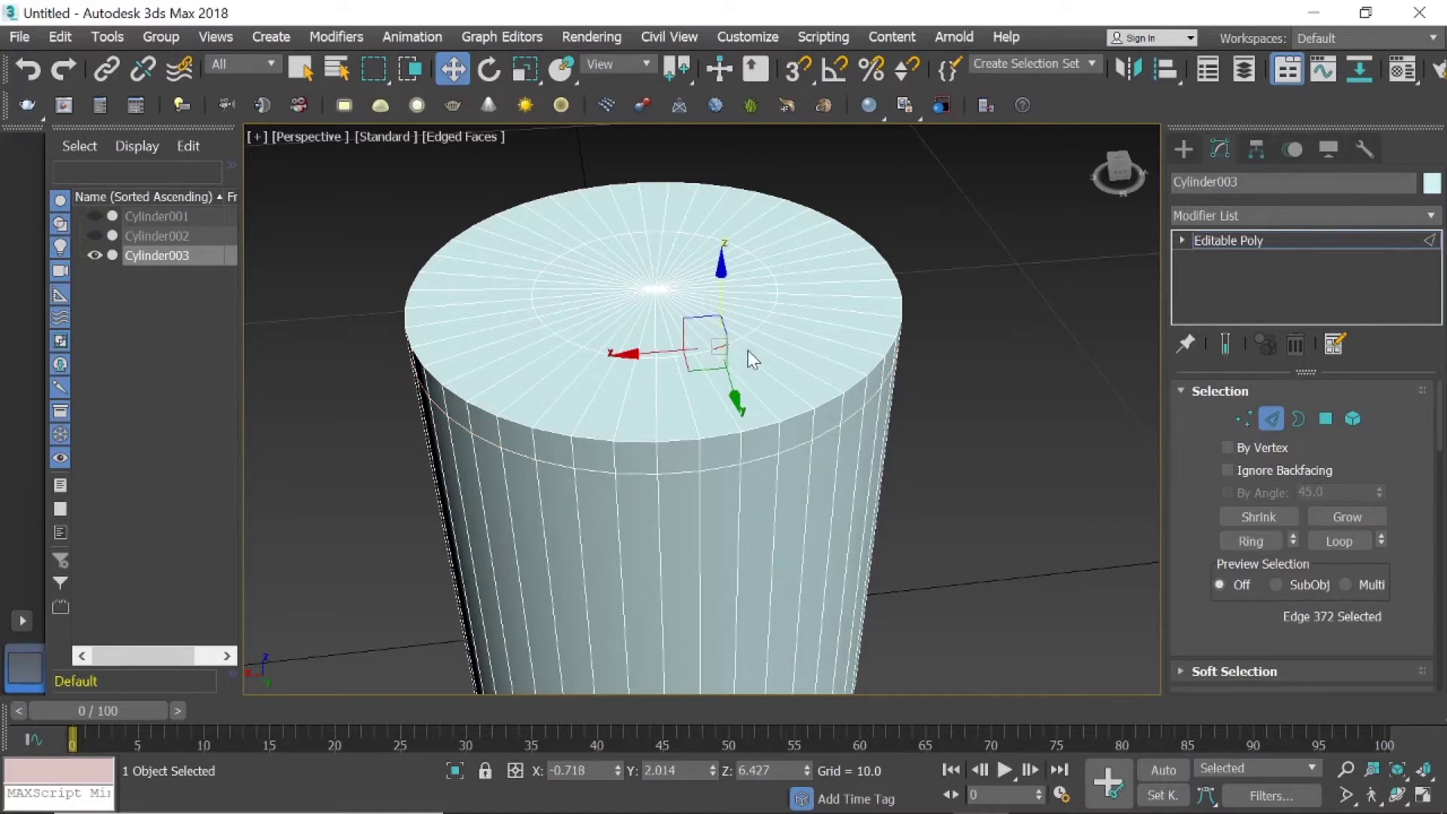
left_click(758, 461)
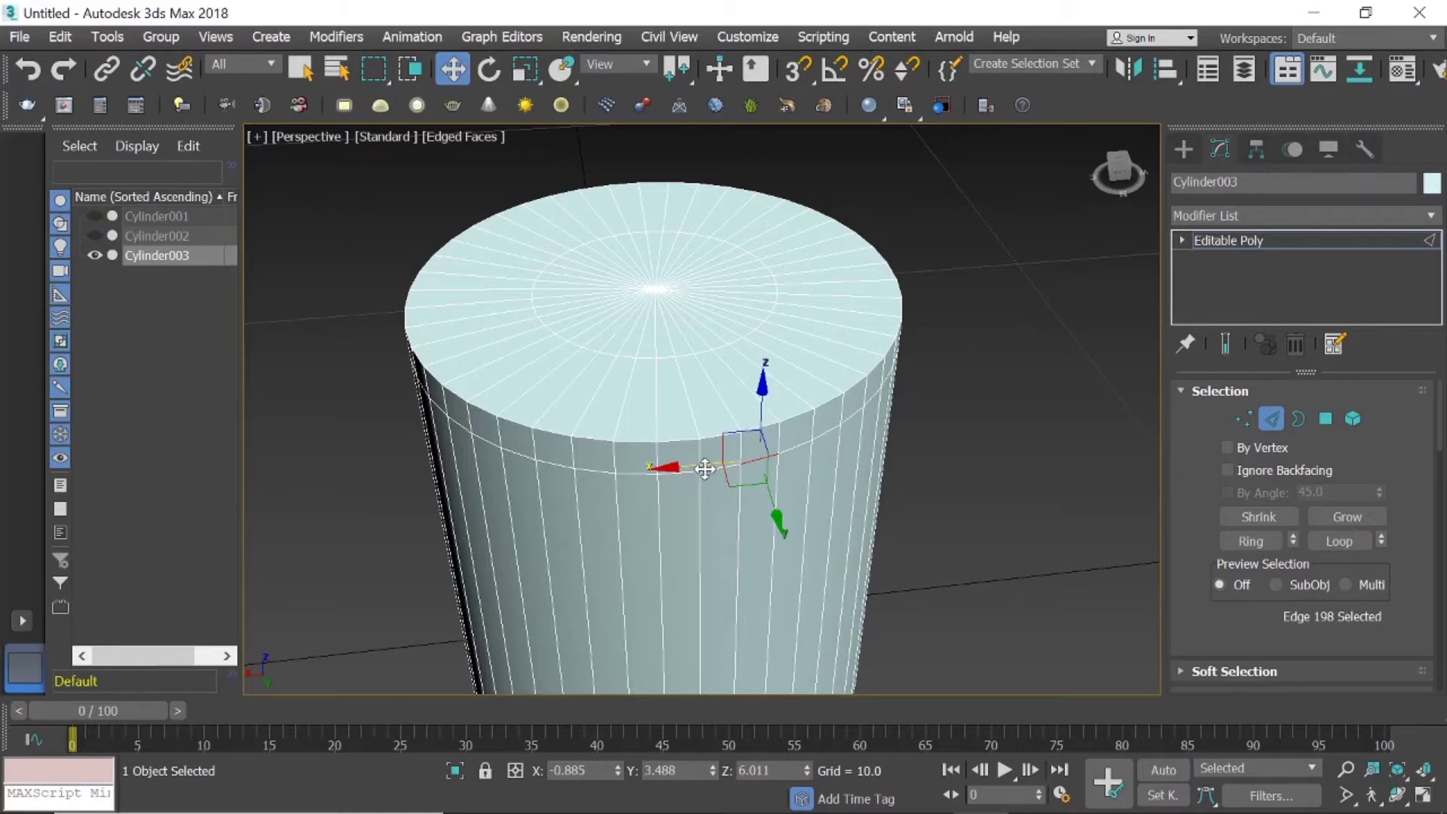
left_click(798, 445, "shift")
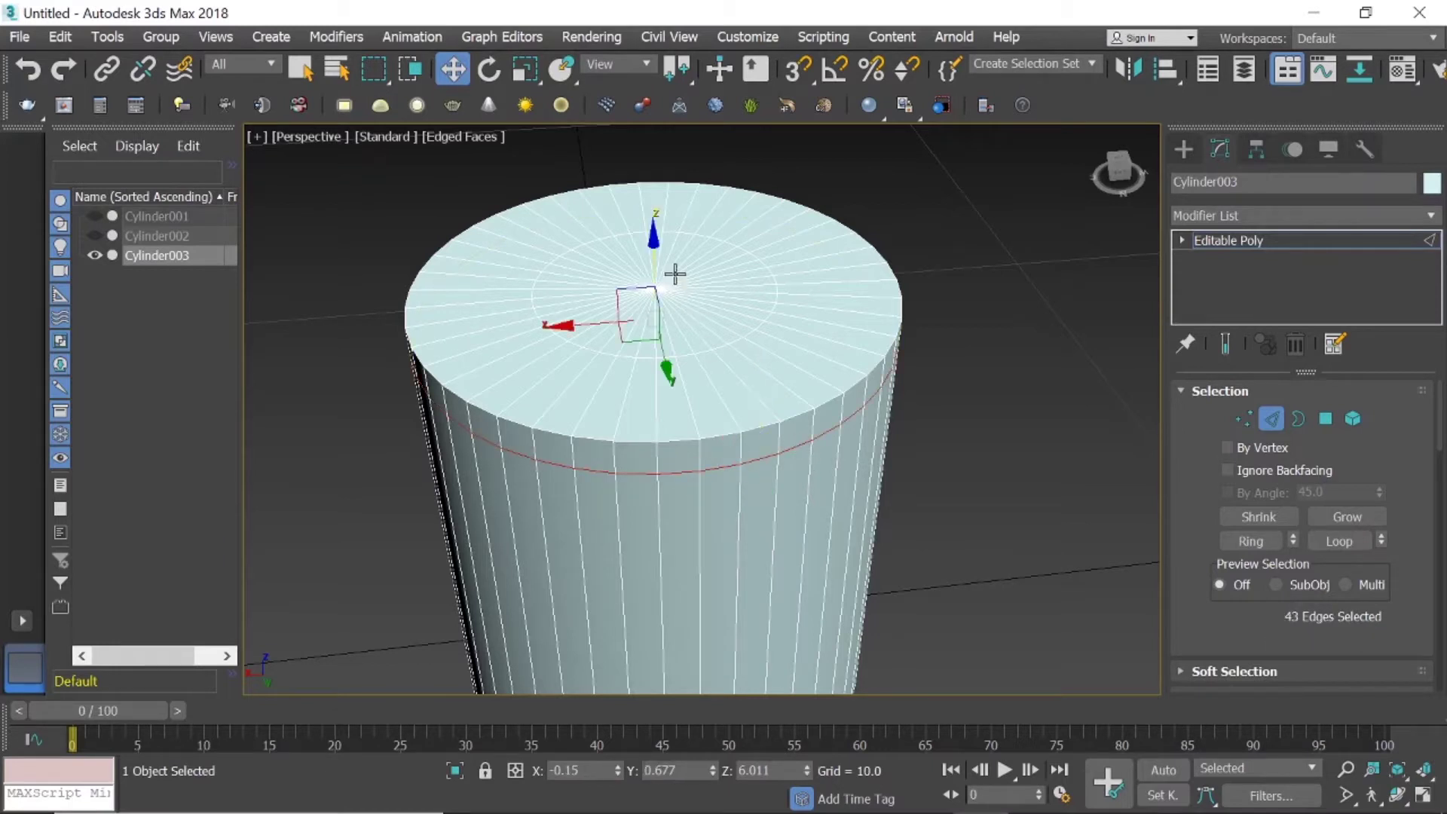
left_click_drag(654, 255, 664, 290)
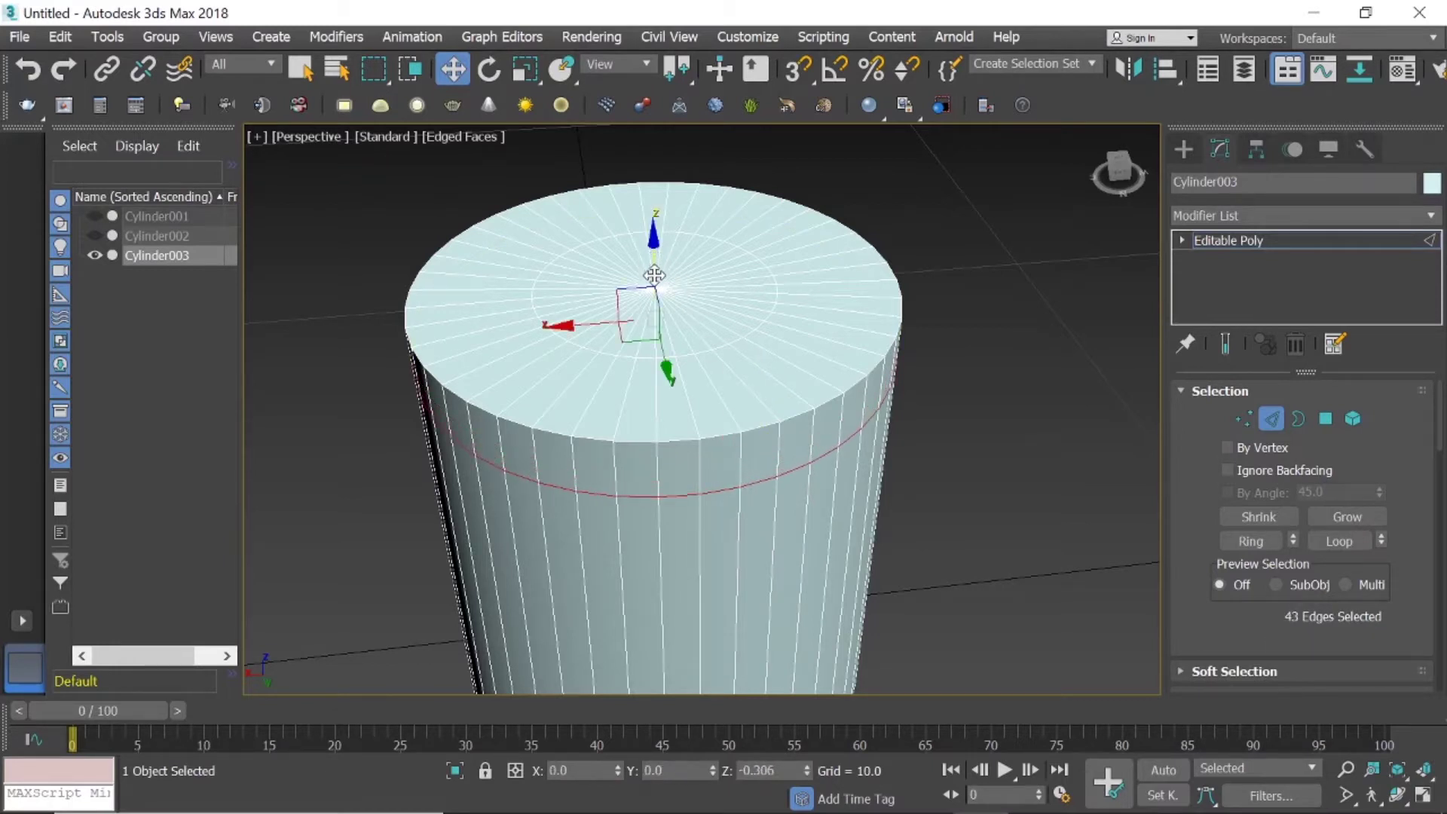
Select the complete top rim edge loop of the pin cylinder.
left_click(760, 425)
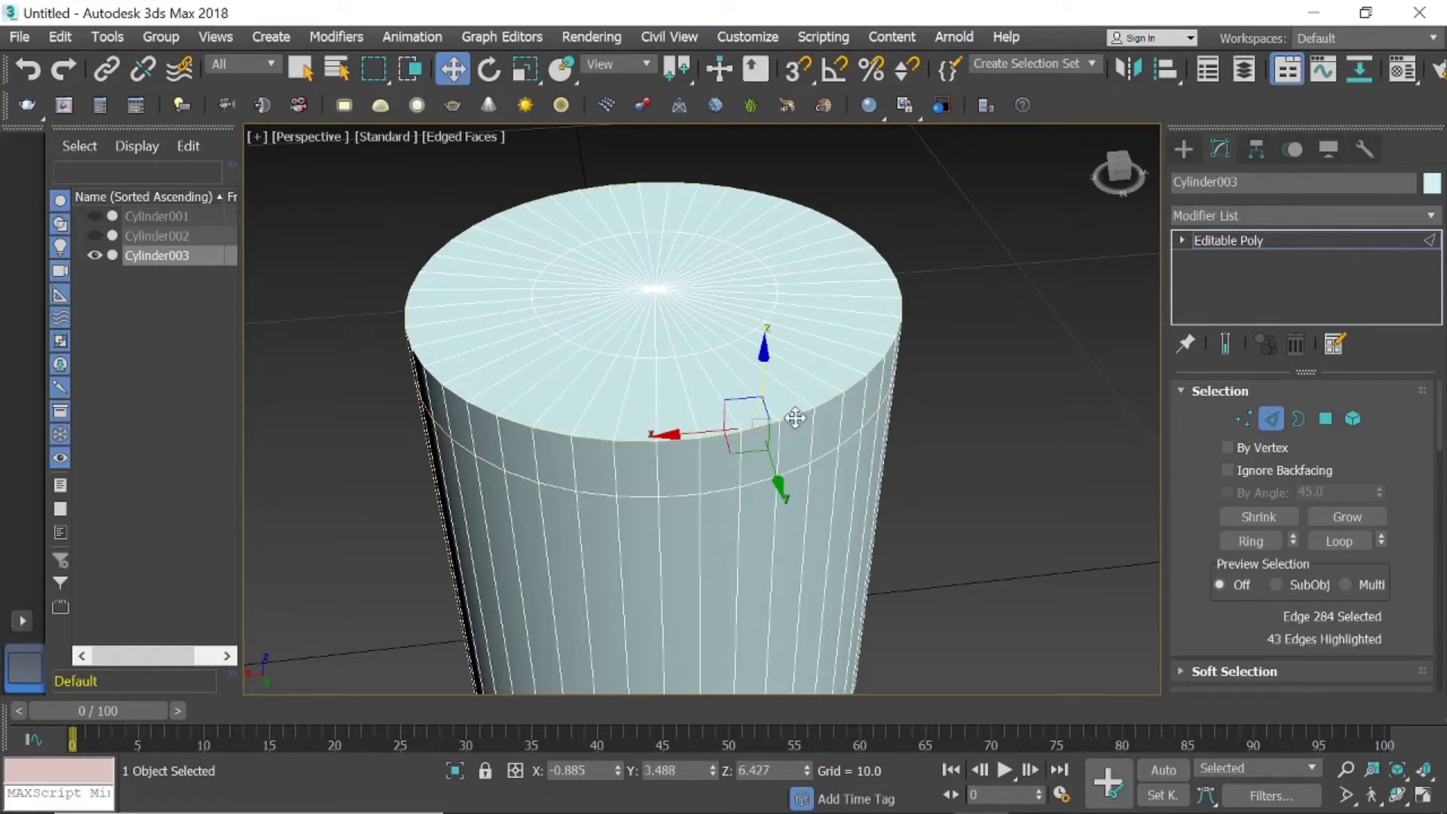
double_click(795, 418)
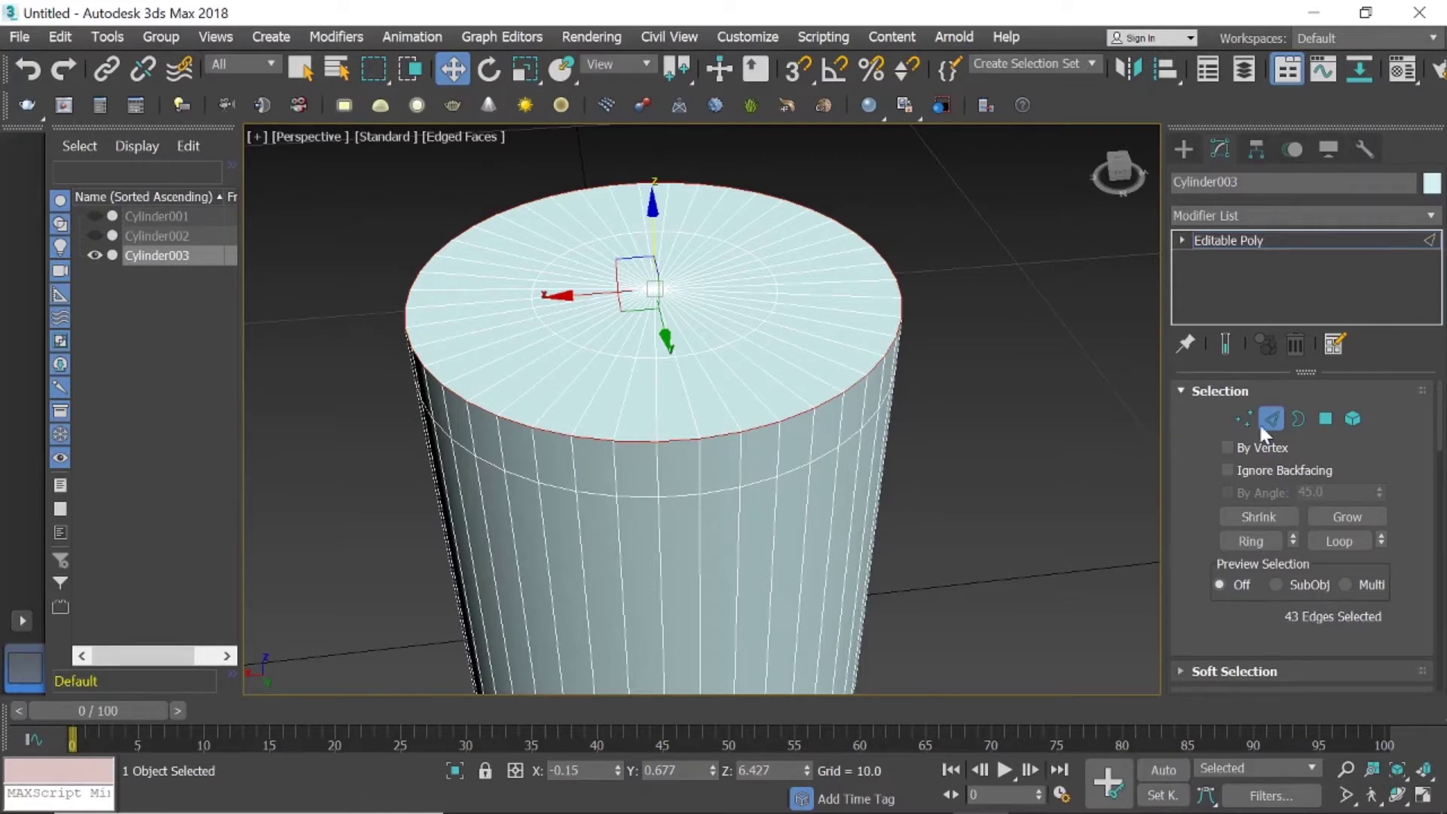
scroll(1277, 490, "down", 2)
Chamfer Cylinder003's top rim edges by 2.289 with 1 segment.
scroll(1295, 539, "down", 2)
scroll(1299, 554, "down", 2)
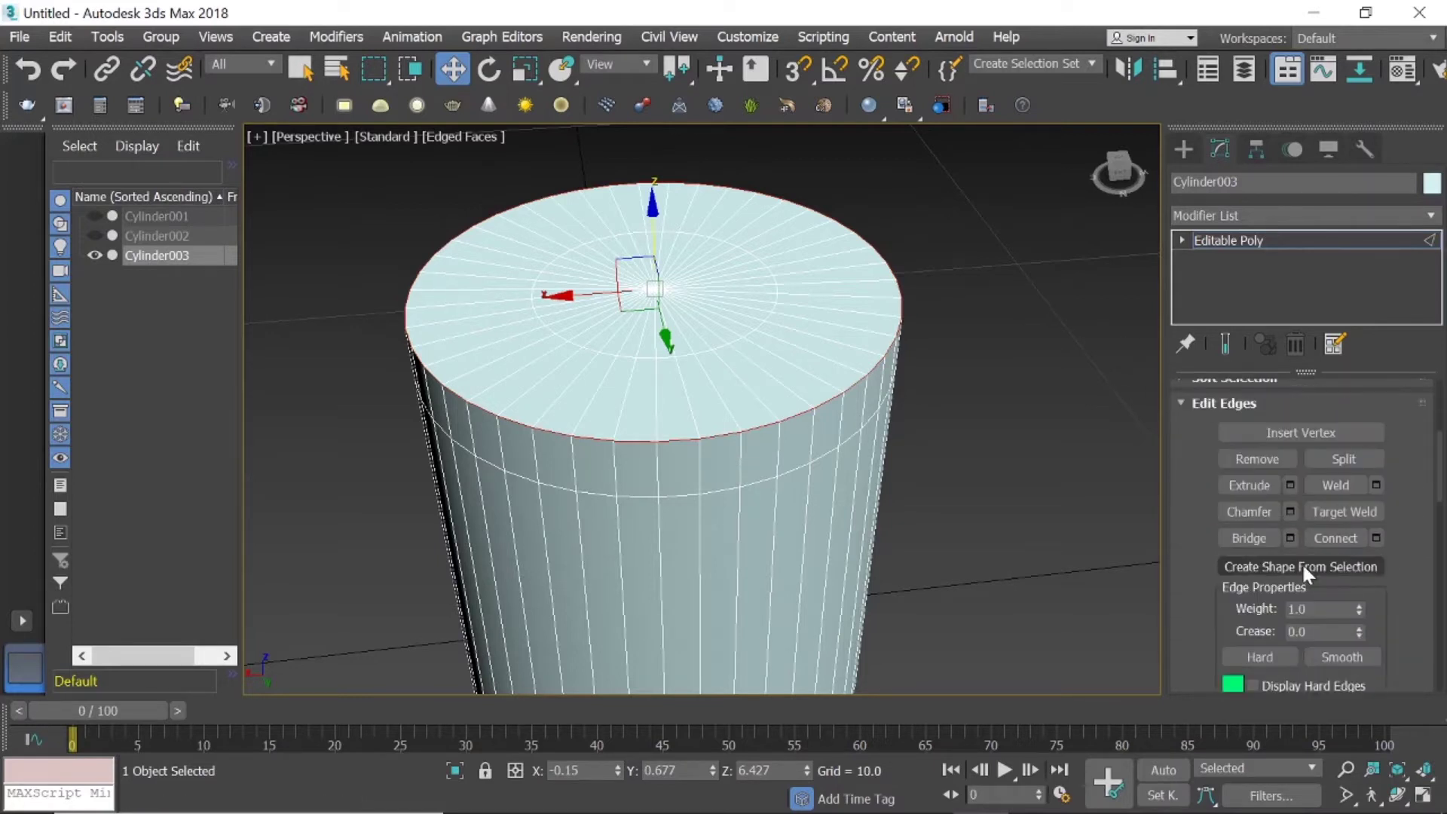
left_click(1290, 512)
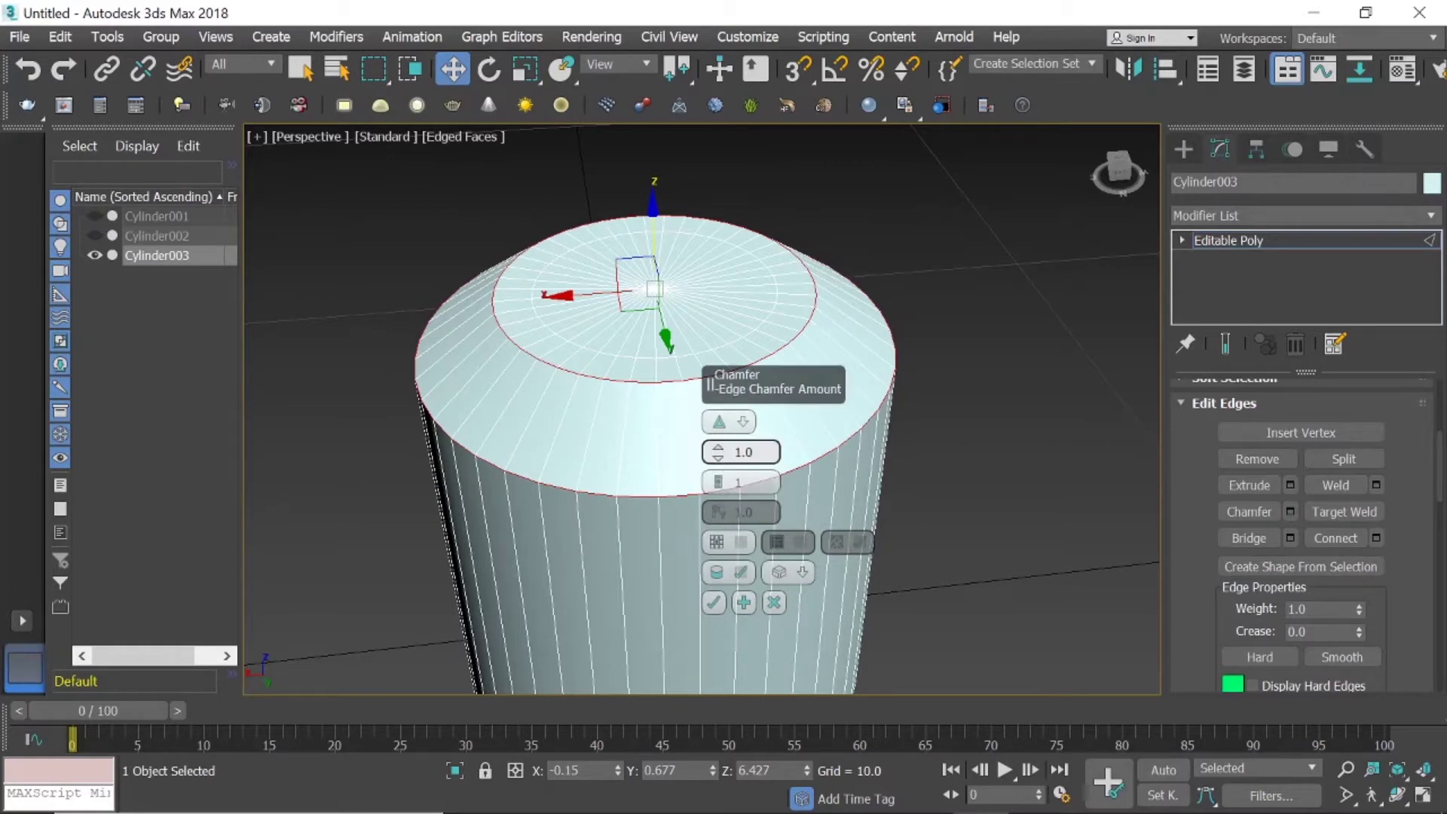
mouse_move(717, 463)
left_mouse_down()
mouse_move(718, 431)
mouse_move(721, 472)
left_mouse_up()
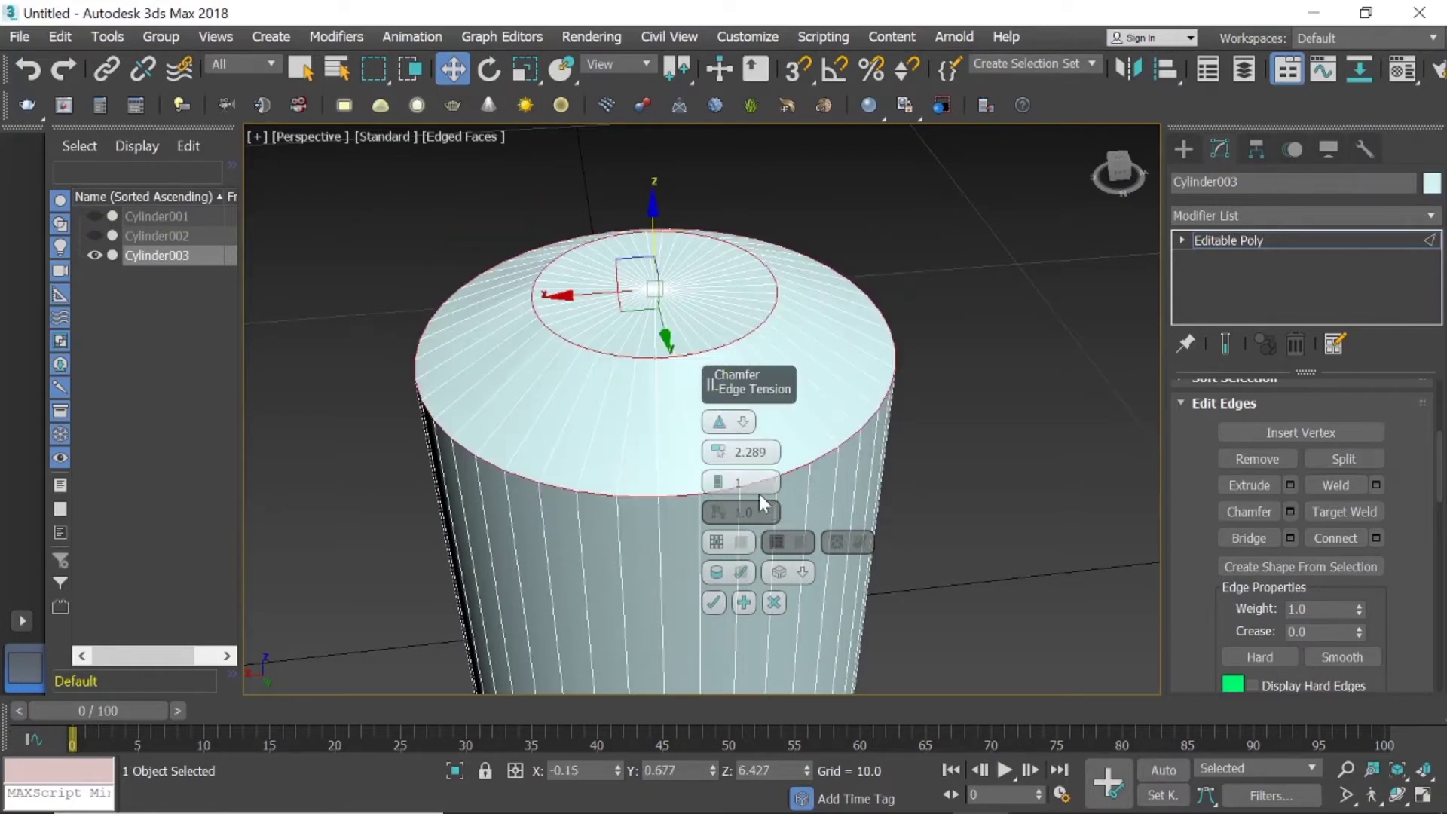
left_click_drag(717, 486, 721, 486)
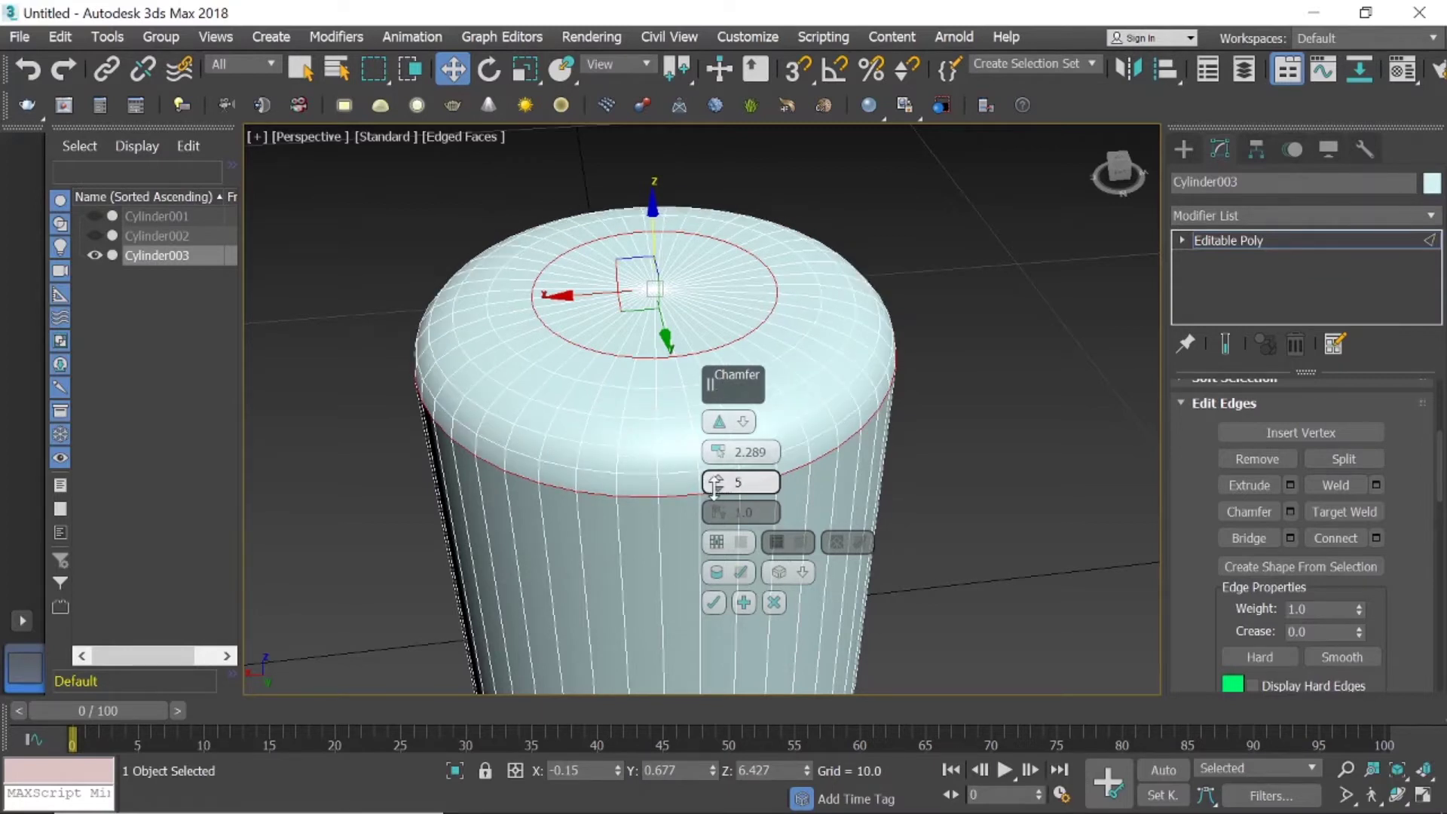
left_click_drag(714, 486, 713, 490)
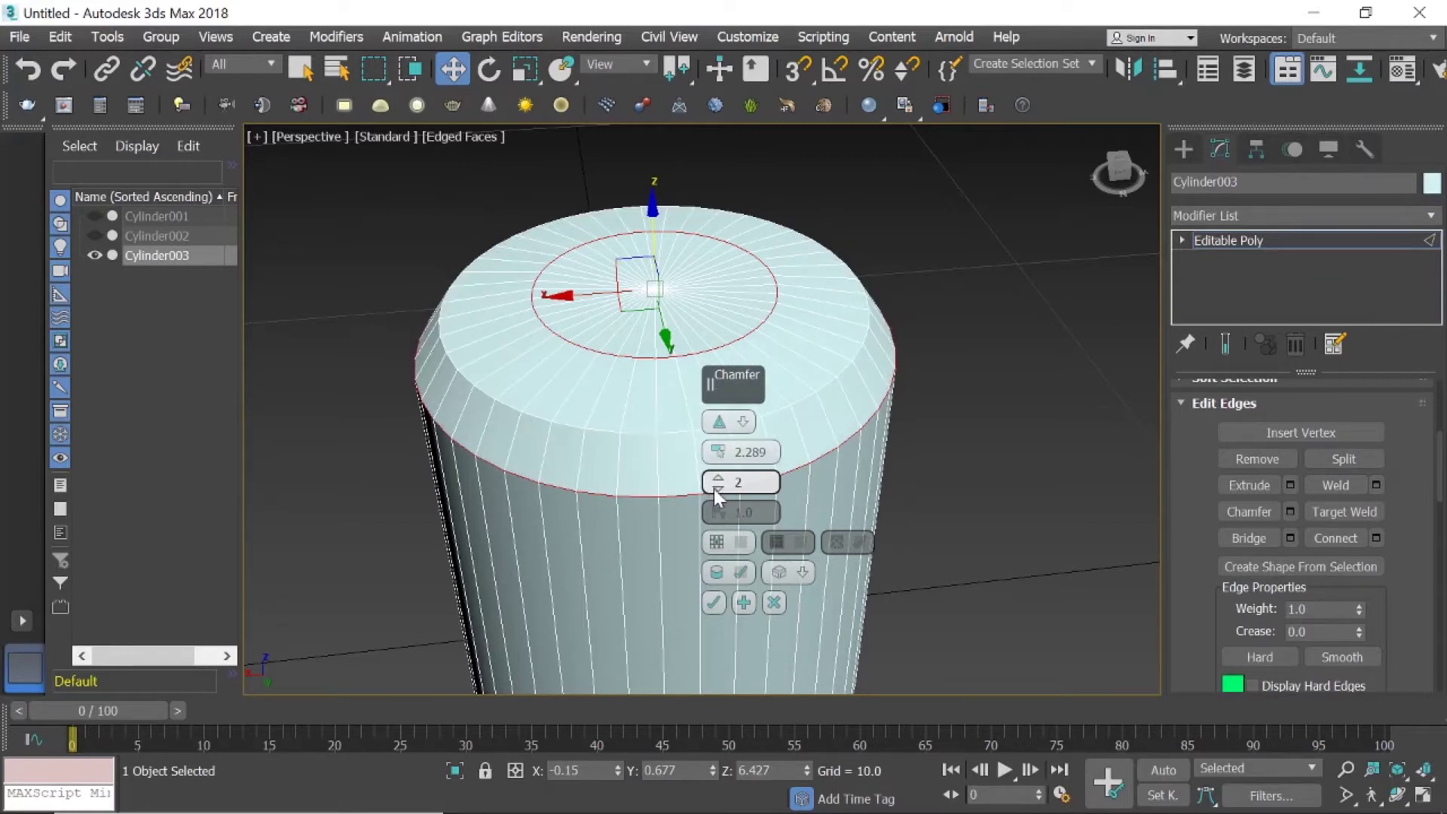
left_click(713, 490)
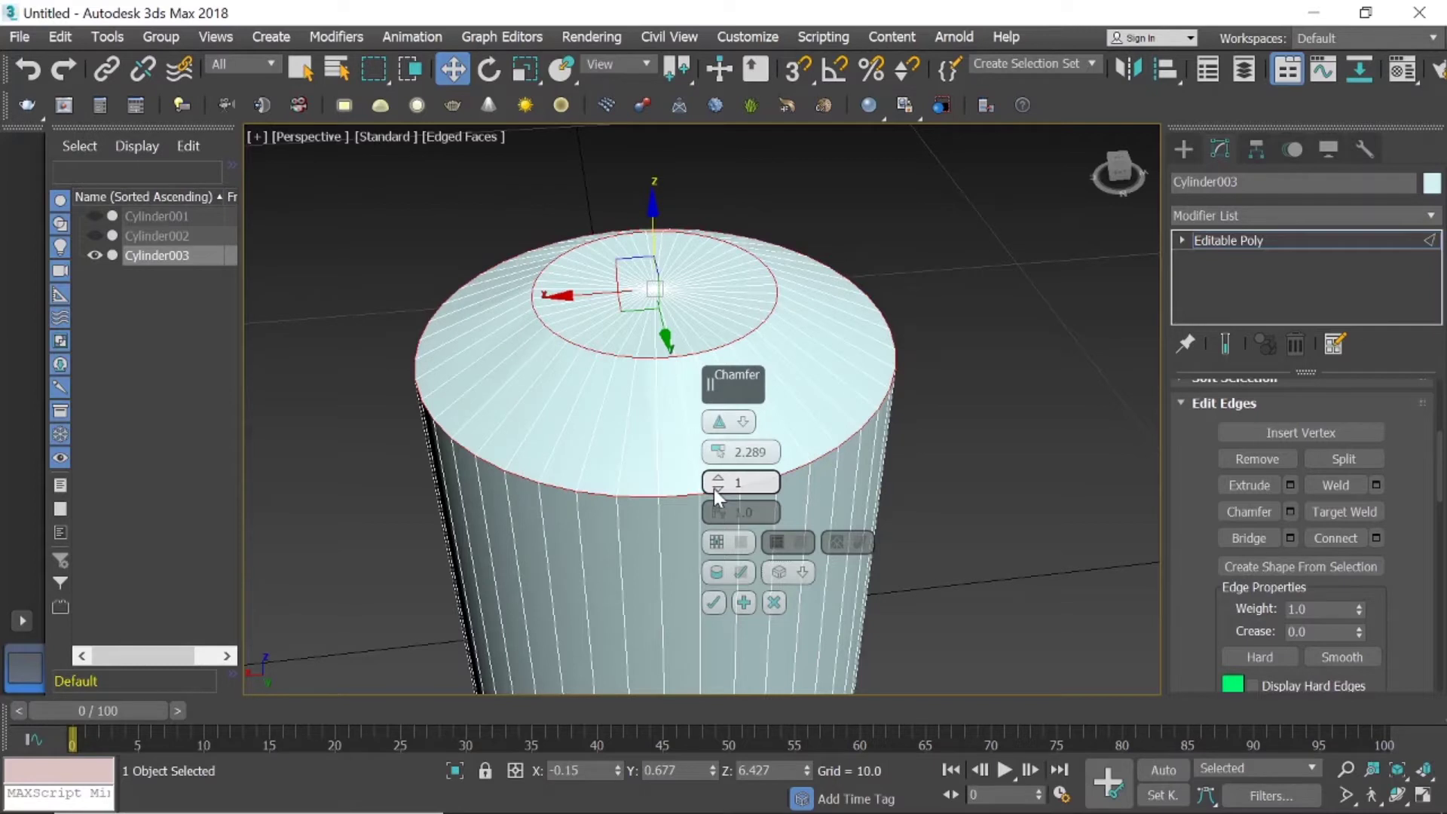
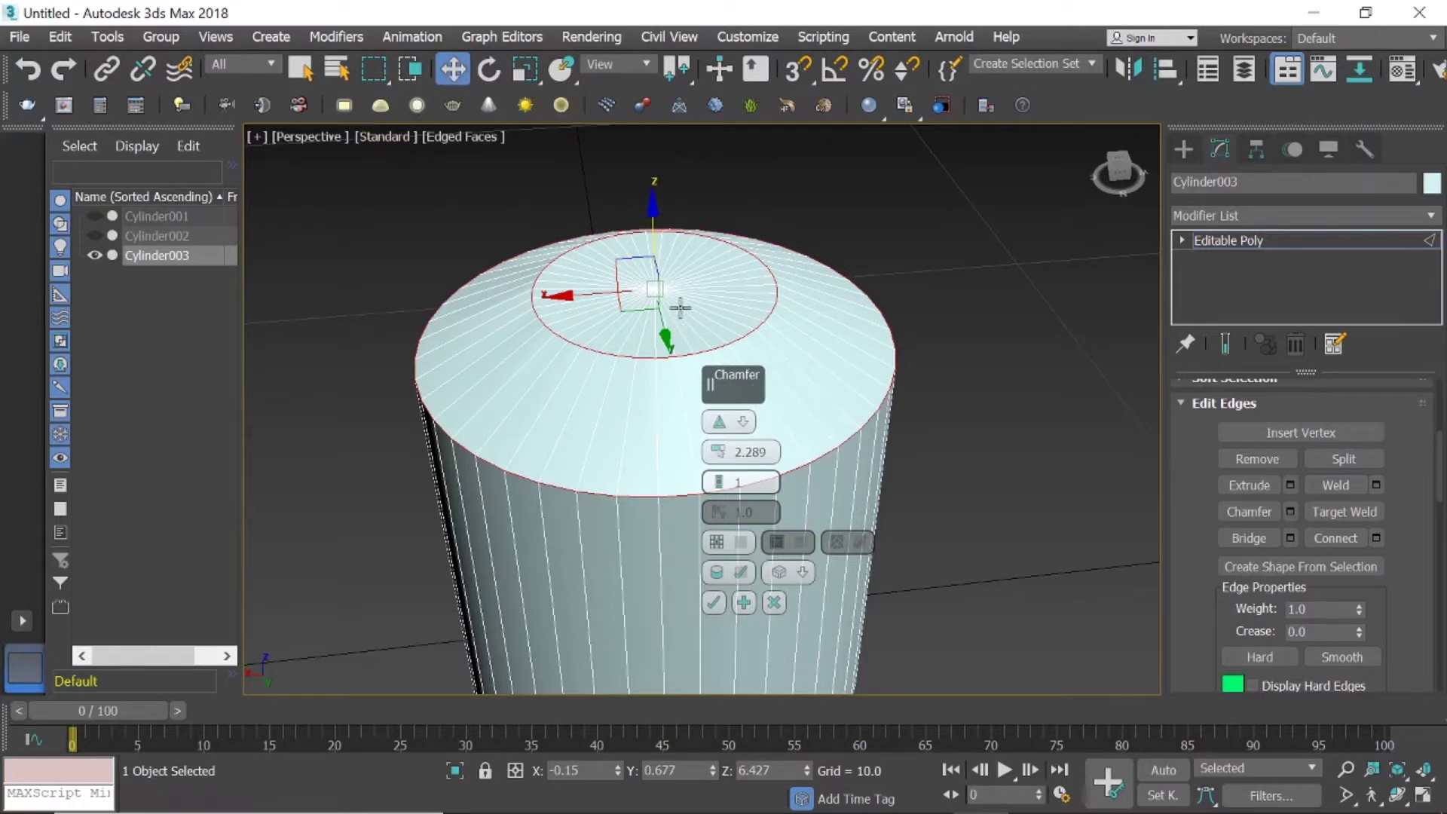
Chamfer Cylinder003's top edge loop, then nudge one top edge slightly sideways.
key("ctrl+z")
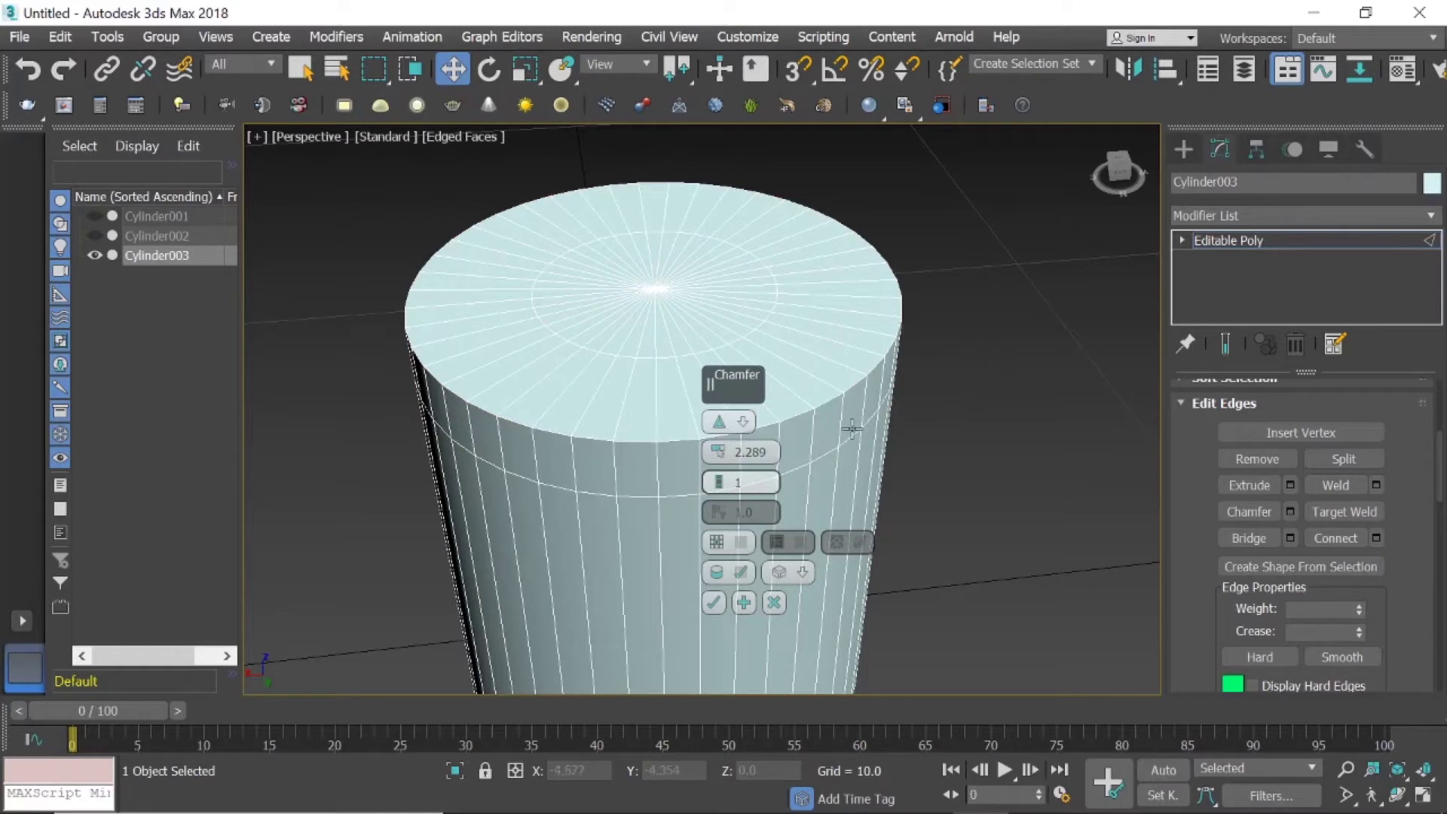
left_click(714, 602)
left_click(984, 429)
scroll(809, 383, "down", 10)
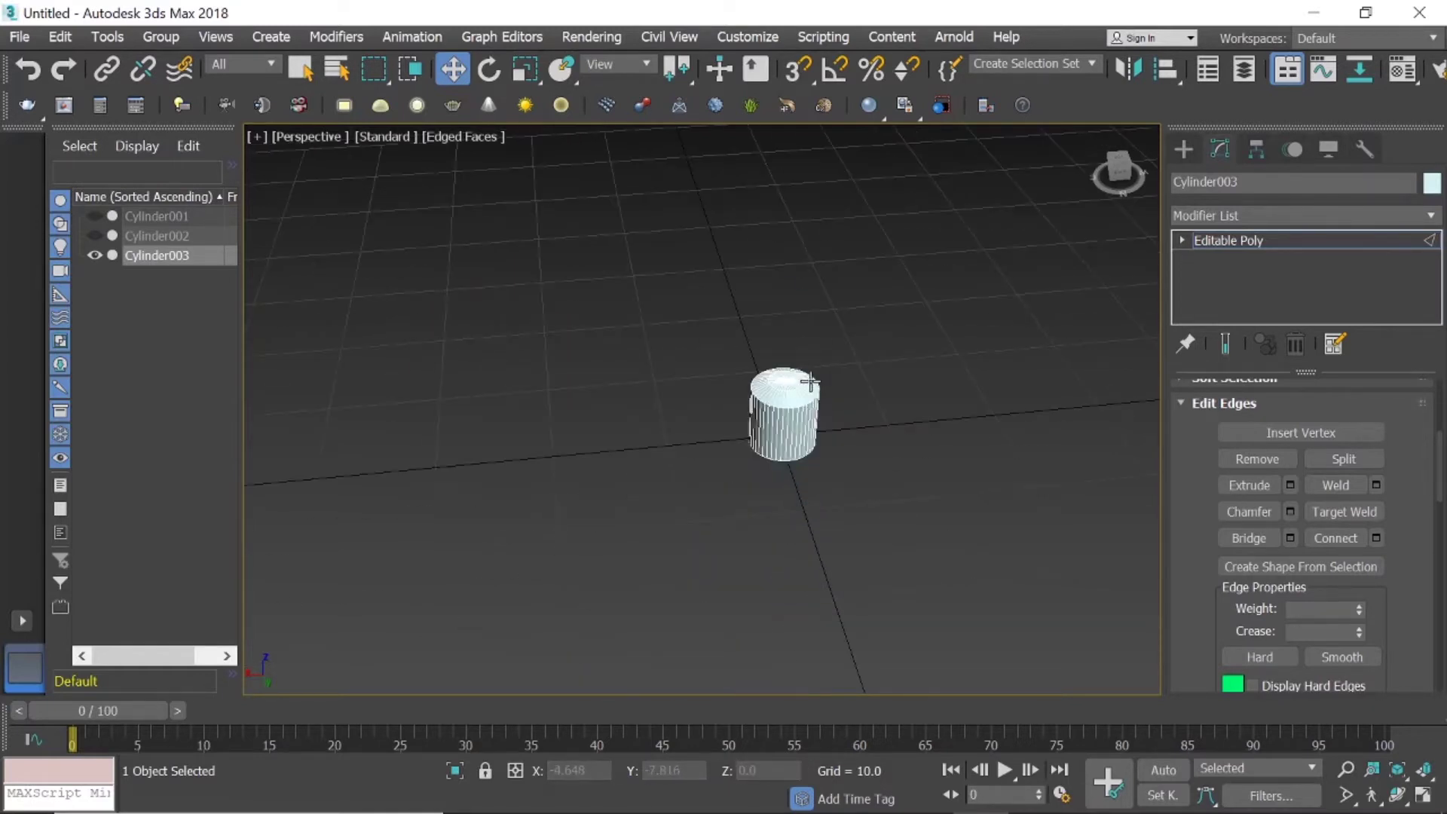
scroll(792, 396, "up", 5)
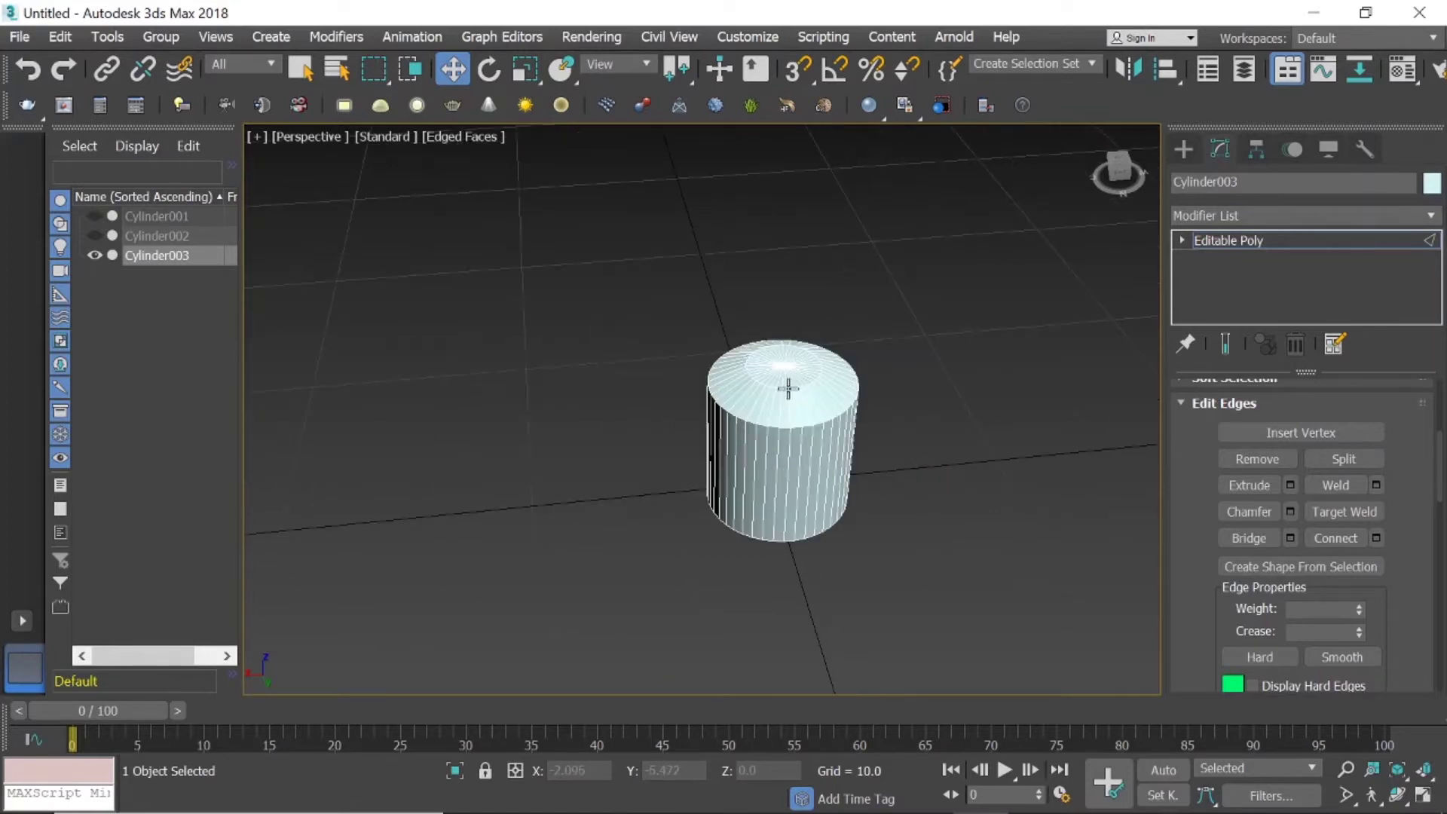
scroll(788, 388, "up", 5)
scroll(788, 382, "up", 3)
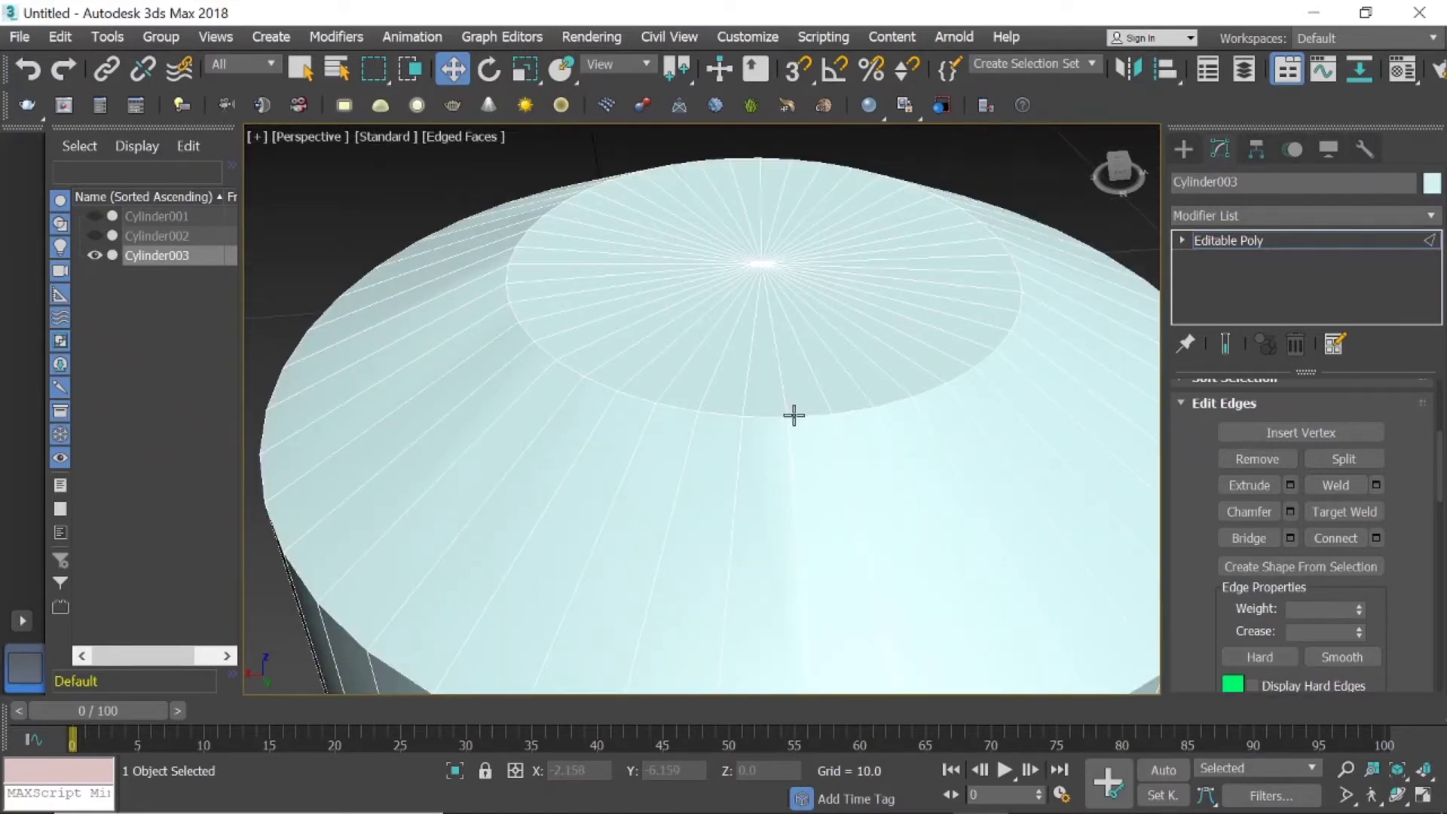
left_click(795, 417)
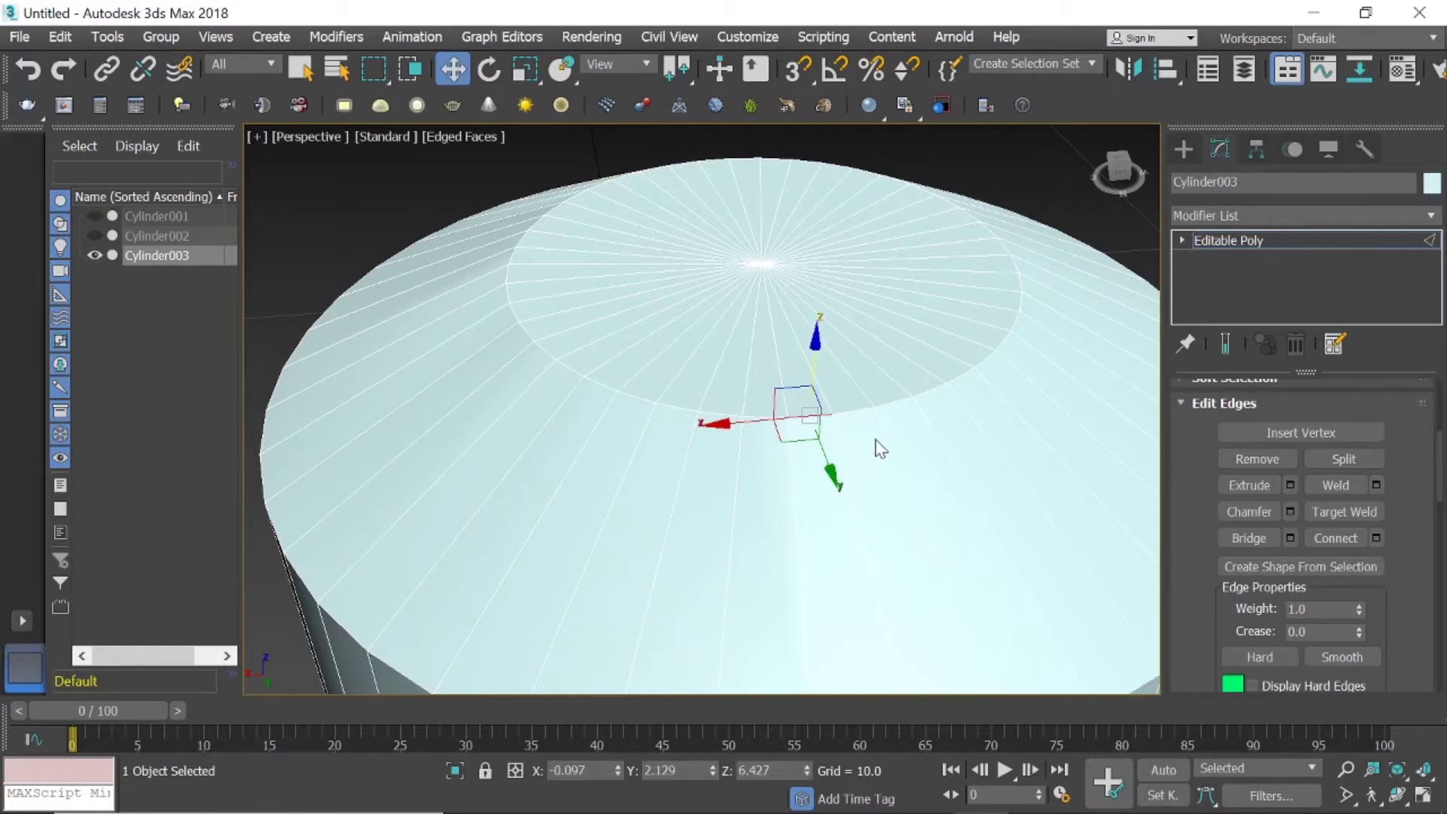
left_click_drag(849, 409, 887, 403)
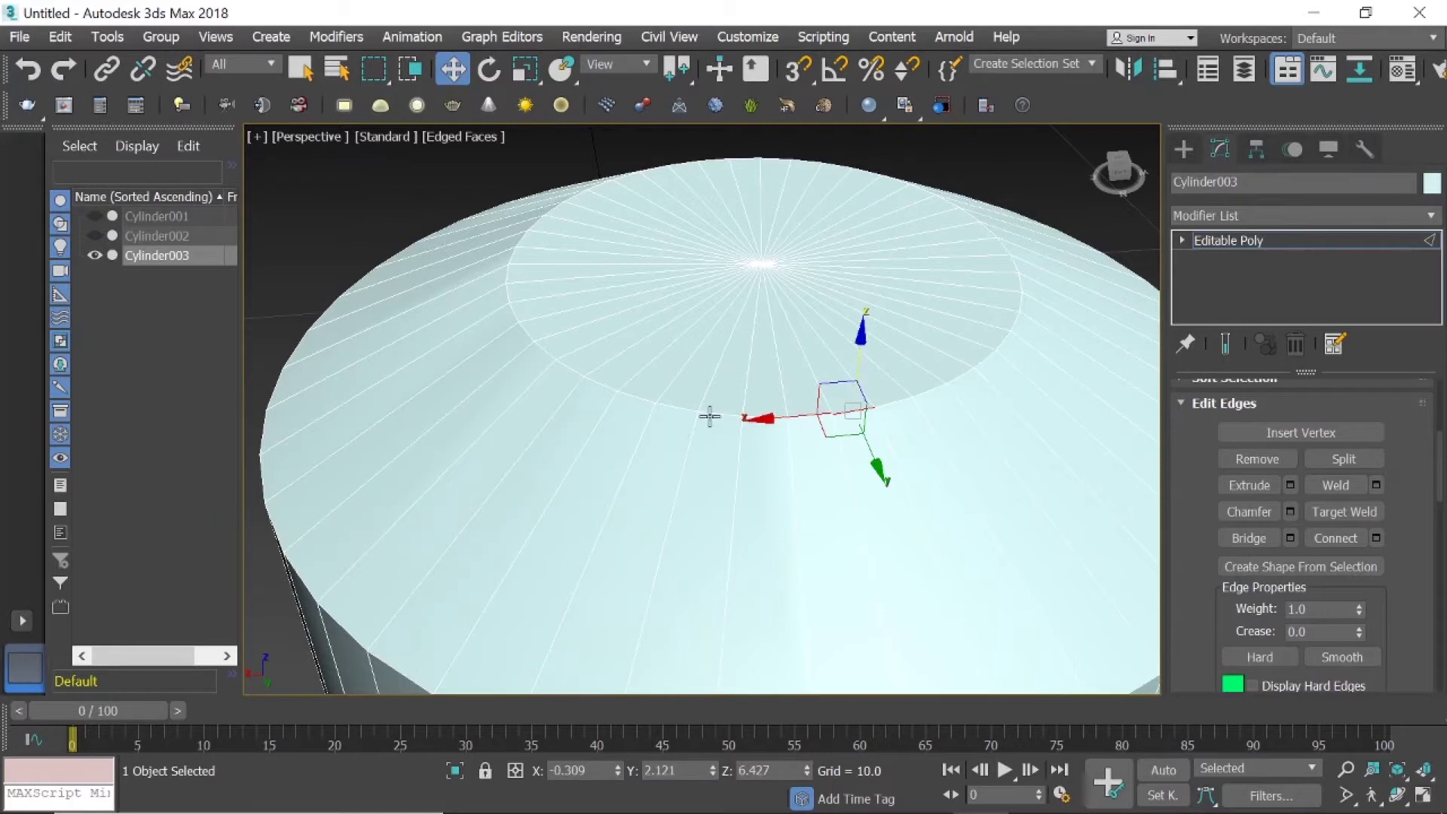
Inspect the chamfered cylinder from the side and top, then show the Standard Primitives creation options.
scroll(723, 433, "up", 3)
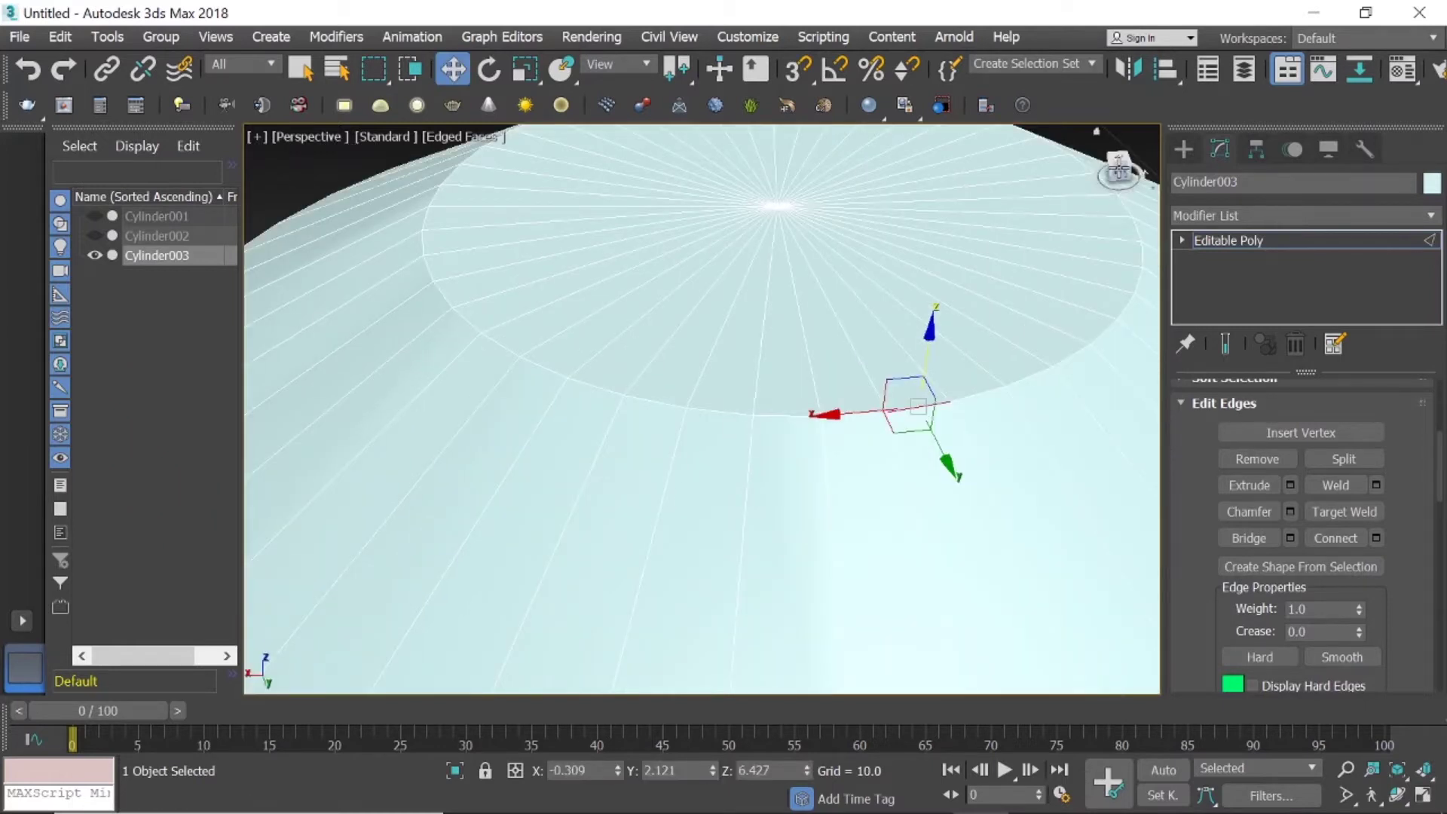
scroll(706, 417, "up", 5)
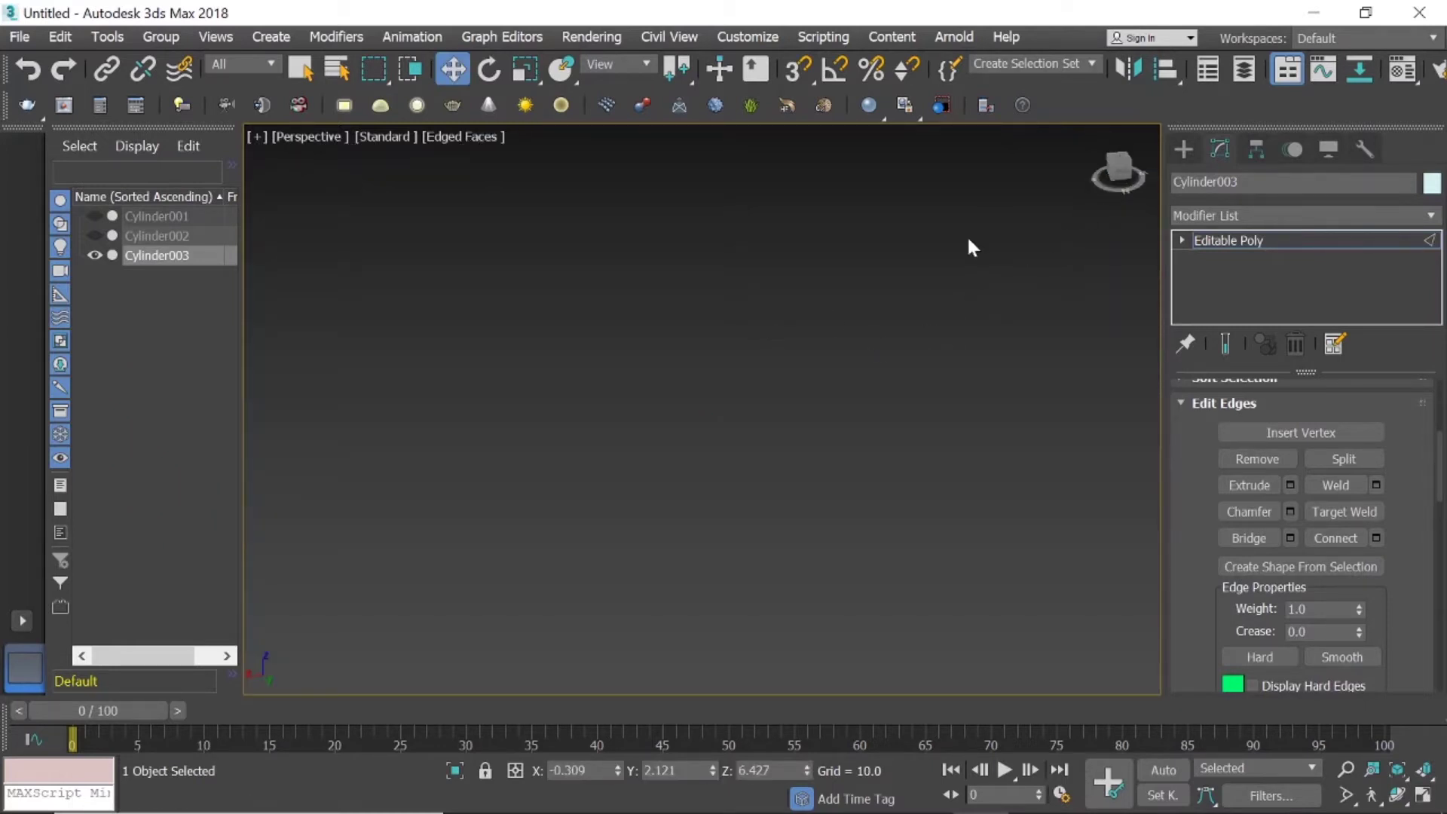
middle_click_drag(969, 241, 862, 311, "alt")
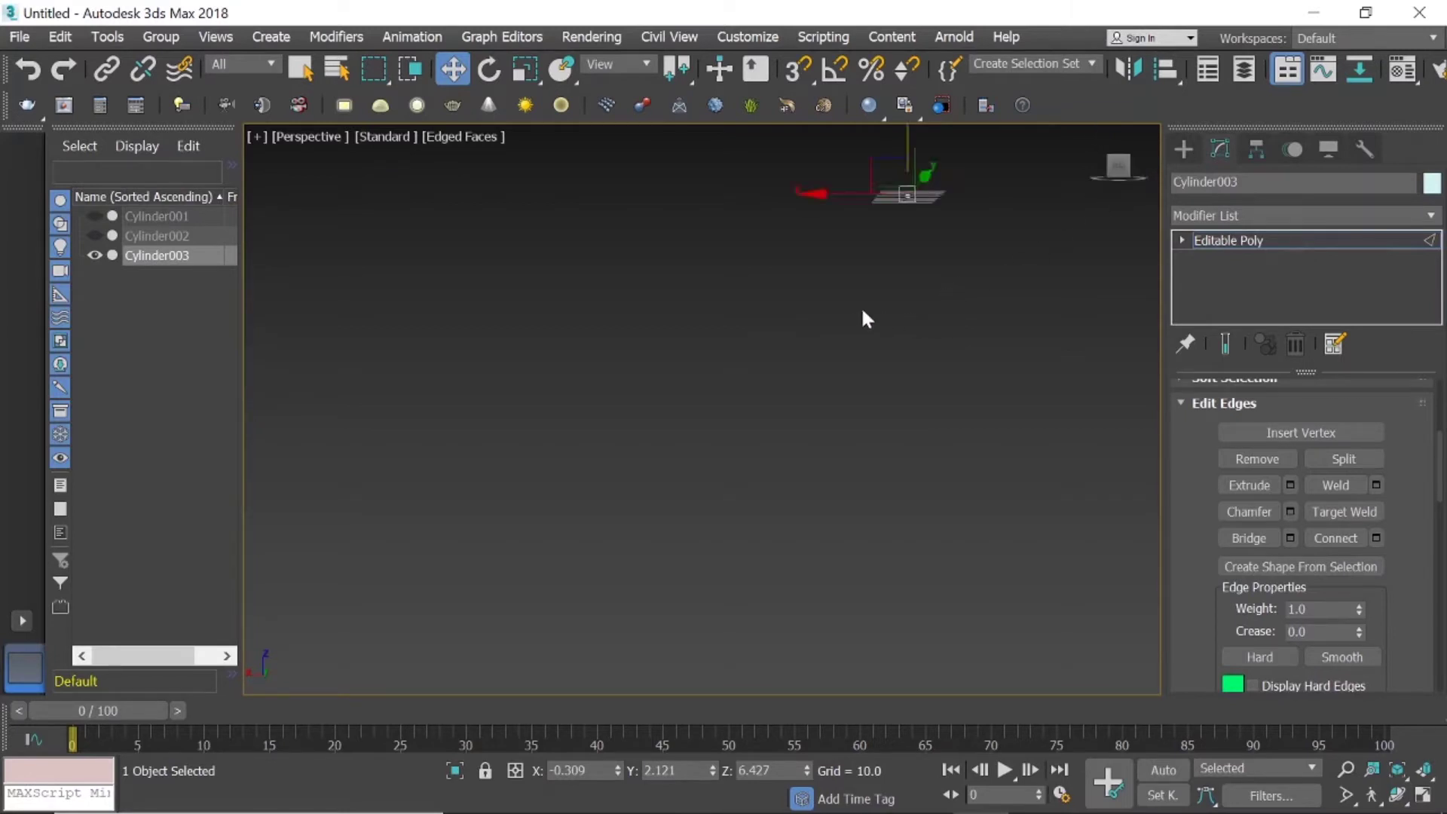
scroll(867, 309, "down", 1)
scroll(888, 252, "down", 2)
scroll(888, 252, "down", 3)
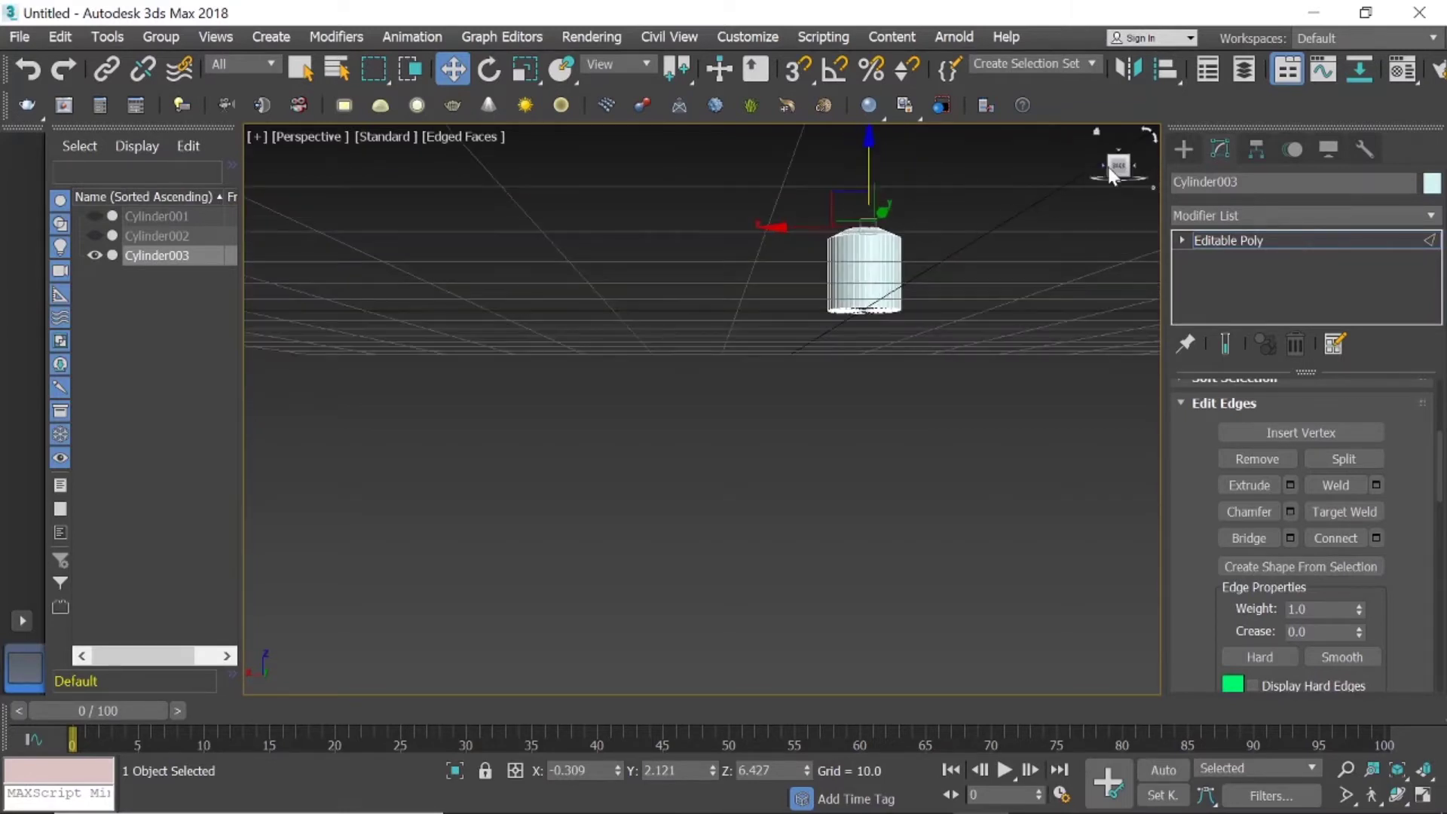
left_click_drag(1108, 166, 1108, 218)
scroll(878, 271, "down", 5)
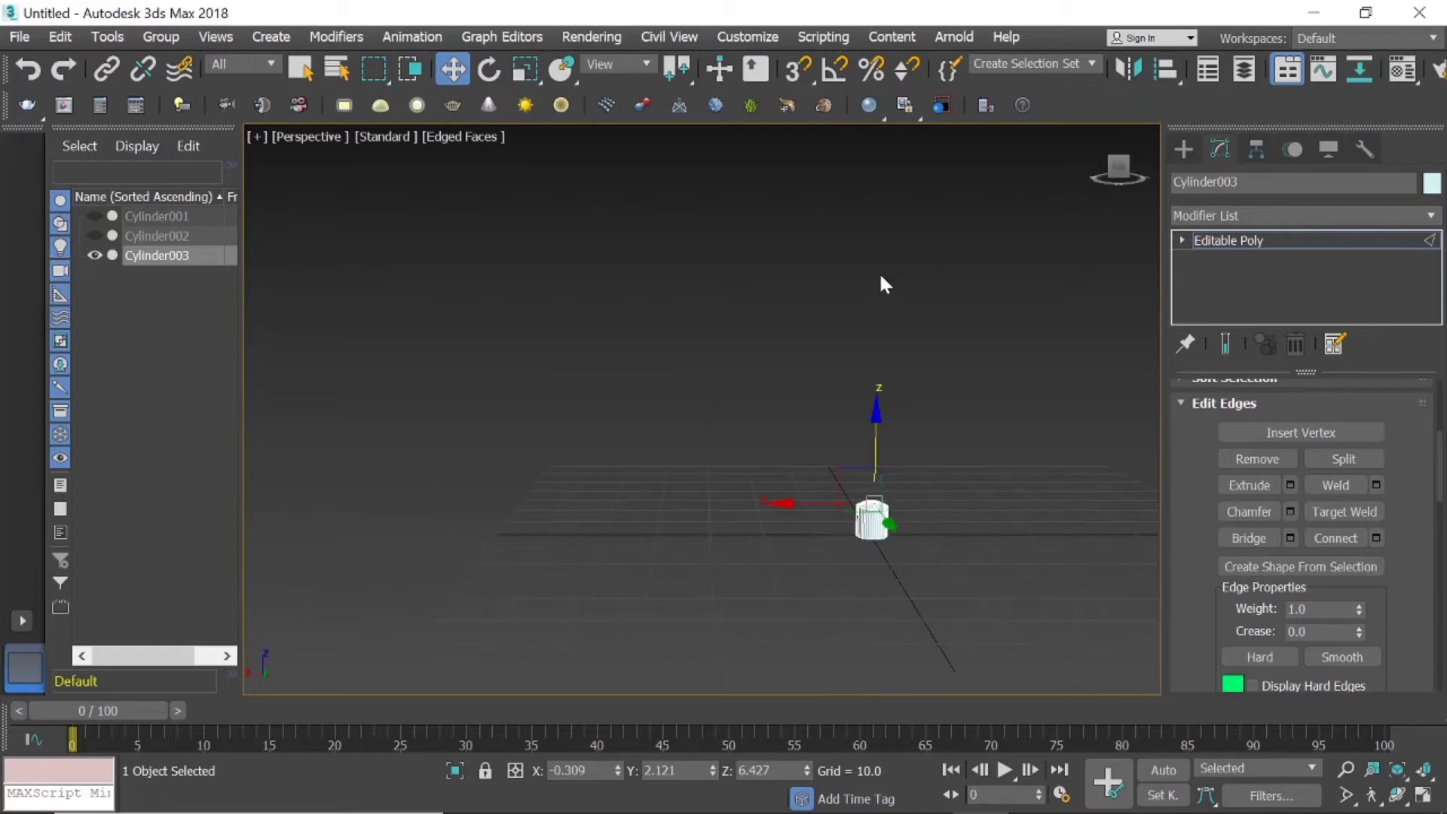
scroll(888, 450, "up", 2)
scroll(888, 449, "up", 3)
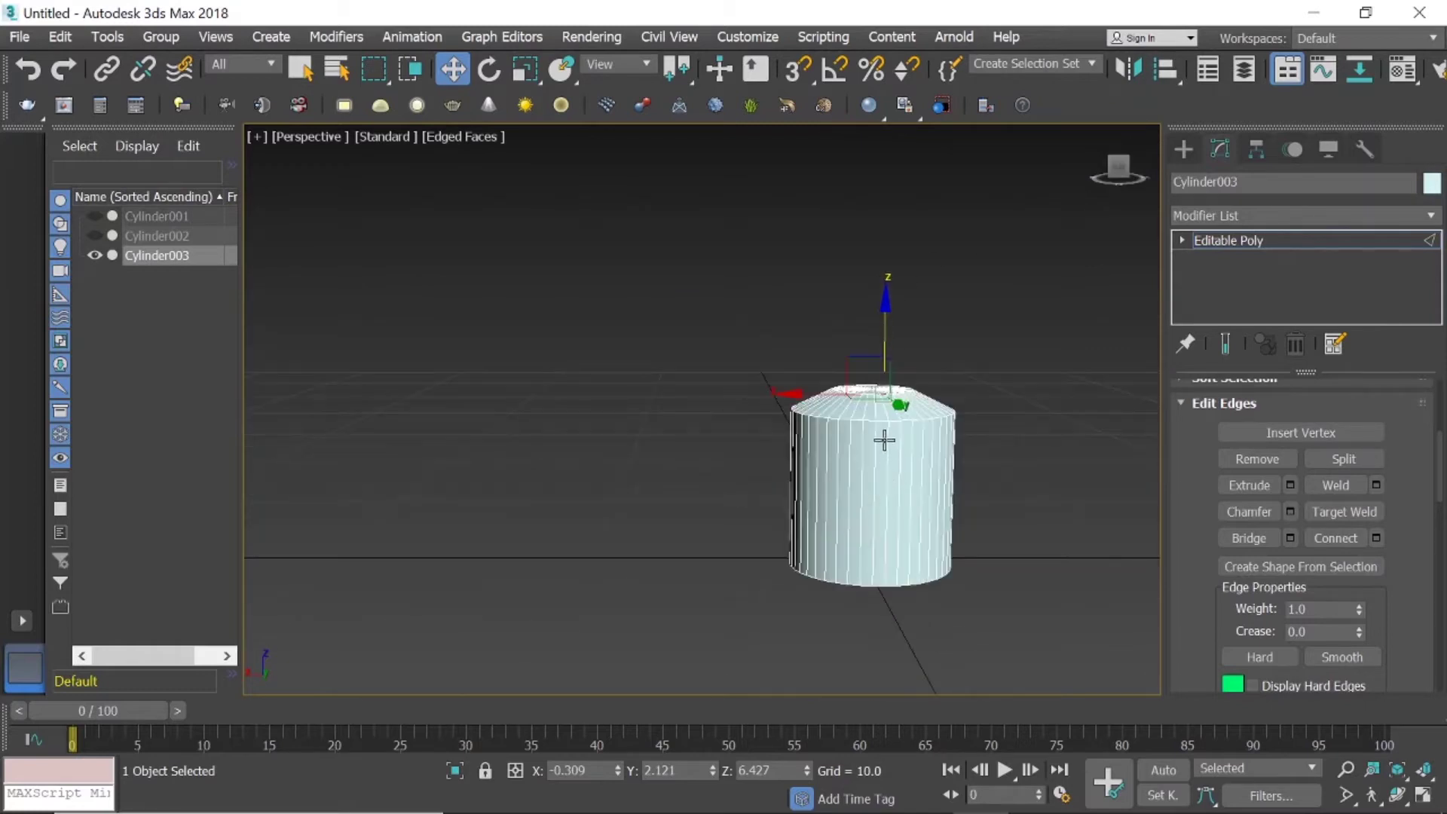
scroll(884, 440, "up", 2)
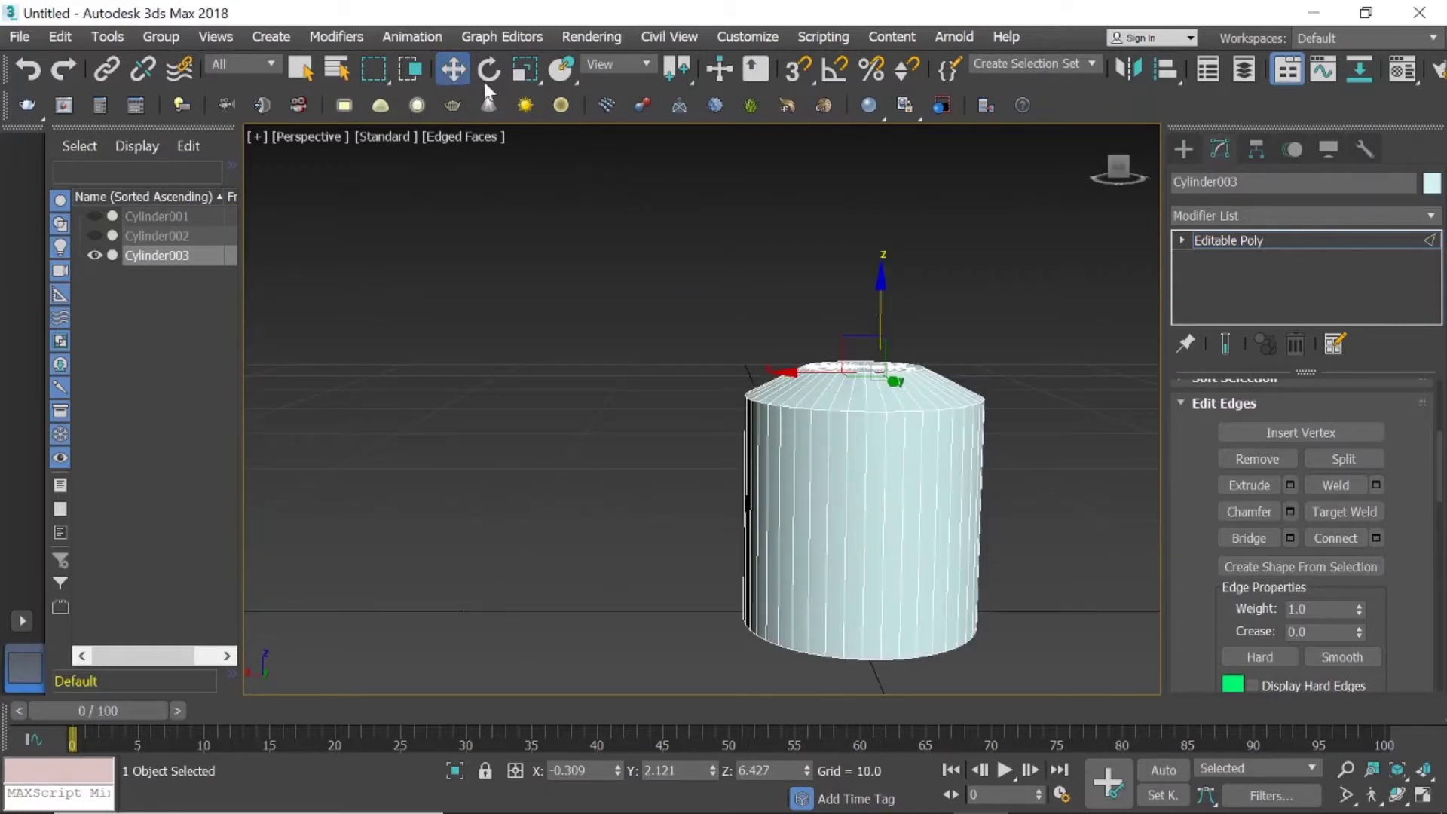
left_click(1183, 150)
Orbit around Cylinder003, then unhide the Cylinder001 and Cylinder002 face and rim.
scroll(866, 452, "up", 5)
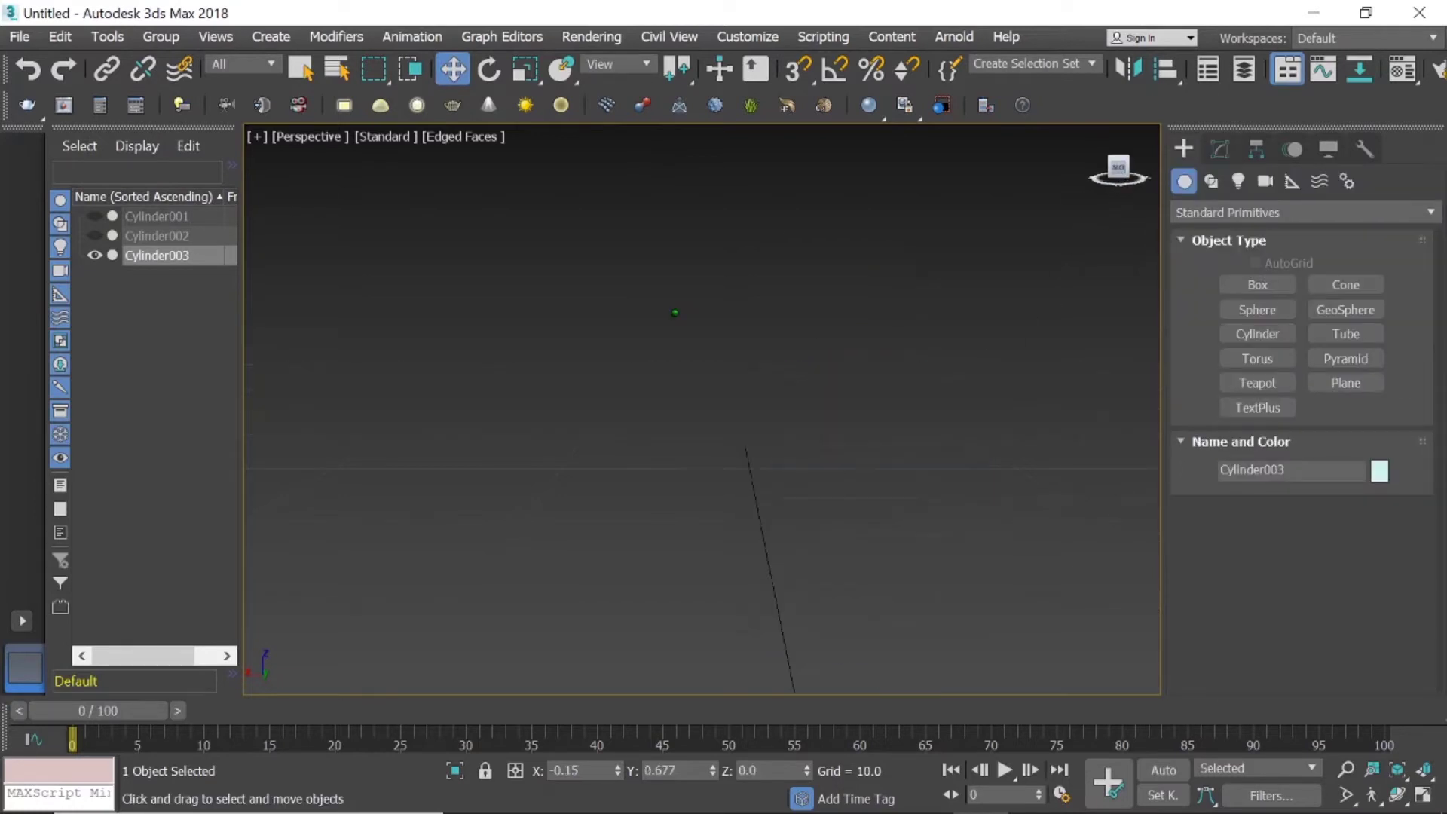
scroll(766, 377, "down", 3)
scroll(766, 377, "down", 3)
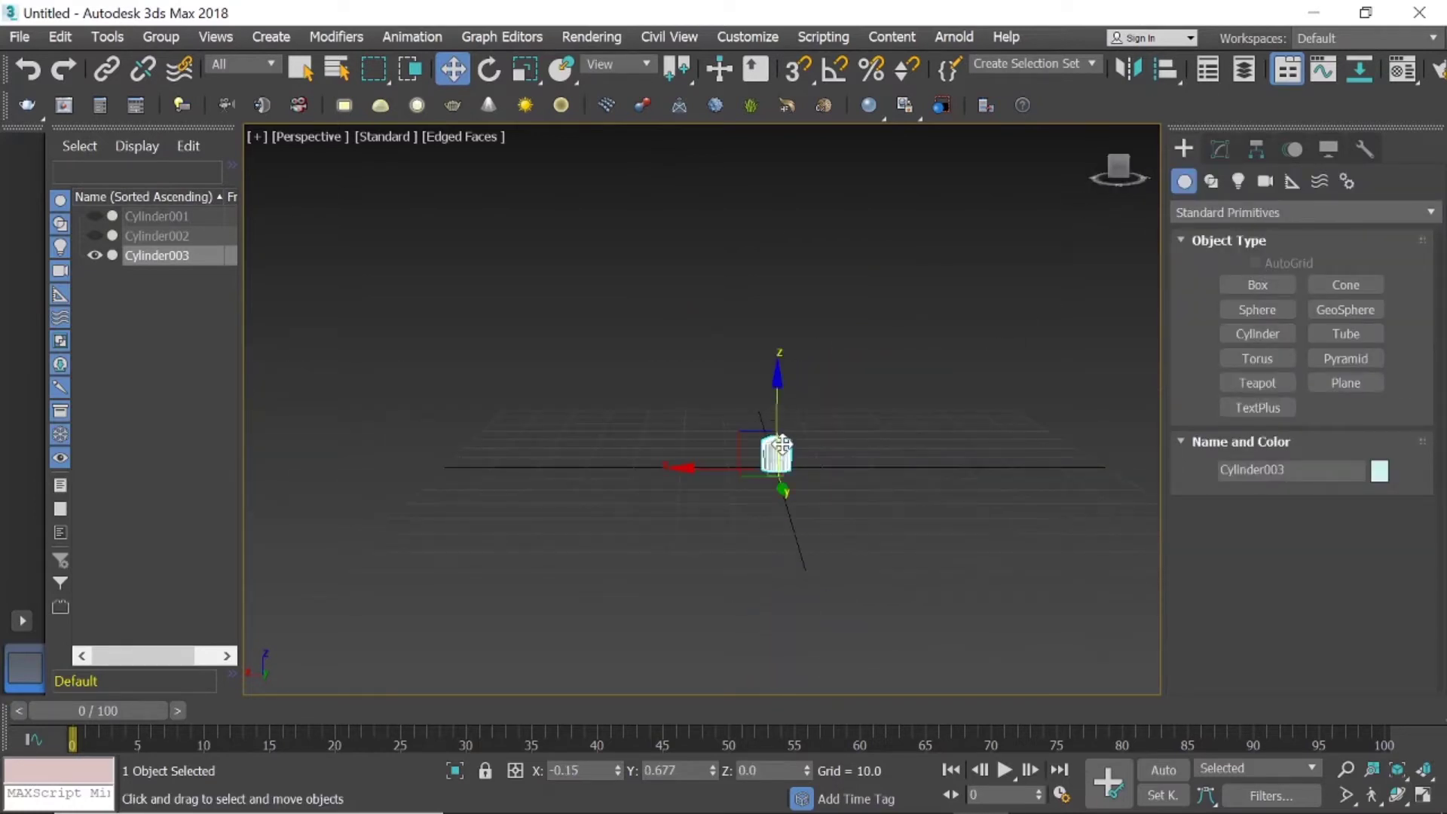
left_click(821, 376)
left_click(776, 452)
left_click_drag(1115, 173, 1120, 166)
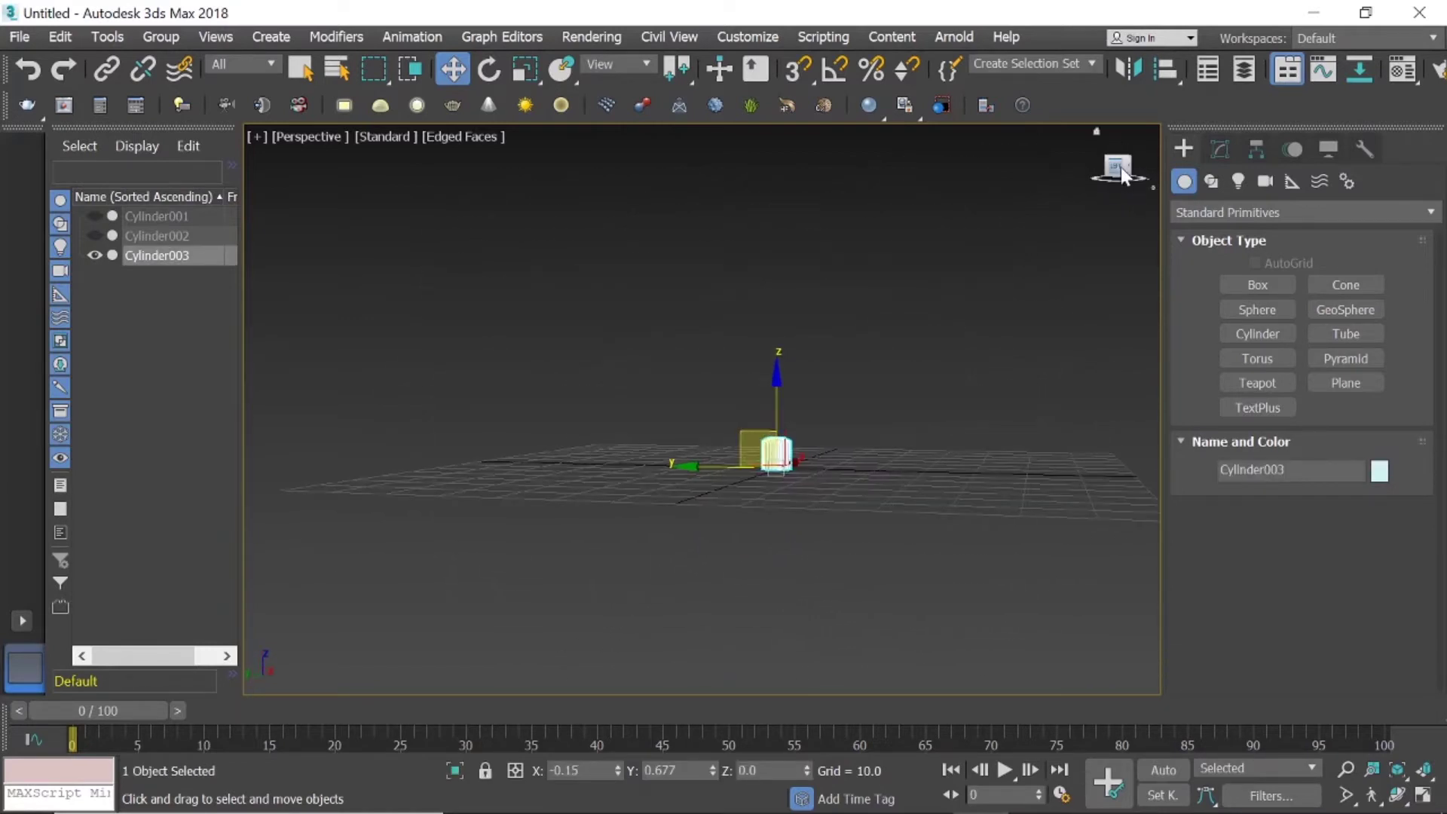
middle_click_drag(823, 440, 898, 330, "alt")
left_click_drag(1105, 166, 769, 455)
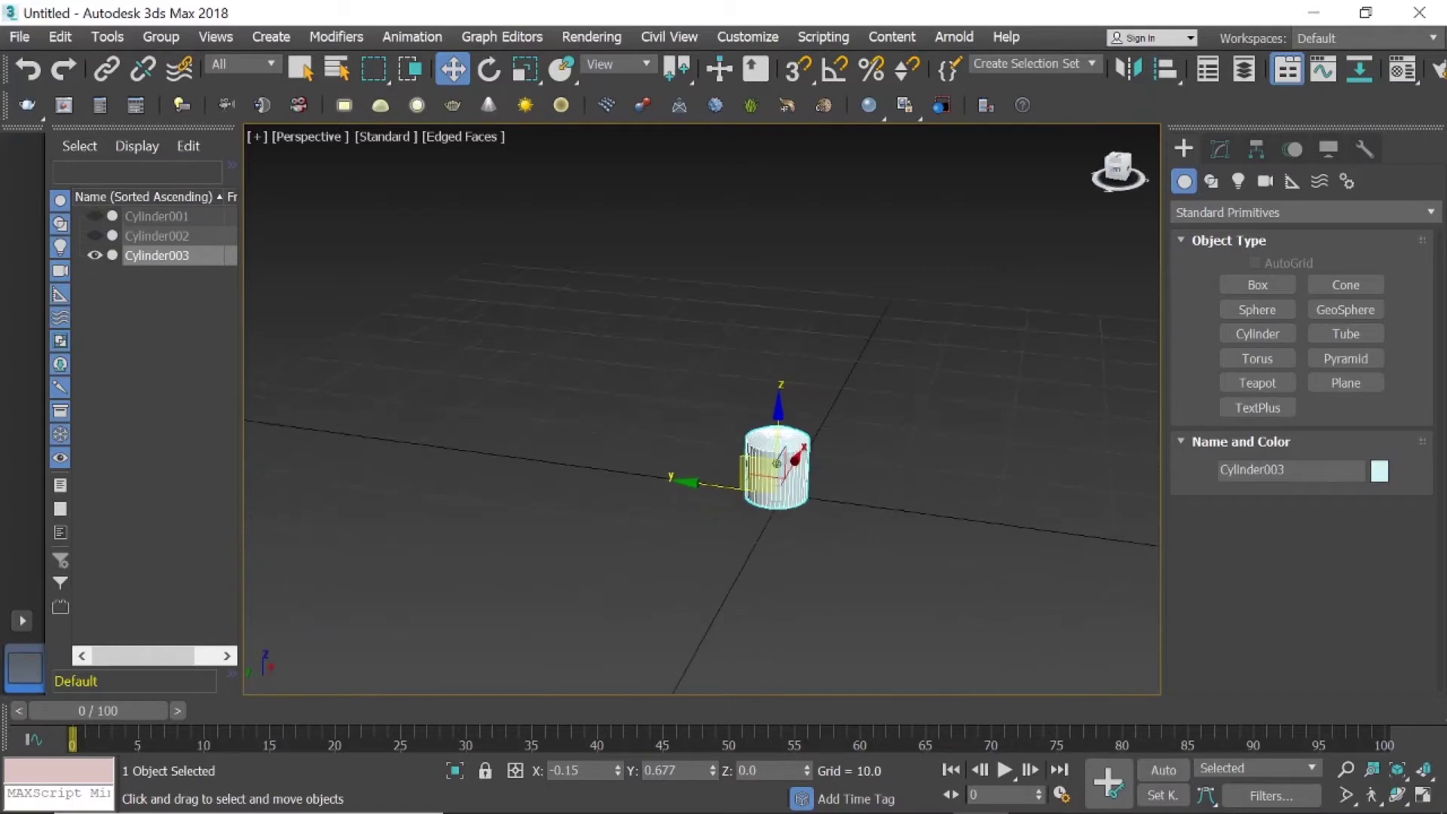
mouse_move(769, 455)
middle_mouse_down("alt")
mouse_move(787, 443)
mouse_move(680, 409)
middle_mouse_up("alt")
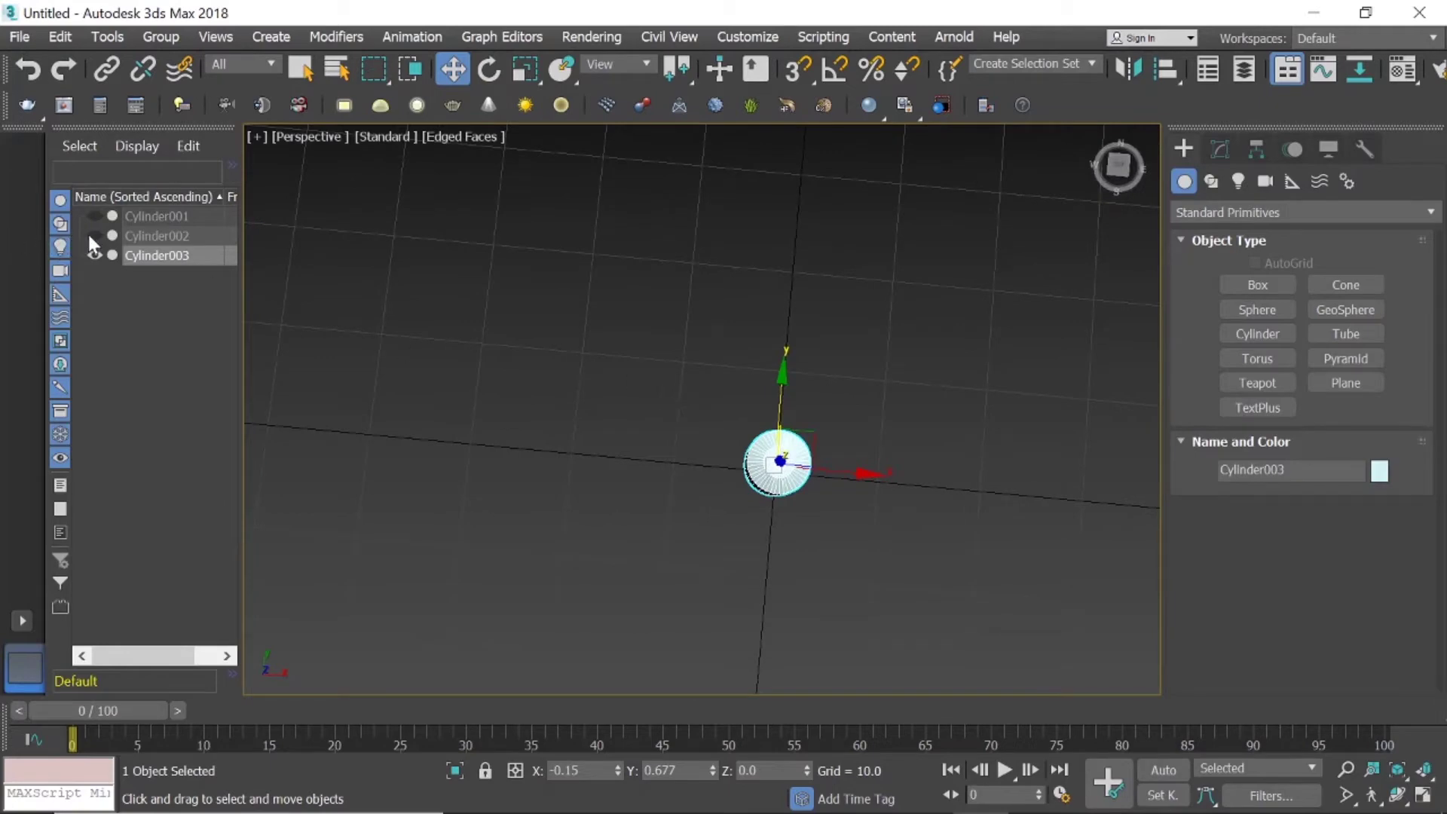
left_click(95, 235)
Deselect the cap and view the whole clock from top-down, then at an angle.
scroll(843, 372, "down", 5)
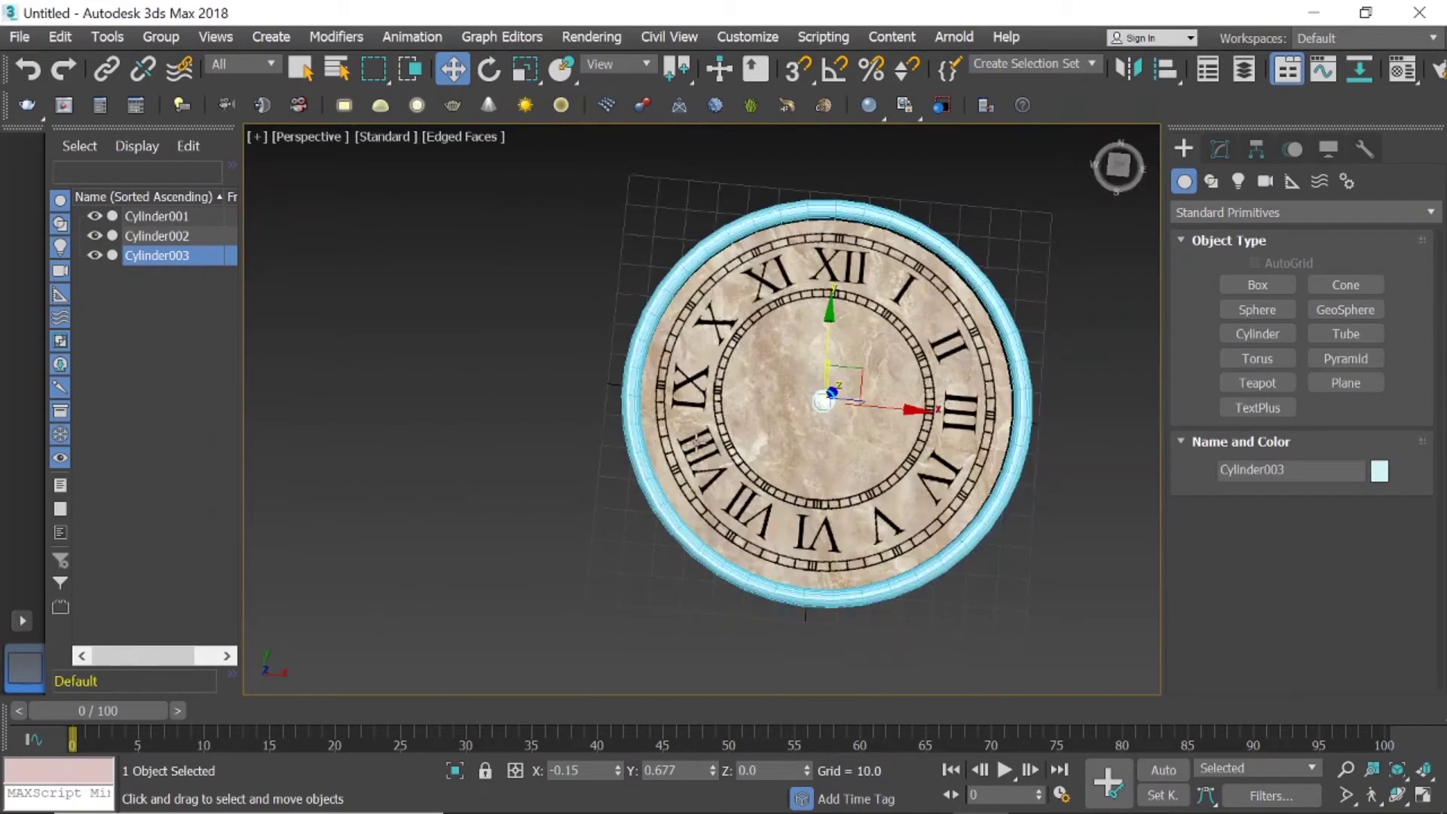
left_click(478, 369)
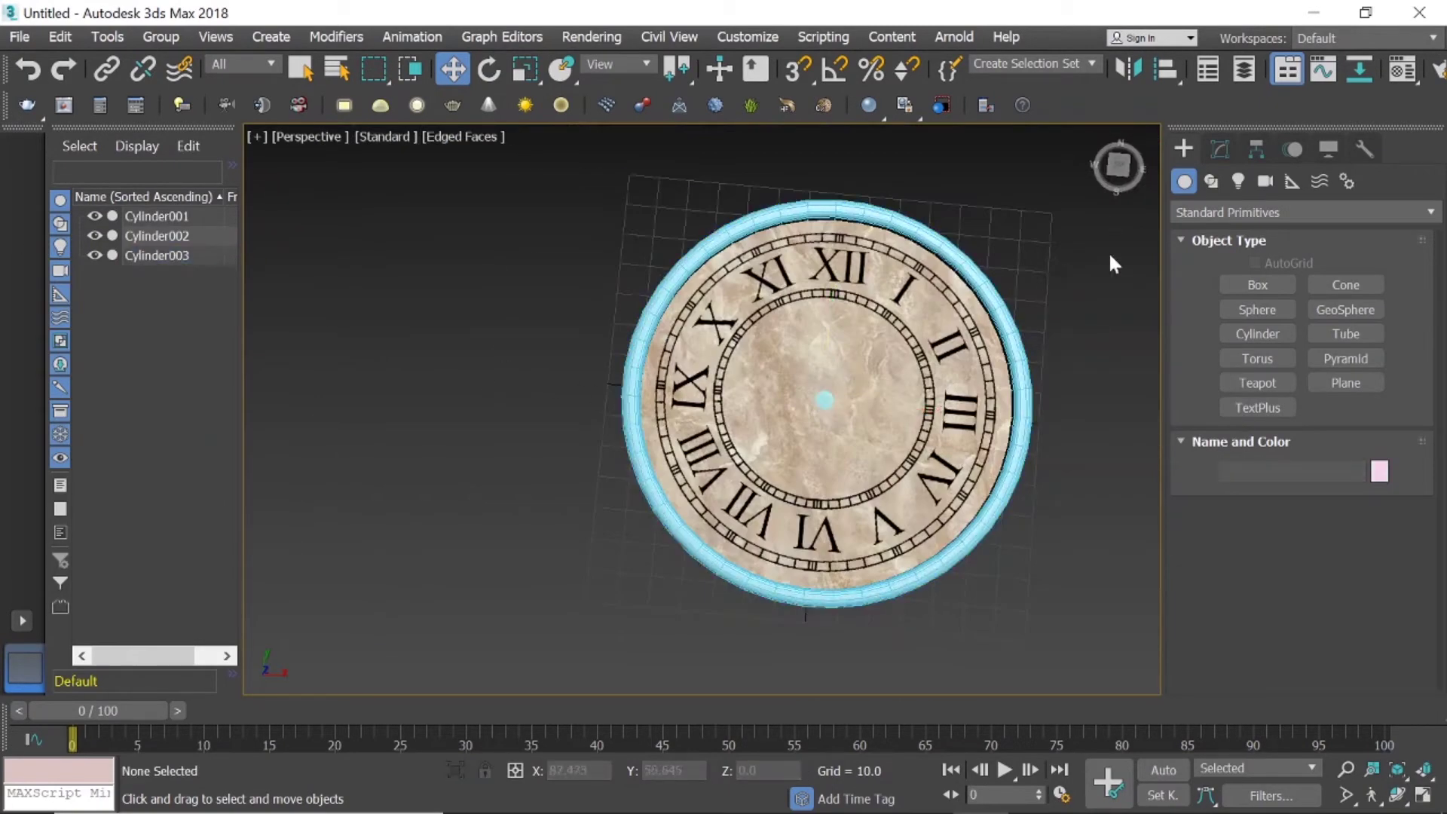
left_click(1114, 171)
scroll(925, 305, "down", 3)
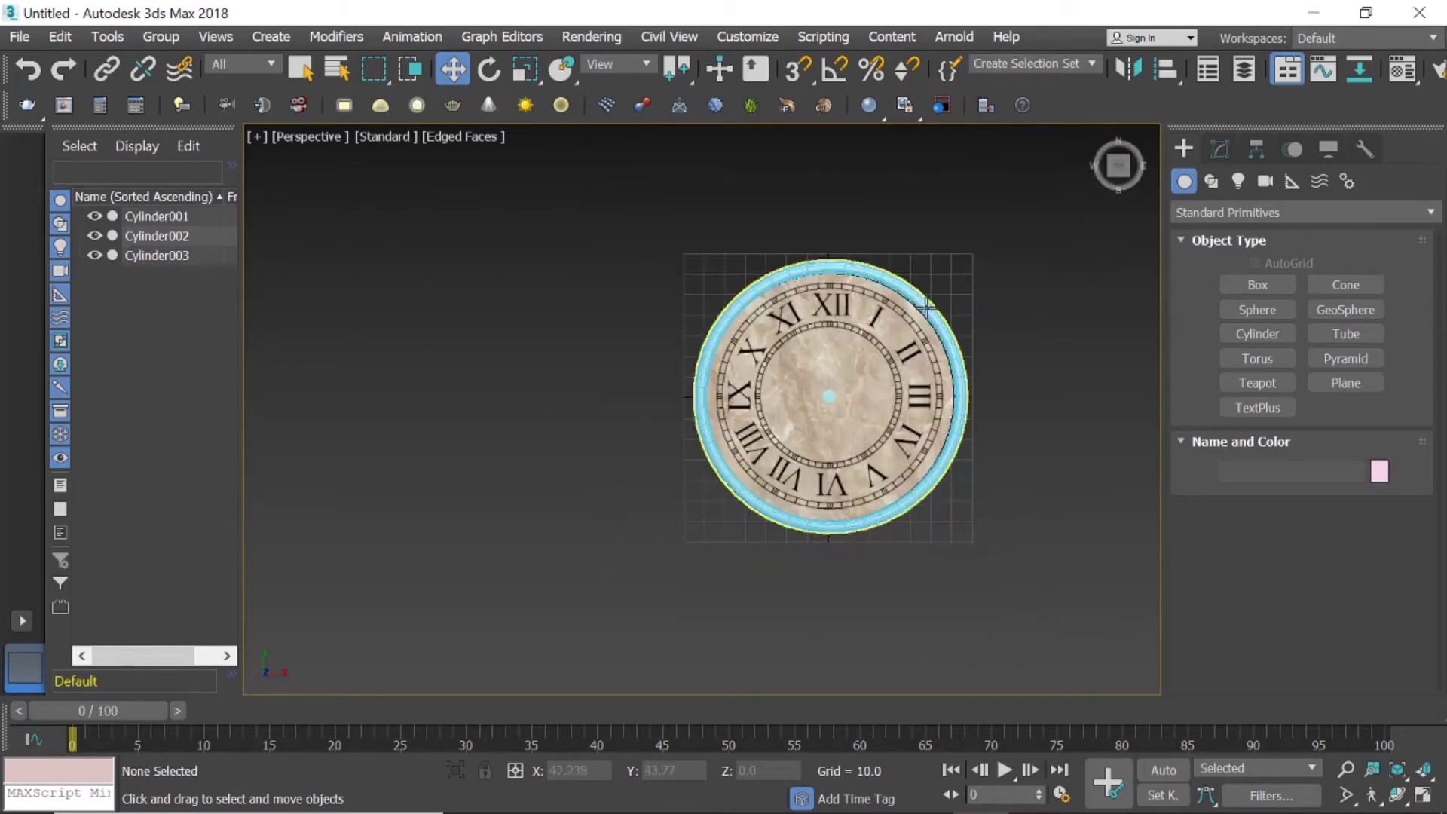
left_click_drag(1118, 165, 1118, 188)
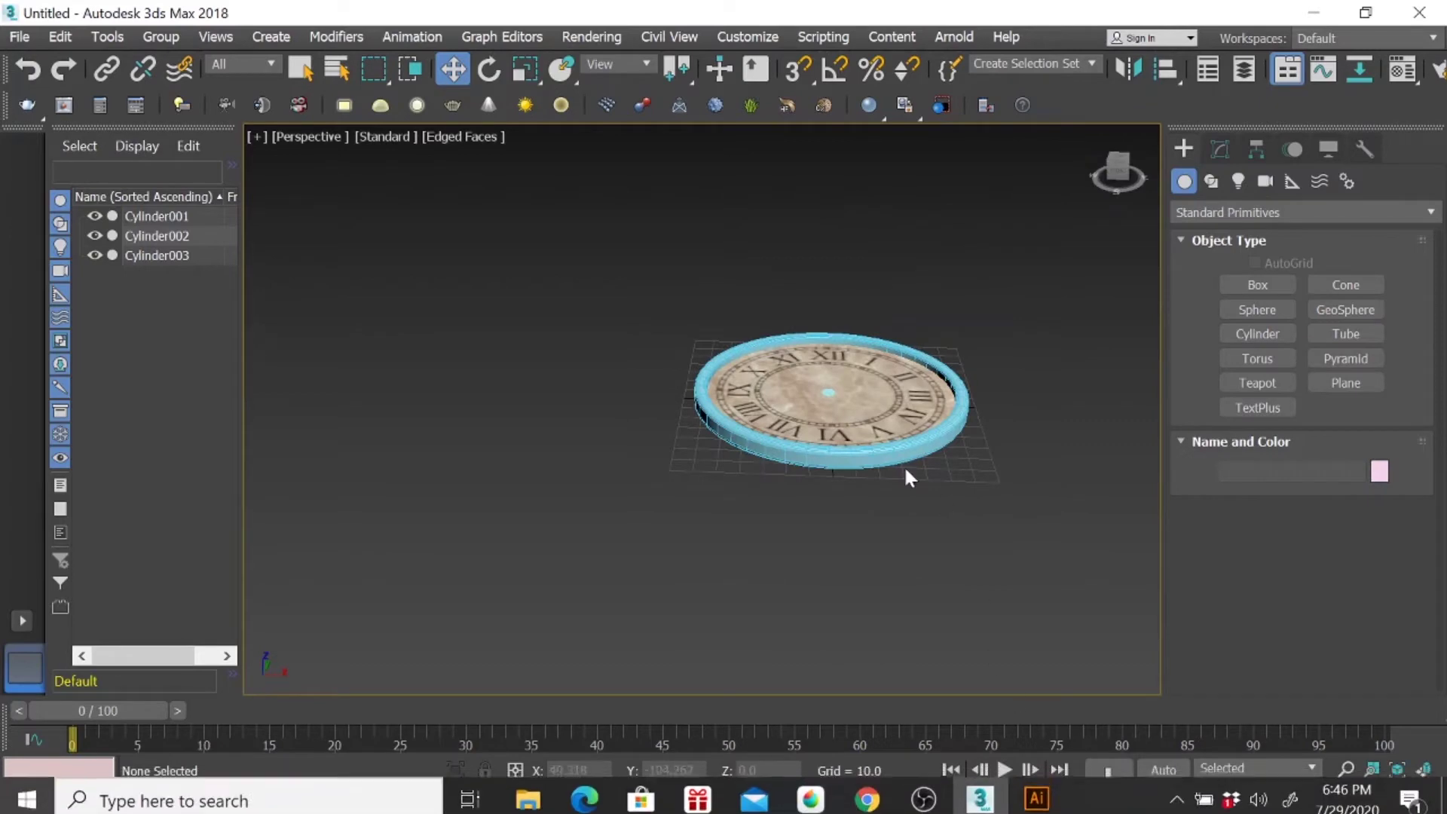
scroll(832, 398, "up", 5)
scroll(829, 399, "up", 5)
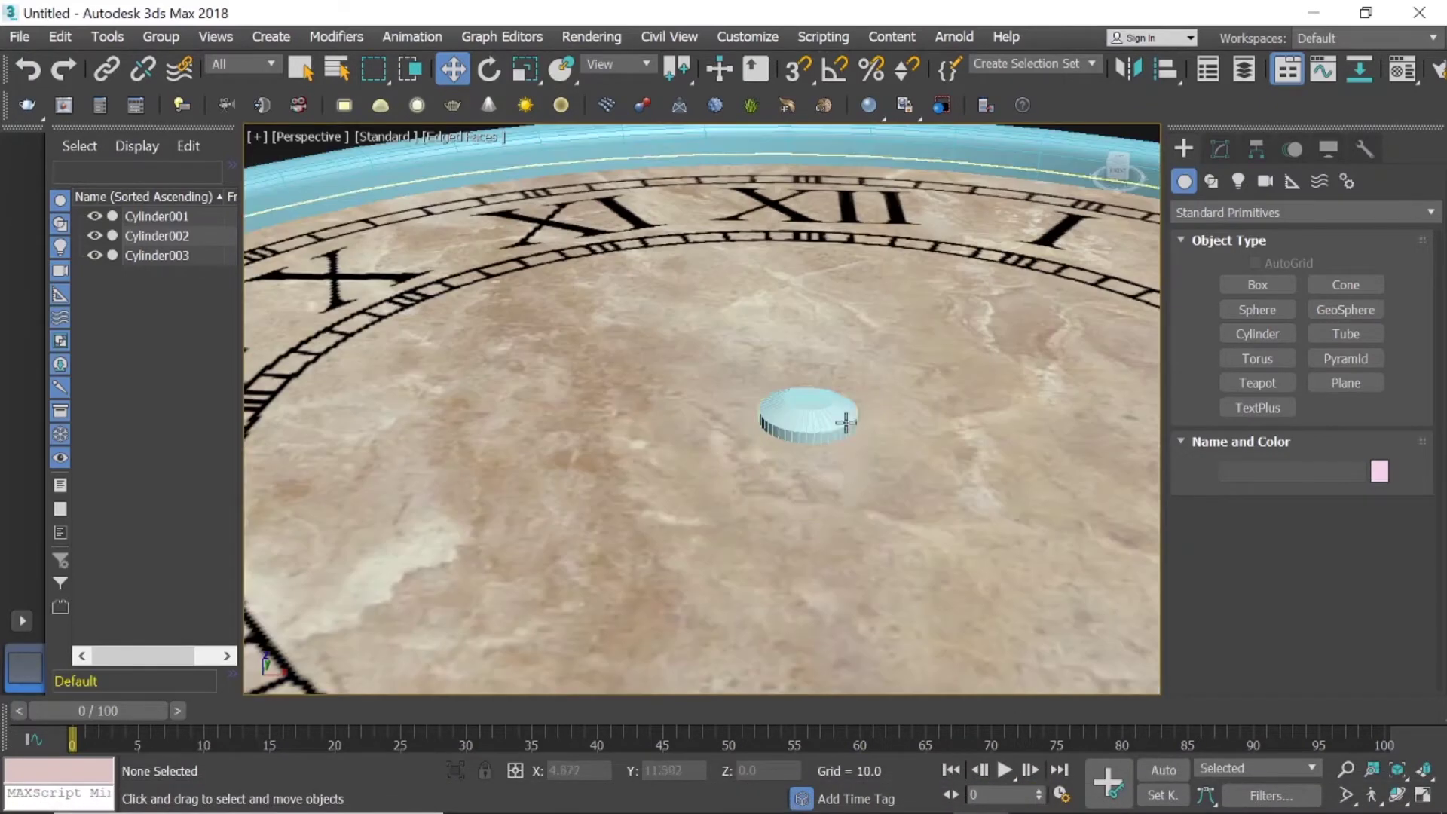
scroll(807, 428, "up", 3)
Raise Cylinder003 slightly in Z so it sits on the dial's centre.
left_click(806, 422)
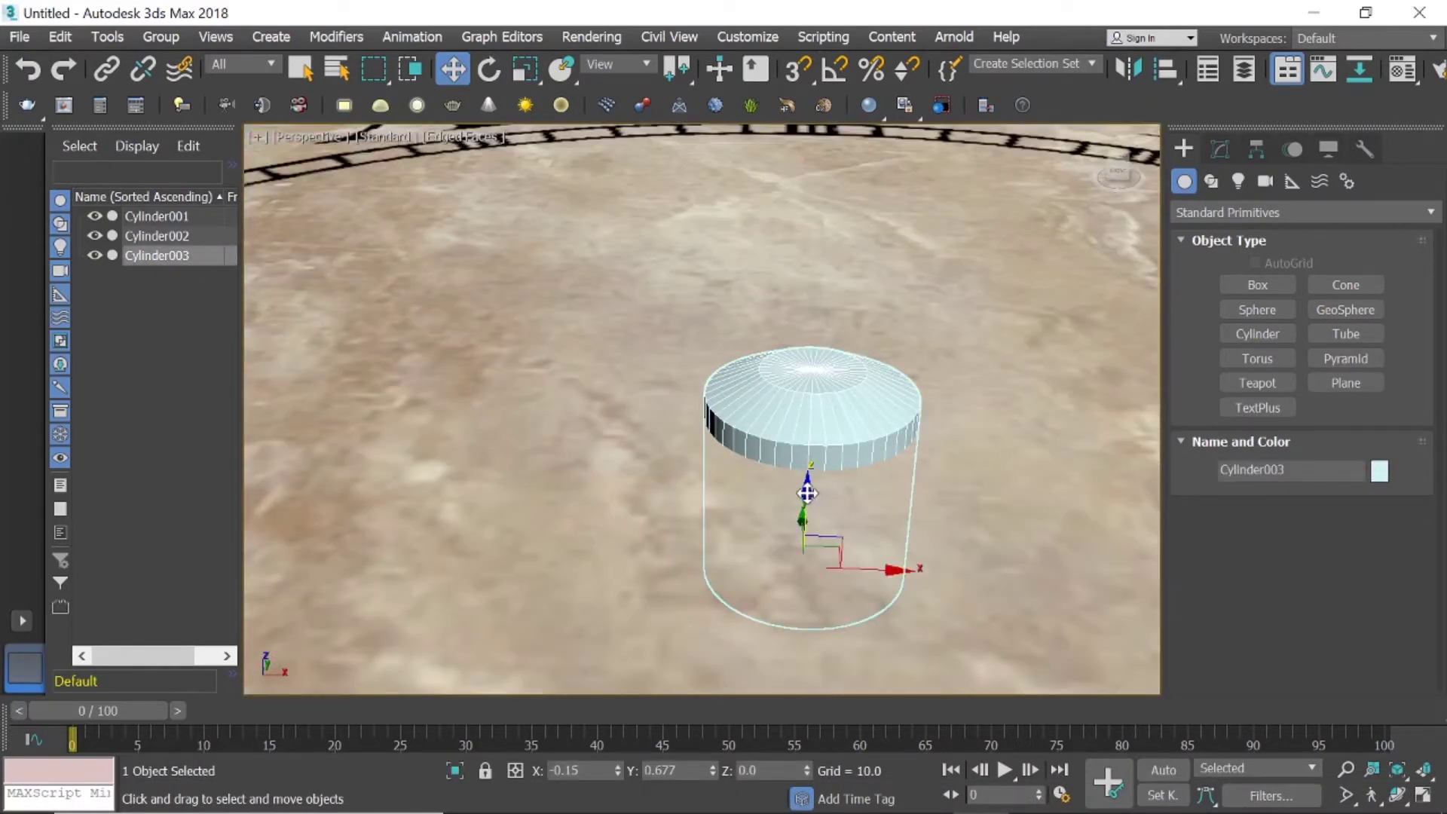
left_click_drag(806, 493, 807, 488)
scroll(808, 486, "down", 4)
scroll(811, 419, "down", 3)
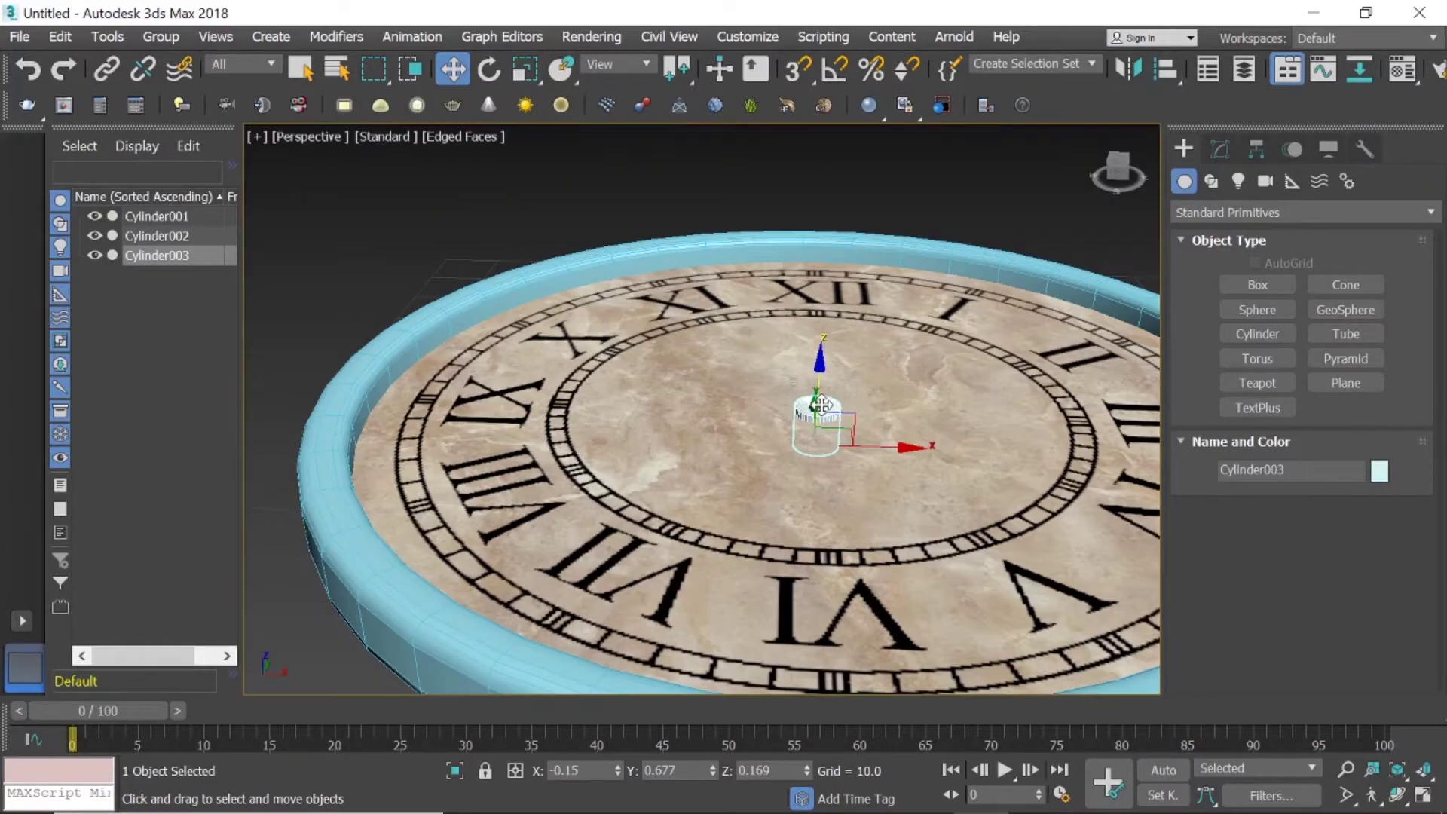
left_click(419, 238)
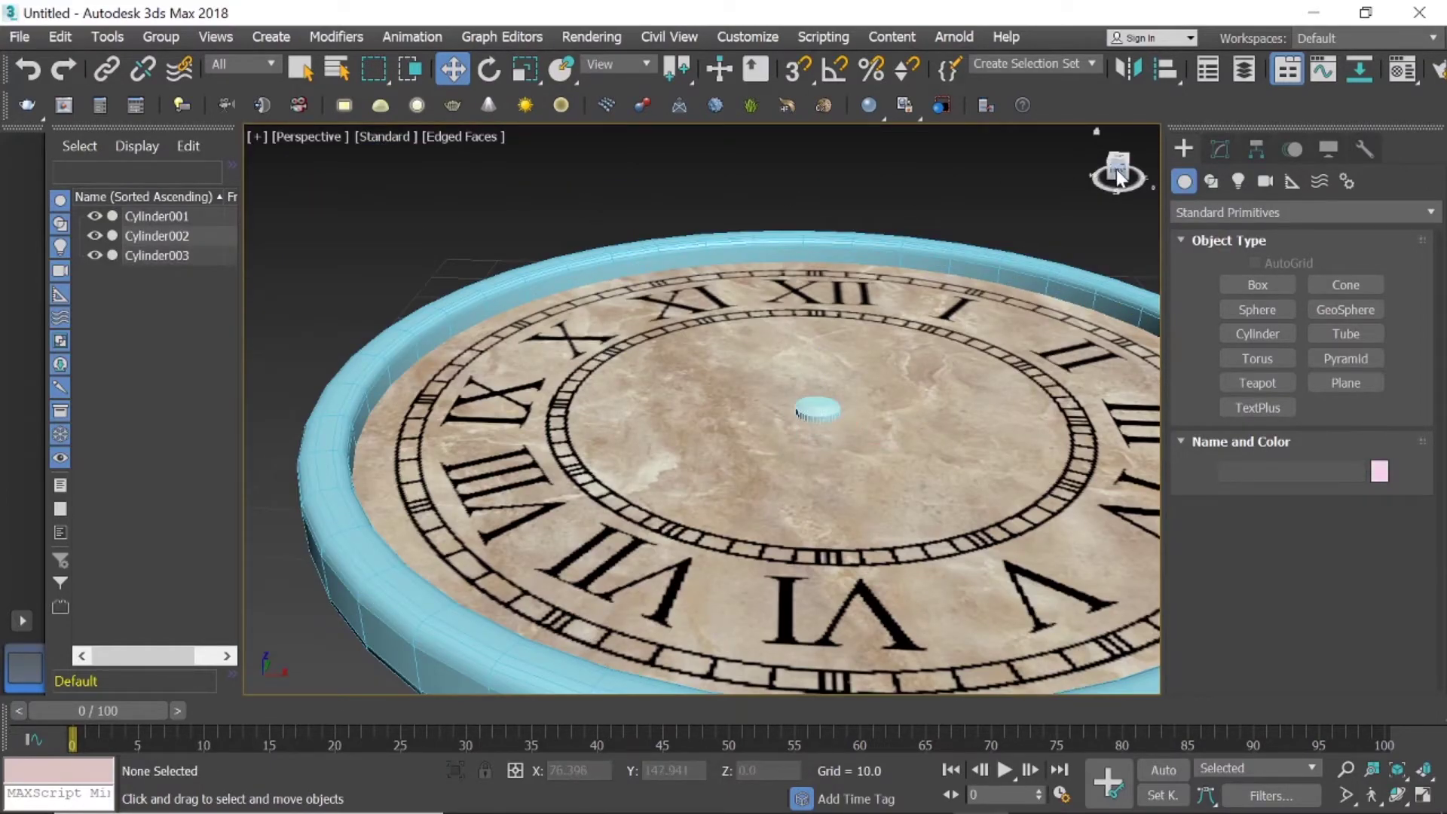
left_click_drag(1118, 167, 1116, 171)
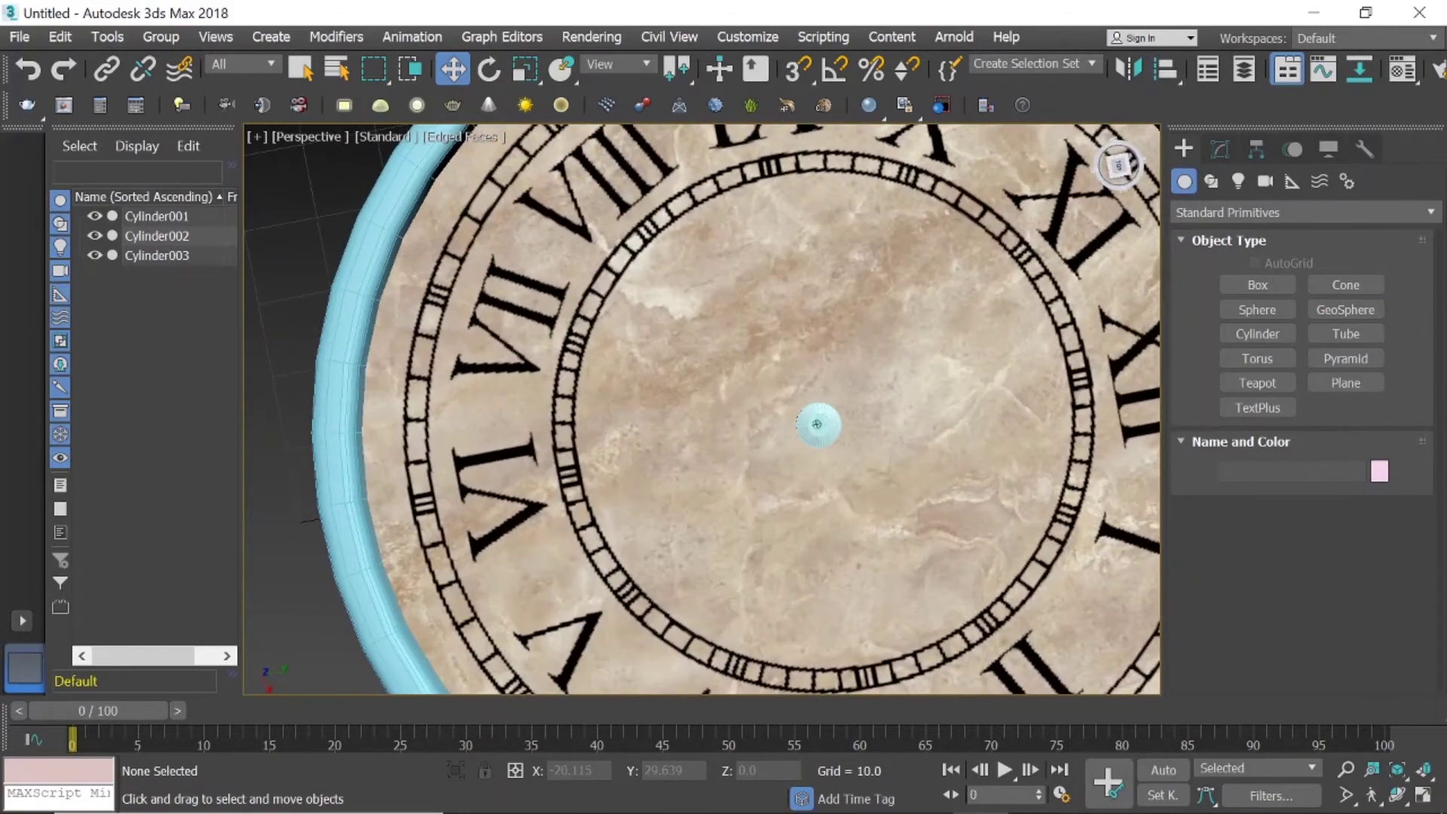
scroll(887, 308, "down", 5)
scroll(866, 334, "up", 4)
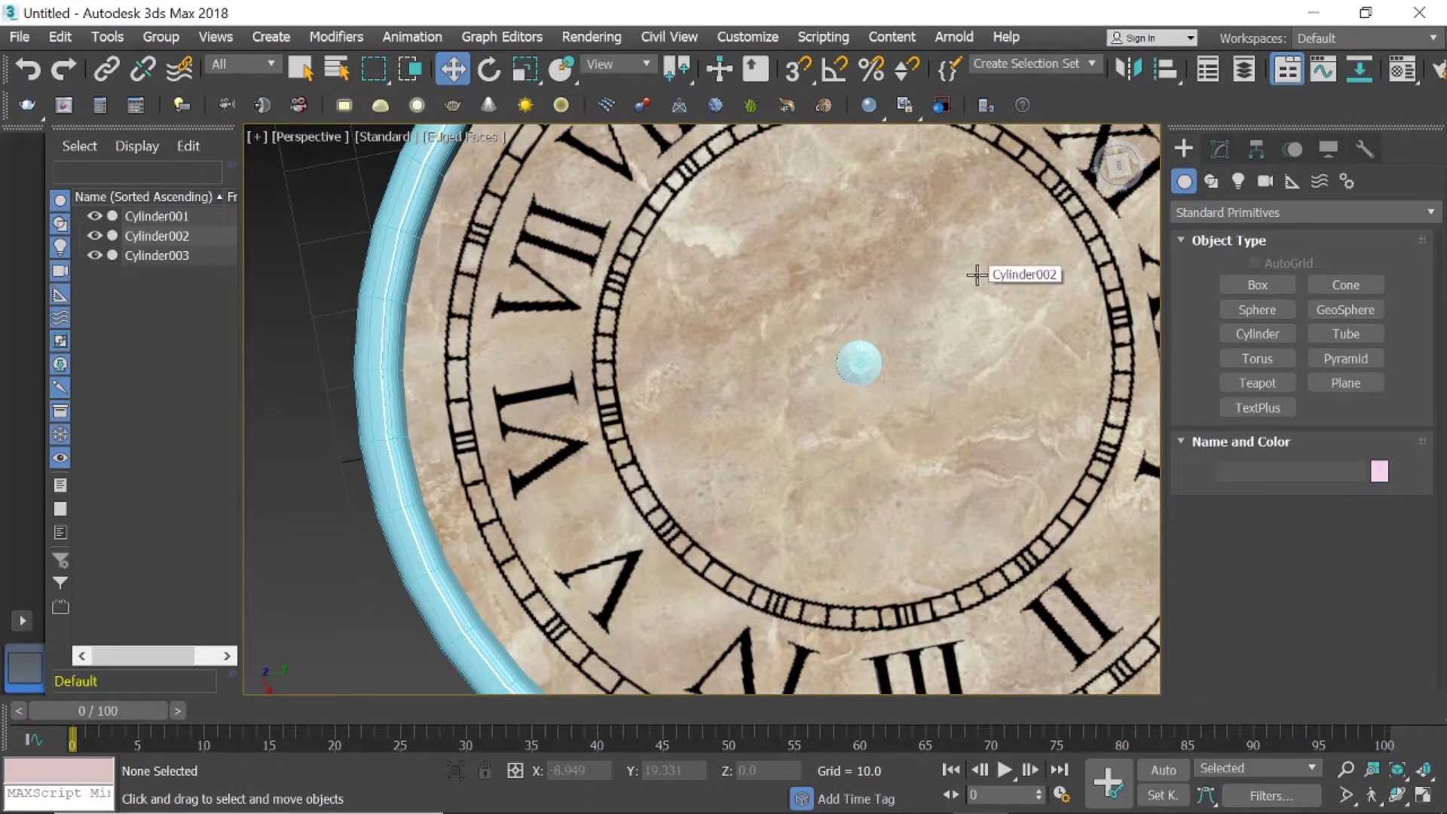
Draw Box001 outward from the hub in the Top view: 39.303 long, 1.493 wide, 0.663 high.
left_click(1262, 284)
scroll(822, 347, "down", 5)
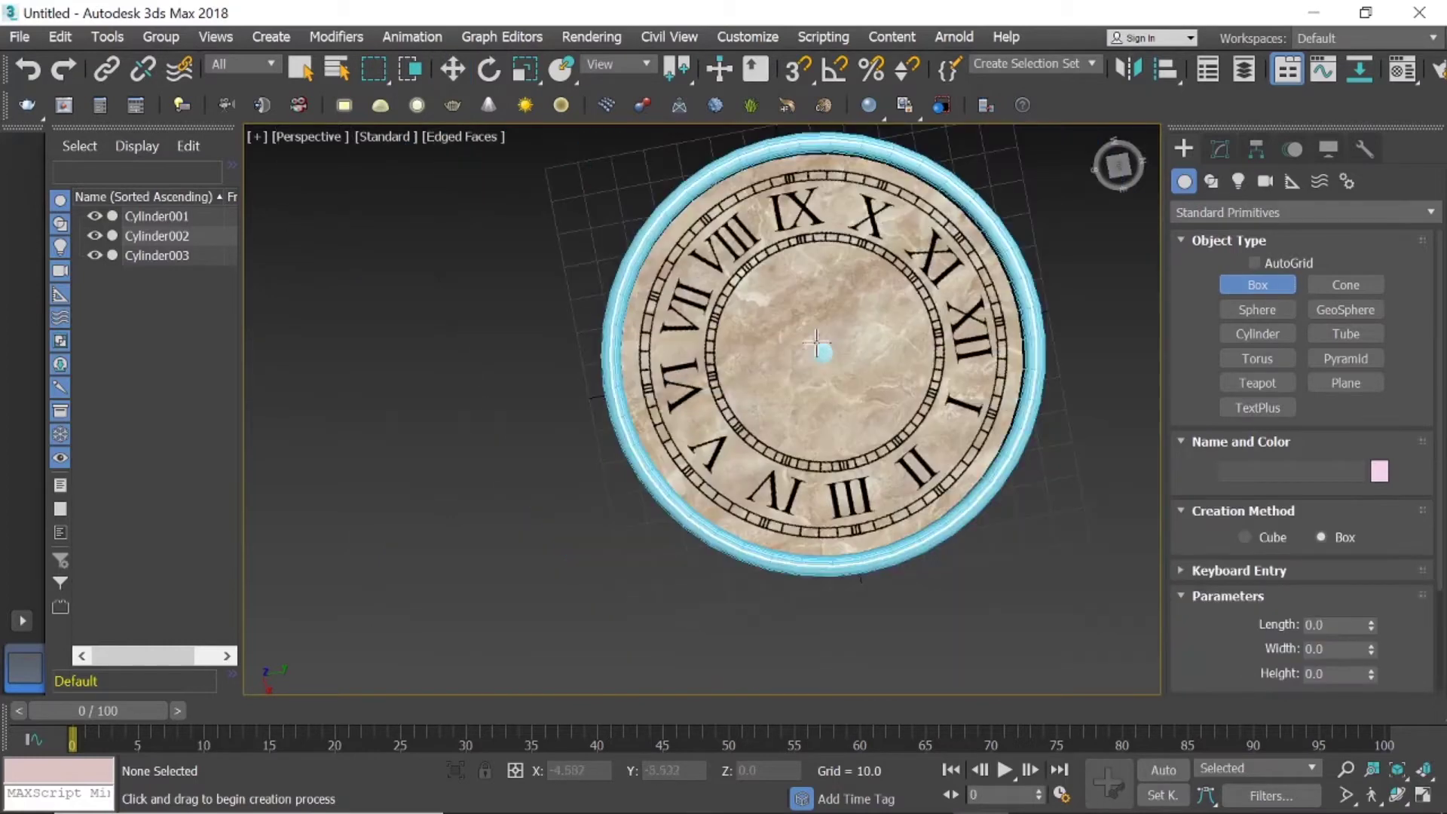
scroll(833, 341, "up", 5)
scroll(833, 340, "up", 2)
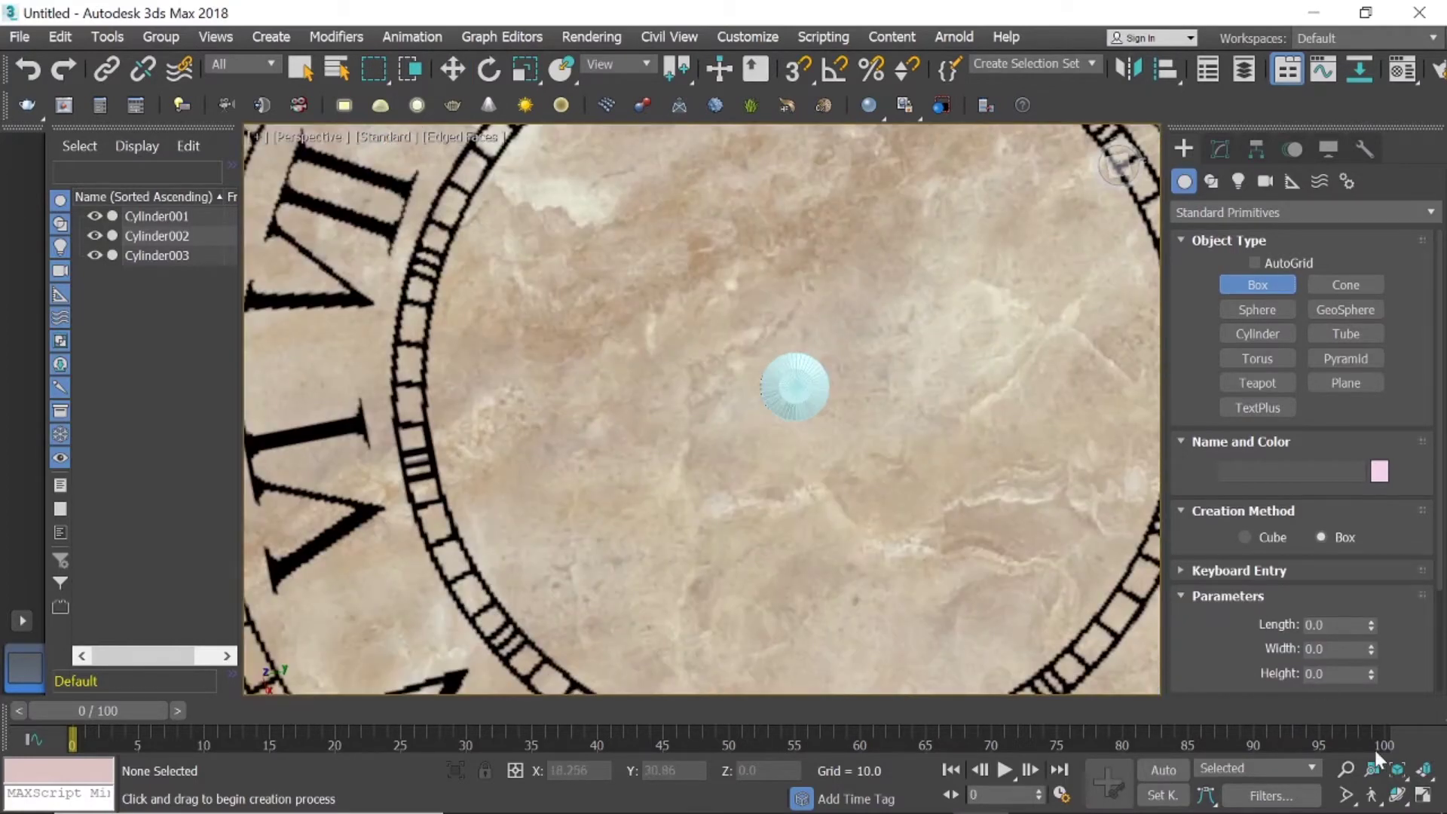
left_click(1424, 795)
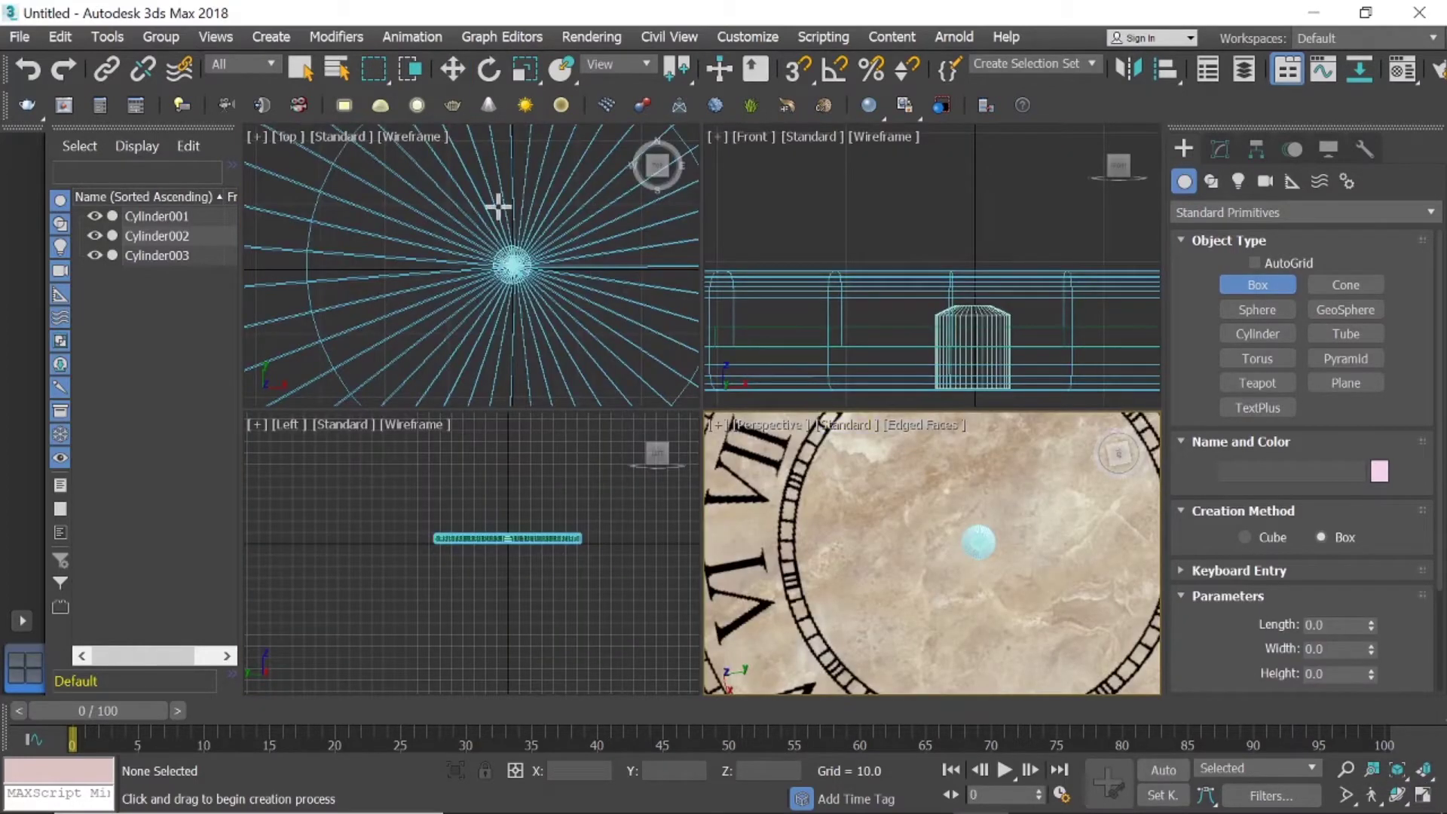
scroll(500, 200, "down", 2)
mouse_move(571, 203)
middle_mouse_down()
mouse_move(550, 244)
mouse_move(520, 251)
middle_mouse_up()
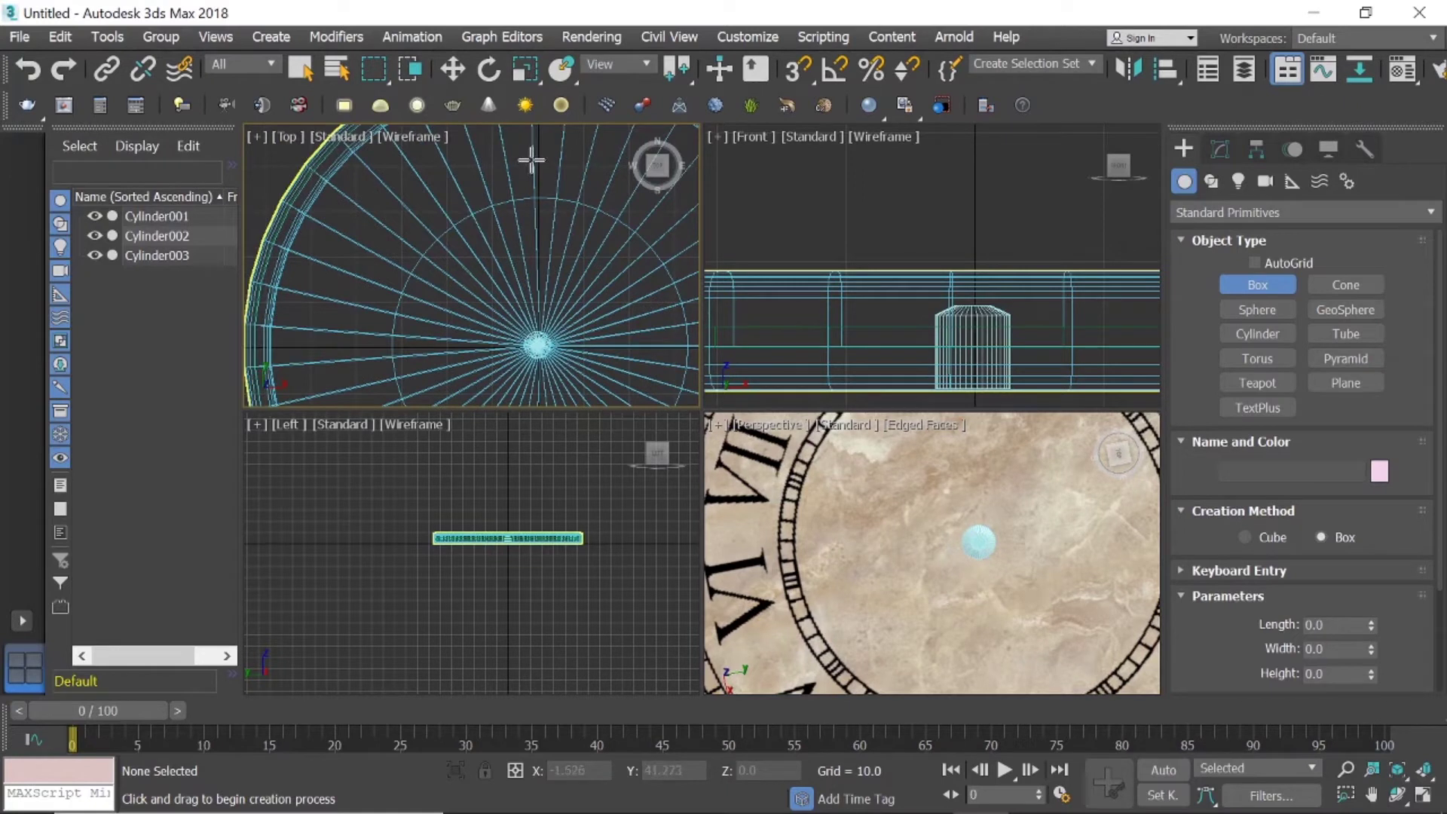
left_click_drag(535, 158, 541, 339)
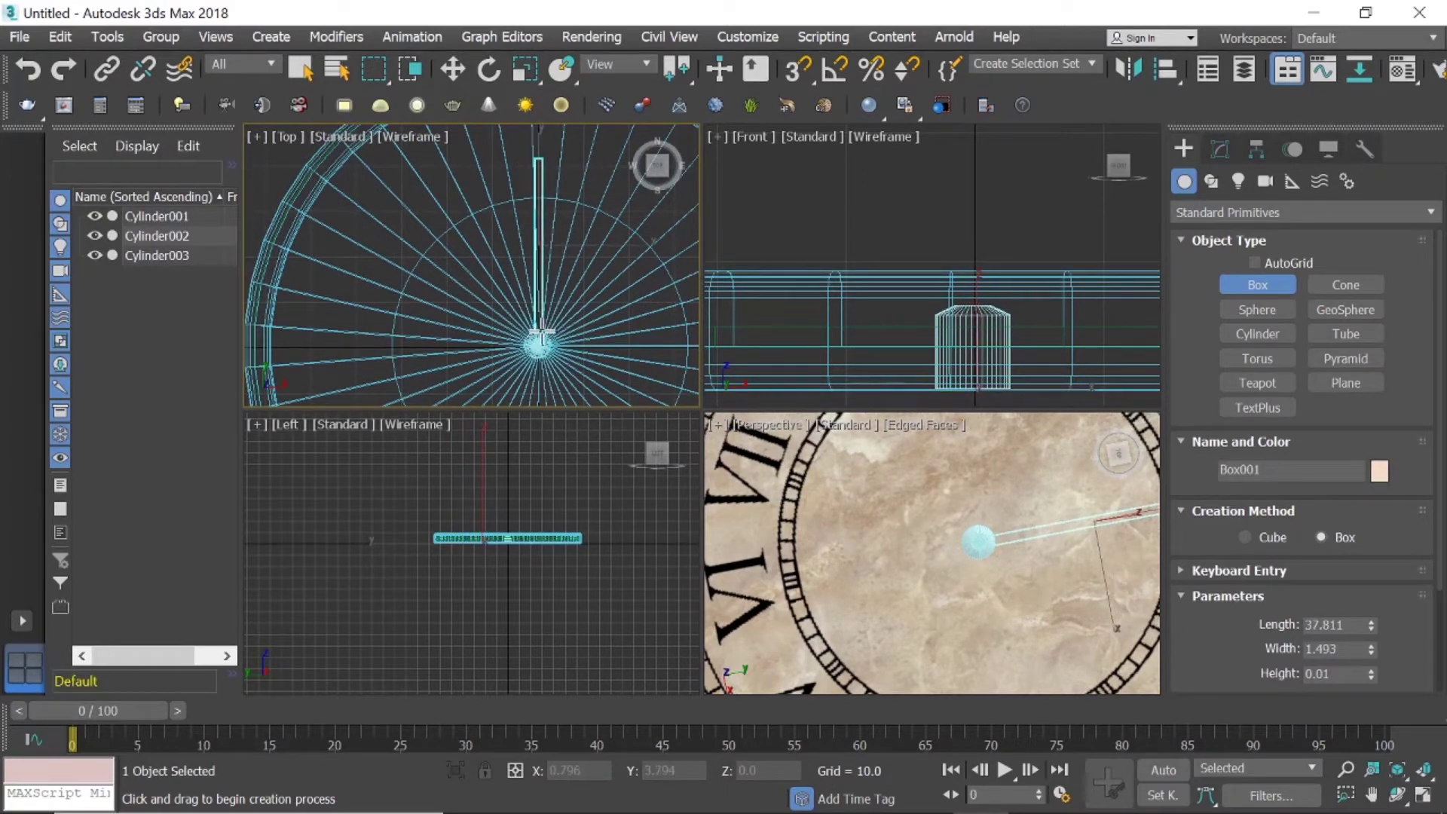
left_click(541, 340)
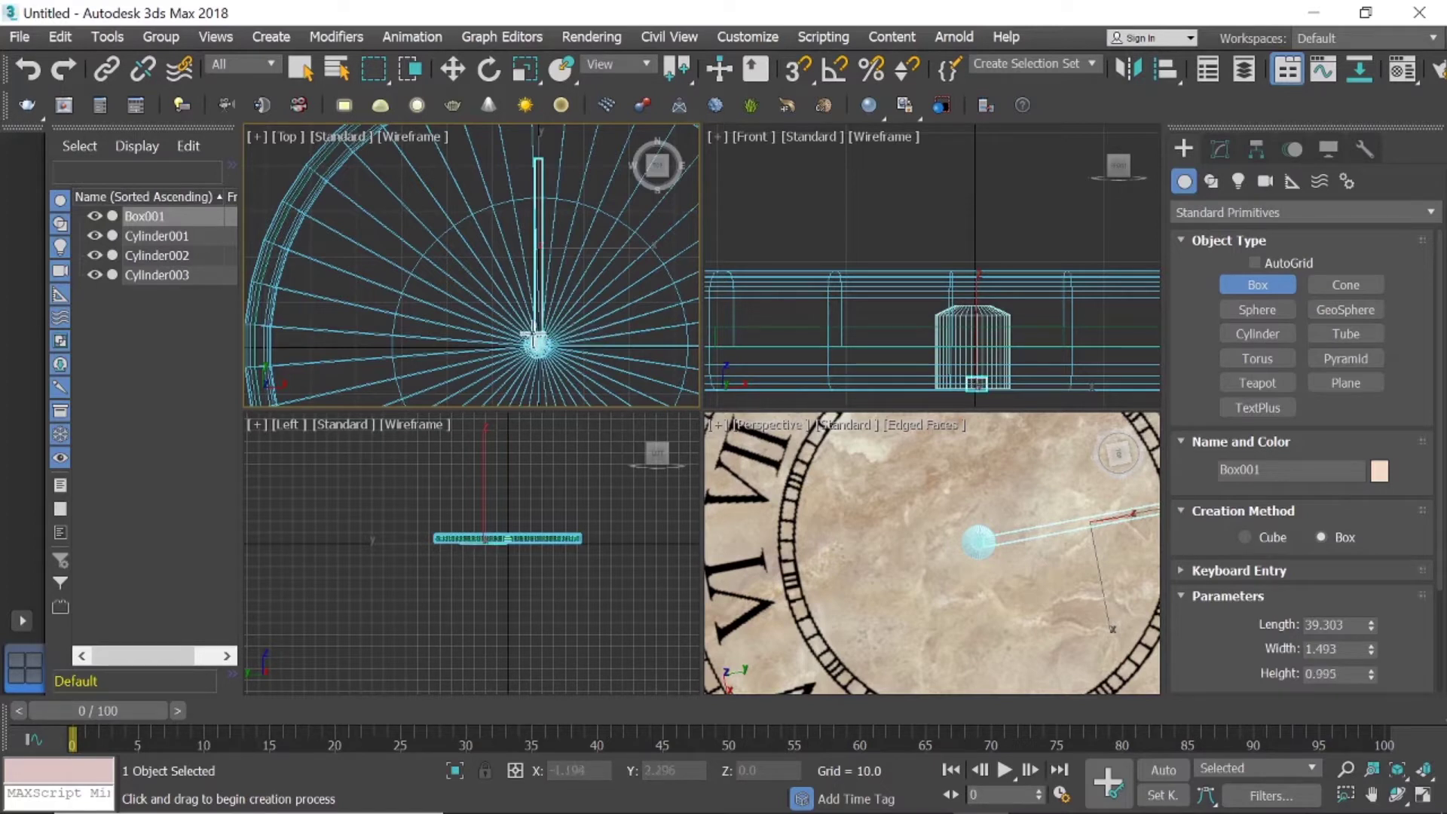
left_click(531, 337)
Move Box001 up in Z onto the clock face.
left_click(452, 69)
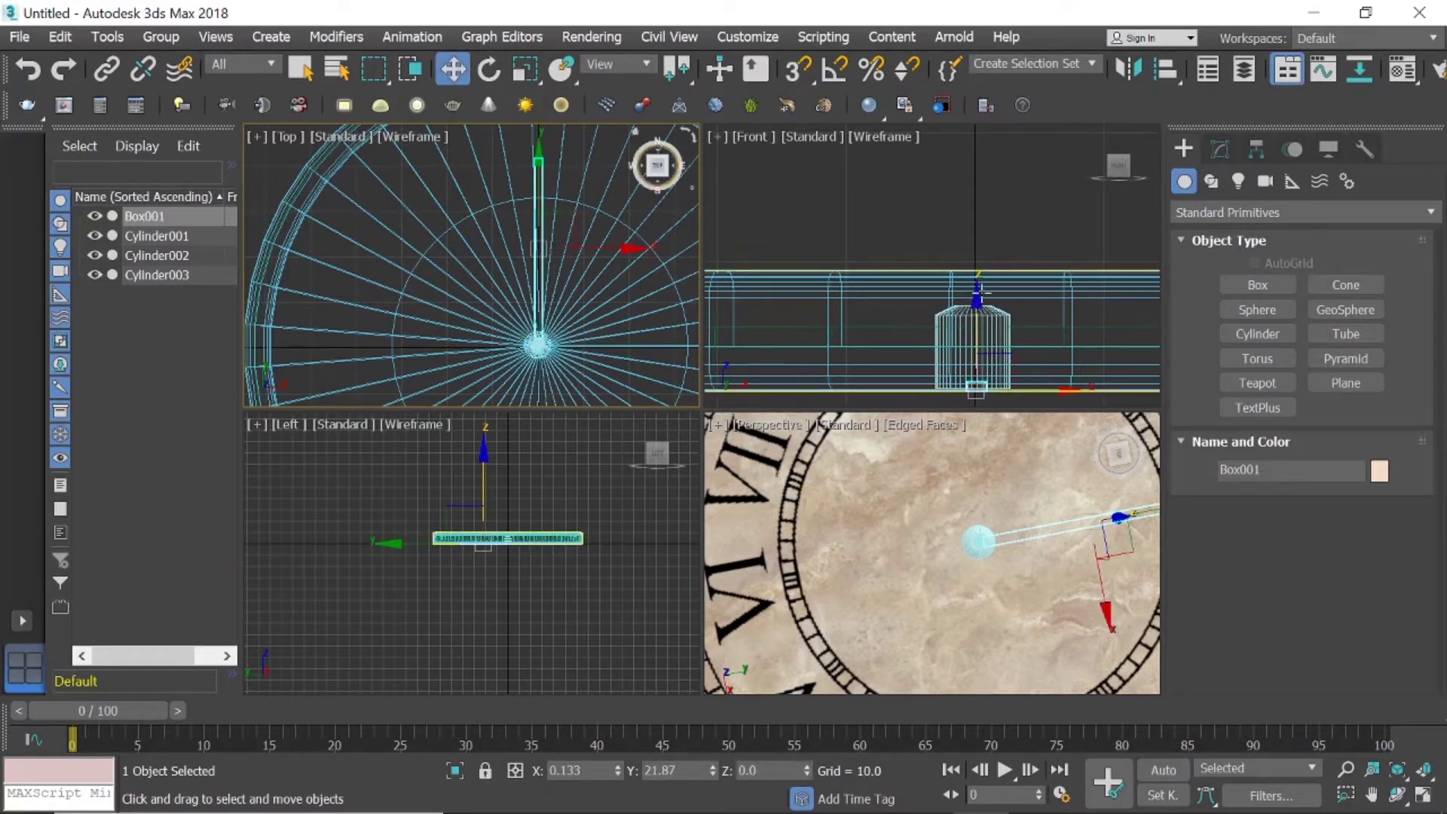
left_click_drag(1125, 164, 1032, 201)
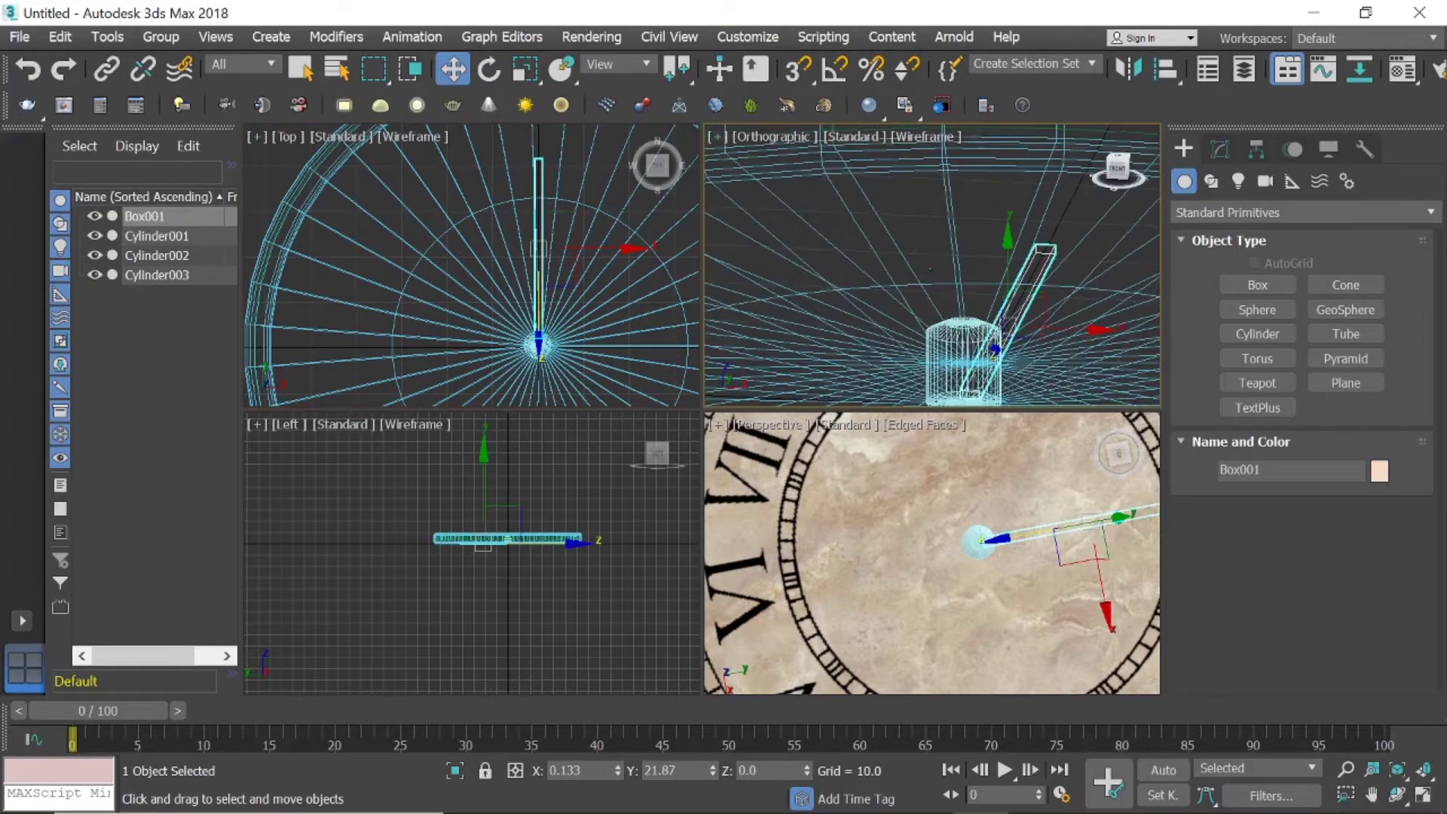
left_click_drag(967, 347, 977, 176)
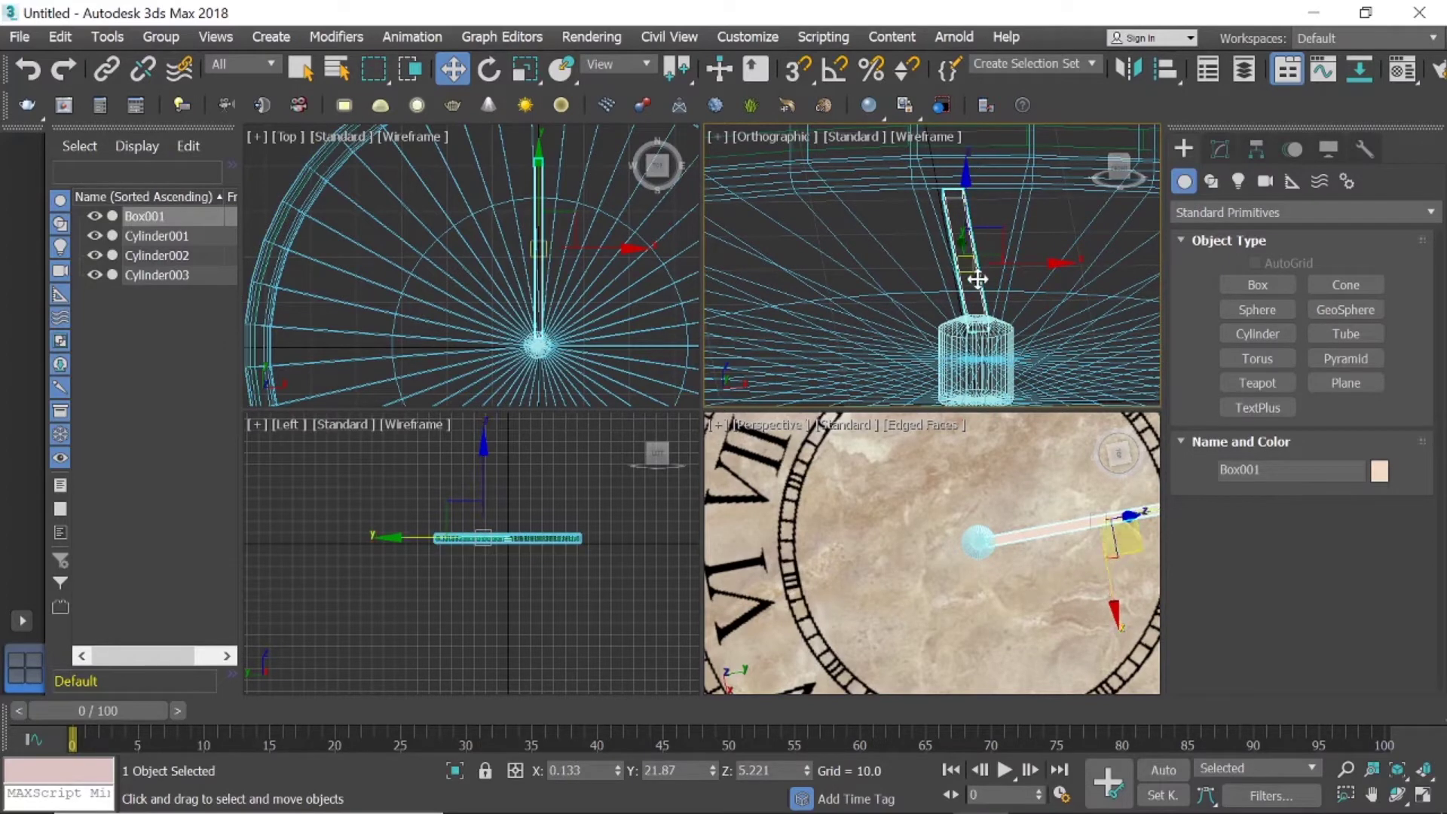
scroll(997, 256, "down", 3)
left_click(945, 161)
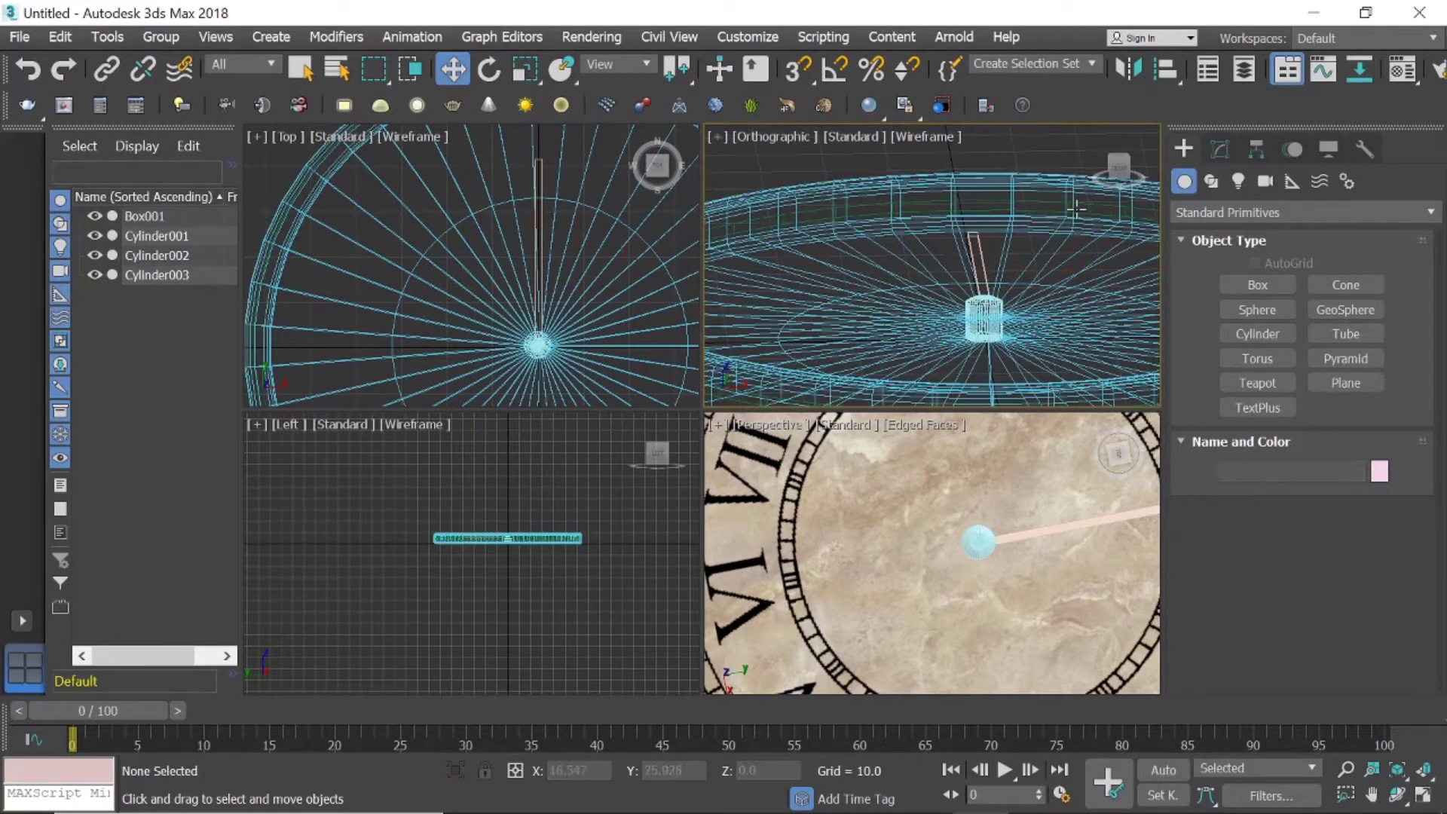
left_click(1118, 166)
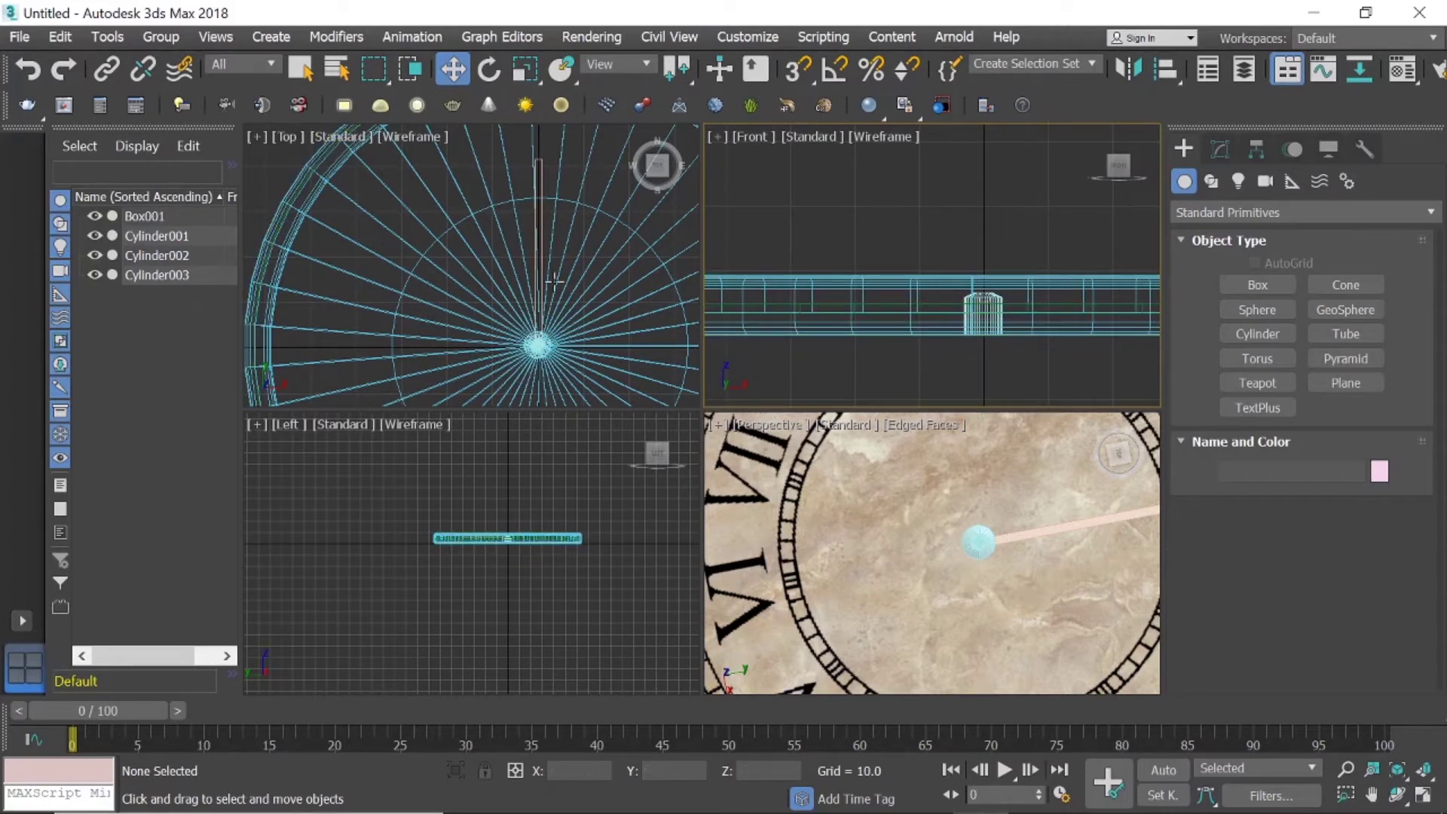
Maximize the Perspective view and orbit to a tilted view of the clock face.
left_click(1423, 795)
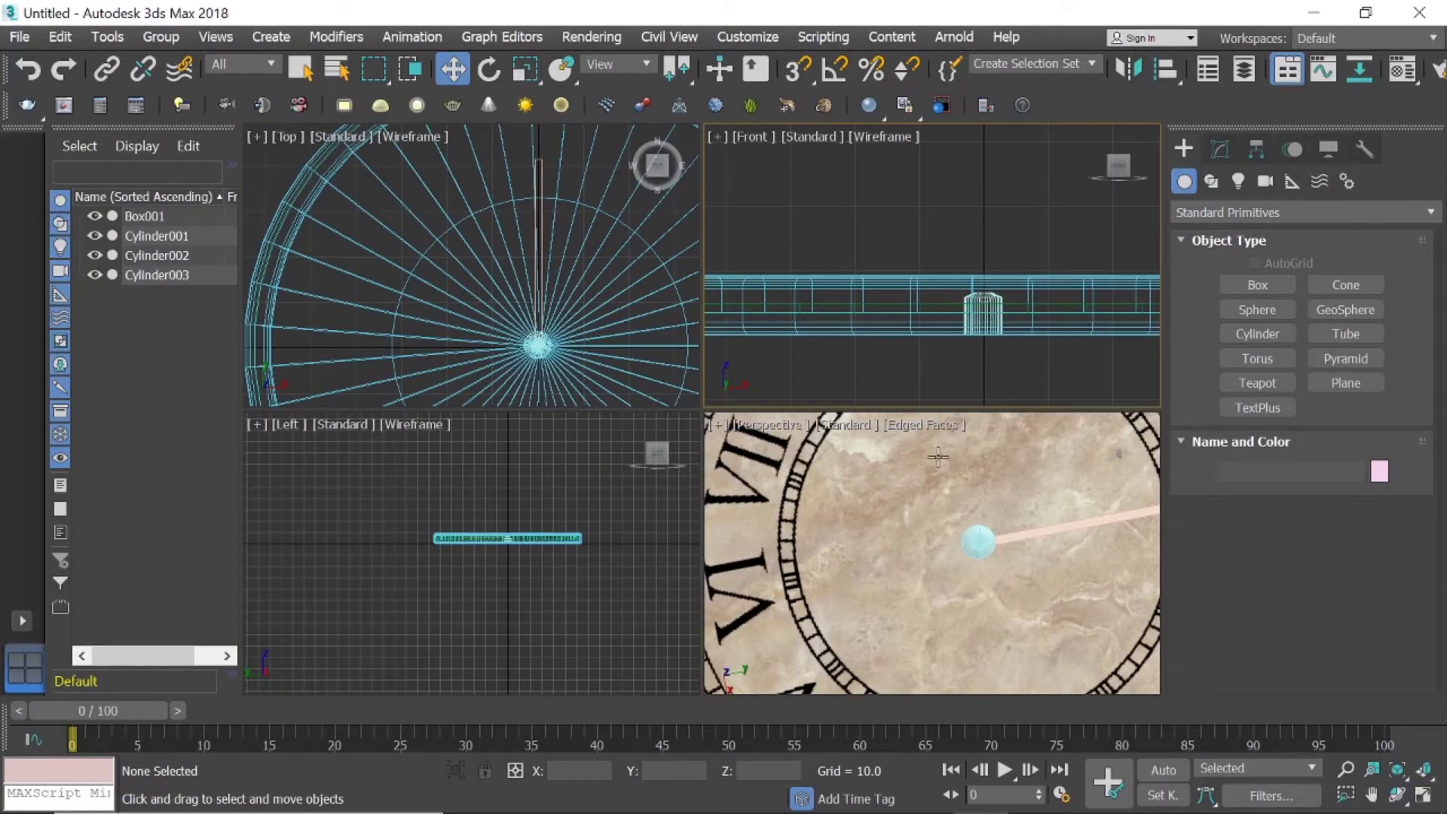
left_click(978, 540)
key("alt+w")
scroll(870, 362, "down", 5)
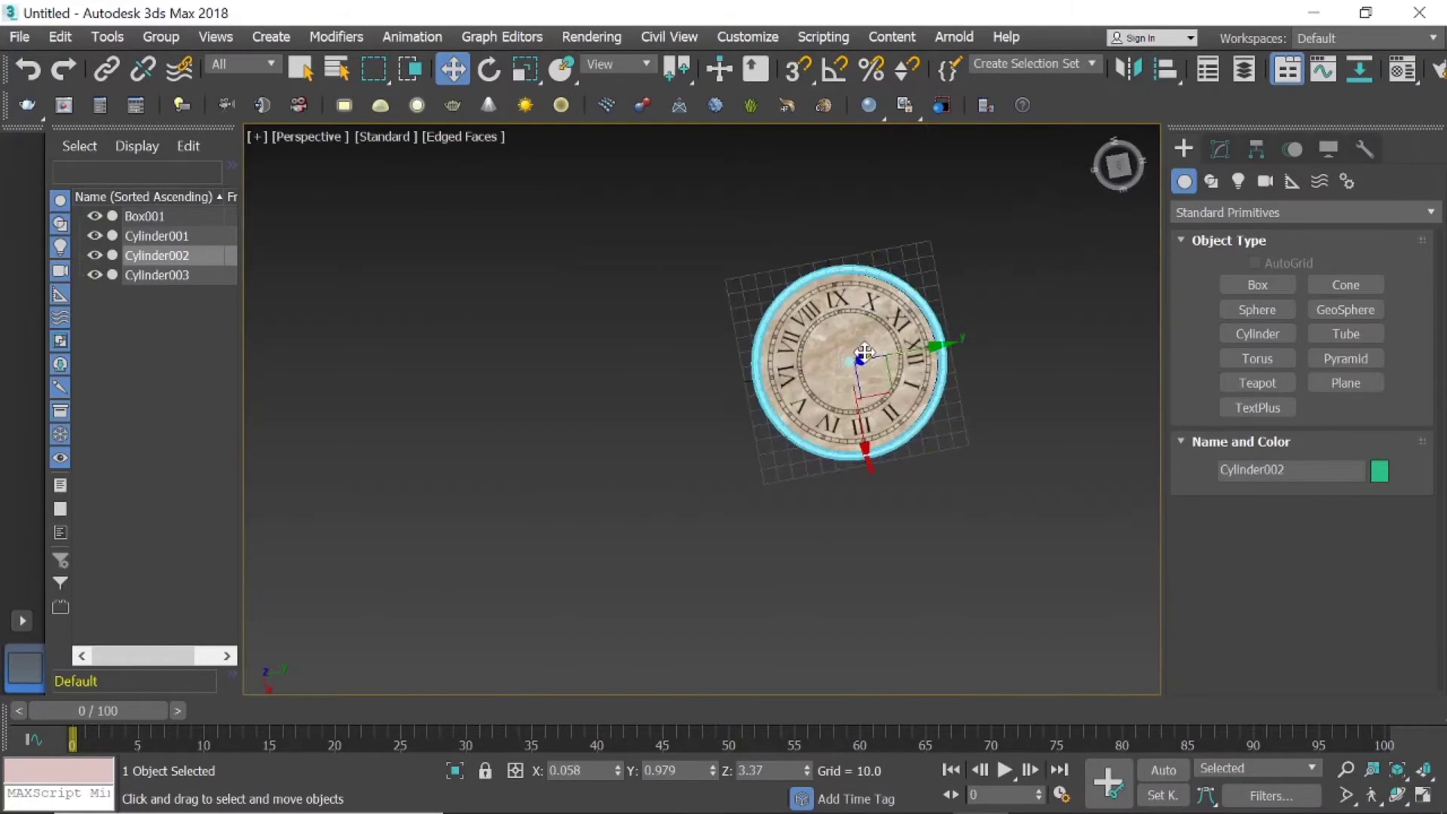
left_click(1020, 307)
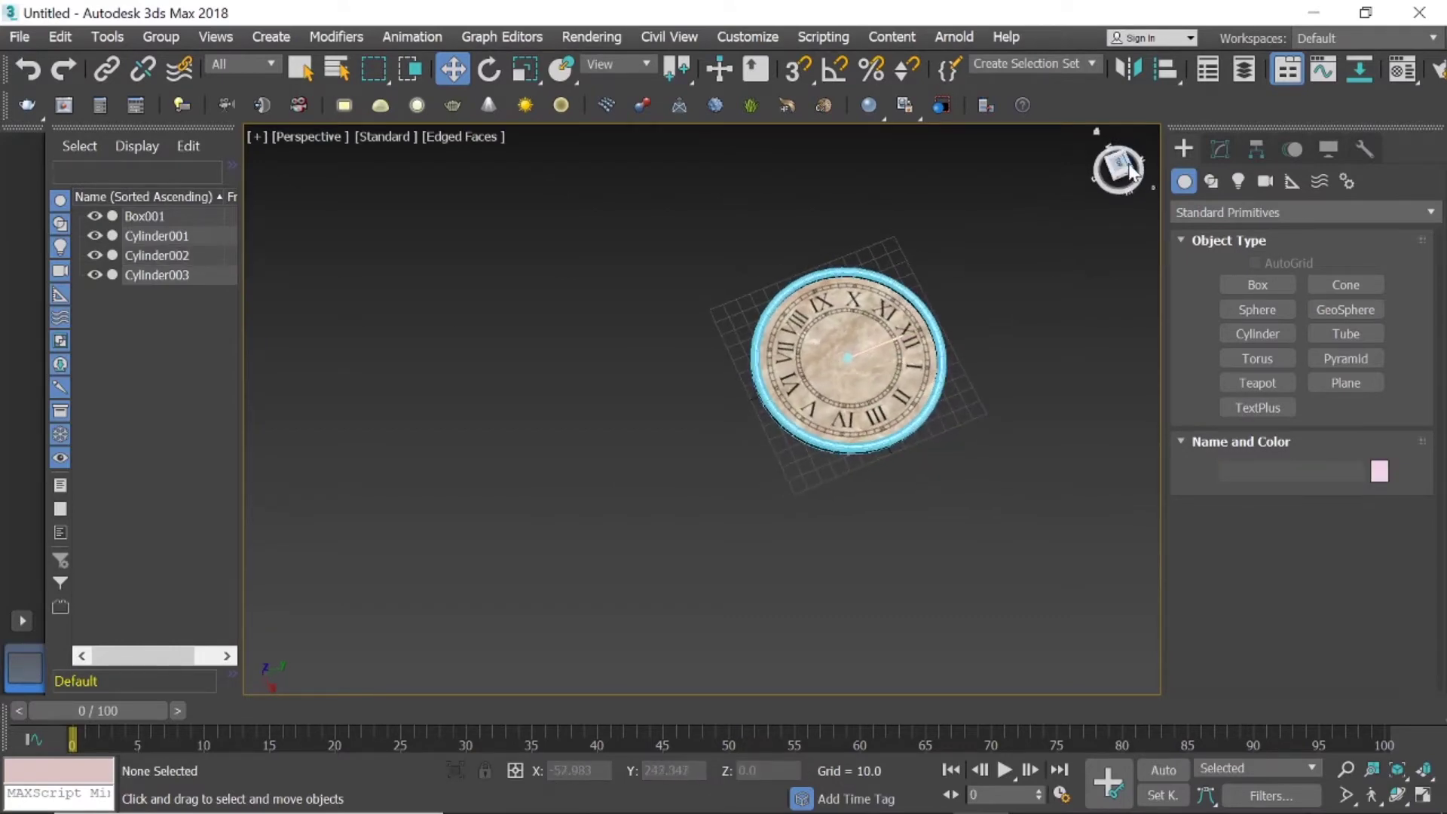
scroll(866, 348, "up", 5)
scroll(866, 350, "up", 5)
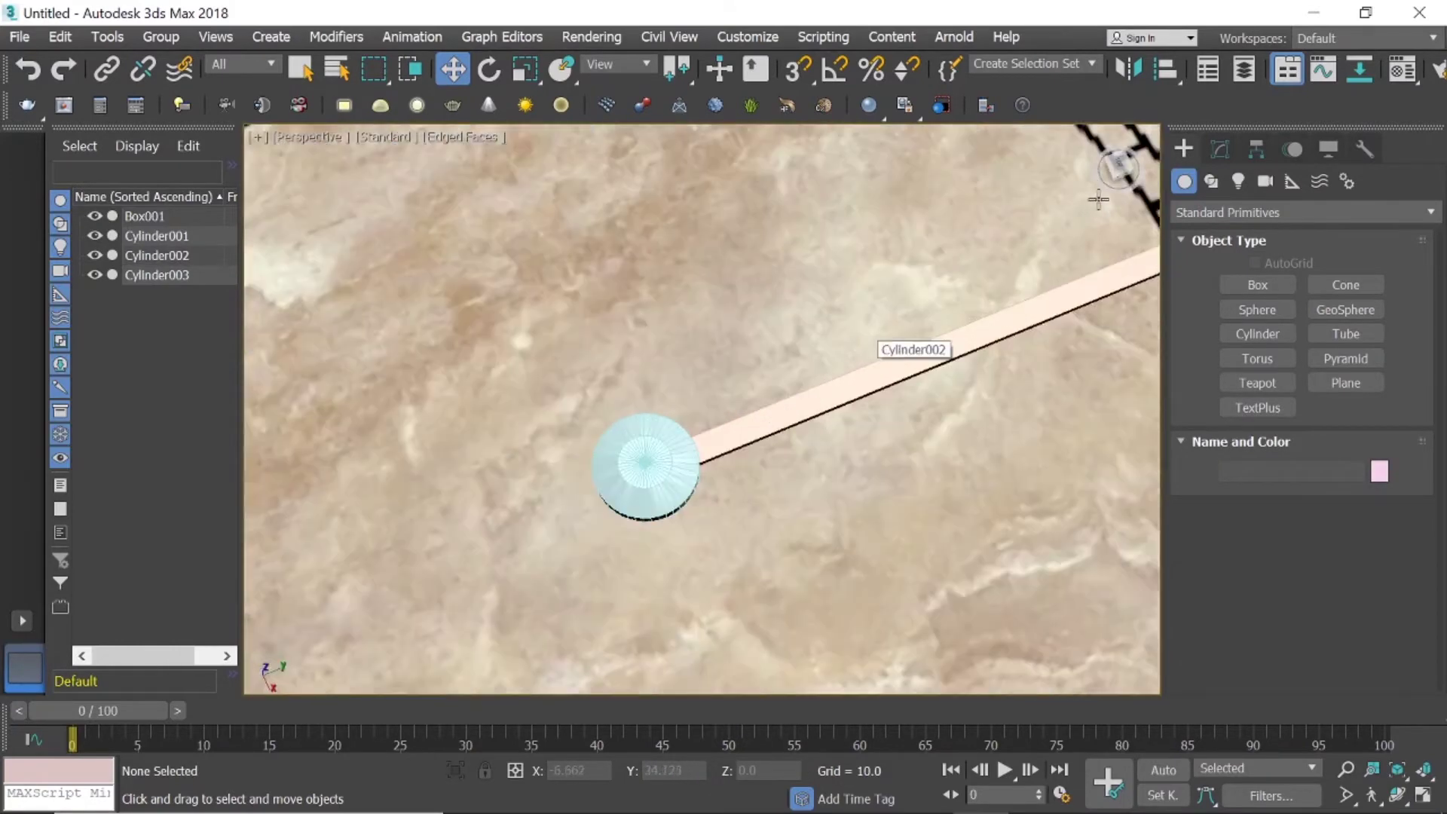
mouse_move(867, 349)
middle_mouse_down("alt")
mouse_move(520, 546)
mouse_move(727, 365)
middle_mouse_up("alt")
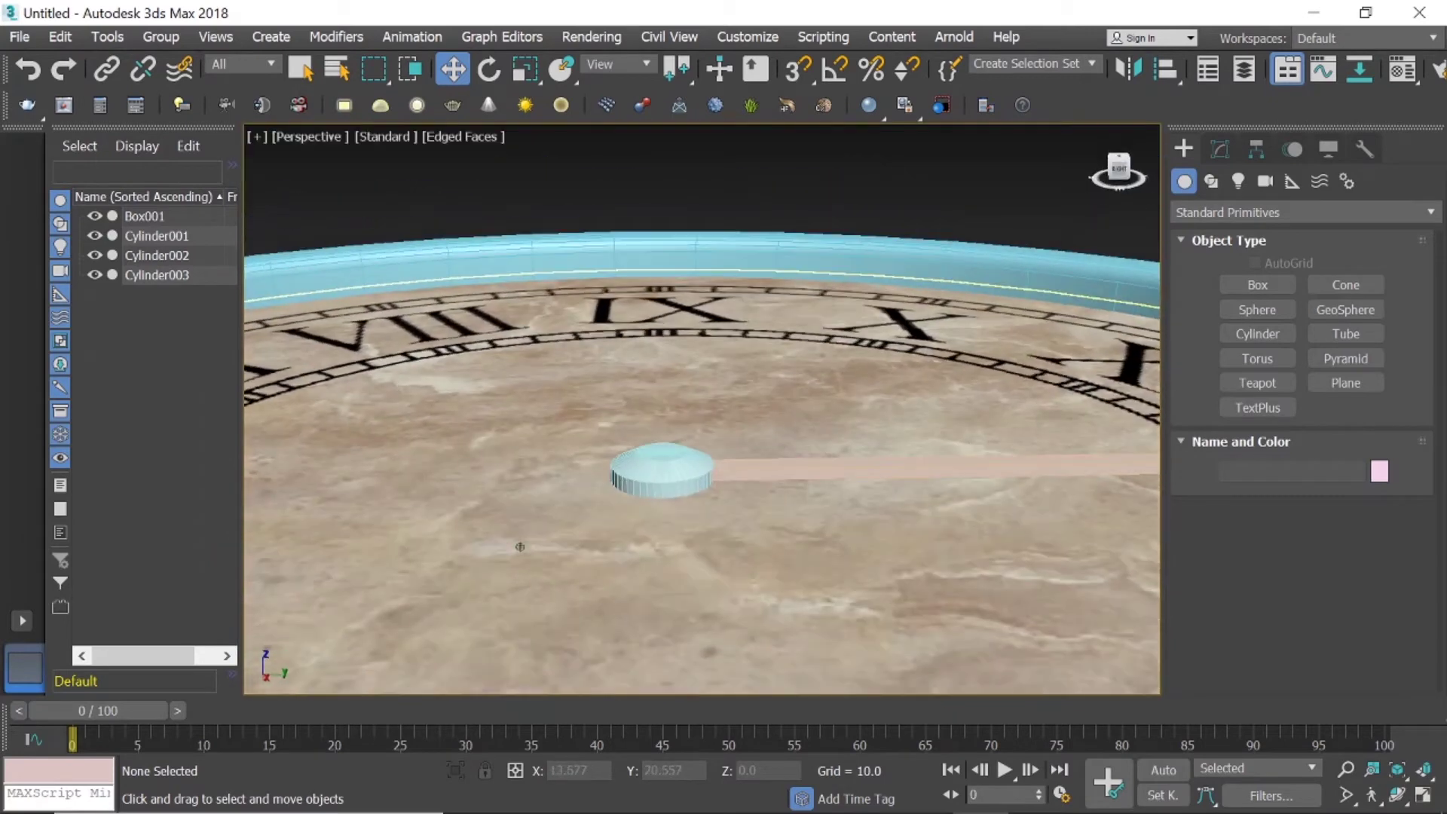
scroll(867, 475, "up", 3)
Reduce Box001's Height to 0.283 in the Modify panel.
left_click(713, 480)
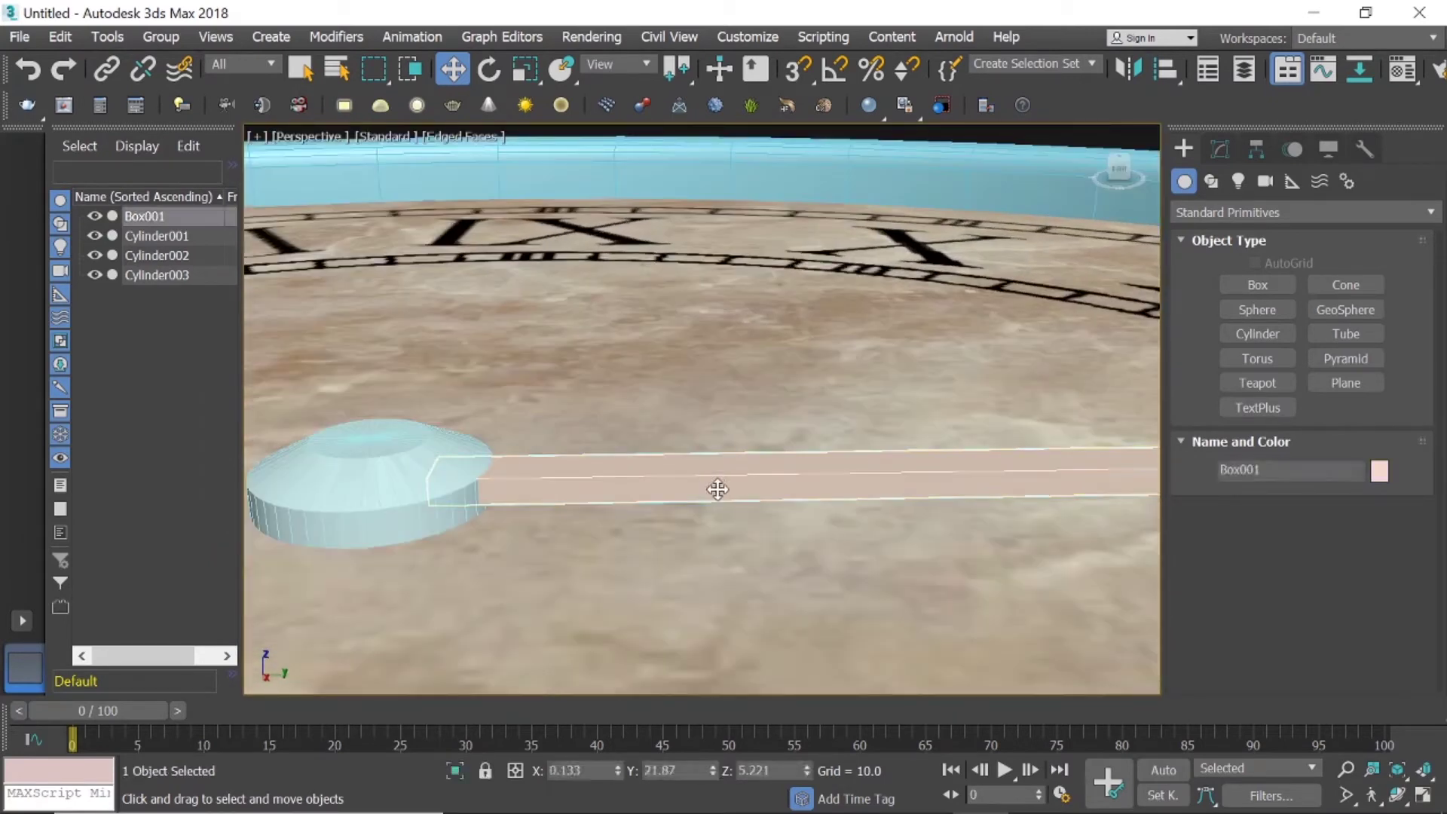
left_click(1222, 149)
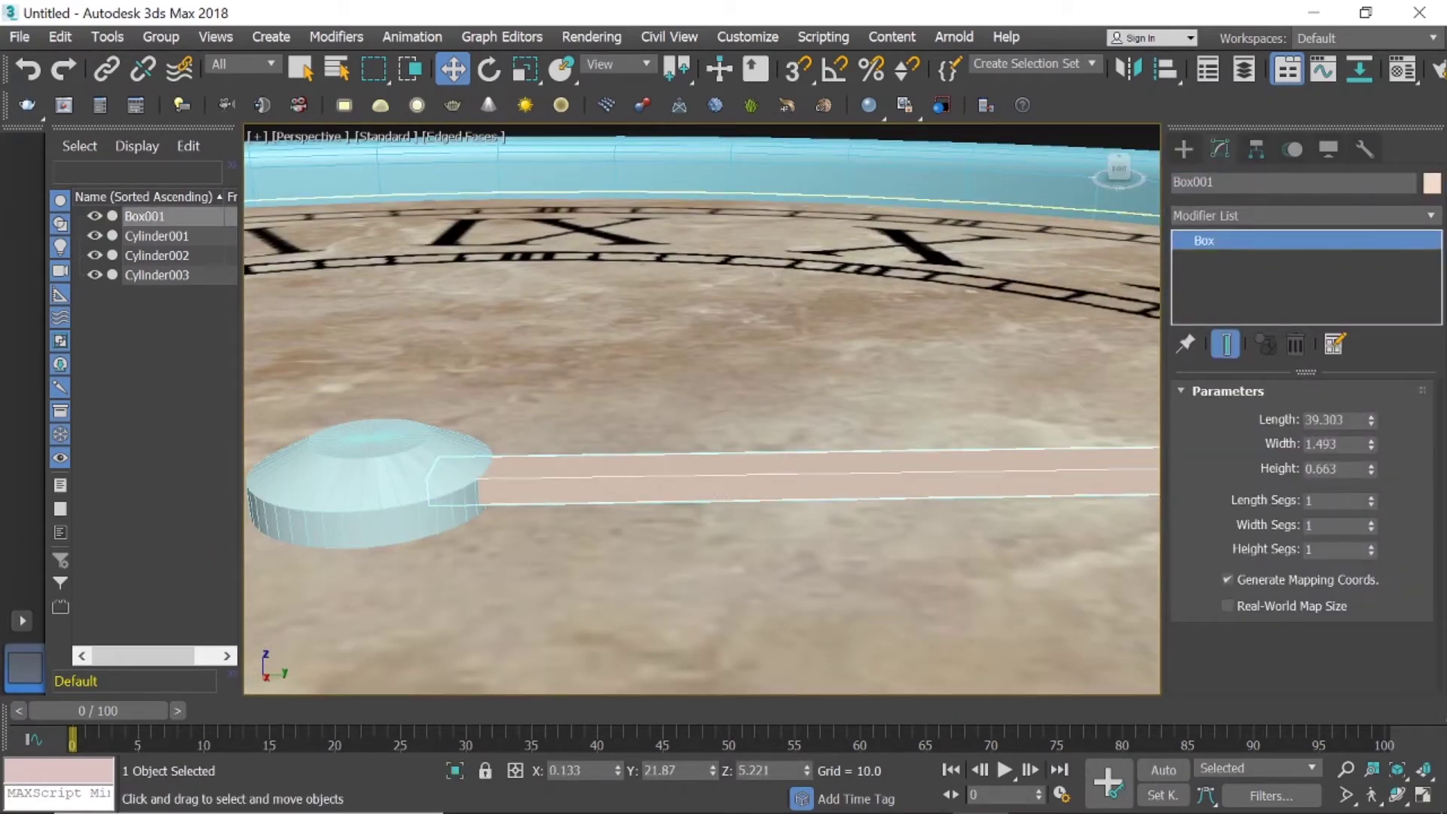
left_click(1367, 470)
left_click_drag(1367, 471, 1368, 469)
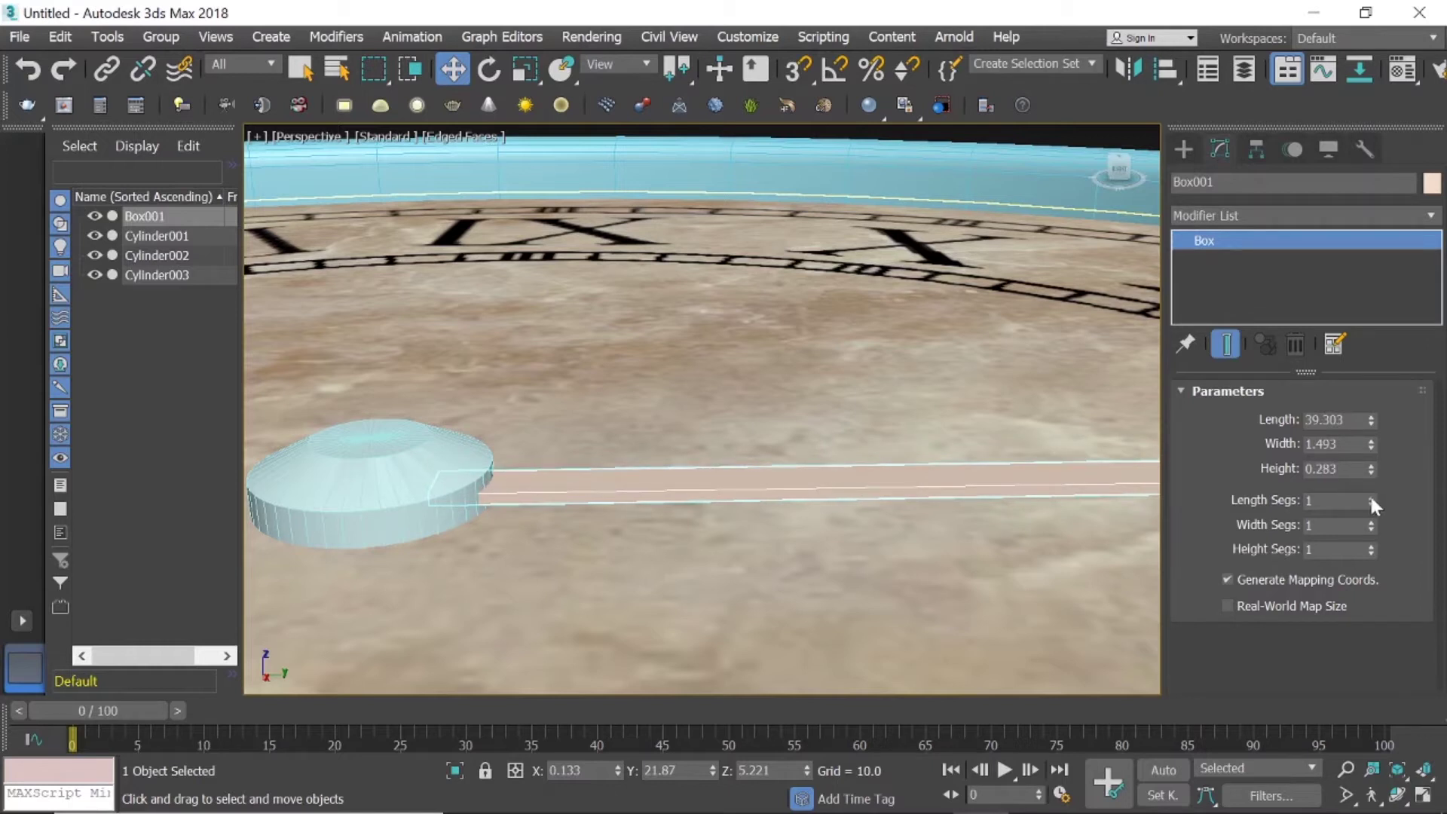
Set Box001's Length Segs to 3 and pan along the hand to check it.
scroll(988, 498, "down", 5)
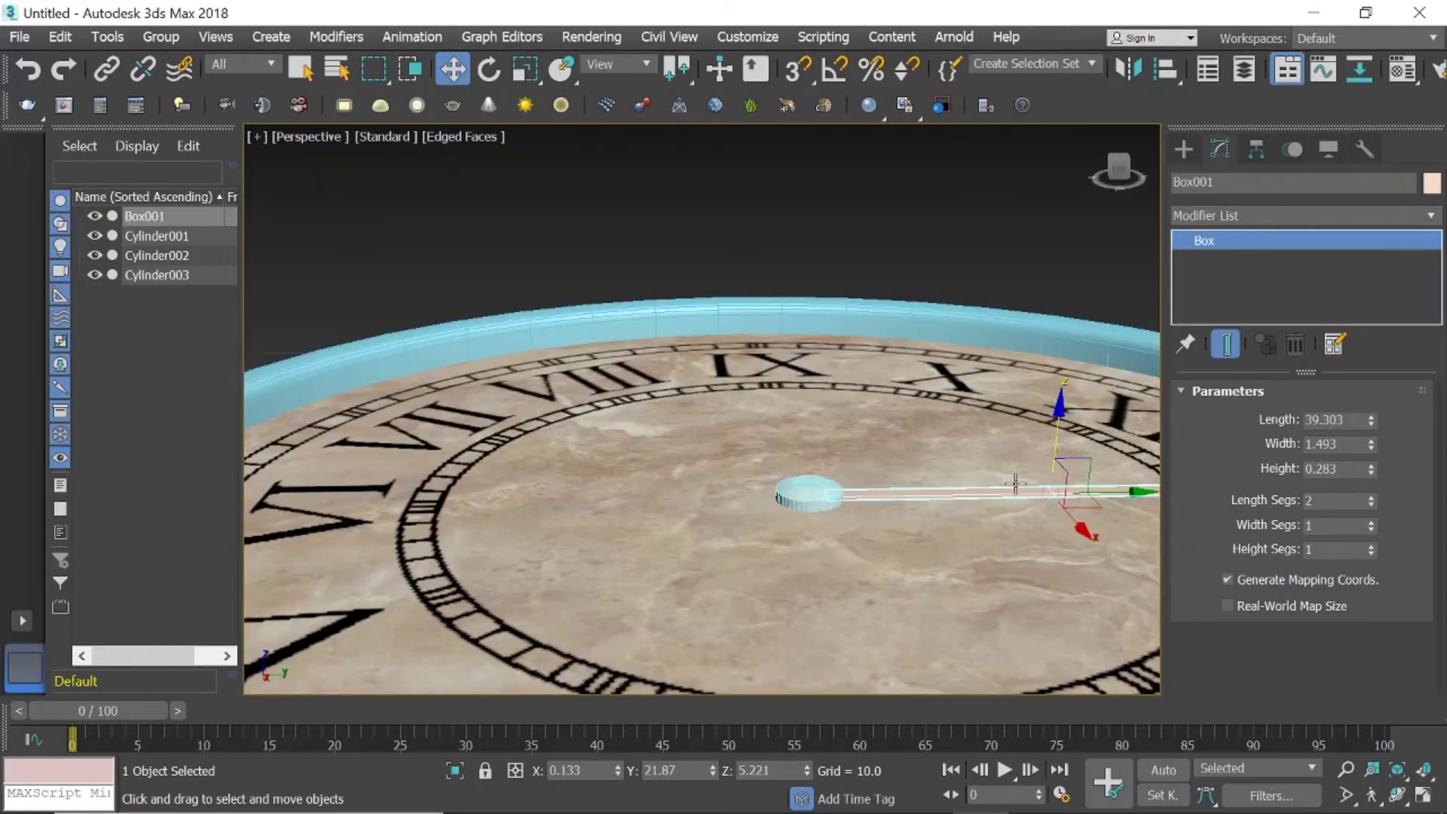
scroll(1101, 484, "up", 3)
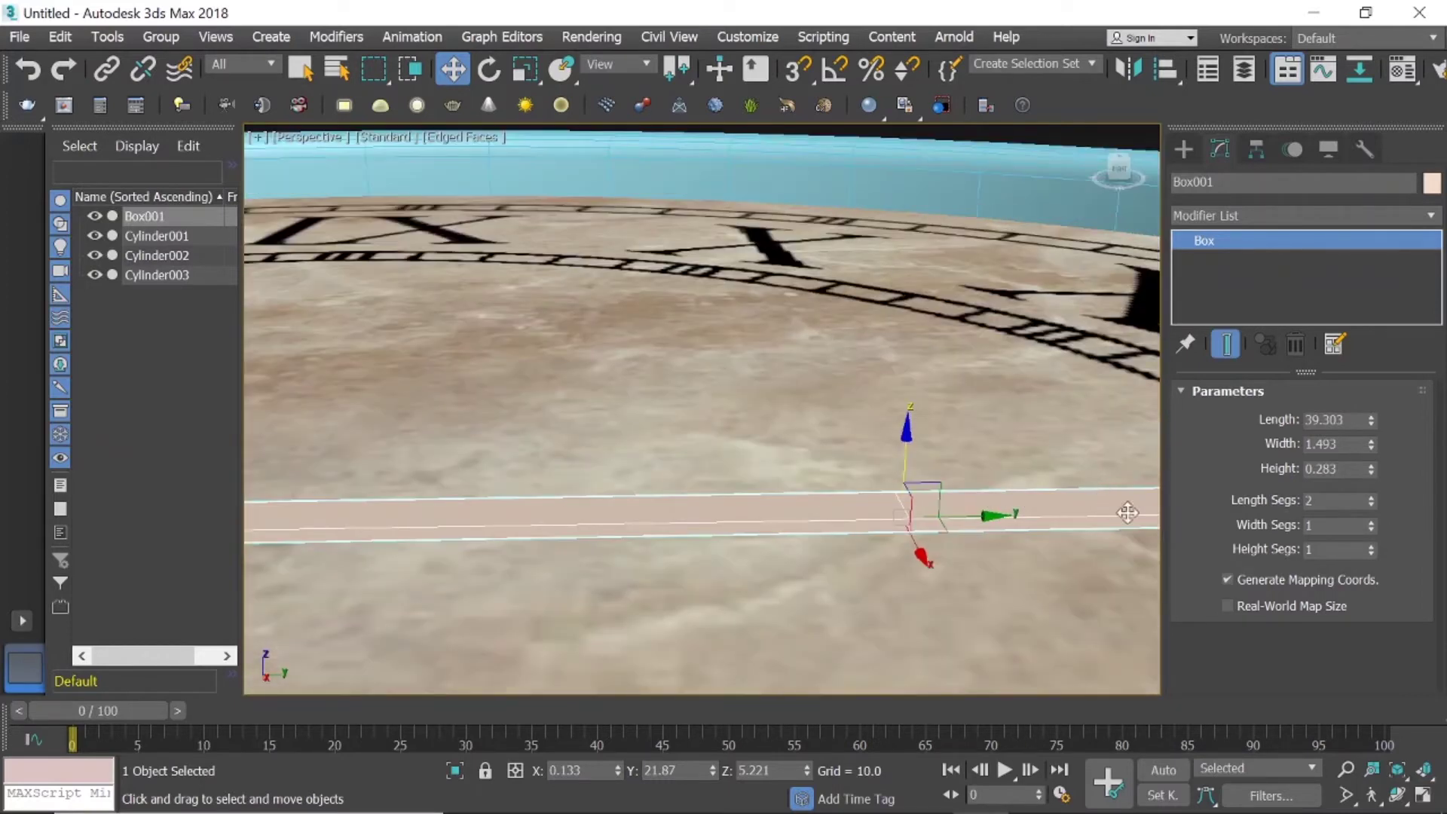
left_click(1370, 496)
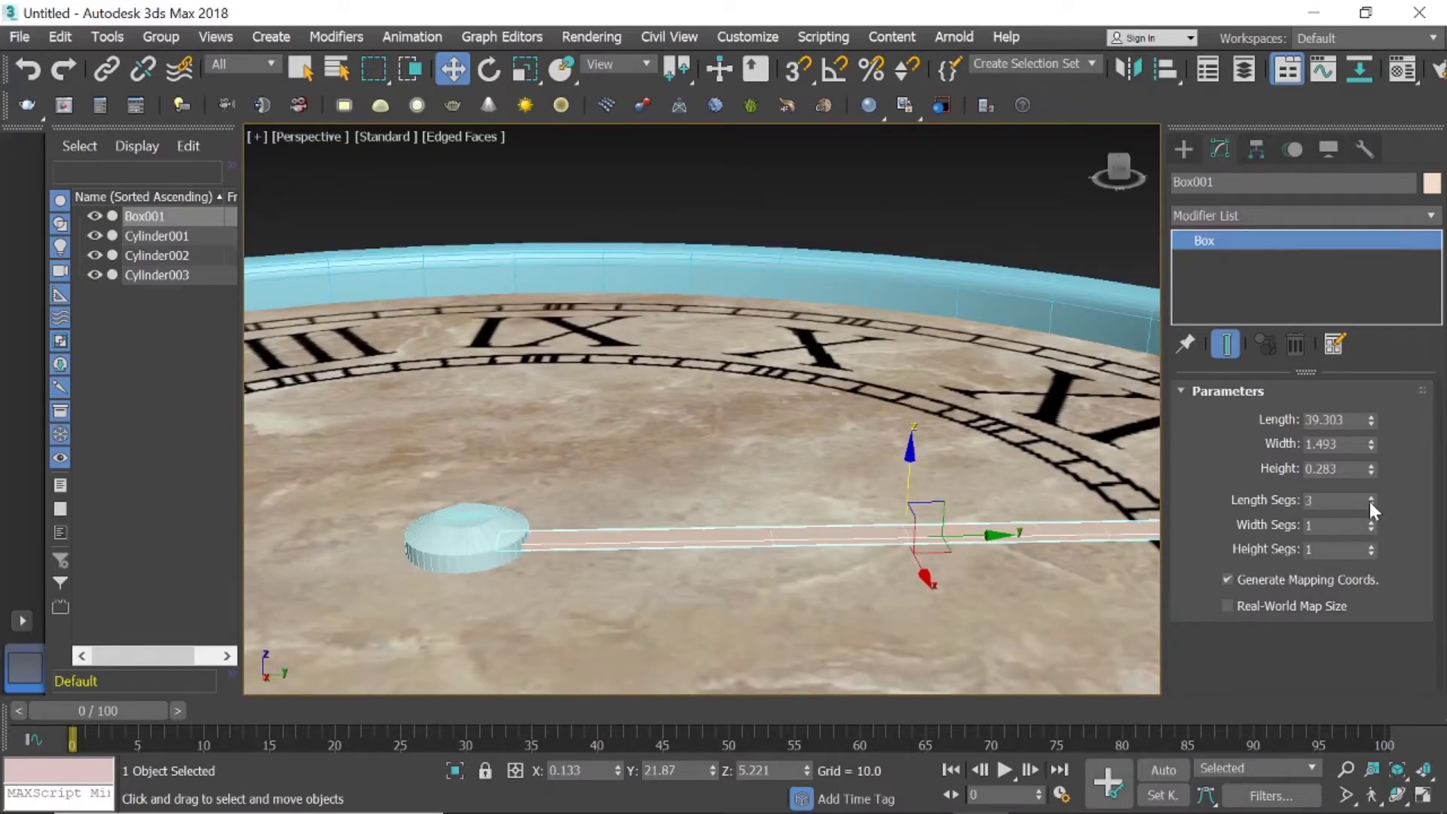
middle_click_drag(1050, 525, 911, 515)
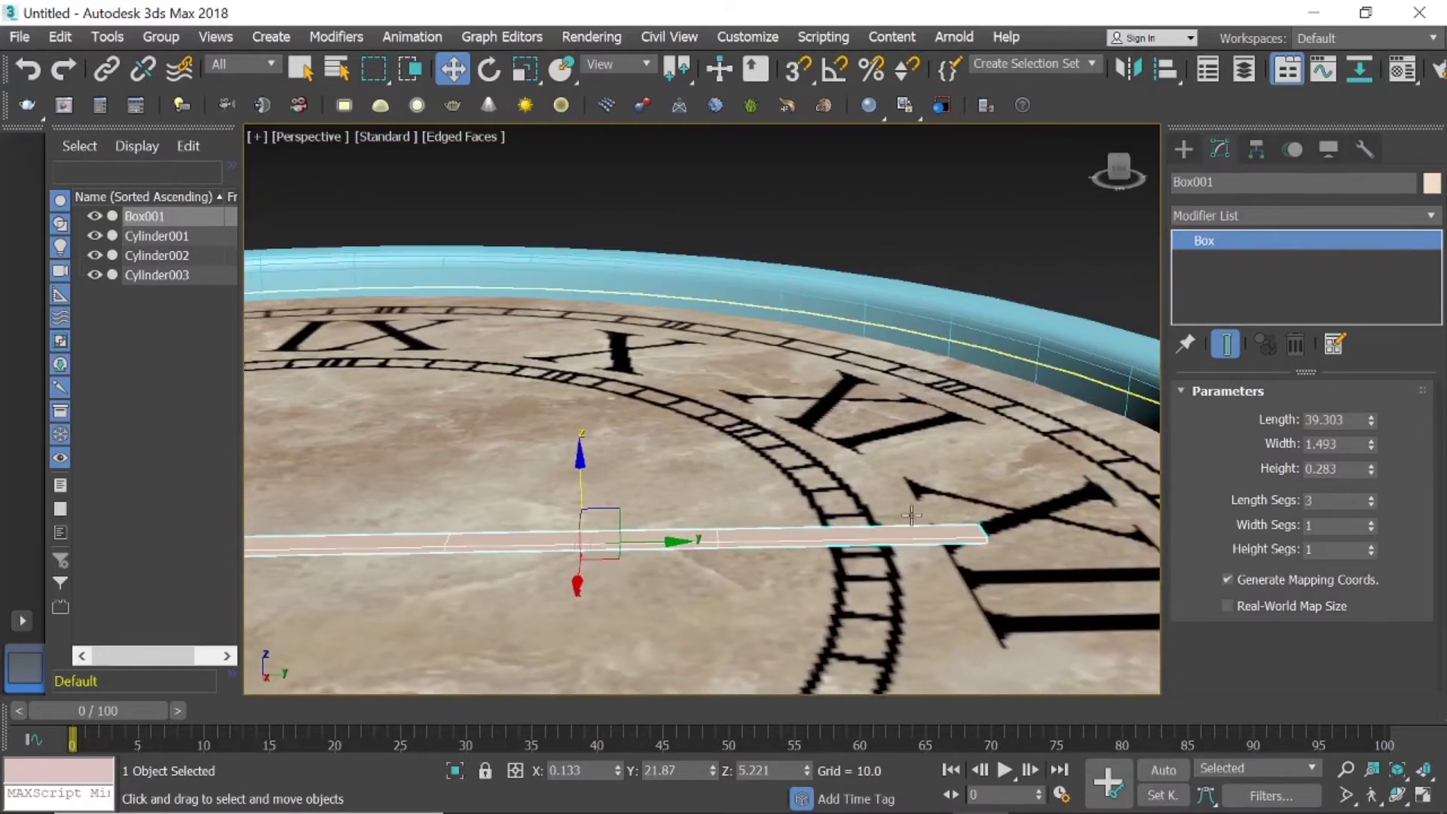
mouse_move(743, 501)
middle_mouse_down()
mouse_move(873, 521)
mouse_move(861, 518)
middle_mouse_up()
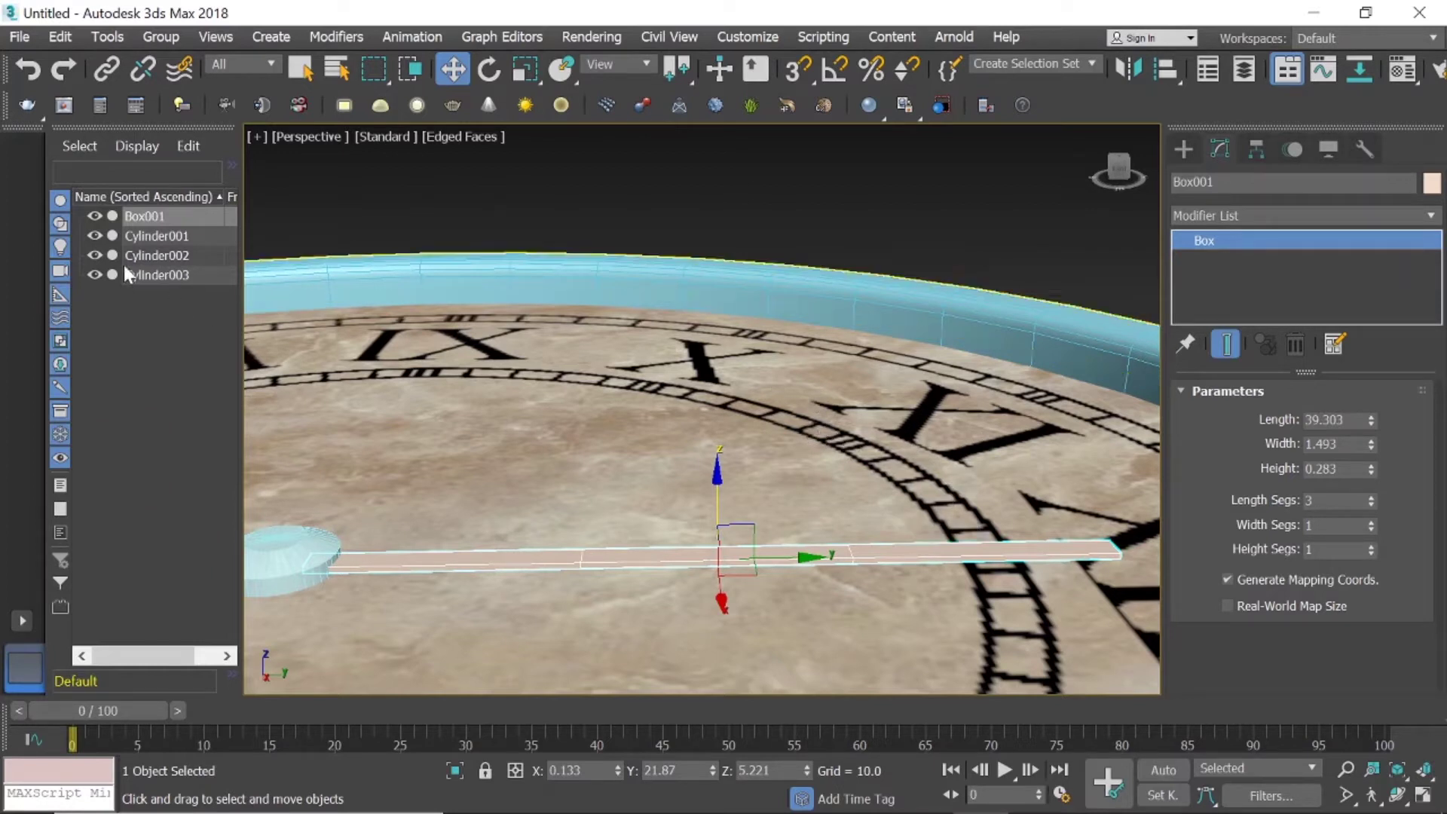
Hide Cylinder001 and Cylinder002, leaving Box001 and the Cylinder003 cap, then orbit around them.
left_click(94, 236)
left_click(95, 216)
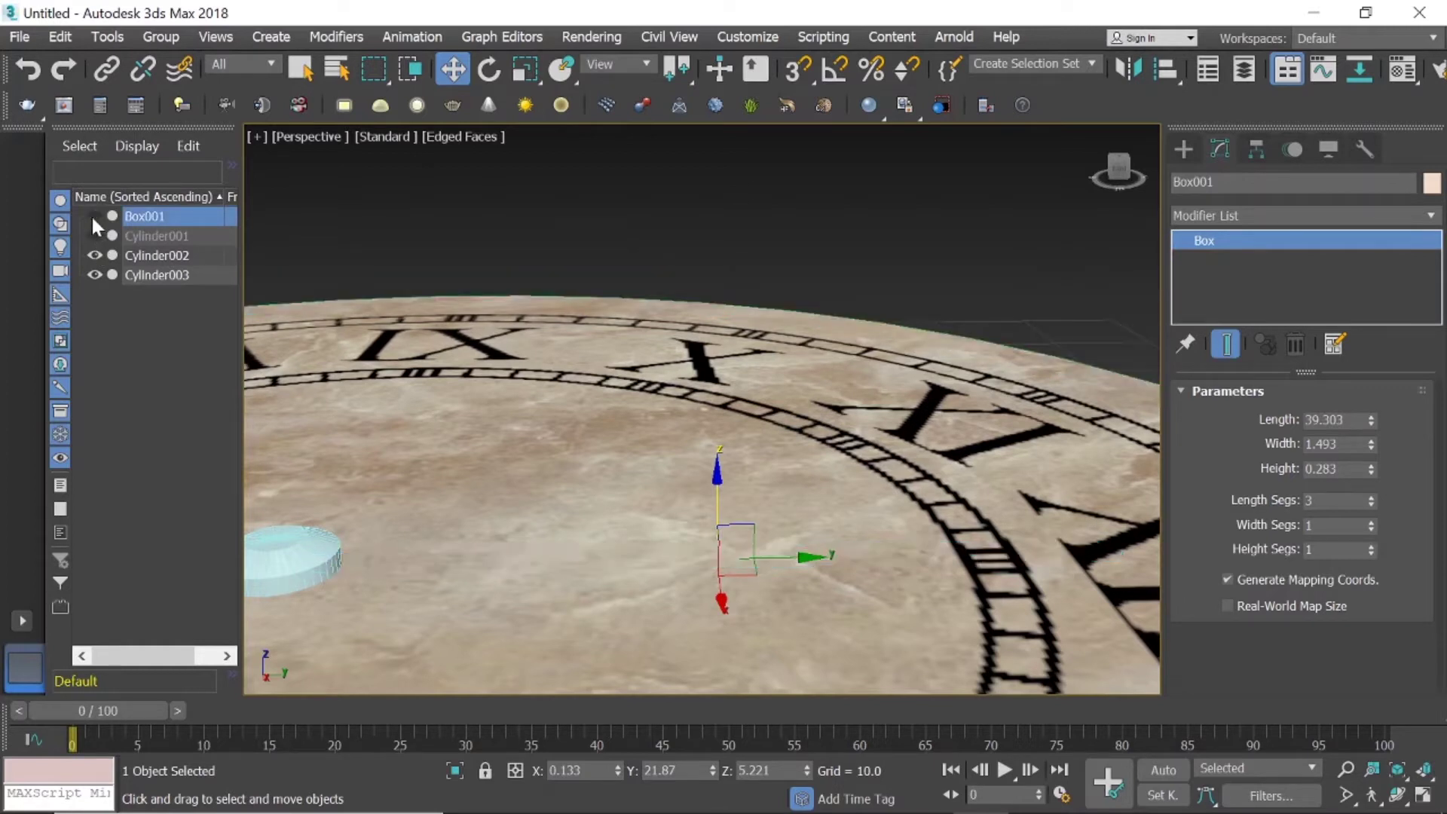
left_click(93, 215)
left_click(95, 254)
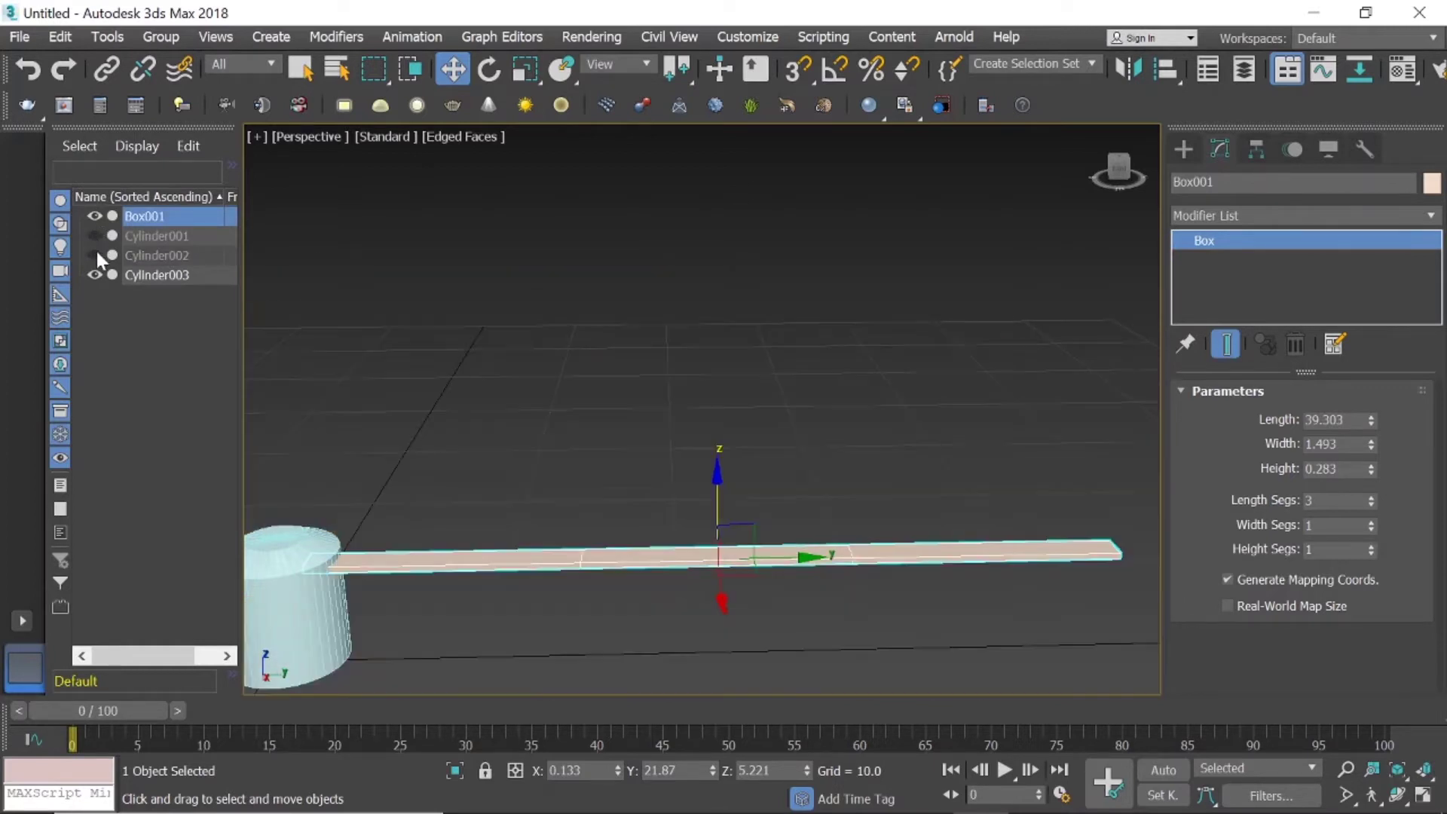
left_click(619, 480)
left_click(786, 553)
left_click_drag(1128, 179, 1123, 211)
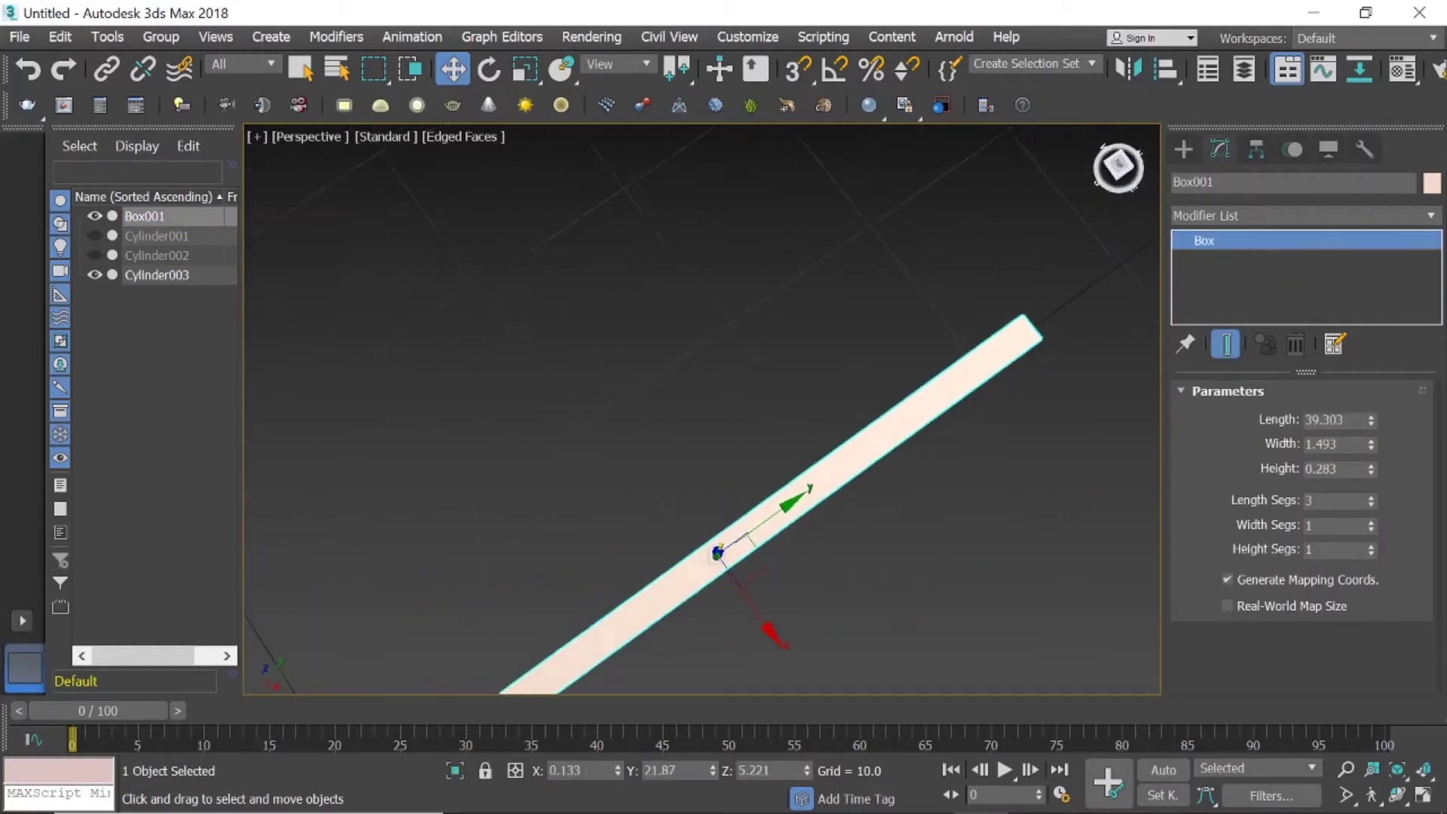
left_click_drag(1123, 211, 912, 417)
left_click_drag(925, 367, 1118, 167)
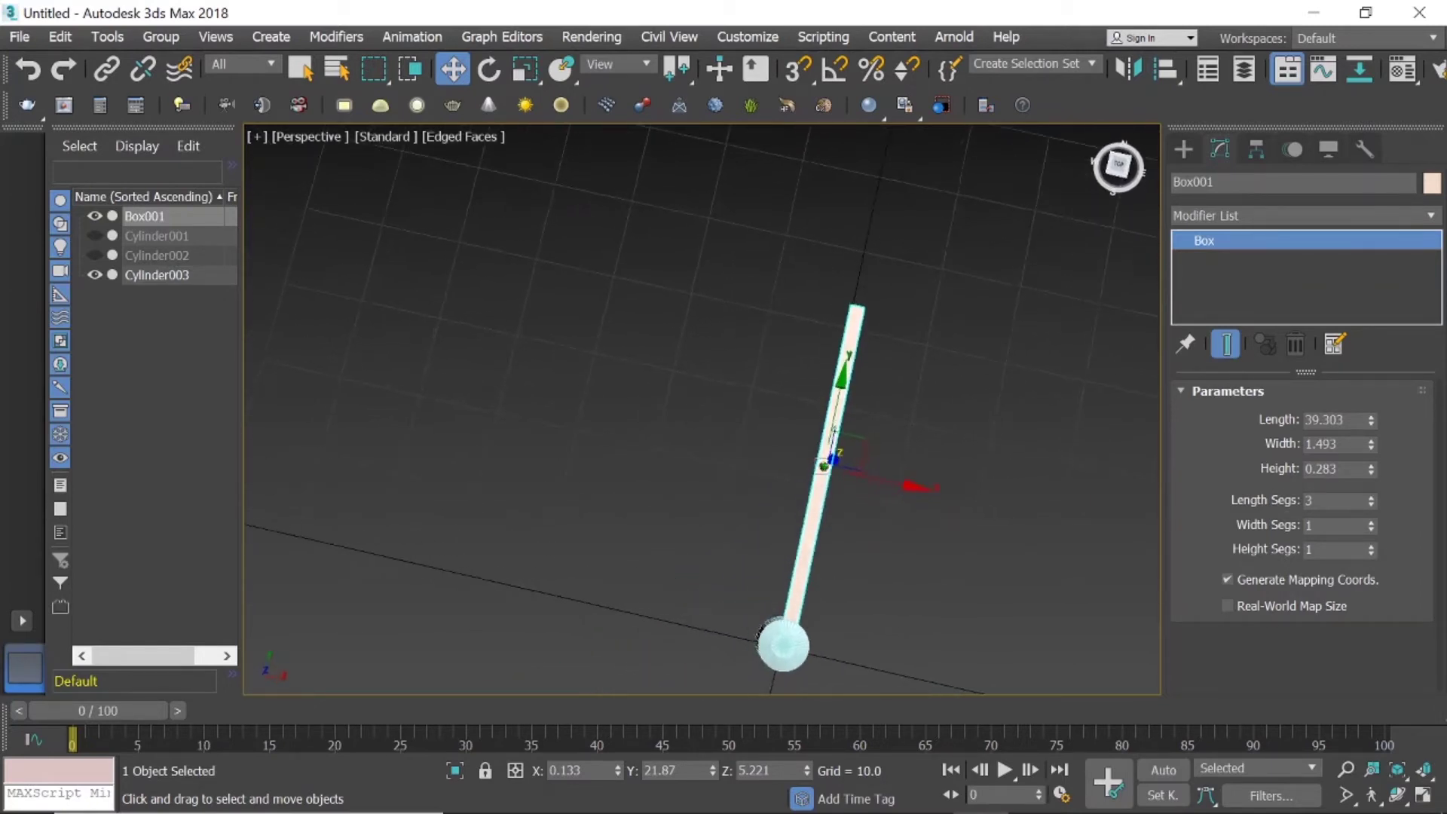
scroll(894, 342, "up", 4)
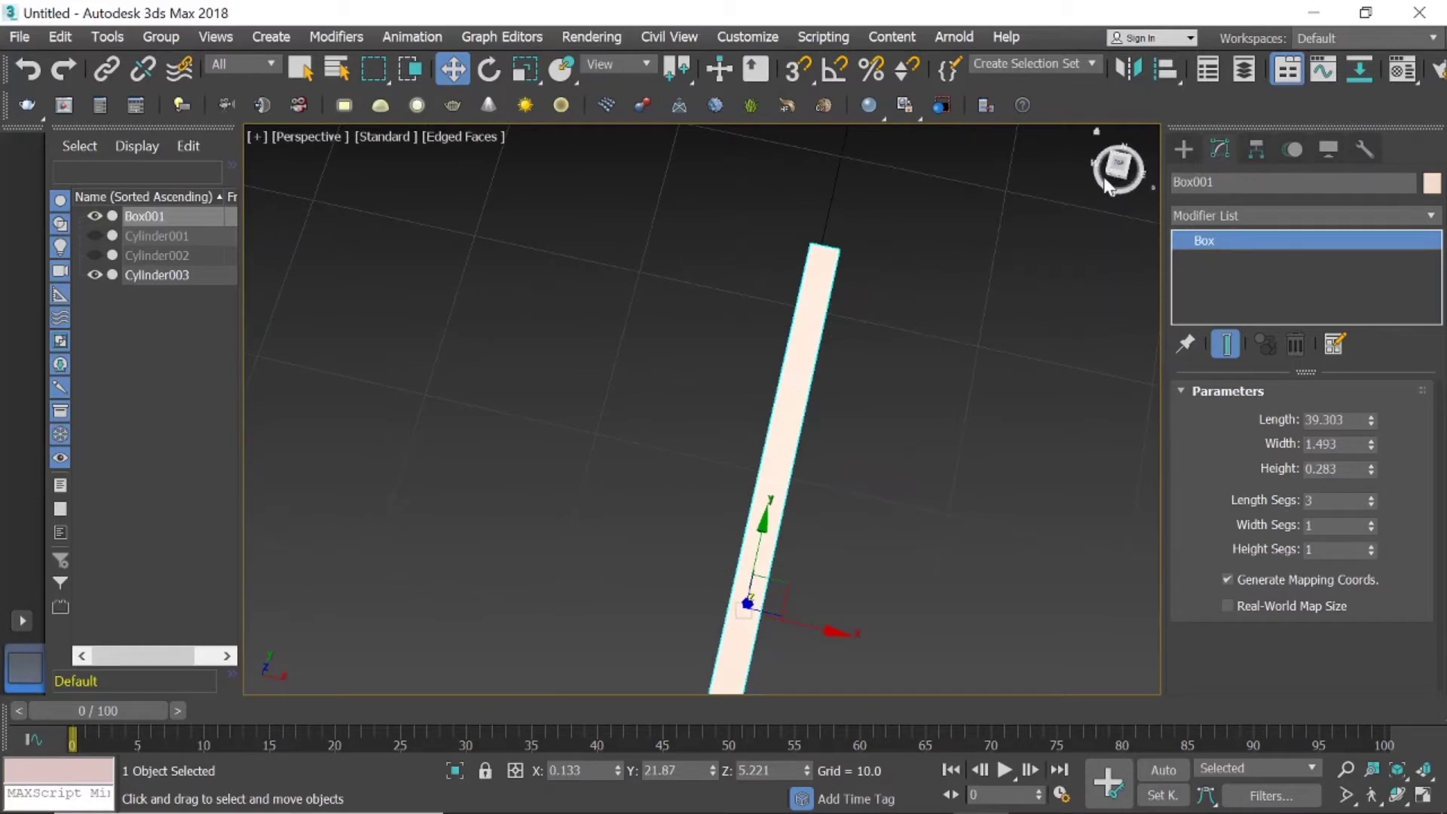
left_click_drag(1118, 167, 1079, 148)
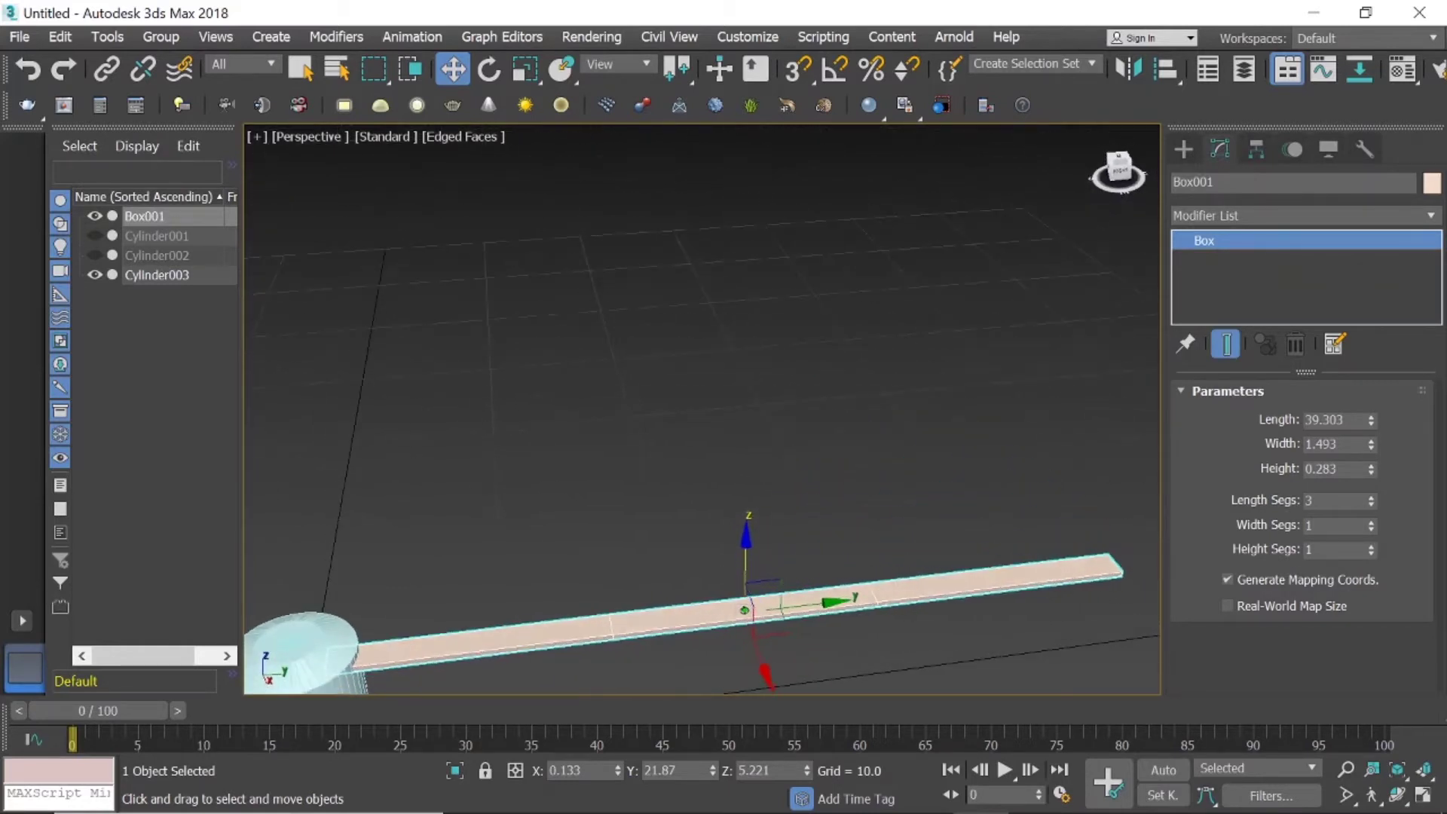
Convert Box001 to an Editable Poly.
right_click(878, 593)
mouse_move(921, 702)
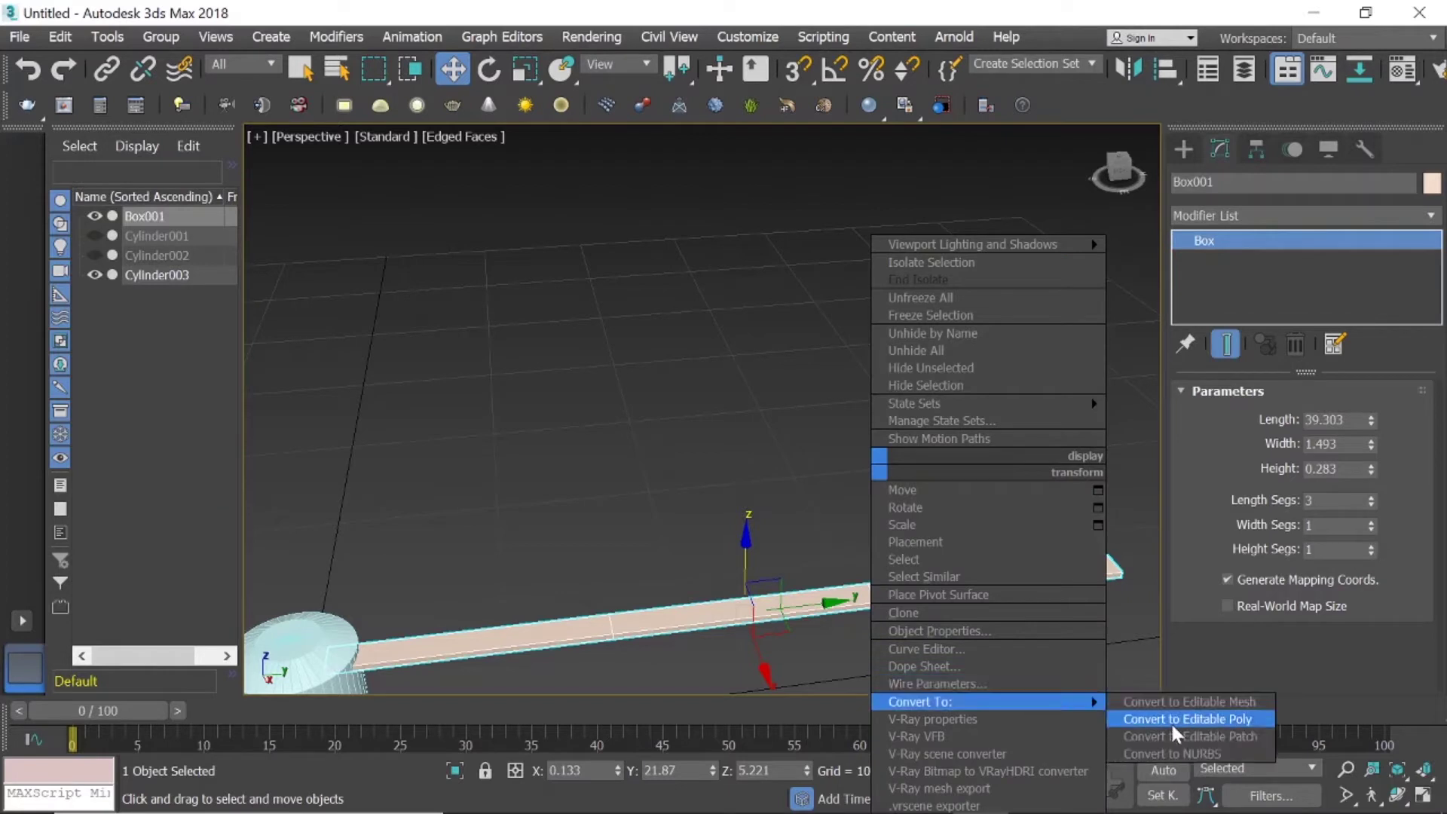
left_click(1172, 725)
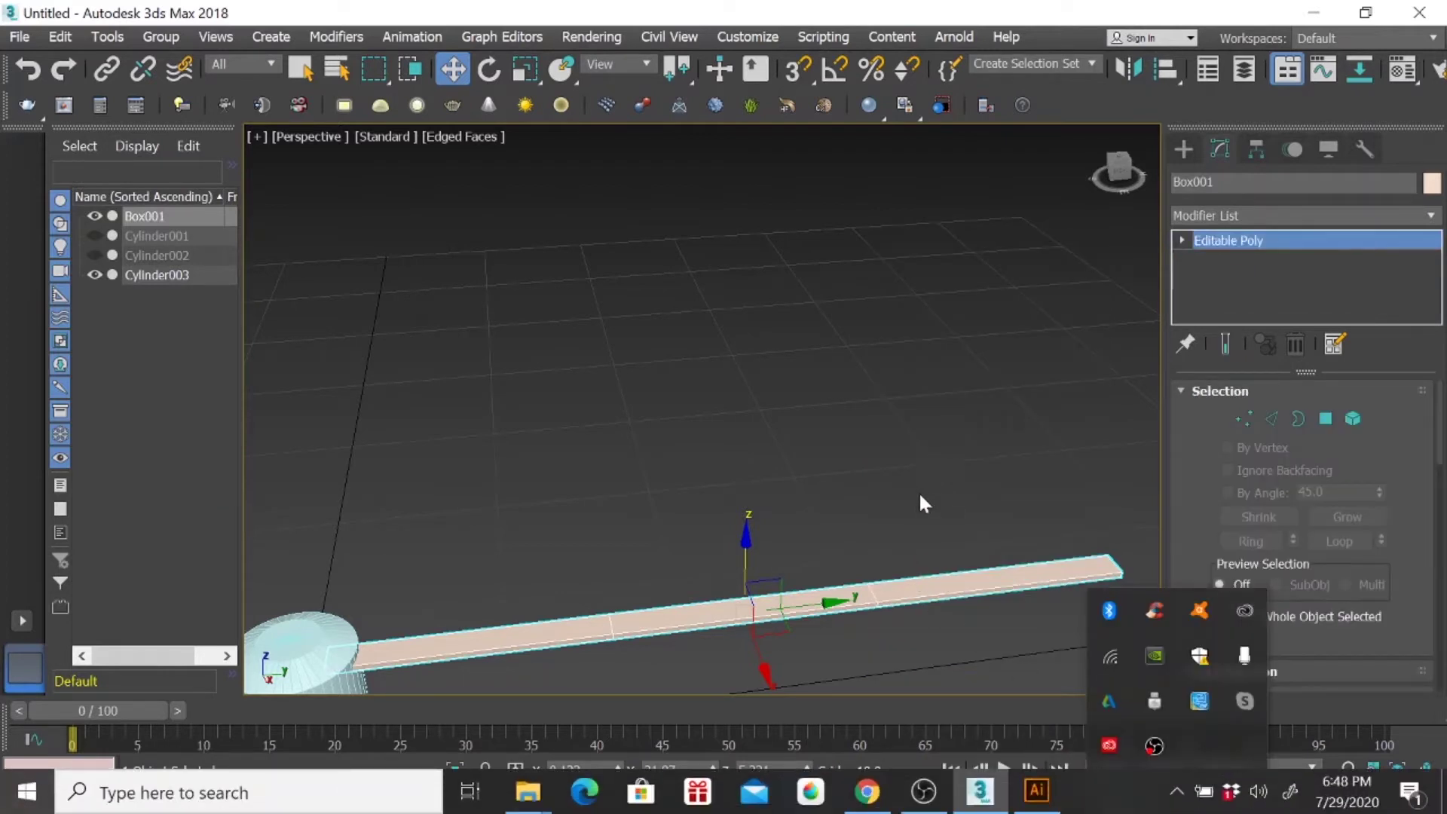
left_click(961, 543)
left_click(933, 586)
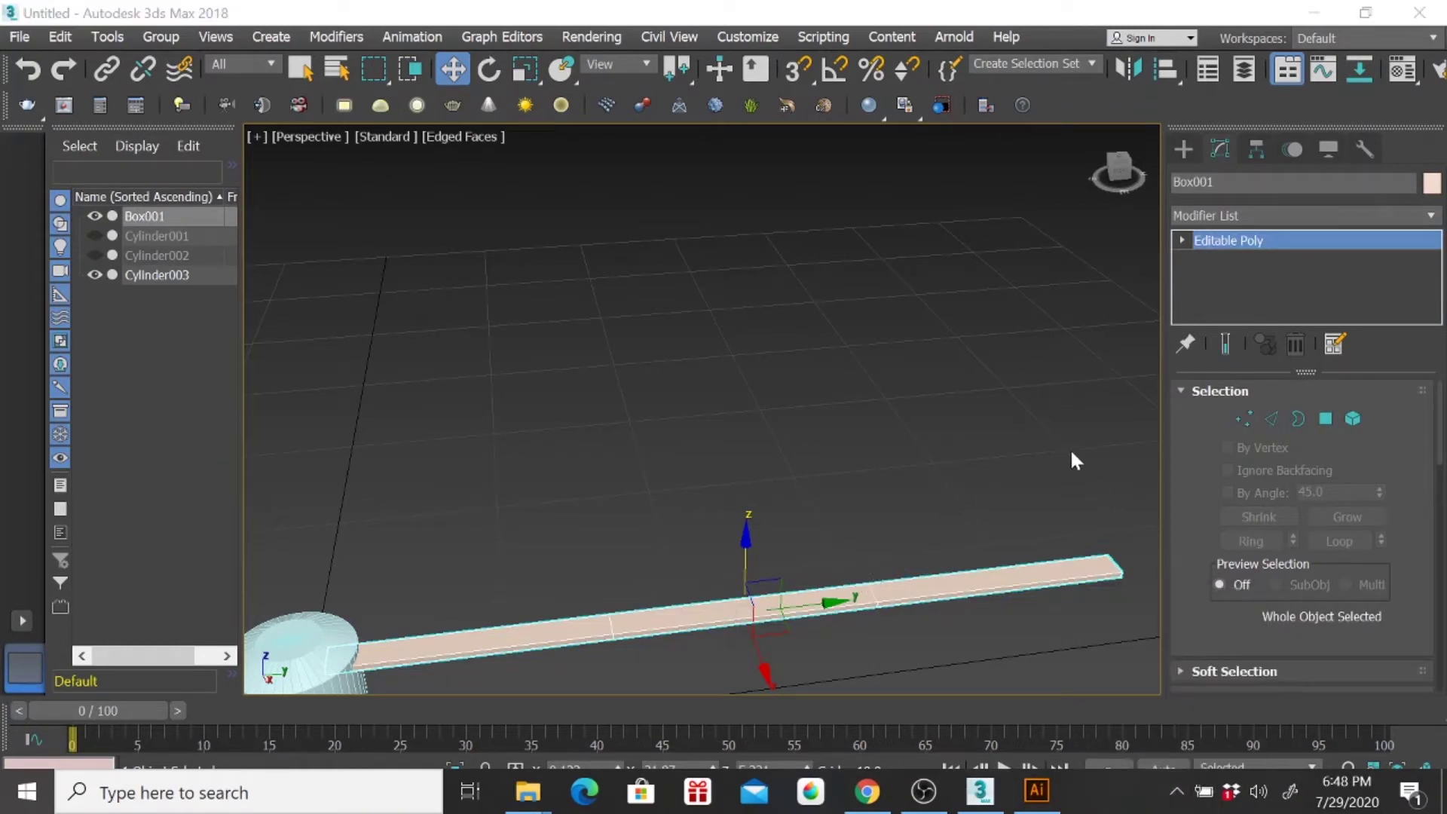
In Edge mode, select an edge across the hand and slide it toward the far end.
left_click(1272, 419)
scroll(880, 596, "up", 3)
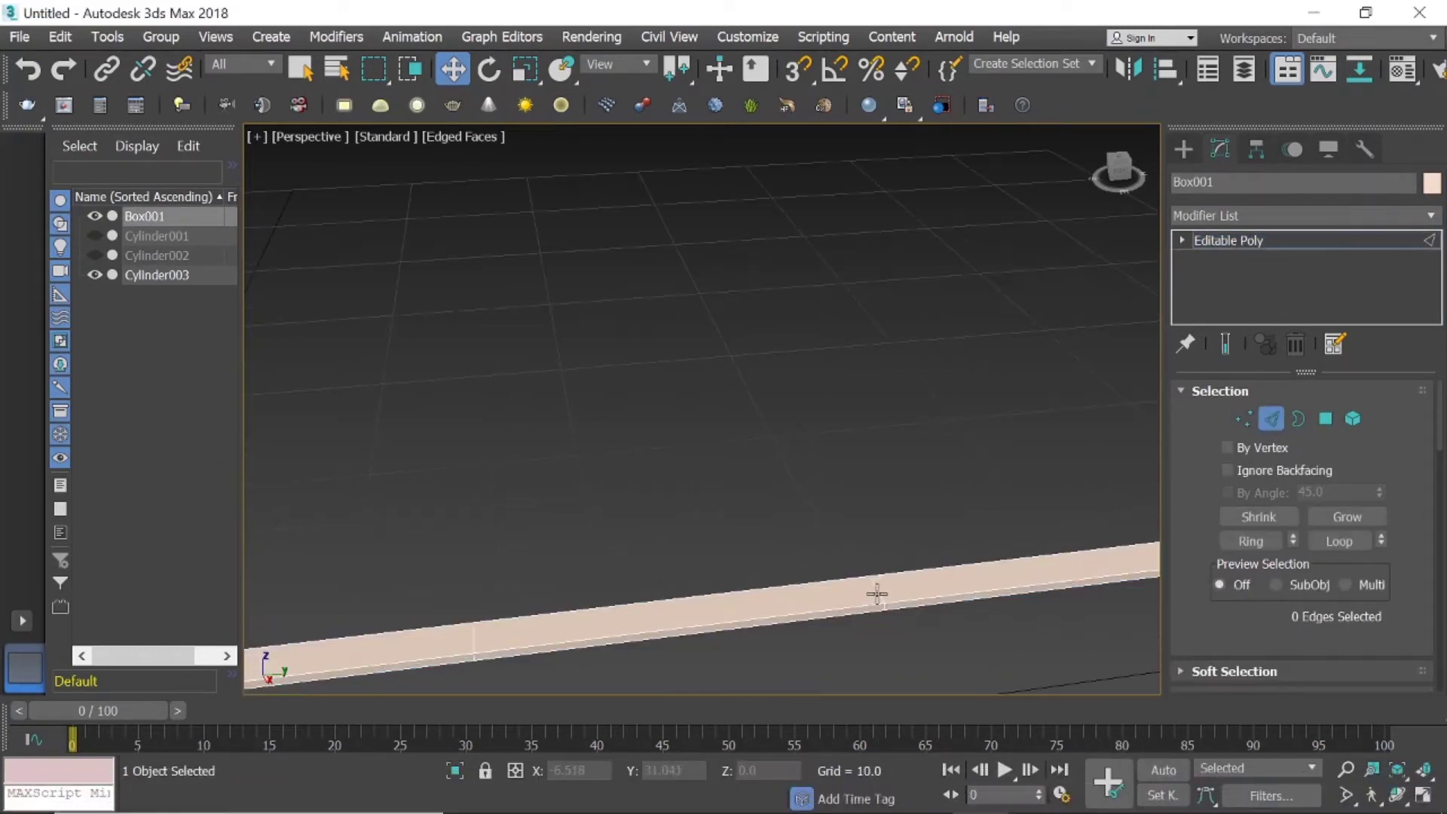
left_click(879, 595)
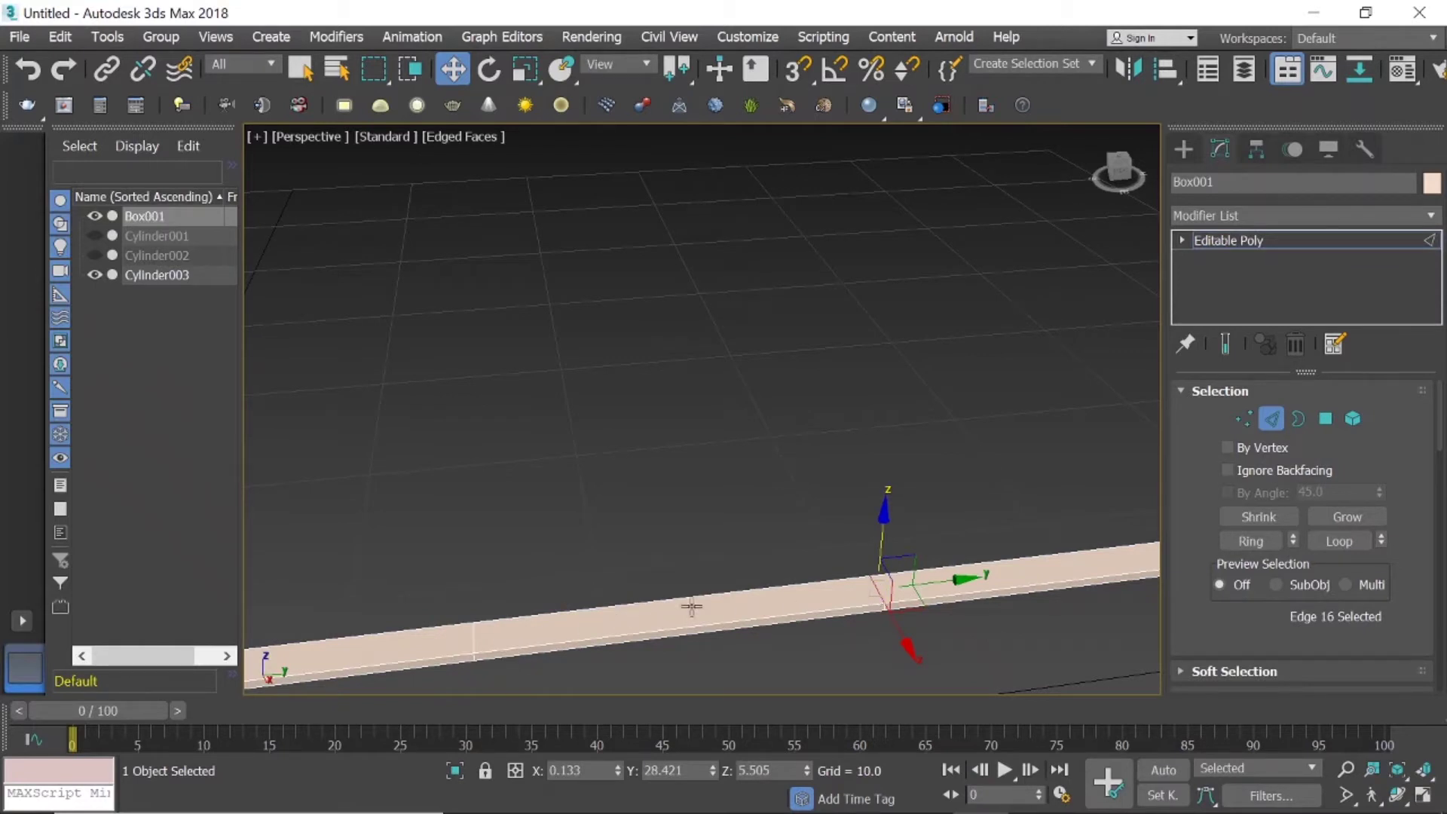
scroll(832, 590, "down", 2)
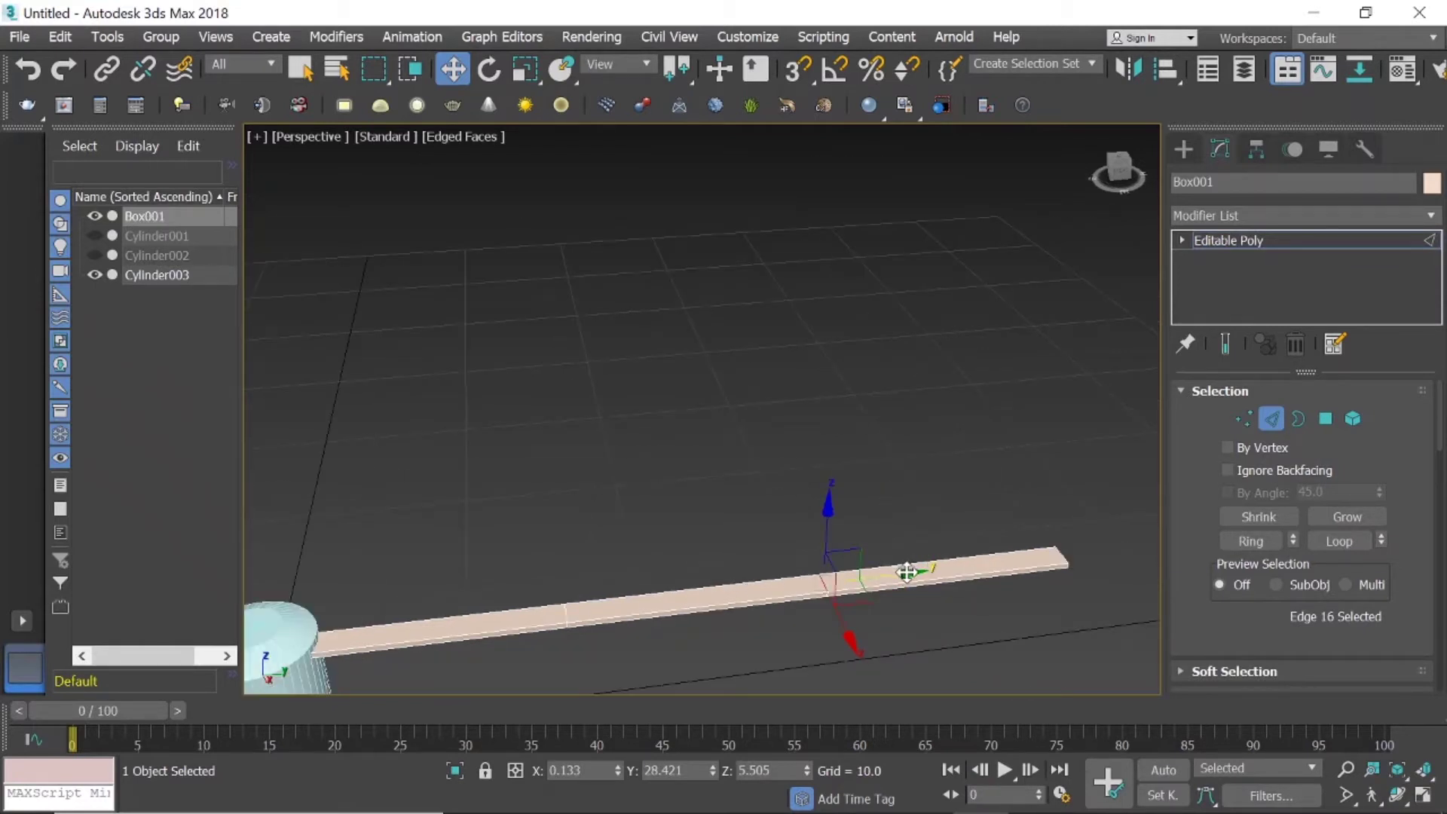
left_click_drag(906, 573, 1070, 545)
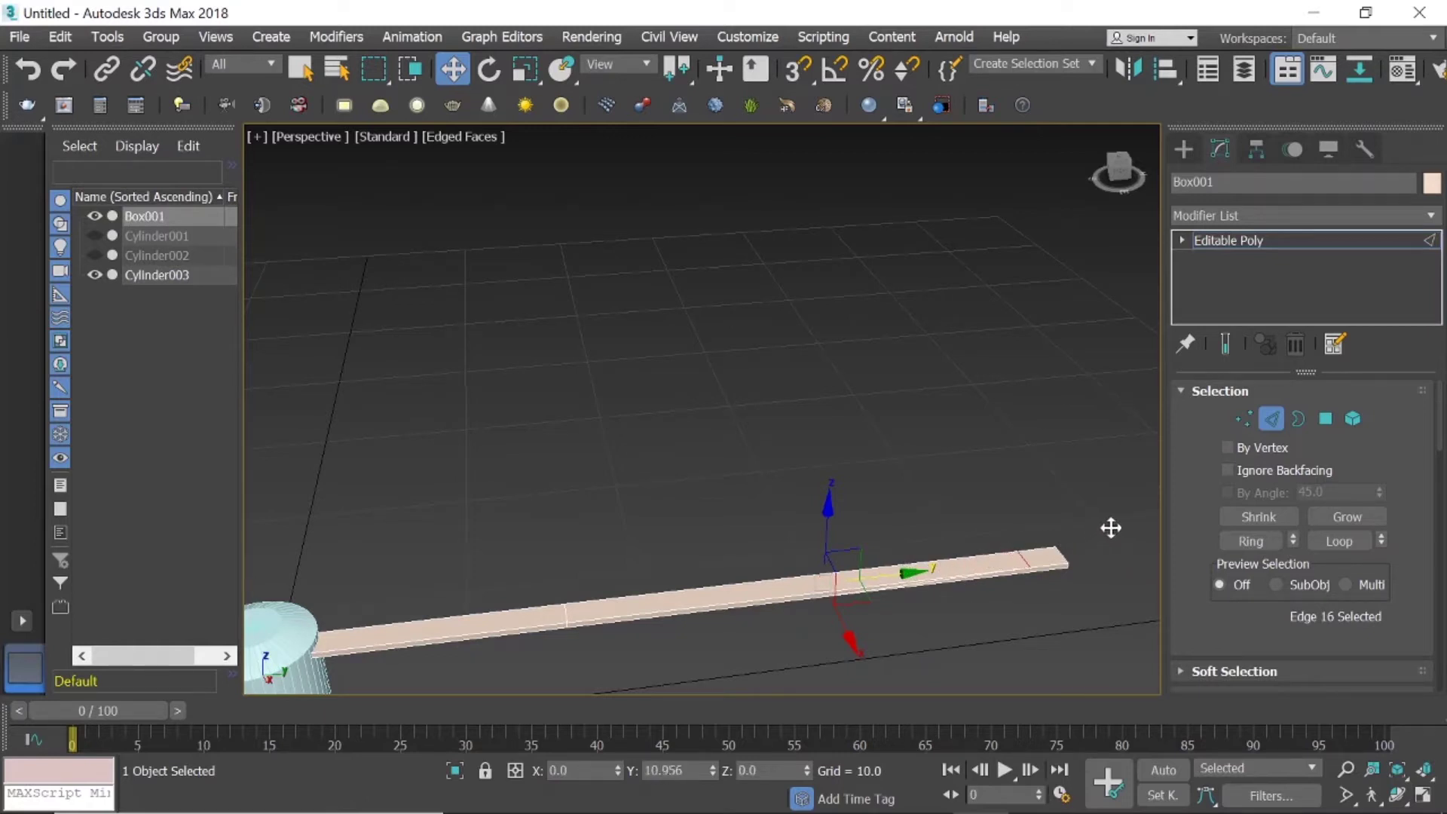
mouse_move(1070, 545)
left_mouse_down()
mouse_move(1079, 575)
mouse_move(874, 612)
left_mouse_up()
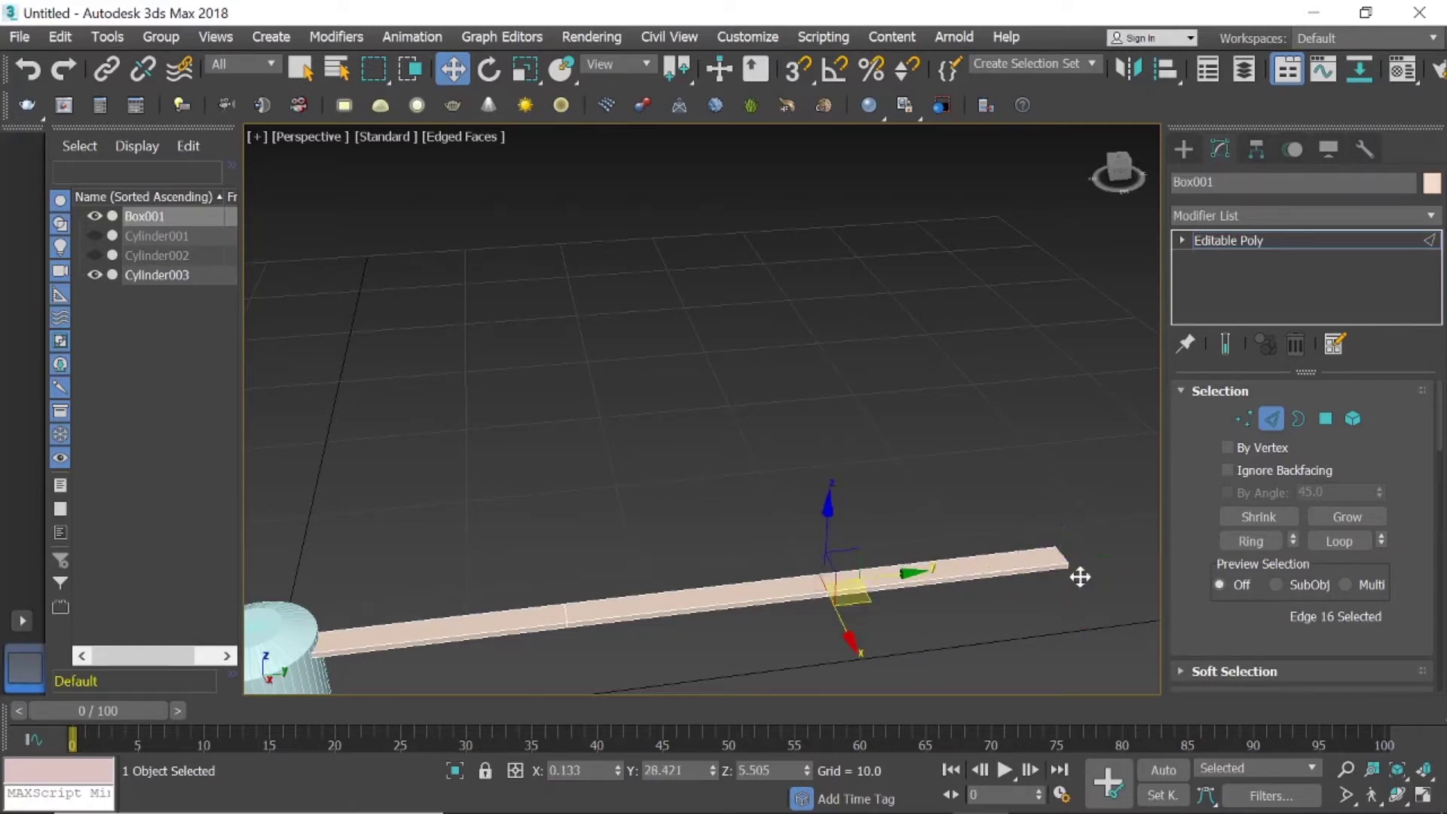
scroll(829, 599, "up", 2)
scroll(829, 598, "up", 3)
scroll(826, 536, "up", 2)
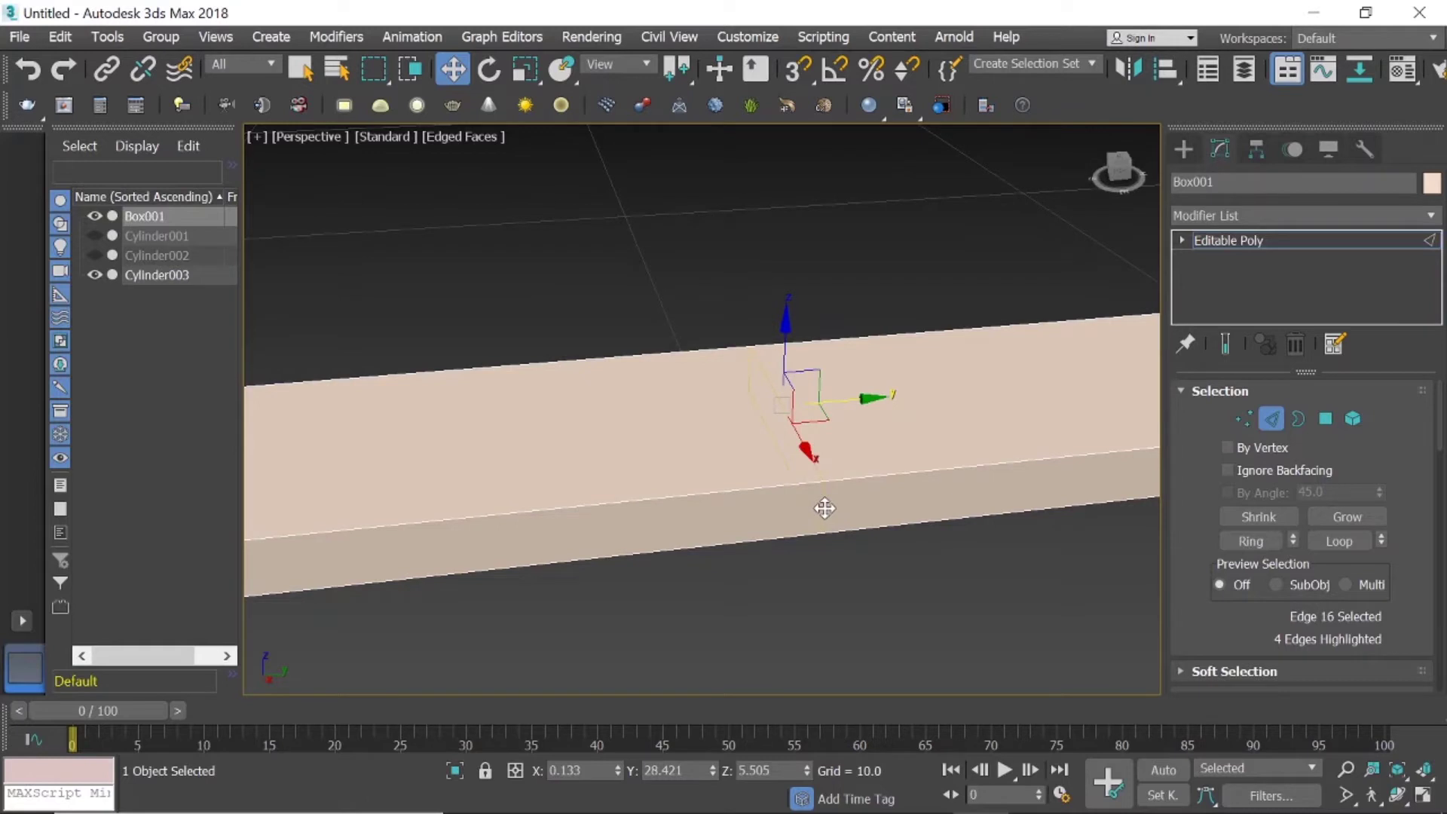
Select the whole edge loop and move it along Y to near the hand's far tip.
left_click(824, 508)
scroll(800, 562, "down", 2)
scroll(824, 580, "down", 2)
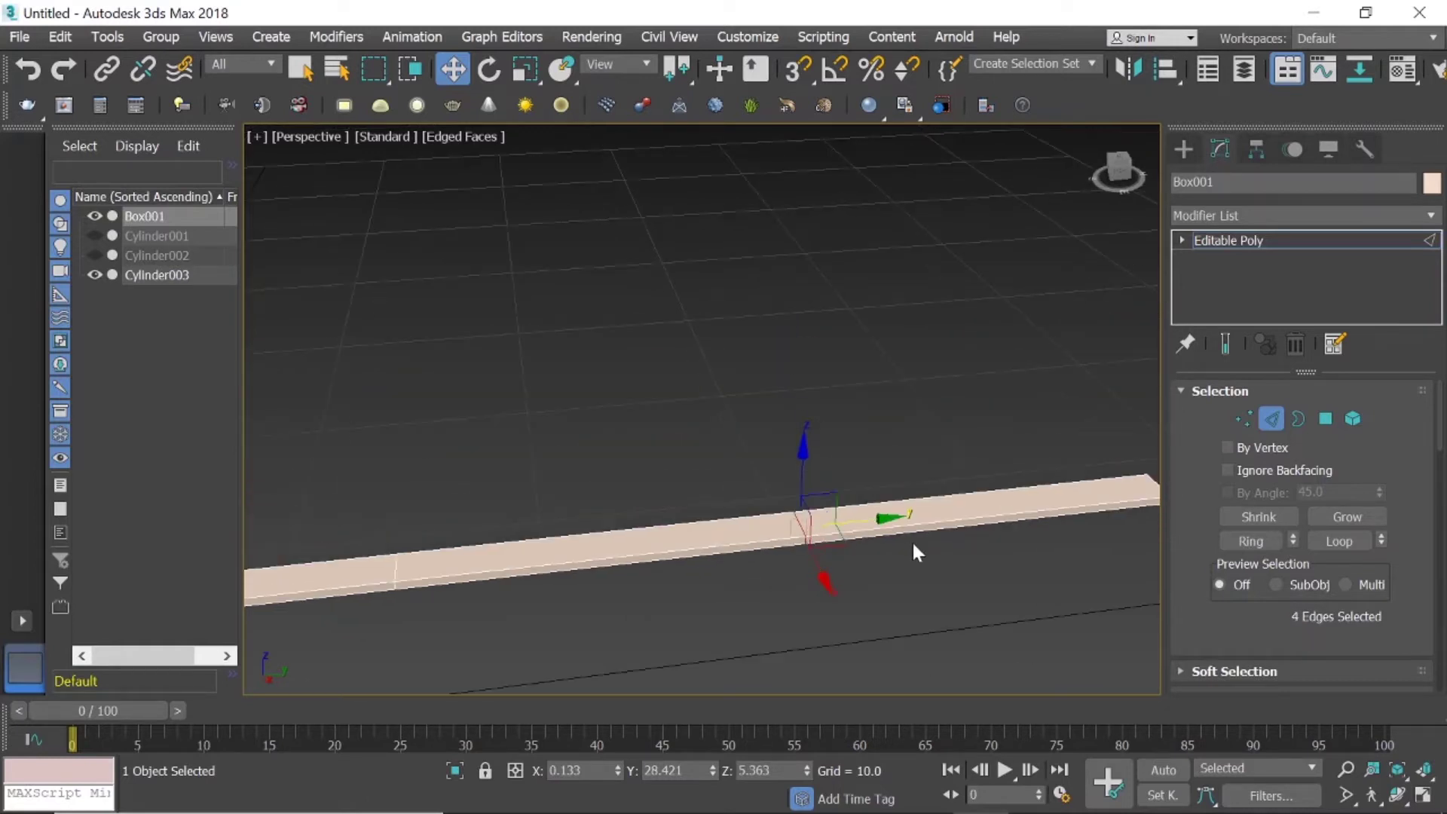
scroll(794, 568, "down", 2)
left_click_drag(756, 552, 1068, 513)
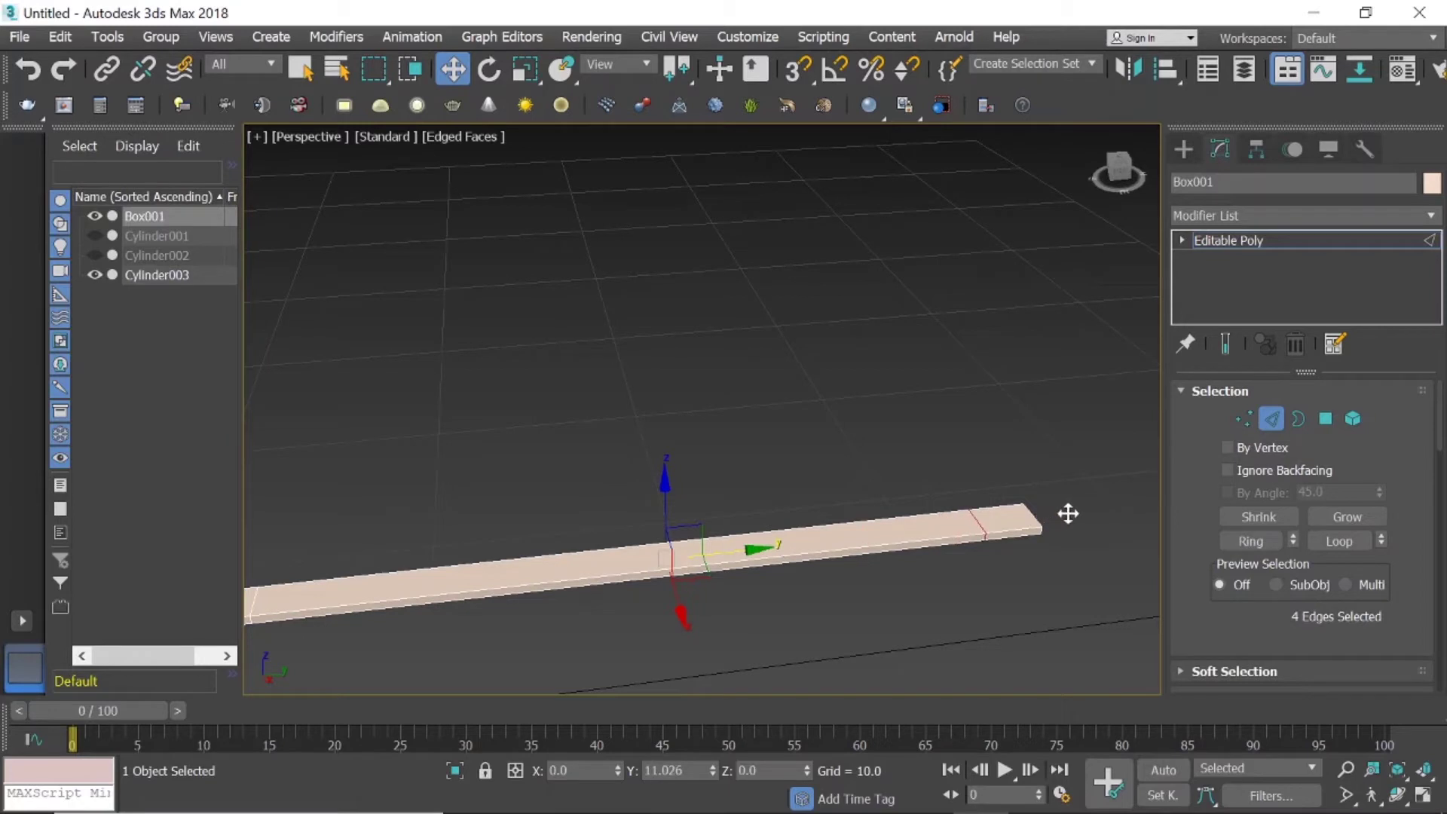
left_click_drag(1068, 513, 1080, 510)
left_click_drag(1079, 510, 1075, 507)
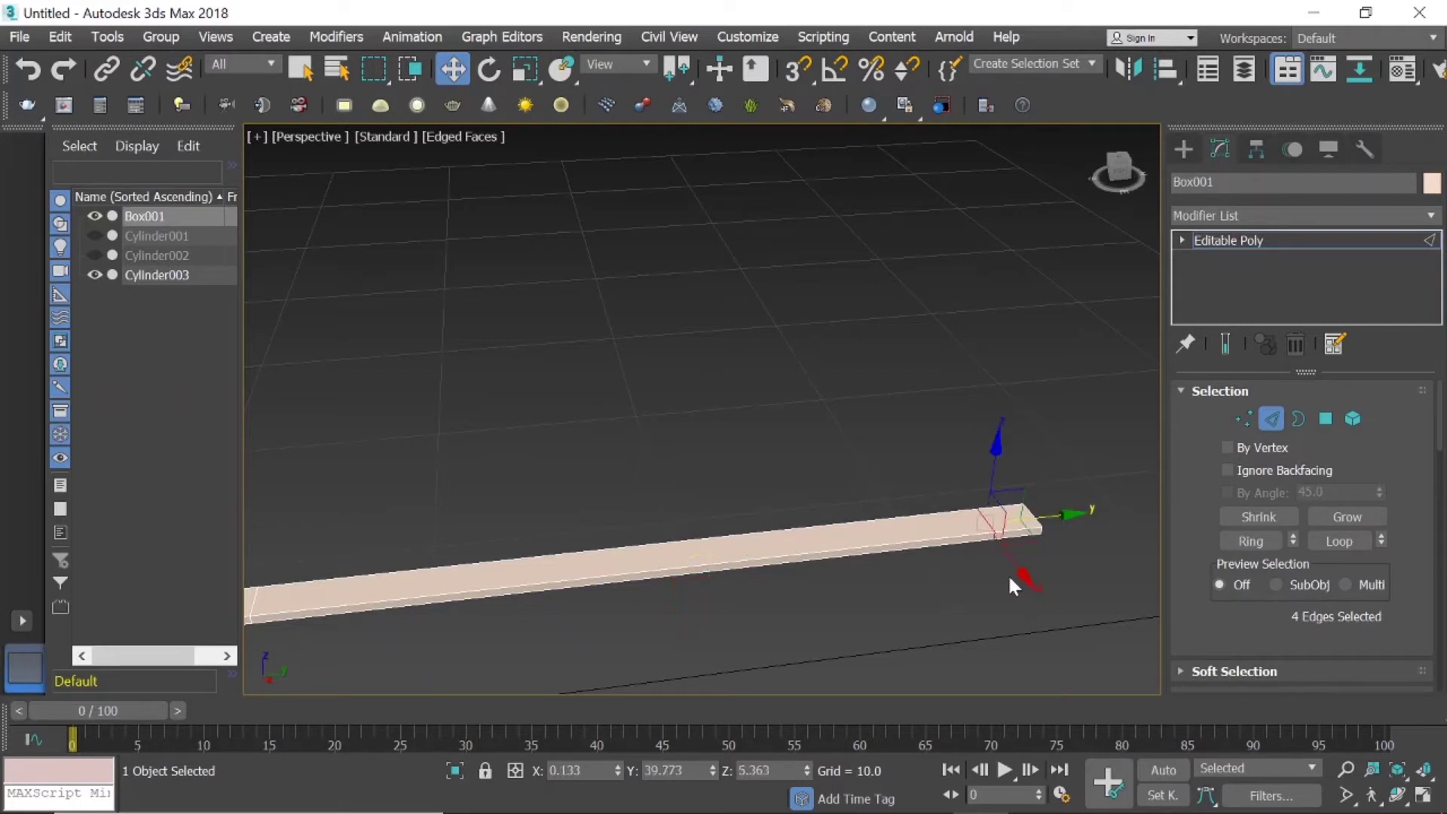
In Polygon mode, select both side faces of Box001's short end section.
left_click(885, 484)
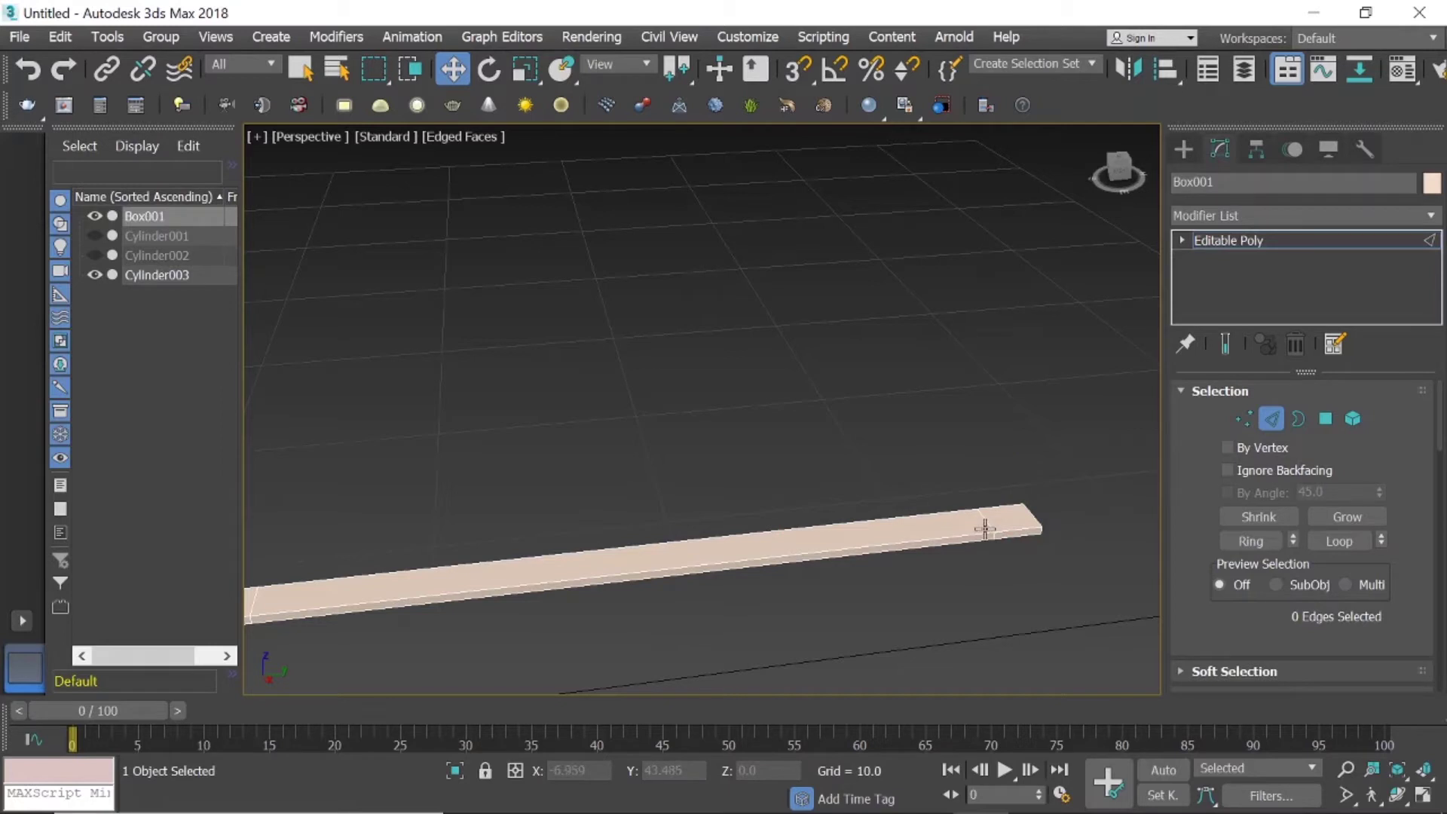
left_click(1325, 419)
scroll(1024, 539, "up", 2)
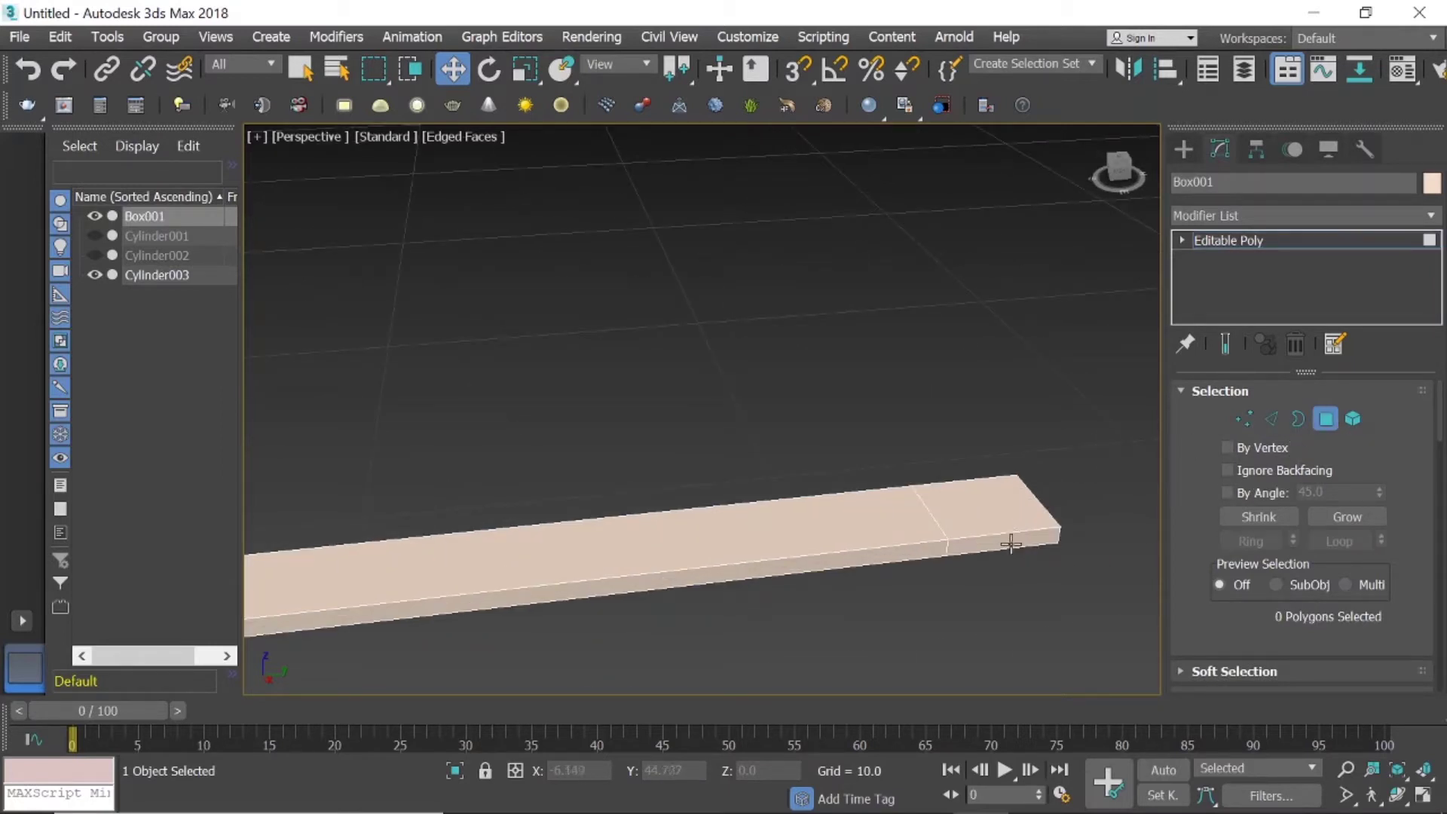
left_click(1006, 540)
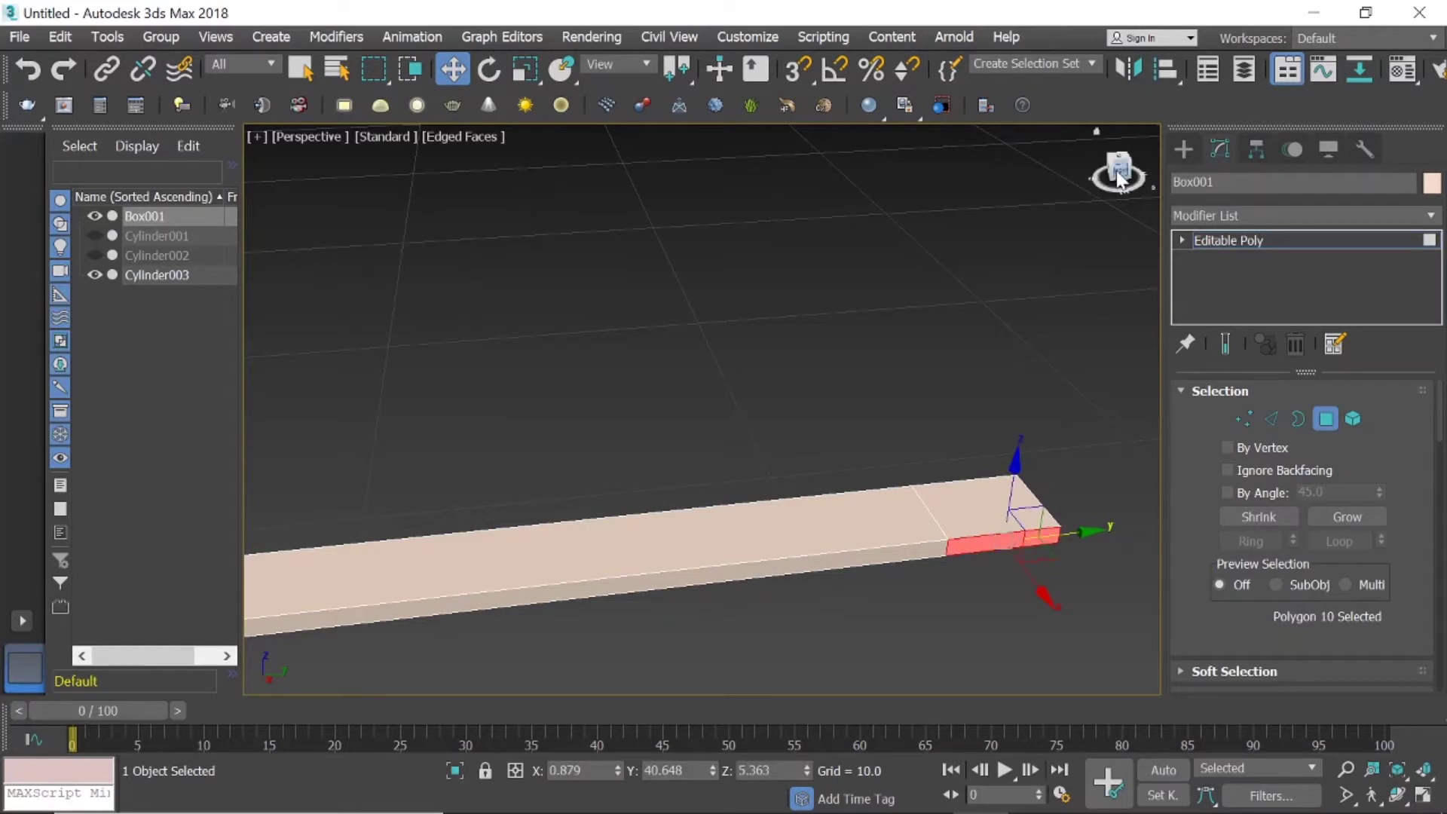
left_click_drag(1118, 178, 1085, 189)
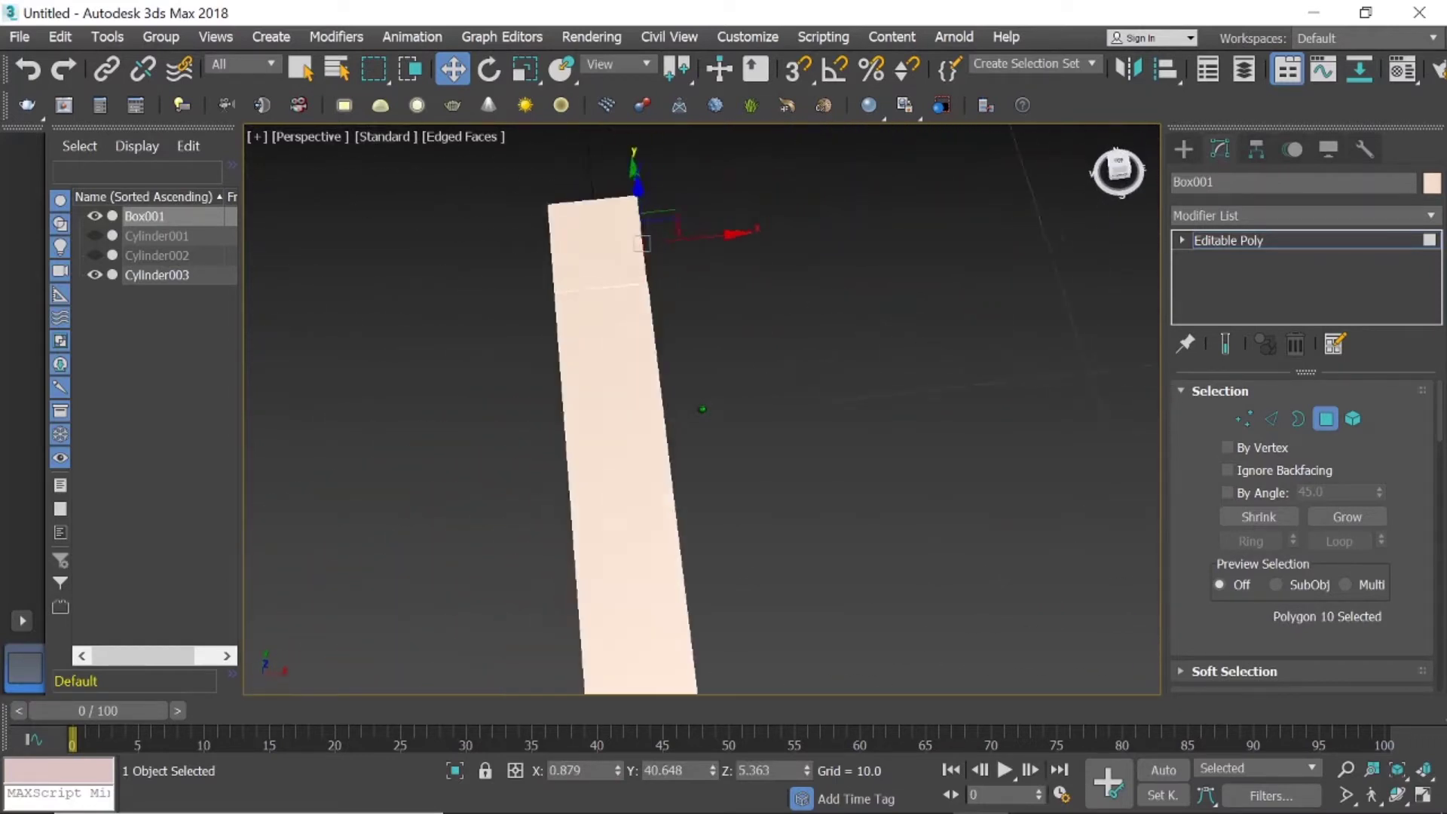
left_click_drag(1085, 188, 1055, 203)
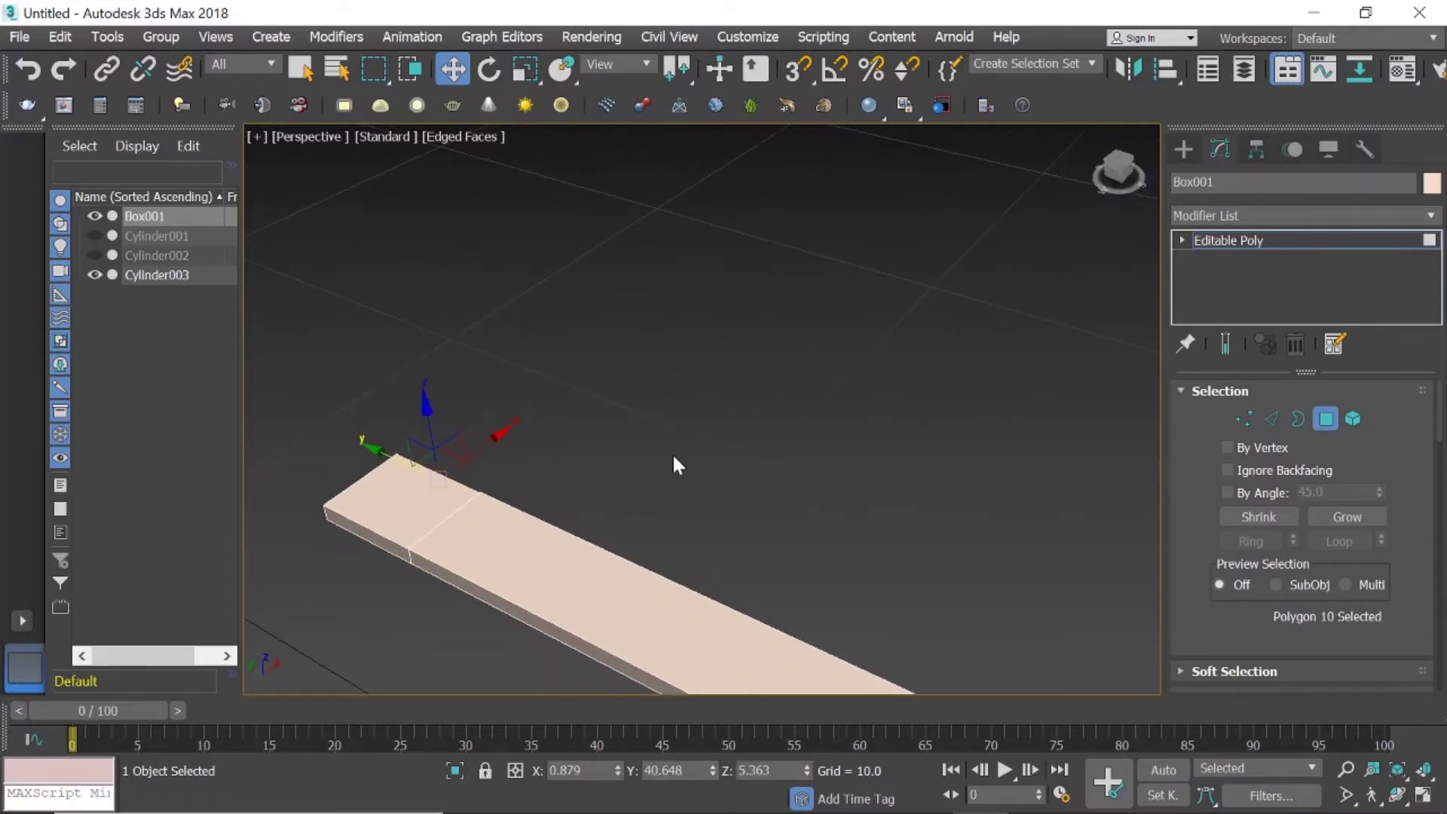
middle_click_drag(672, 465, 800, 428)
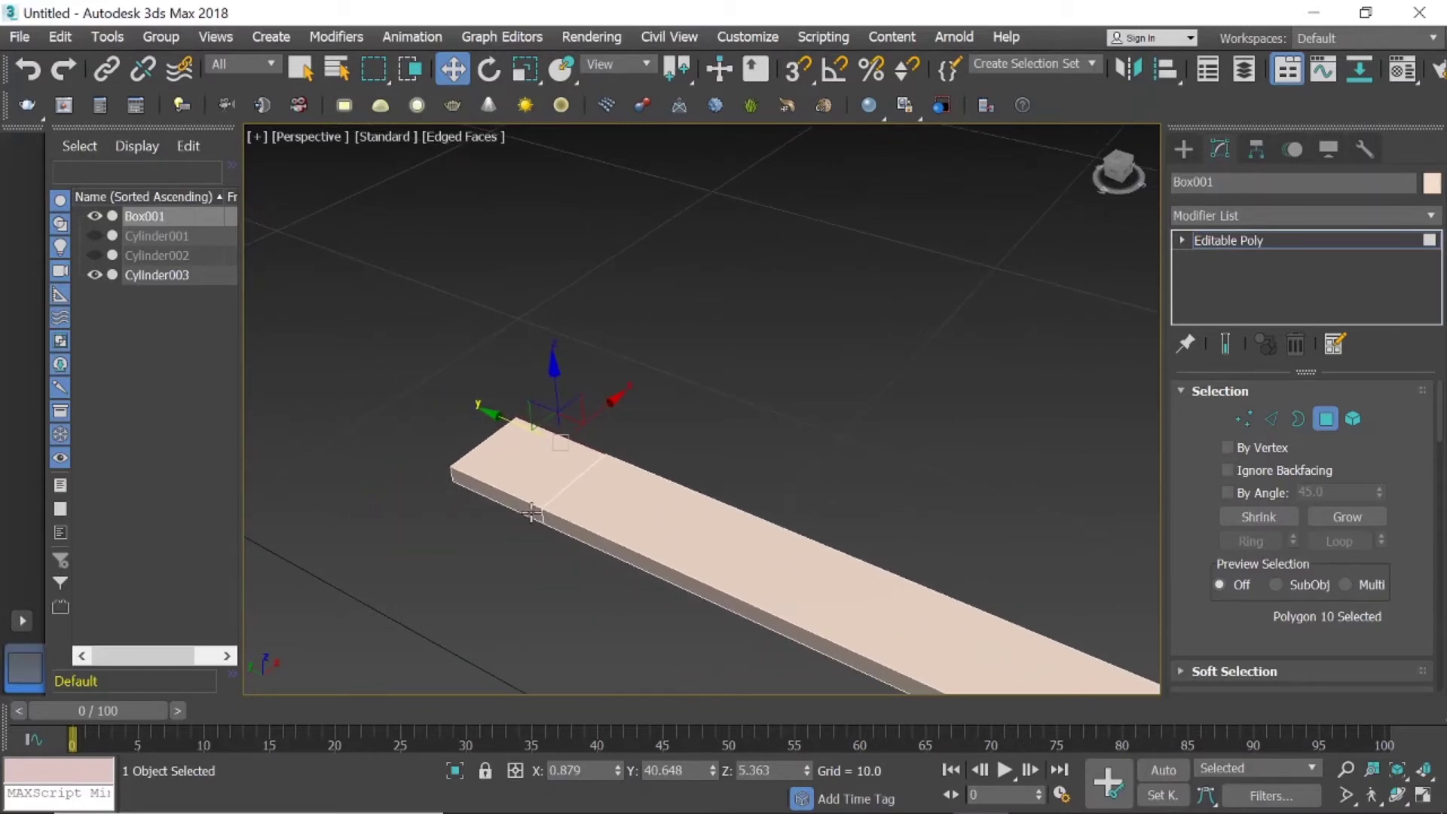
left_click(531, 511, "ctrl")
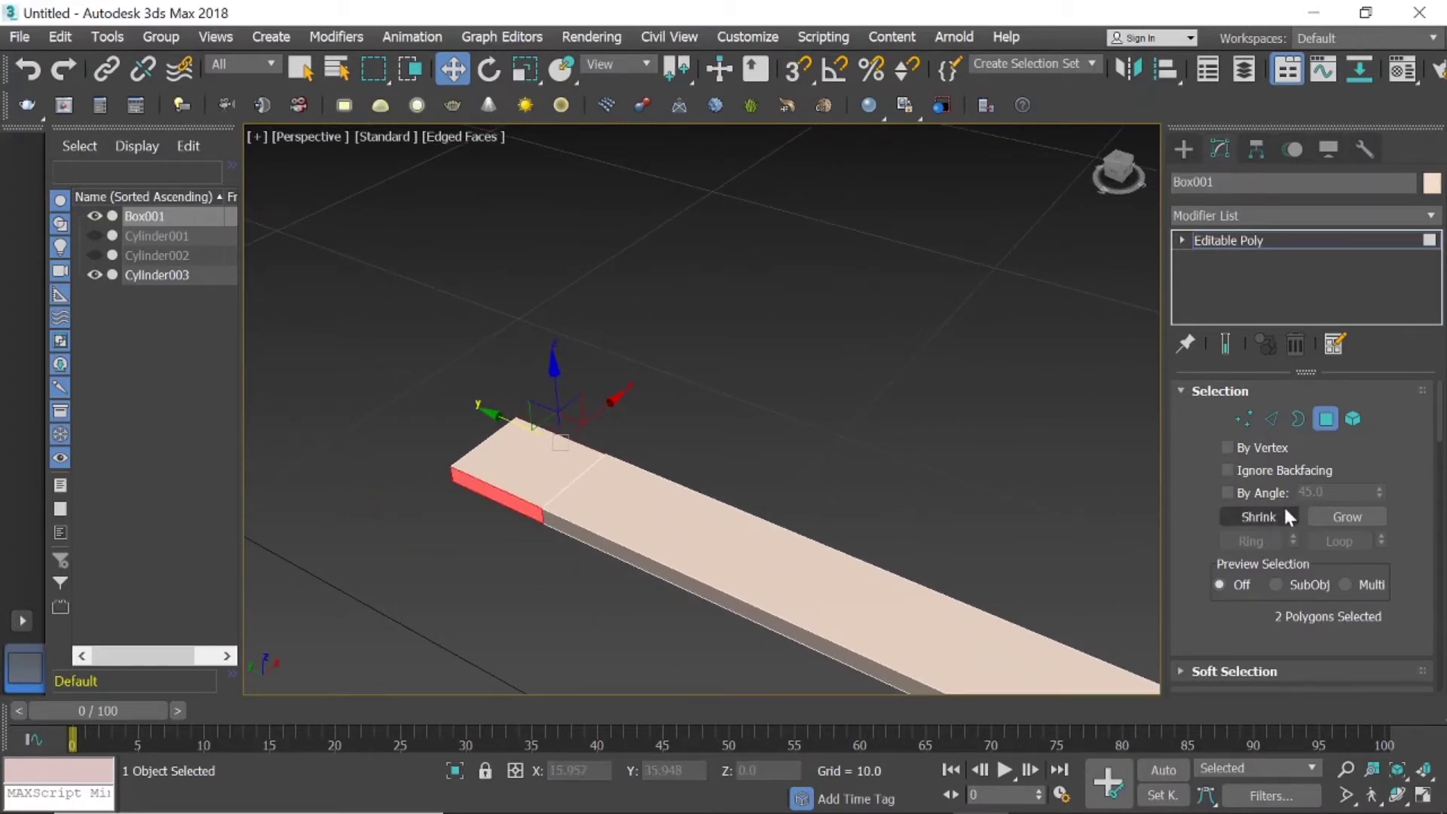
scroll(1296, 500, "down", 2)
scroll(1296, 510, "down", 2)
scroll(1308, 504, "down", 2)
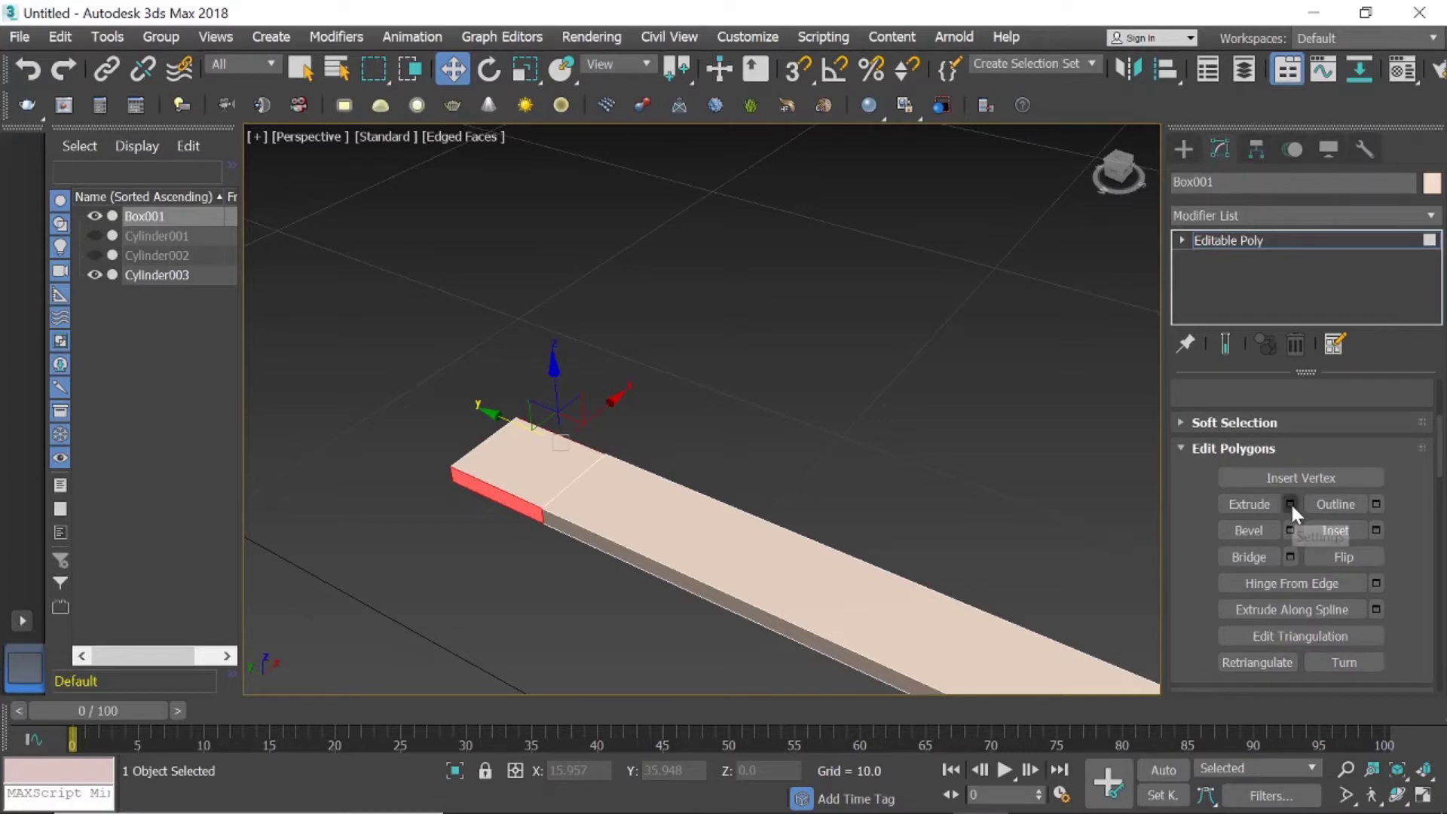
Extrude the selected end faces sideways to a height of about 2.09.
left_click(1290, 503)
middle_click_drag(1070, 503, 956, 472, "alt")
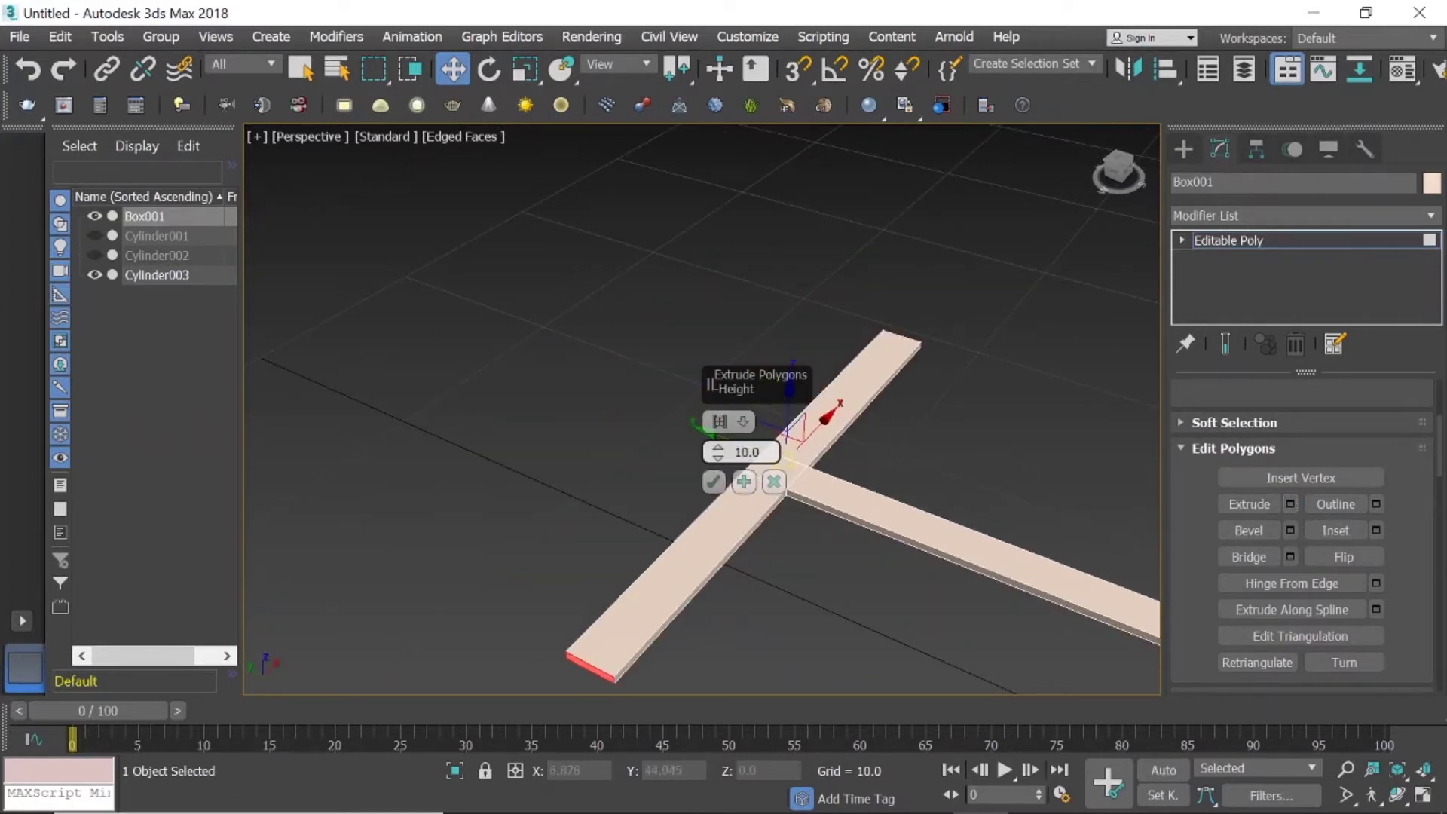
left_click_drag(717, 452, 736, 499)
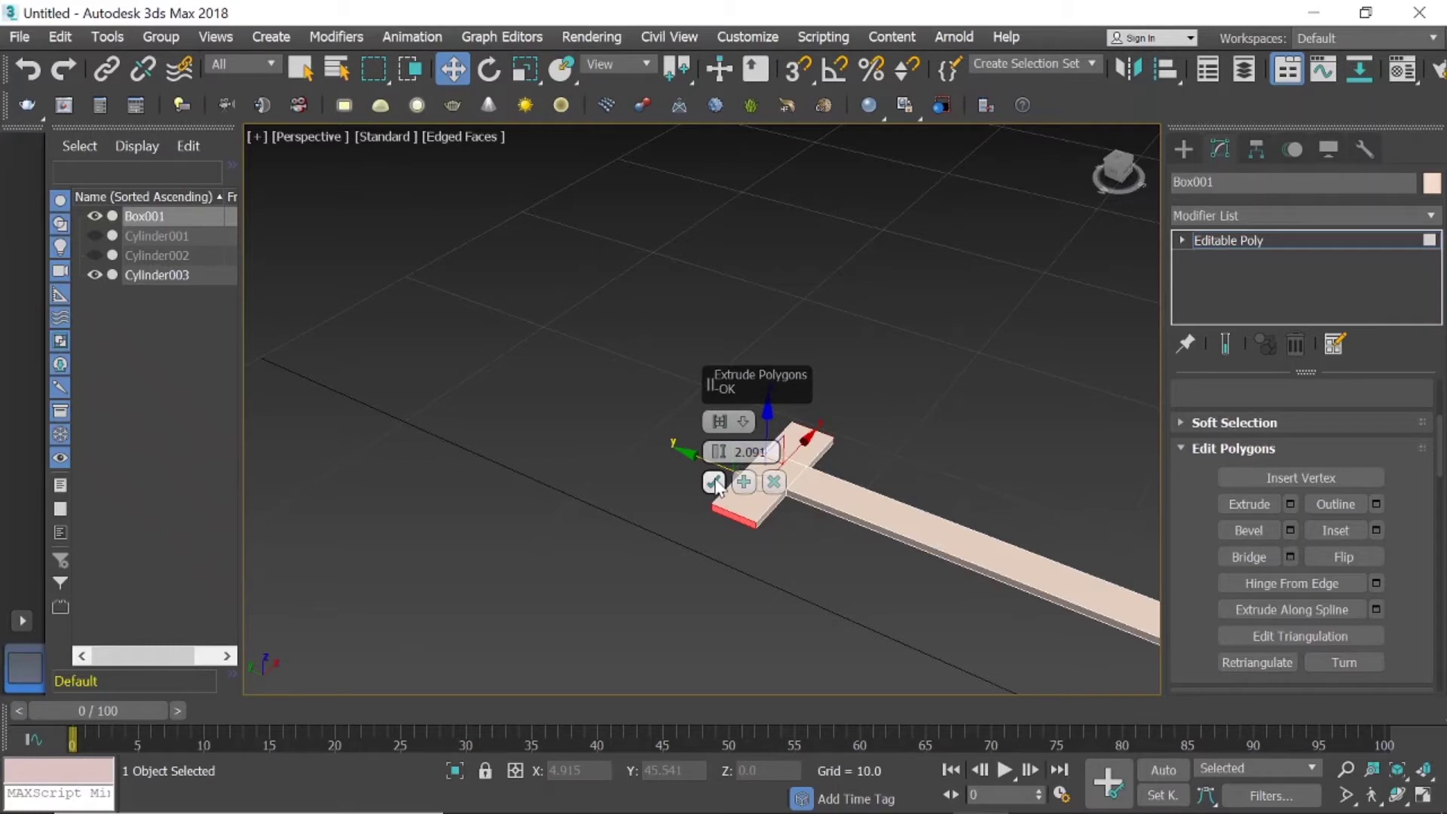
left_click(713, 482)
mouse_move(1115, 181)
left_mouse_down()
mouse_move(1070, 182)
mouse_move(1102, 183)
left_mouse_up()
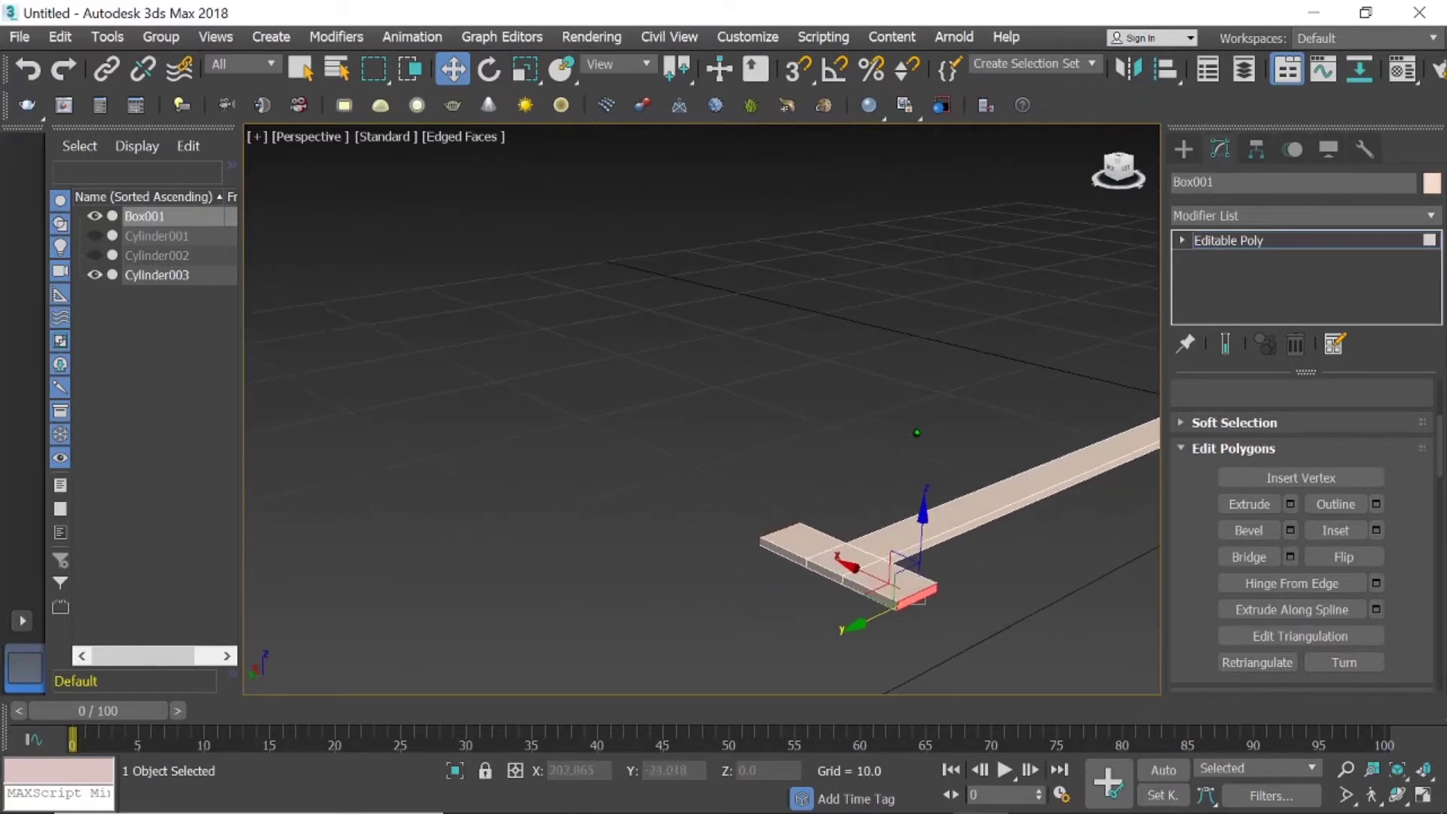
scroll(867, 588, "up", 2)
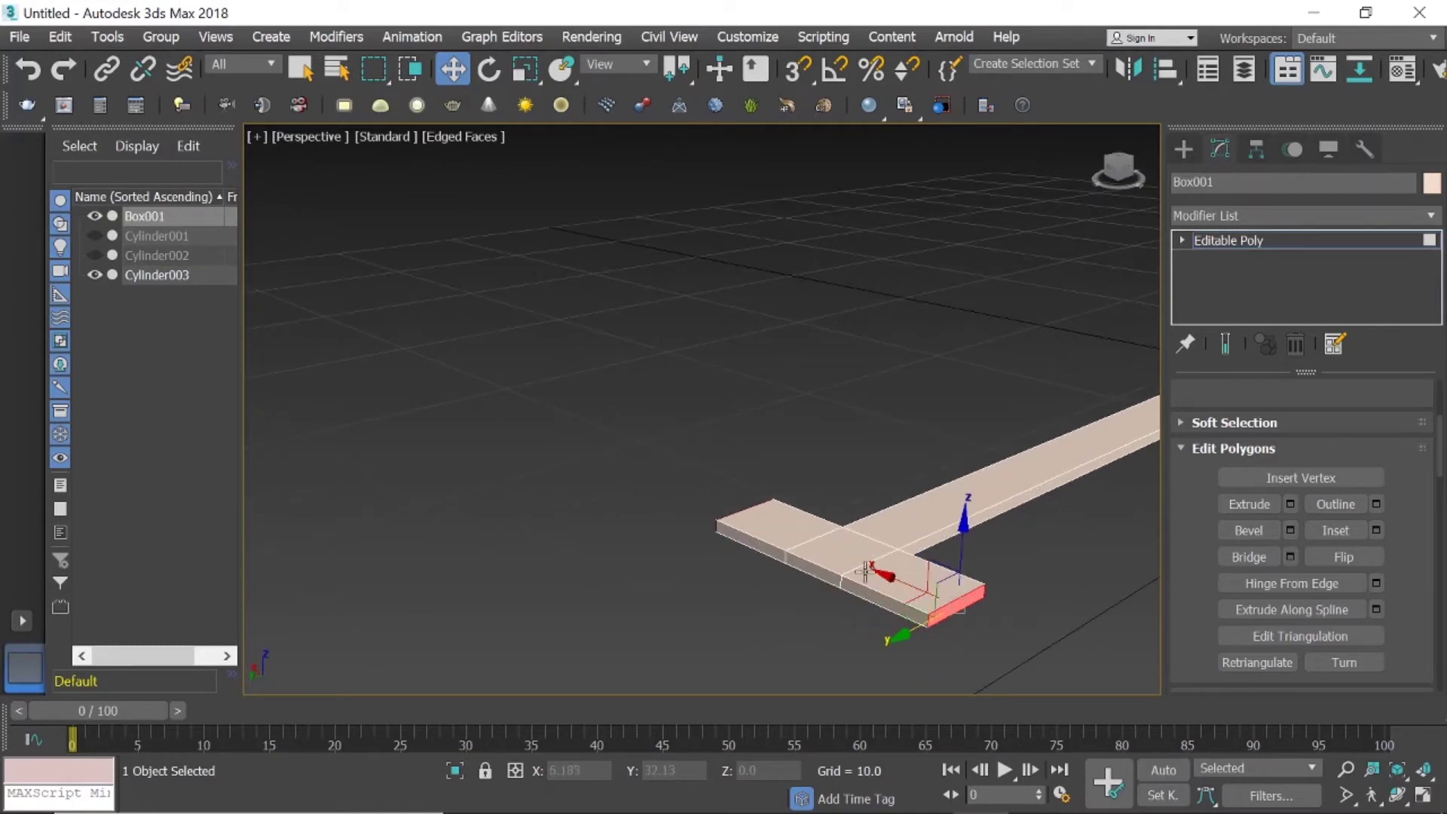
Select the three crossbar side faces and extrude them outward by about 1.3.
left_click(823, 576)
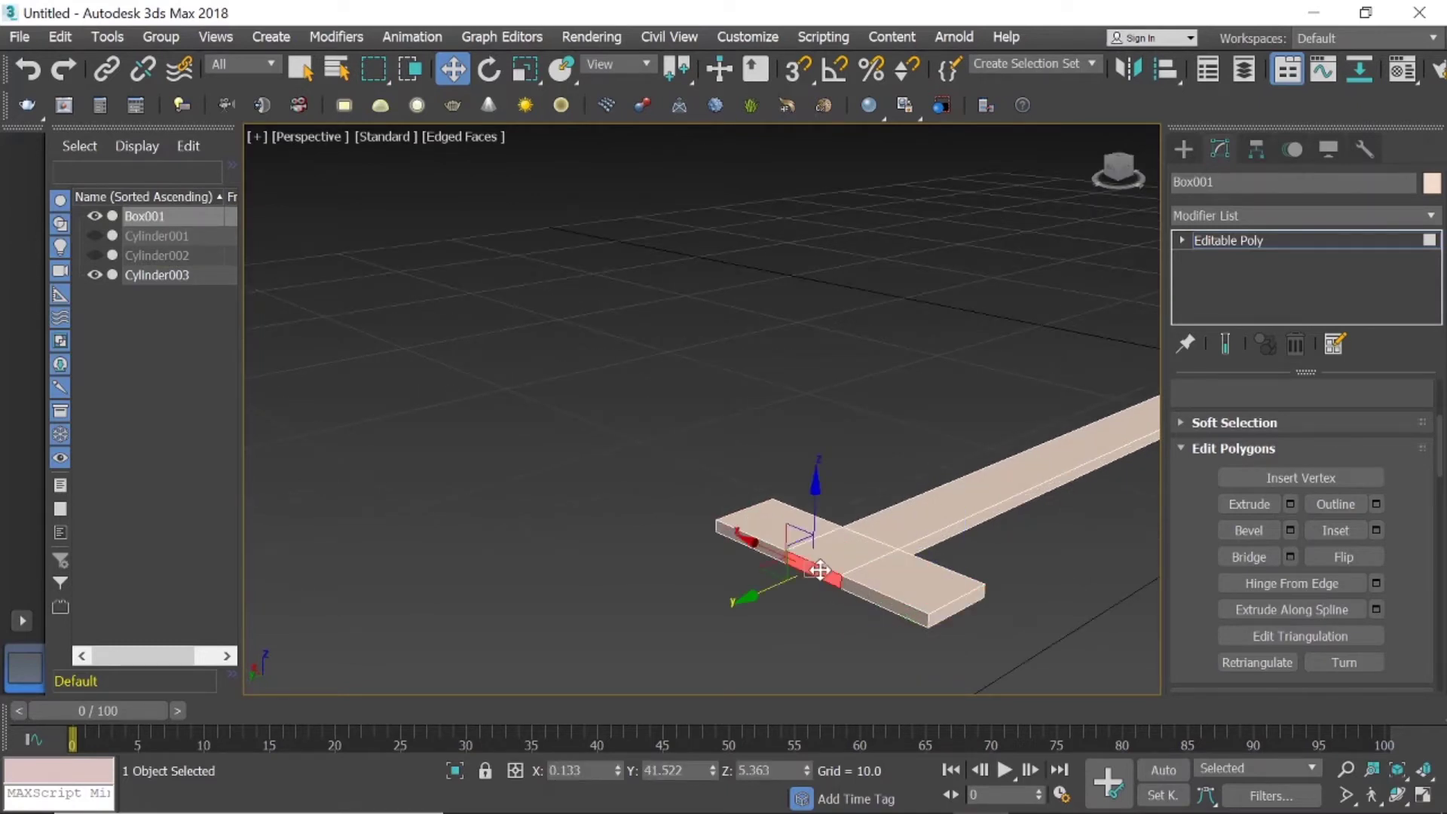
left_click(856, 589, "ctrl")
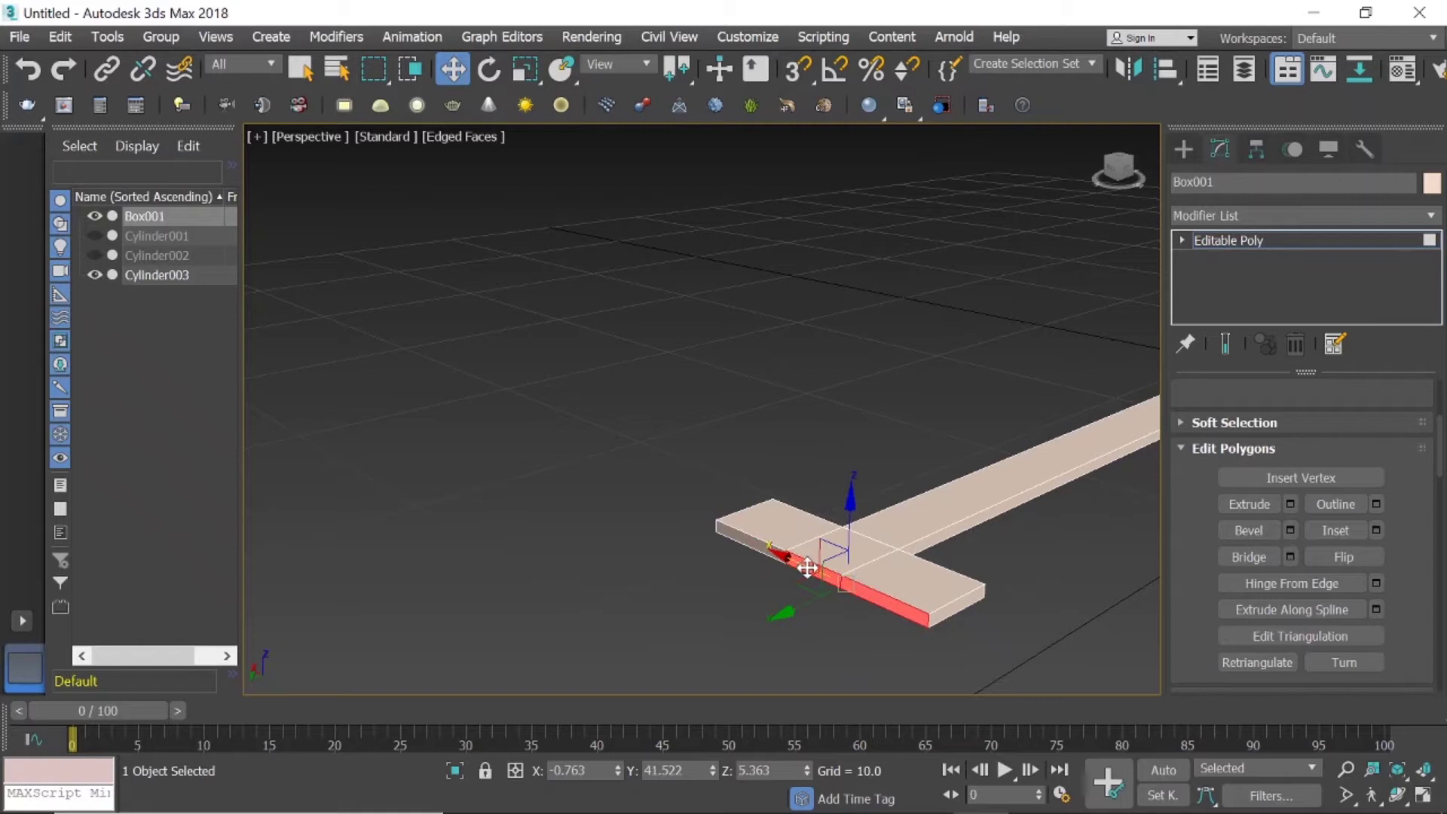
left_click(741, 536, "ctrl")
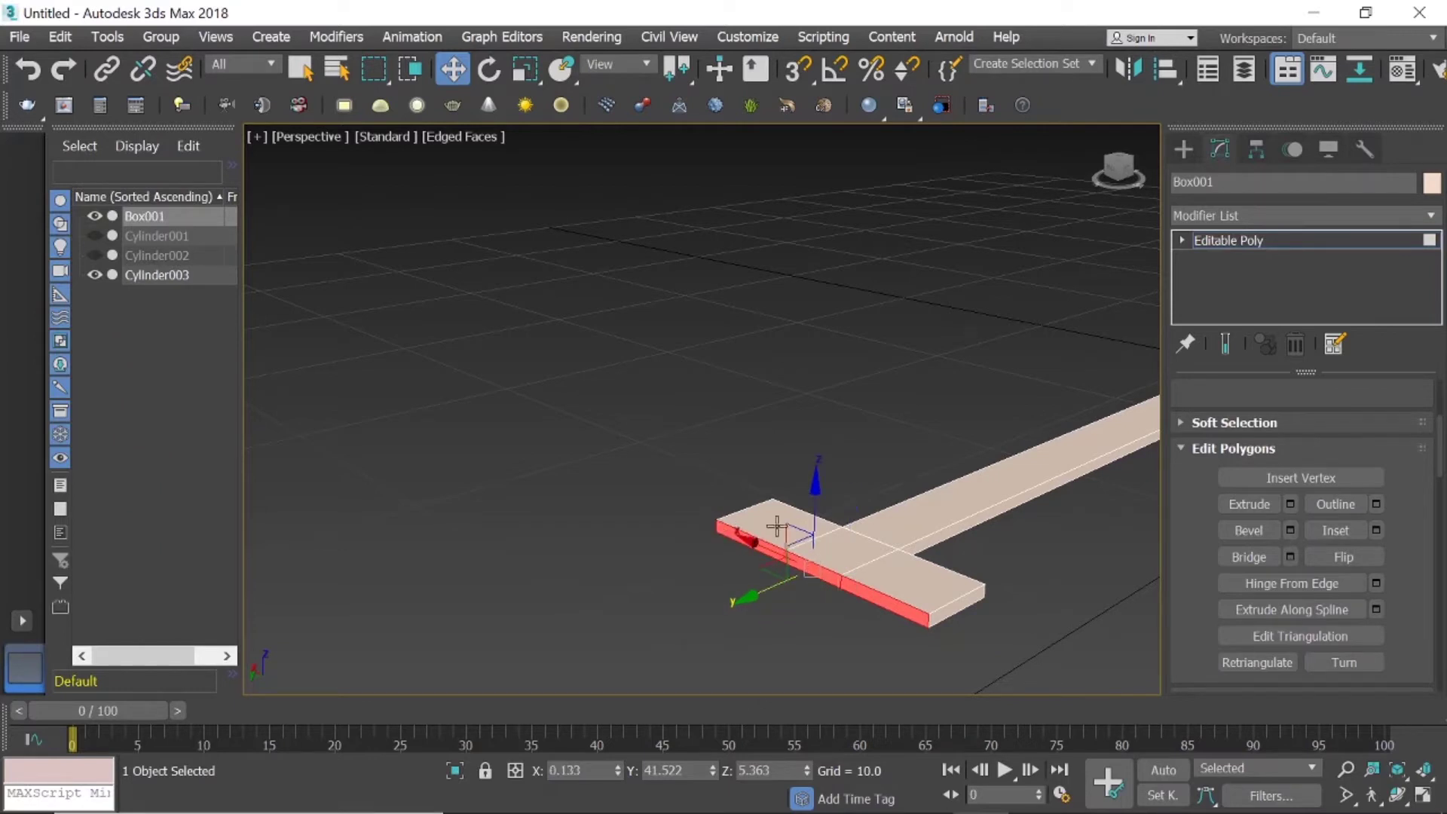
left_click(1287, 504)
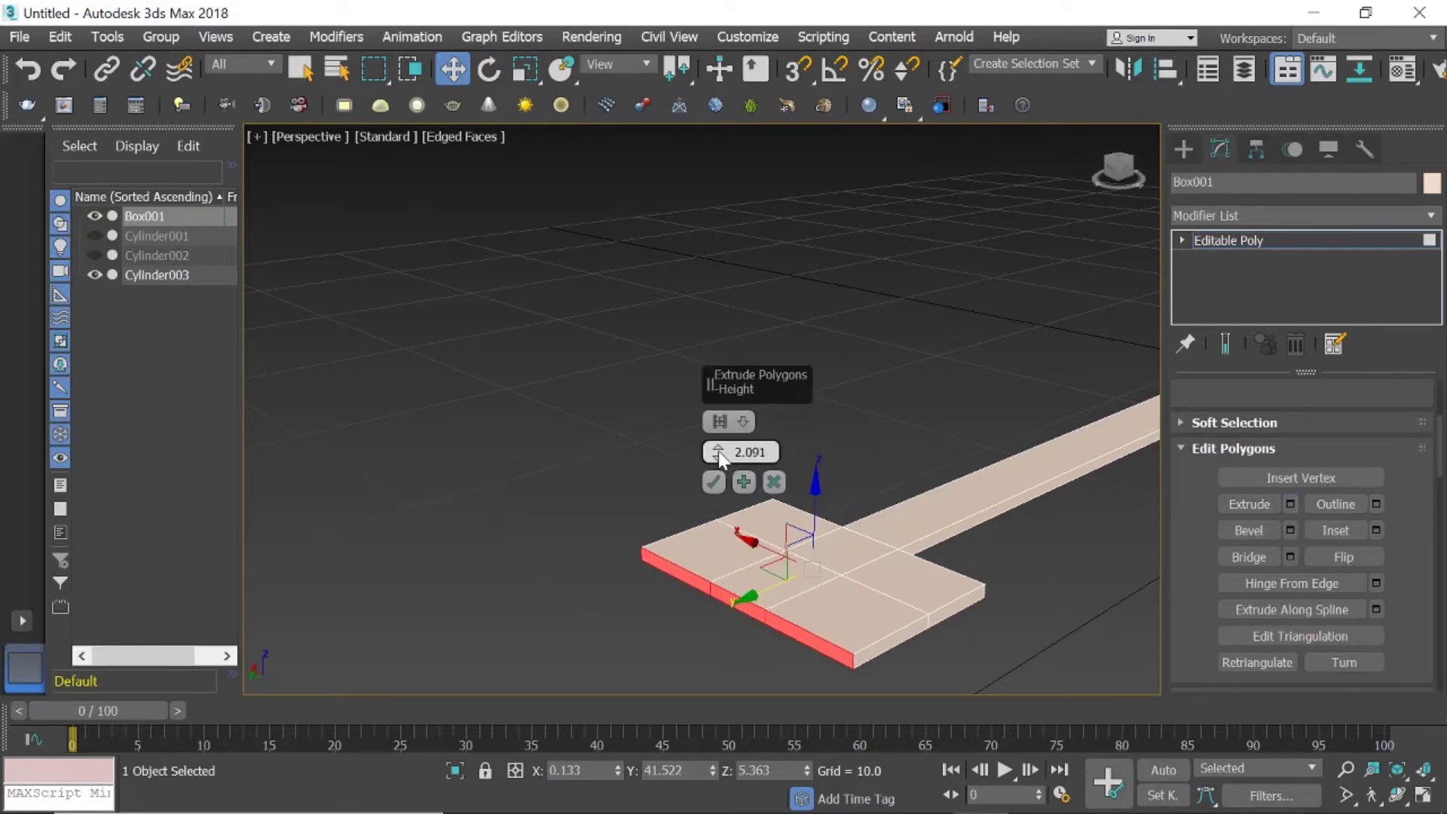
left_click_drag(718, 450, 730, 451)
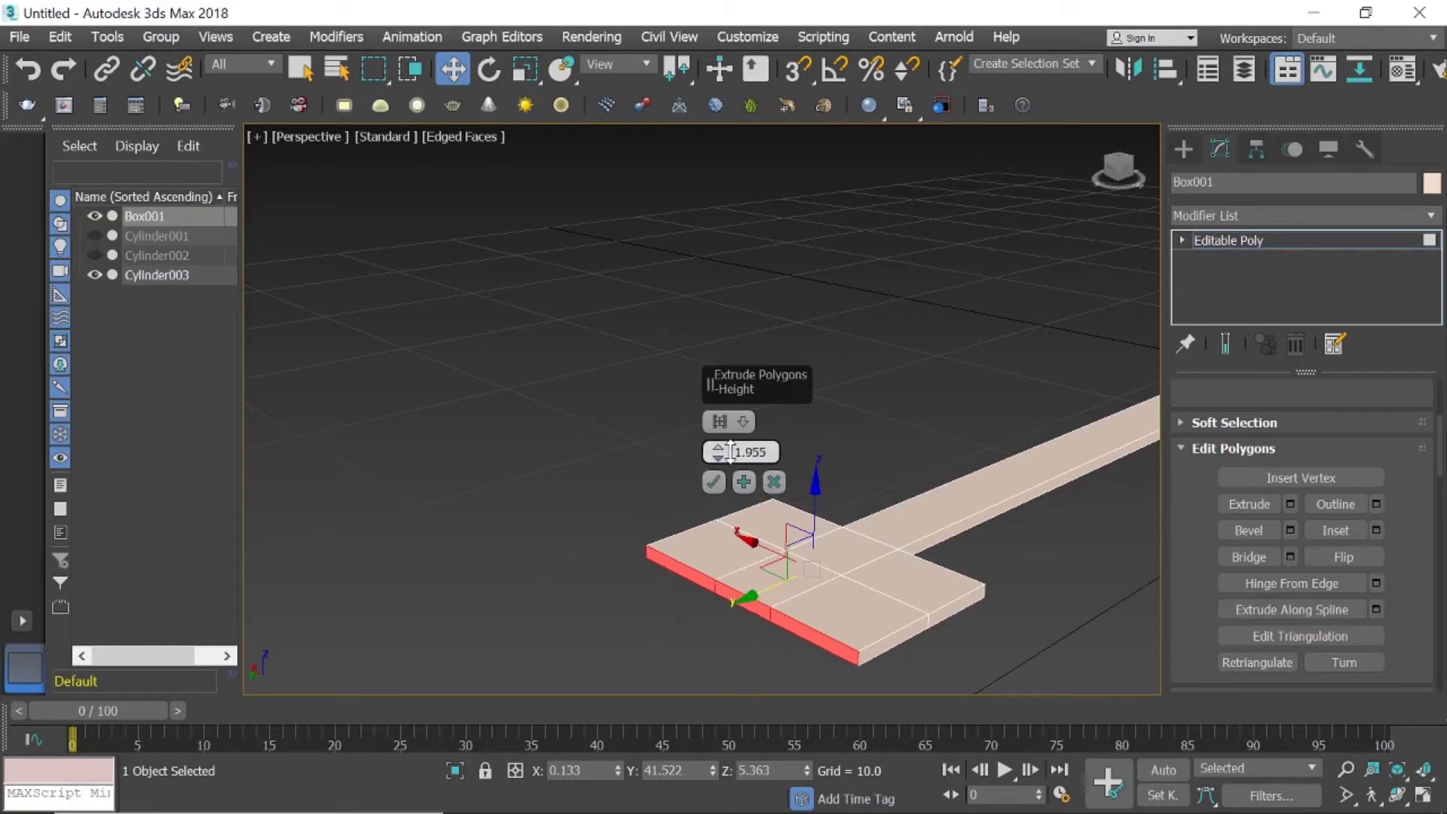
left_click_drag(730, 451, 730, 474)
left_click(1023, 584)
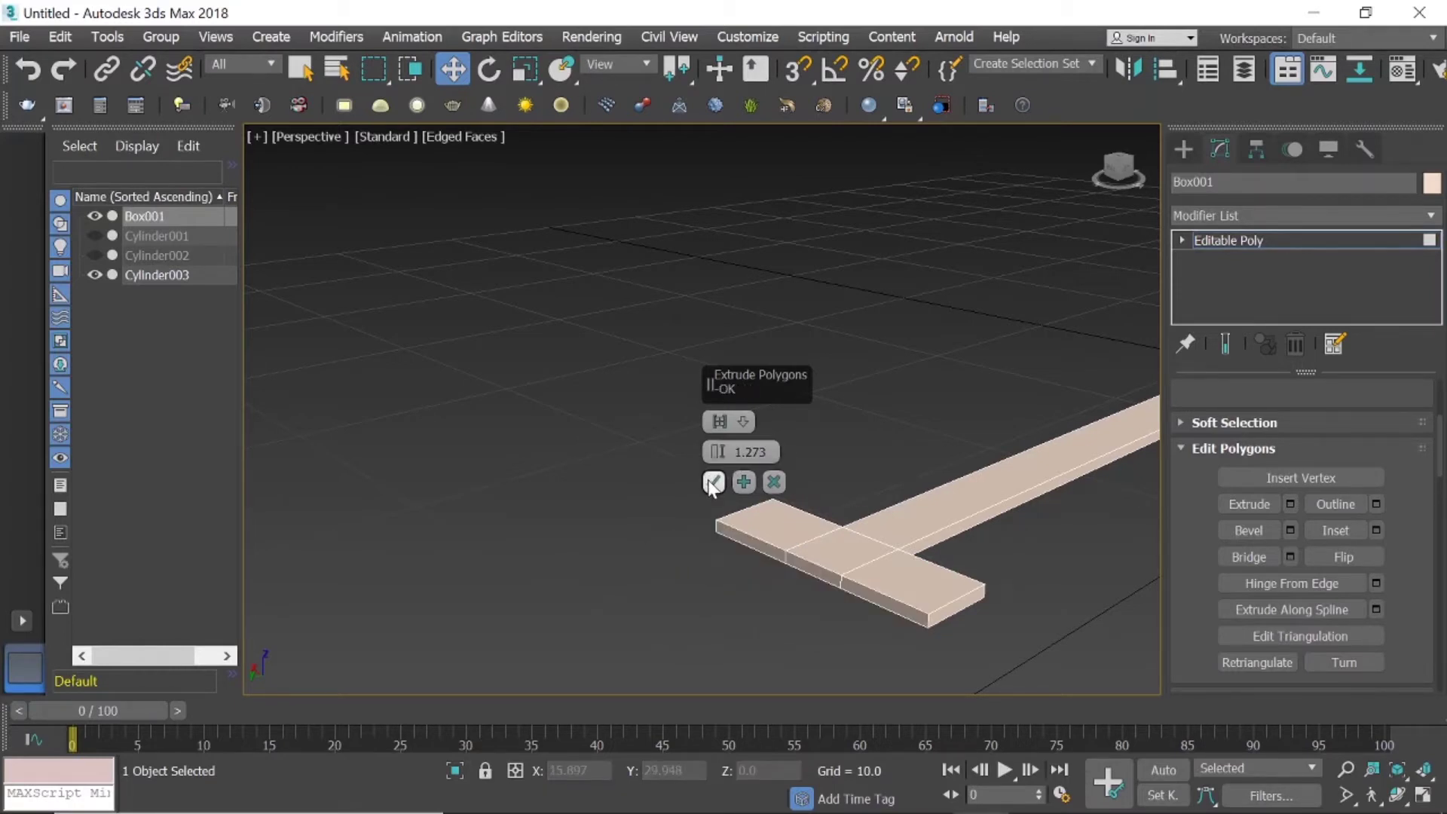
Fine-tune the side extrusion to 1.299, undo a trial end-face move, and confirm it.
left_click_drag(721, 451, 716, 455)
left_click(867, 590)
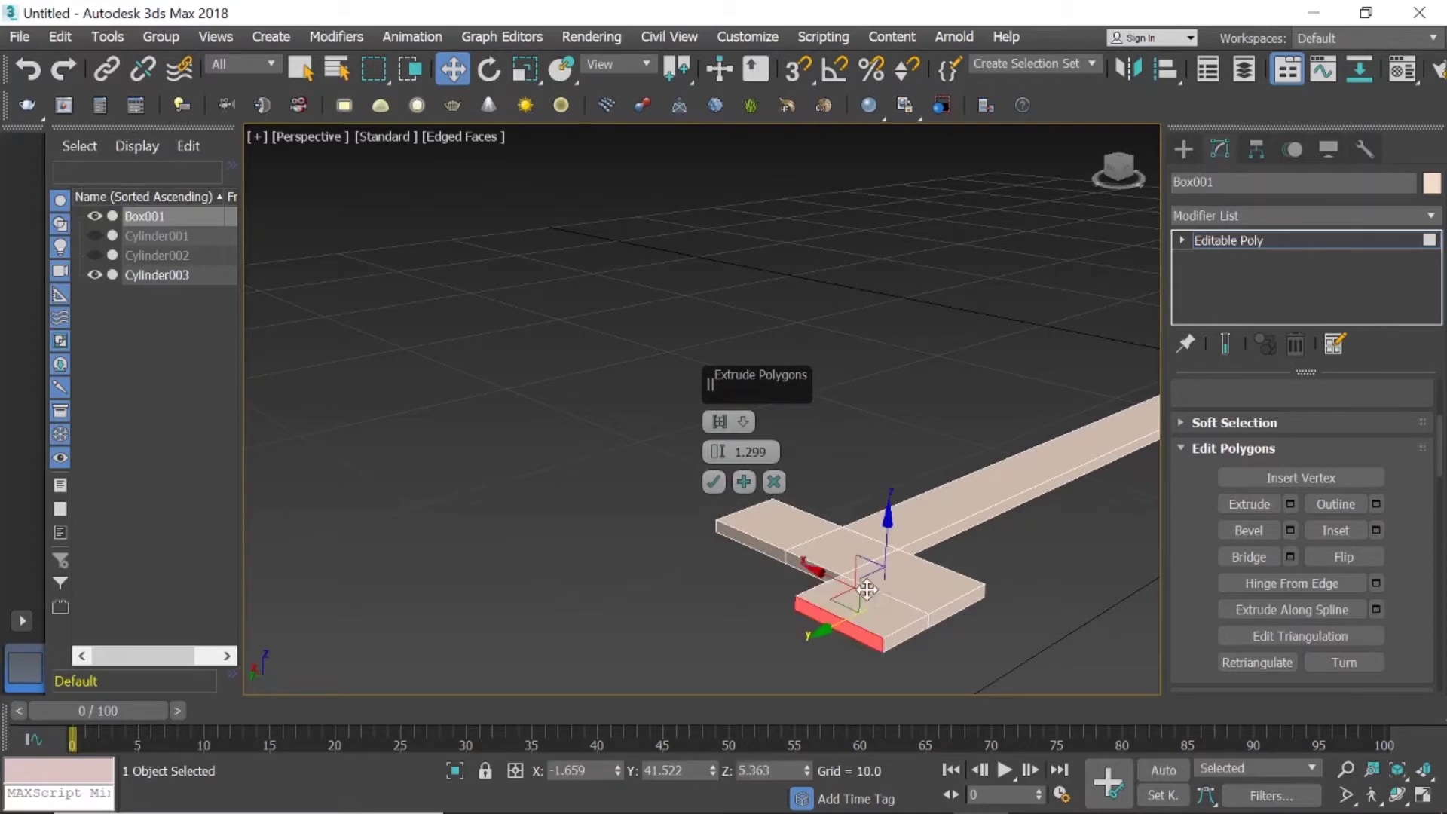
left_click_drag(810, 569, 715, 529)
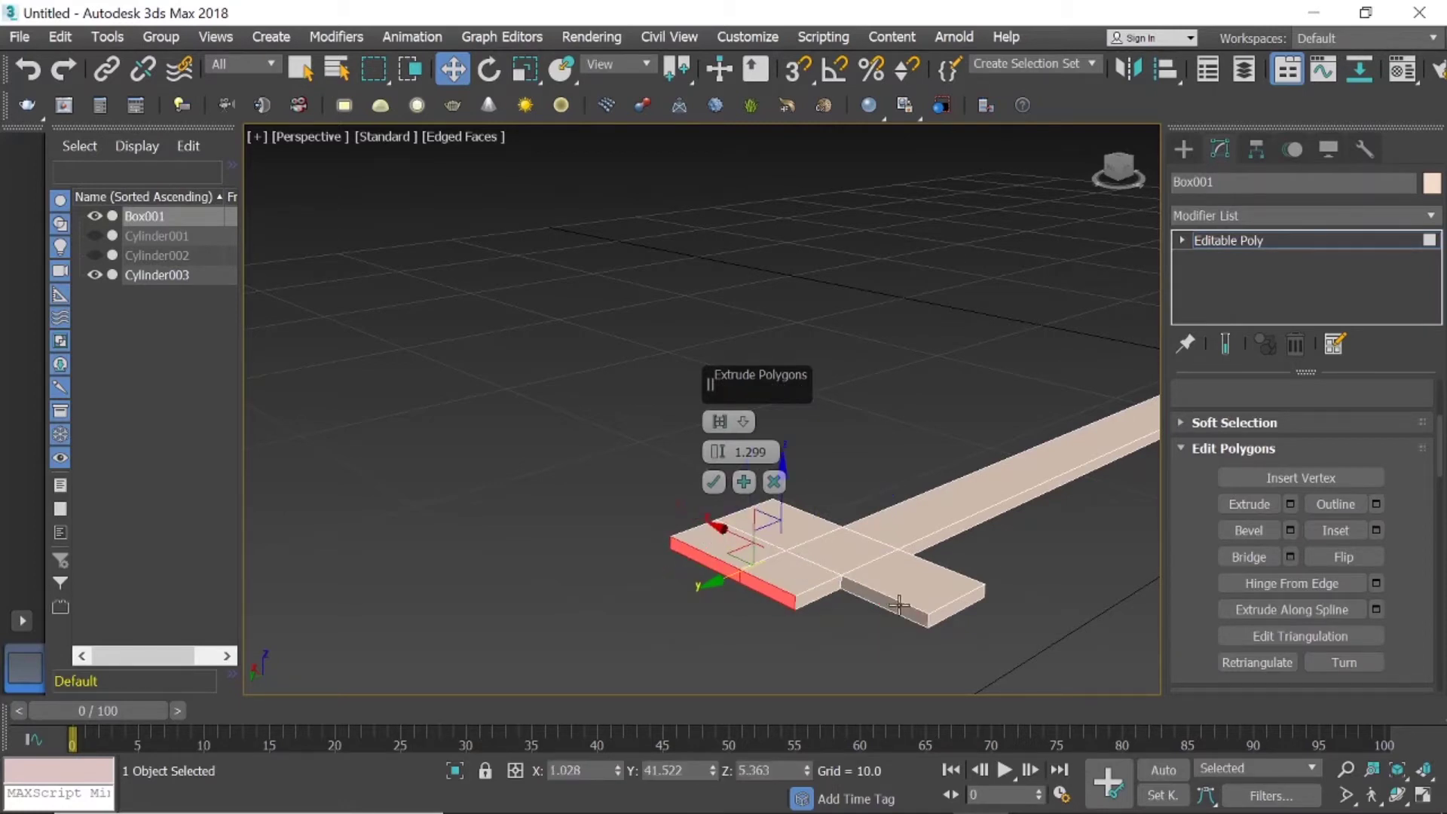
key("ctrl+z")
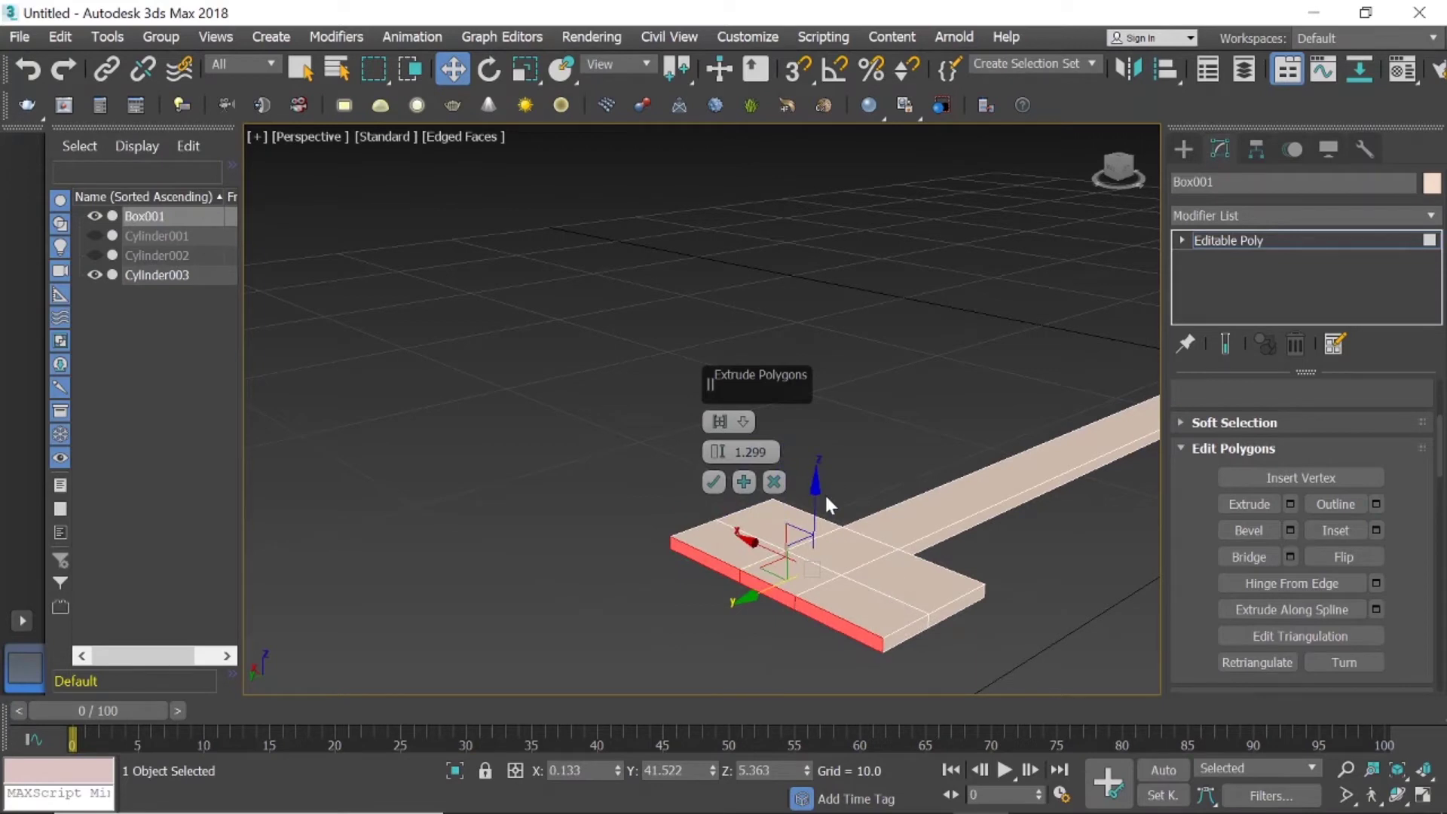
left_click(712, 482)
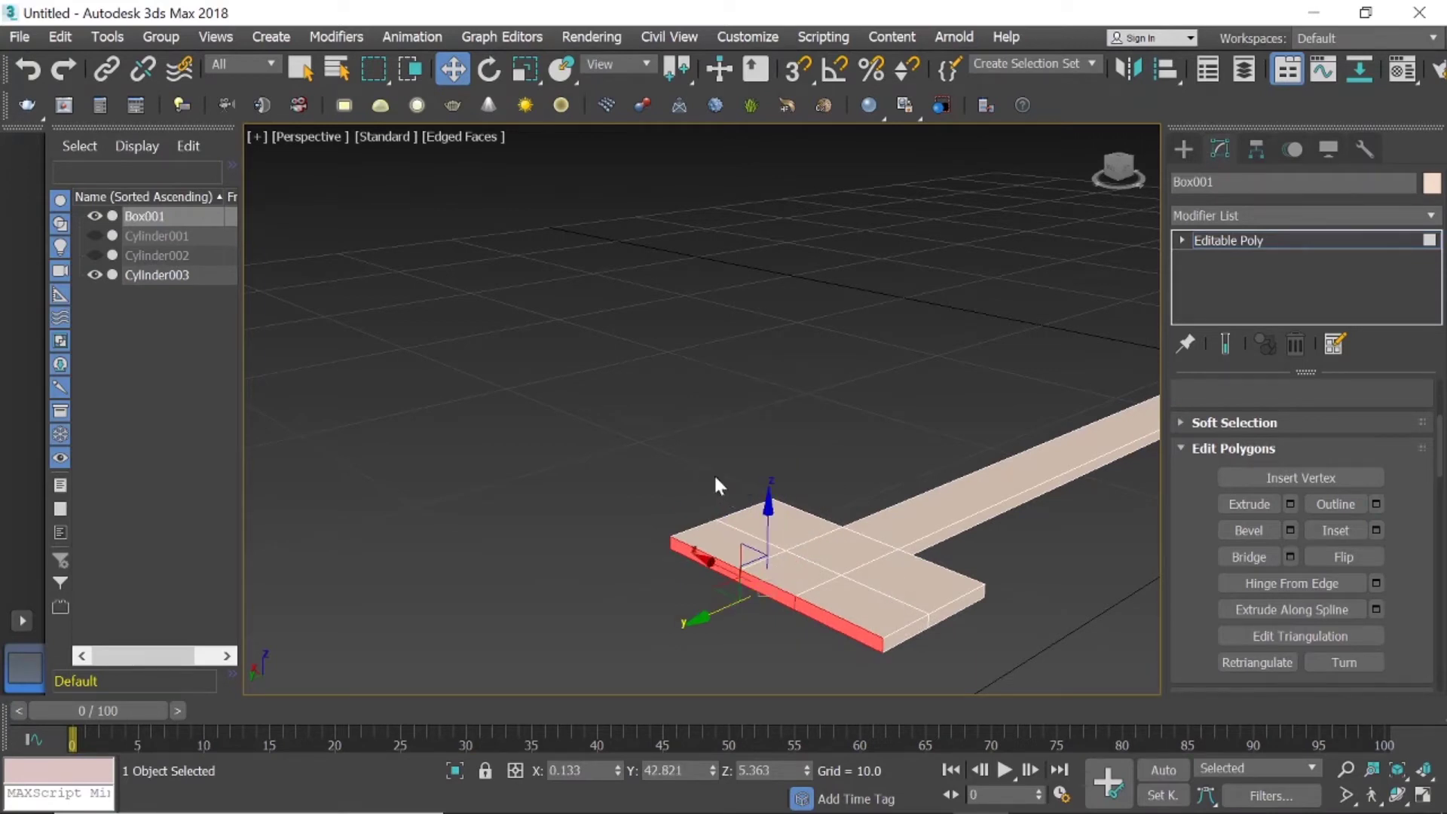
left_click(1055, 582)
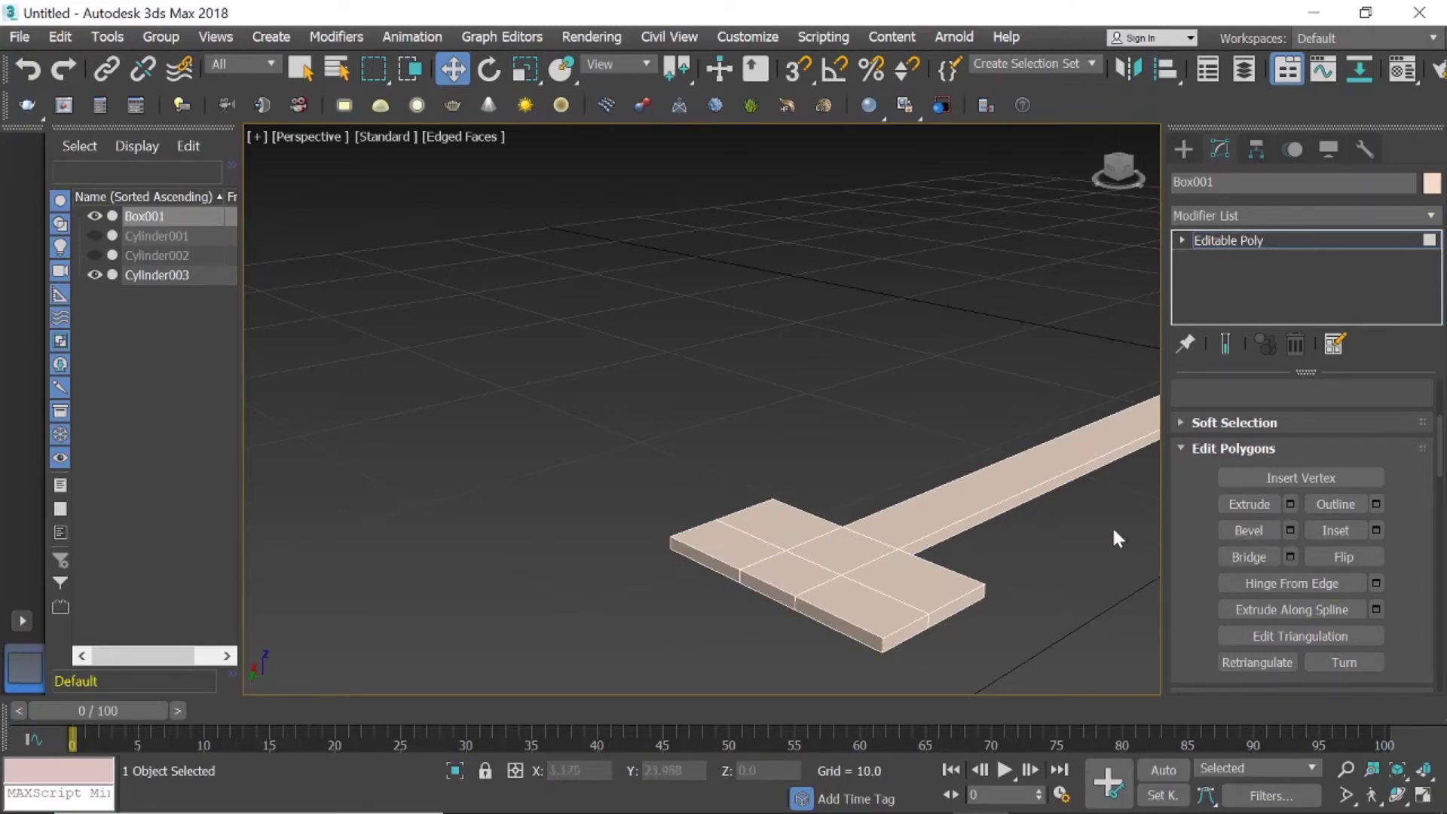
scroll(1111, 526, "up", 4)
Centre the T-shaped hand in the viewport and switch to Edge sub-object mode.
scroll(1218, 465, "down", 2)
scroll(904, 471, "down", 3)
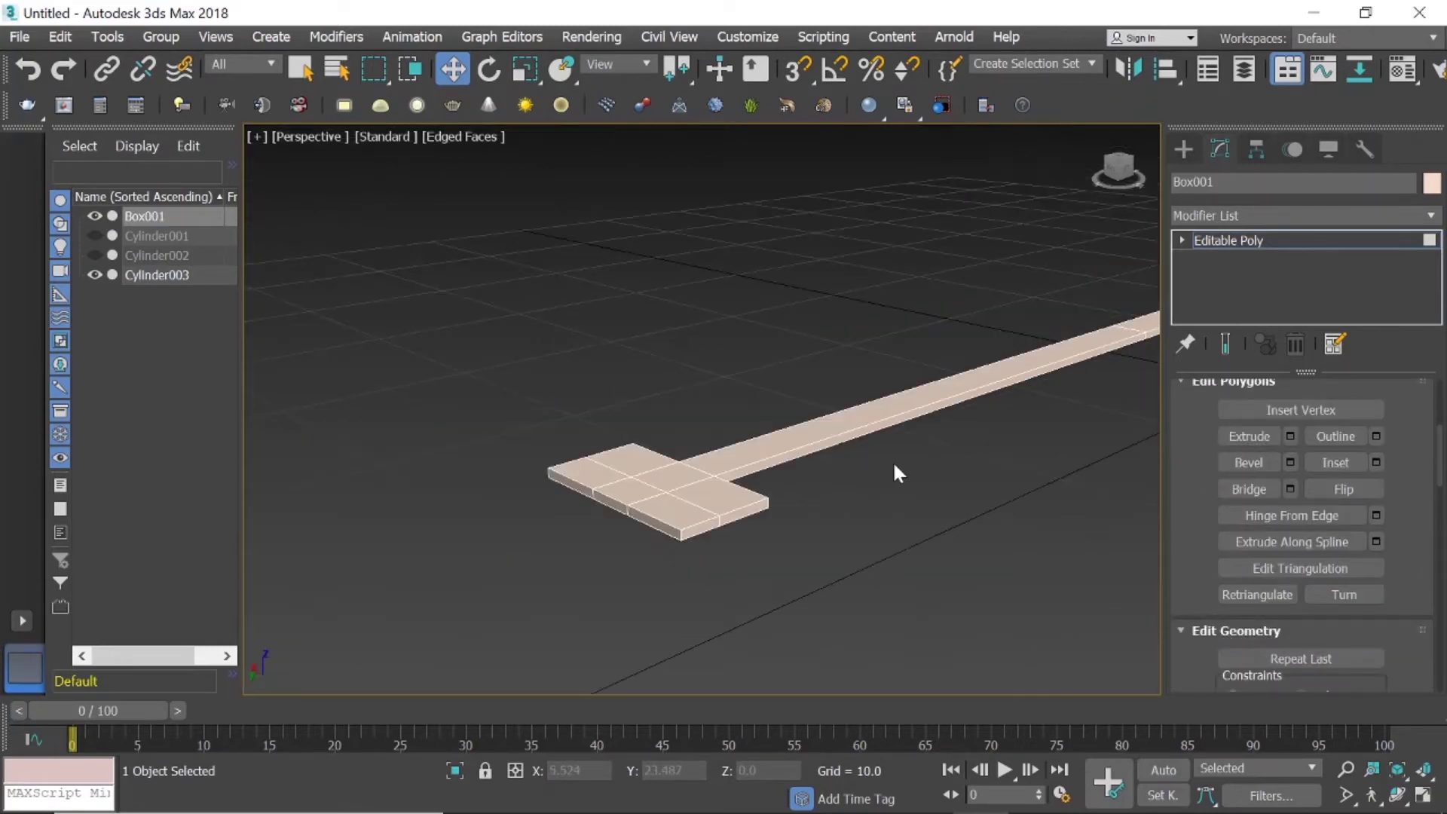
middle_click_drag(671, 493, 864, 560)
scroll(1258, 461, "up", 3)
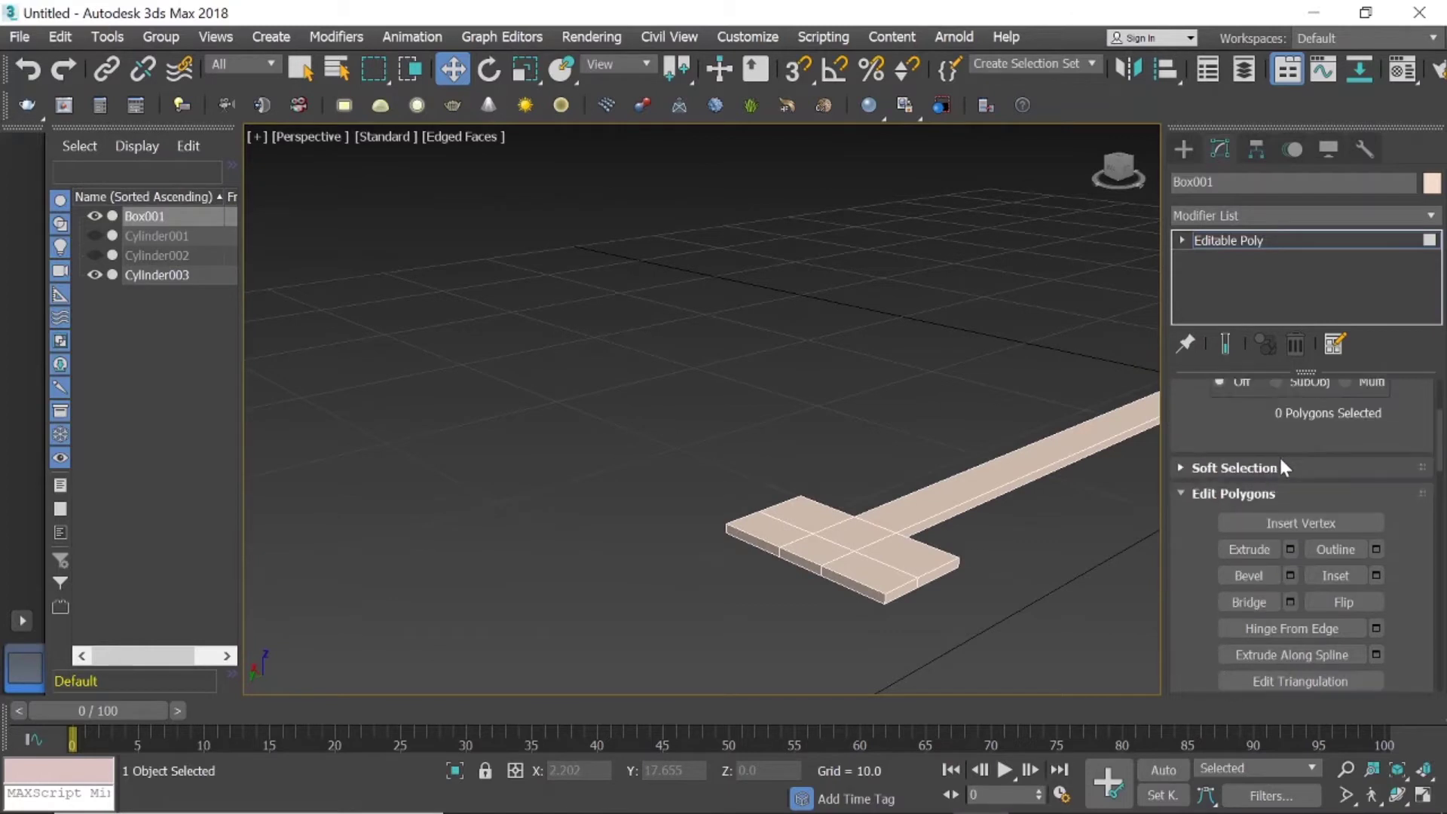
scroll(1281, 457, "up", 2)
scroll(1291, 458, "up", 1)
scroll(1293, 451, "up", 3)
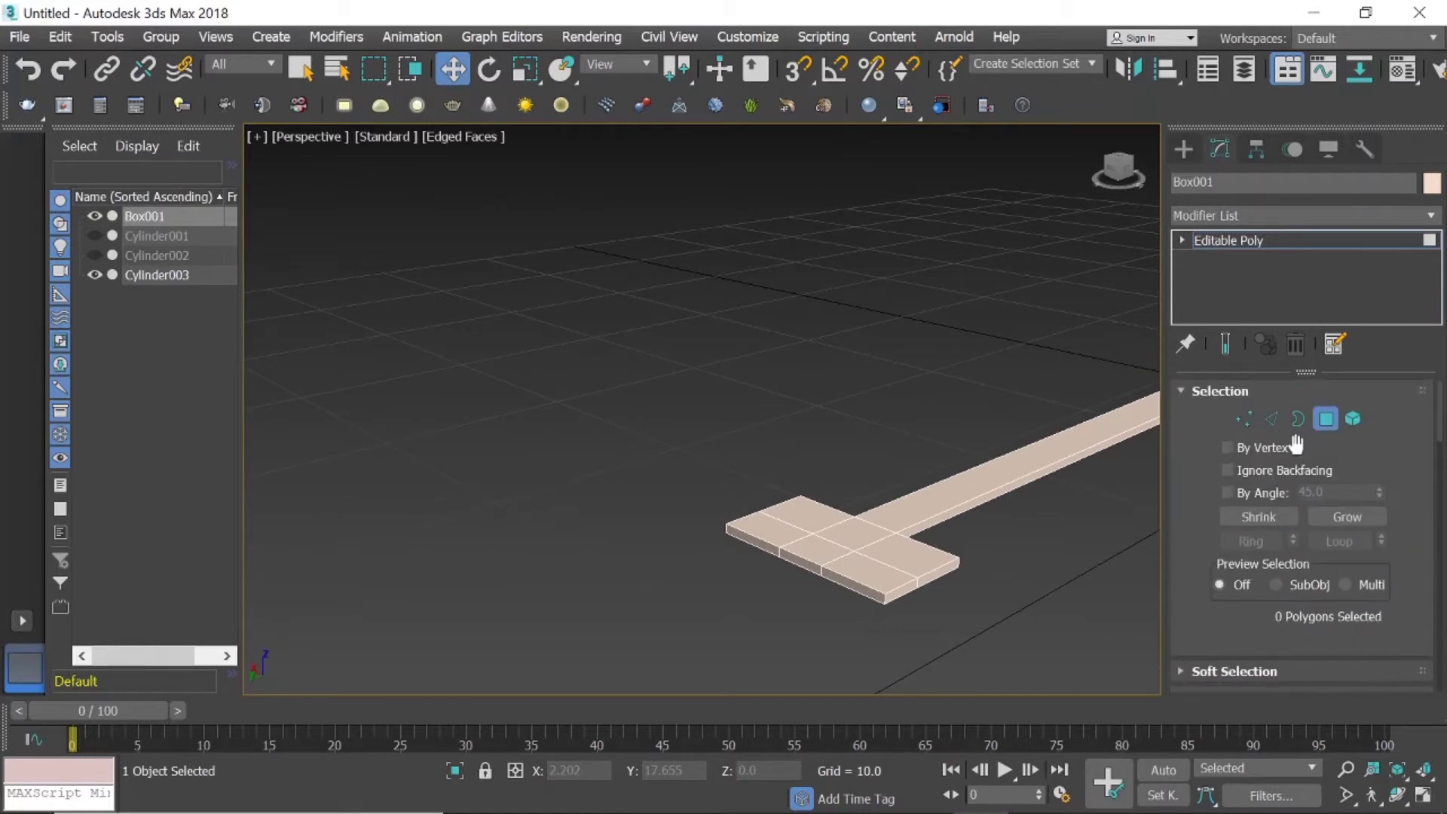
left_click(1272, 422)
scroll(826, 589, "up", 5)
scroll(887, 565, "down", 5)
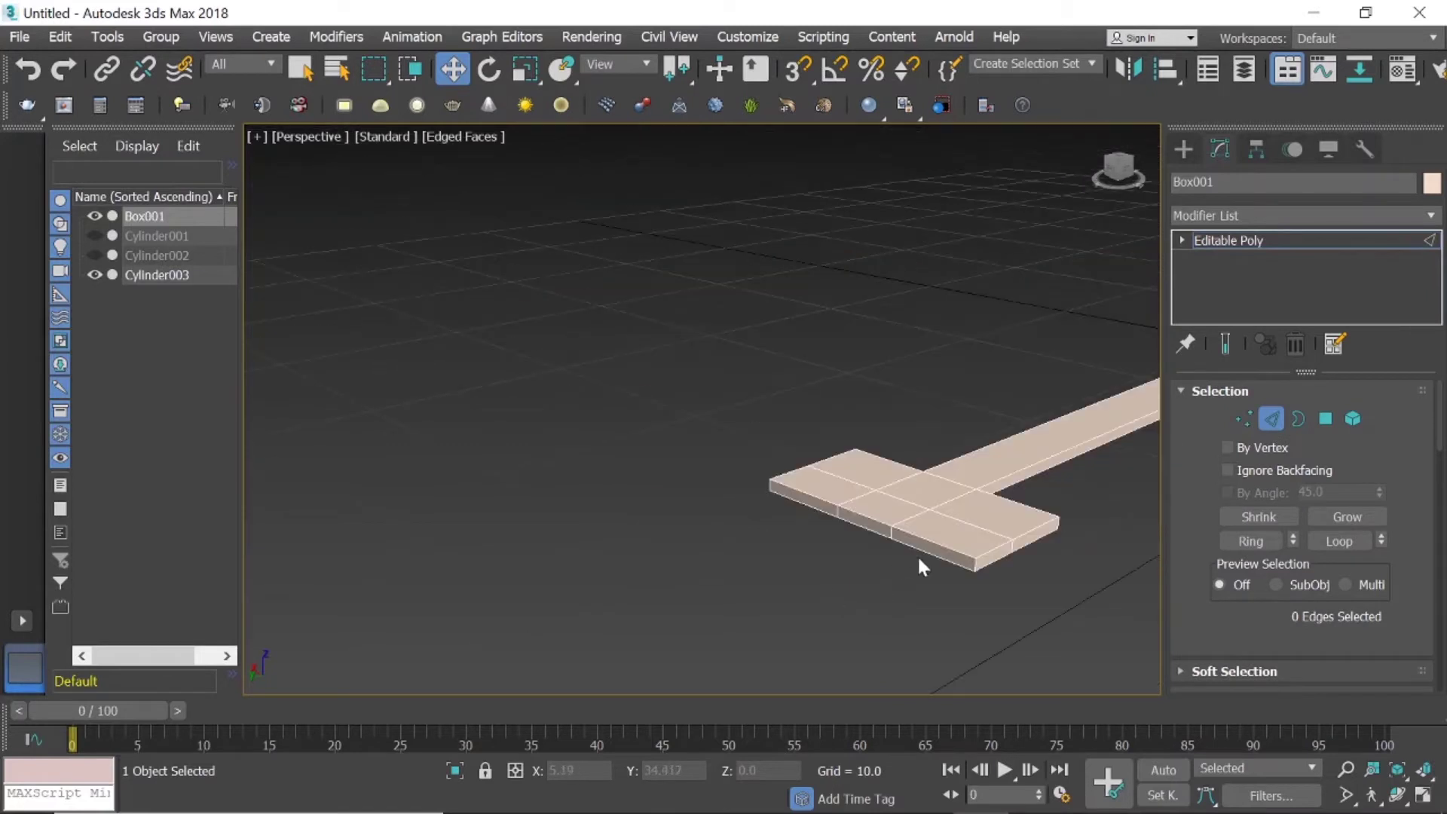
Select the two outer vertical corner edges of the crossbar and preview a 1.0 chamfer.
left_click(973, 558)
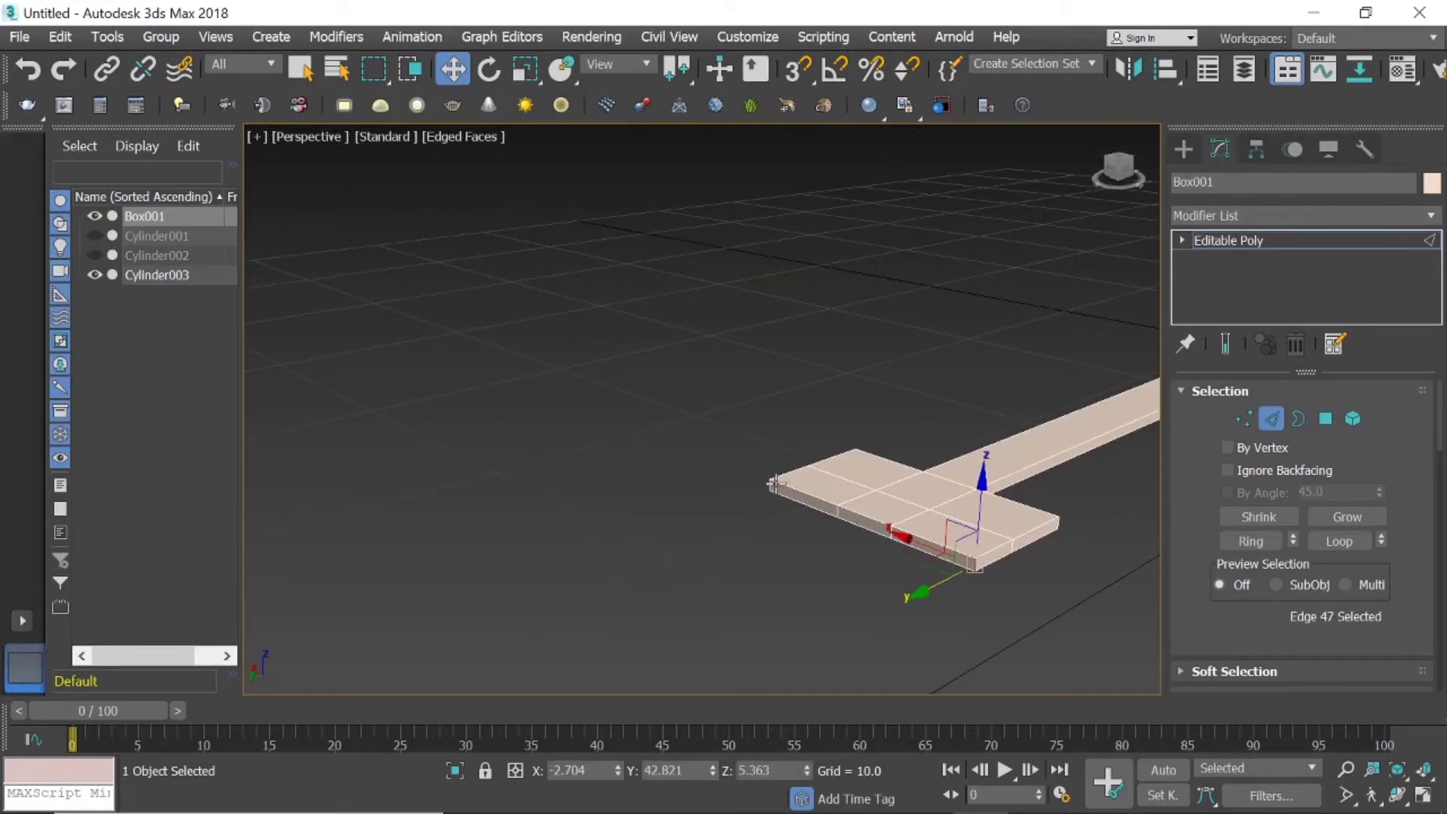
left_click(770, 483, "ctrl")
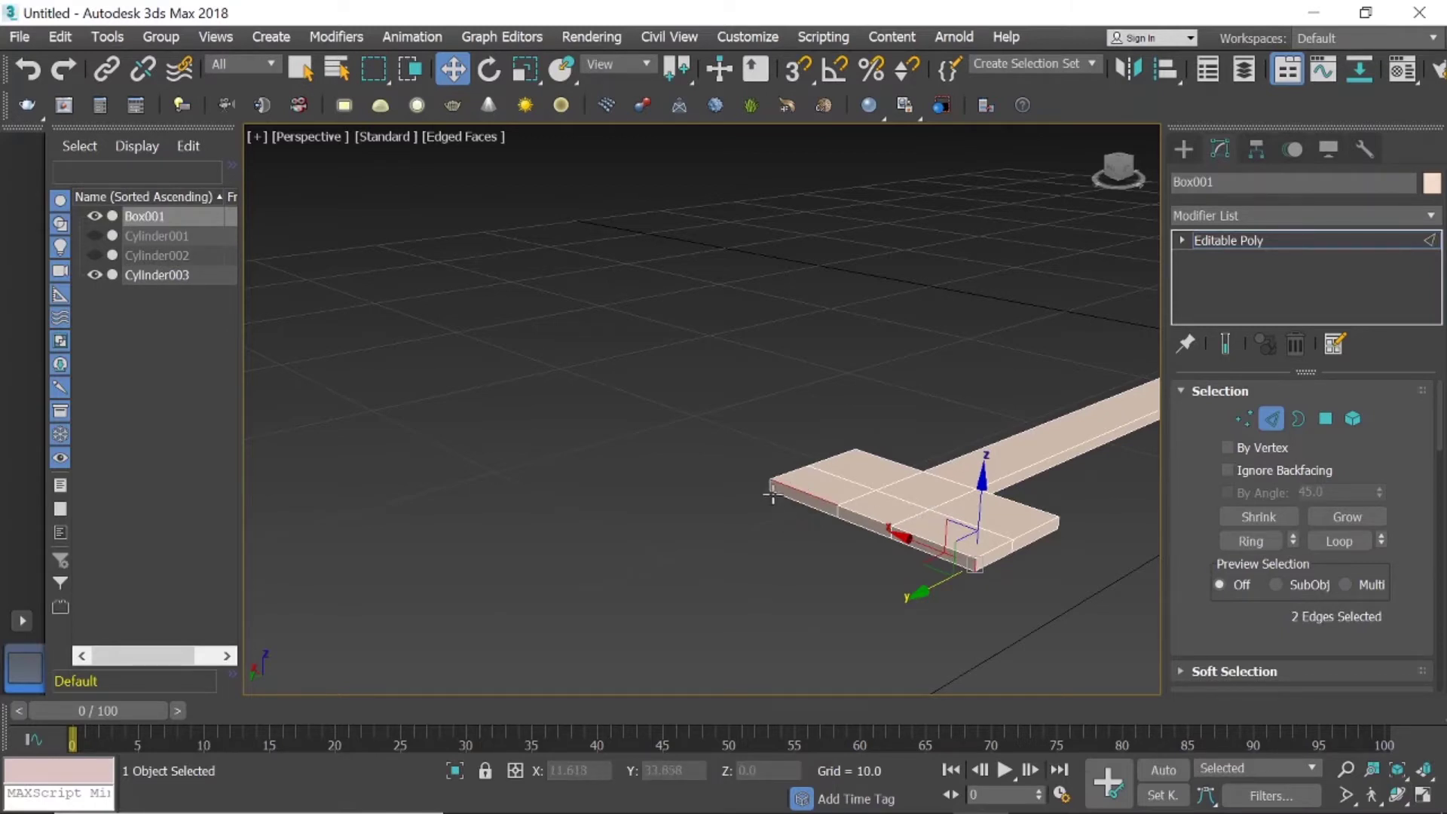
scroll(771, 494, "up", 3)
scroll(777, 475, "up", 3)
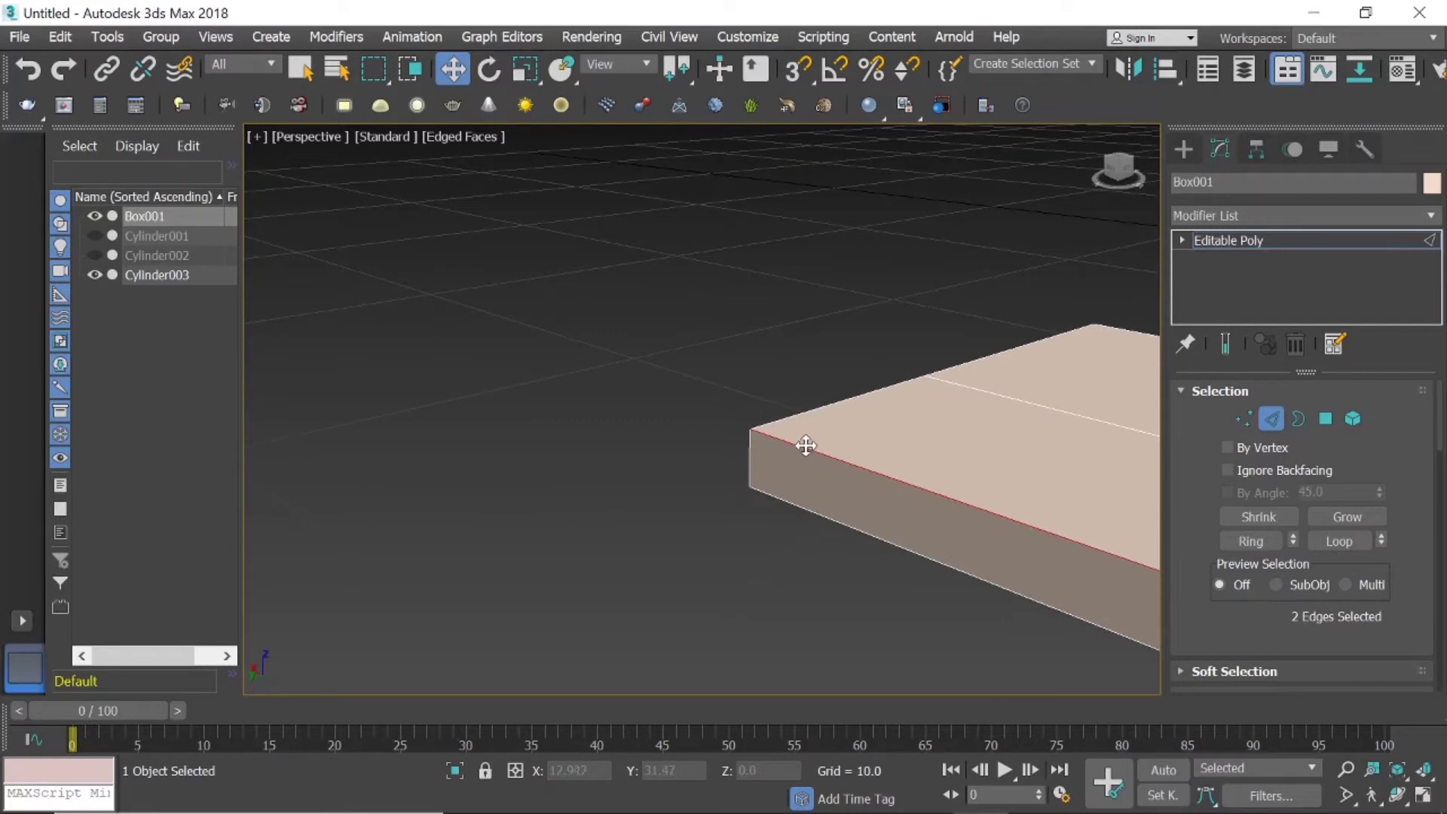
left_click(719, 443)
left_click(749, 456)
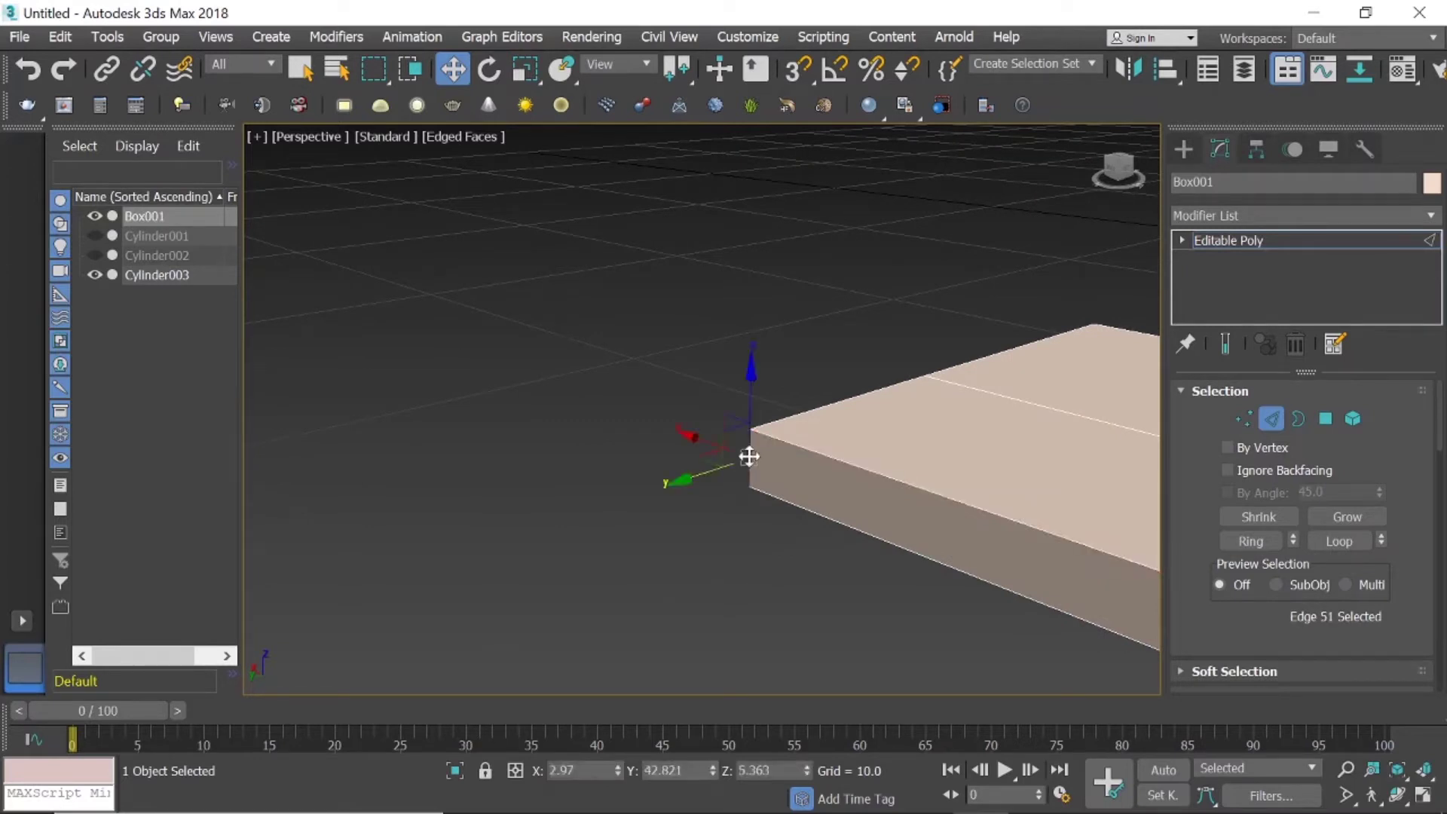
scroll(682, 490, "down", 5)
scroll(697, 494, "up", 2)
scroll(697, 495, "up", 2)
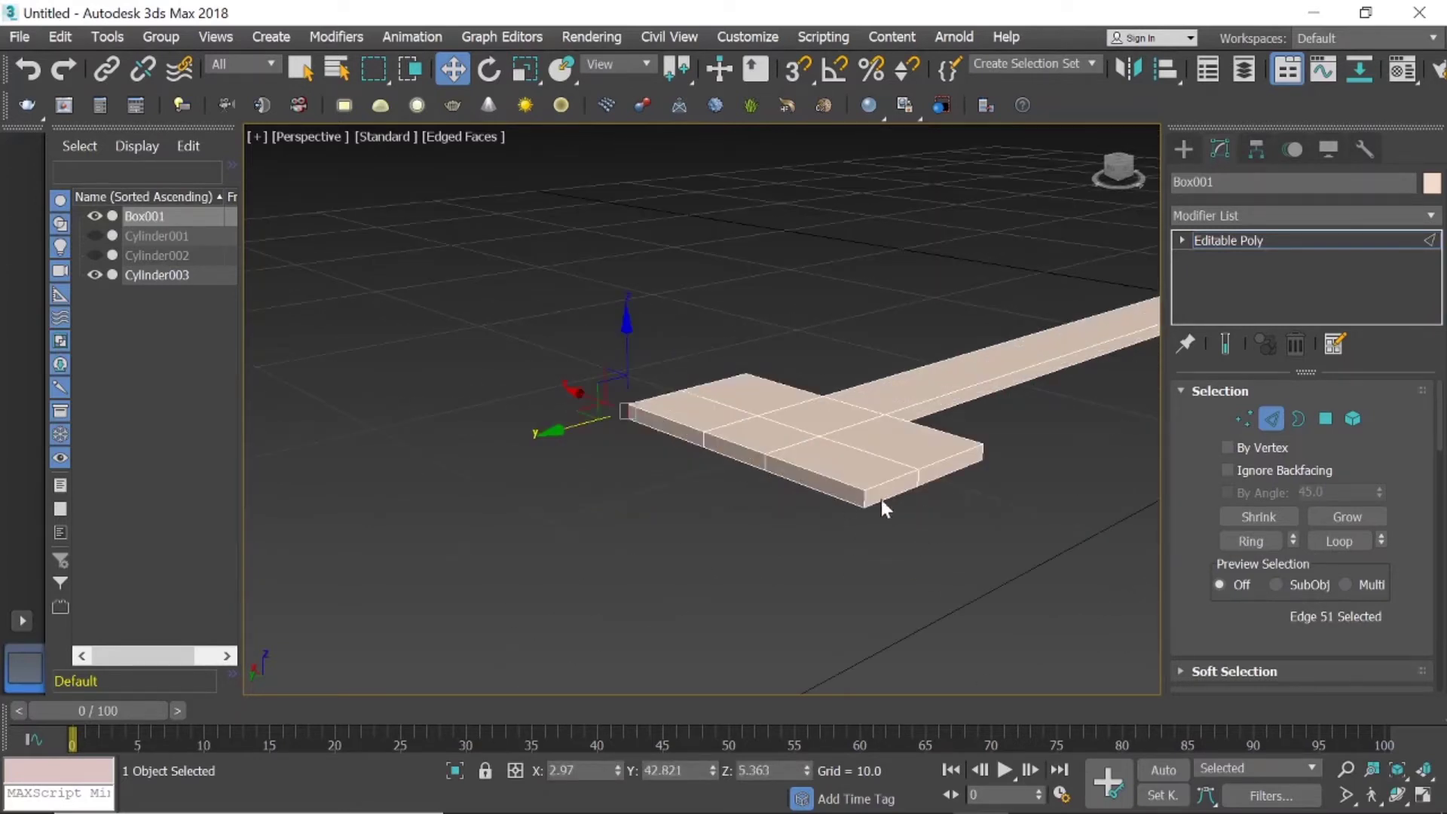
scroll(878, 499, "up", 2)
left_click(863, 499, "ctrl")
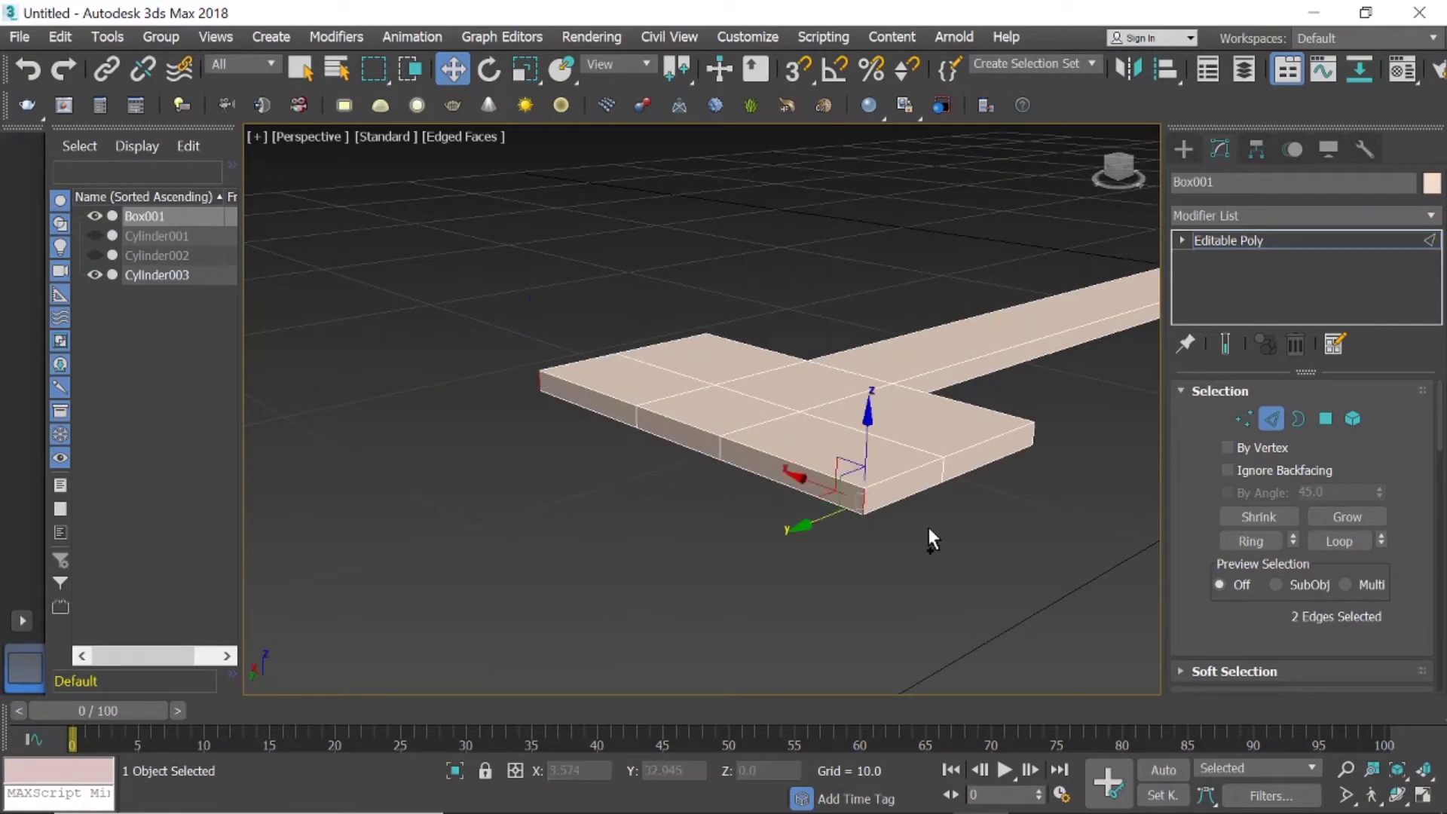
scroll(1285, 504, "down", 3)
scroll(1318, 538, "down", 2)
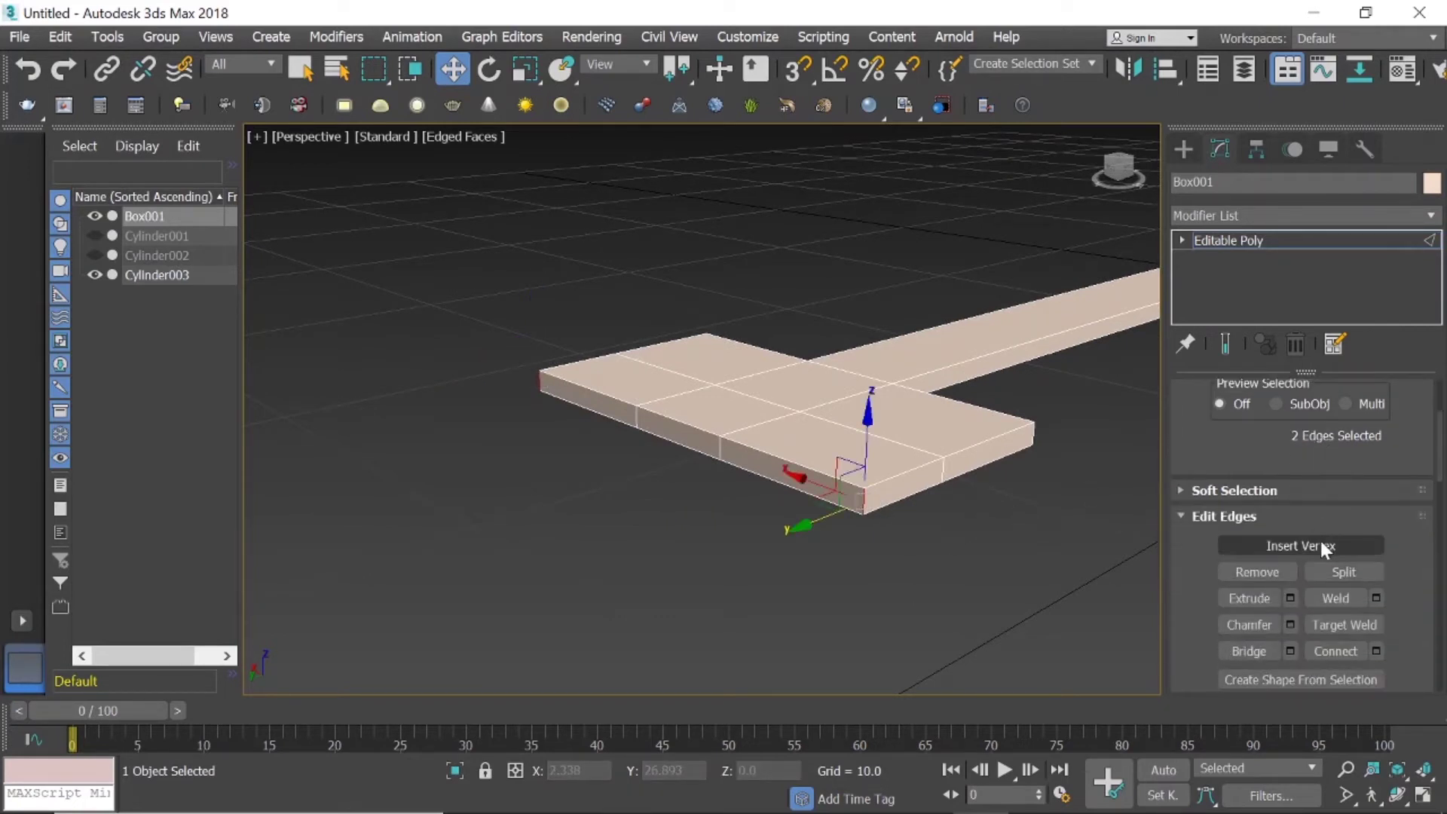
scroll(1318, 541, "down", 1)
left_click(1290, 574)
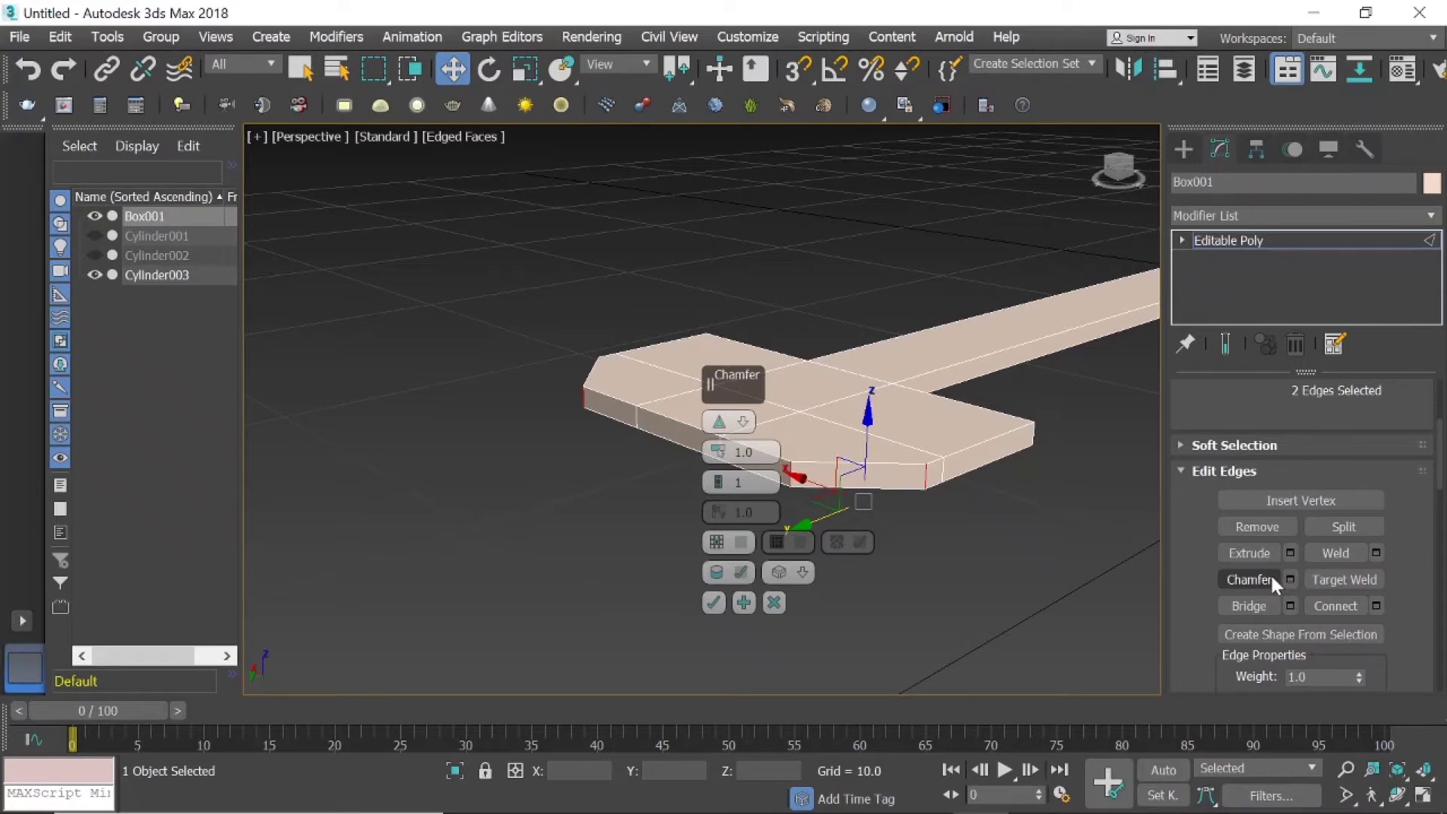
Try a larger quad-type chamfer on the corner edges, then dismiss it.
mouse_move(711, 452)
left_mouse_down()
mouse_move(720, 435)
mouse_move(719, 497)
left_mouse_up()
left_click(717, 424)
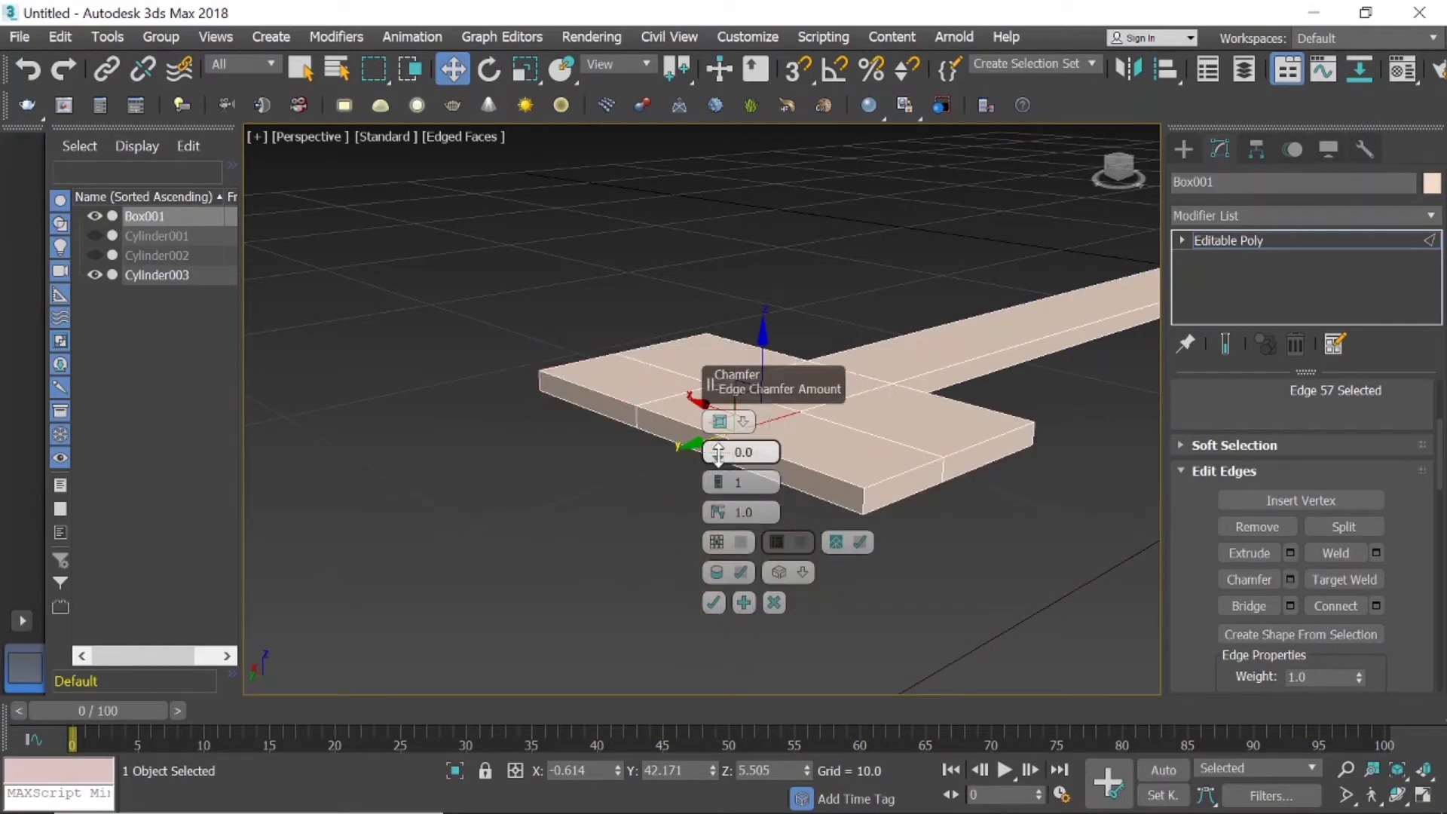
left_click(921, 544)
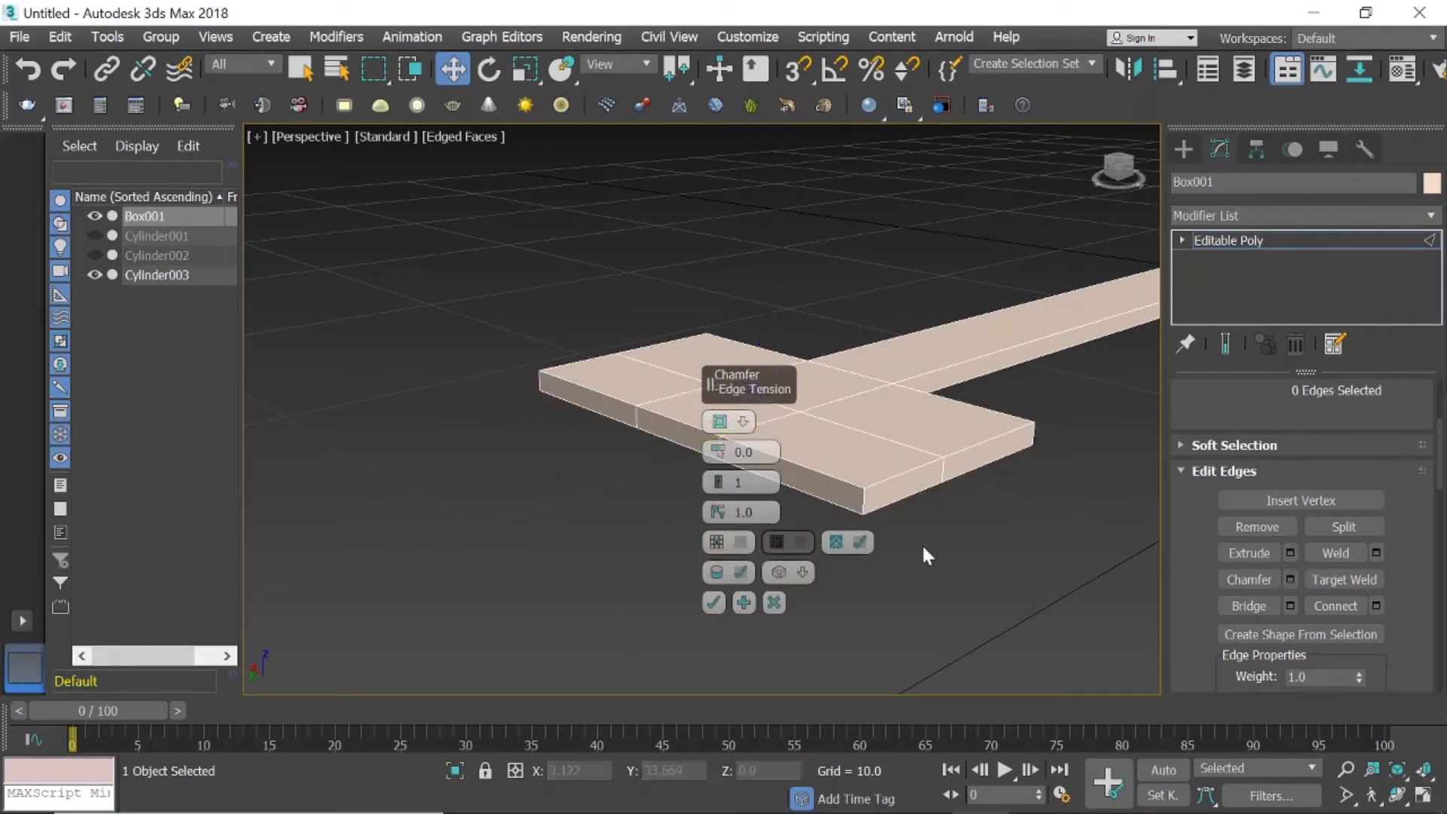
left_click(774, 602)
Reselect both corner edges, trial a small multi-segment chamfer, and cancel it.
left_click(864, 500)
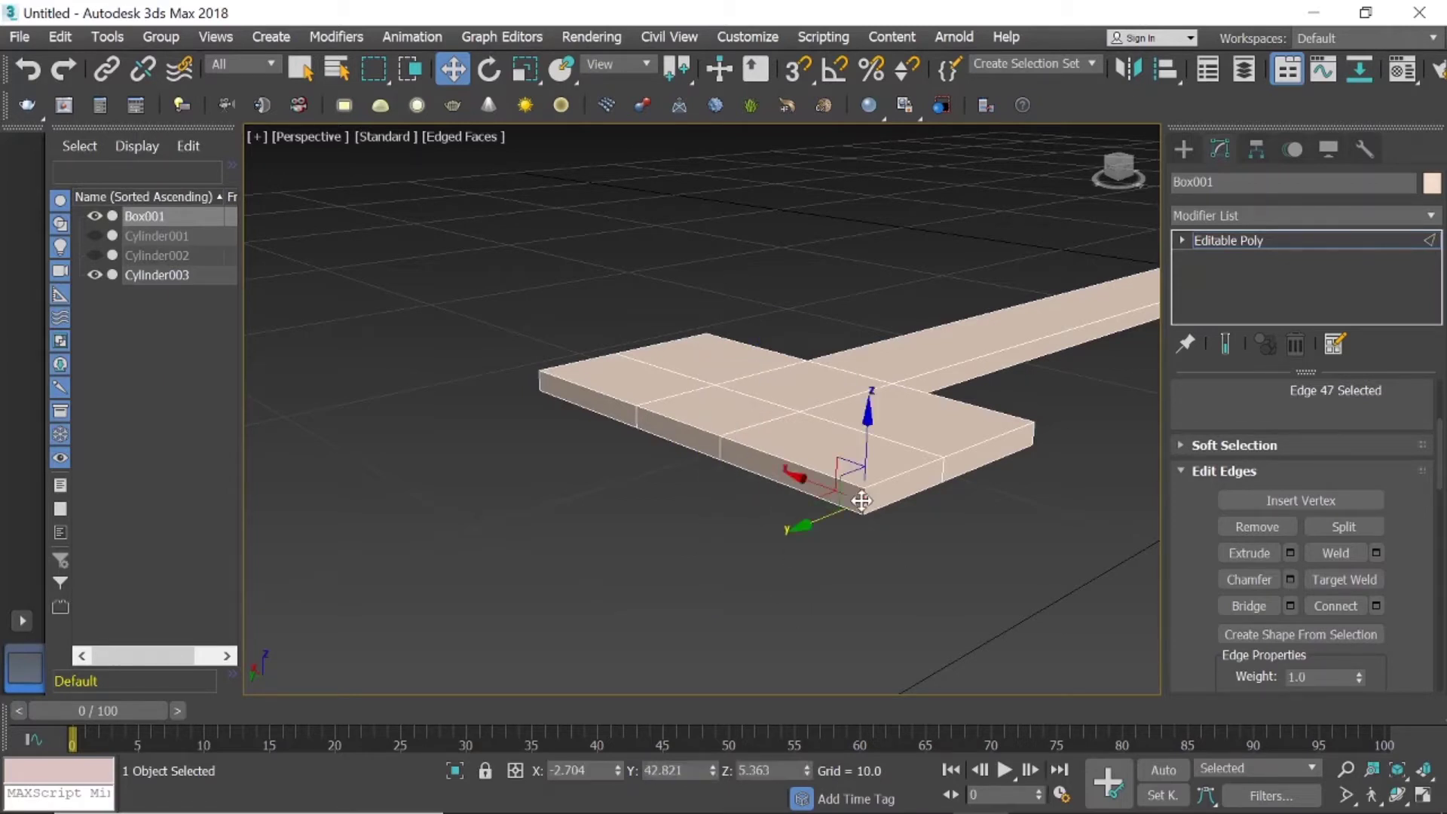
left_click(541, 383, "ctrl")
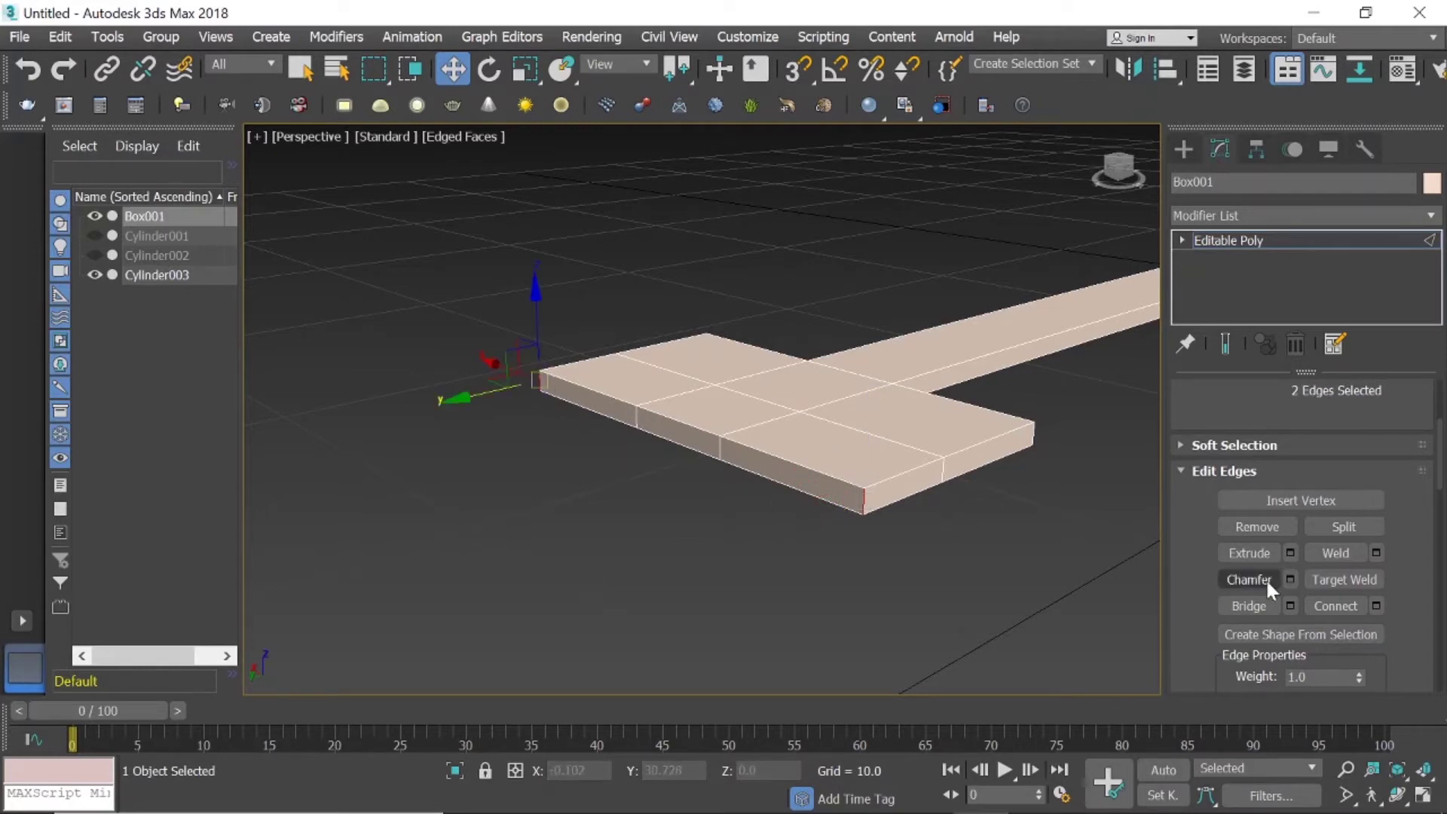
left_click(1289, 579)
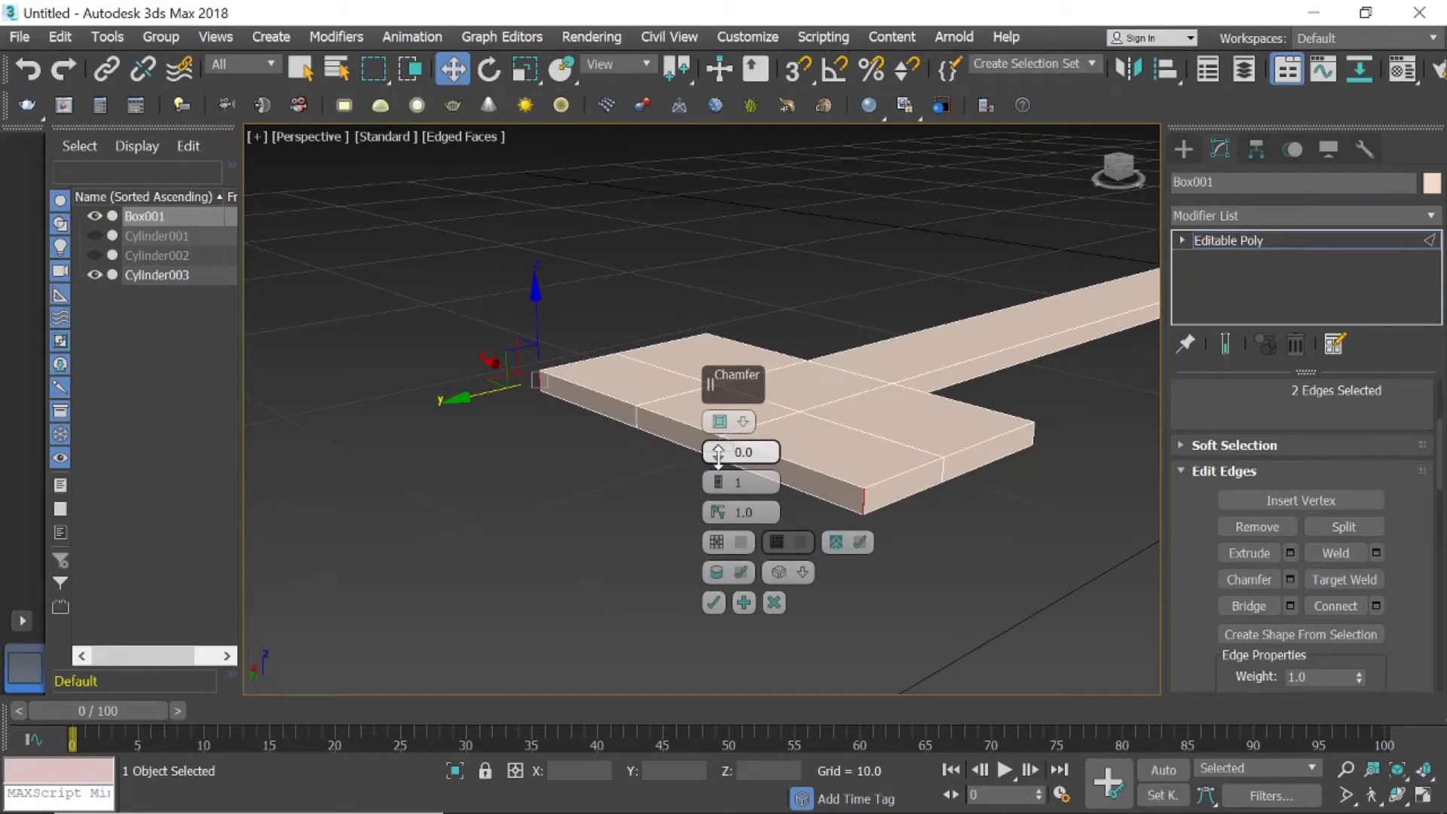
left_click_drag(720, 461, 717, 450)
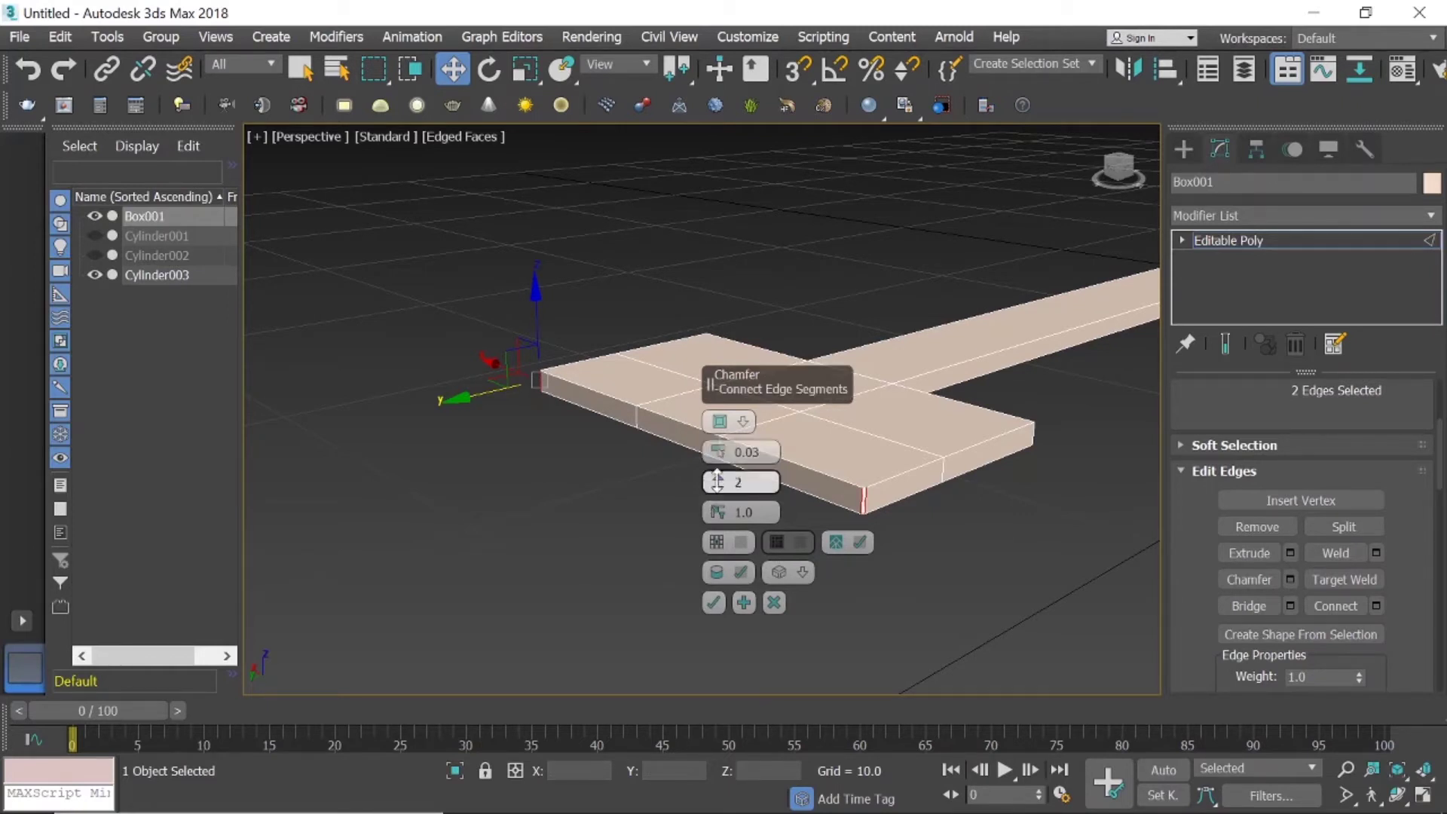
left_click_drag(719, 486, 720, 466)
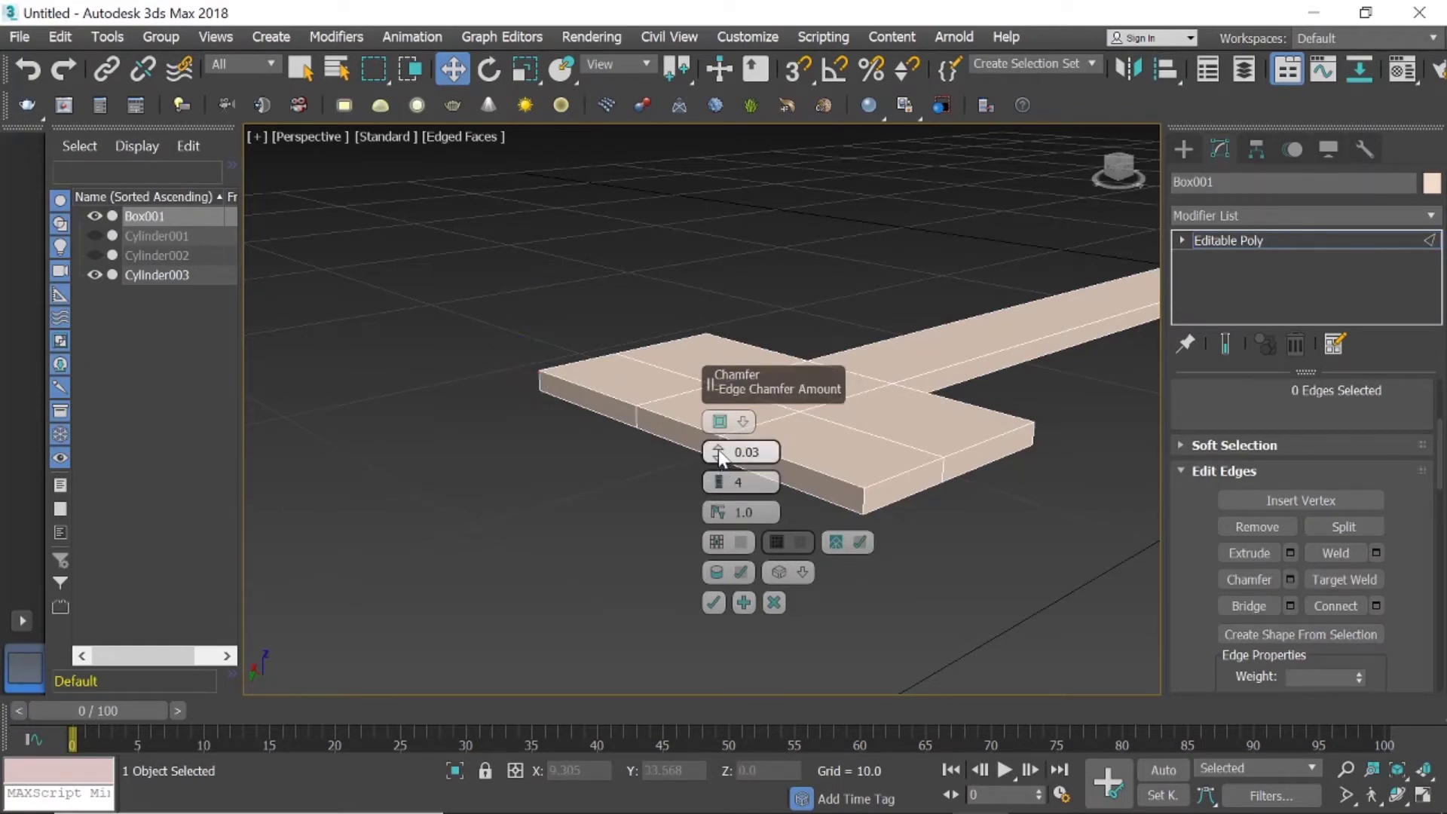
left_click(719, 421)
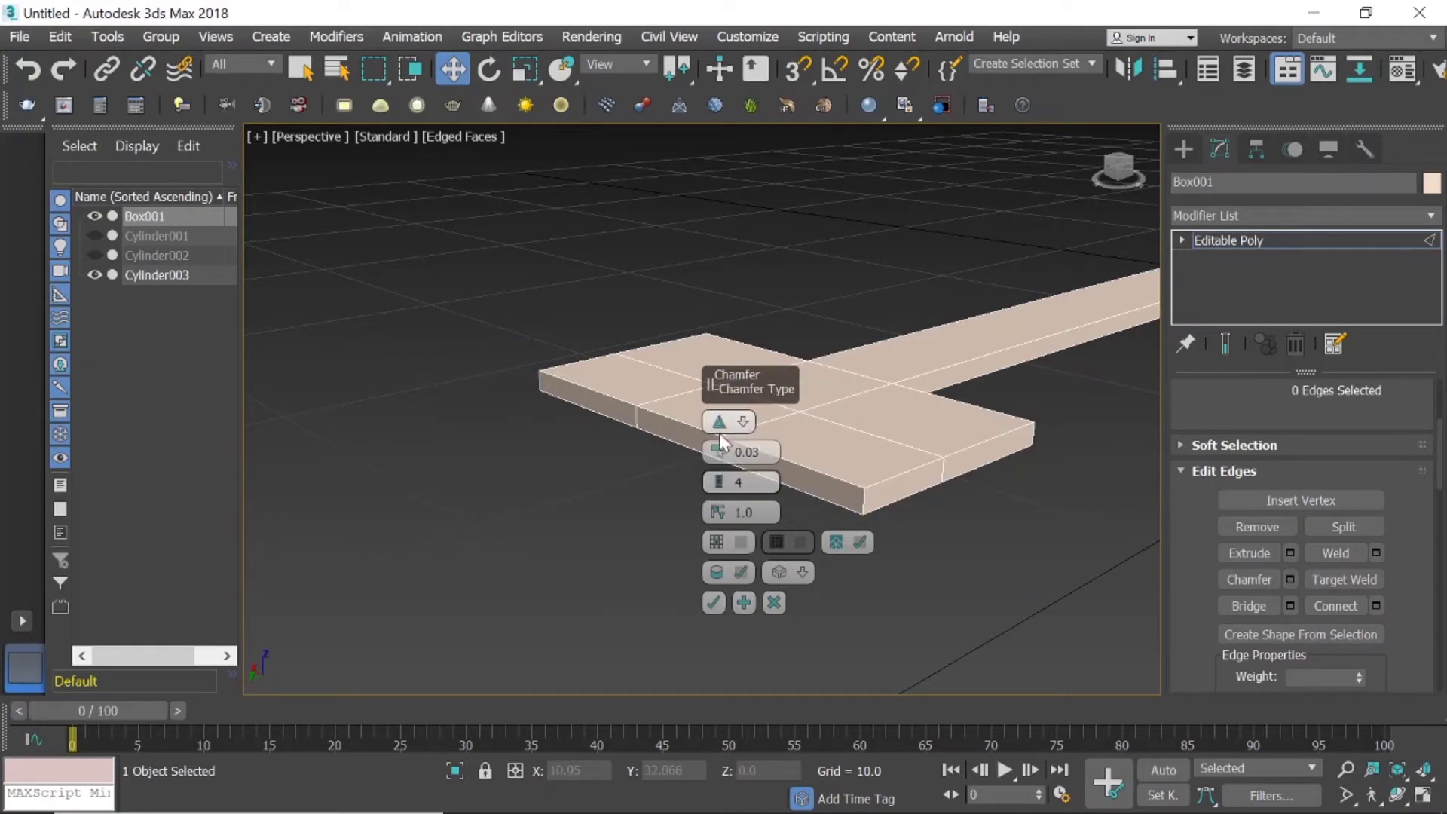
left_click(782, 602)
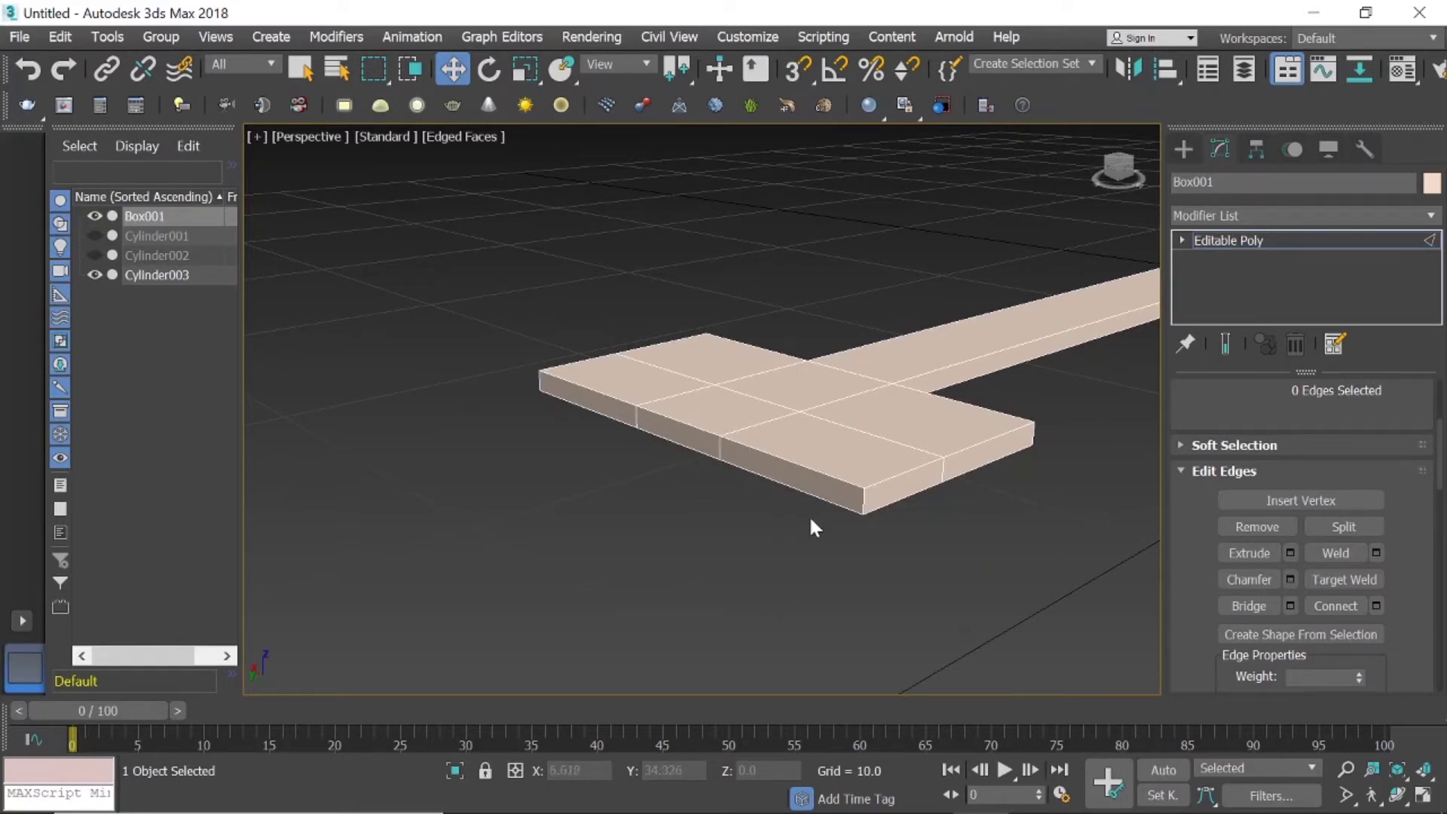
Reframe the box and reselect its two vertical corner edges.
middle_click_drag(812, 526, 925, 509)
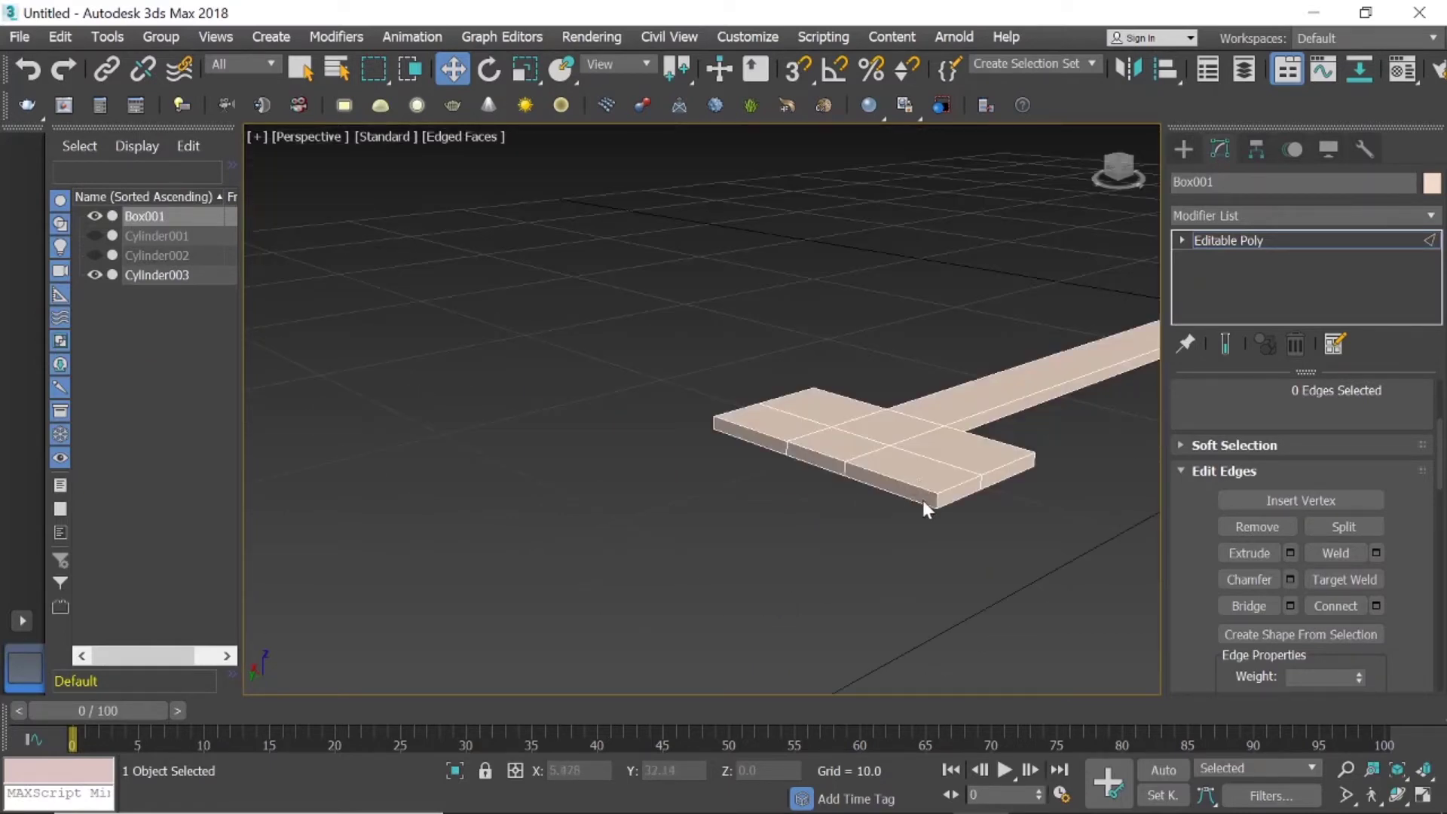
scroll(922, 501, "up", 3)
scroll(927, 505, "up", 2)
scroll(1277, 437, "up", 3)
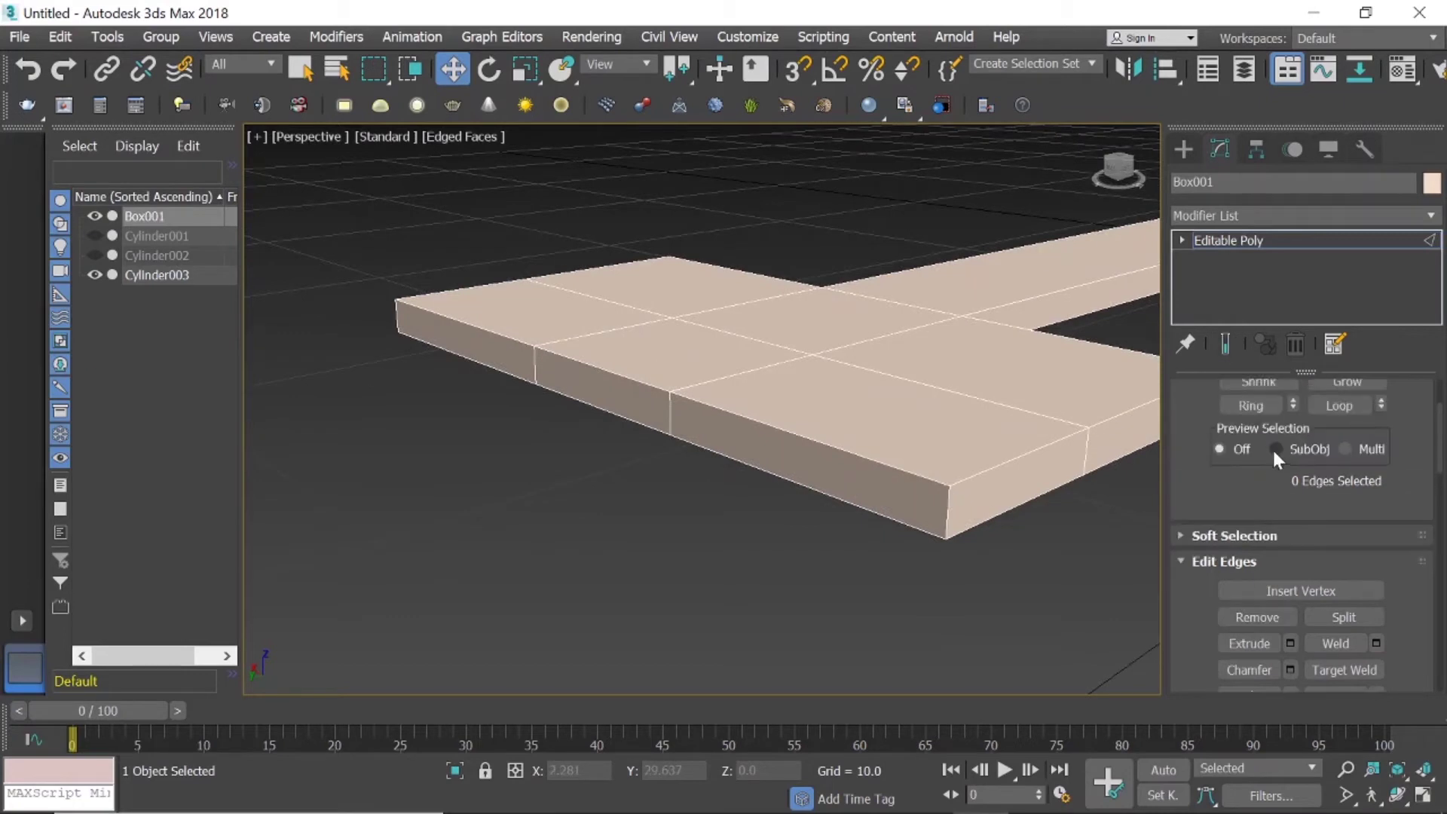
scroll(1272, 447, "up", 2)
left_click(948, 513)
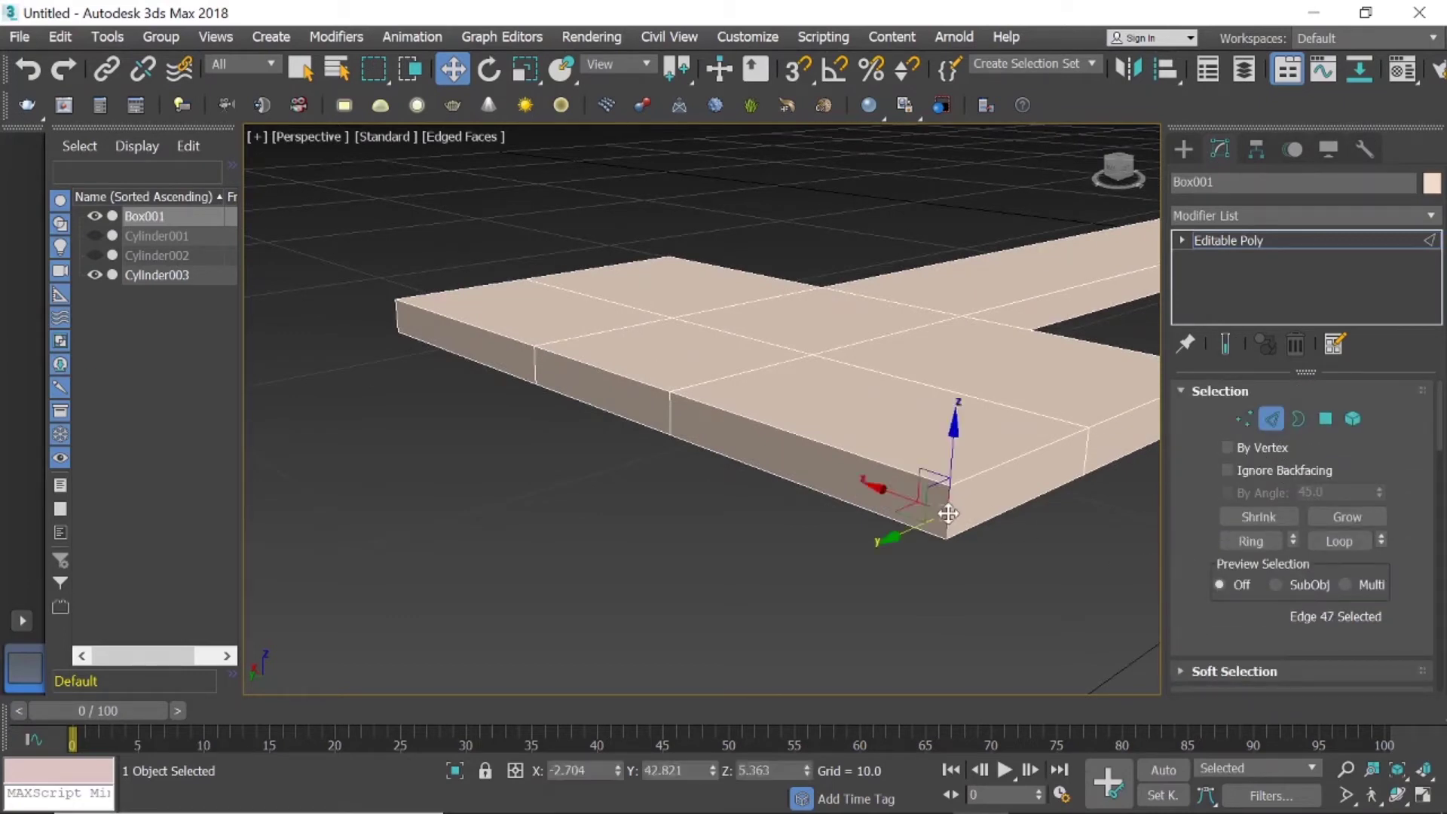
left_click(395, 313, "ctrl")
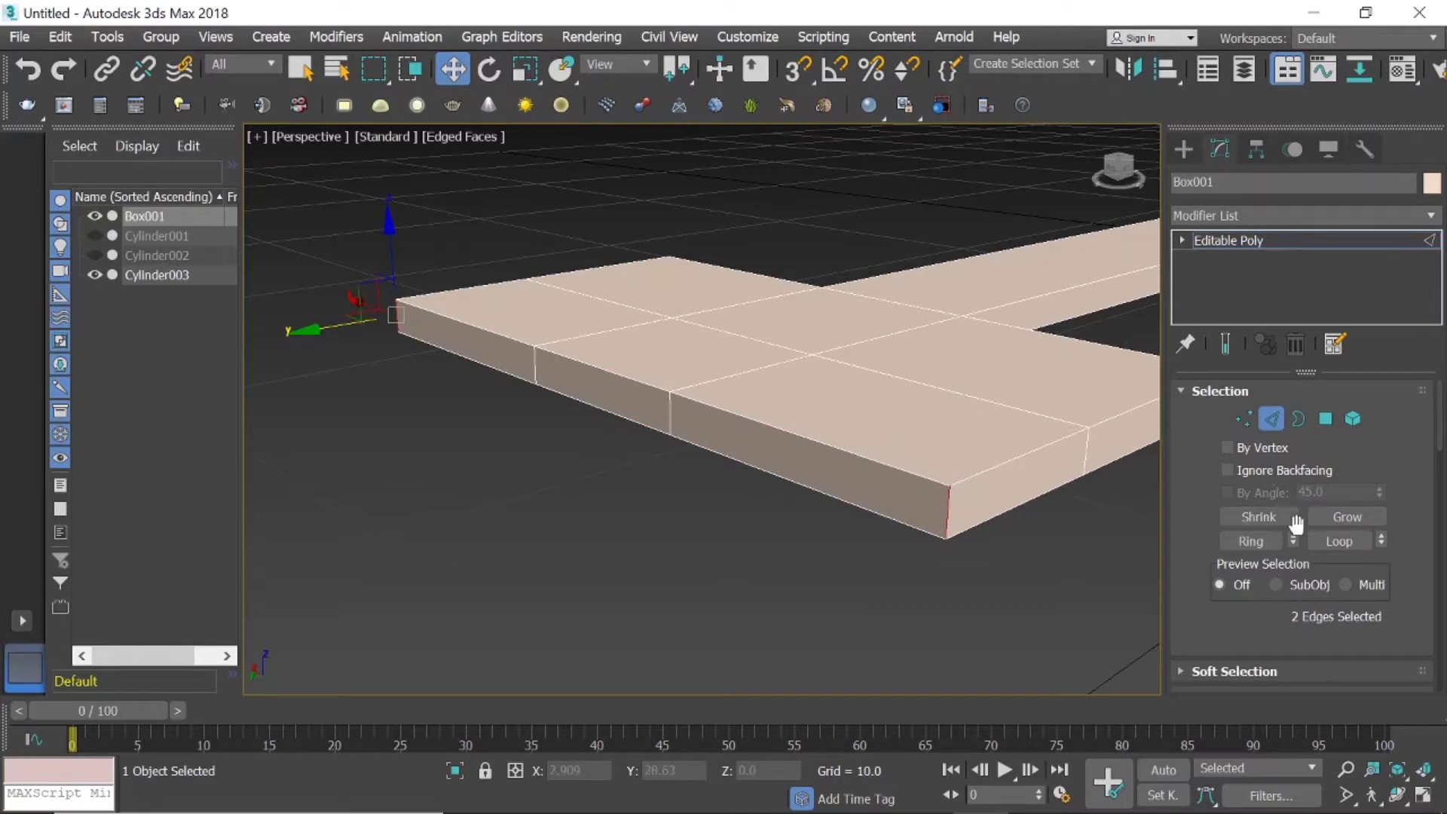
scroll(1285, 579, "down", 3)
scroll(1287, 583, "down", 1)
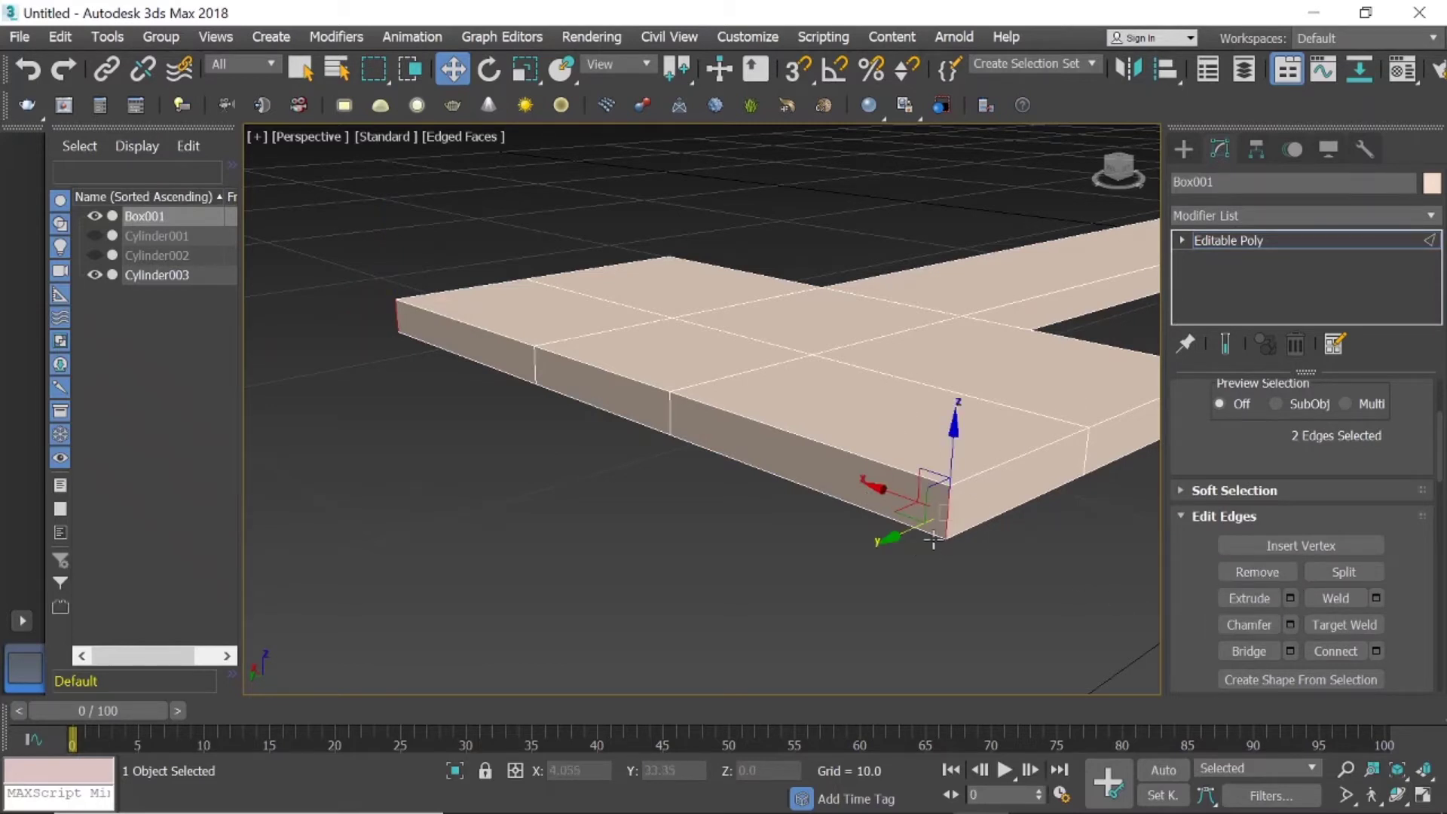
scroll(933, 539, "down", 5)
Switch to Polygon mode and pick the three front faces of the crossbar.
left_click(1118, 164)
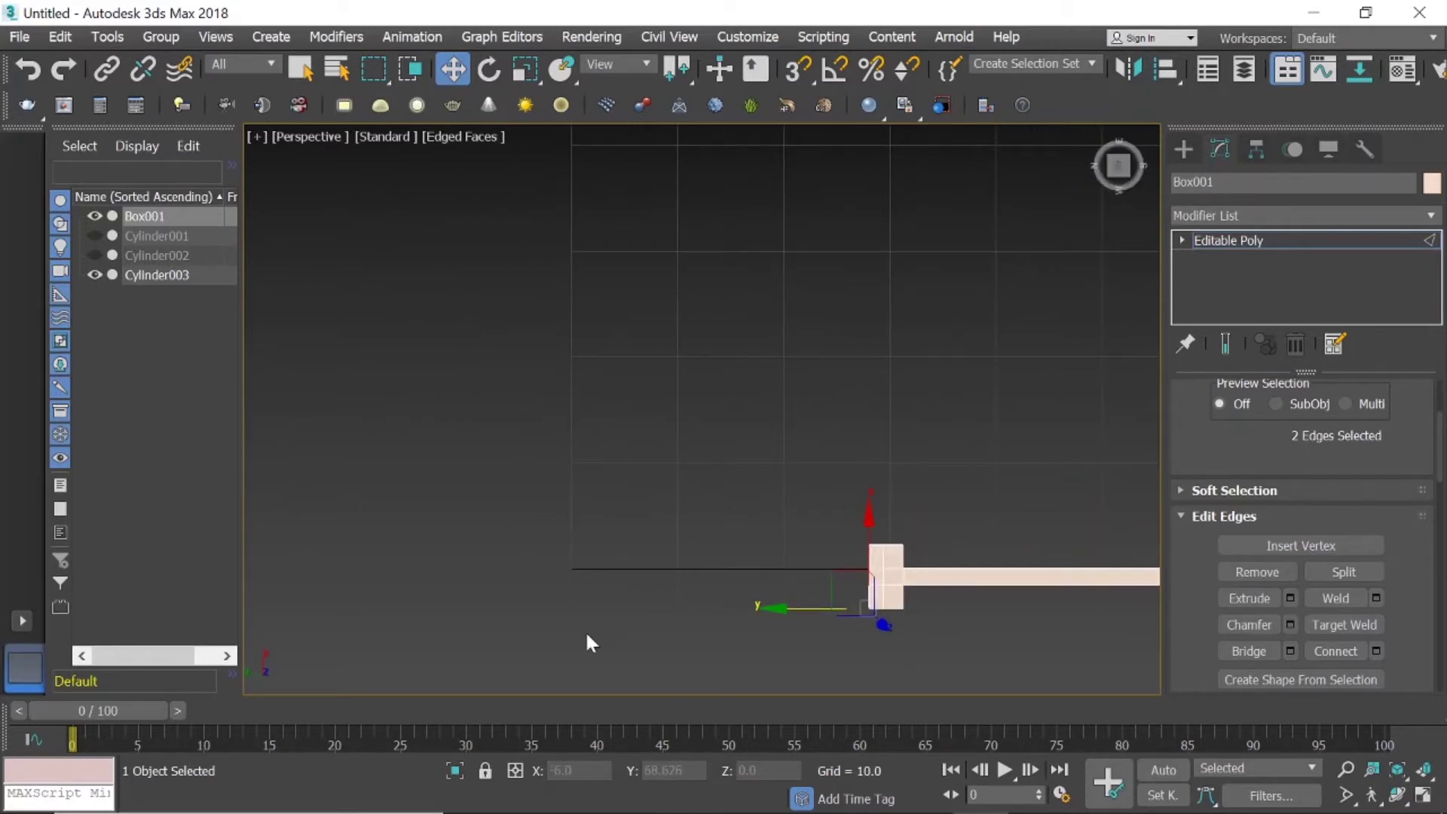
scroll(889, 627, "up", 2)
scroll(914, 626, "up", 2)
scroll(915, 630, "up", 3)
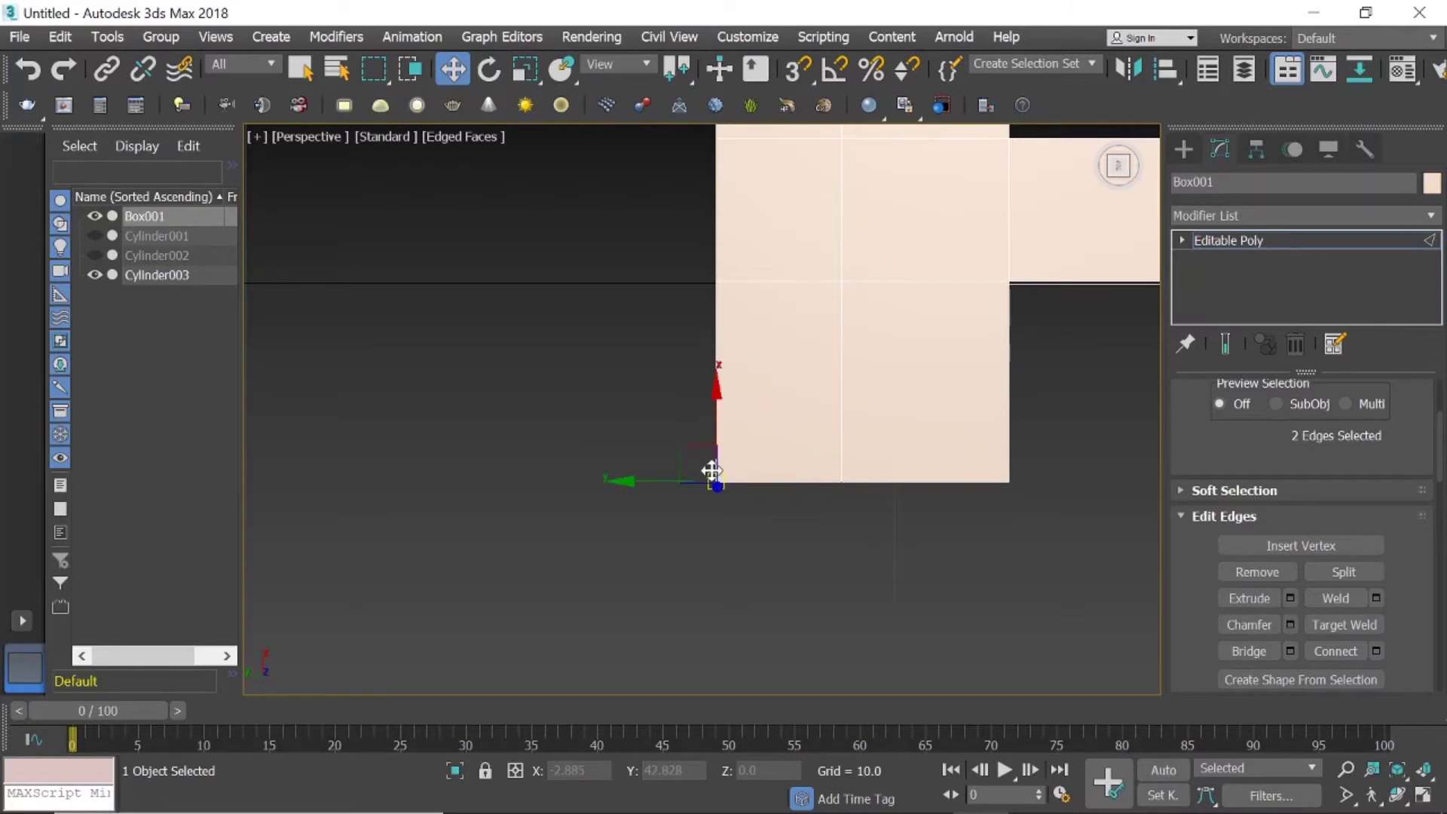
mouse_move(1118, 164)
left_mouse_down()
mouse_move(1108, 181)
mouse_move(1130, 177)
left_mouse_up()
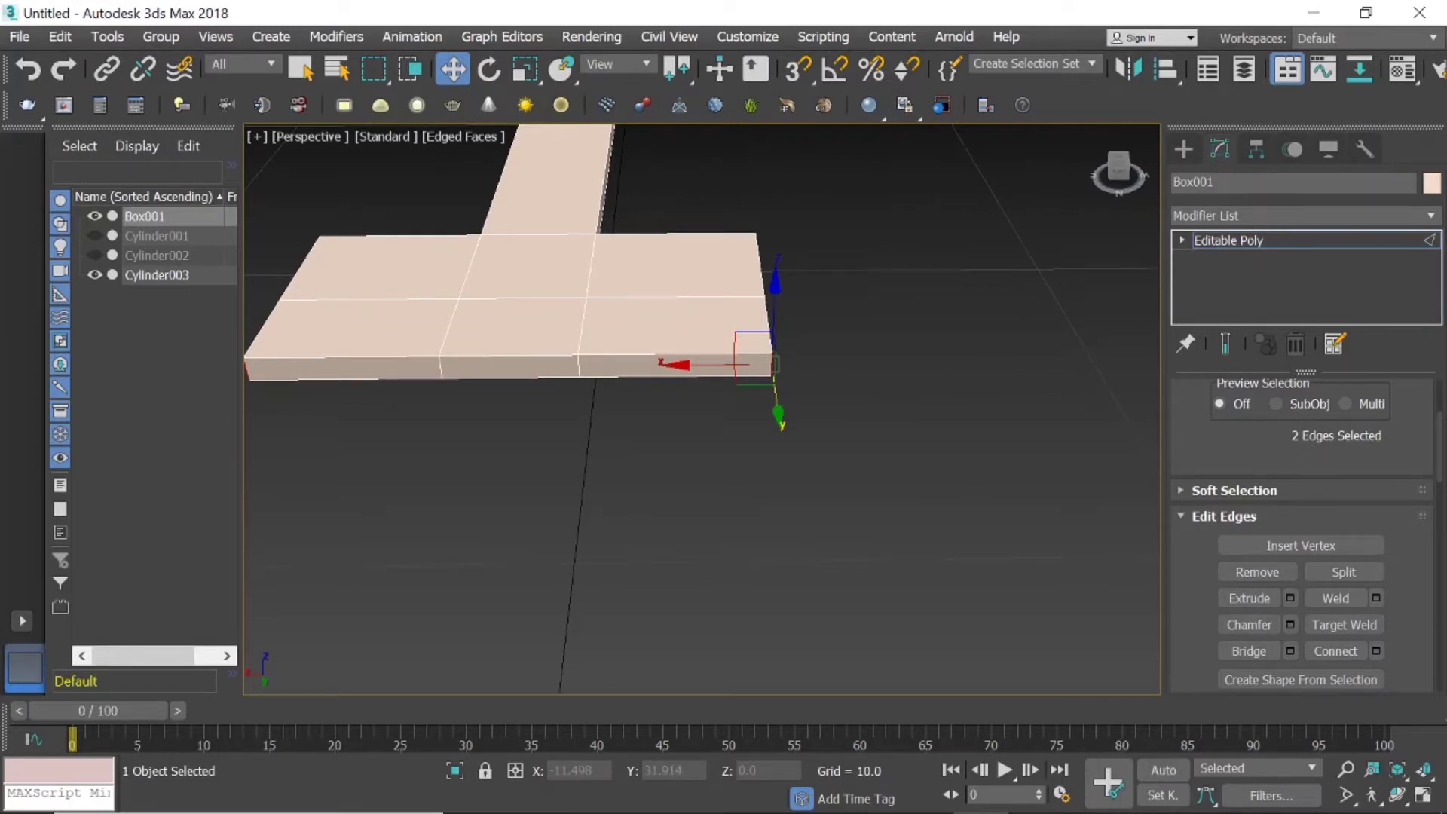
scroll(1381, 464, "up", 3)
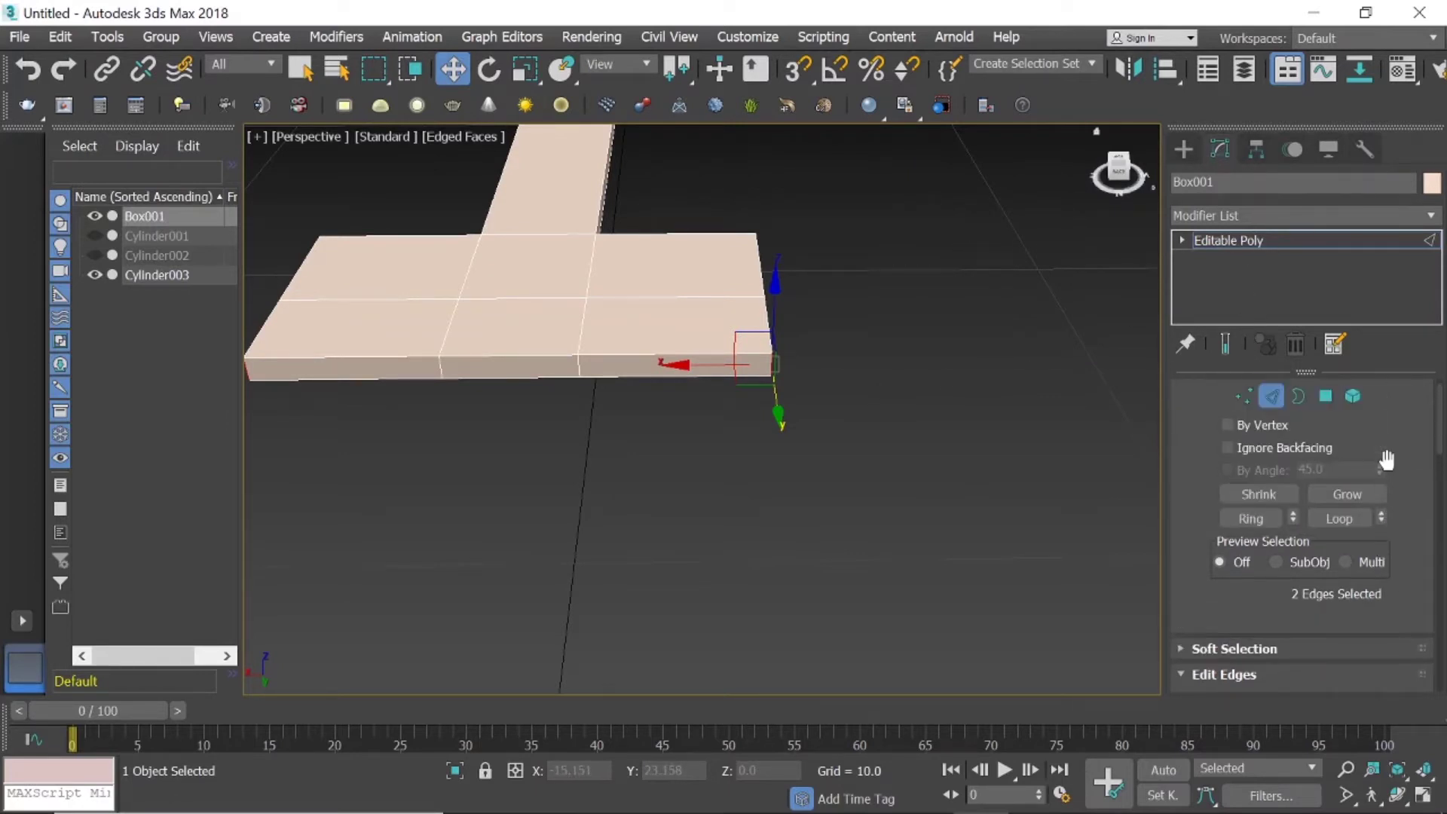
left_click(1325, 419)
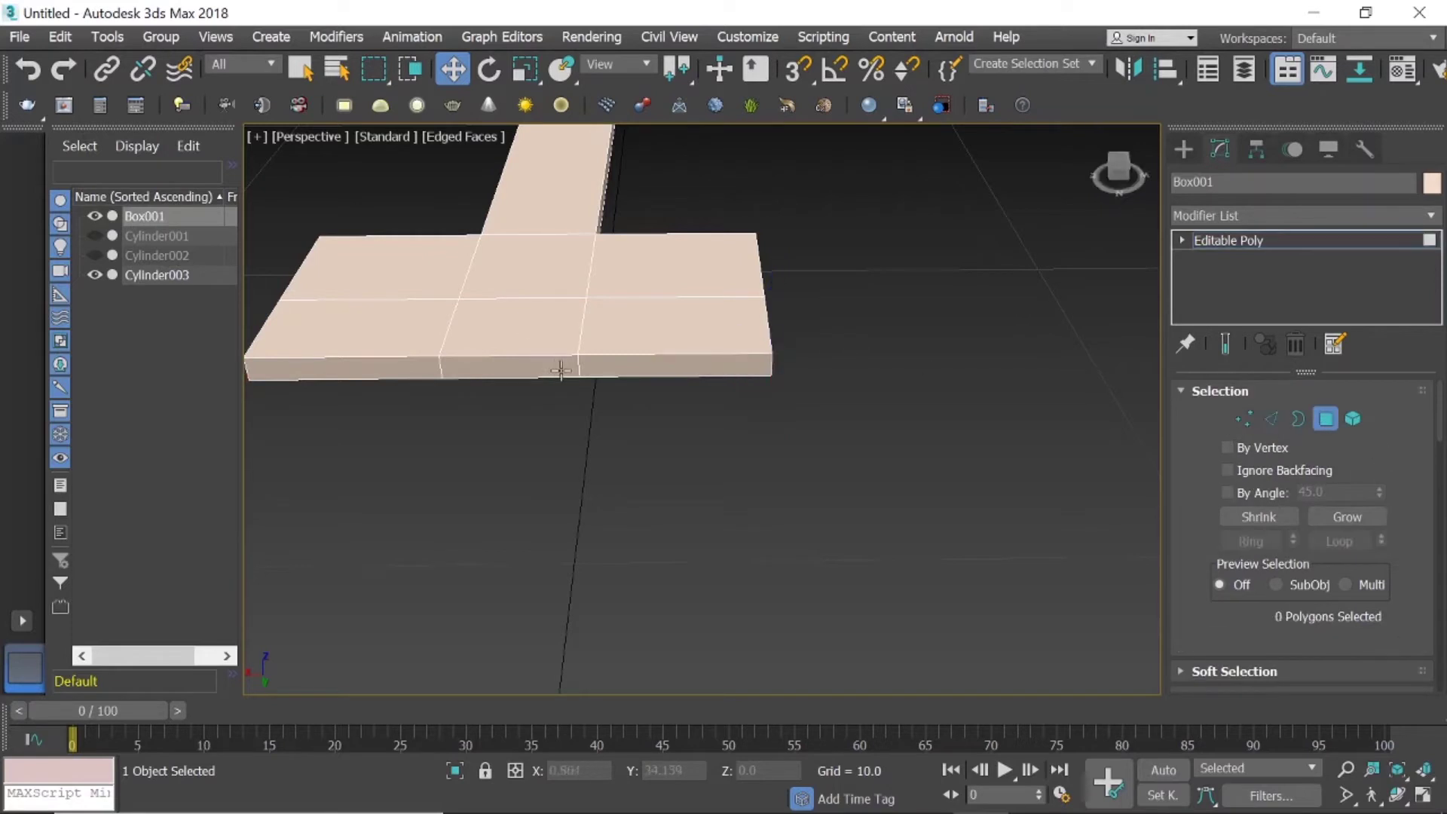
left_click(616, 366)
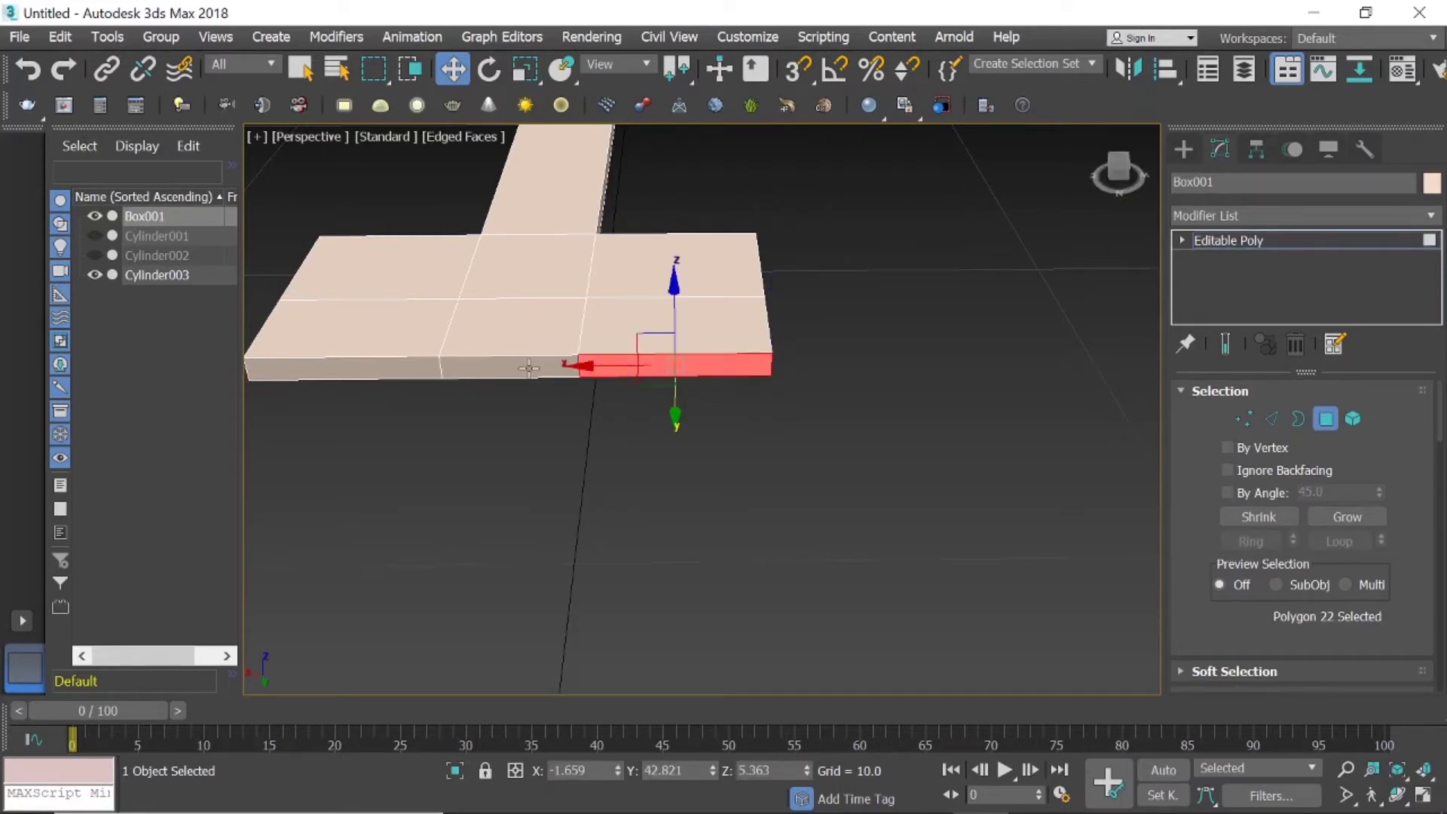
left_click(529, 368)
left_click(413, 366)
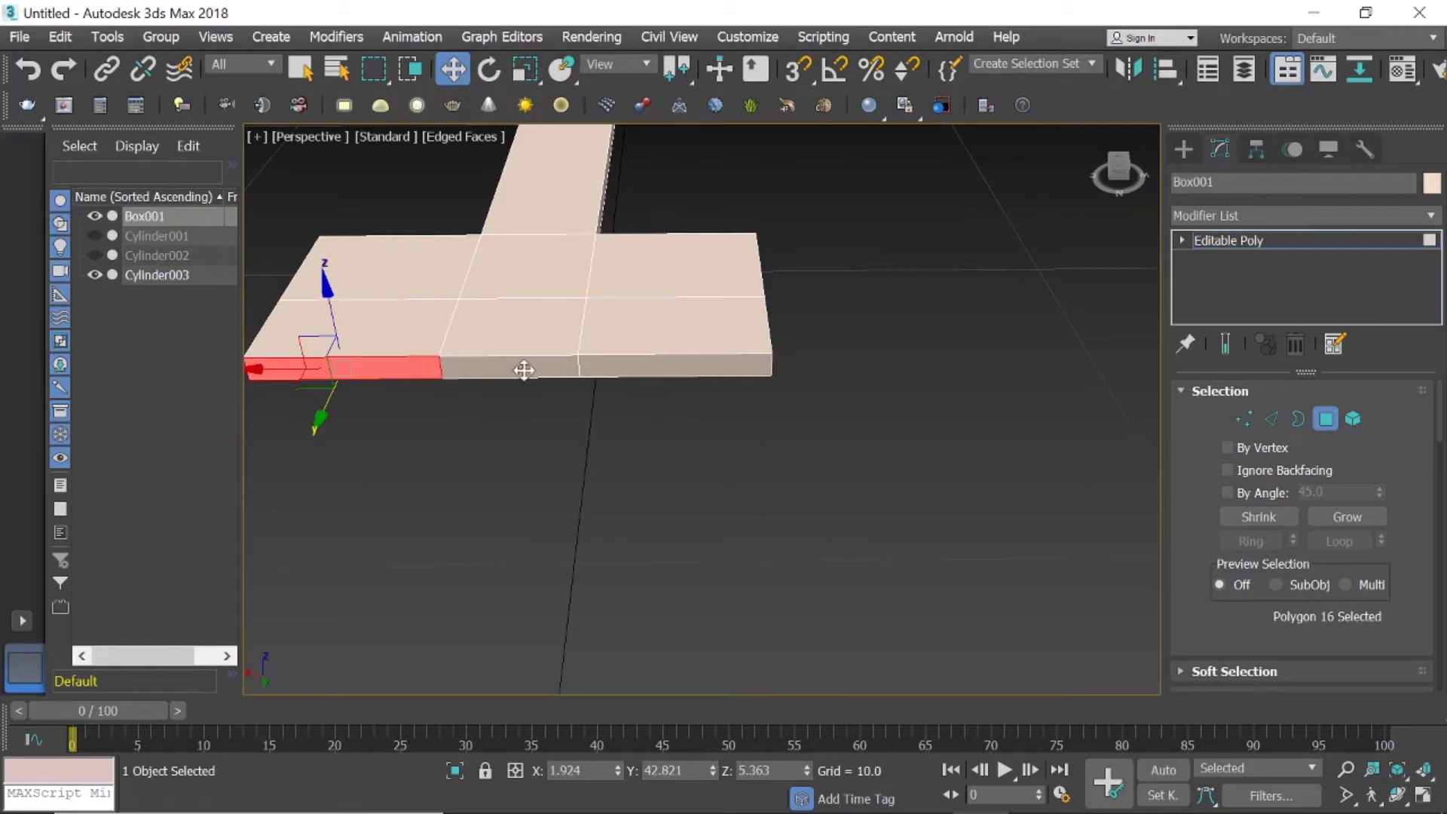
Select all three front polygons of the crossbar's wide end.
left_click(524, 370)
left_click(620, 365)
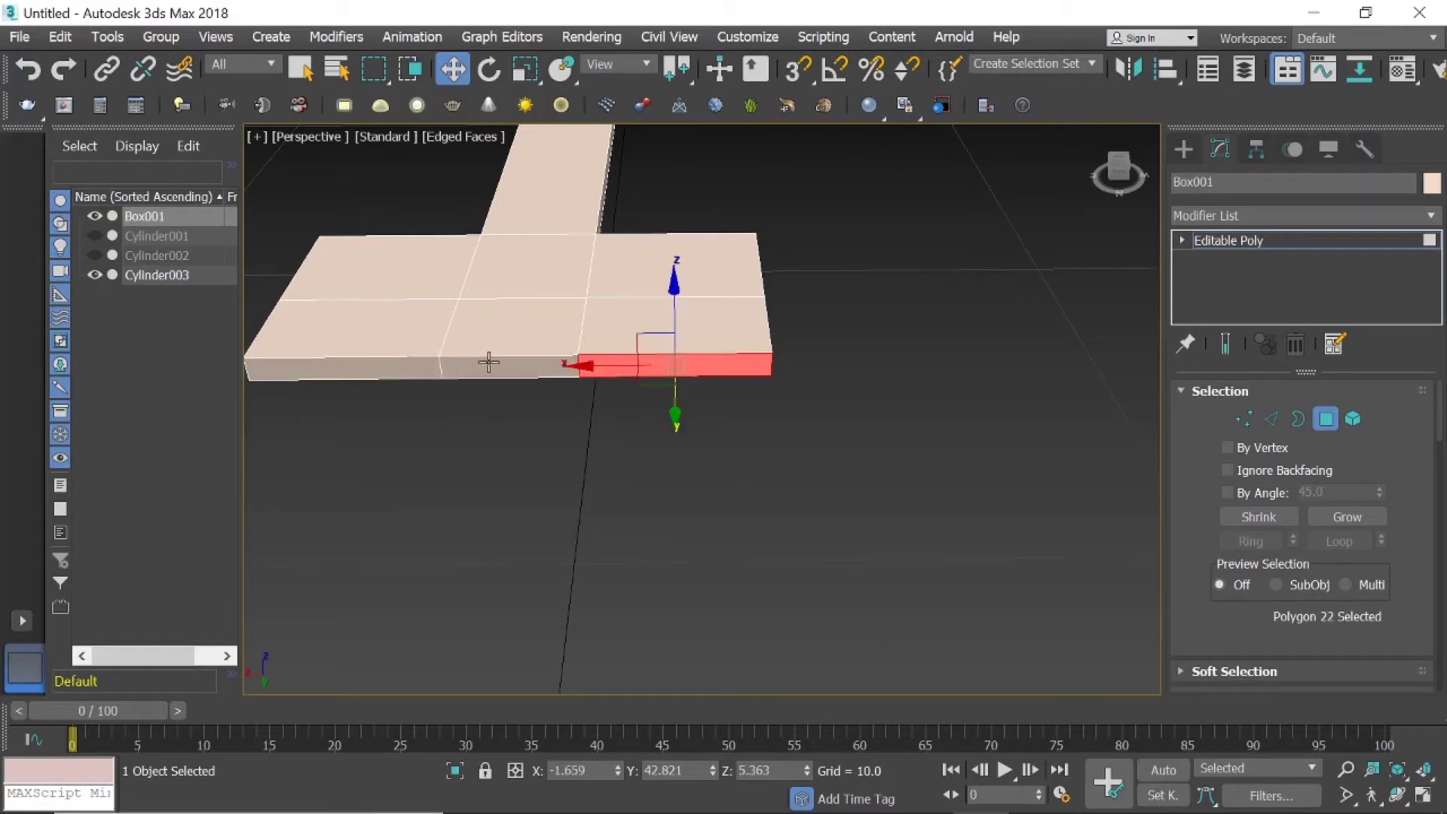
left_click(488, 366, "ctrl")
left_click(410, 369, "ctrl")
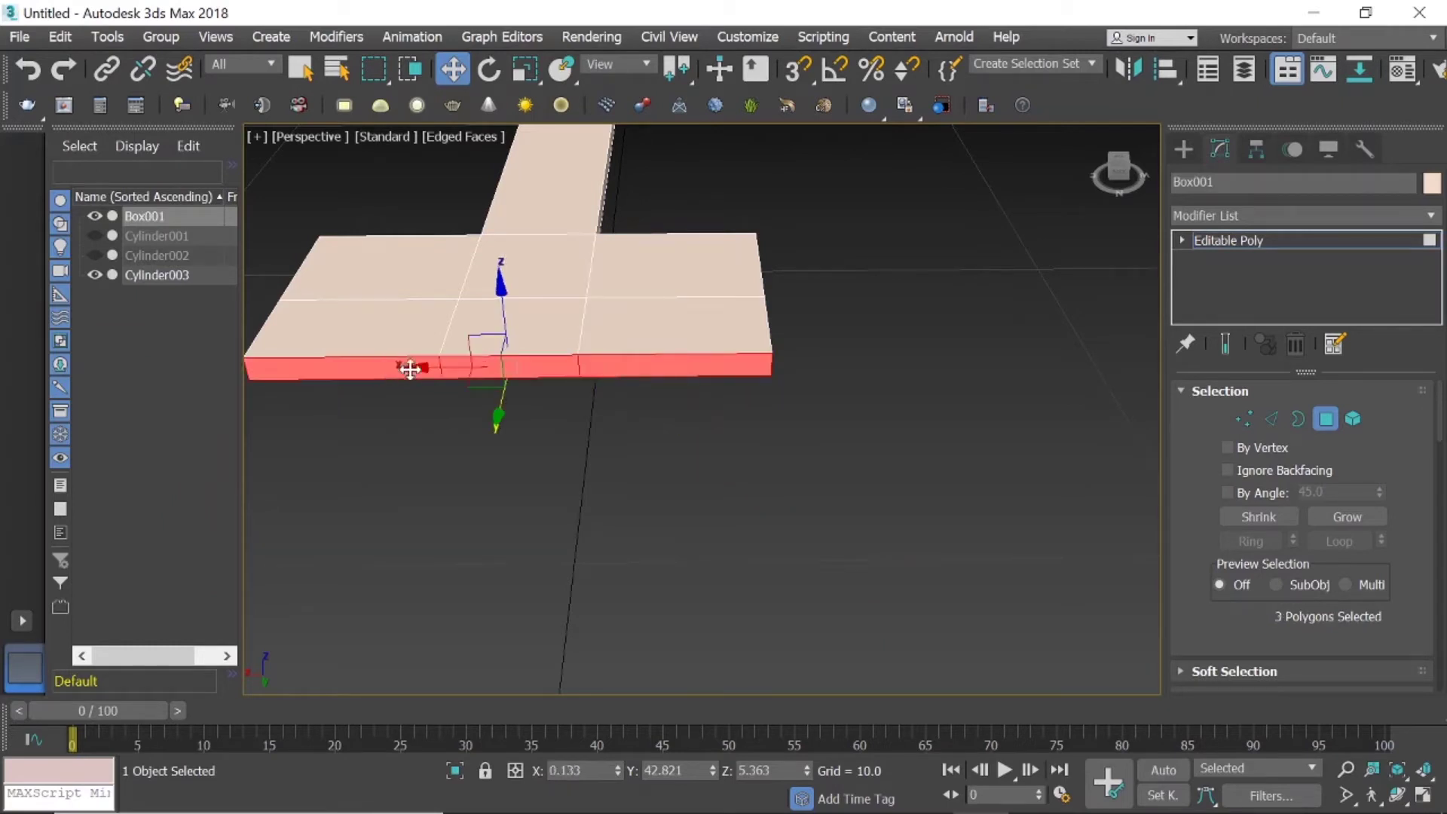
left_click(1118, 183)
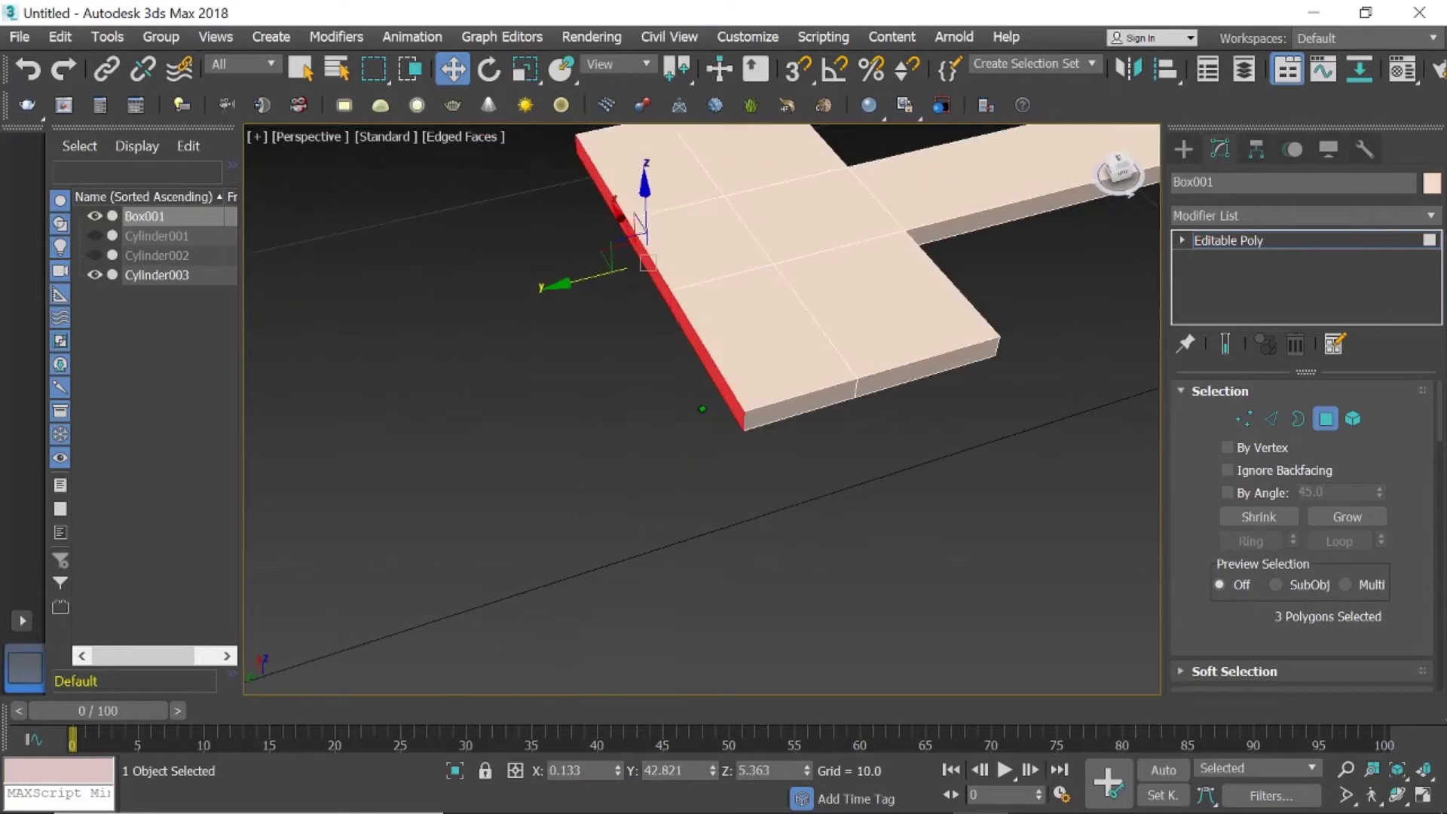
scroll(1395, 473, "down", 3)
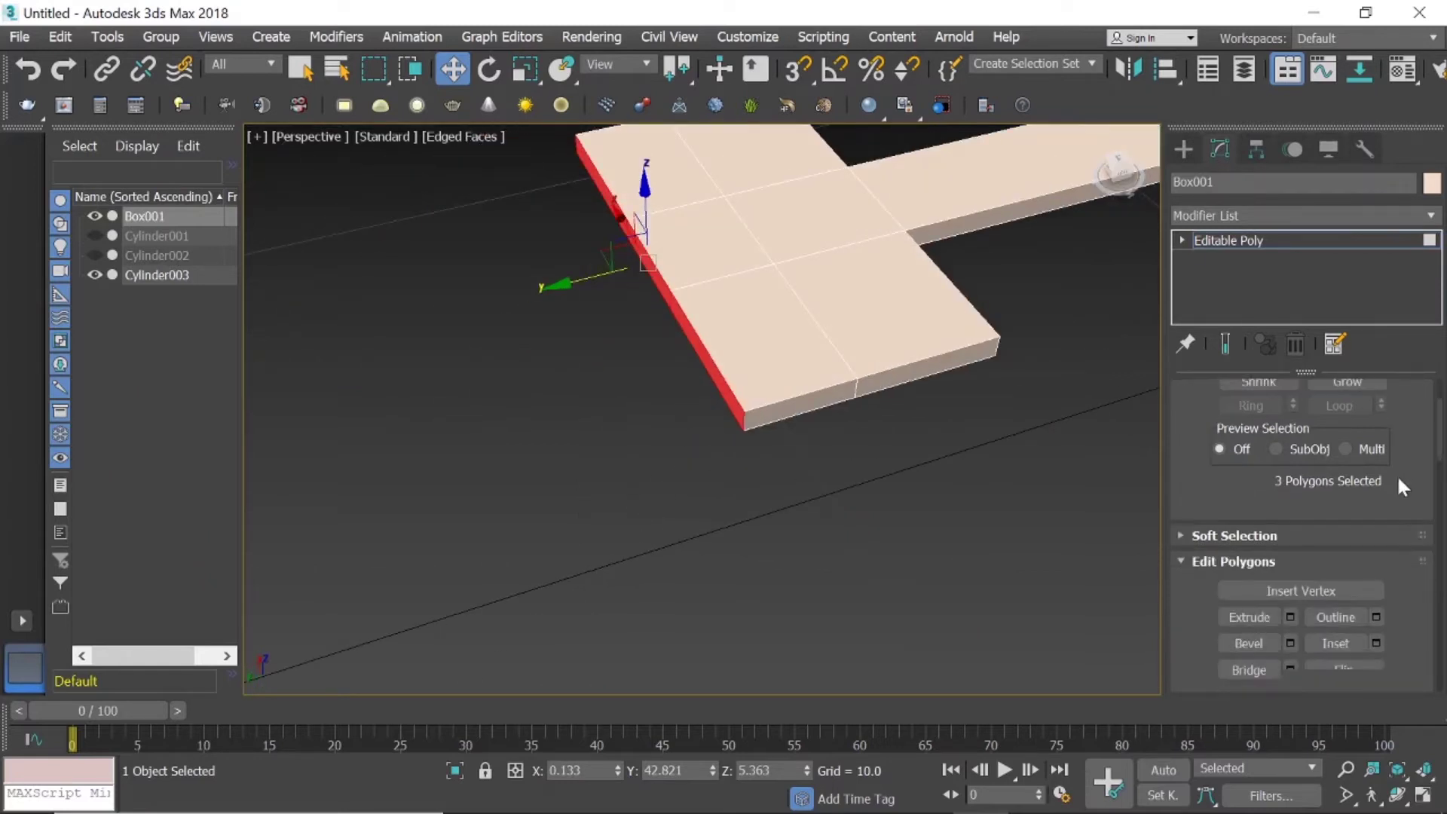
scroll(1400, 484, "down", 2)
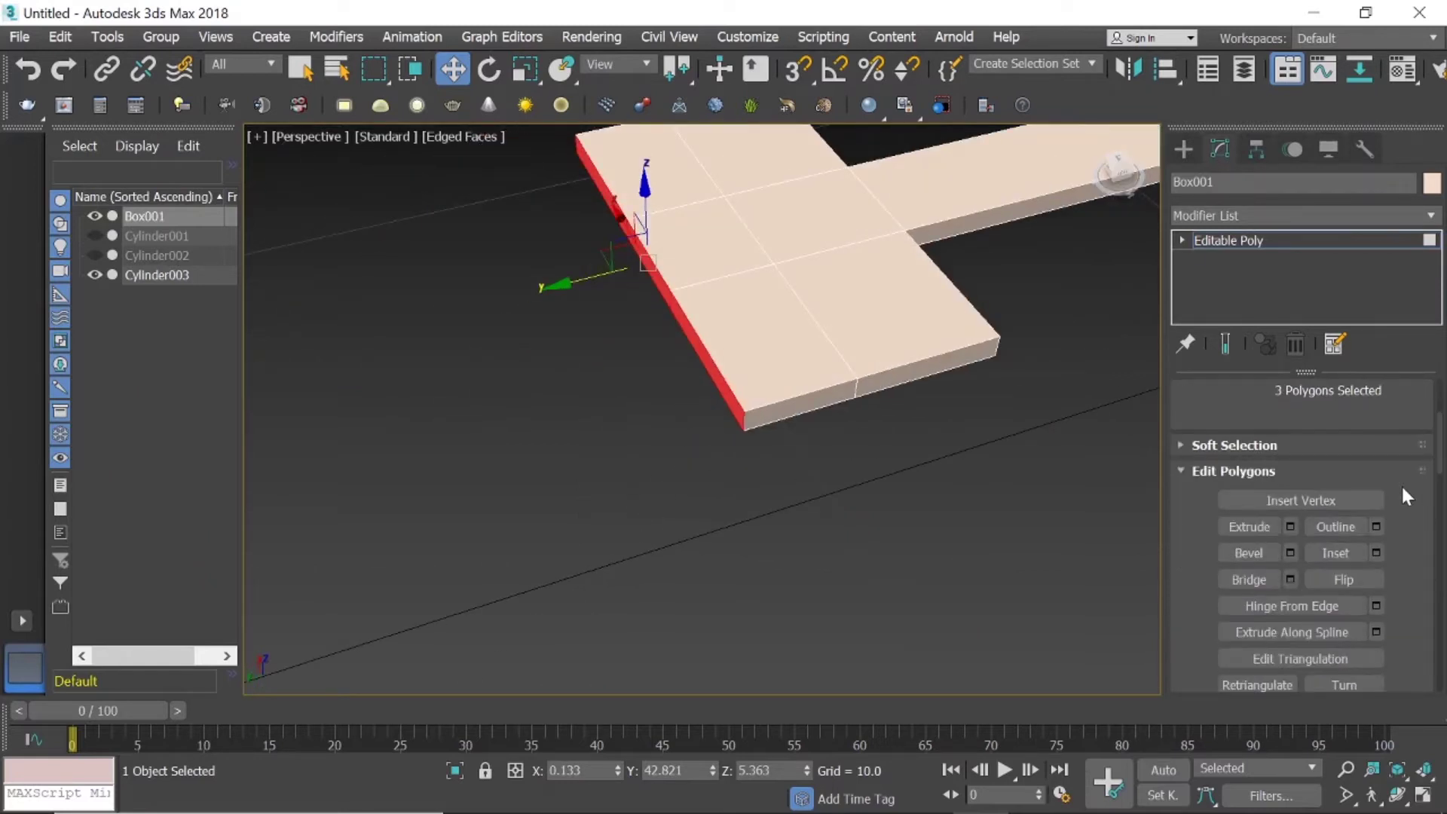
Extrude the three front faces by a height of 4.299.
left_click(1290, 527)
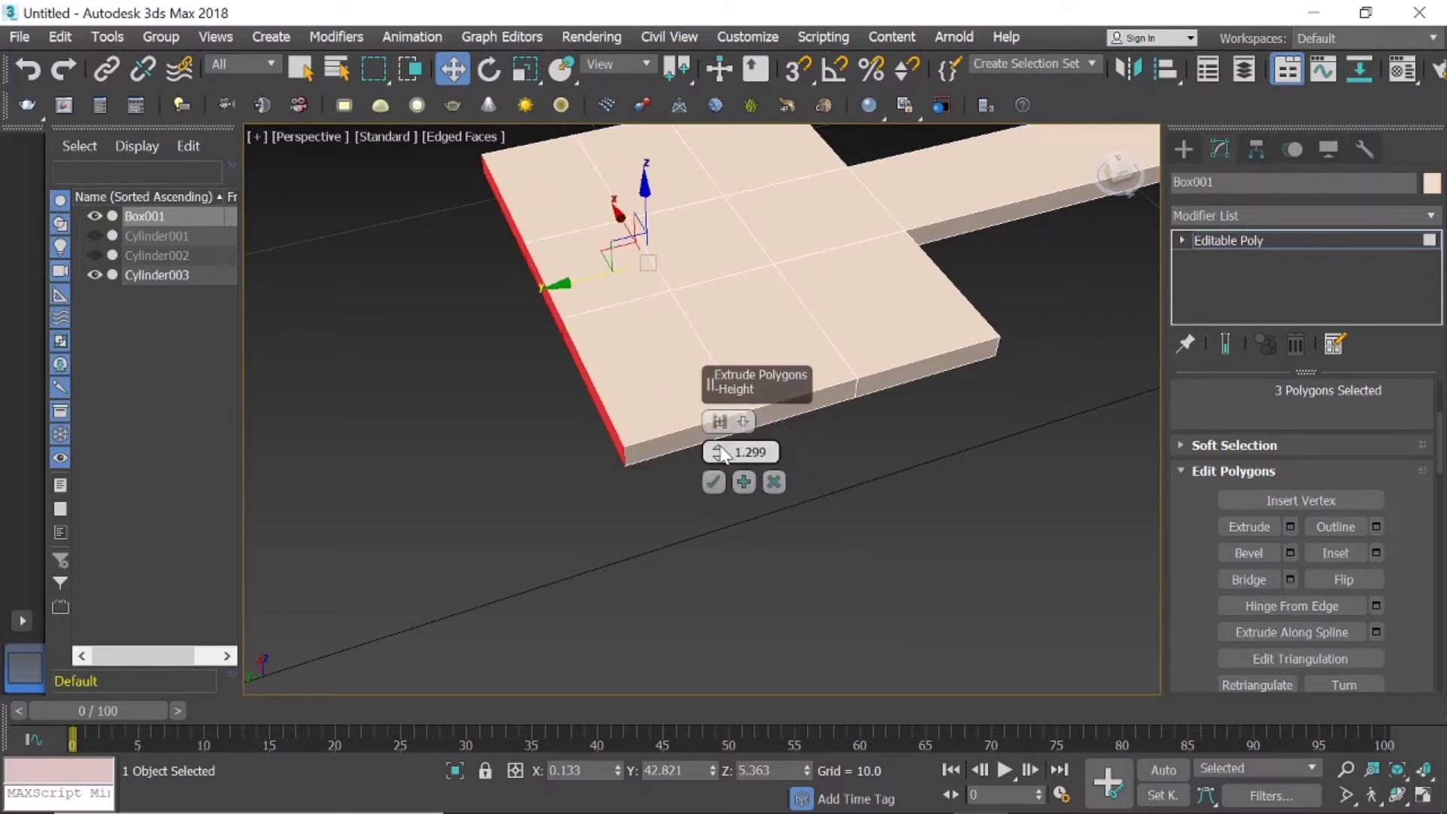
left_click_drag(720, 446, 714, 426)
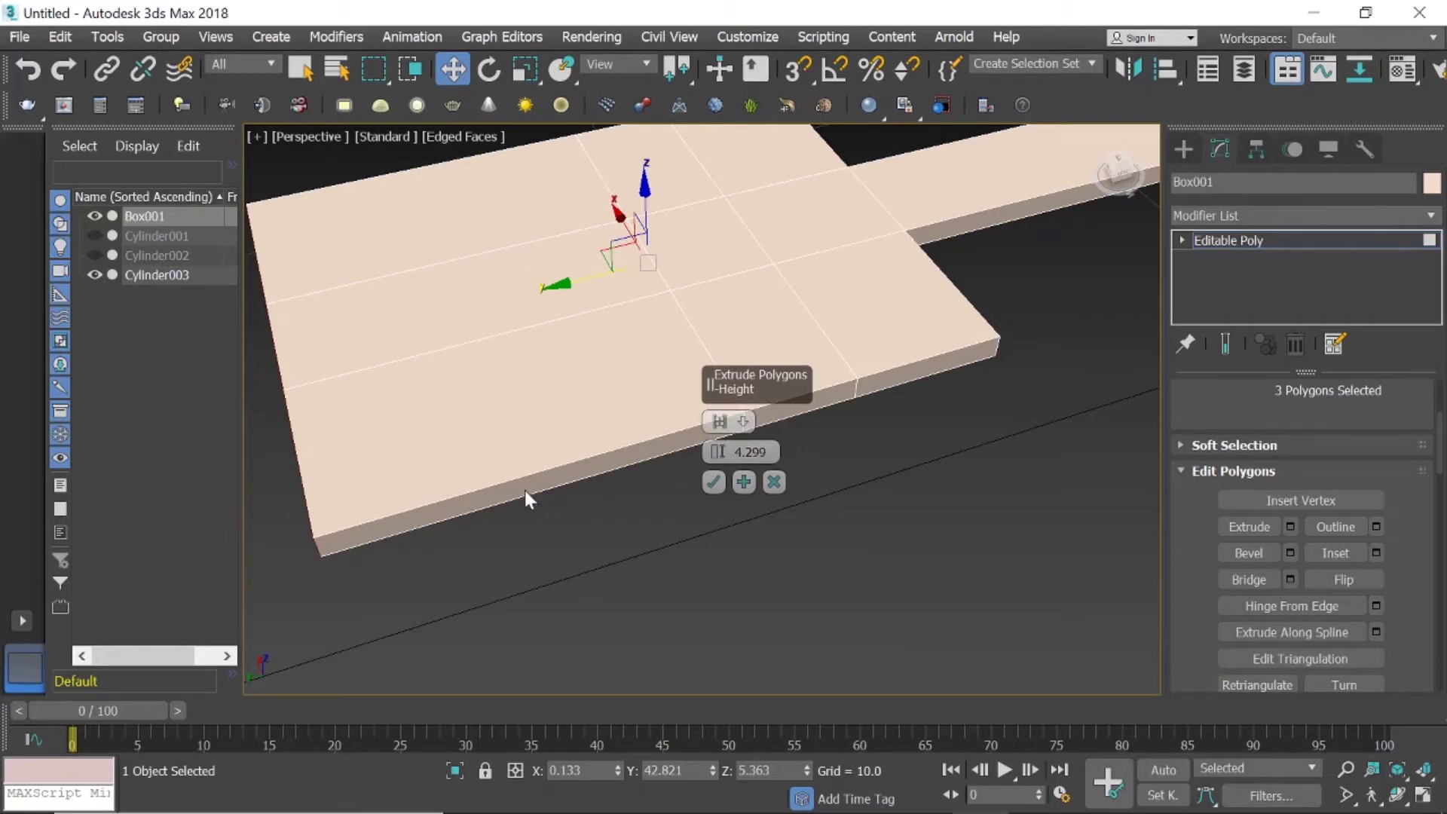
left_click(713, 481)
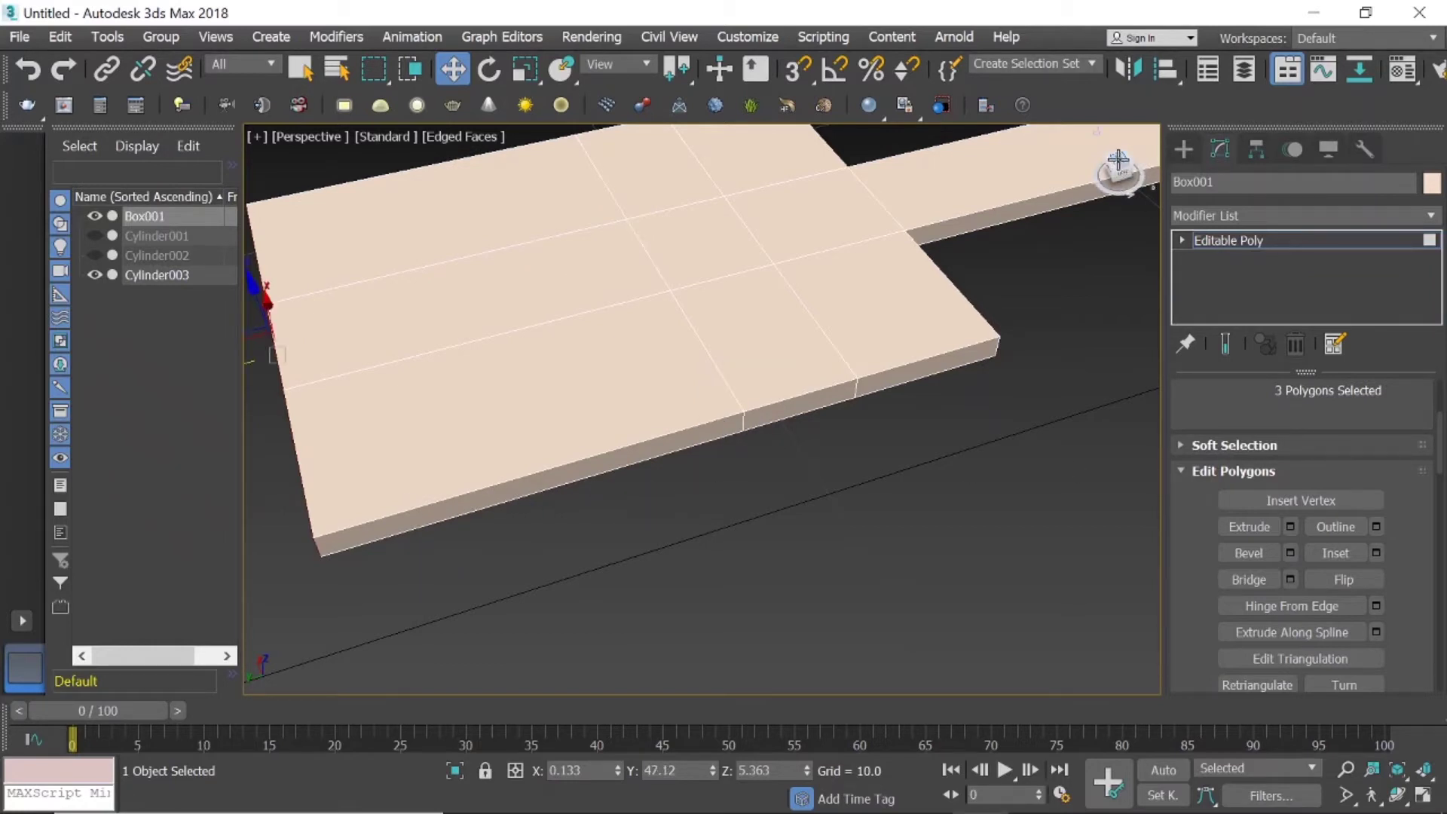
left_click(1123, 167)
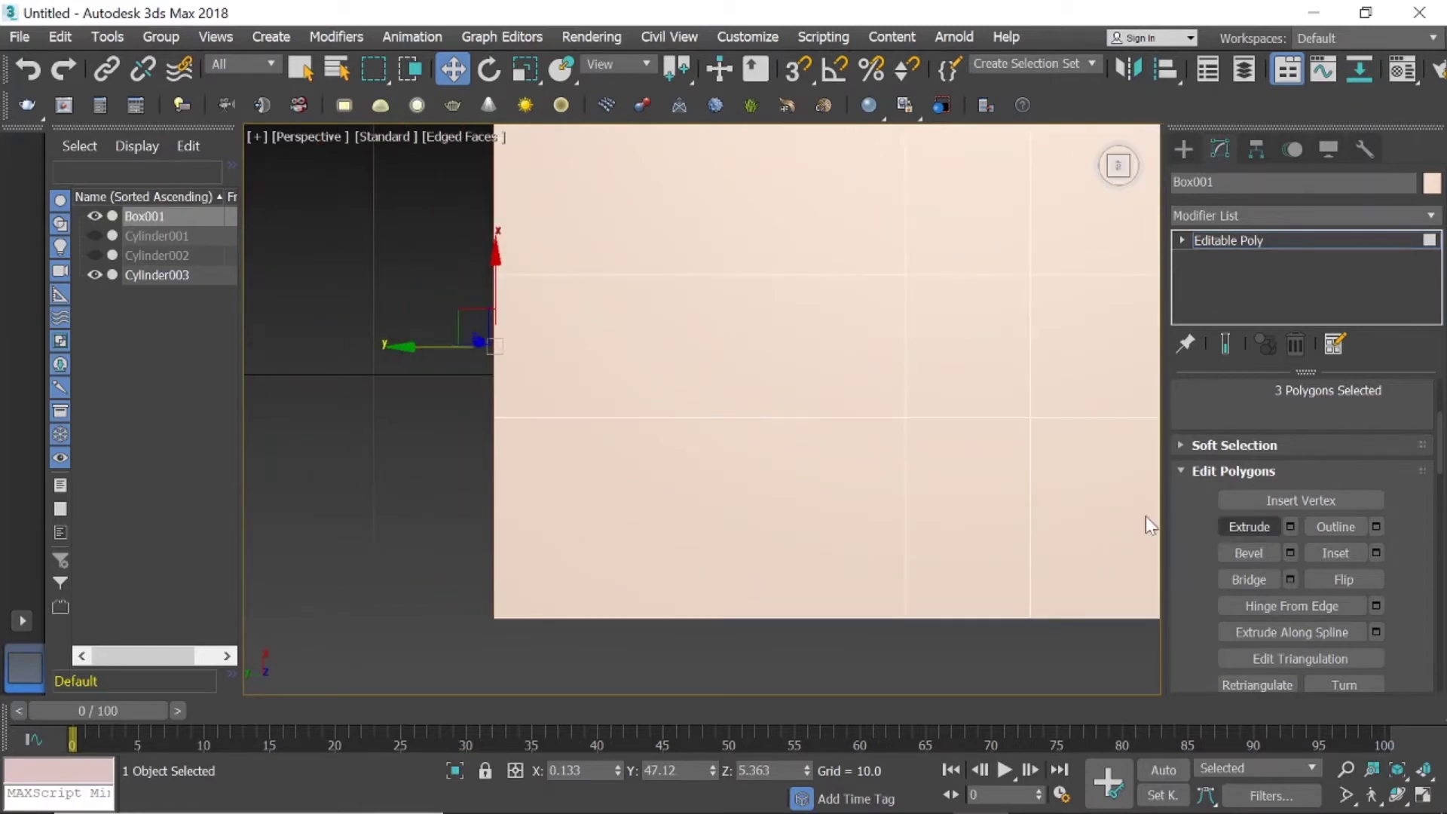
middle_click_drag(630, 369, 639, 452)
scroll(966, 459, "down", 4)
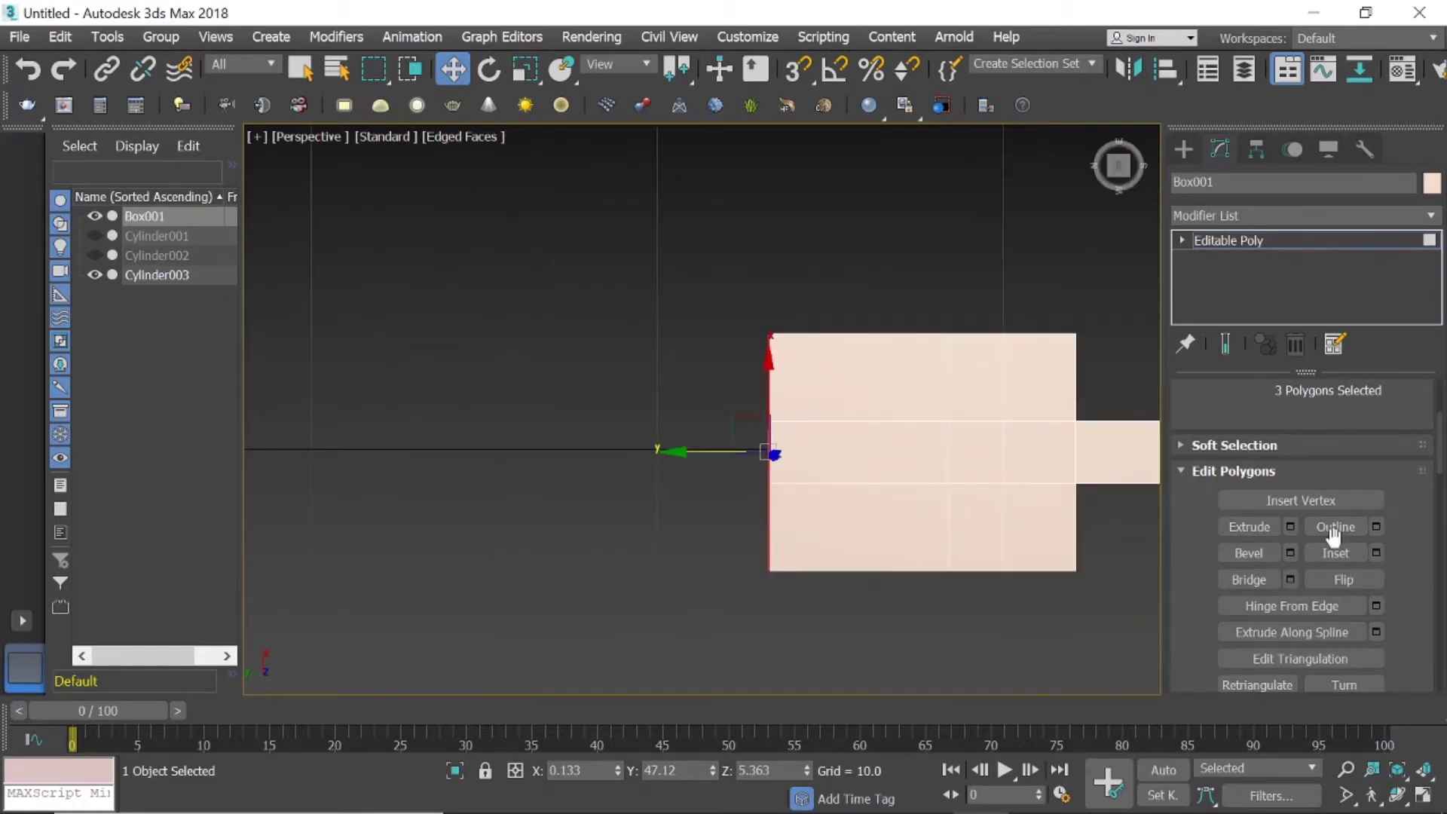
scroll(1281, 422, "up", 3)
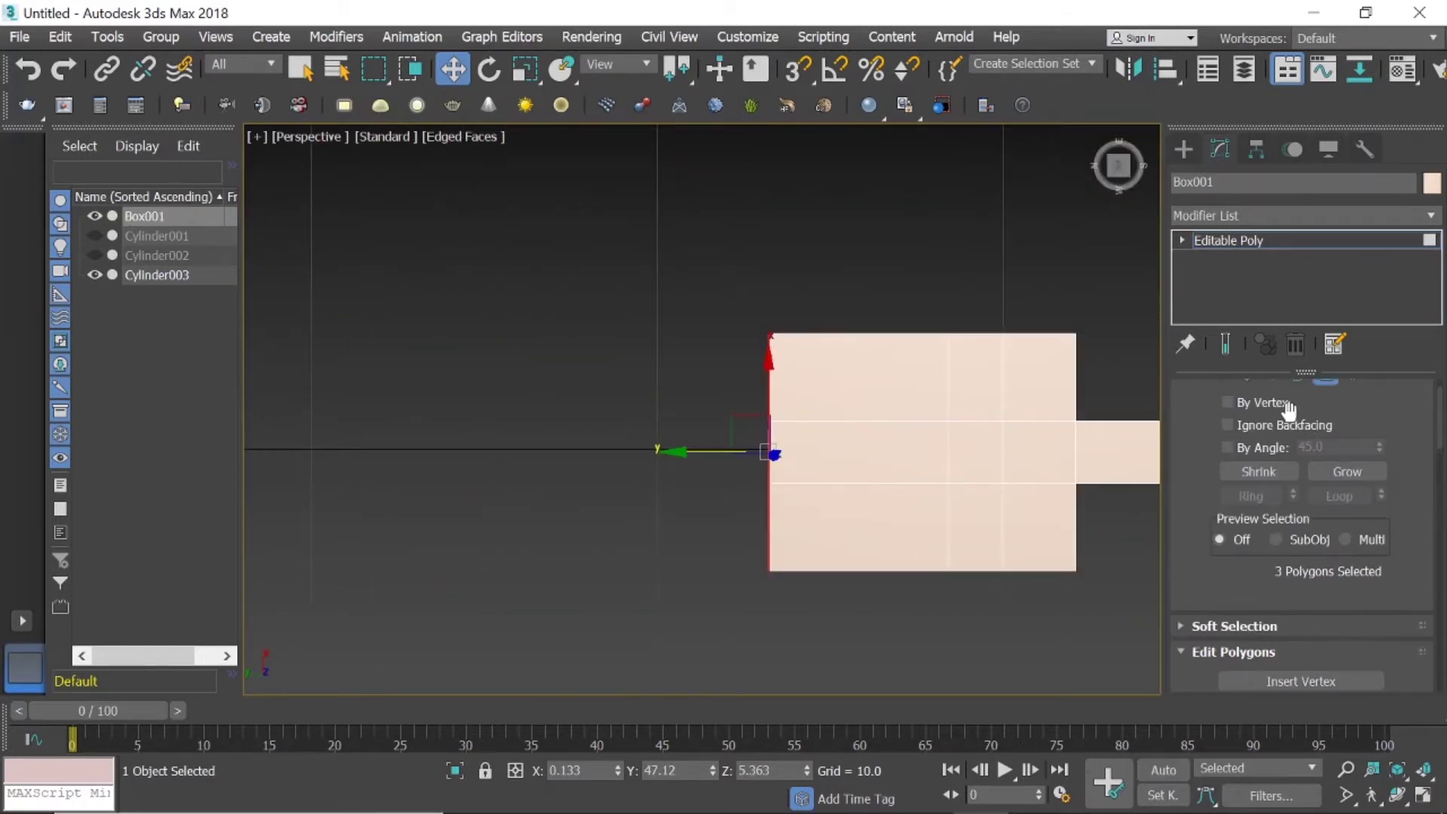
scroll(1255, 415, "up", 1)
Select the eight left-end vertices and scale them inward into a taper.
left_click(1245, 419)
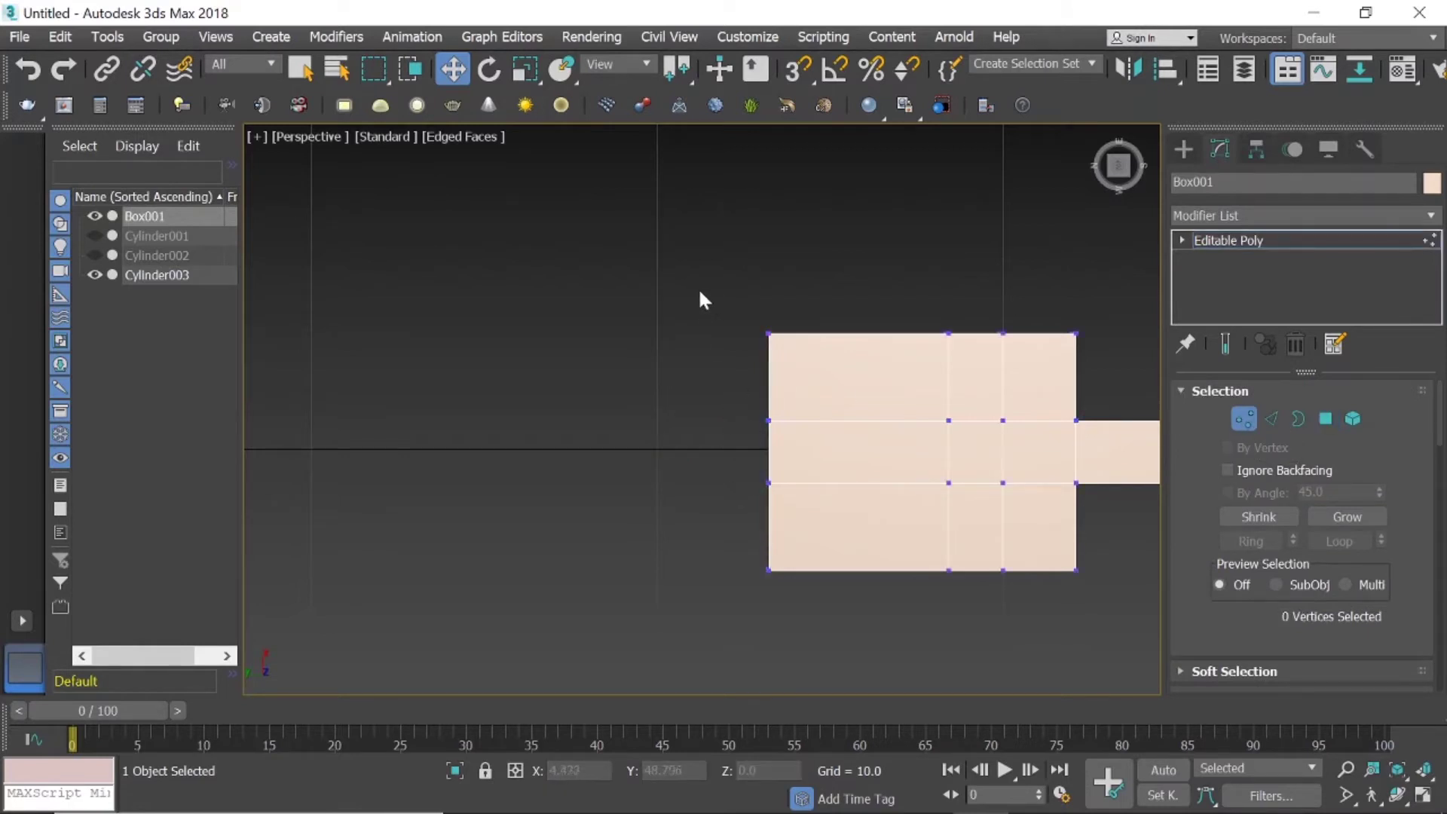
left_click_drag(698, 285, 791, 392)
left_click_drag(798, 635, 793, 629)
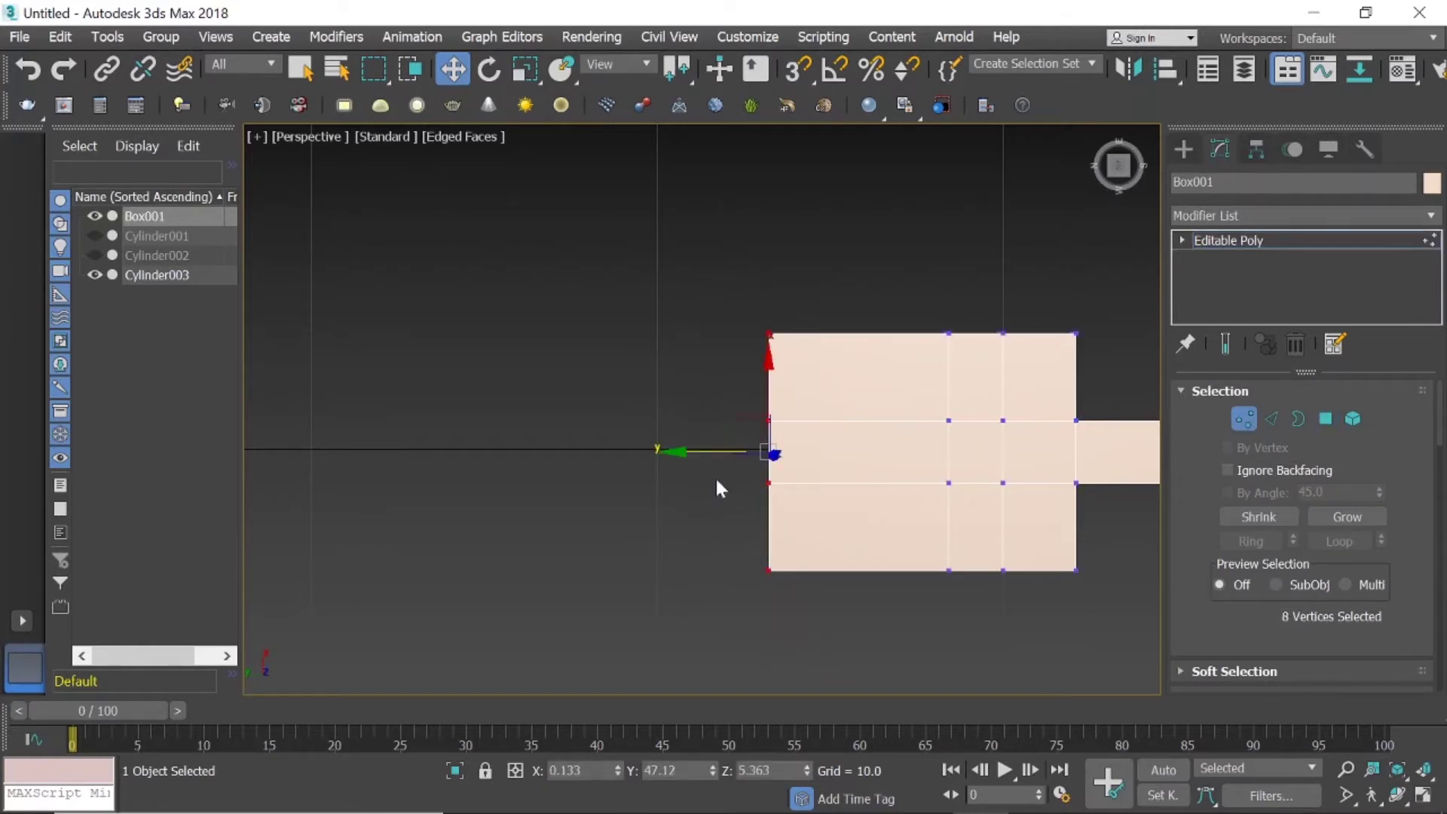
left_click(525, 69)
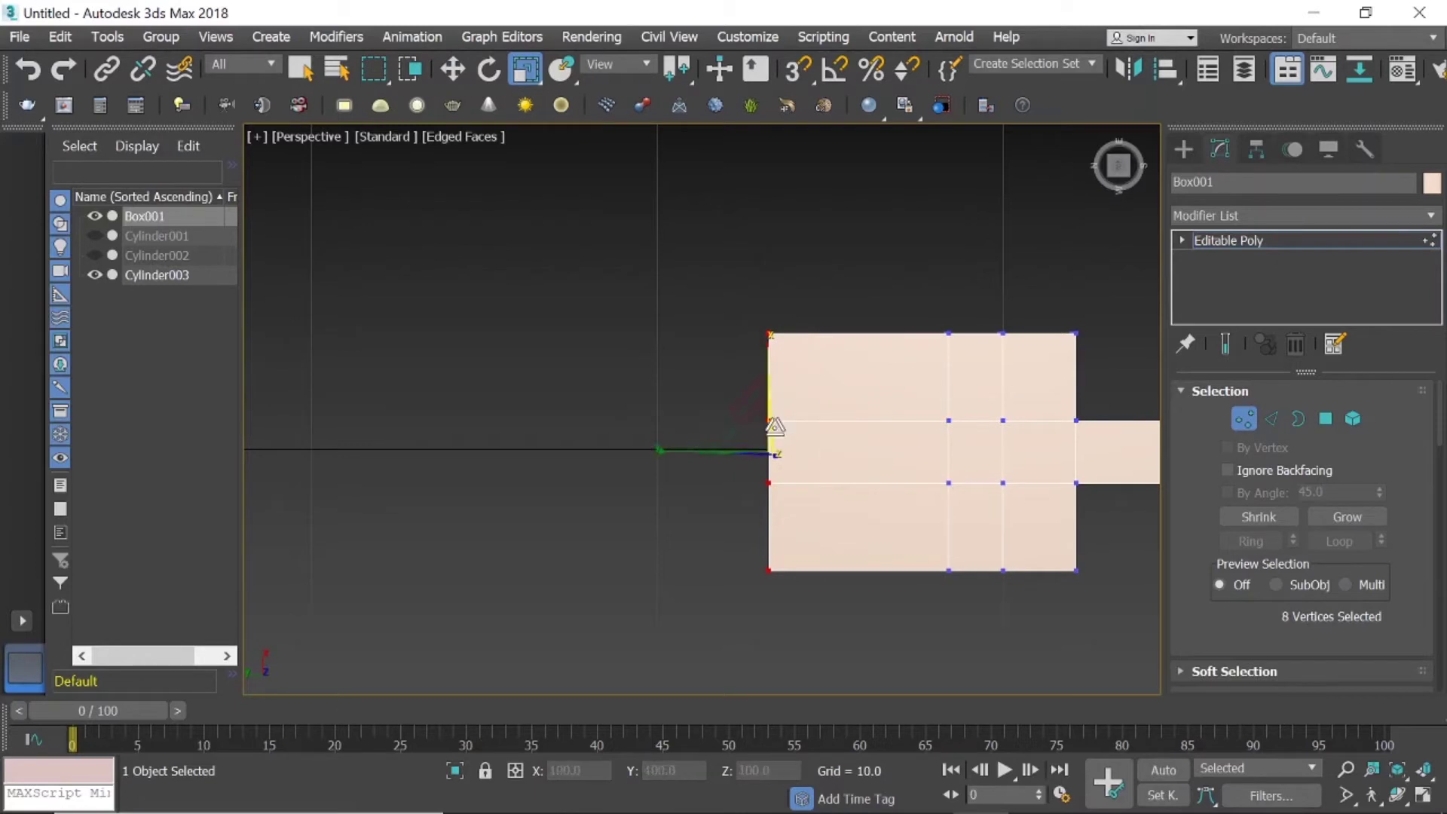
left_click_drag(767, 425, 783, 698)
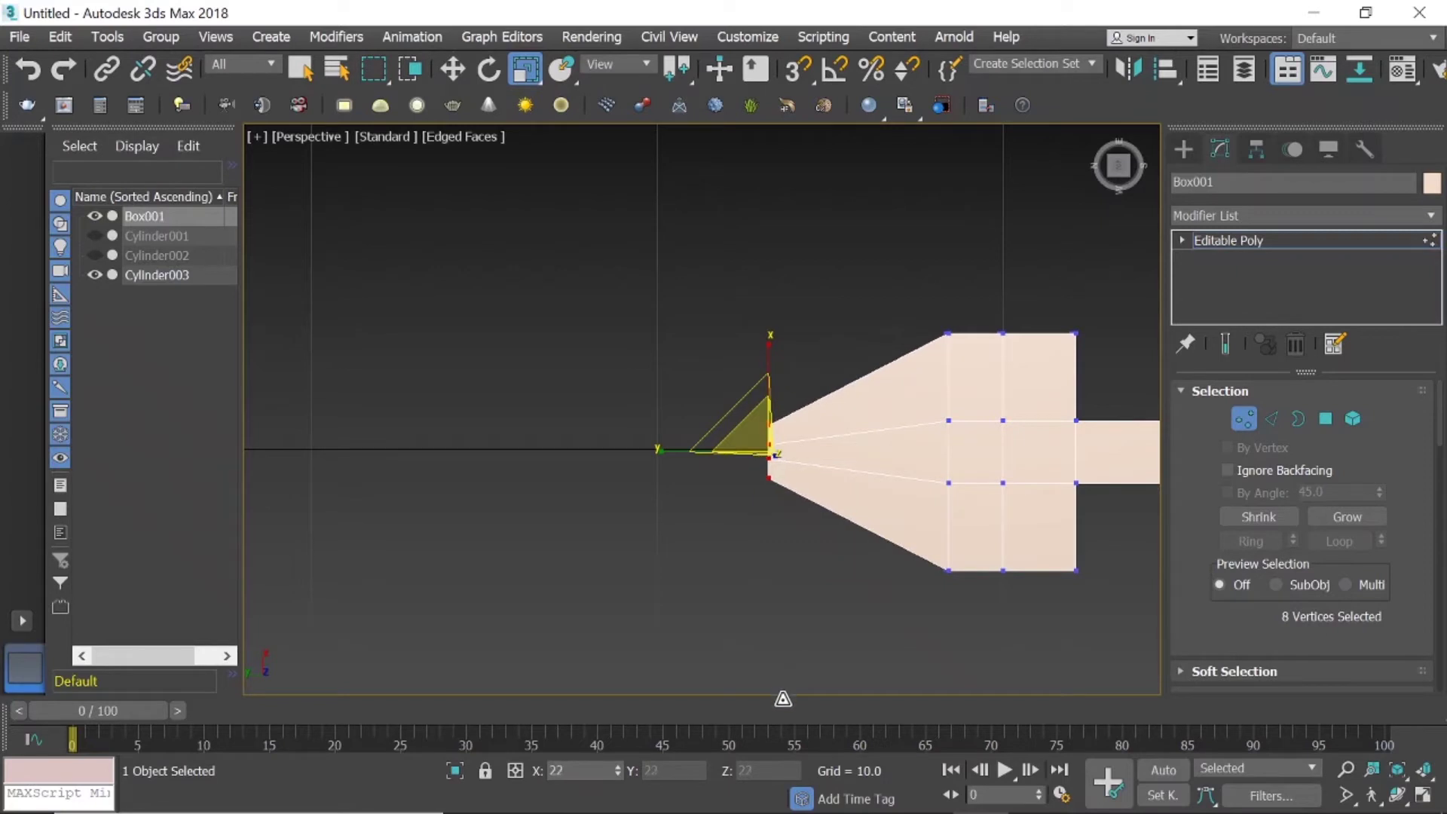
Move the middle tip vertices to sharpen the end into an arrow point.
scroll(766, 482, "up", 3)
scroll(716, 482, "up", 1)
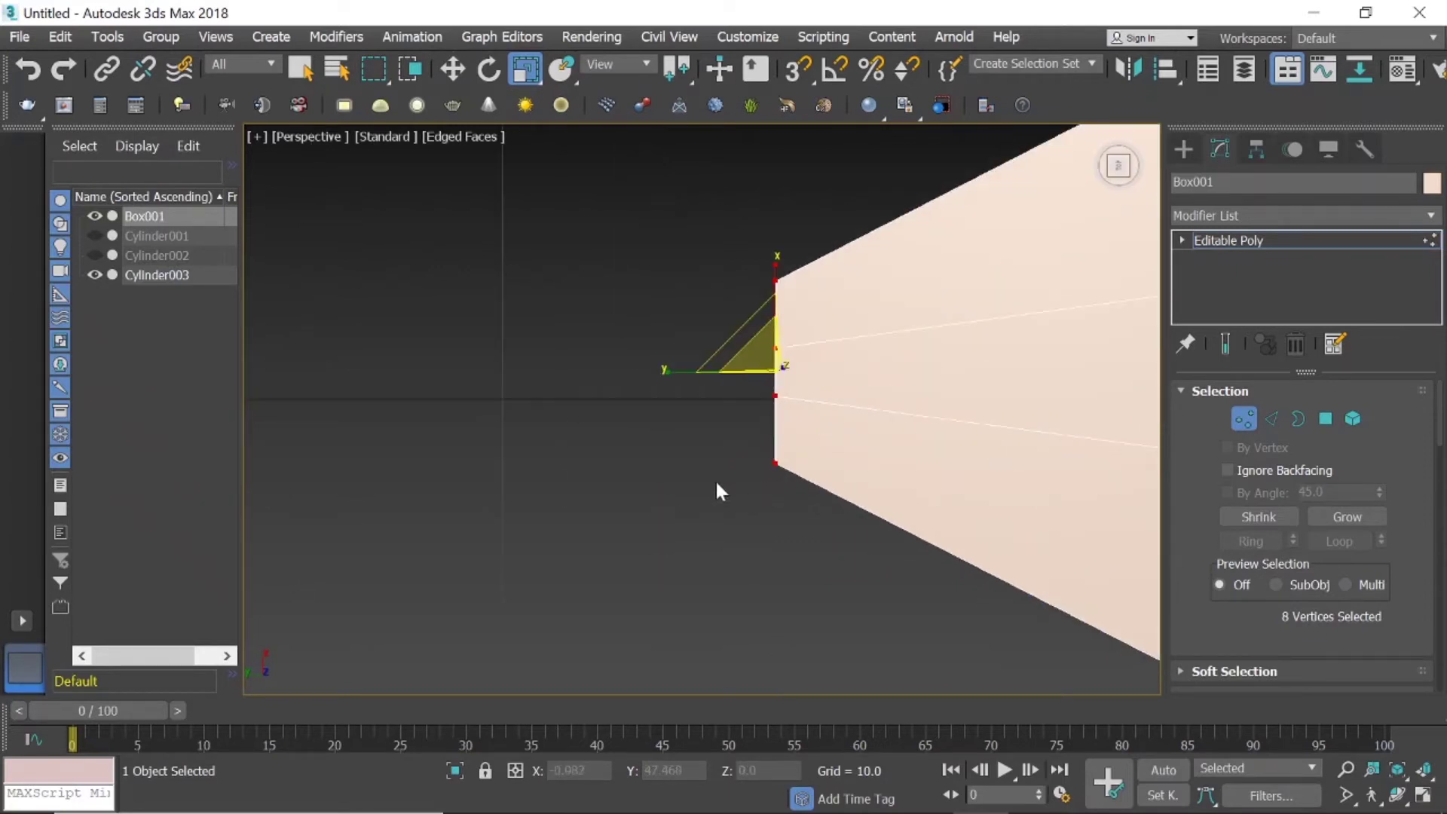
left_click(747, 333)
left_click_drag(747, 333, 851, 438)
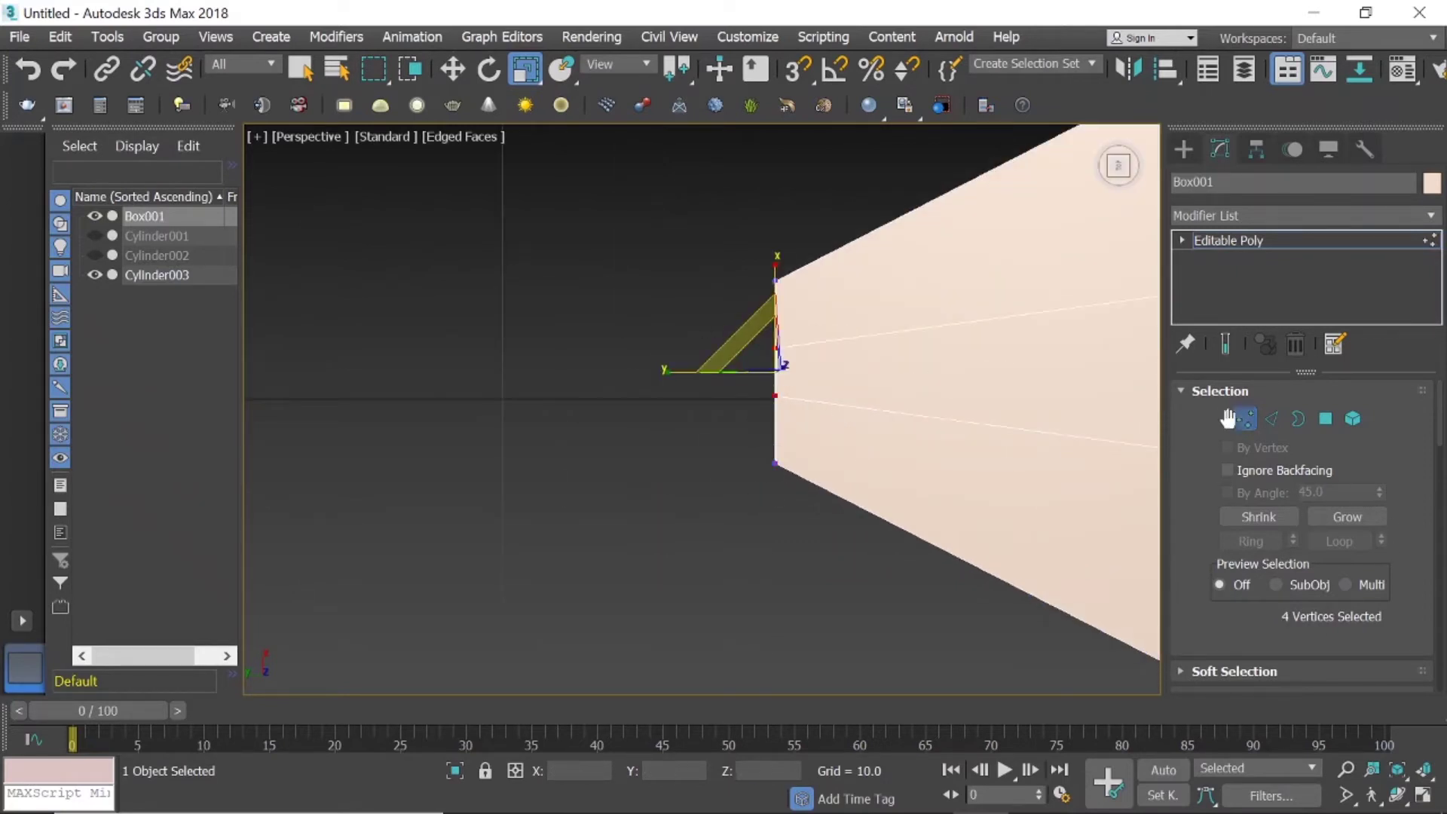
left_click(454, 70)
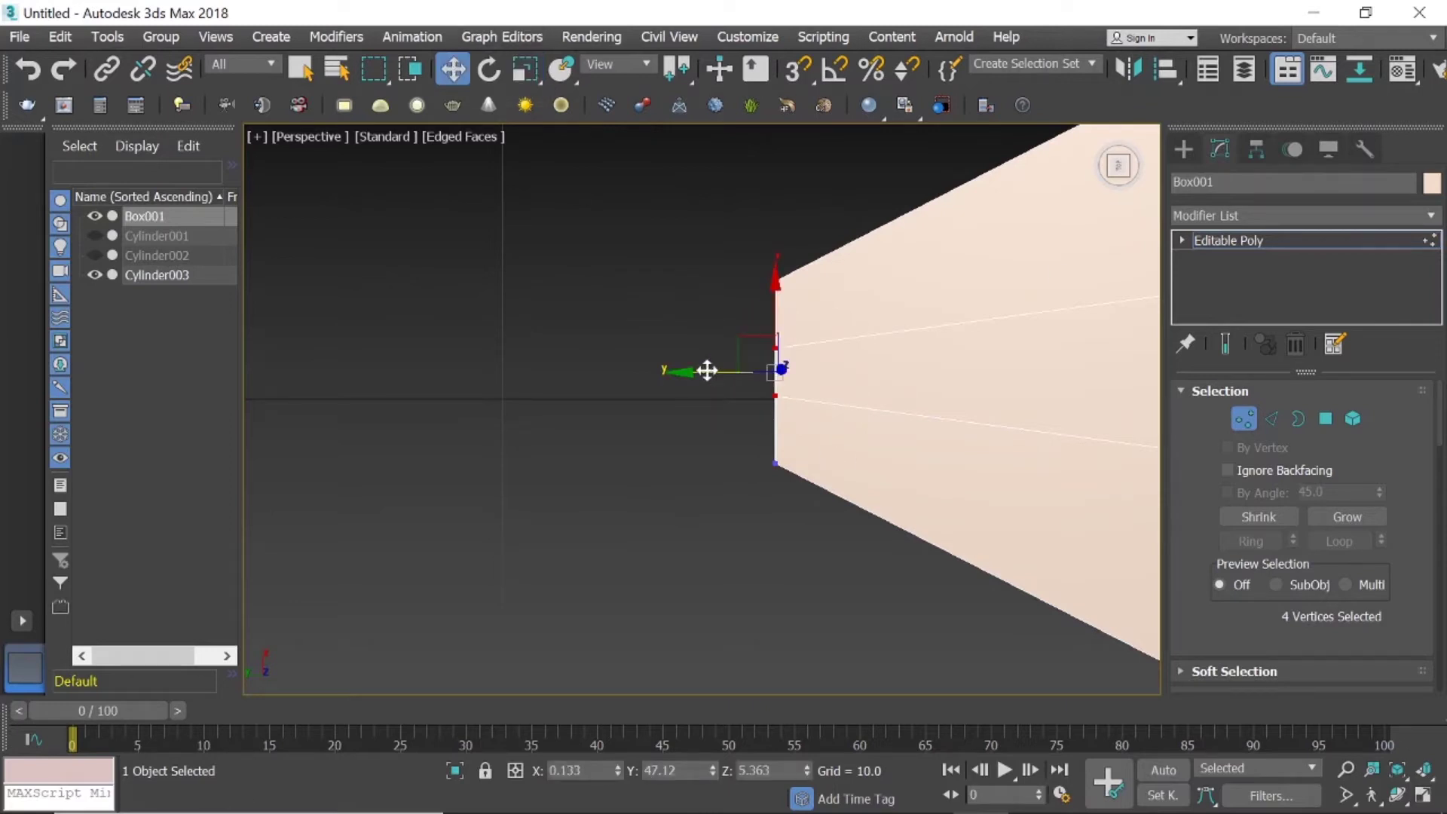
mouse_move(706, 370)
left_mouse_down()
mouse_move(467, 361)
mouse_move(624, 366)
left_mouse_up()
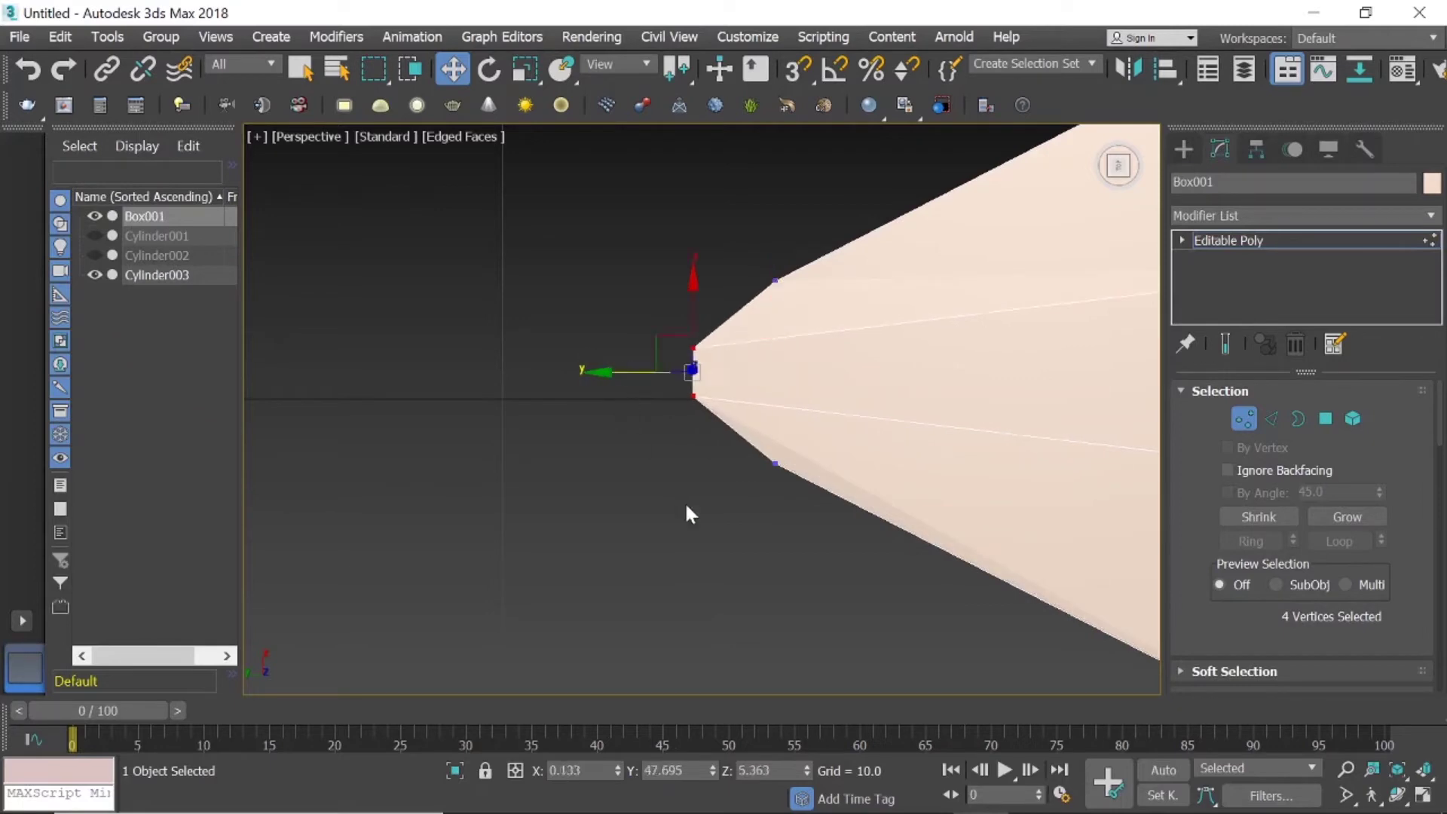
key("ctrl+z")
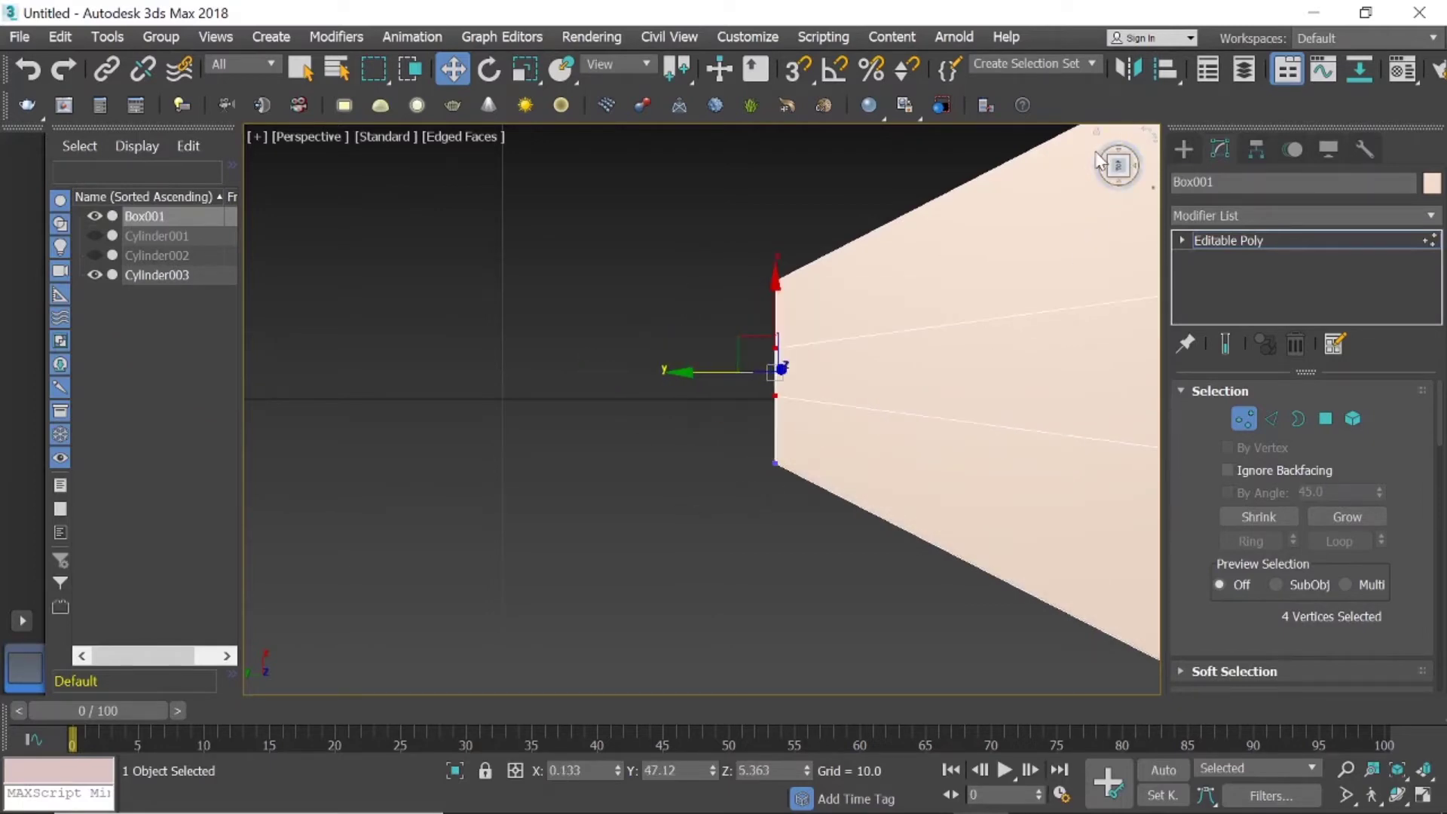
mouse_move(1120, 167)
left_mouse_down()
mouse_move(1105, 200)
mouse_move(1100, 188)
mouse_move(1109, 199)
left_mouse_up()
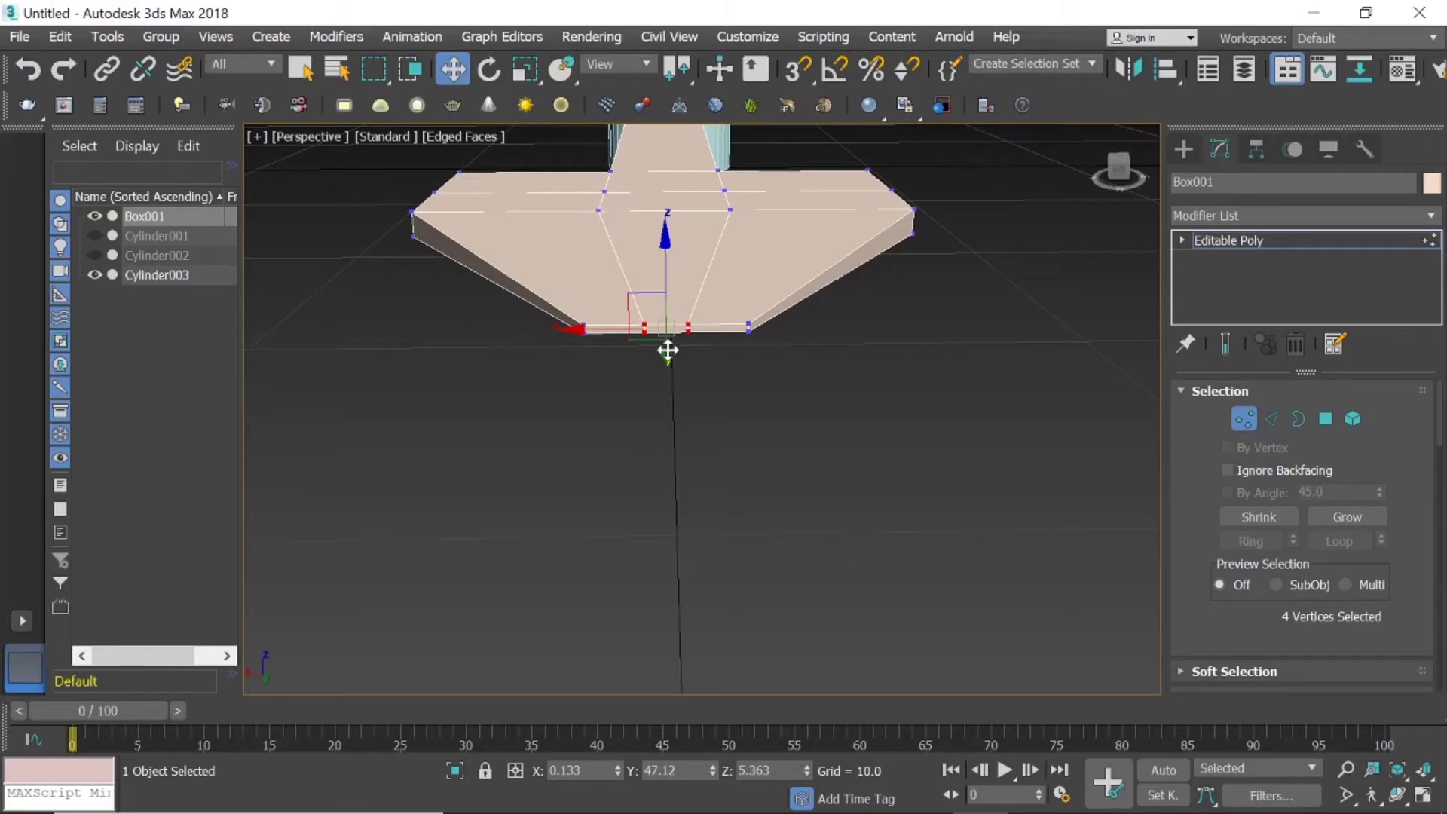
left_click_drag(667, 349, 663, 386)
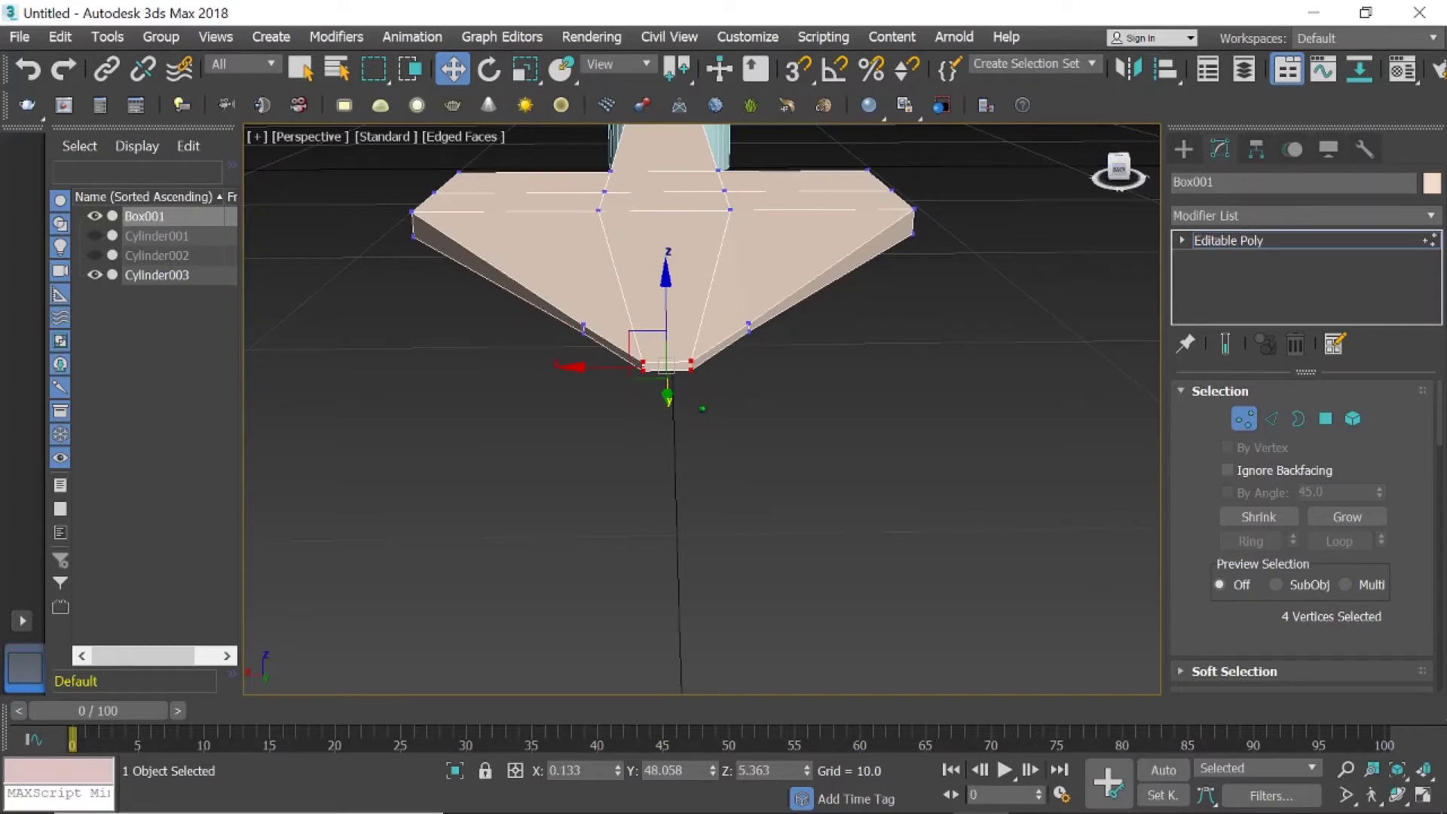
mouse_move(1118, 168)
left_mouse_down()
mouse_move(1165, 170)
mouse_move(1123, 174)
left_mouse_up()
left_click(707, 558)
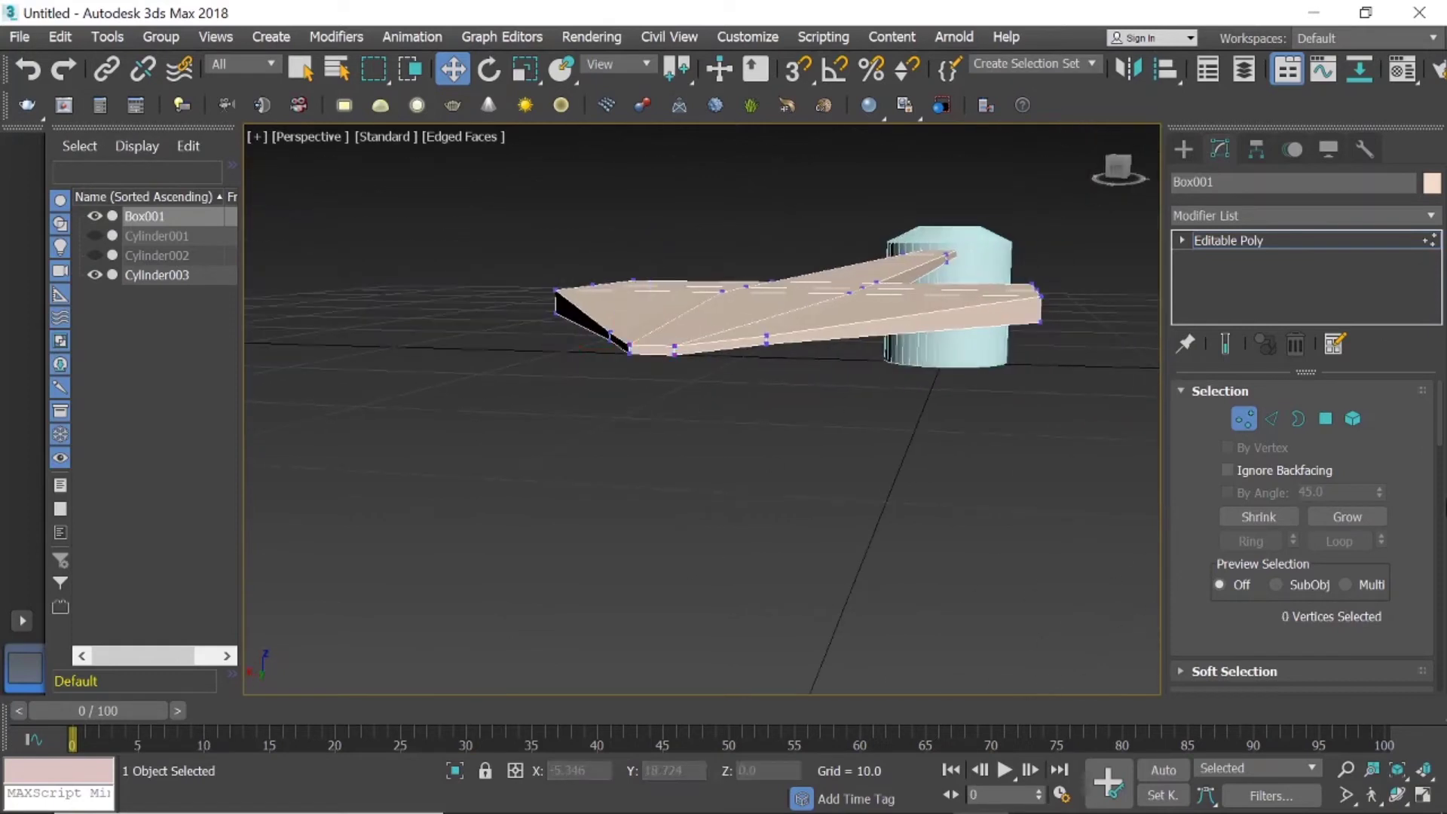
left_click(1326, 419)
left_click(678, 348)
left_click(650, 365)
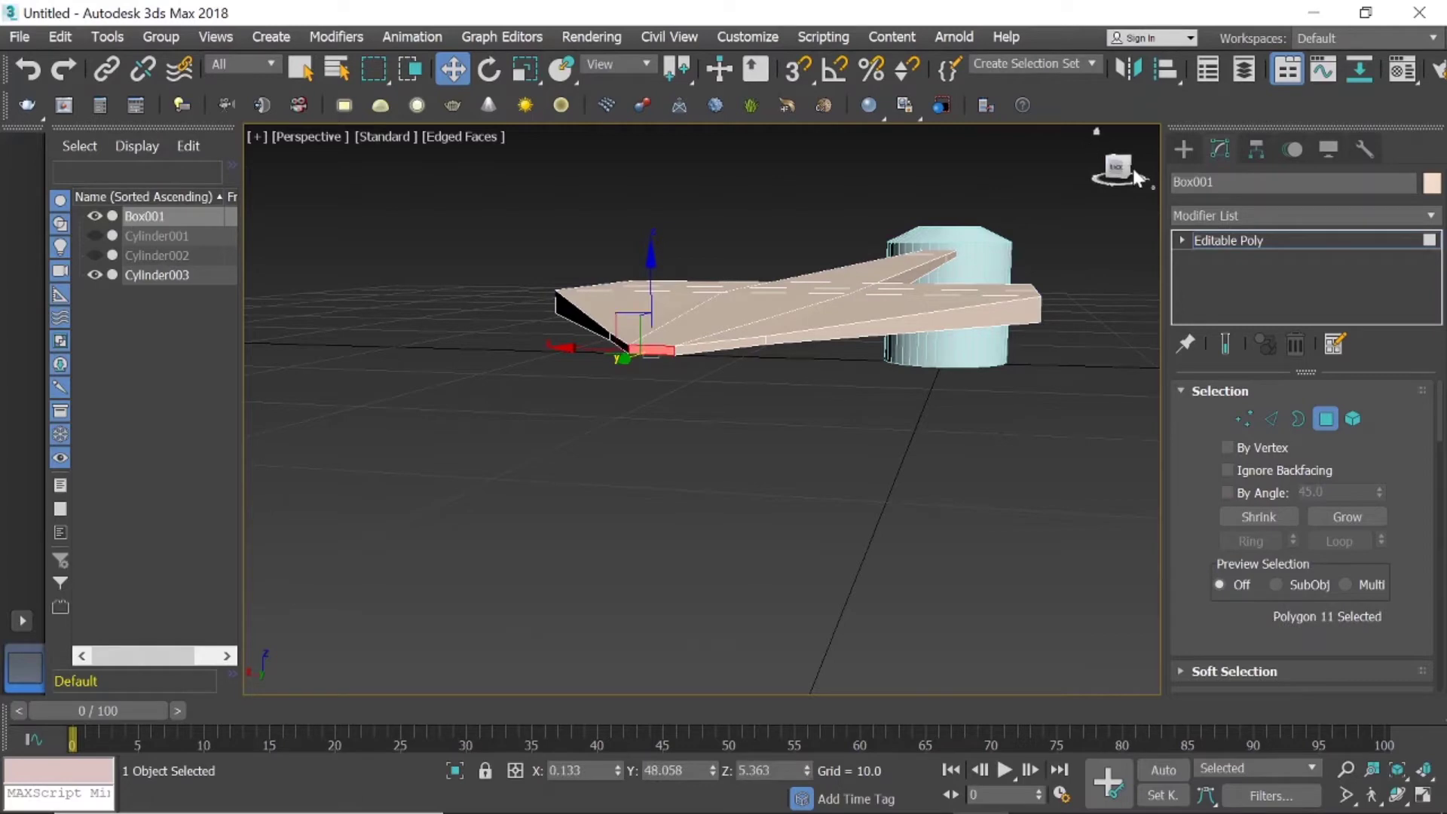
left_click_drag(1131, 165, 1108, 170)
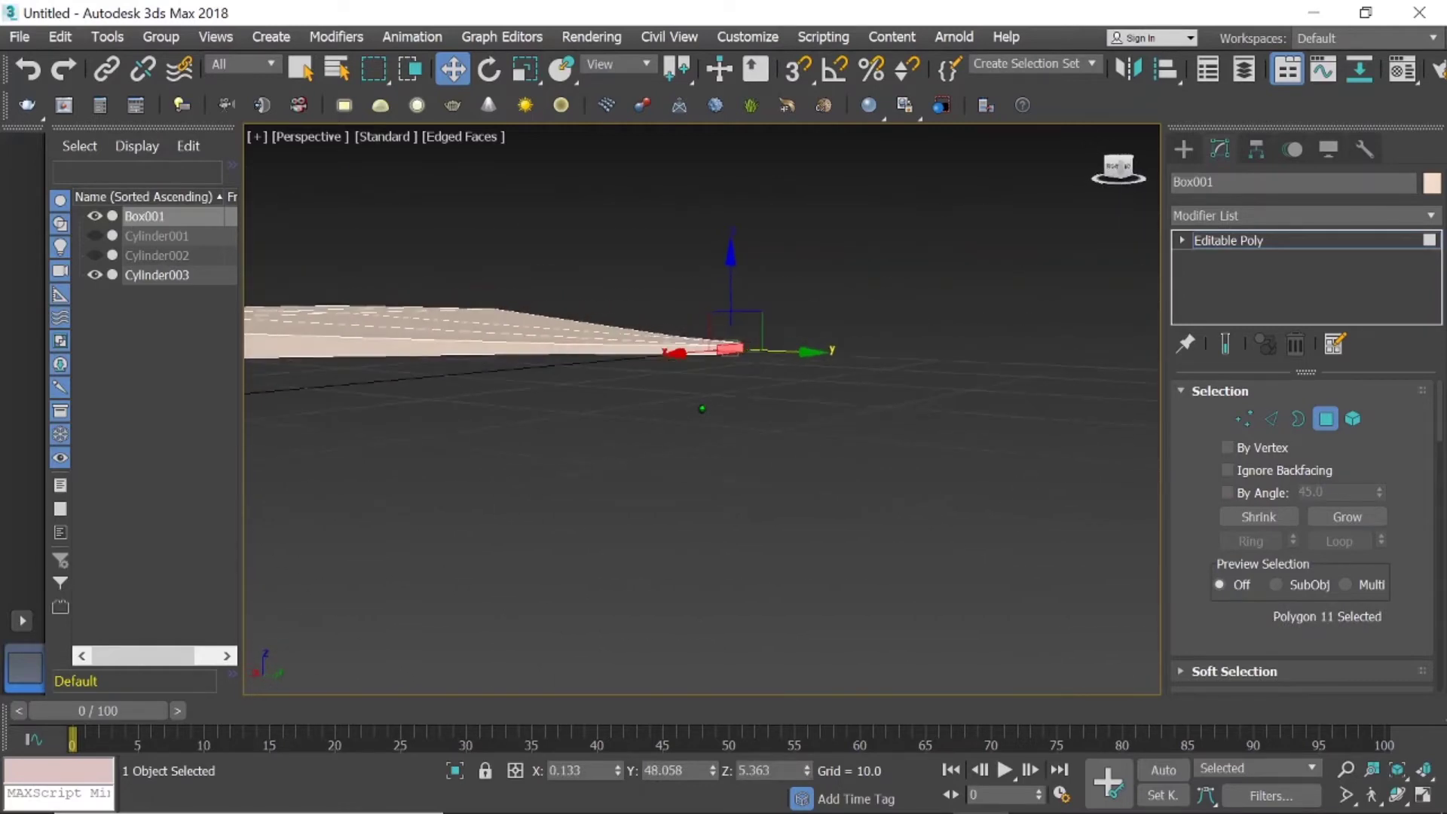
left_click_drag(1118, 167, 1113, 171)
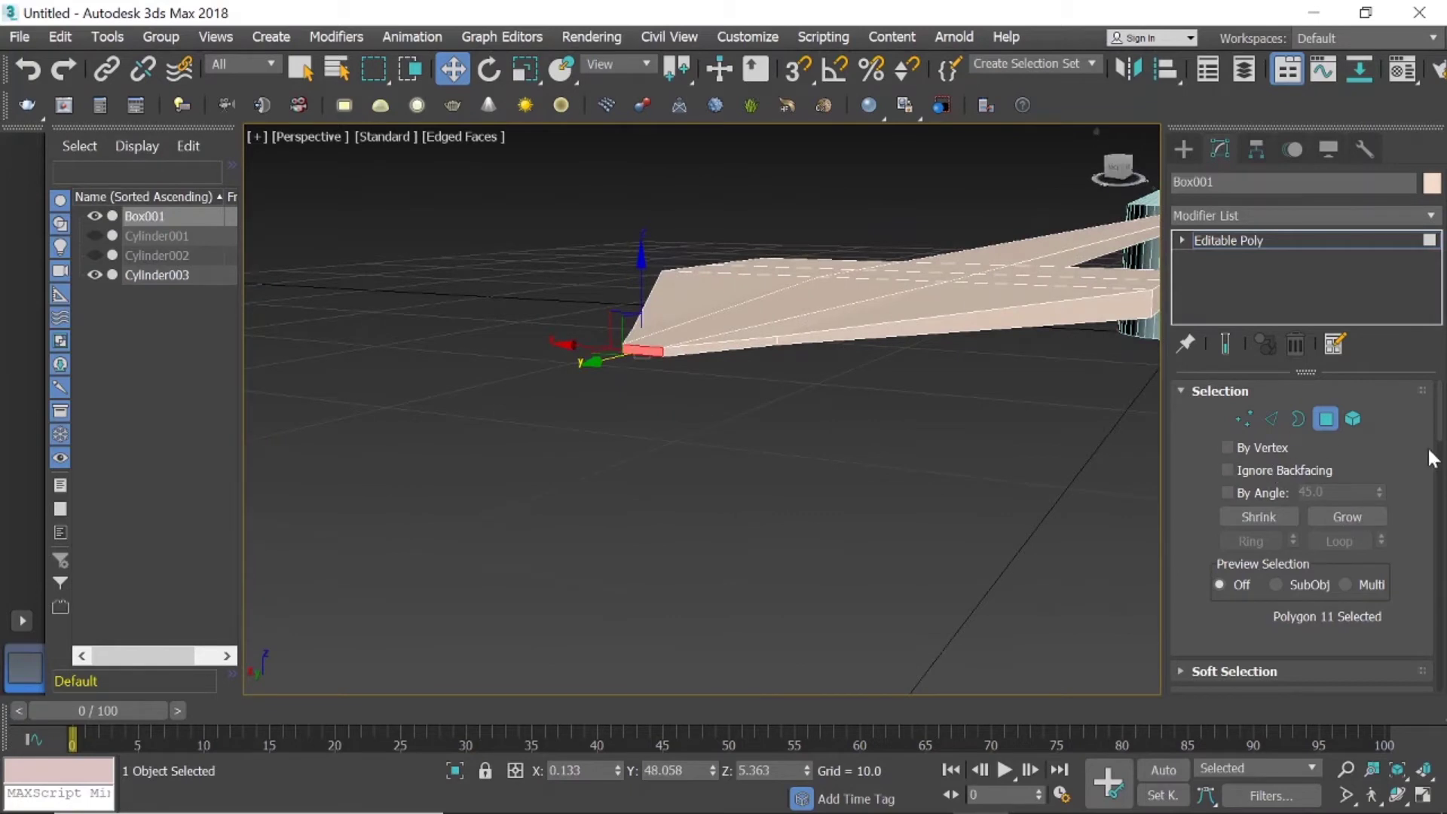
scroll(1434, 464, "down", 3)
mouse_move(1430, 519)
left_mouse_down()
mouse_move(1430, 569)
mouse_move(1435, 471)
left_mouse_up()
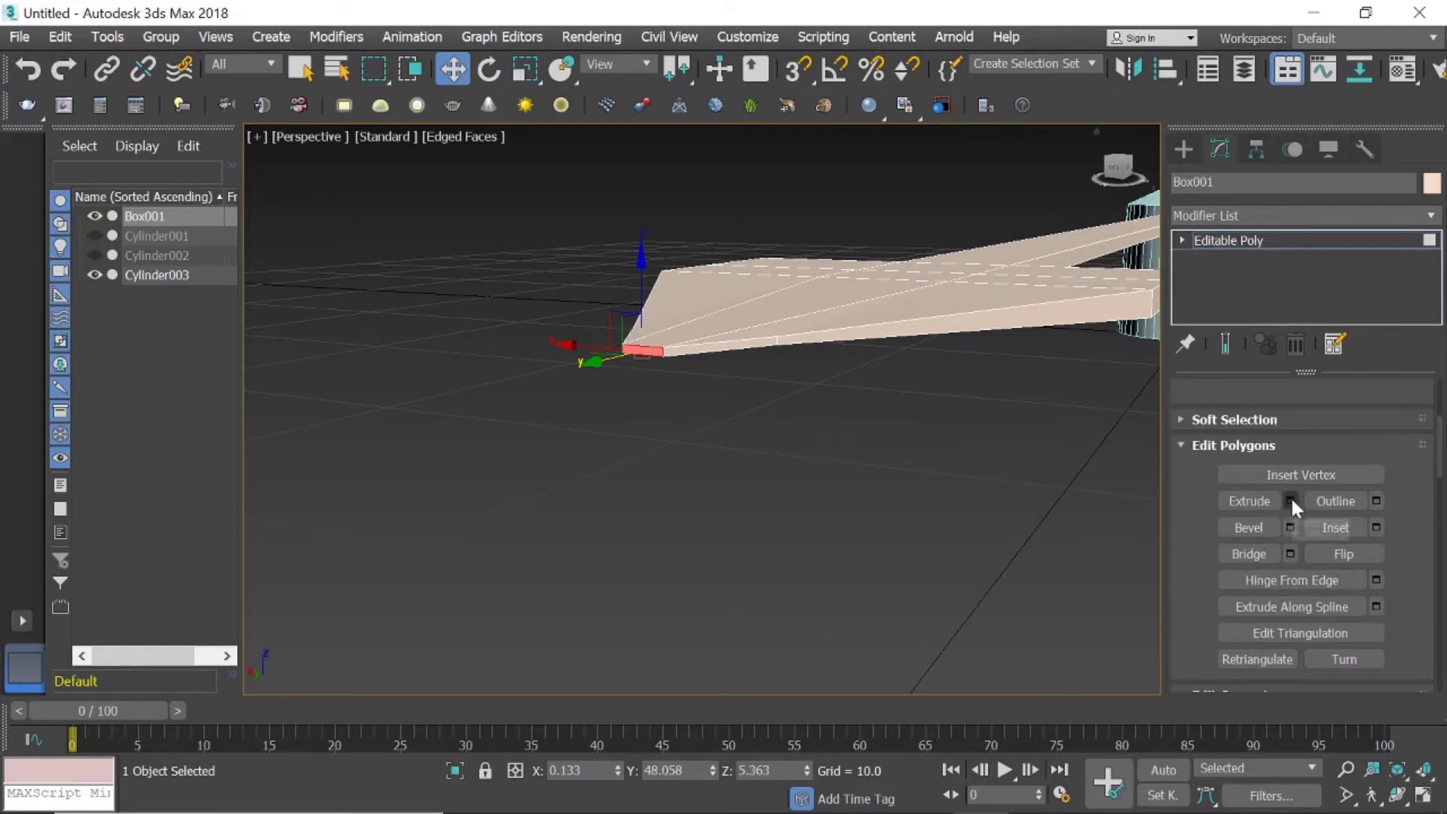
left_click(1290, 501)
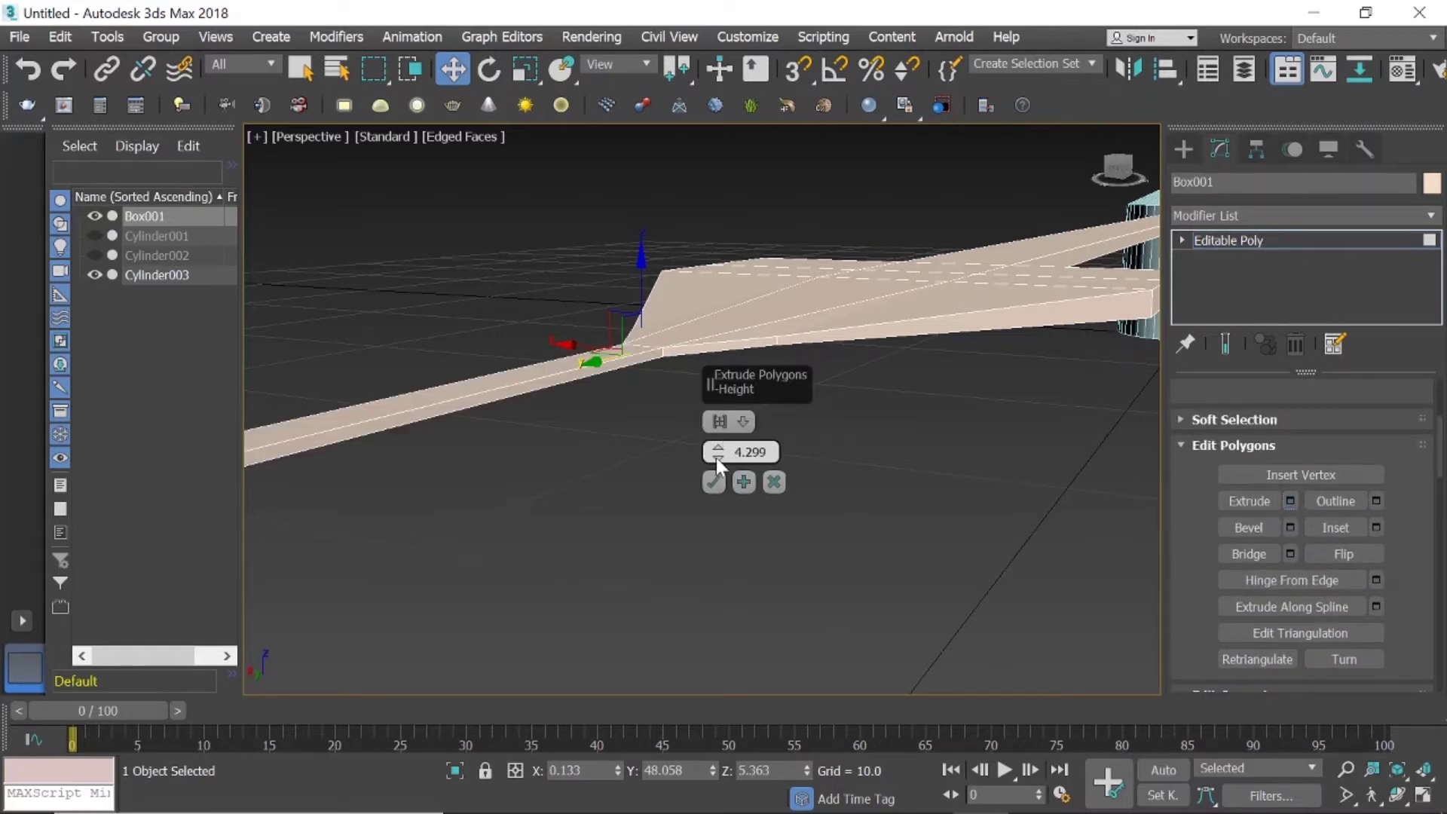
left_click_drag(717, 463, 727, 480)
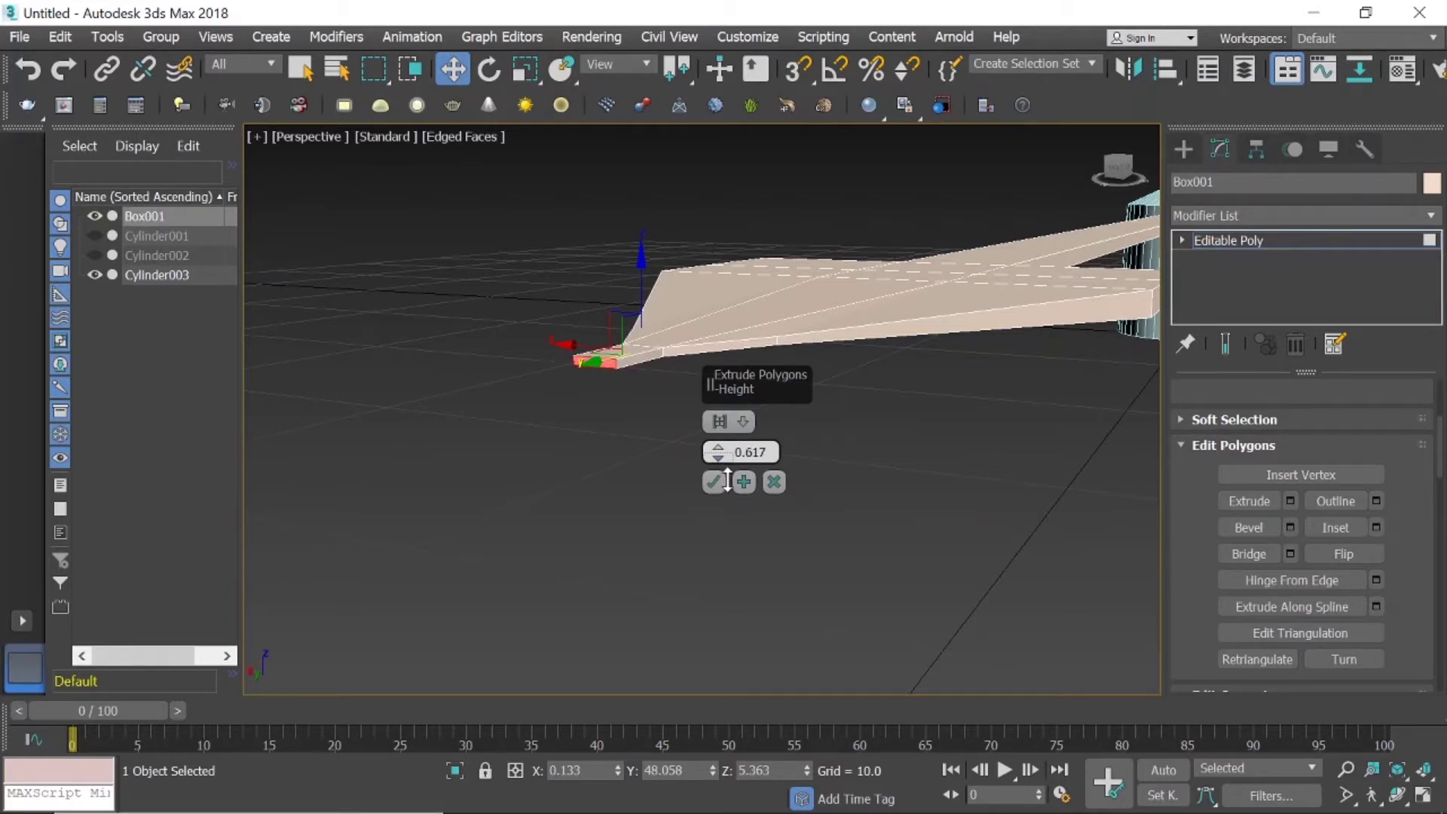
left_click(713, 481)
left_click(1116, 179)
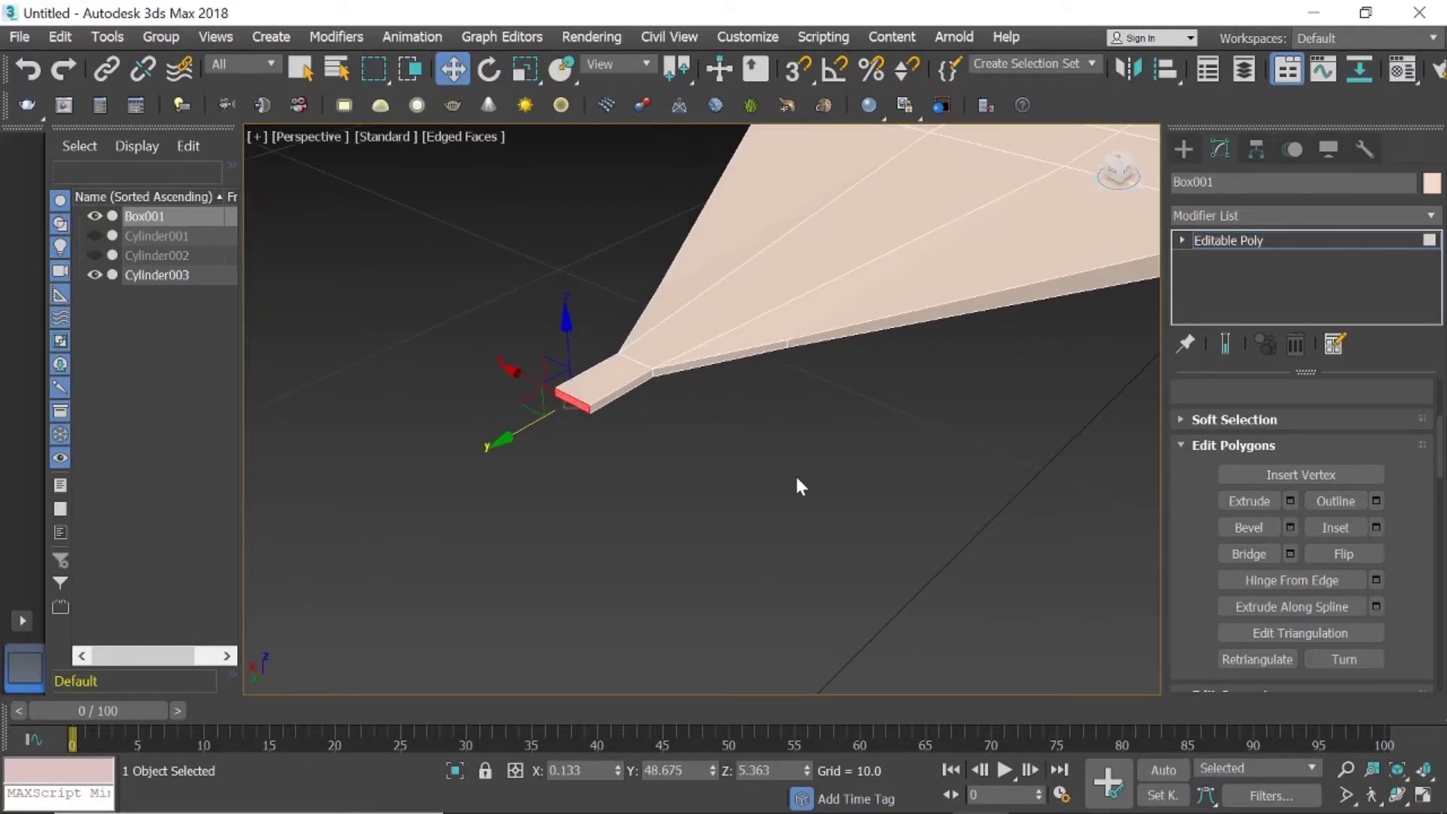
key("ctrl+z")
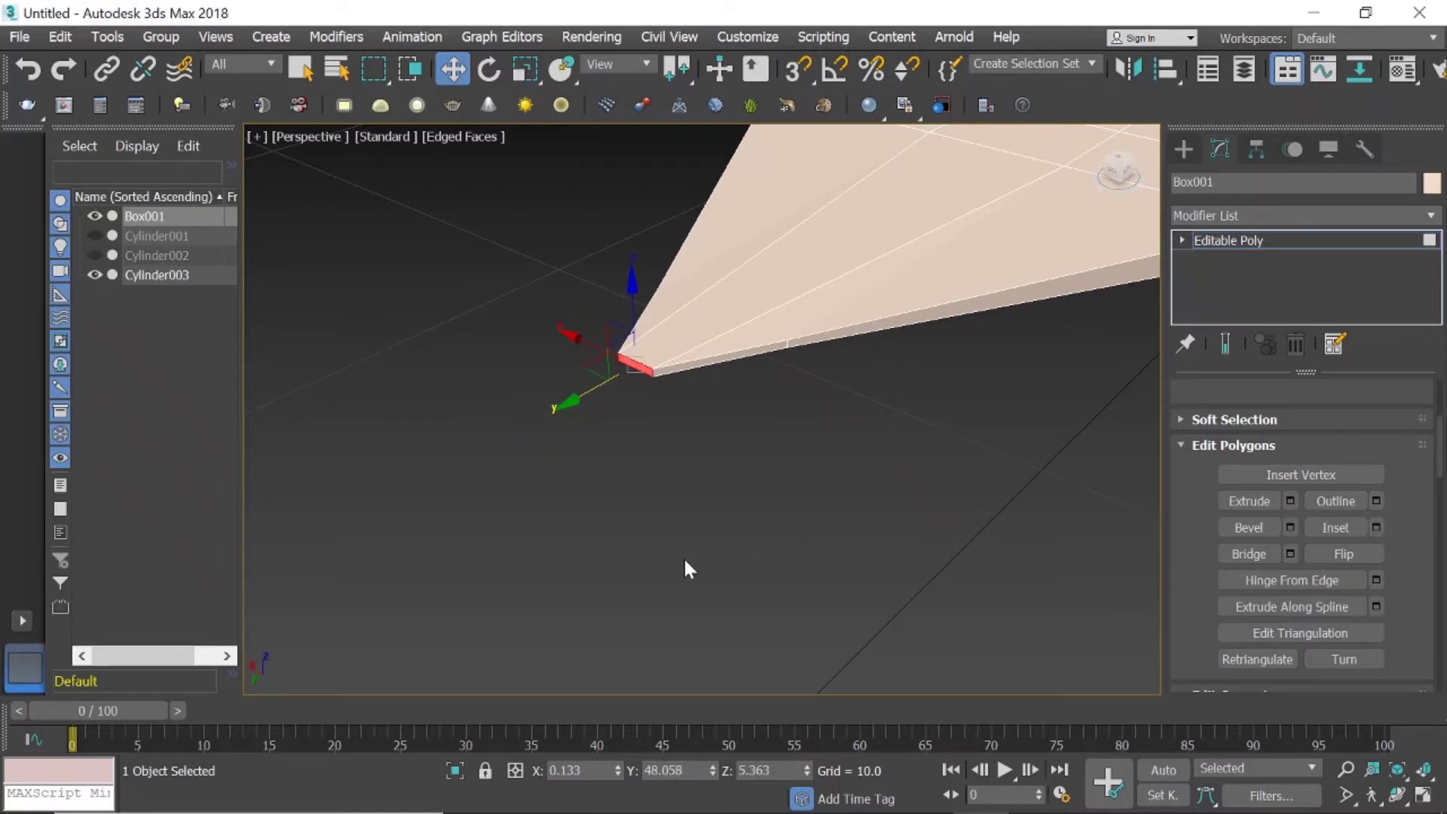
Unhide Cylinder001 and Cylinder002 so the clock face and rim show again.
left_click(684, 567)
scroll(867, 504, "down", 8)
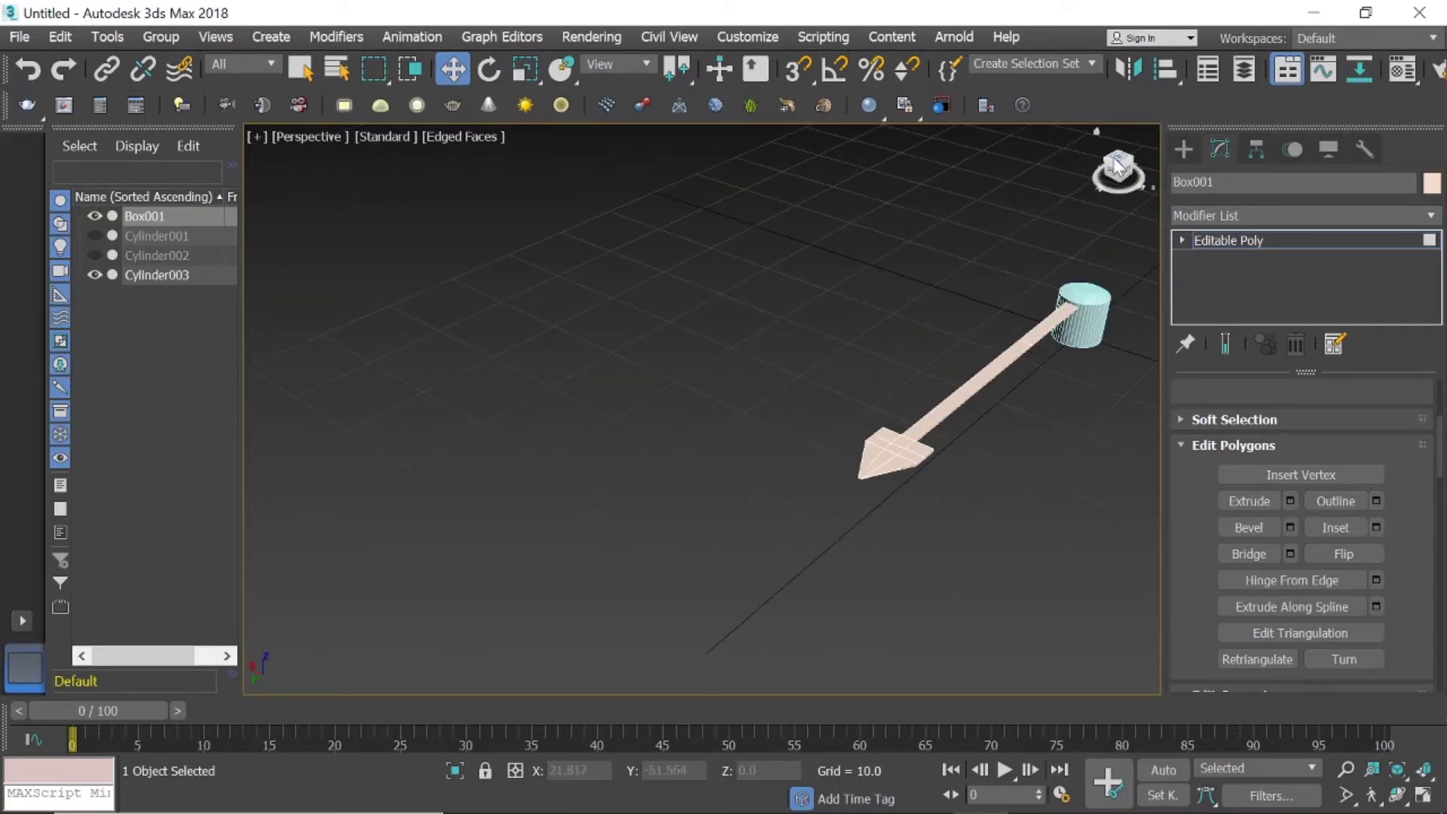
mouse_move(1117, 166)
left_mouse_down()
mouse_move(1085, 162)
mouse_move(1097, 169)
left_mouse_up()
scroll(979, 317, "down", 3)
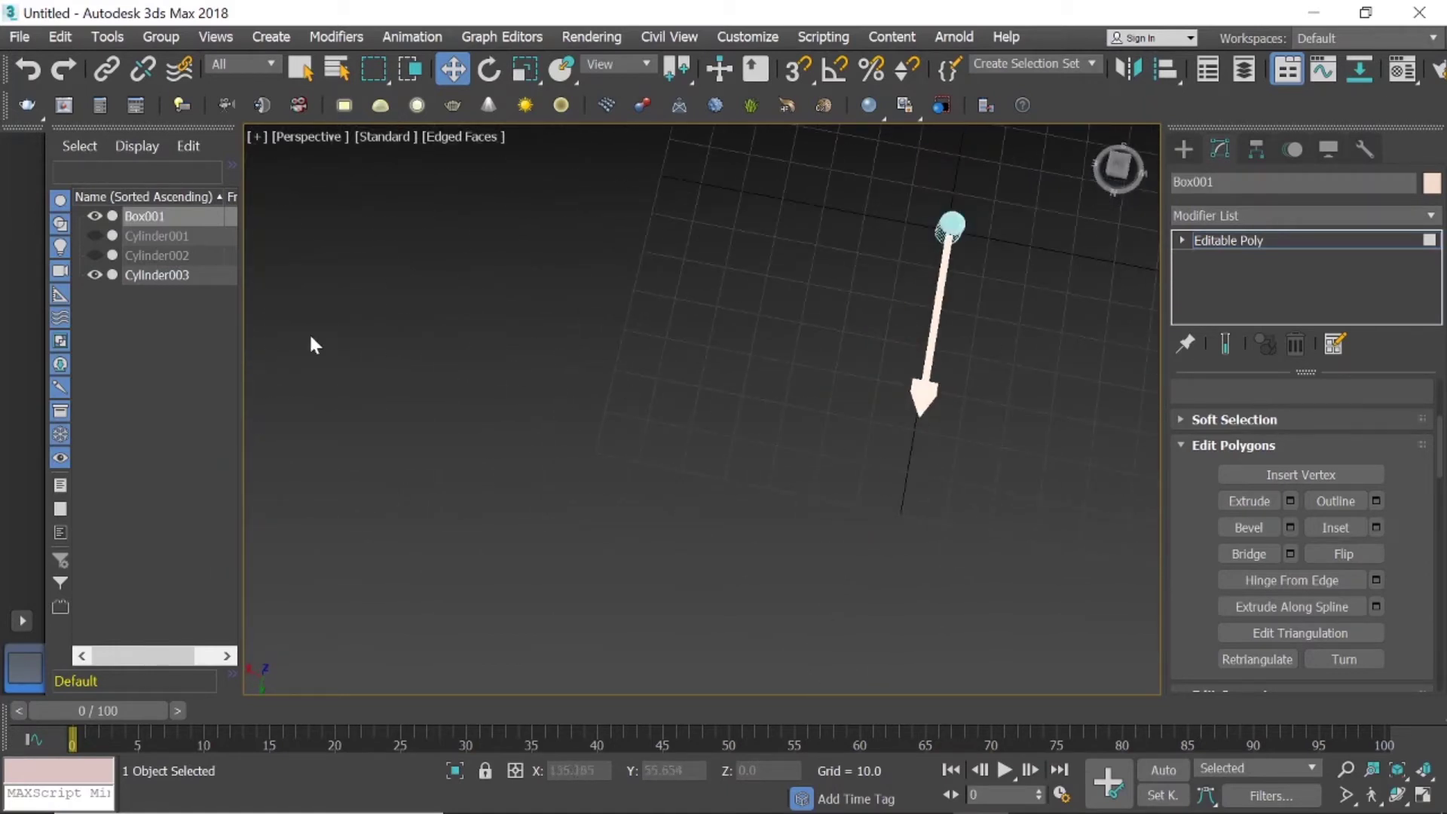
left_click(92, 255)
left_click(92, 235)
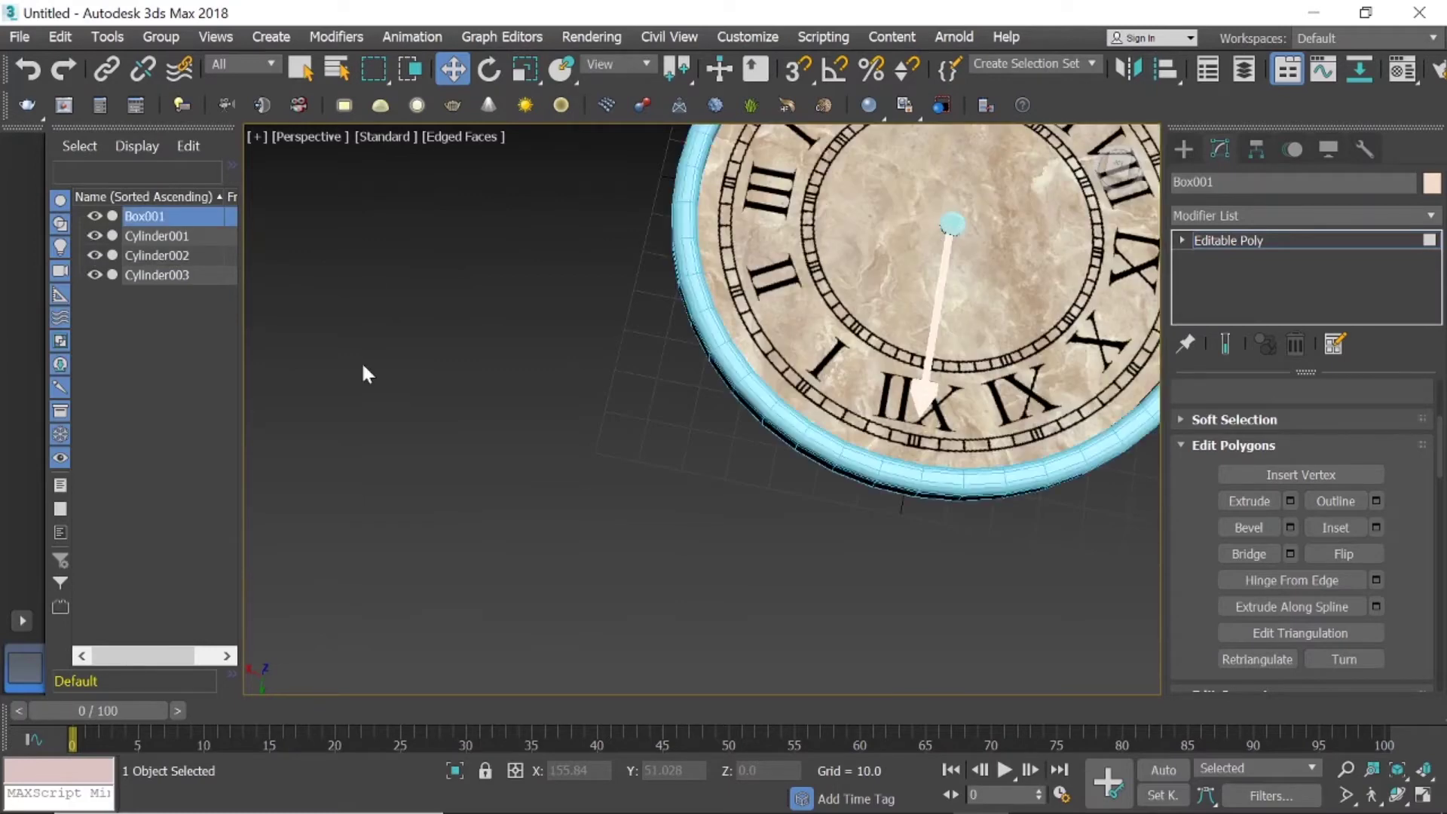
mouse_move(1118, 166)
left_mouse_down()
mouse_move(1130, 154)
mouse_move(1023, 222)
left_mouse_up()
scroll(843, 369, "up", 2)
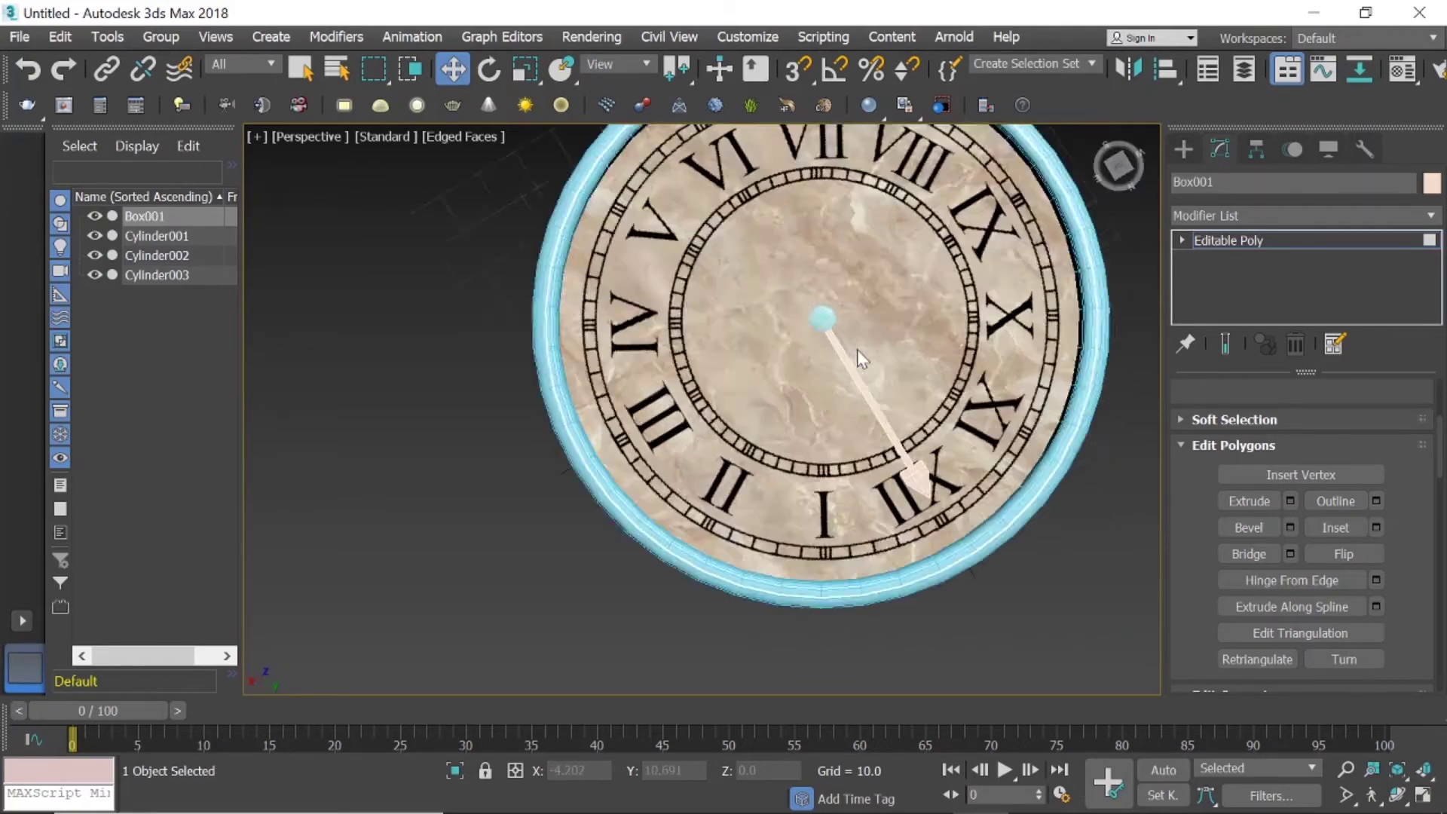
scroll(843, 369, "up", 3)
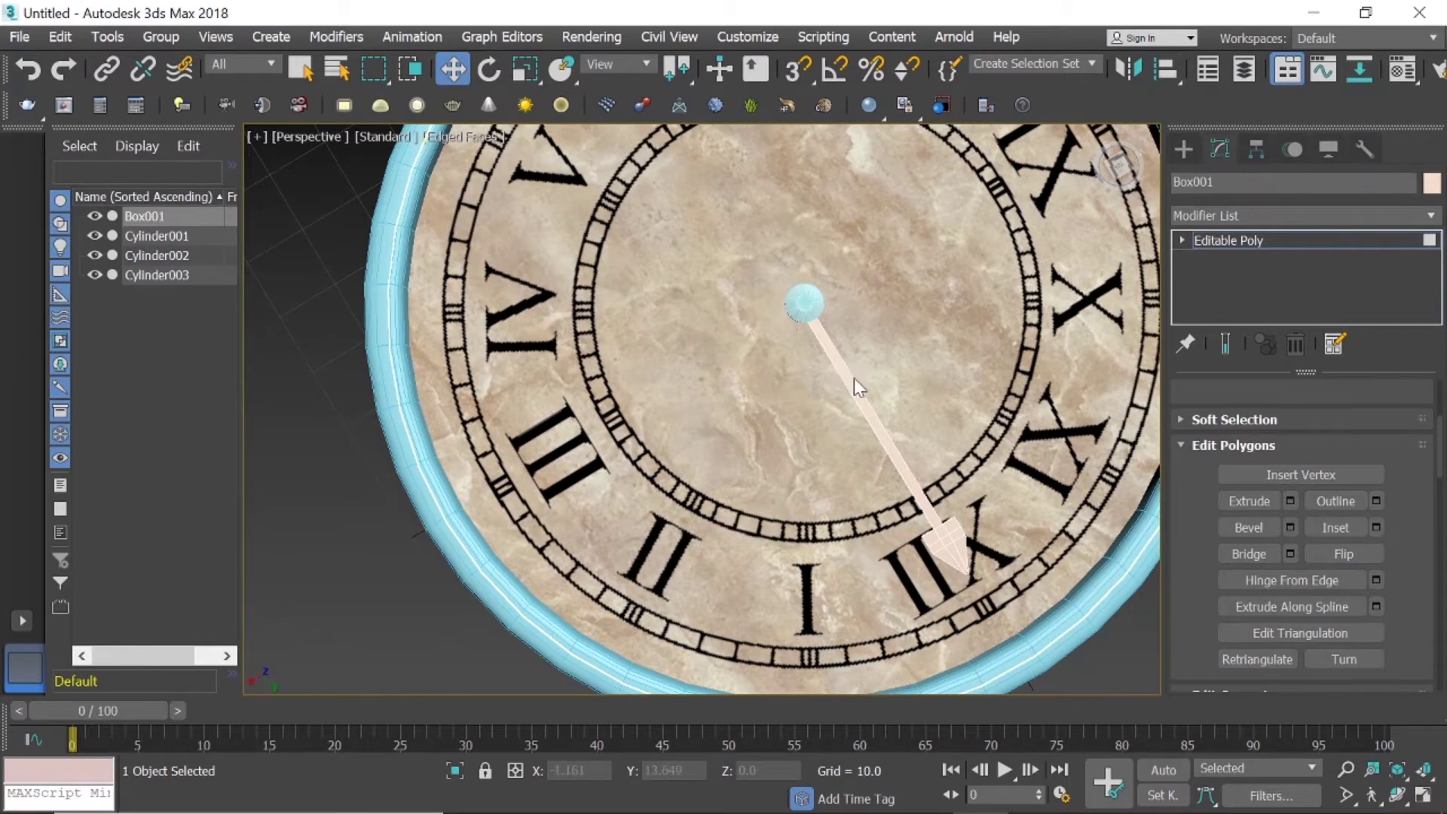
scroll(854, 379, "down", 2)
scroll(865, 412, "up", 3)
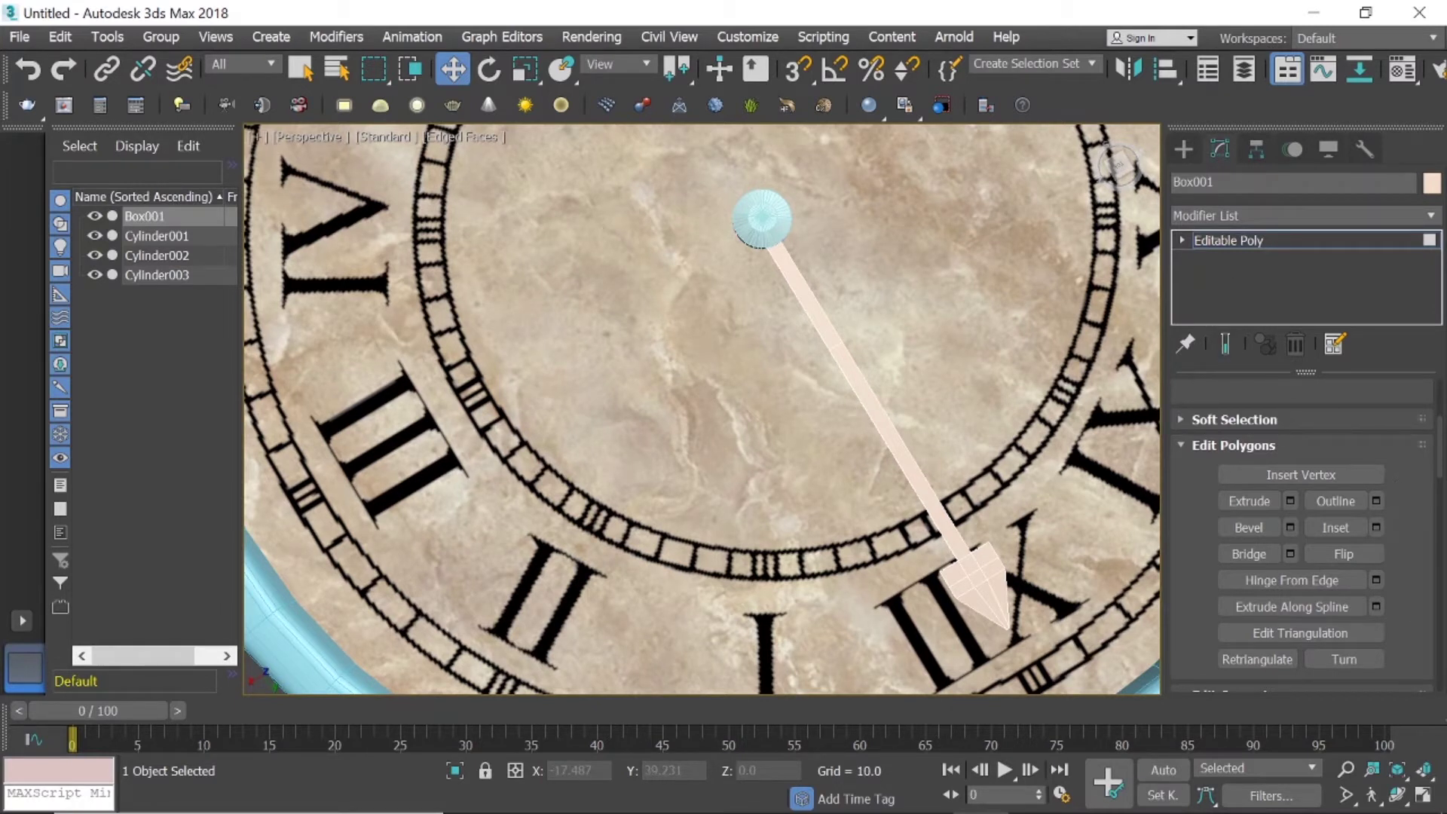
Activate the Standard Primitives Box tool and look straight down at the clock face.
left_click(1183, 151)
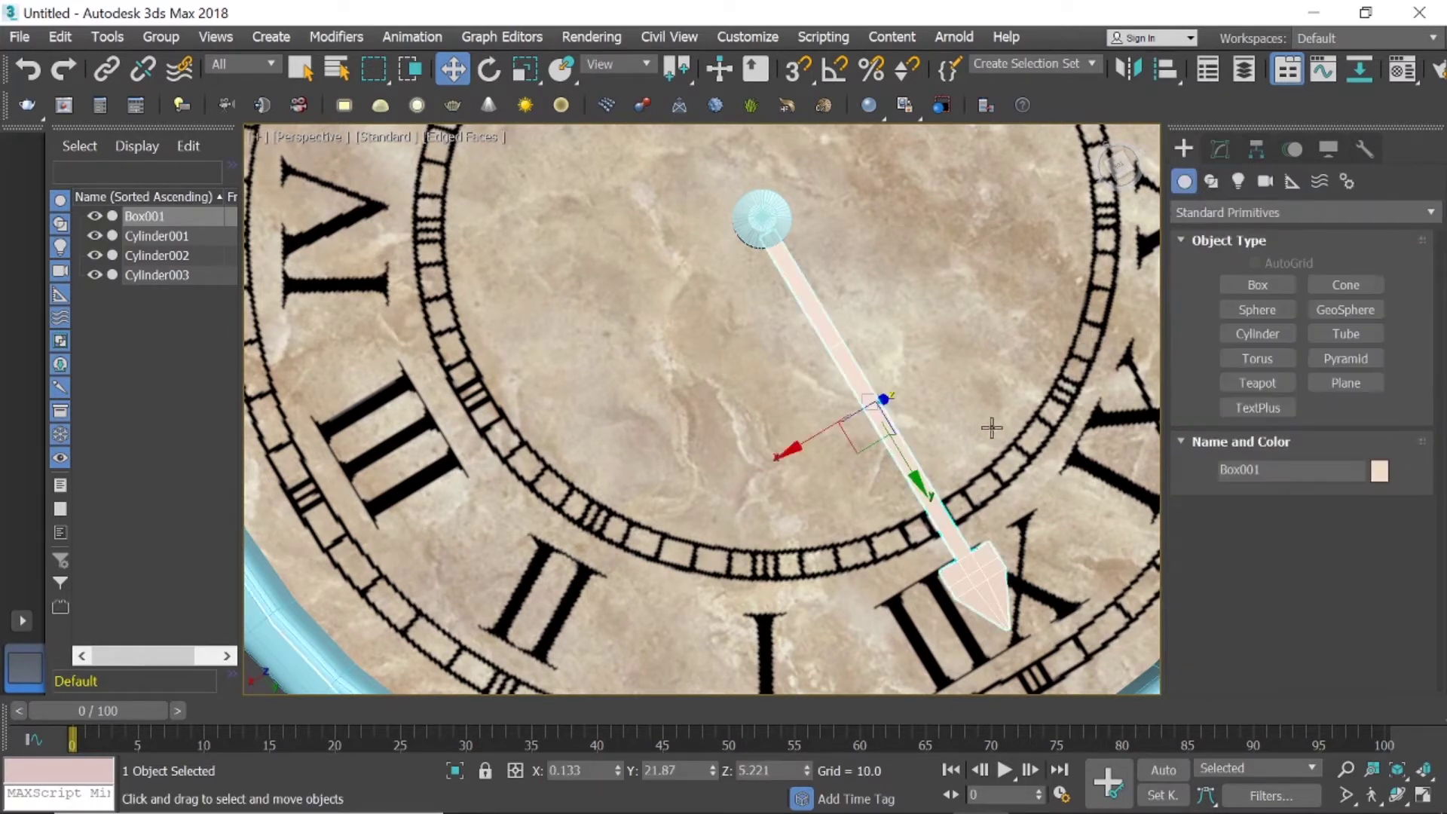
scroll(774, 395, "down", 5)
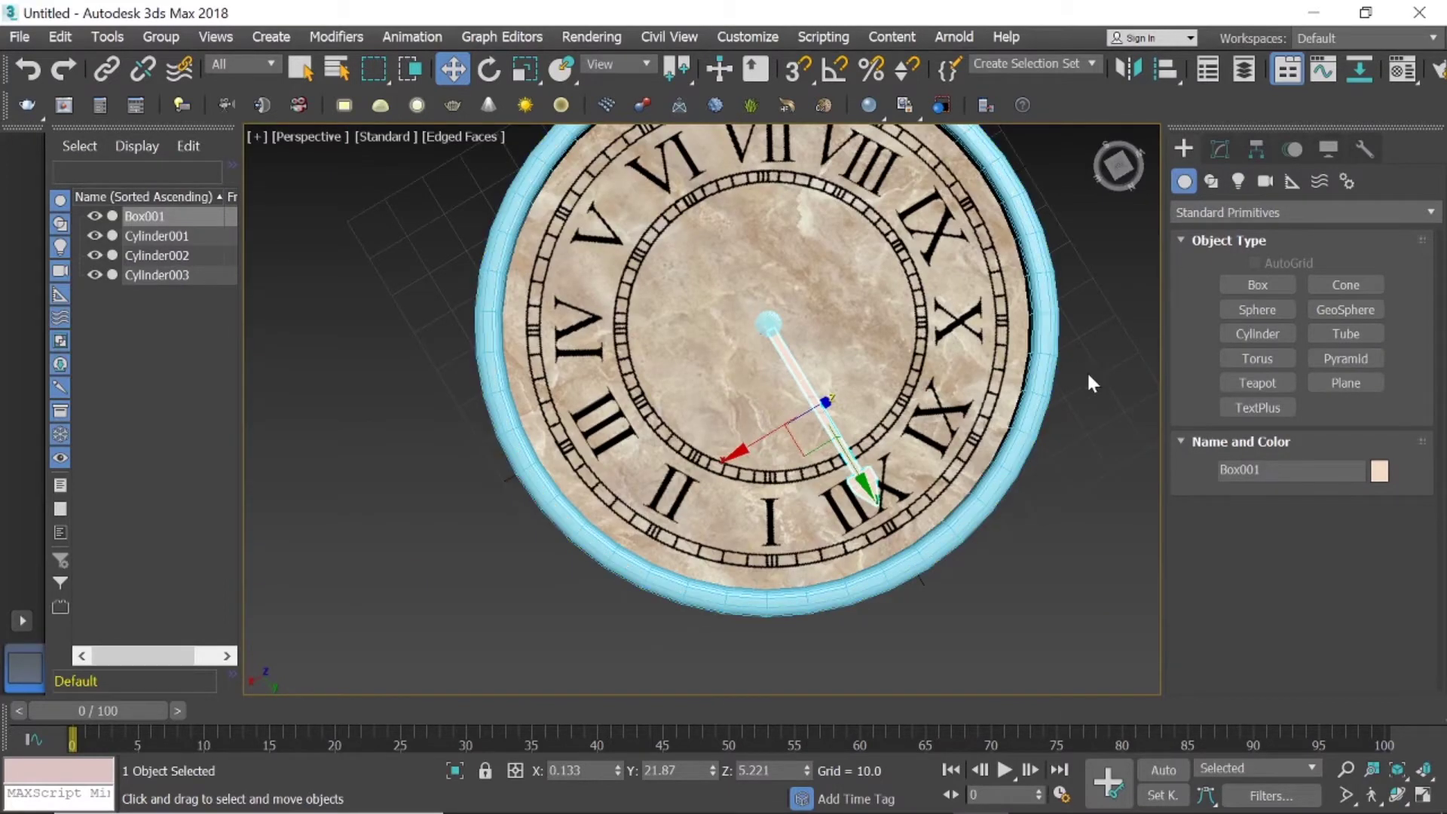
left_click(1130, 298)
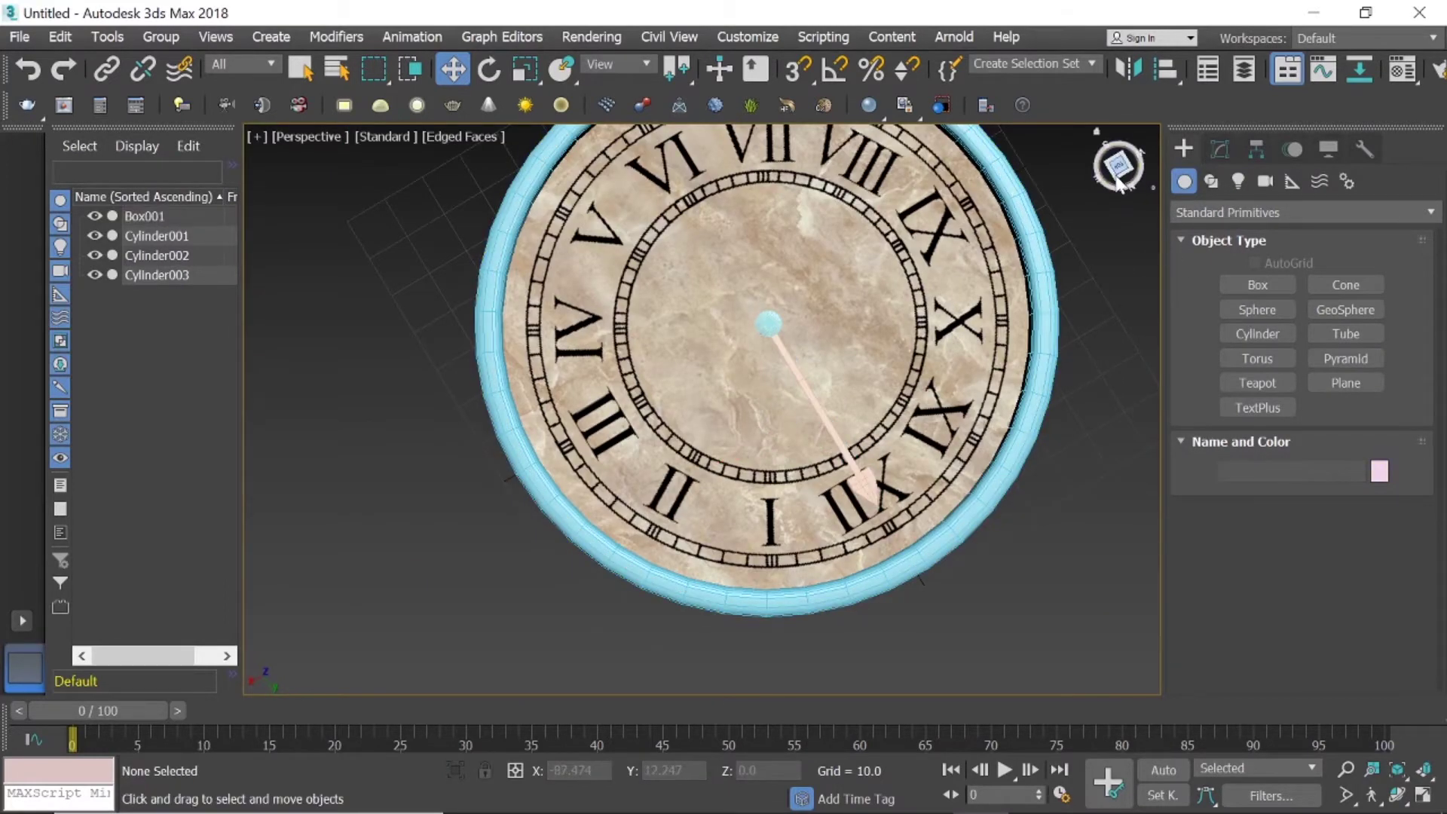
left_click_drag(1118, 181, 1080, 181)
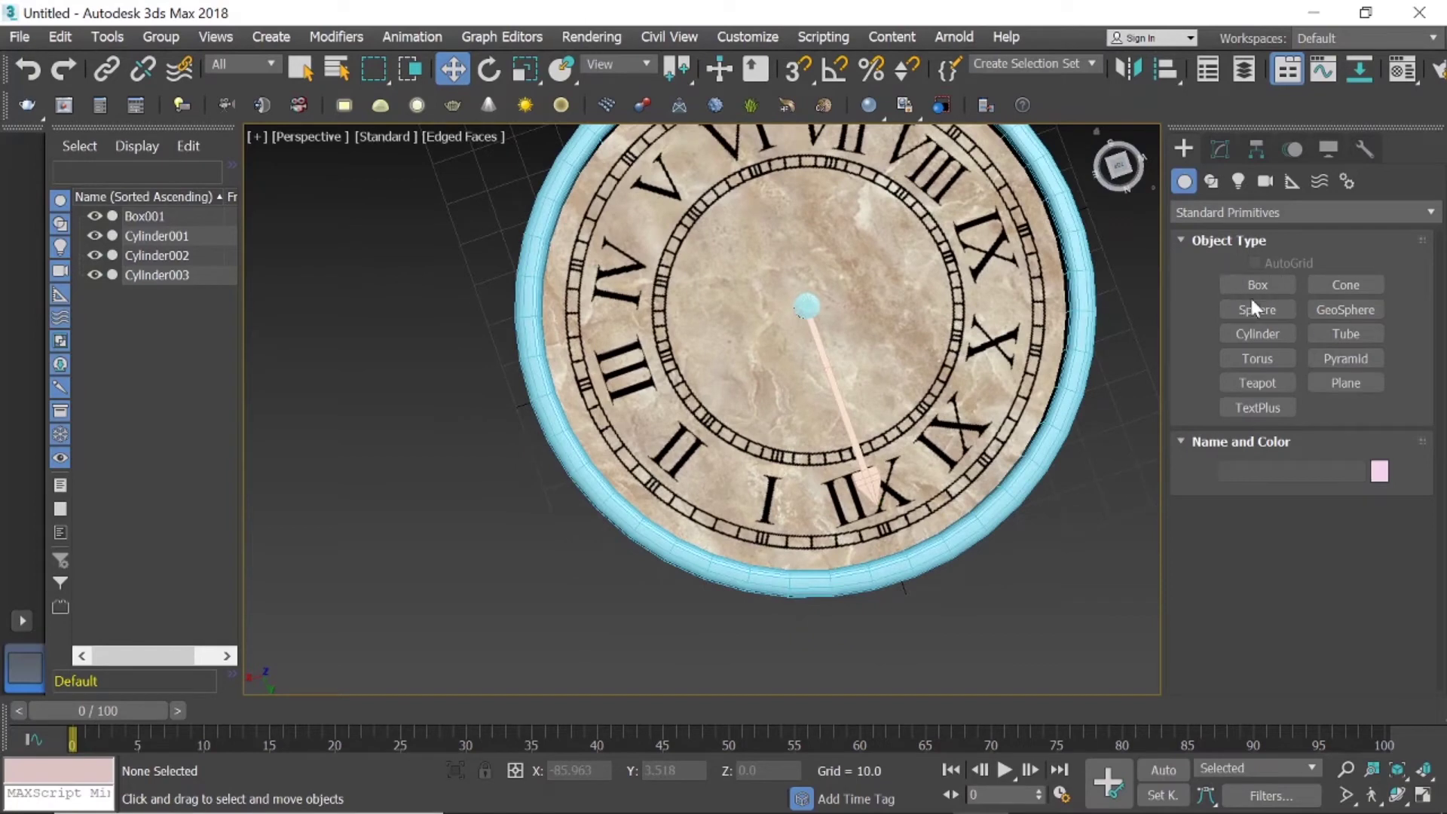
left_click(1258, 284)
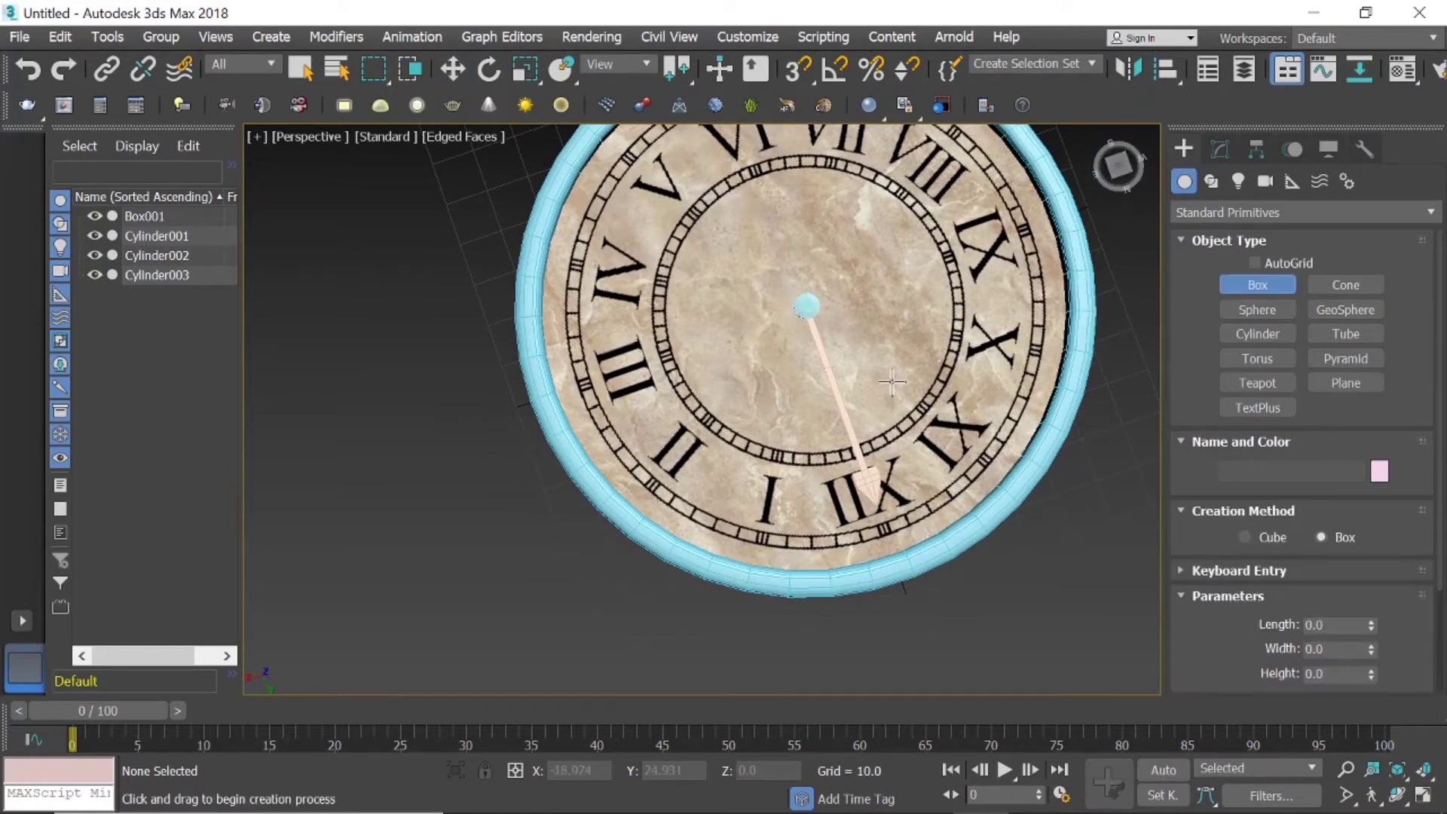
left_click(1118, 165)
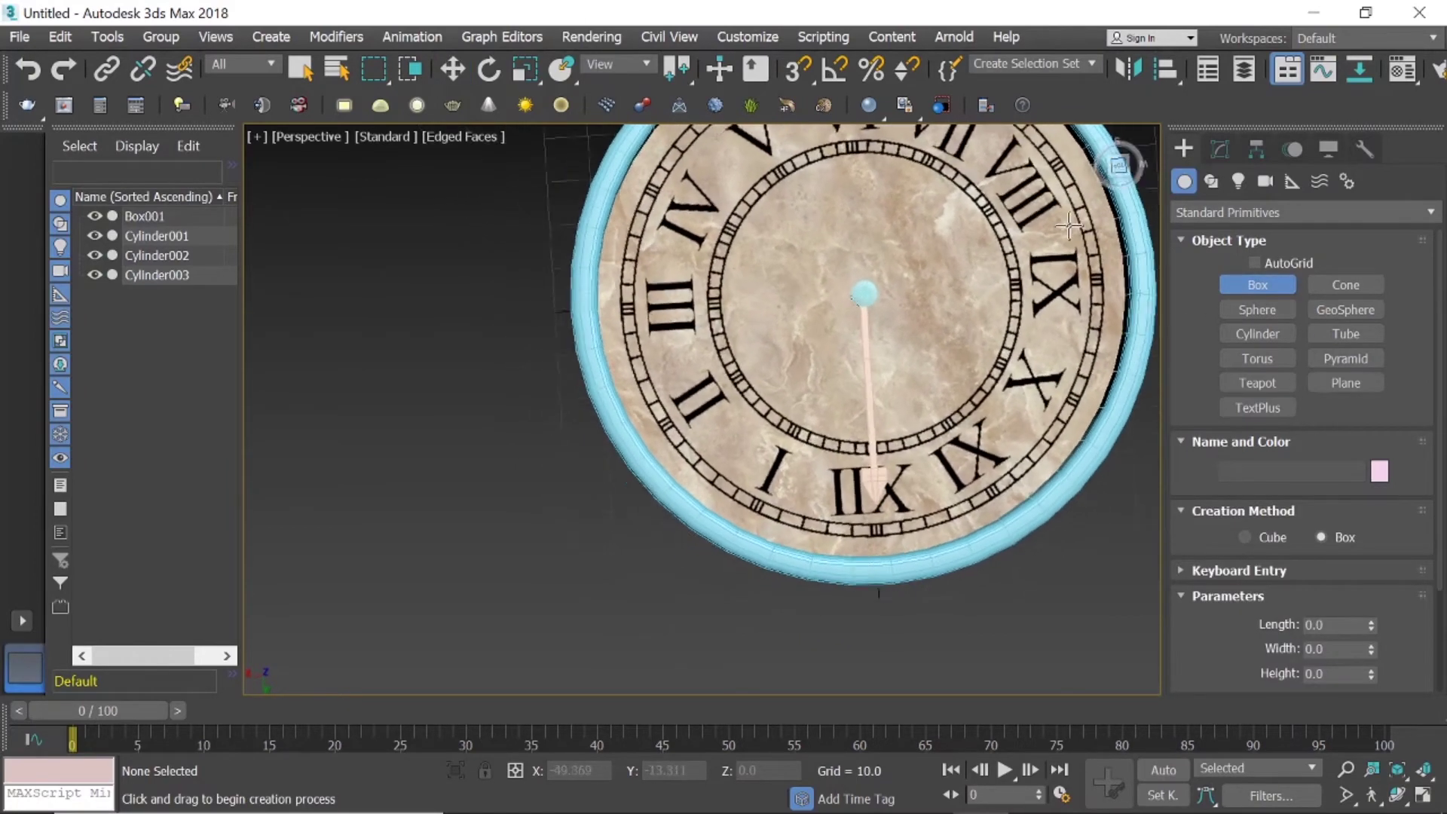
scroll(878, 305, "up", 5)
scroll(877, 305, "up", 2)
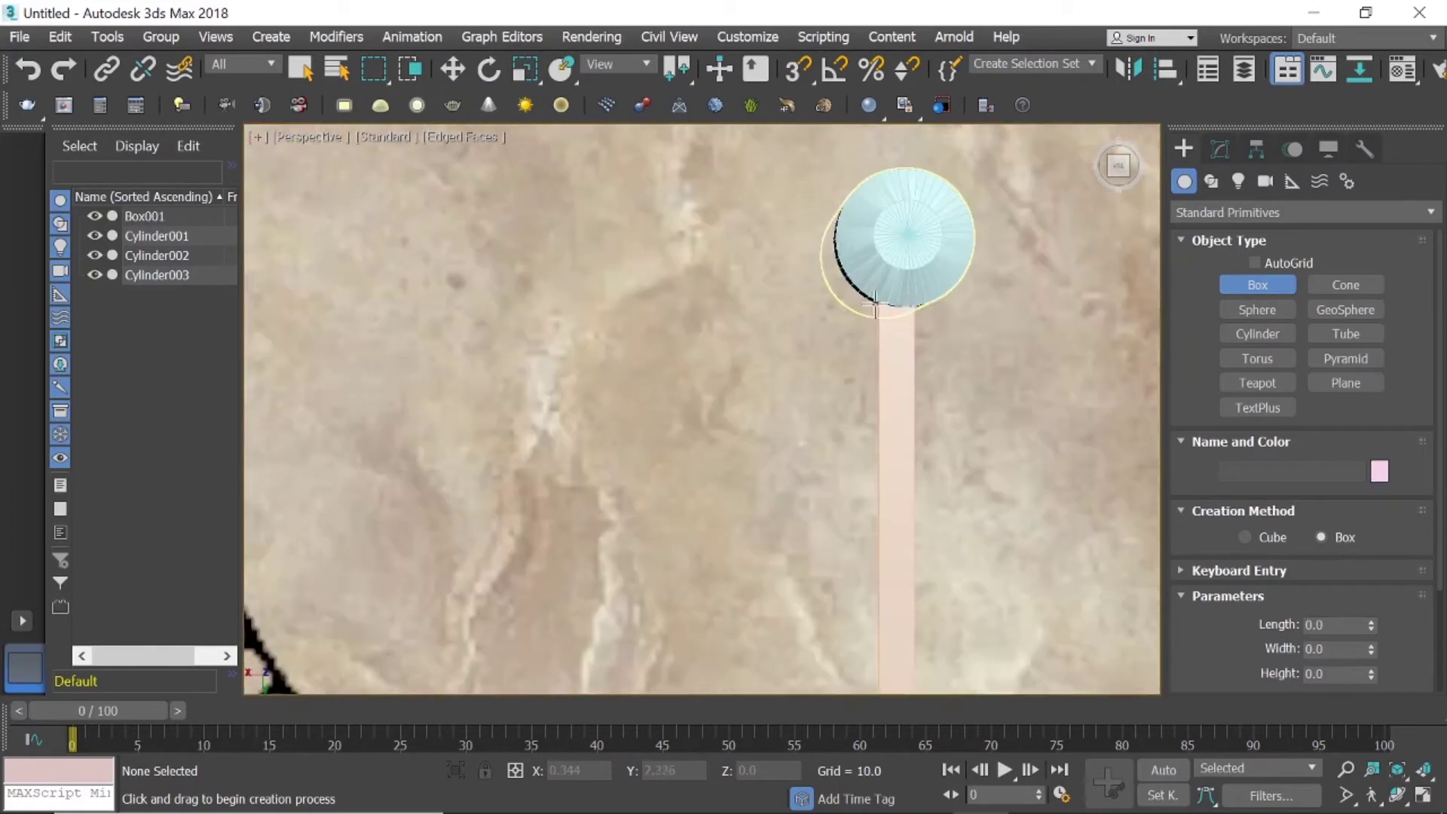
scroll(935, 339, "down", 4)
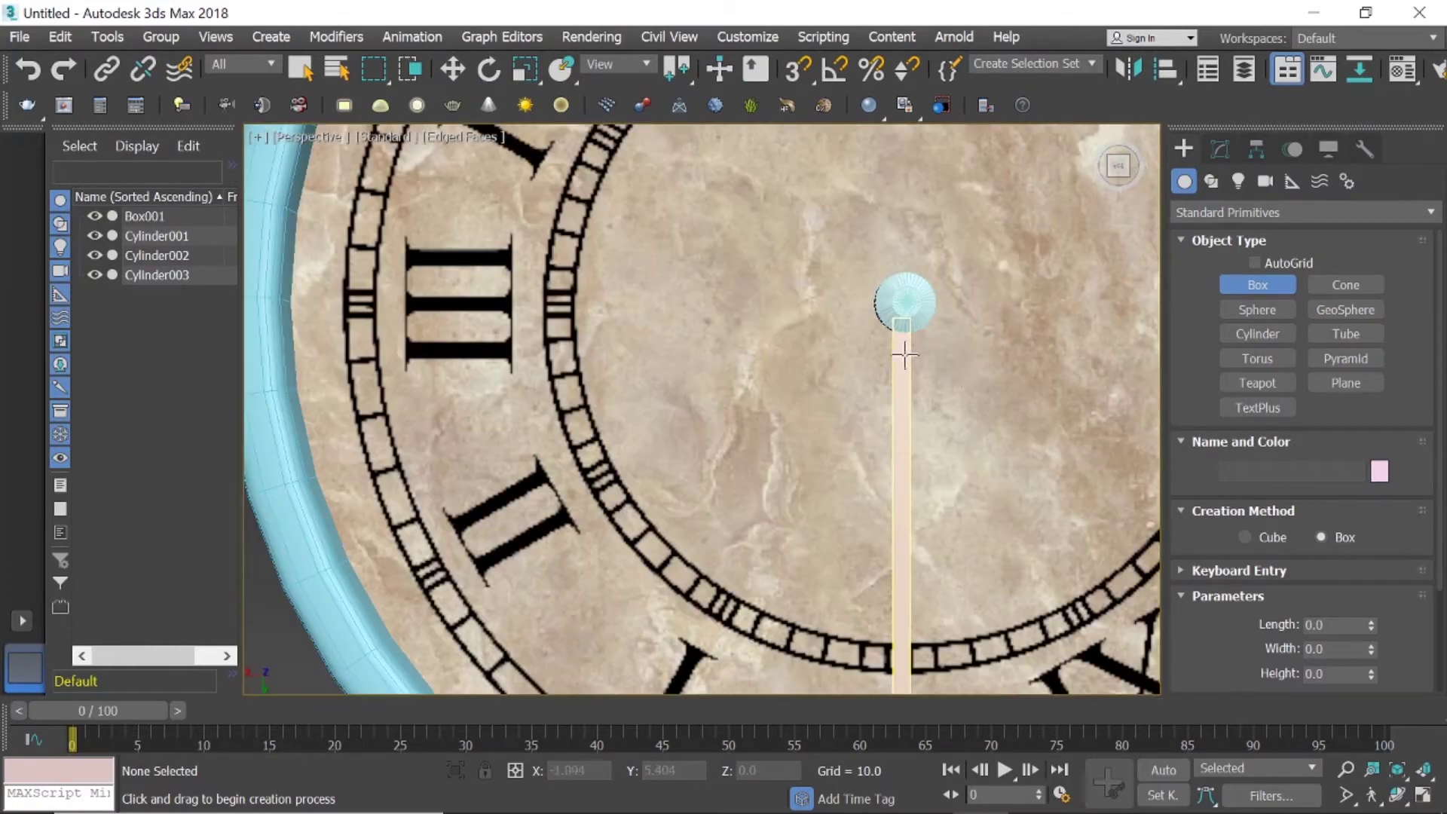
In the four-view layout, draw Box002 (5.431 × 4.685, height 7.09) over the hand near the hub.
left_click(1424, 797)
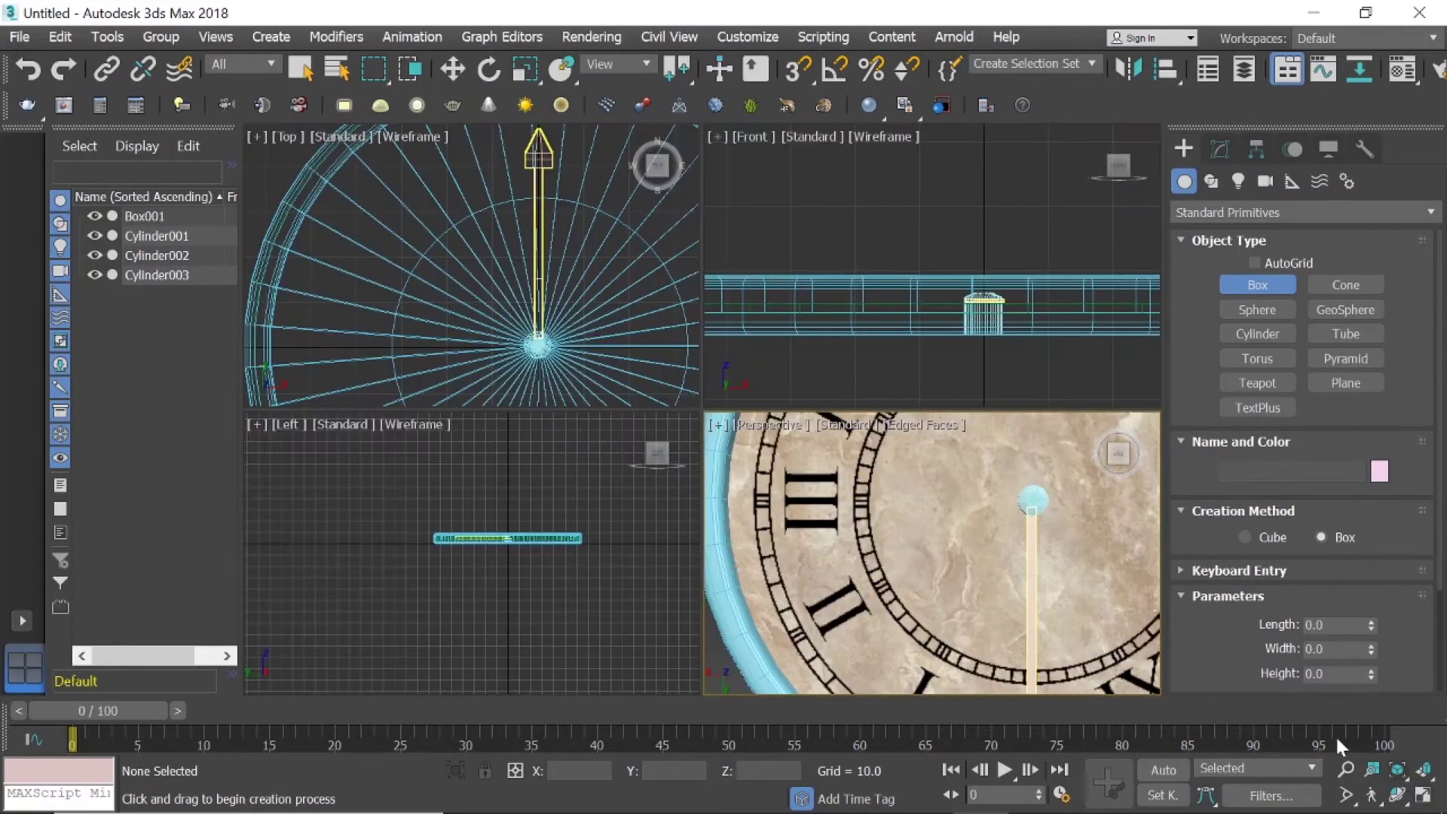
scroll(548, 299, "up", 2)
scroll(527, 303, "up", 2)
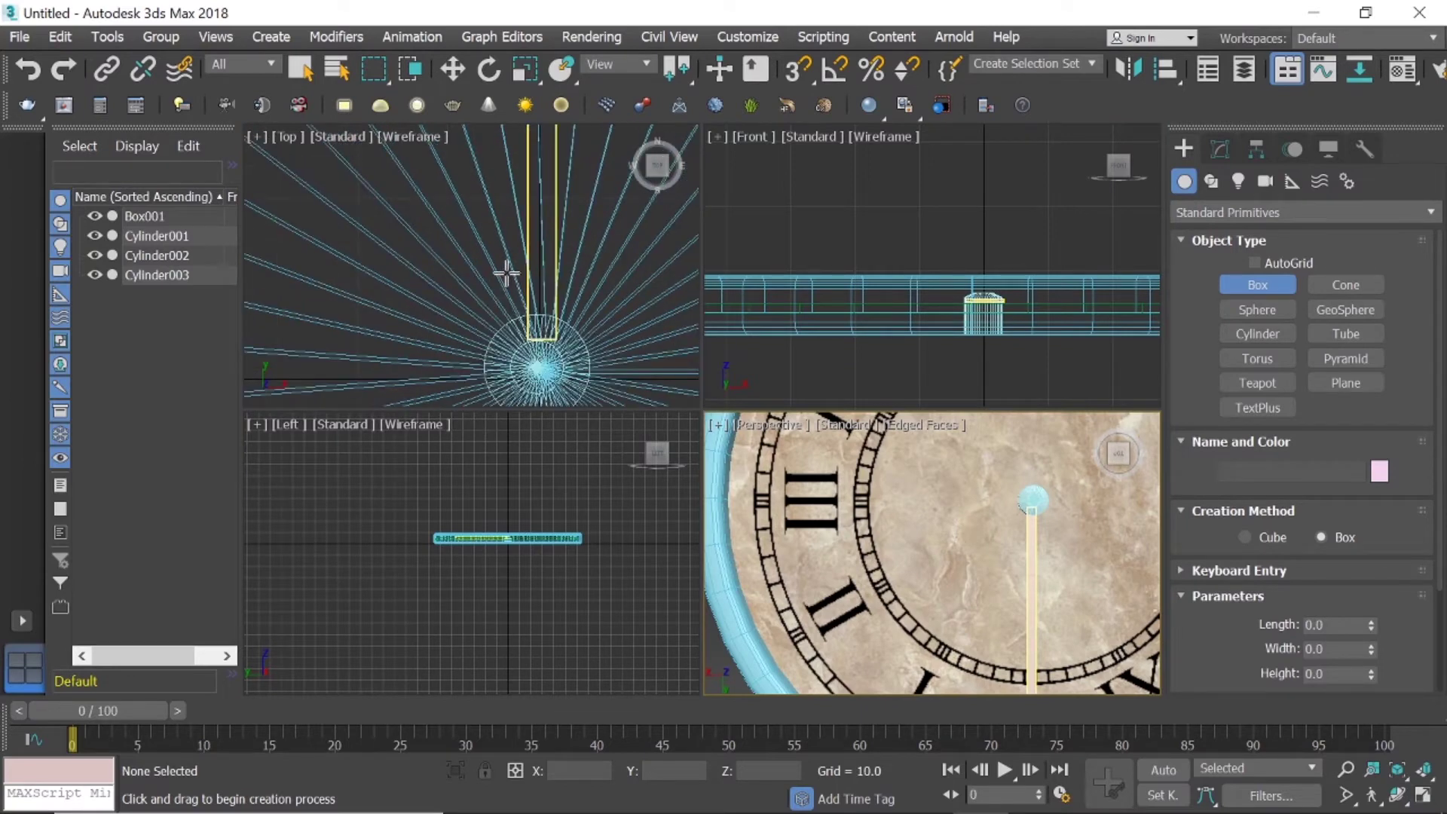
left_click_drag(501, 249, 588, 347)
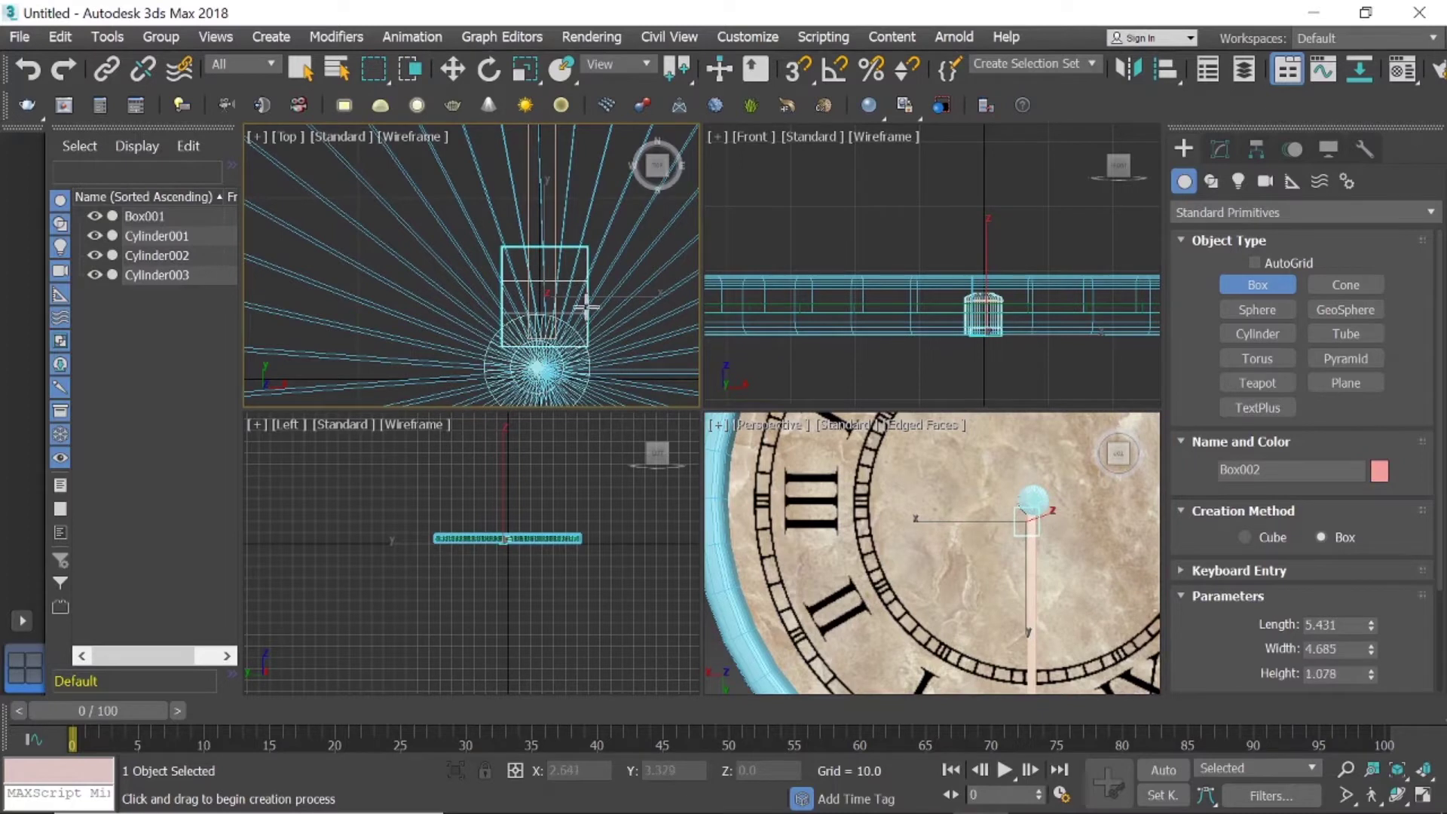
left_click(586, 223)
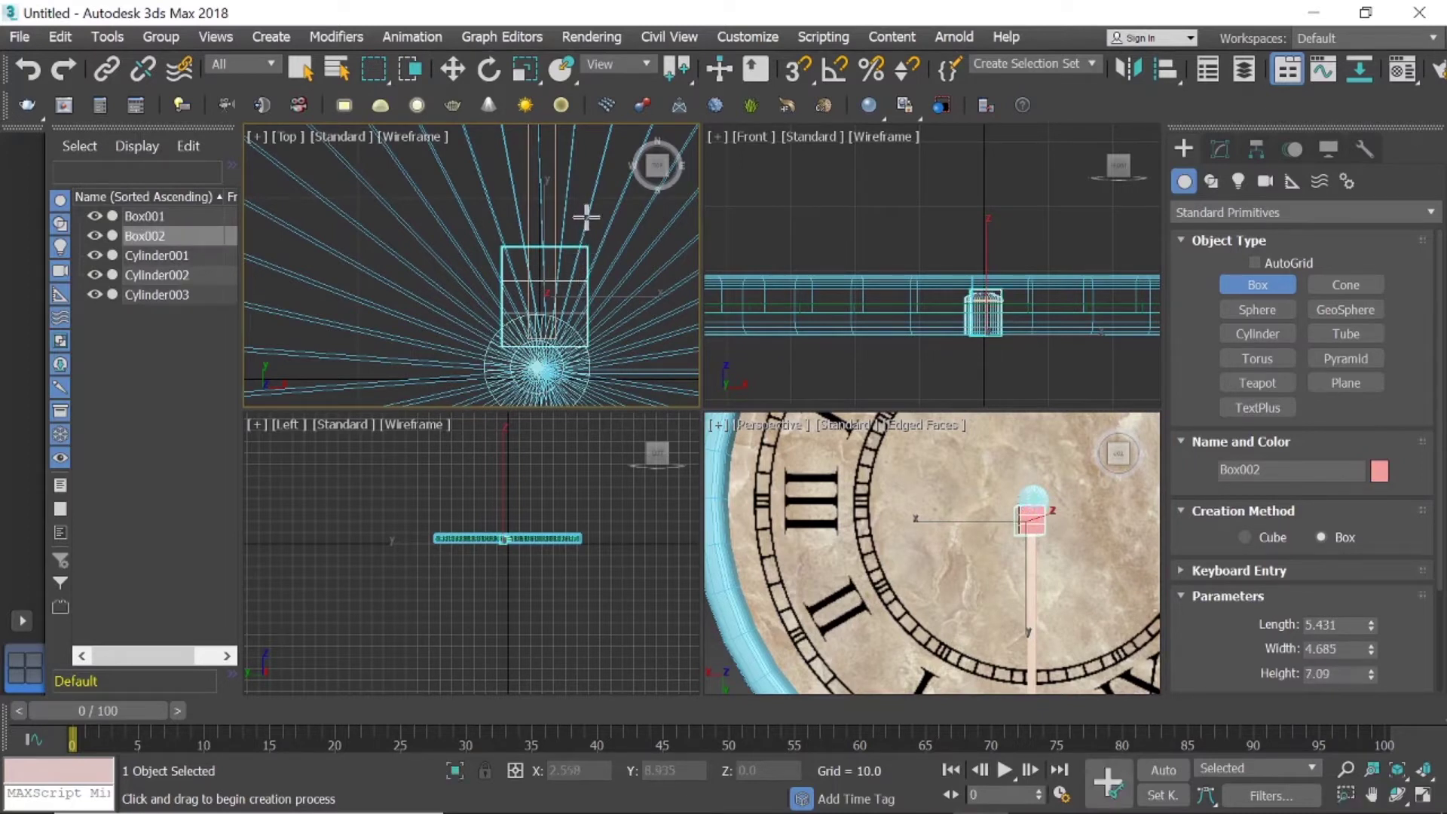
With Select and Move, pick the new box in the Front view, then select the clock hand.
left_click(446, 69)
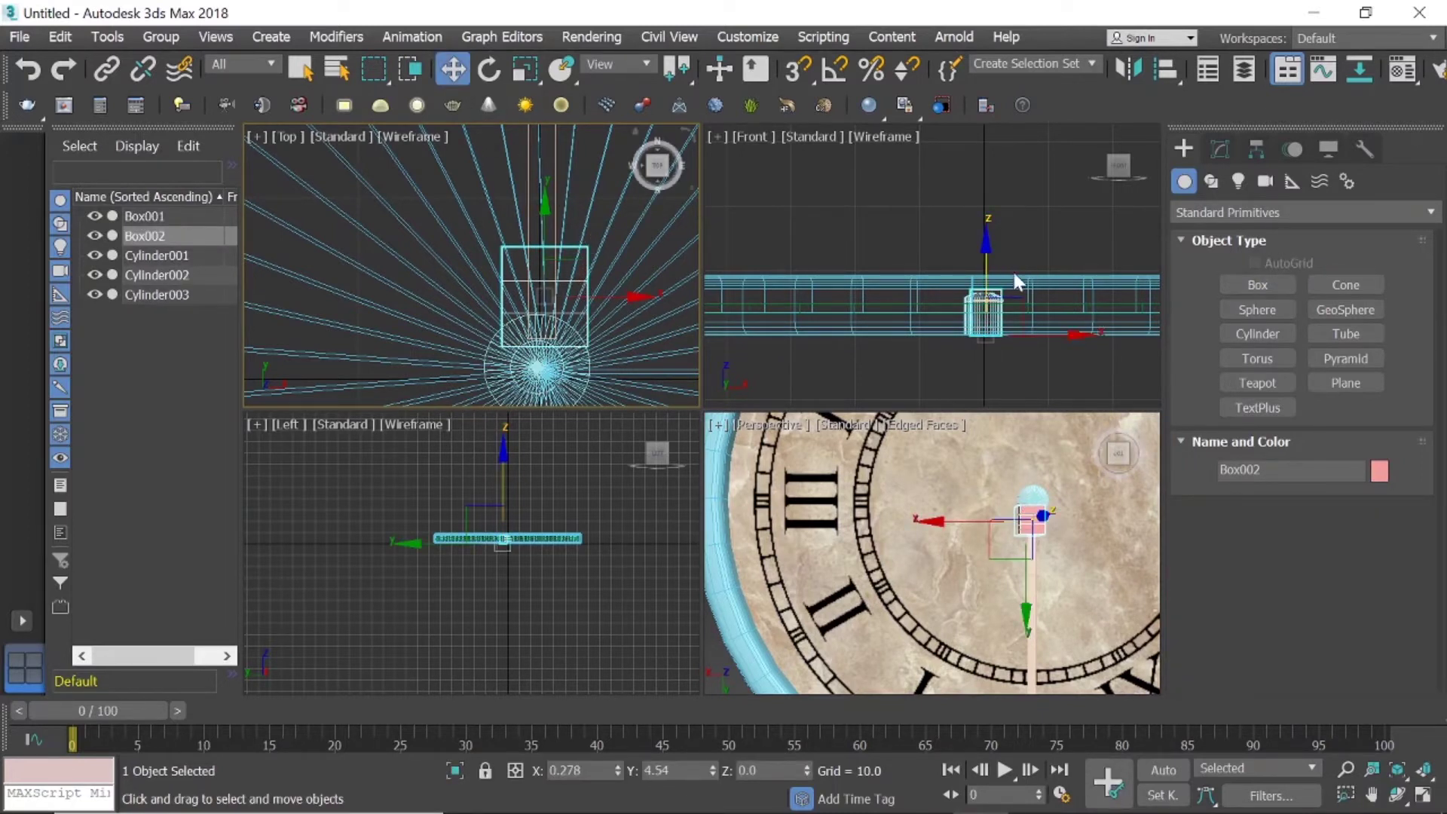
left_click(984, 242)
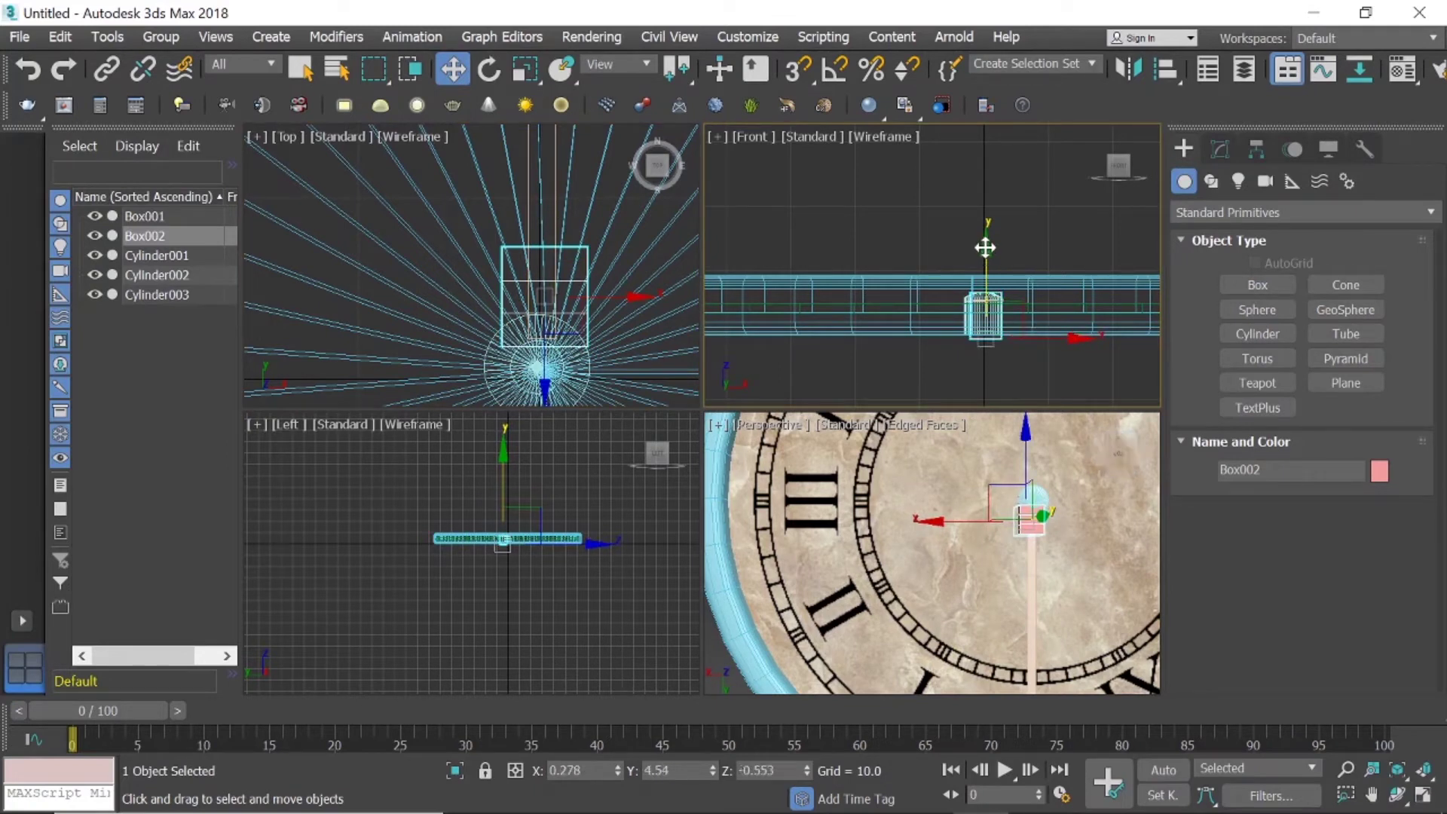
left_click(987, 253)
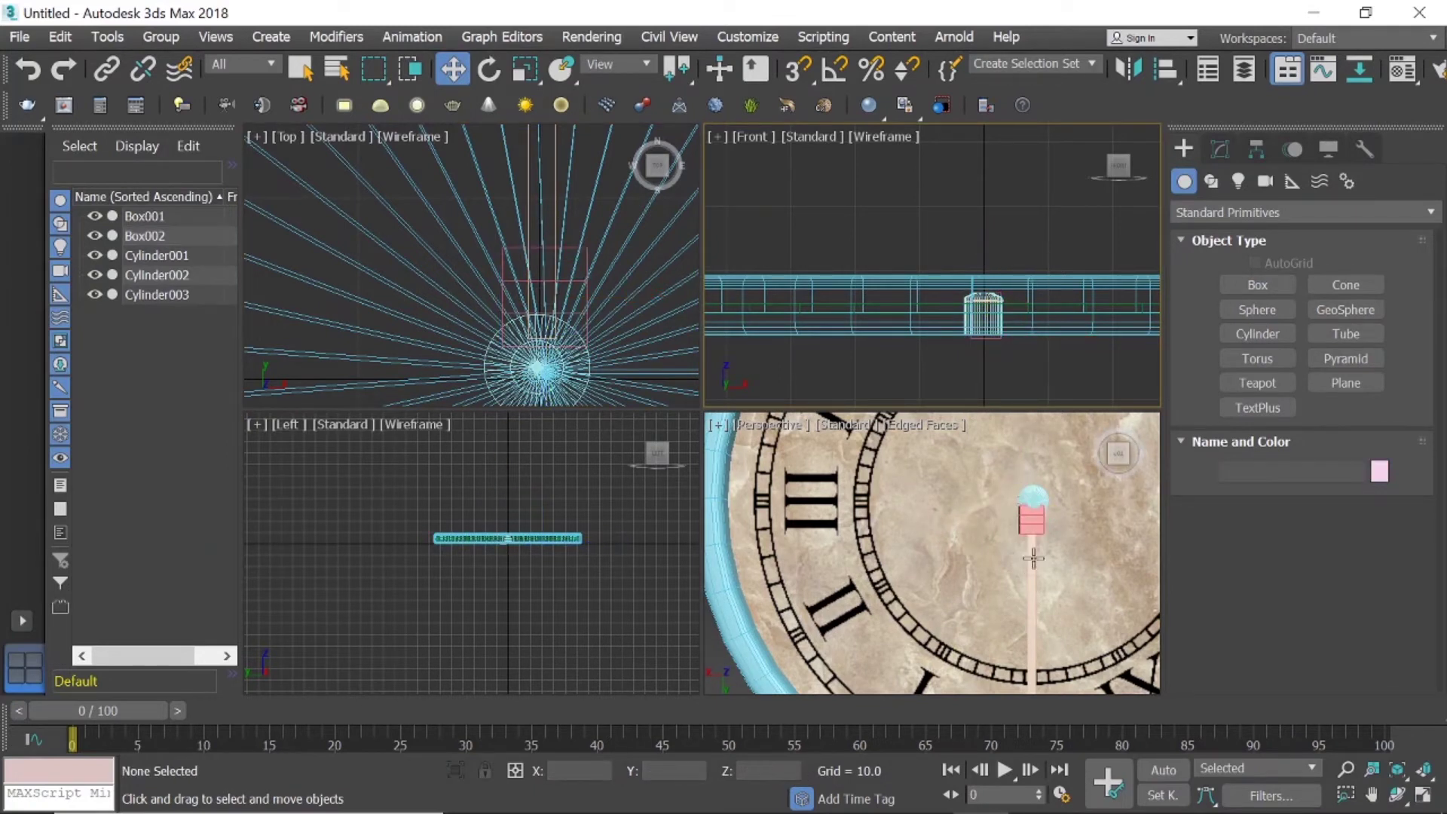
left_click(1033, 558)
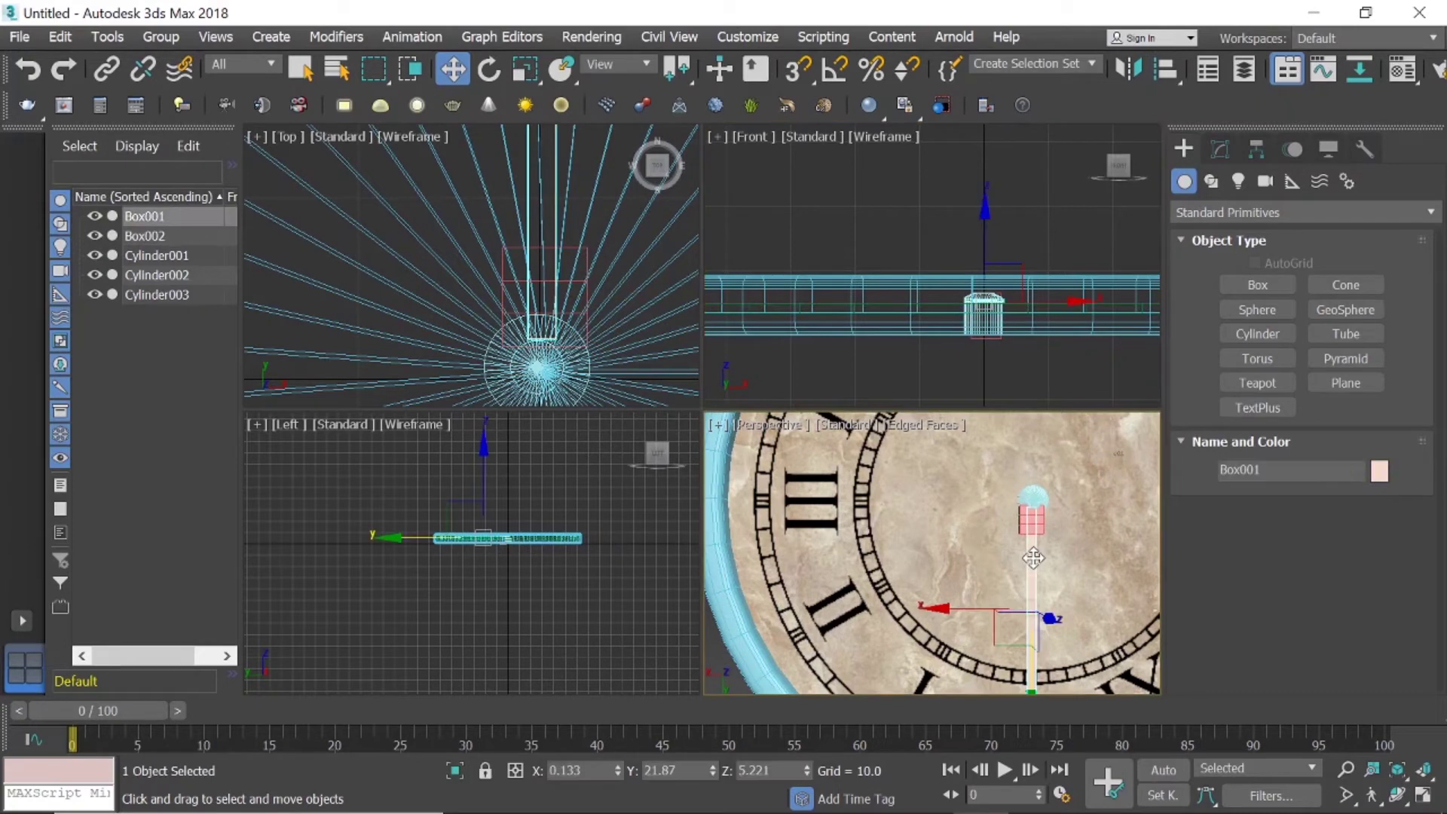
Subtract the earlier box from the clock hand with a Compound Objects ProBoolean.
left_click(1248, 219)
left_click(1224, 275)
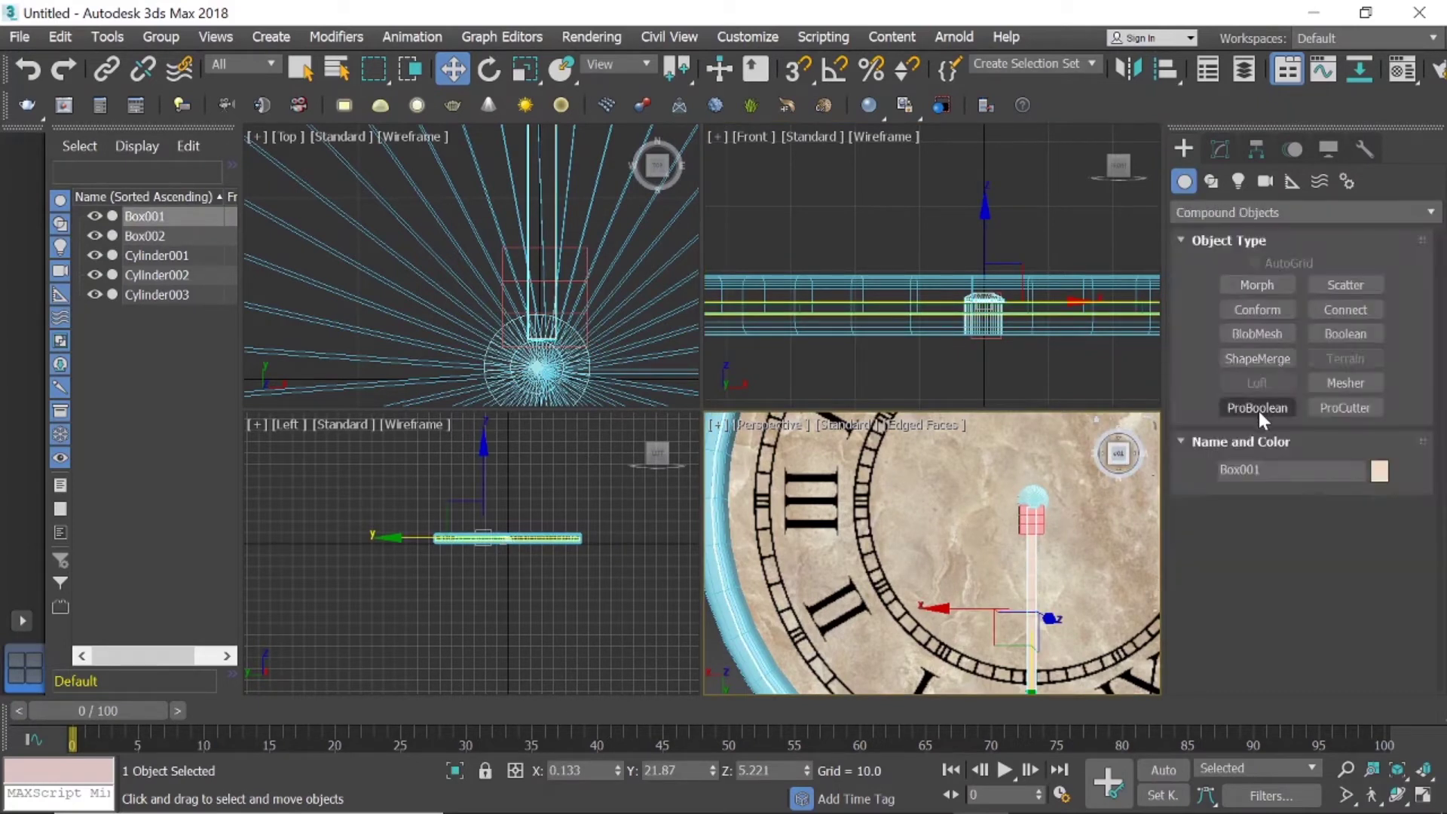
left_click(1258, 410)
left_click(1287, 528)
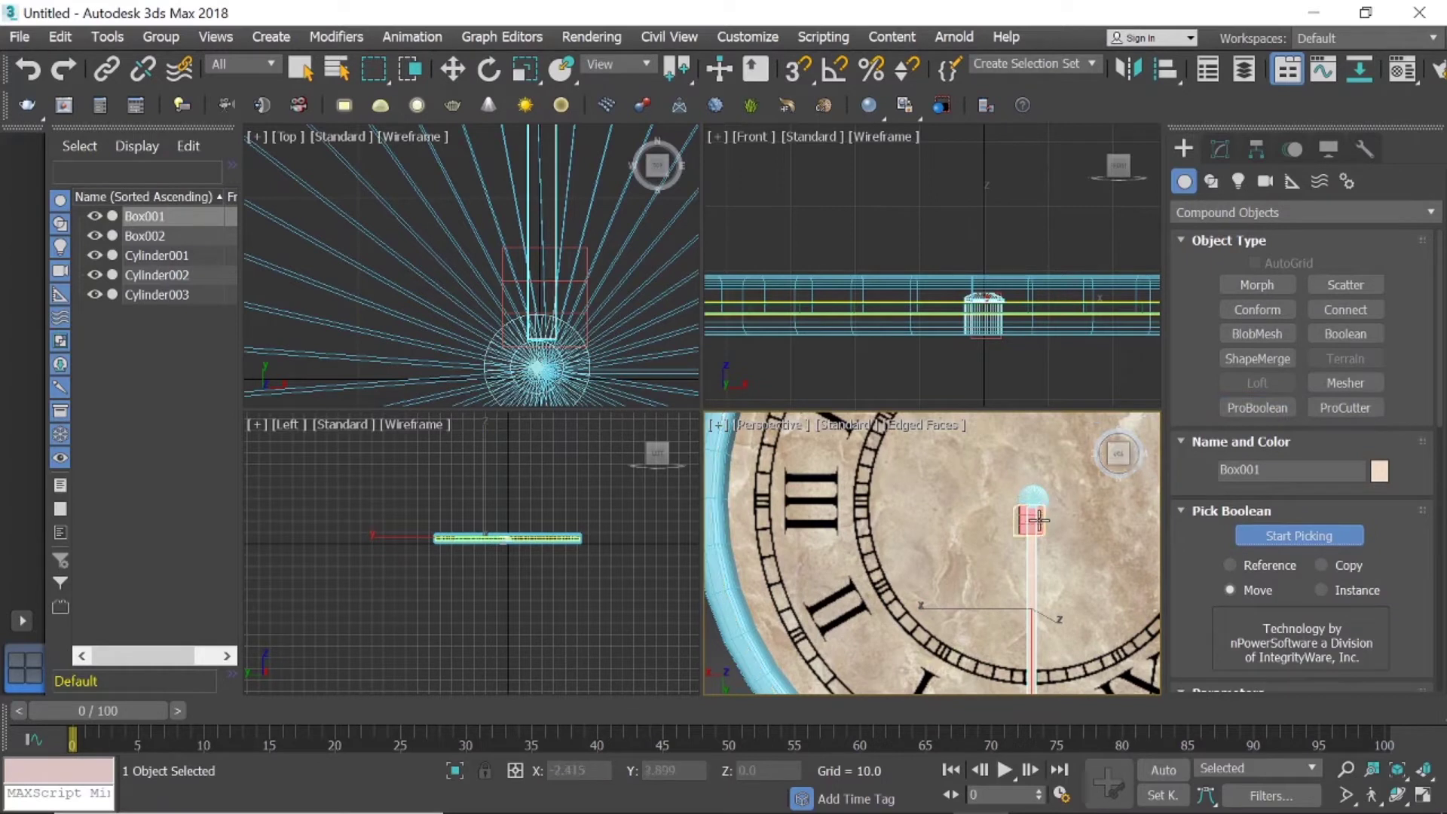
left_click(1037, 522)
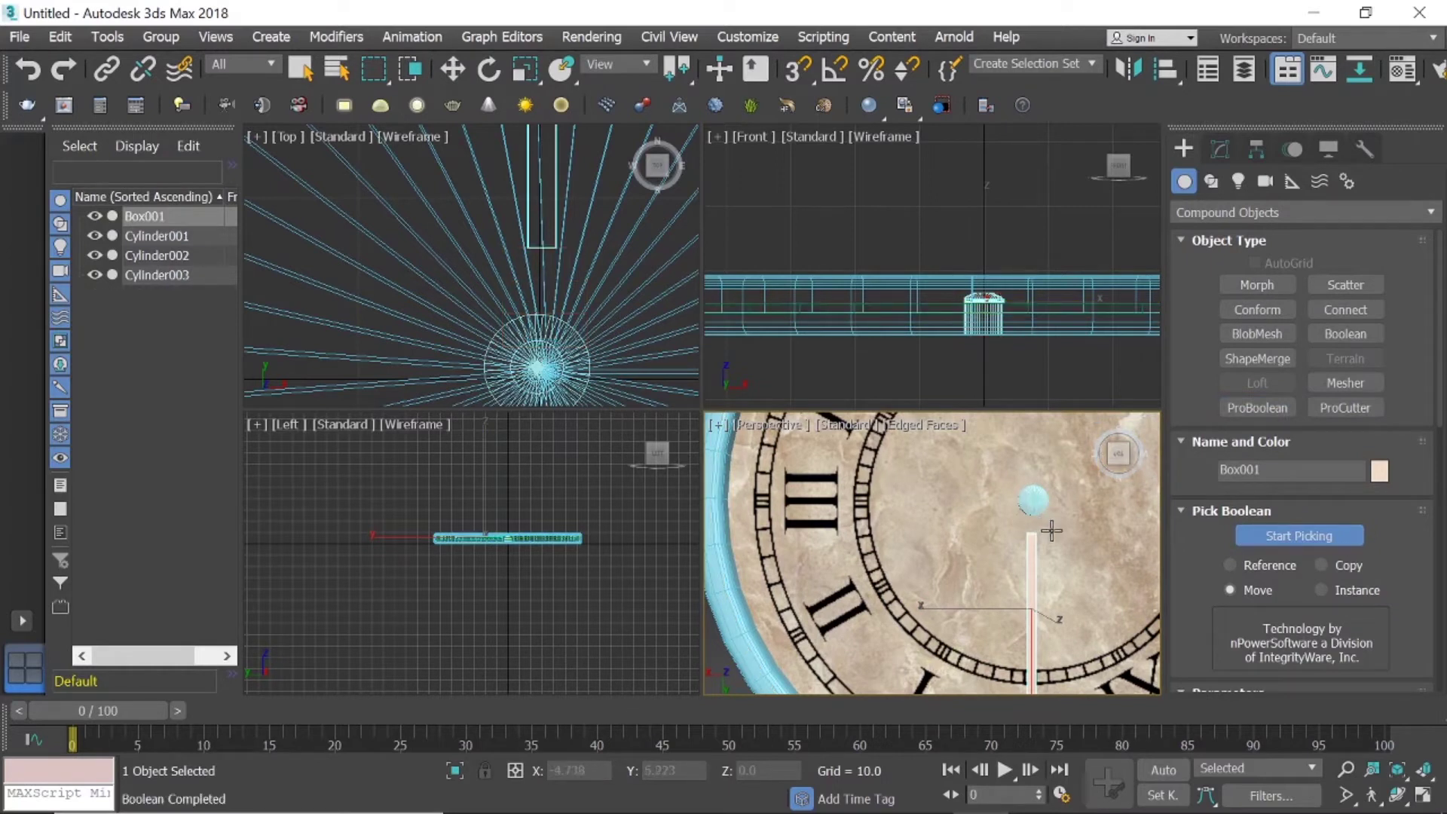
left_click(452, 69)
Slide the clock hand upward along its length, then select Cylinder002 at the hand.
left_click(894, 210)
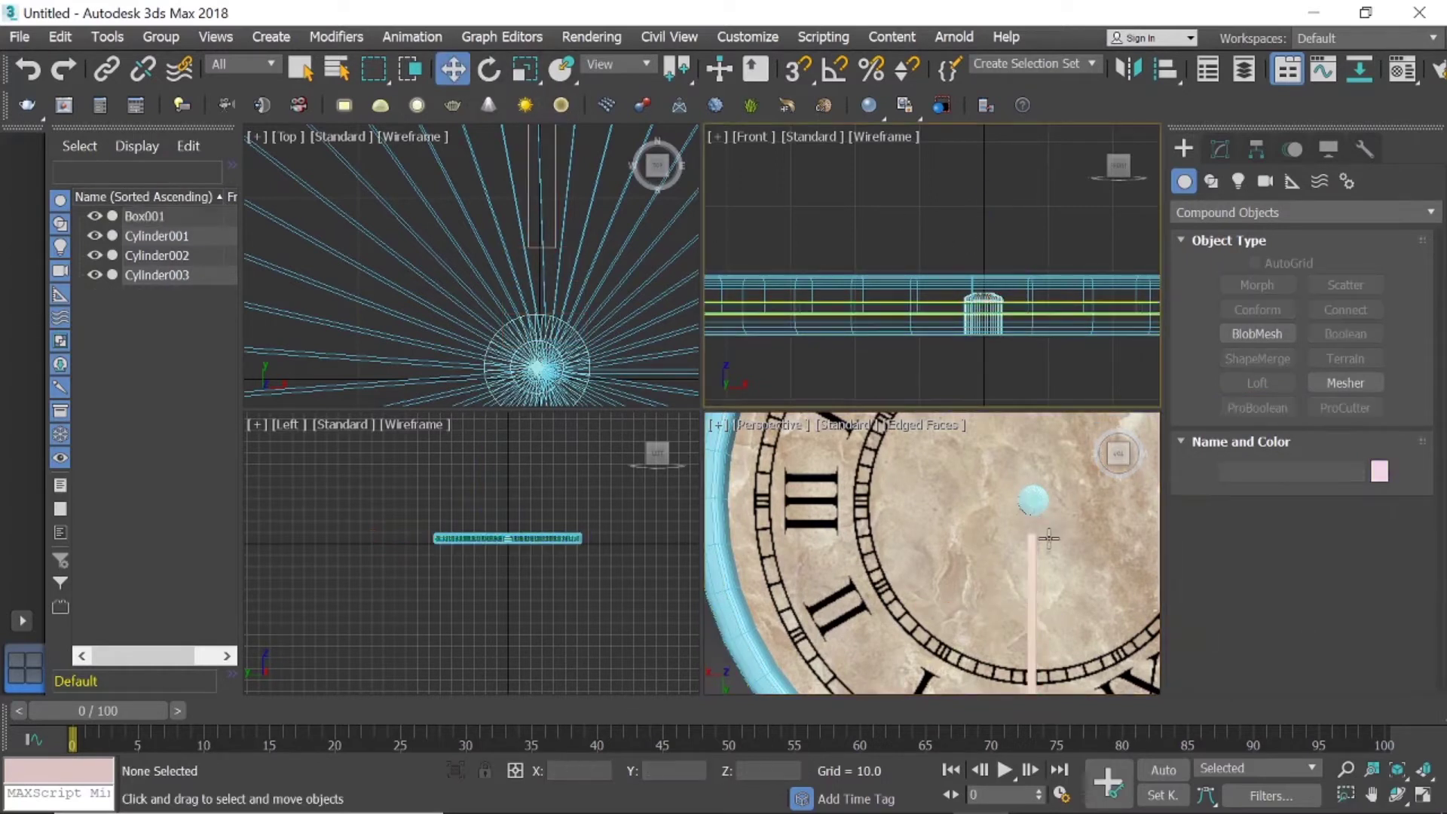
left_click(1030, 580)
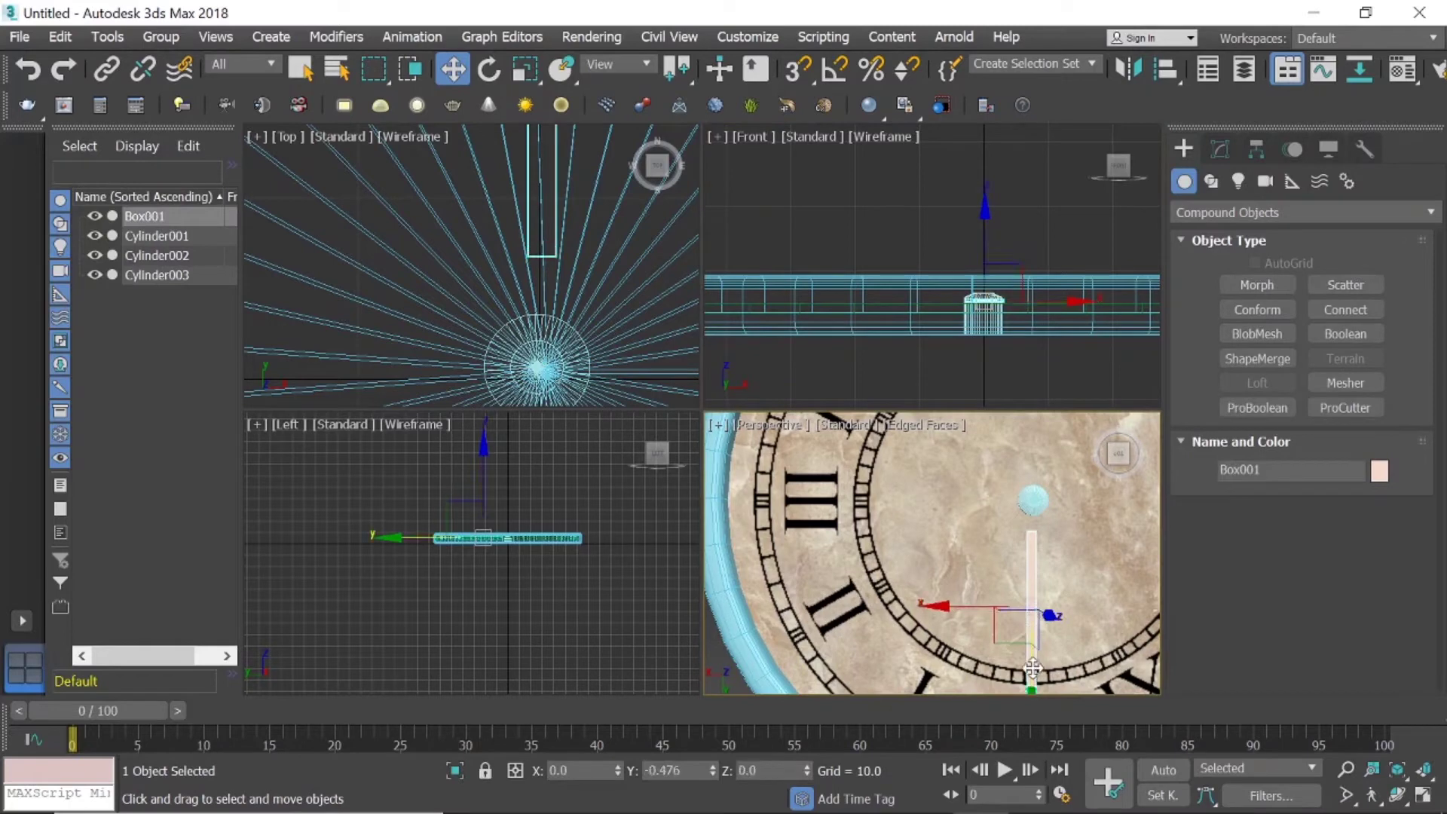
mouse_move(1032, 668)
left_mouse_down()
mouse_move(1029, 650)
mouse_move(978, 631)
left_mouse_up()
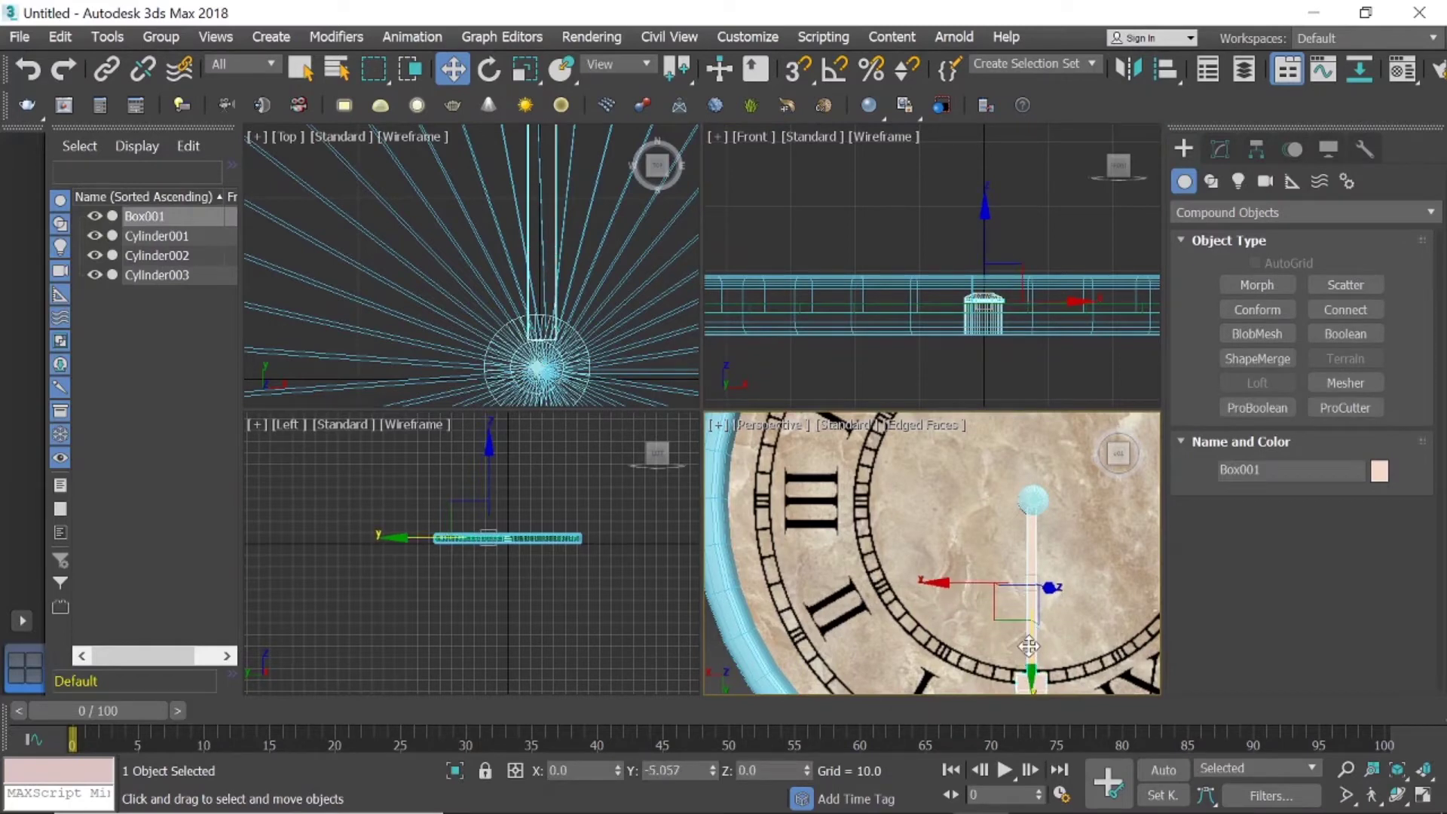
scroll(978, 631, "down", 5)
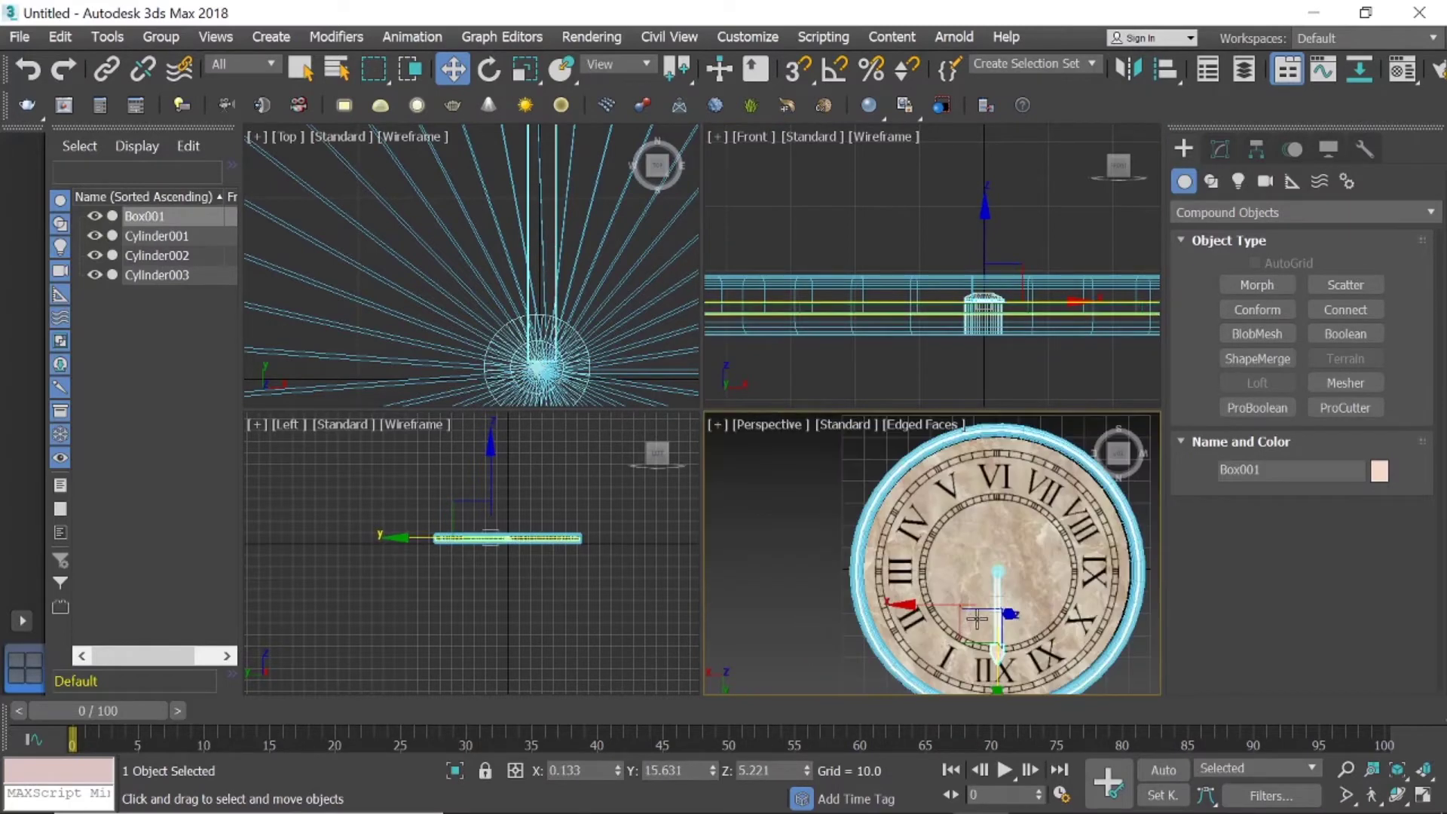
left_click(801, 478)
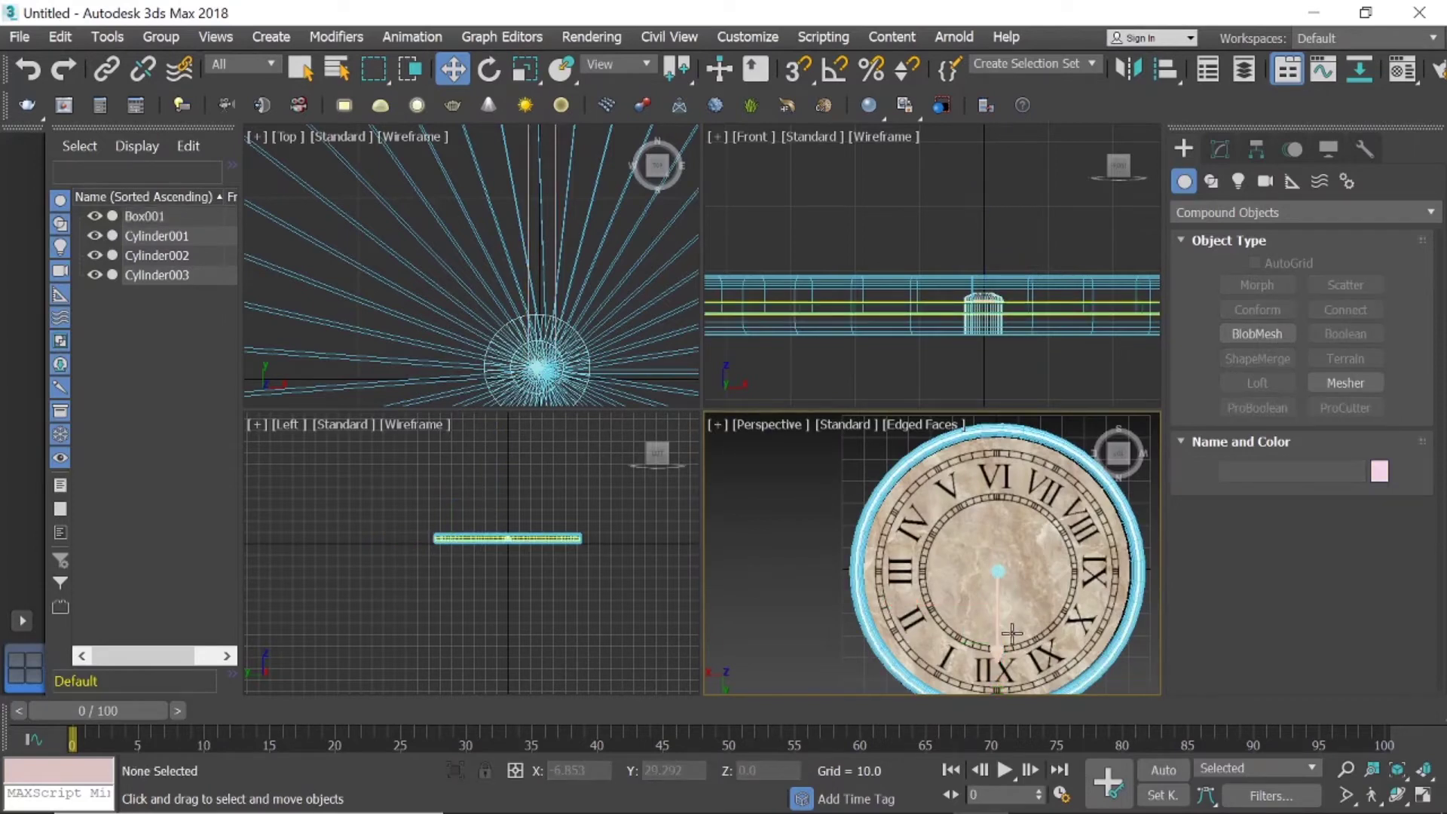
scroll(1011, 631, "up", 4)
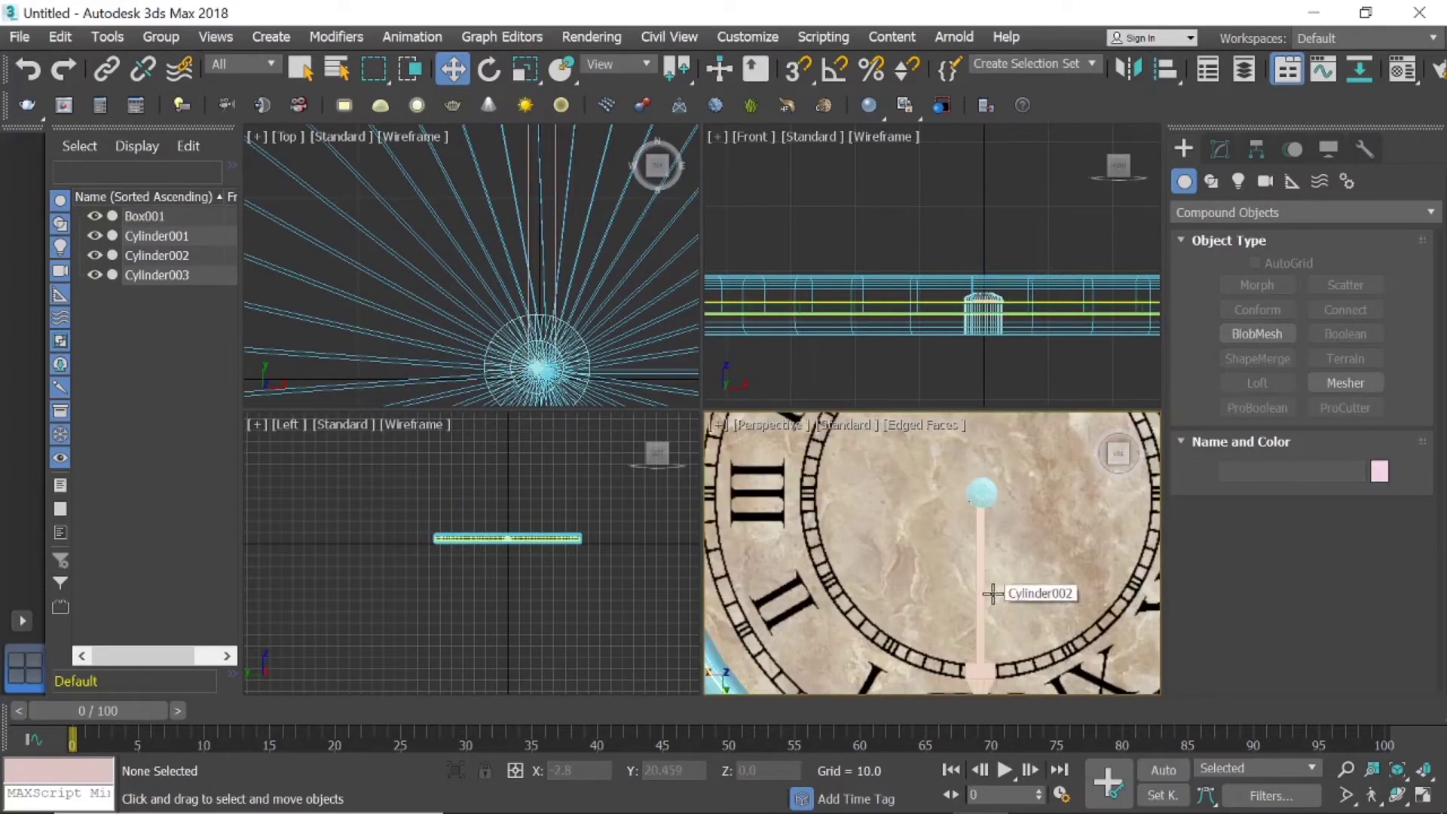
left_click(992, 594)
Undo the recent hand changes and select Box002 at the clock centre.
key("ctrl+d")
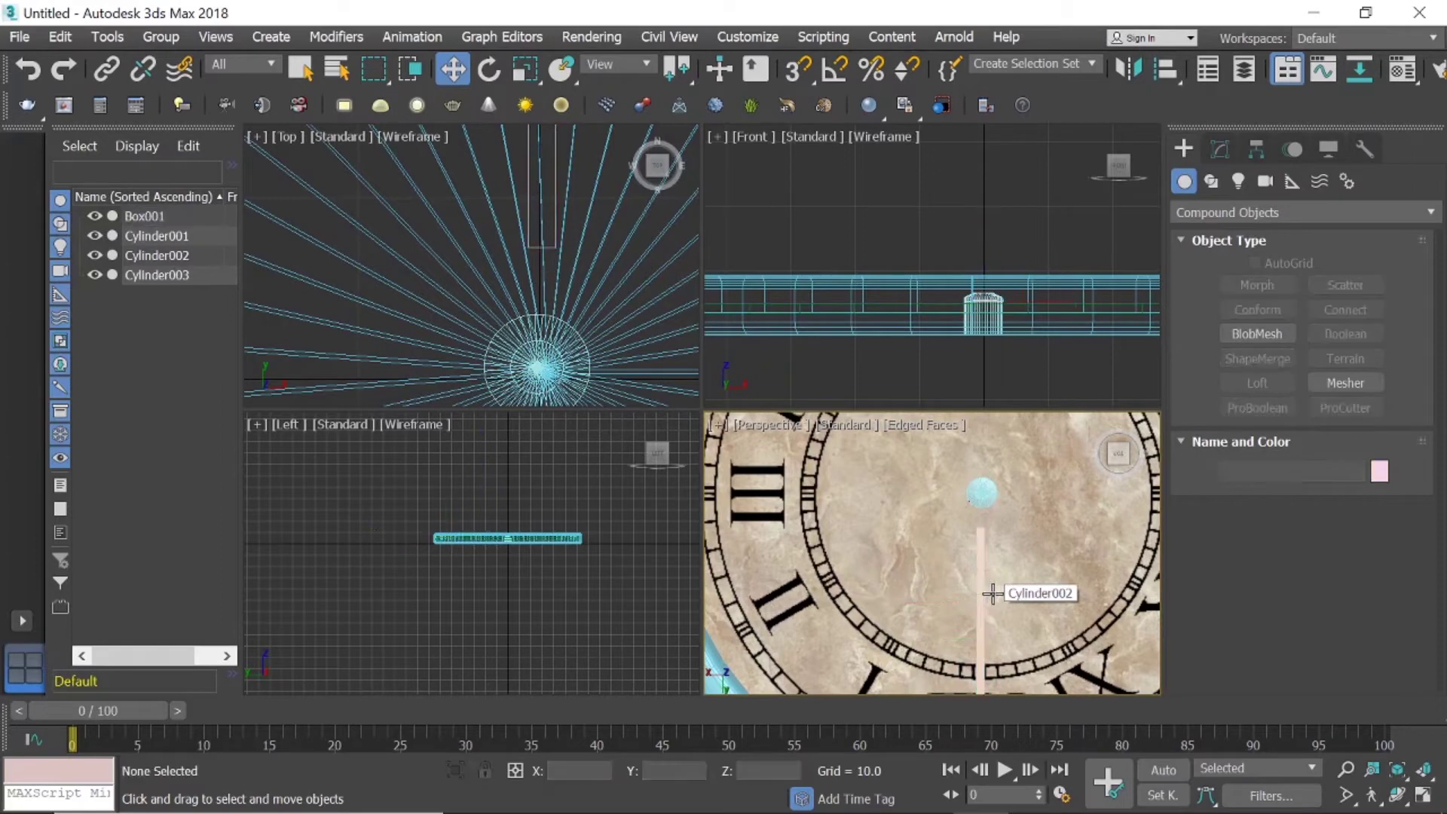
left_click(975, 511)
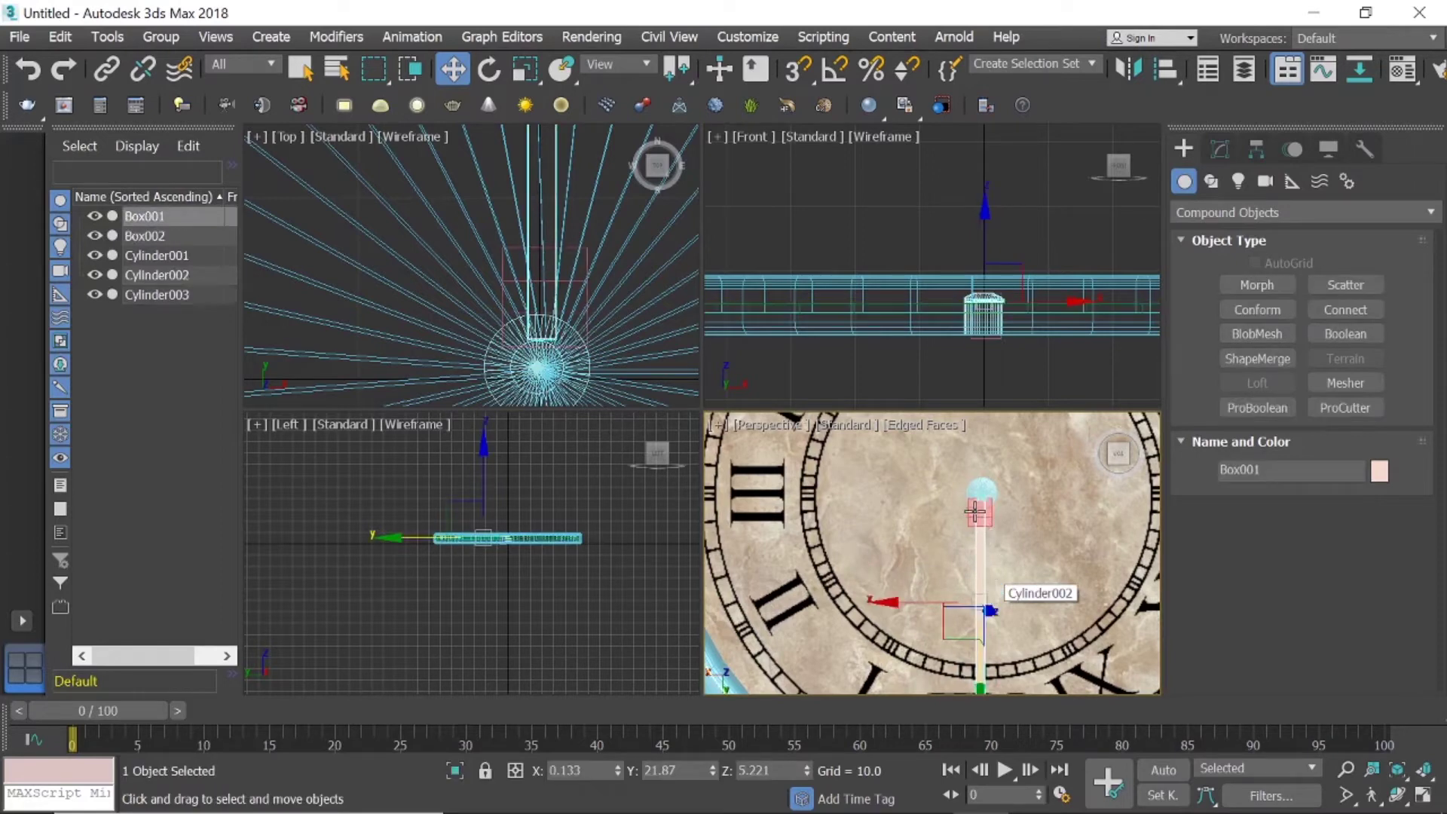
scroll(974, 511, "down", 5)
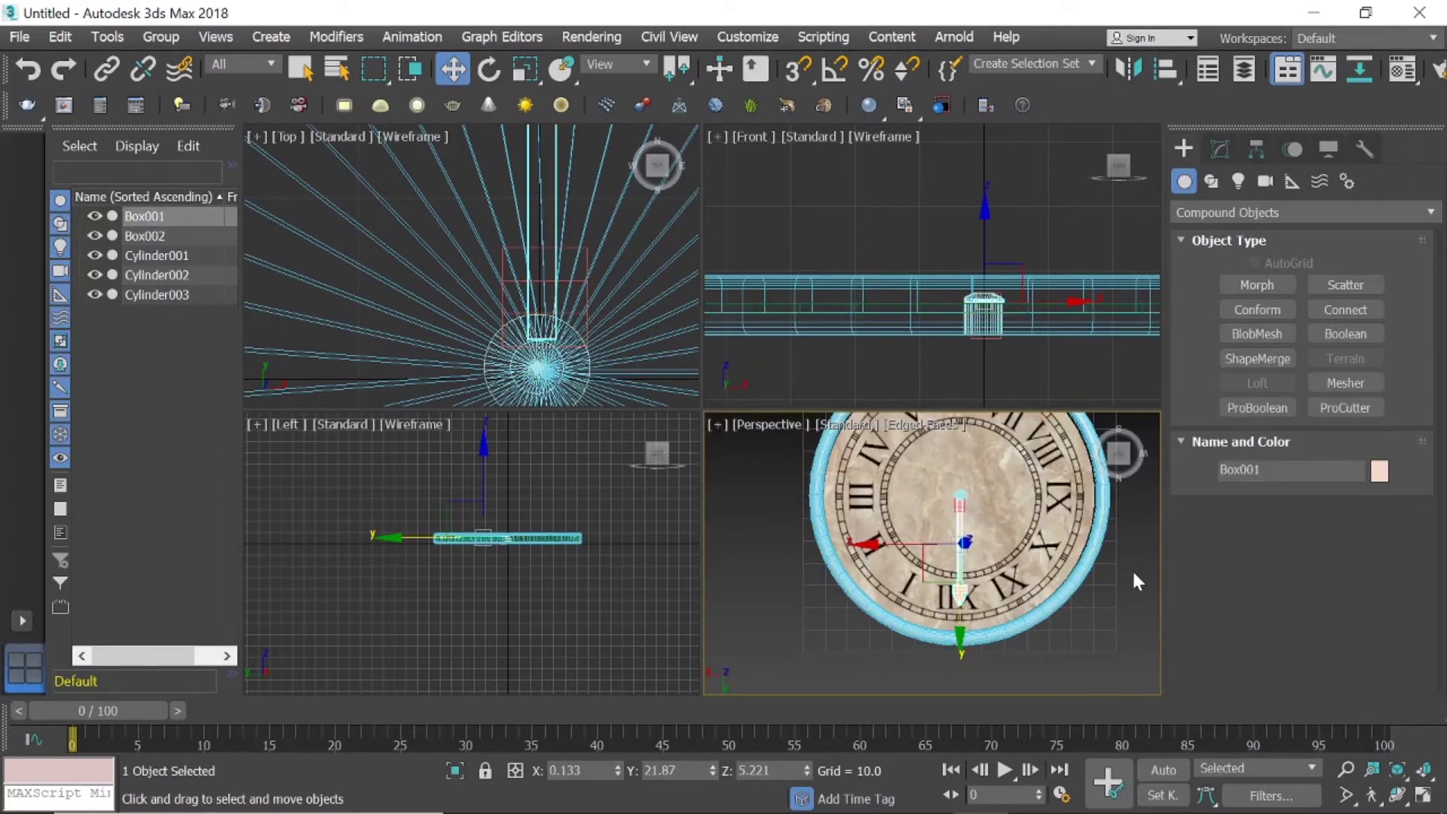
left_click(1132, 580)
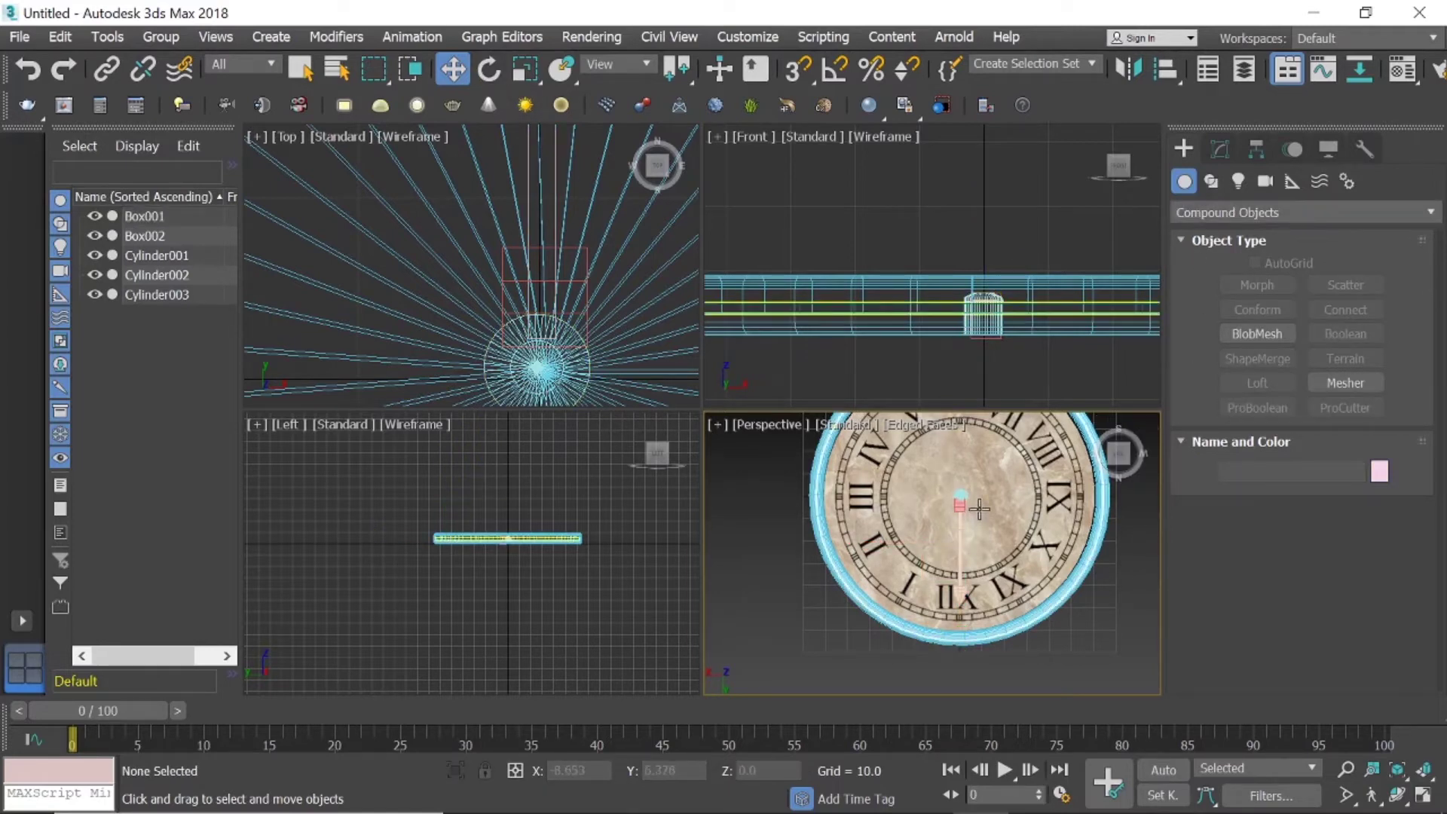
scroll(979, 513, "up", 5)
left_click(915, 589)
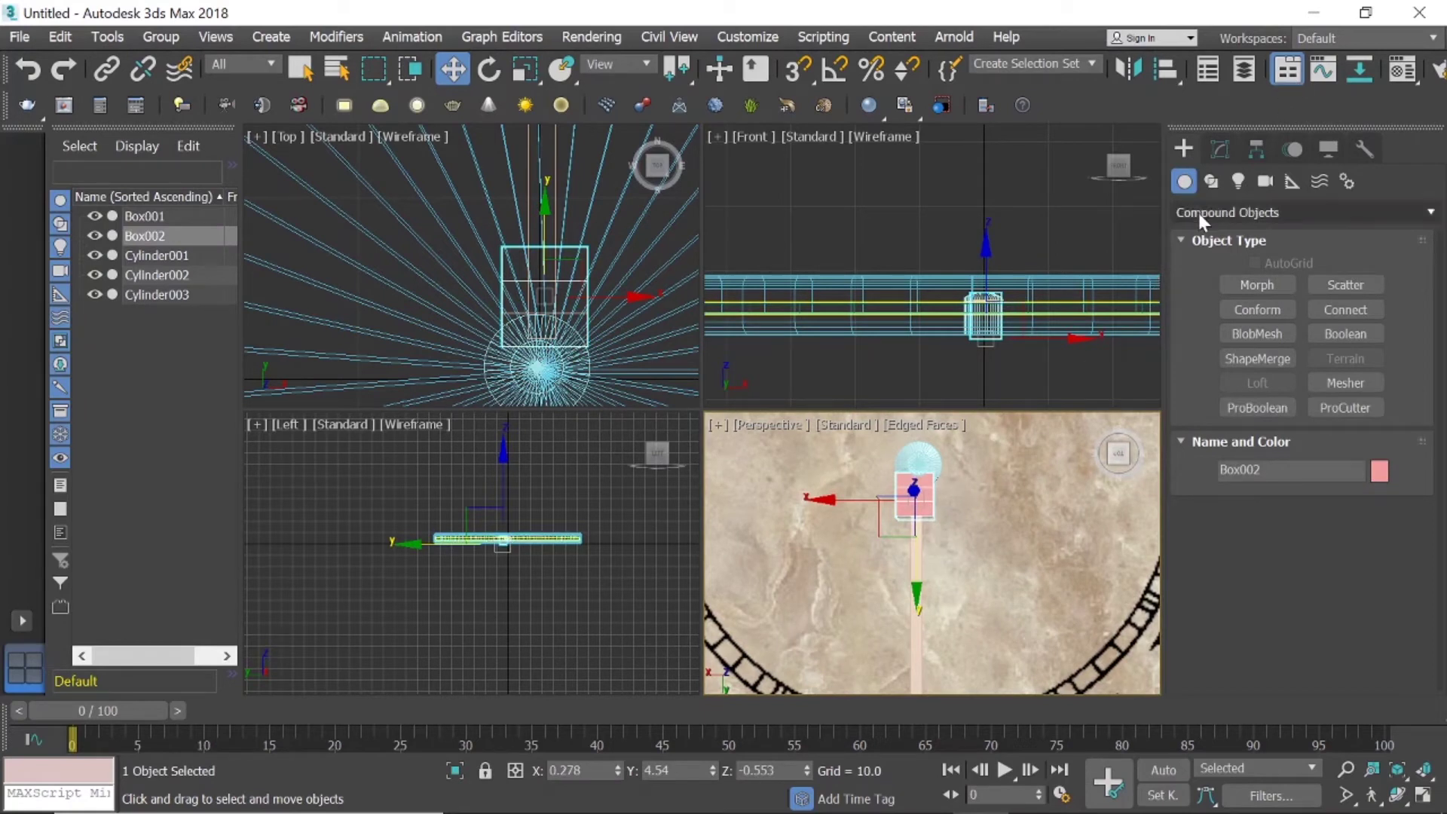
Lengthen Box002 to 11.677 and move it to about Y 4.547 over the hand's inner end.
left_click(1217, 150)
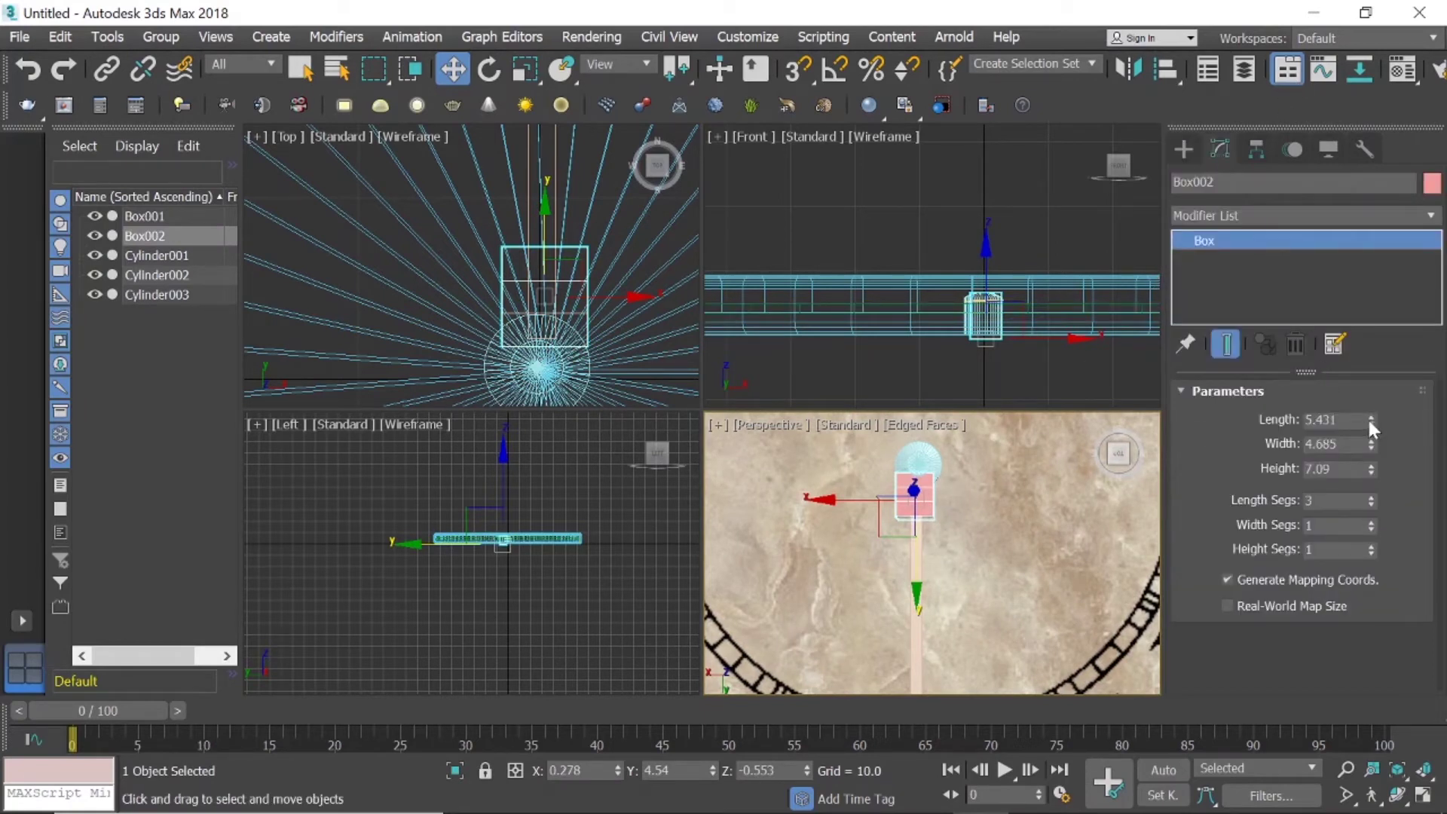
left_click_drag(1371, 419, 1360, 332)
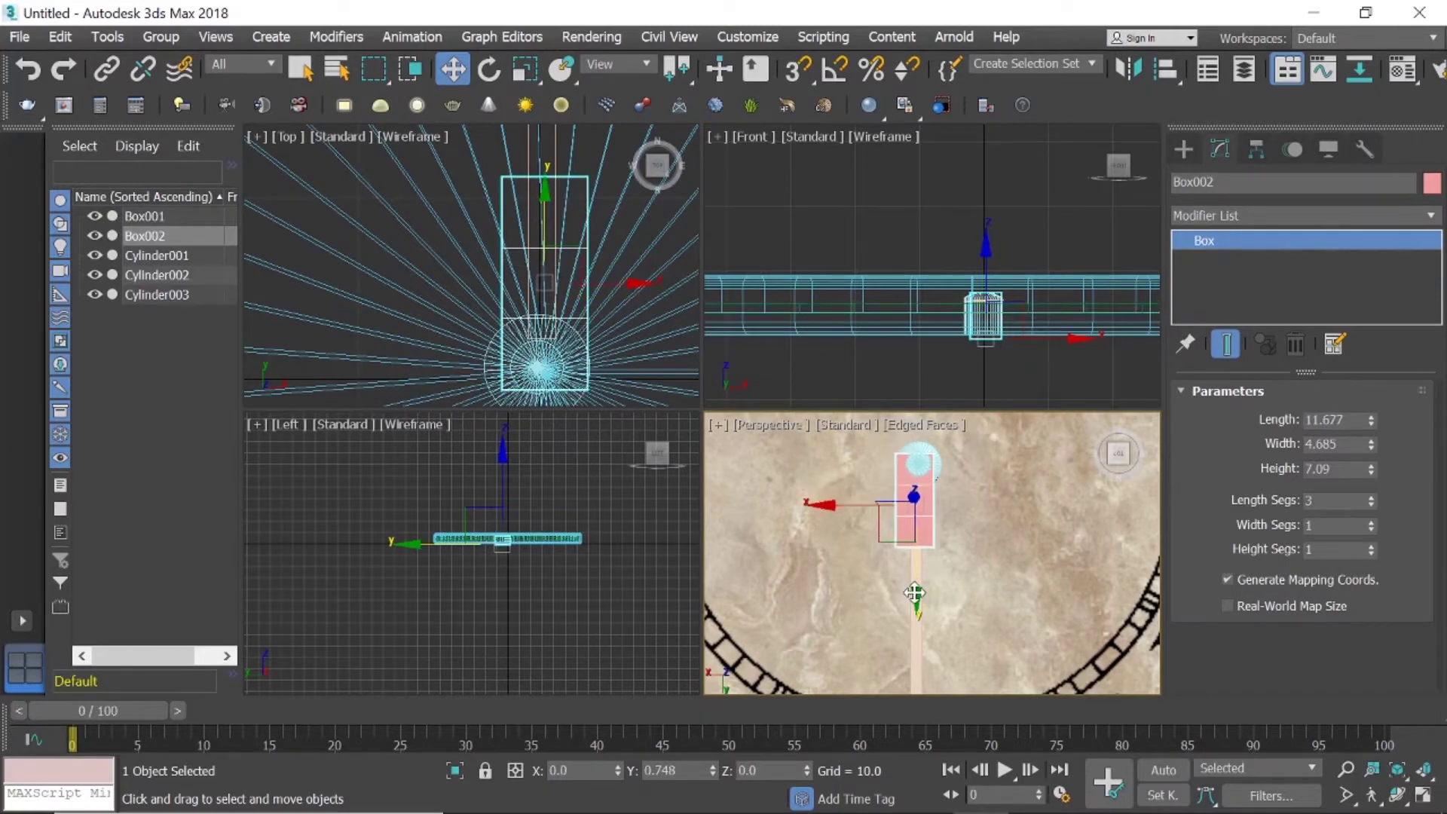
left_click_drag(915, 593, 918, 597)
scroll(929, 522, "down", 3)
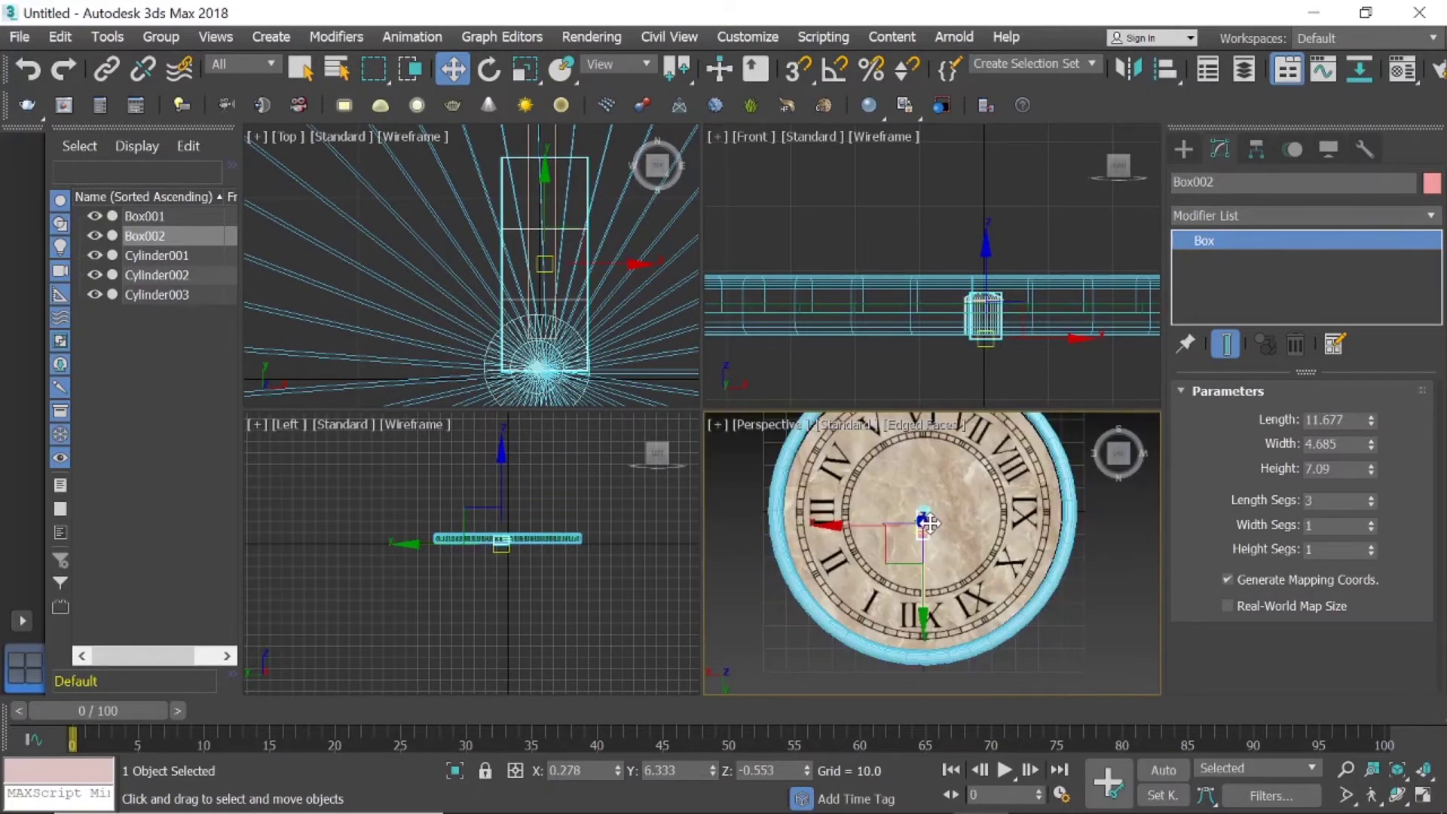
scroll(928, 528, "up", 2)
scroll(929, 538, "up", 2)
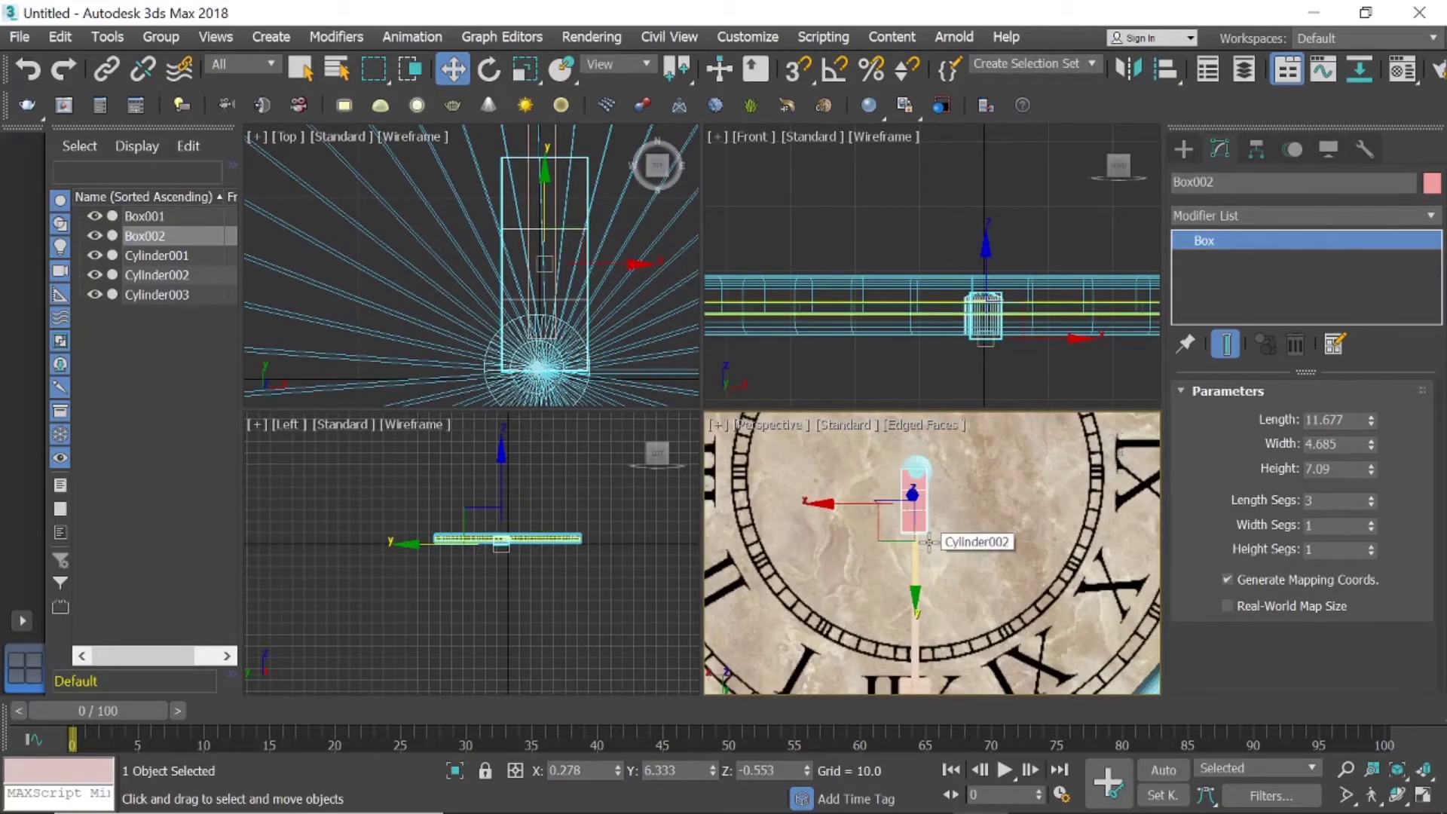
left_click_drag(914, 578, 928, 597)
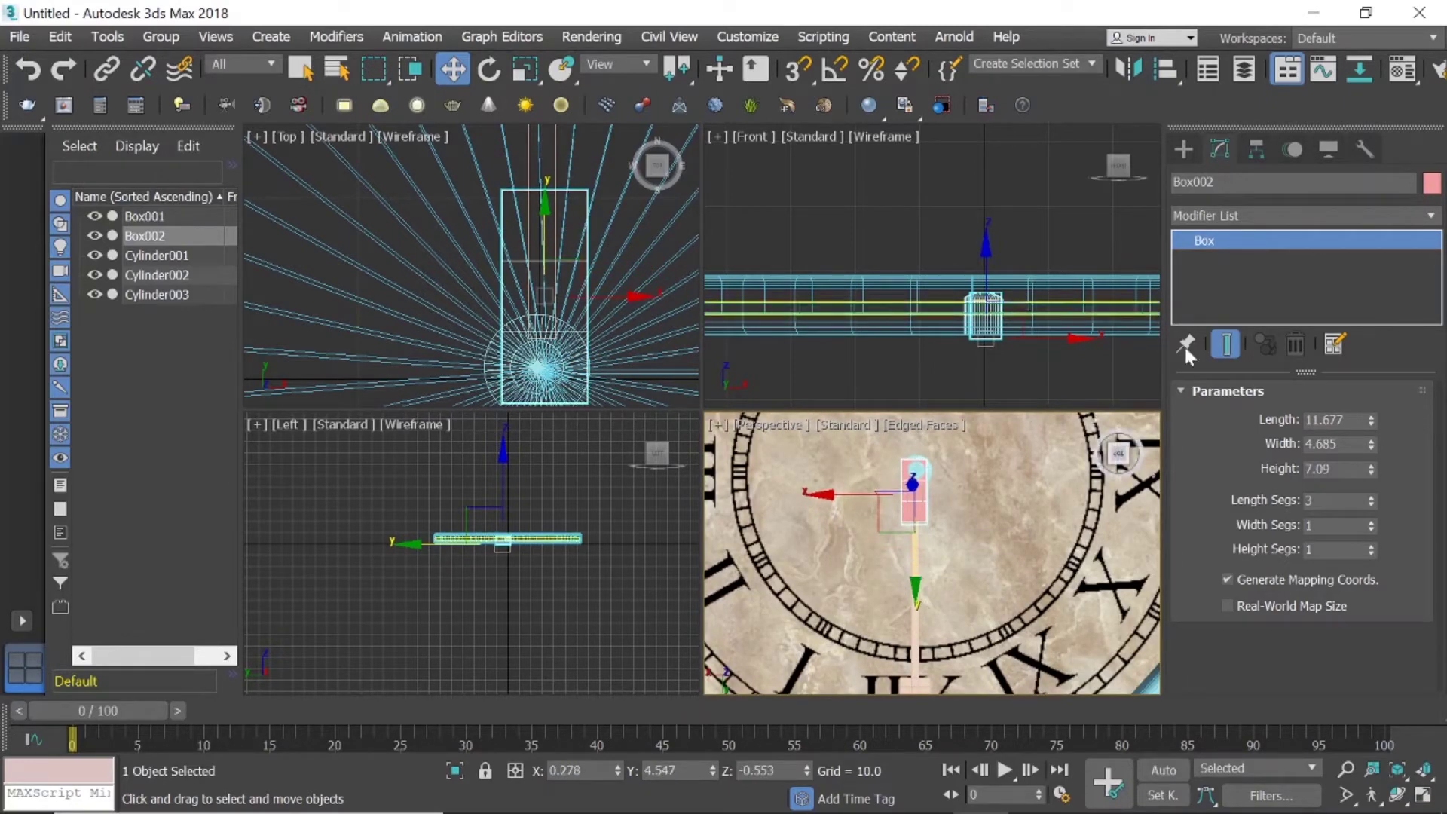
left_click(1185, 150)
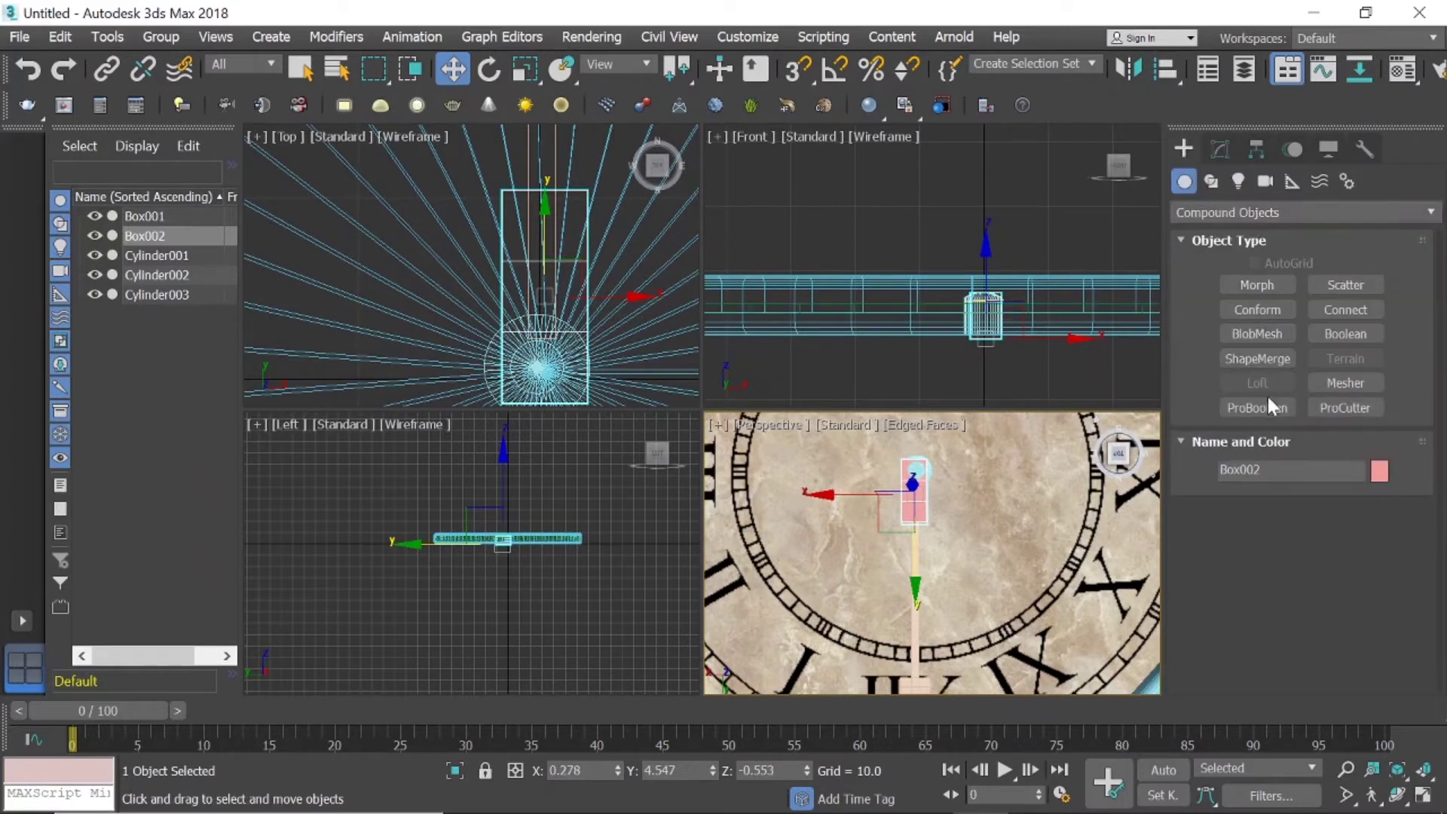
Subtract Box002 from the Box001 hand with a ProBoolean.
left_click(915, 561)
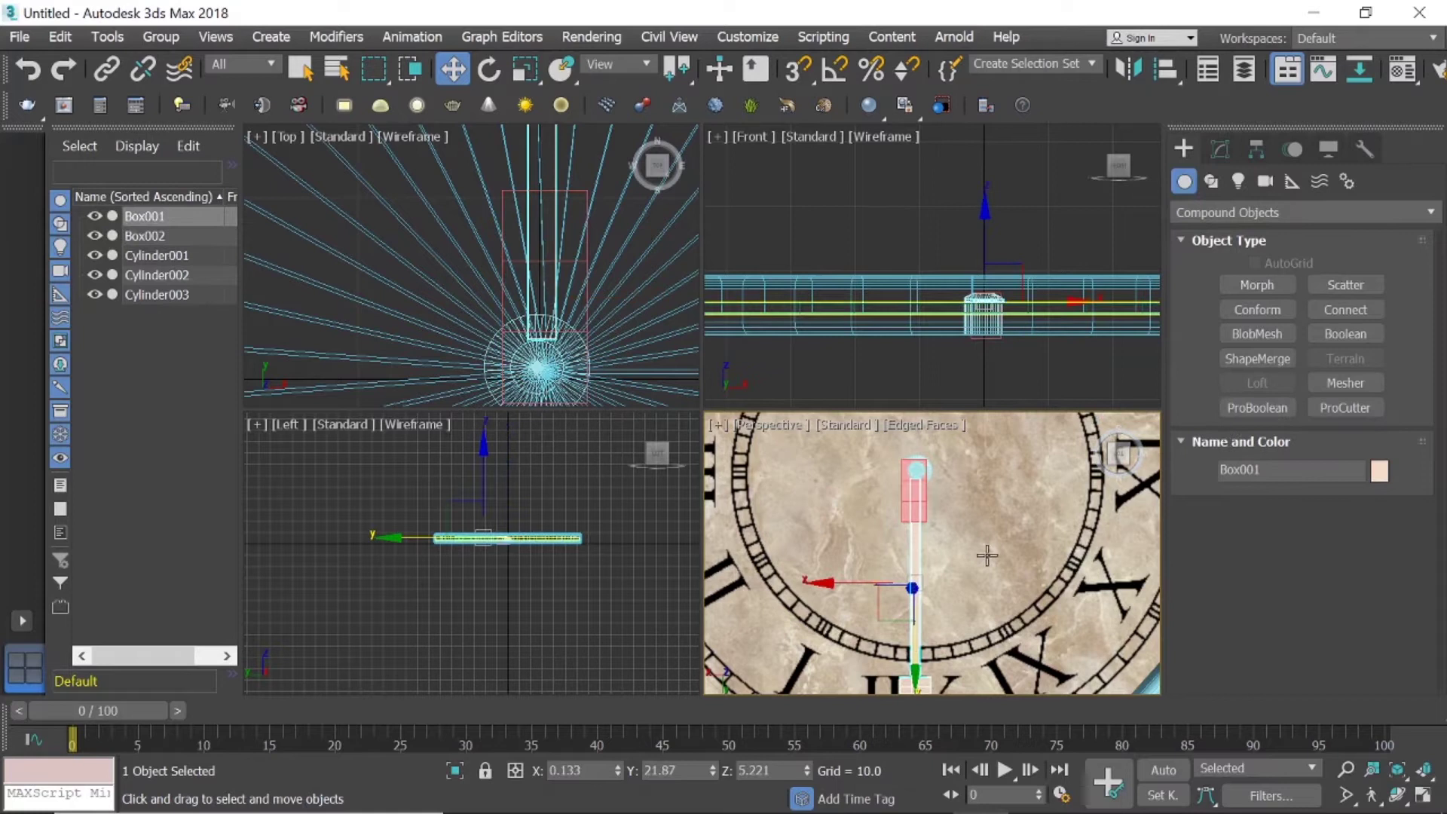
left_click(1256, 408)
left_click(1290, 536)
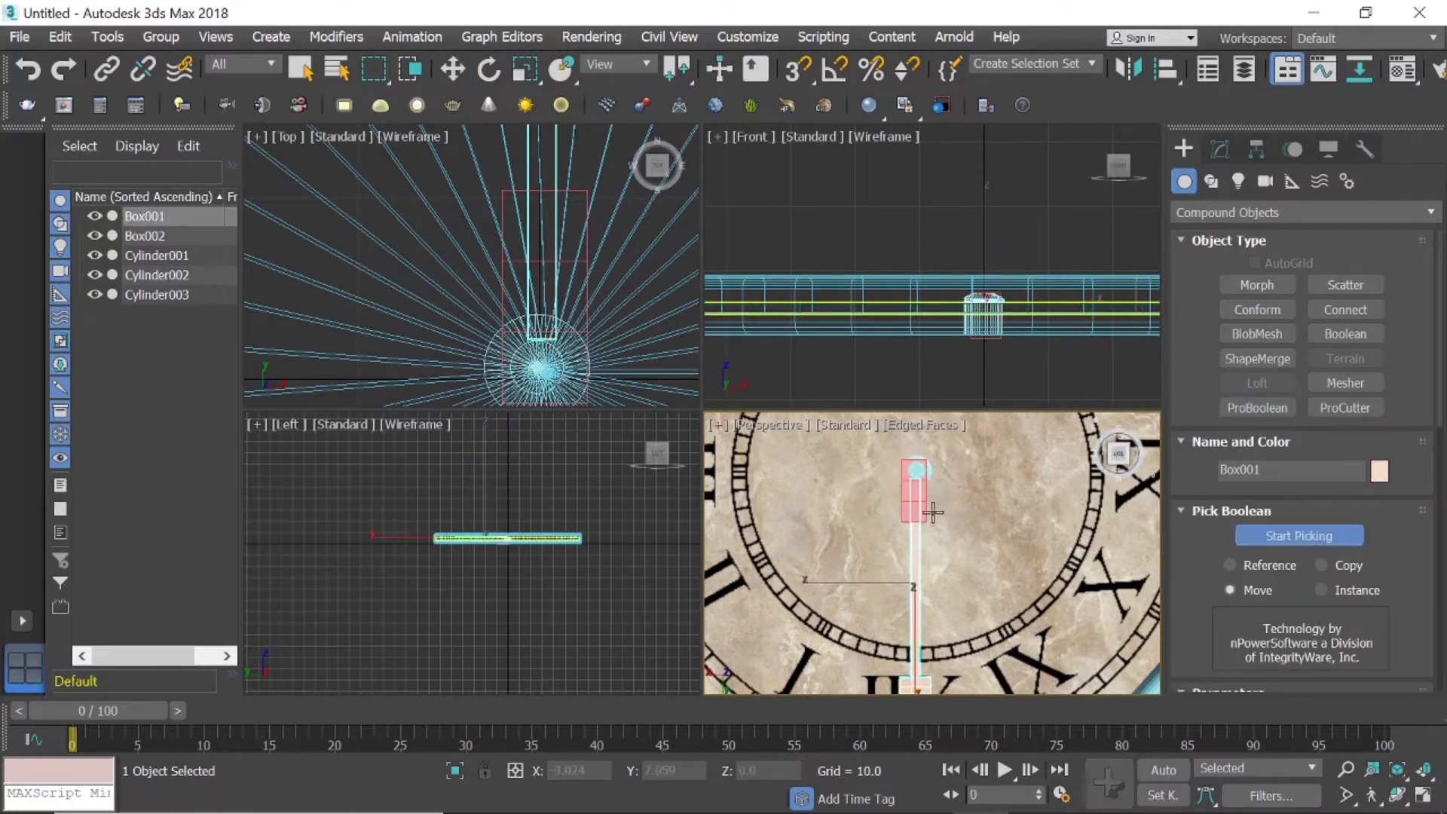
left_click(913, 503)
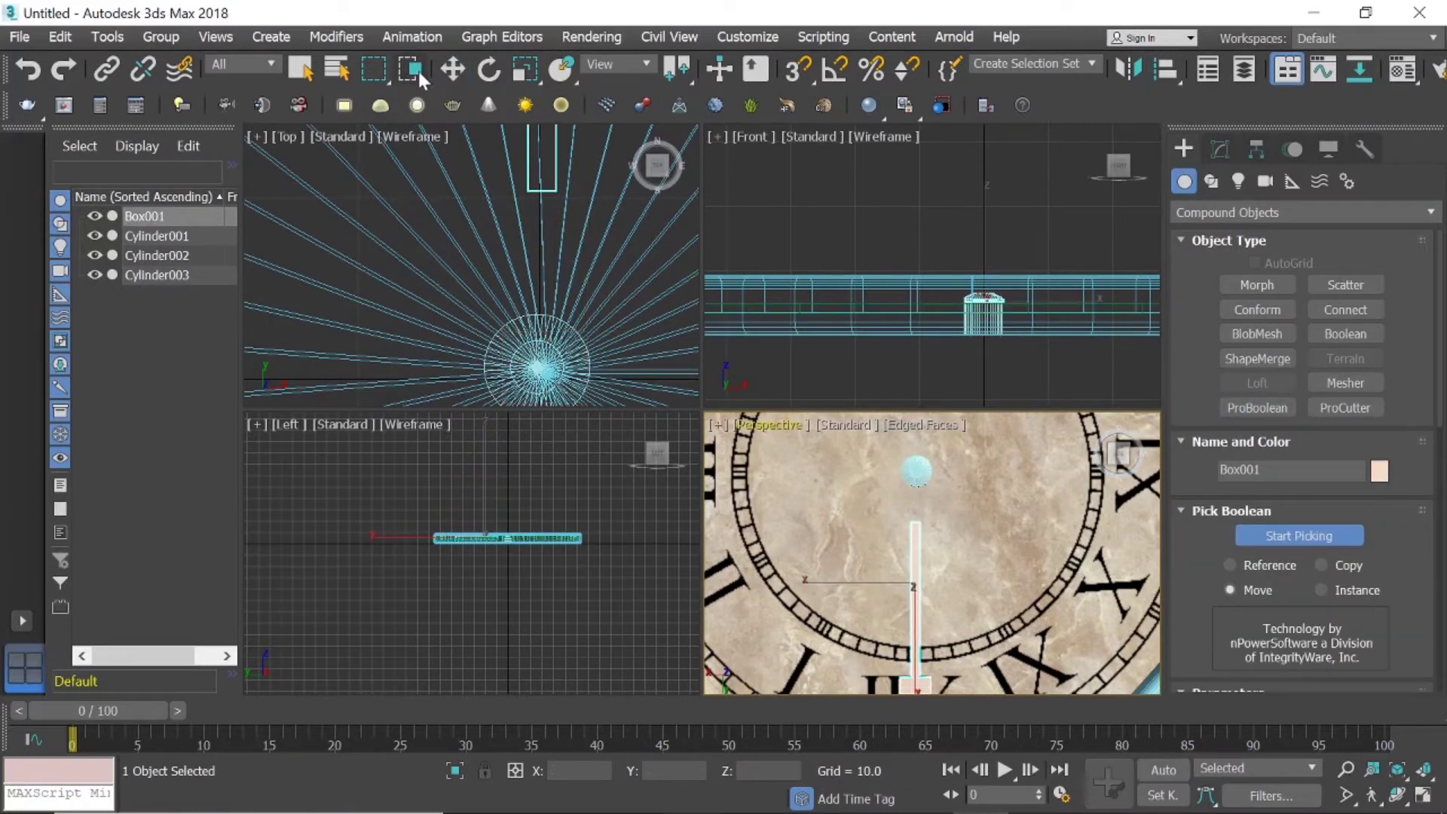
left_click(458, 68)
Move the arrow hand up and sideways so it extends from the centre cap.
left_click(933, 365)
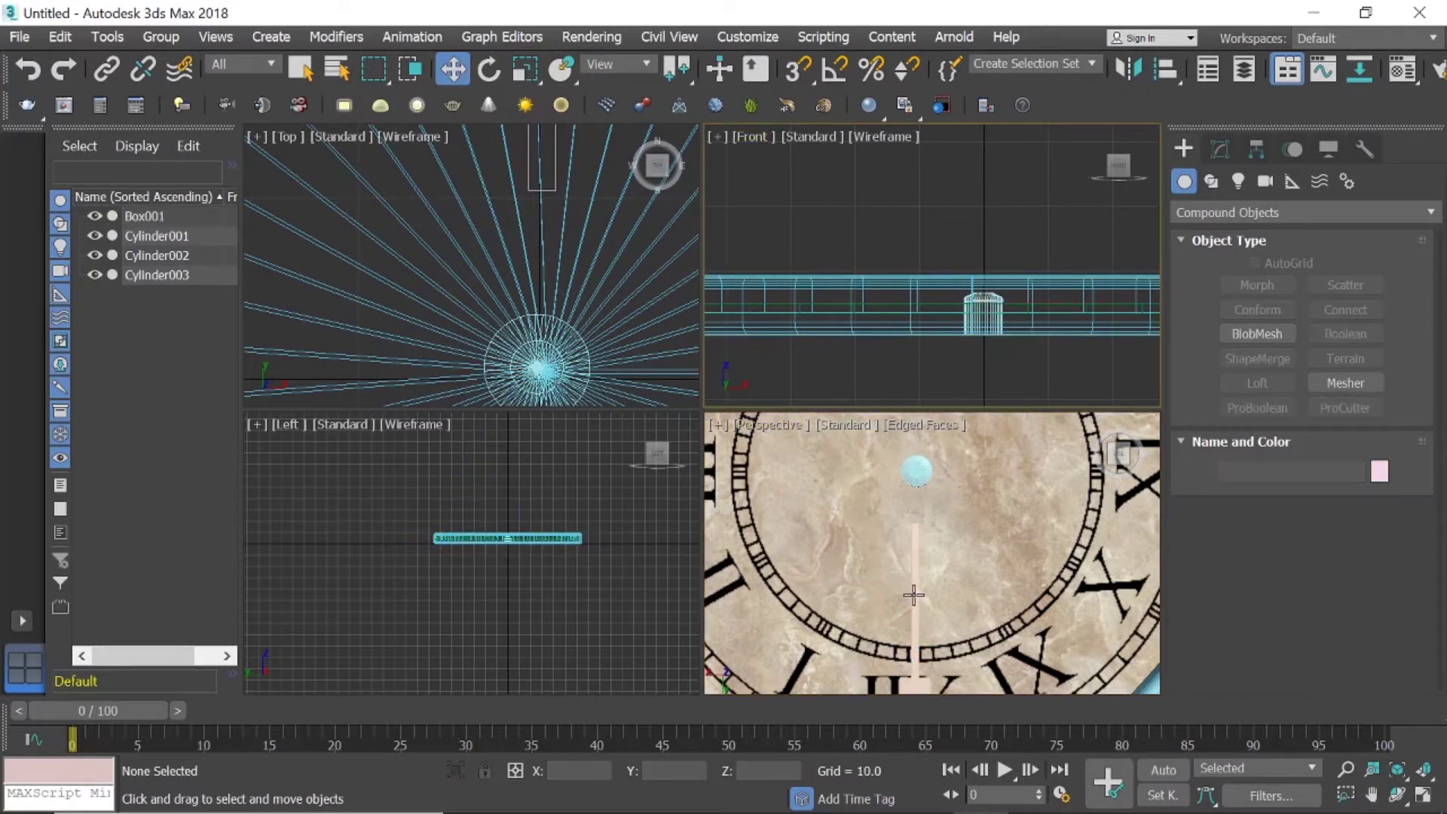
left_click(918, 587)
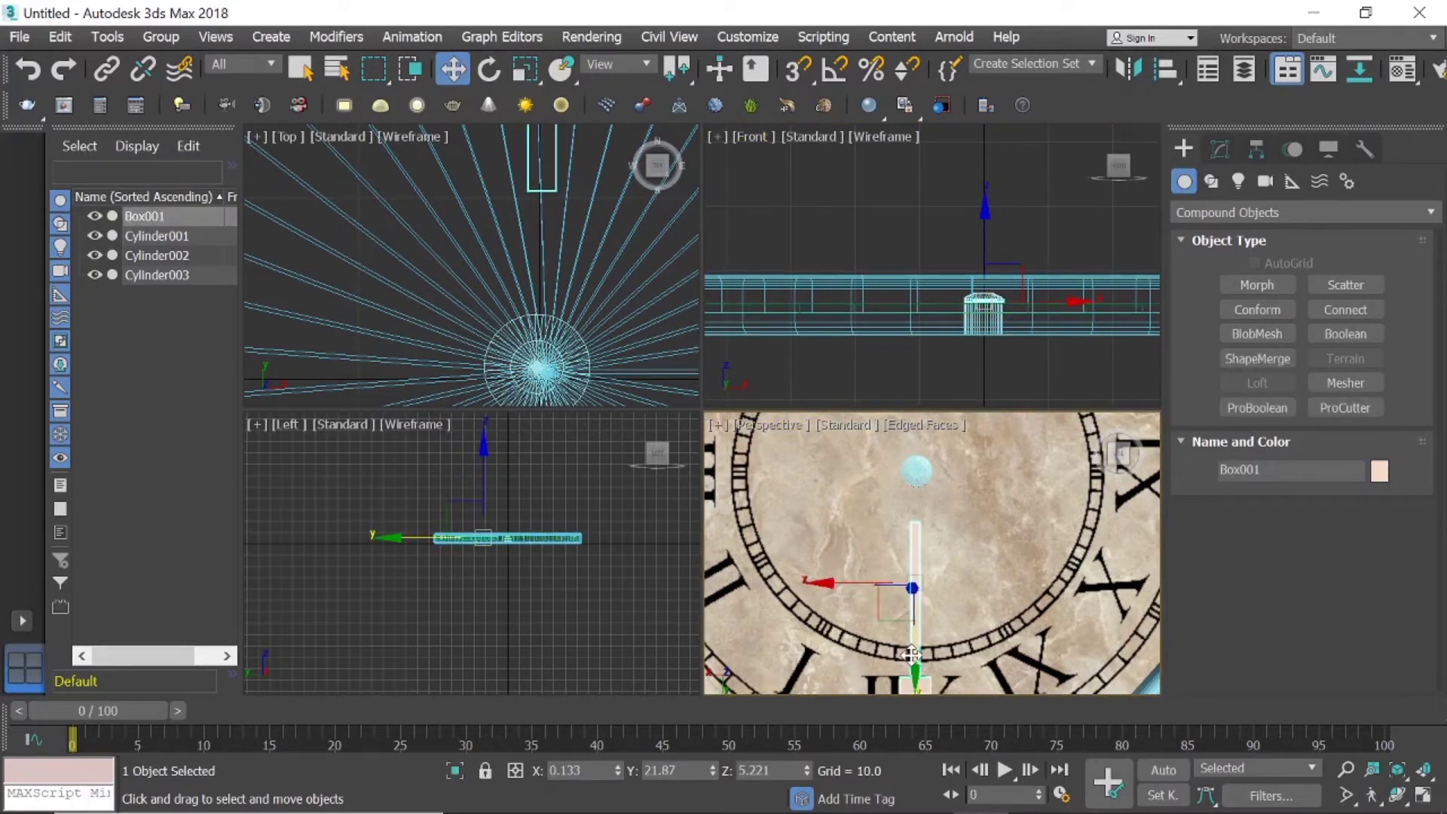
left_click_drag(912, 654, 912, 610)
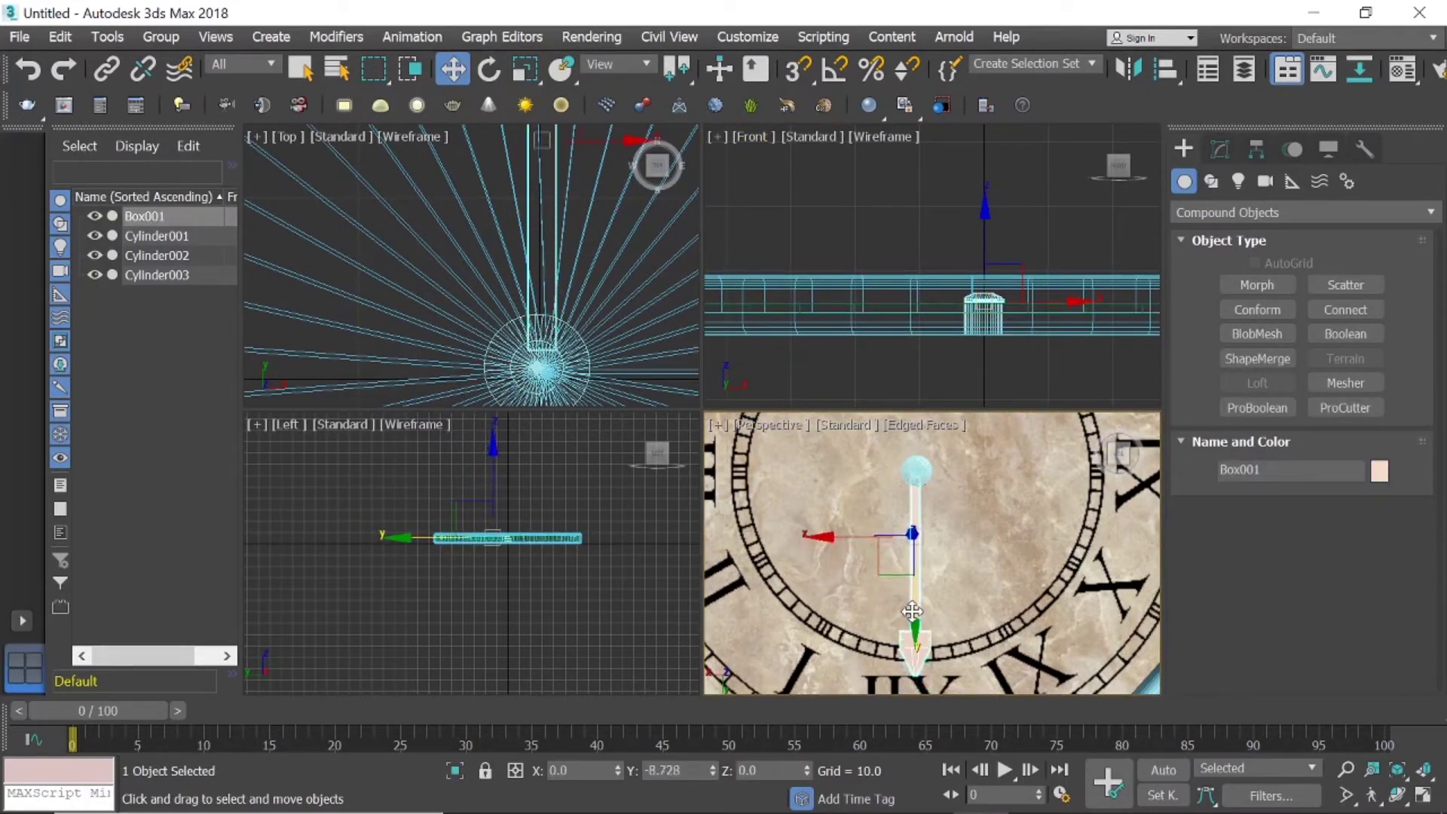
scroll(873, 531, "up", 2)
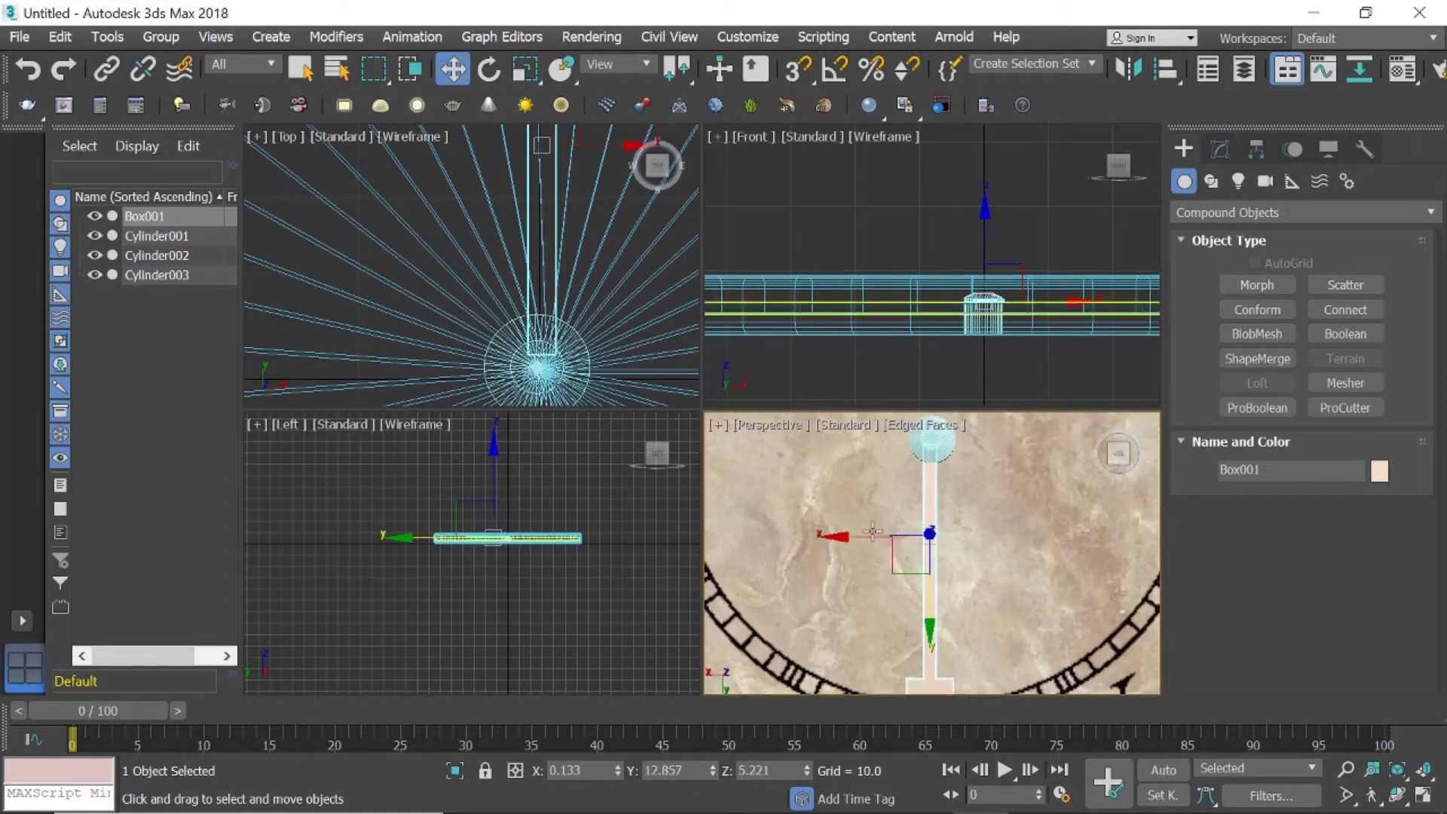
left_click_drag(872, 531, 867, 536)
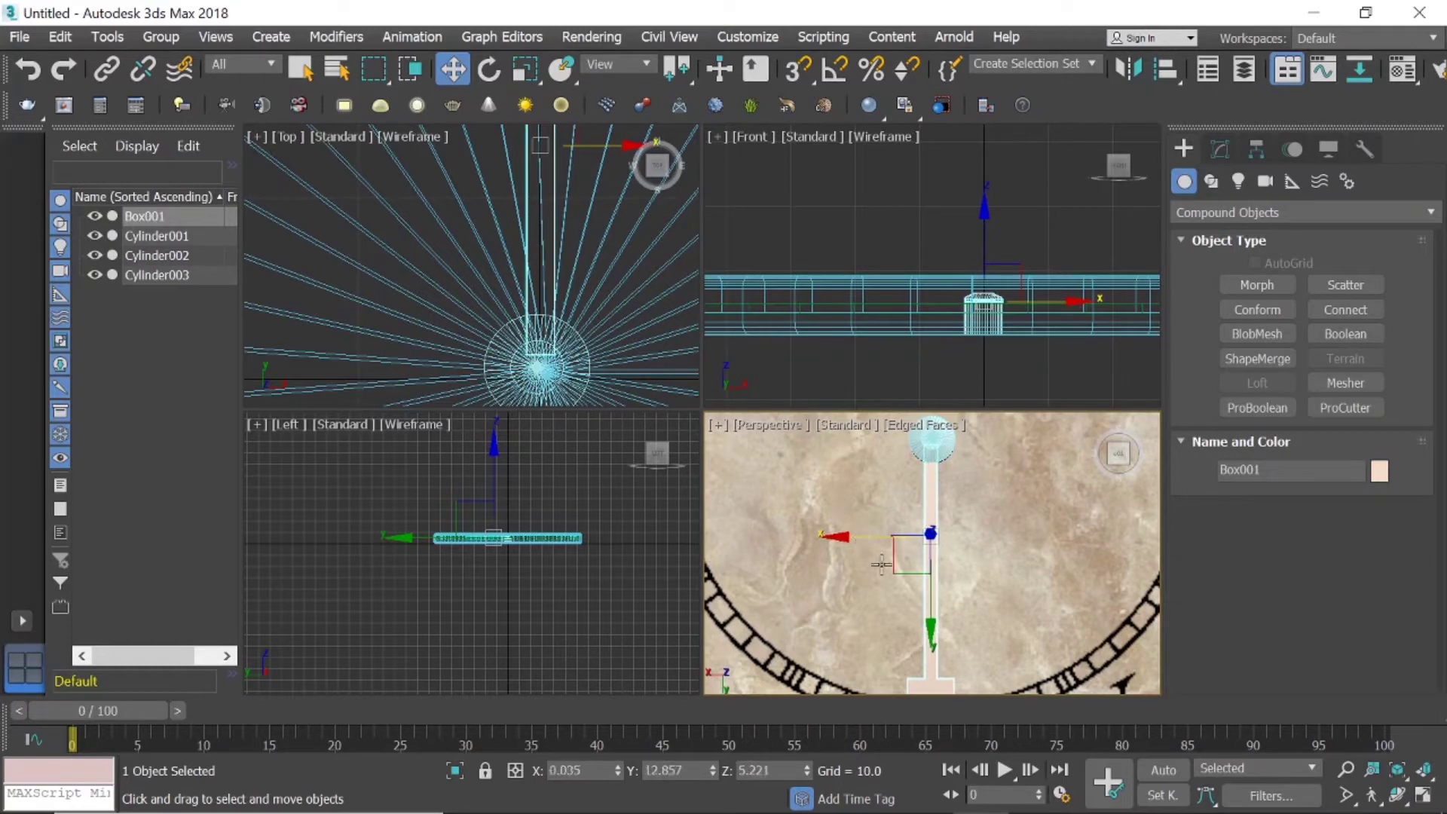
left_click_drag(932, 633, 932, 619)
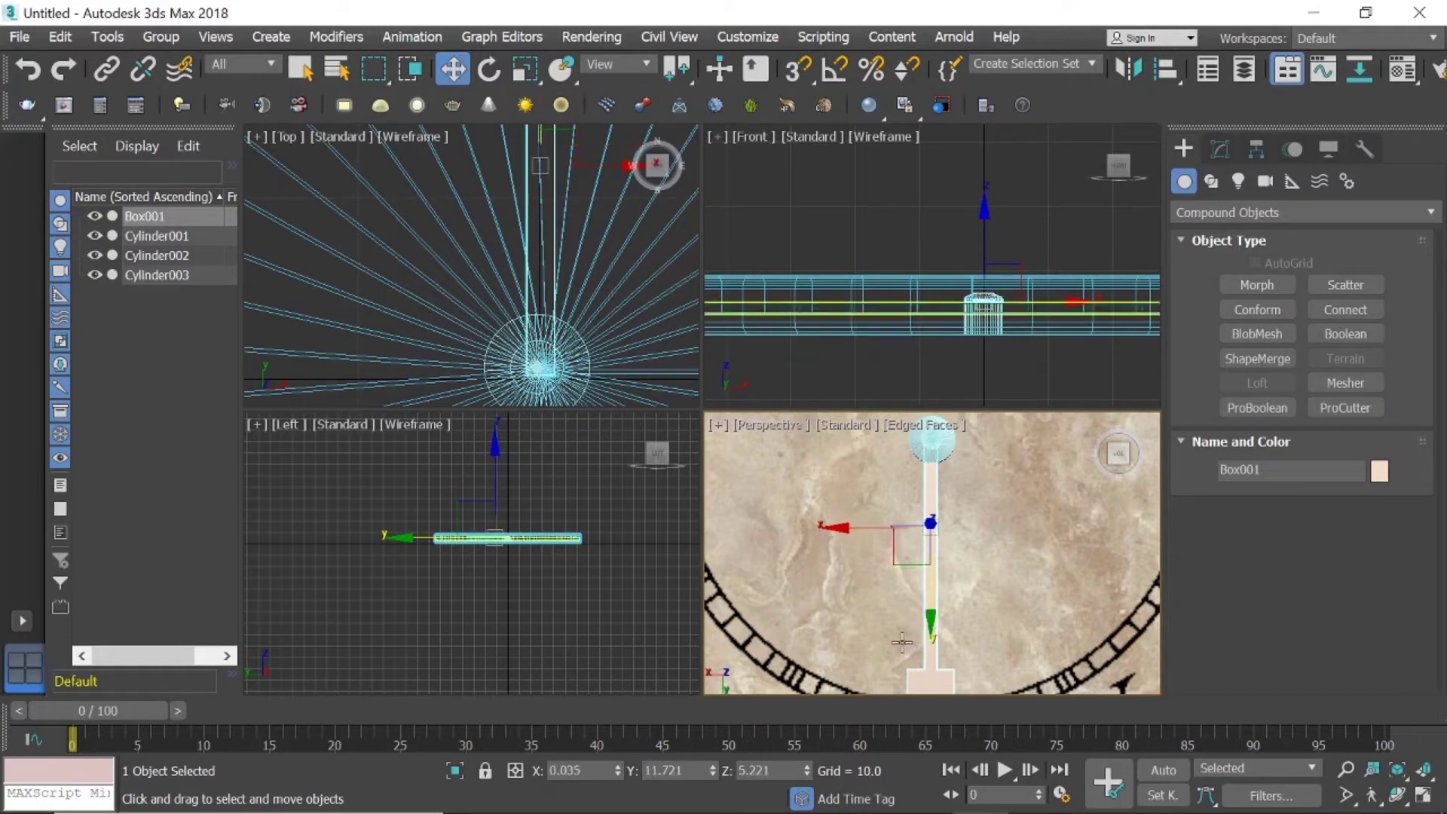
scroll(980, 588, "down", 5)
scroll(1107, 601, "down", 3)
left_click(1107, 600)
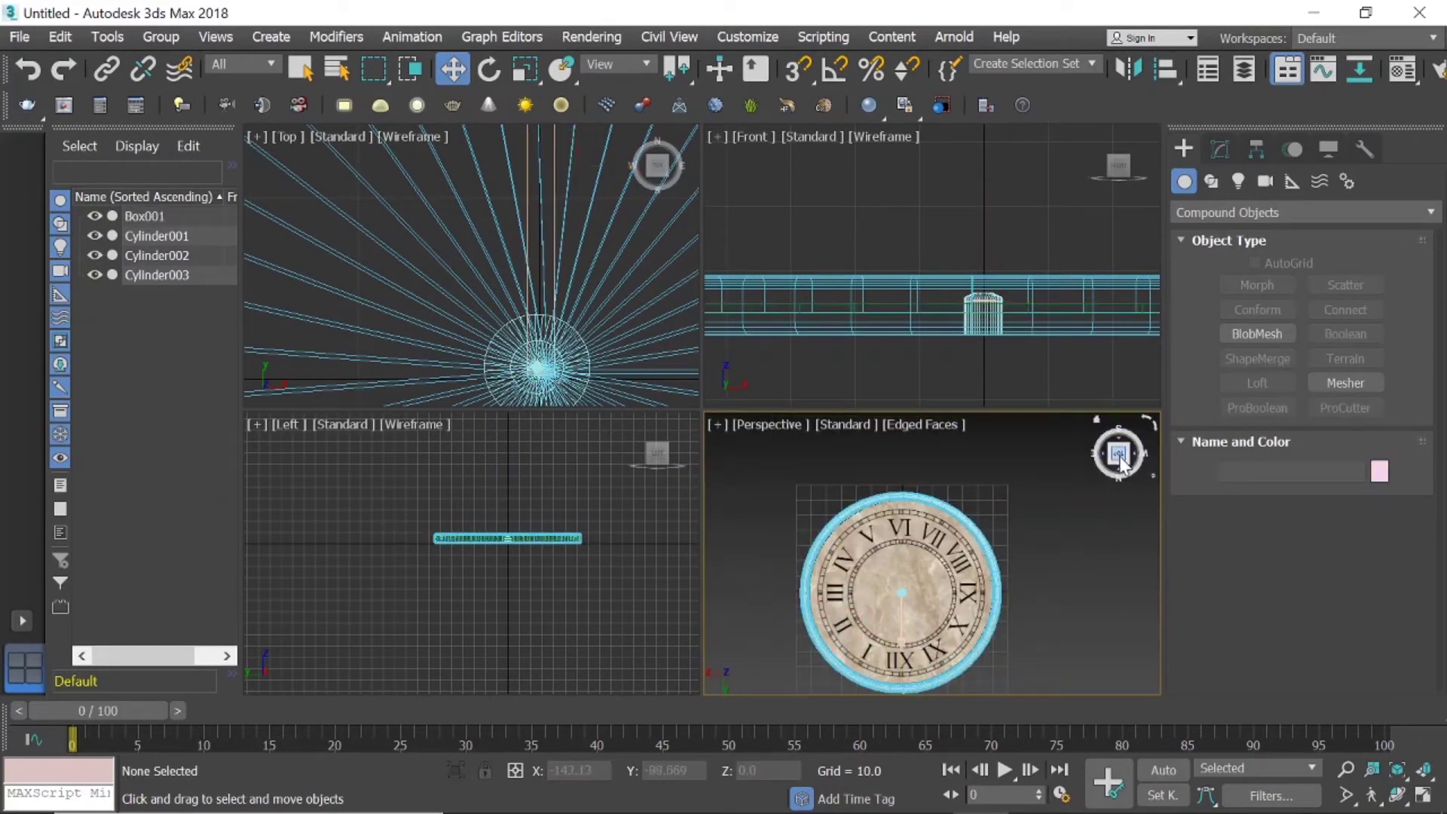
Maximize the Perspective view and orbit to a top-down look at the clock face.
left_click_drag(1120, 461, 1123, 490)
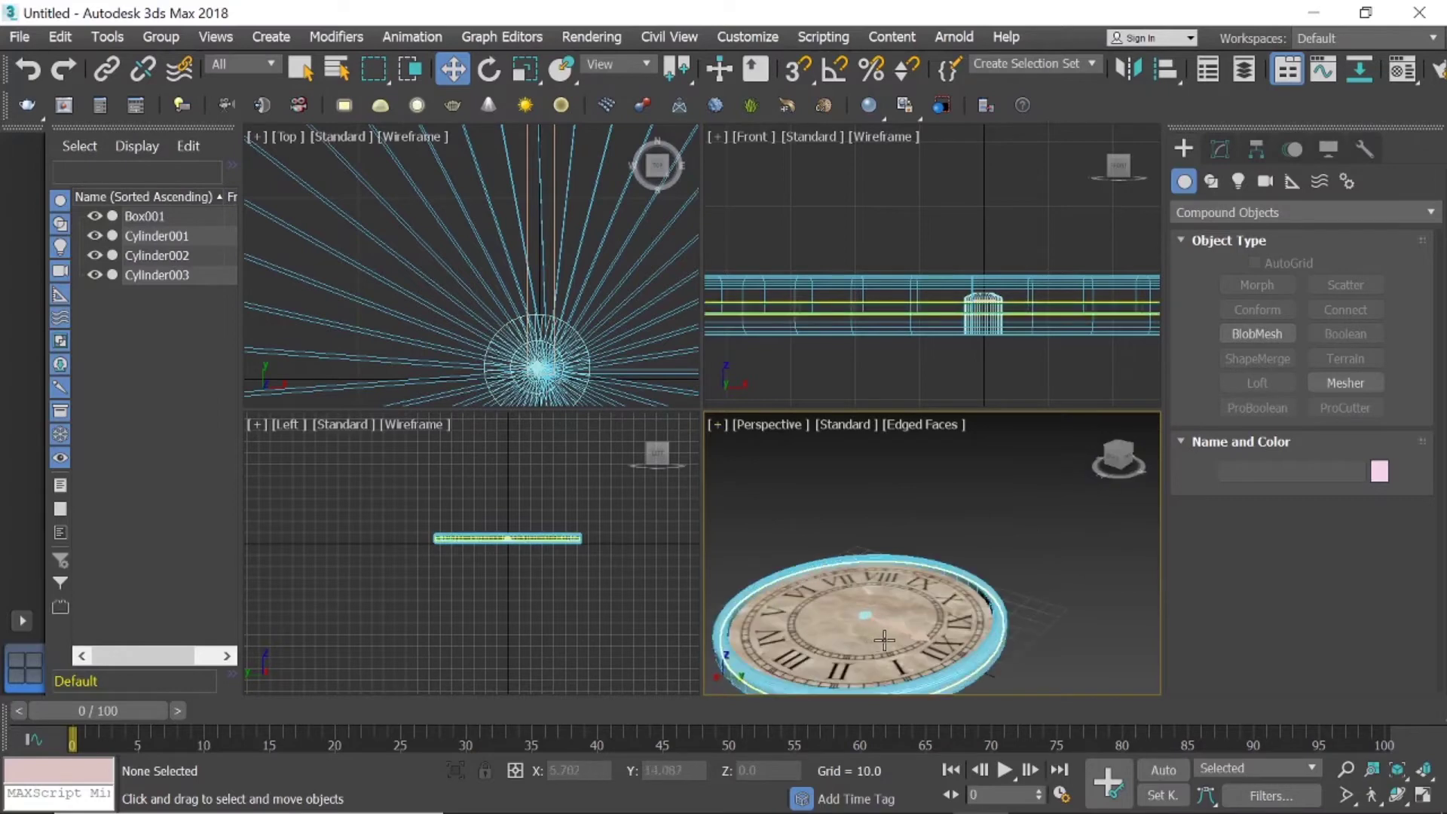
left_click_drag(1119, 461, 1123, 482)
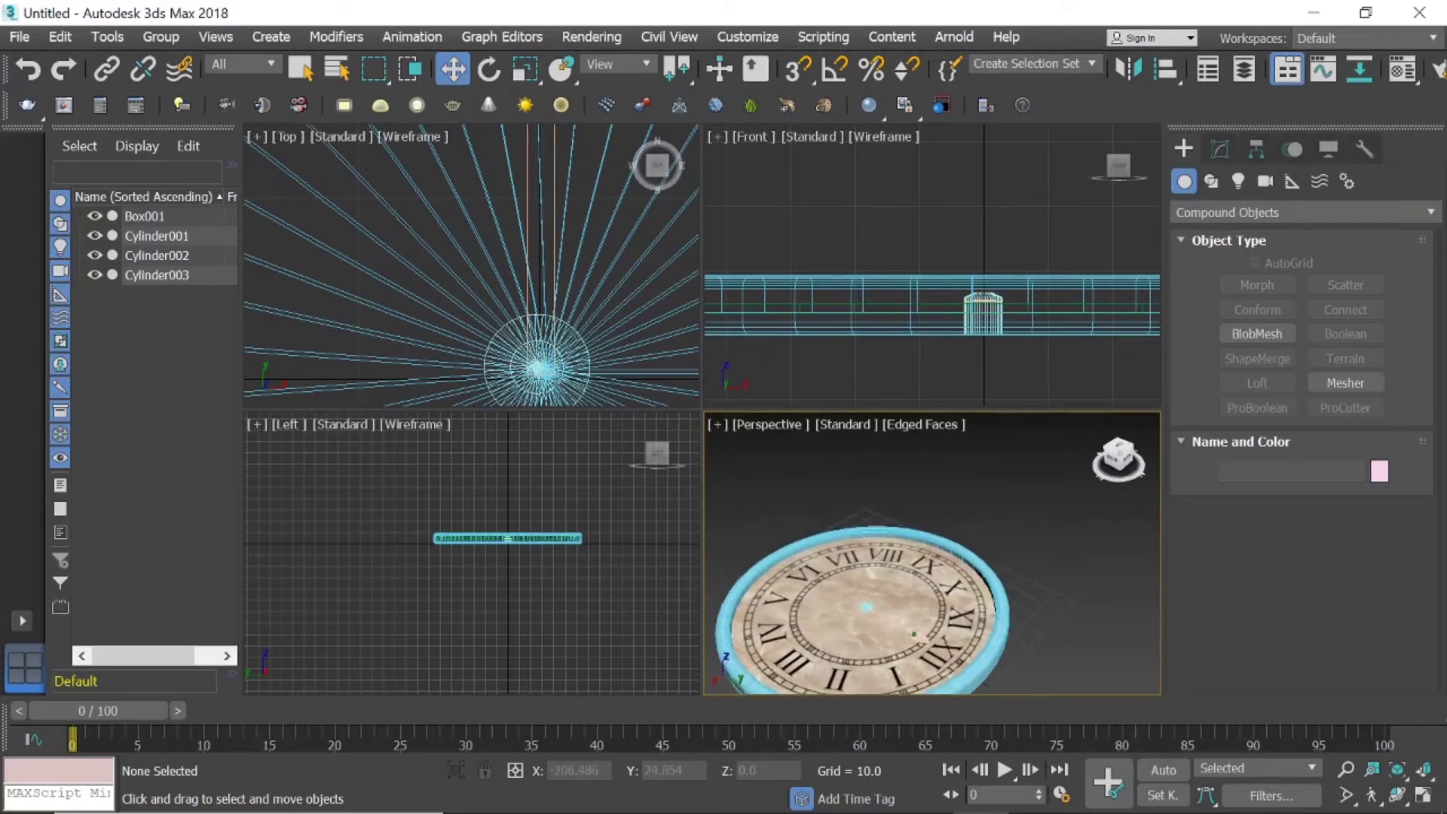
left_click(1422, 794)
middle_click_drag(888, 581, 1031, 461)
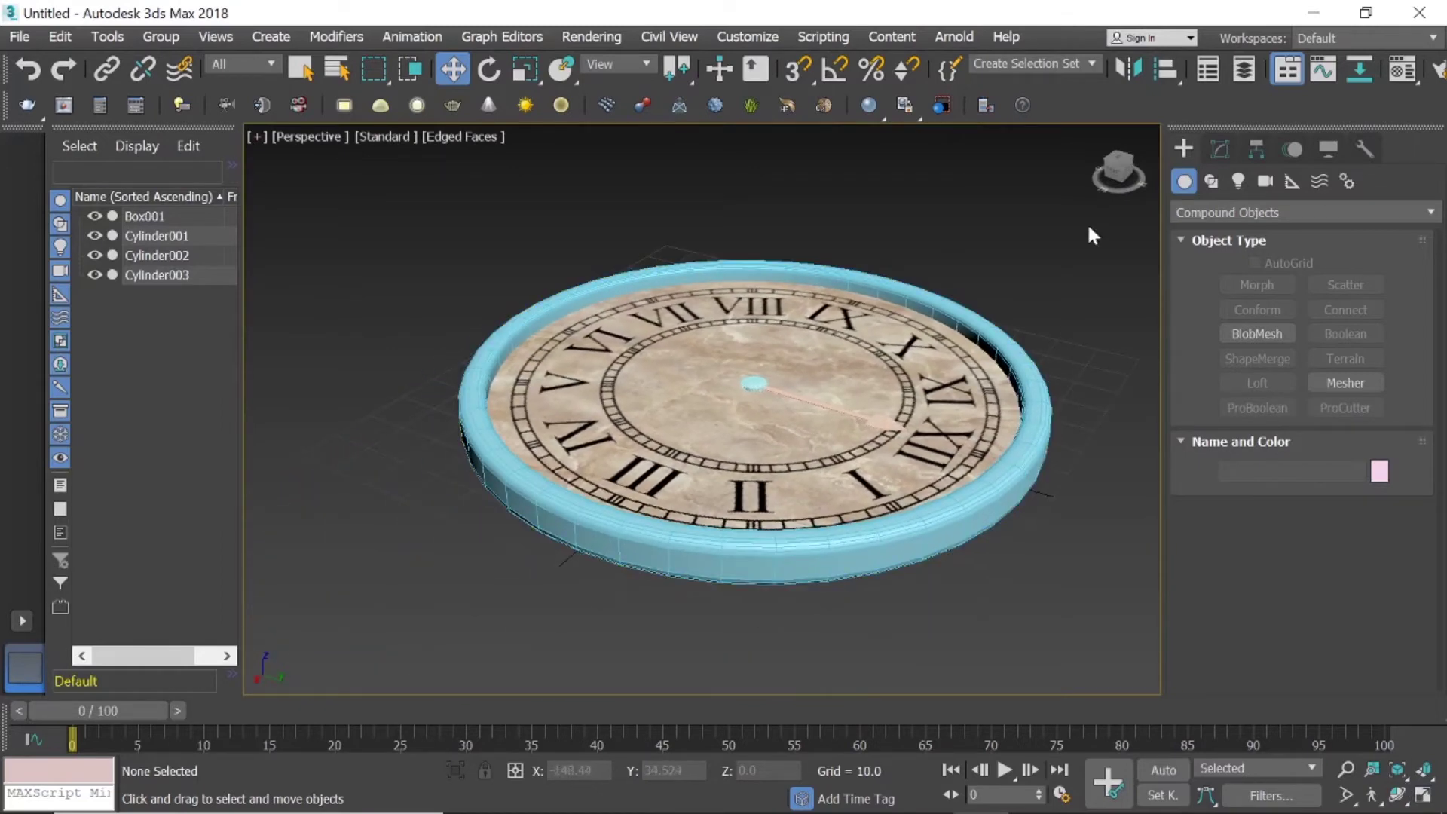
mouse_move(1117, 169)
left_mouse_down()
mouse_move(1119, 196)
mouse_move(1118, 166)
left_mouse_up()
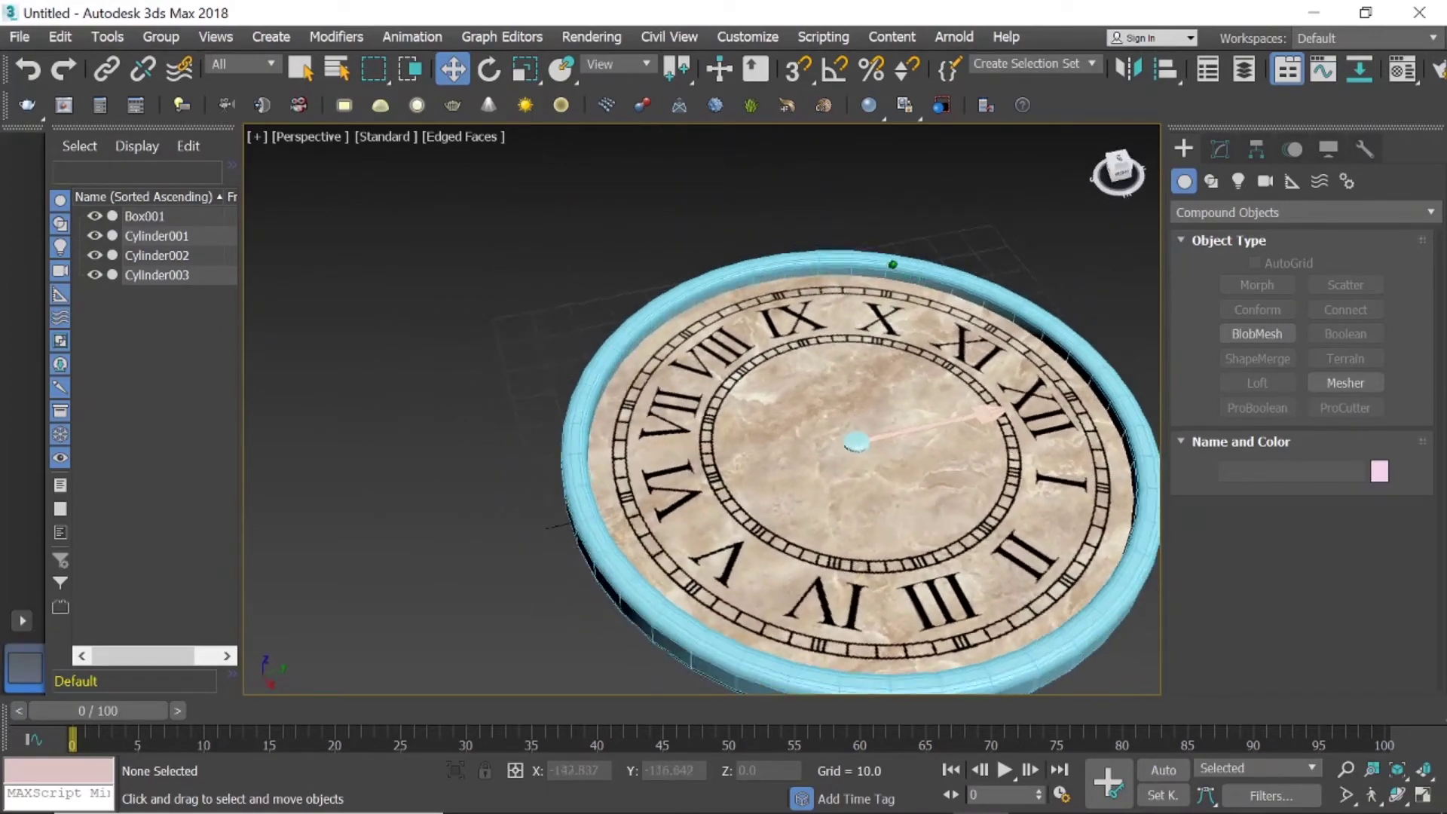
left_click(1118, 168)
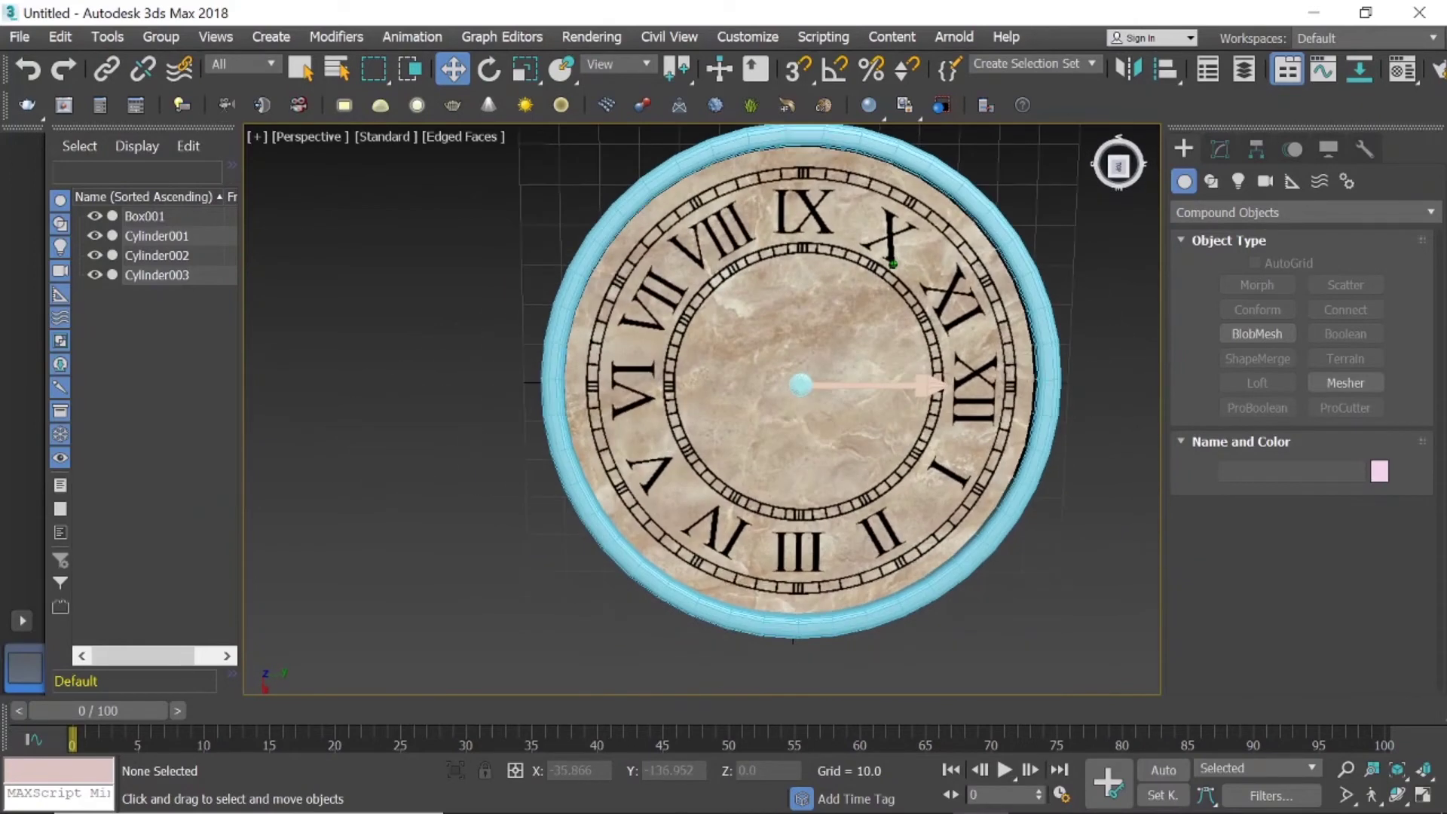
scroll(899, 399, "up", 3)
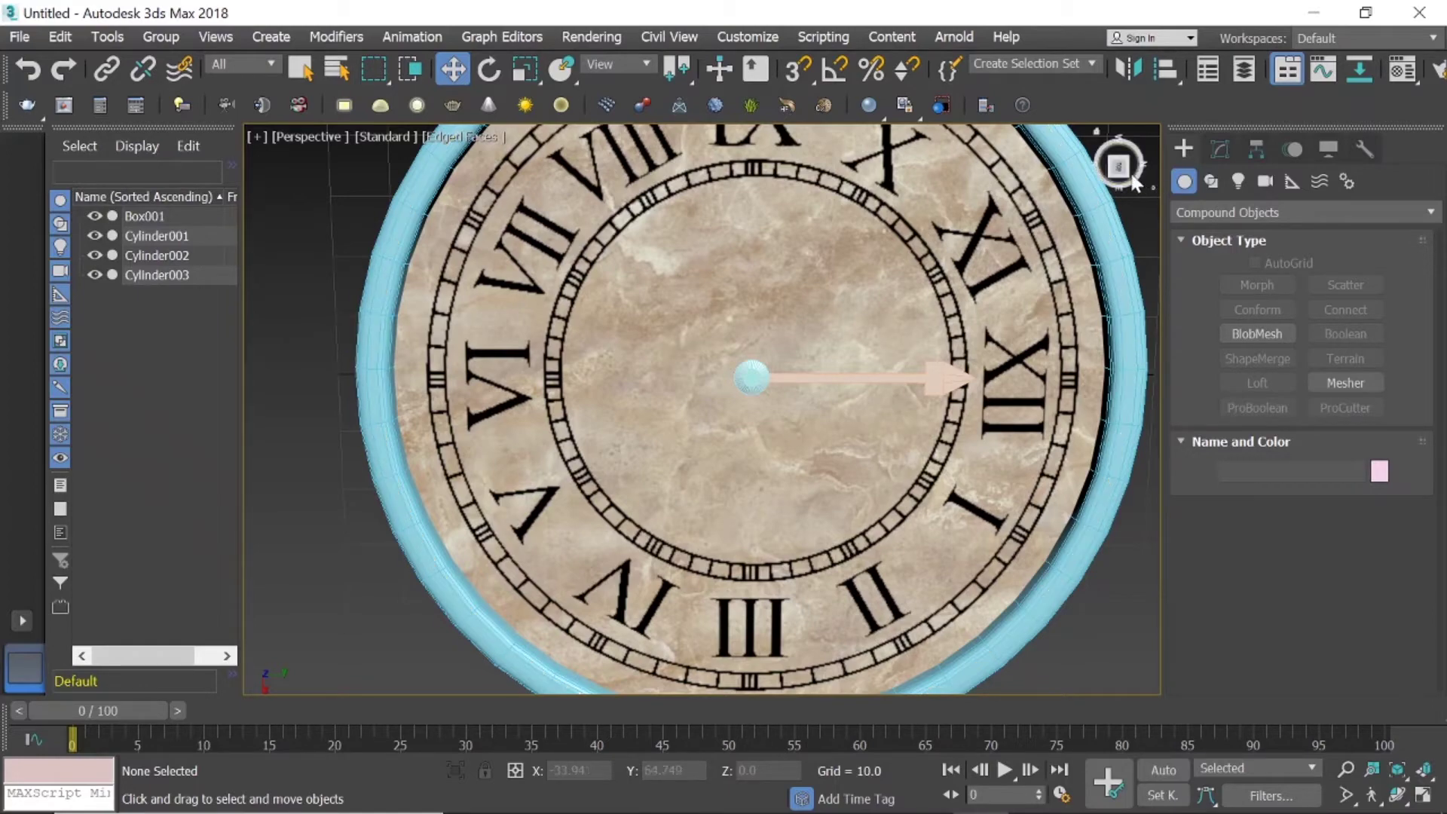
Orbit obliquely to inspect the hand, then return to top-down and the four-viewport layout.
mouse_move(900, 350)
middle_mouse_down("alt")
mouse_move(892, 183)
mouse_move(769, 412)
middle_mouse_up("alt")
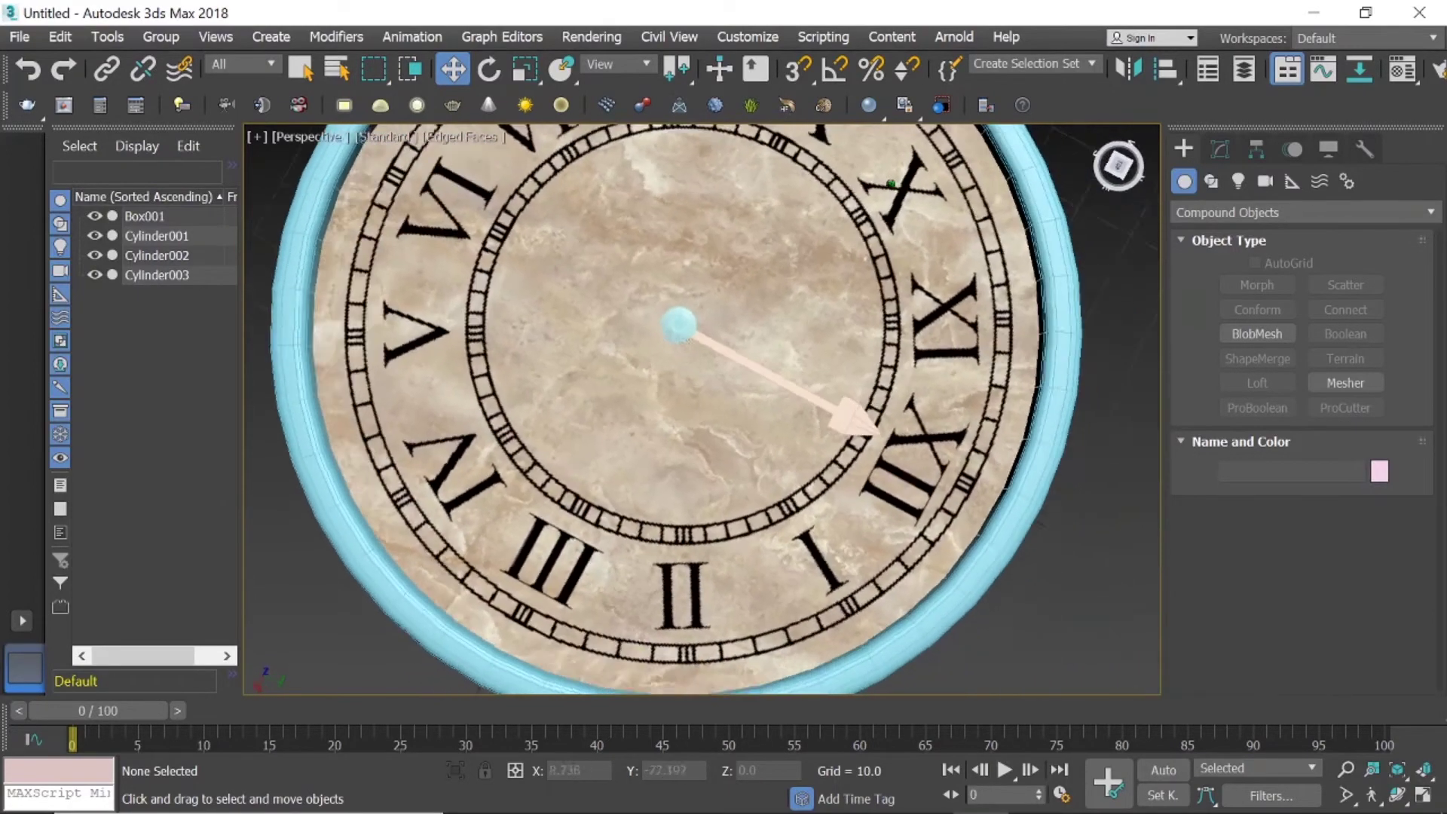
scroll(772, 382, "up", 3)
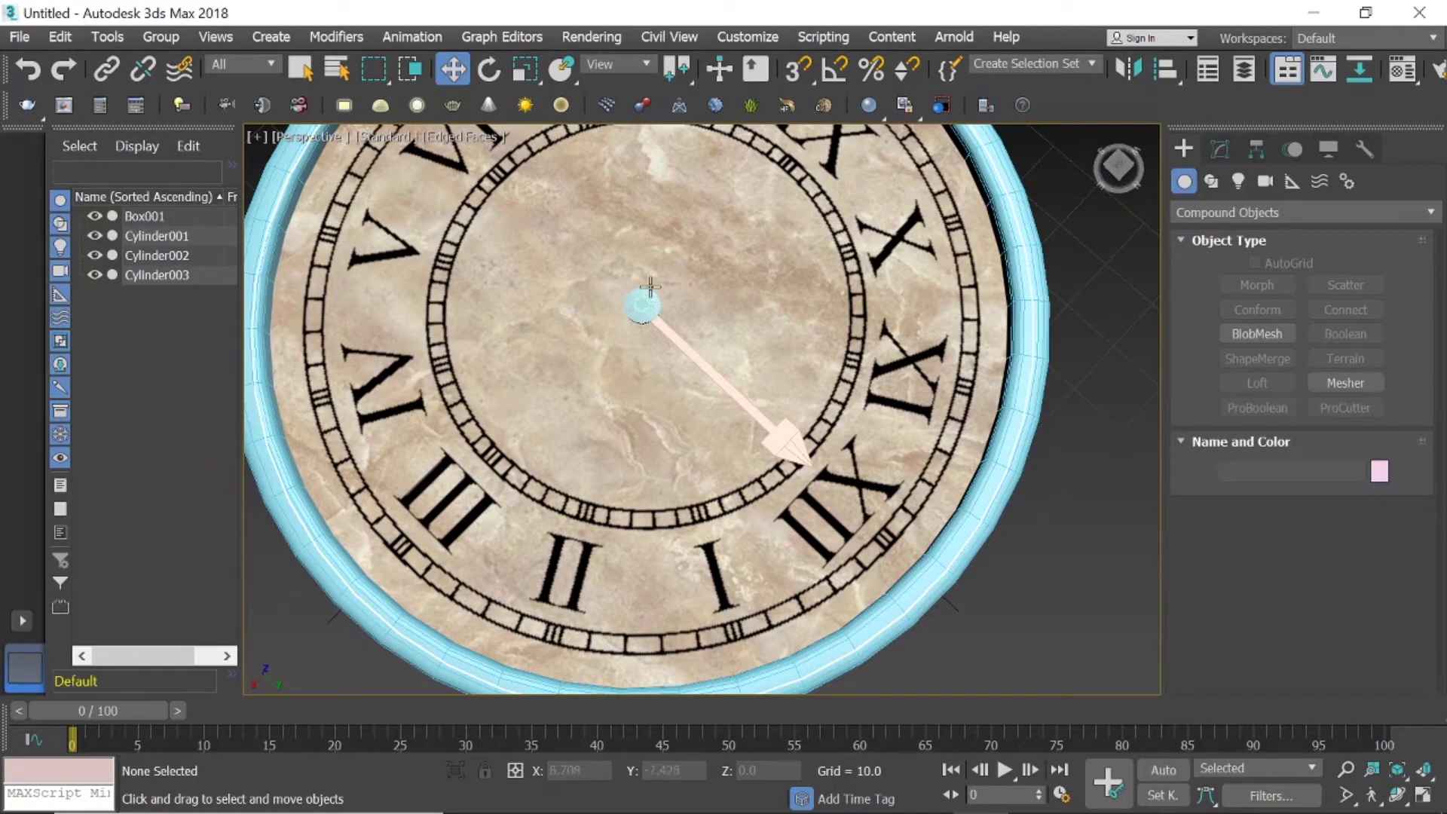
scroll(653, 332, "up", 2)
scroll(655, 335, "up", 2)
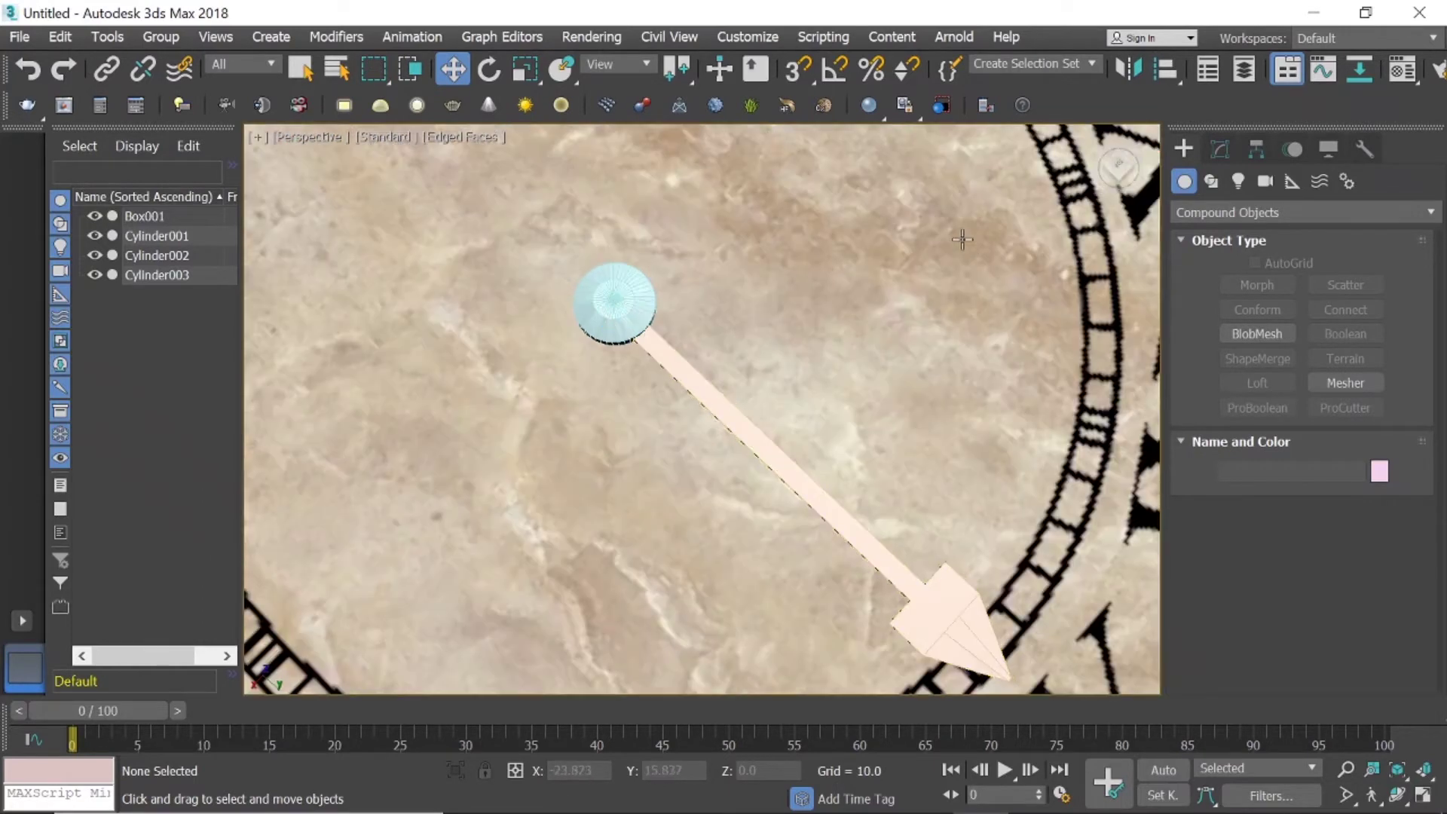
left_click_drag(1118, 168, 1122, 170)
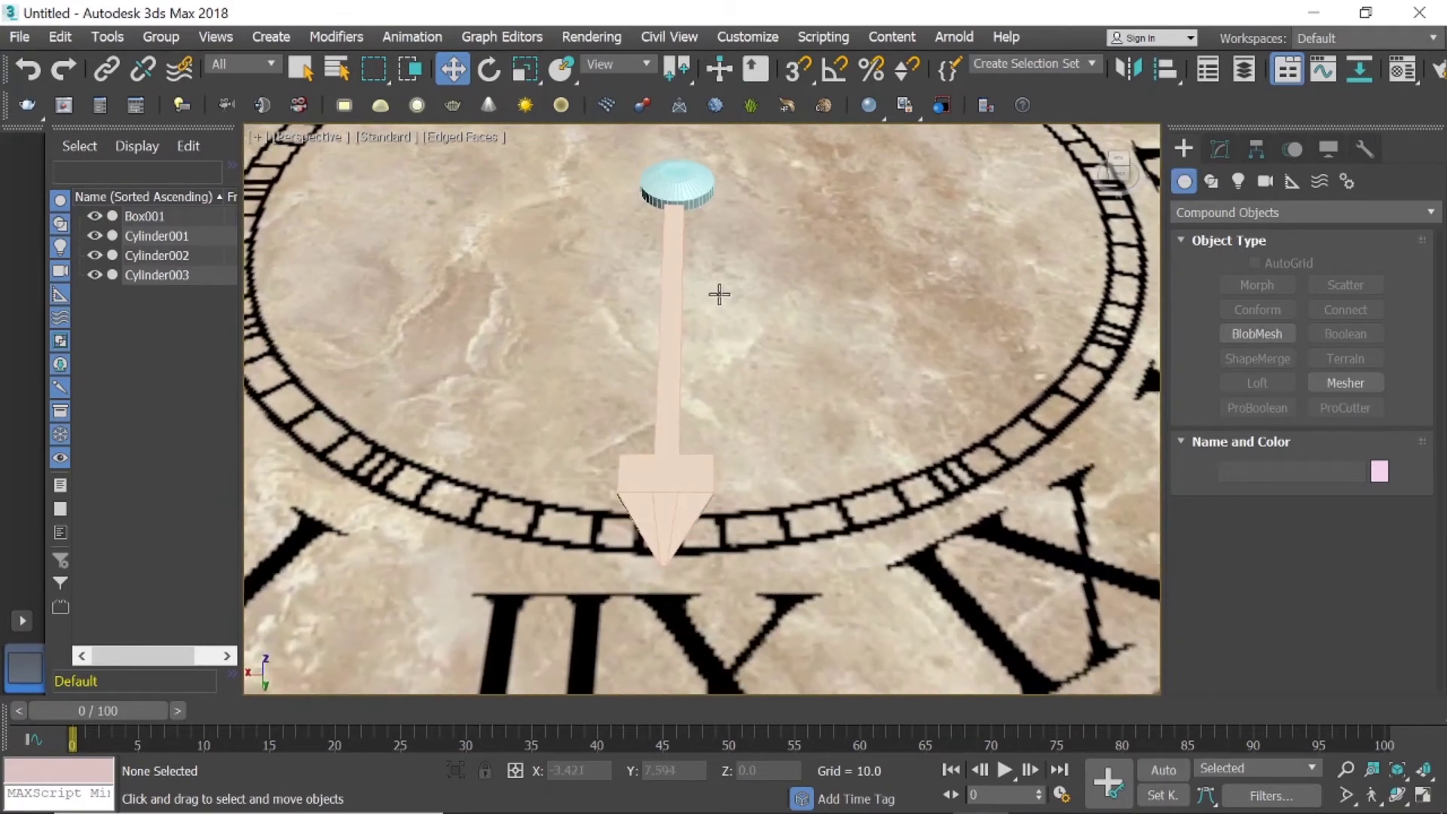
left_click(1120, 162)
left_click(1119, 163)
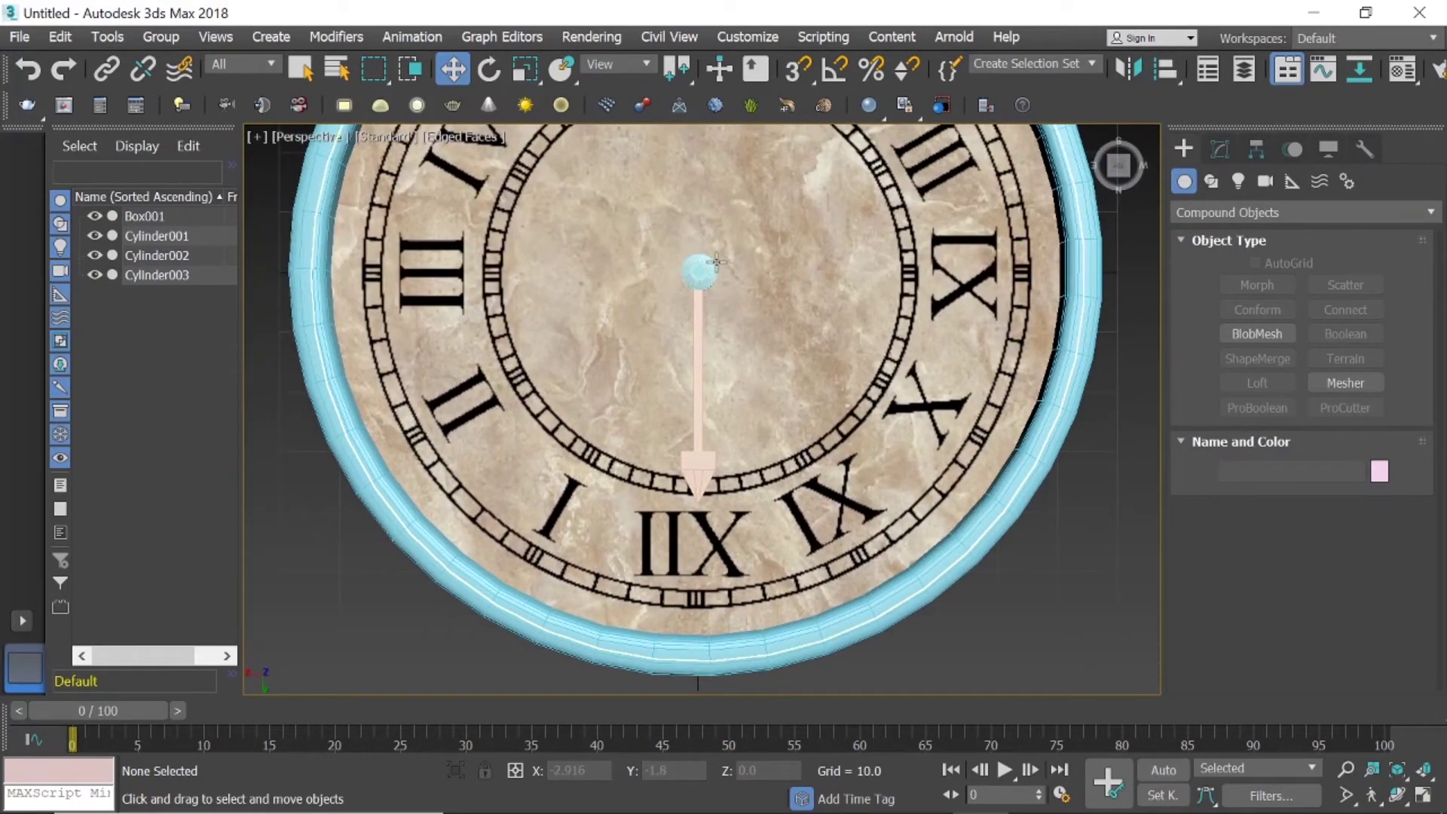
scroll(717, 275, "up", 5)
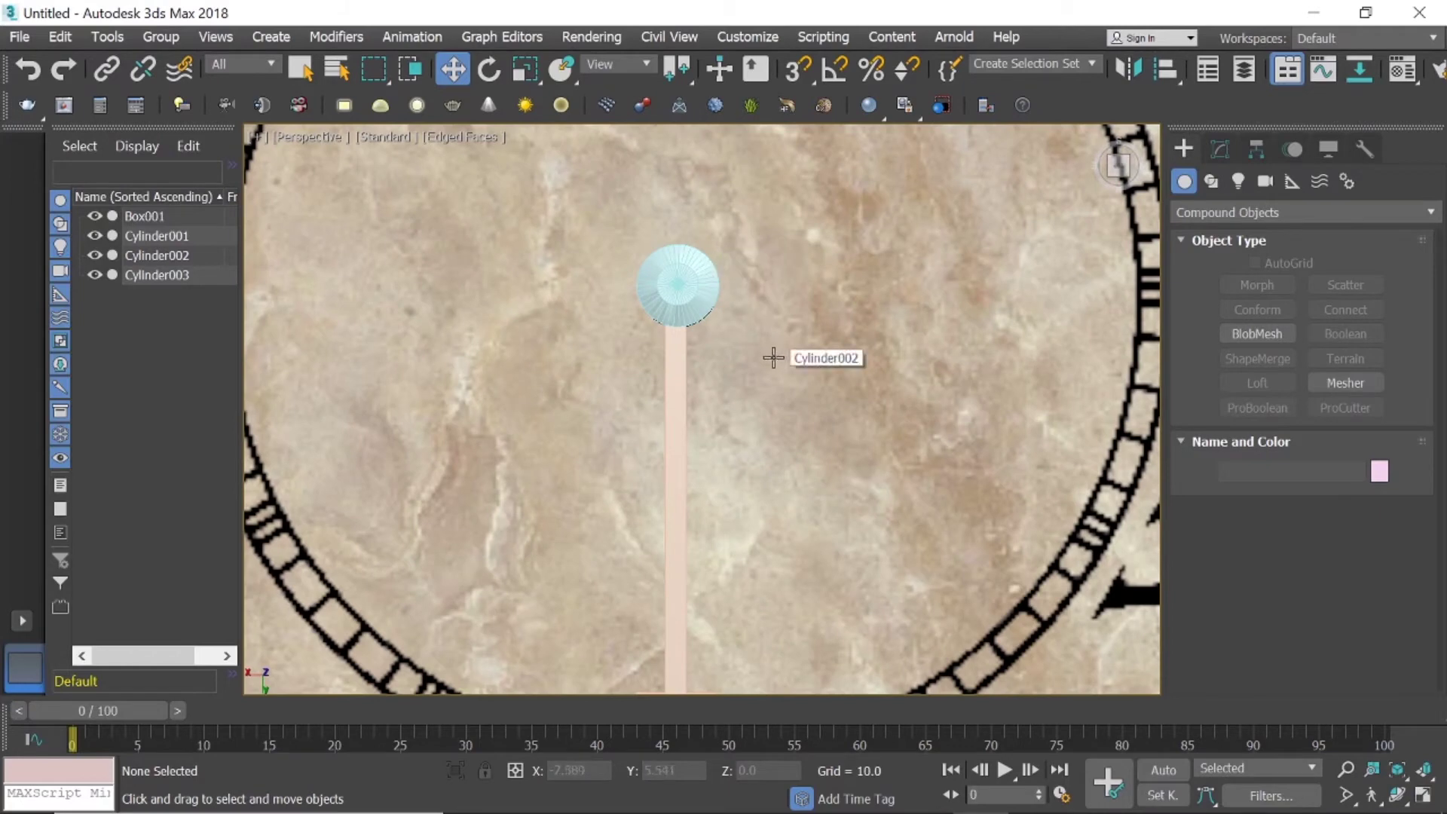
left_click(1418, 773)
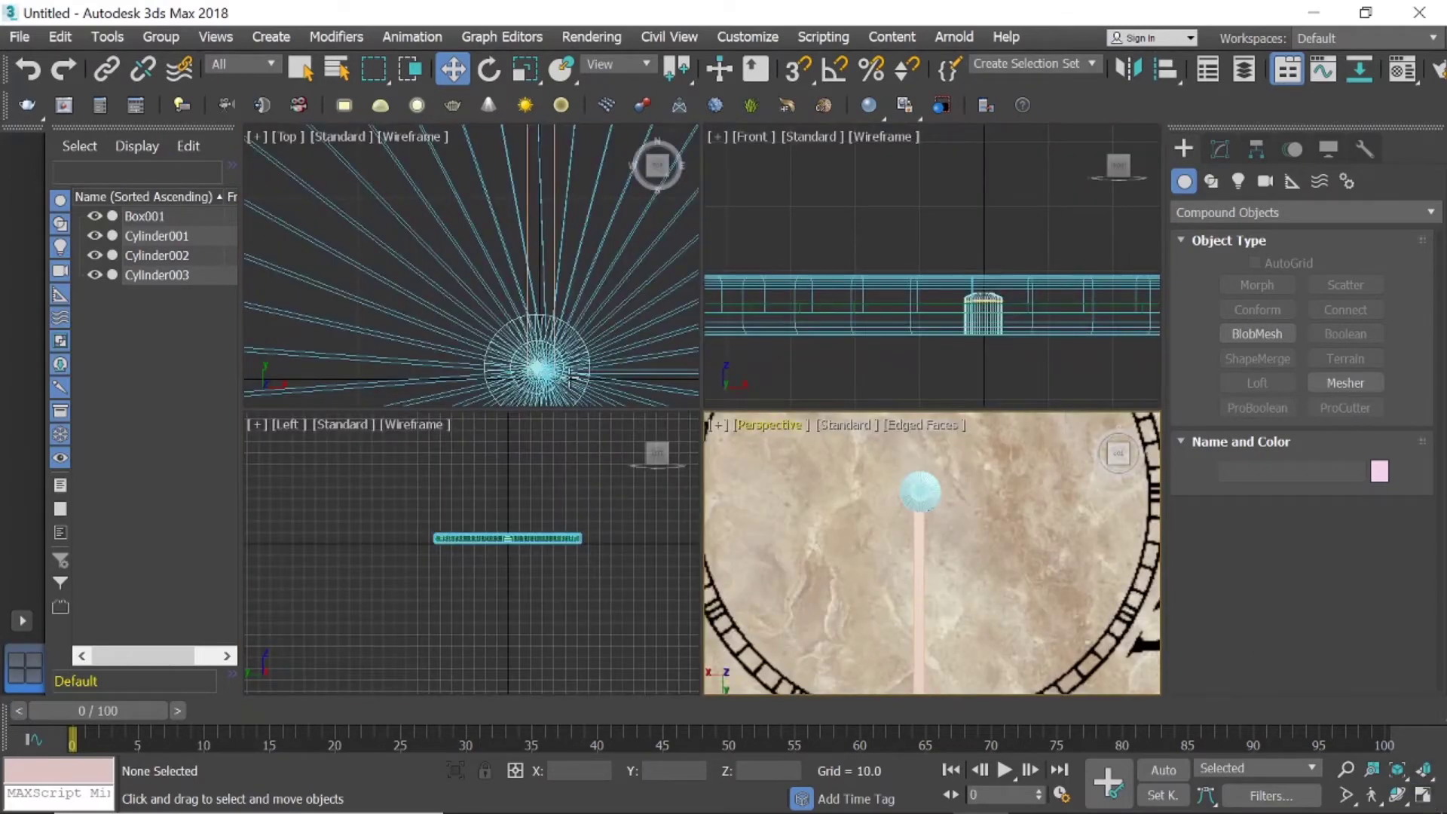
Re-centre the clock in the Top view and make the Front view active.
scroll(580, 318, "down", 3)
middle_click_drag(613, 346, 520, 263)
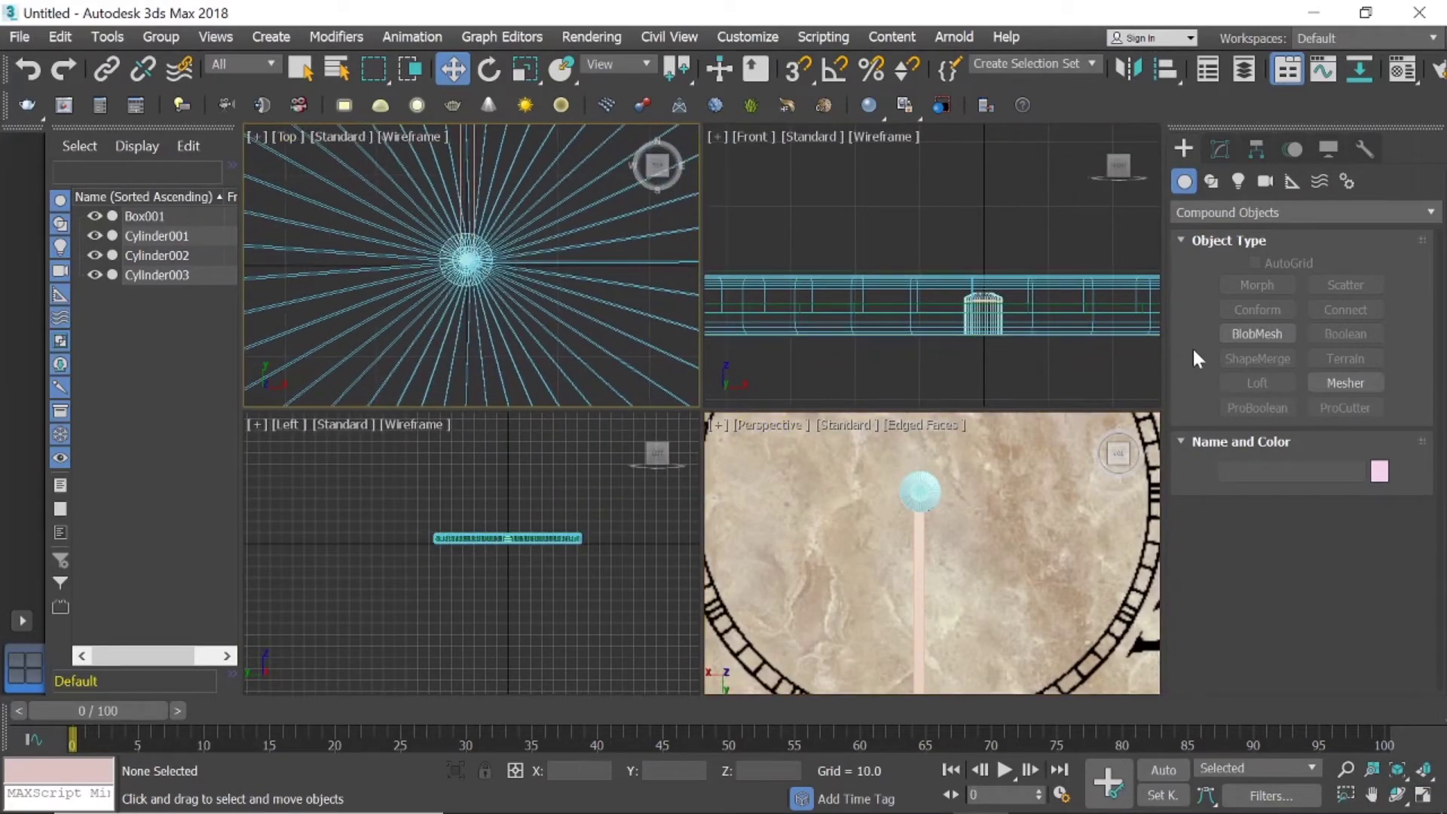
left_click(1222, 151)
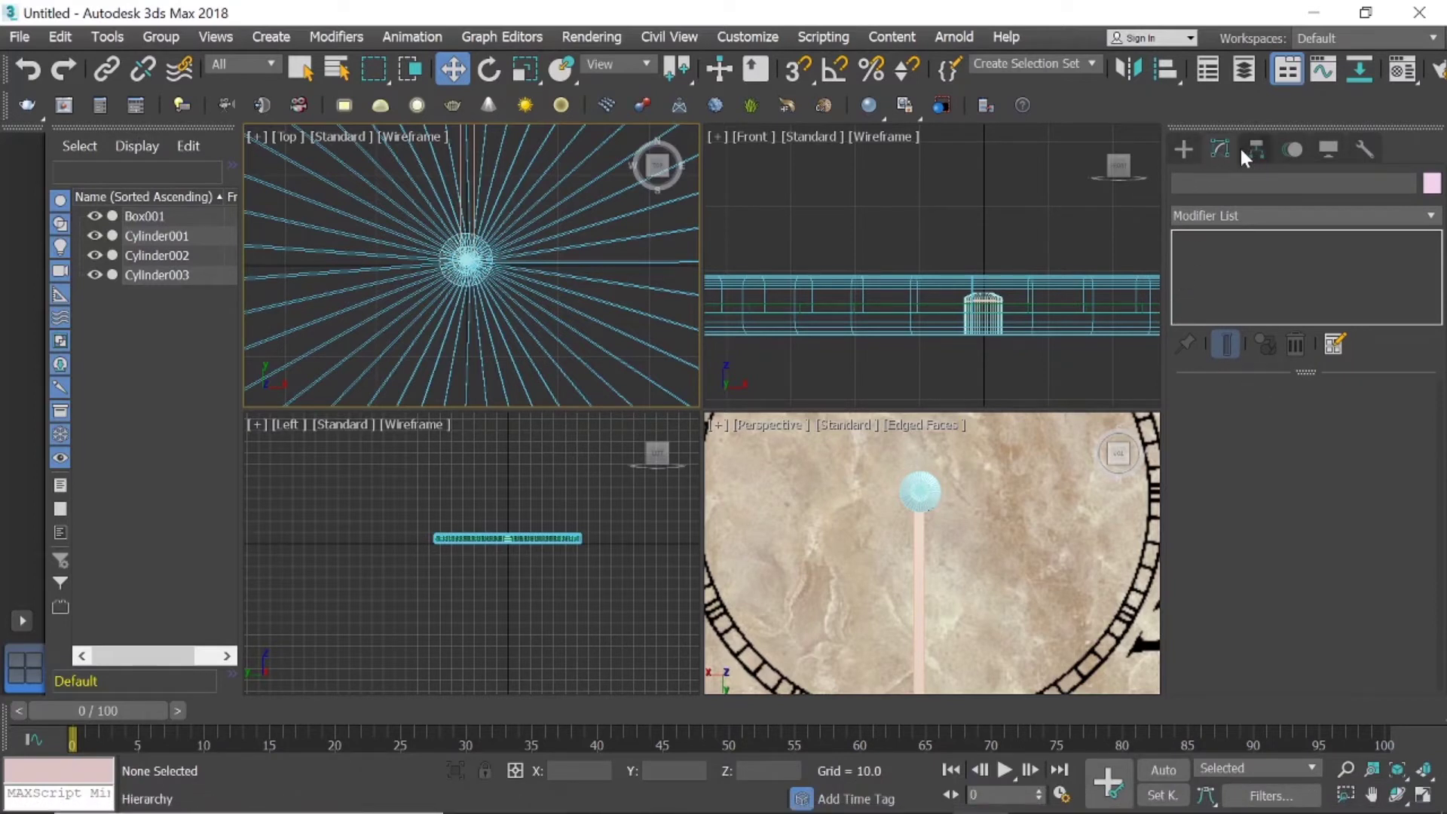
left_click(1184, 150)
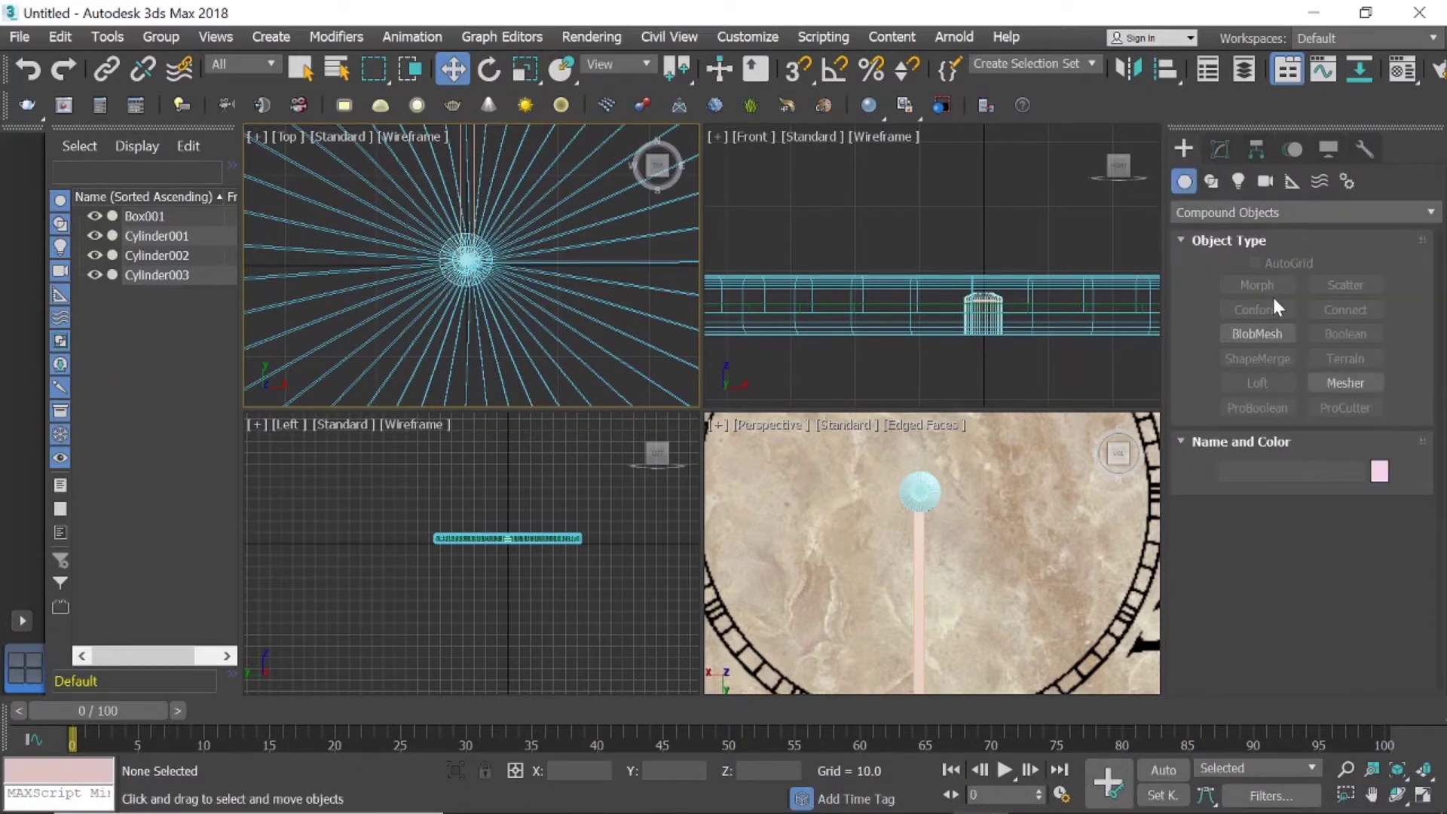
left_click(1220, 150)
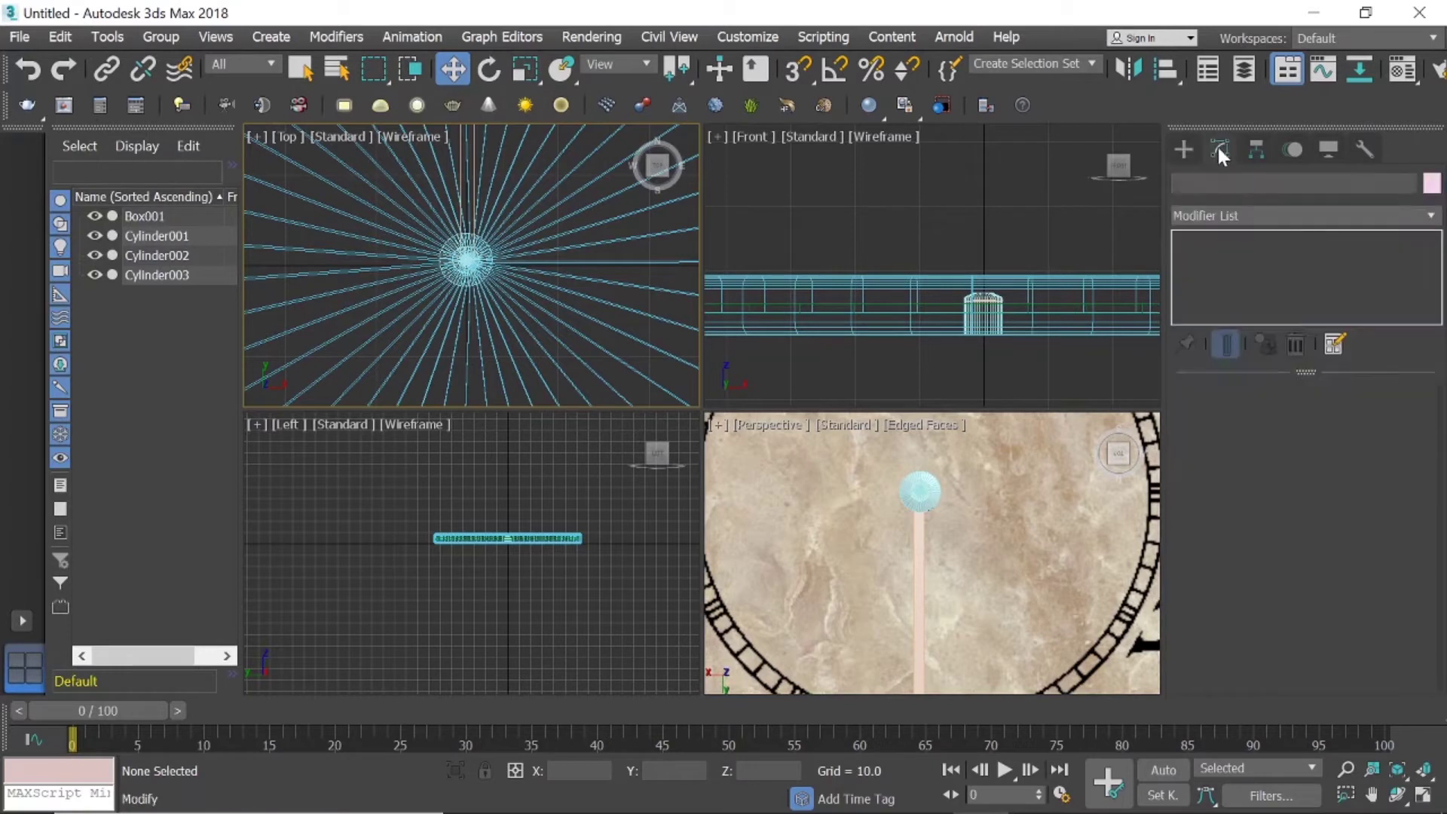
left_click(838, 210)
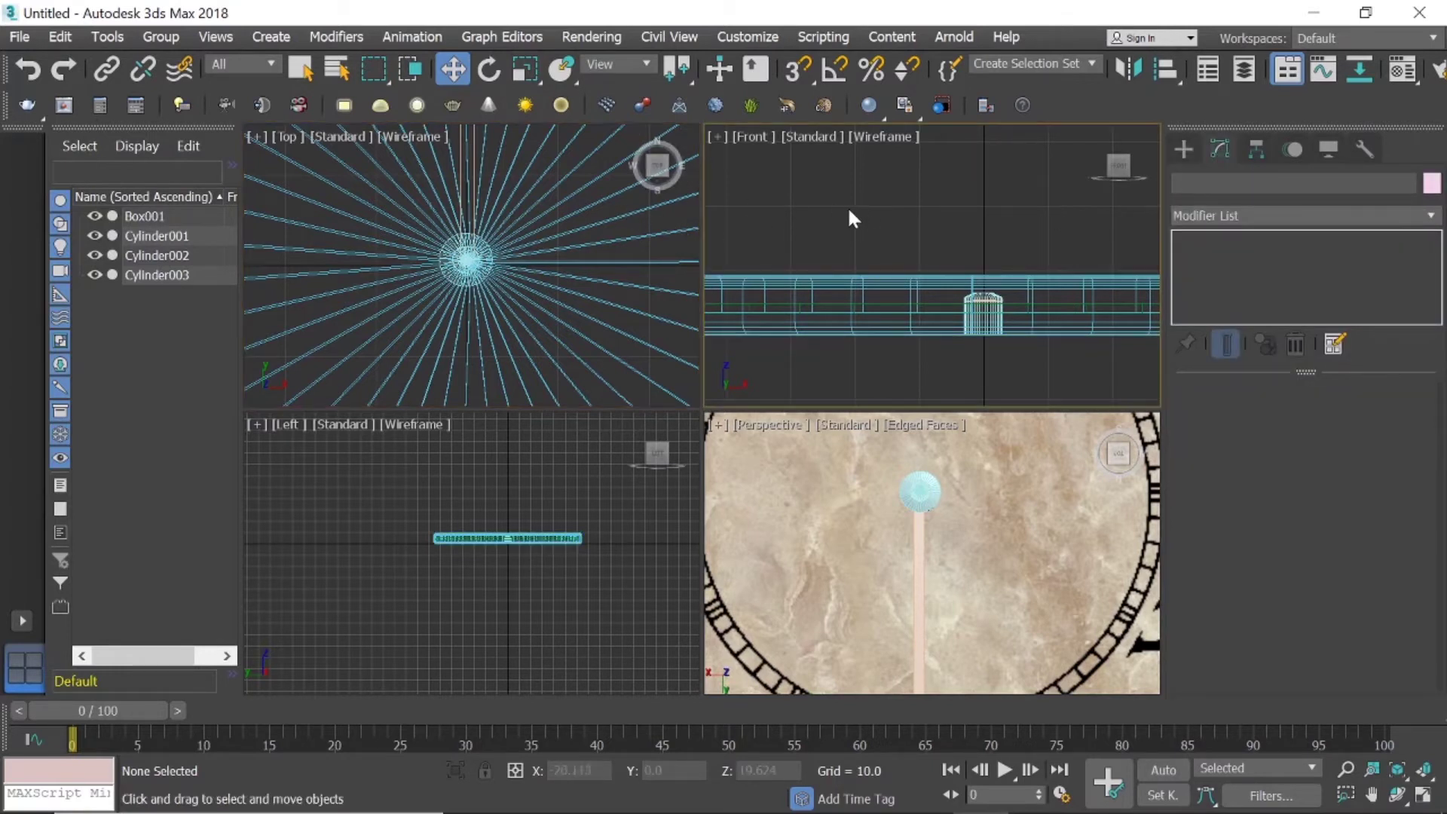
Draw a Standard Primitives box 1.41 × 26.119 × 0.498 out from the clock centre.
left_click(1184, 148)
left_click(1232, 212)
left_click(1203, 237)
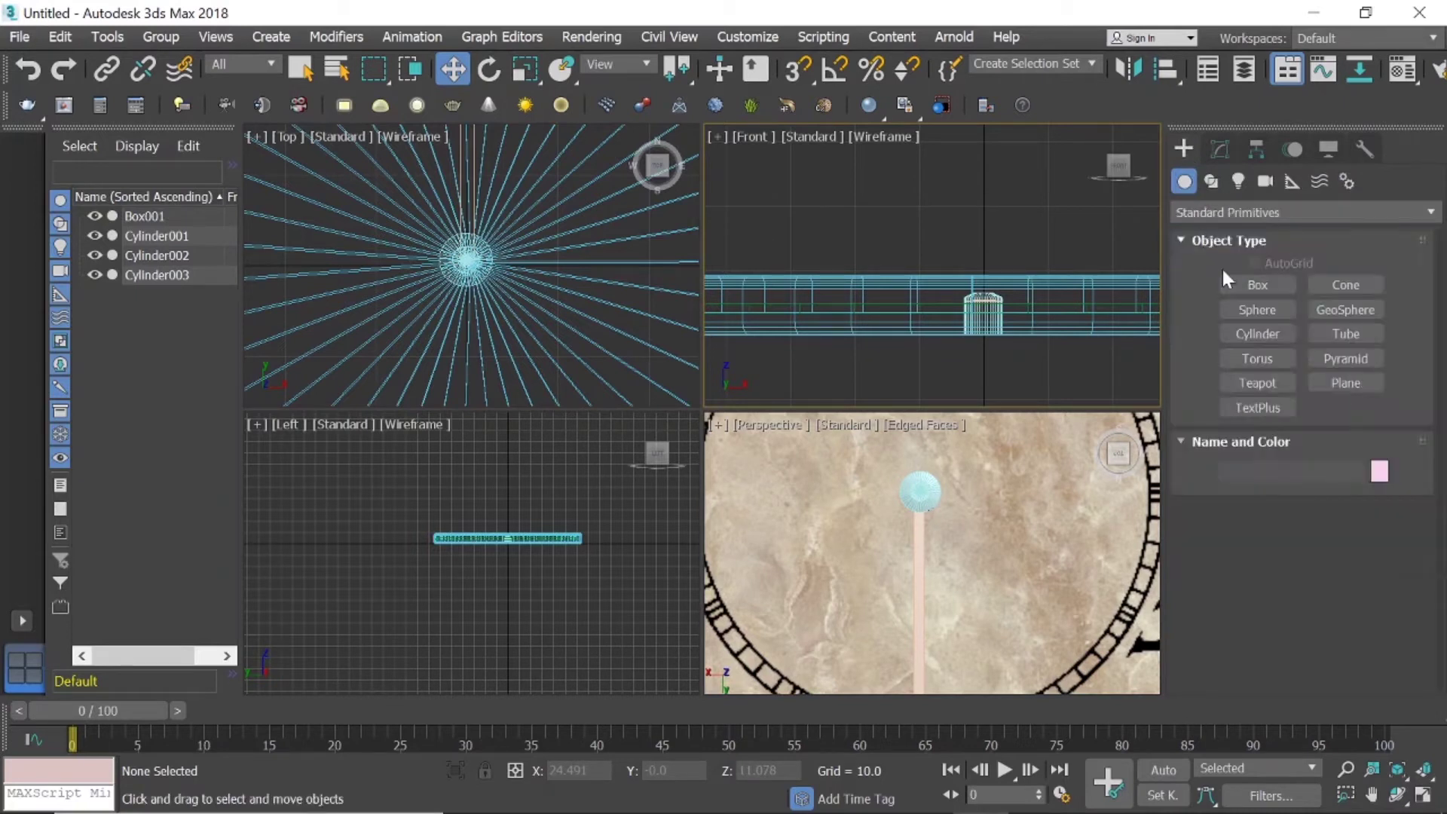
left_click(1257, 285)
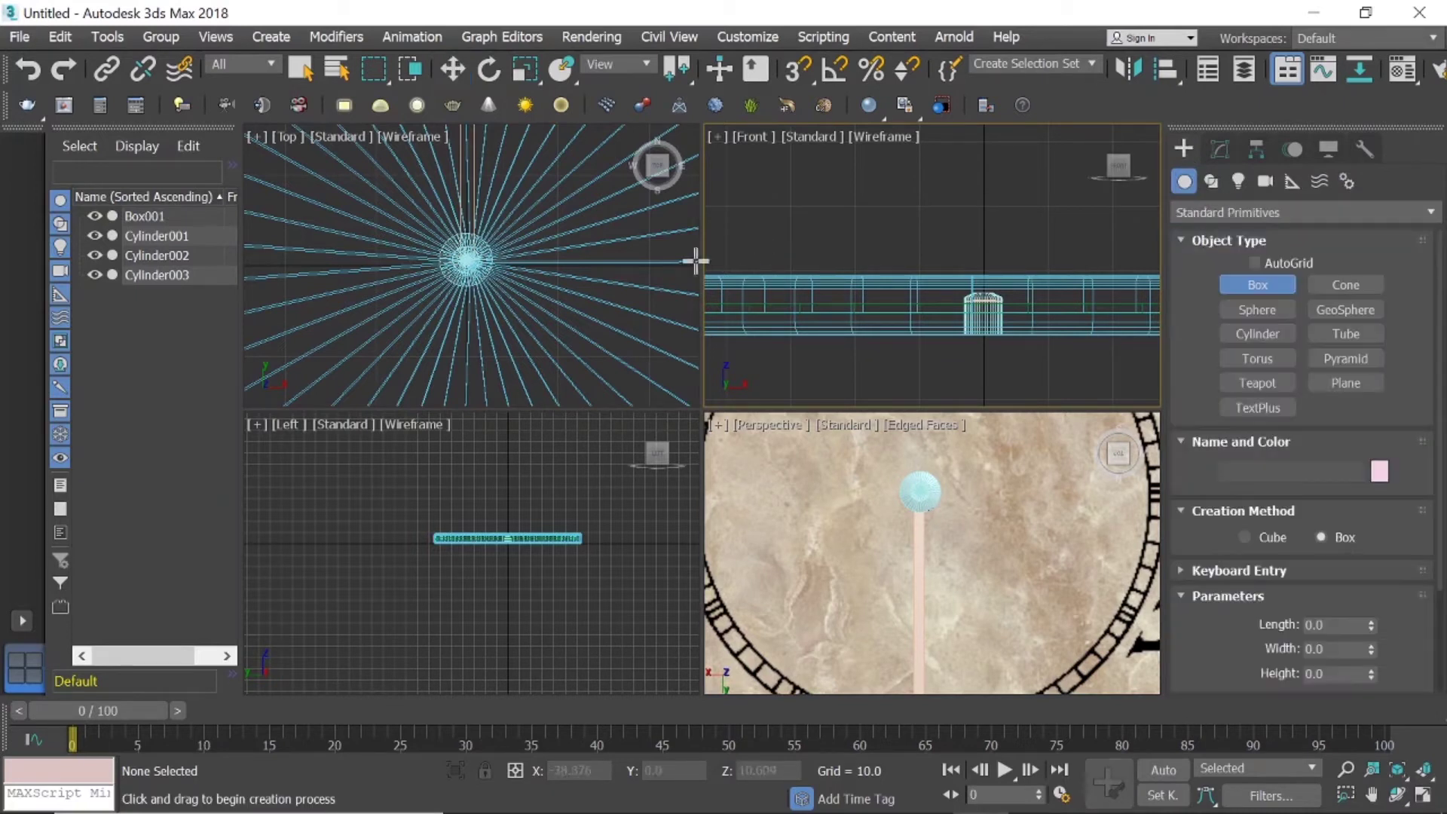
left_click(466, 258)
left_click_drag(465, 258, 701, 268)
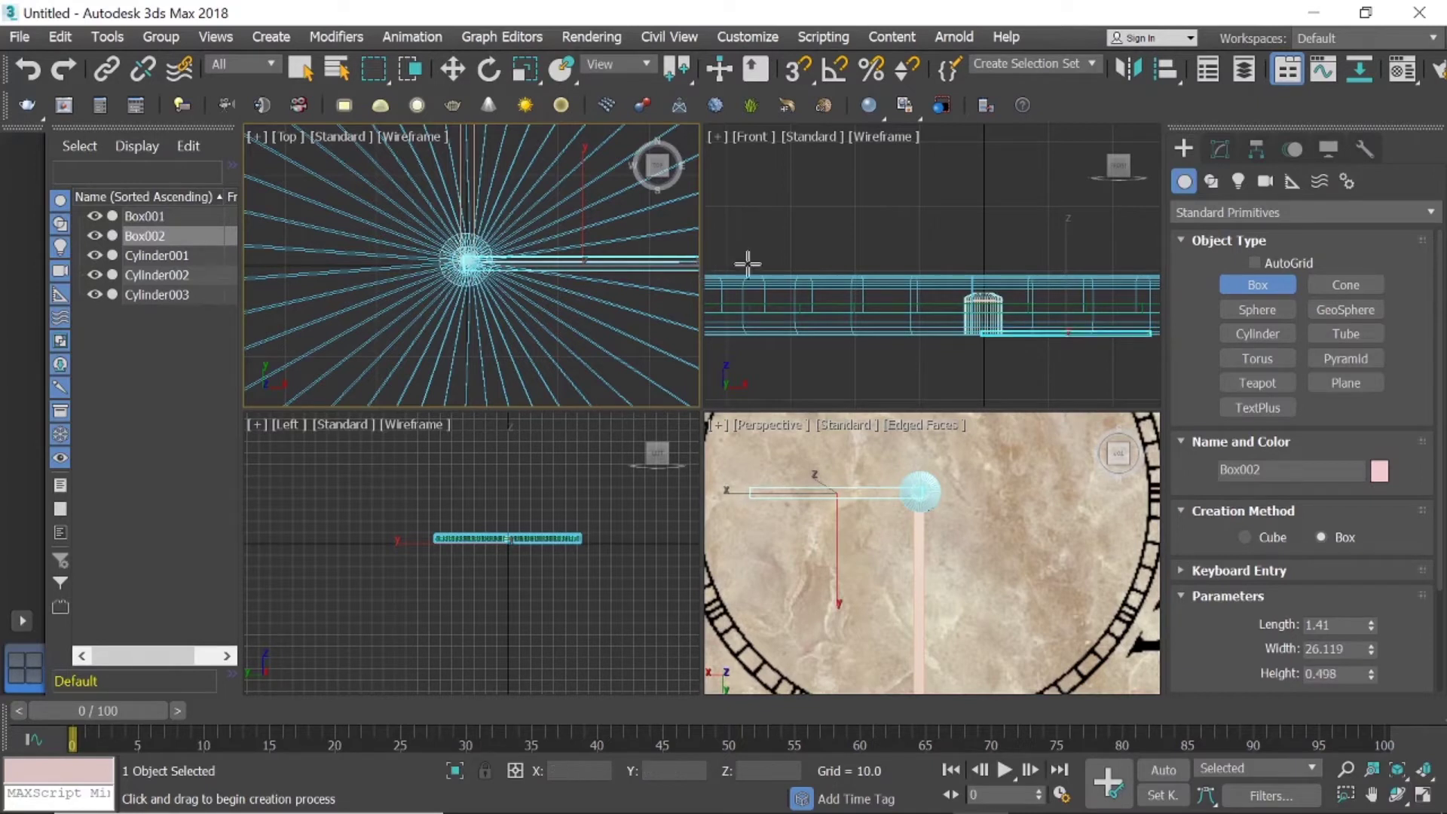
Raise Box002 to the centre cap's level in the maximized Front view.
left_click(445, 69)
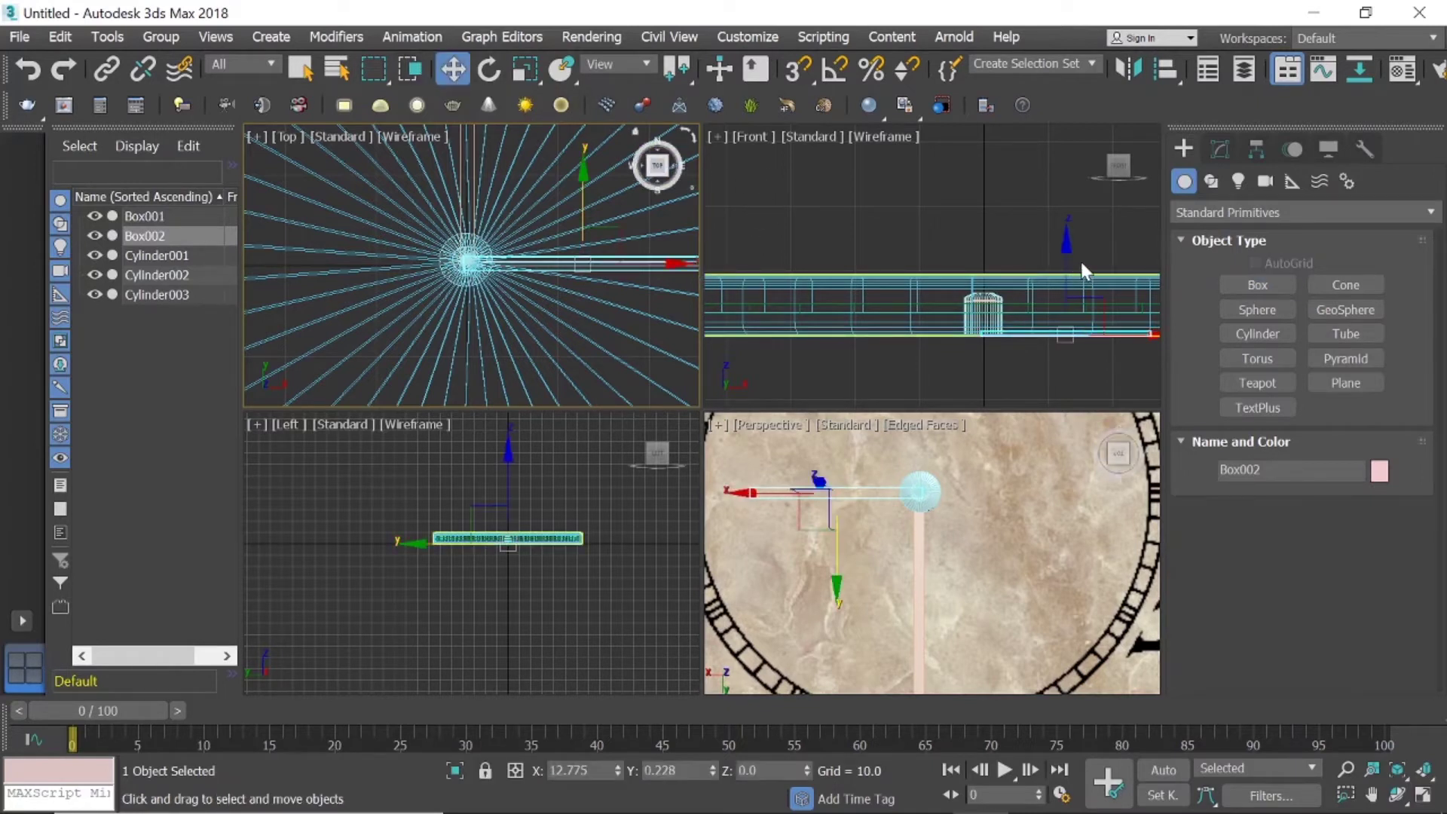
left_click_drag(1067, 248, 1069, 217)
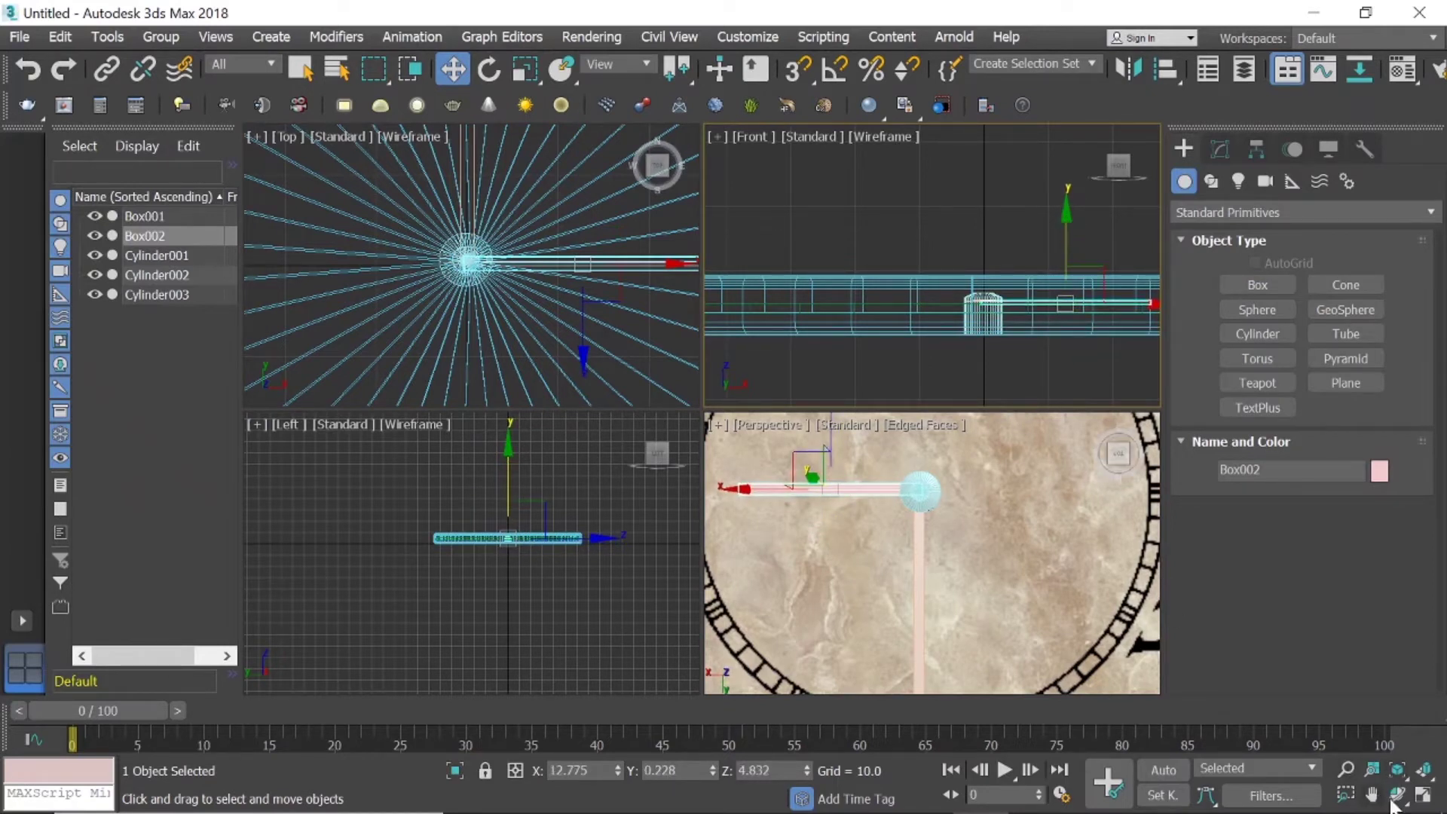
left_click(1423, 795)
scroll(971, 477, "up", 2)
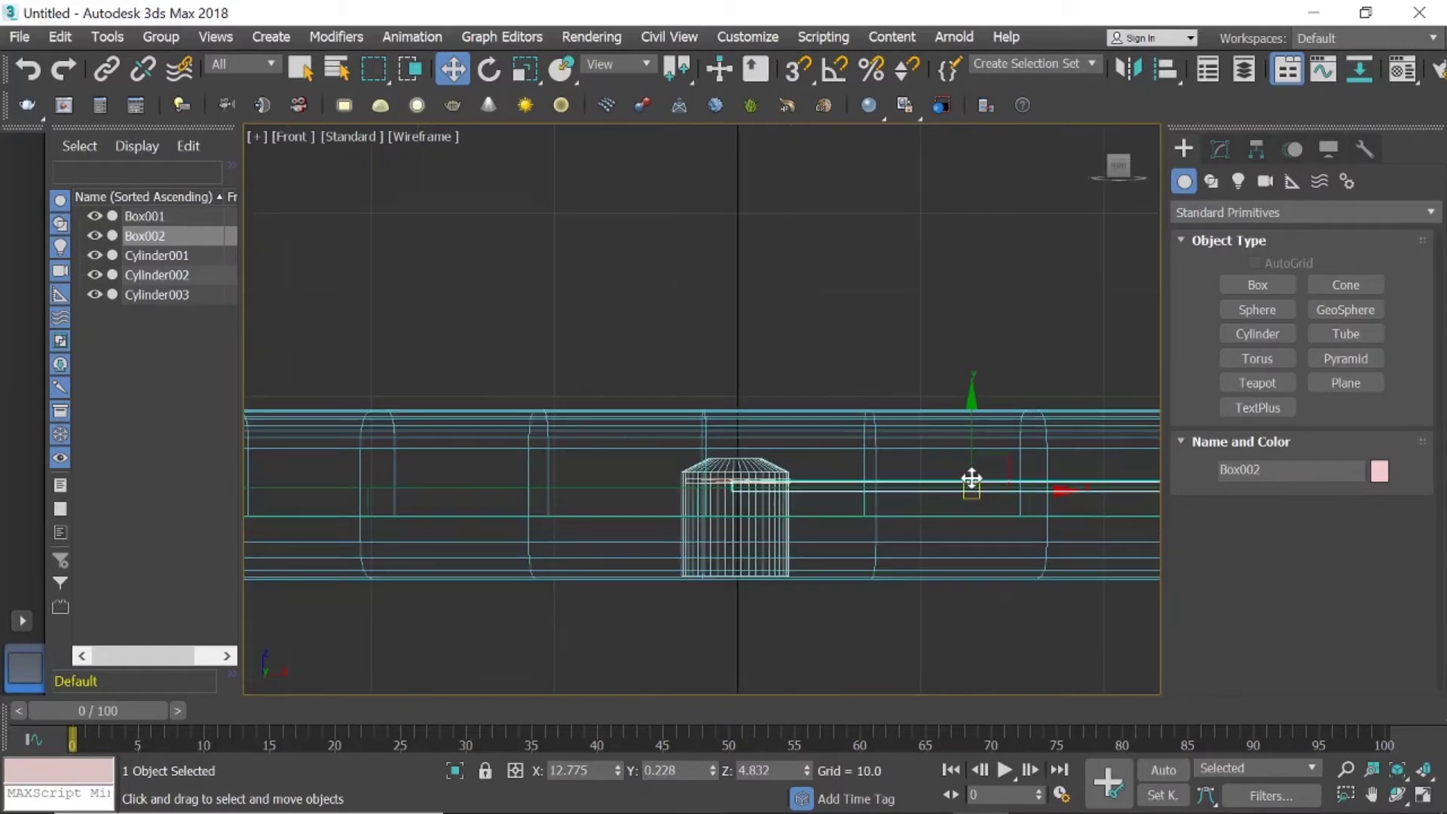
scroll(971, 477, "up", 3)
left_click_drag(972, 424, 971, 411)
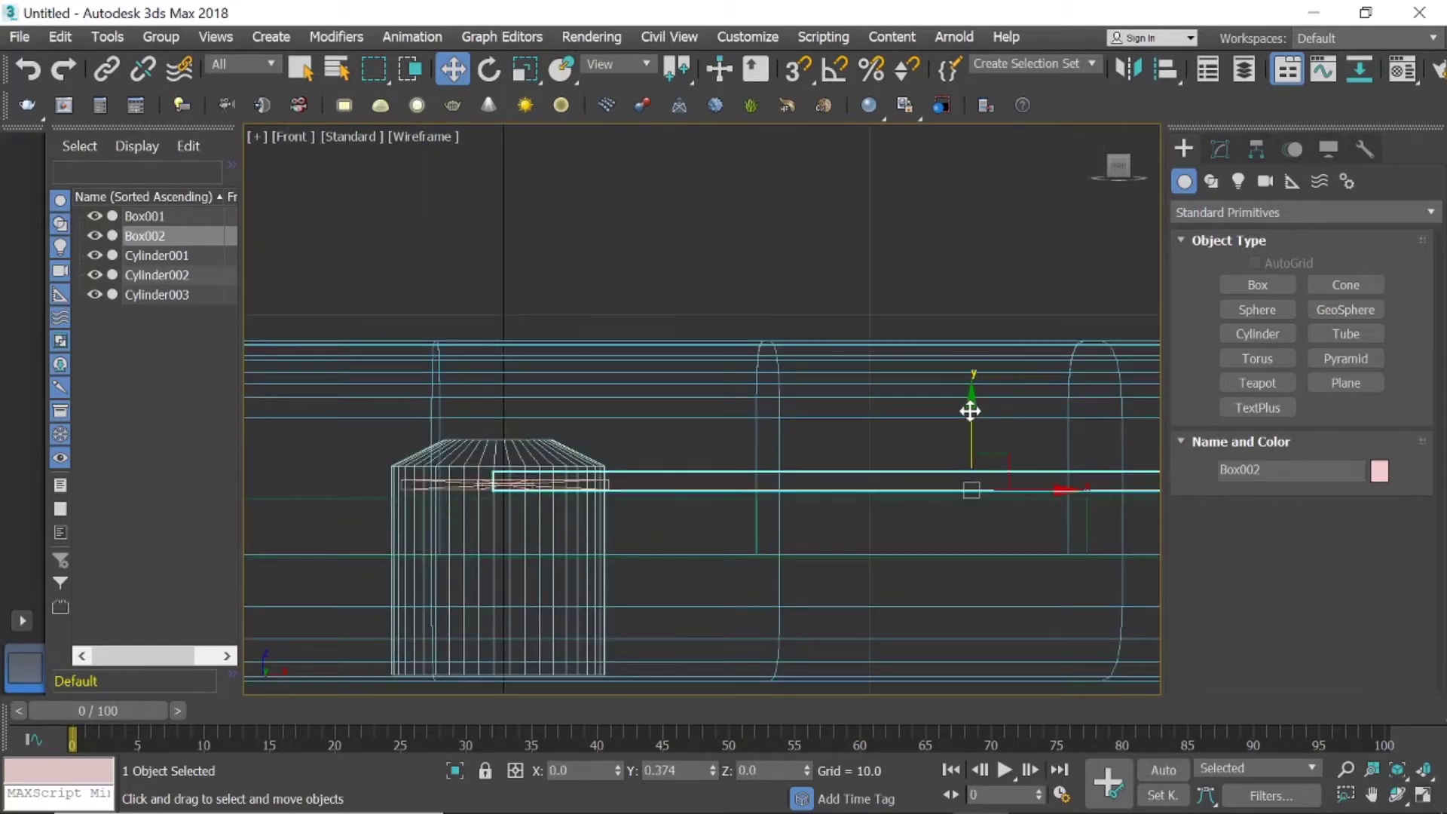
Reduce Box002's height to 0.138, nudging it slightly upward.
left_click(1219, 147)
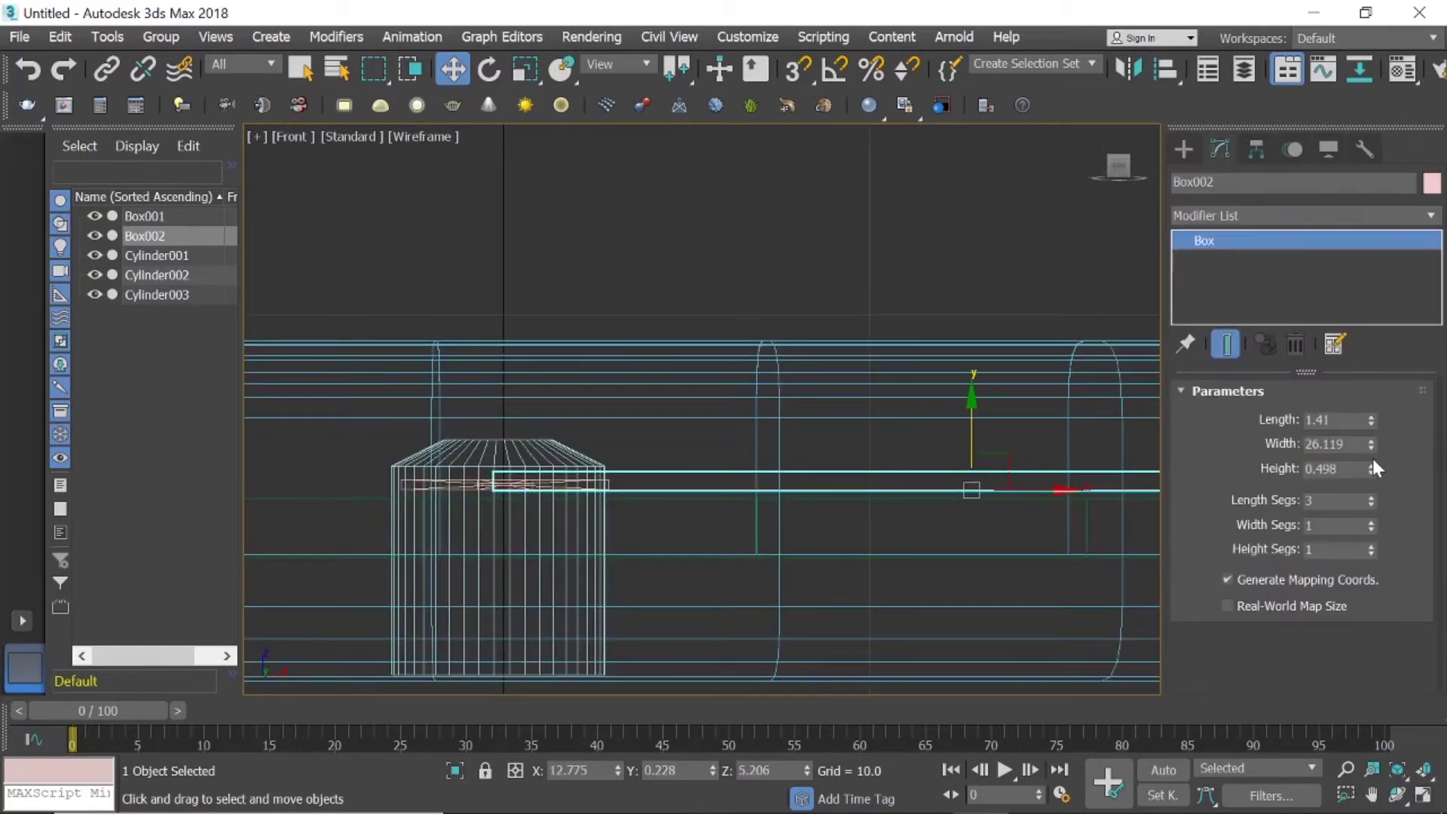
left_click_drag(1370, 468, 1369, 474)
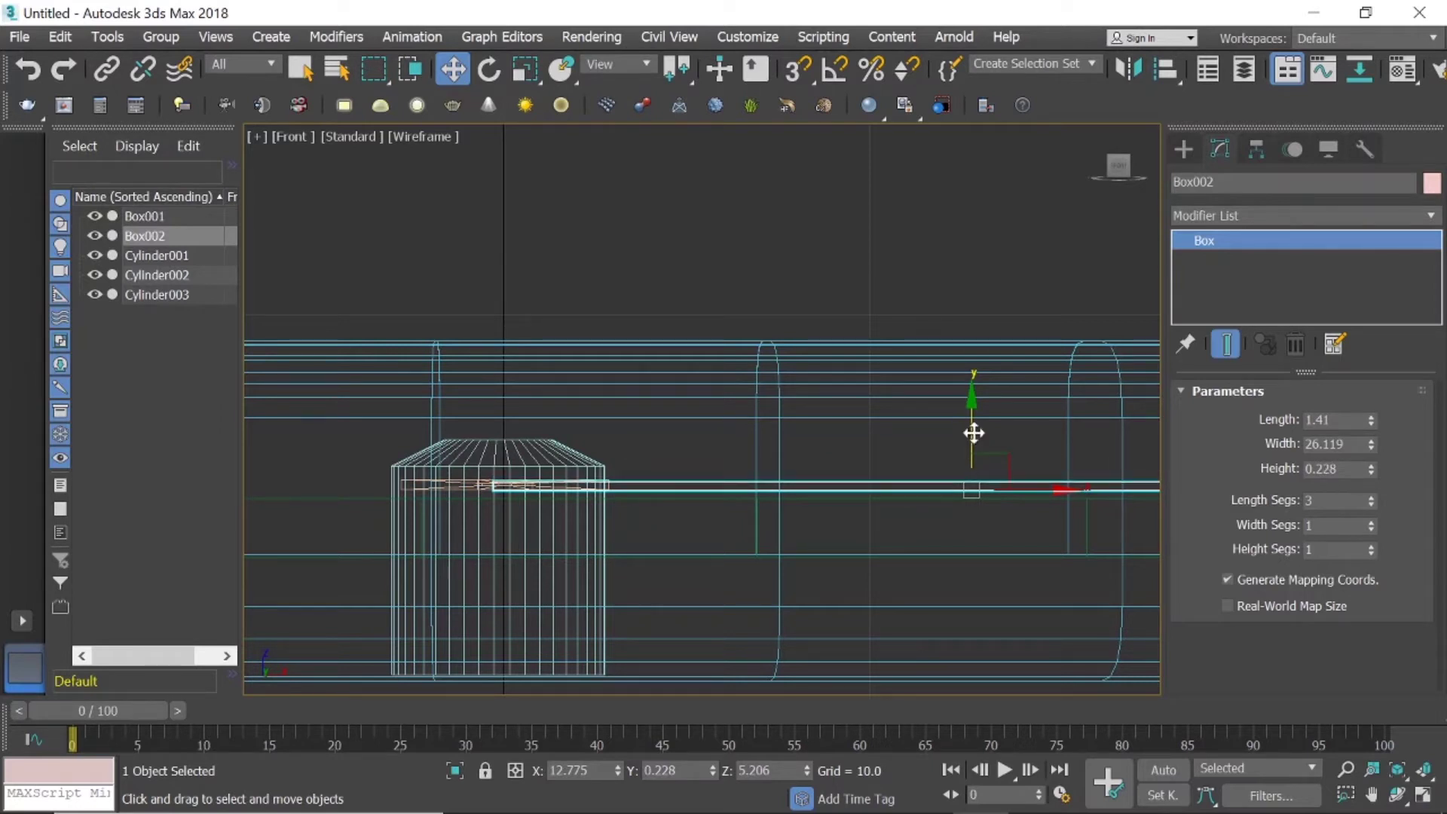
left_click_drag(972, 407, 971, 405)
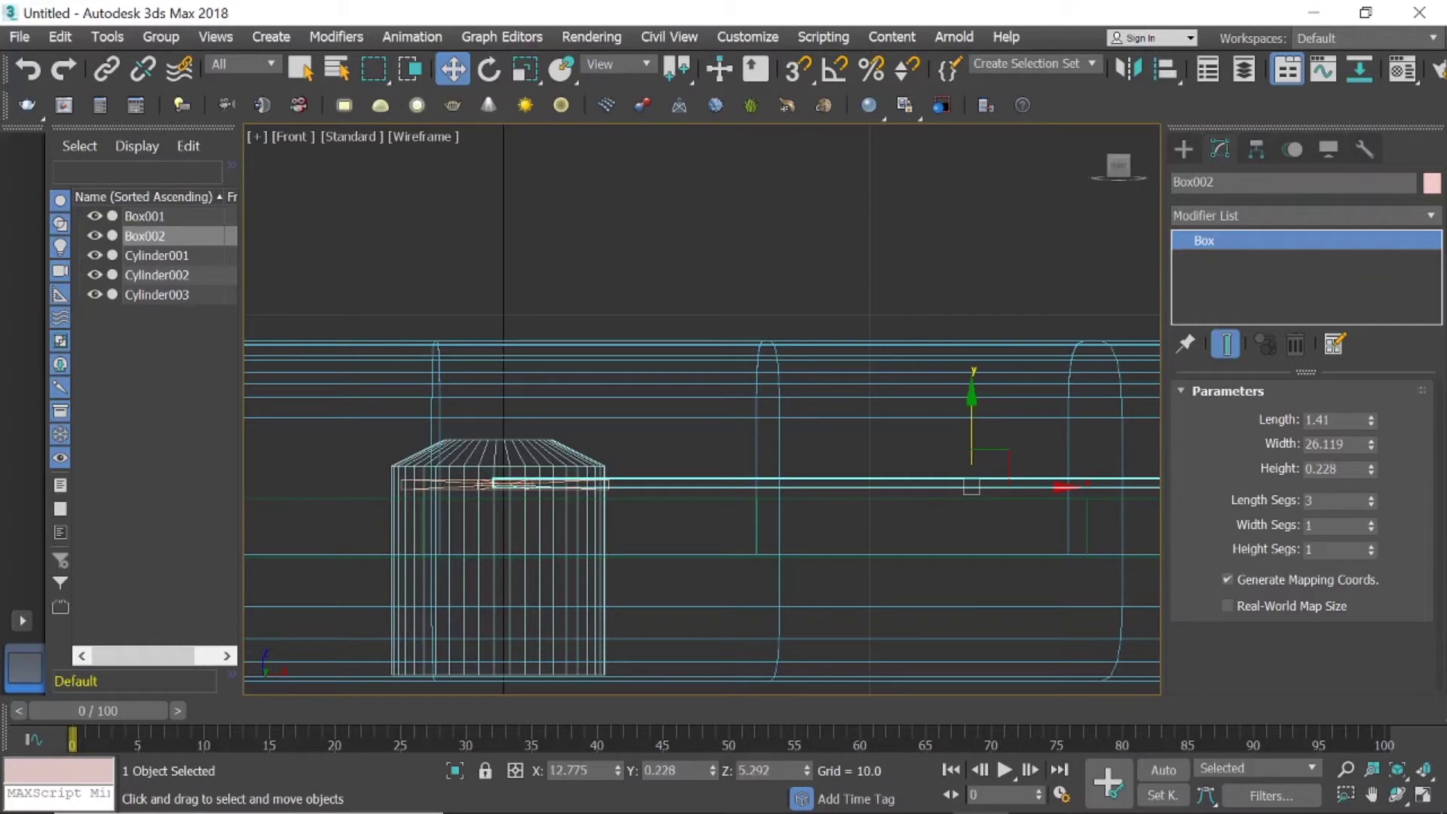
left_click(1368, 470)
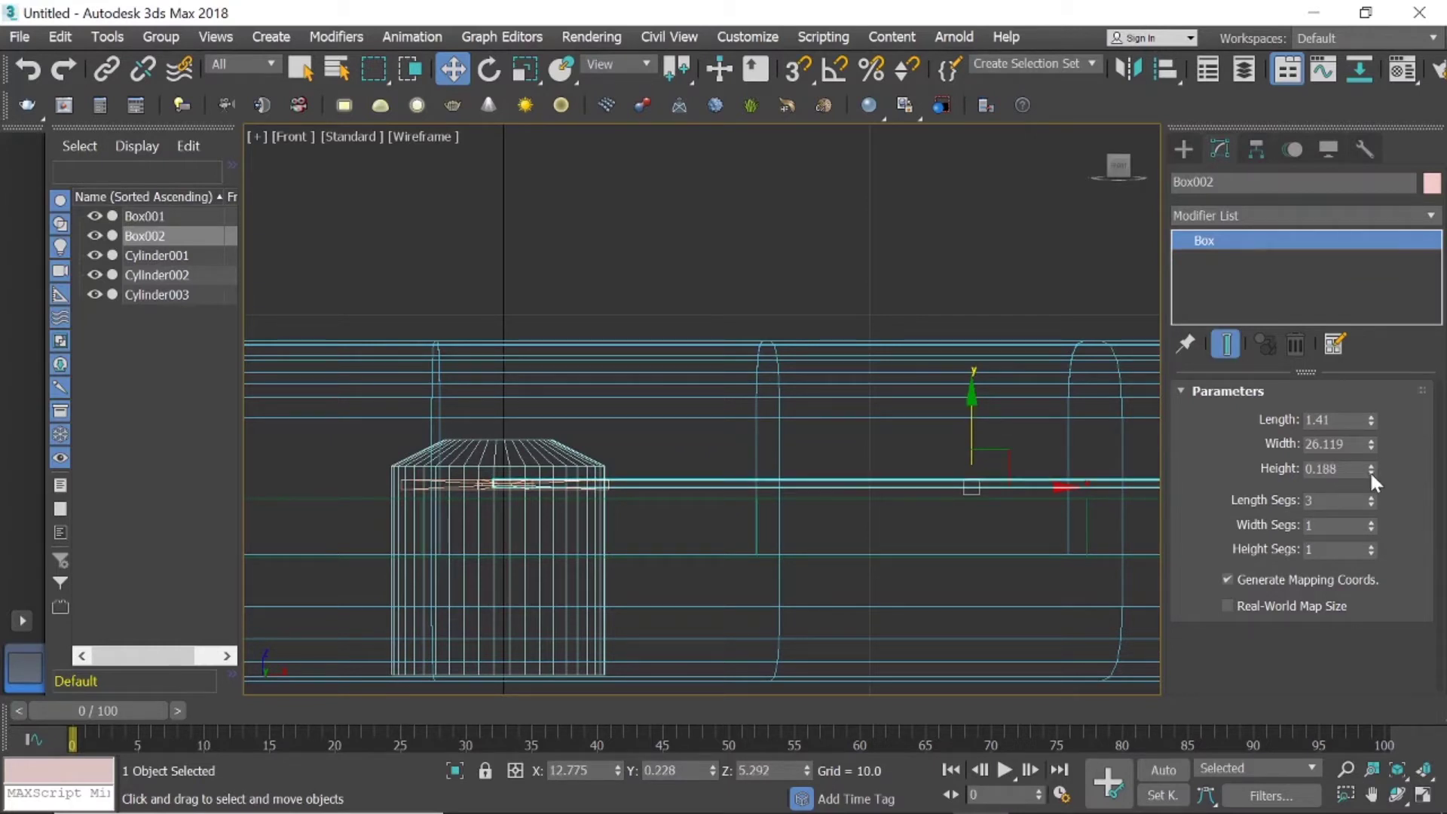
left_click(1368, 470)
left_click(1369, 470)
left_click(1369, 471)
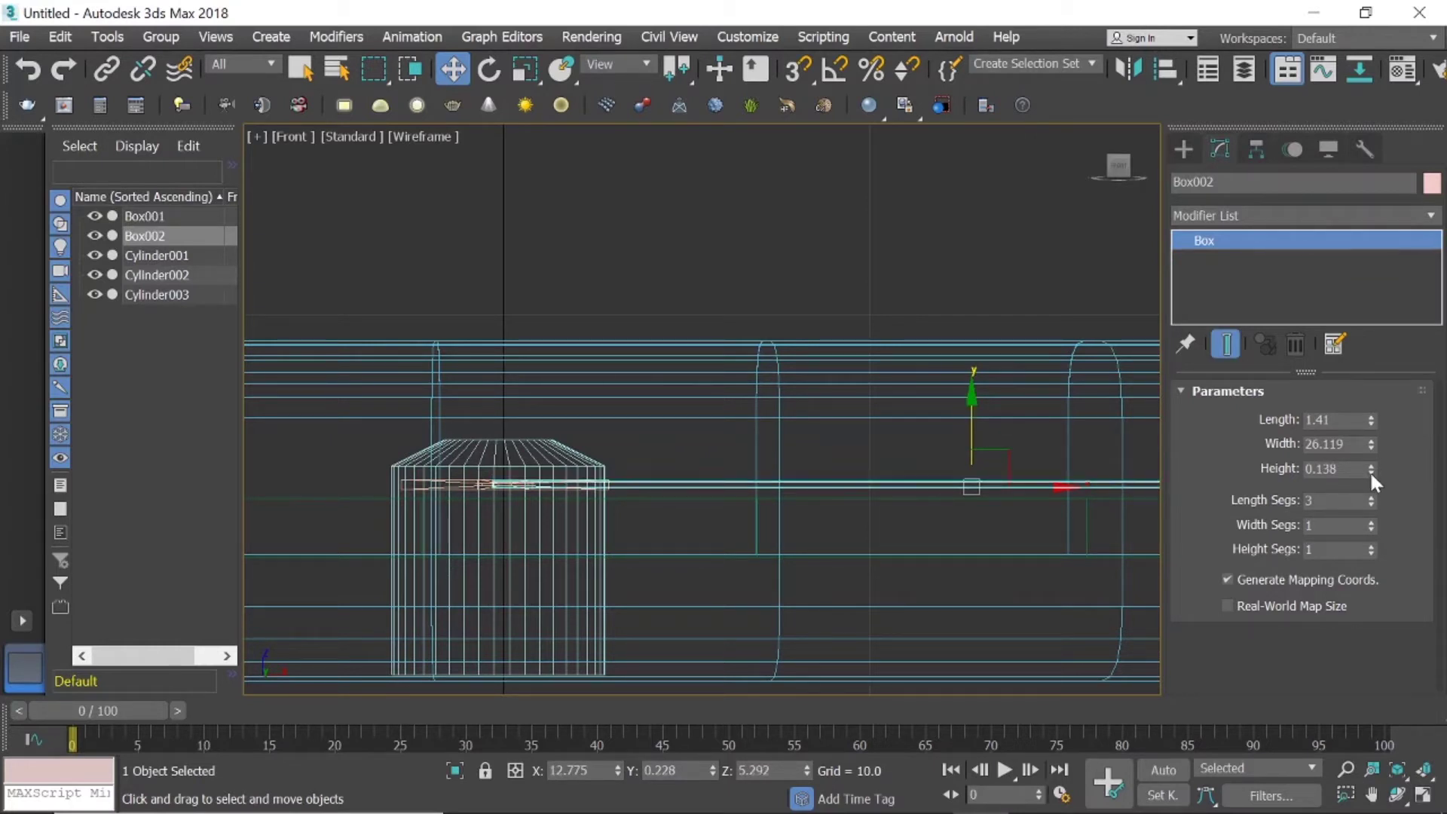
Orbit around the box and cap to inspect them, then restore the four-view layout.
mouse_move(1126, 174)
left_mouse_down()
mouse_move(1107, 203)
mouse_move(1118, 177)
left_mouse_up()
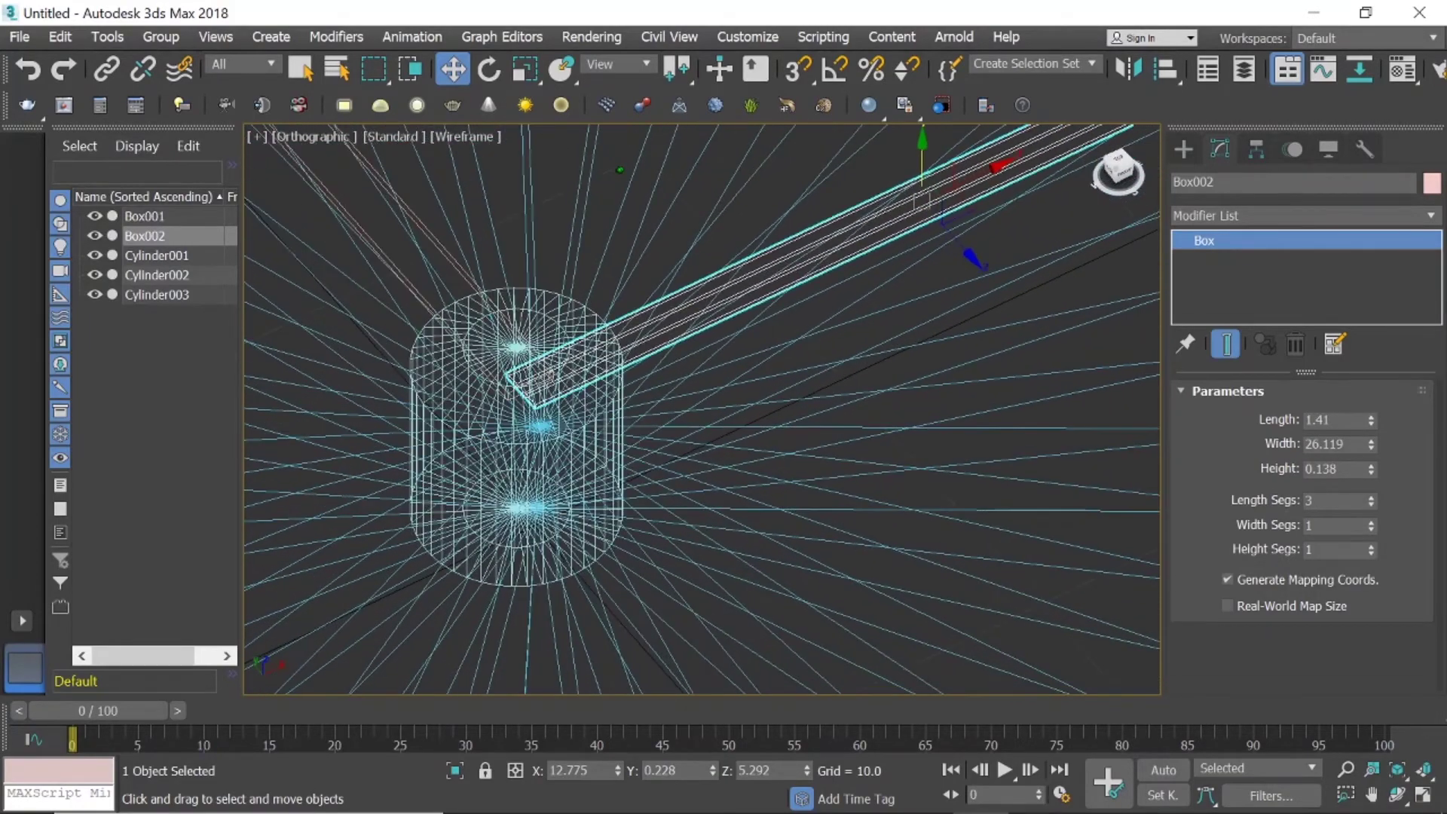
mouse_move(969, 204)
middle_mouse_down("alt")
mouse_move(879, 316)
mouse_move(1032, 218)
middle_mouse_up("alt")
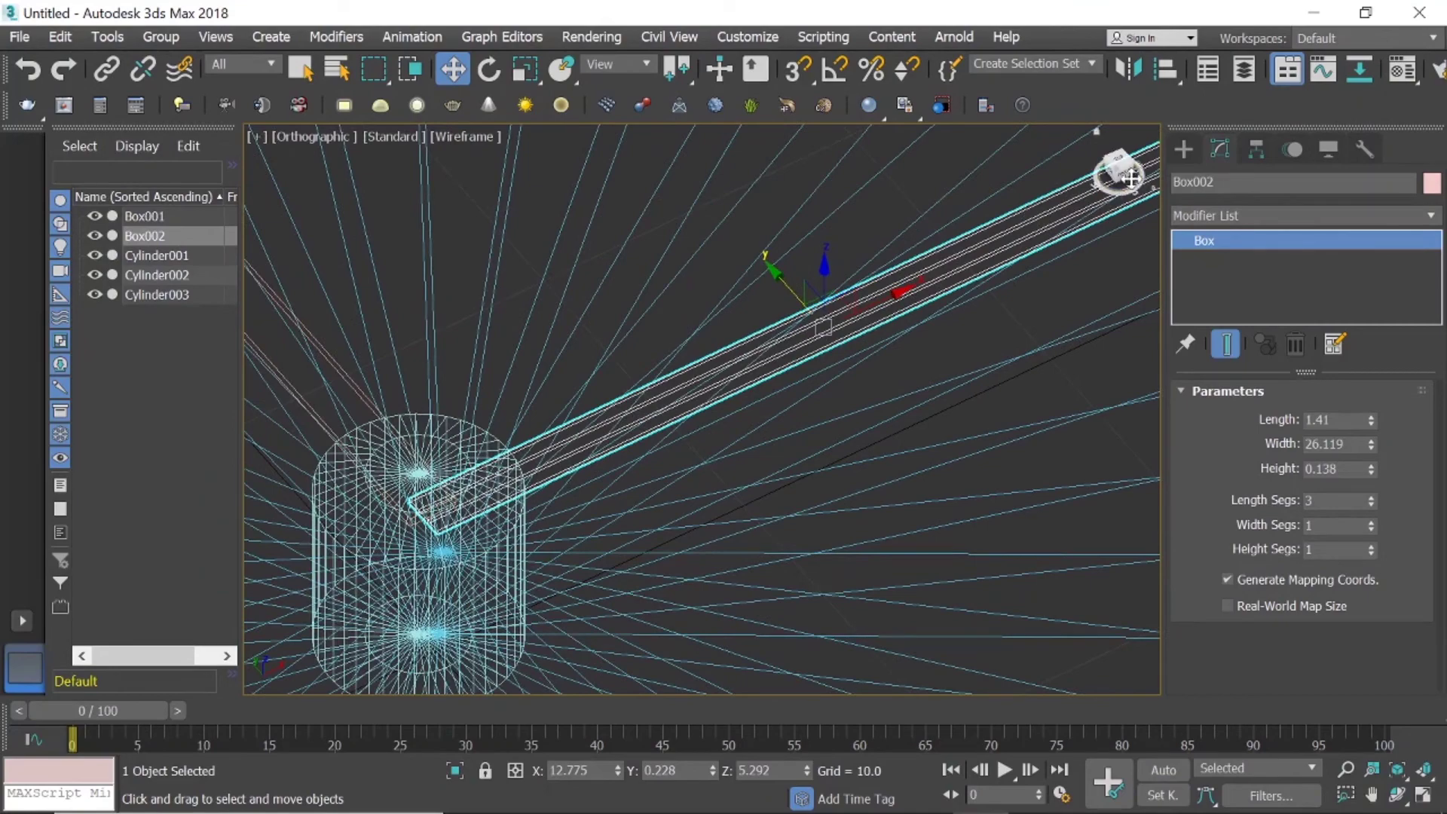
left_click_drag(1120, 173, 1125, 171)
key("f")
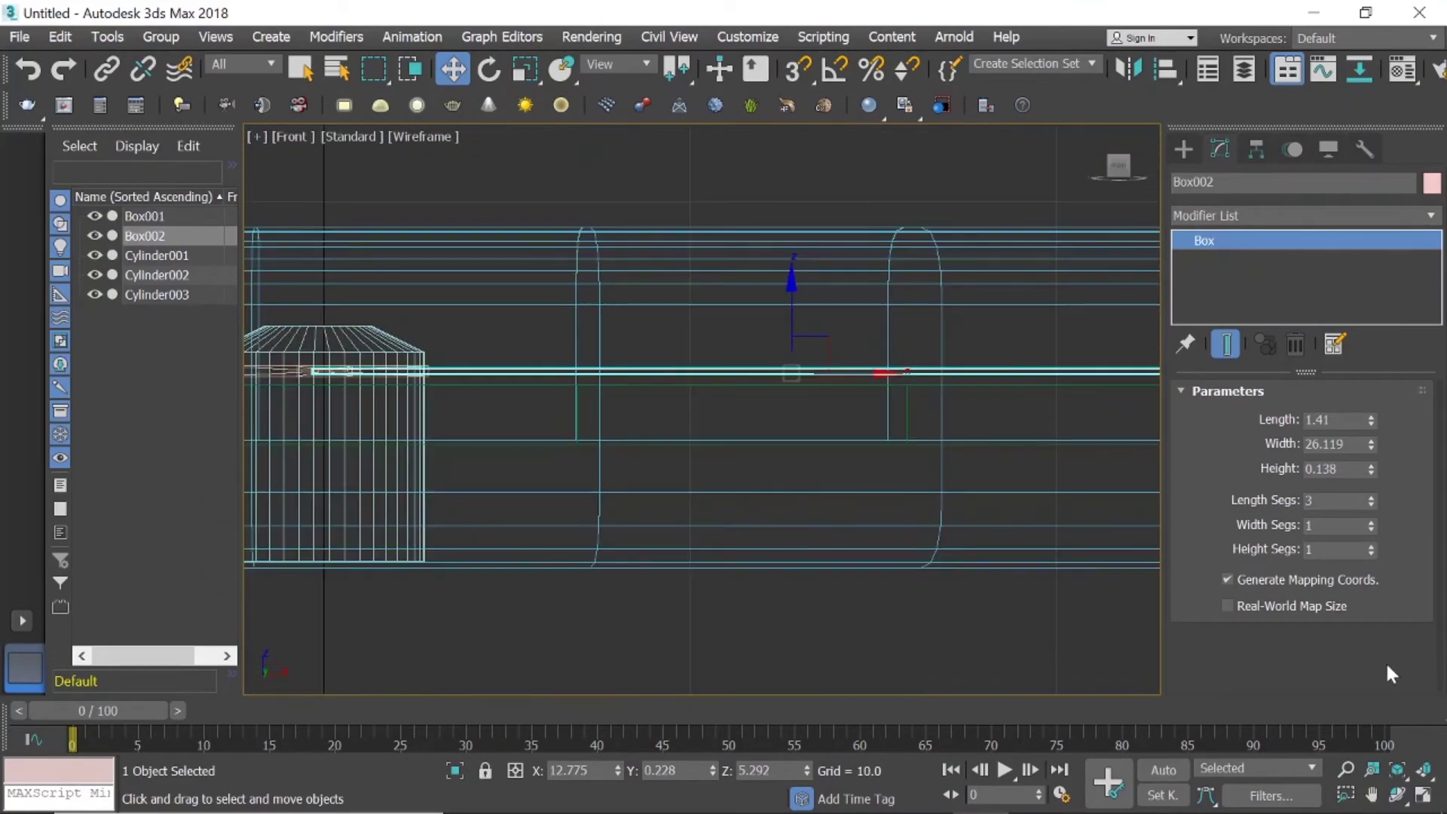
left_click(1426, 788)
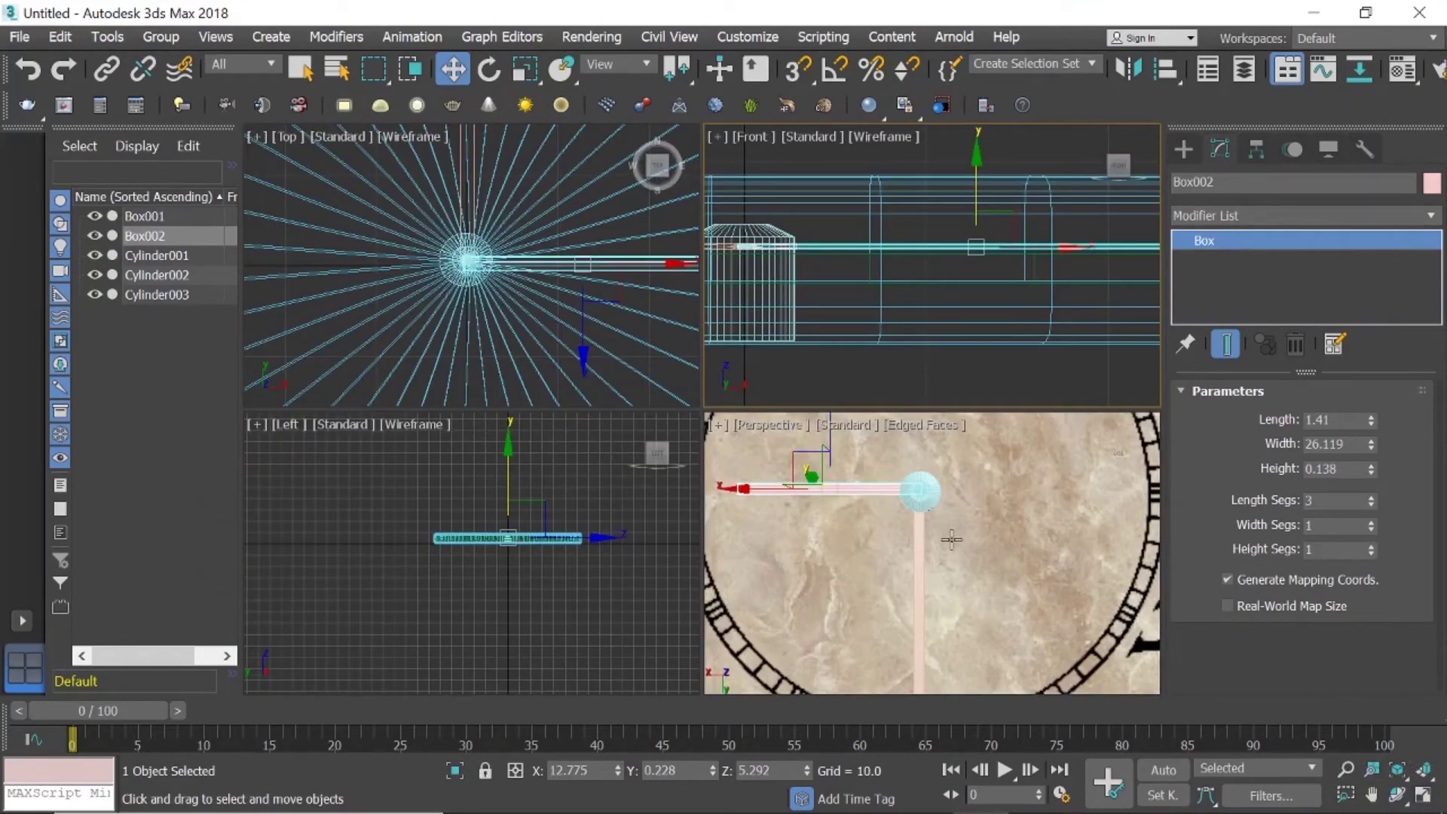
Maximize the Perspective view, select Box002, and zoom in on it from a low angle.
left_click(922, 541)
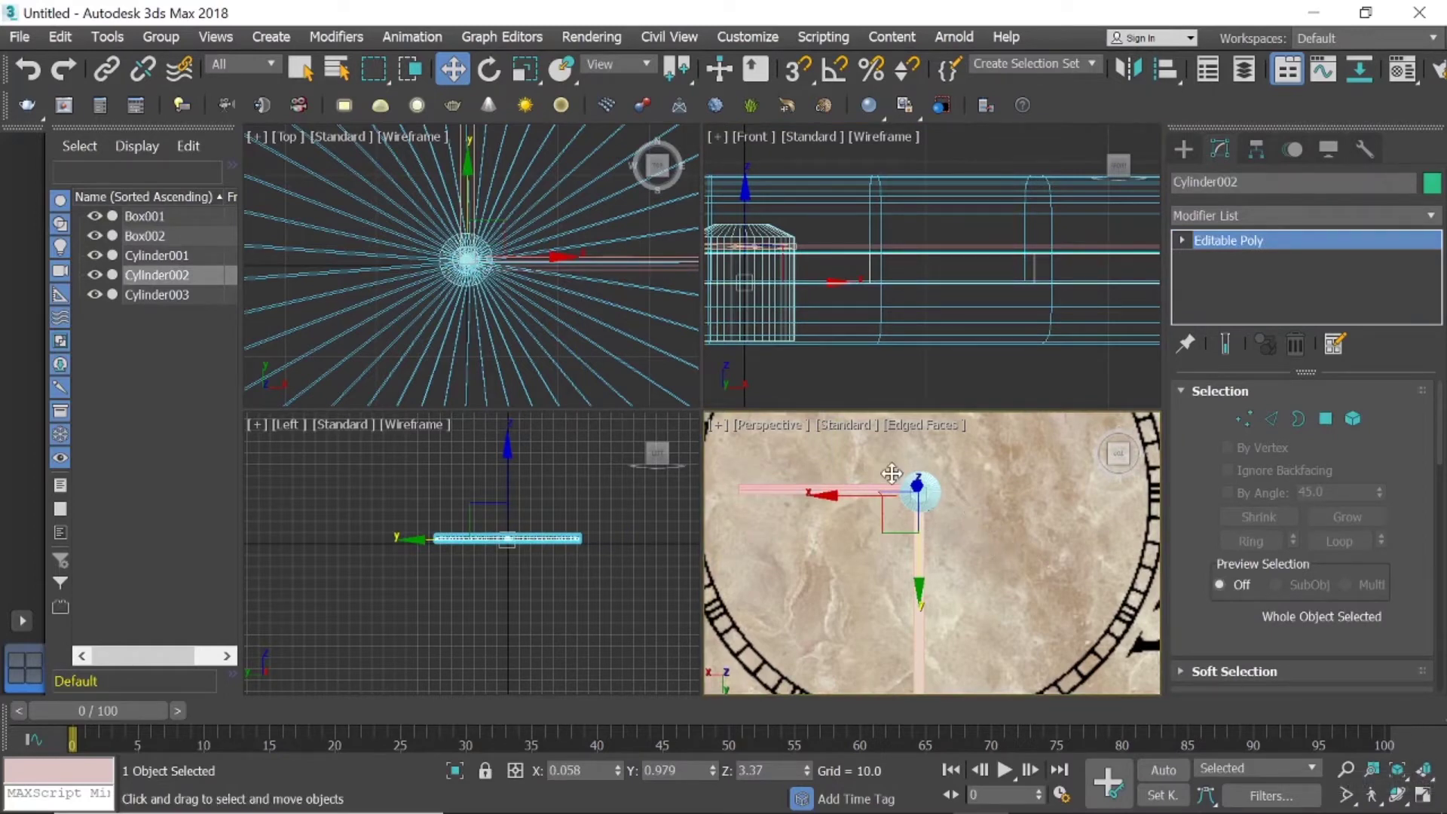
left_click(1423, 795)
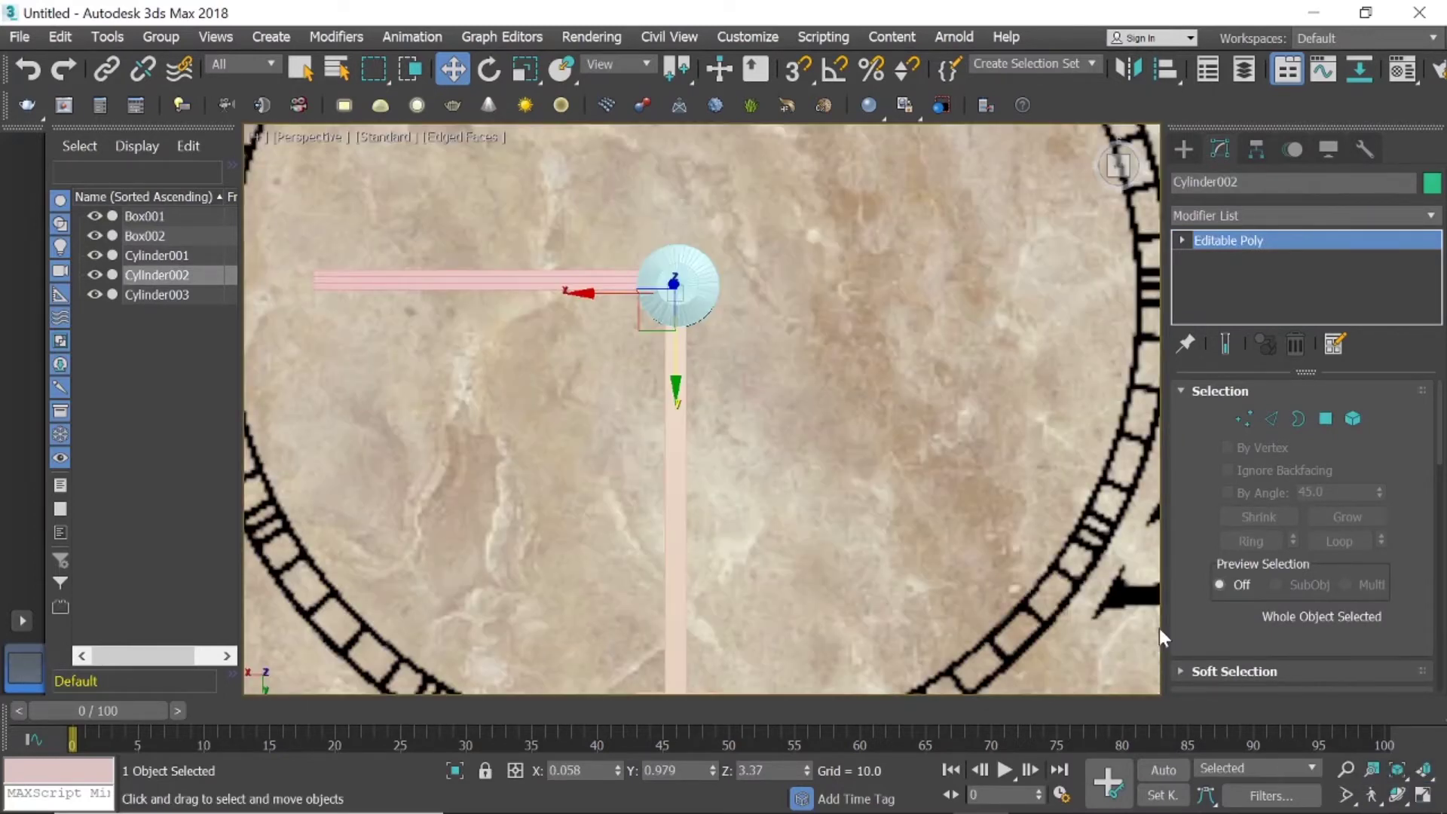
left_click(557, 280)
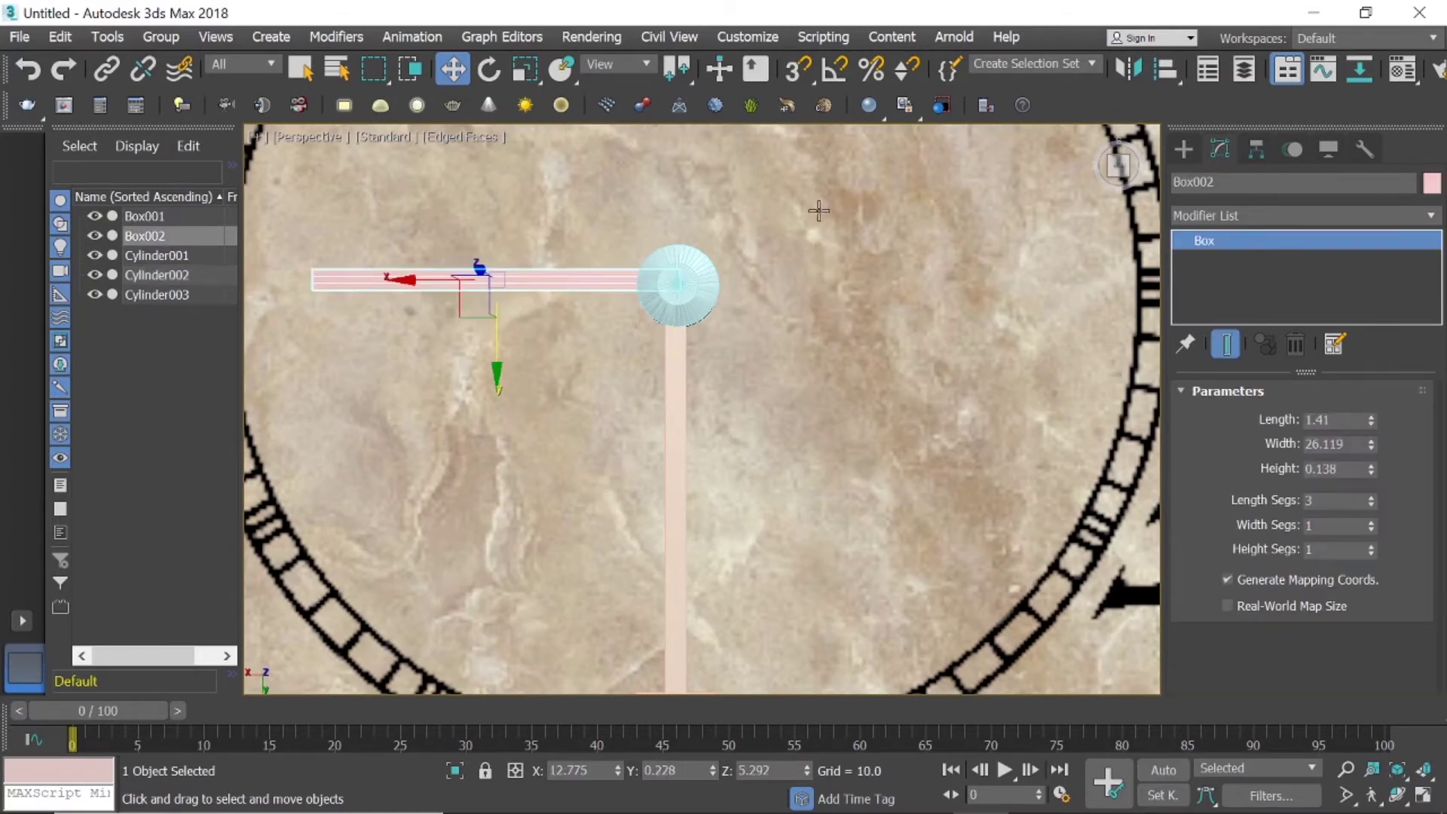
left_click(1106, 177)
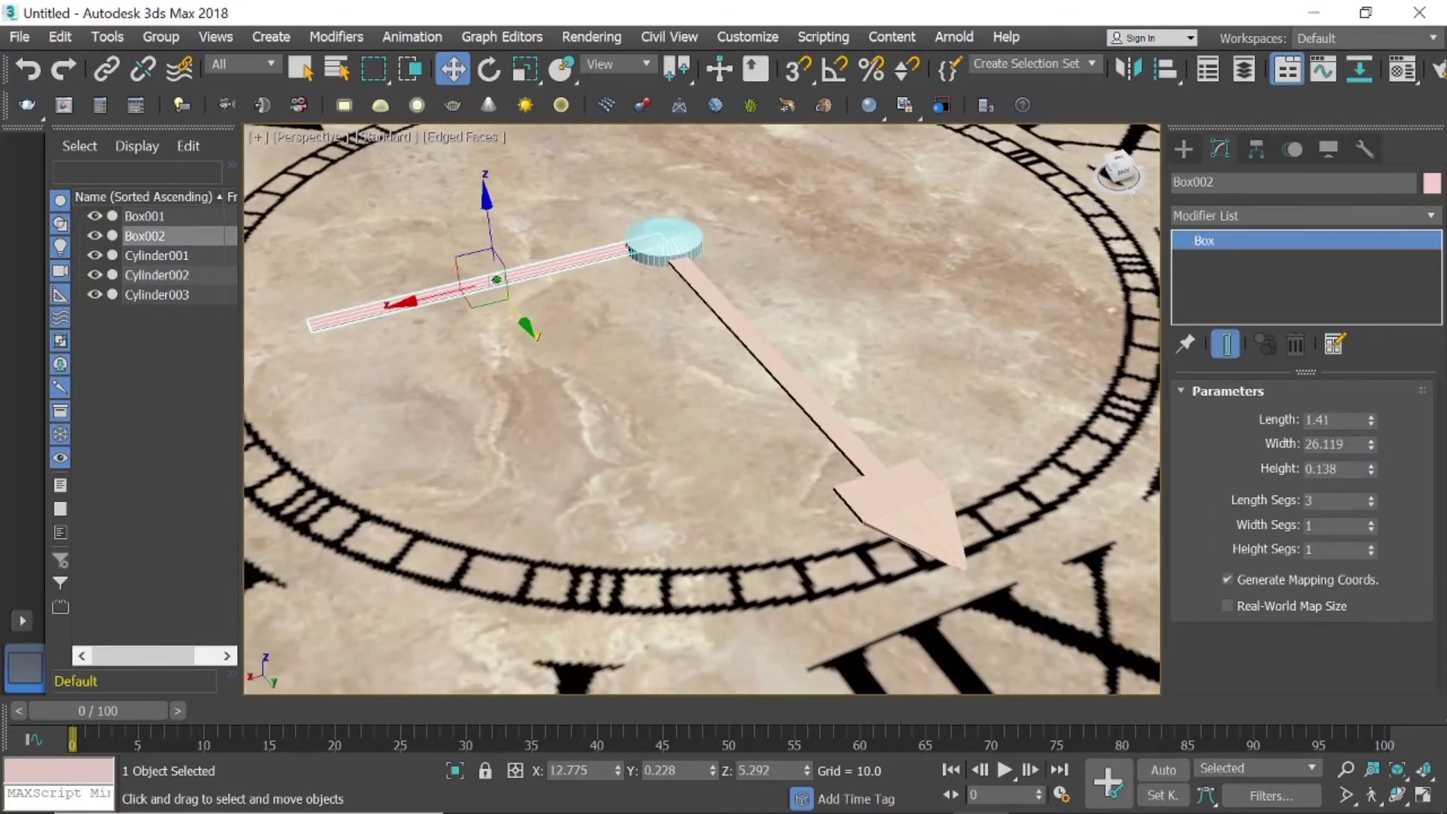
key("z")
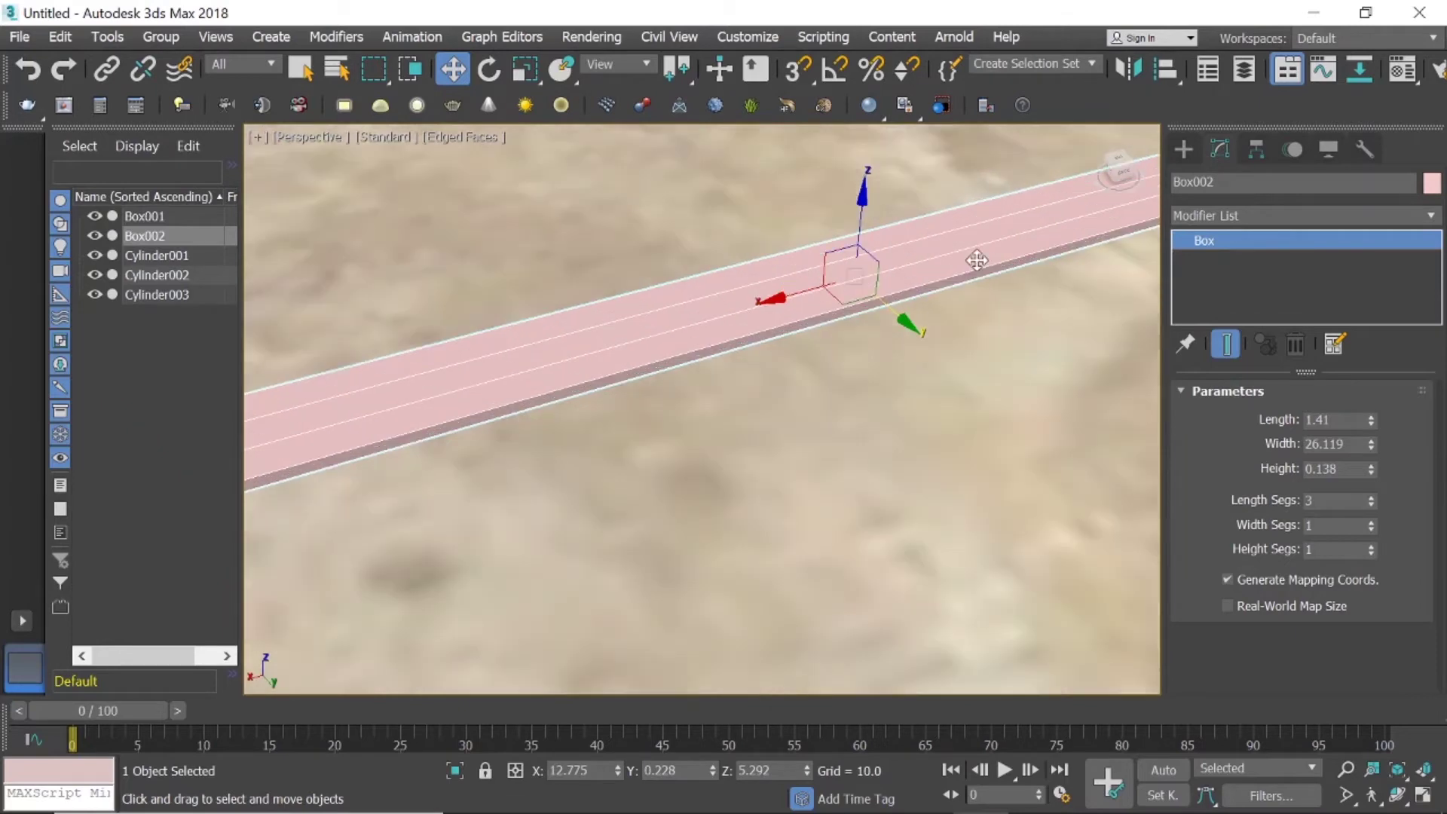
left_click(1115, 170)
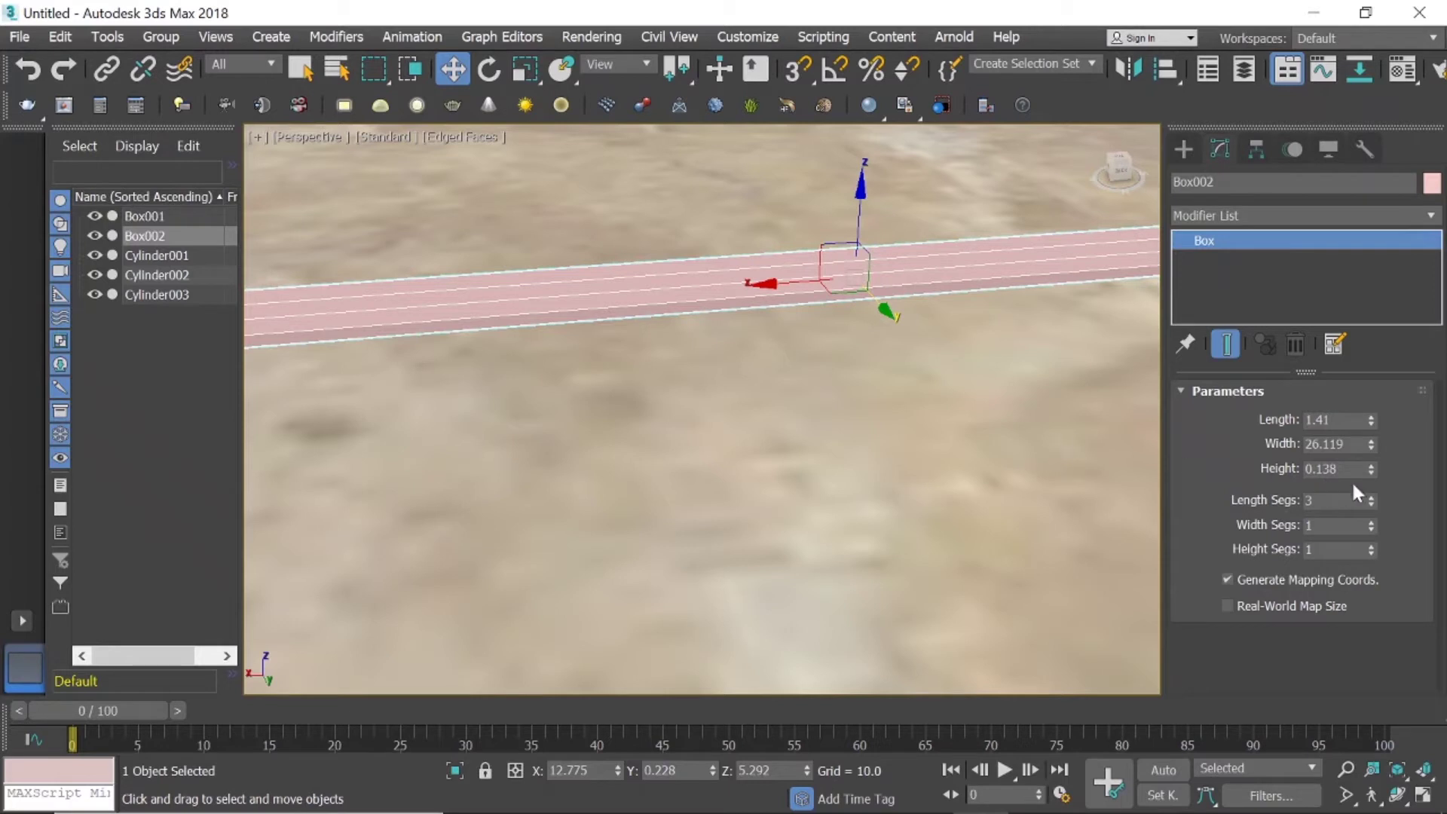
Reduce Box002's Length Segs from 3 to 1 and check the beam.
left_click(1371, 504)
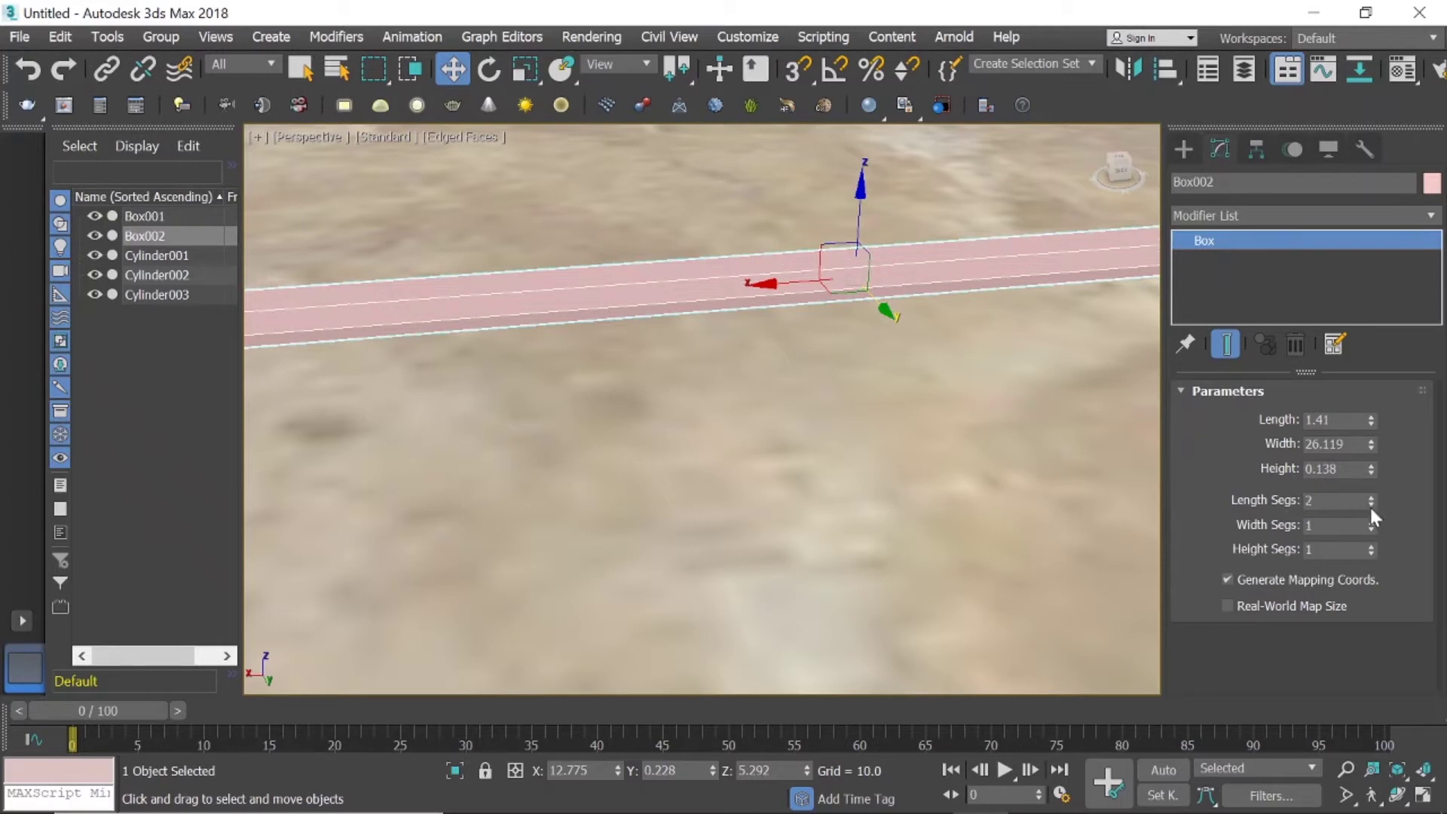
left_click(1371, 506)
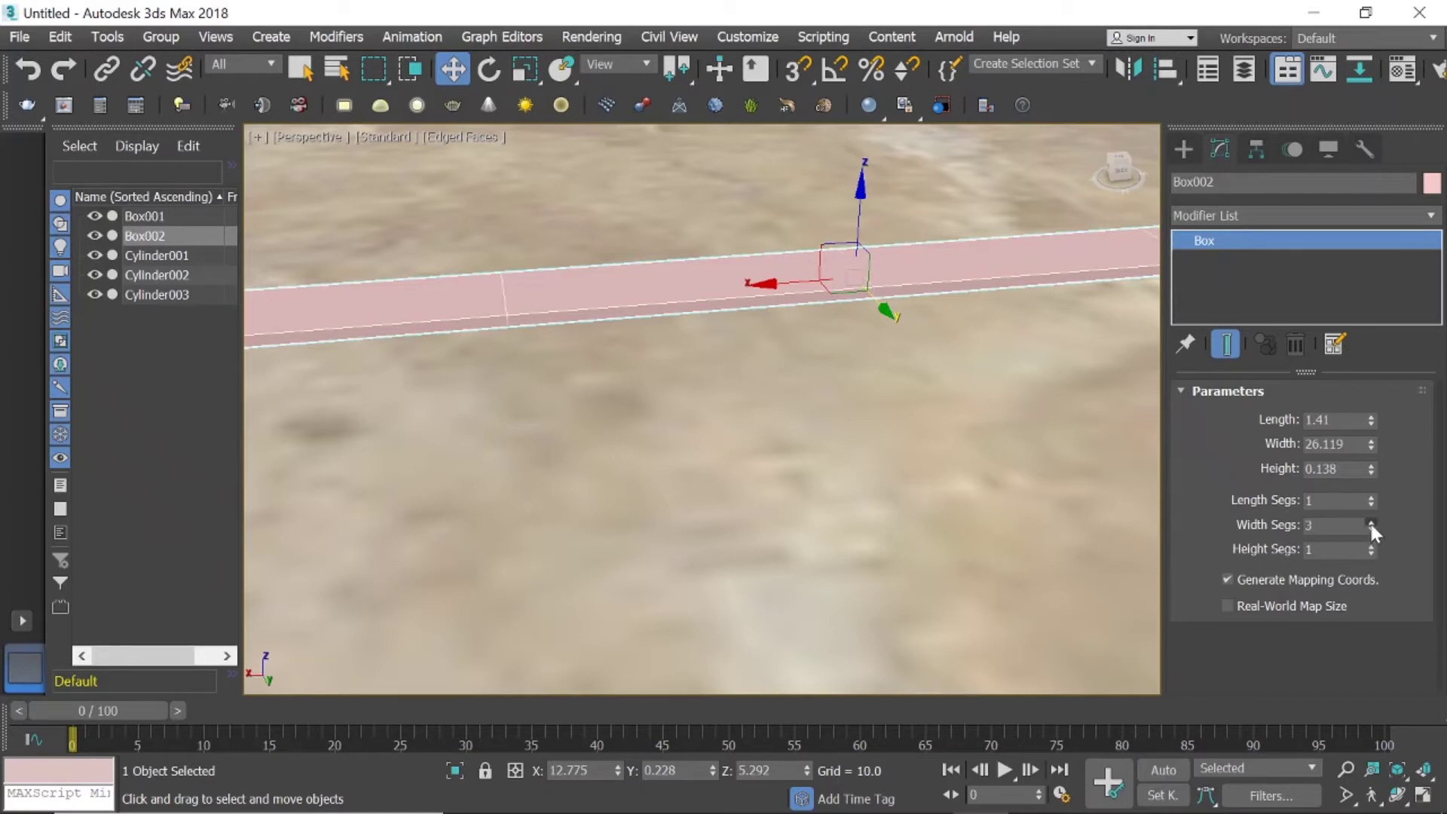
scroll(840, 354, "down", 2)
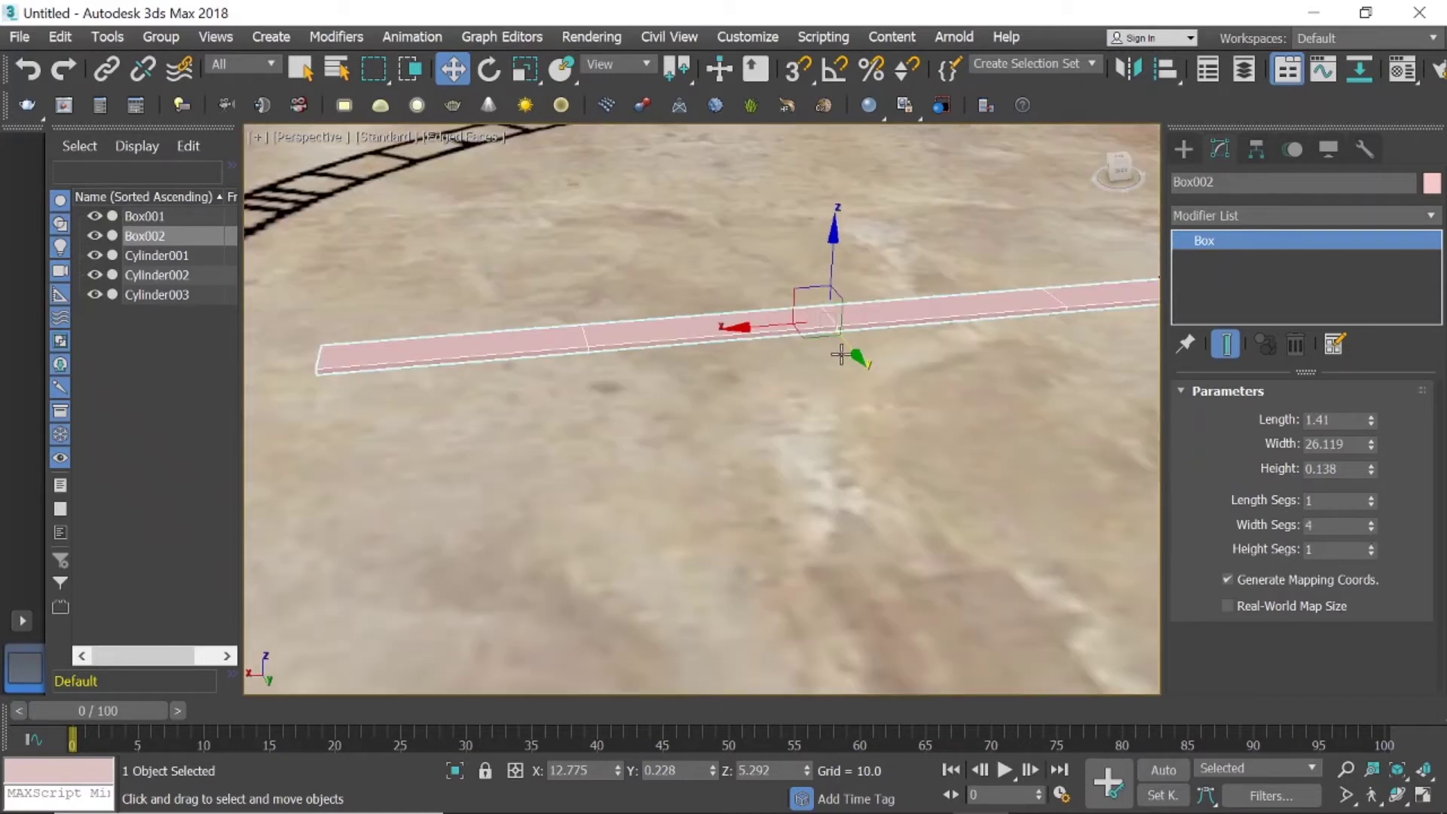
scroll(844, 352, "down", 2)
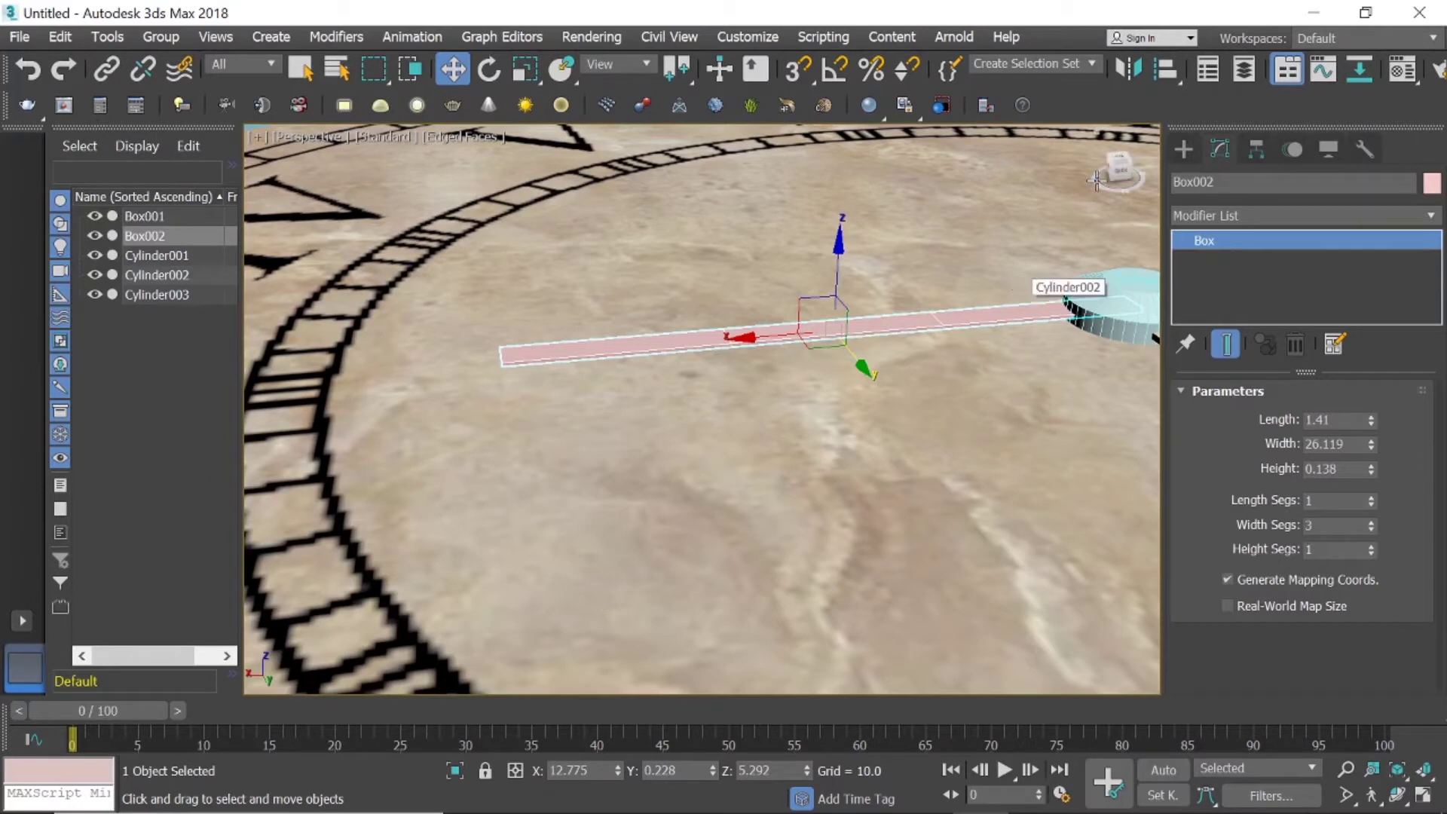
mouse_move(1119, 170)
left_mouse_down()
mouse_move(1116, 196)
mouse_move(1118, 174)
left_mouse_up()
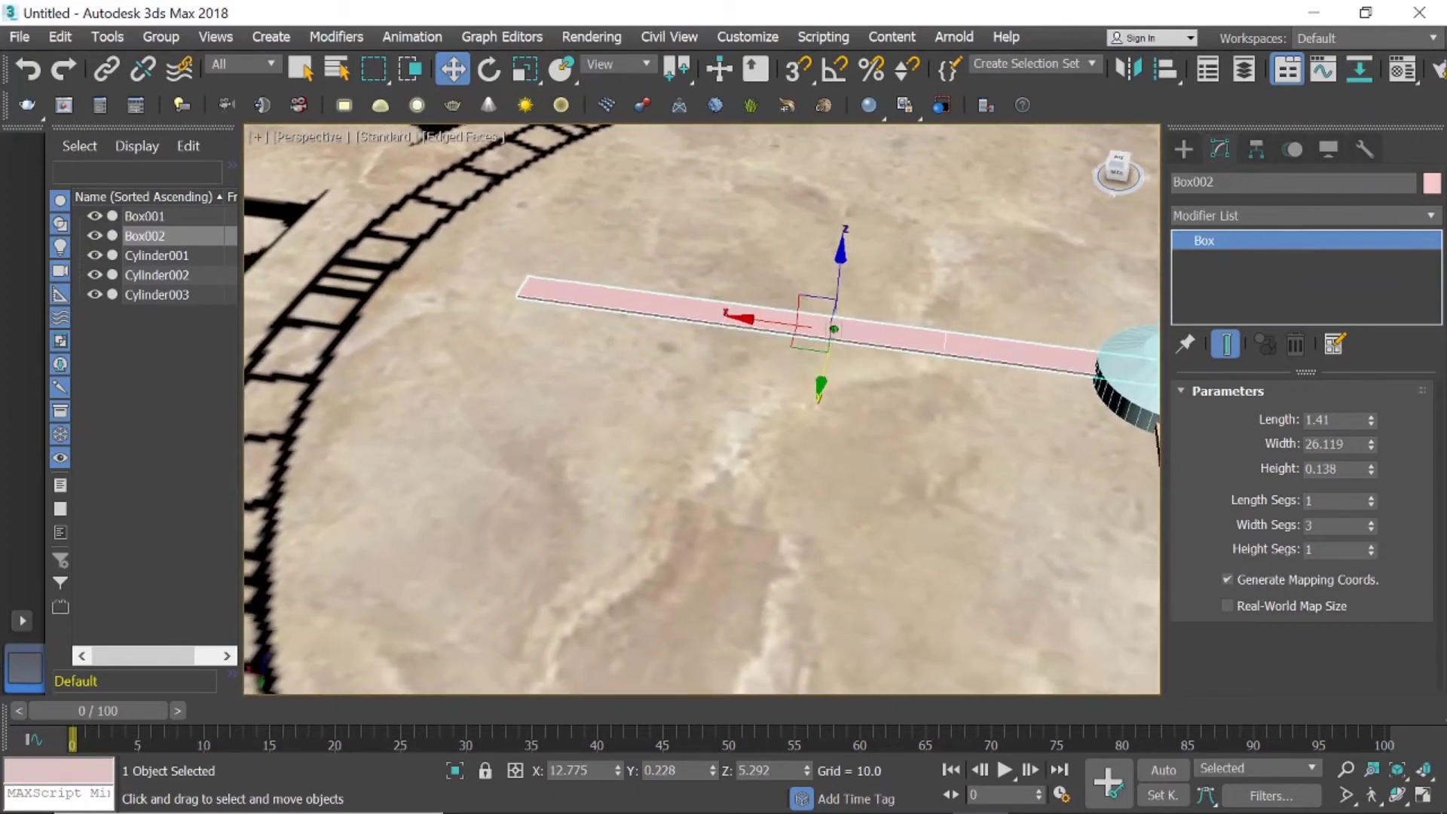
scroll(1040, 373, "up", 3)
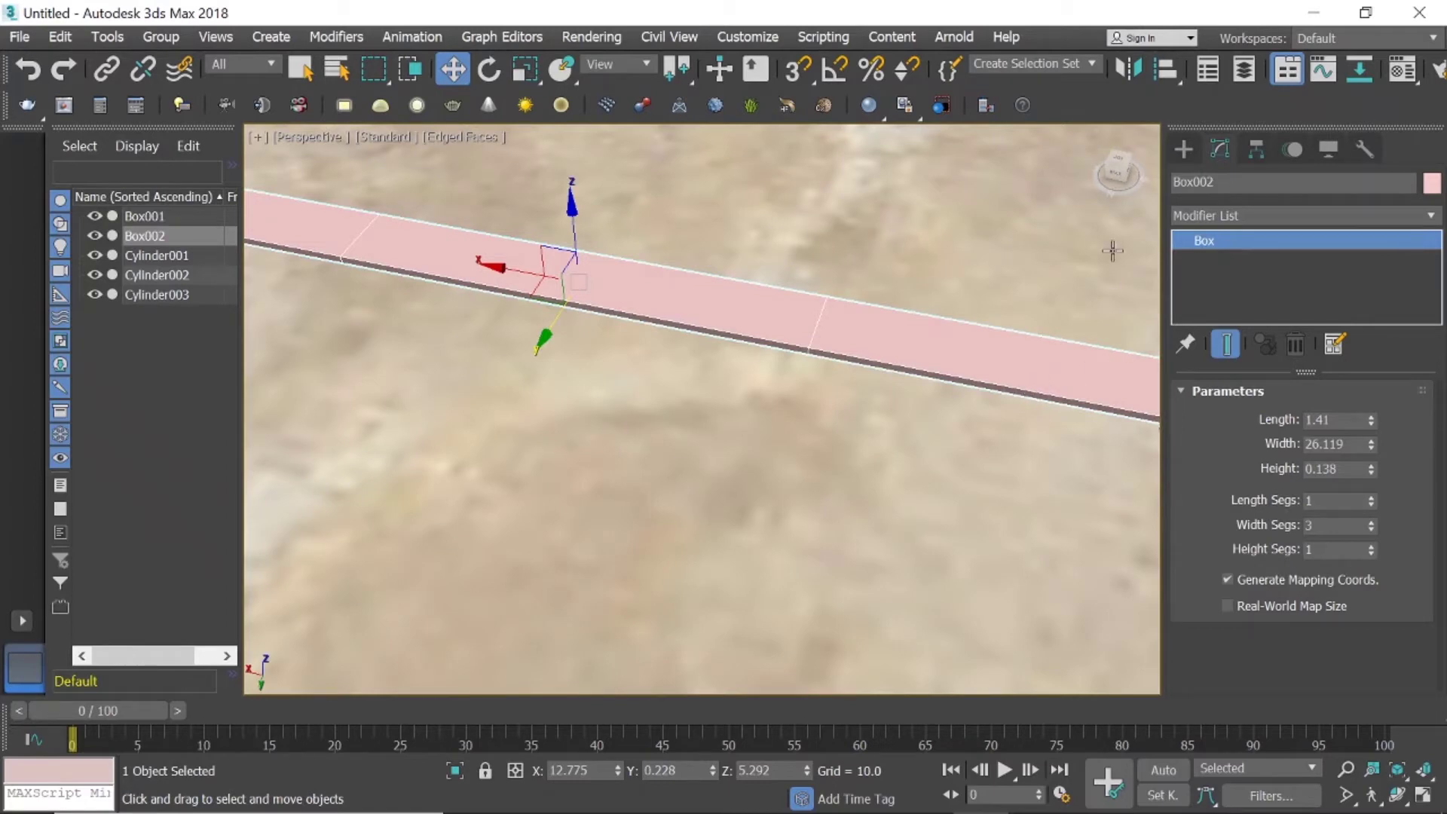
left_click_drag(1115, 166, 1119, 181)
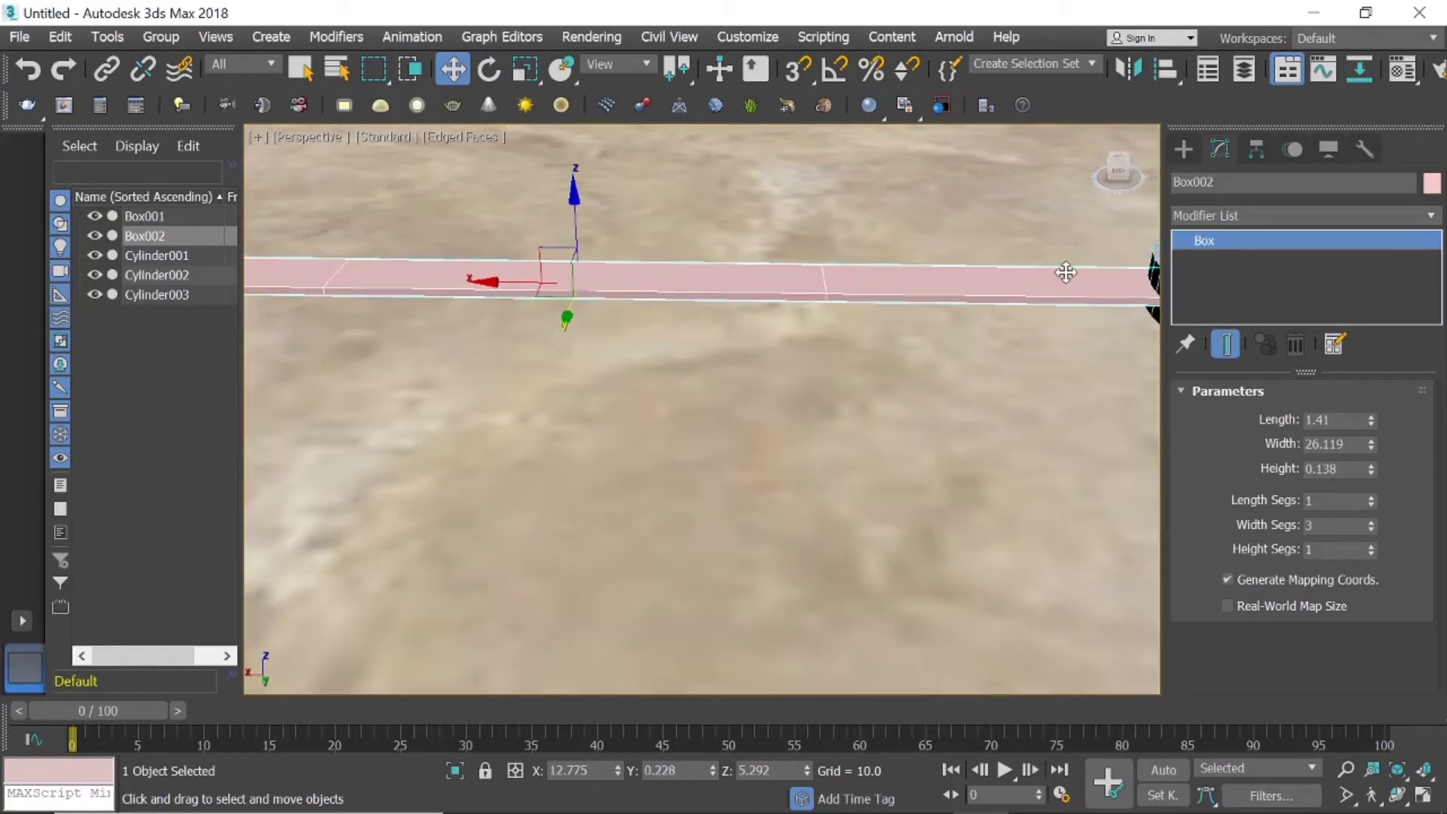
Hide Cylinder001 and Cylinder002 in the Scene Explorer.
left_click(95, 255)
left_click(93, 235)
left_click(93, 234)
left_click(95, 274)
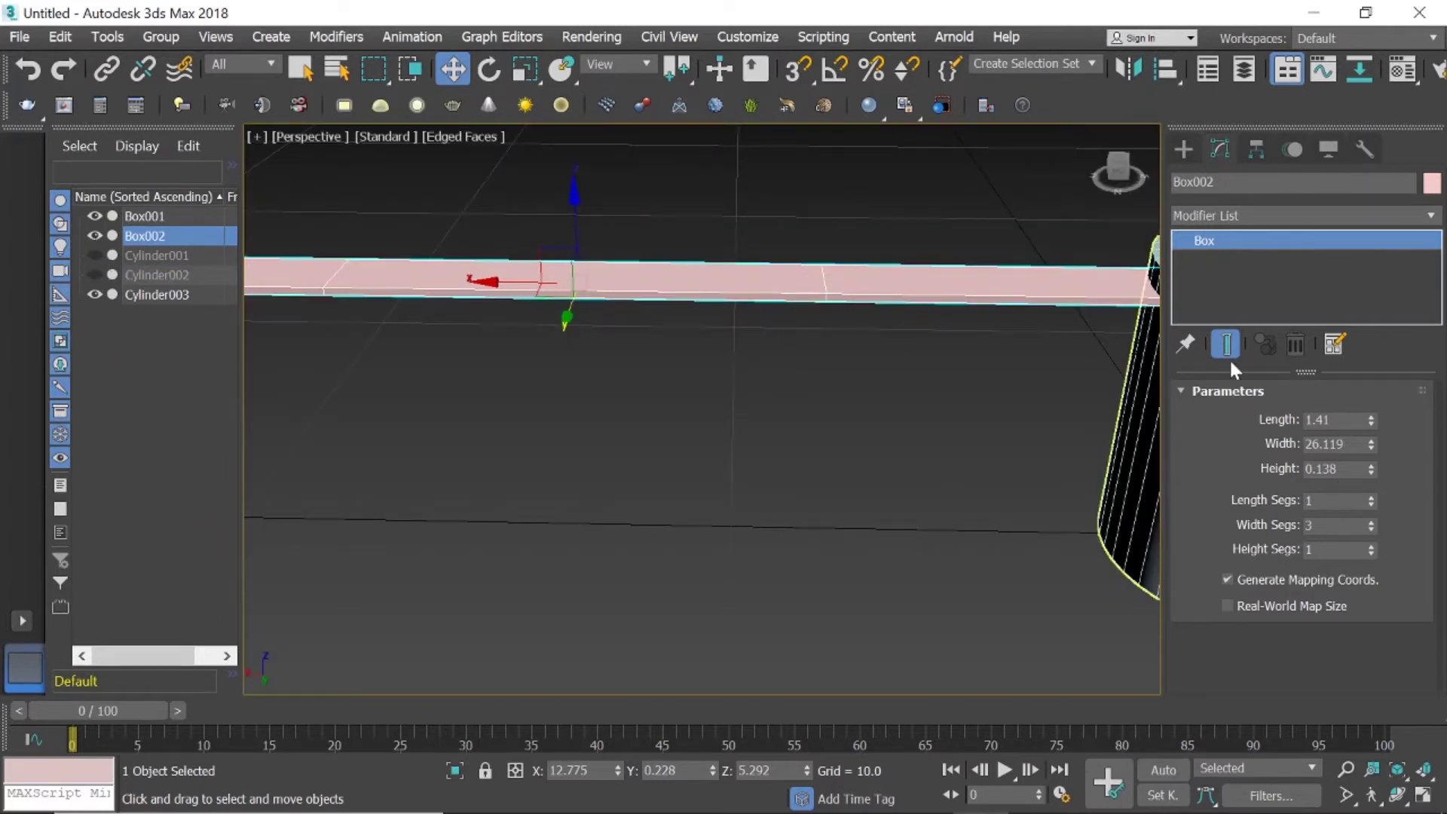
Convert Box002 to an Editable Poly and reselect it.
right_click(935, 280)
mouse_move(976, 517)
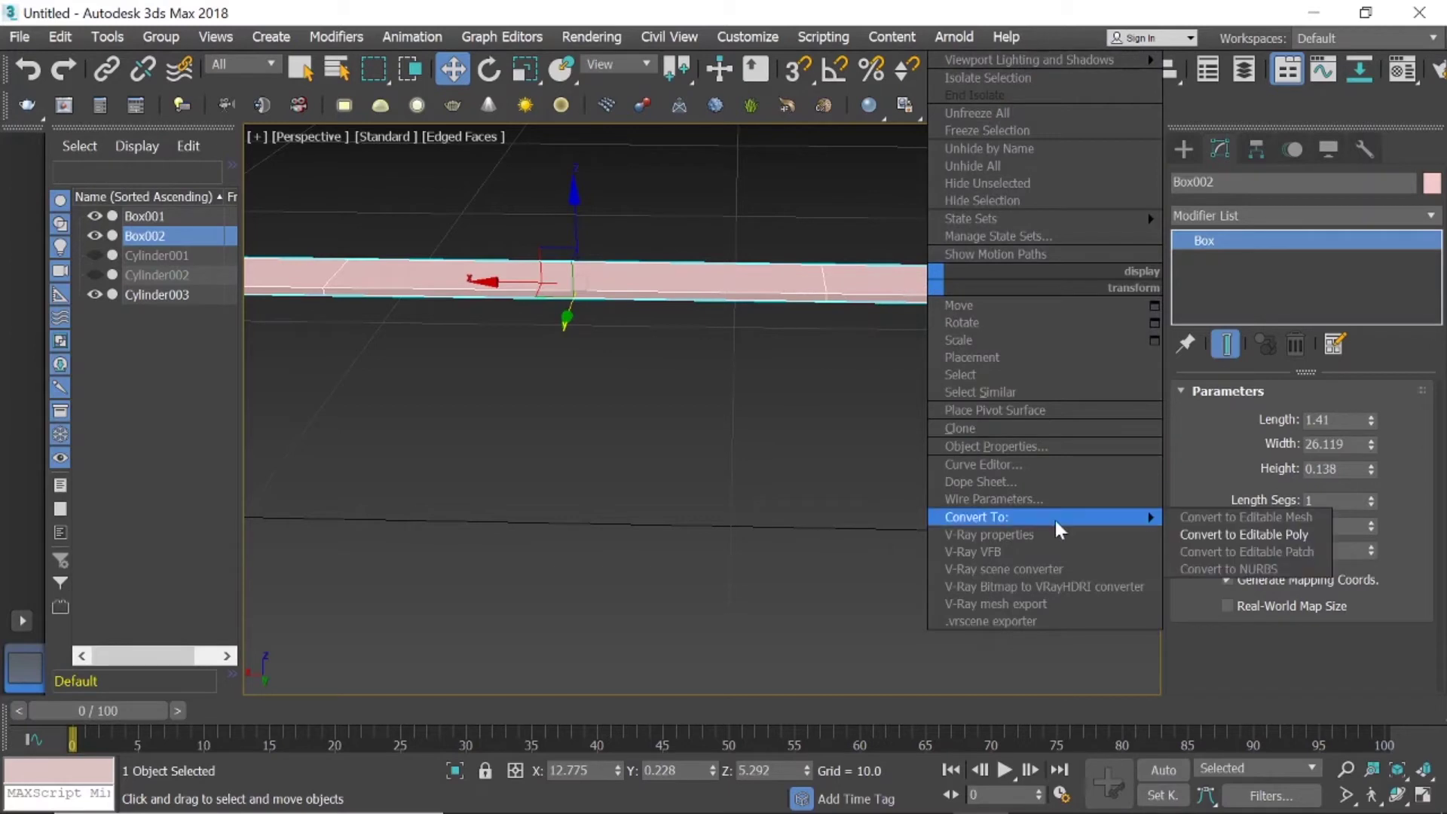
left_click(1286, 535)
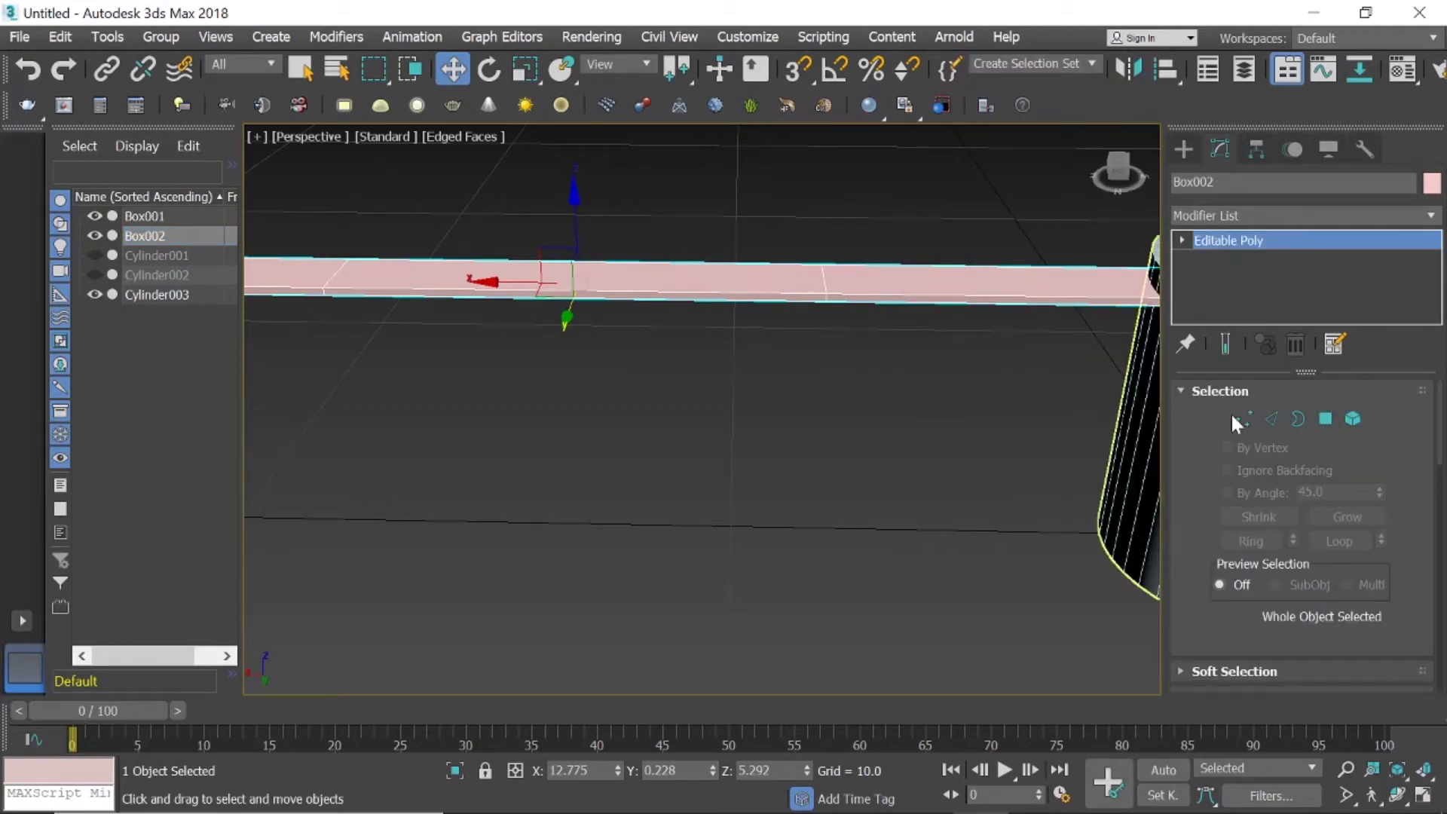
left_click(1002, 384)
left_click(895, 292)
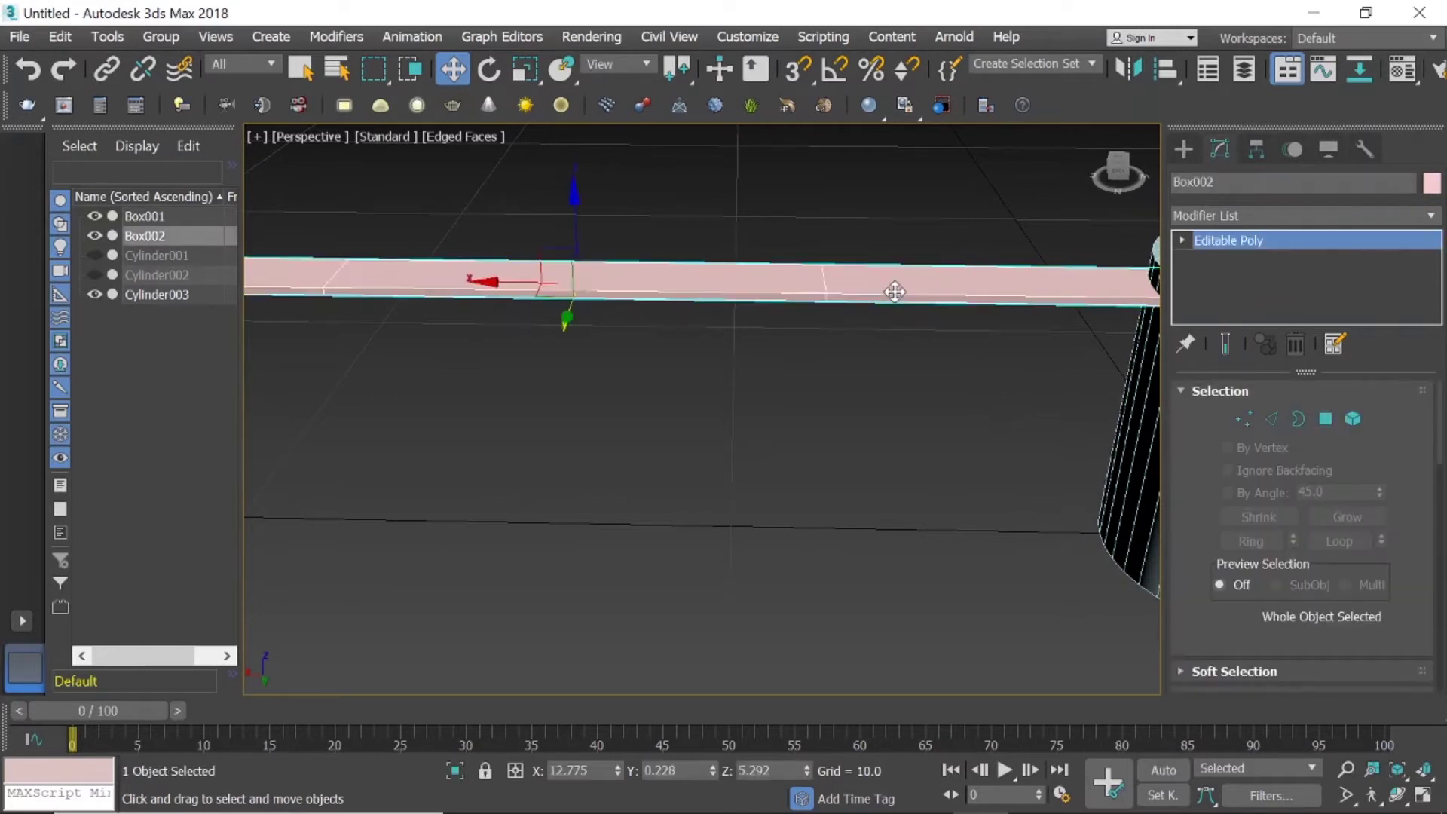
Select a loop of four edges running across the beam.
left_click(1273, 416)
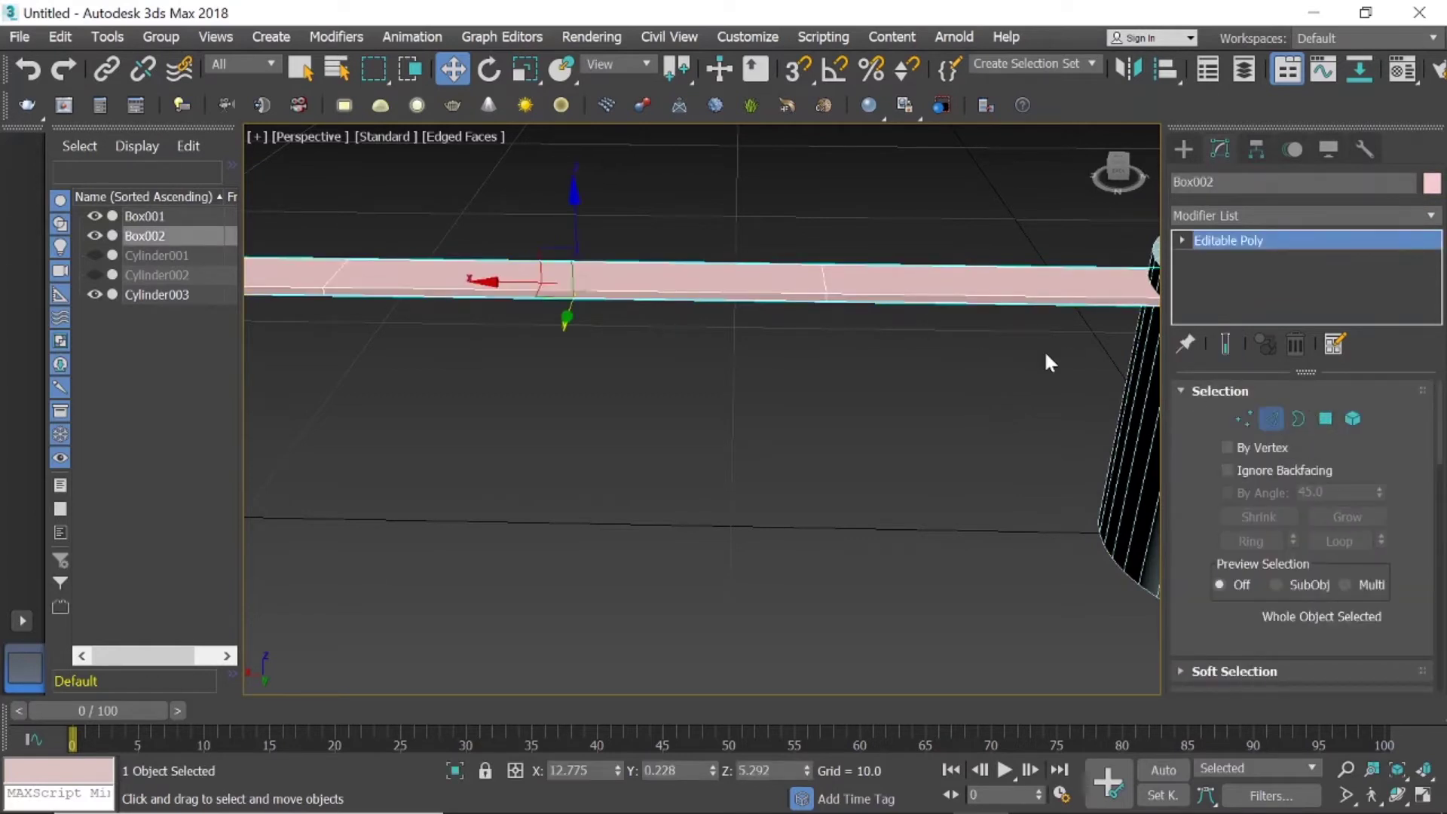
left_click(824, 297)
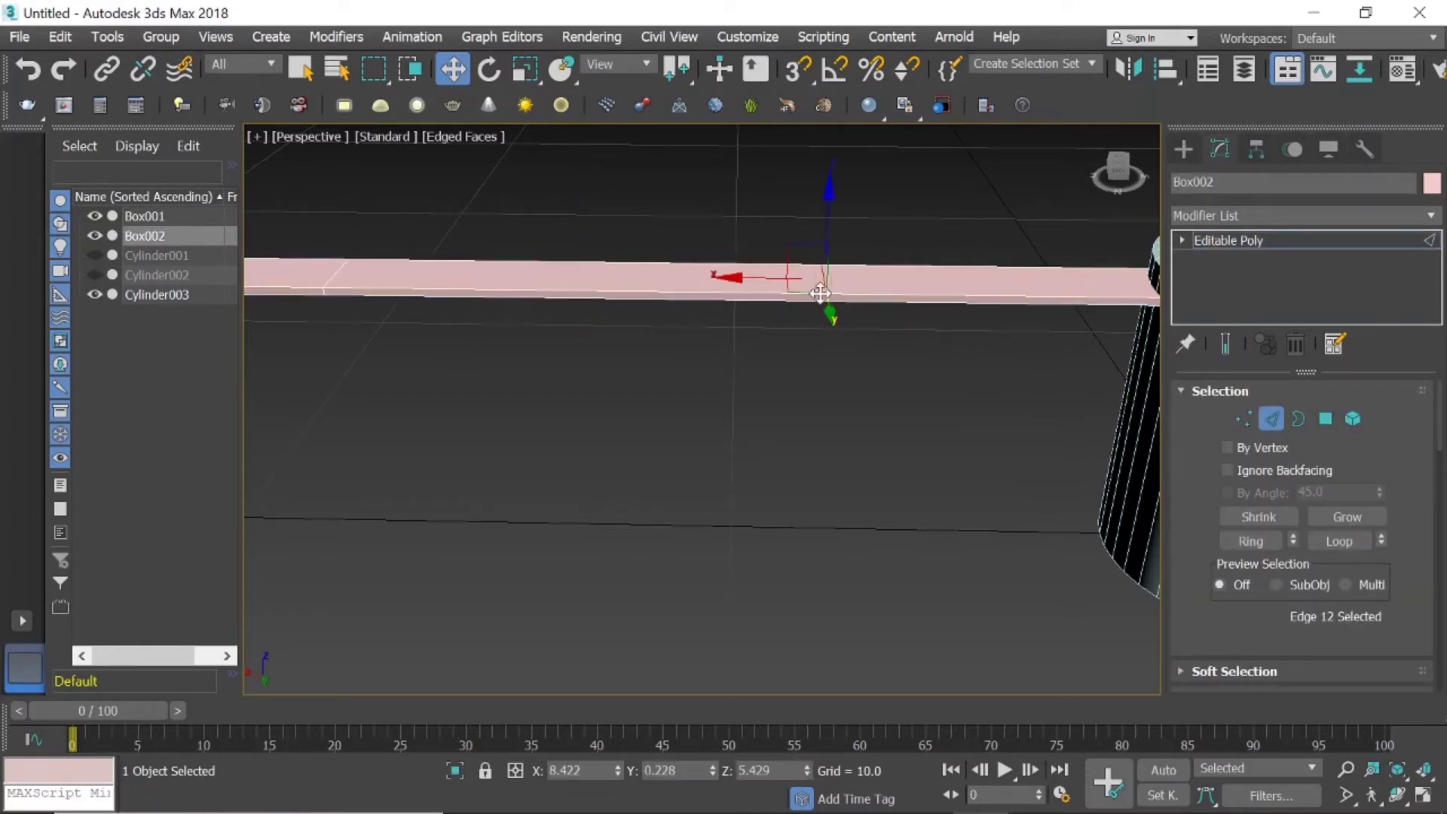
scroll(824, 299, "up", 2)
scroll(837, 298, "up", 2)
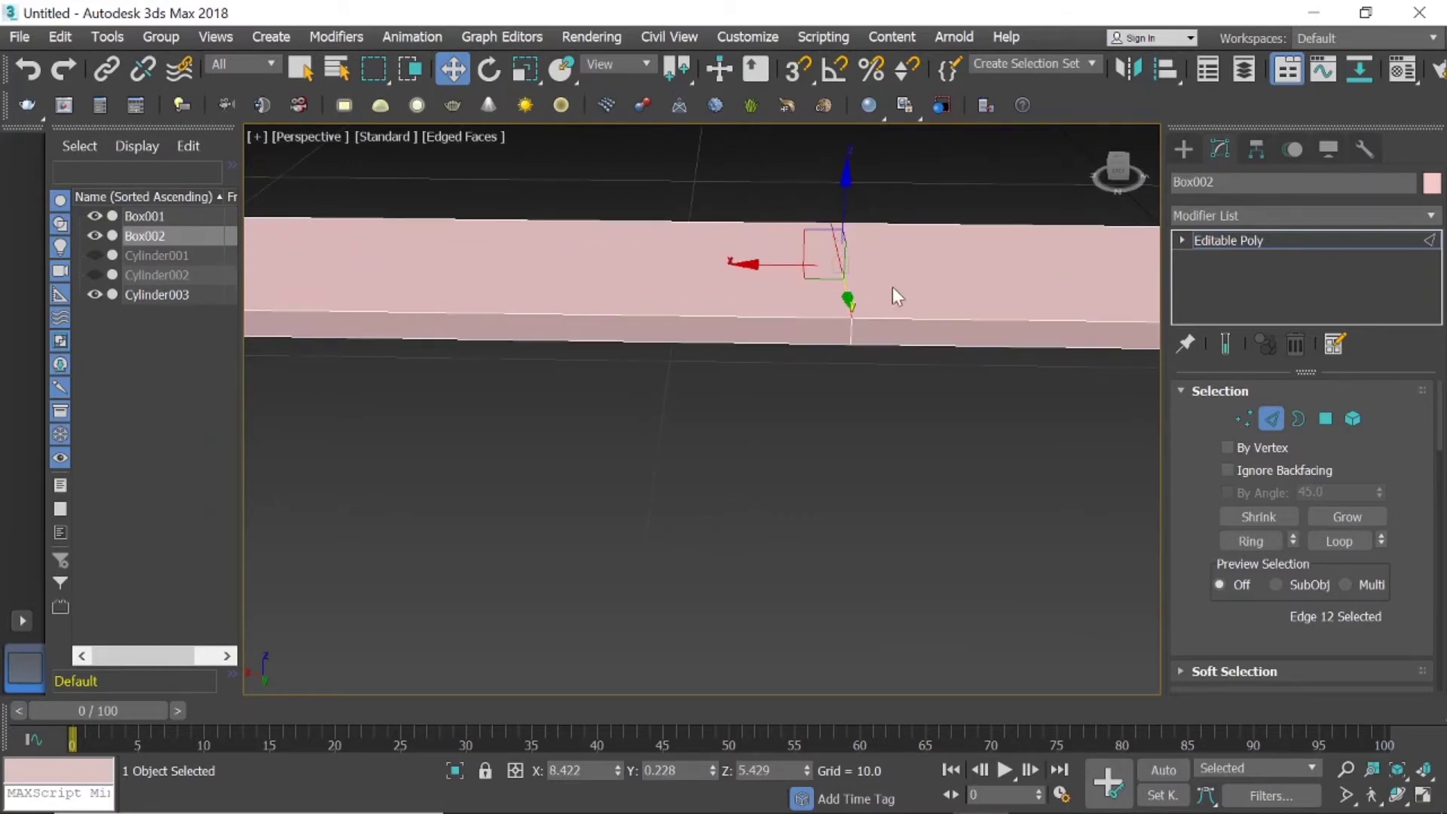
left_click(852, 332)
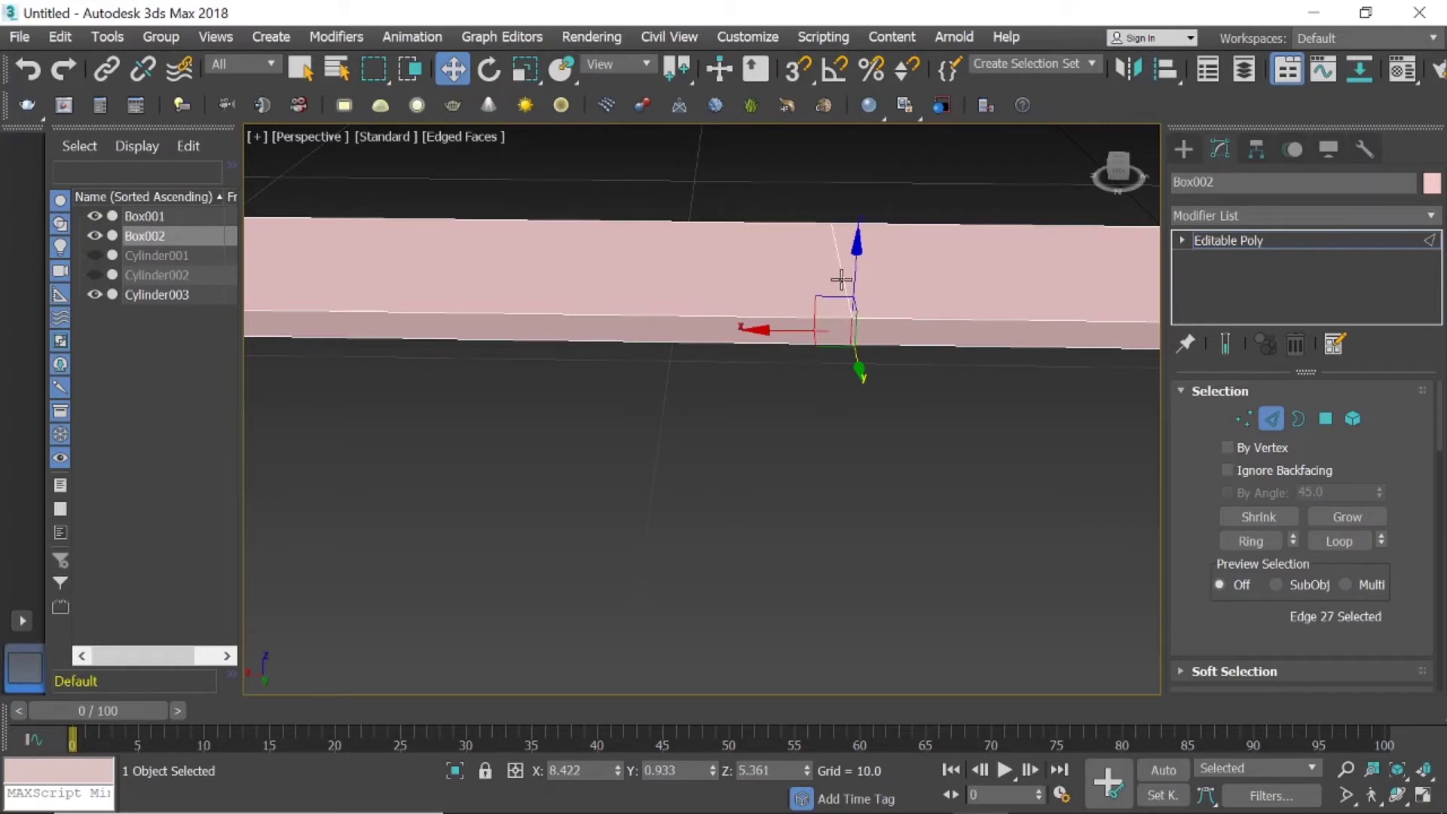
key("alt+l")
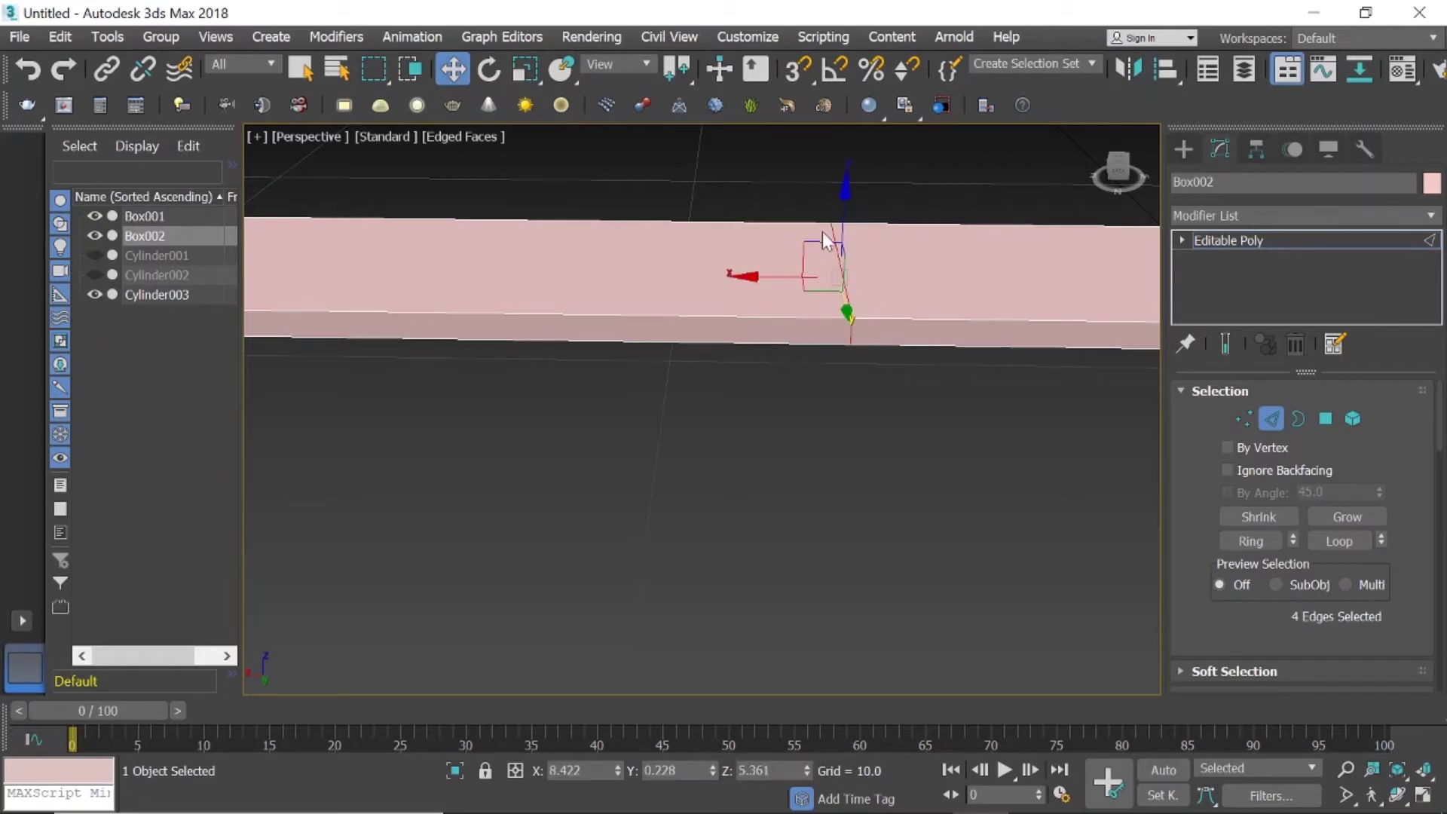
Slide the four selected edges a short way along X.
left_click_drag(781, 273, 871, 274)
scroll(845, 317, "down", 3)
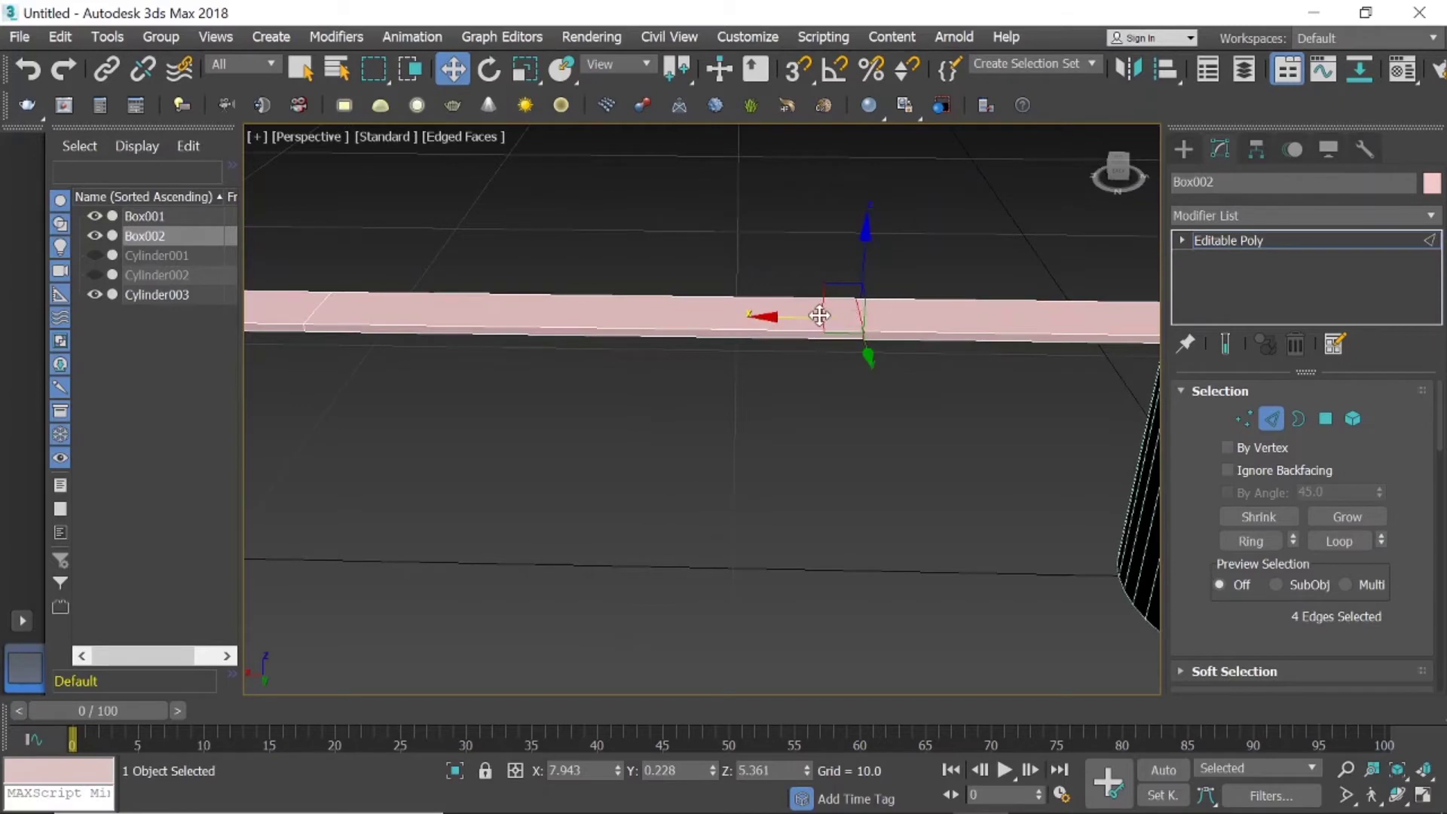
left_click_drag(816, 316, 846, 317)
left_click_drag(861, 318, 836, 374)
scroll(833, 384, "down", 3)
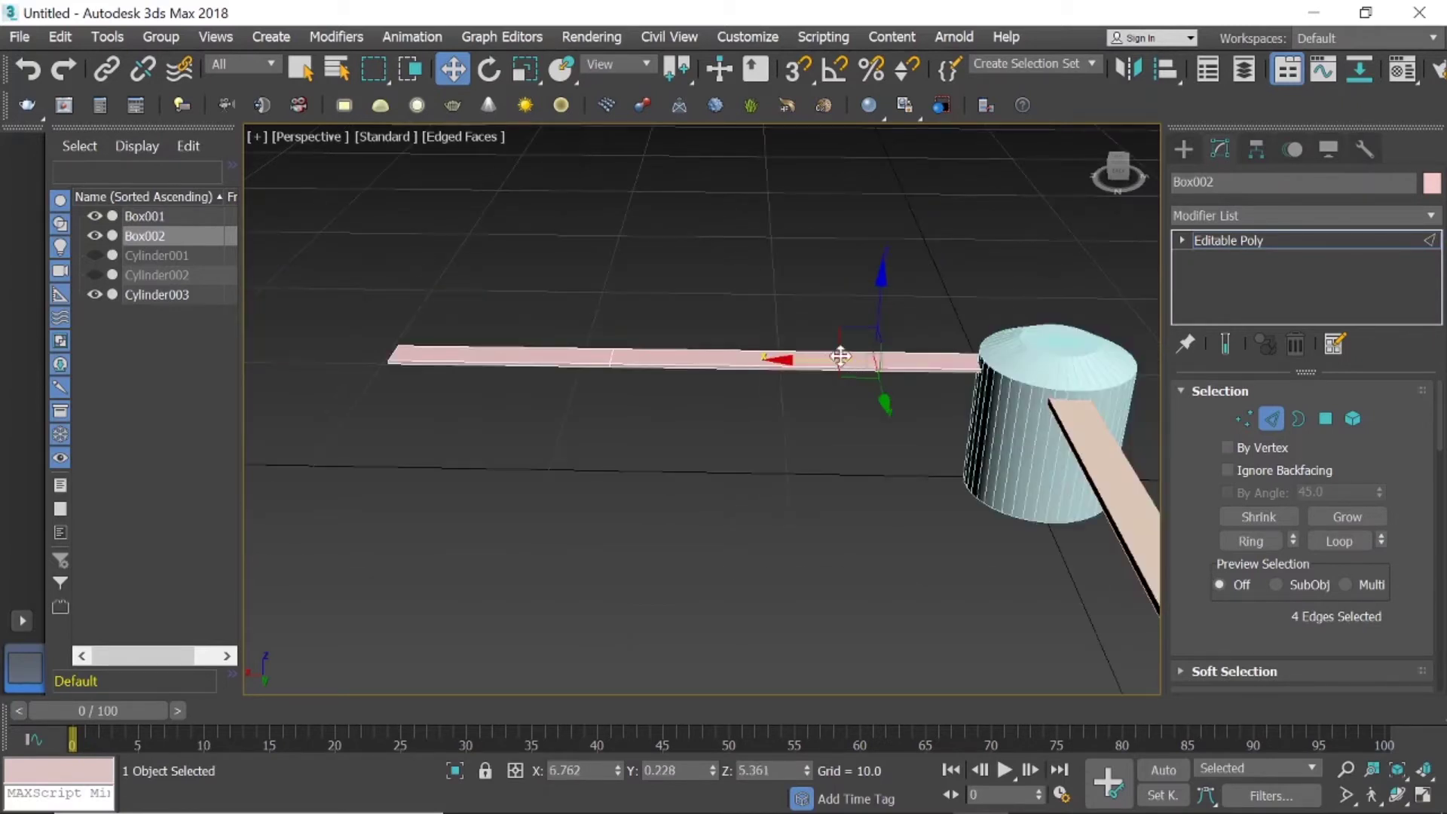
scroll(890, 361, "up", 3)
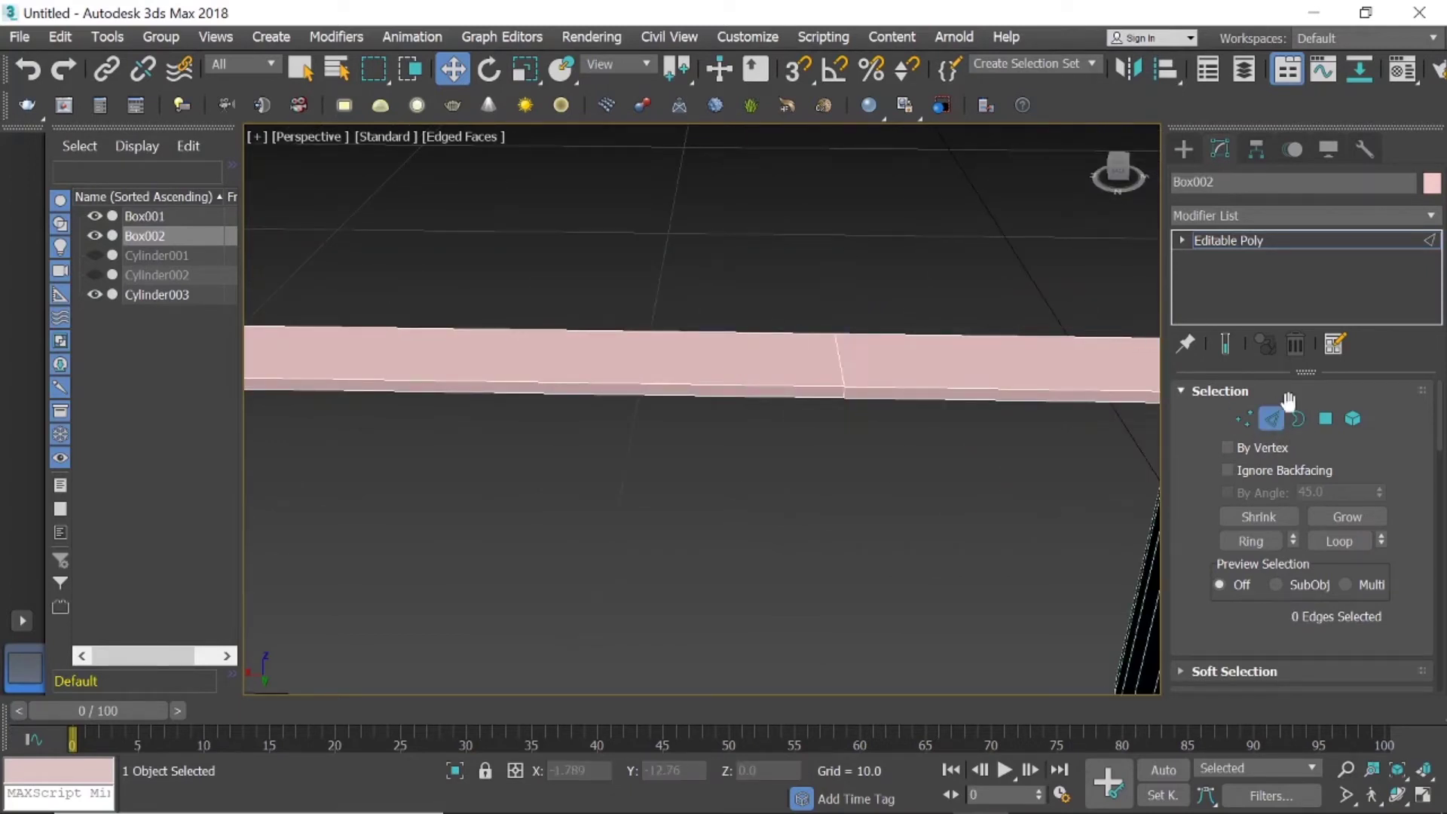
left_click(1326, 418)
Select the side and top face-strip polygons at the beam's cylinder end.
left_click(1038, 395)
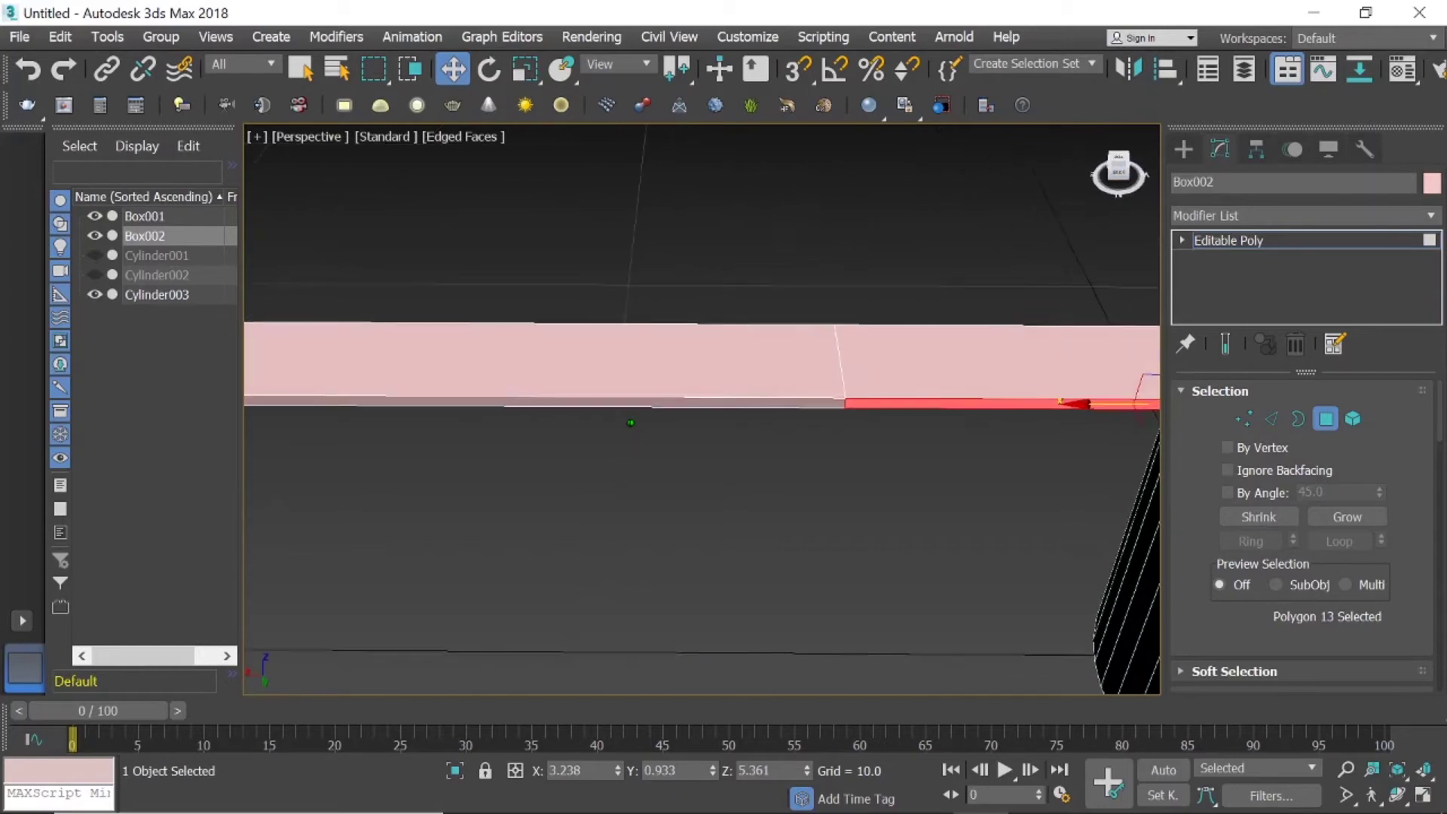
left_click_drag(1121, 173, 1070, 226)
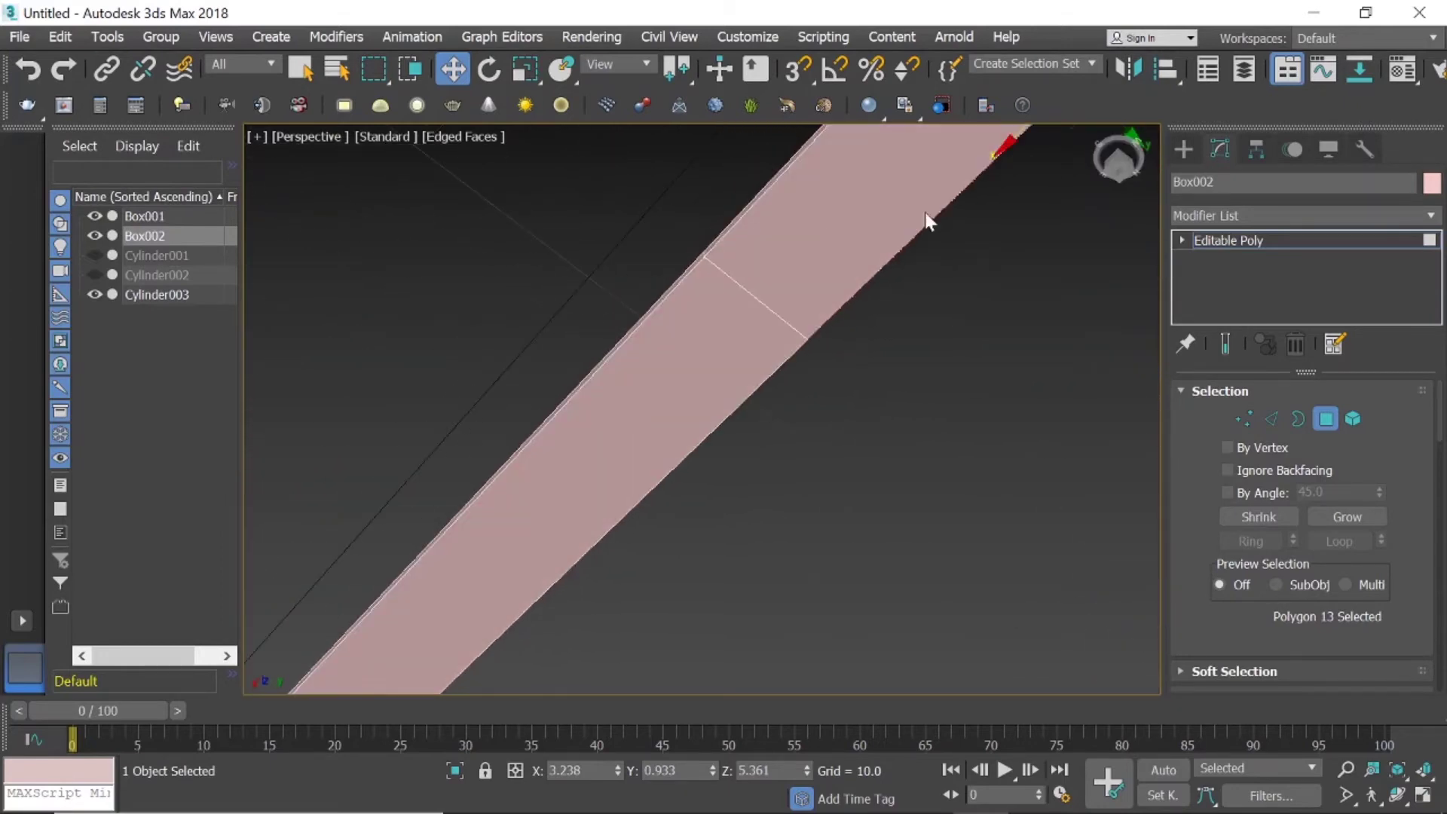
mouse_move(925, 211)
middle_mouse_down("alt")
mouse_move(1111, 167)
mouse_move(1076, 348)
middle_mouse_up("alt")
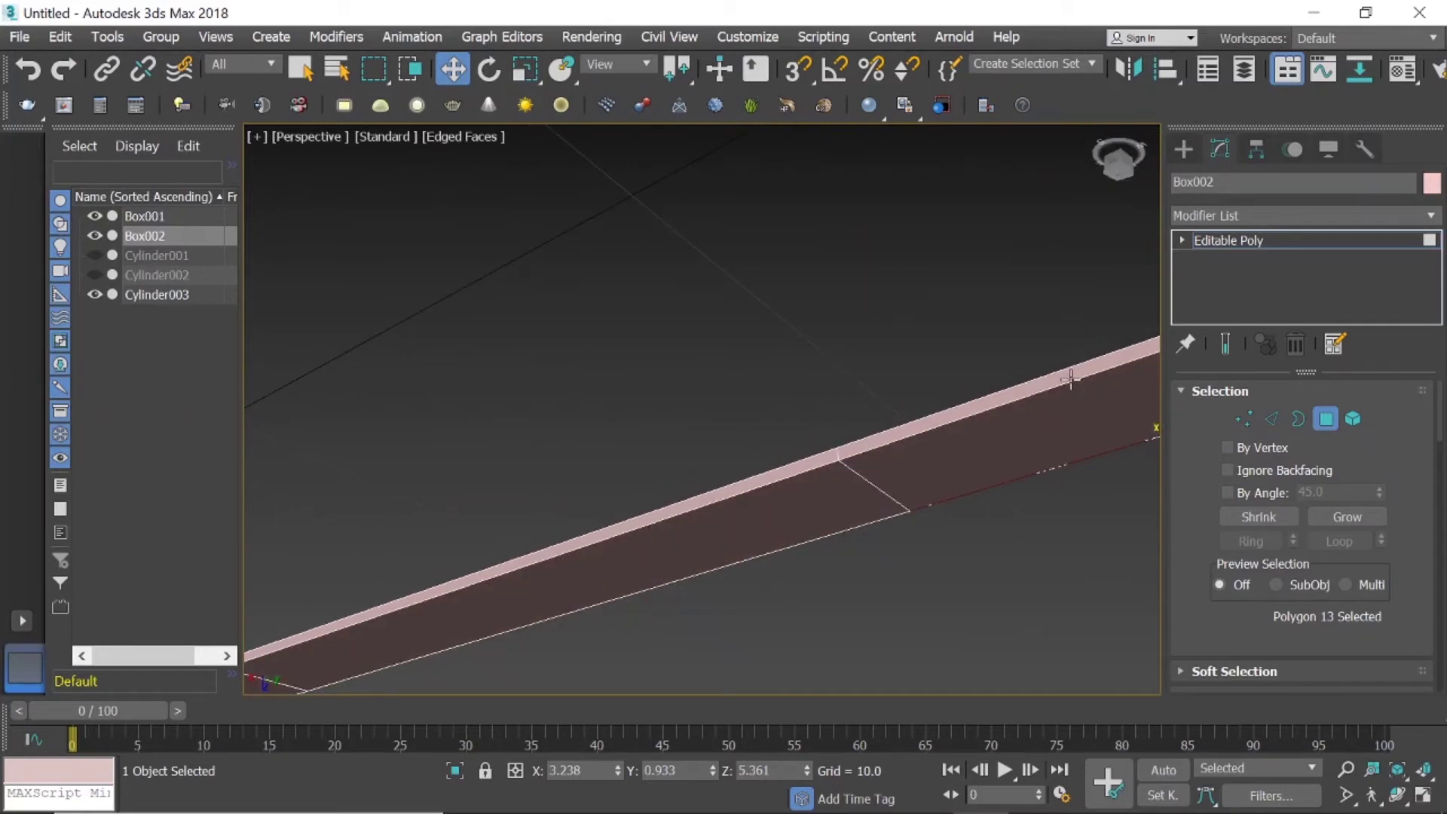
left_click(1067, 377, "ctrl")
left_click(1116, 185)
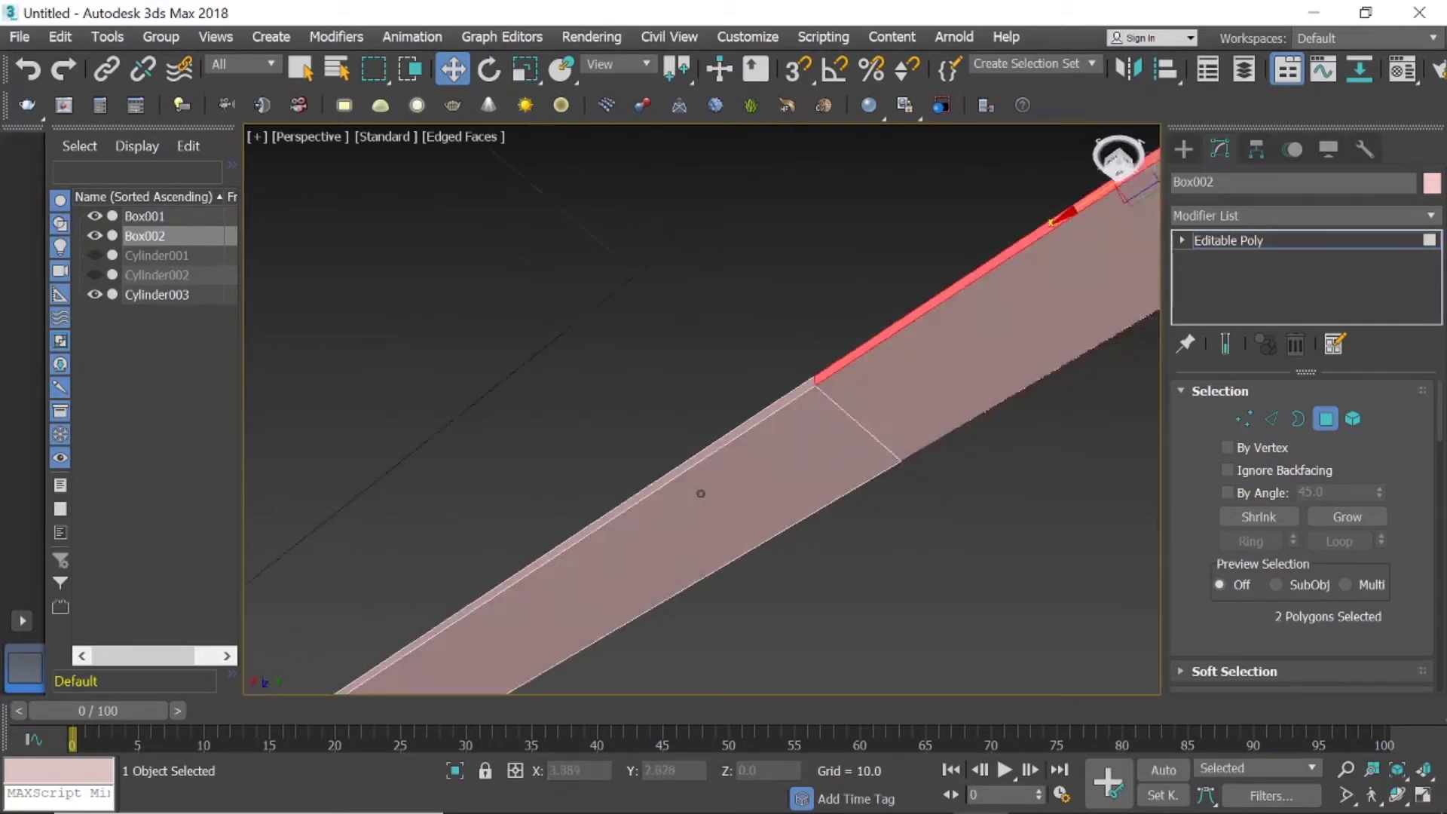
middle_click_drag(930, 342, 759, 506)
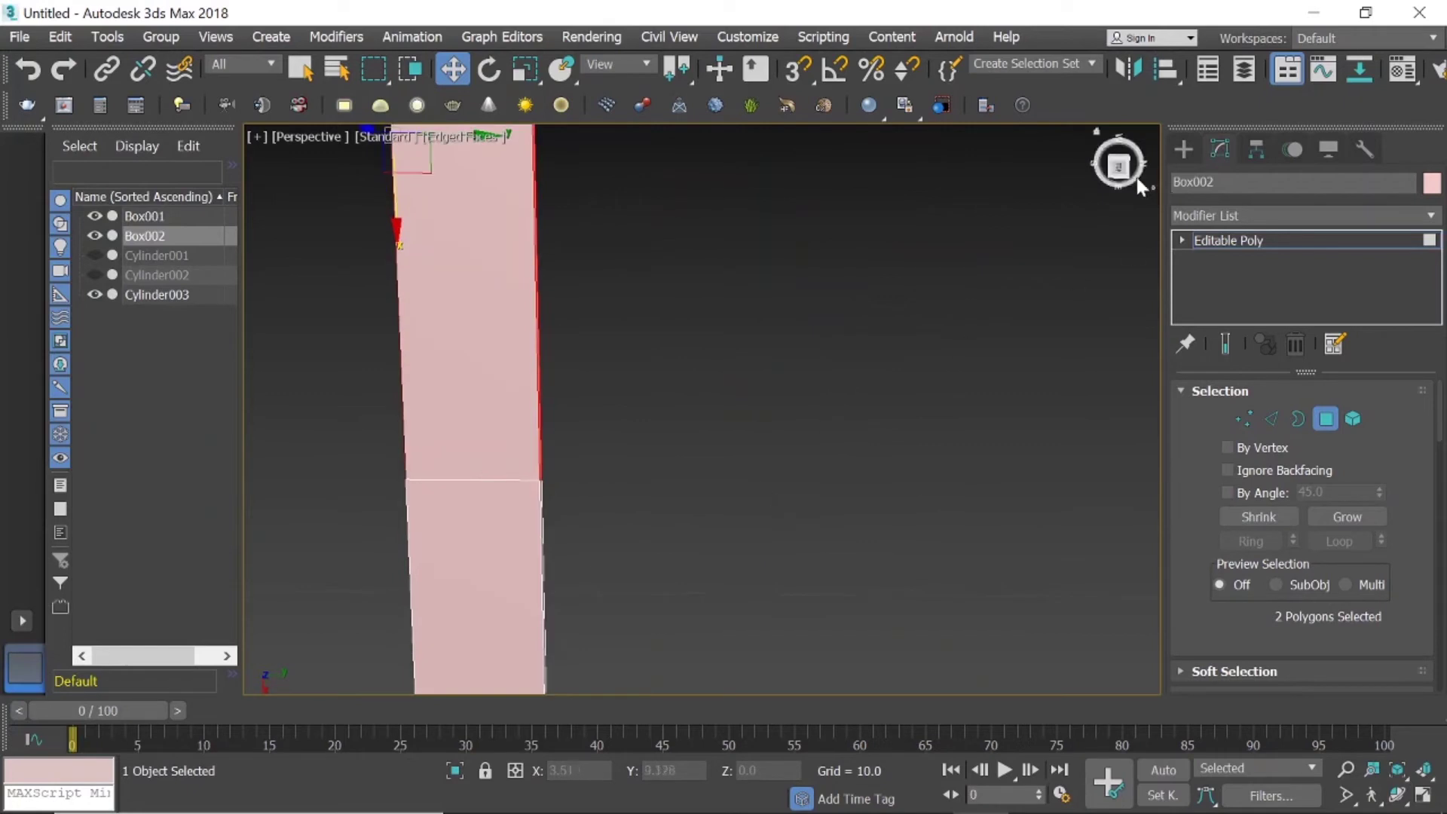
middle_click_drag(510, 663, 512, 663, "alt")
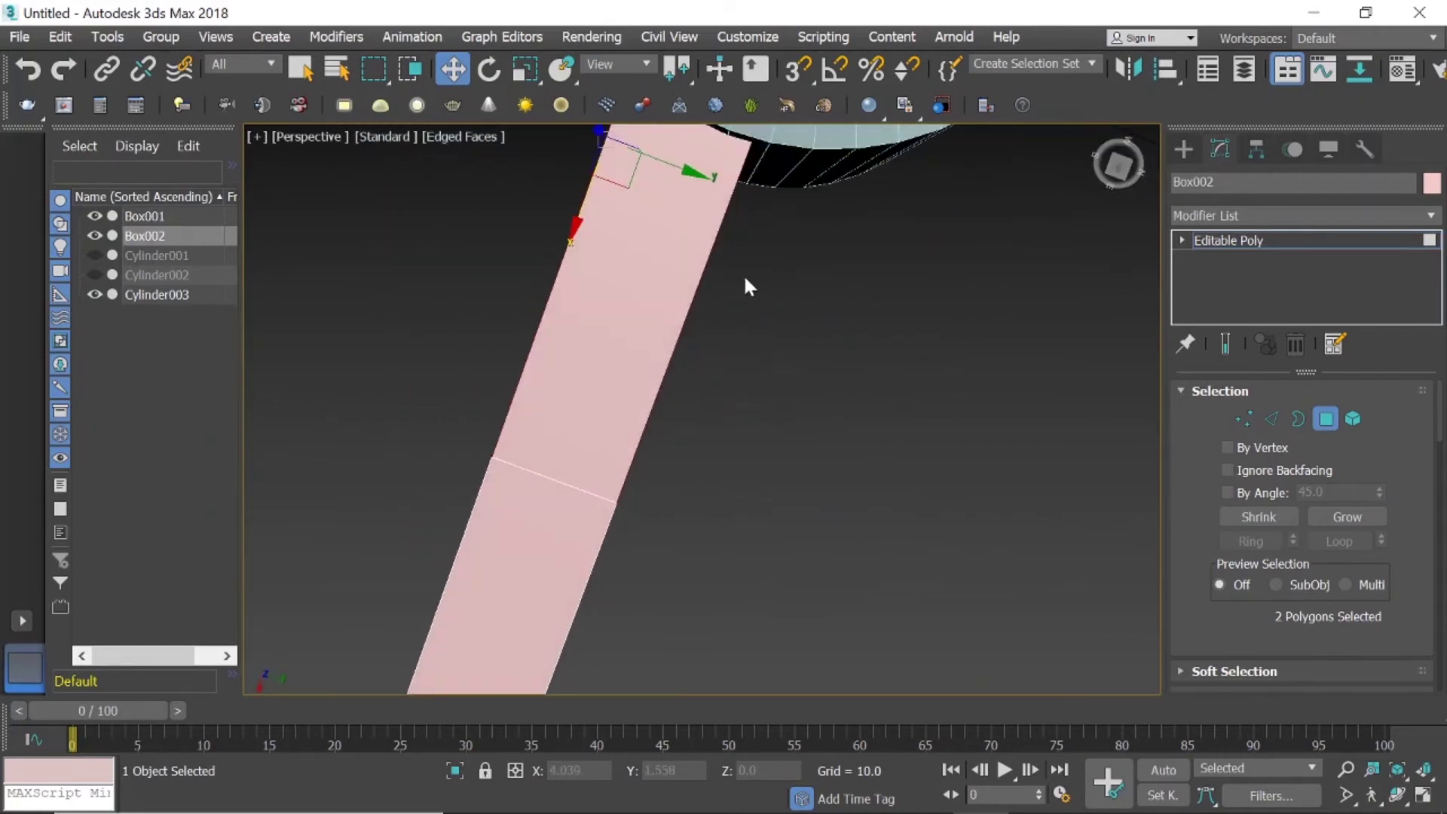
mouse_move(746, 284)
middle_mouse_down()
mouse_move(817, 364)
mouse_move(902, 407)
middle_mouse_up()
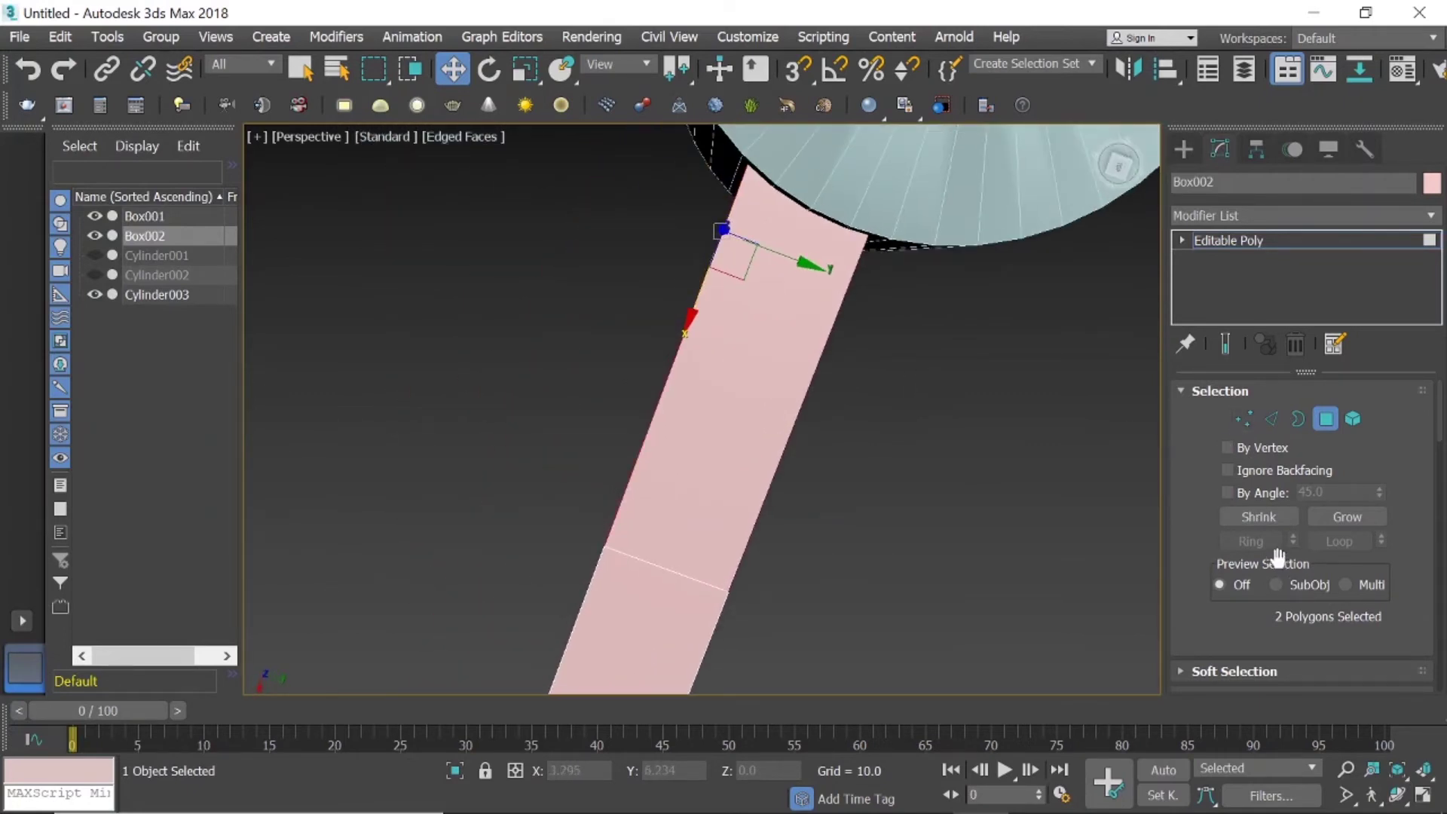
scroll(1278, 557, "down", 3)
scroll(1277, 531, "down", 3)
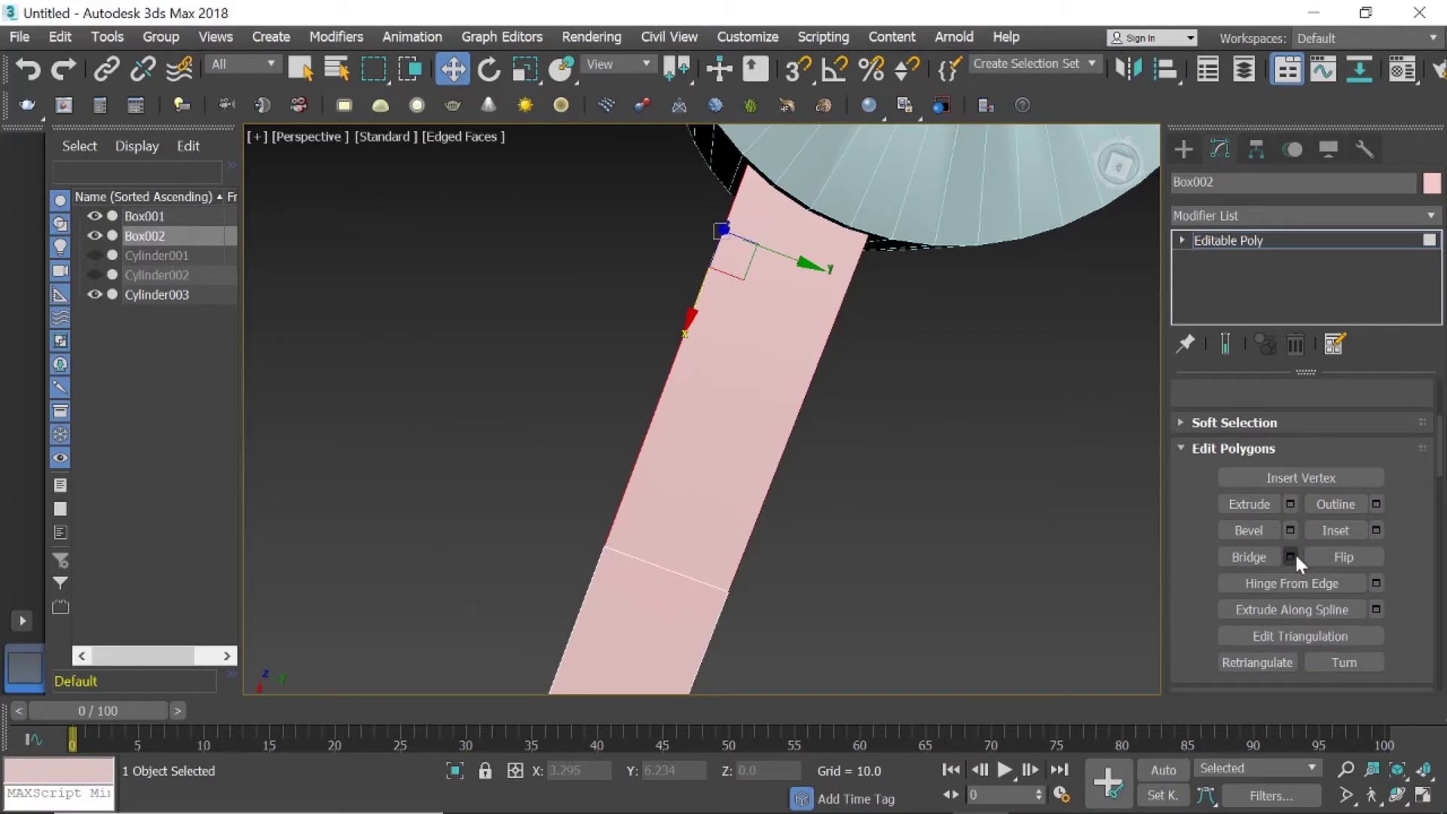
Preview a 1.818 extrusion of the strip, then cancel it.
left_click(1290, 504)
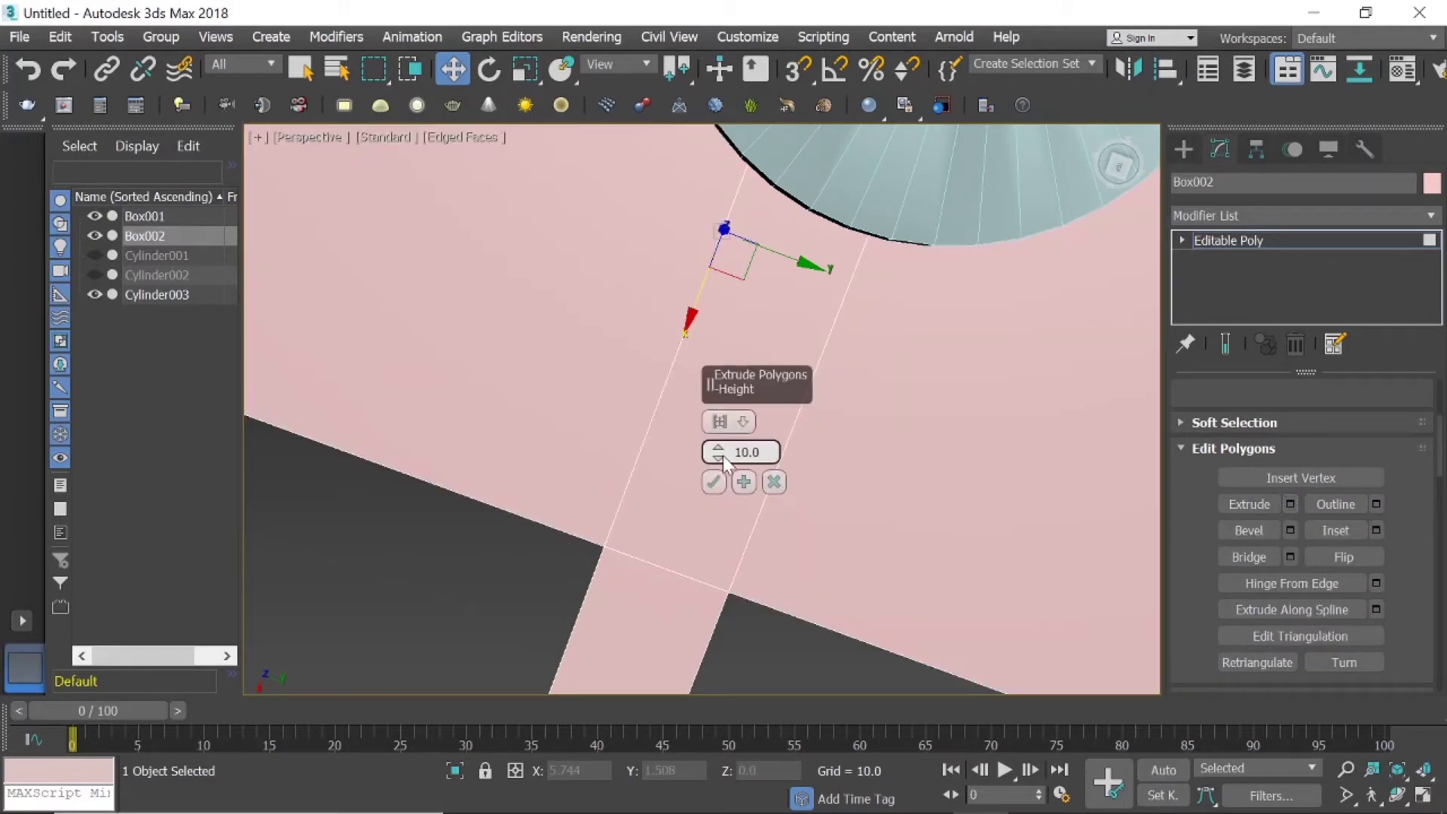
left_click_drag(722, 455, 728, 481)
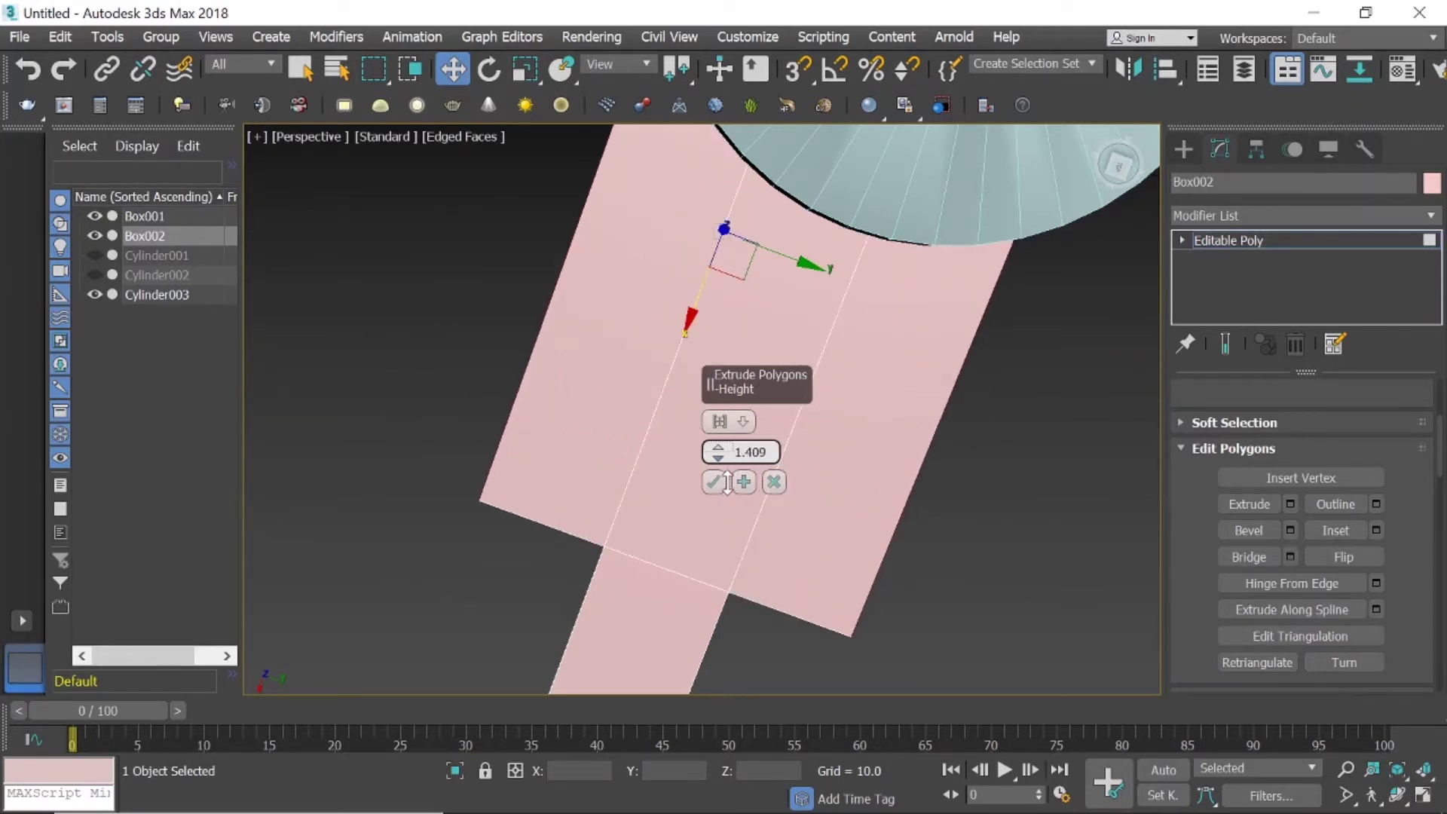
left_click(775, 482)
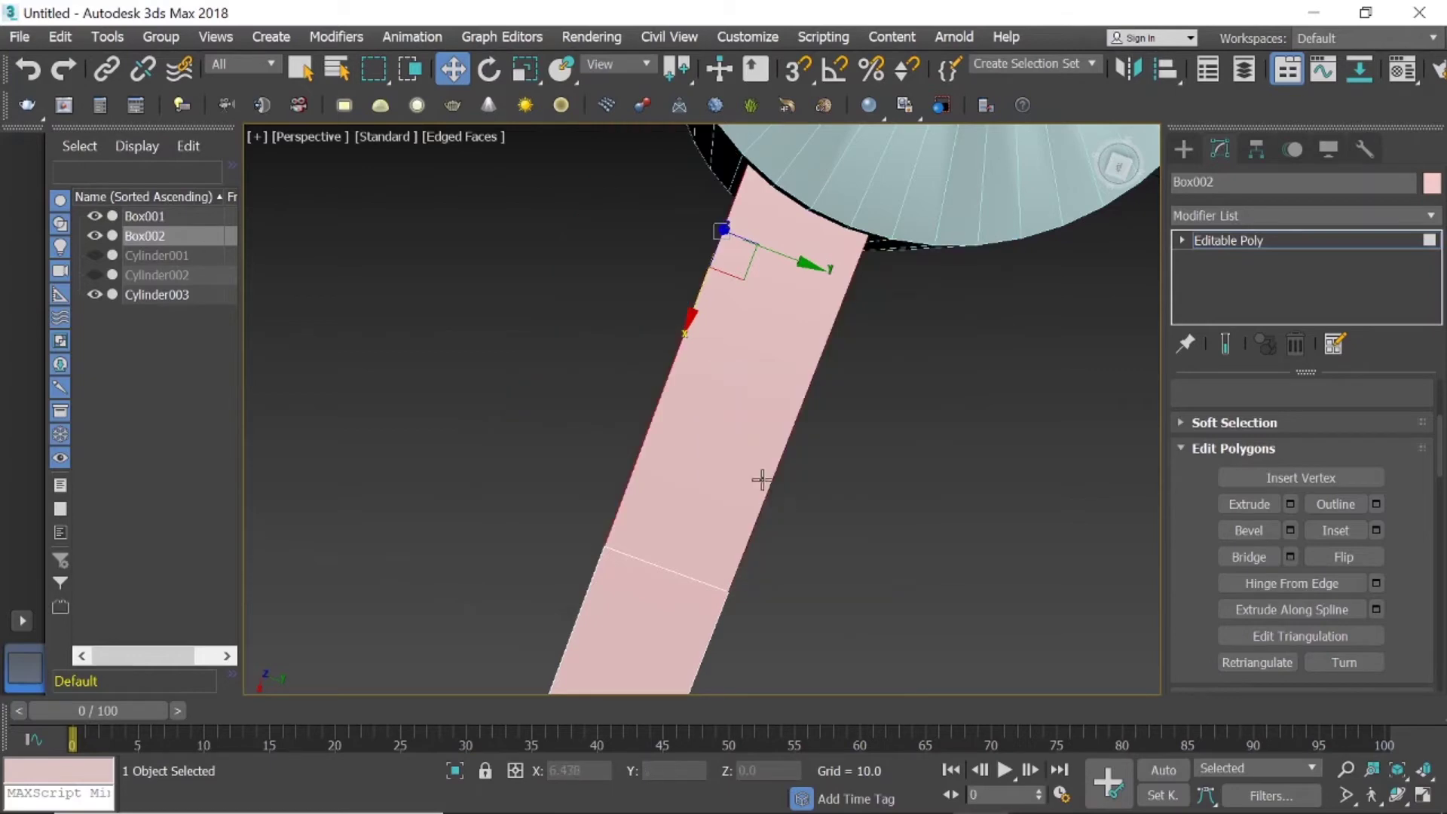
left_click(729, 467)
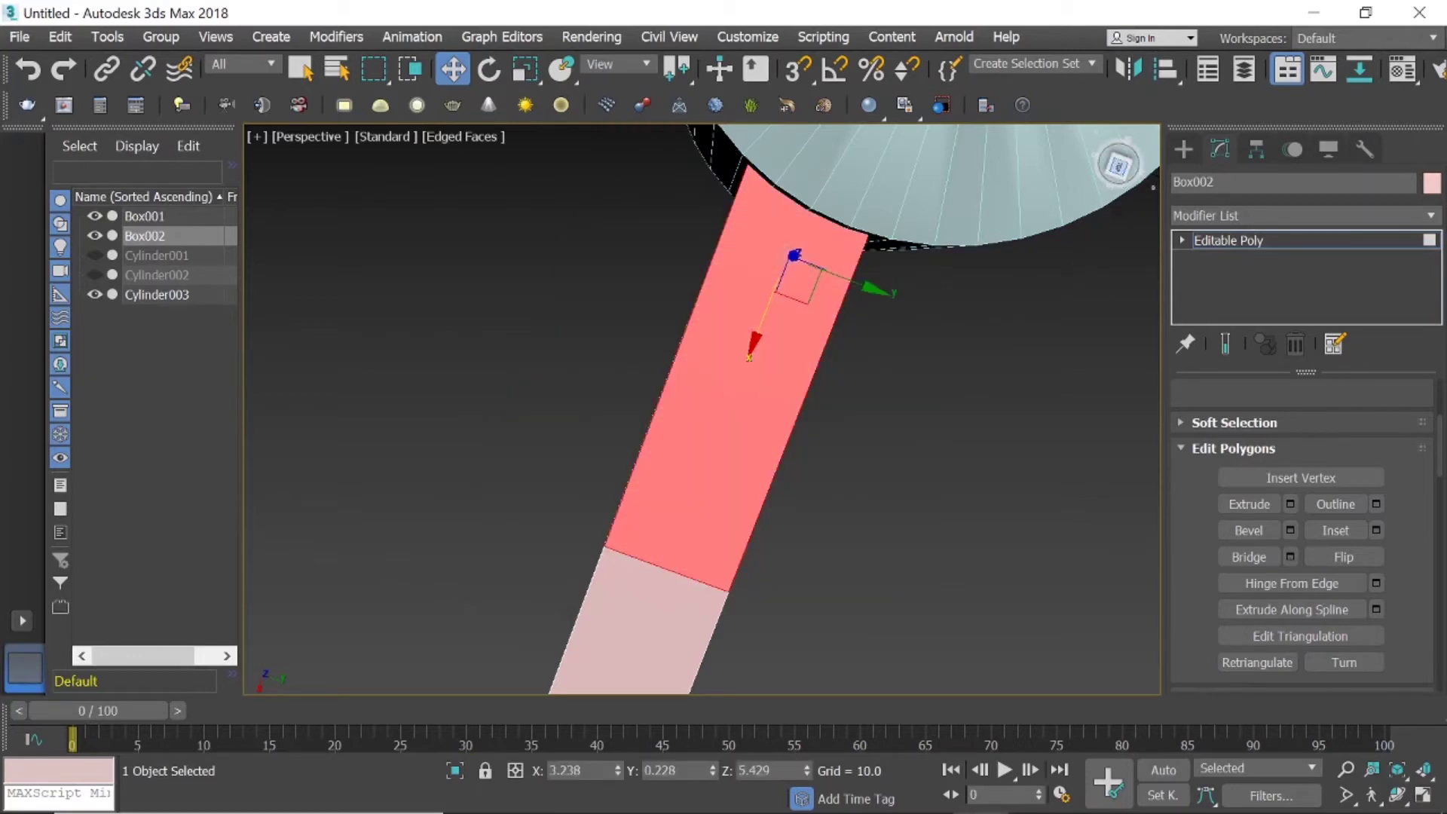
middle_click_drag(702, 409, 723, 407, "alt")
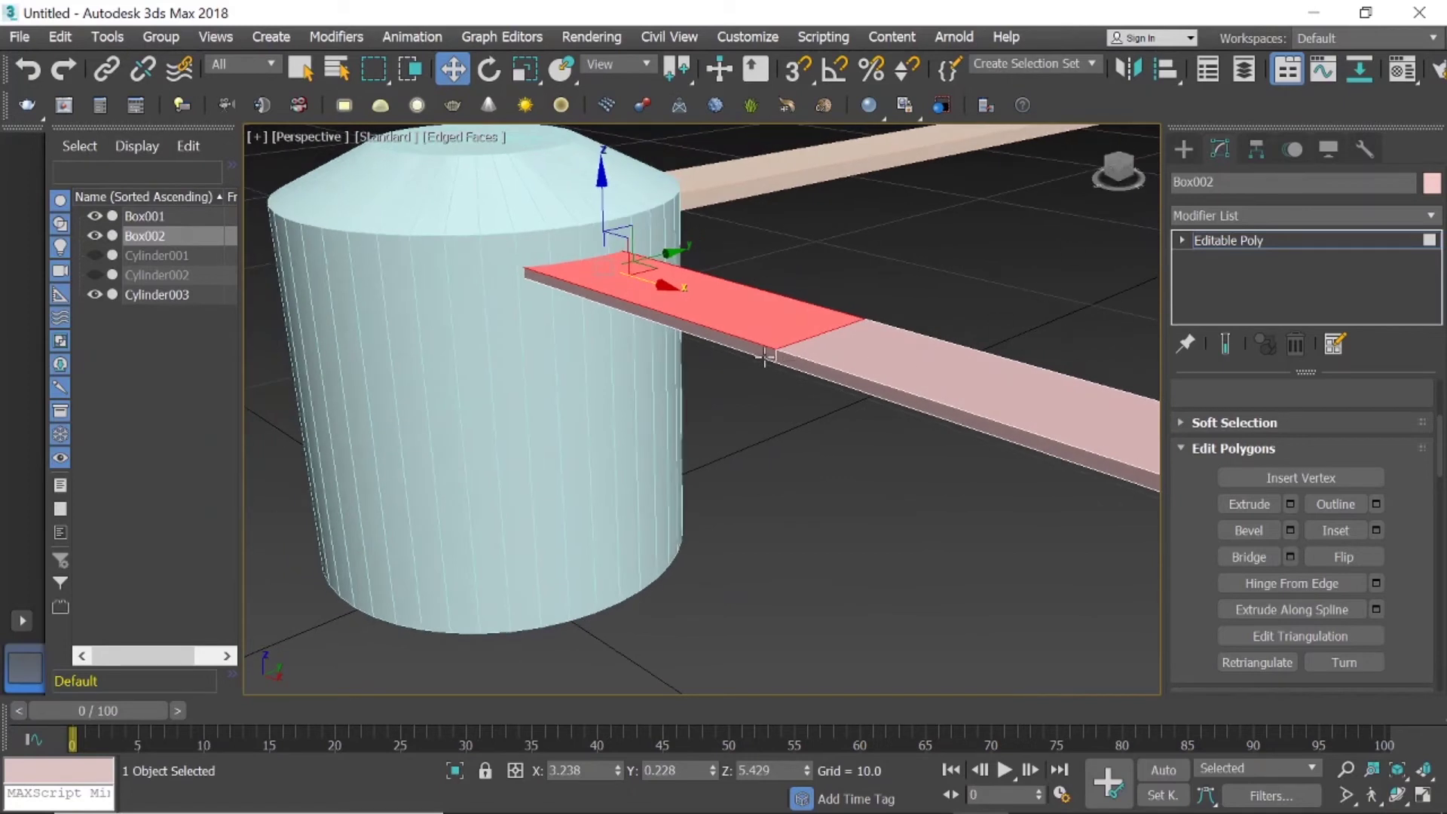
left_click_drag(760, 352, 760, 352)
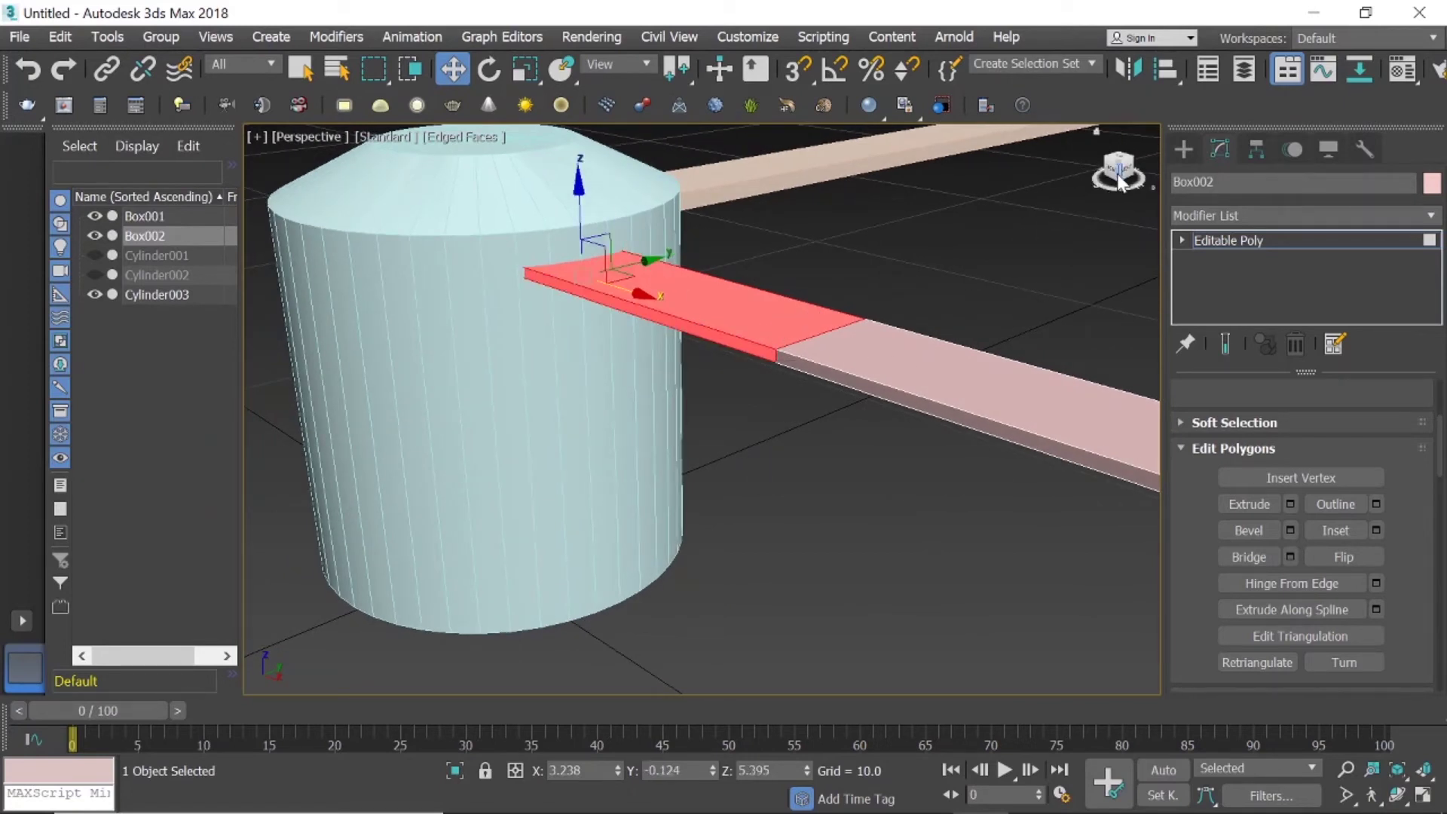
key("ctrl+z")
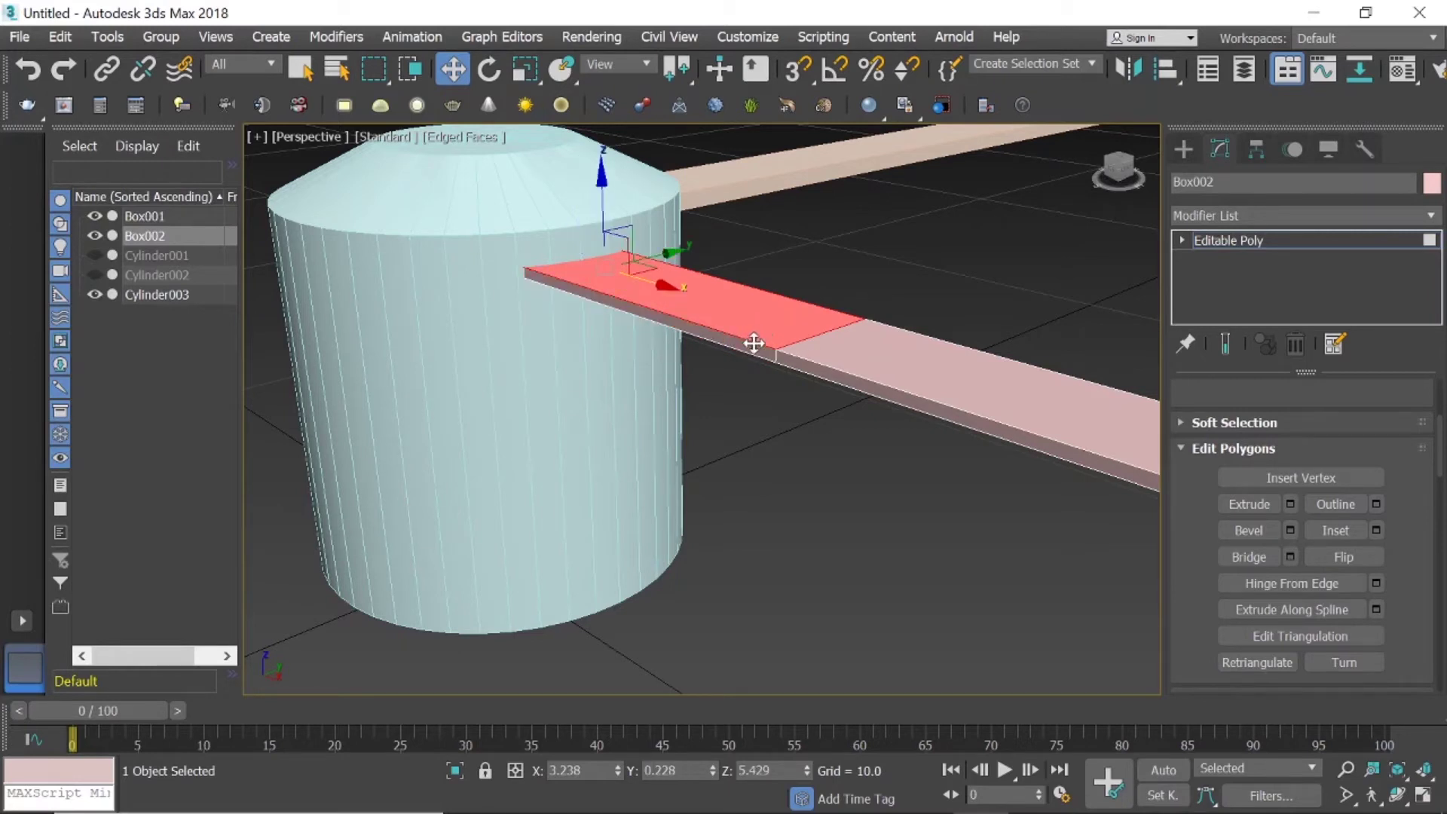
left_click(749, 349)
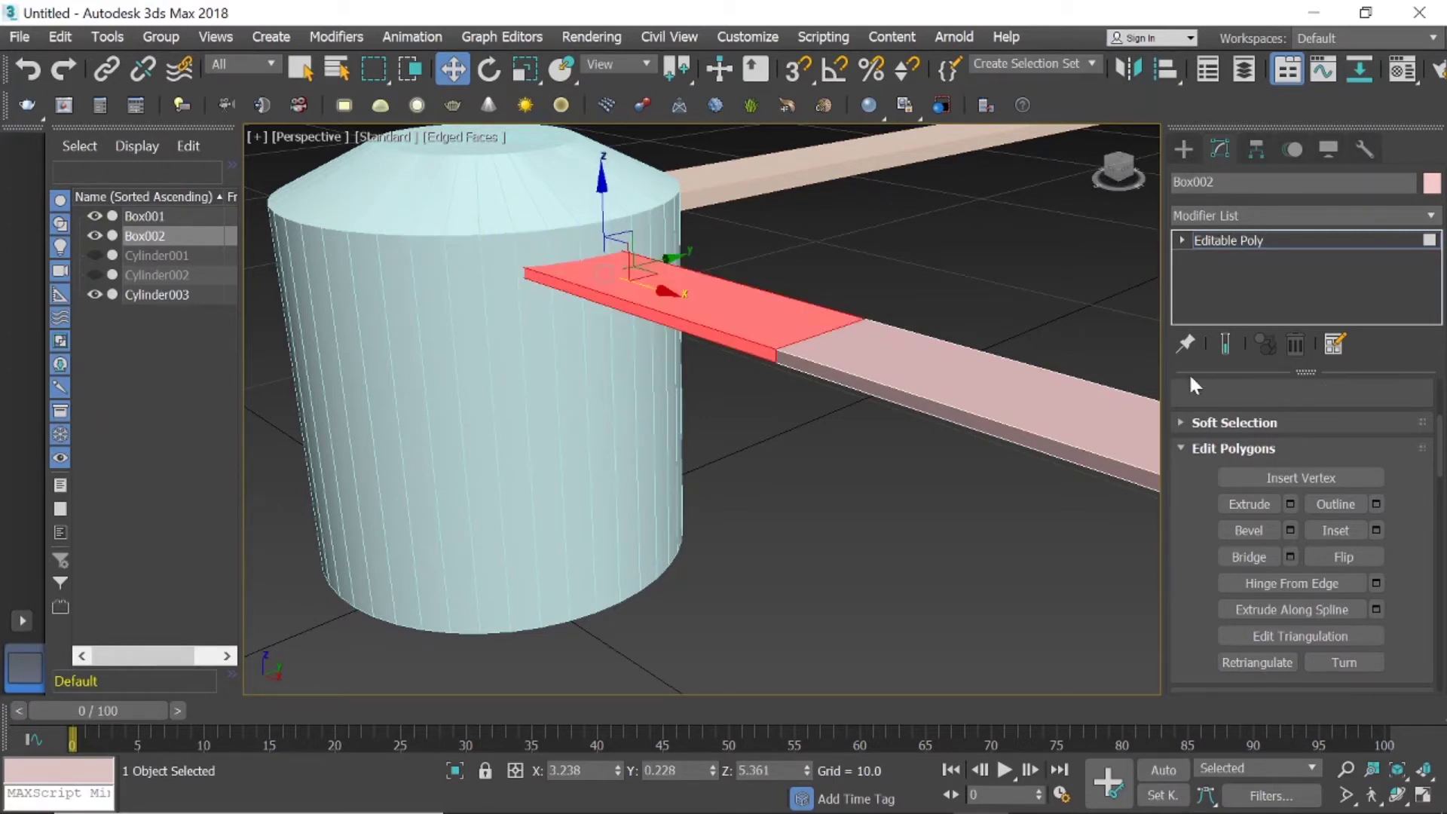
left_click(1290, 503)
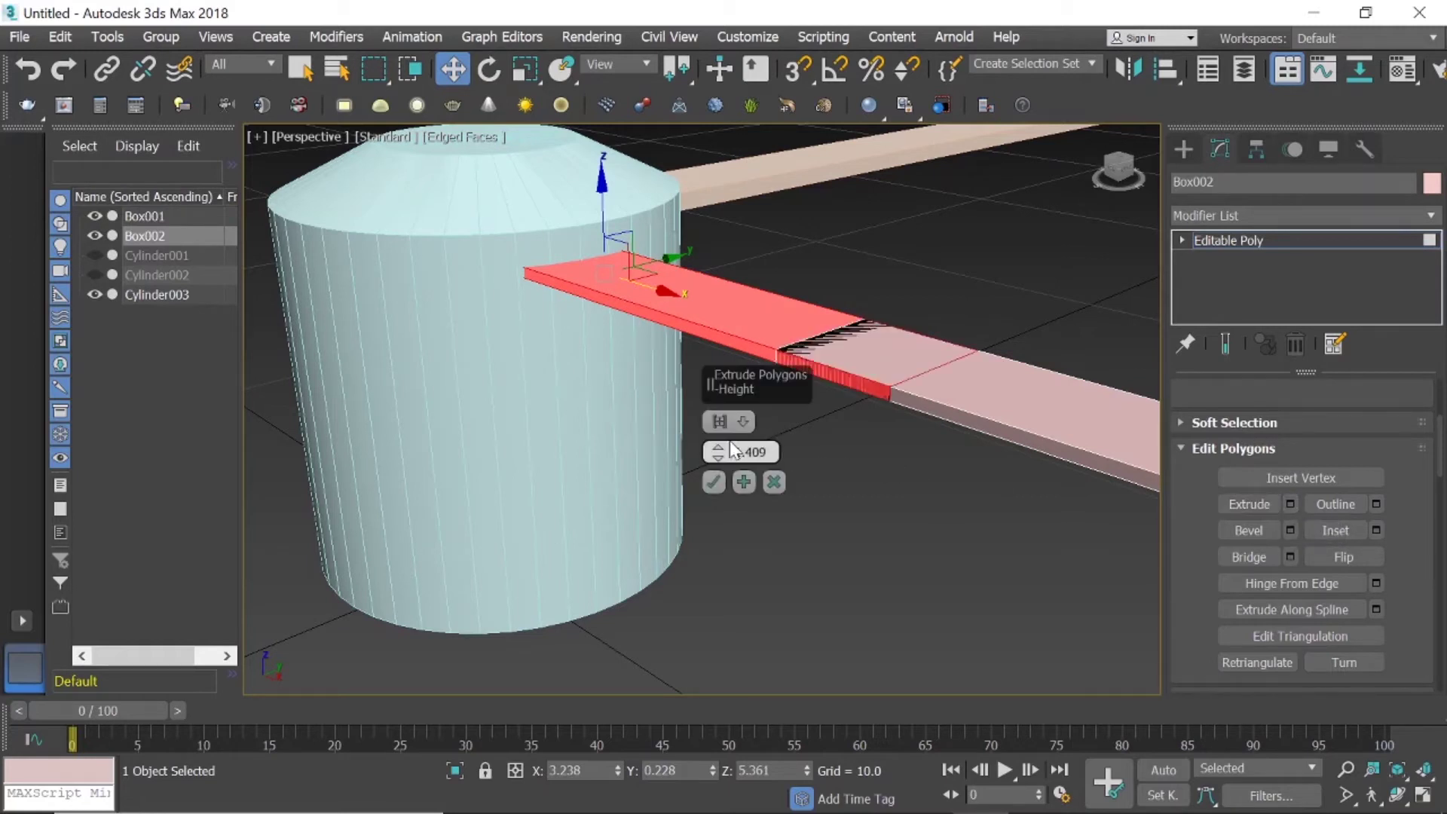
left_click_drag(722, 457, 723, 461)
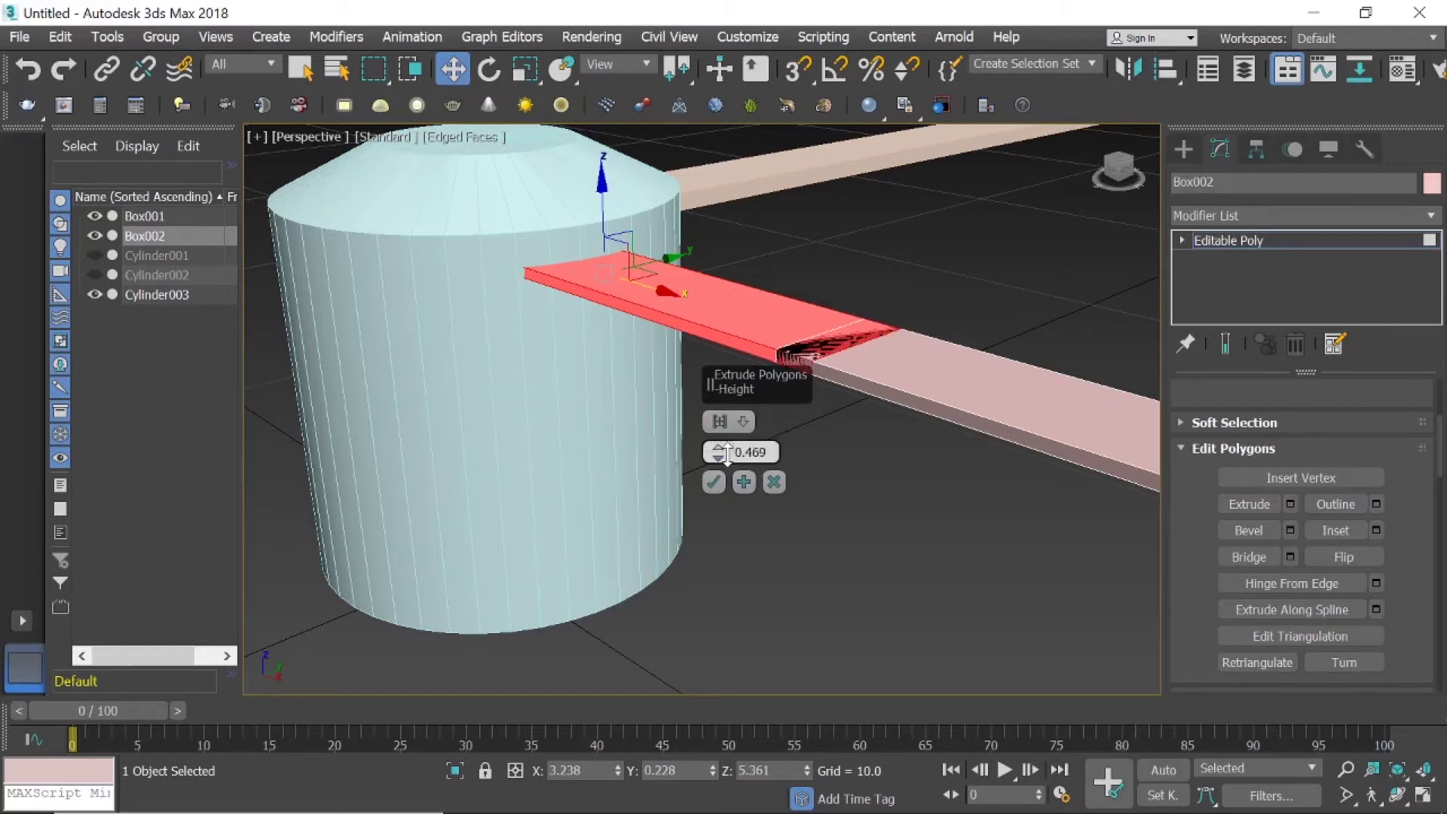
left_click(774, 481)
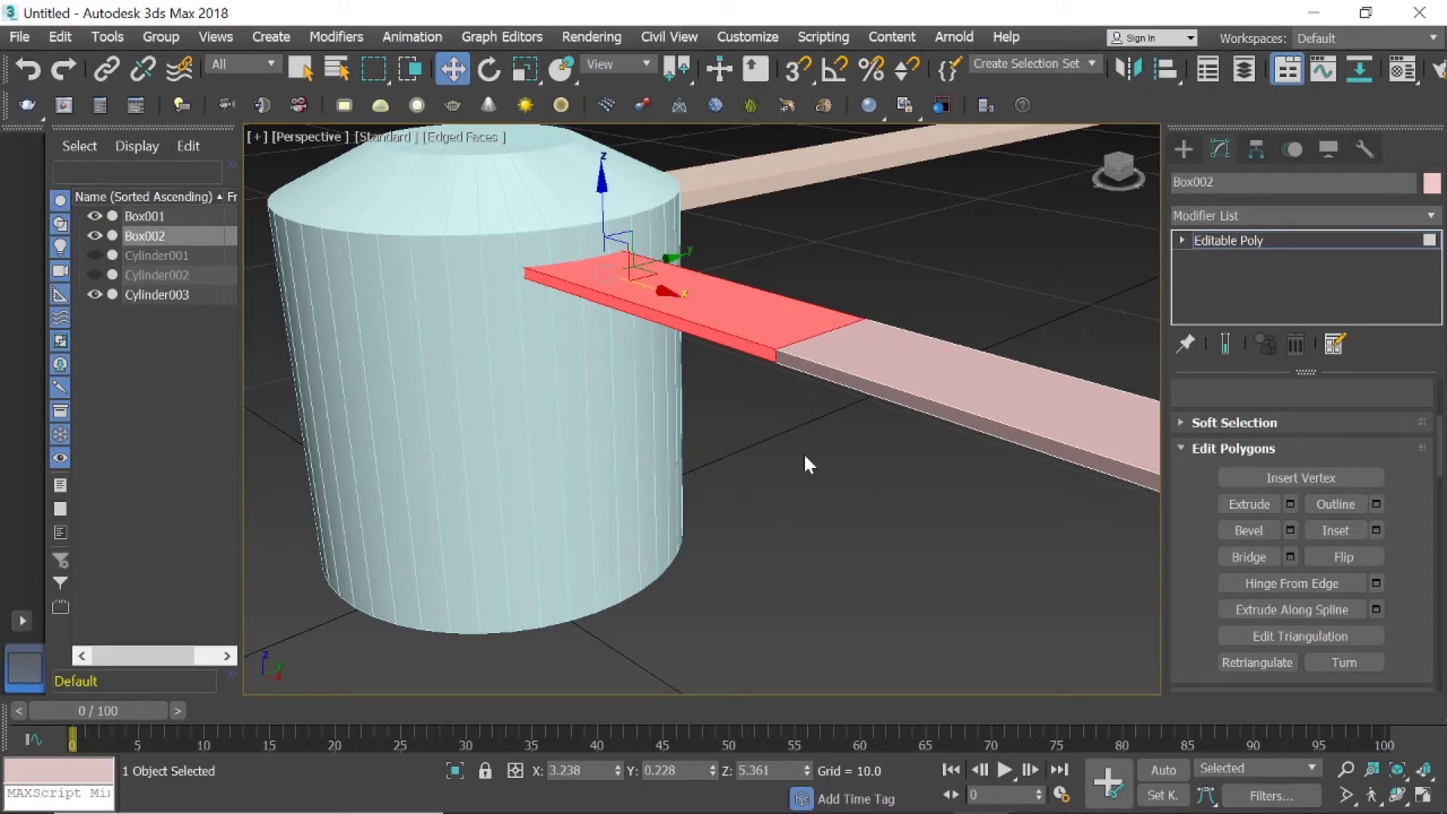
left_click(805, 458)
left_click_drag(1113, 181, 1047, 185)
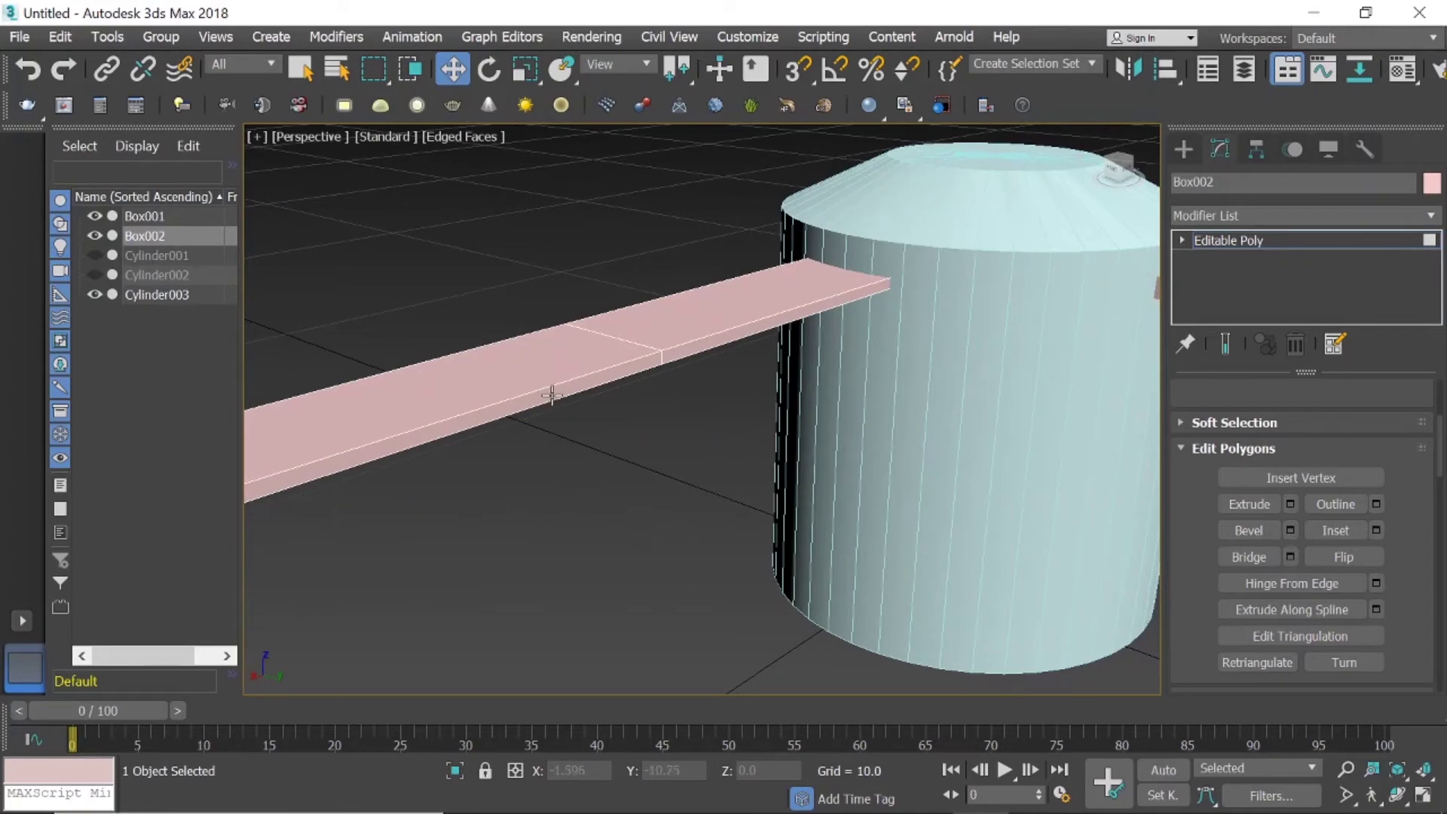
left_click(552, 395)
scroll(730, 411, "down", 2)
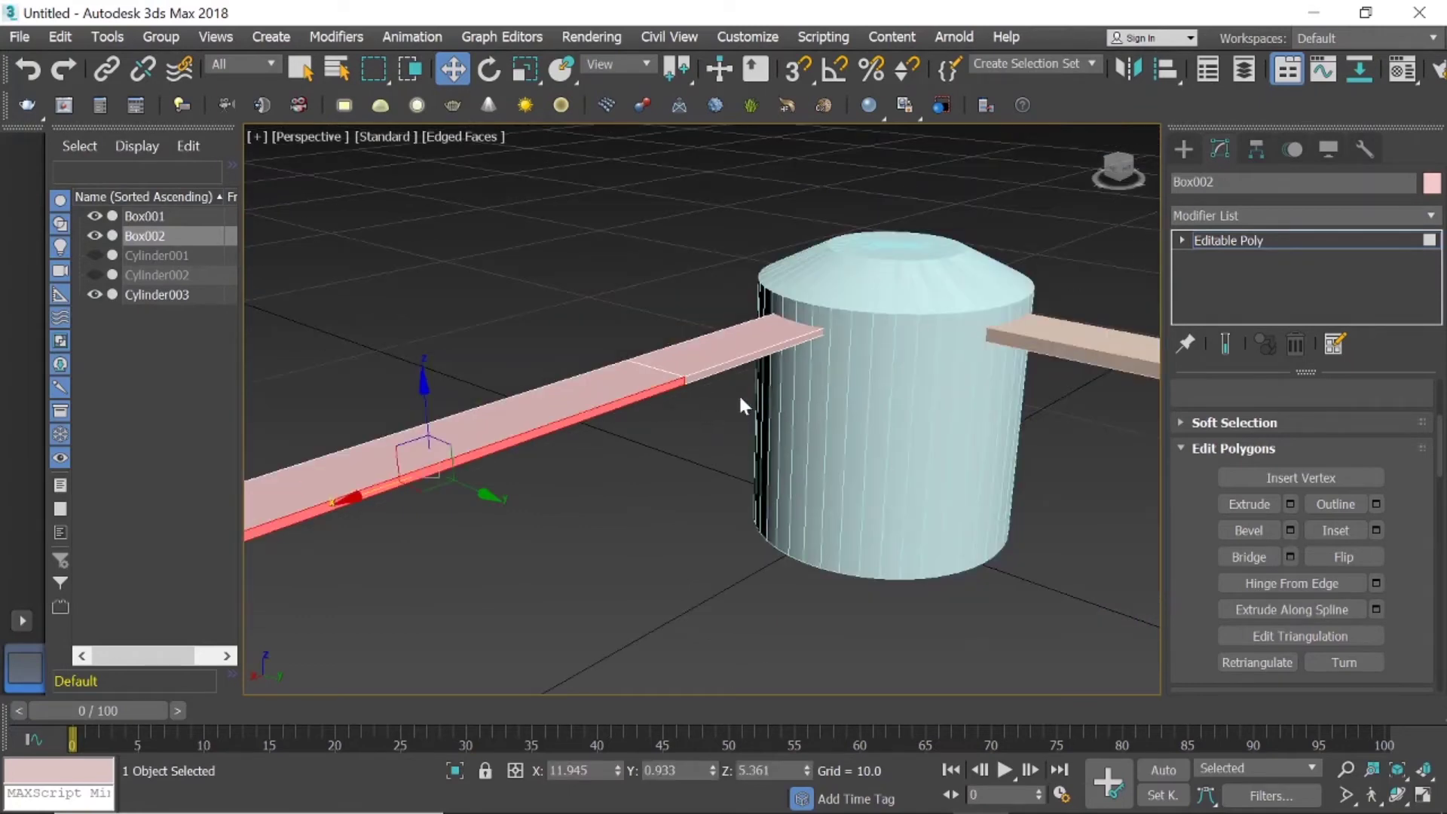
scroll(741, 406, "down", 2)
middle_click_drag(407, 477, 643, 481, "alt")
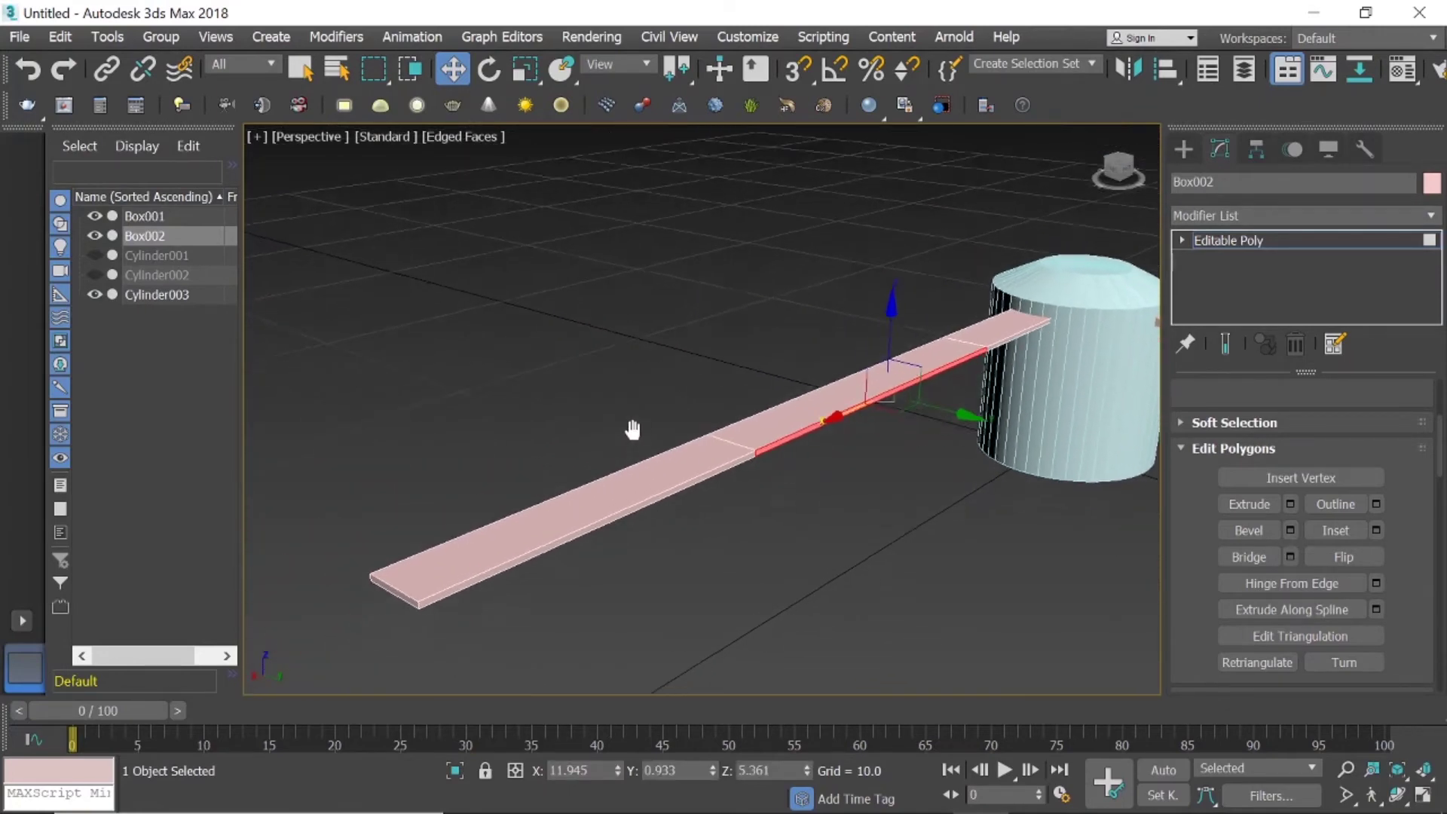
scroll(643, 482, "up", 4)
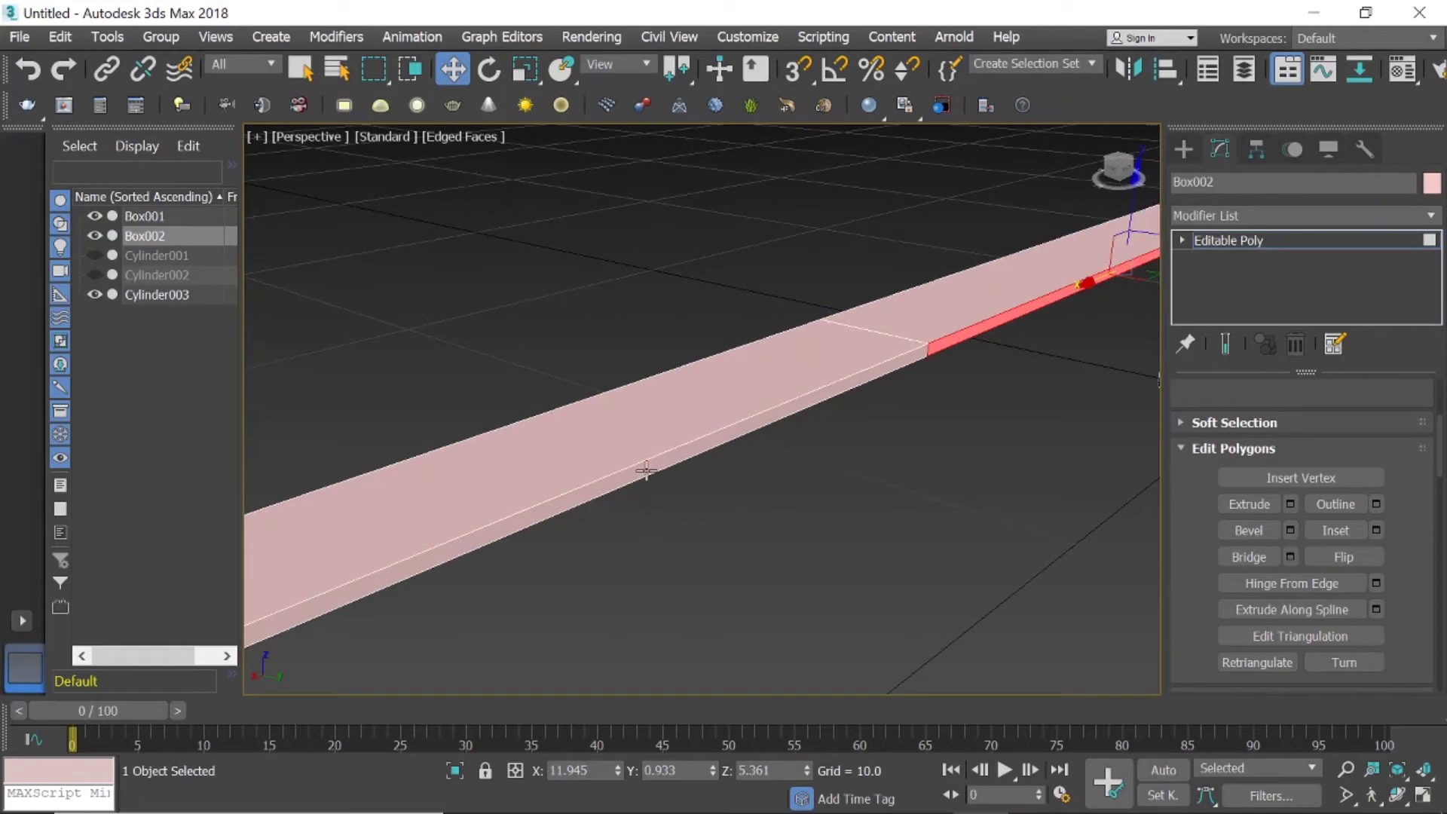
left_click(646, 470)
scroll(653, 472, "down", 3)
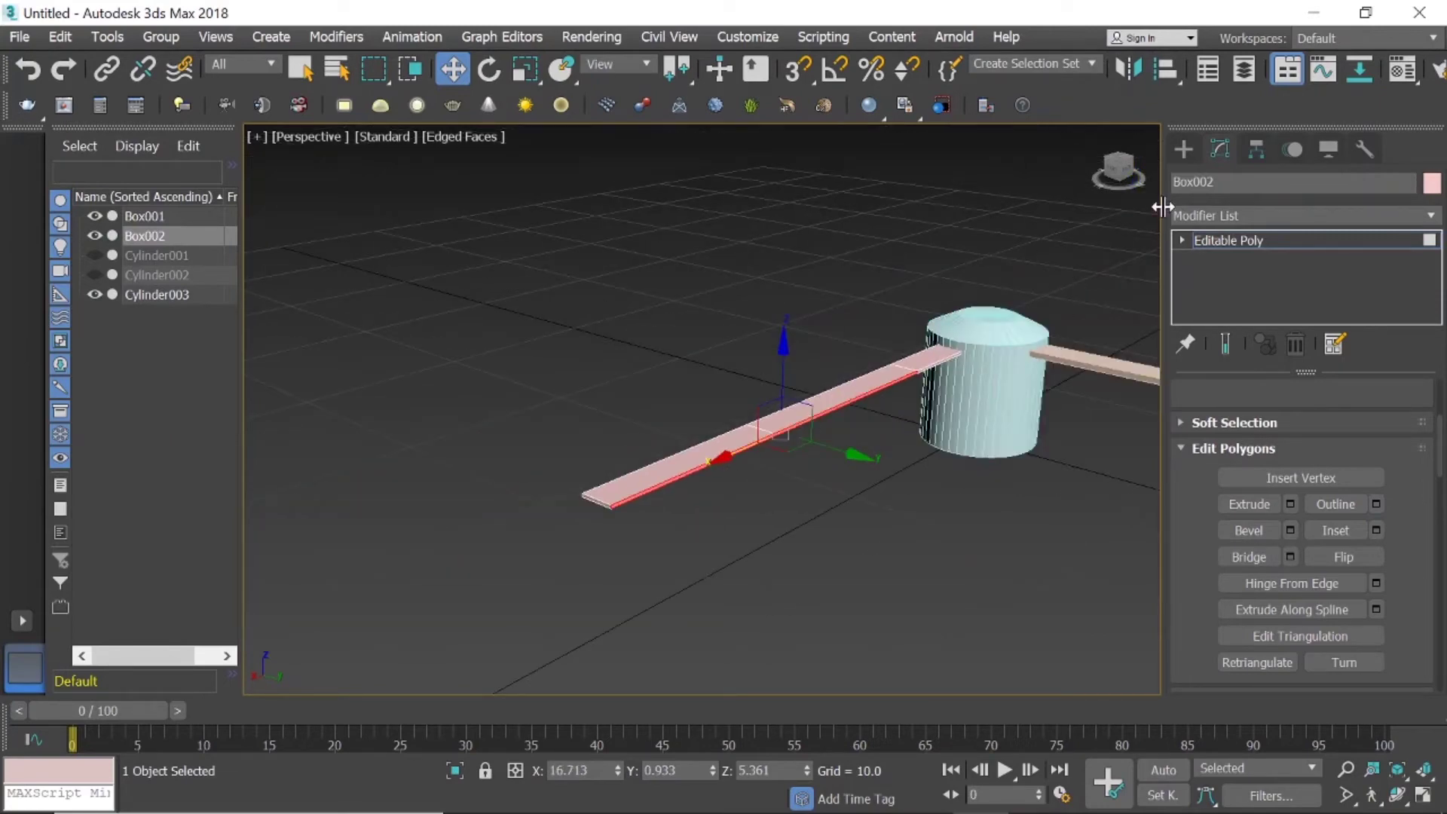
left_click_drag(1123, 179, 864, 377)
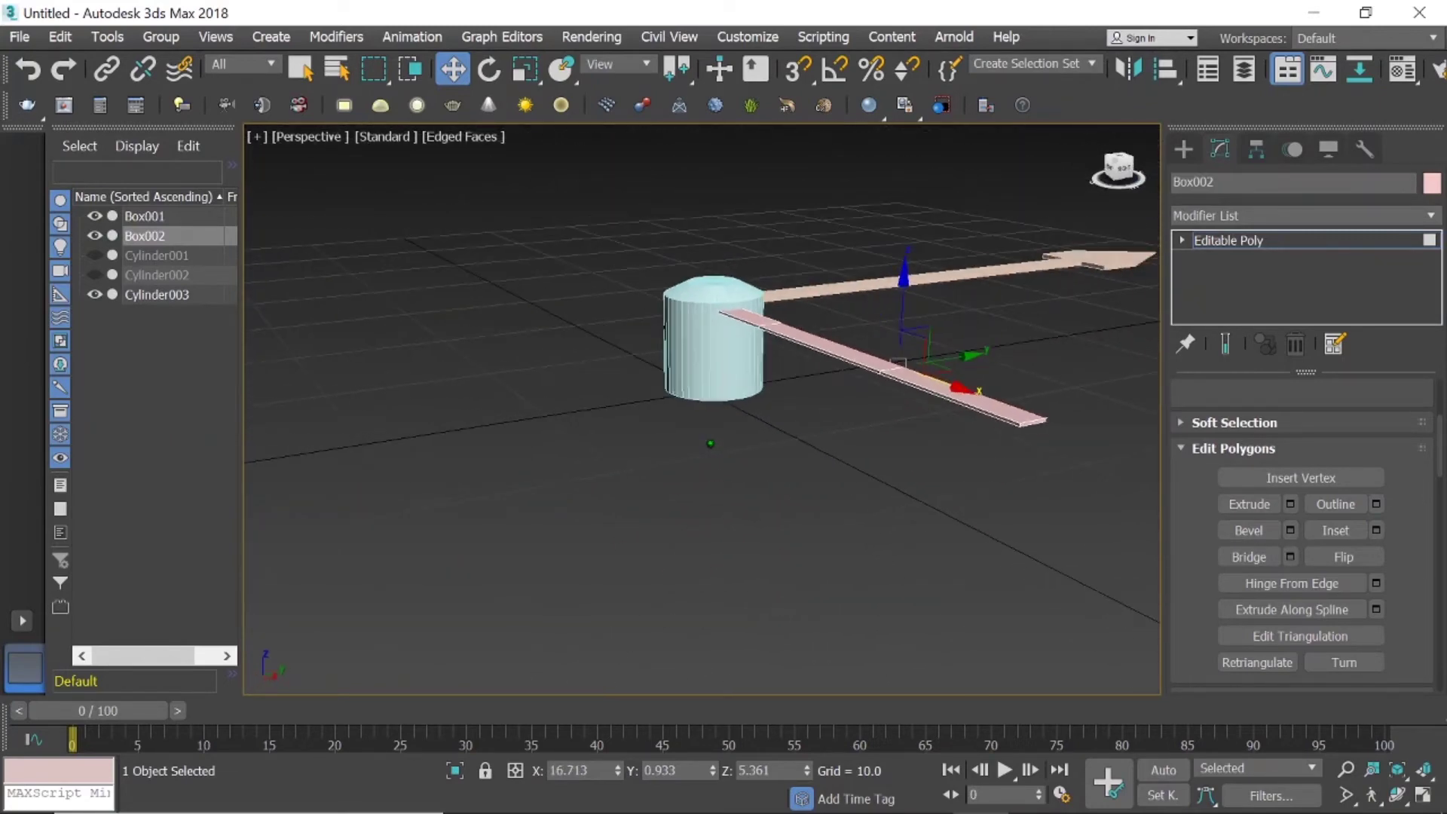
scroll(862, 377, "up", 3)
scroll(905, 384, "up", 2)
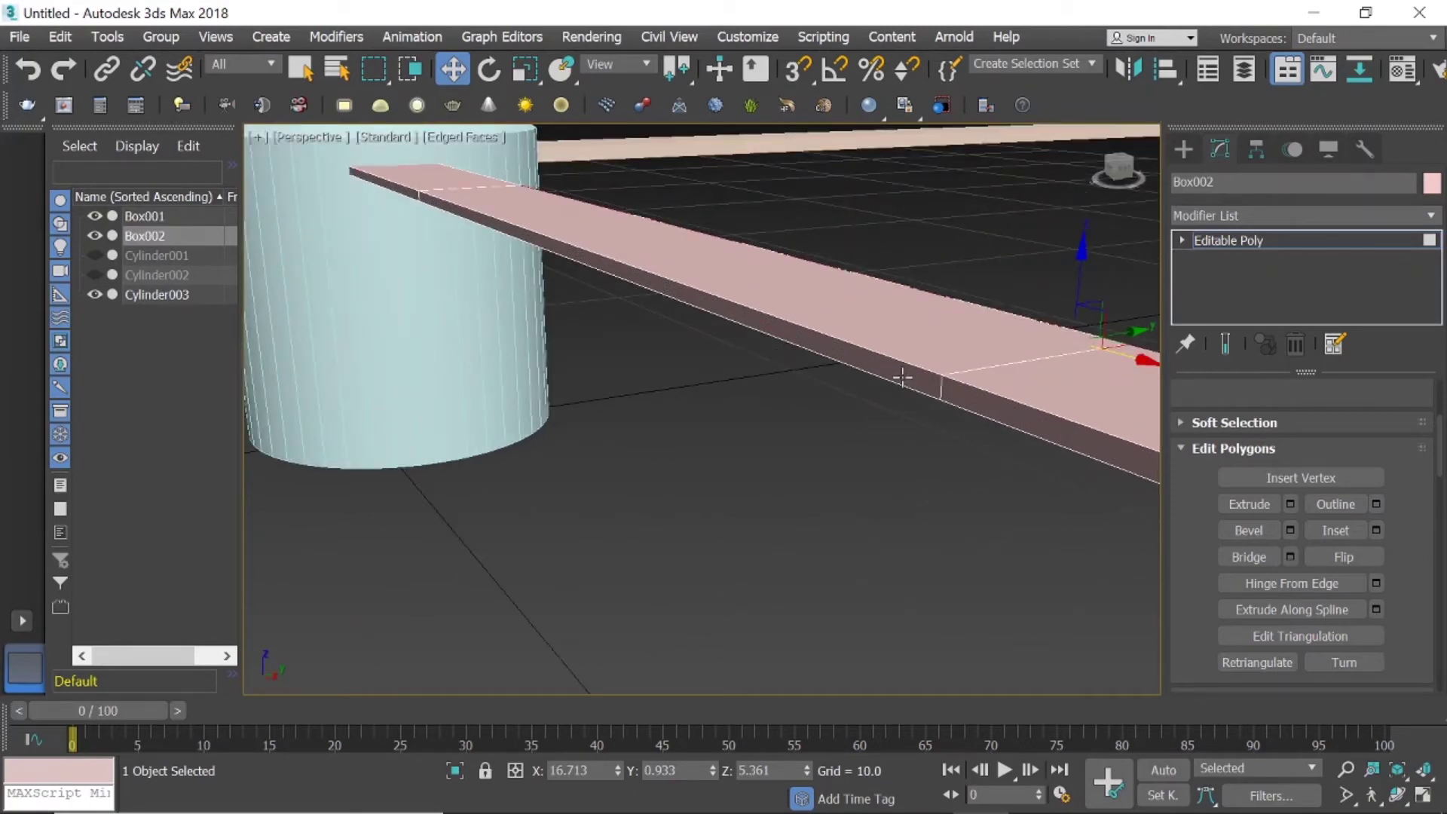
left_click(904, 377)
left_click(975, 402, "ctrl")
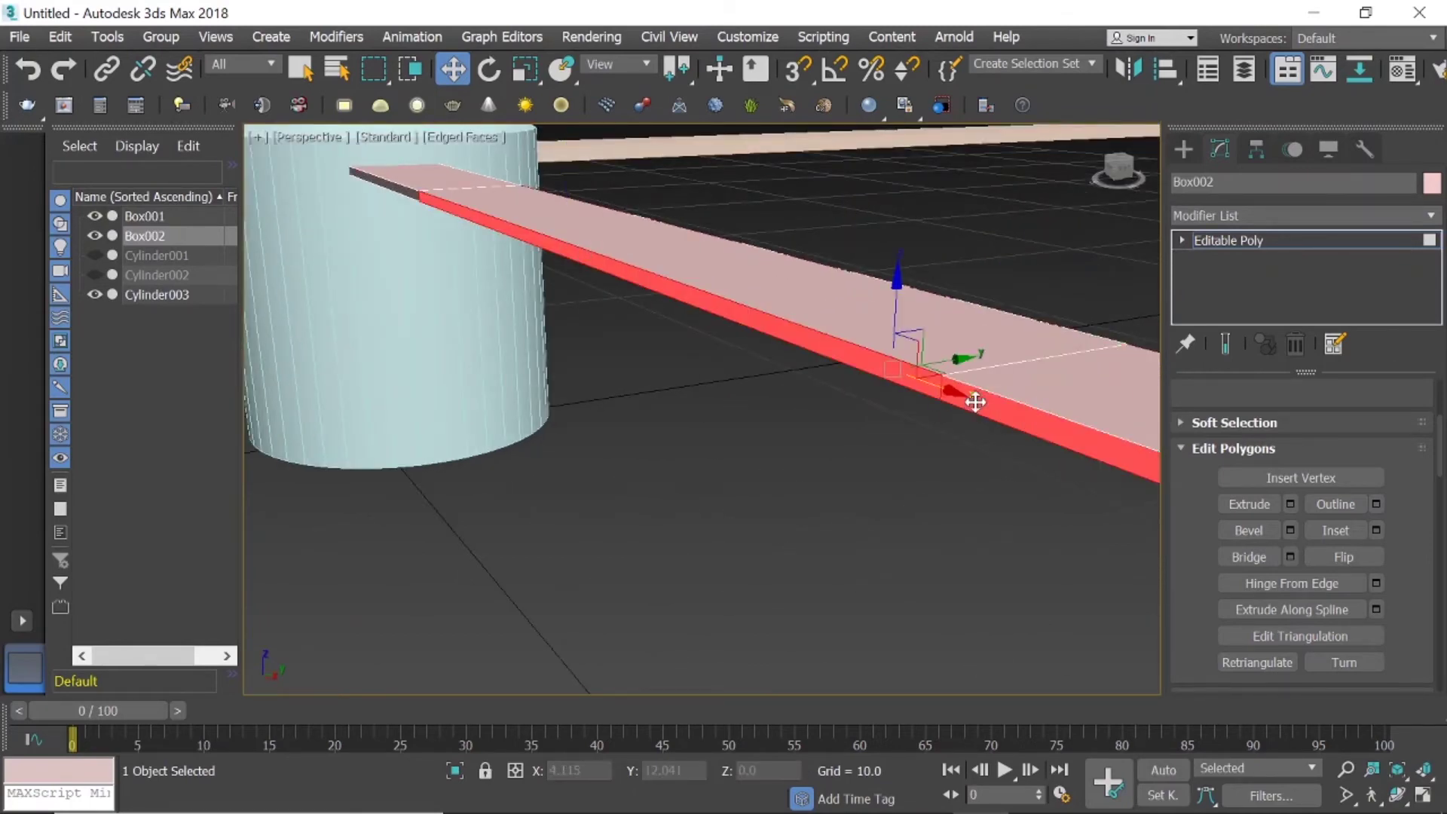
scroll(771, 399, "down", 3)
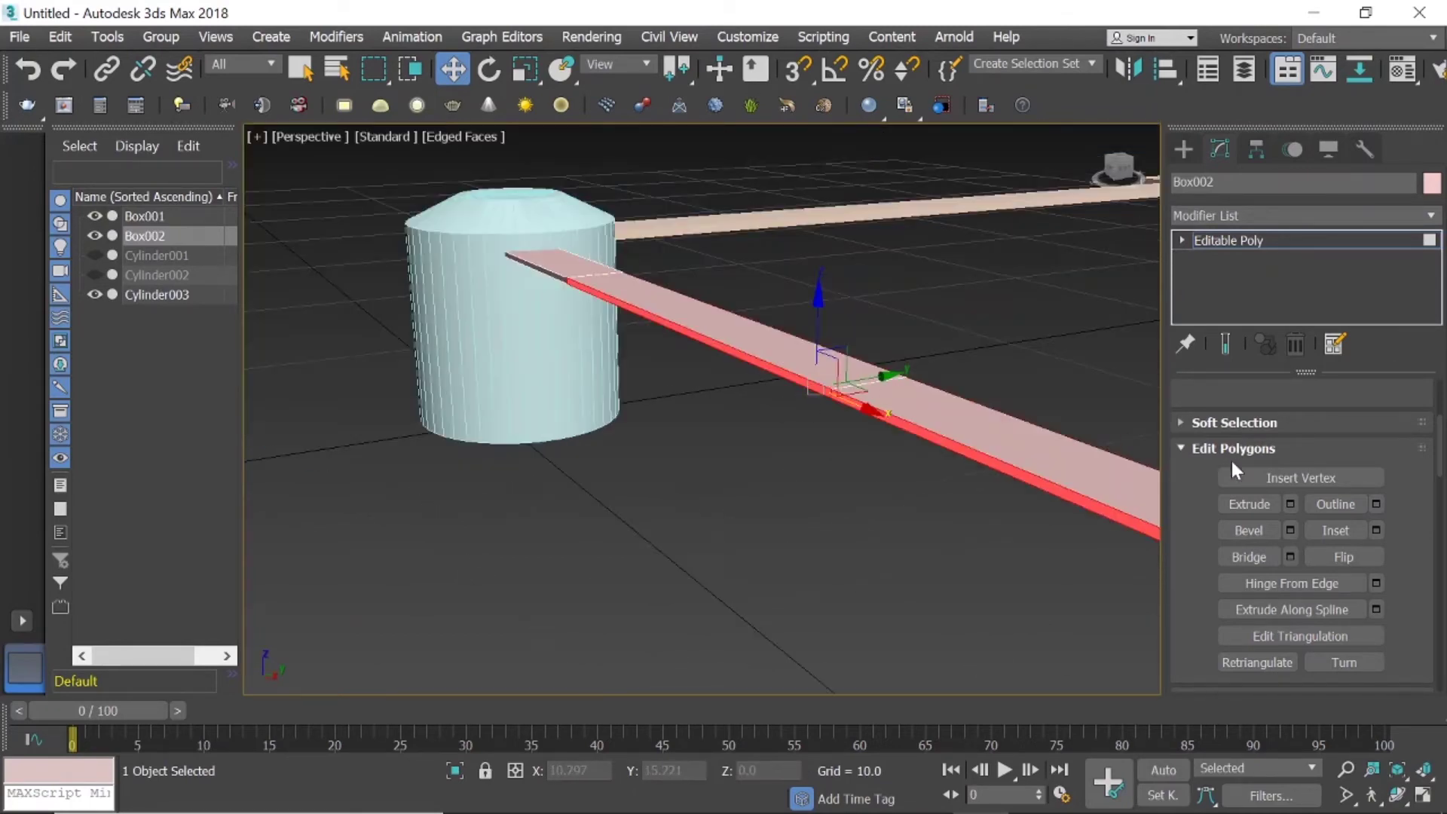
left_click(1289, 505)
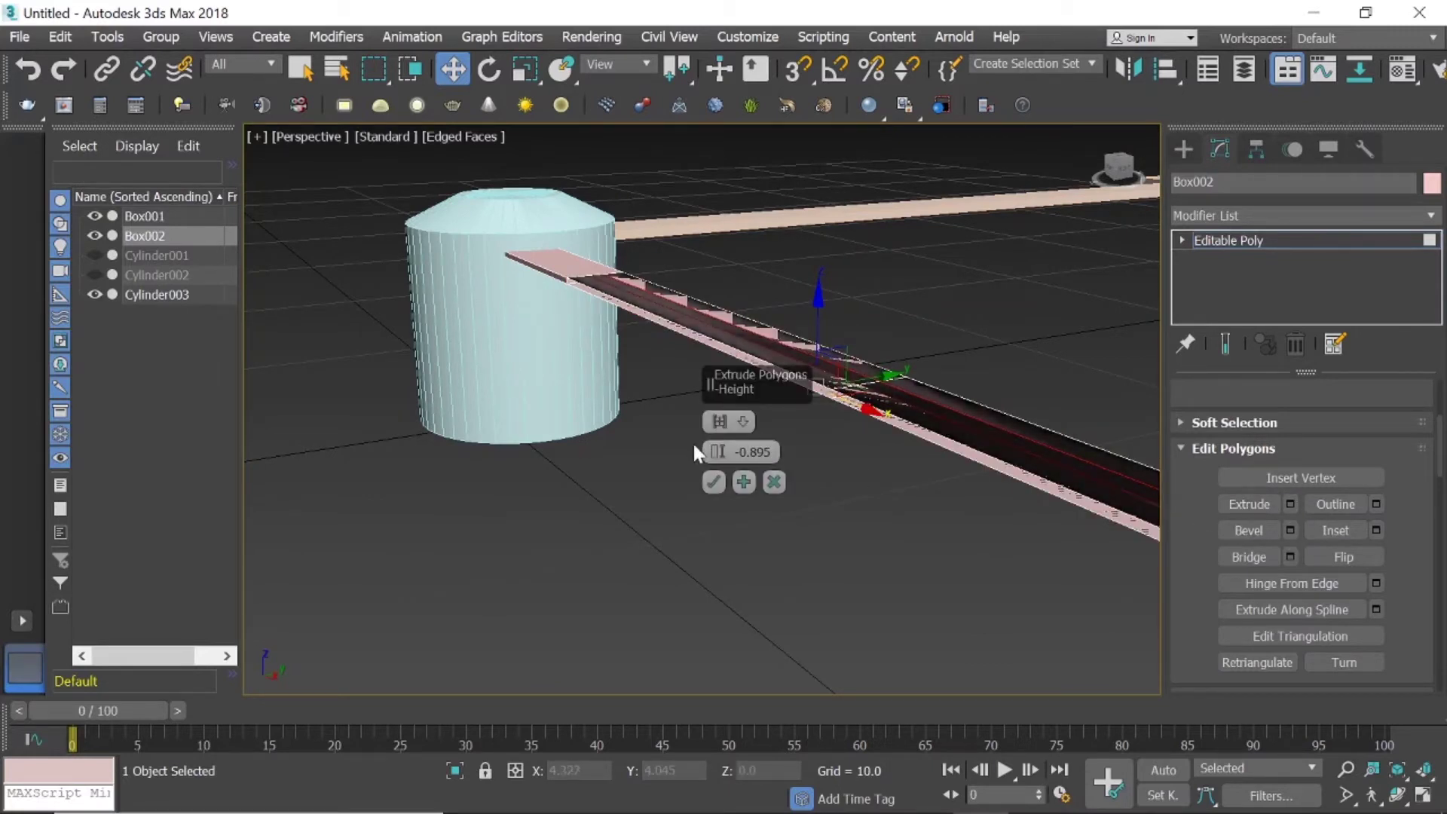
left_click_drag(721, 451, 719, 455)
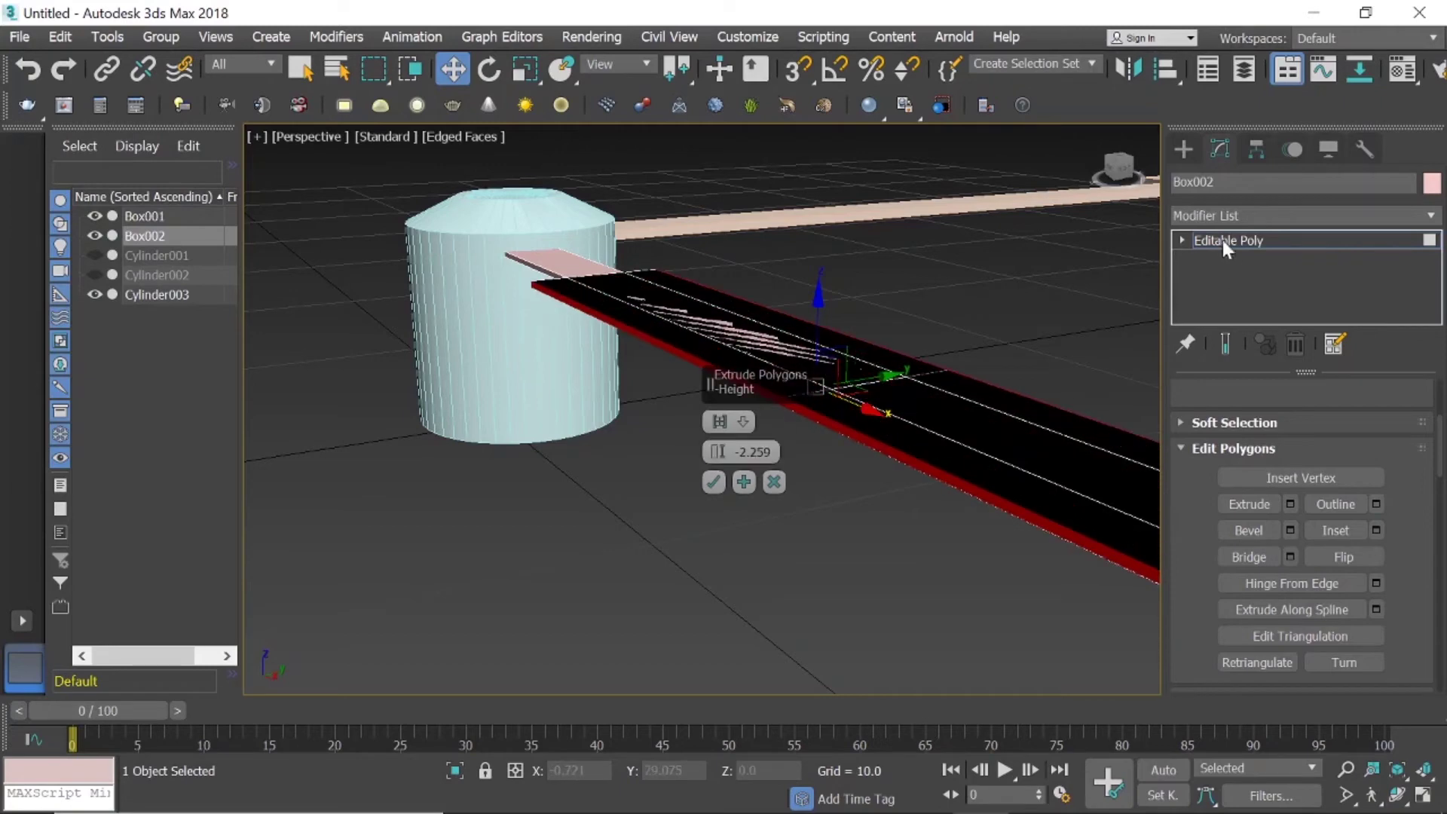
mouse_move(1118, 172)
left_mouse_down()
mouse_move(1096, 178)
mouse_move(1118, 166)
mouse_move(1108, 181)
left_mouse_up()
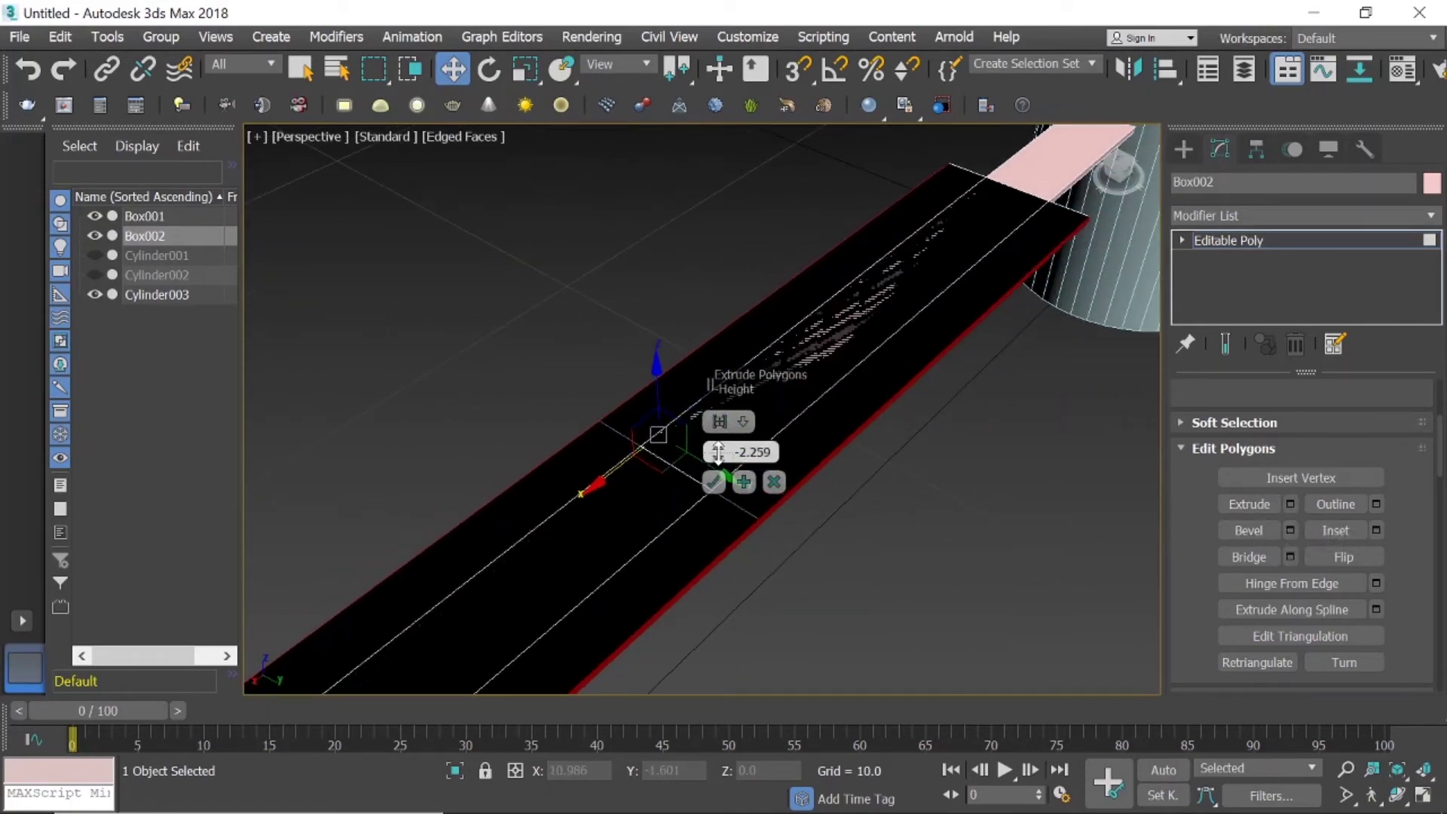
left_click_drag(720, 454, 718, 449)
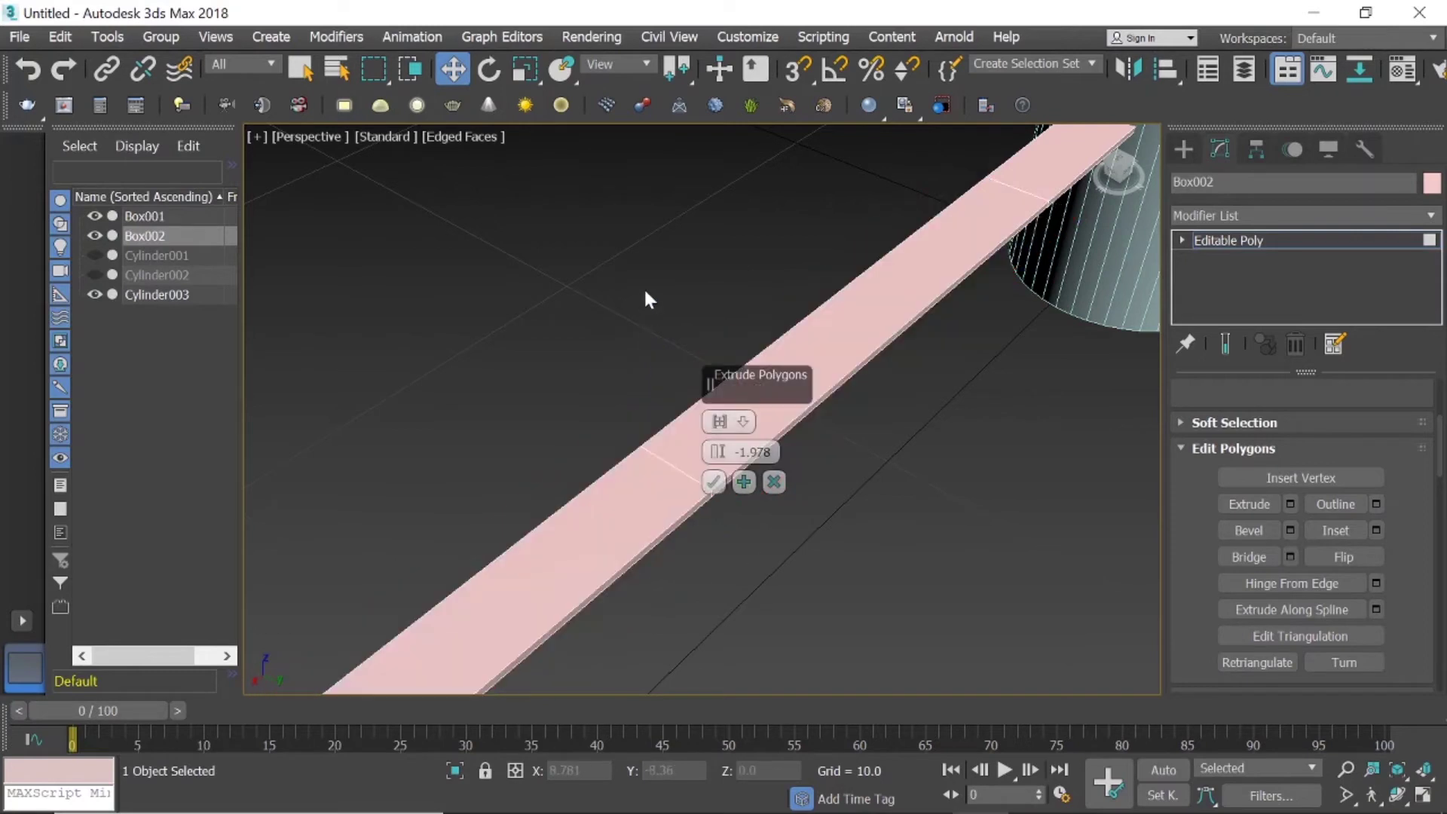
left_click(713, 482)
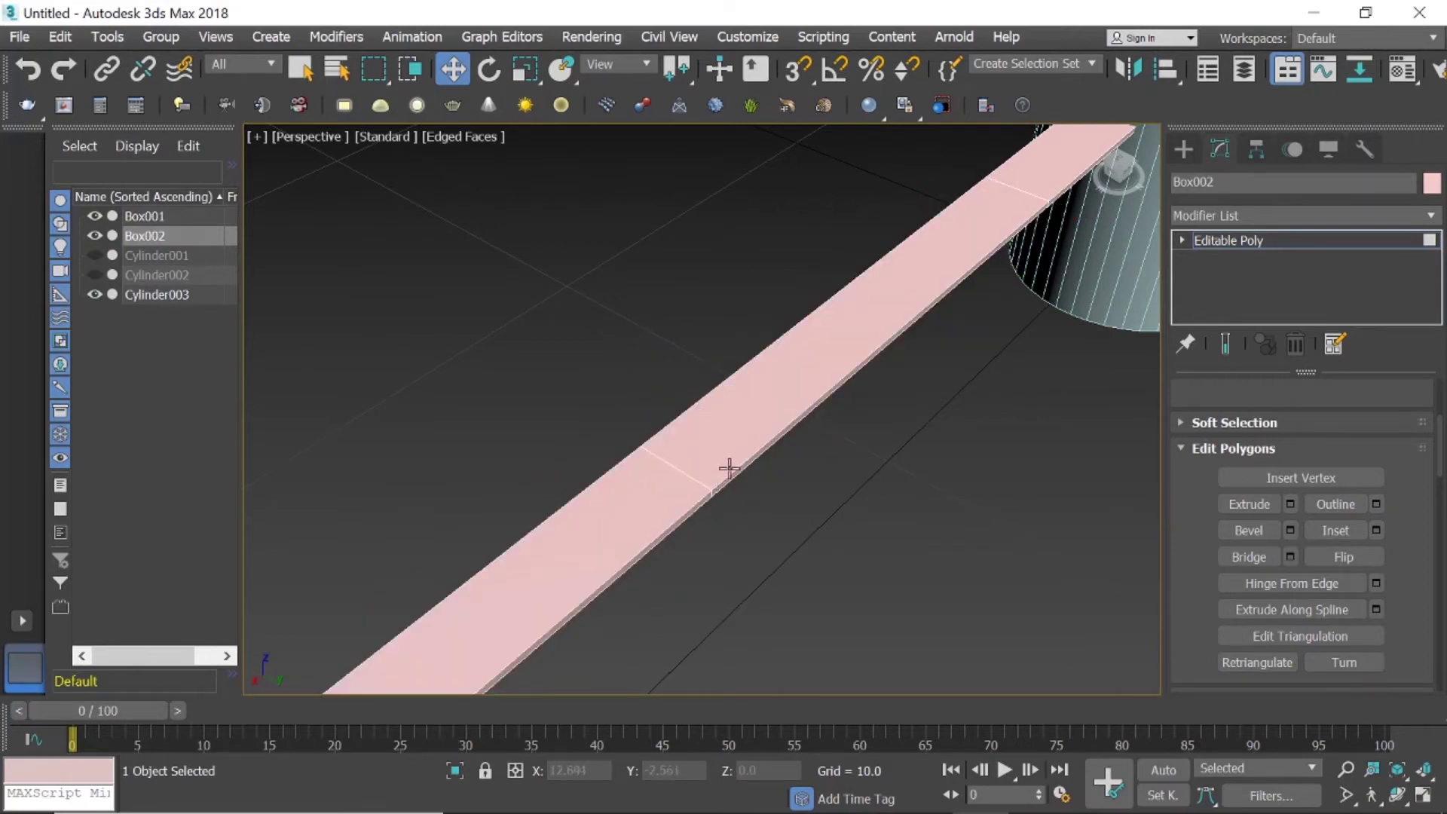
scroll(856, 383, "down", 5)
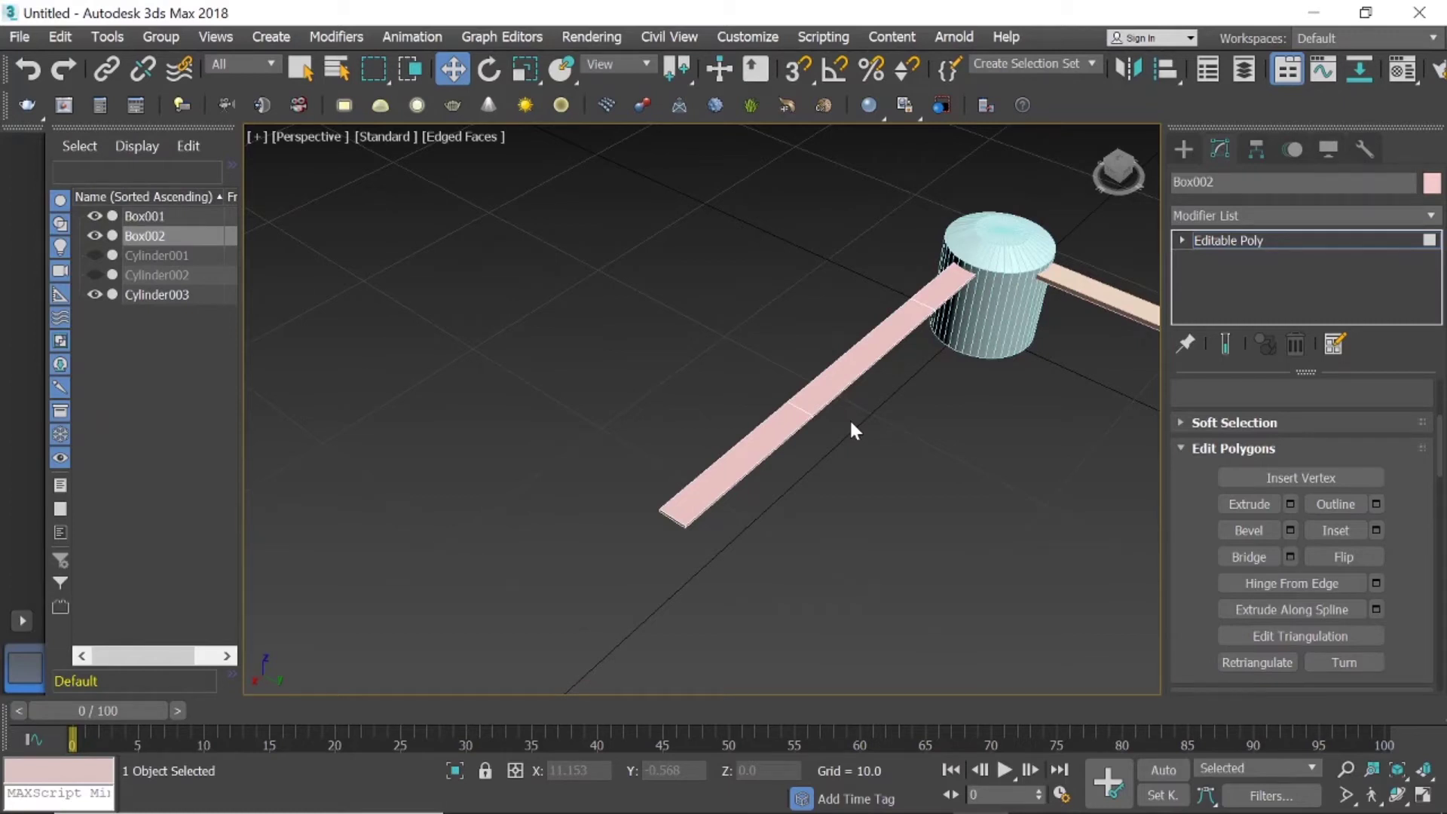
left_click(1290, 504)
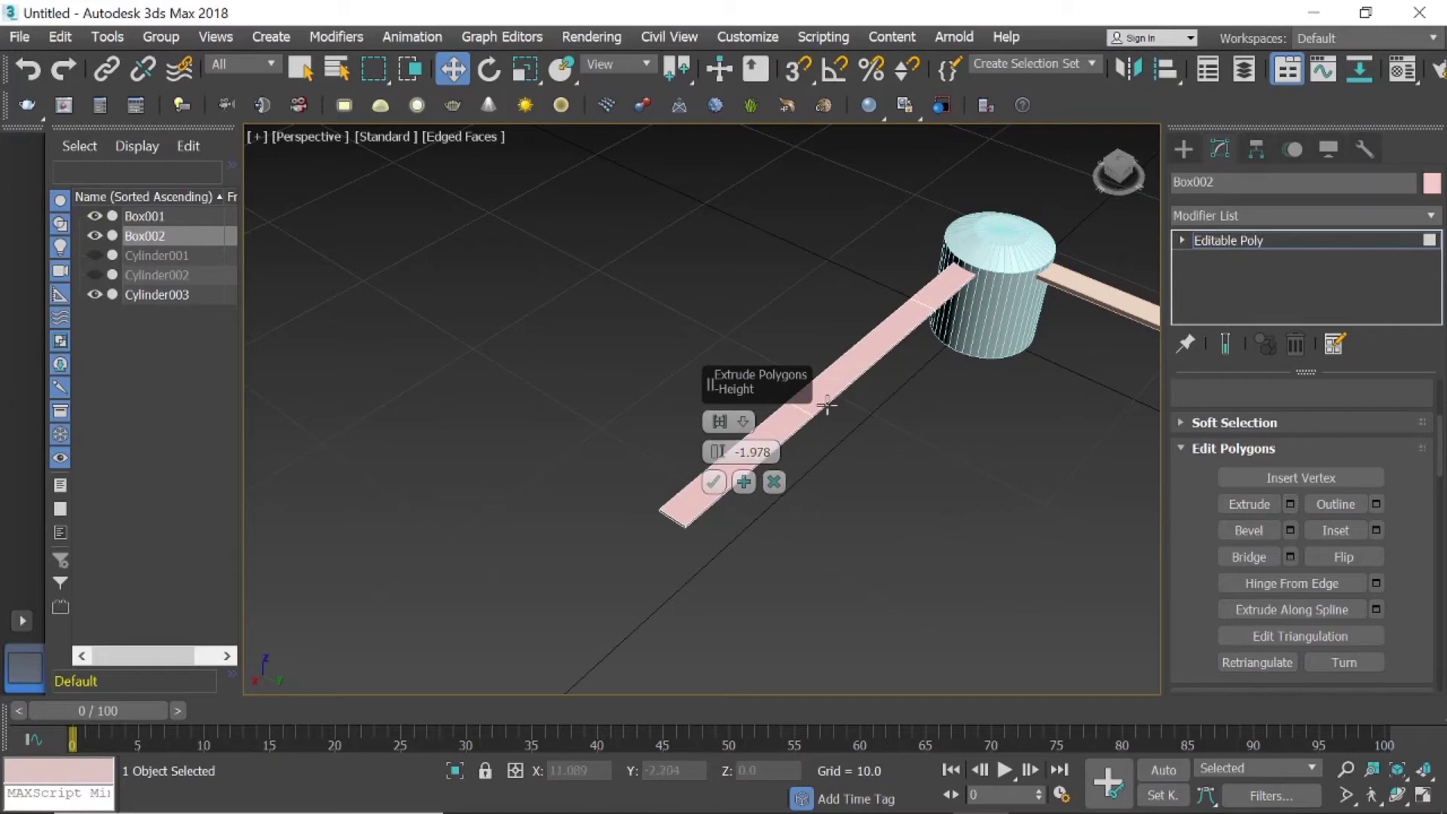
scroll(937, 345, "up", 2)
scroll(820, 361, "up", 3)
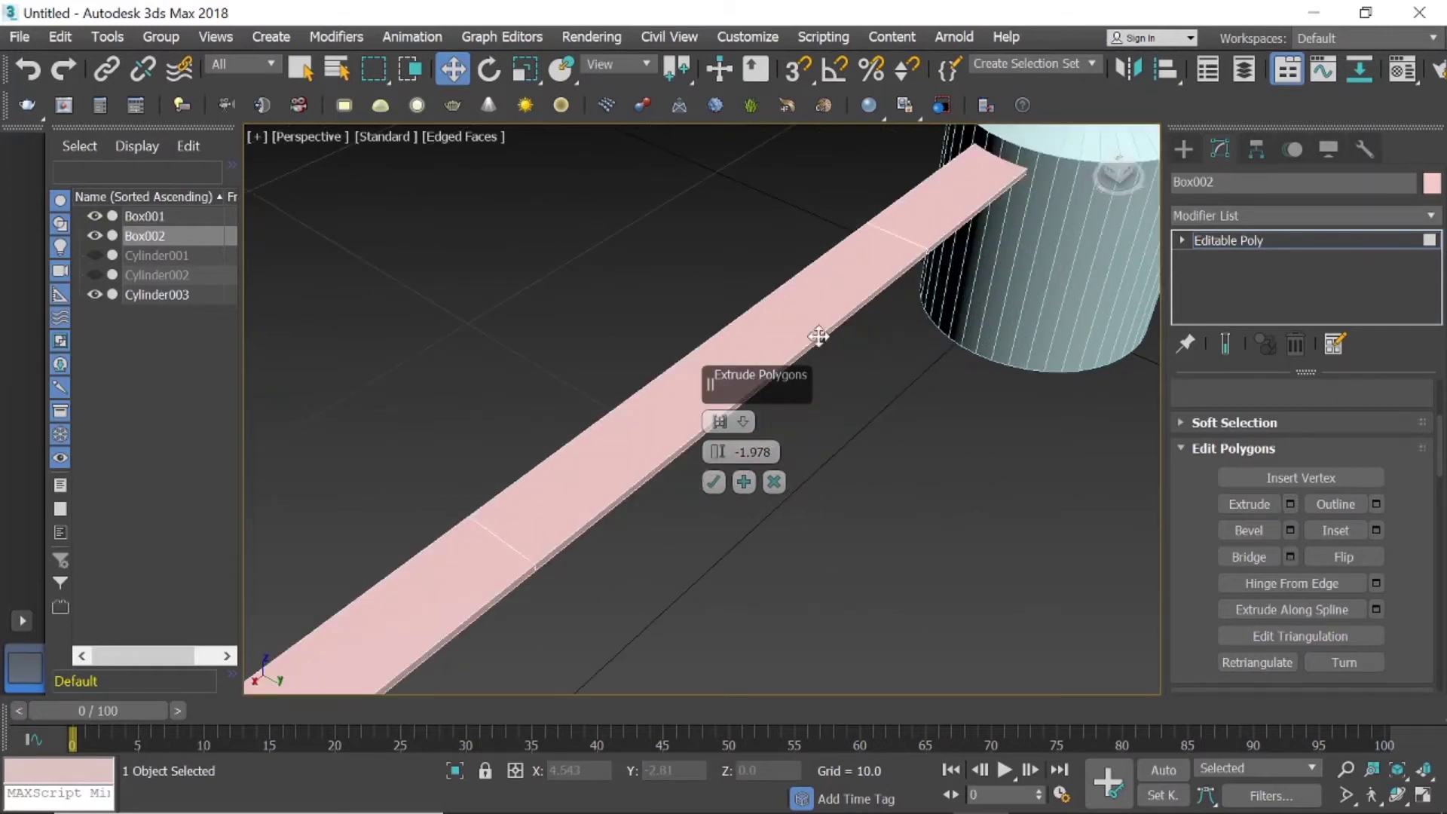
left_click(818, 336)
left_click(929, 418)
left_click(775, 481)
scroll(938, 345, "down", 5)
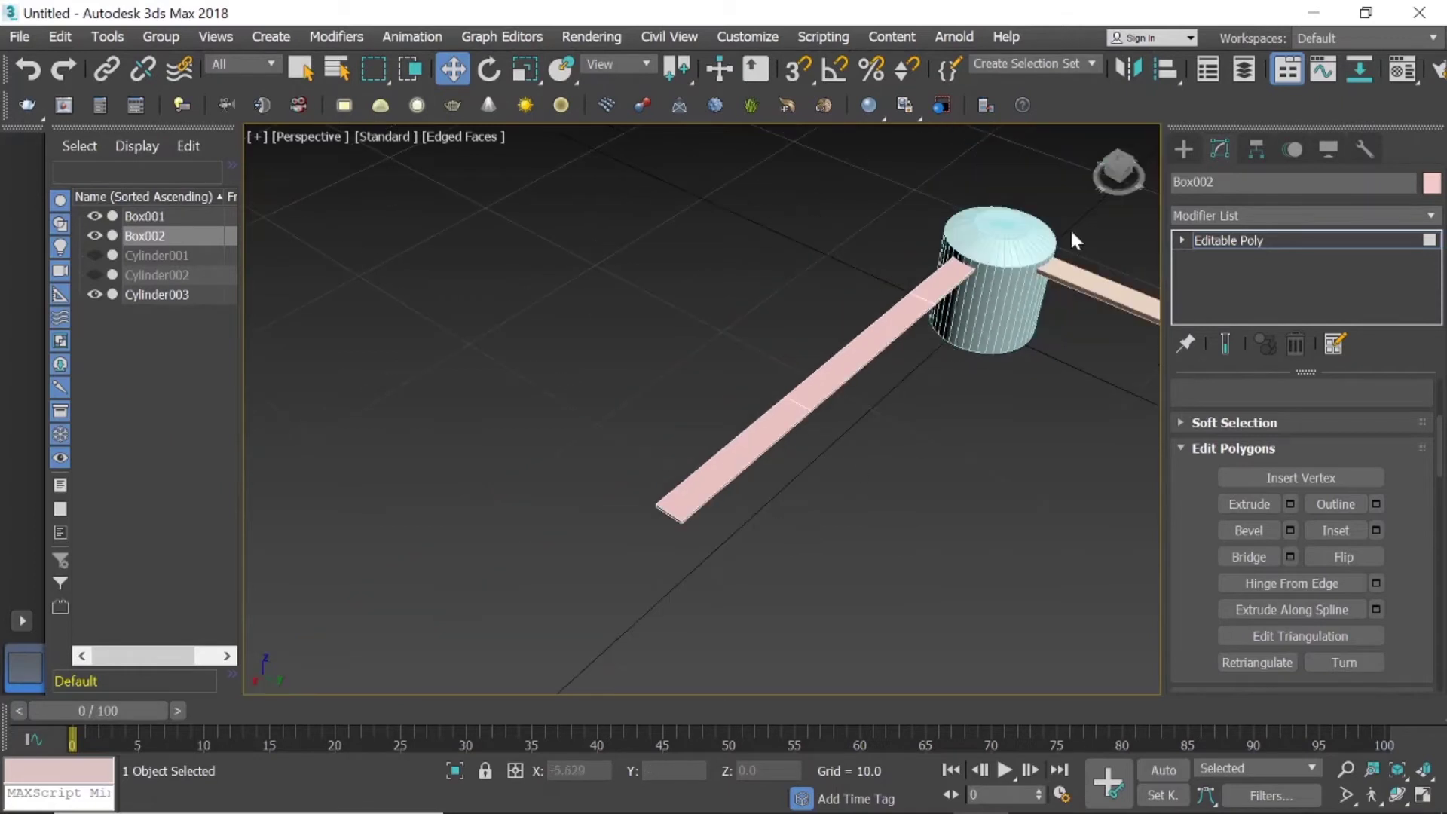
mouse_move(1070, 227)
middle_mouse_down("alt")
mouse_move(815, 382)
mouse_move(775, 387)
mouse_move(821, 381)
middle_mouse_up("alt")
Select the four vertices at the strip's far end, undoing an accidental move.
scroll(1245, 444, "up", 2)
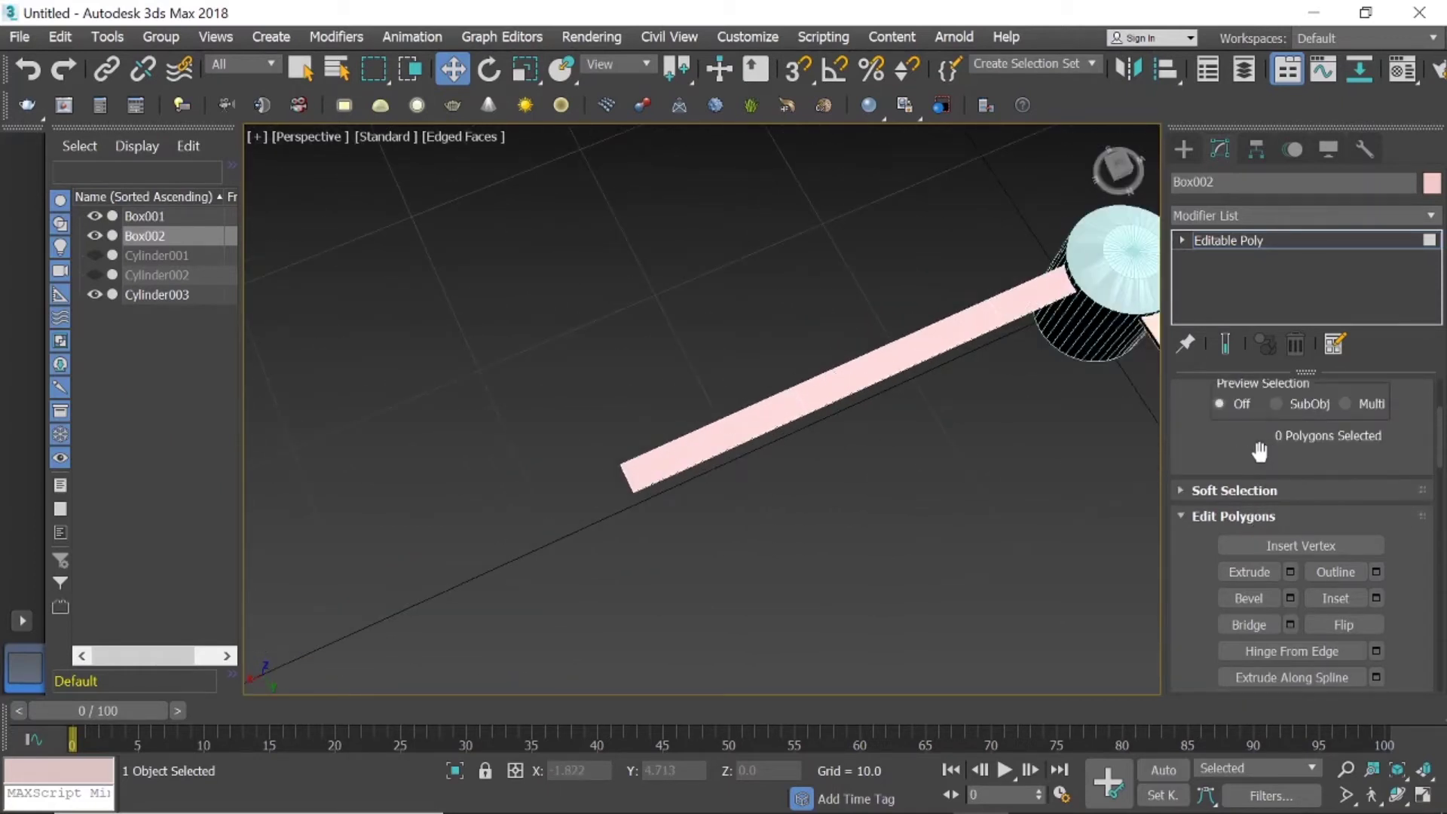
scroll(1254, 440, "up", 3)
left_click(1248, 424)
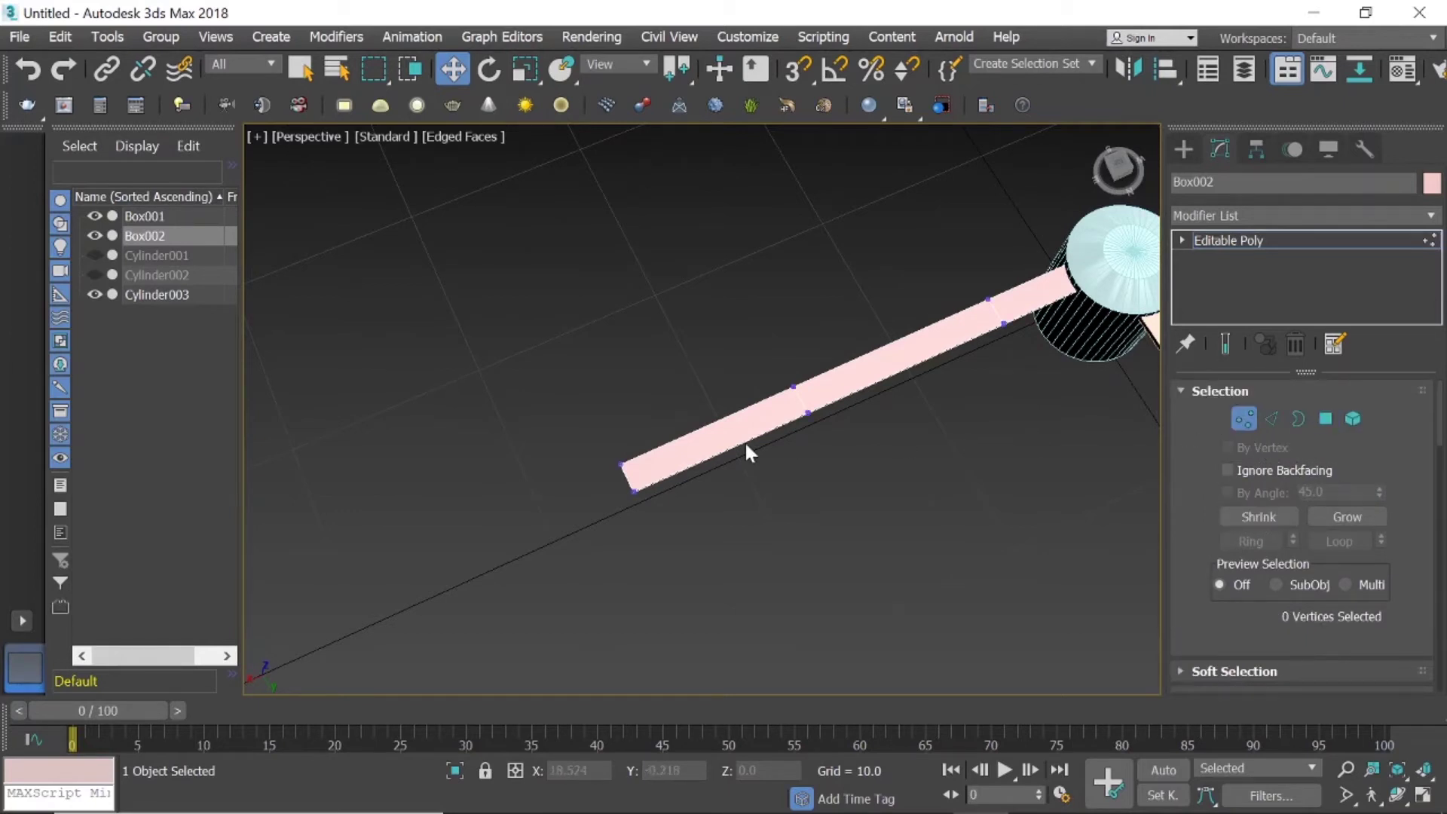
scroll(650, 475, "up", 3)
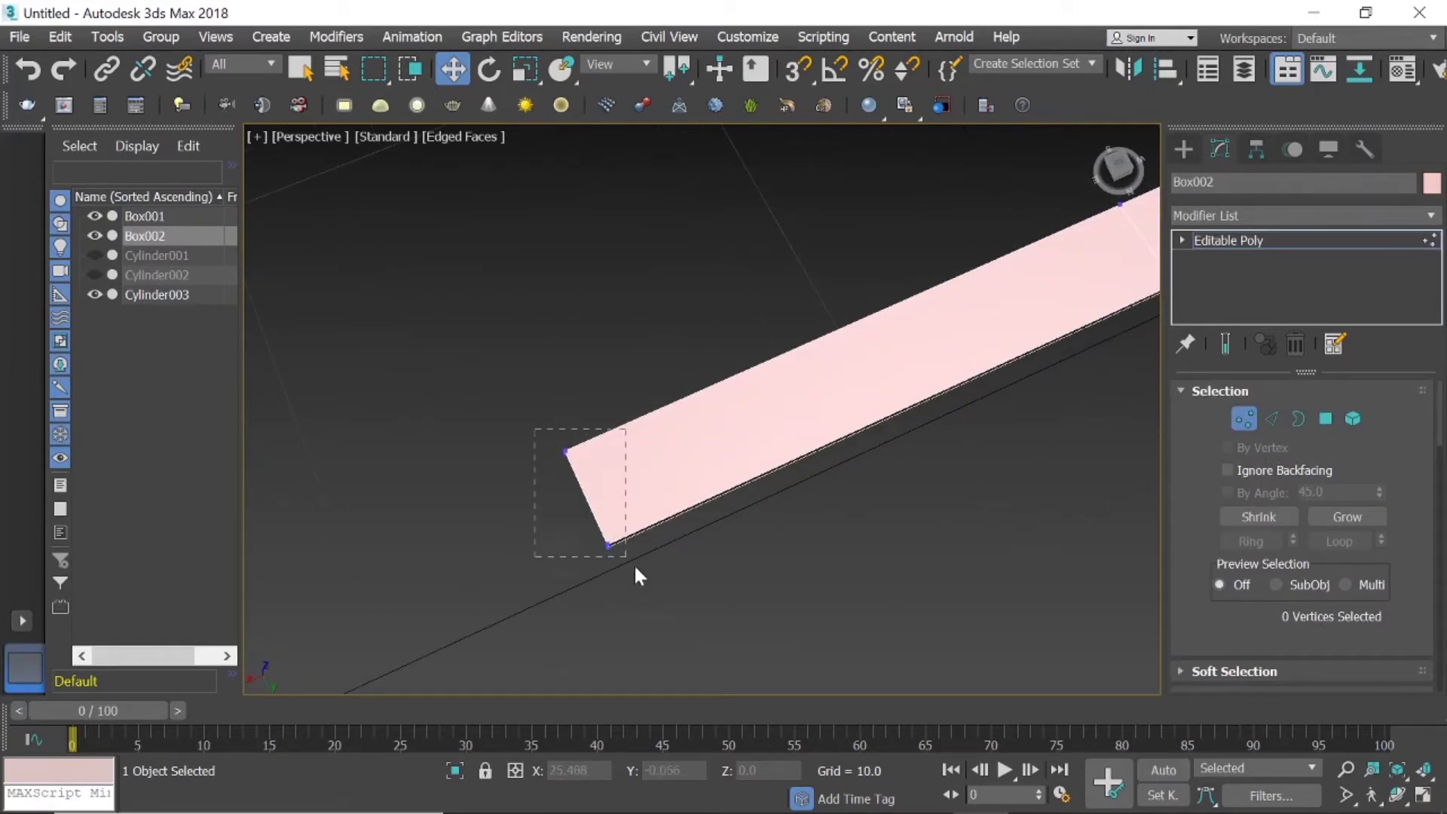
left_click_drag(635, 571, 629, 559)
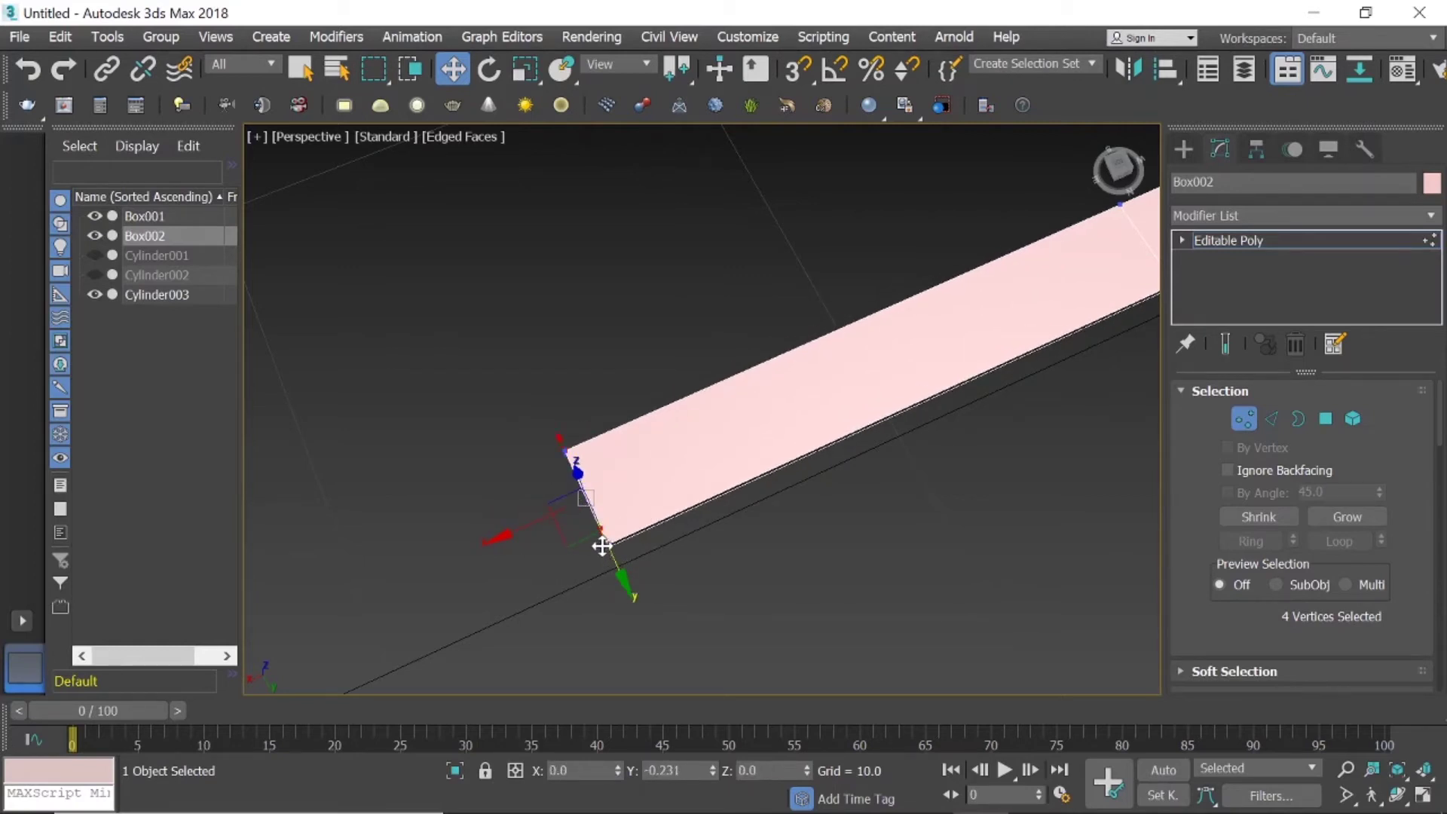
left_click_drag(611, 559, 631, 571, "shift")
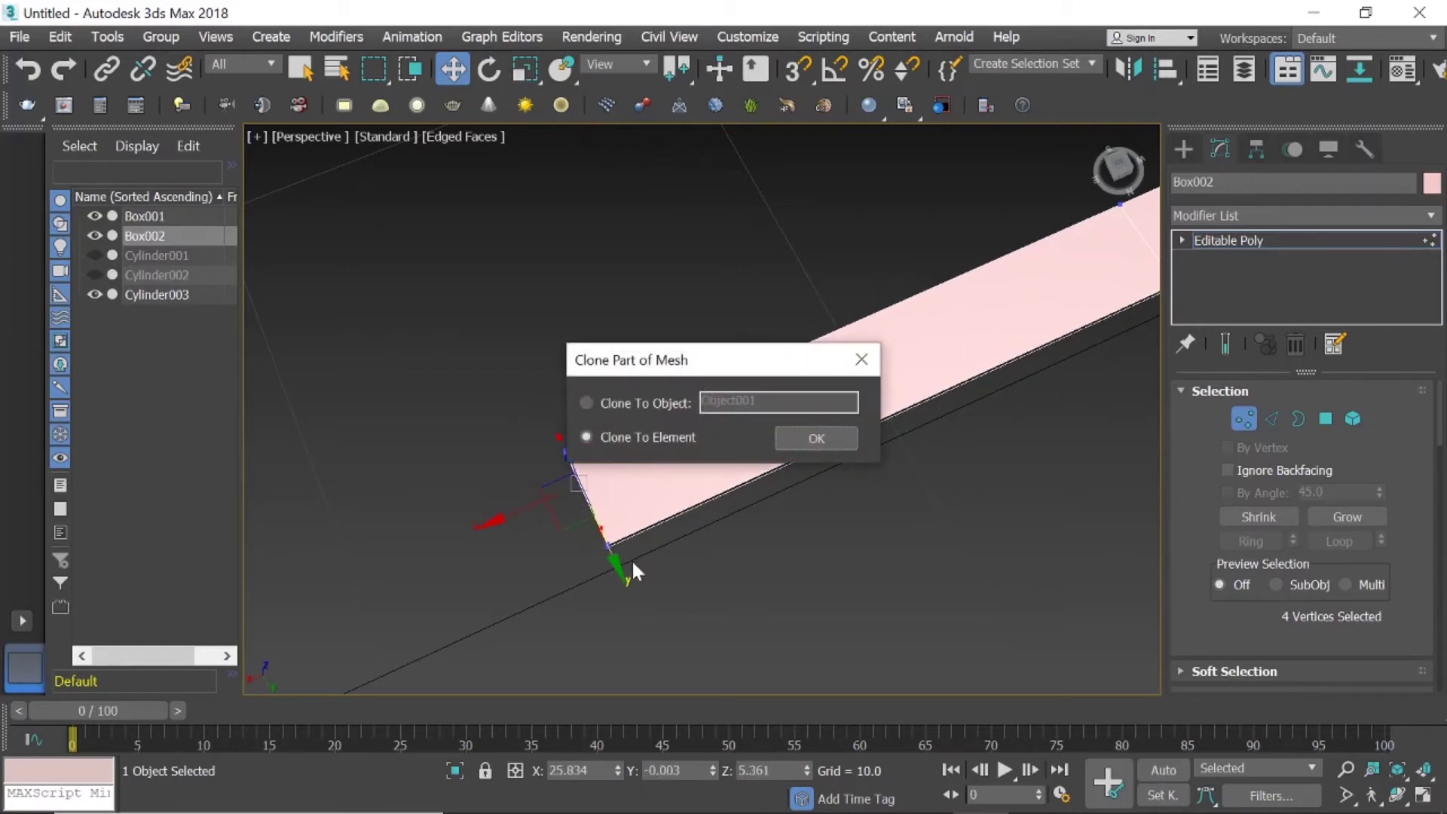
left_click(861, 360)
key("ctrl+z")
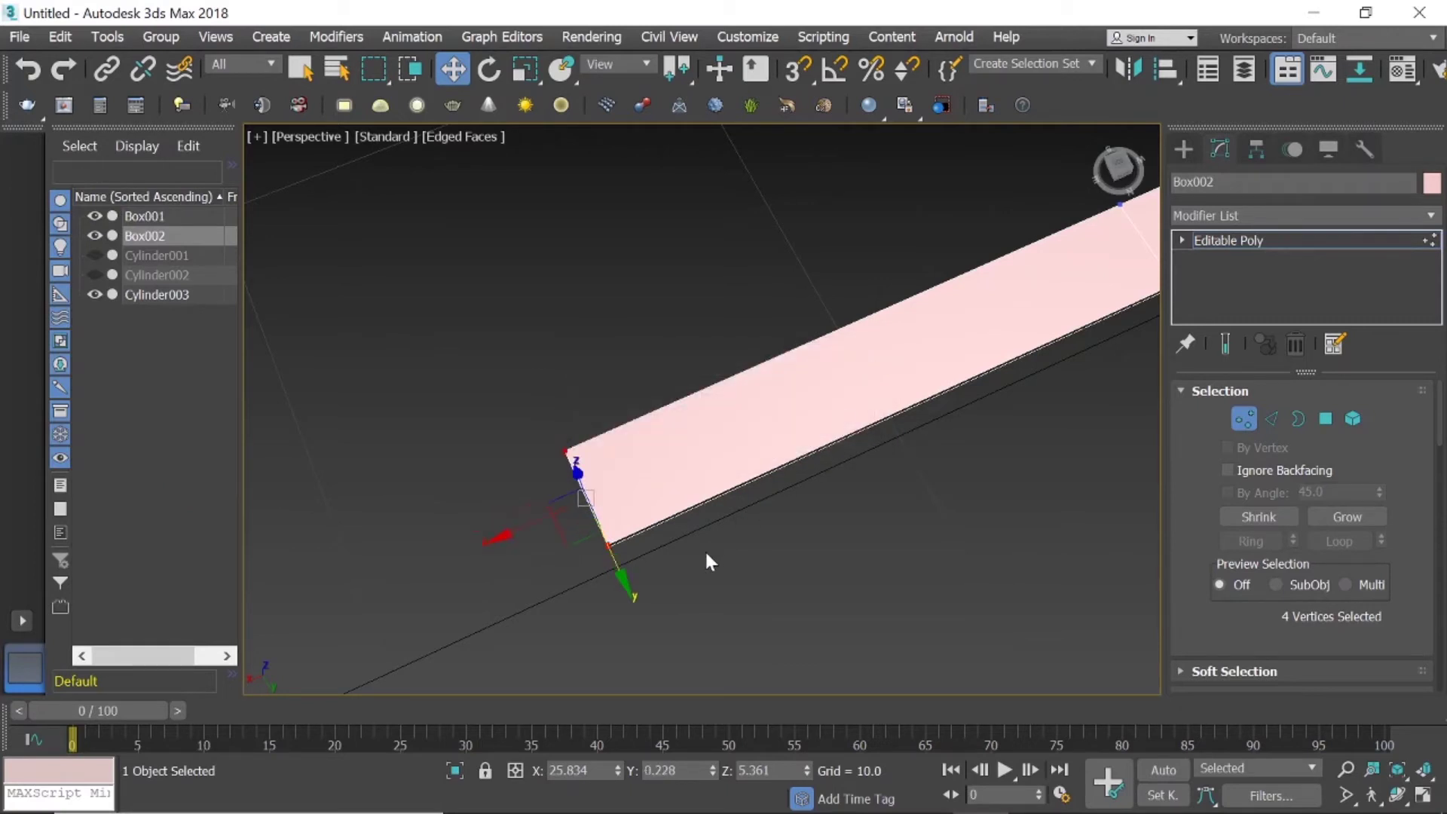
Uniformly scale the end vertices down into a sharp needle tip.
left_click(525, 70)
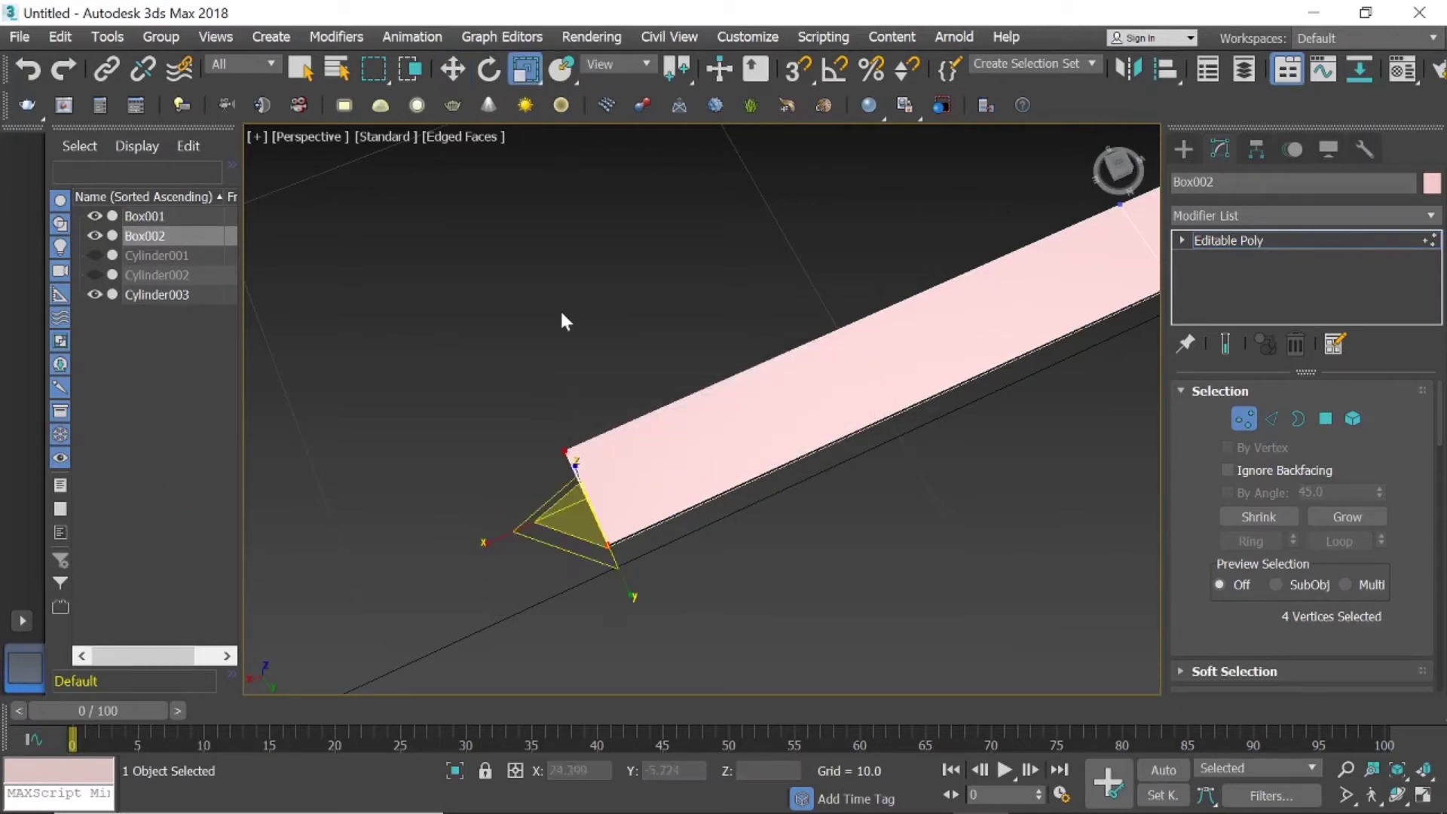
left_click_drag(614, 558, 562, 415)
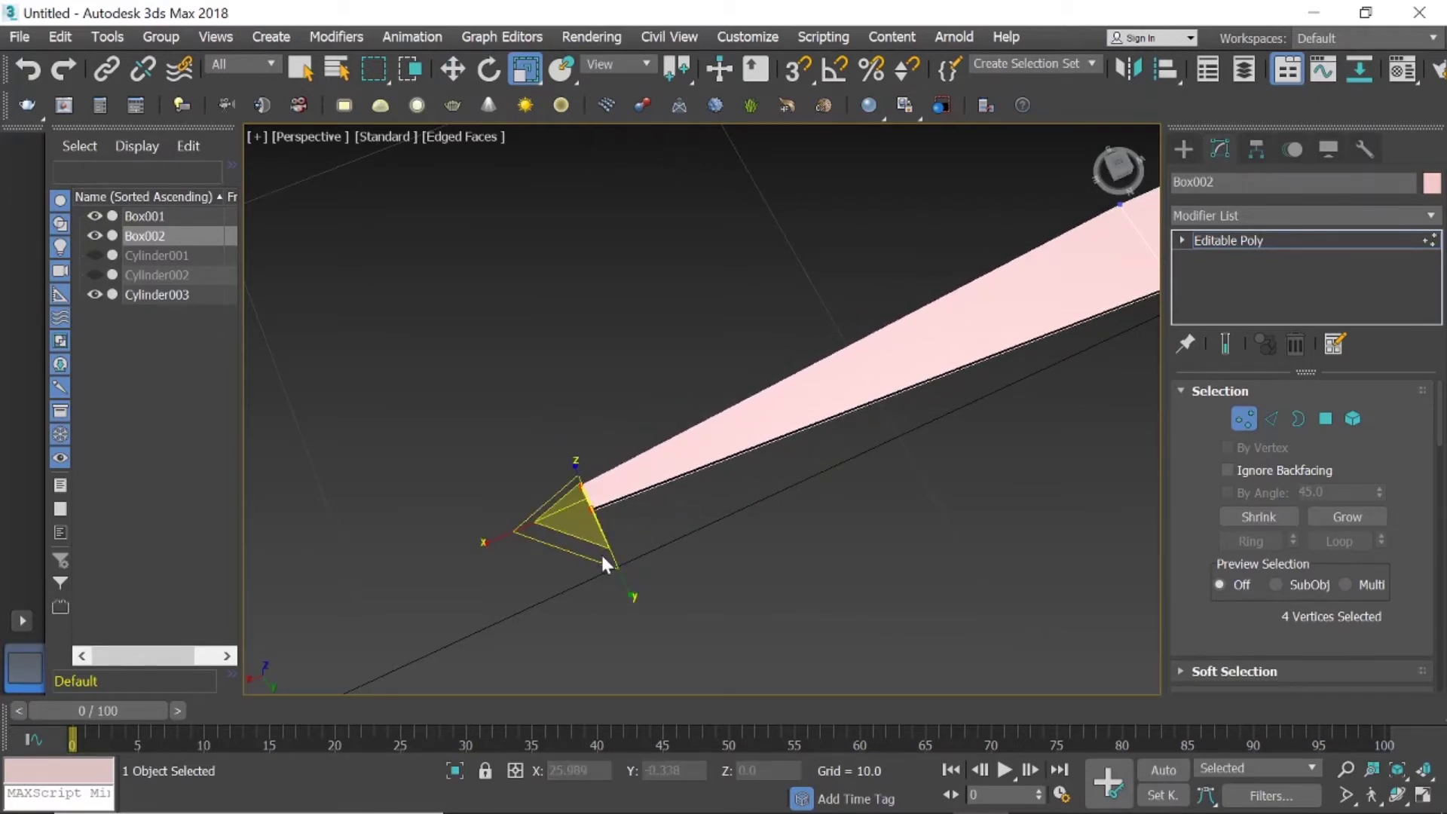
mouse_move(603, 556)
left_mouse_down()
mouse_move(601, 536)
mouse_move(642, 645)
left_mouse_up()
left_click_drag(600, 530, 606, 541)
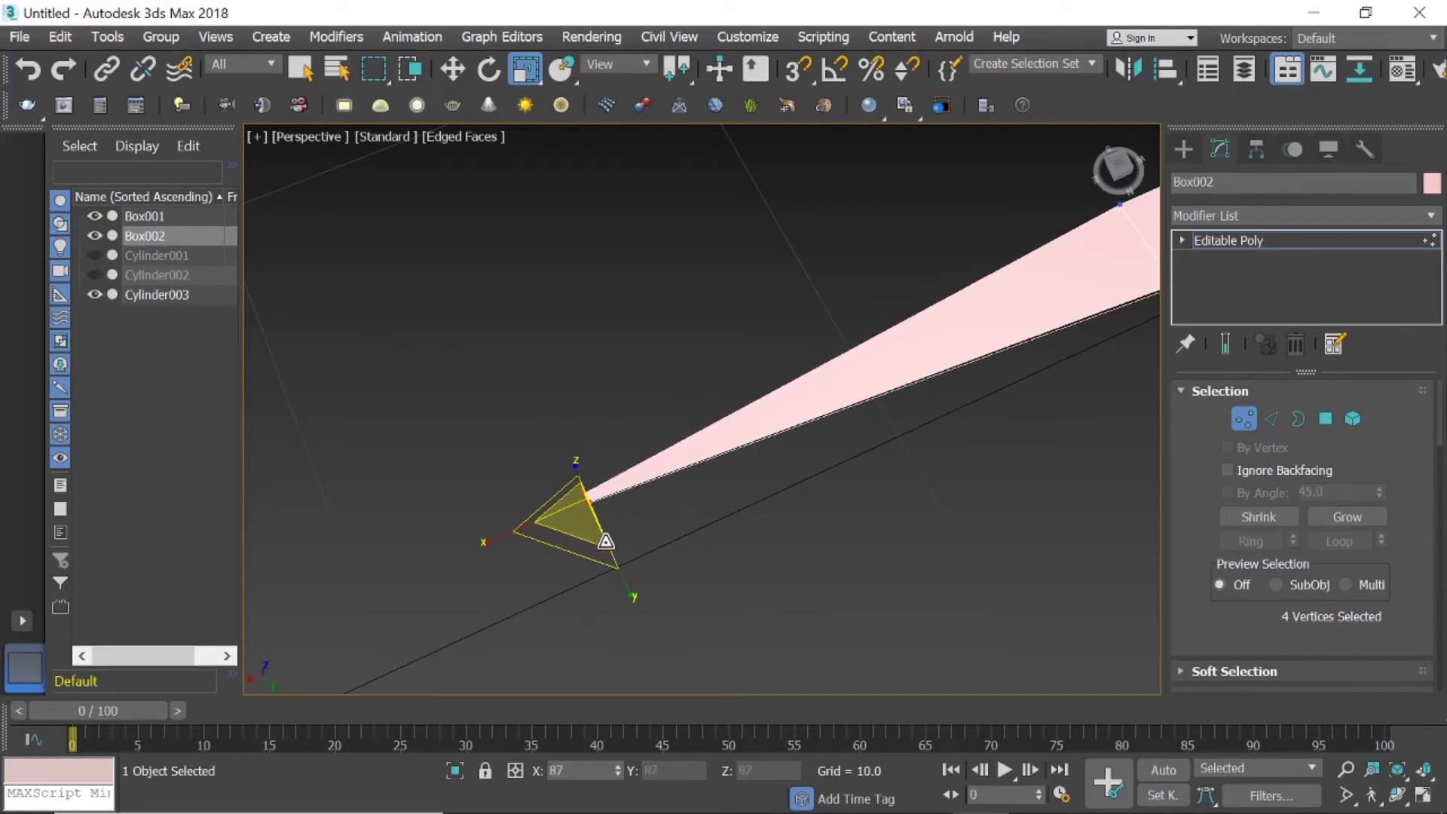
scroll(772, 499, "down", 3)
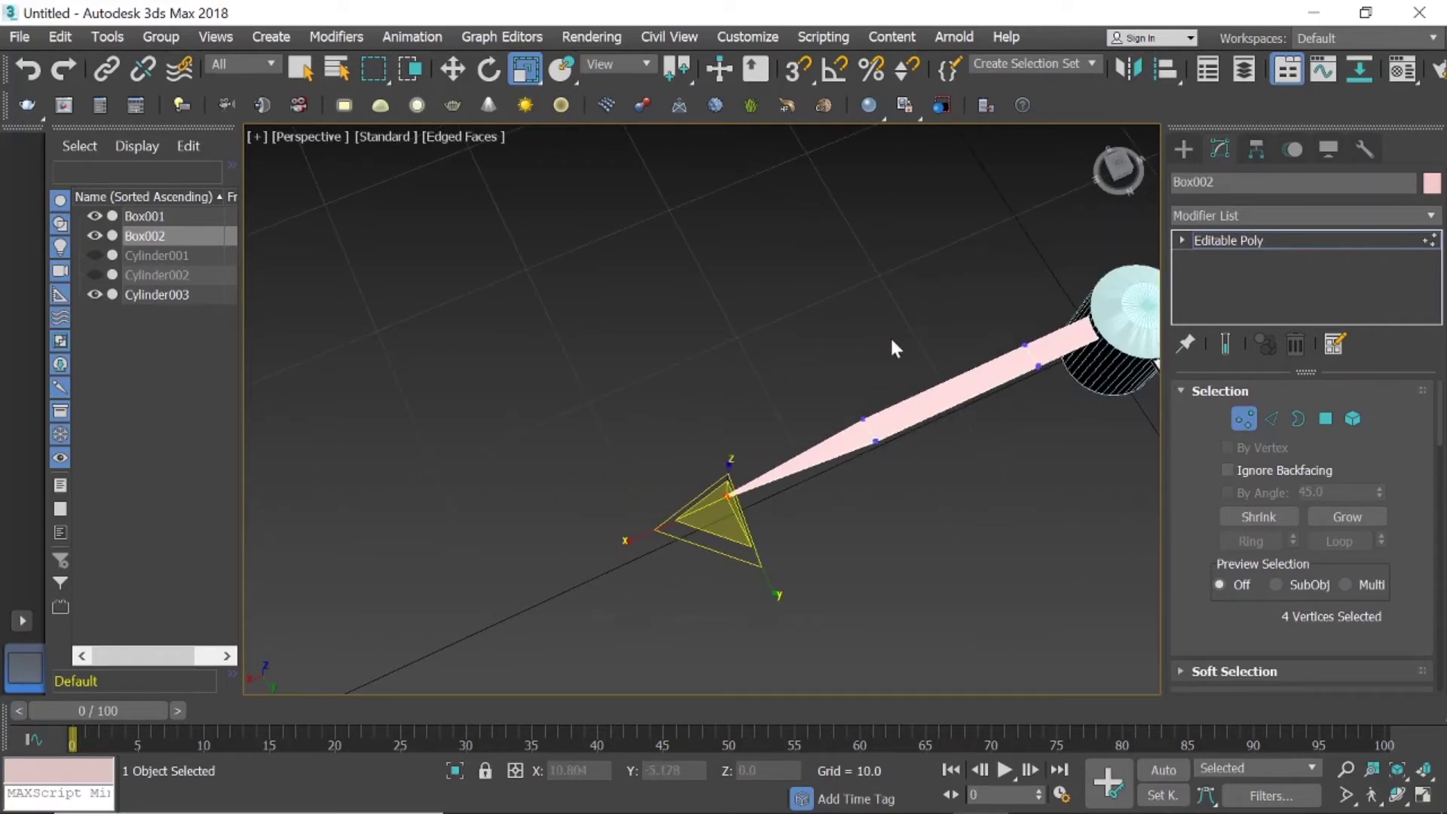
left_click(455, 75)
left_click(770, 291)
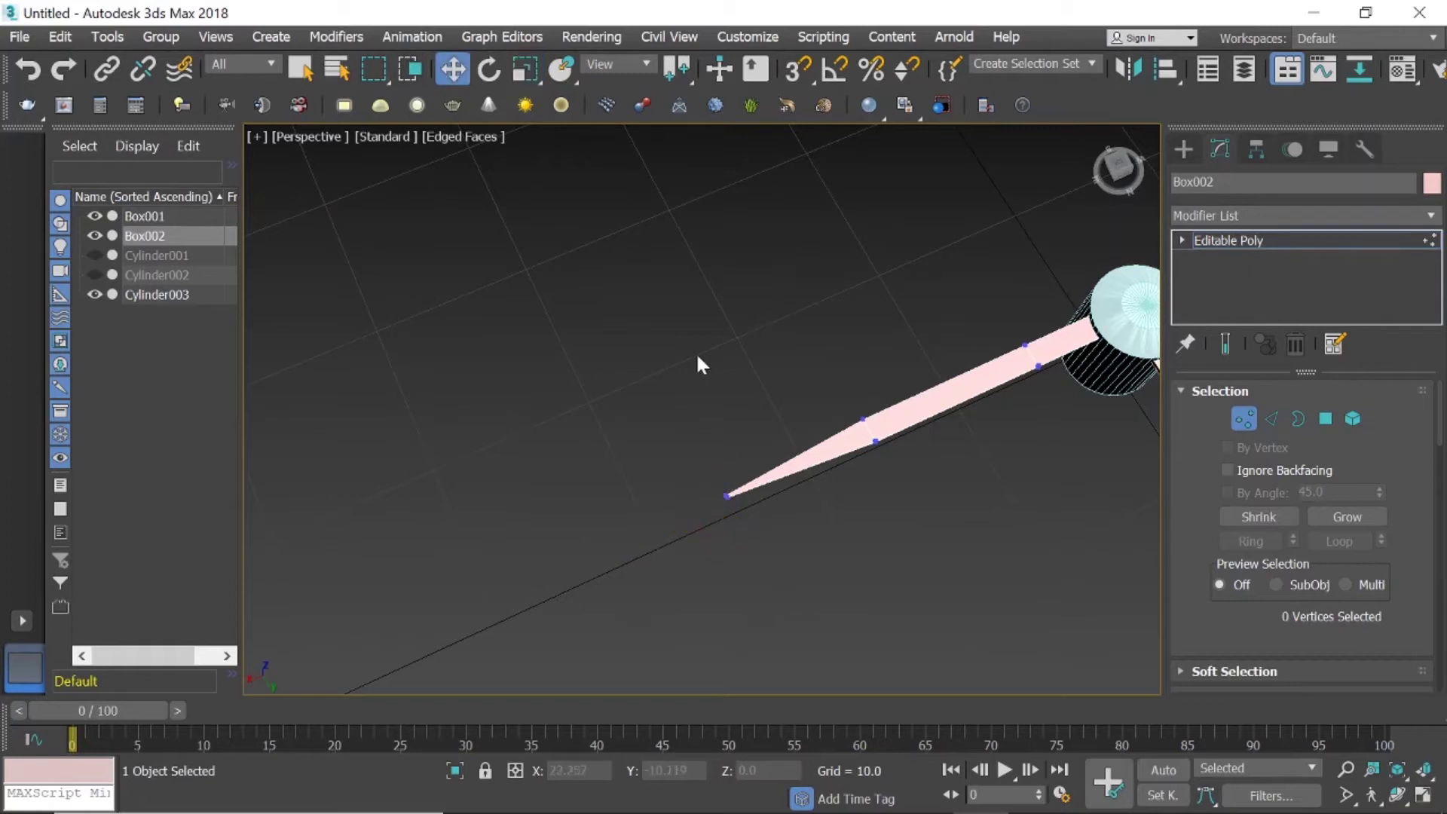
middle_click_drag(695, 351, 699, 363, "alt")
Move the thin hand Box002 slightly down along Z.
left_click(1183, 150)
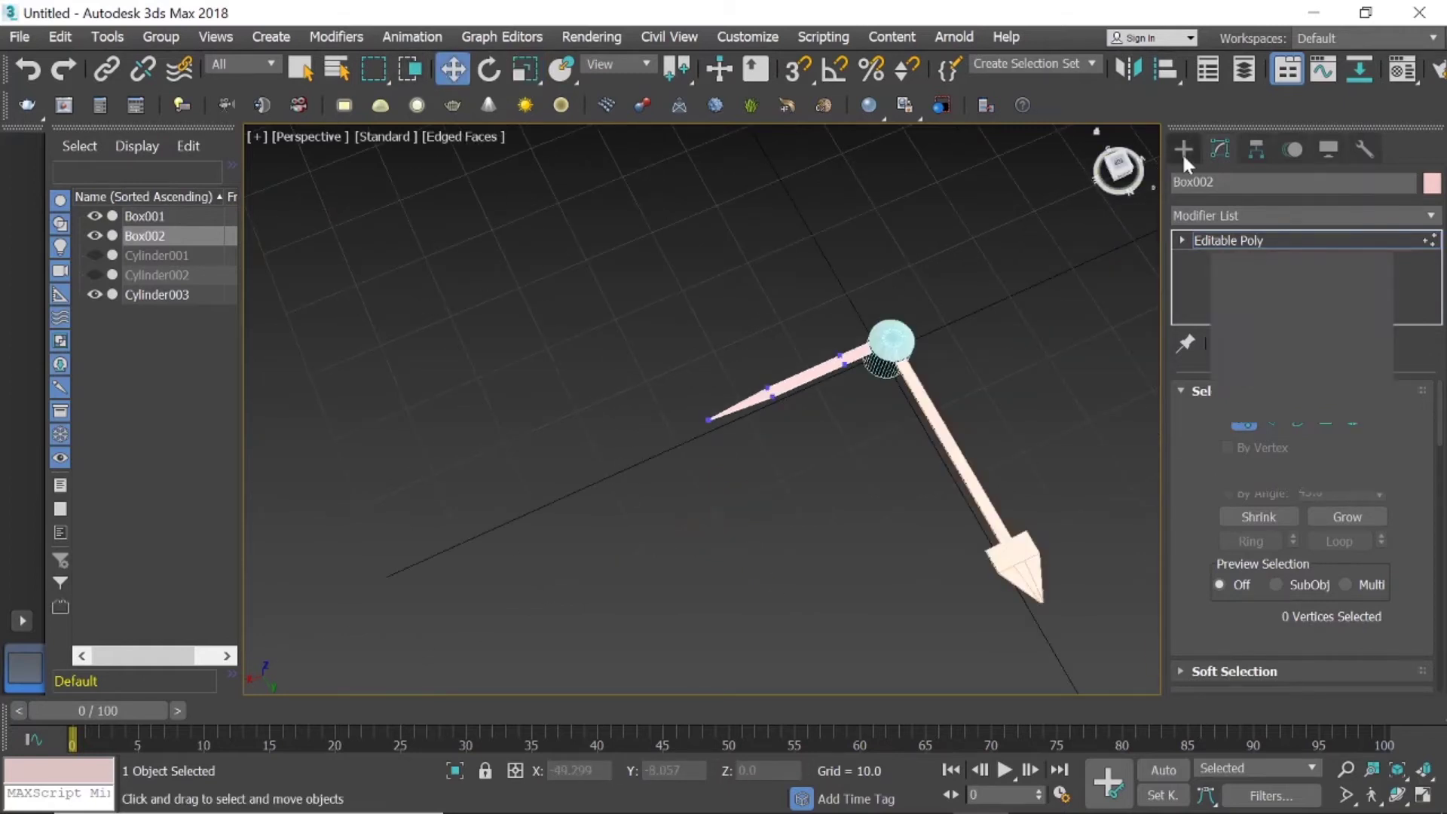
left_click(1028, 274)
left_click_drag(1123, 177, 1049, 409)
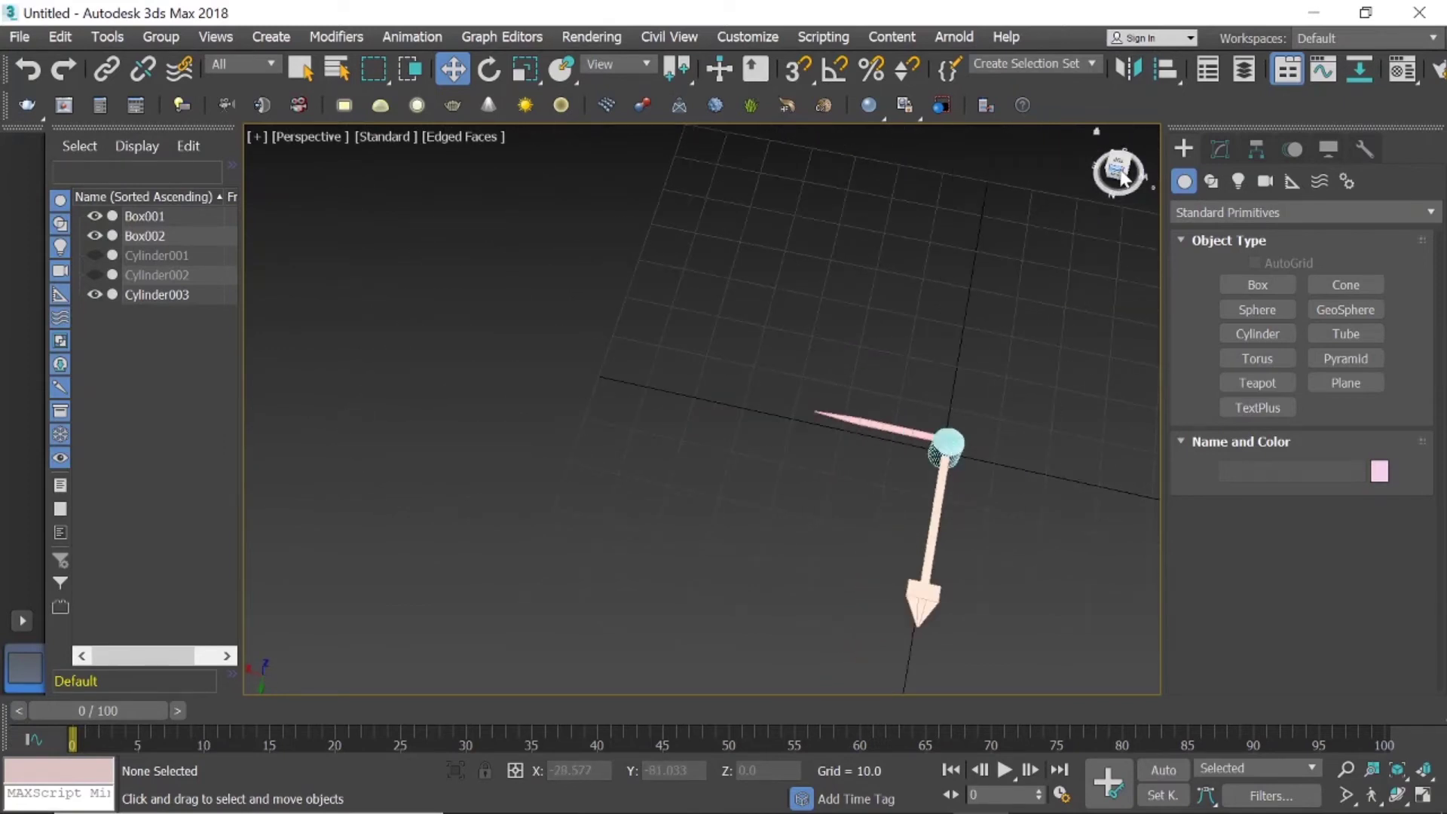
mouse_move(1118, 171)
left_mouse_down()
mouse_move(1085, 181)
mouse_move(1118, 174)
mouse_move(1118, 159)
left_mouse_up()
scroll(944, 411, "up", 2)
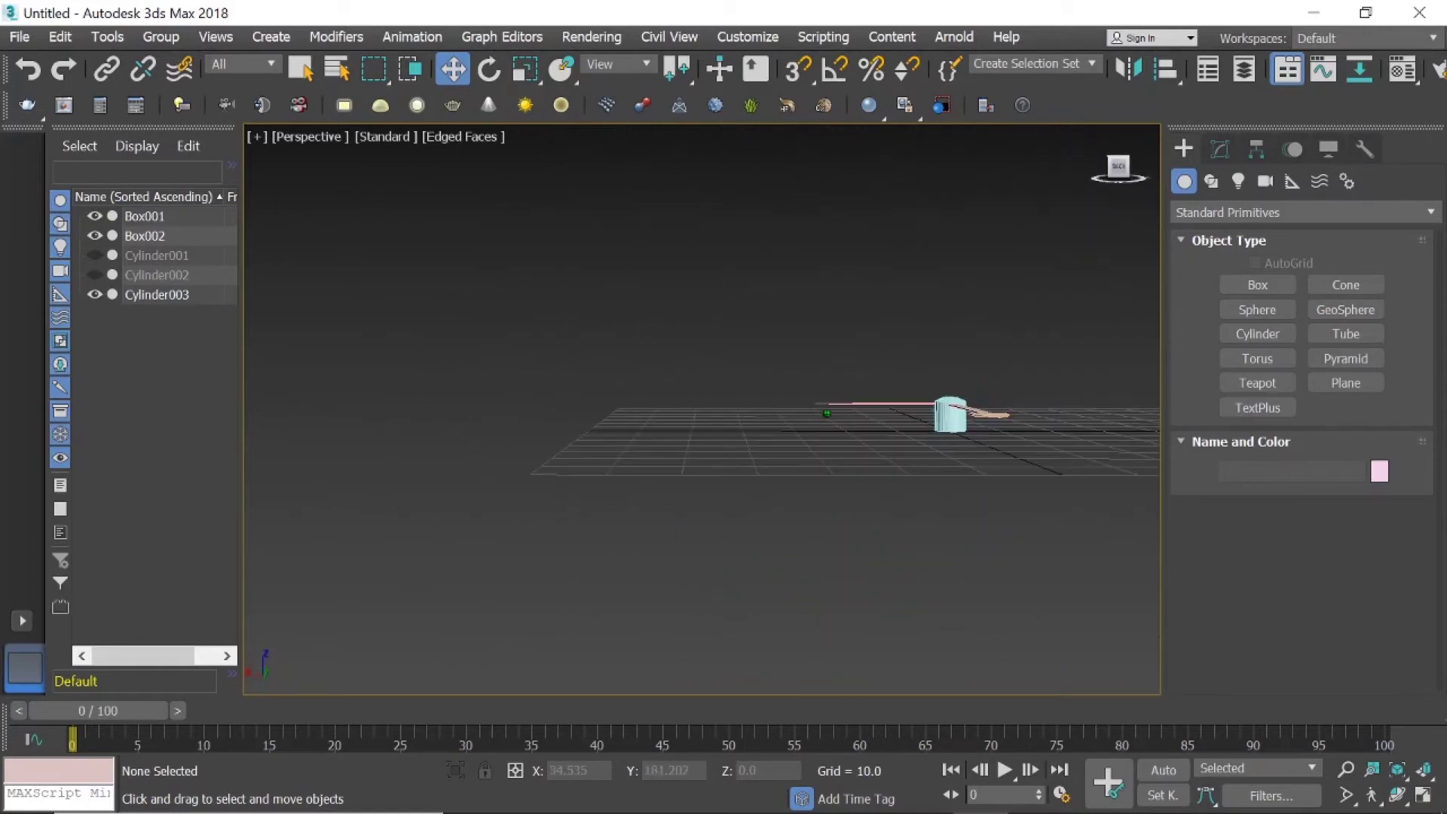
scroll(944, 399, "up", 2)
scroll(859, 376, "up", 2)
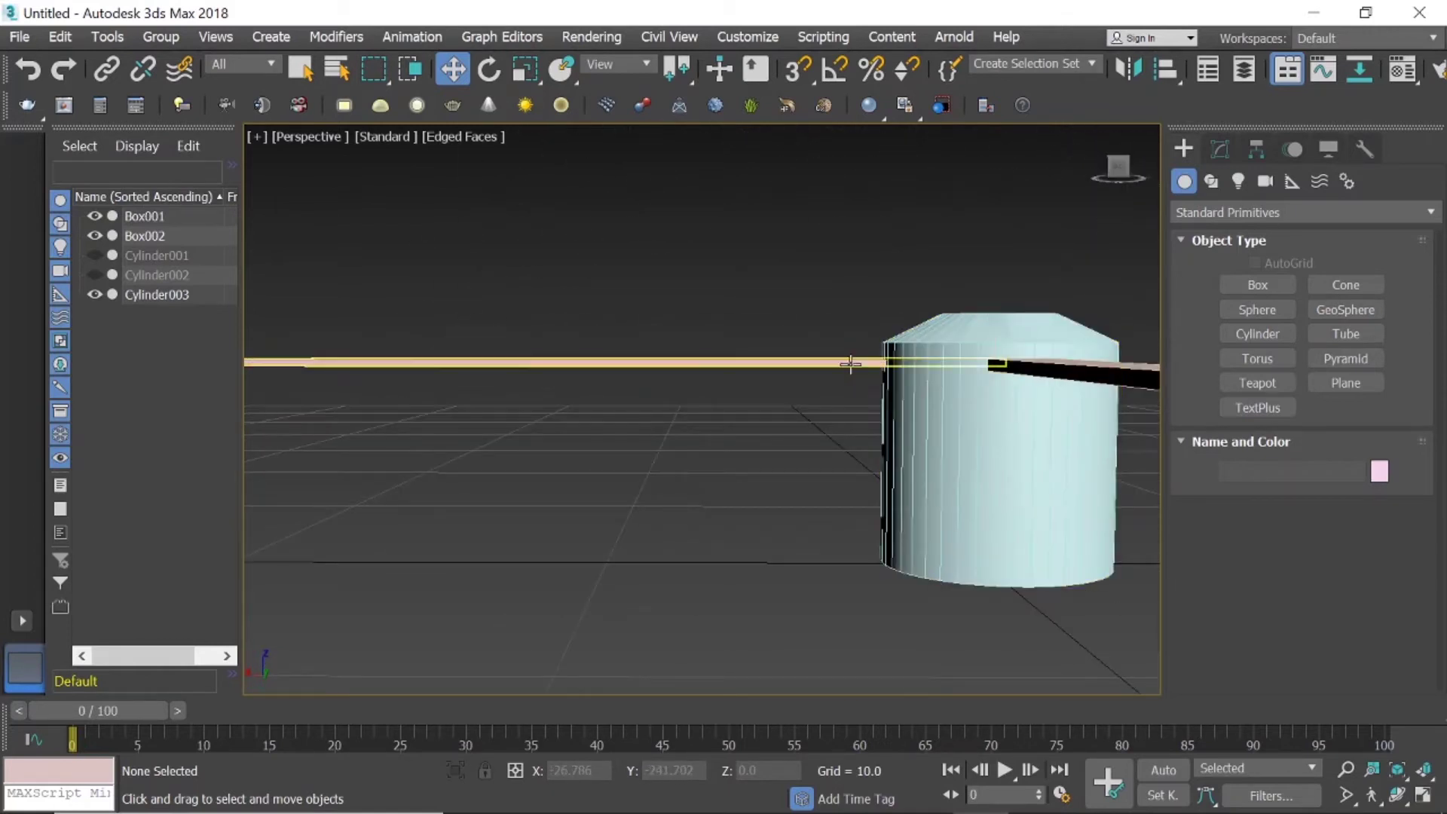
left_click(858, 364)
left_click_drag(497, 294, 497, 310)
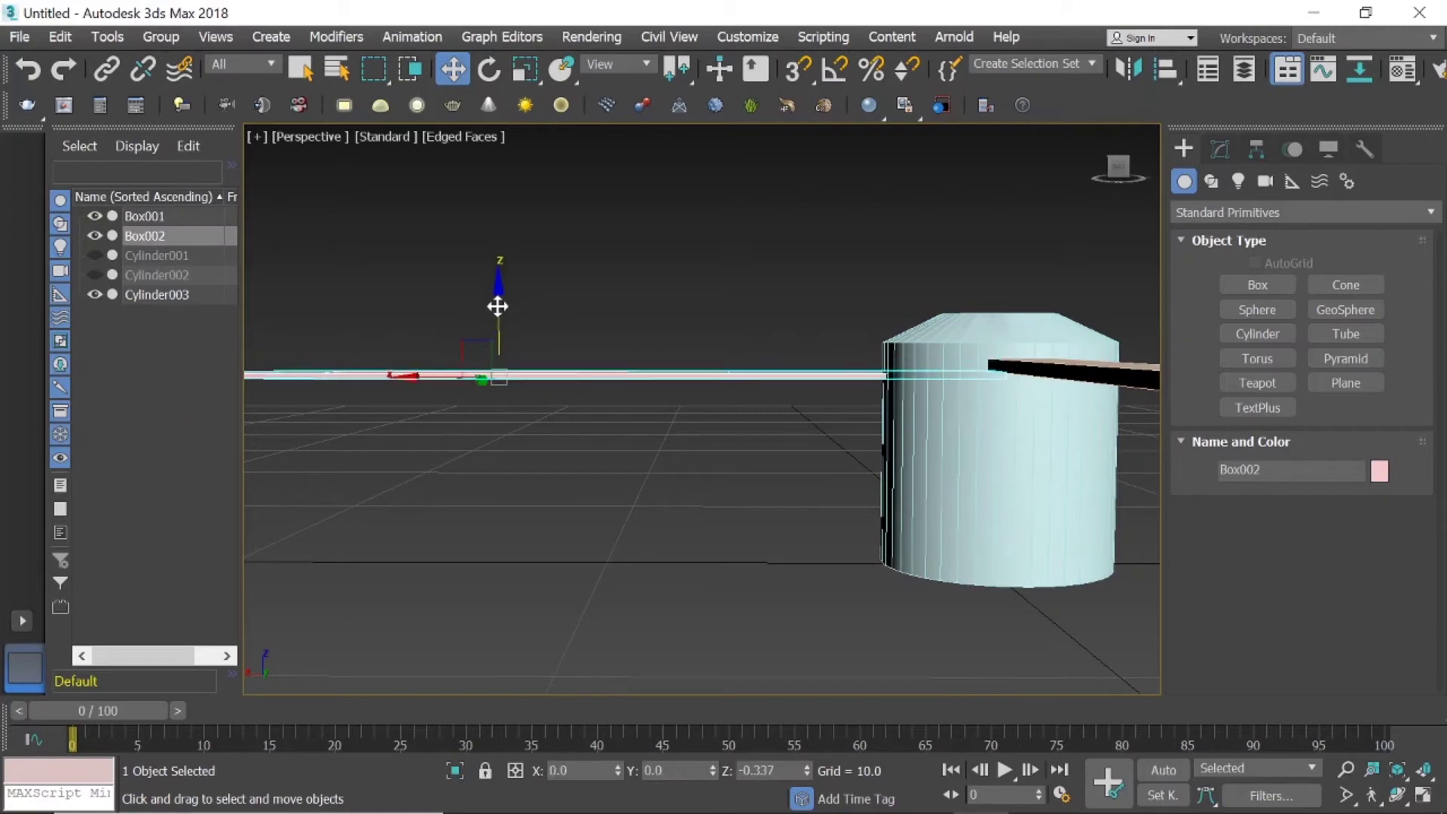
left_click(761, 301)
Unhide the cyan clock body Cylinder001 from a top-down view.
scroll(979, 272, "down", 2)
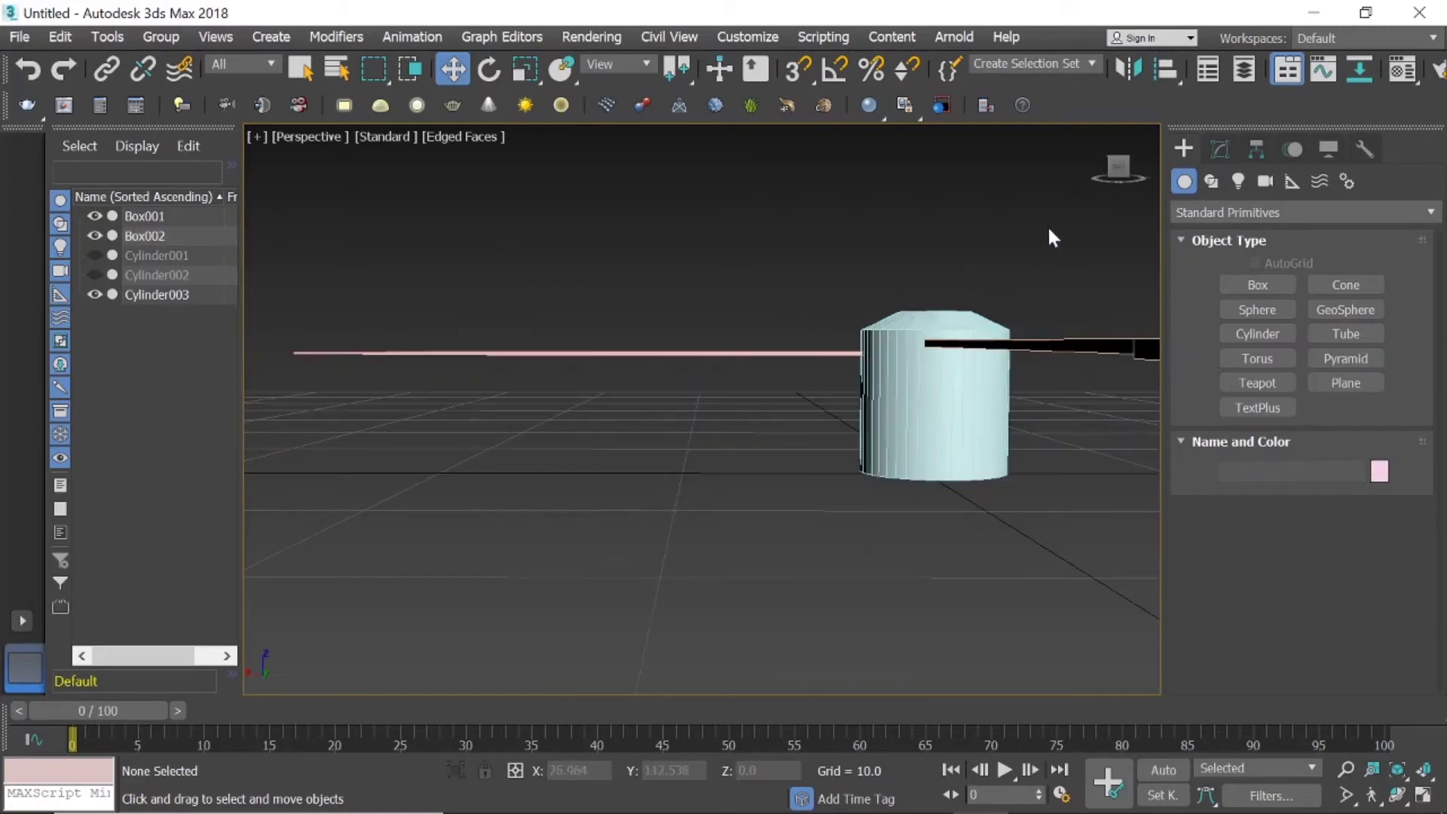
left_click_drag(1114, 177, 872, 365)
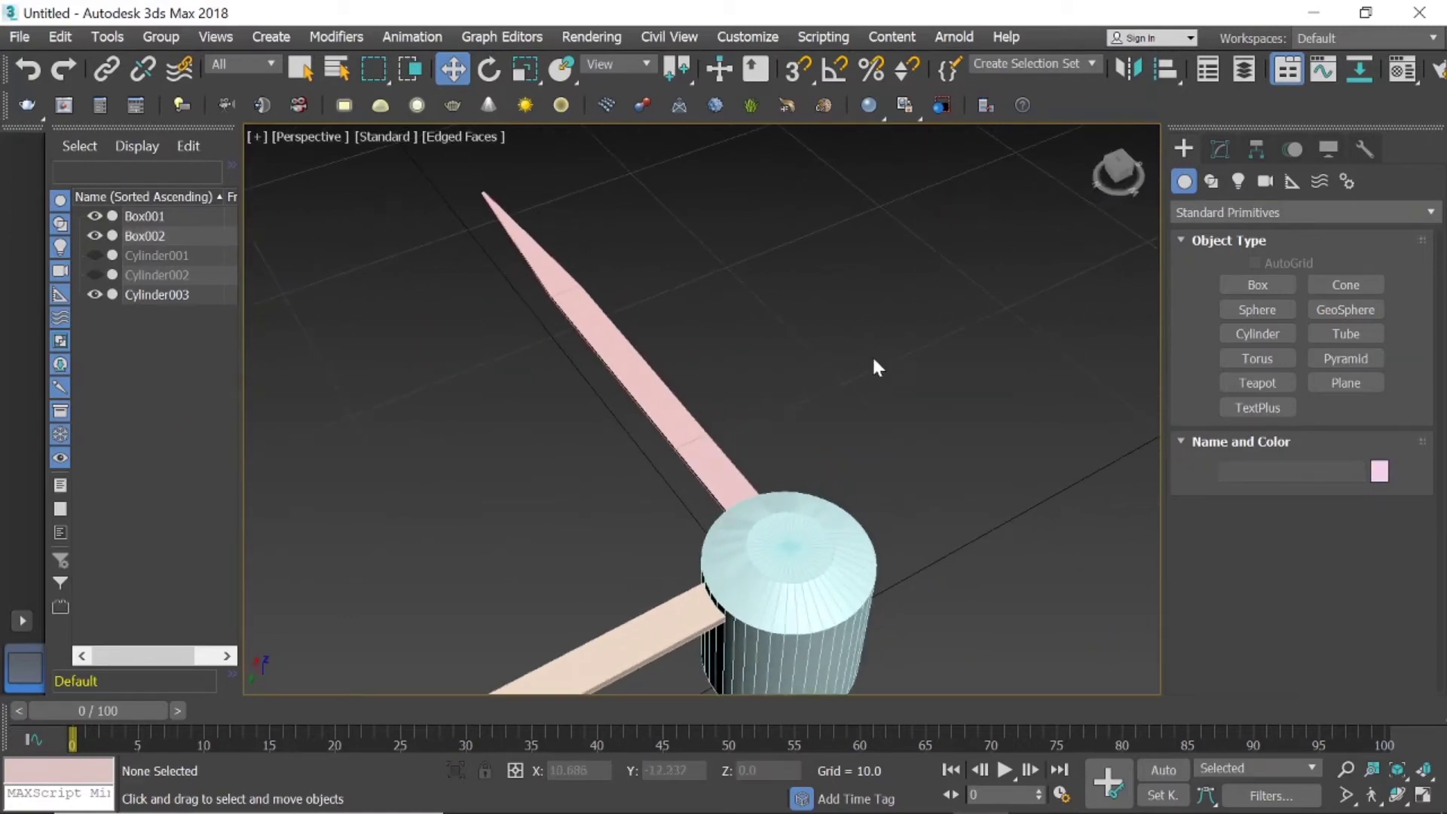
scroll(979, 301, "down", 2)
left_click_drag(1119, 171, 907, 319)
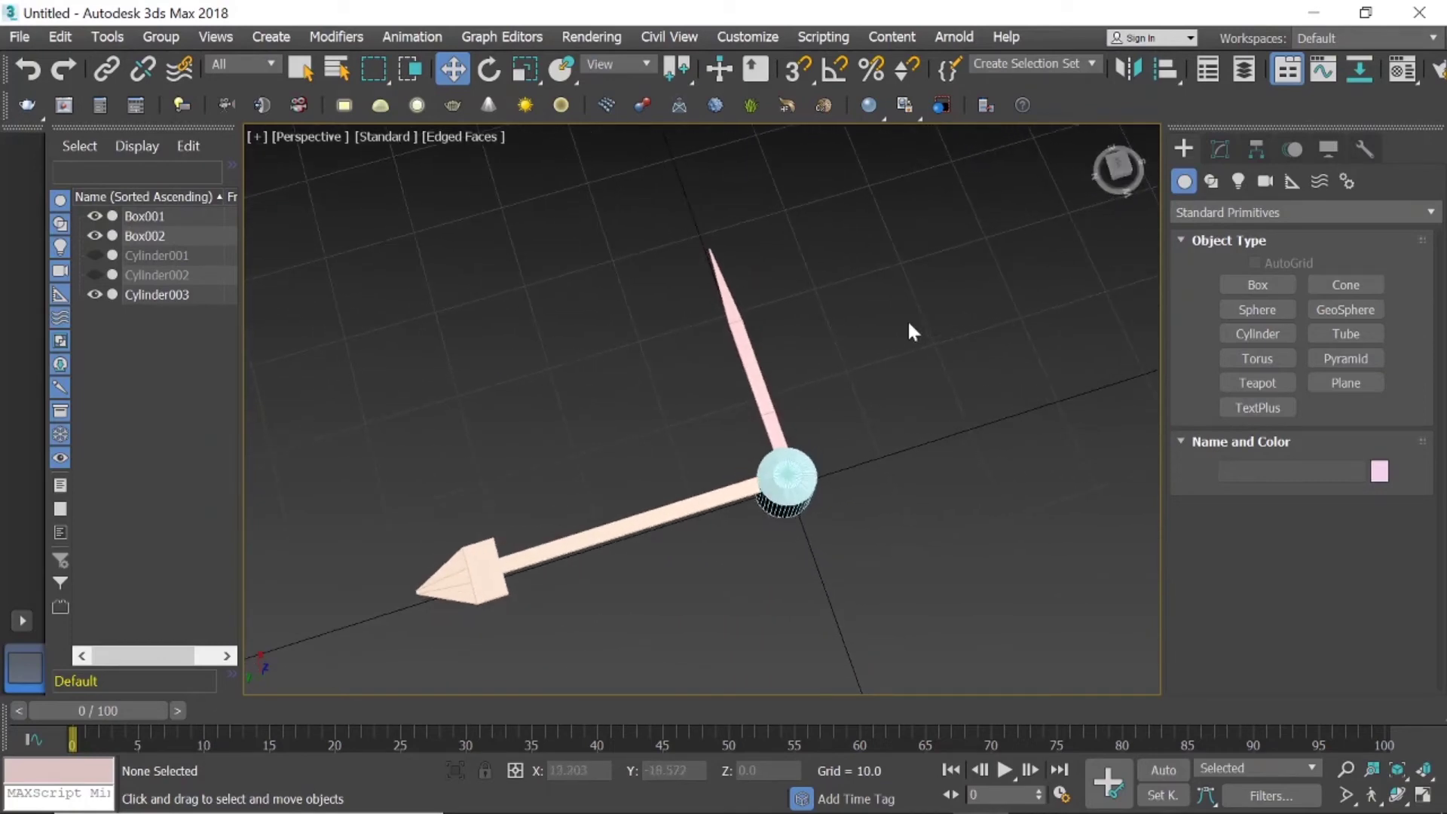
scroll(924, 318, "down", 2)
left_click(95, 255)
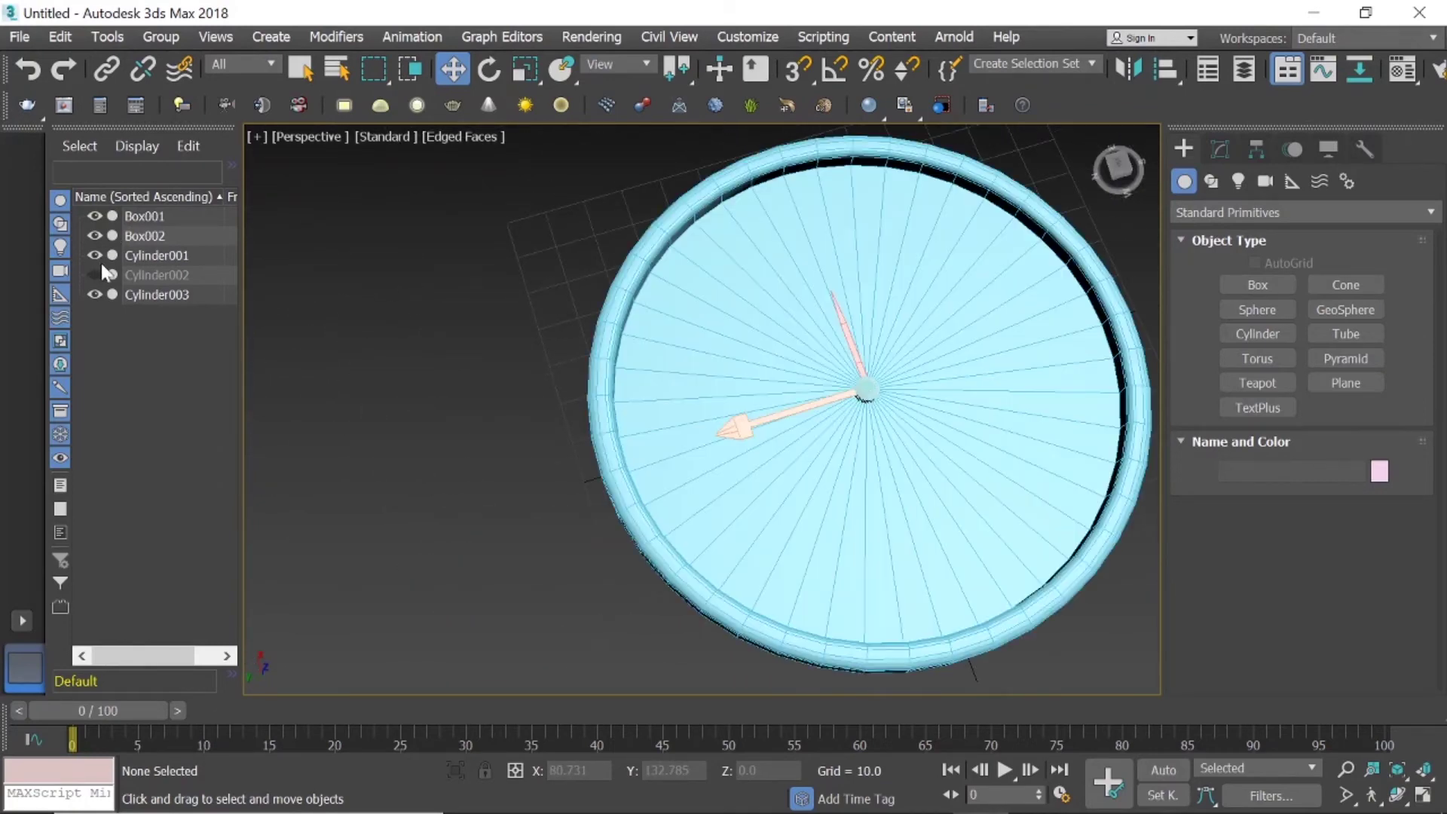
Unhide the marble Roman-numeral face Cylinder002.
left_click(94, 274)
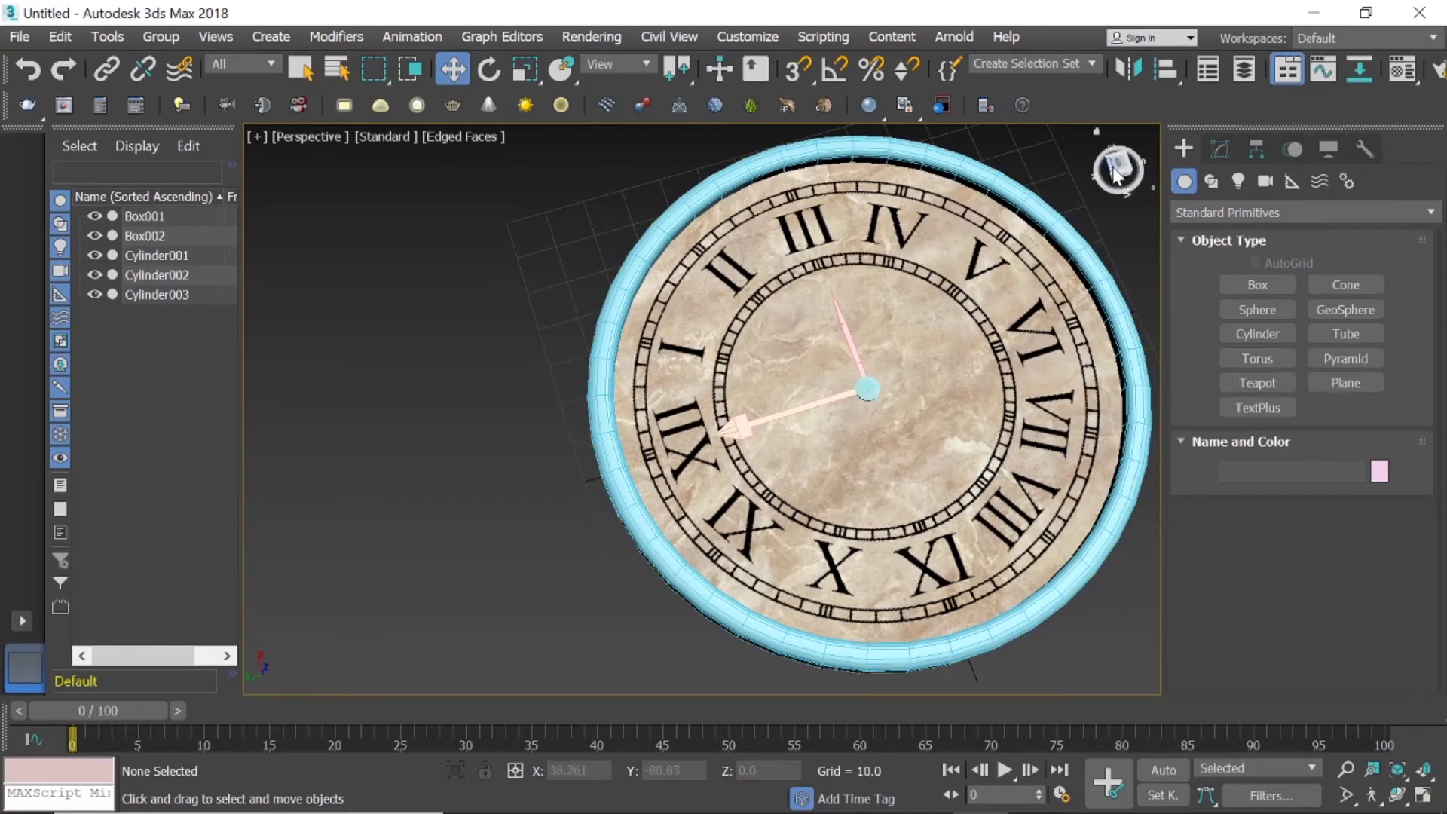
mouse_move(1119, 170)
left_mouse_down()
mouse_move(1115, 181)
mouse_move(1117, 150)
left_mouse_up()
scroll(895, 324, "up", 4)
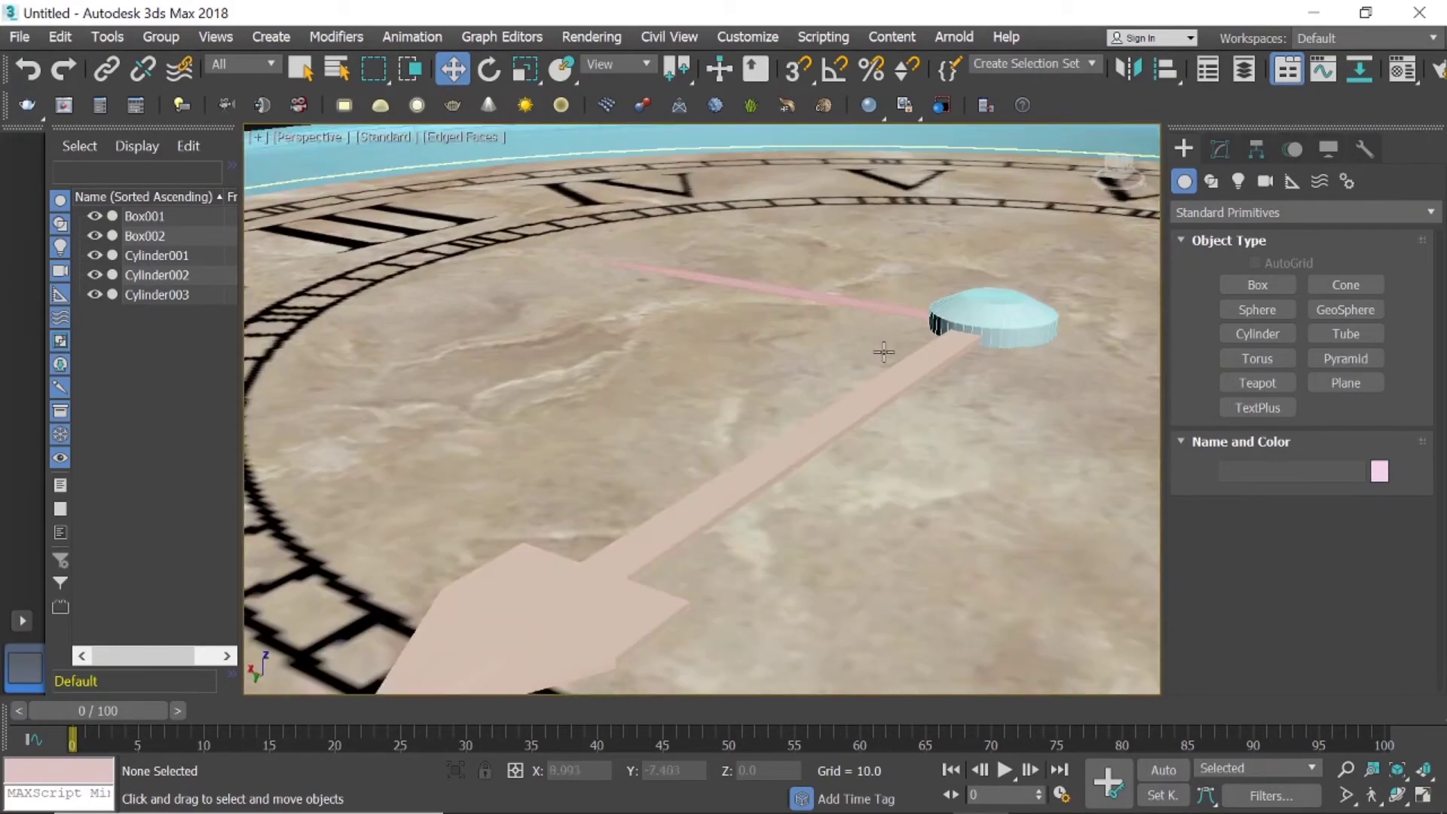
scroll(895, 323, "up", 2)
scroll(895, 323, "up", 2)
left_click_drag(1119, 172, 816, 282)
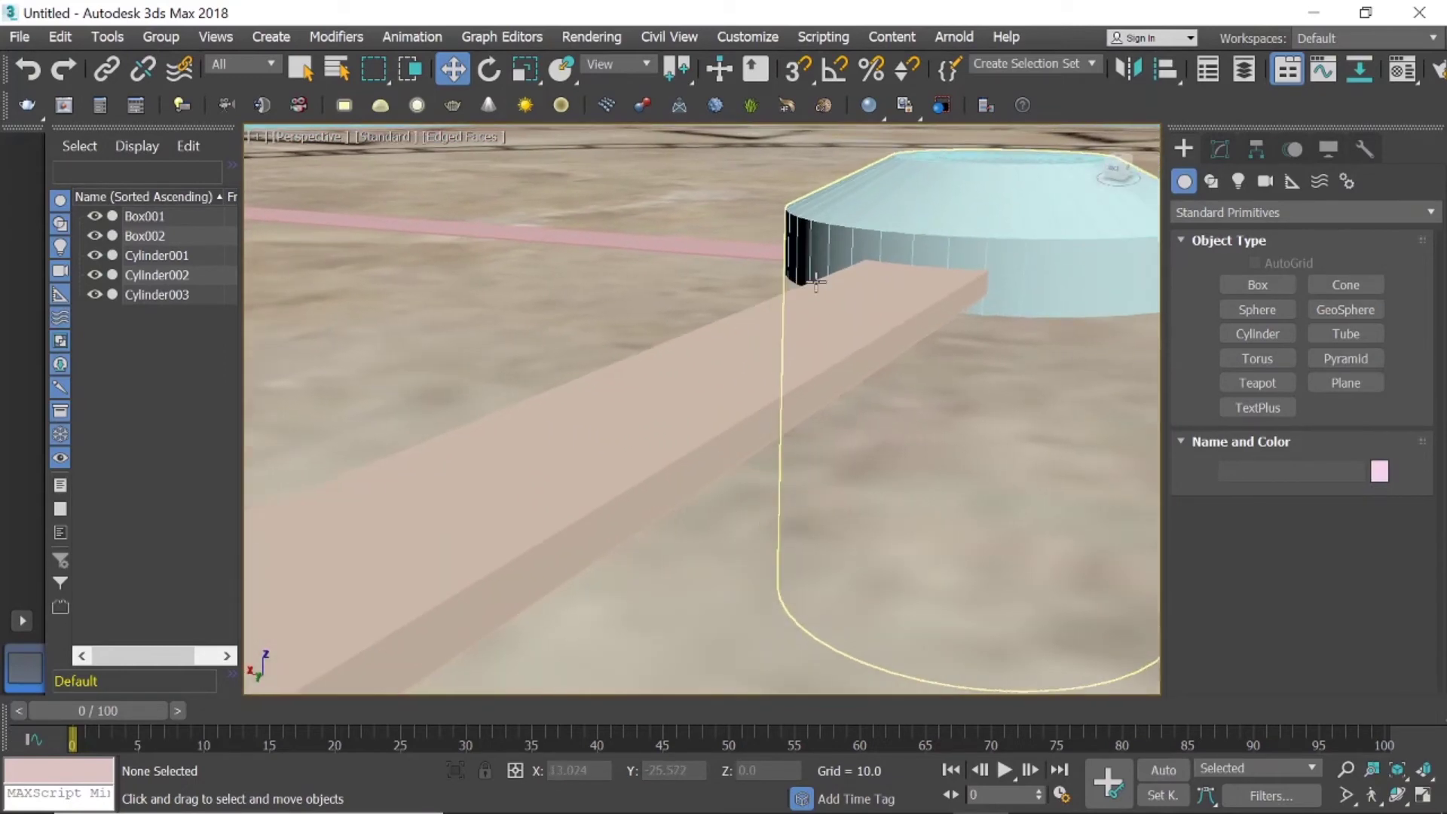
Raise both hands, Box001 and Box002, slightly above the face along Z.
left_click(811, 355)
left_click_drag(479, 447, 481, 427)
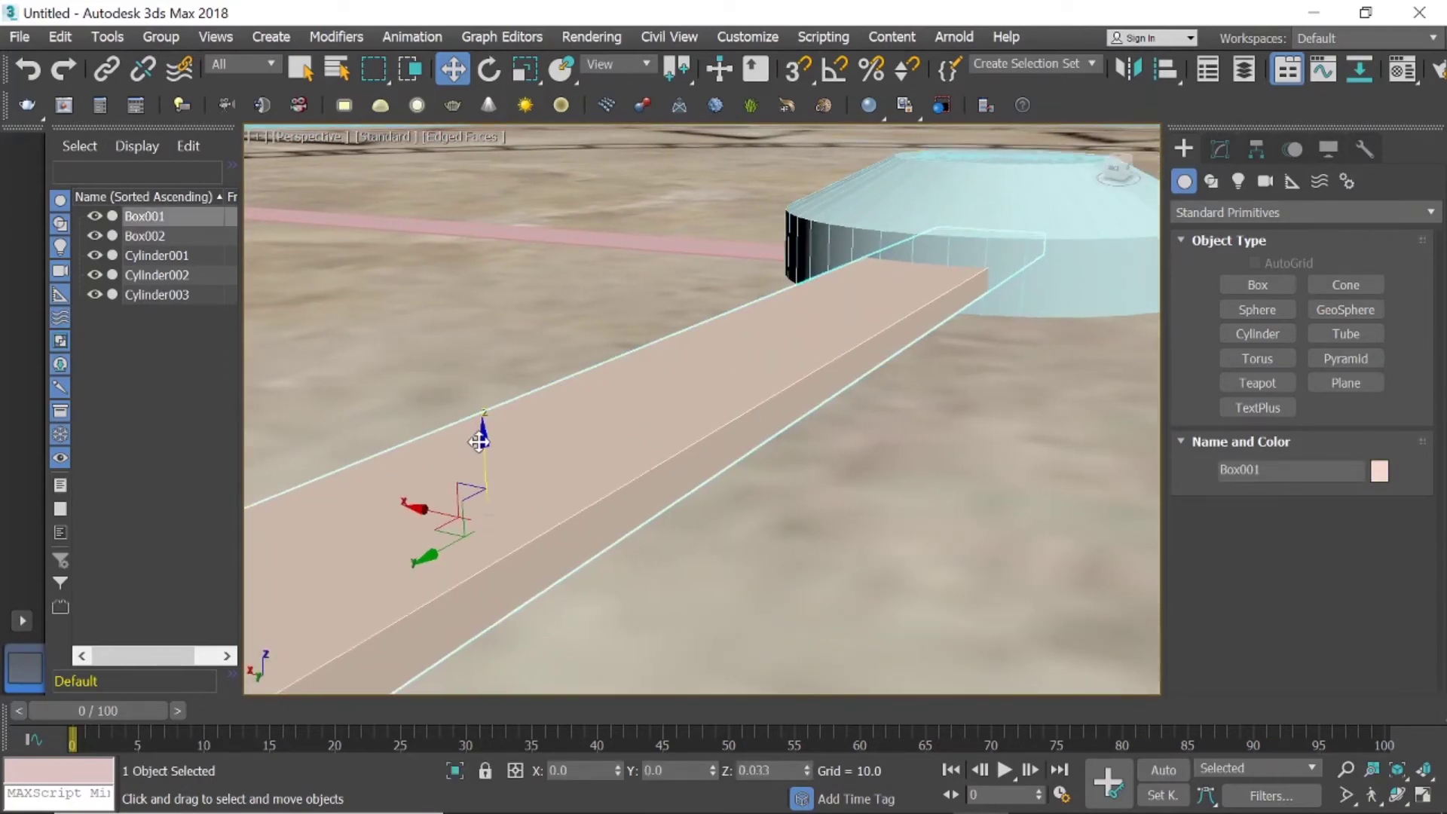
left_click(622, 254)
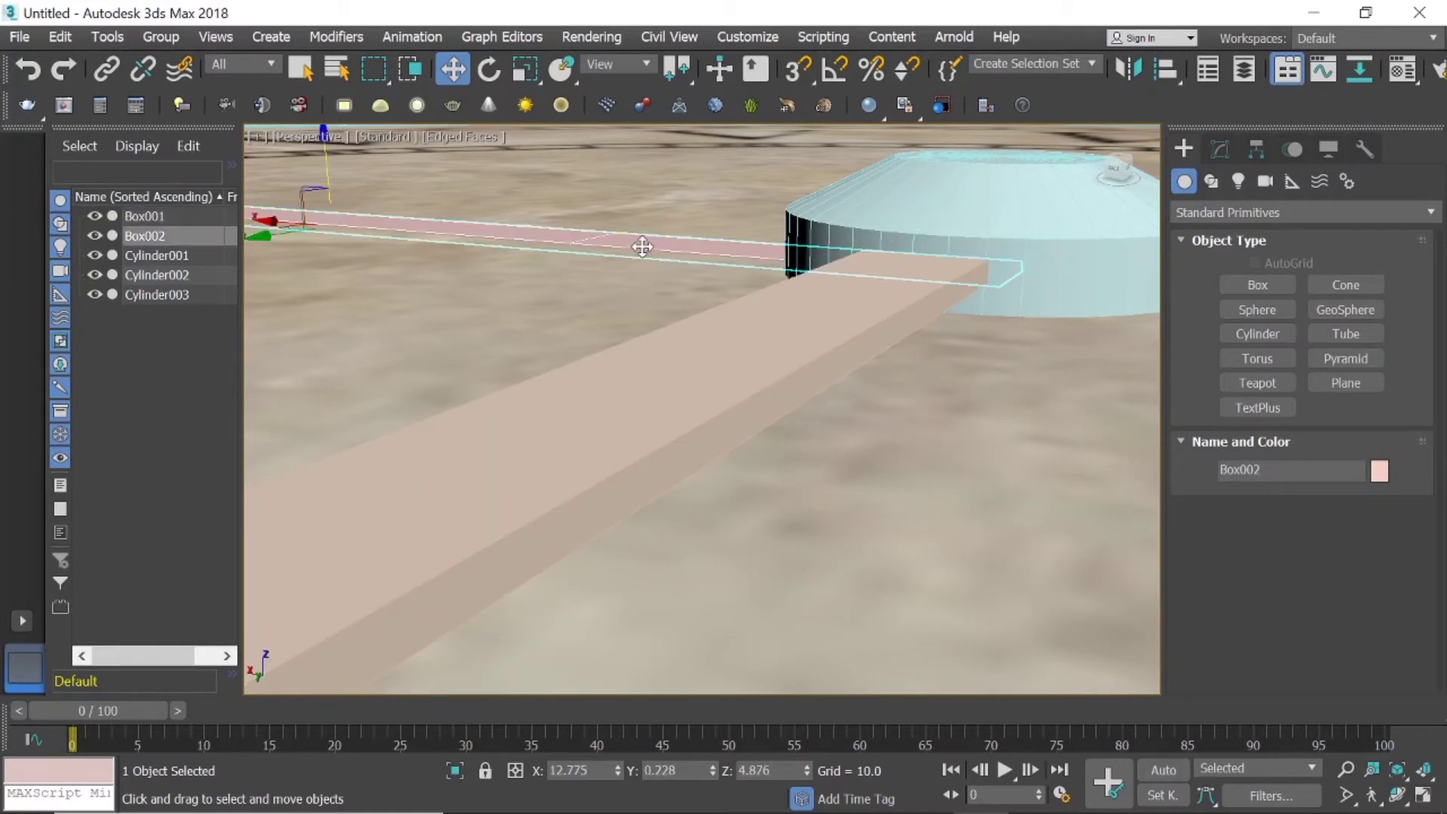
left_click_drag(329, 177, 331, 173)
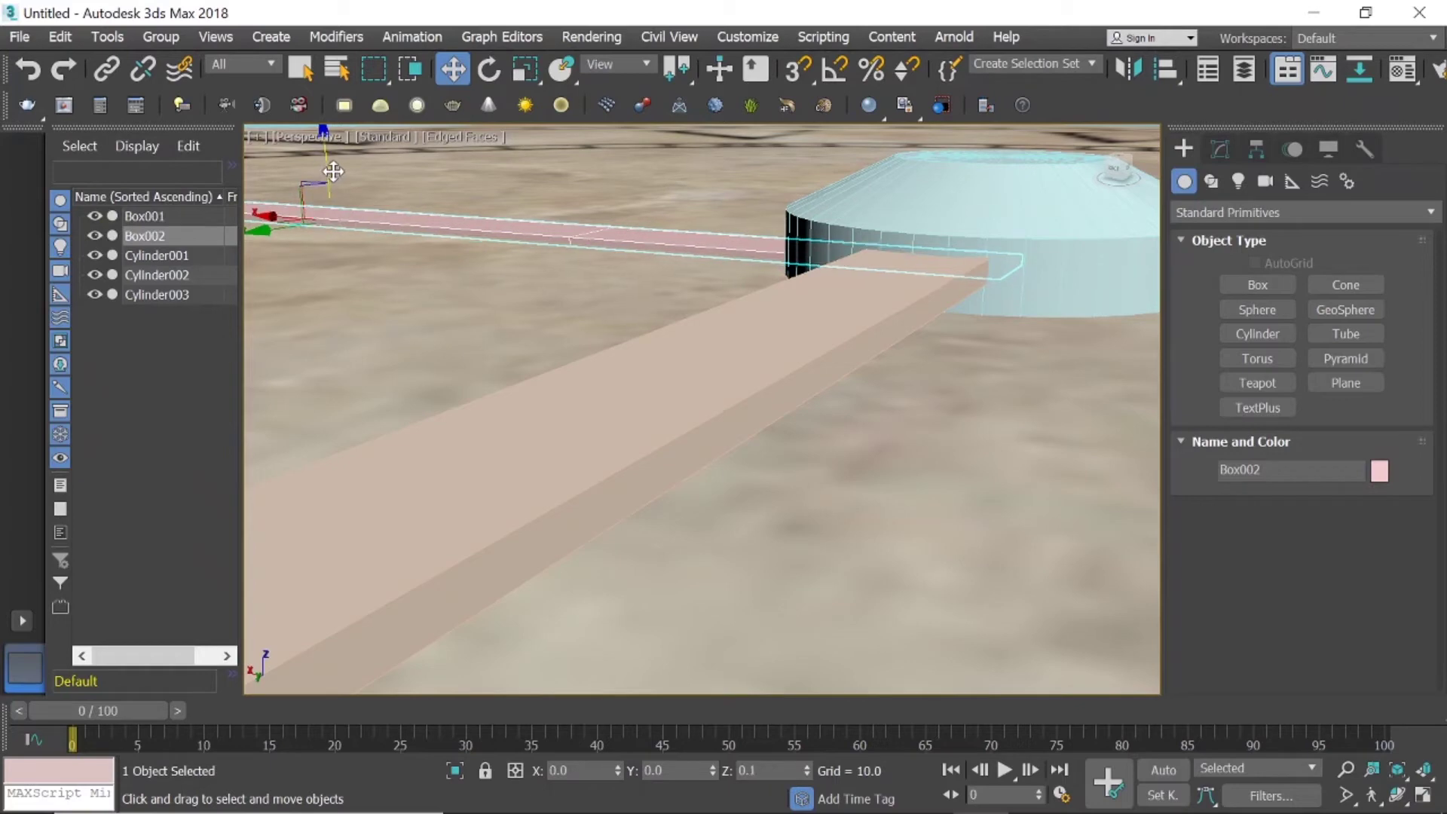
scroll(750, 311, "down", 3)
scroll(753, 314, "down", 3)
scroll(753, 313, "down", 2)
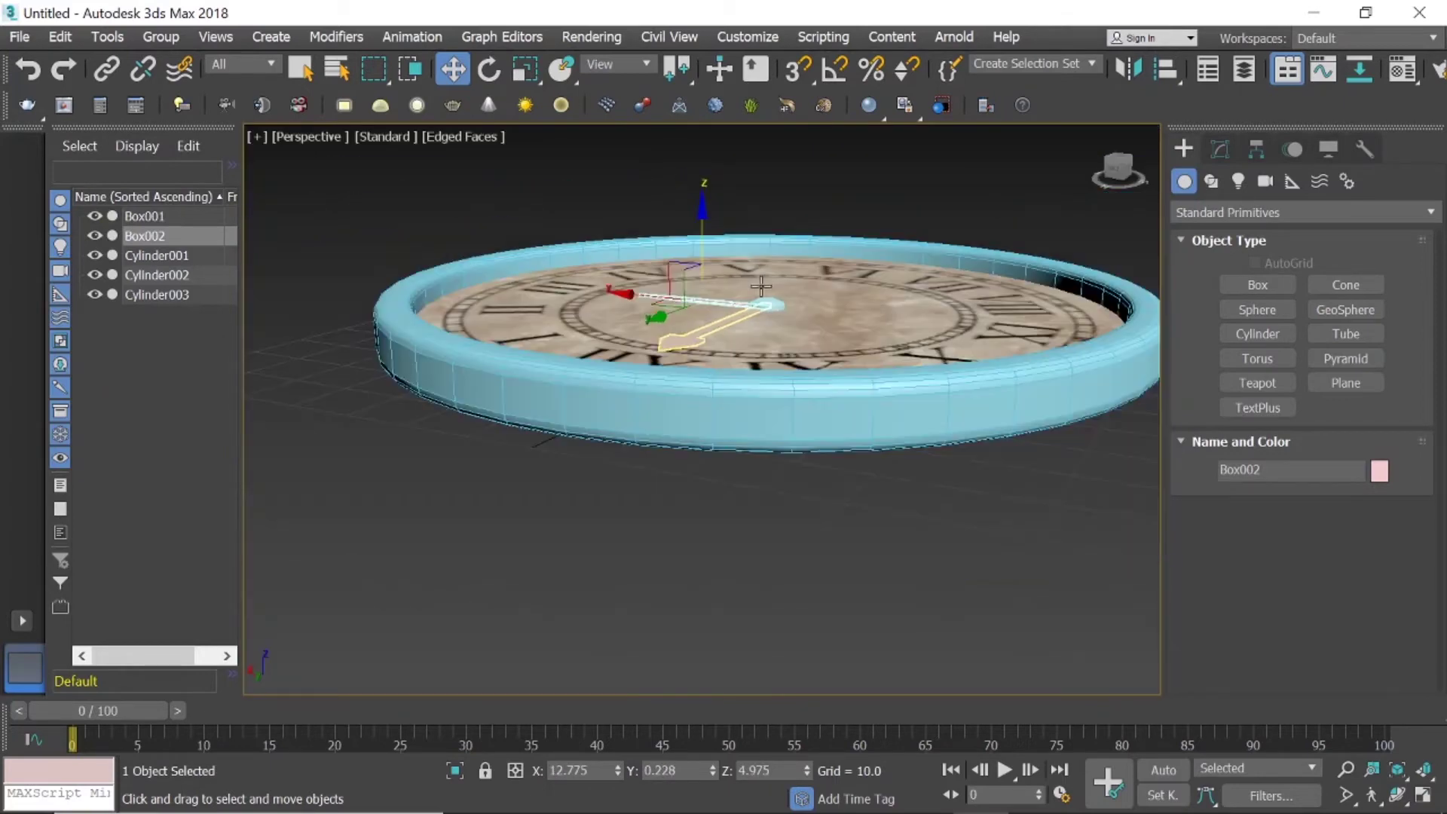
Orbit and zoom around the finished clock to inspect it.
left_click(762, 201)
left_click_drag(1108, 162, 1118, 170)
middle_click_drag(751, 315, 750, 329, "alt")
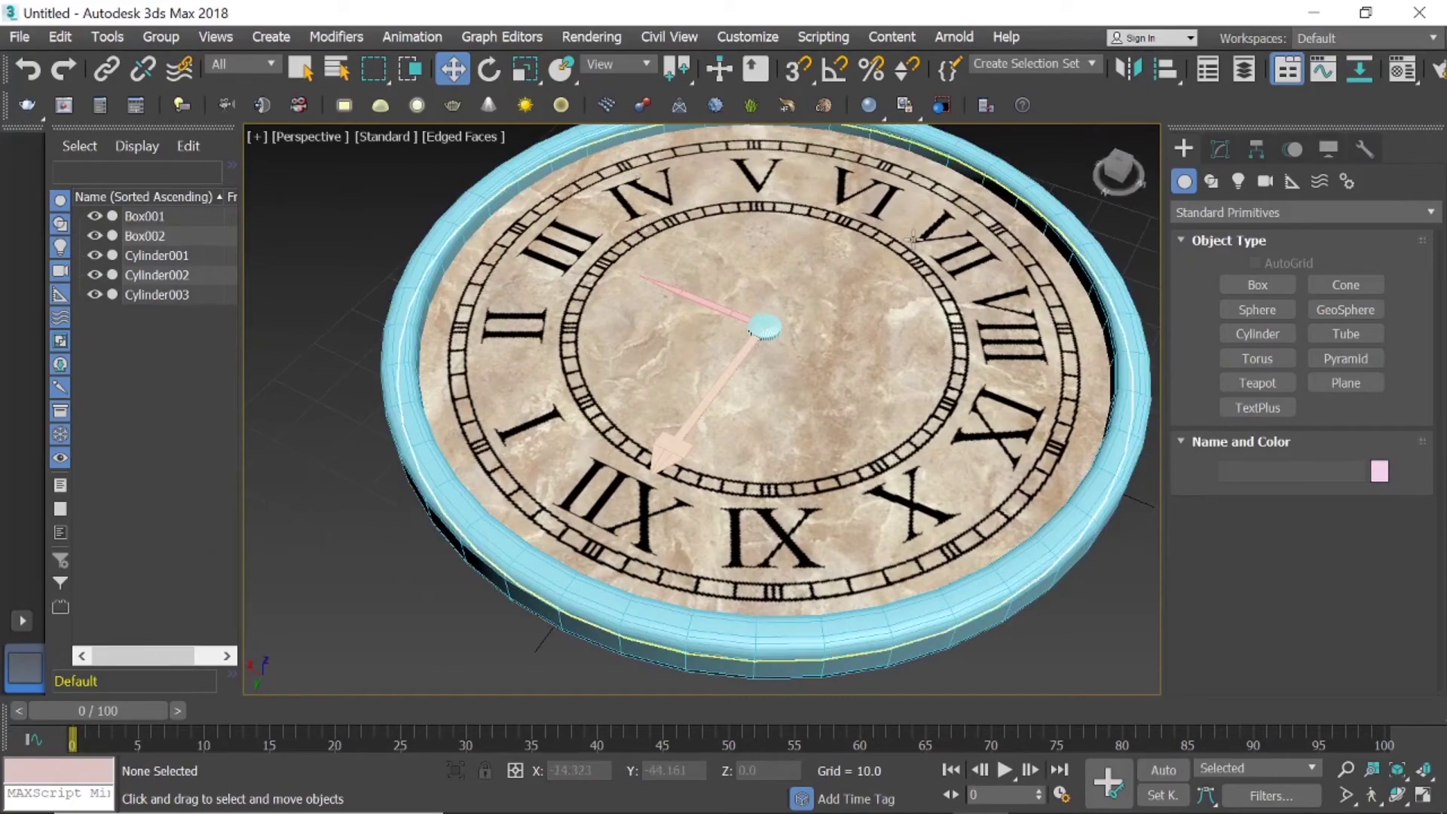
mouse_move(916, 242)
middle_mouse_down("alt")
mouse_move(1153, 185)
mouse_move(1013, 331)
middle_mouse_up("alt")
scroll(1044, 254, "down", 3)
scroll(785, 429, "up", 3)
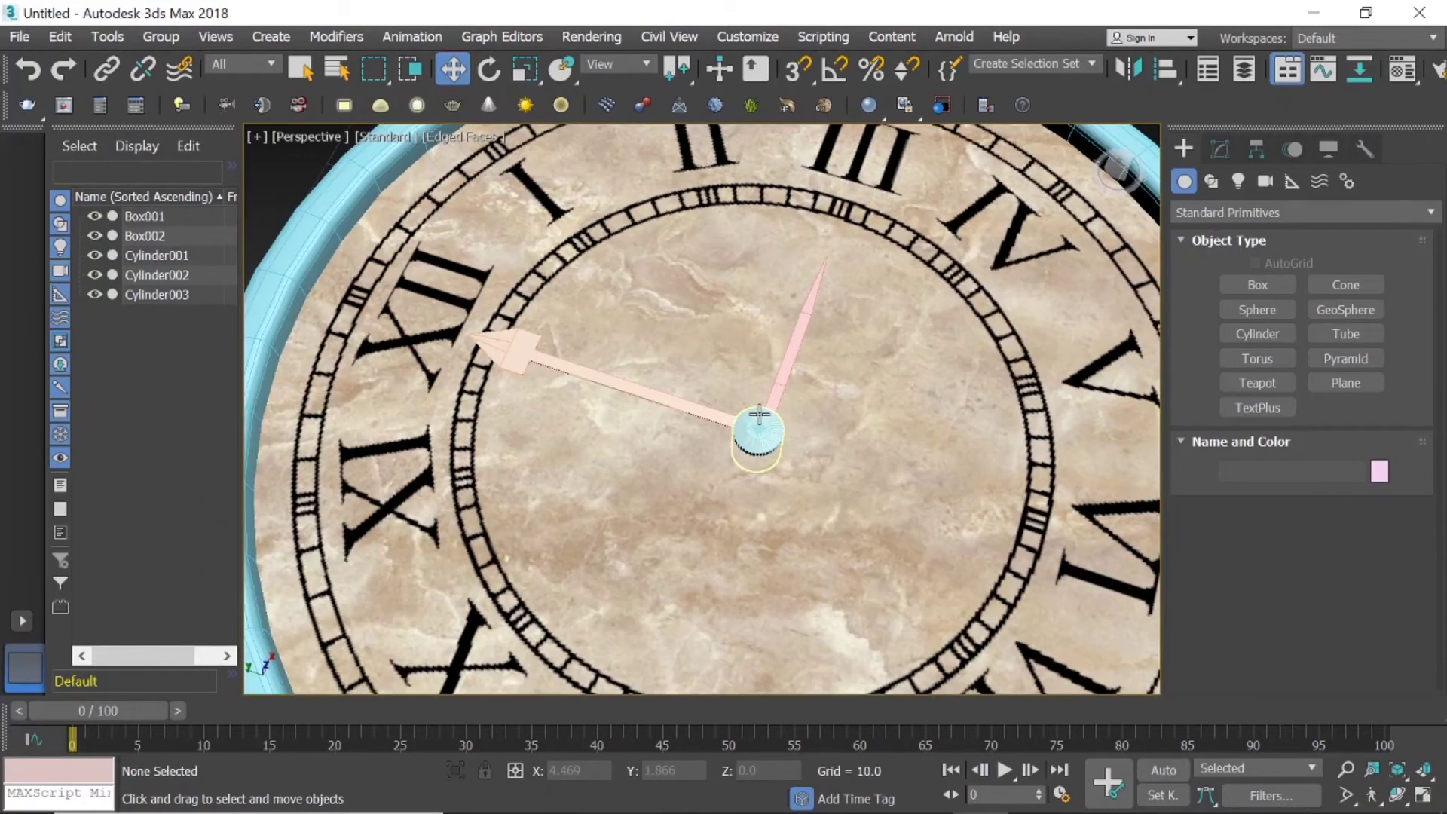
scroll(814, 346, "down", 2)
scroll(757, 388, "down", 3)
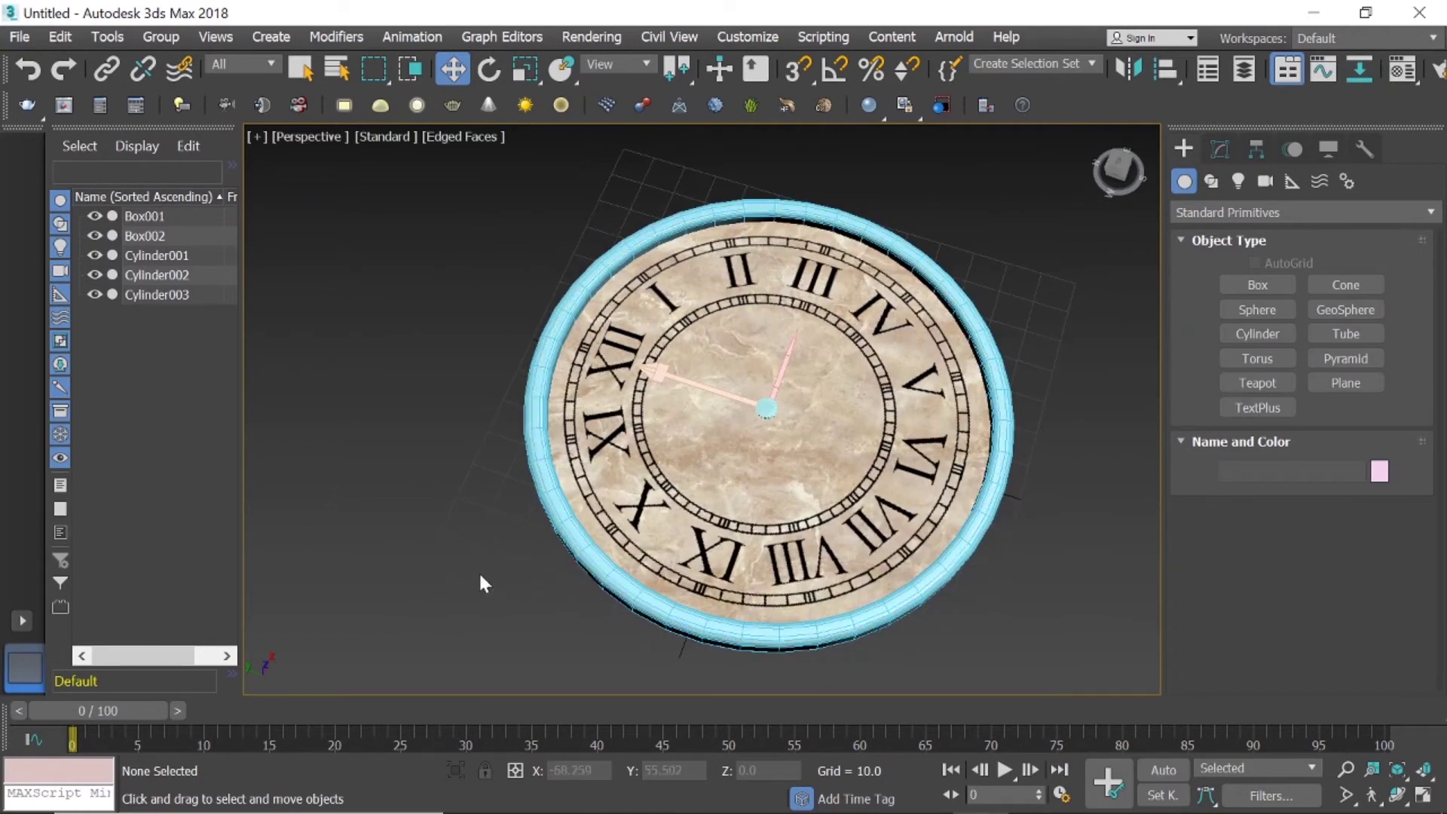
mouse_move(531, 809)
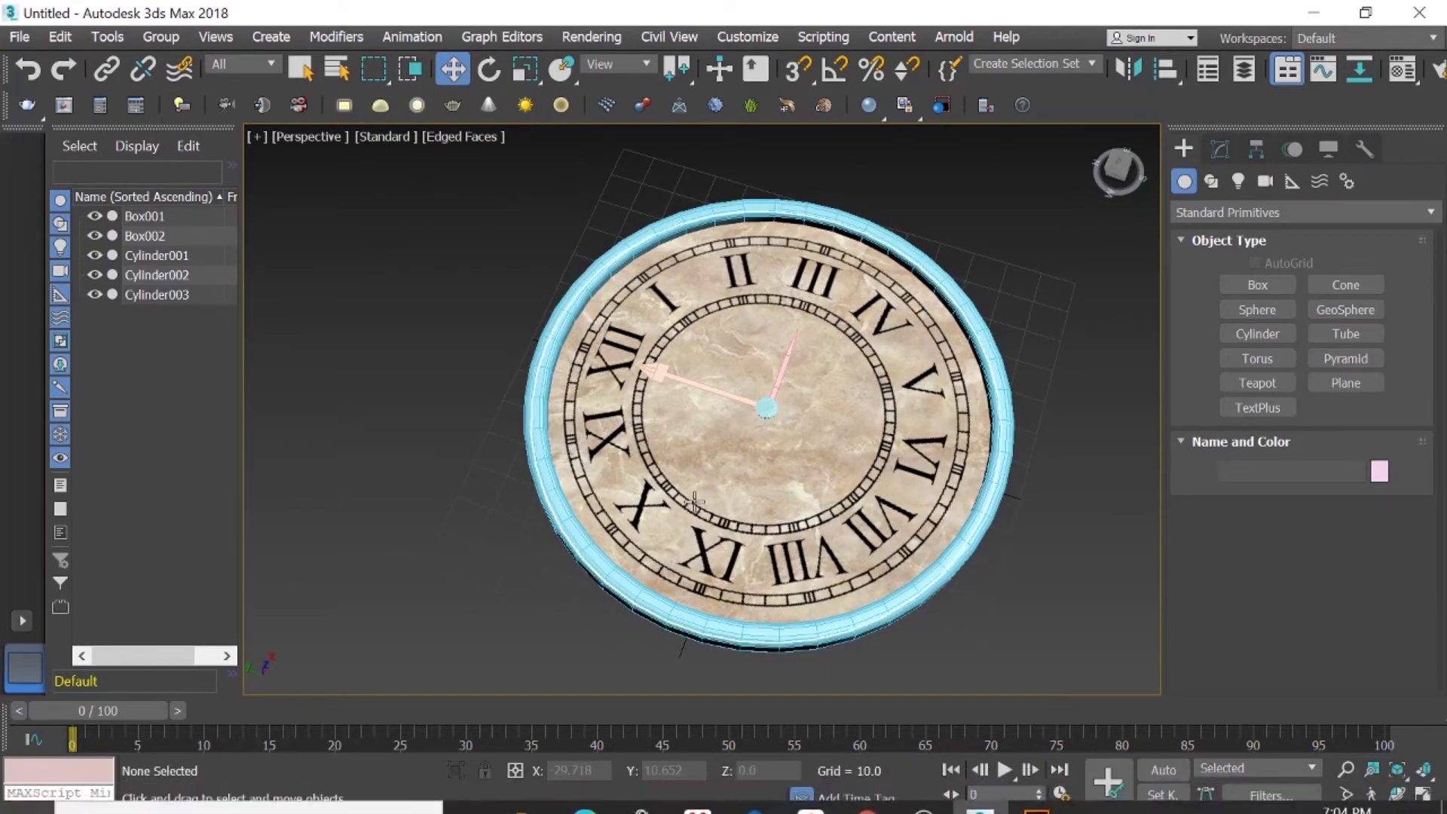
Play the animation, stop it at frame 77, and open V-Ray Render Setup.
key("slash")
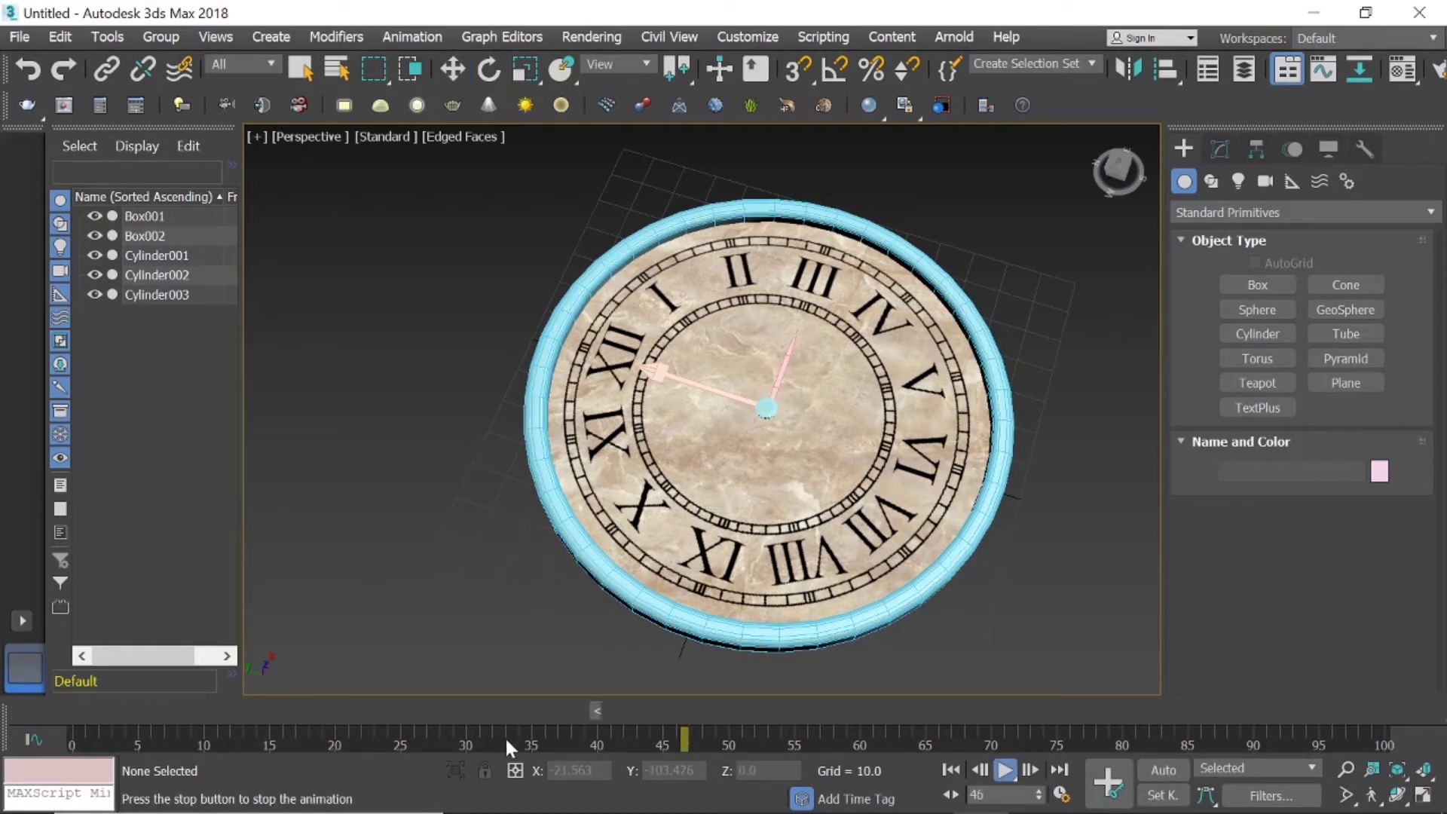
left_click(1011, 770)
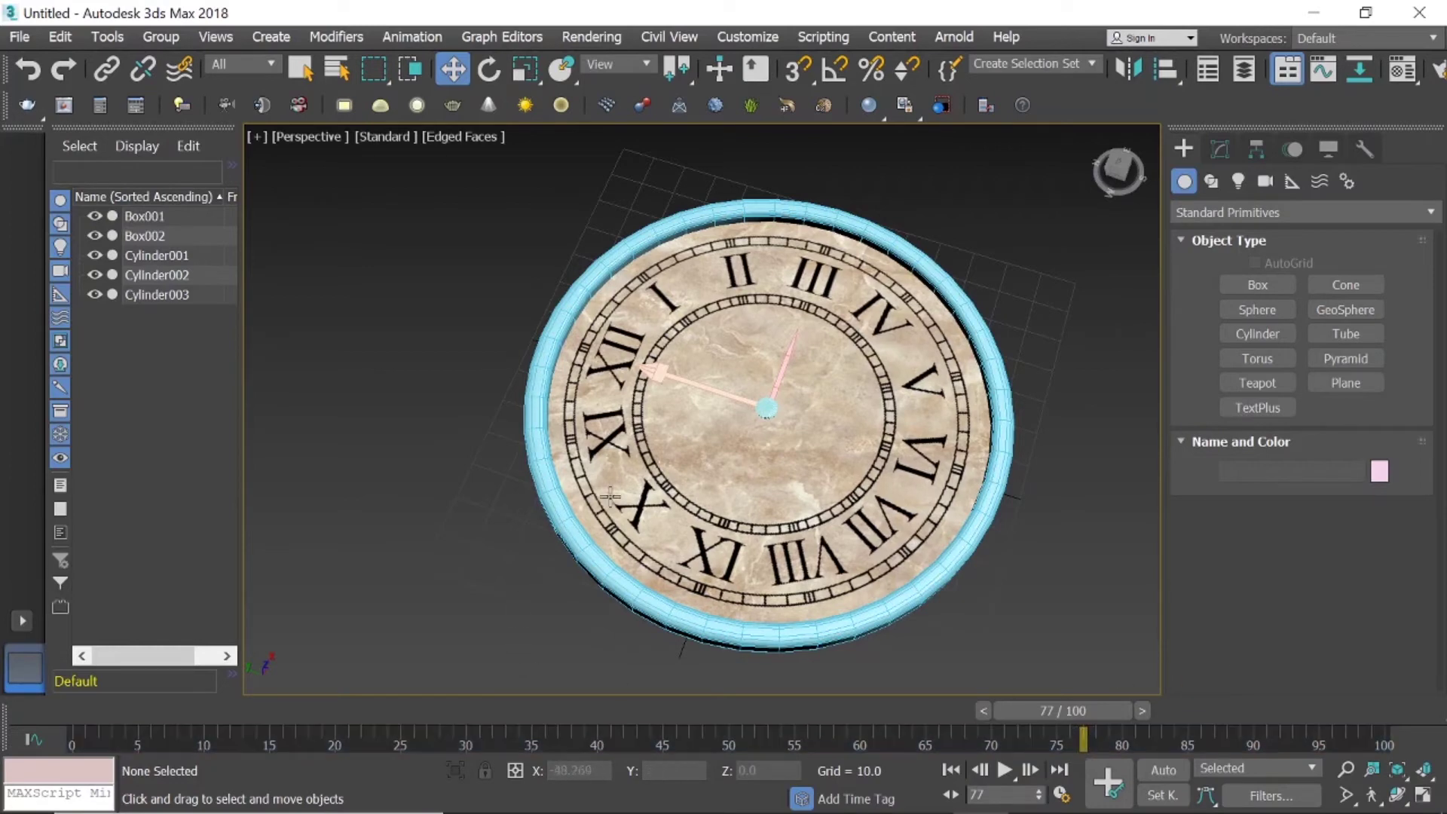
scroll(768, 483, "down", 2)
scroll(769, 482, "up", 2)
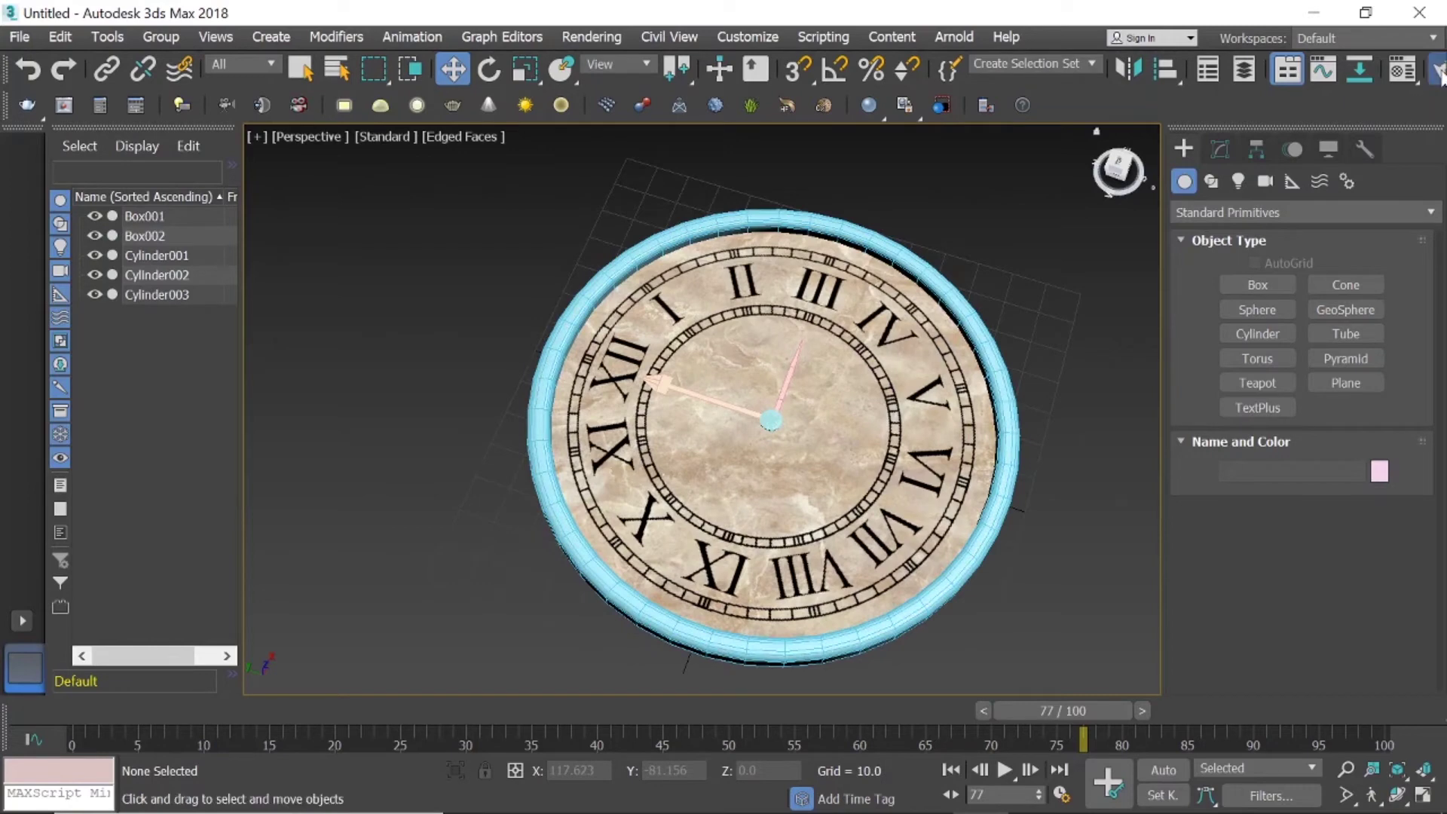
key("F10")
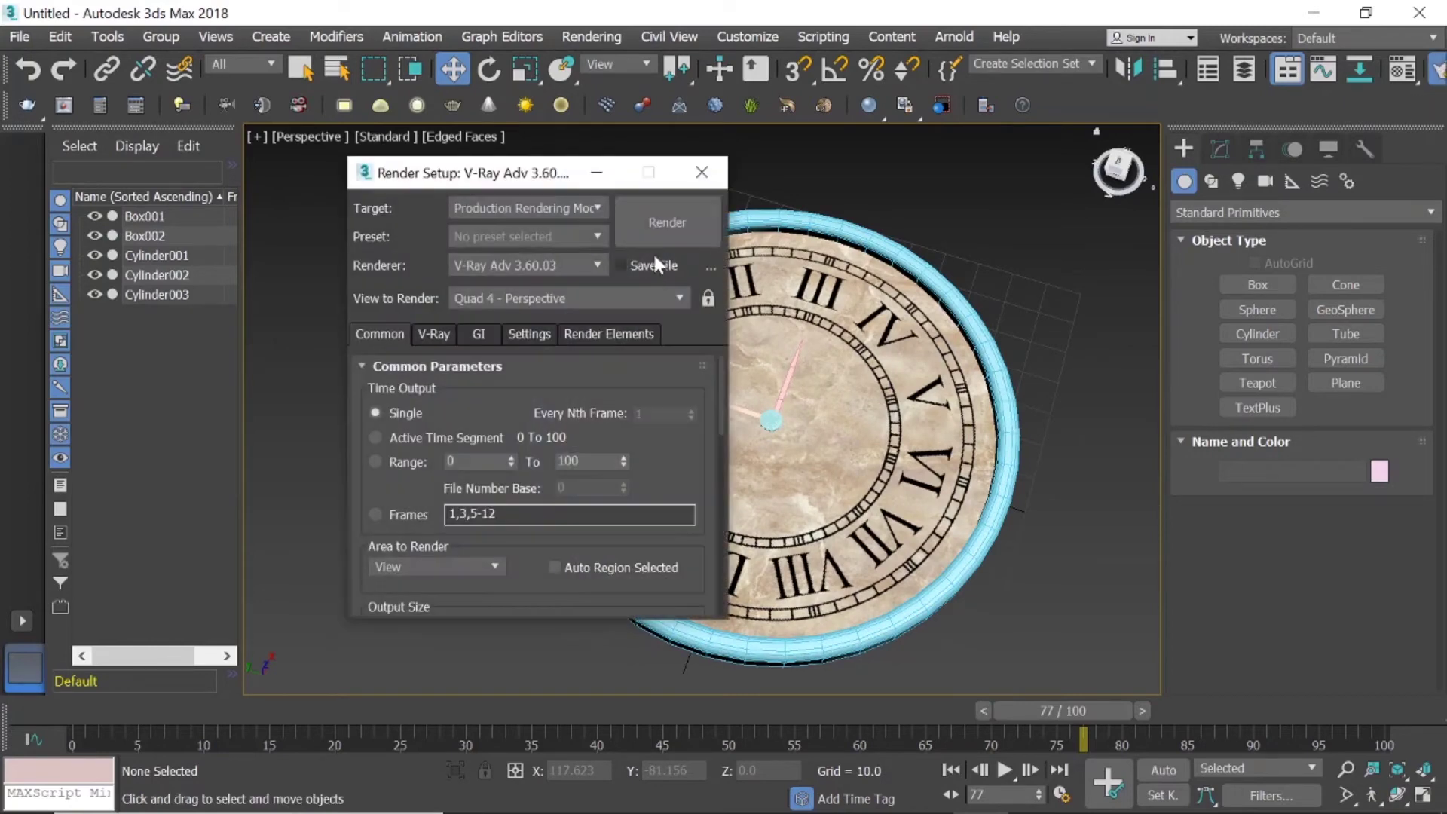
Render a V-Ray test of the perspective view, then close all render windows.
left_click(672, 220)
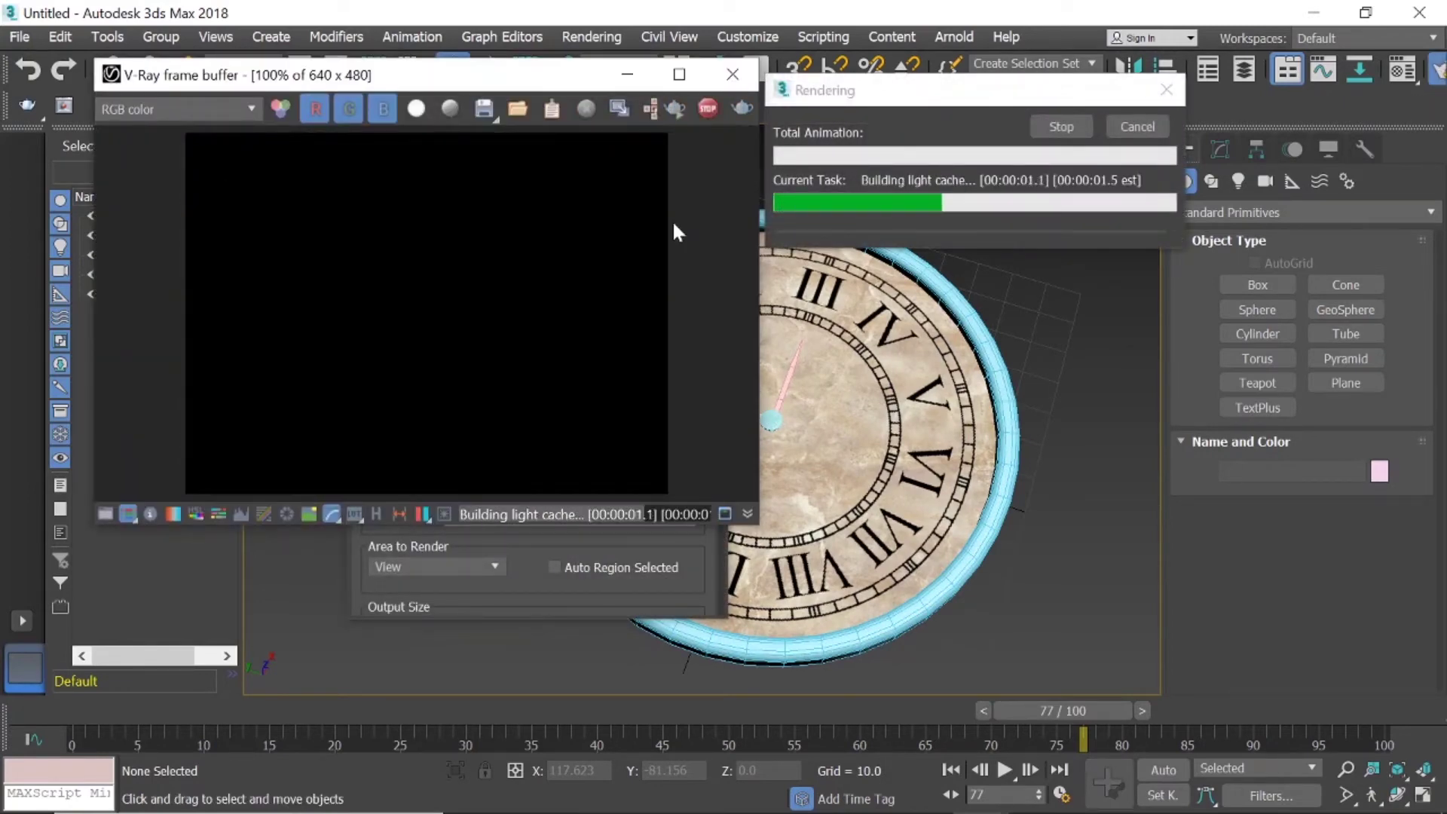
left_click(1166, 90)
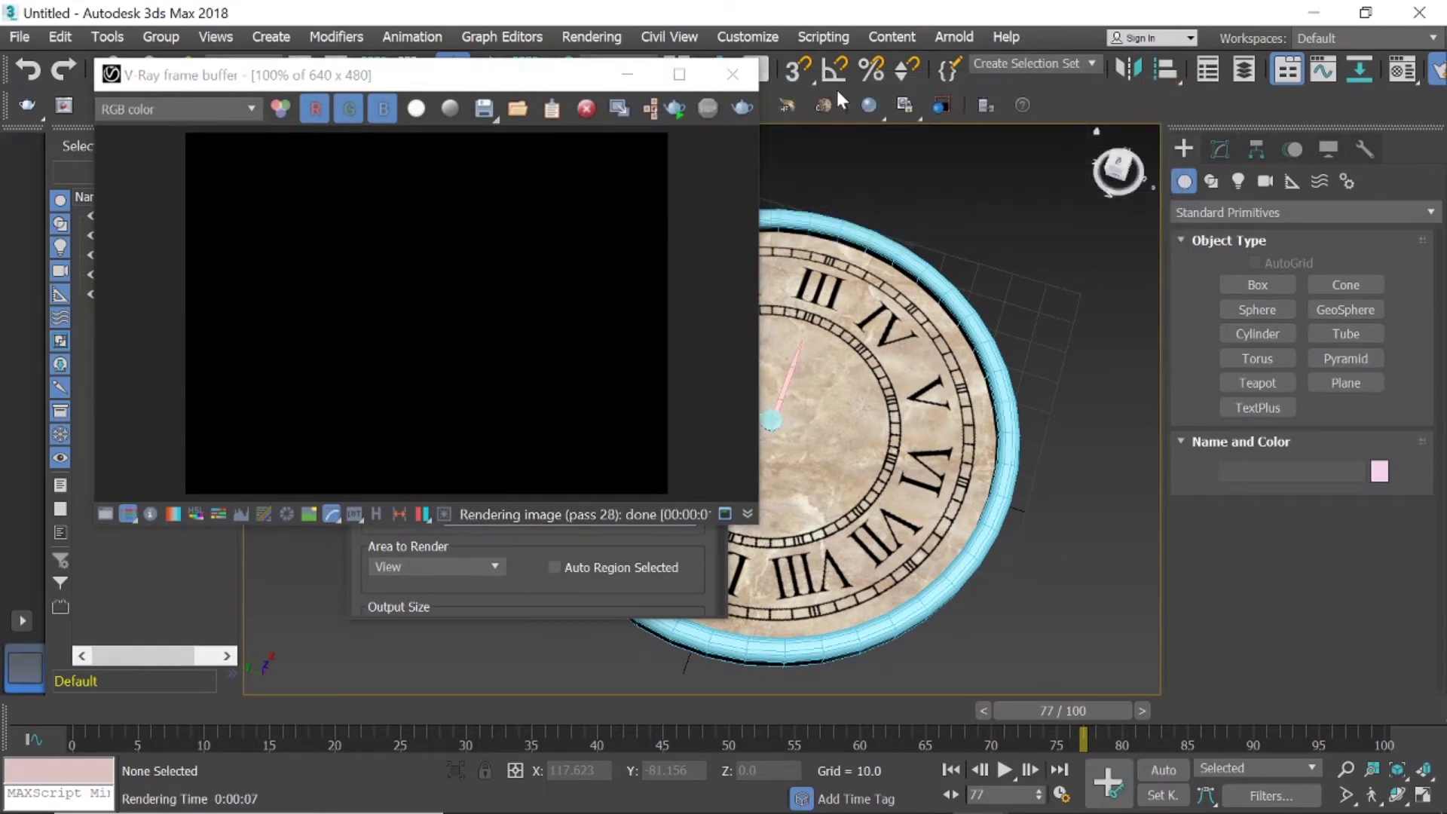
left_click(746, 79)
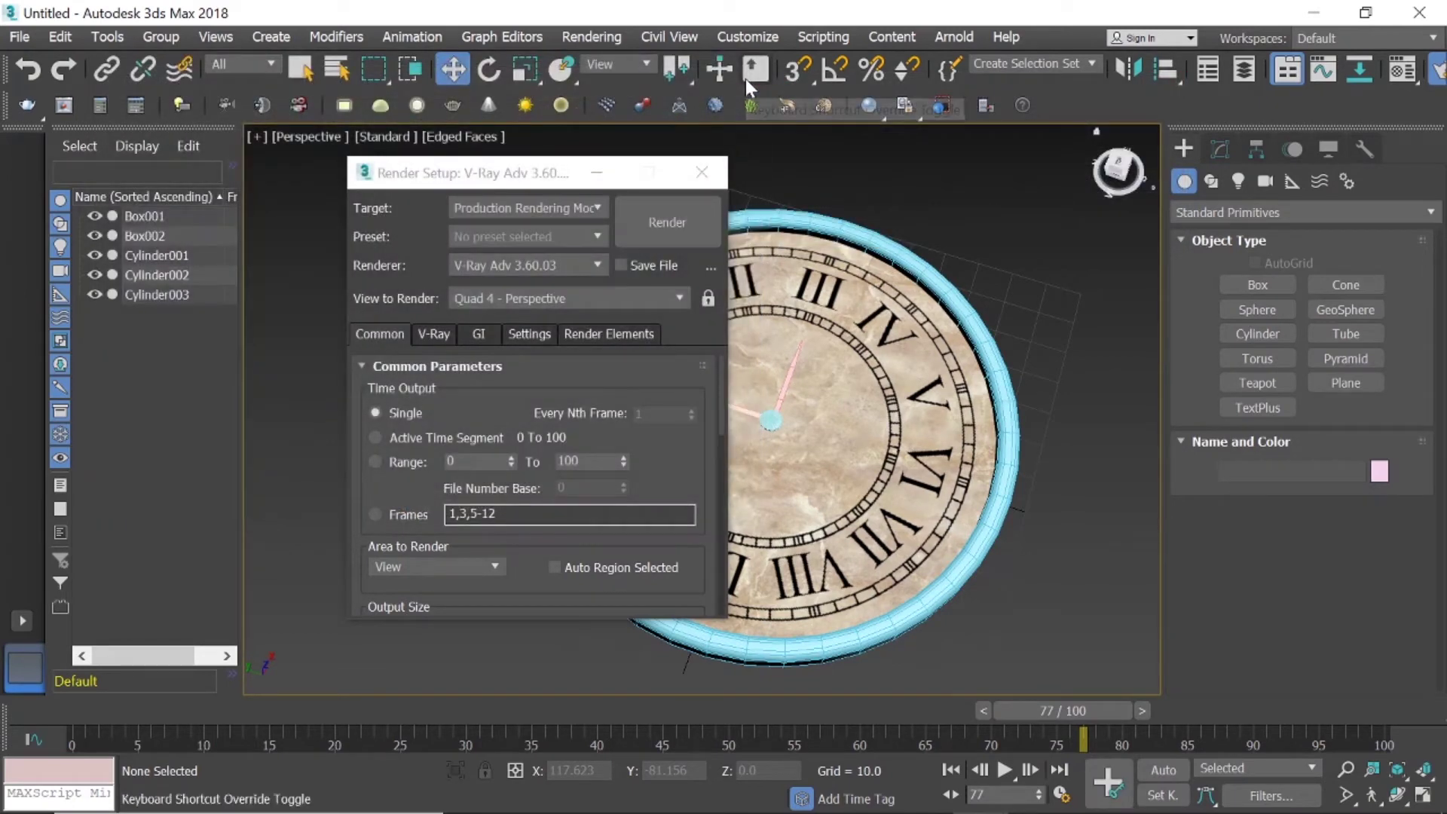
left_click(701, 172)
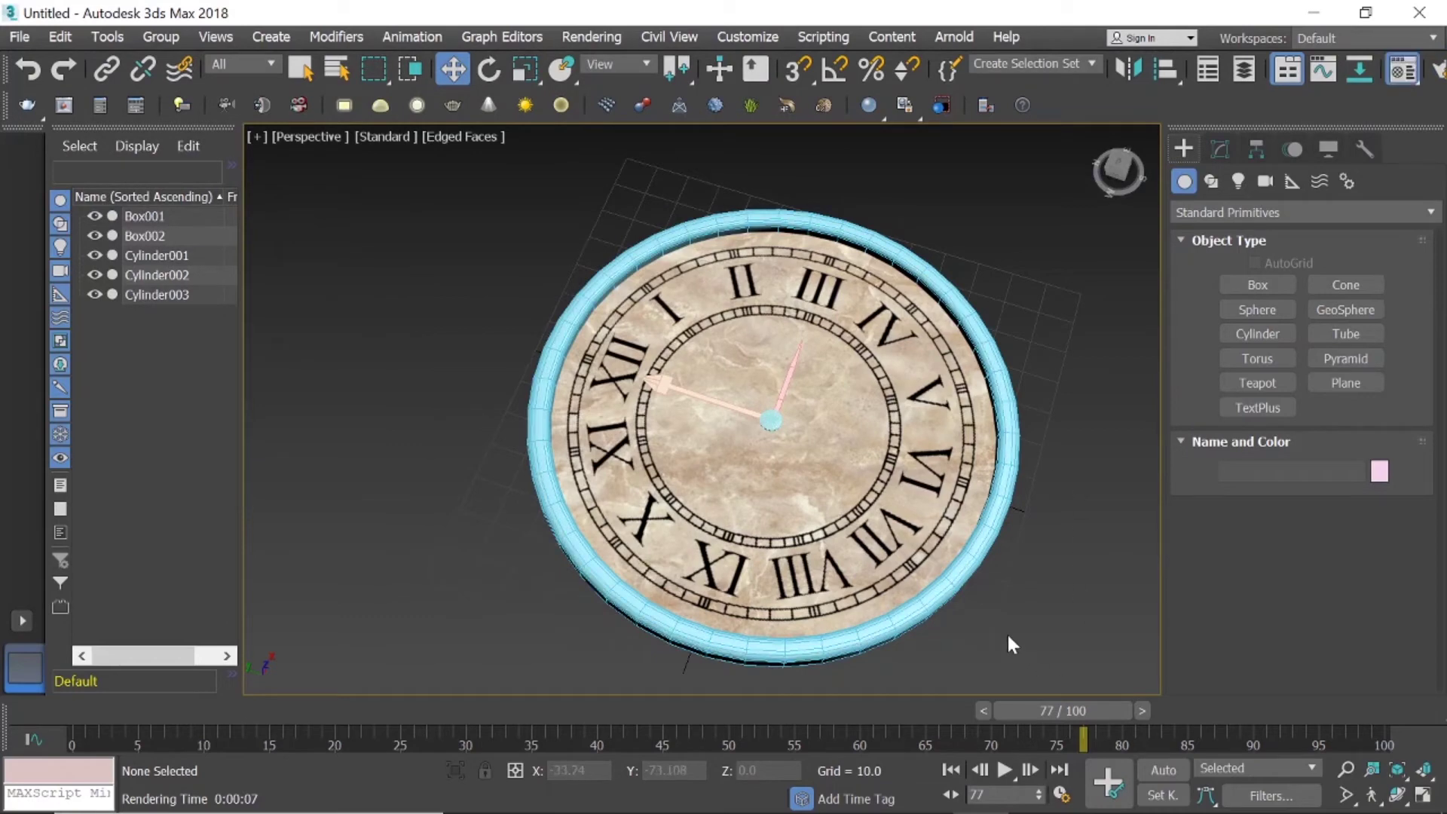
Make material slot 03 - Default a new VRayMtl, Material #29.
key("m")
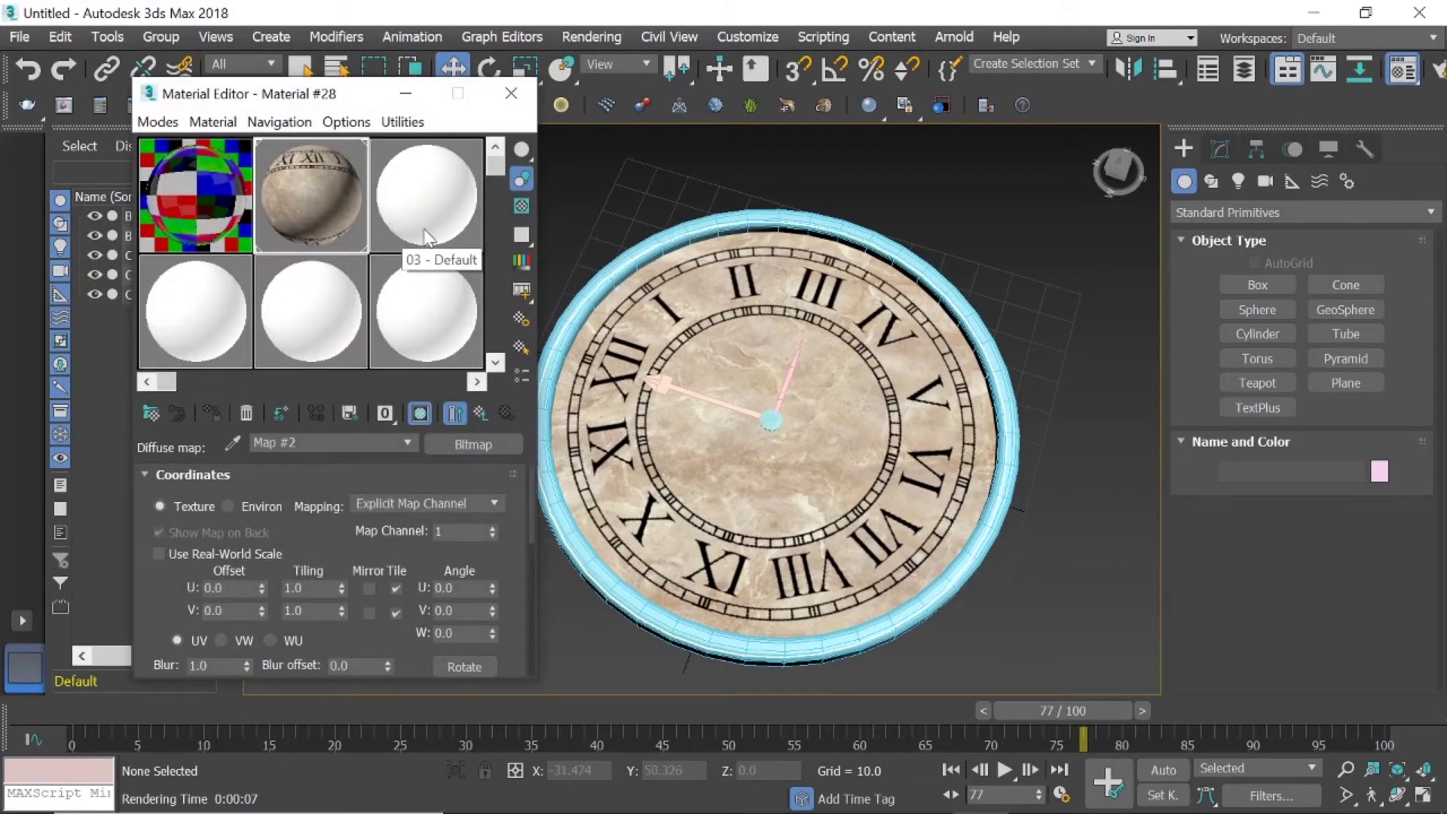
left_click(431, 208)
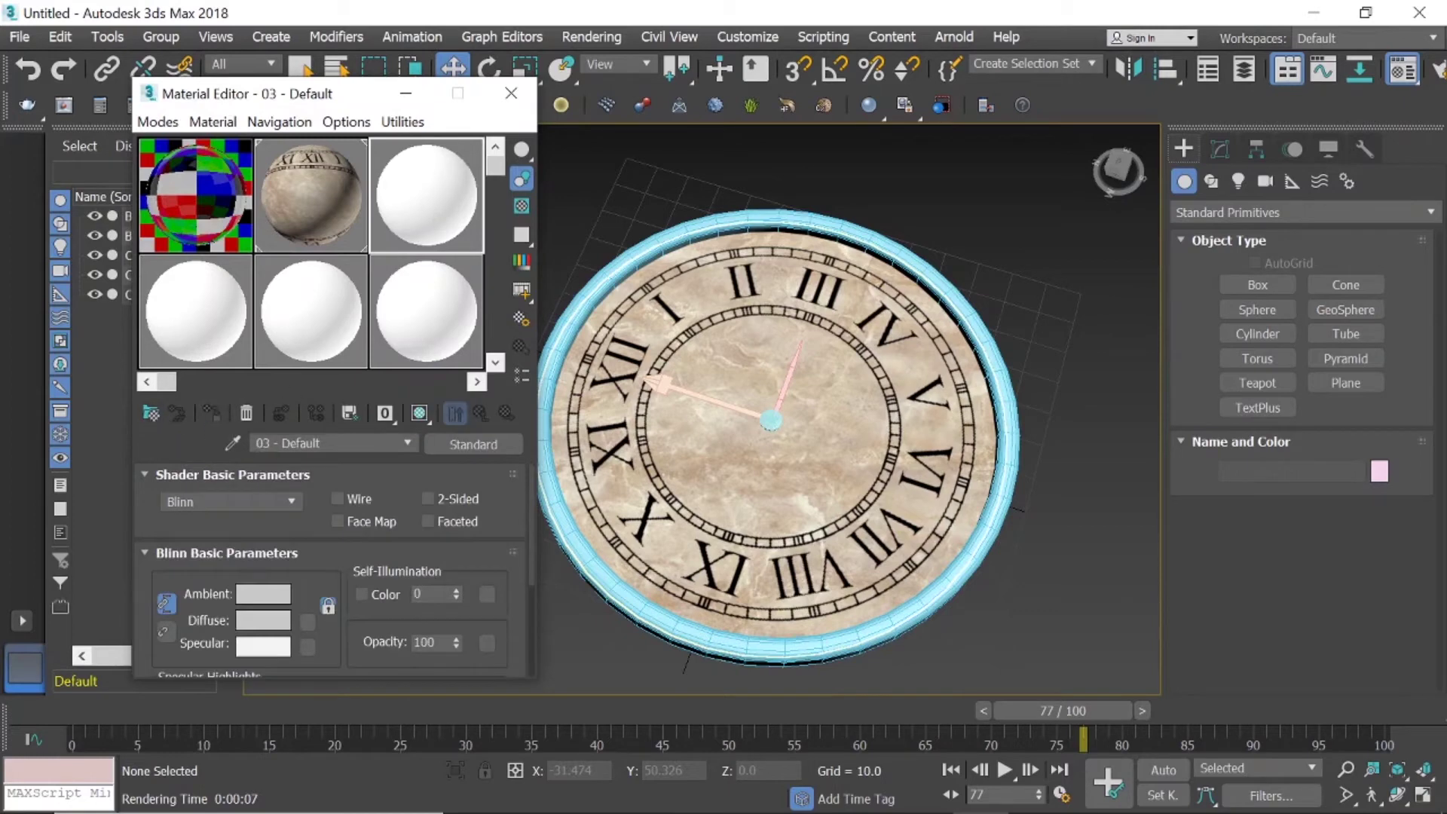
left_click(150, 413)
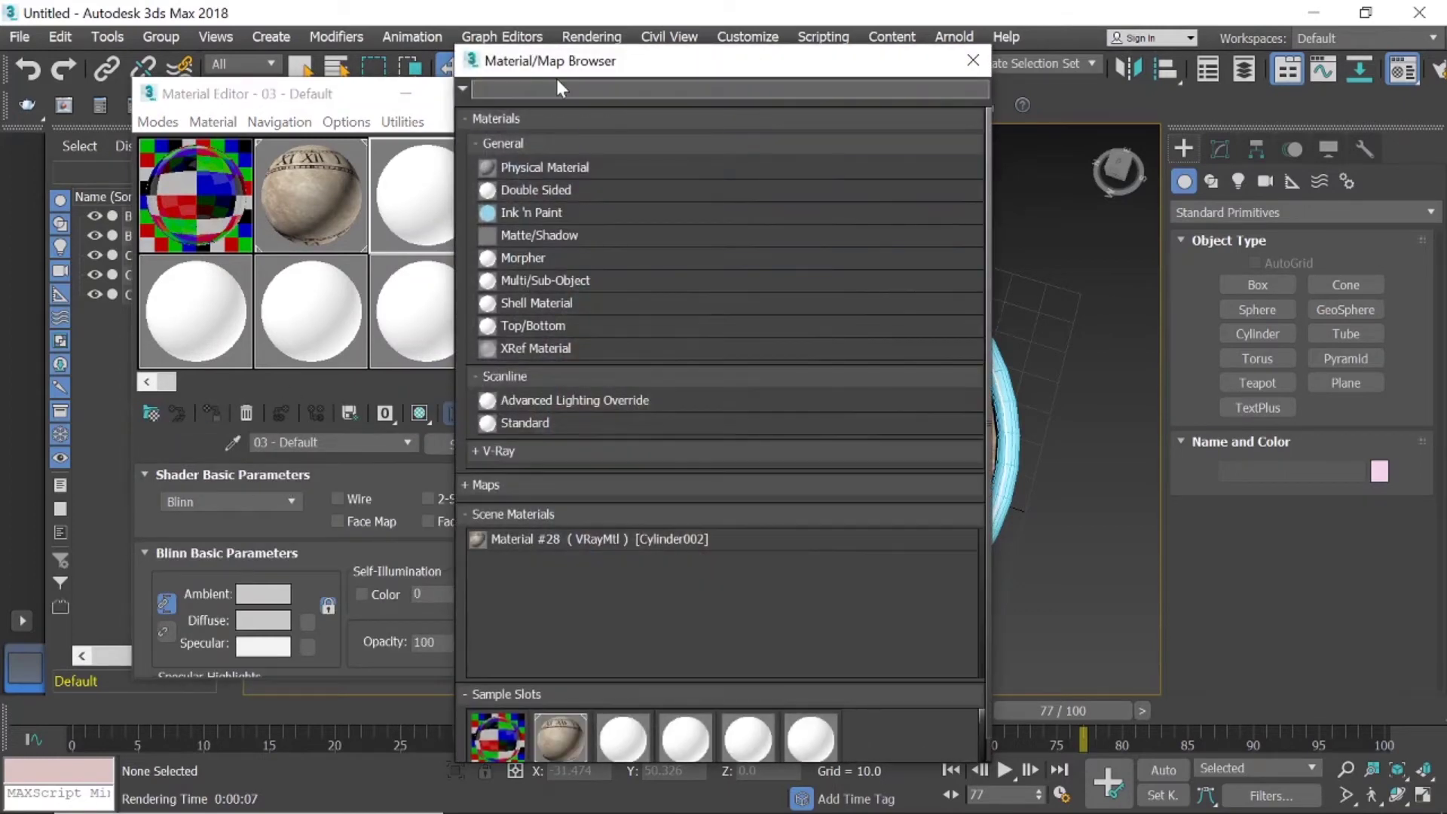
type("vraym")
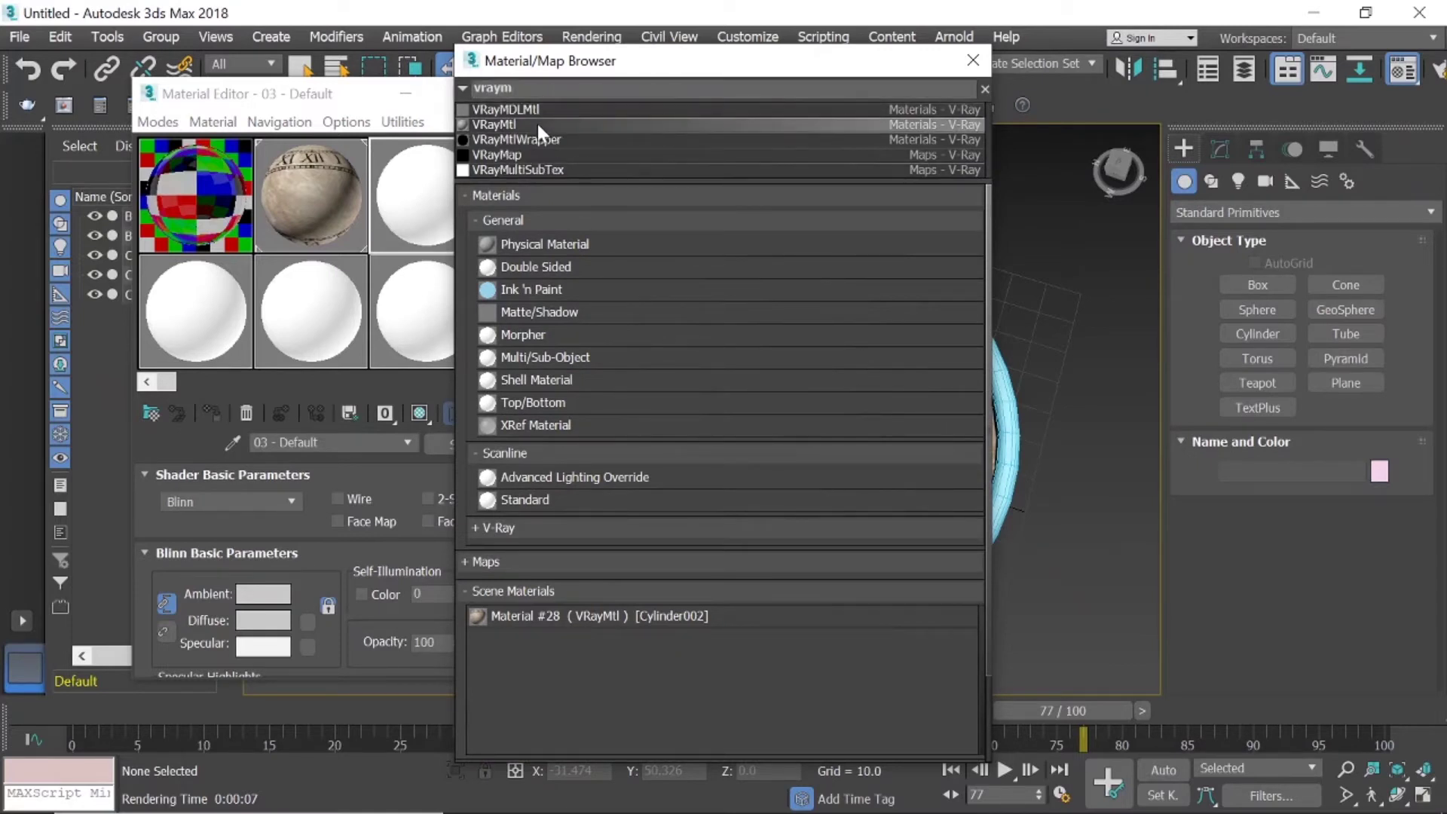
double_click(536, 124)
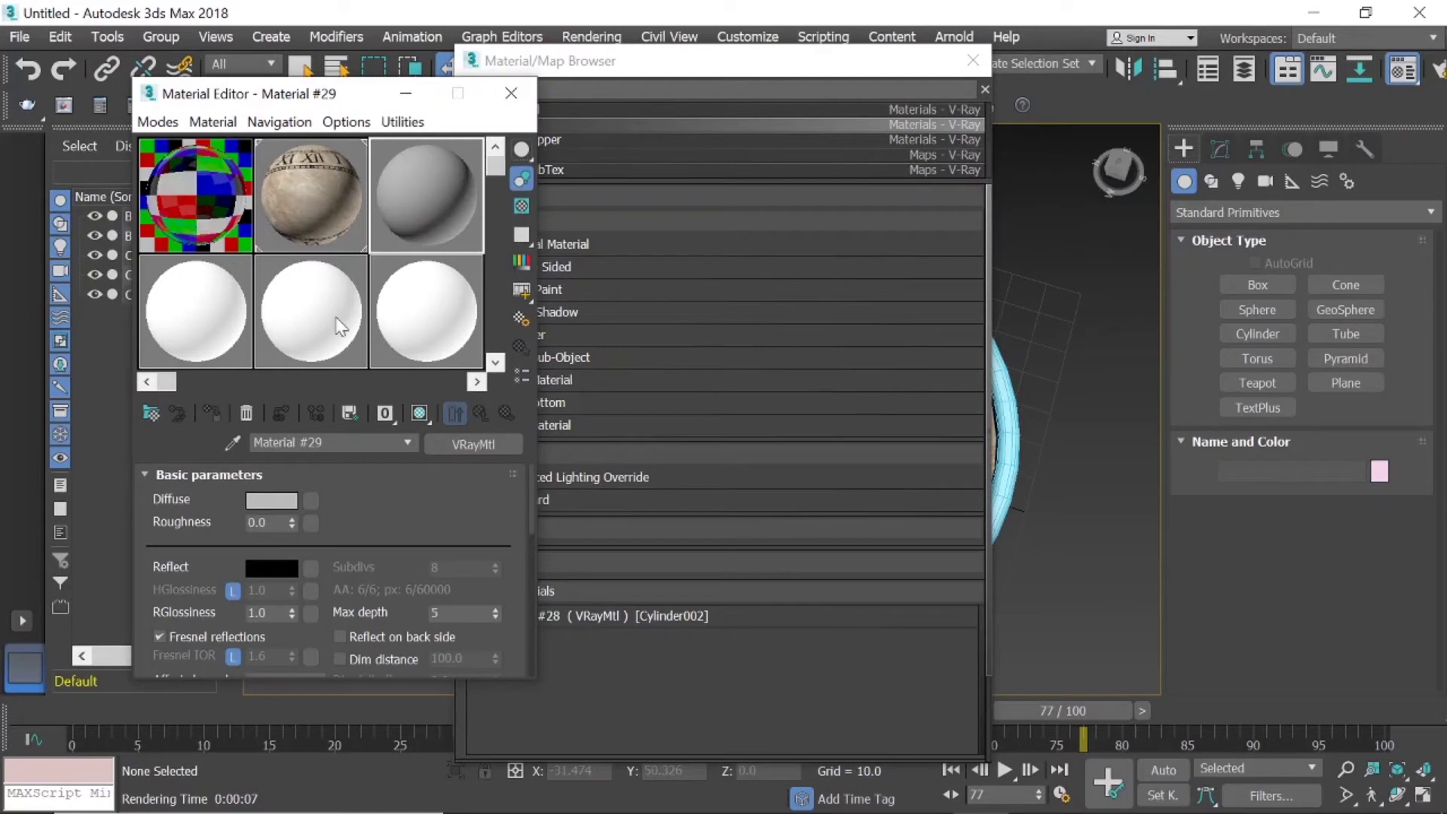
Assign a Bitmap map to the VRayMtl's Diffuse slot.
left_click(309, 504)
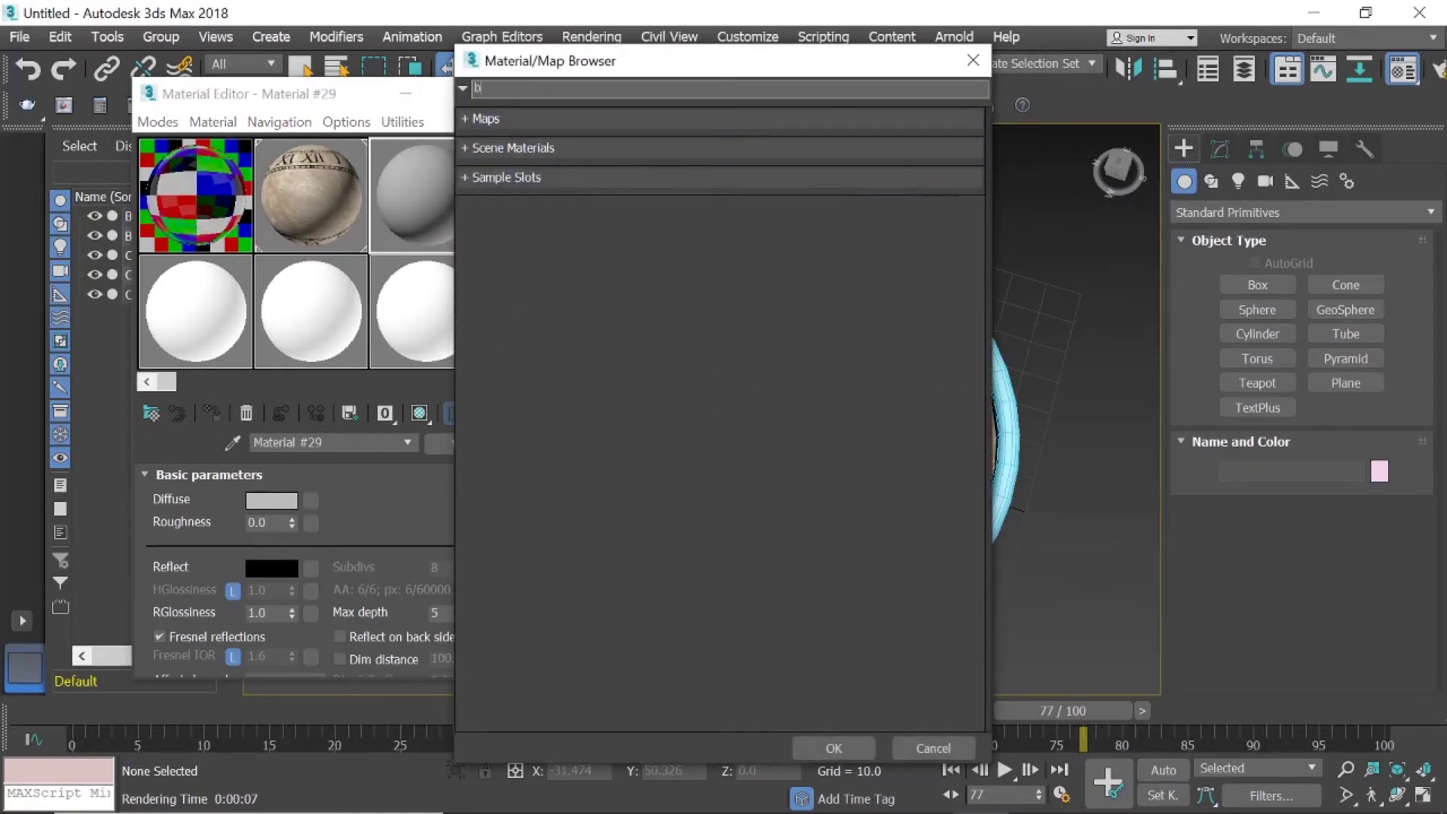
type("itm")
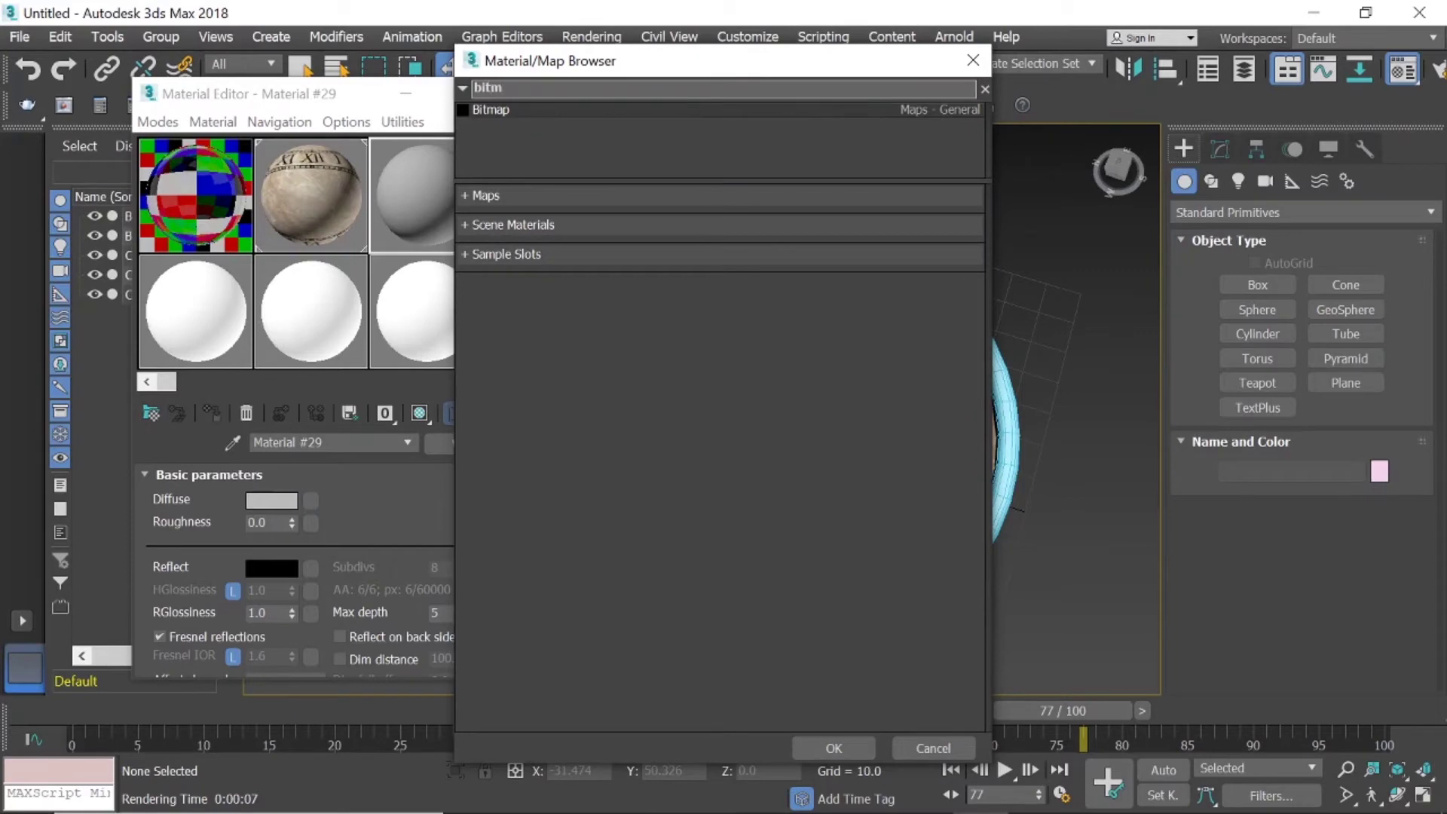
double_click(531, 109)
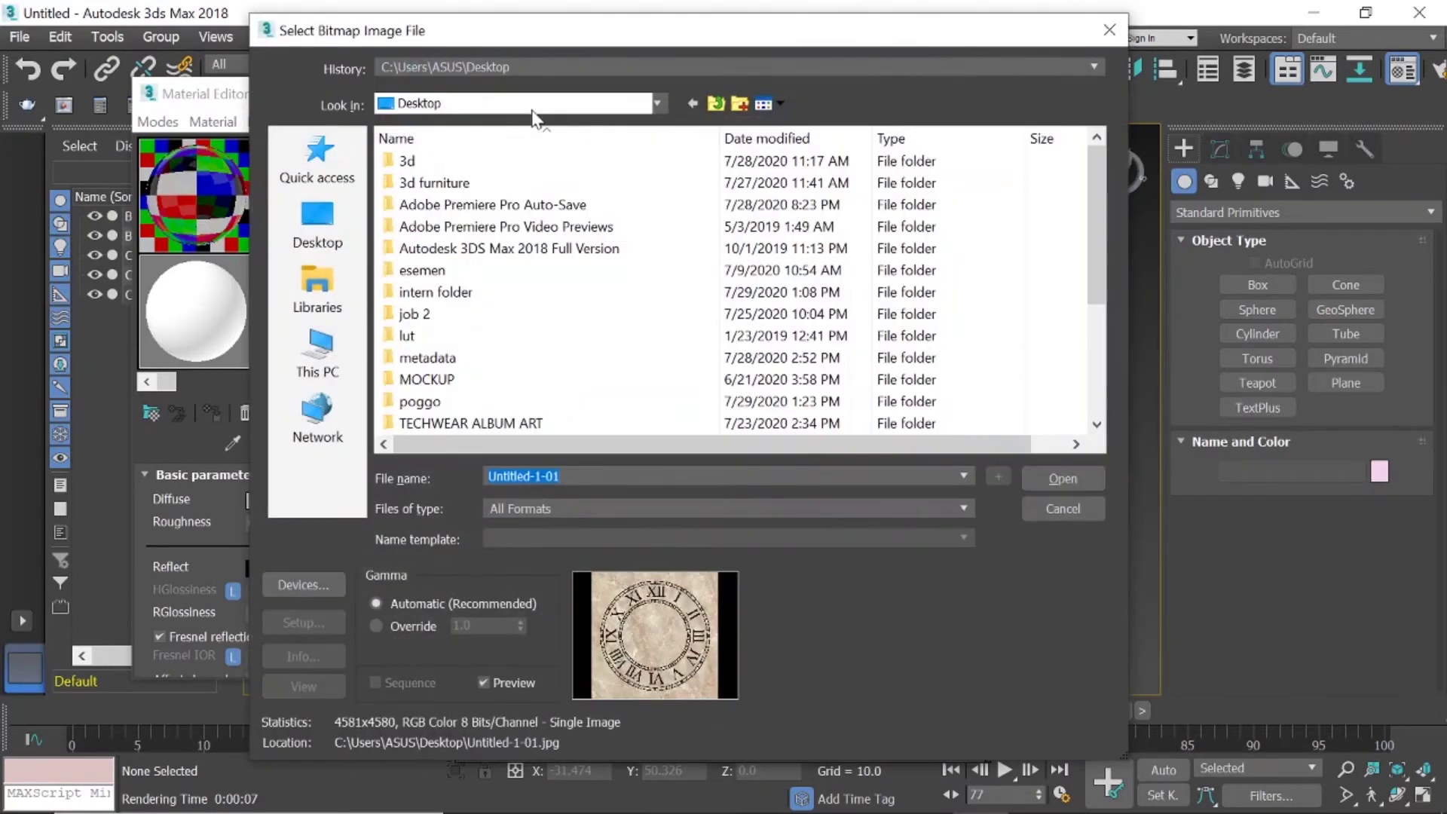
Load the second wood plank texture from Desktop > 3d furniture > mapping as the diffuse bitmap.
left_click(317, 224)
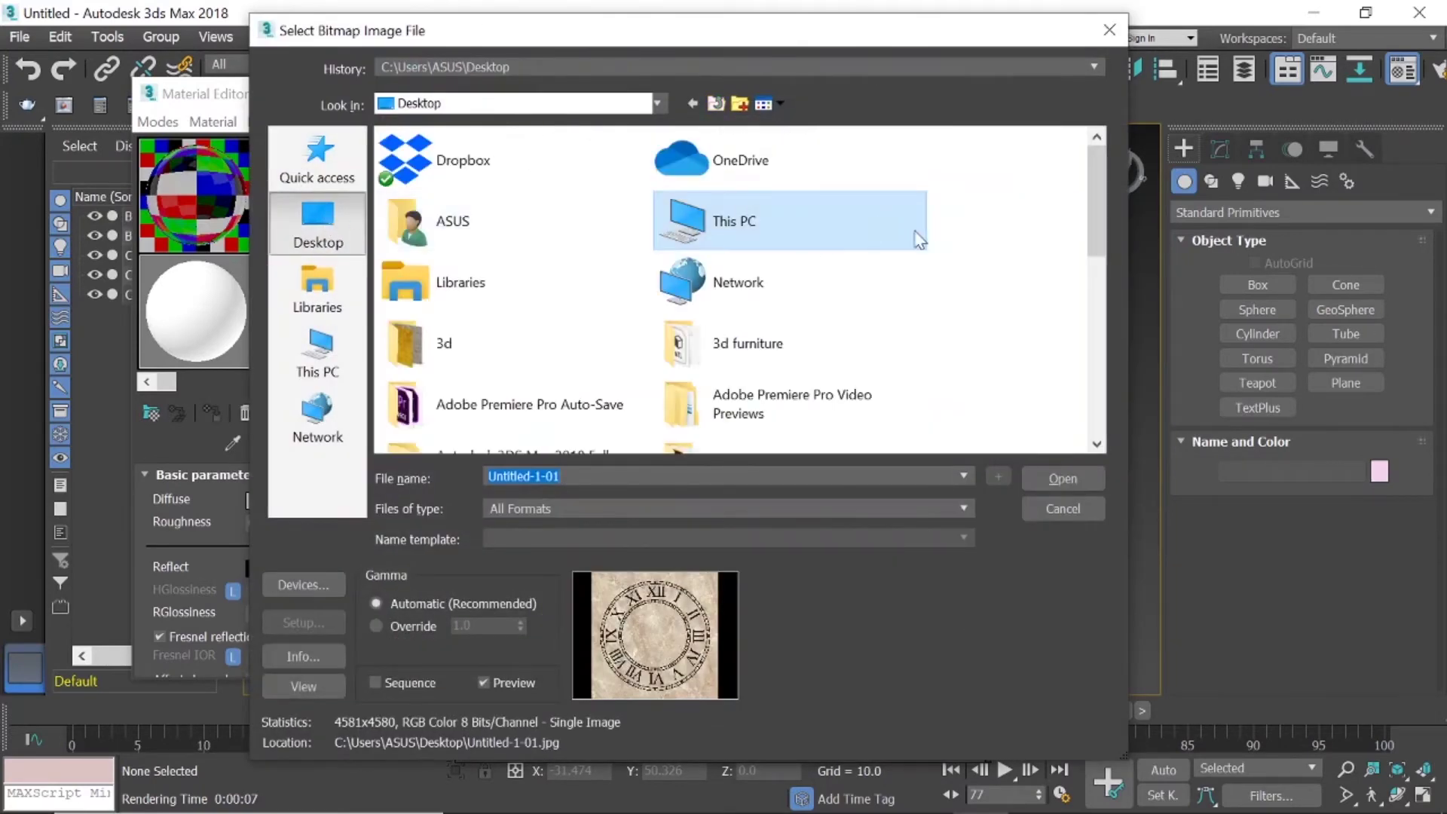
scroll(828, 263, "down", 3)
scroll(575, 294, "down", 5)
scroll(575, 294, "up", 3)
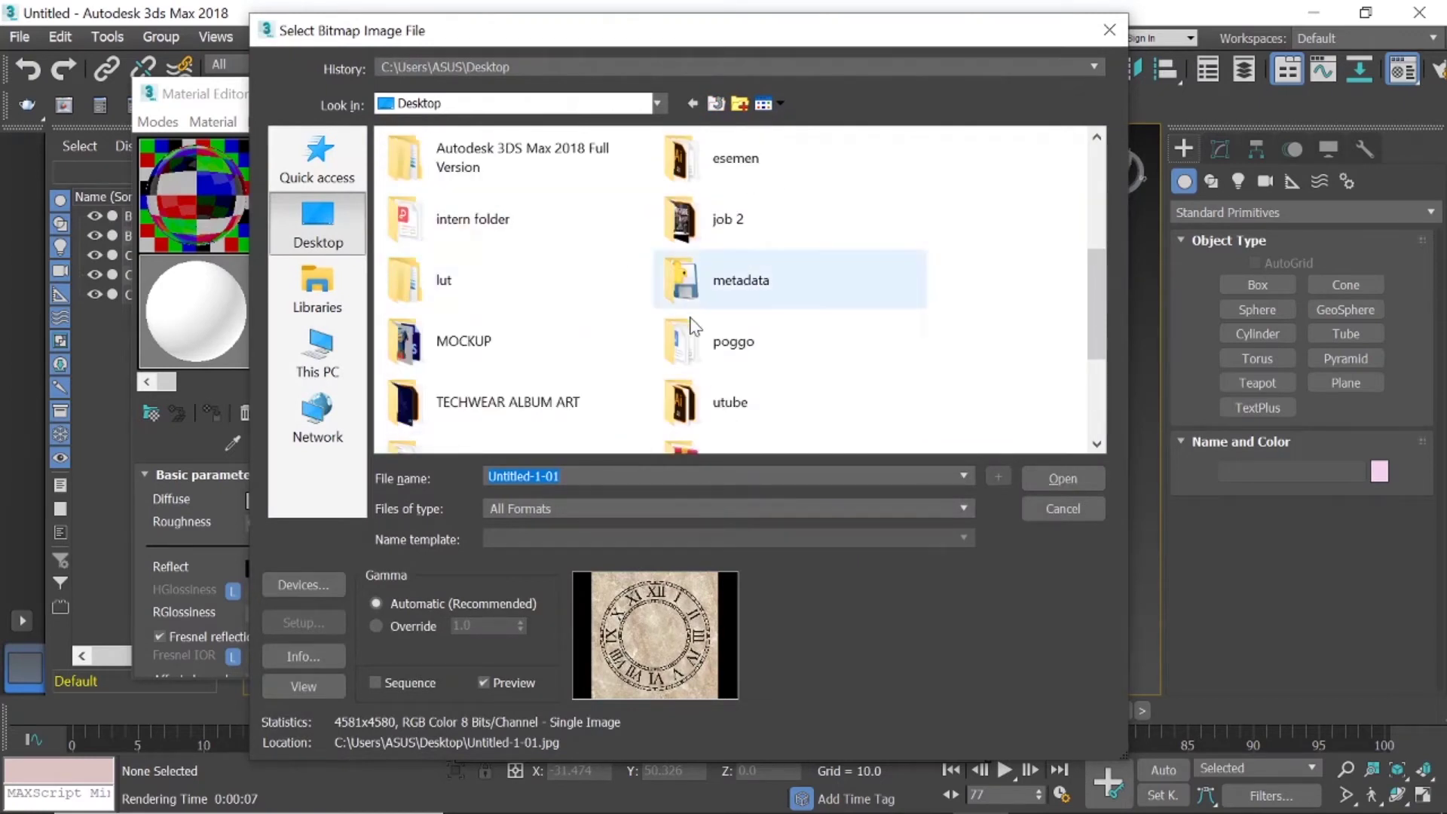
scroll(691, 332, "up", 5)
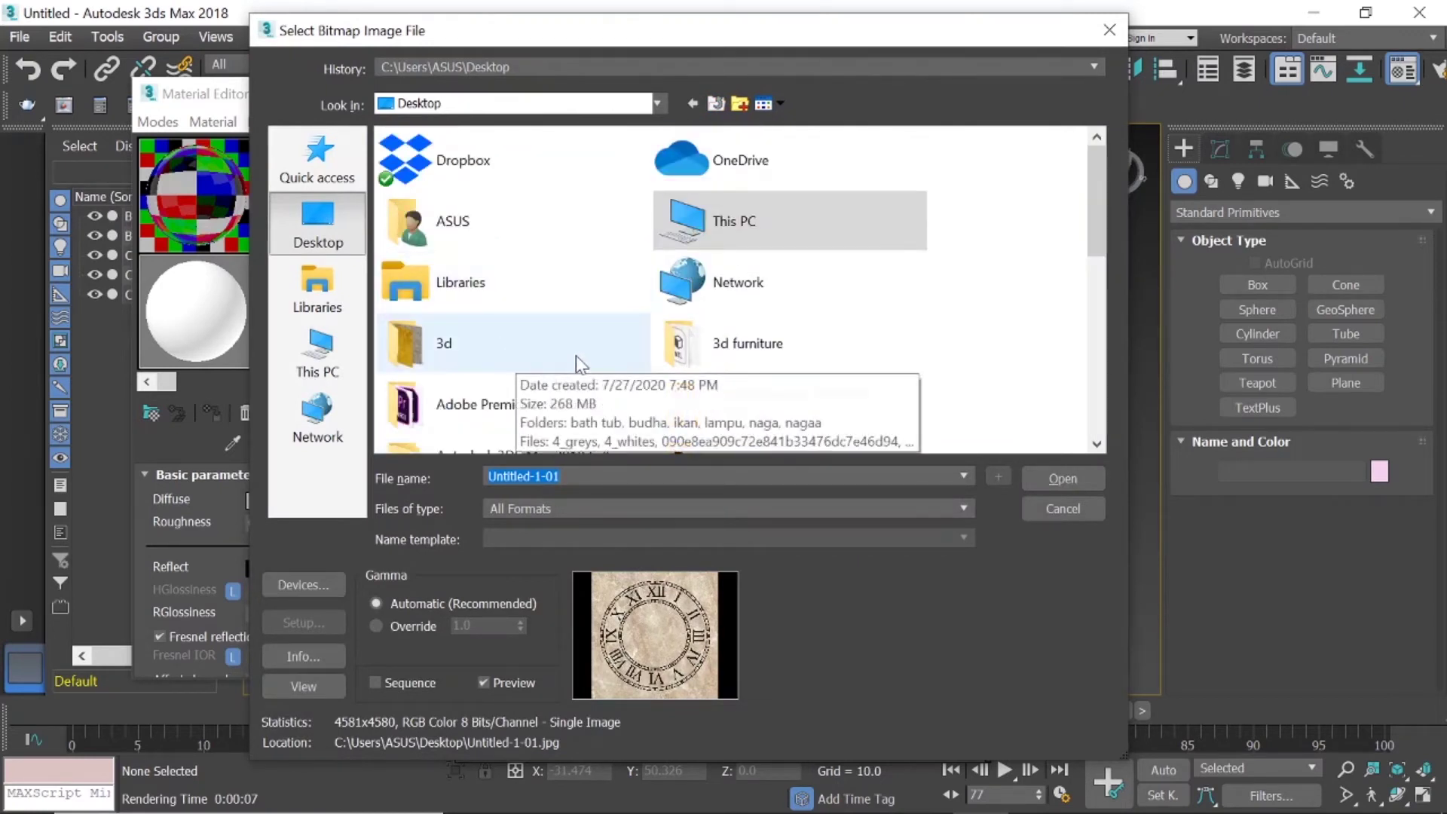
double_click(727, 346)
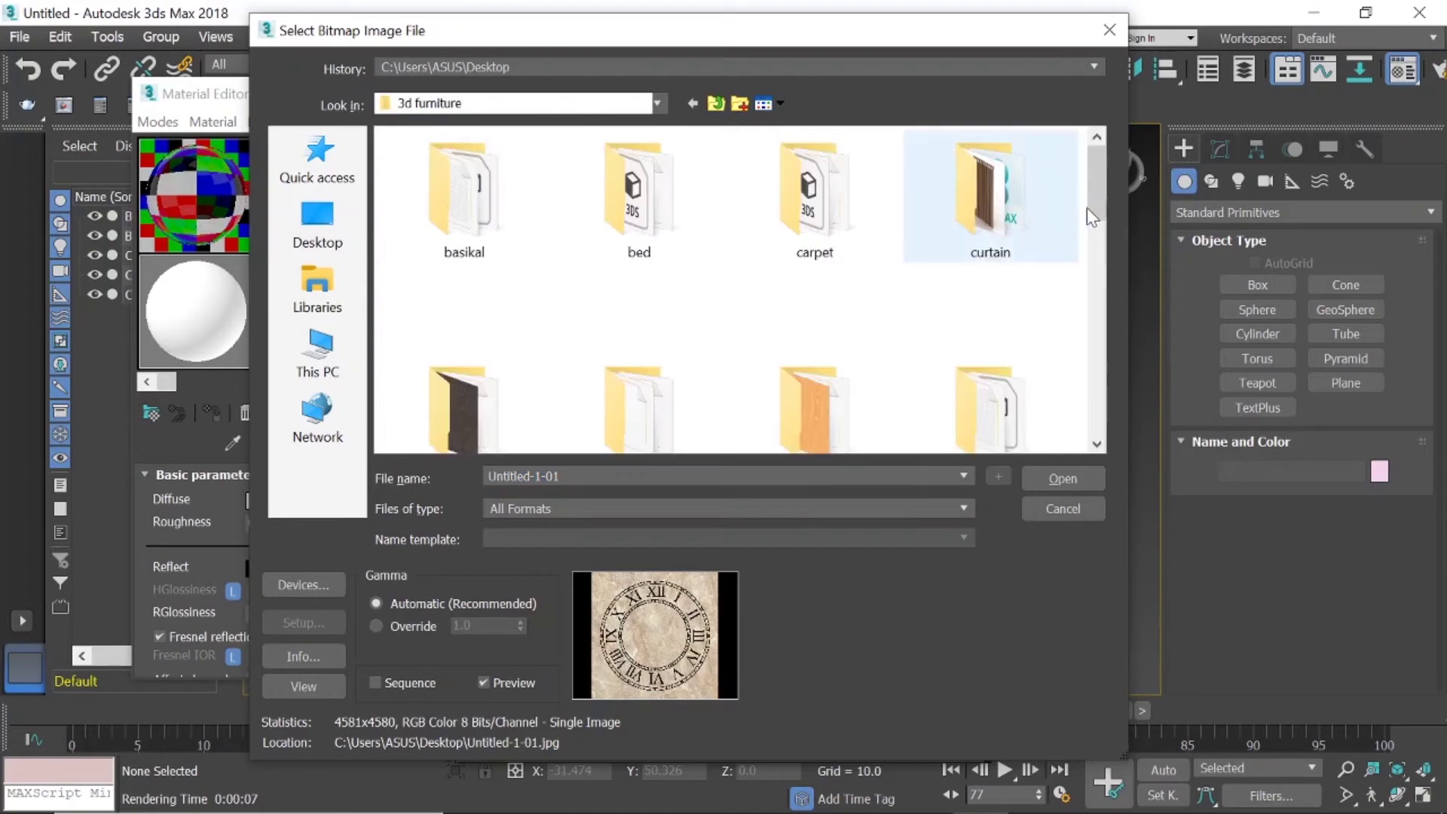
left_click_drag(1103, 193, 1119, 261)
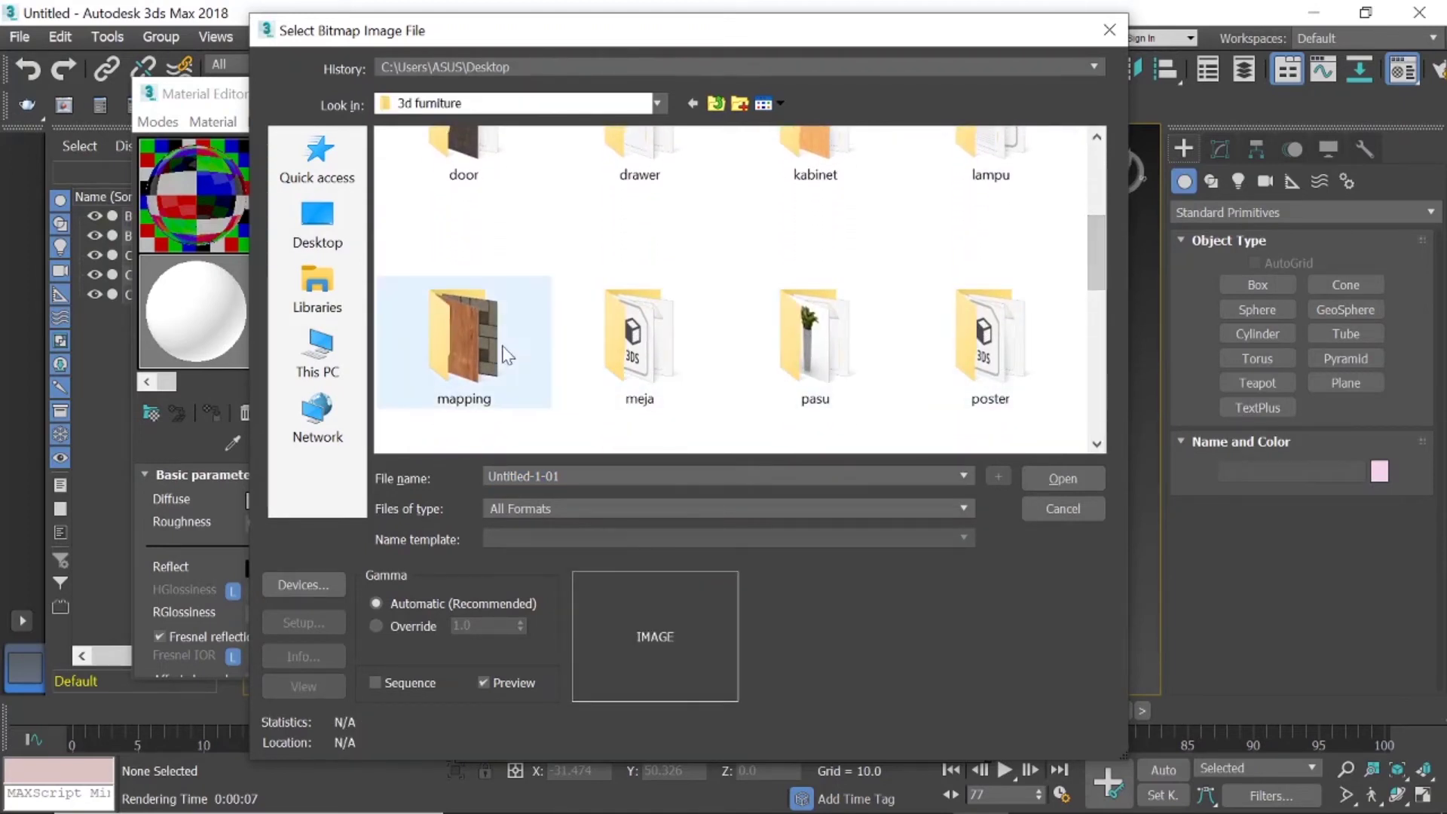
double_click(481, 340)
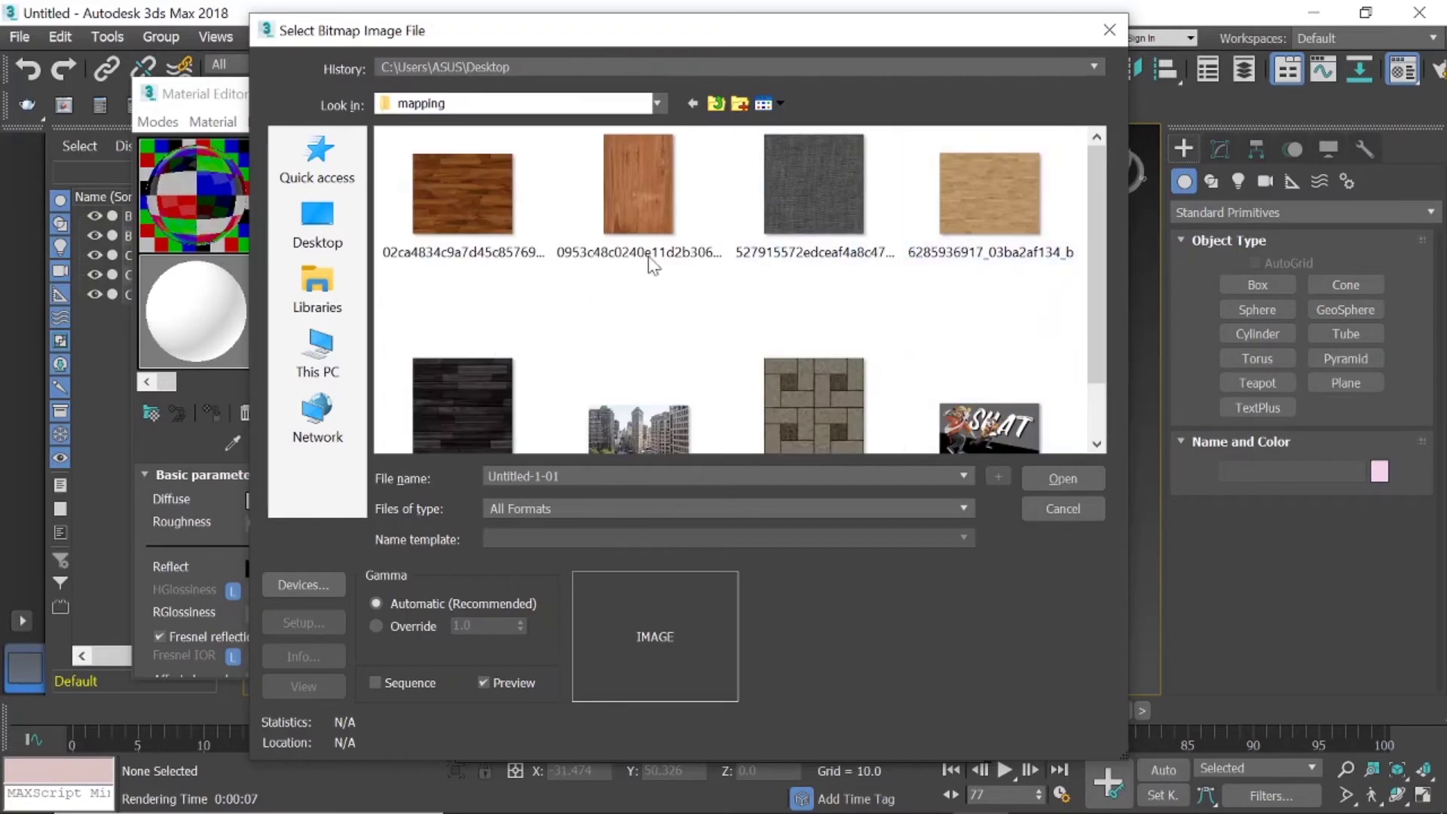
left_click(654, 183)
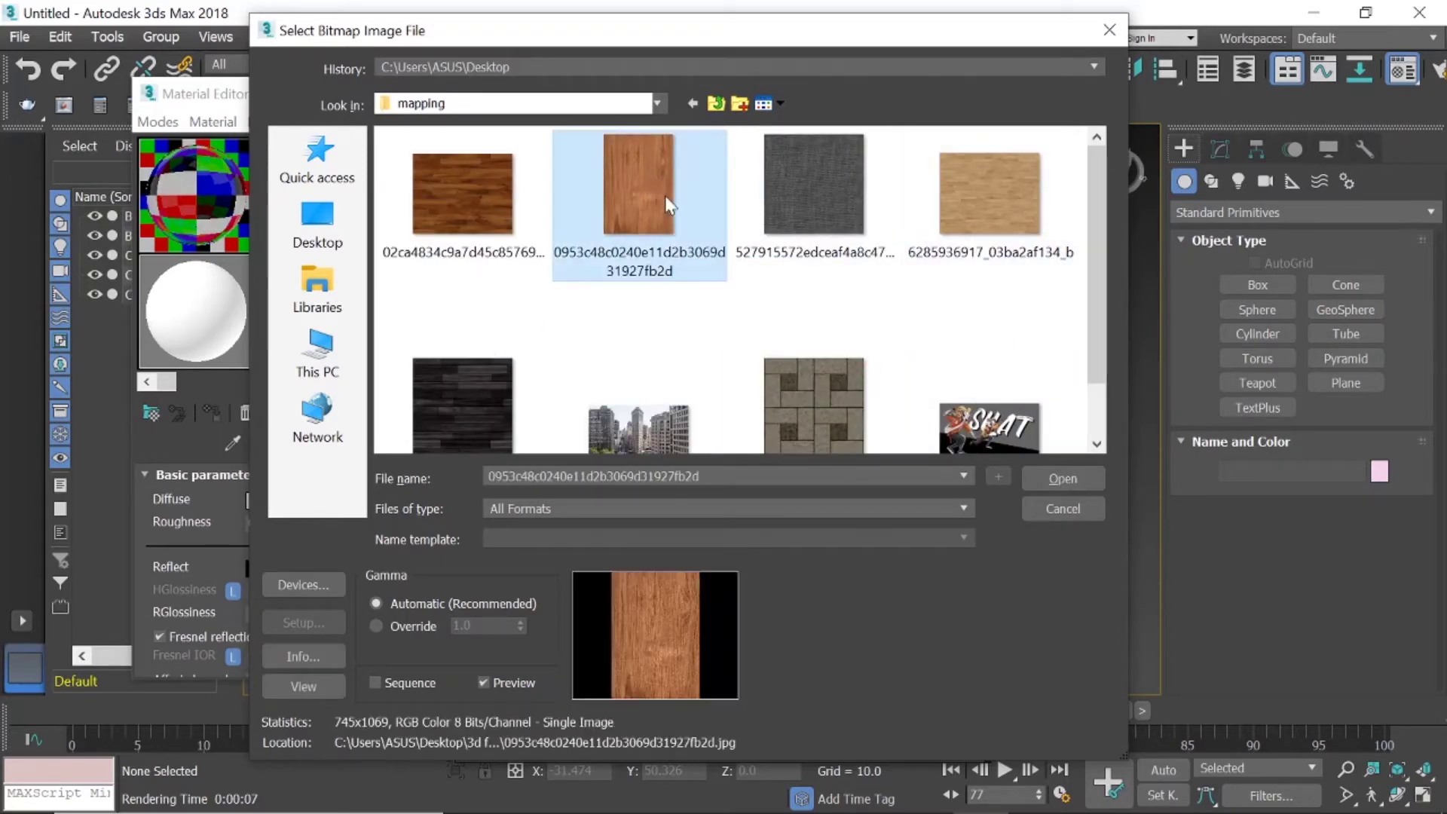
left_click(1062, 477)
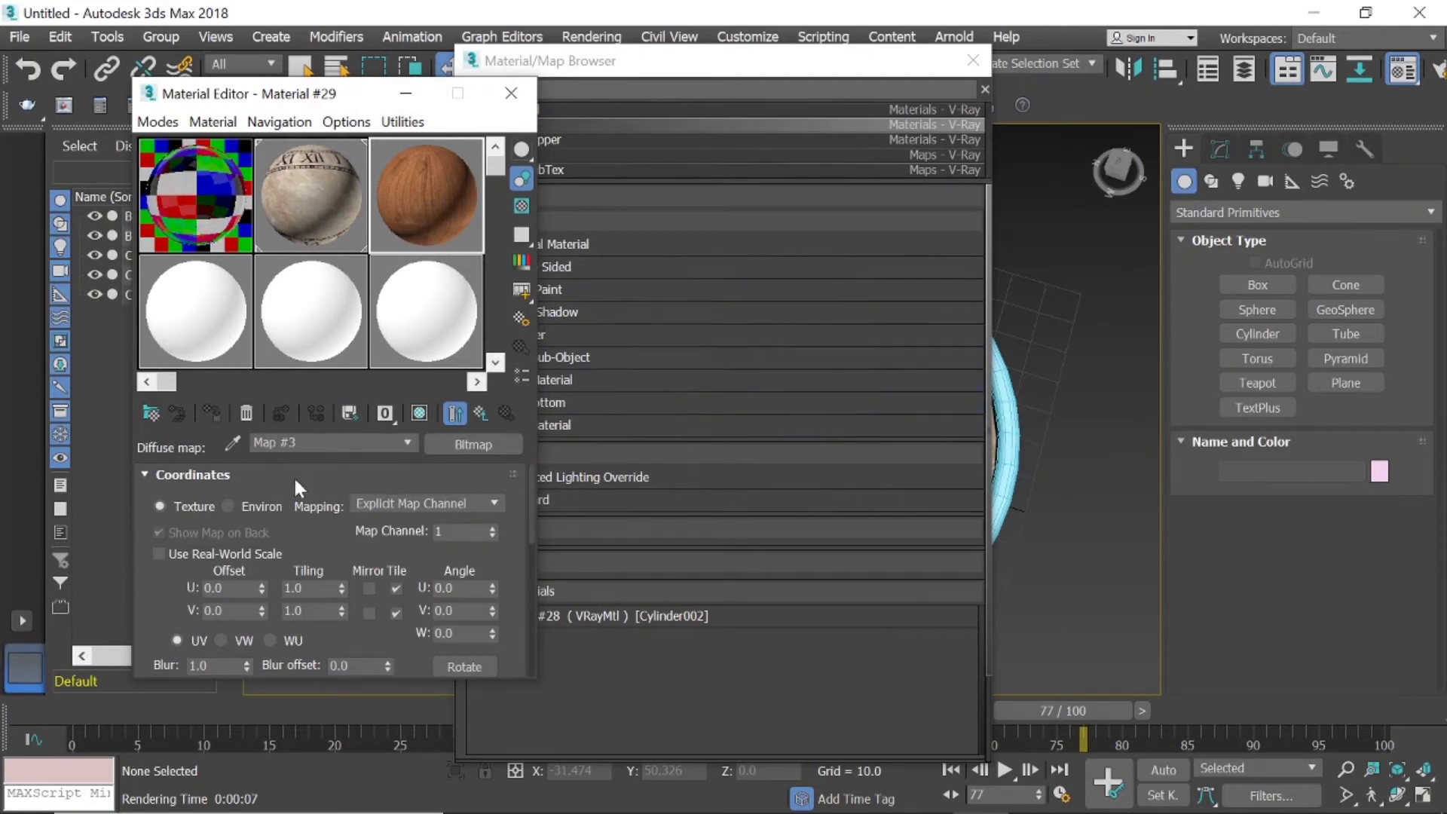
Try environment mapping on Map #3's wood coordinates, then revert it to texture coordinates.
scroll(293, 476, "down", 1)
scroll(317, 482, "up", 1)
scroll(309, 496, "down", 2)
scroll(314, 497, "up", 2)
left_click(229, 505)
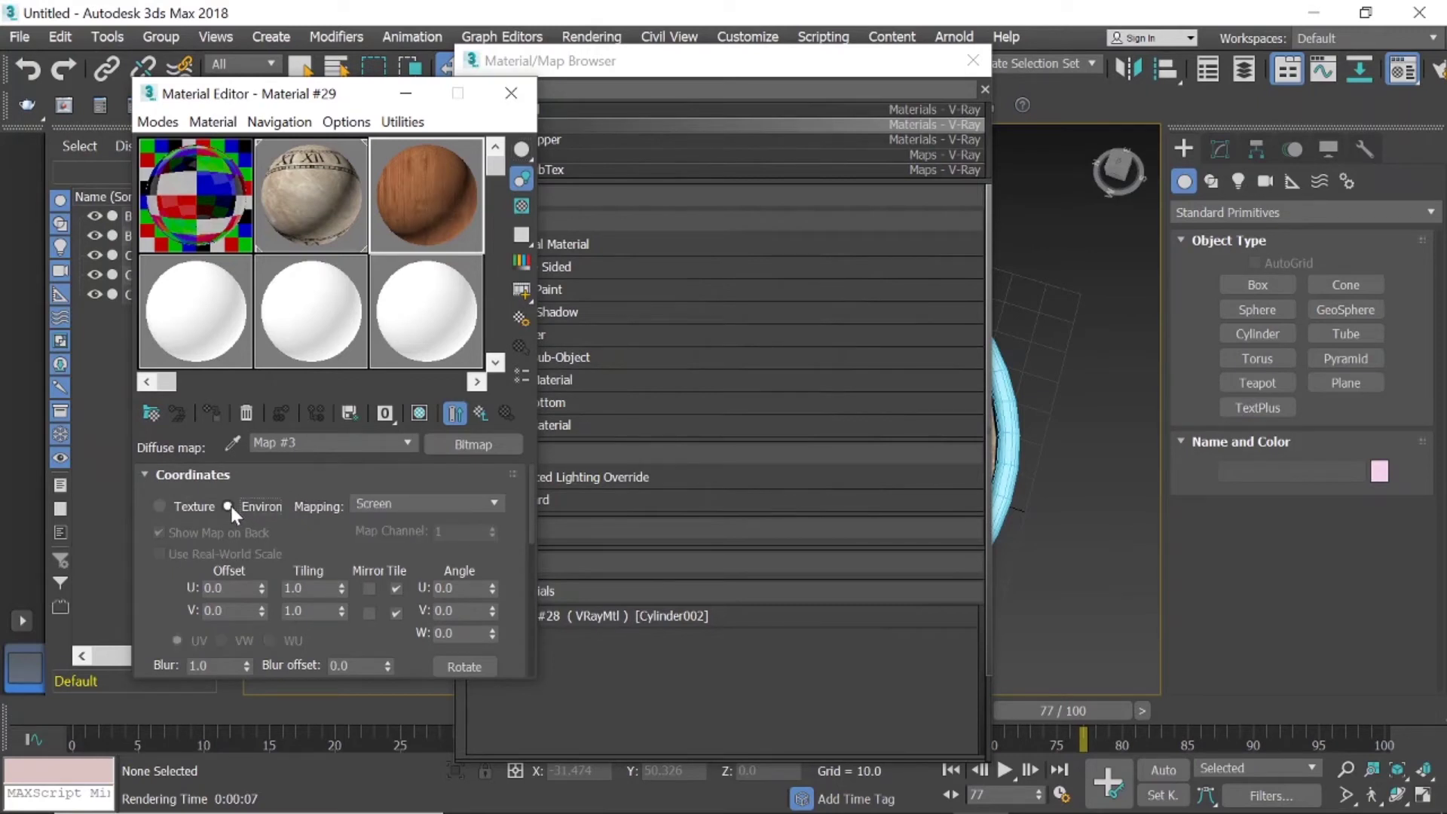
left_click(494, 505)
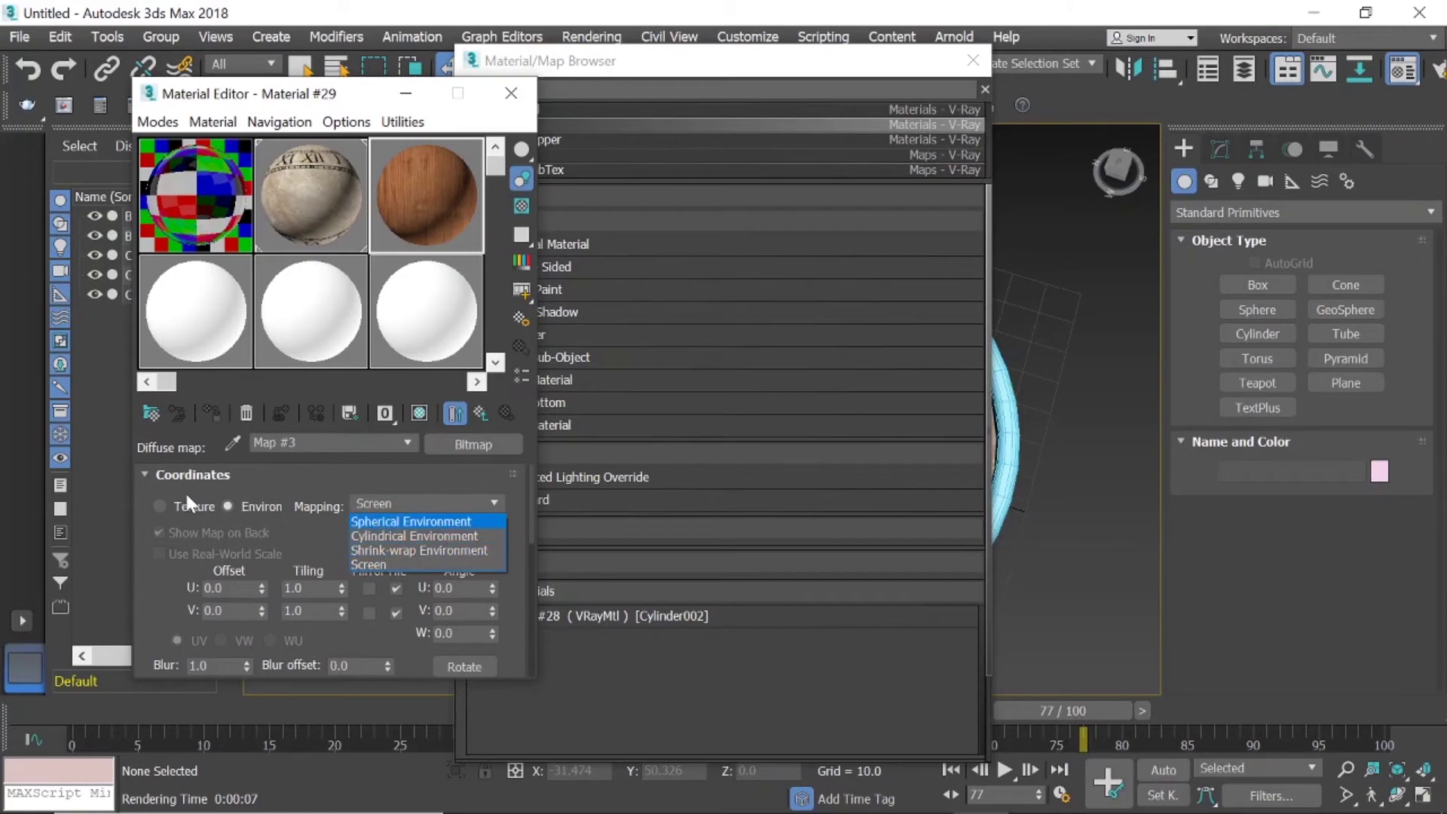
left_click(163, 511)
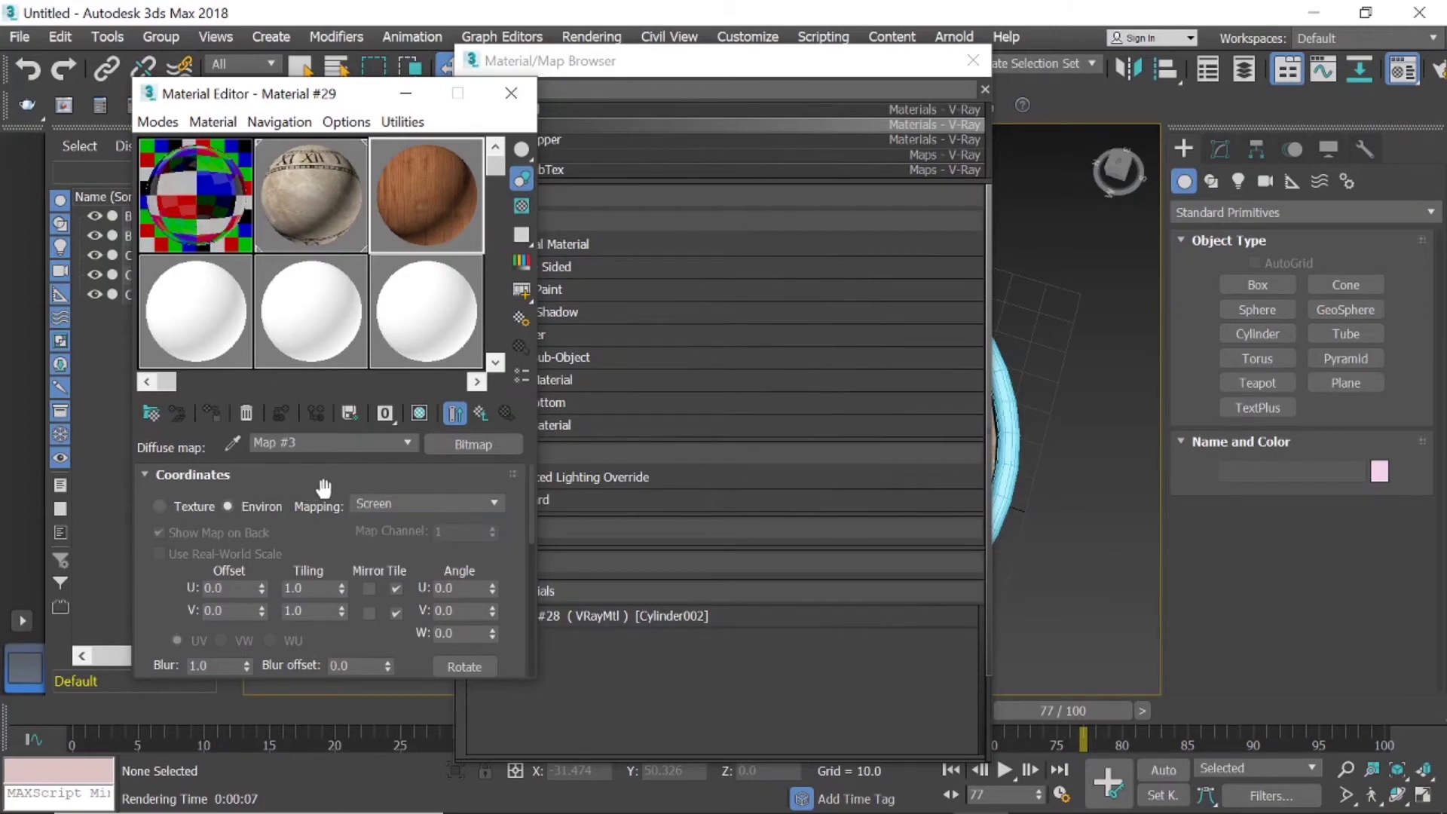
left_click(407, 443)
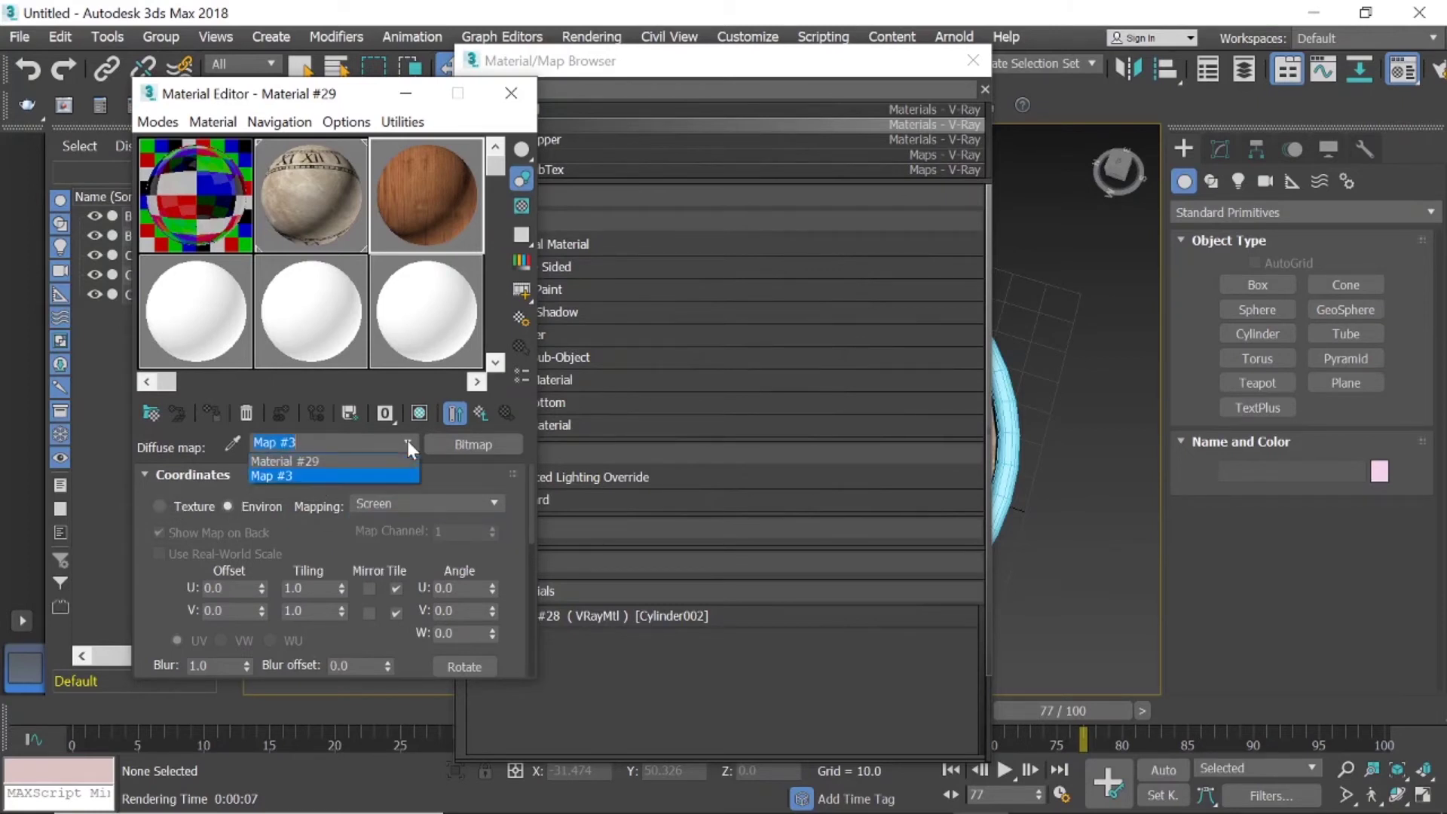
left_click(407, 443)
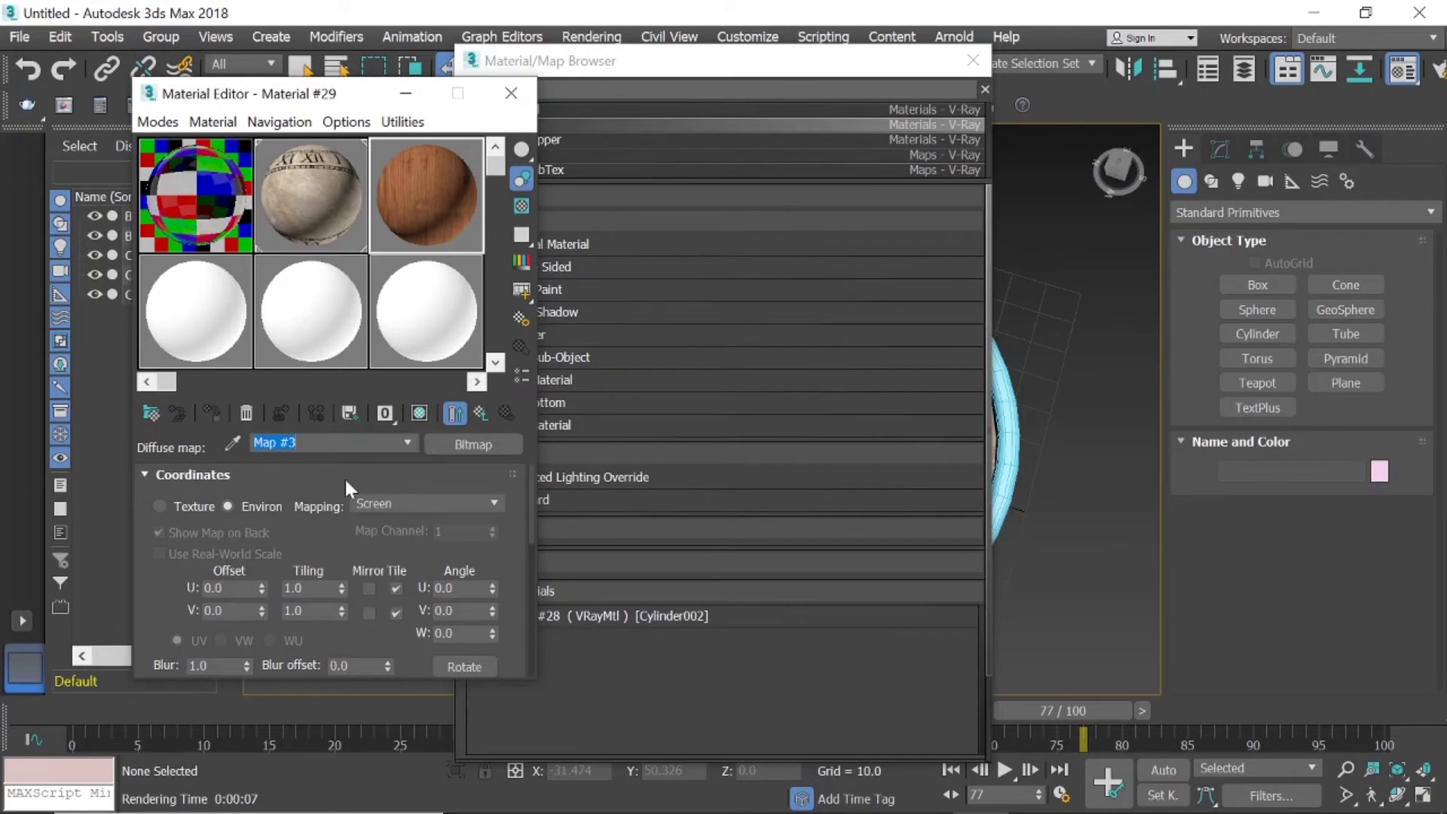
left_click(159, 505)
Scroll through Map #3's Coordinates and Bitmap Parameters rollouts to review the wood settings.
scroll(332, 476, "down", 2)
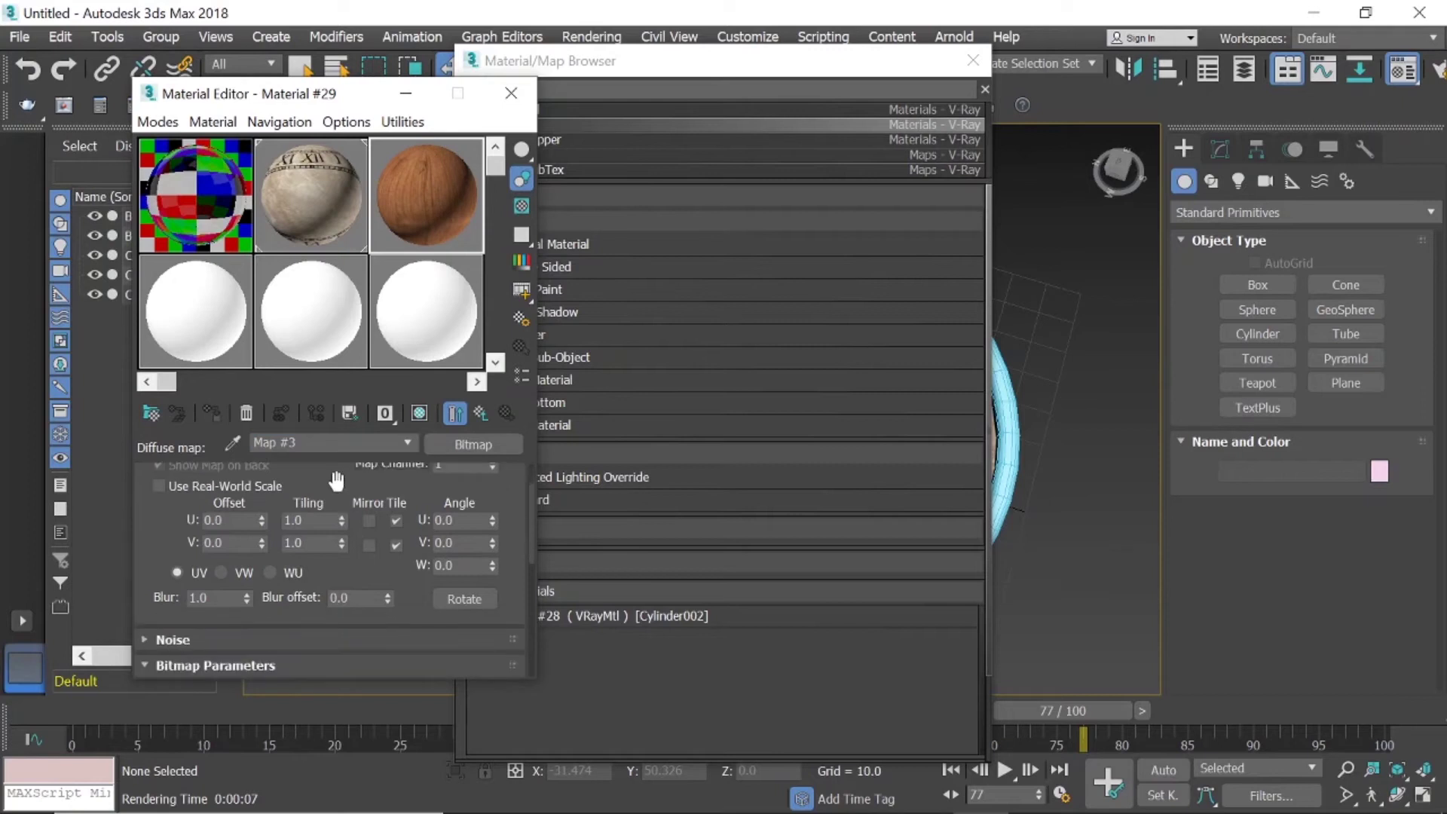
scroll(354, 497, "down", 1)
scroll(371, 517, "up", 1)
scroll(369, 488, "down", 2)
scroll(377, 491, "up", 3)
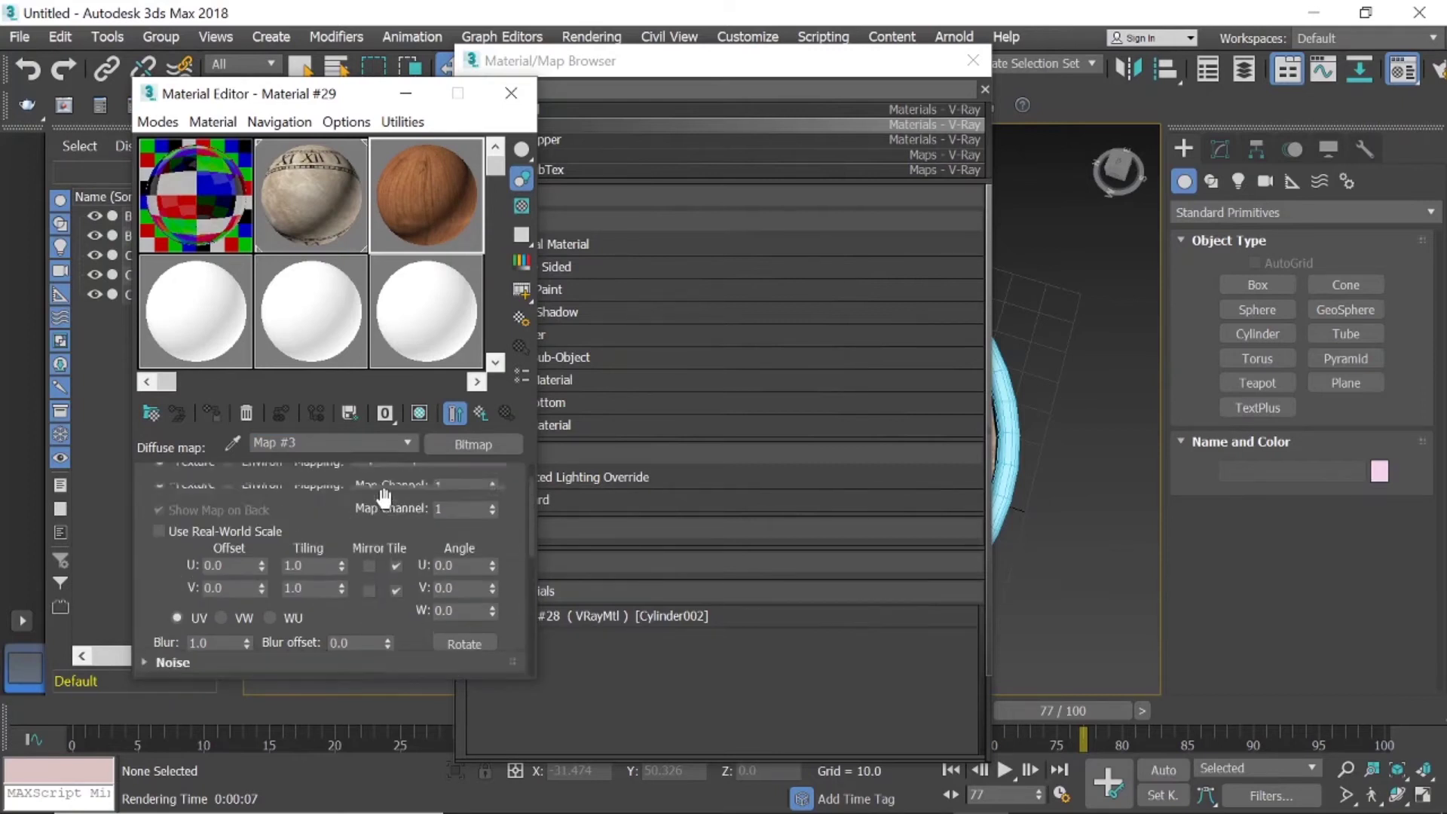
scroll(386, 496, "up", 1)
scroll(354, 509, "down", 3)
scroll(360, 520, "down", 3)
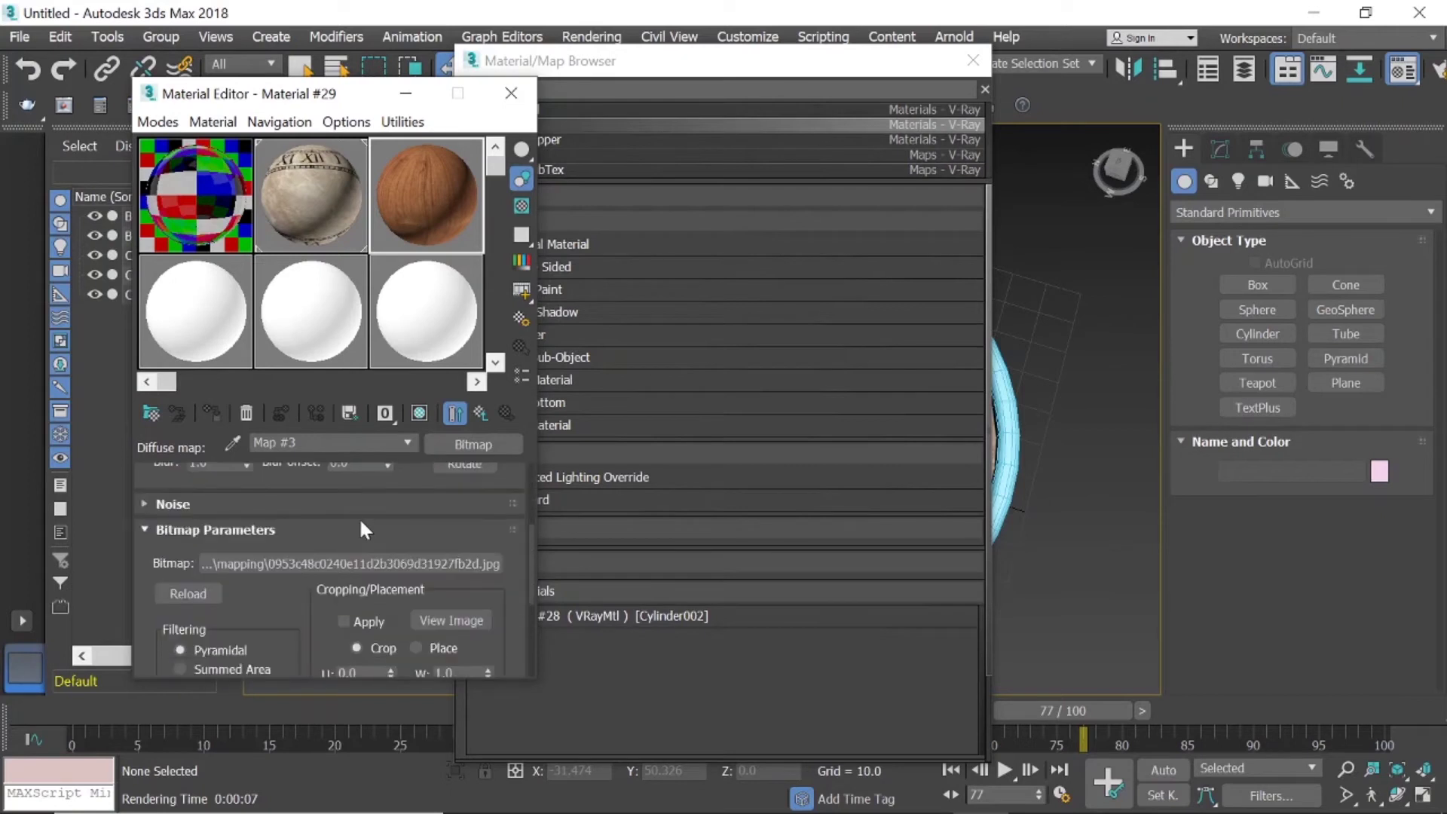
Collapse and re-expand the Bitmap Parameters rollout, then close the Material/Map Browser.
left_click(145, 528)
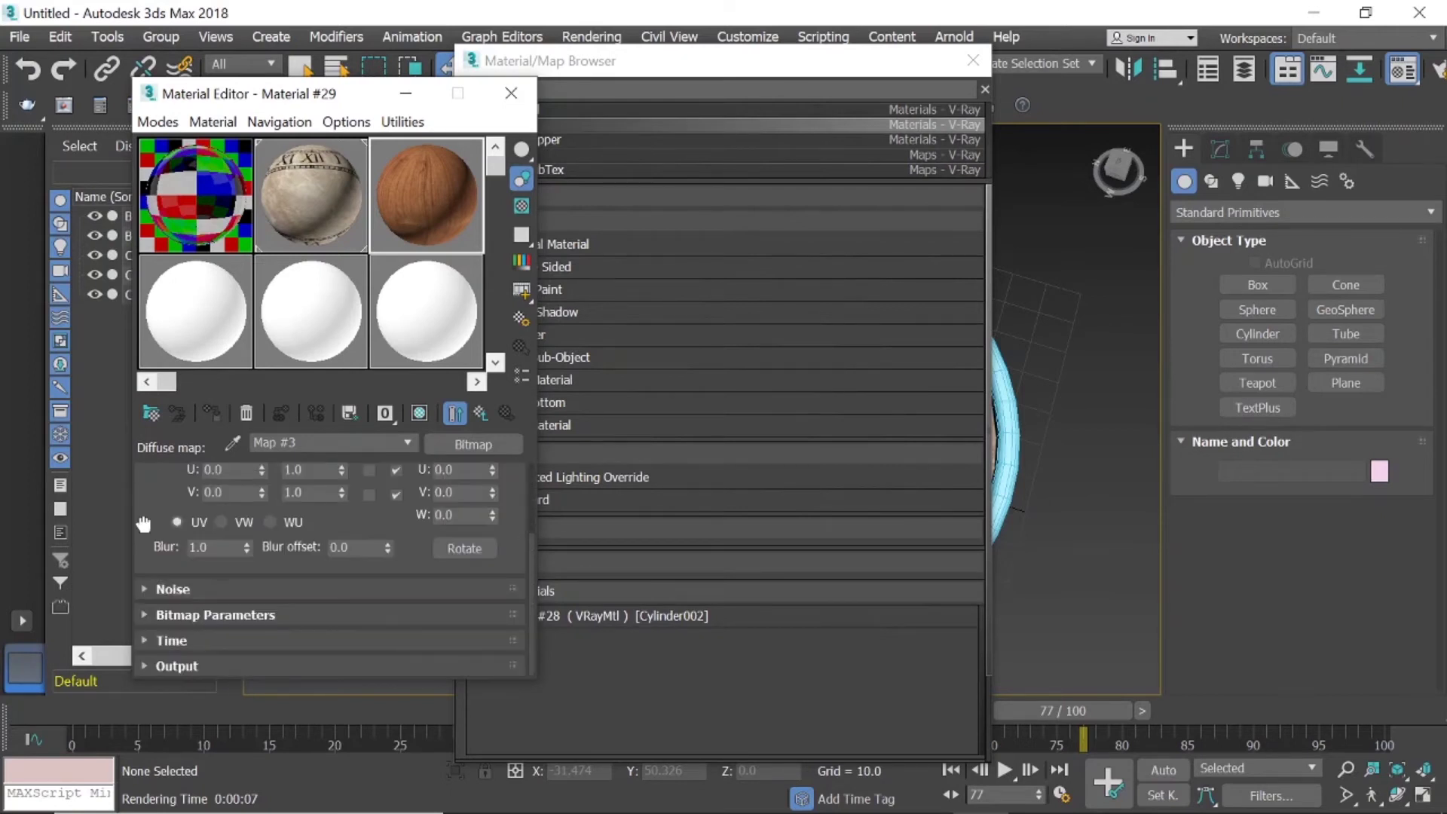
scroll(159, 521, "up", 5)
scroll(188, 520, "down", 5)
left_click(143, 615)
scroll(324, 527, "down", 2)
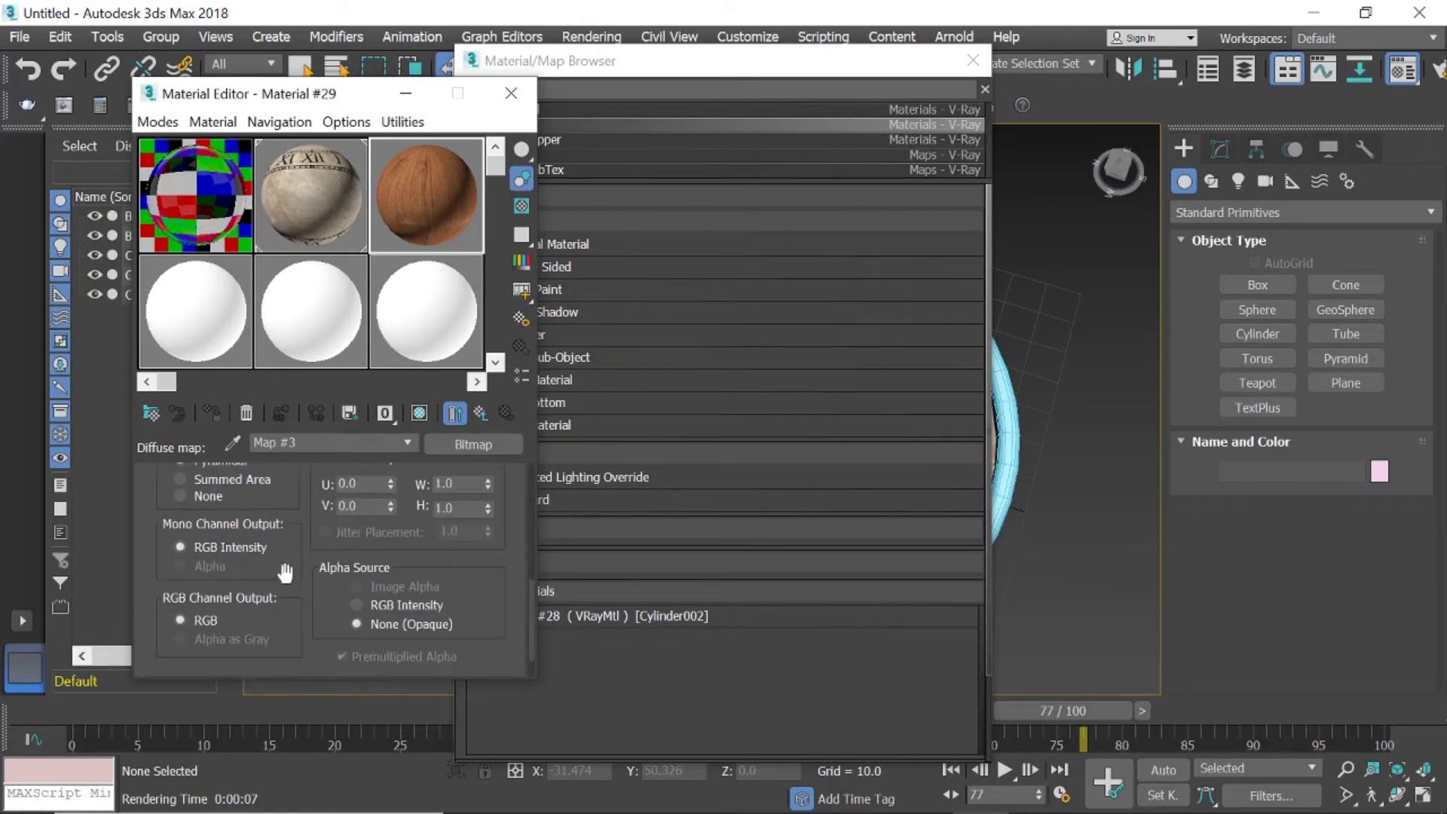
scroll(324, 528, "down", 2)
scroll(326, 556, "up", 4)
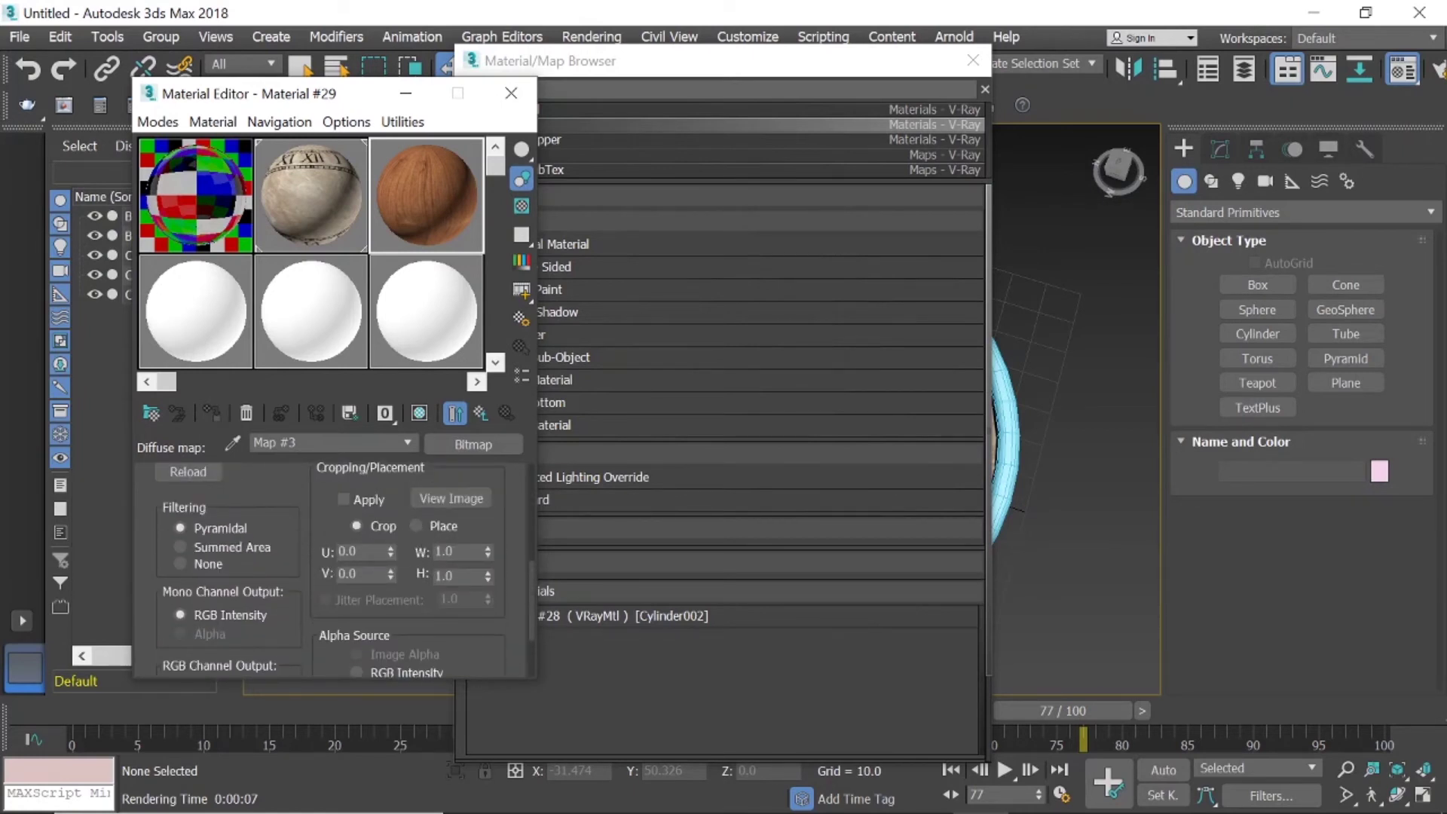
scroll(306, 532, "up", 2)
scroll(306, 531, "up", 2)
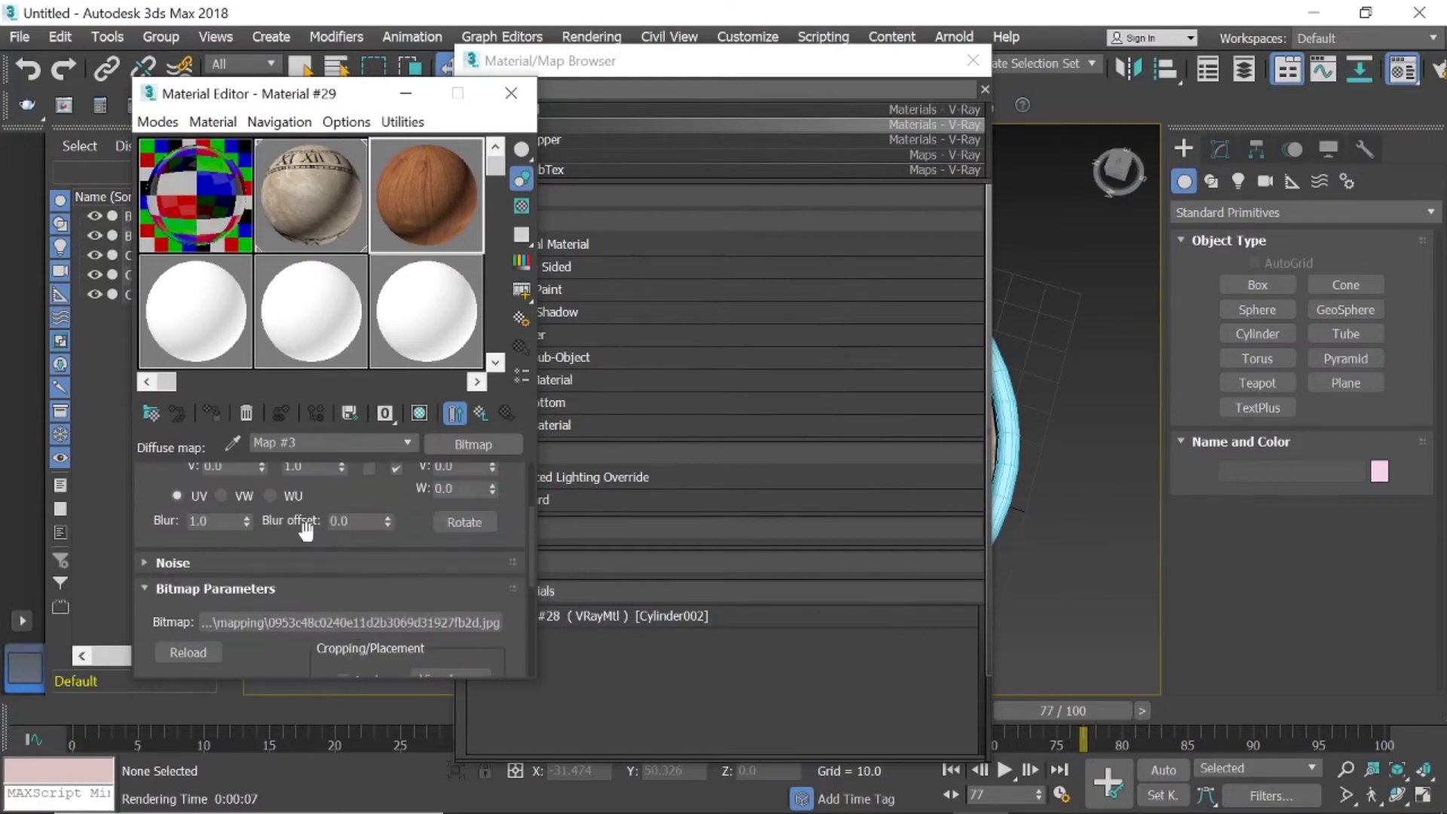
scroll(306, 532, "up", 2)
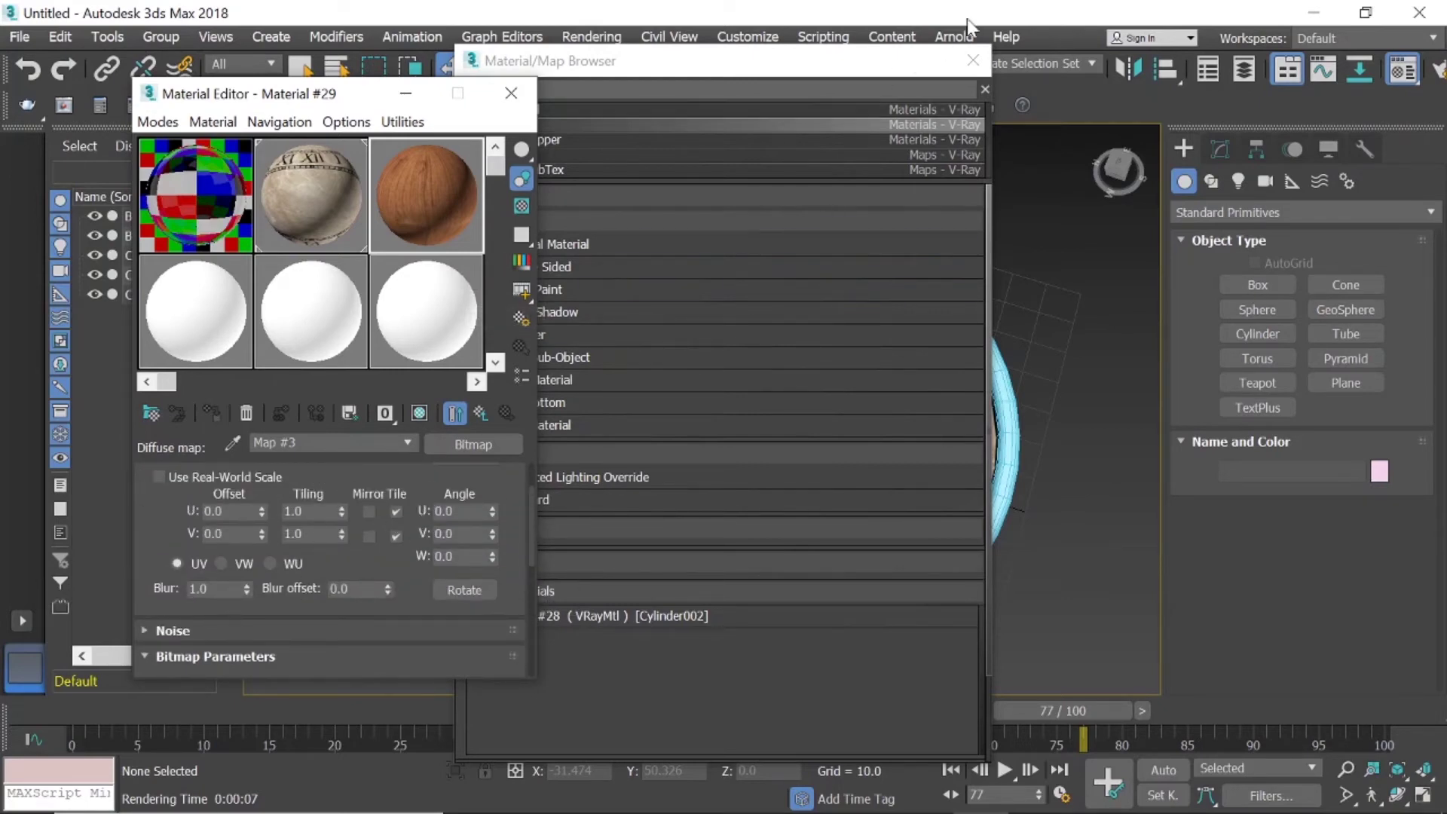
left_click(971, 61)
Assign the wood material to the clock's outer cylinder and show it shaded in the viewport.
left_click(597, 282)
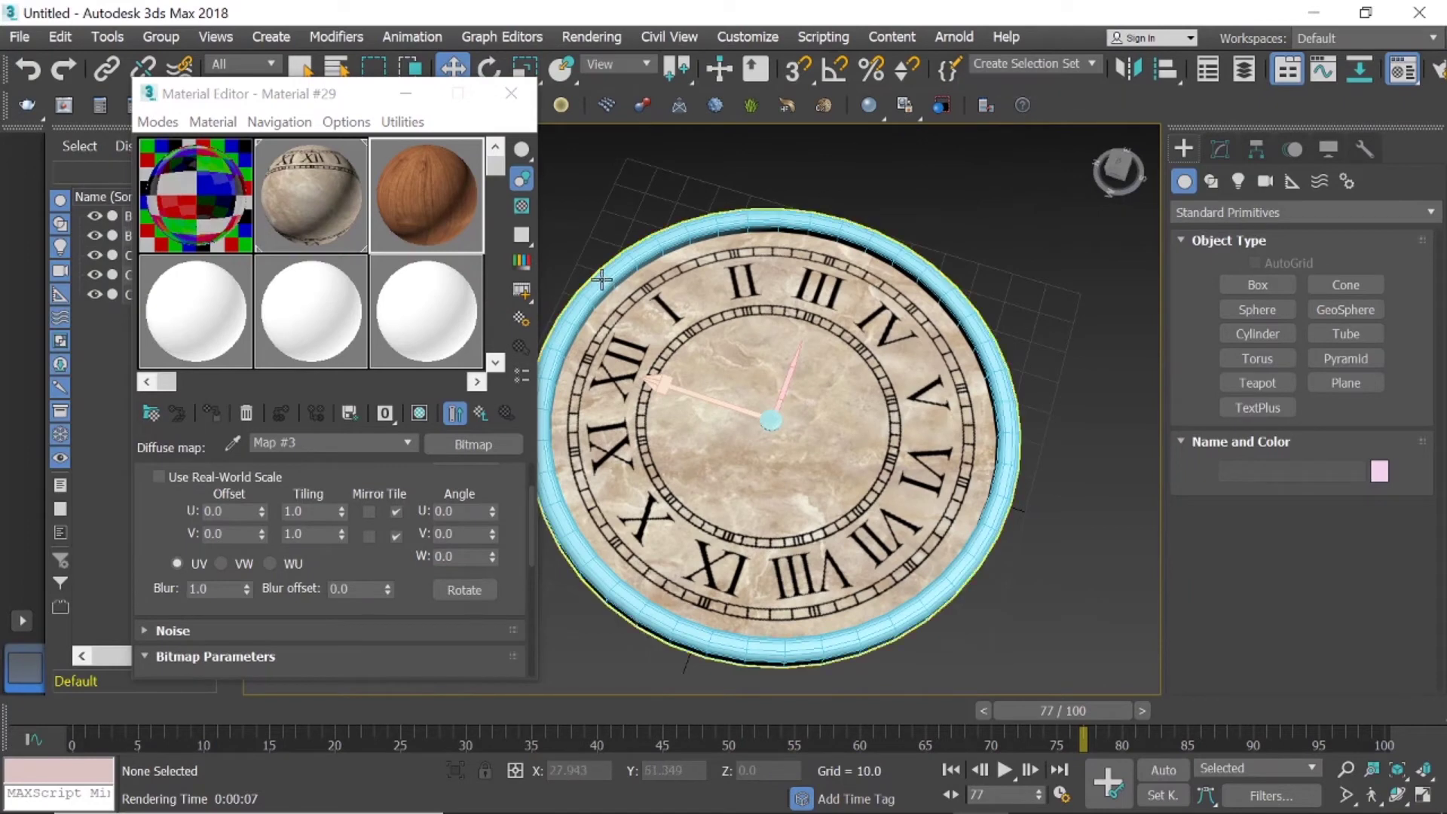
left_click(215, 416)
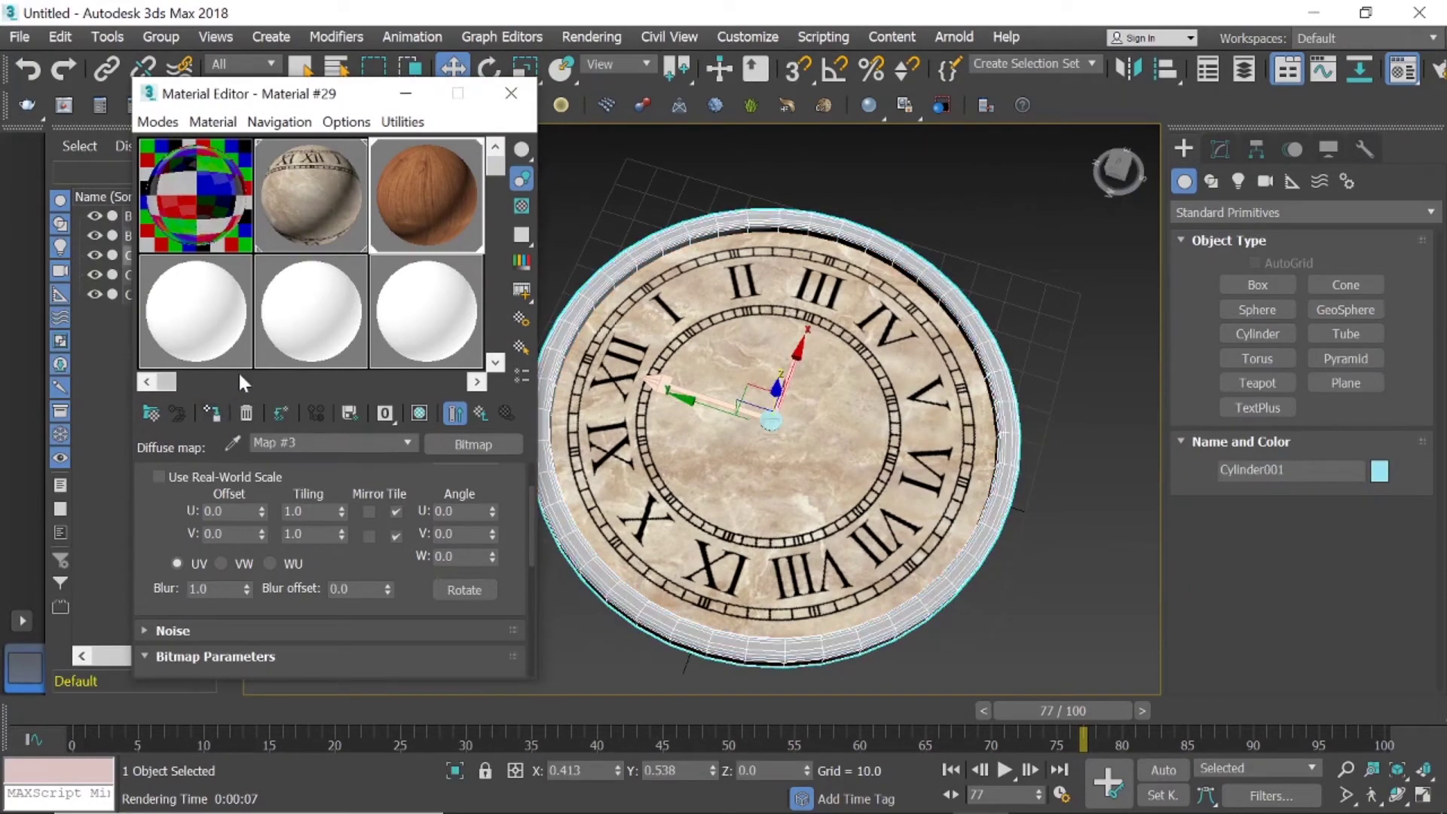
left_click(420, 413)
Orbit to inspect the wood-grain rim, switch to Top view, and select an empty sample slot.
left_click(921, 198)
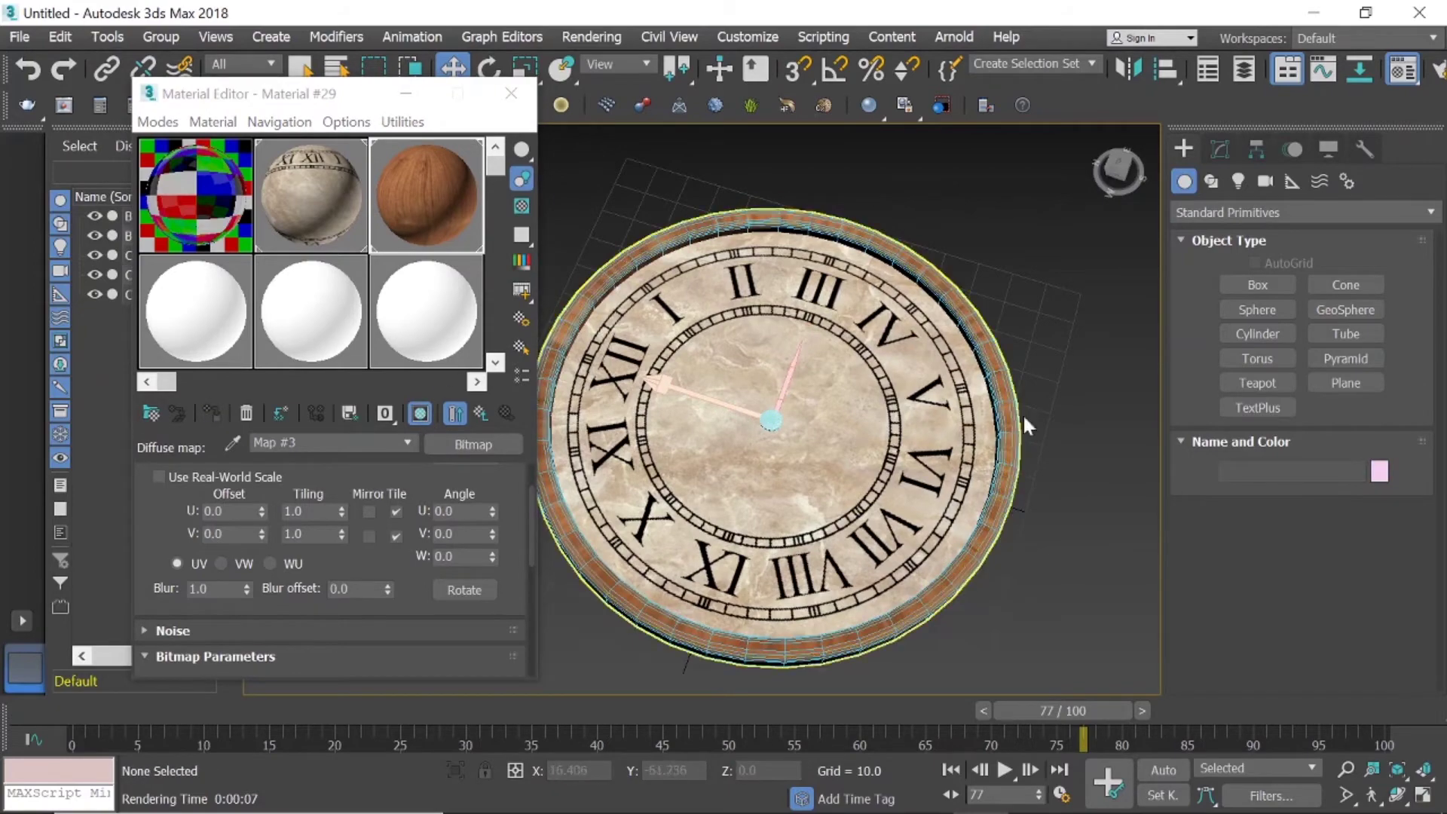
mouse_move(990, 526)
middle_mouse_down("alt")
mouse_move(989, 483)
mouse_move(1102, 180)
middle_mouse_up("alt")
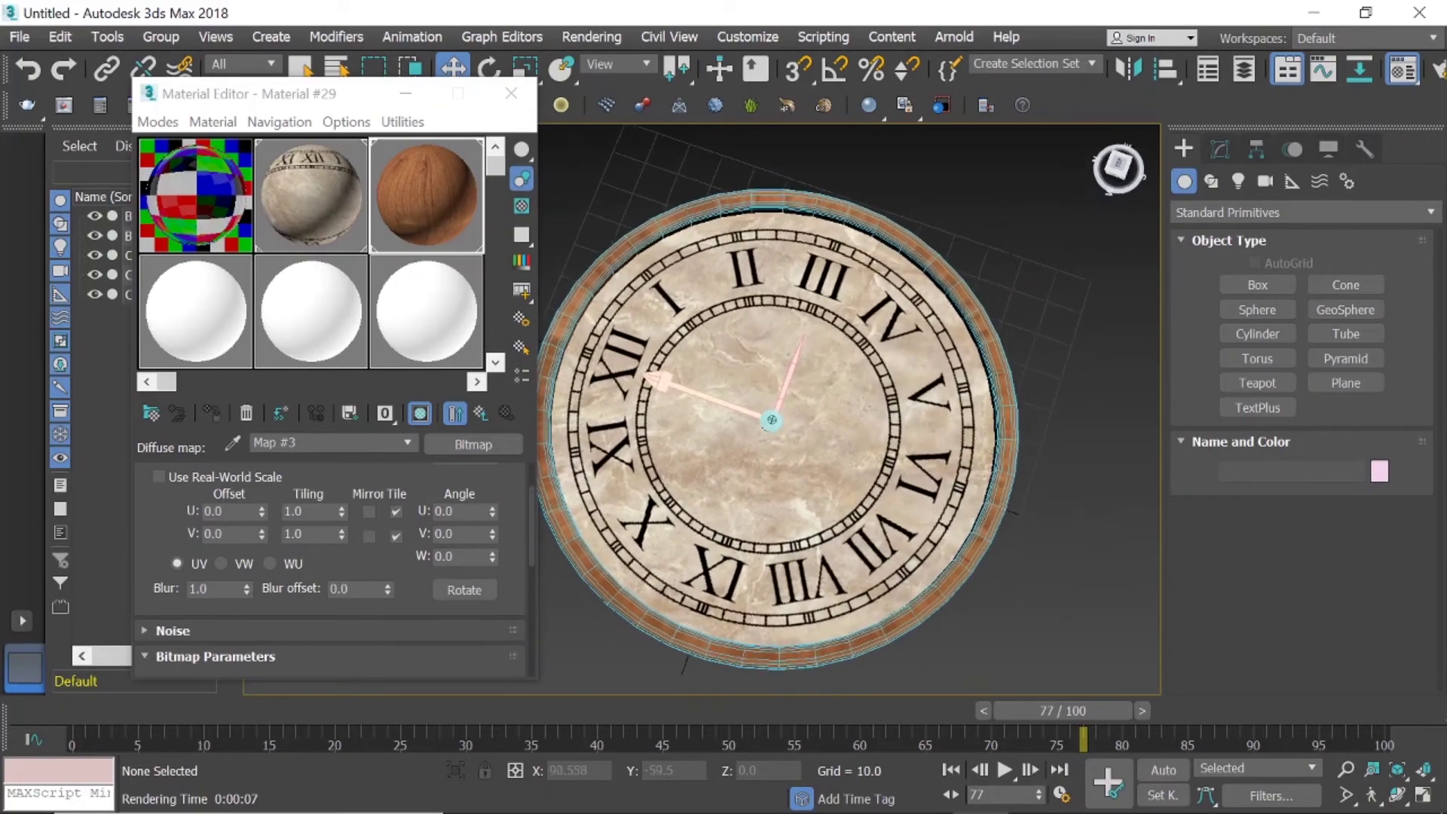
middle_click_drag(1096, 131, 1102, 181, "alt")
left_click(1119, 166)
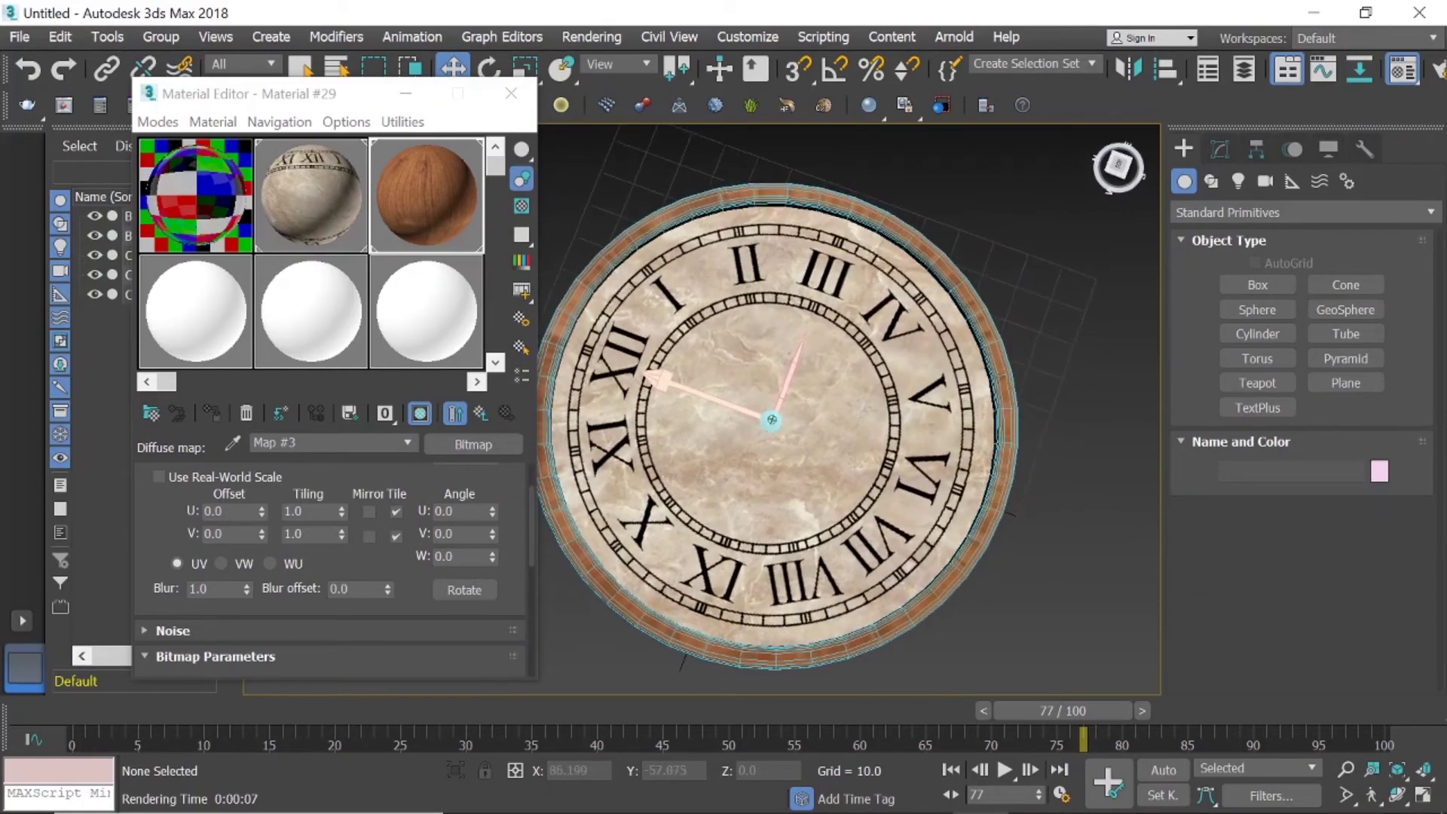
left_click(181, 328)
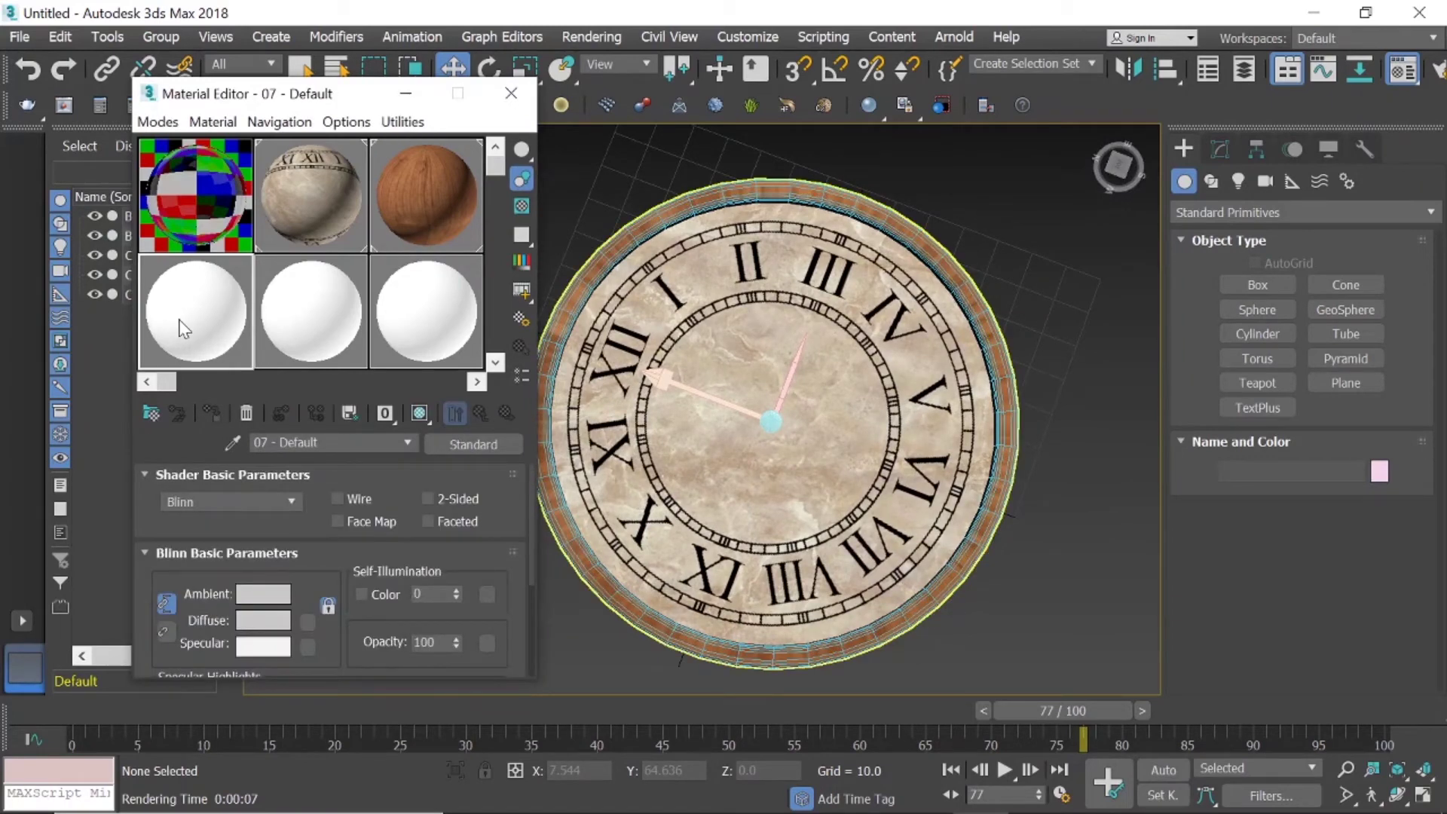
Turn the empty sample slot into a new VRayMtl material.
left_click(148, 419)
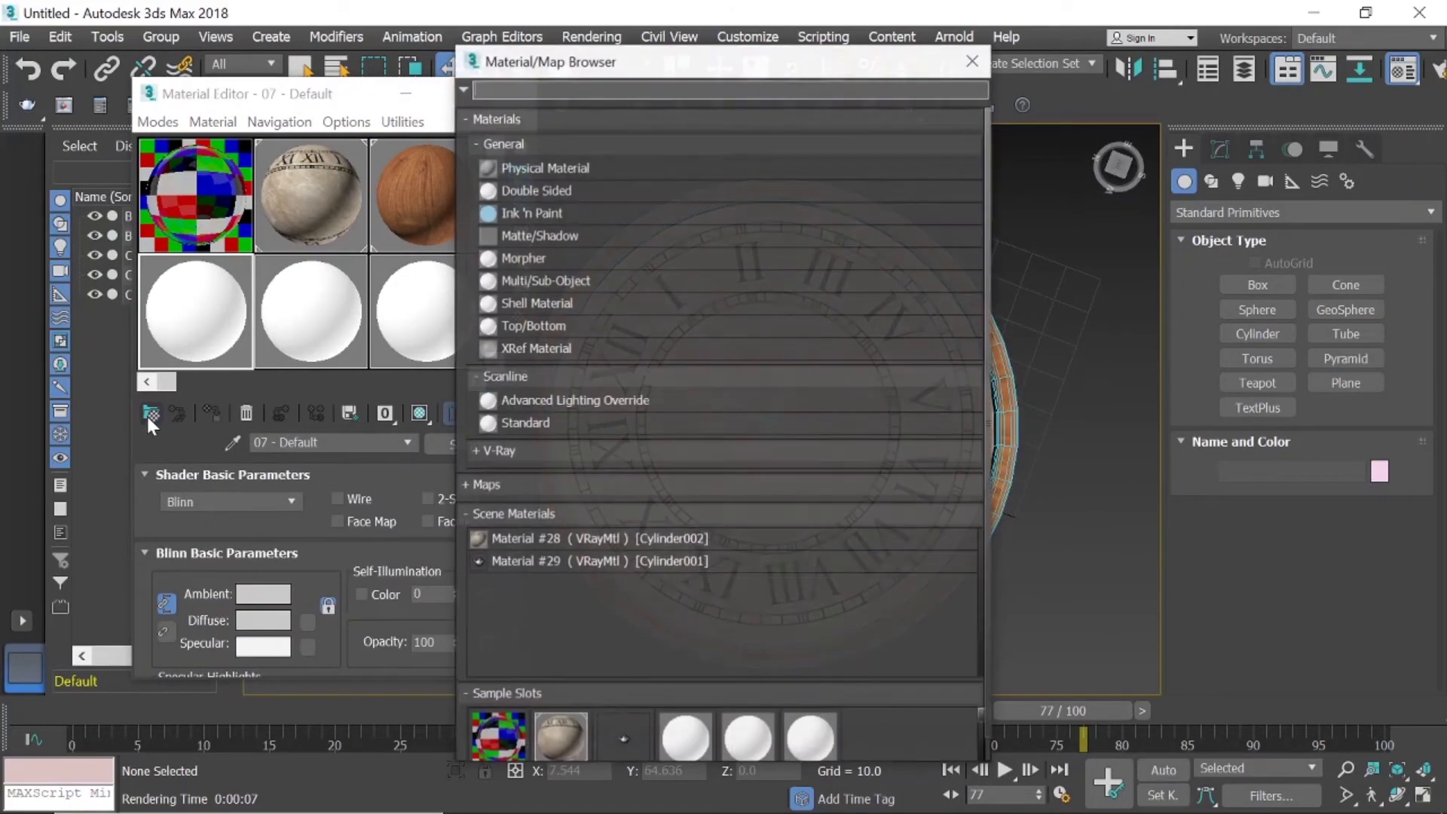
type("vra")
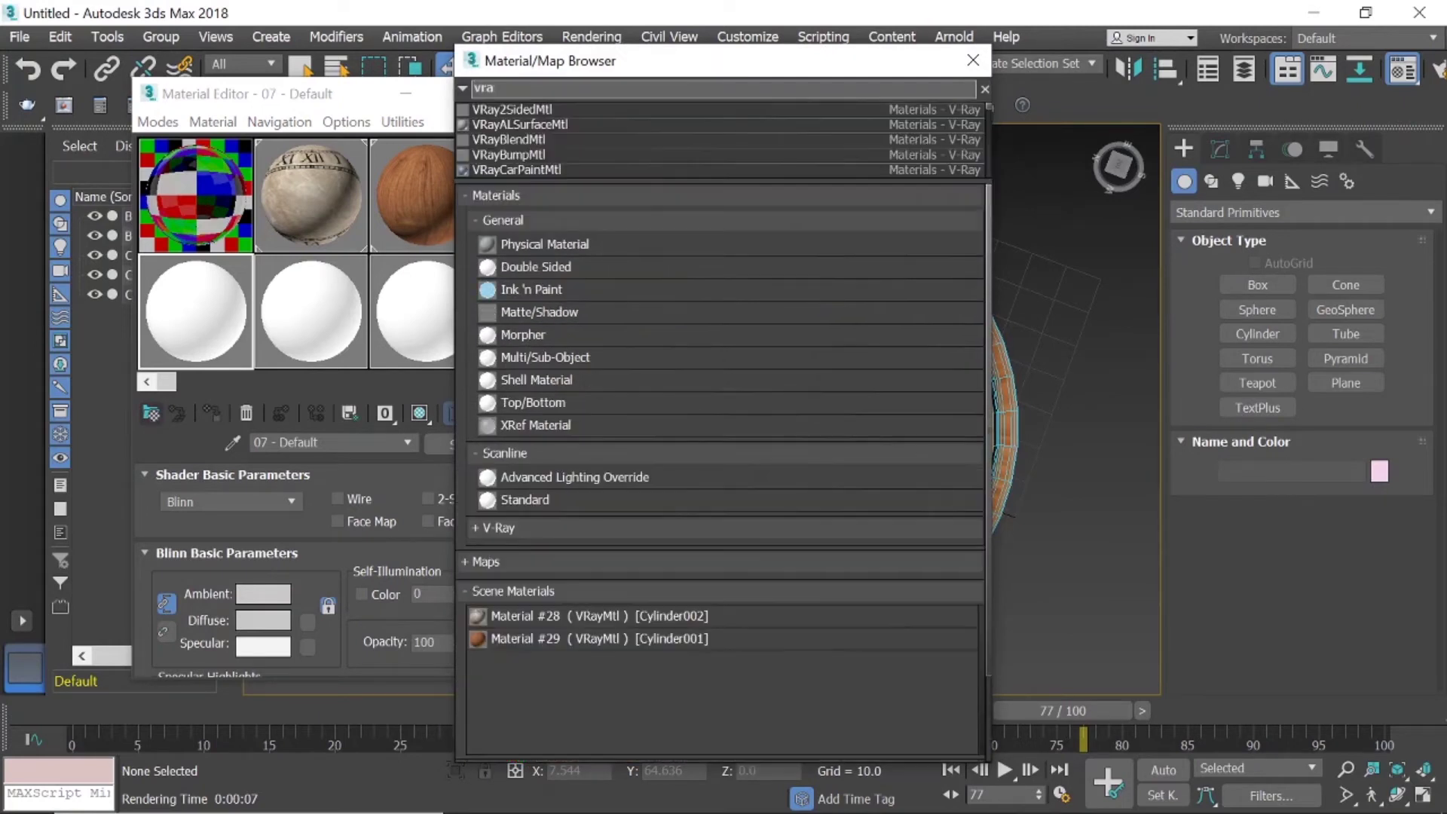
type("ym")
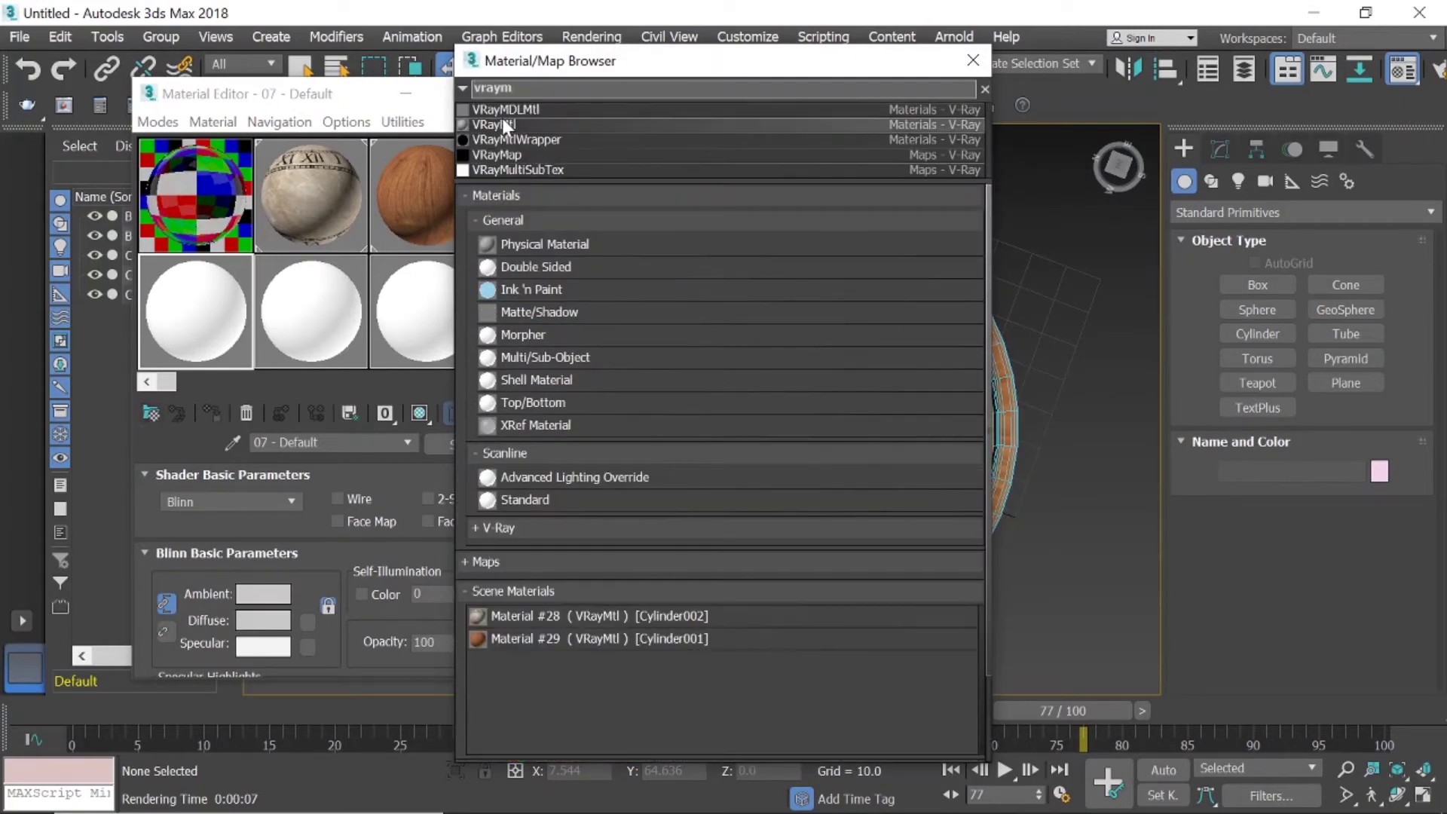
double_click(502, 124)
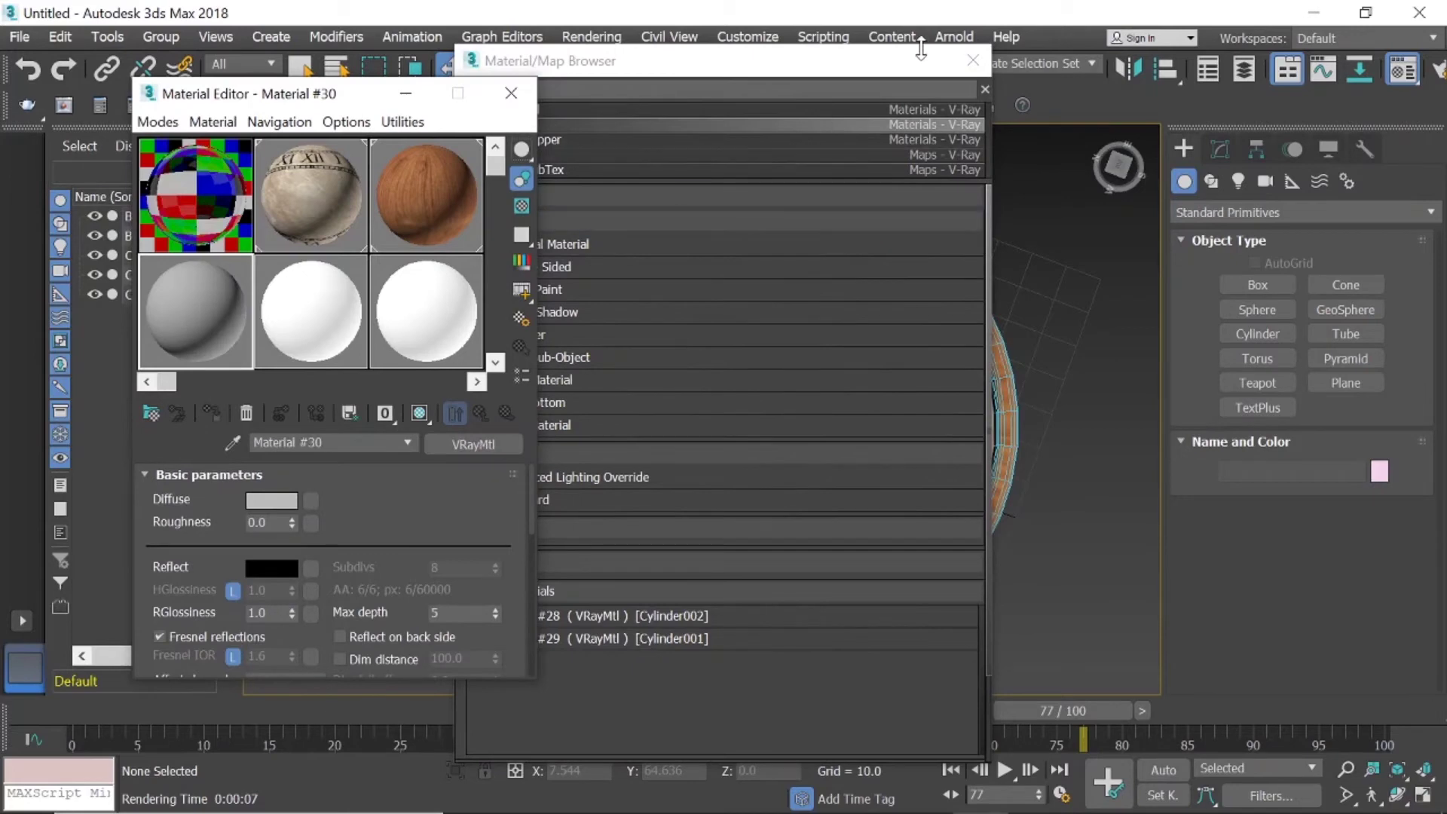
left_click(972, 61)
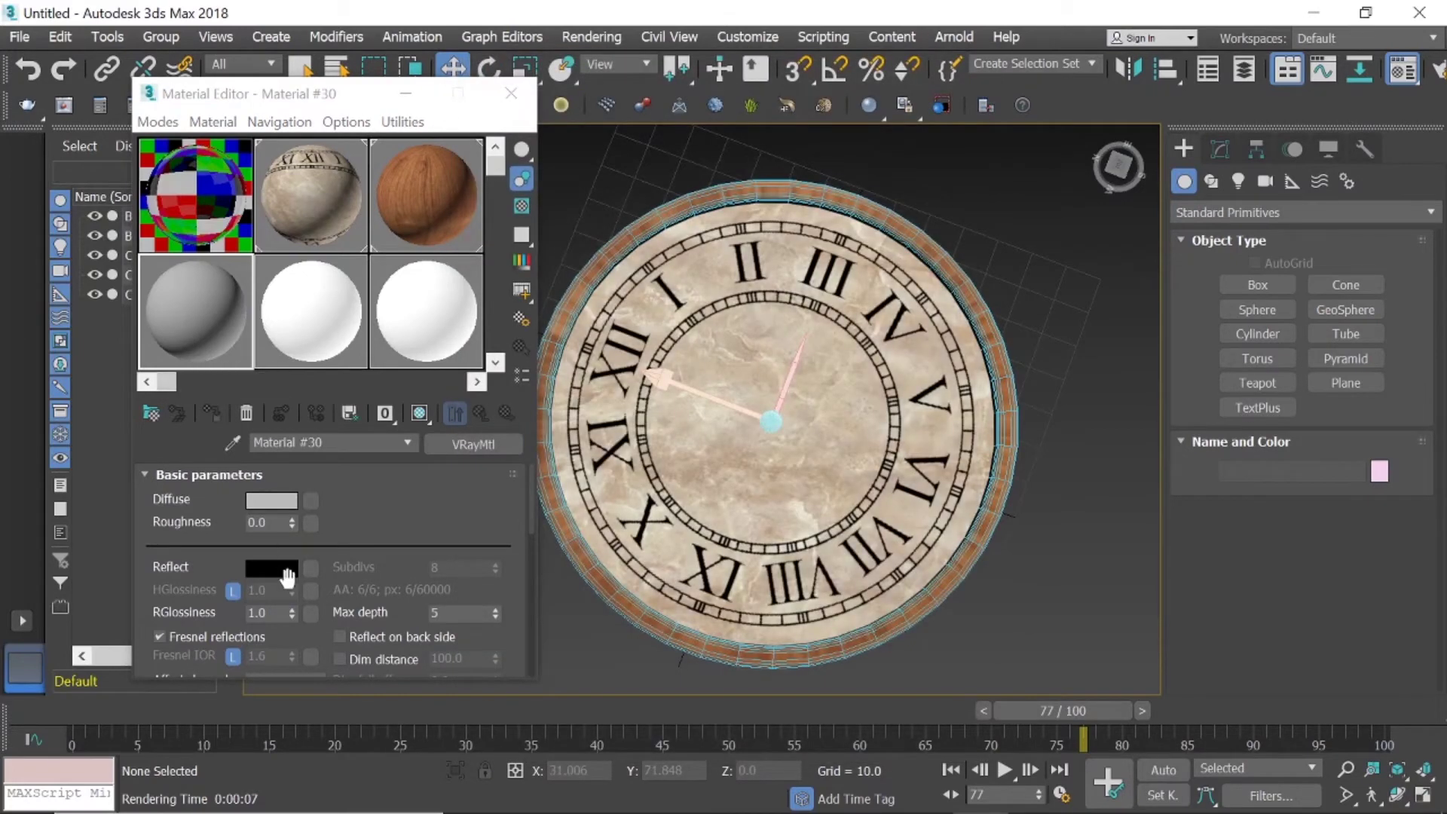
Set the VRayMtl's diffuse to near-black 12 and its reflect colour to grey 69.
left_click(278, 500)
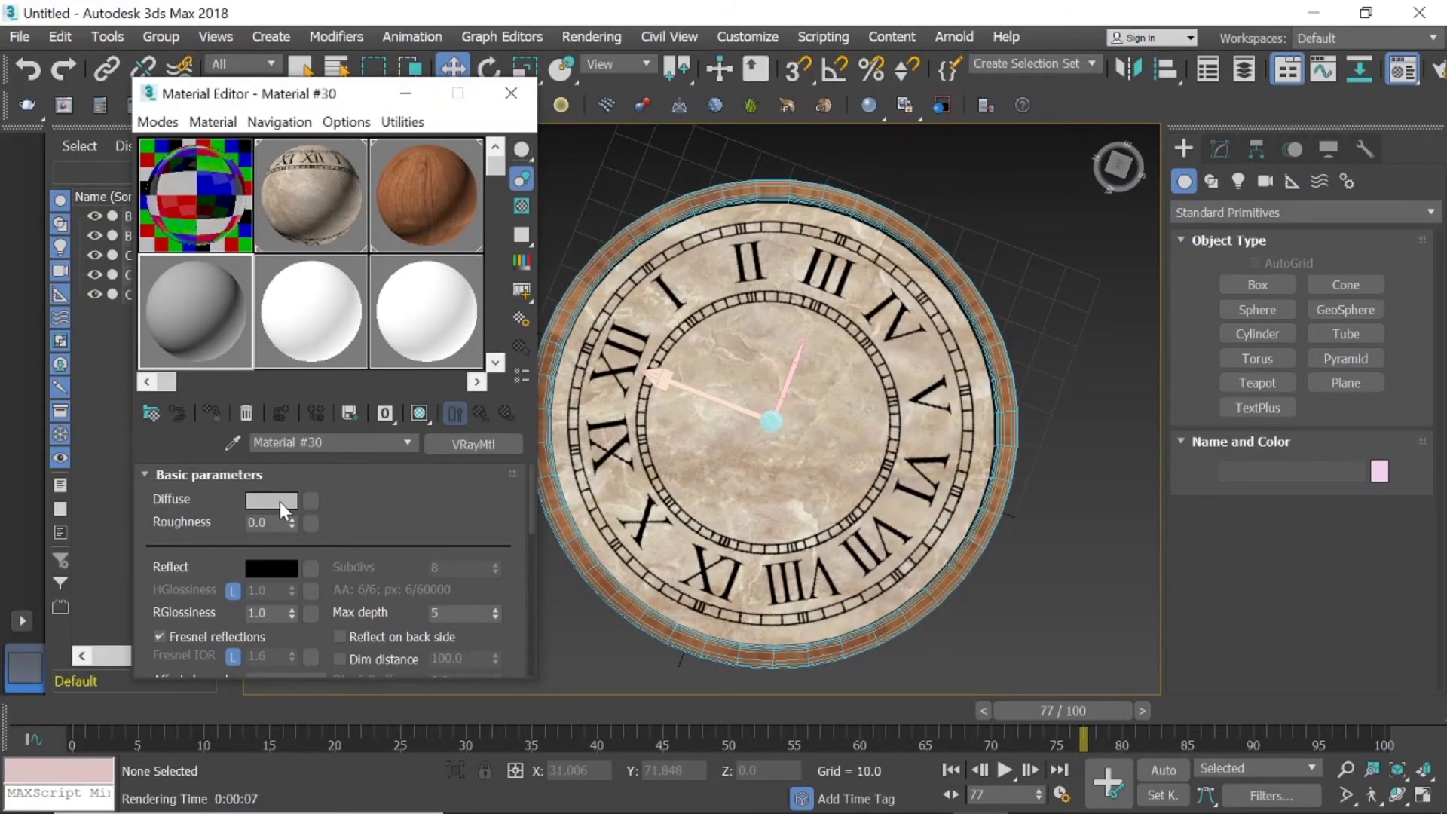
left_click_drag(501, 164, 507, 140)
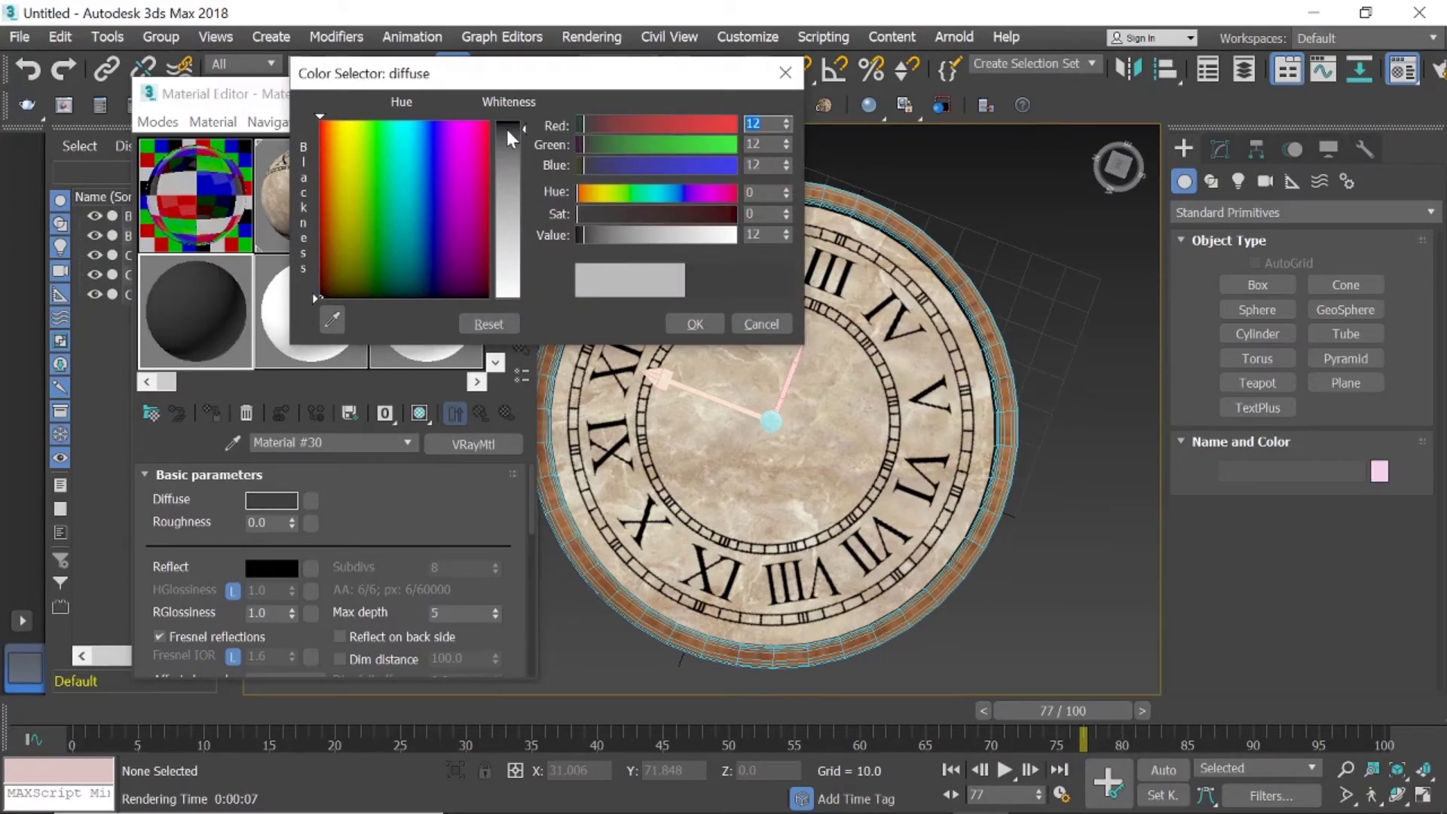
left_click(680, 323)
scroll(366, 521, "down", 2)
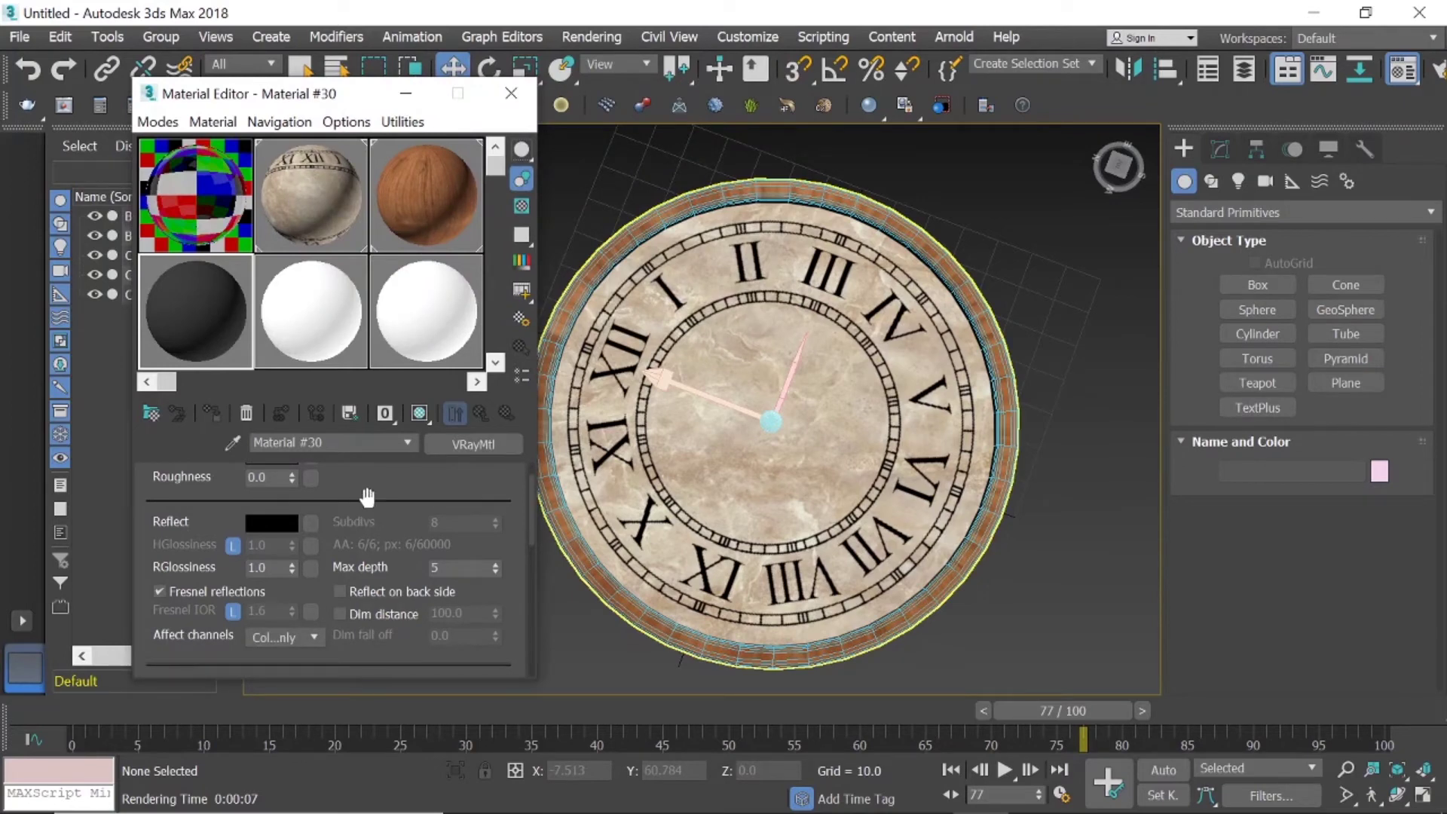
left_click(279, 523)
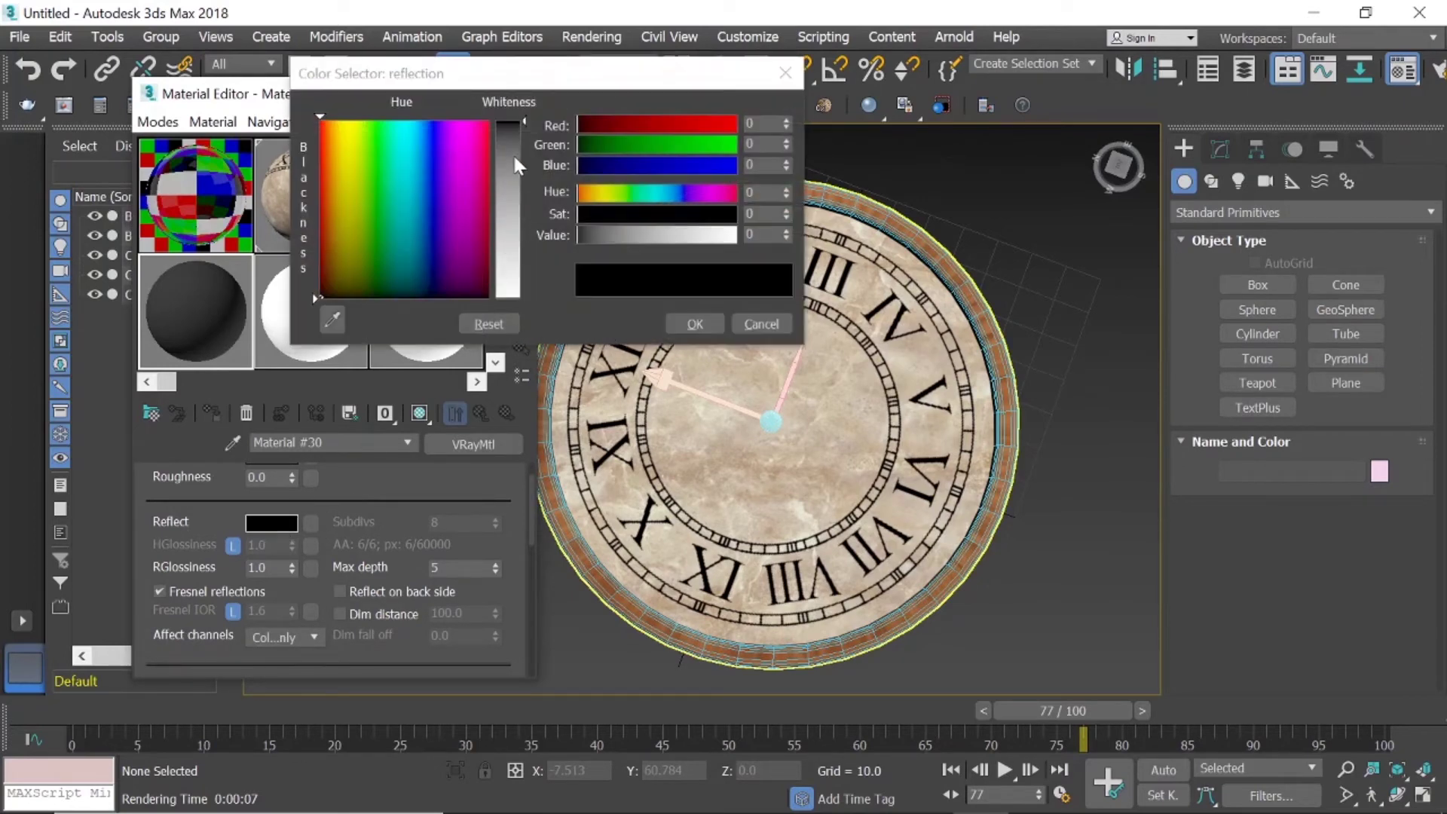
left_click_drag(514, 157, 514, 170)
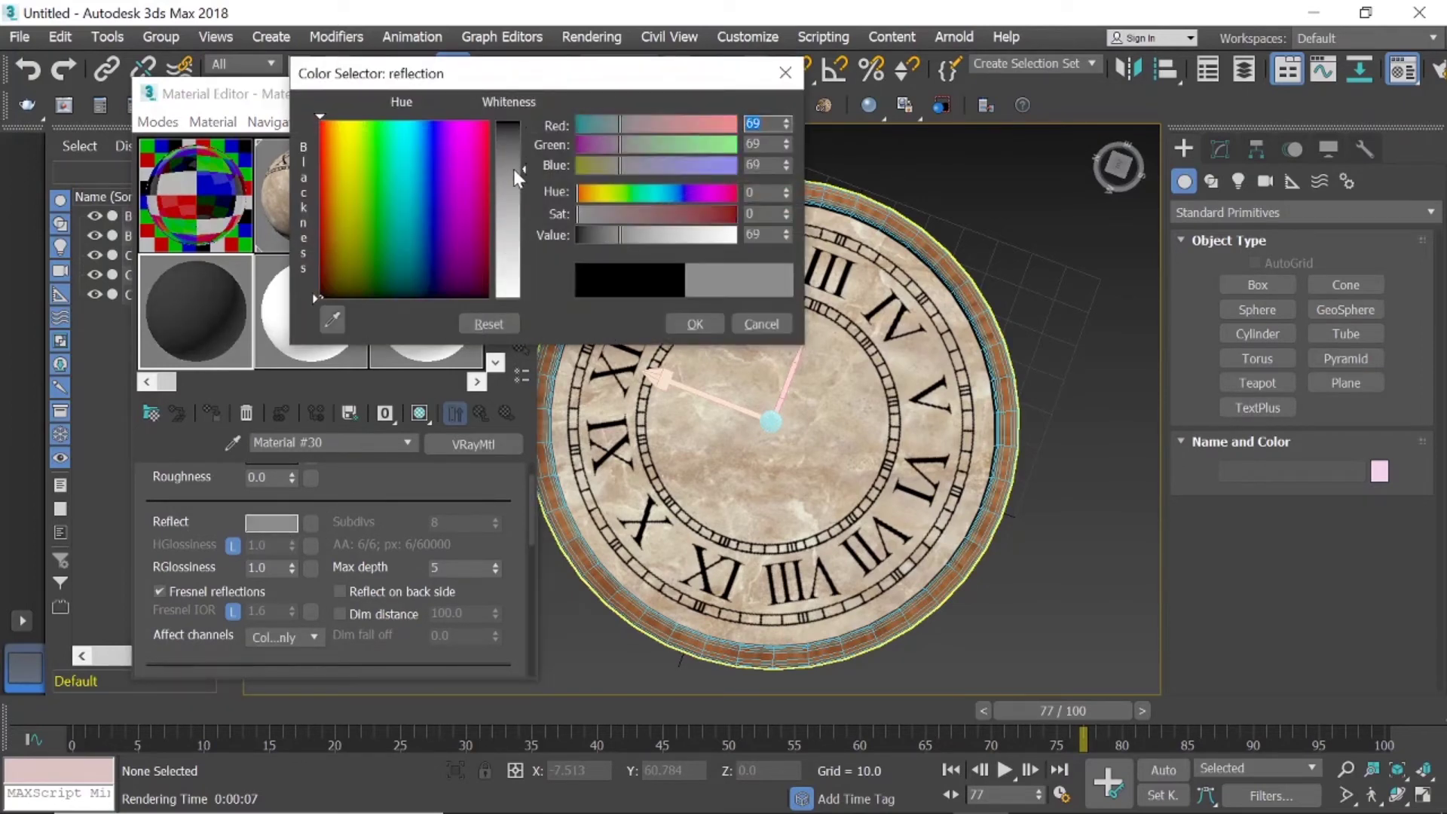
left_click(687, 322)
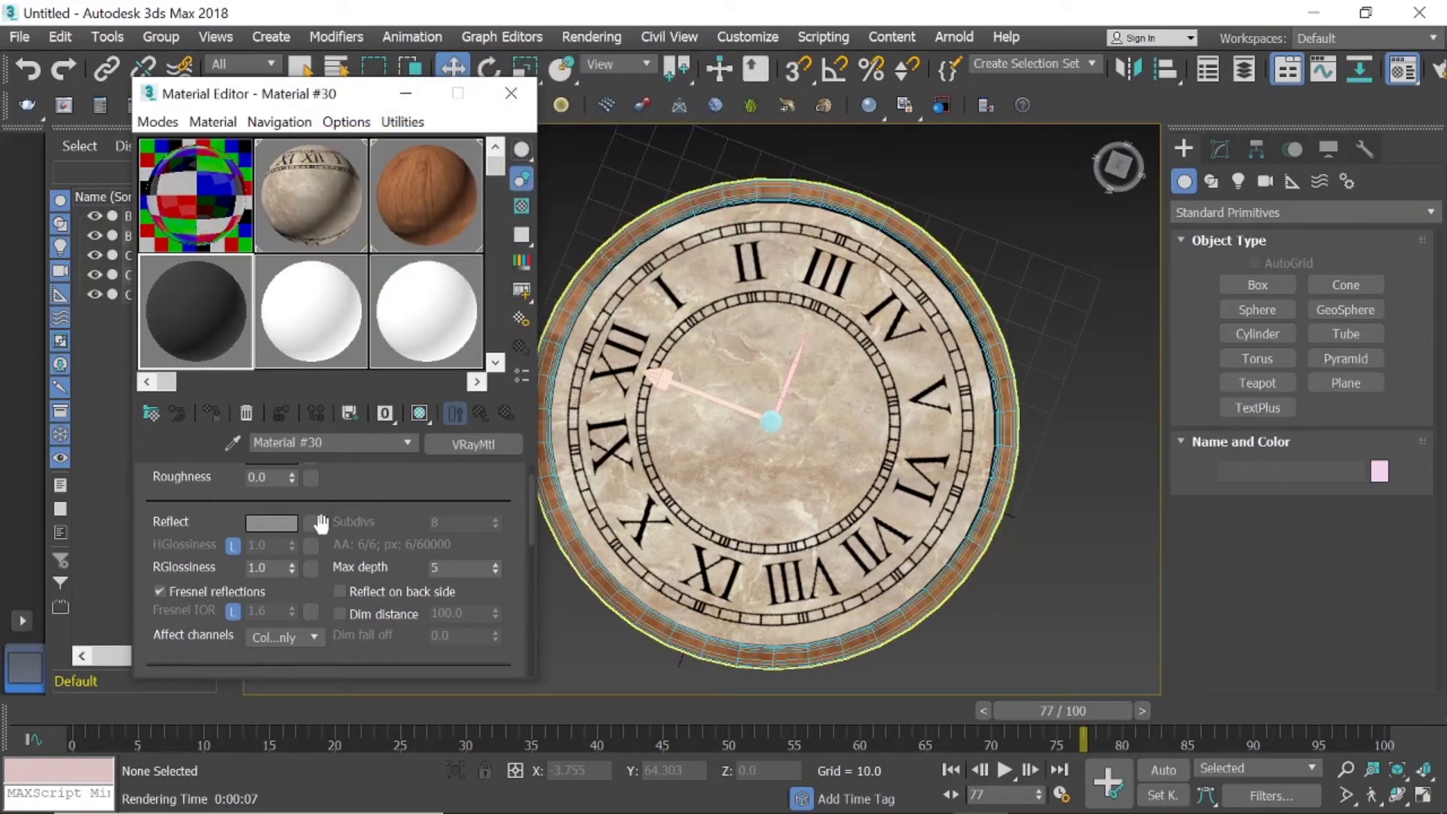
scroll(349, 507, "down", 3)
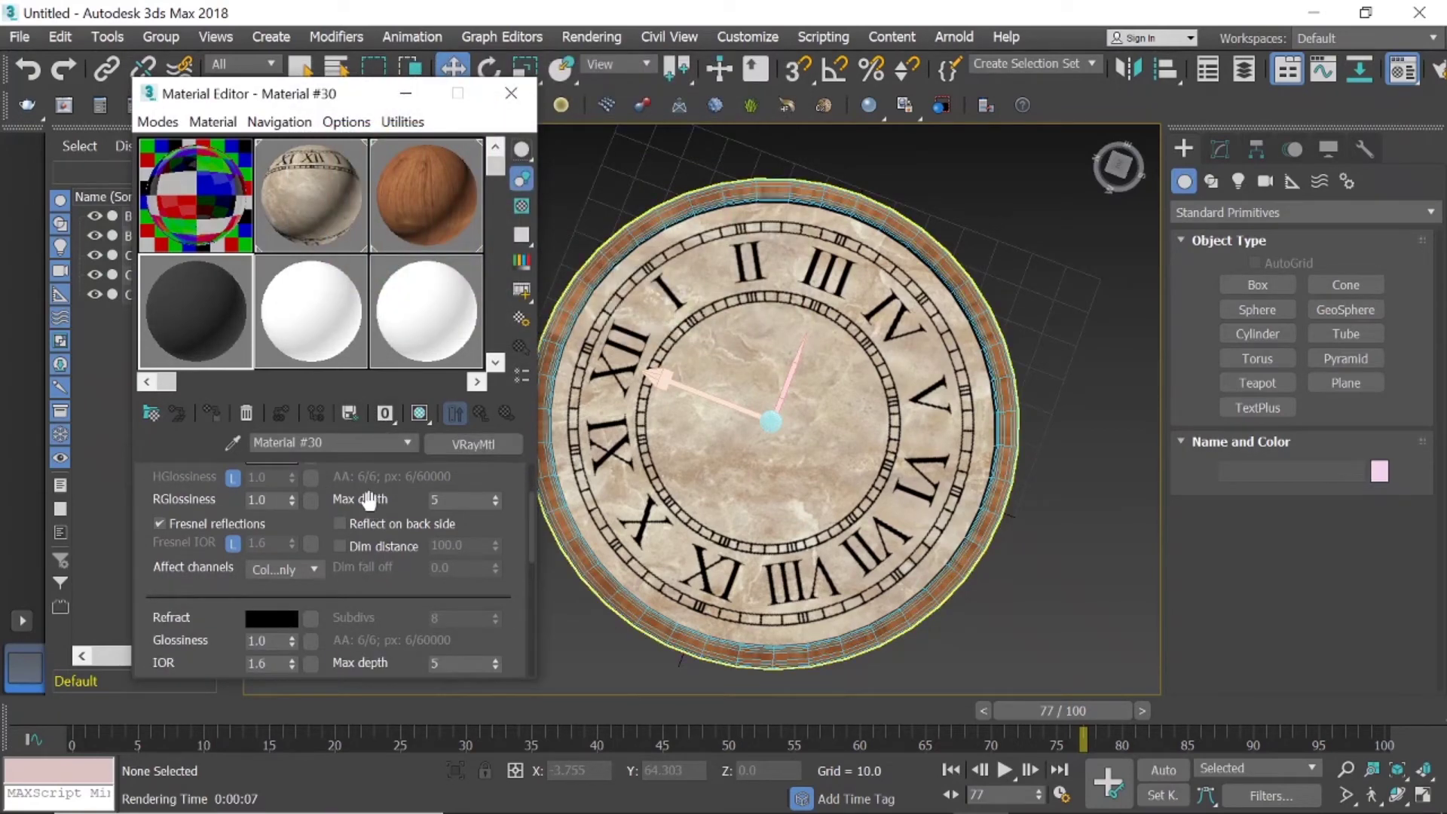
Drag the dark Material #30 onto the clock's long hand.
scroll(368, 499, "up", 3)
scroll(368, 494, "up", 1)
scroll(374, 492, "up", 1)
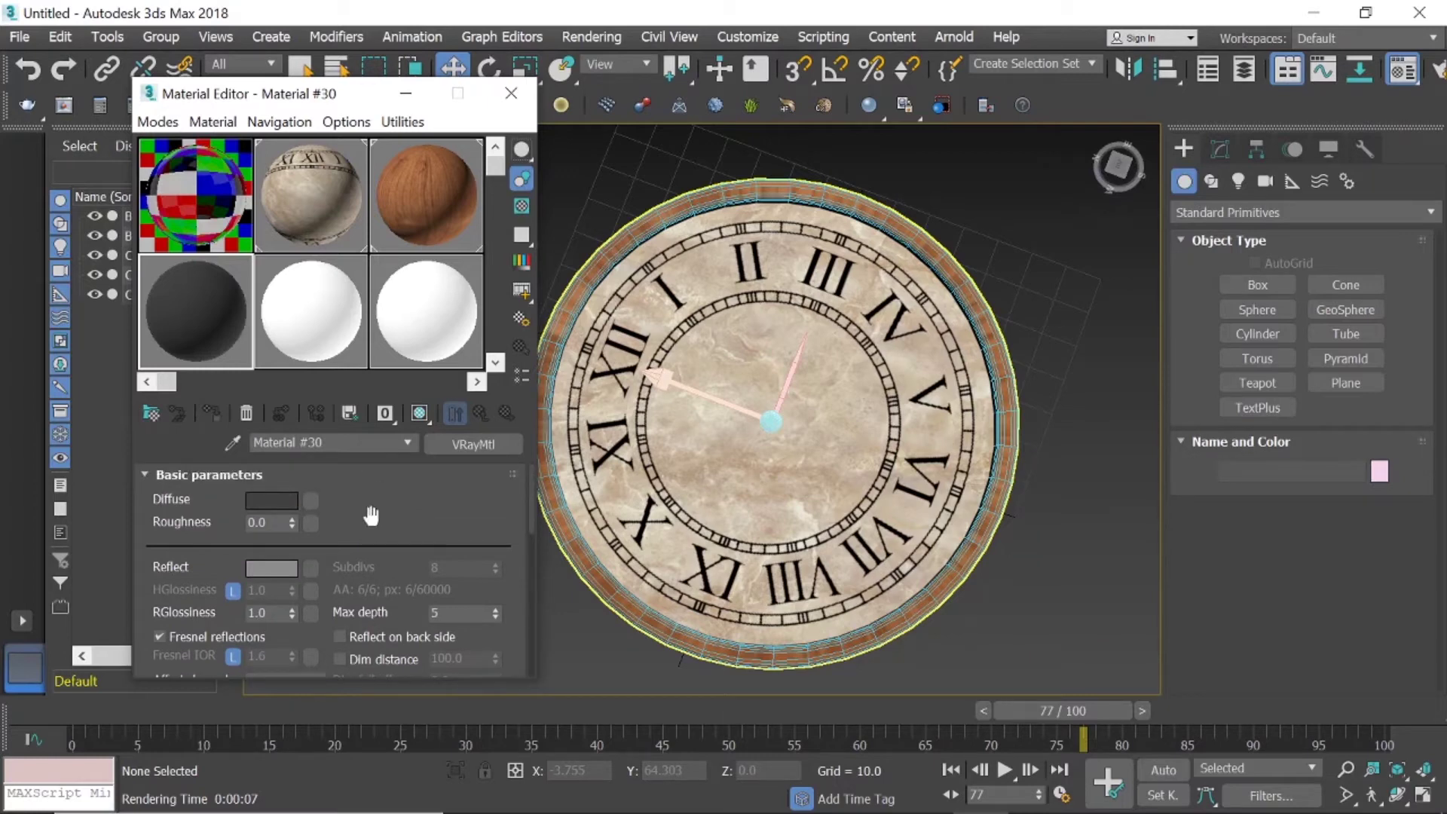
left_click(664, 378)
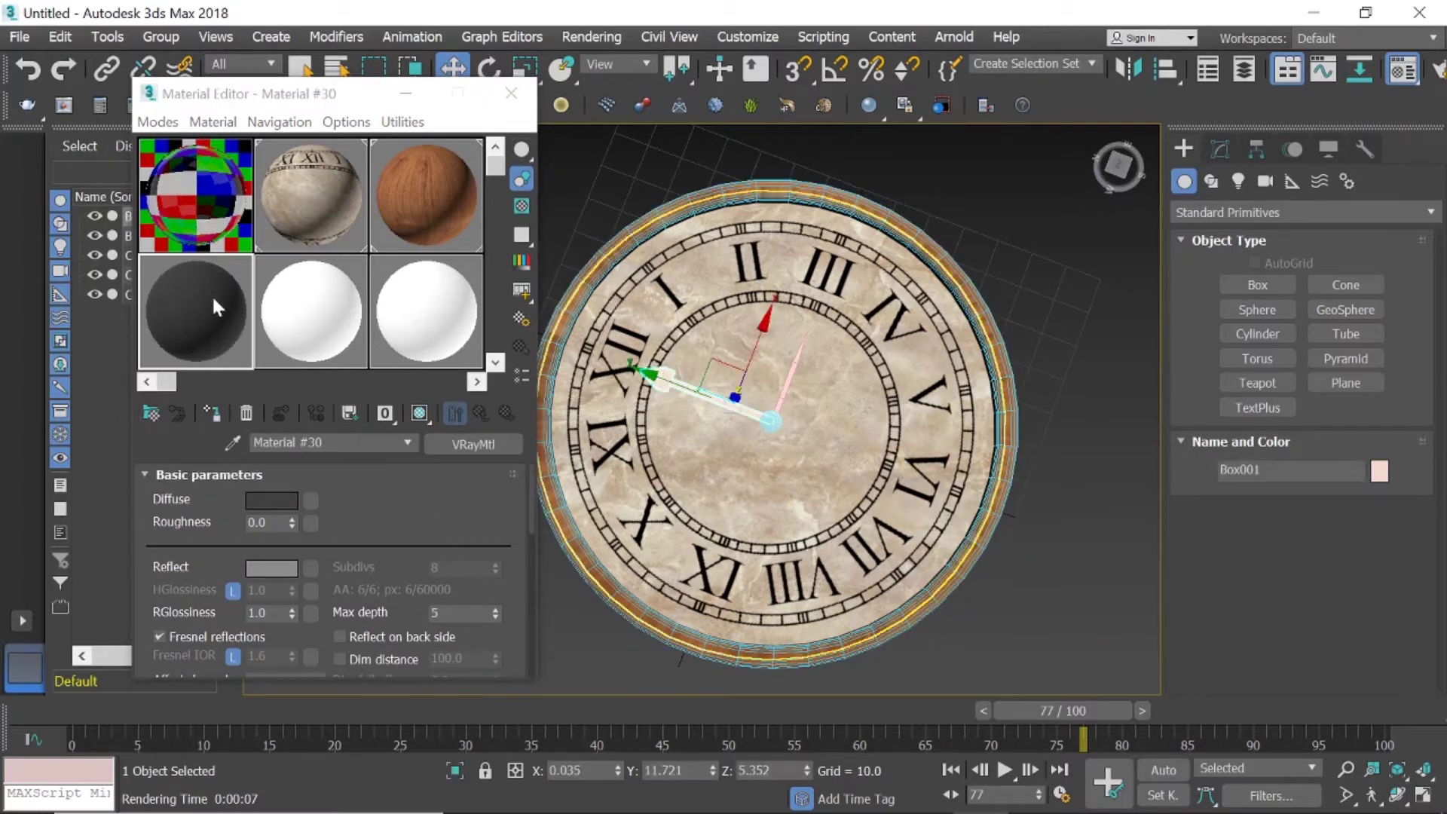
left_click_drag(211, 296, 541, 380)
left_click_drag(645, 381, 660, 381)
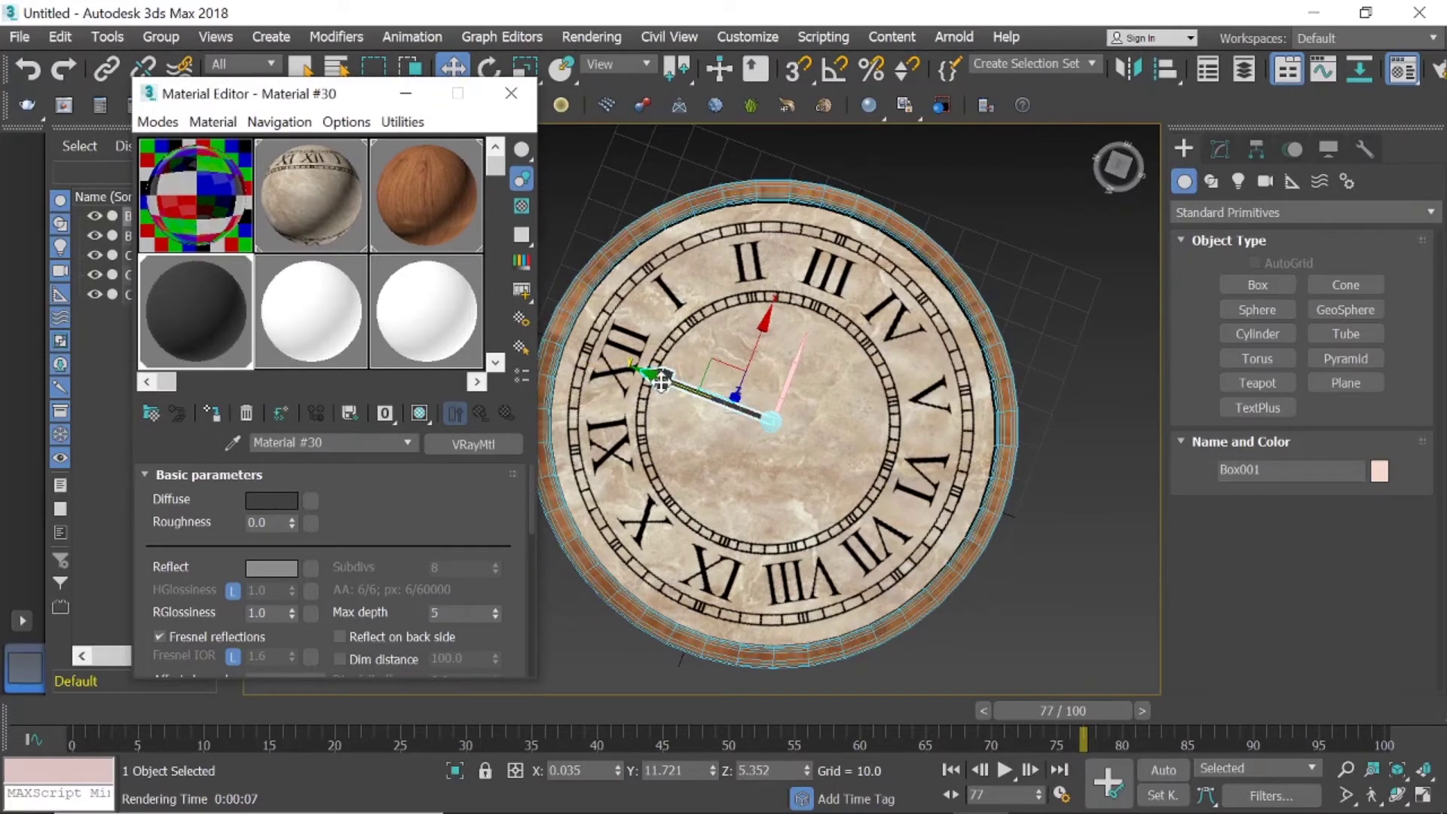
left_click(577, 167)
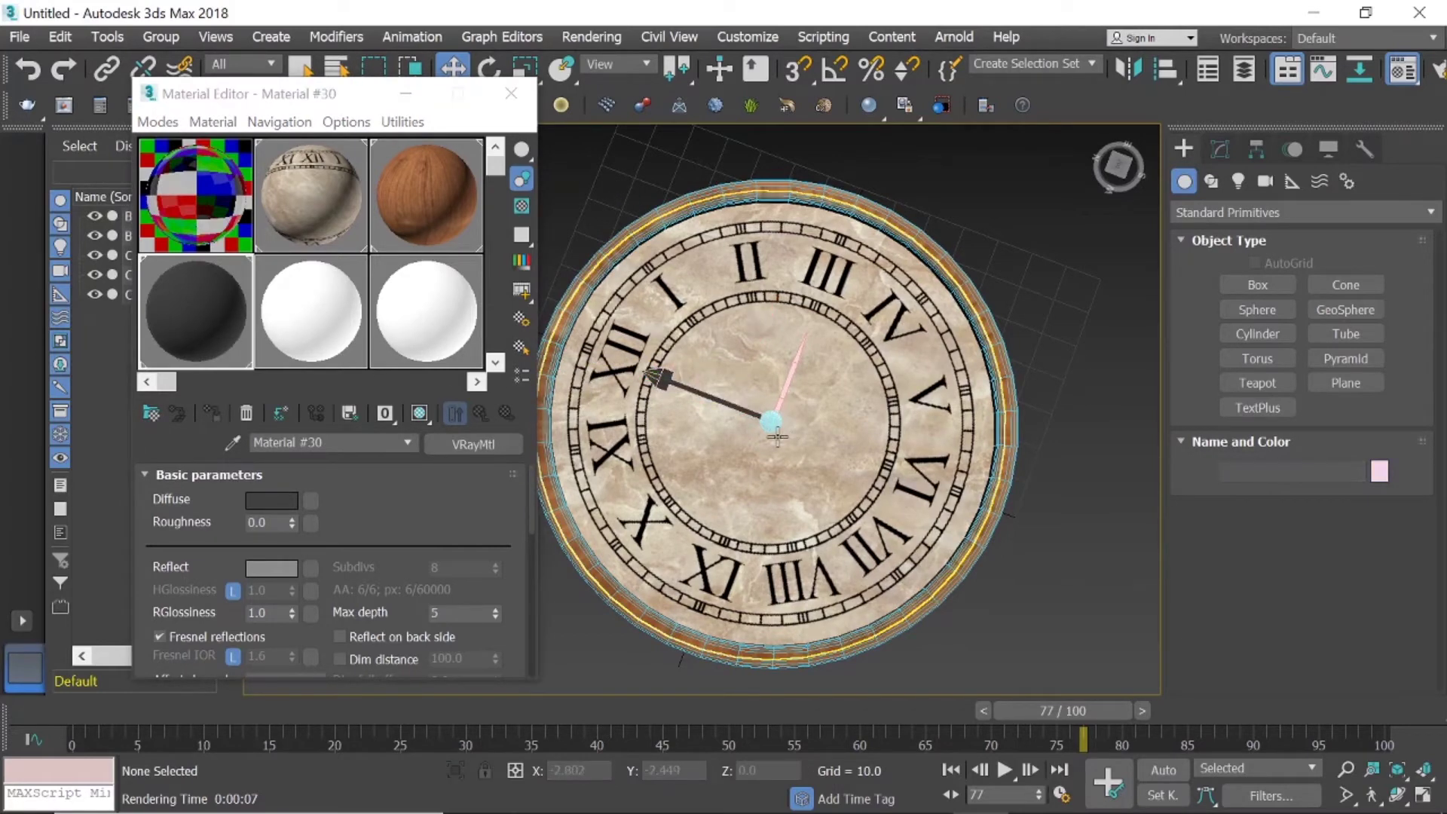
Drag the dark Material #30 onto the clock's centre hub, Cylinder003.
scroll(769, 413, "up", 5)
left_click(768, 411)
left_click_drag(201, 326, 765, 413)
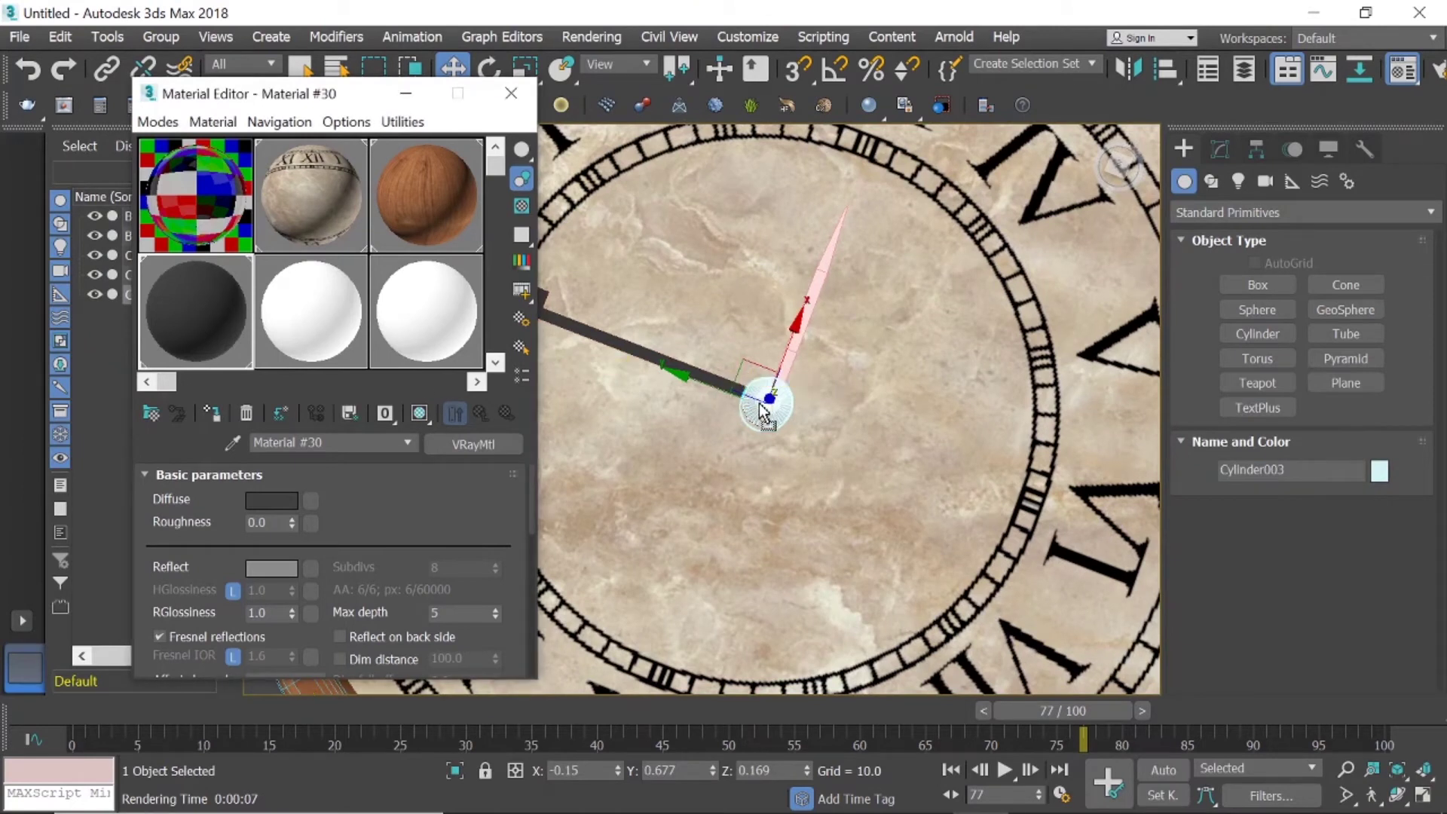
mouse_move(234, 273)
left_mouse_down()
mouse_move(679, 359)
mouse_move(770, 397)
left_mouse_up()
scroll(799, 339, "down", 10)
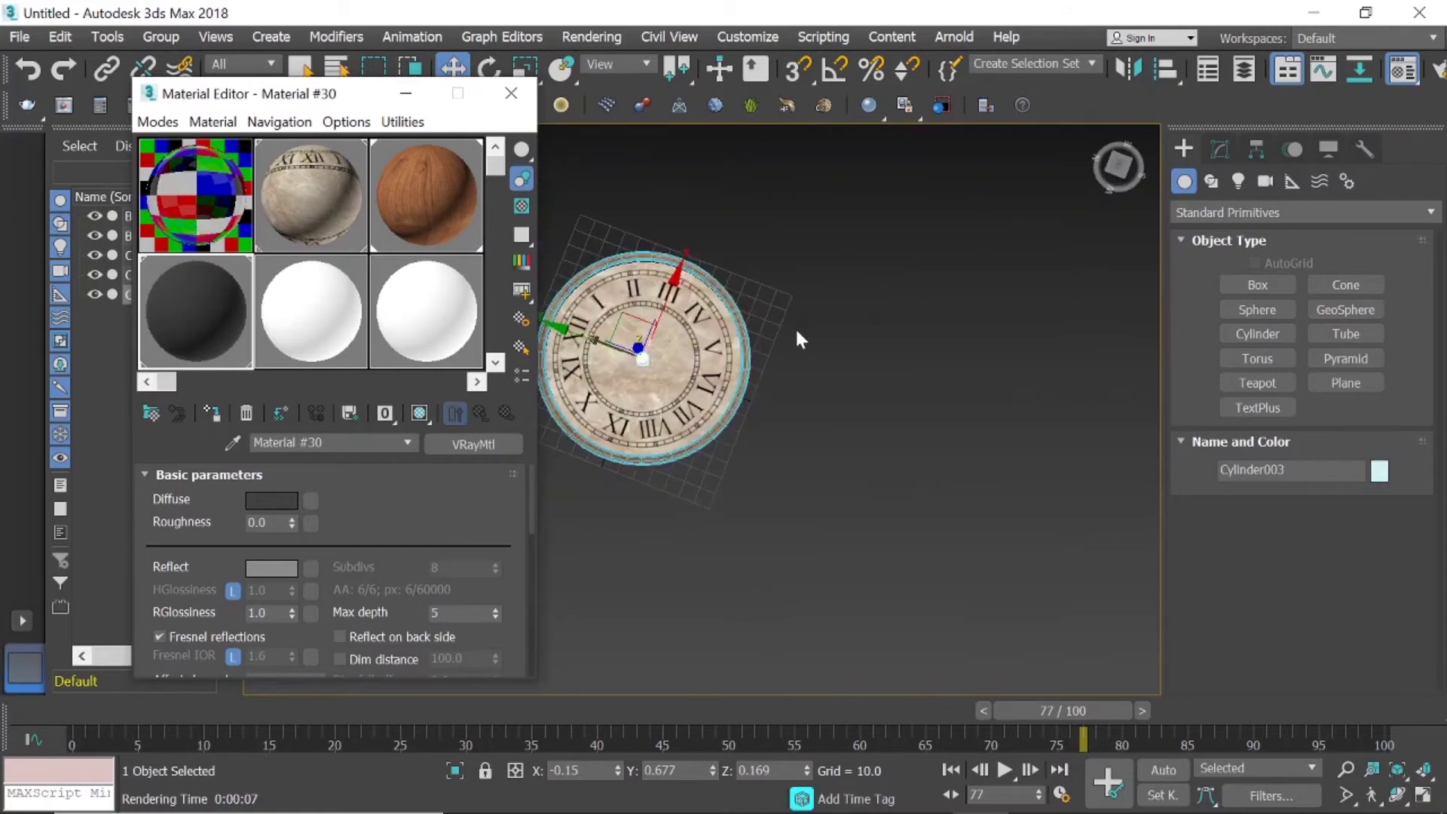
left_click(834, 324)
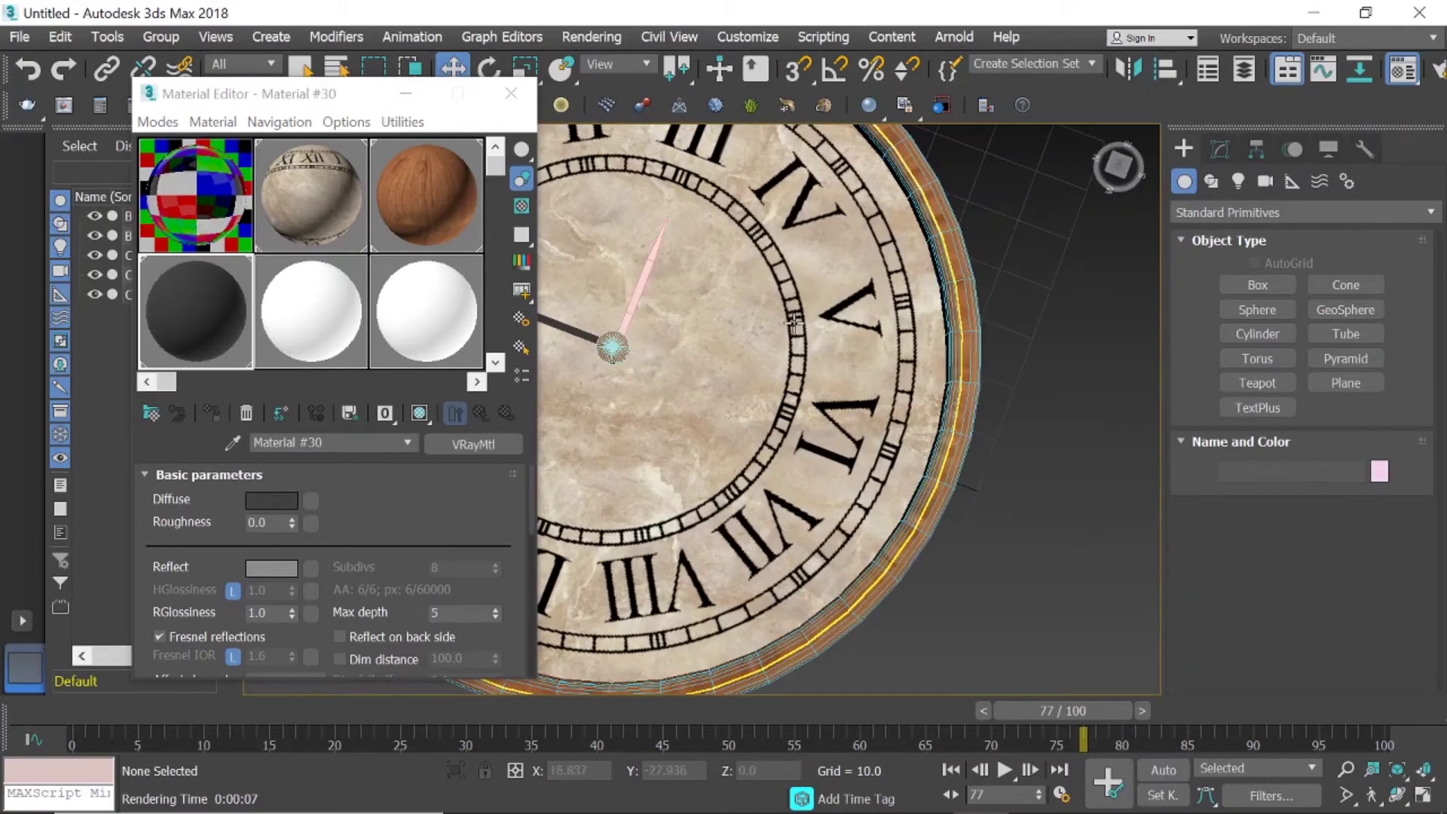
Select the centre hub to check it, then pick empty sample slot 08 - Default.
left_click(612, 348)
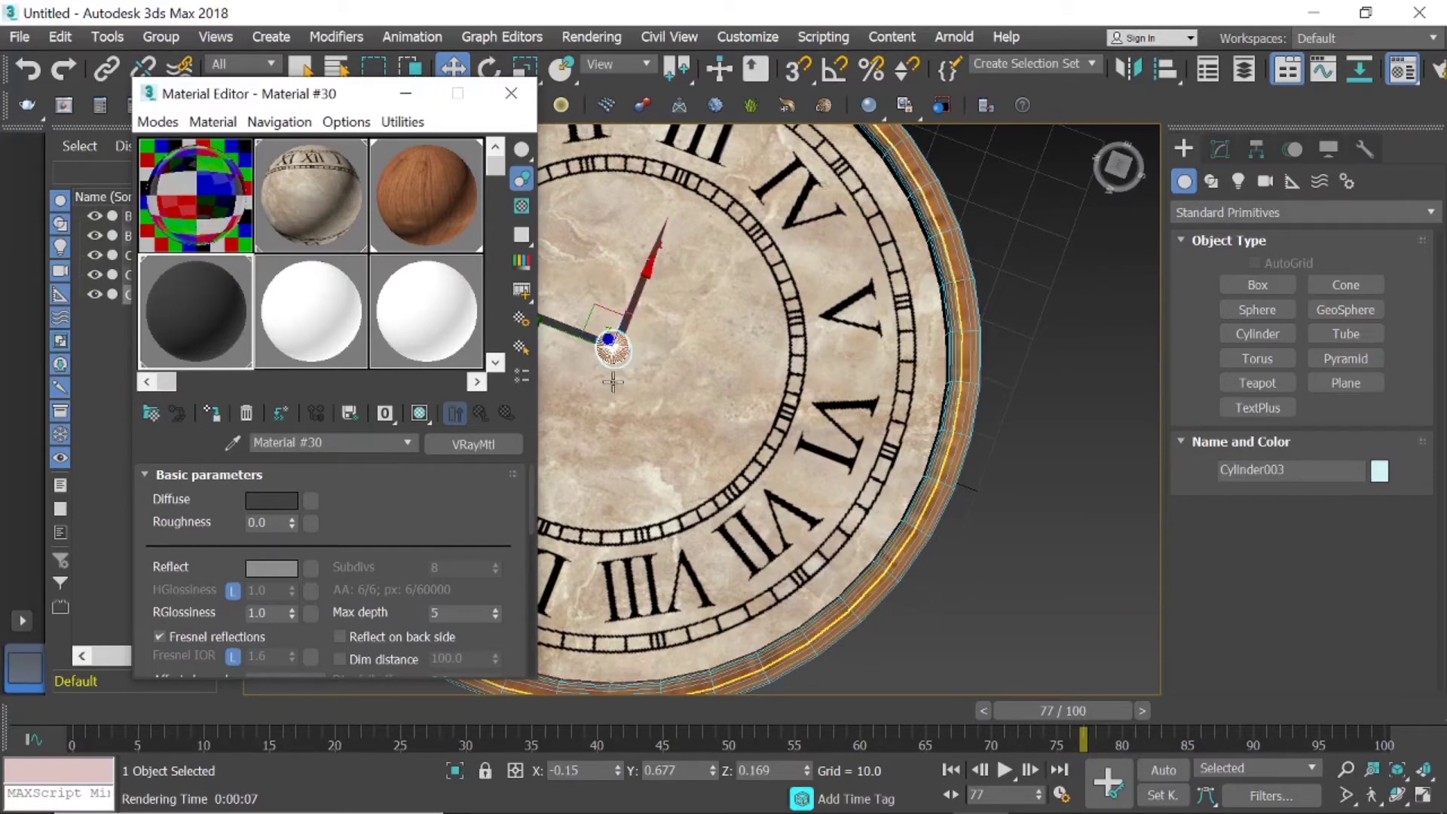
left_click(613, 352)
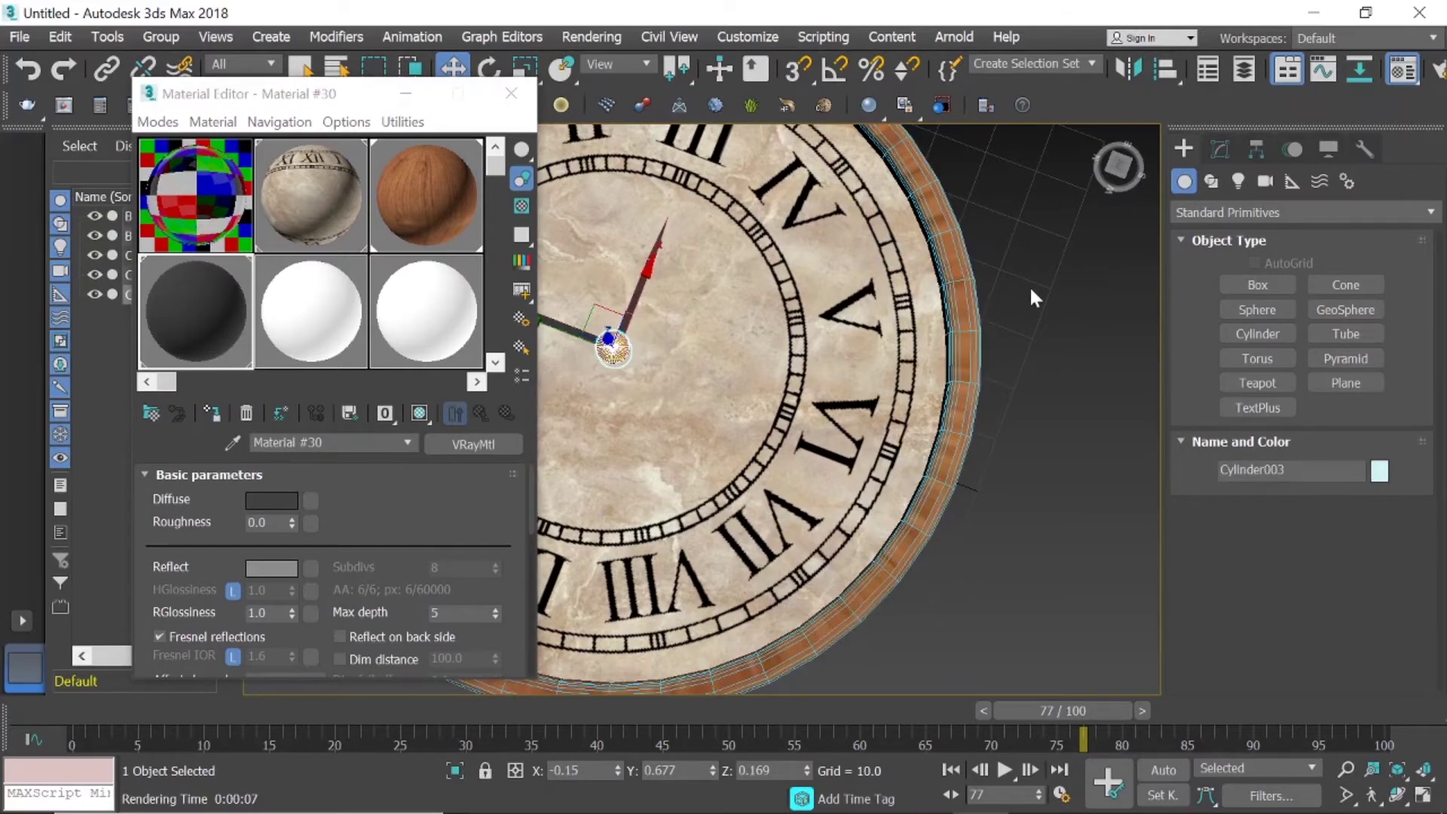
left_click(1091, 347)
left_click(604, 353)
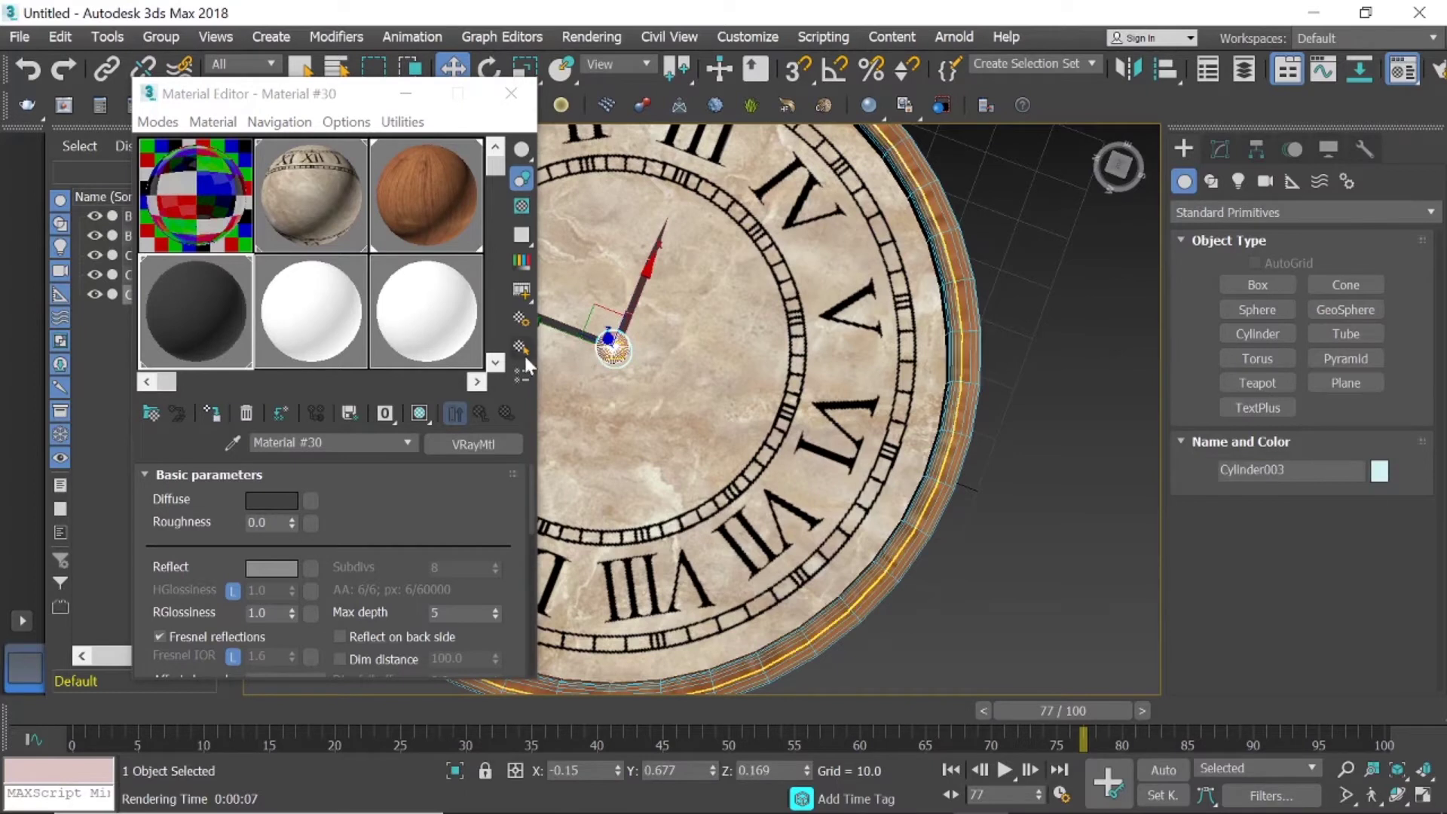
left_click(502, 388)
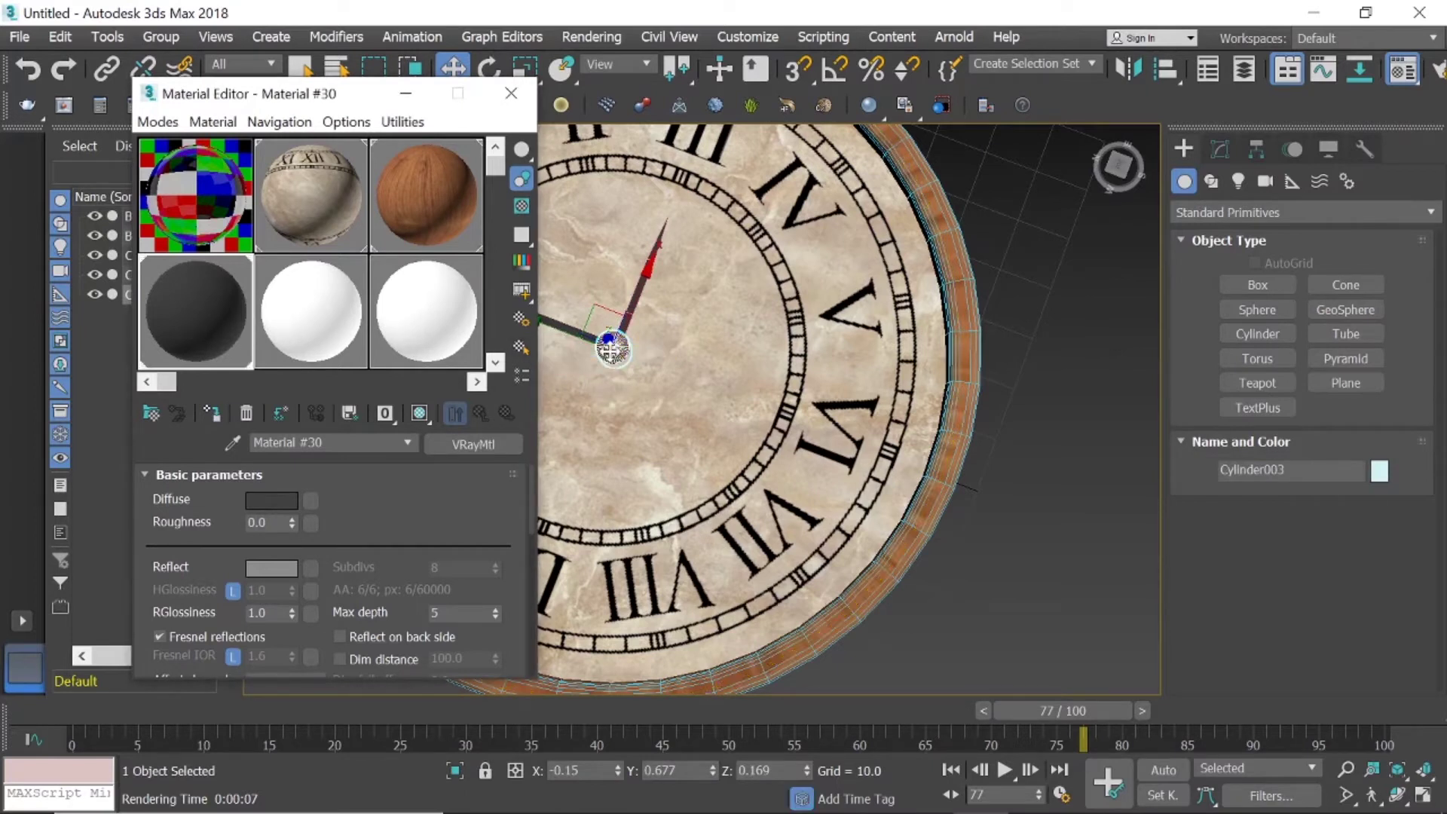
left_click(300, 323)
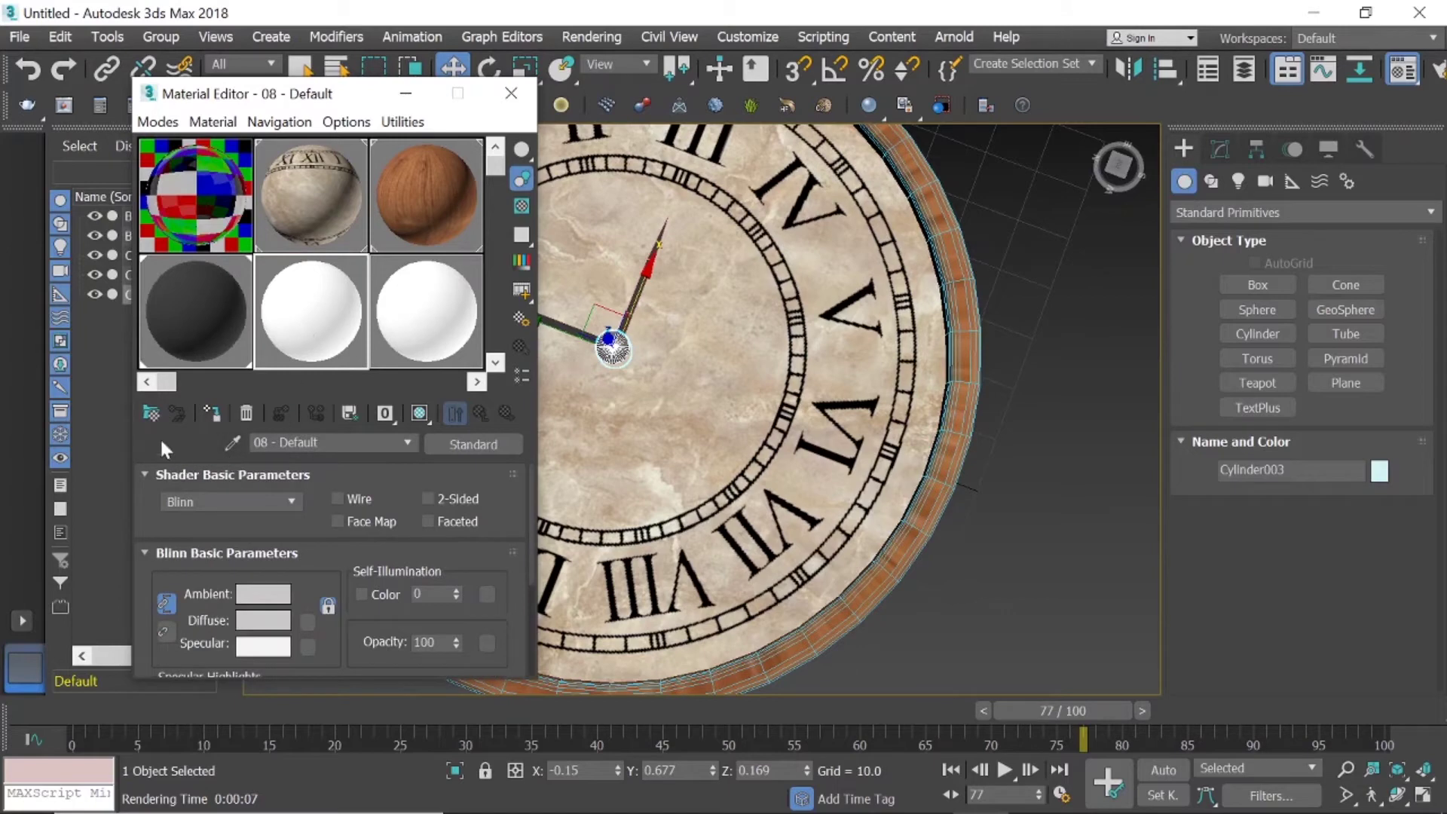
Change the empty slot into a new VRayMtl, Material #31.
left_click(150, 412)
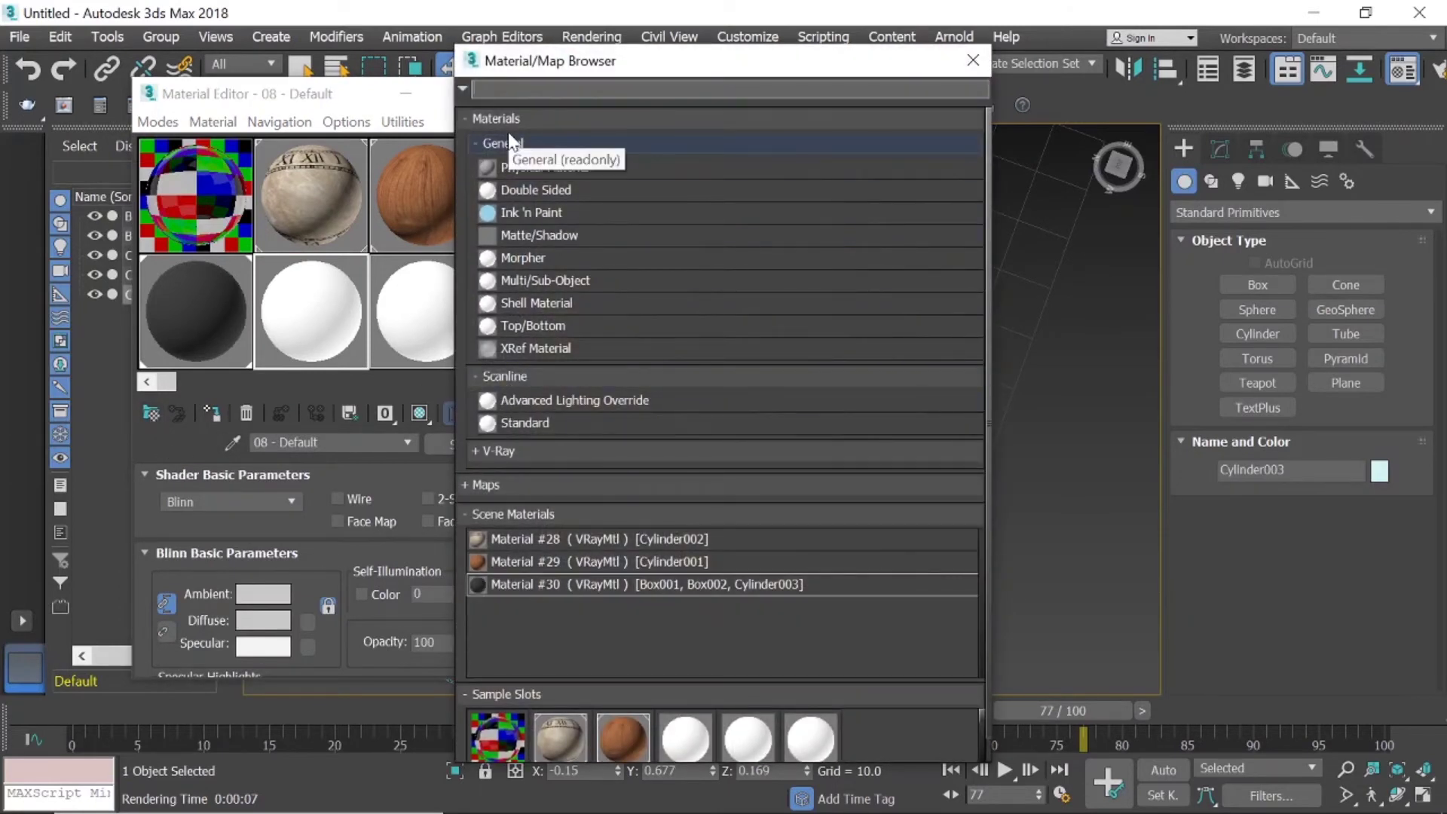
type("vray")
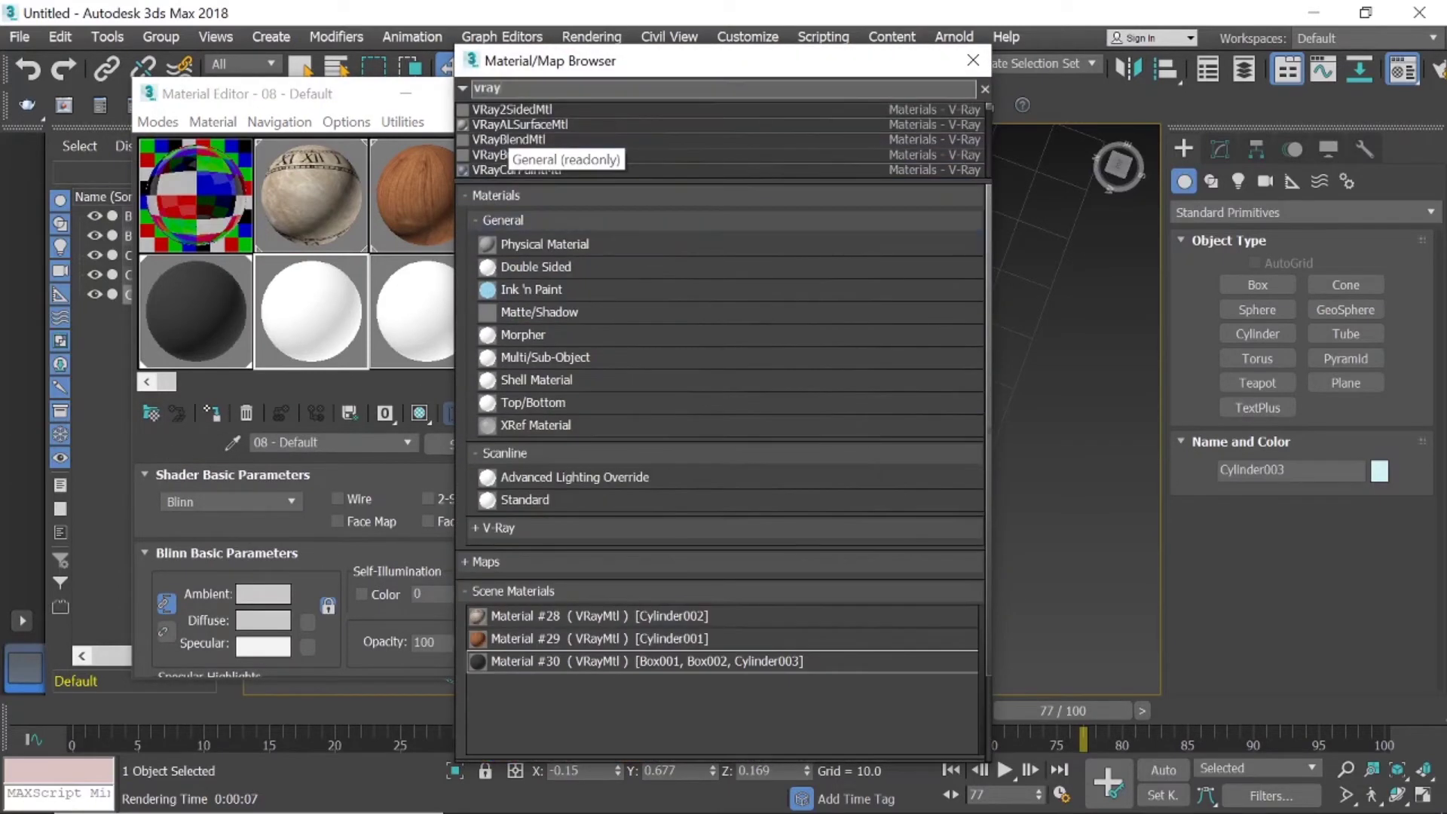
type("ma")
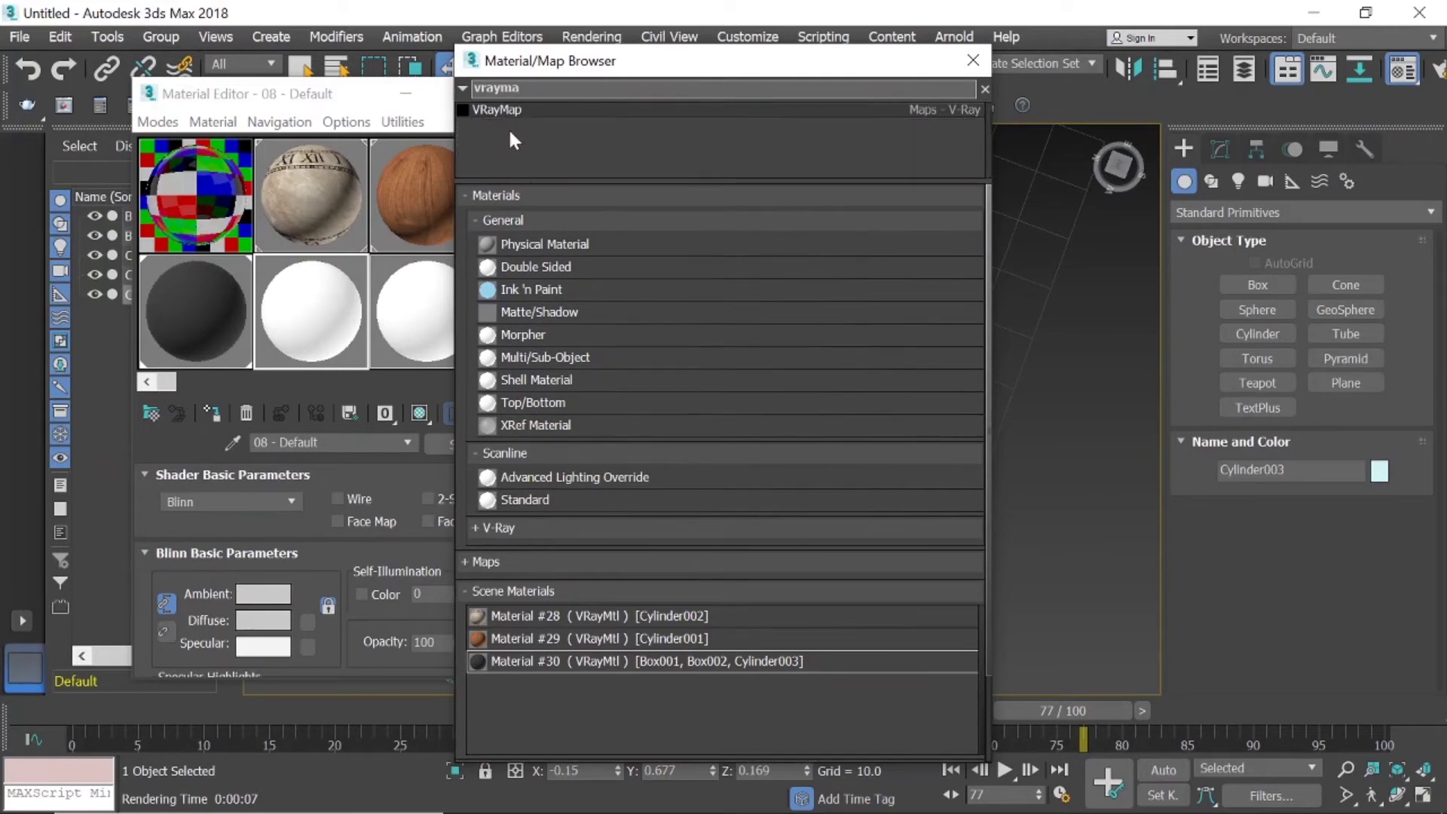
key("BackSpace")
double_click(508, 125)
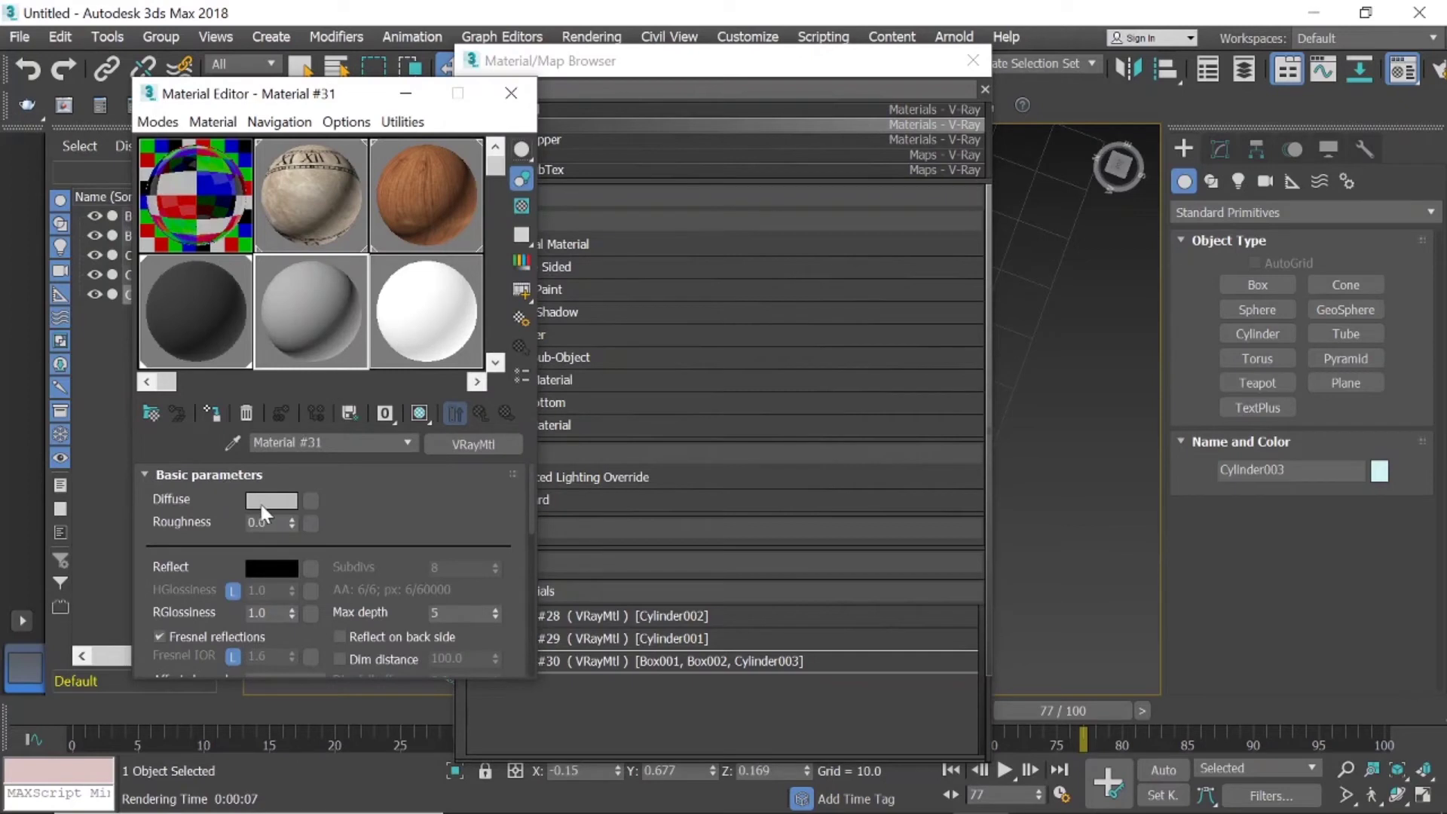
Set Material #31's diffuse to bright red (223, 5, 5) and apply it to the thin needle hand.
left_click(270, 501)
left_click(488, 187)
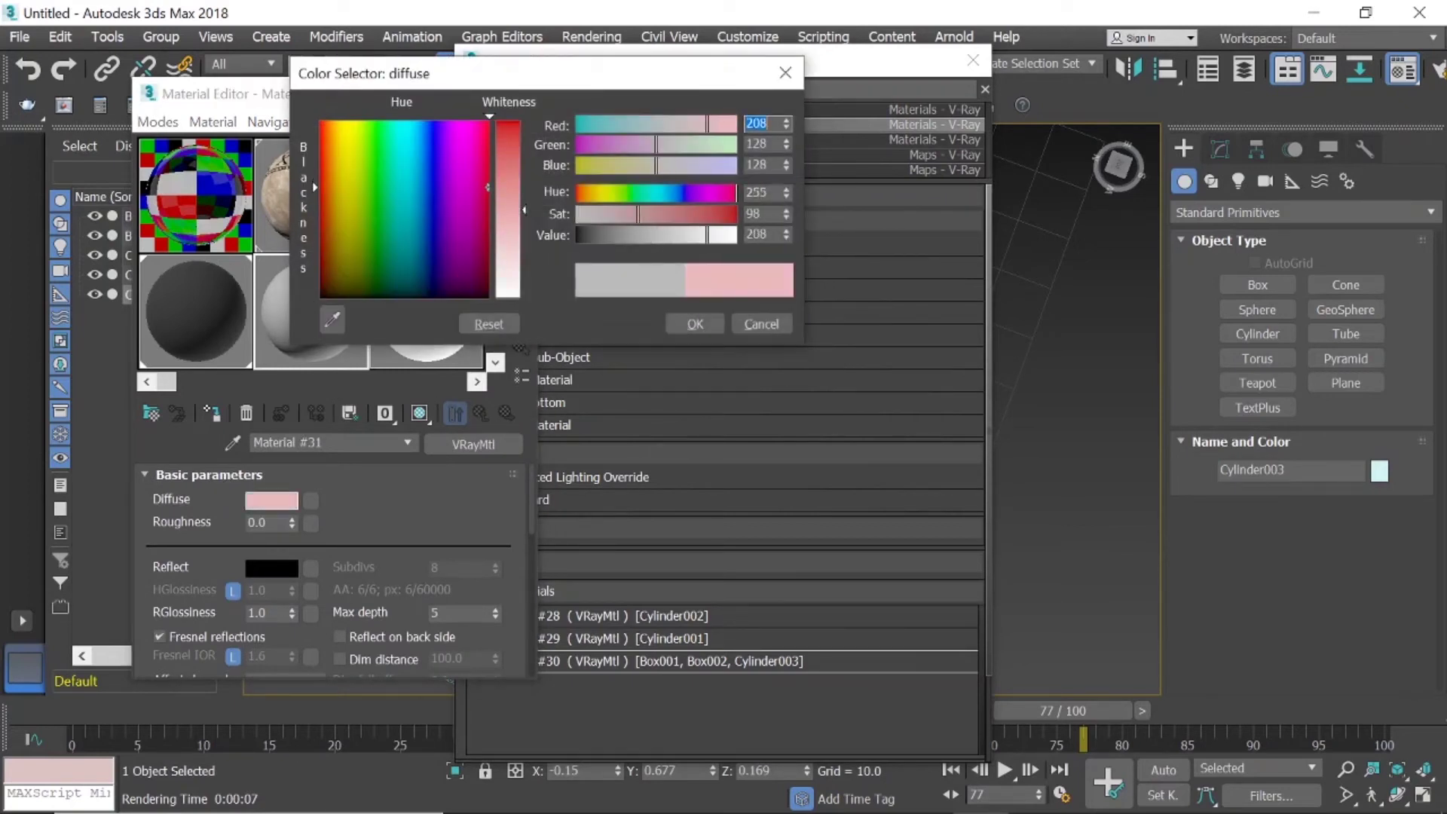
left_click(319, 230)
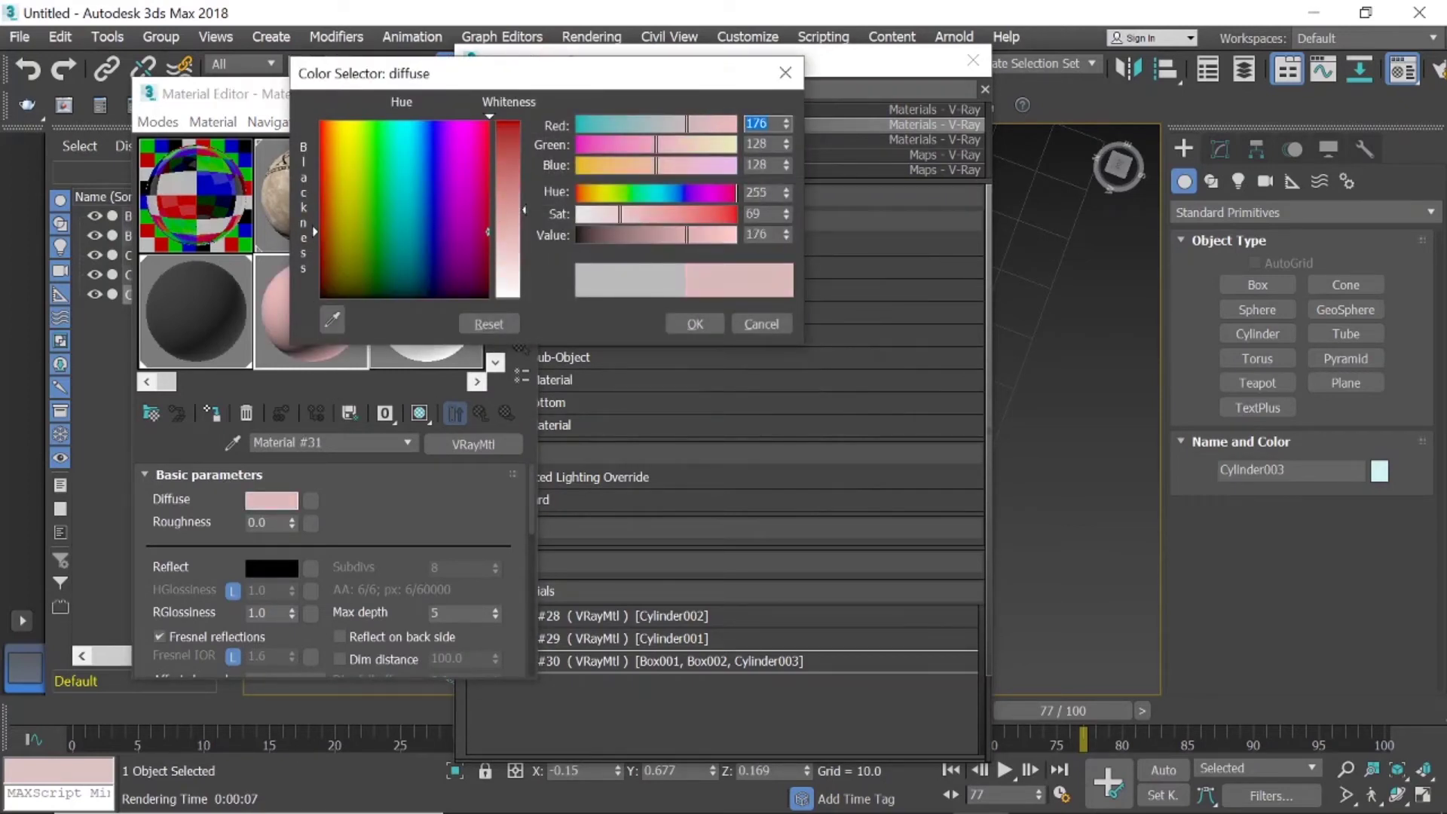
left_click(504, 130)
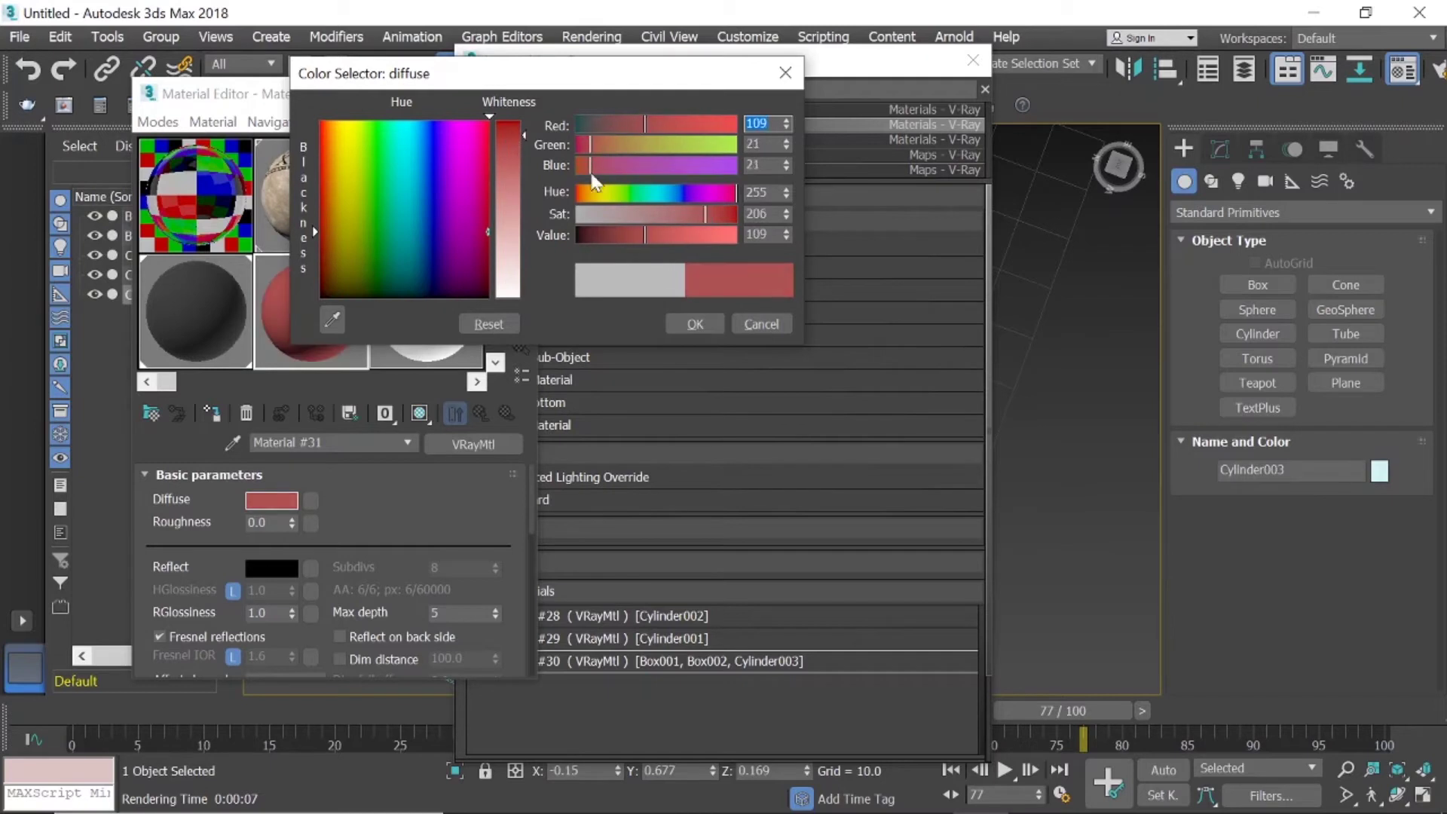
left_click(609, 235)
left_click(713, 215)
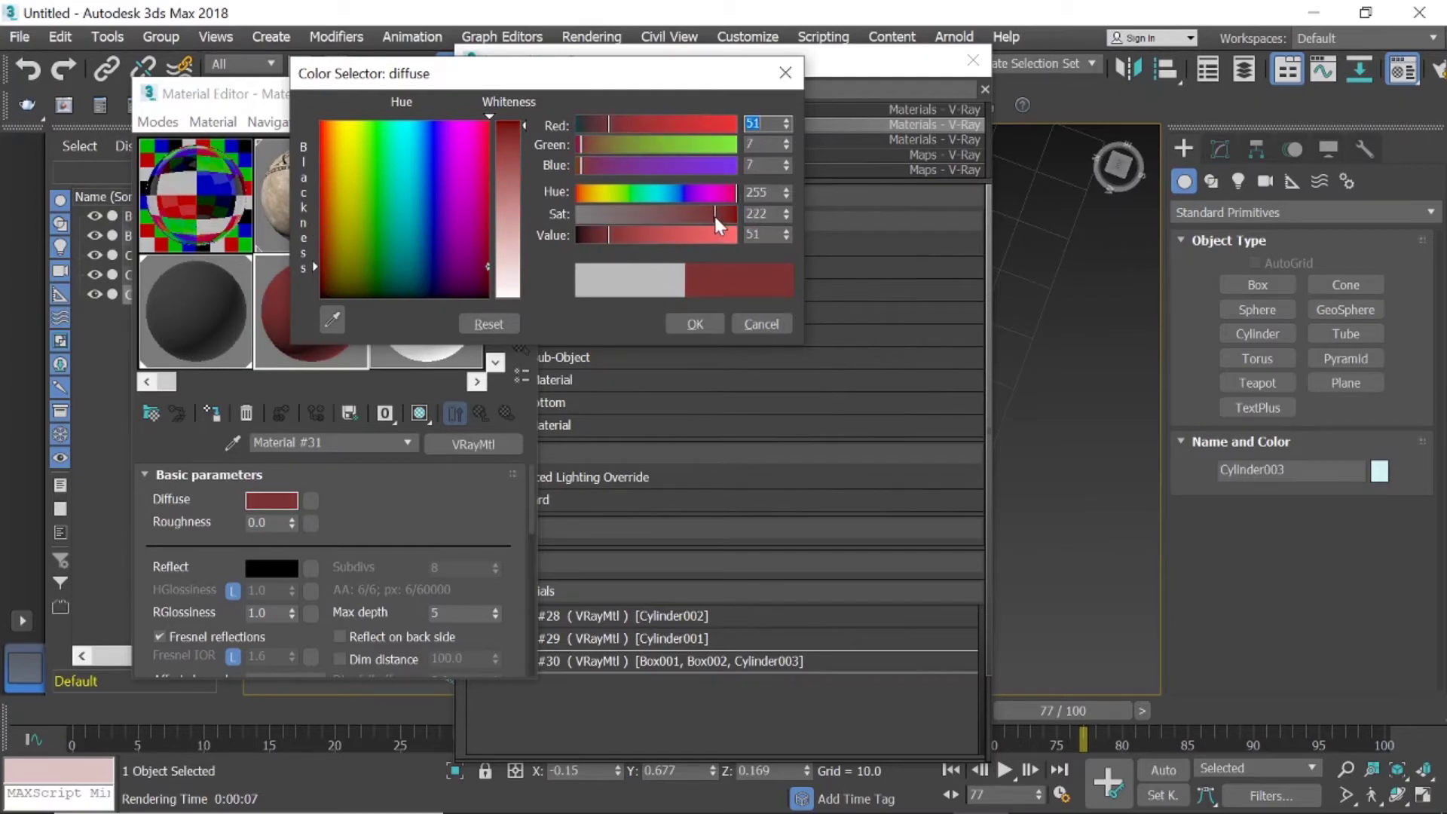
left_click(719, 214)
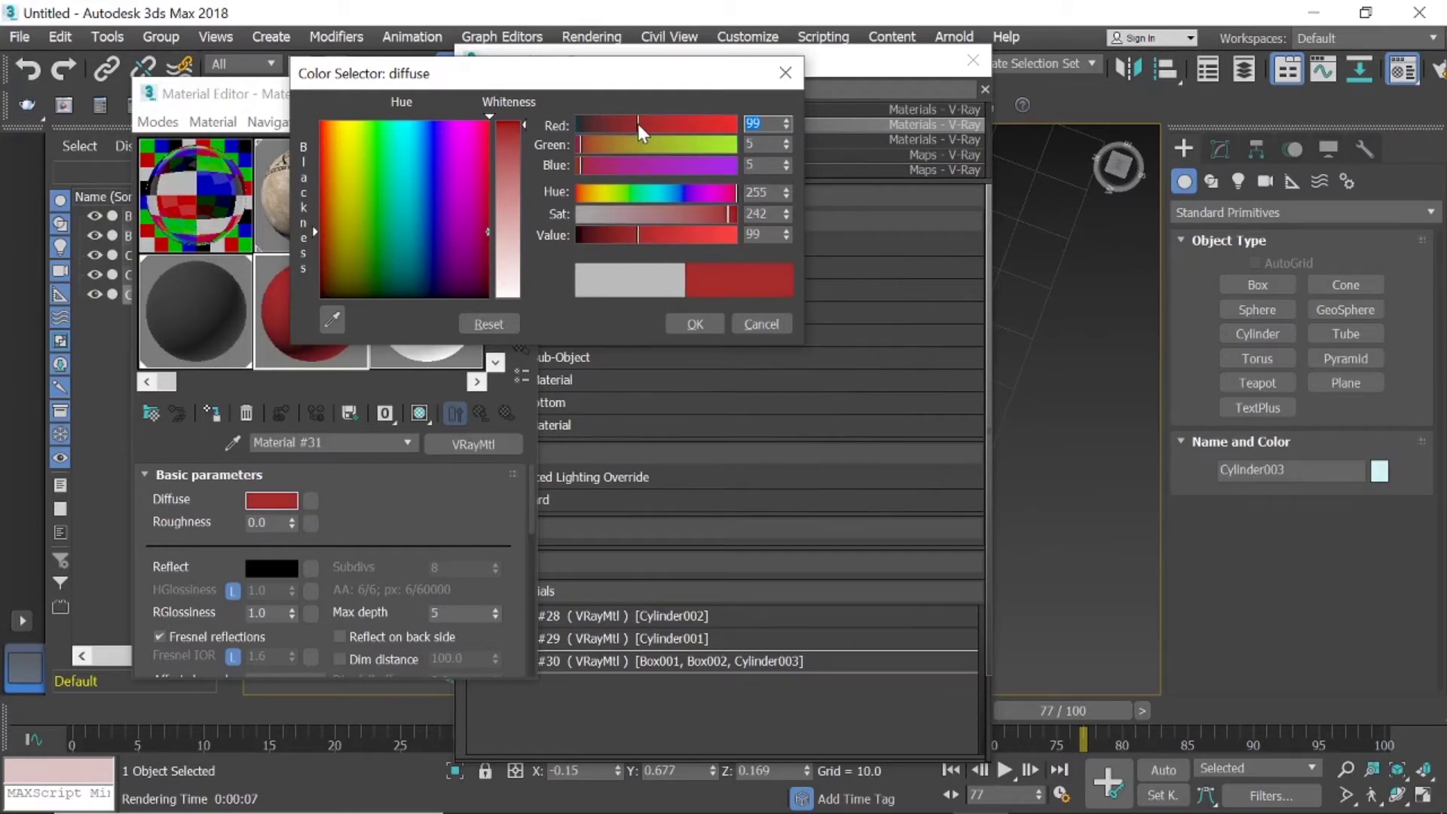
left_click_drag(638, 123, 698, 134)
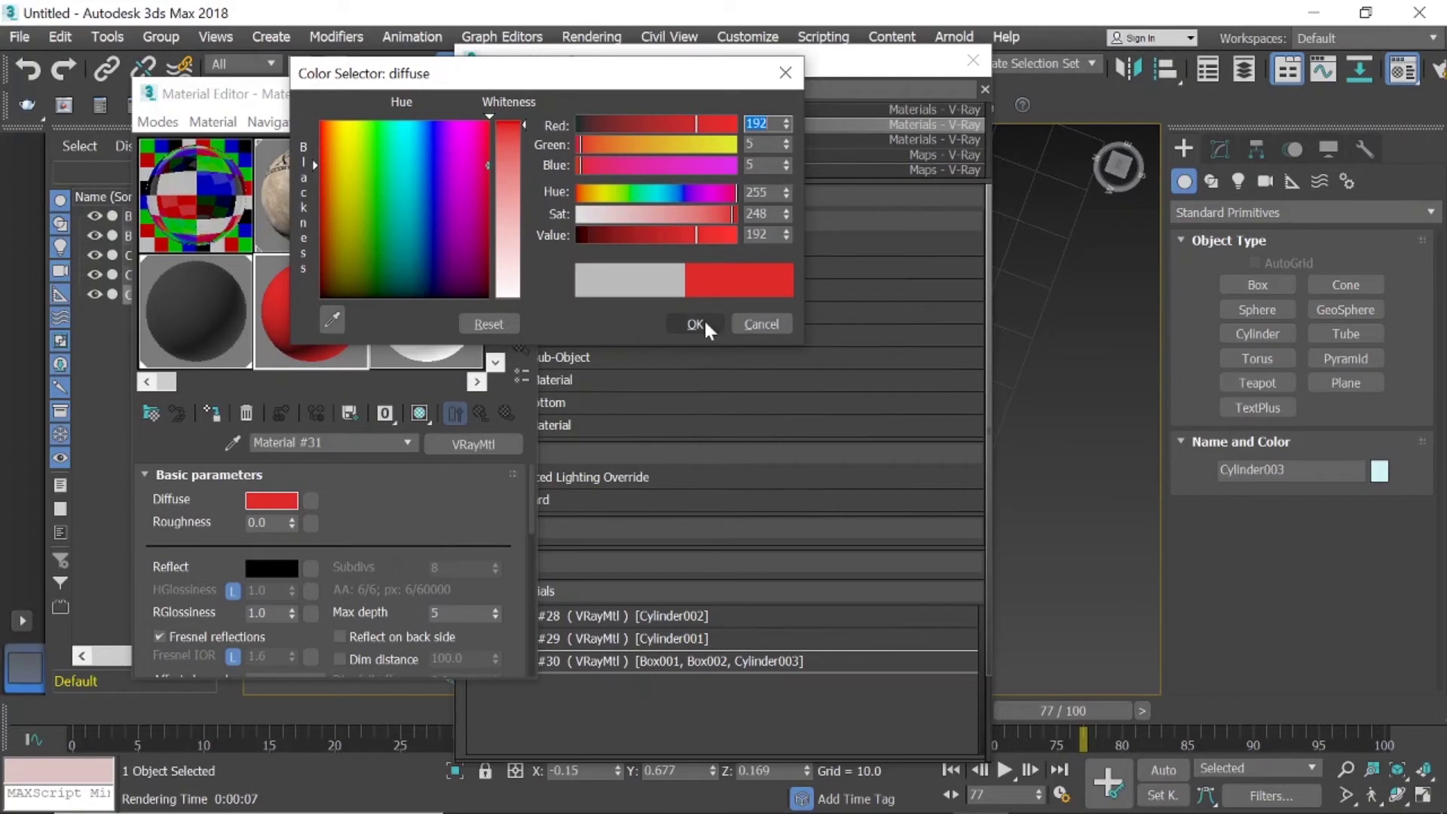
left_click(717, 127)
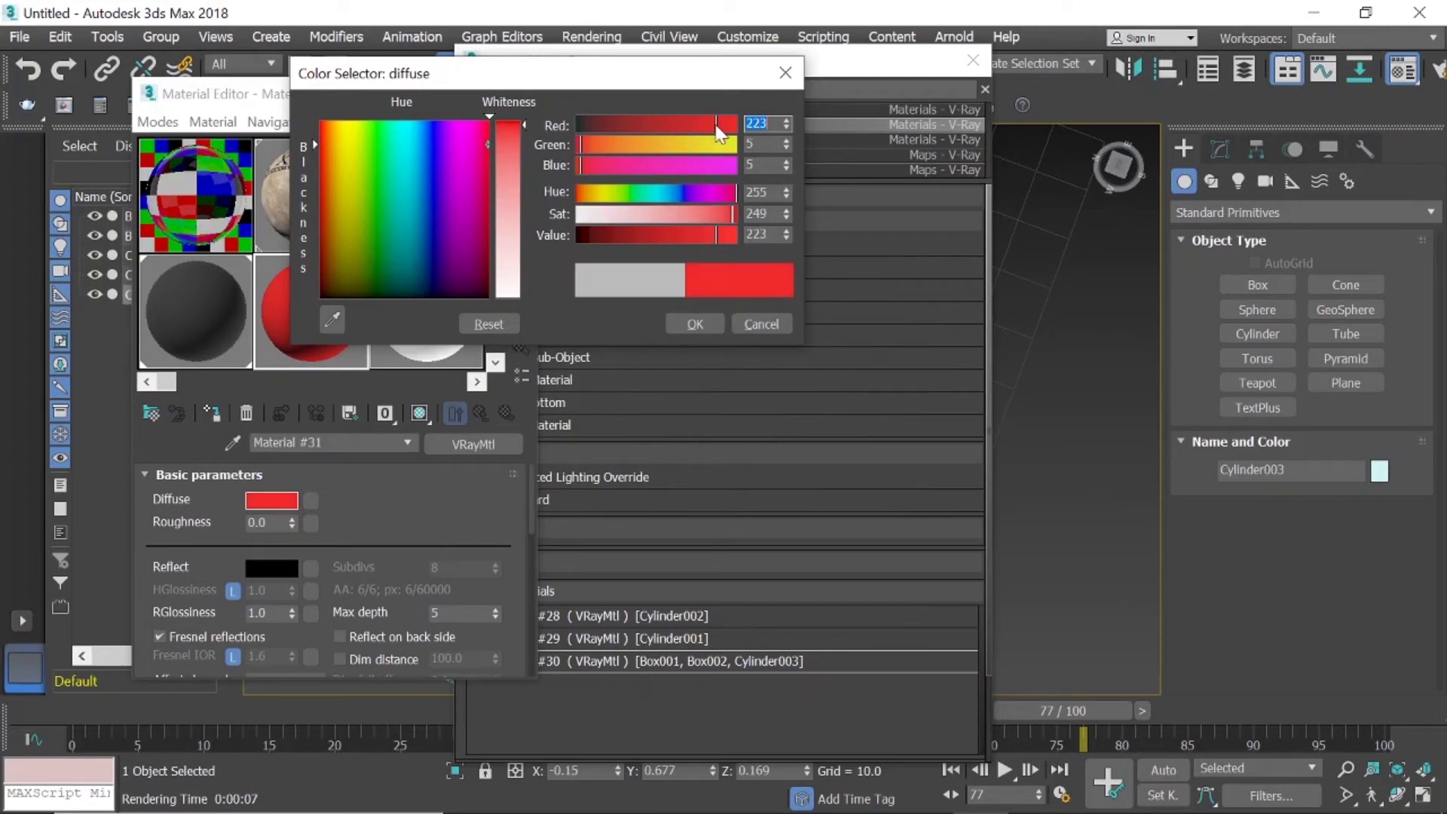
left_click(695, 324)
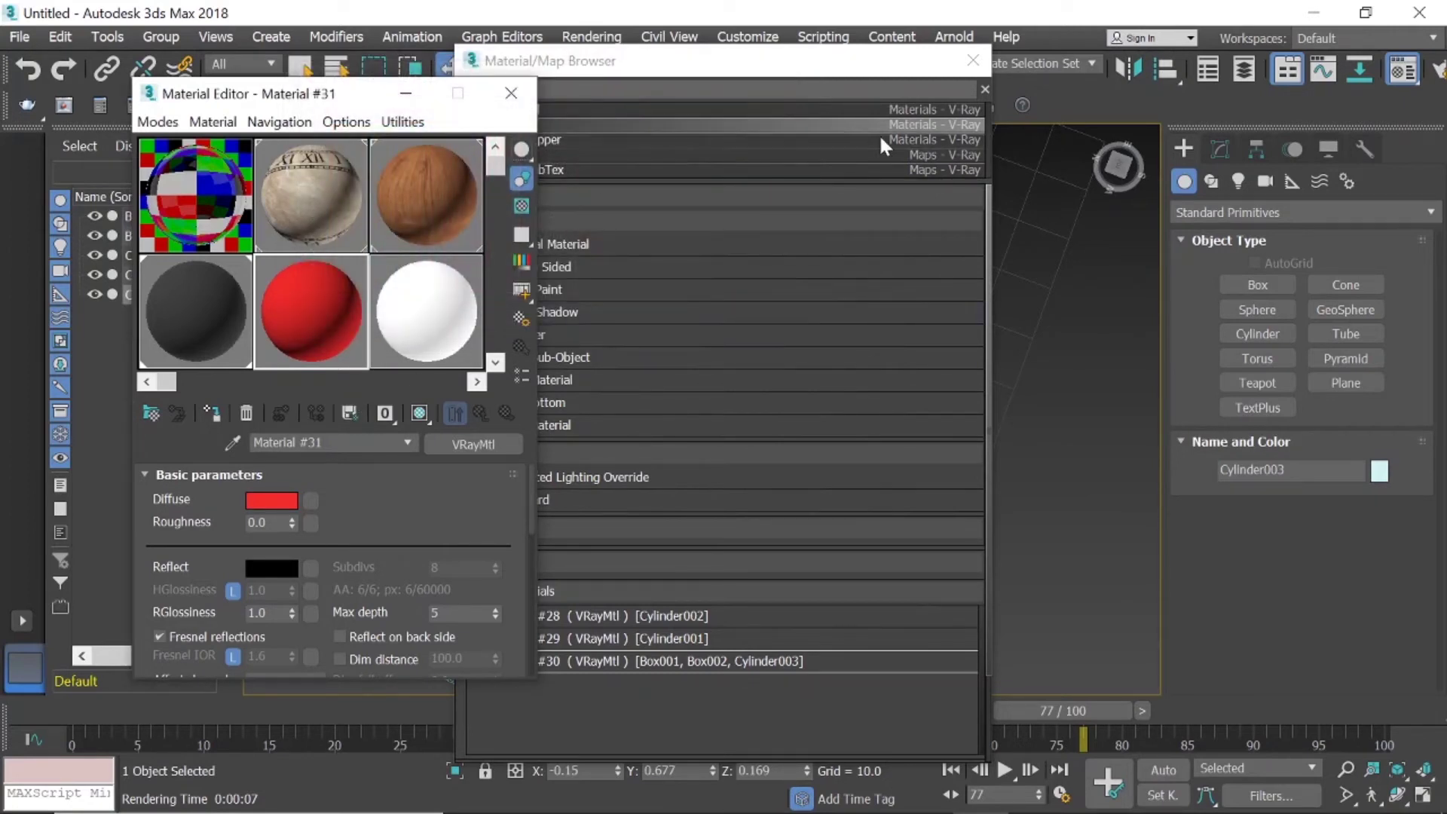
left_click(973, 60)
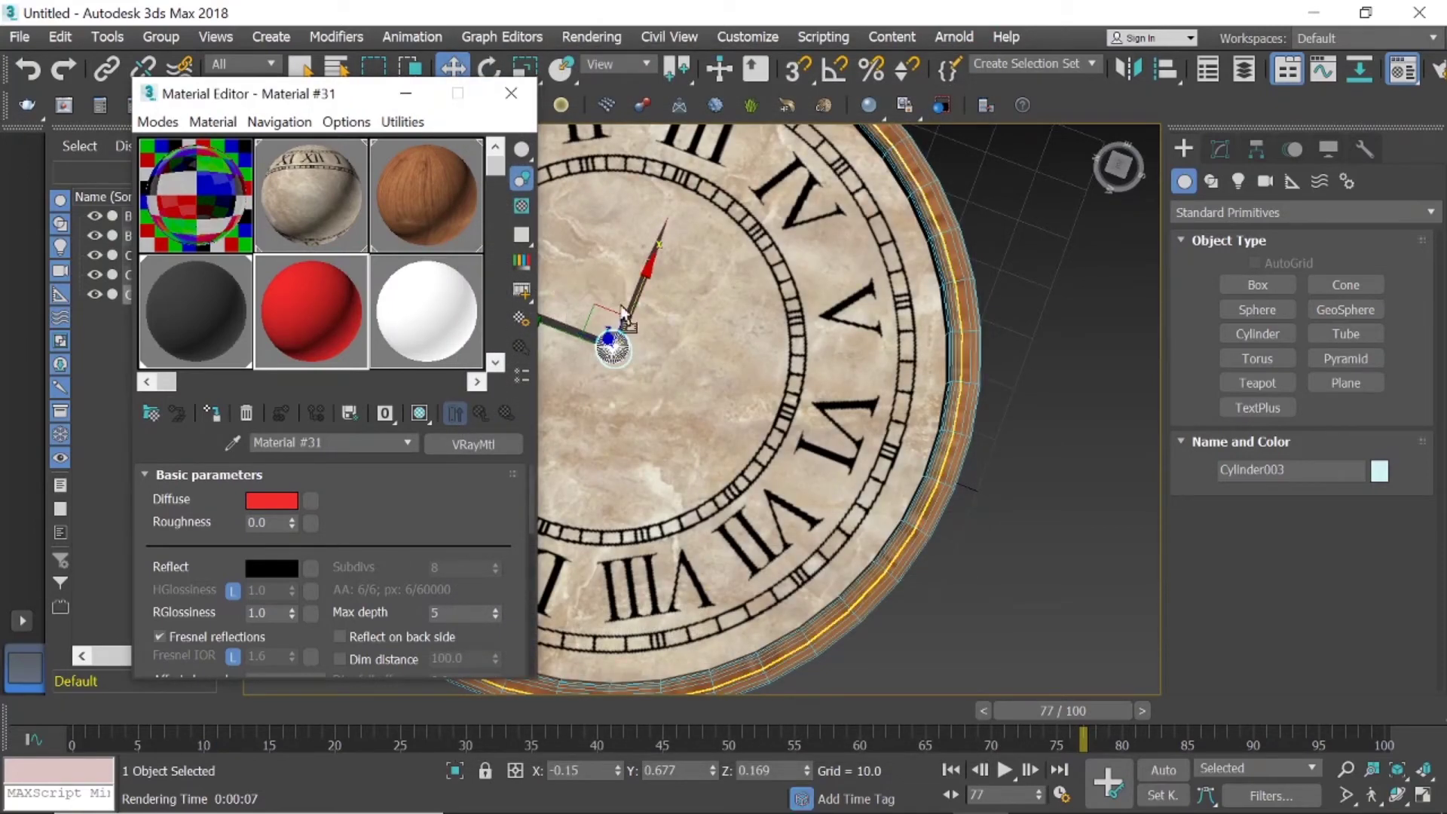
left_click_drag(318, 320, 637, 301)
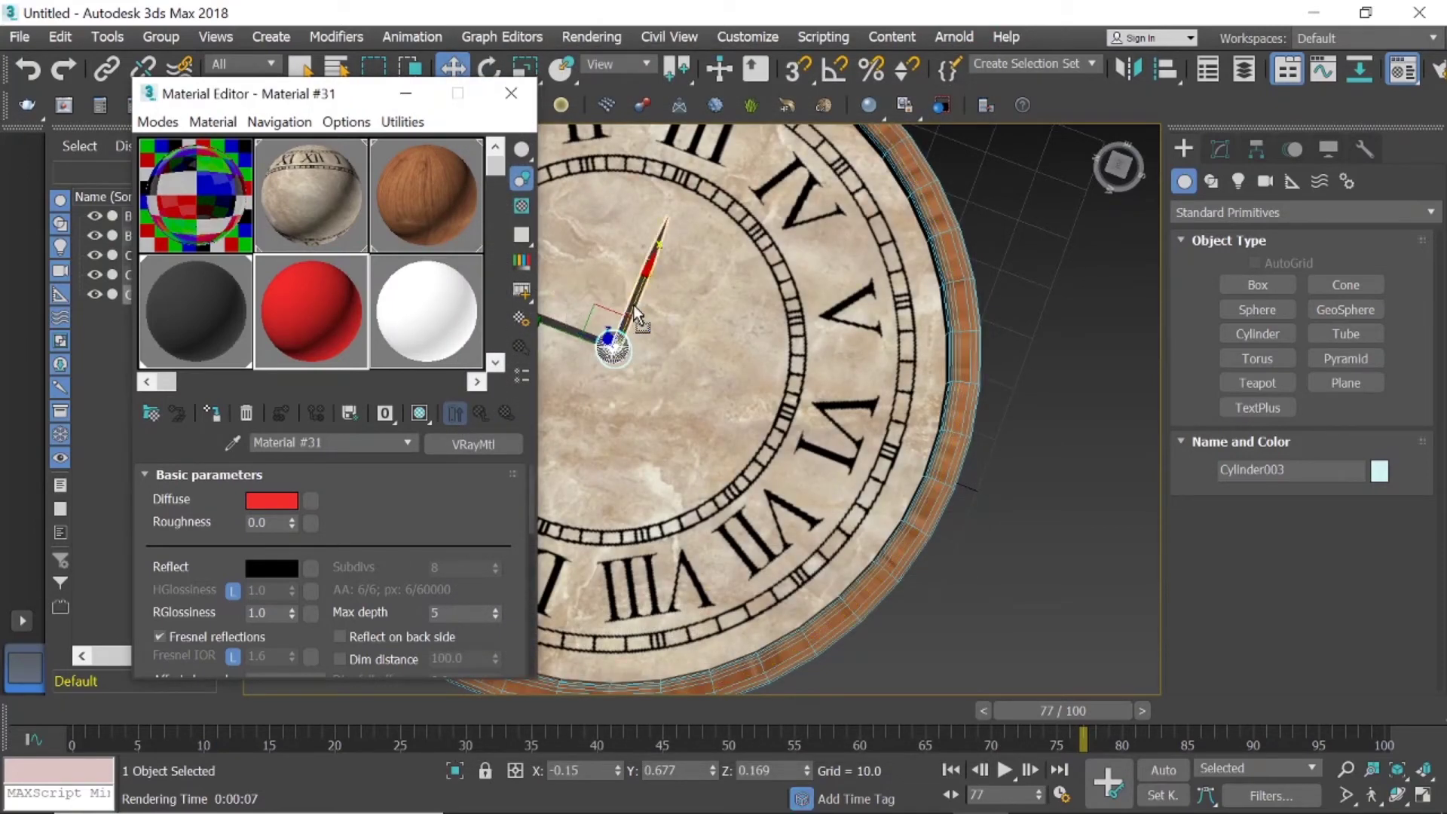
left_click(1082, 376)
scroll(616, 359, "down", 3)
scroll(667, 360, "down", 4)
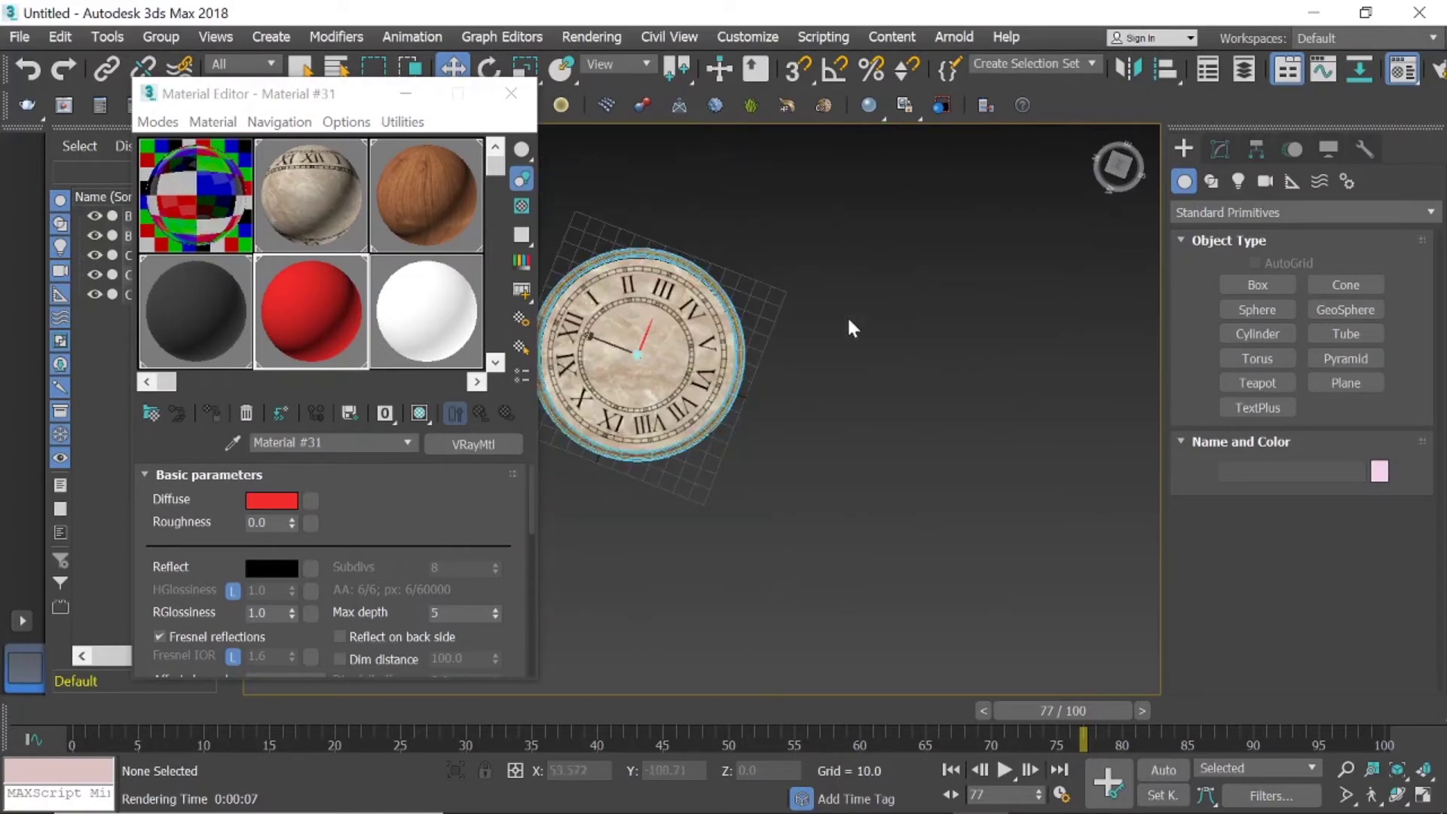
left_click_drag(1119, 178, 1114, 175)
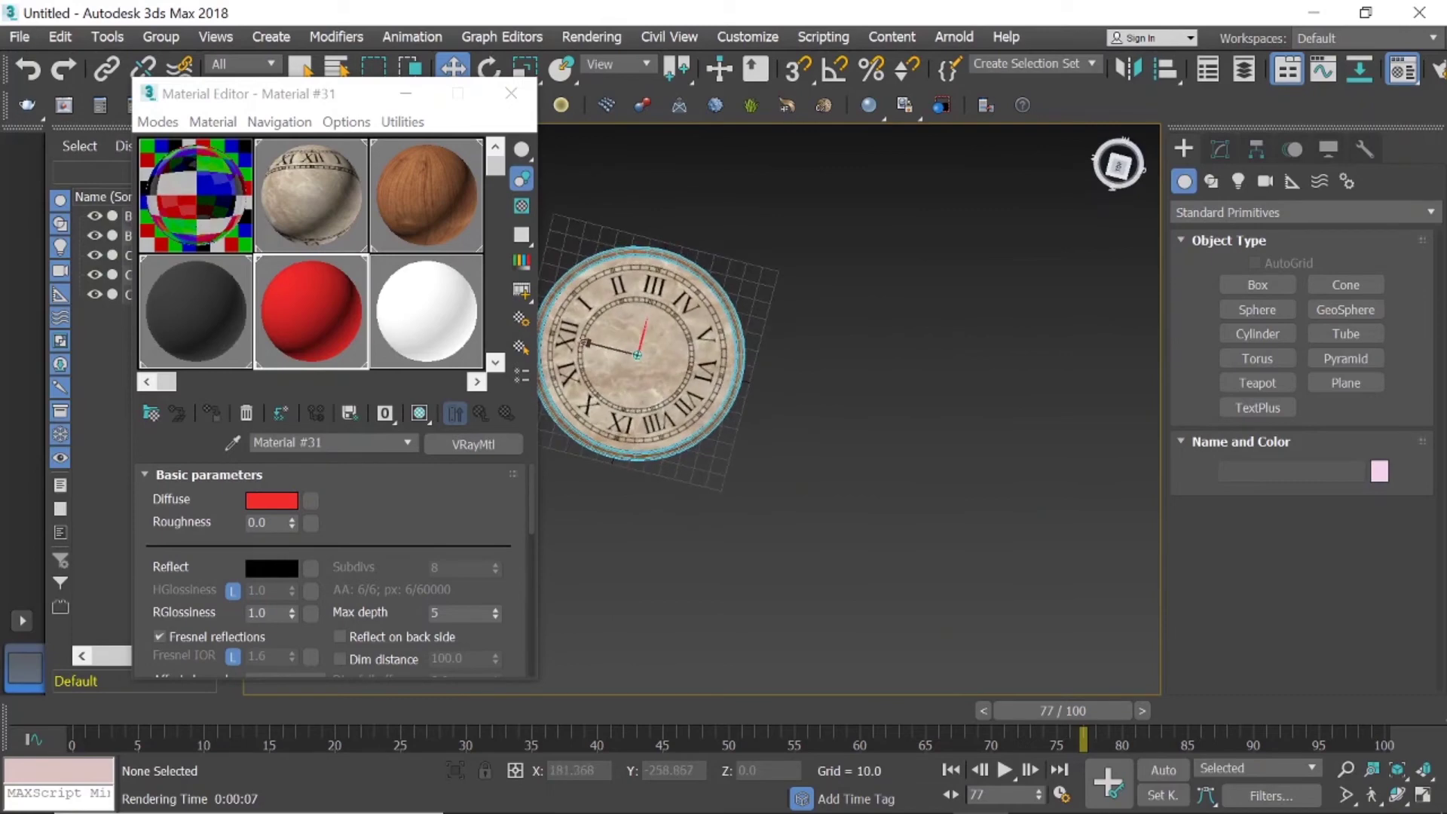
left_click(511, 93)
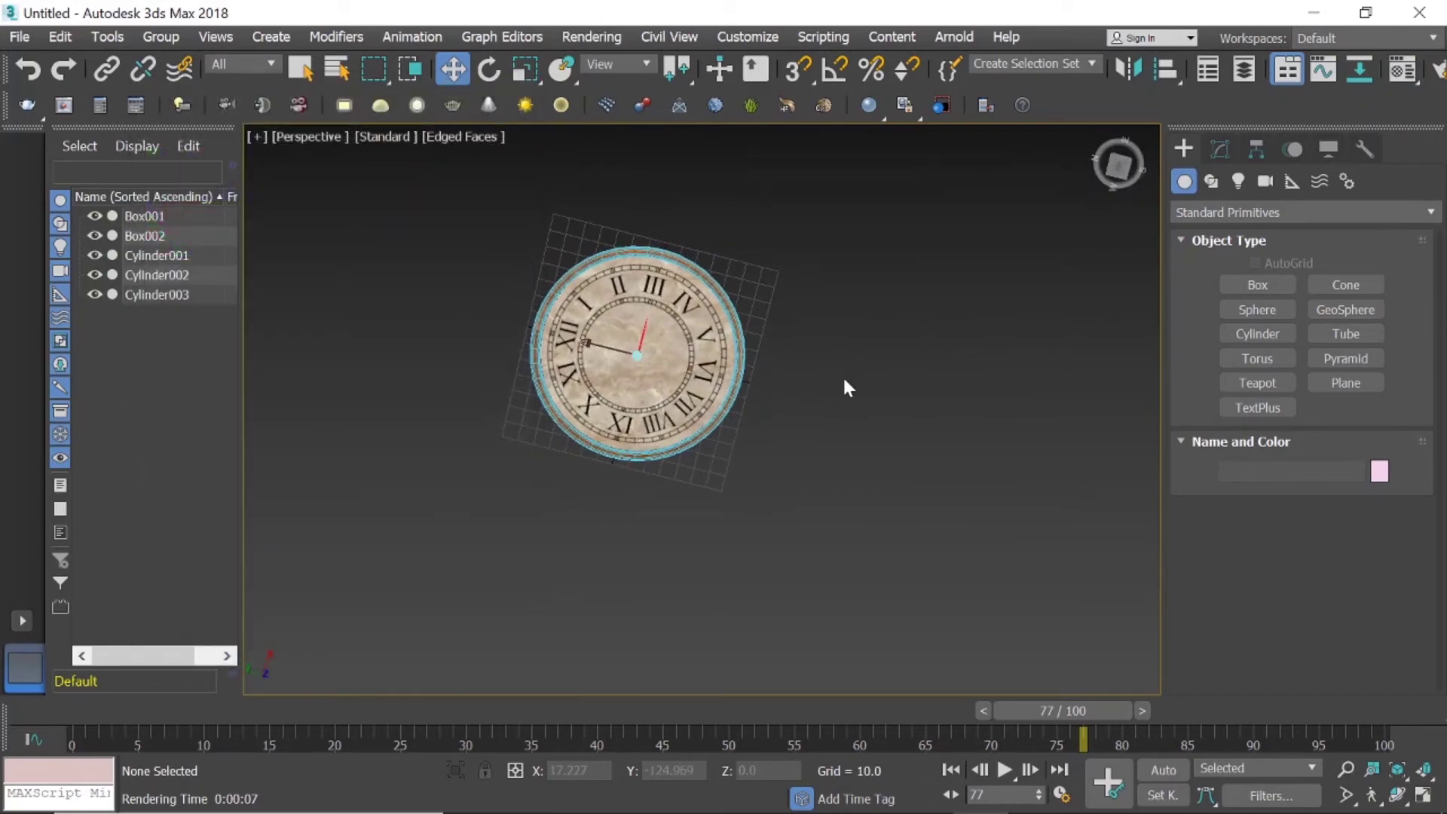
scroll(508, 354, "up", 3)
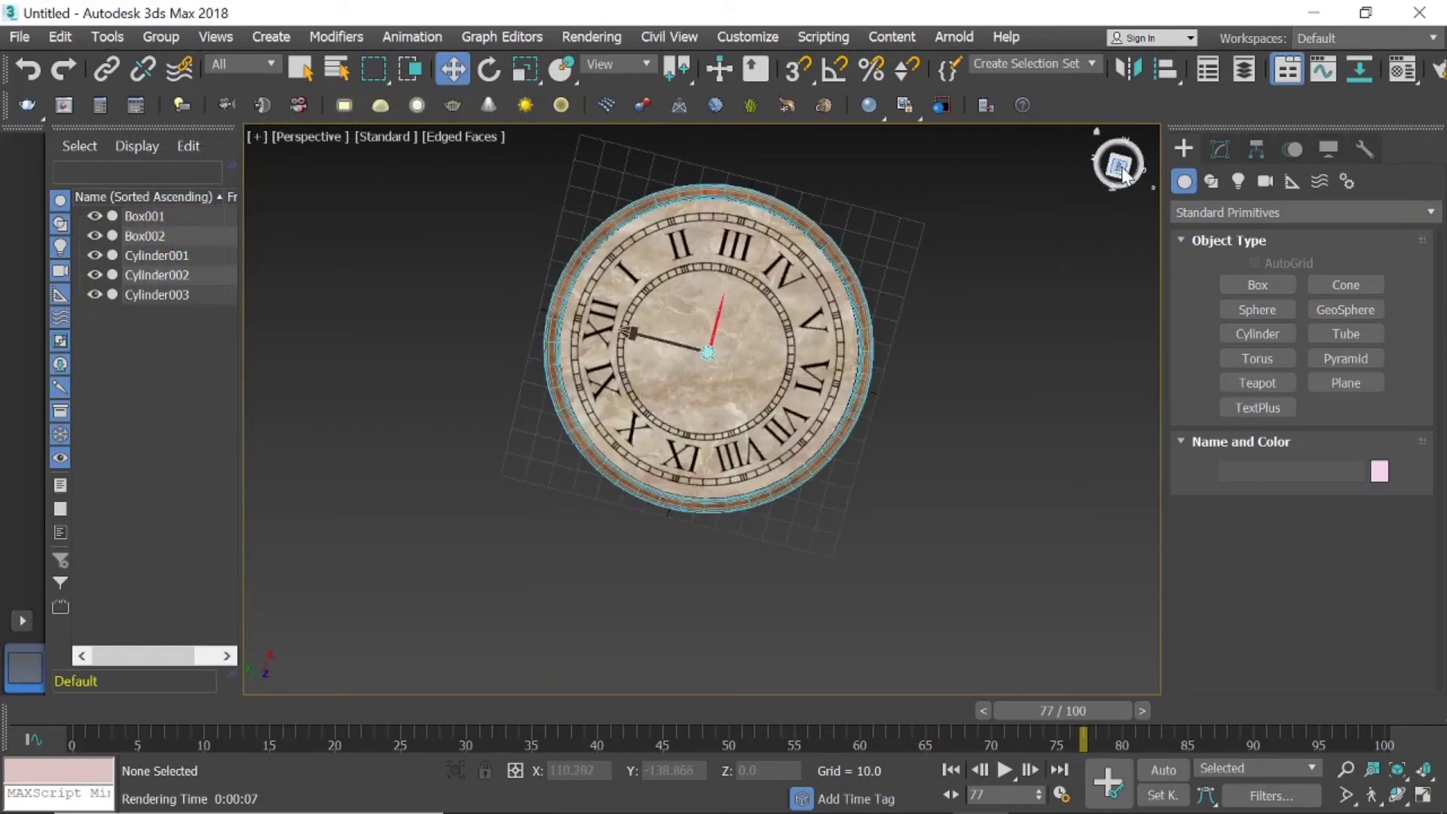
left_click_drag(1123, 173, 1063, 392)
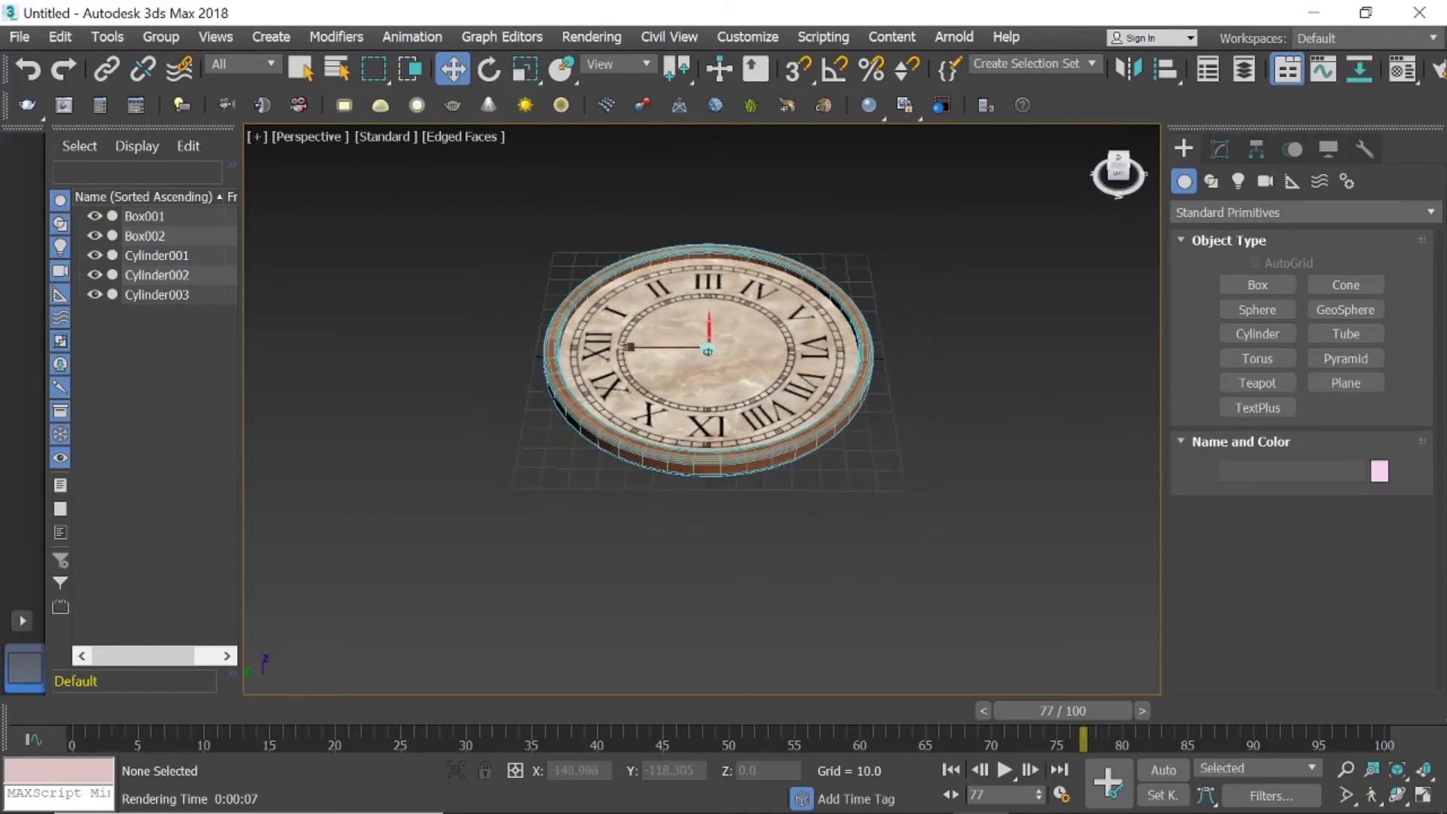
left_click(1424, 797)
scroll(501, 273, "down", 3)
scroll(501, 273, "down", 3)
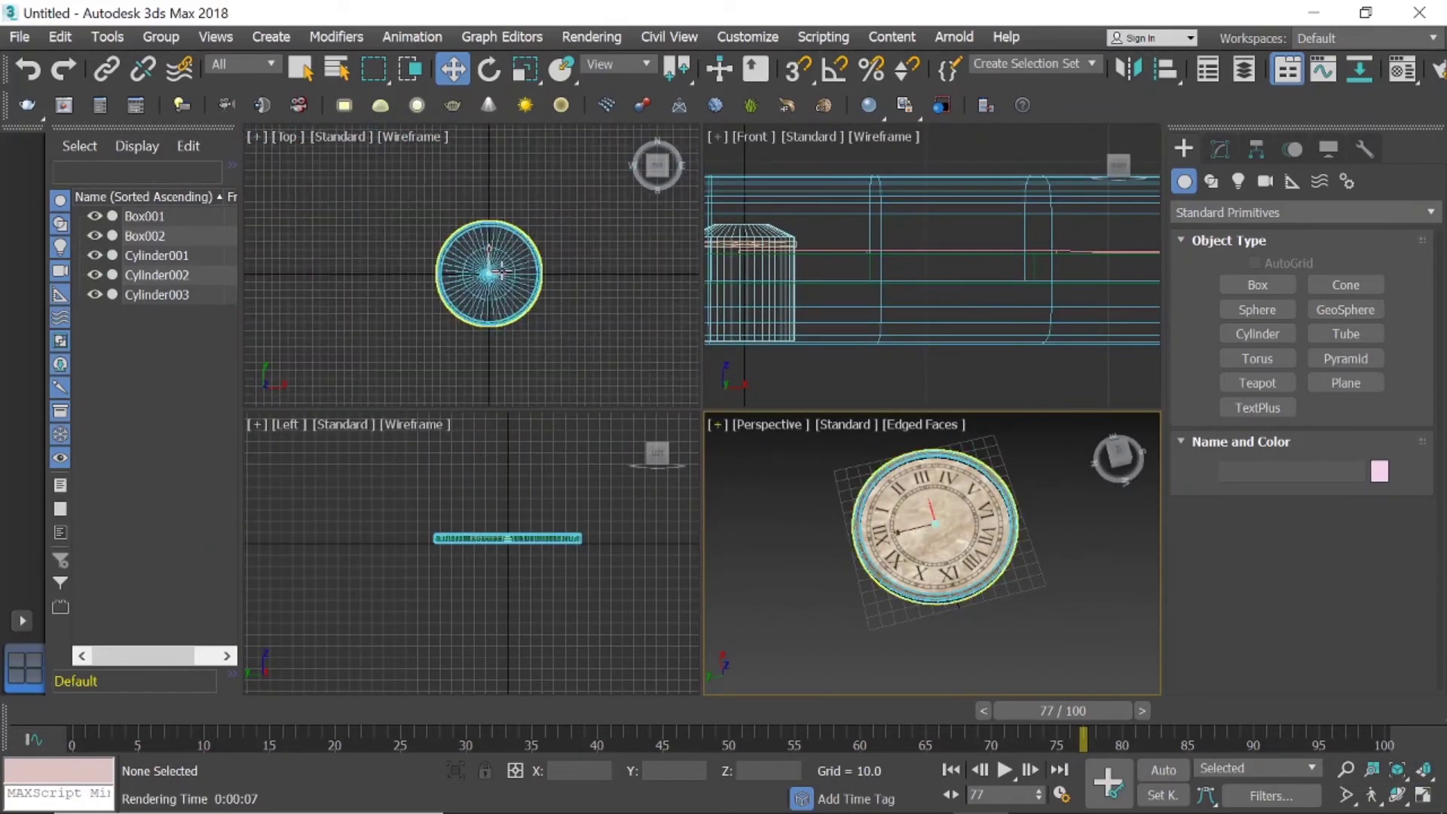
scroll(501, 273, "up", 2)
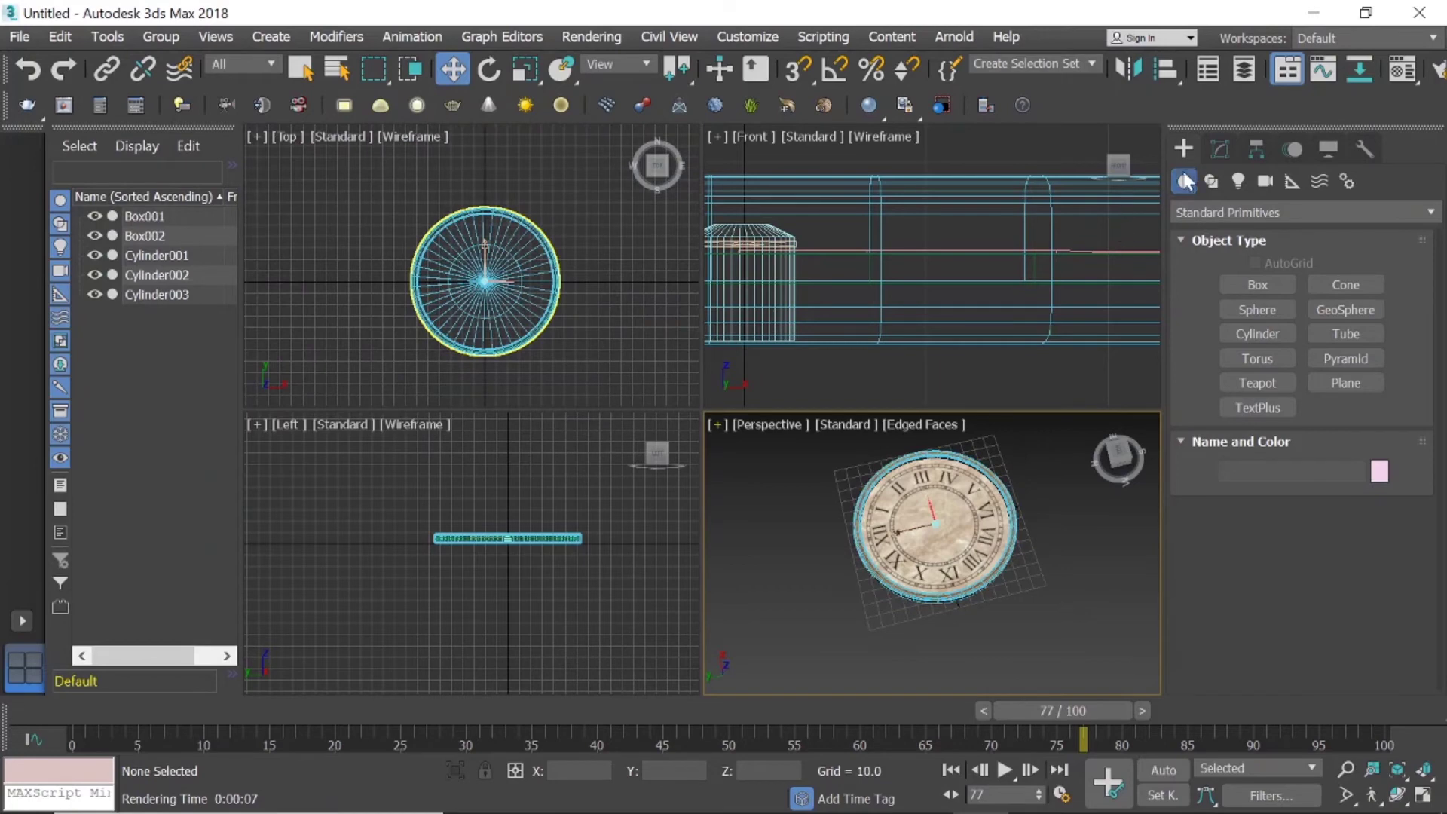
Draw a square plane over the clock in the Top viewport with Width Segs reduced to 1.
left_click(1348, 383)
left_click_drag(482, 281, 668, 448)
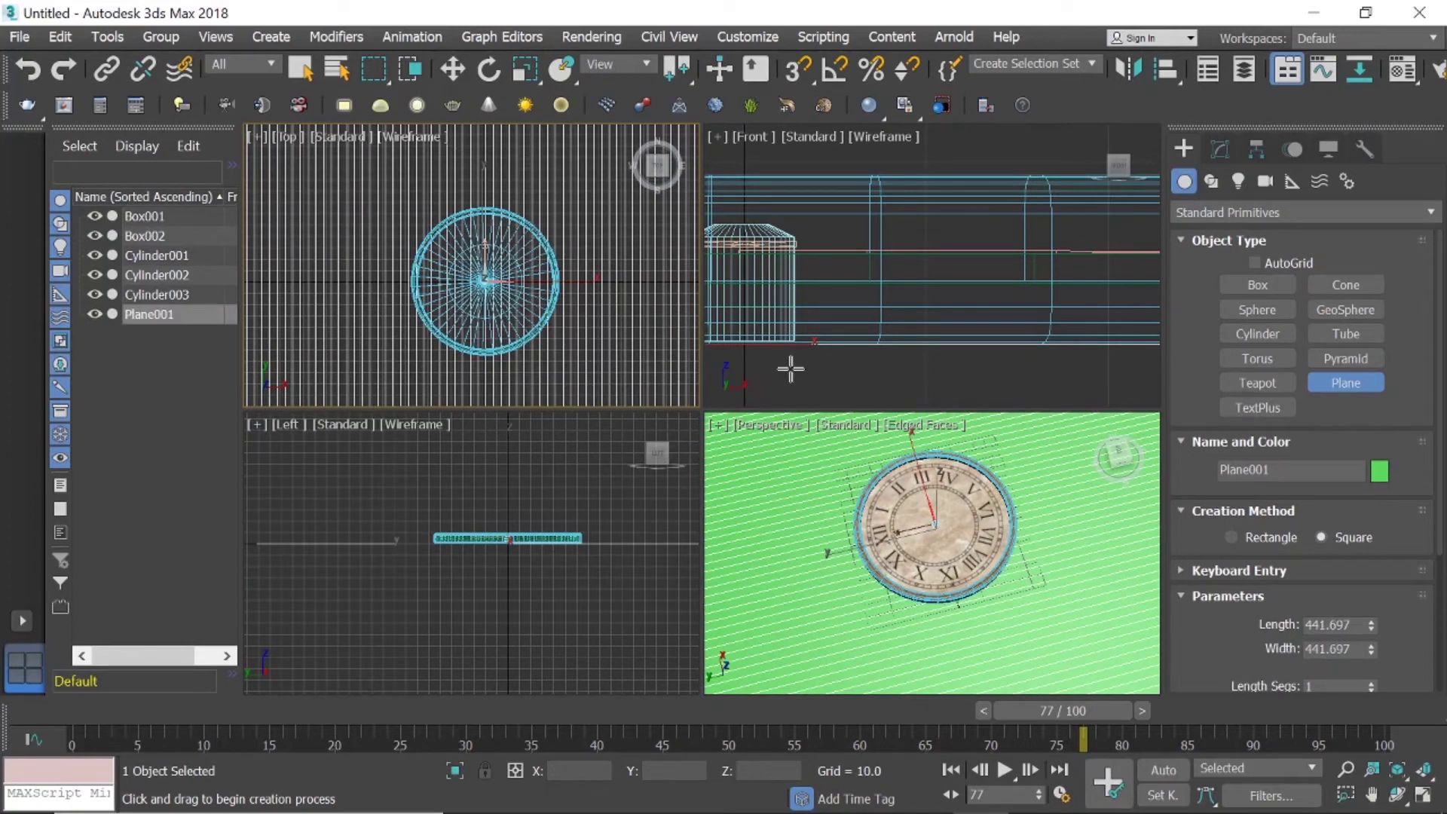
left_click(1220, 149)
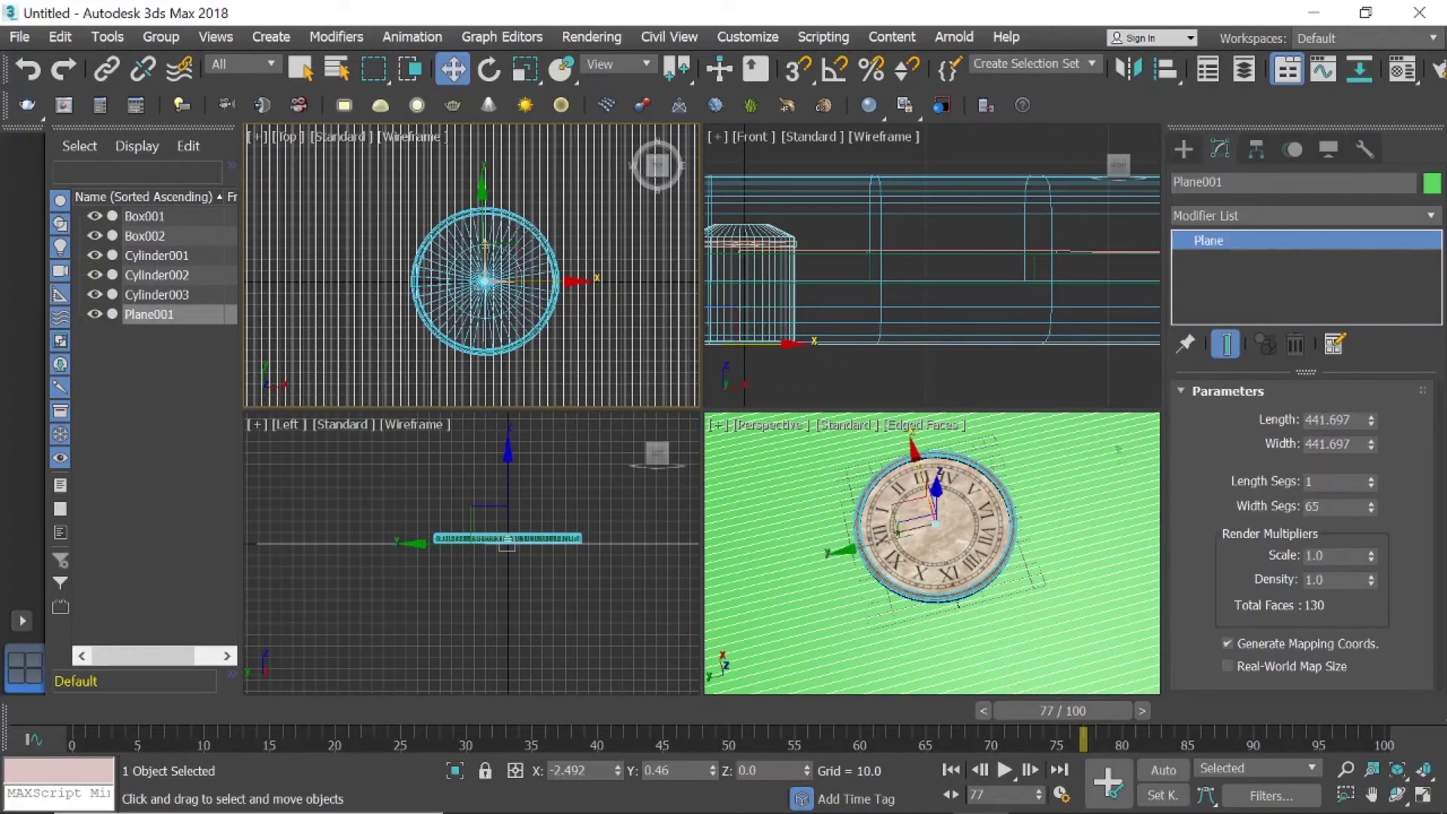
left_click_drag(1369, 508, 1380, 582)
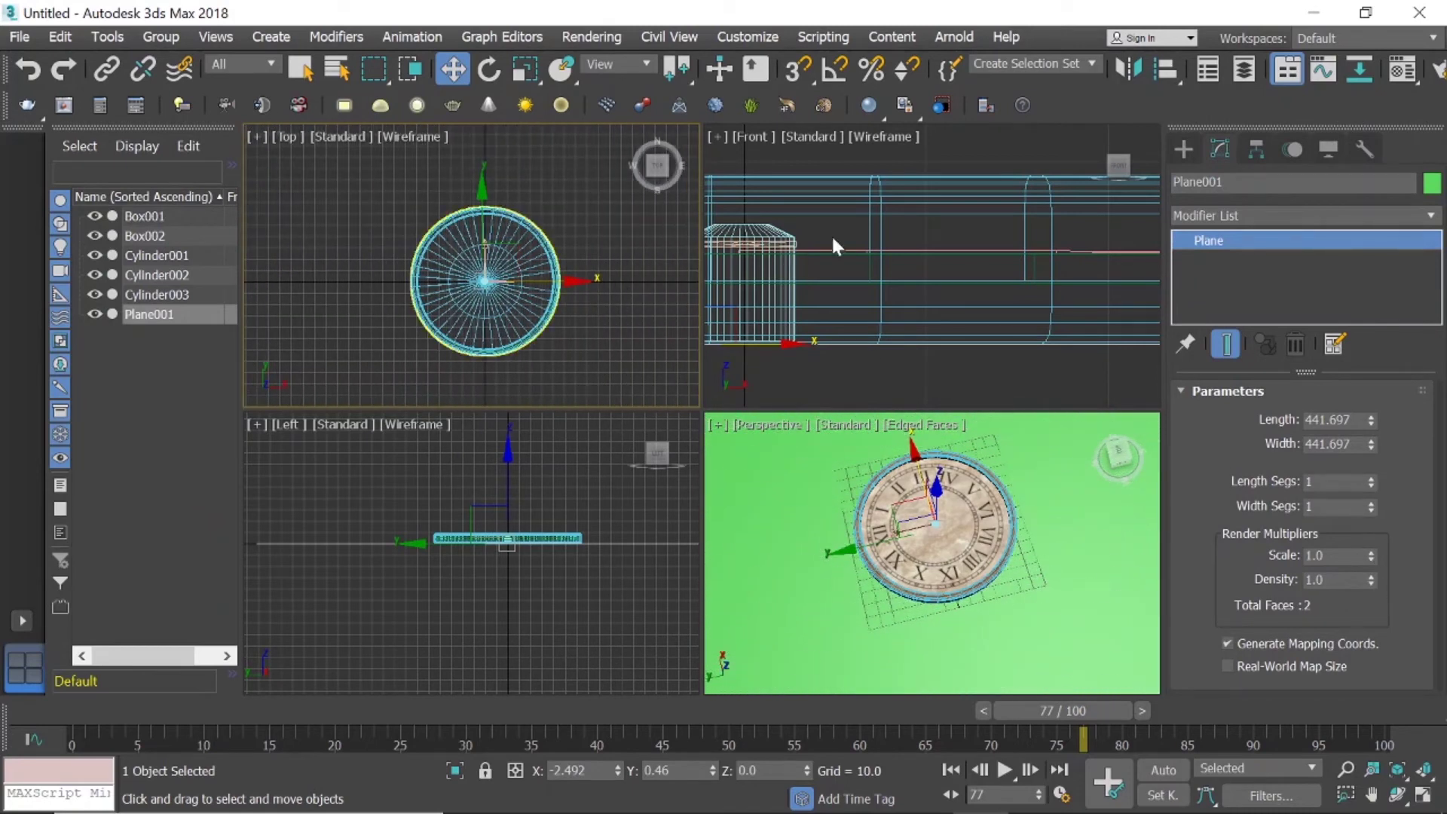
left_click(868, 158)
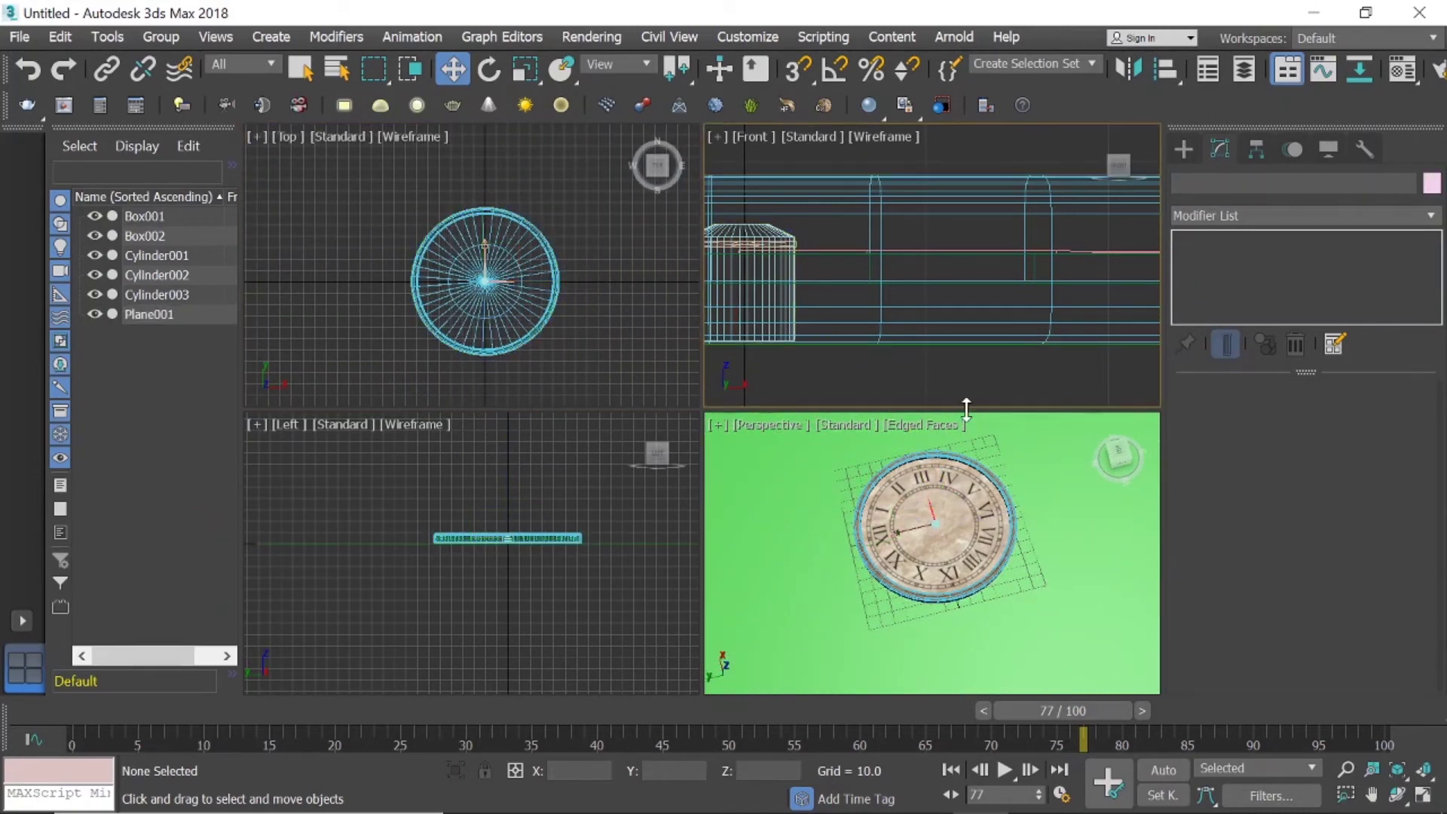
Zoom the viewports out to see the new plane lying beneath the clock.
scroll(1008, 497, "down", 5)
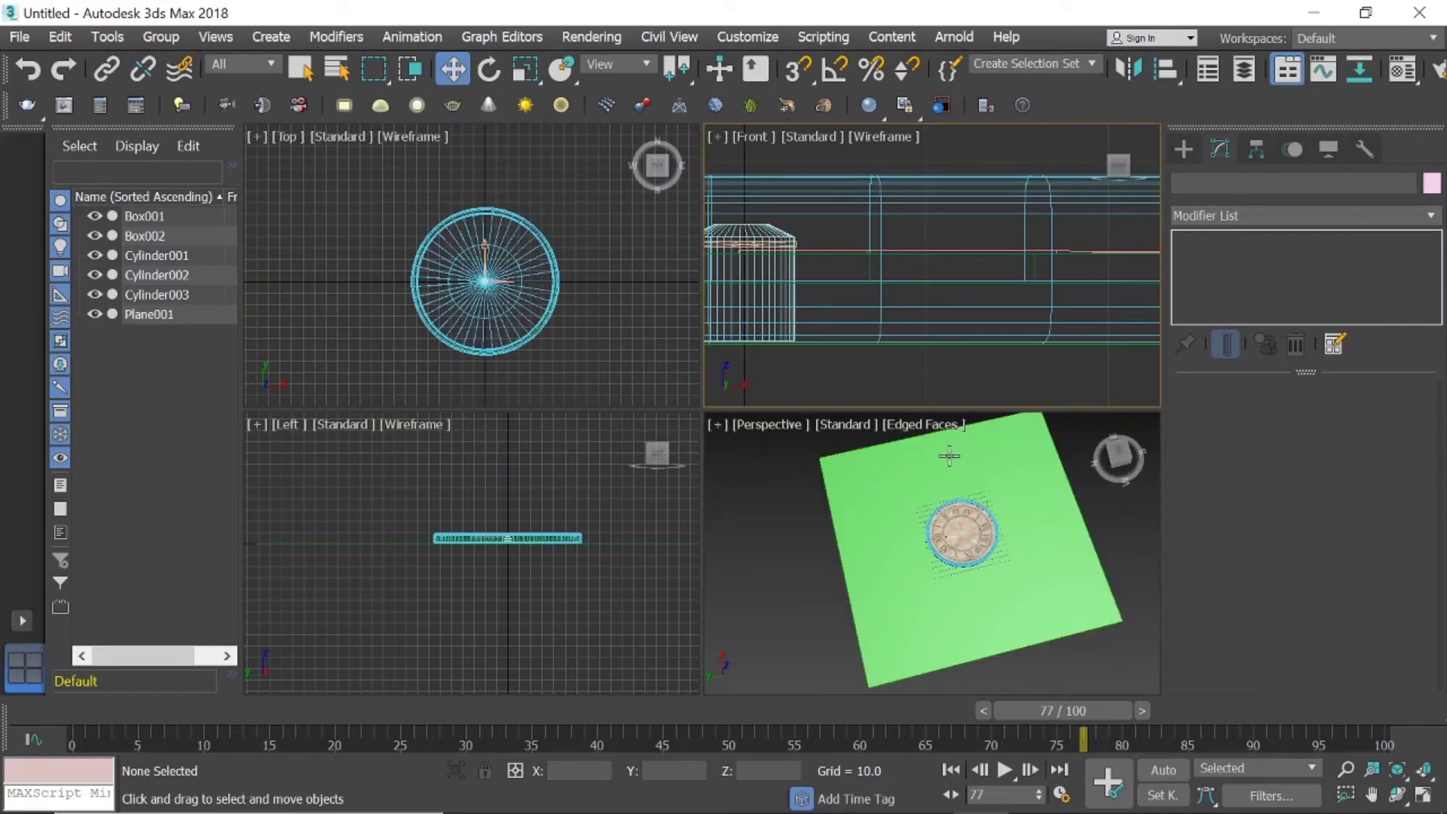
scroll(914, 343, "down", 5)
middle_click_drag(914, 342, 968, 335)
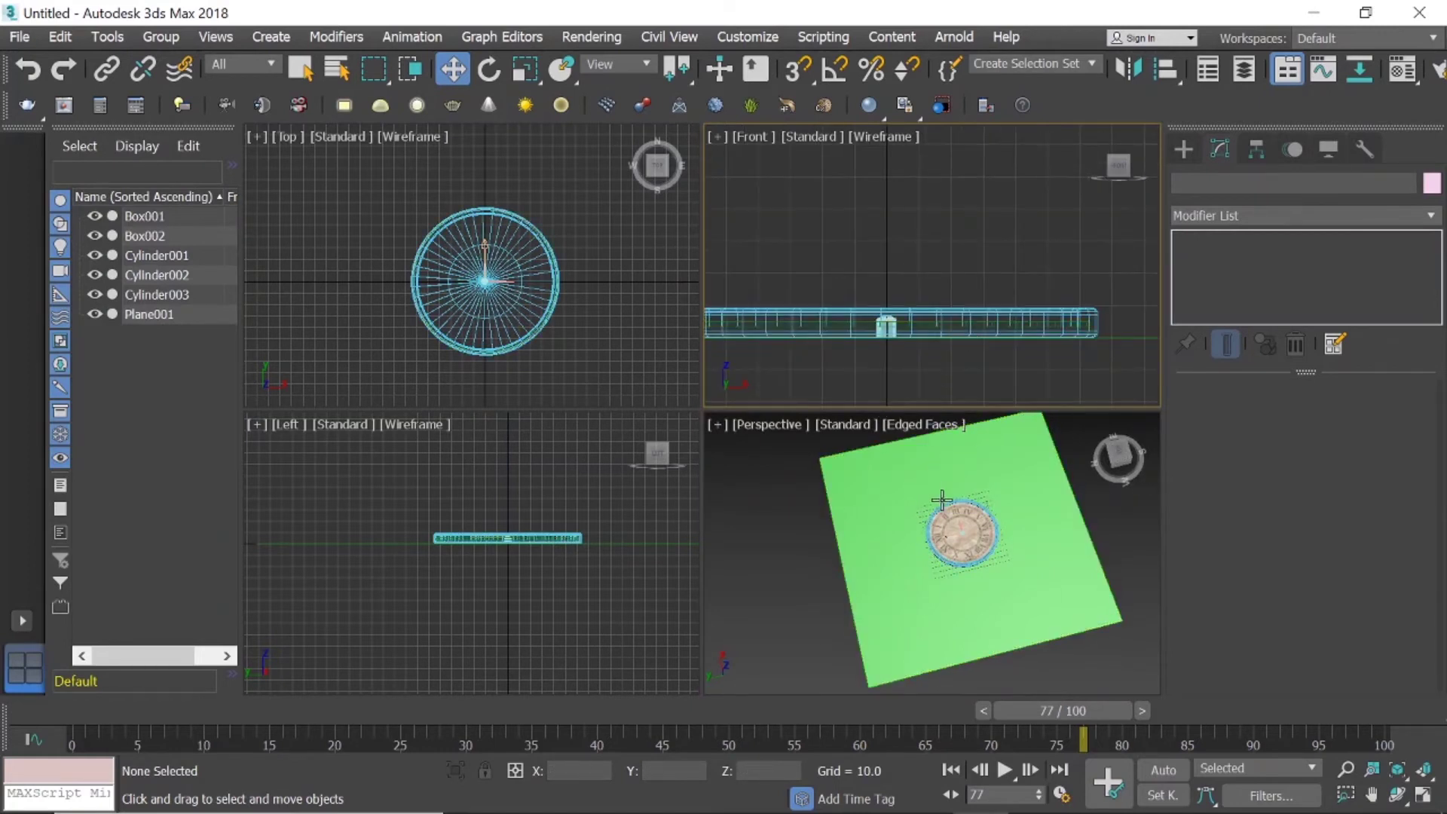
scroll(937, 490, "up", 3)
scroll(1138, 350, "up", 3)
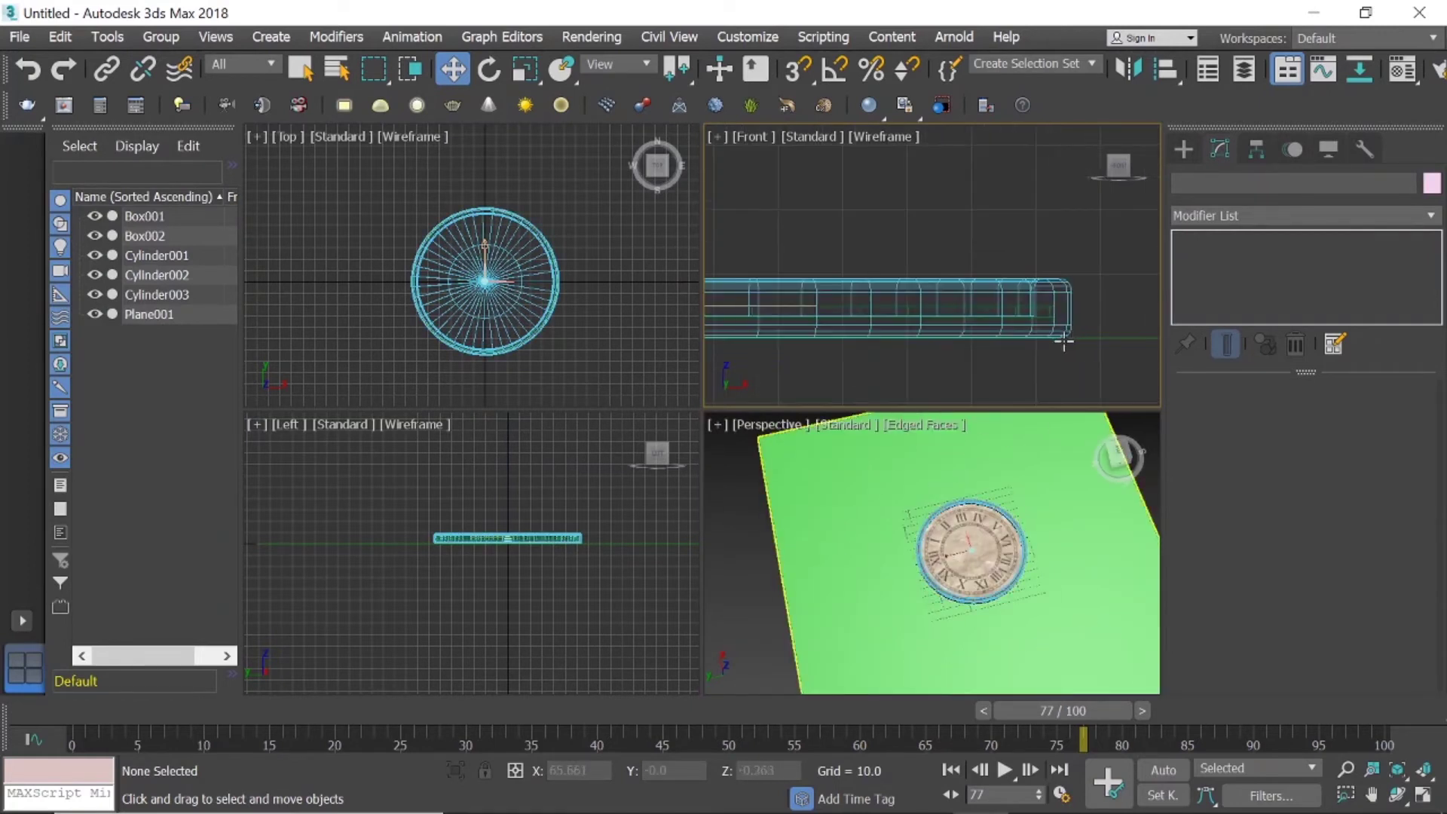
scroll(910, 395, "up", 2)
scroll(980, 363, "down", 2)
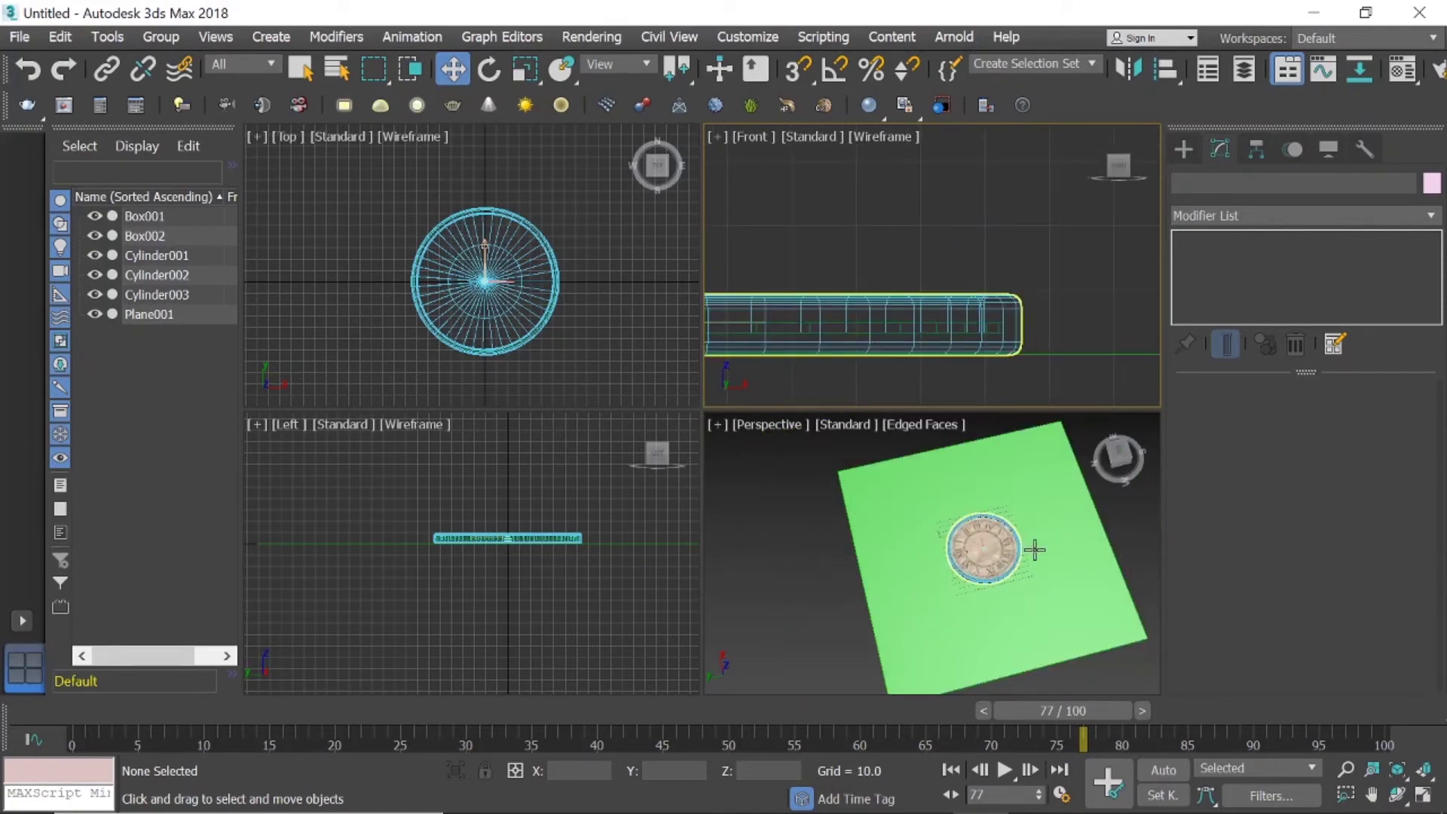
scroll(1033, 549, "up", 3)
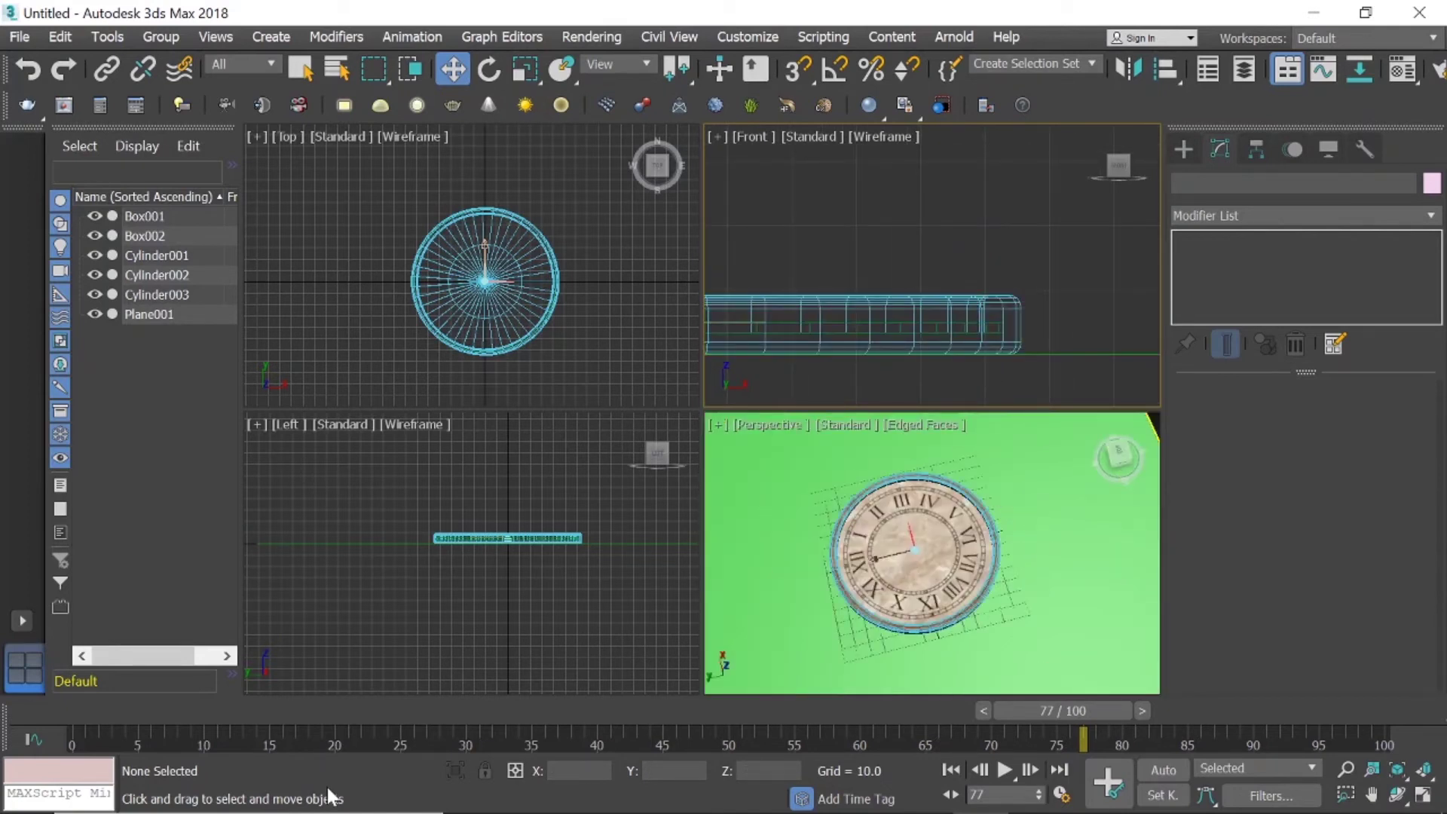
left_click(577, 569)
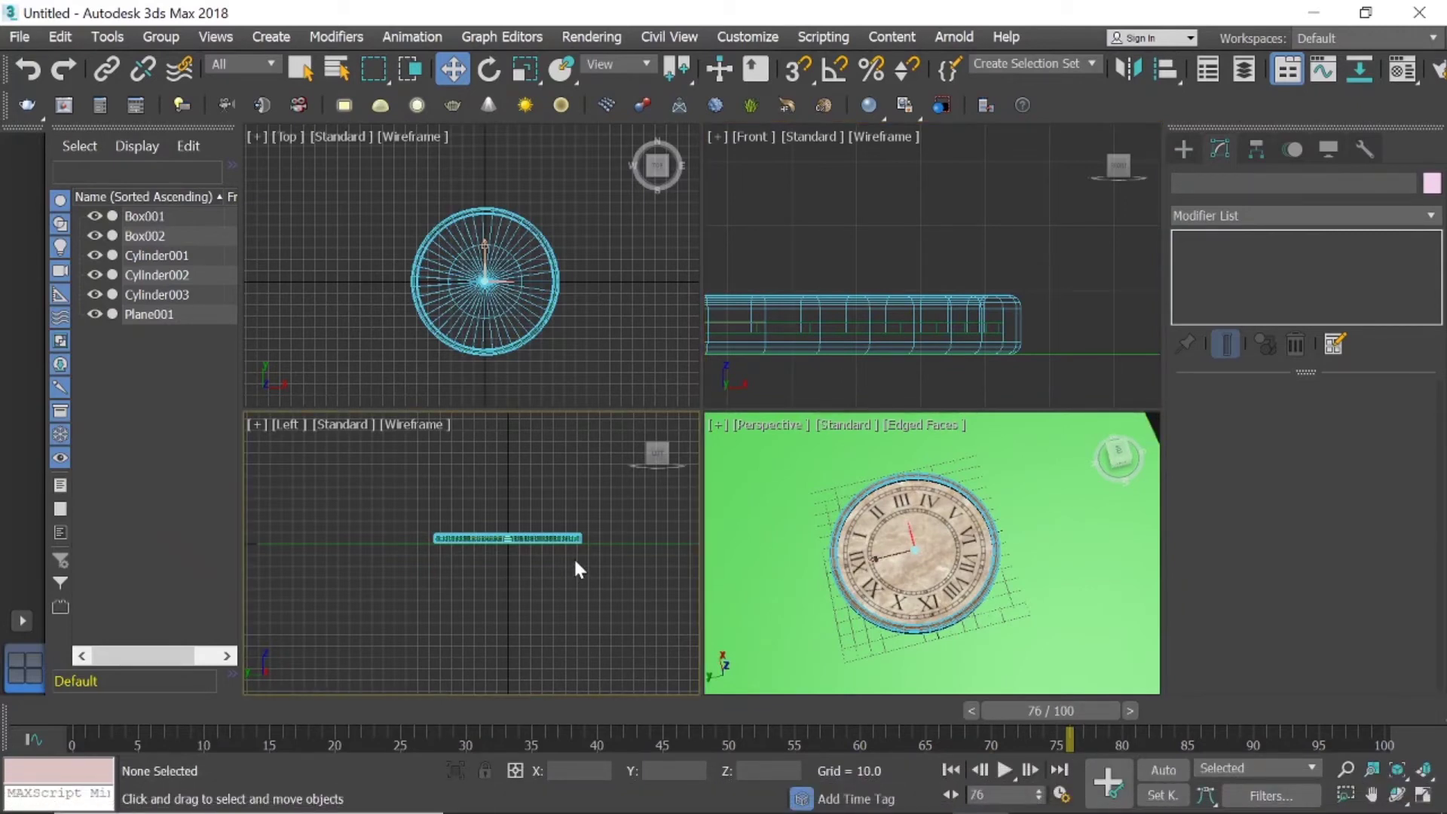
Make an empty sample slot into a new VRayMtl, Material #32.
key("m")
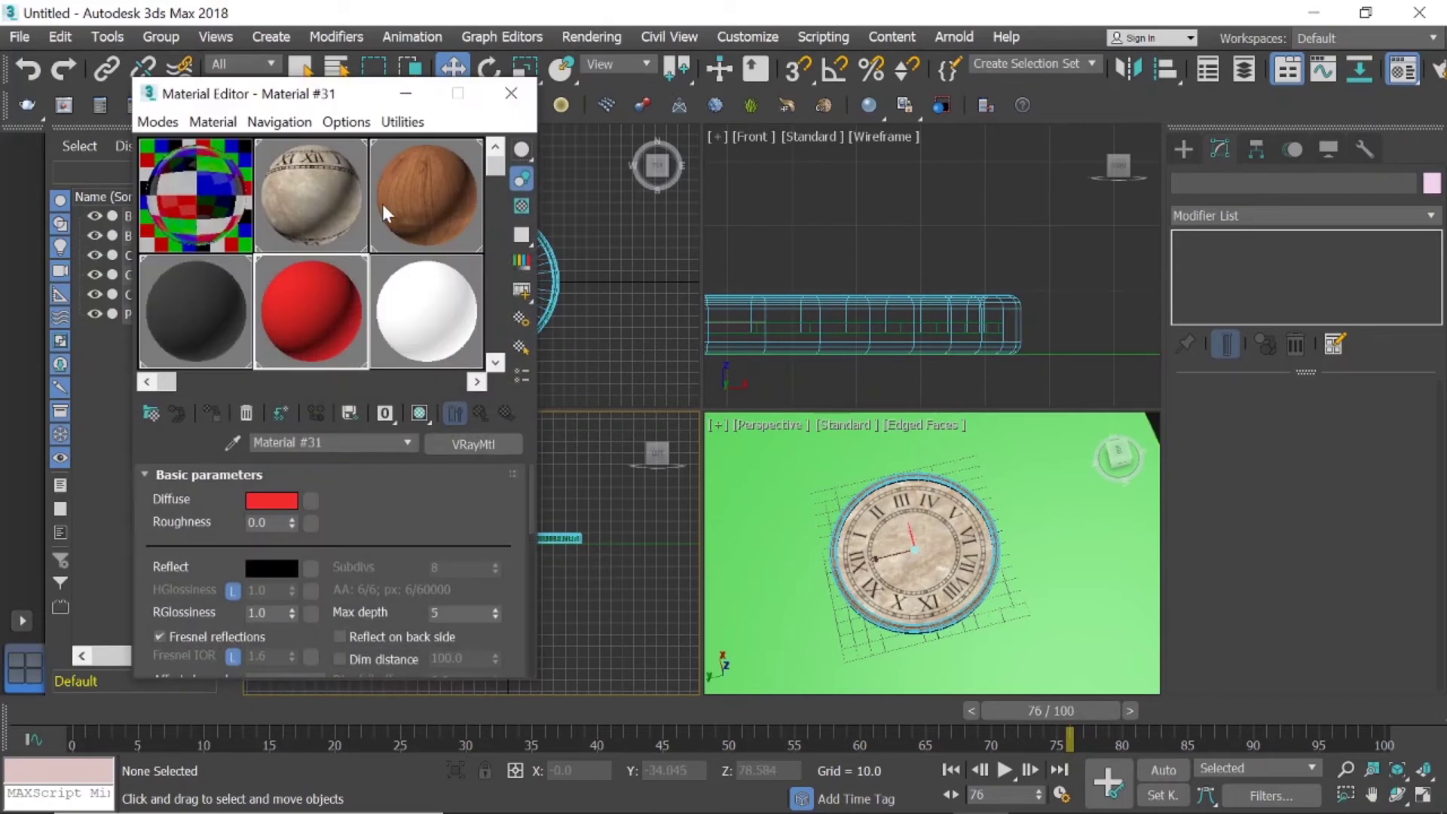
left_click(381, 327)
left_click(152, 413)
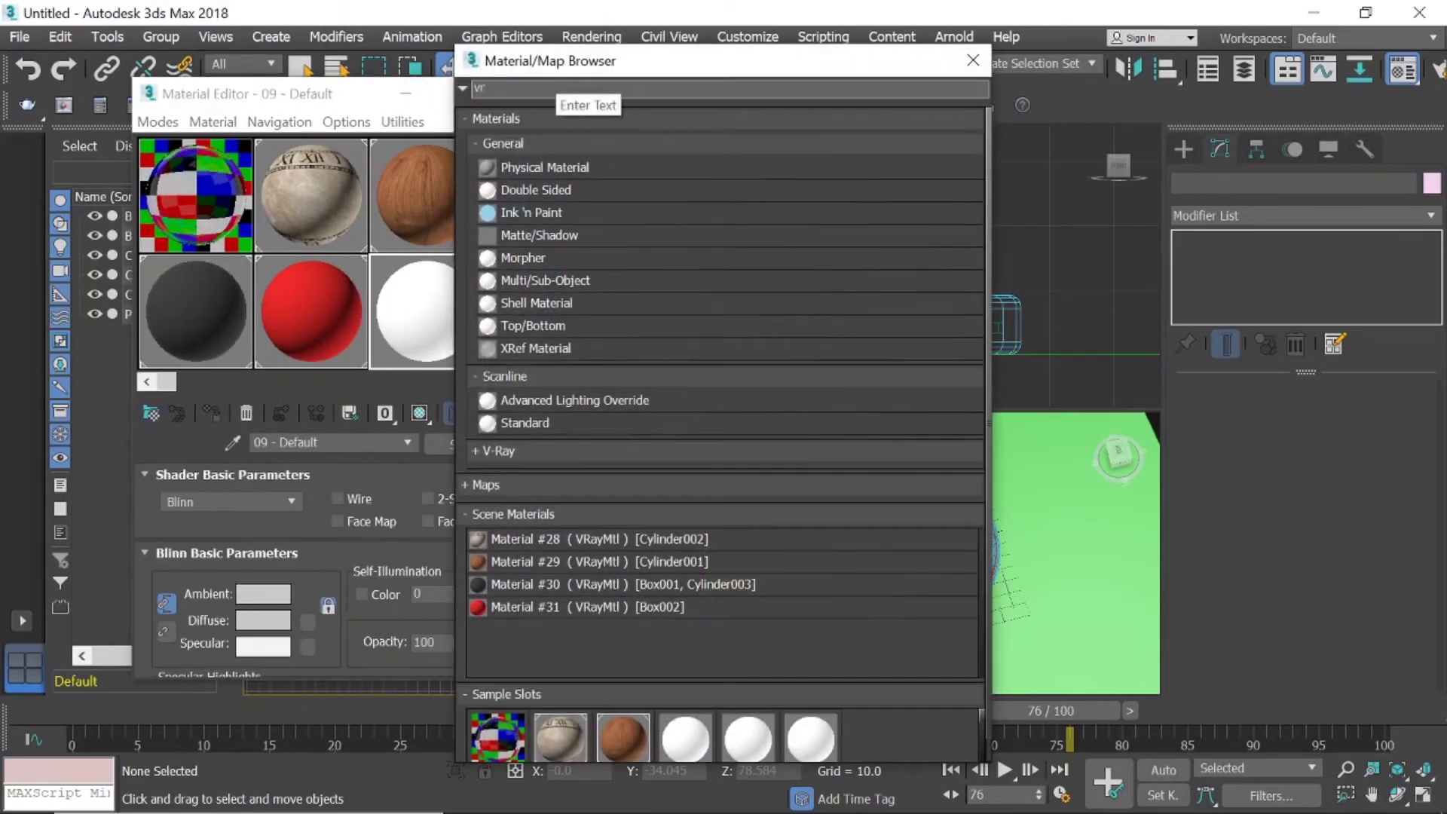
type("aym")
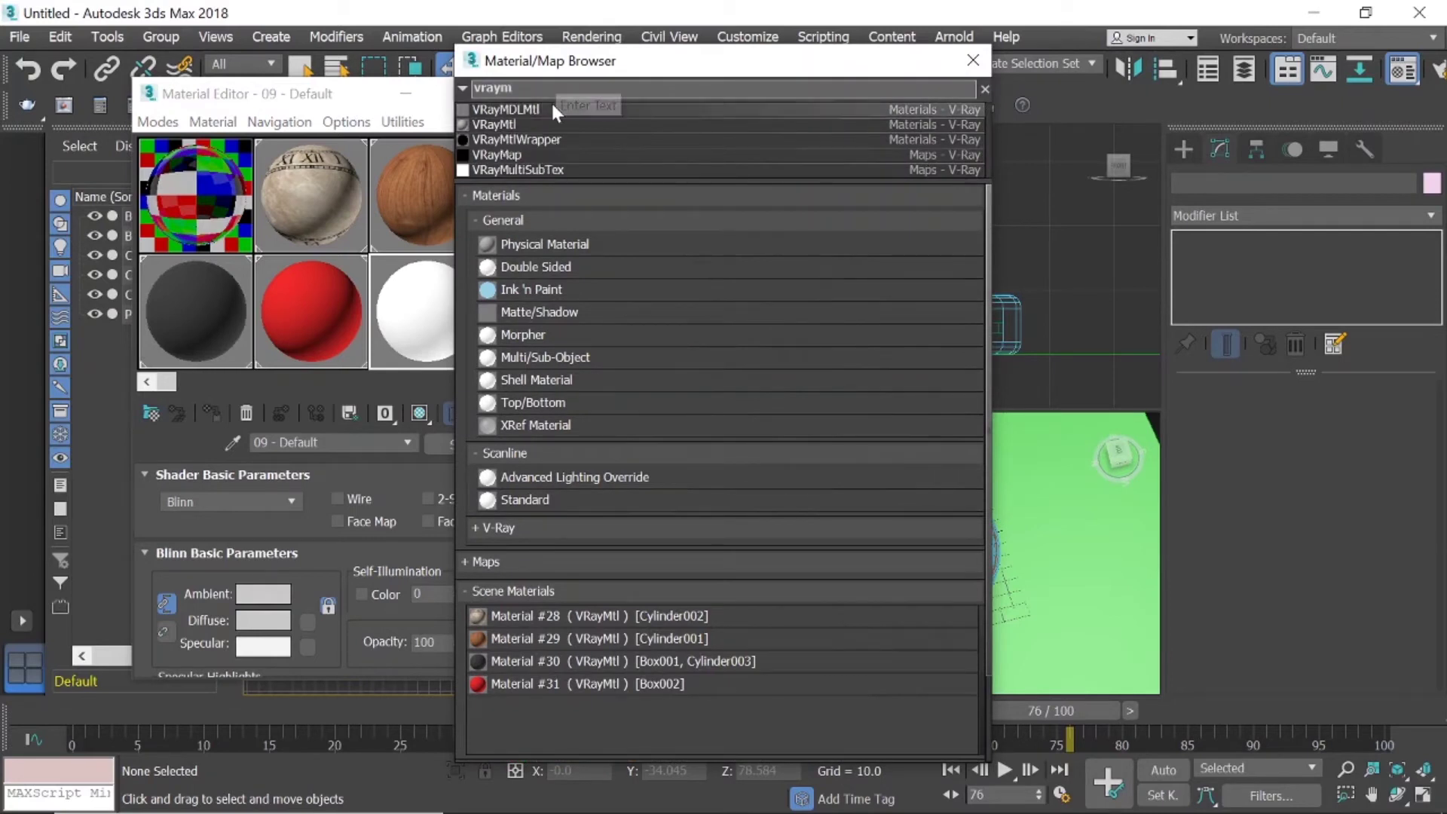
double_click(540, 124)
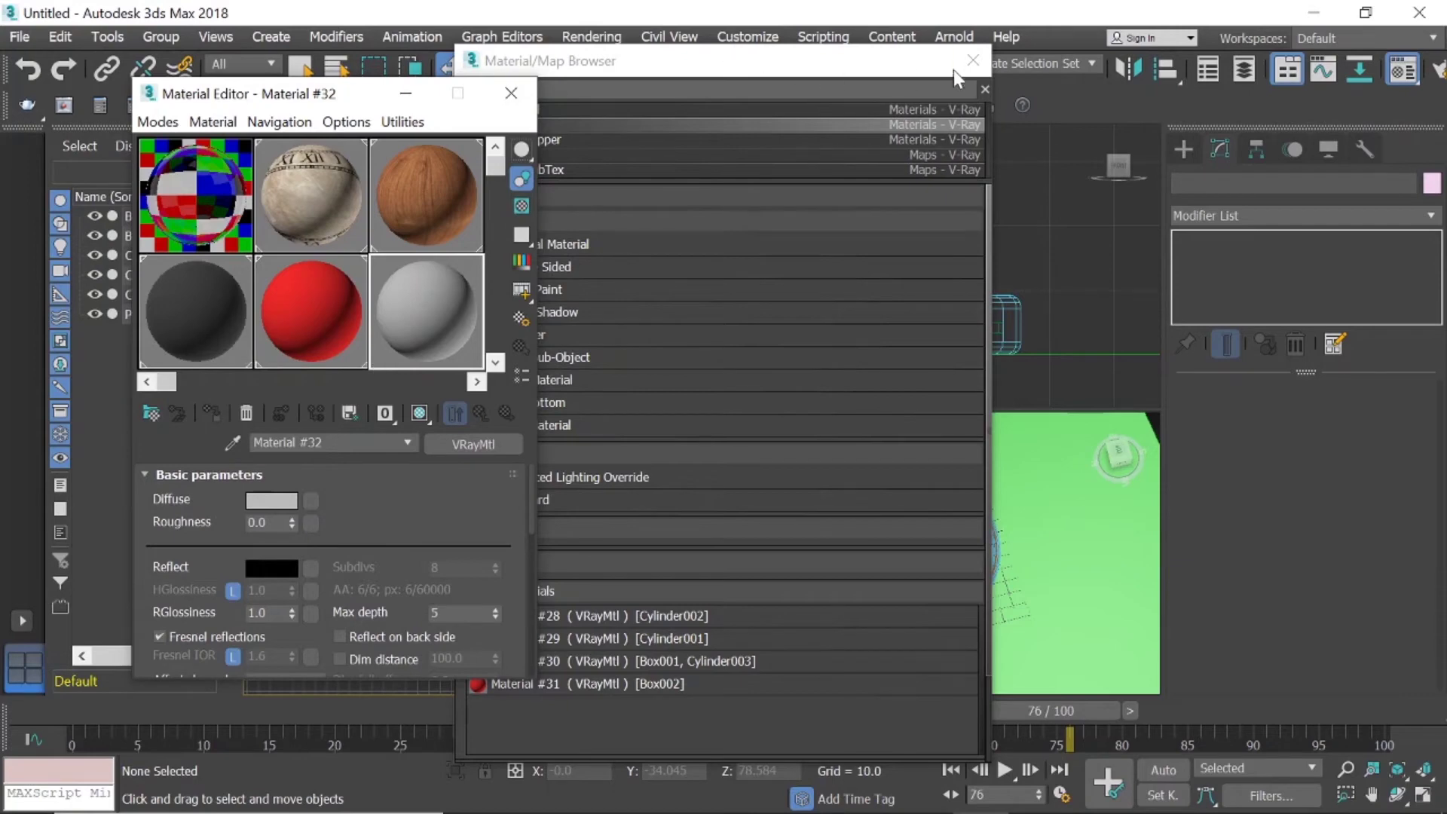
left_click(971, 61)
Add a Bitmap map to Material #32's diffuse colour.
left_click(311, 501)
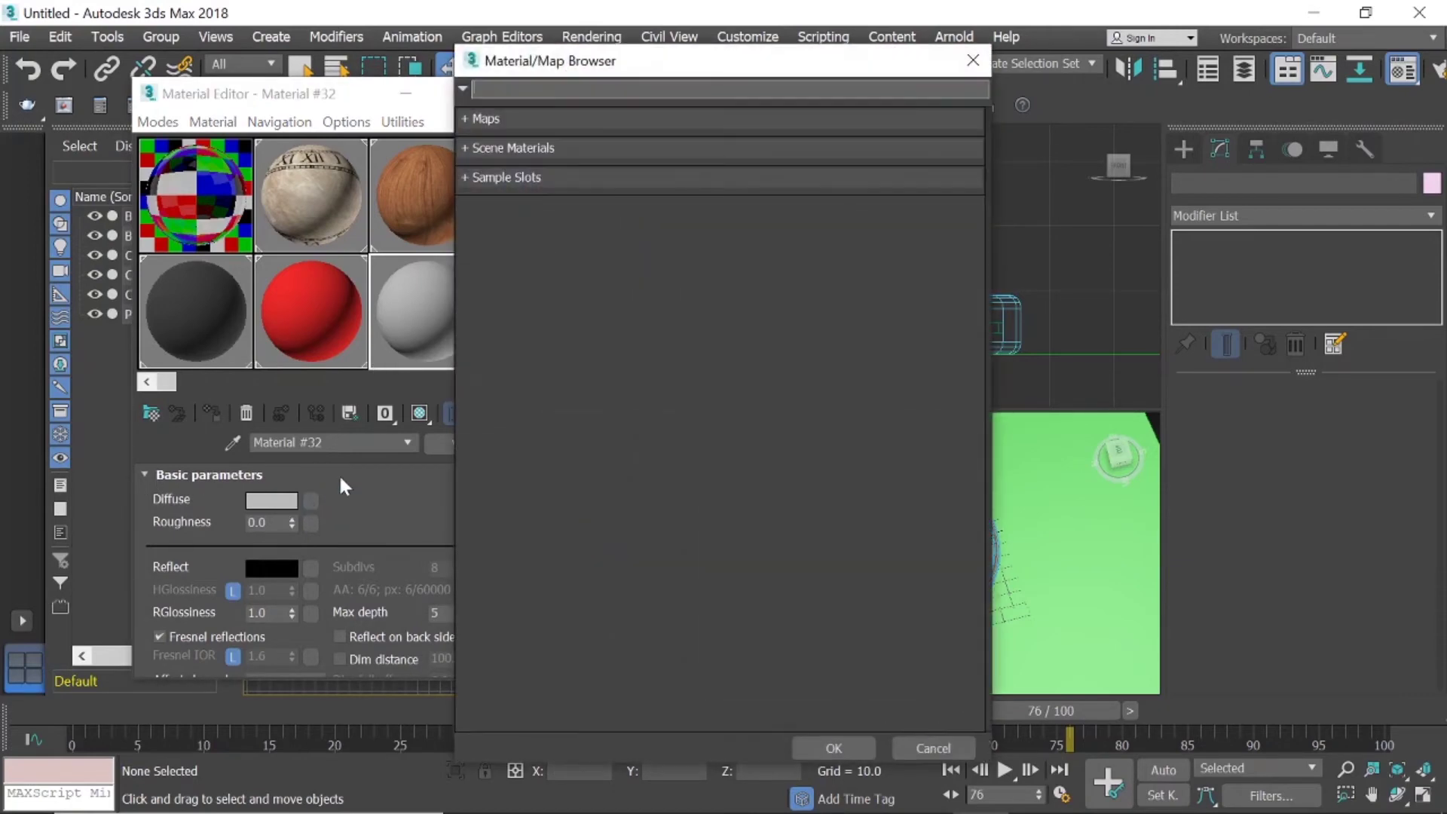
type("bitm")
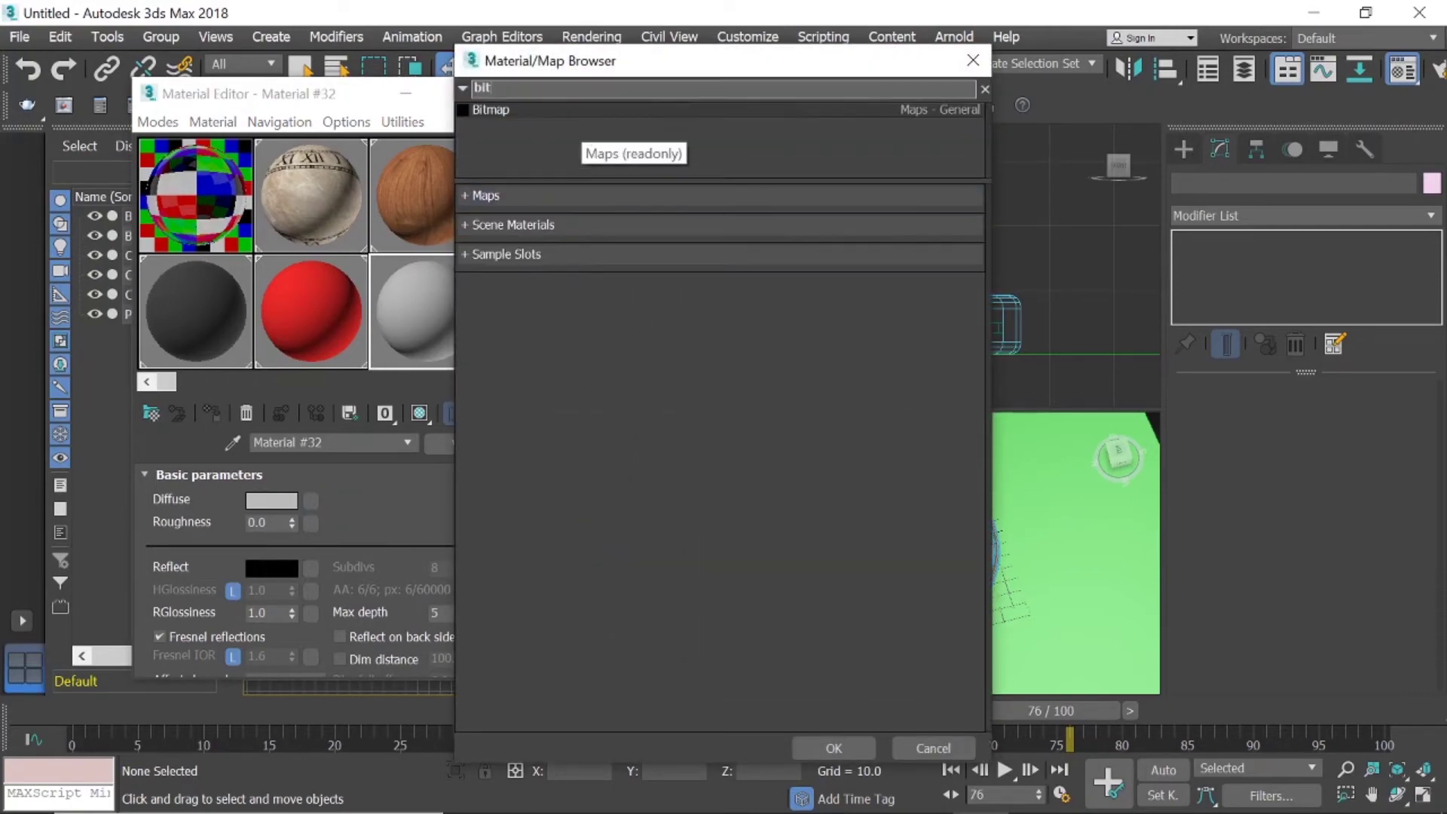
double_click(652, 110)
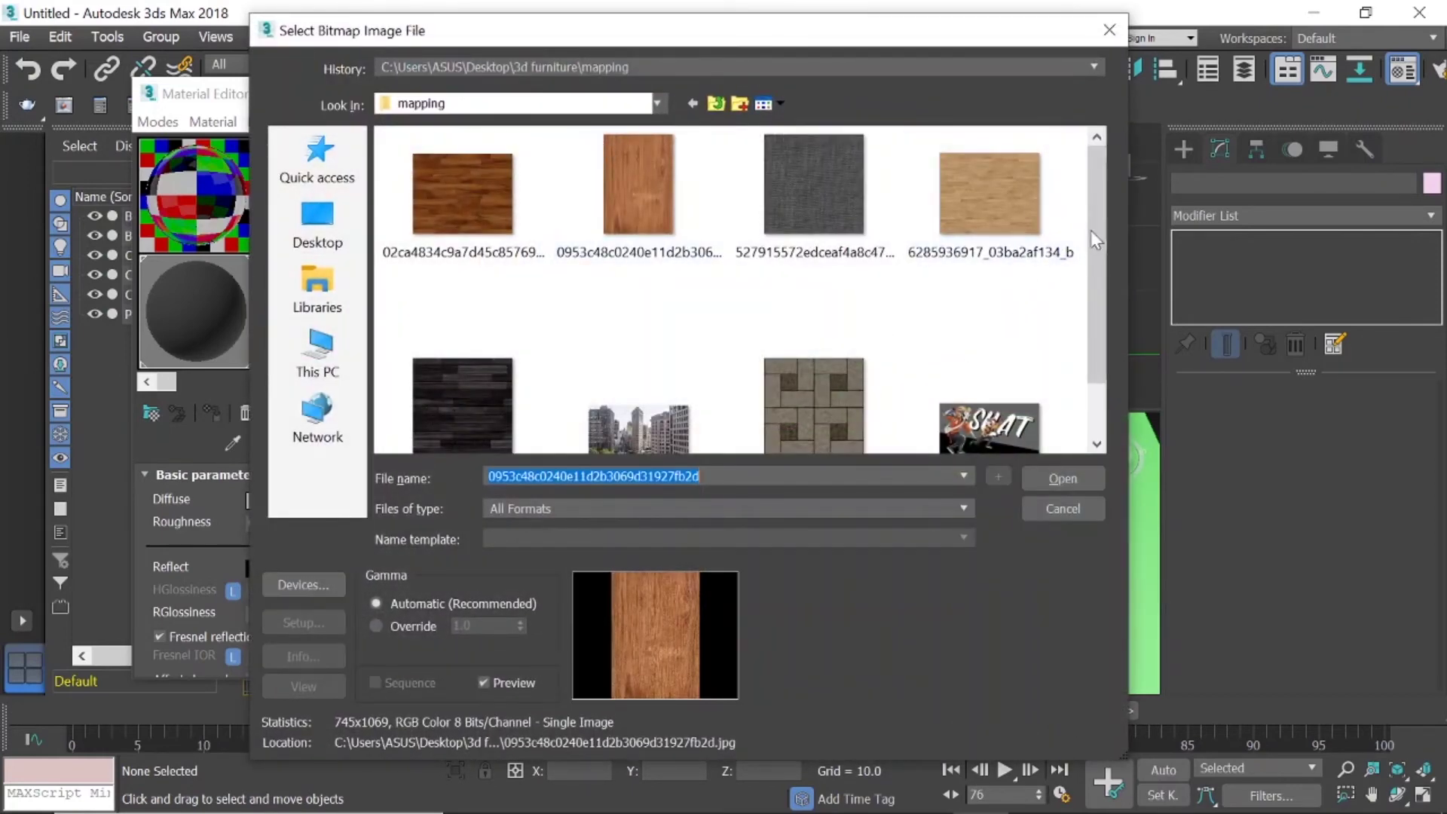
Scroll the mapping folder and preview the dark wood and stone block tiles textures.
mouse_move(1102, 229)
left_mouse_down()
mouse_move(1107, 262)
mouse_move(1096, 201)
left_mouse_up()
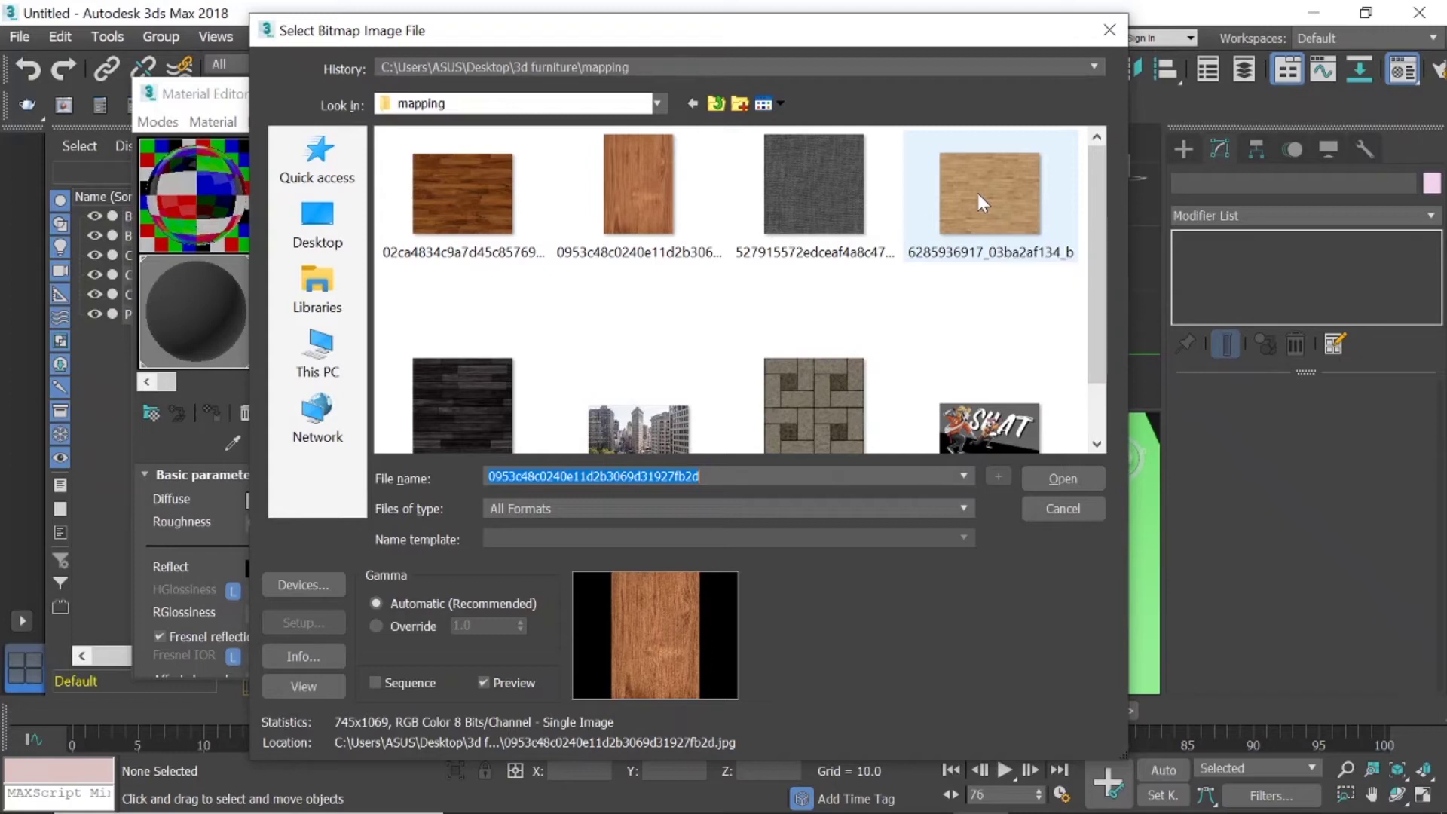
mouse_move(1097, 293)
left_mouse_down()
mouse_move(1104, 348)
mouse_move(1101, 272)
left_mouse_up()
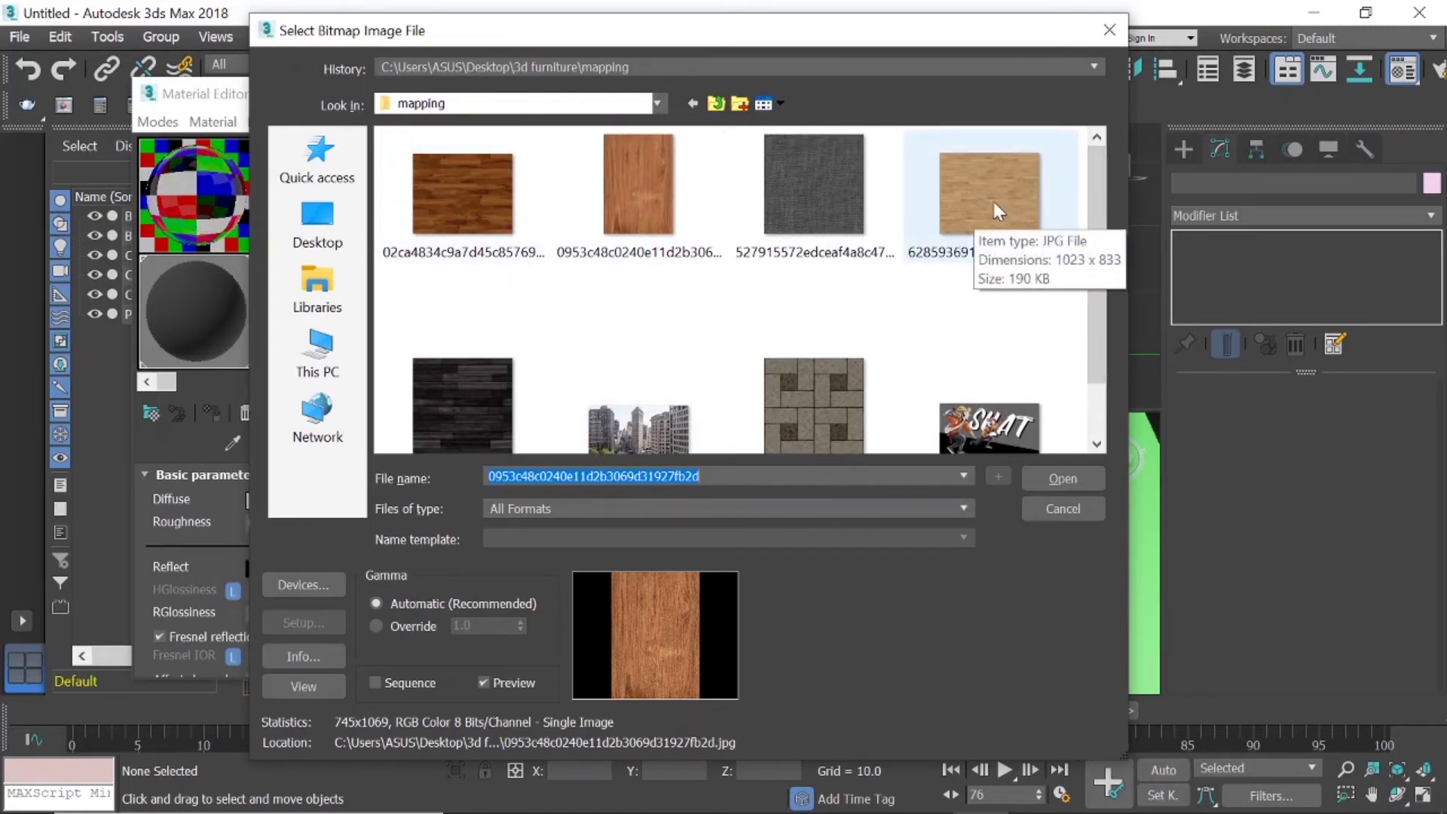
left_click(481, 392)
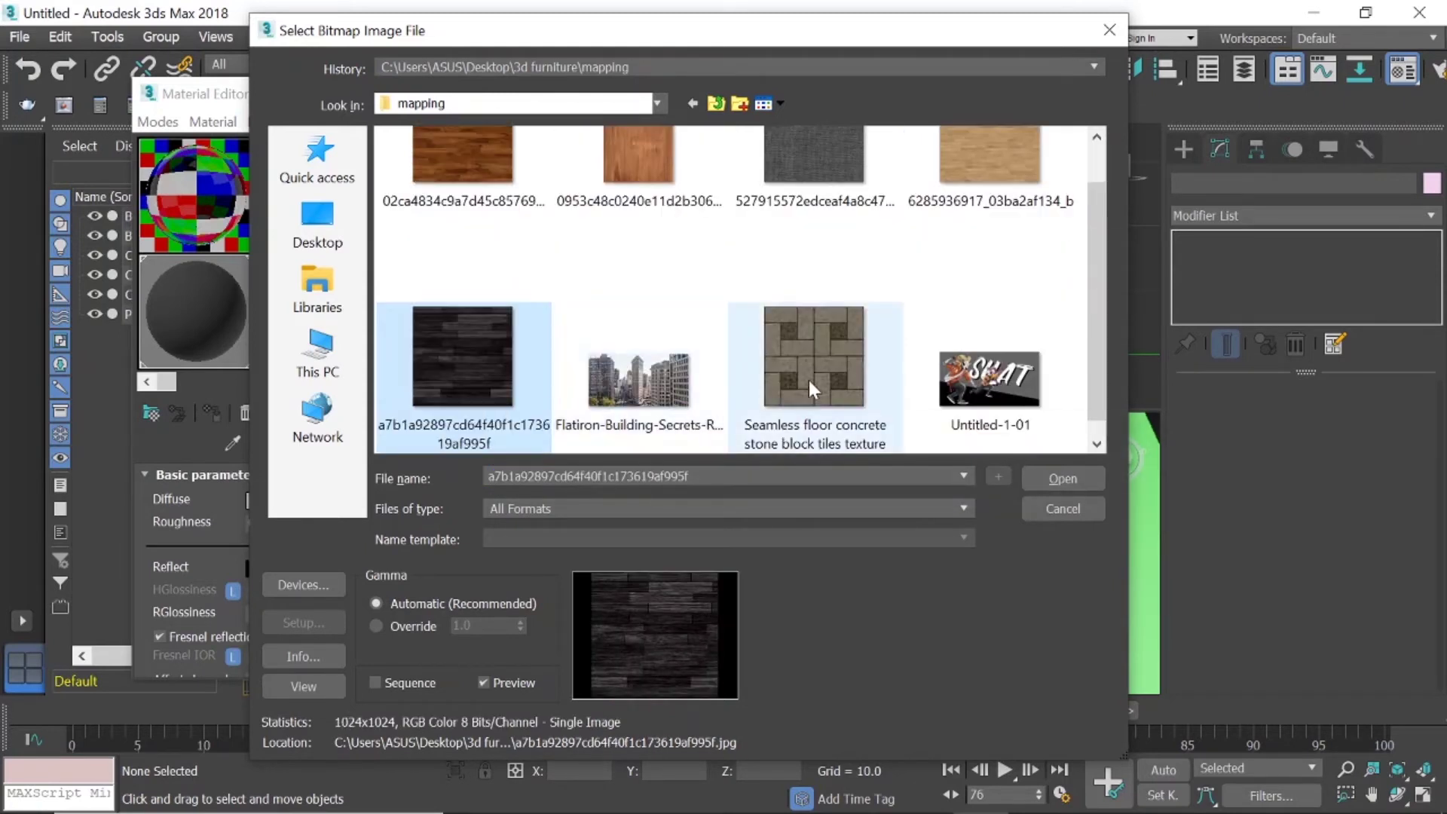
scroll(817, 381, "up", 1)
left_click(830, 392)
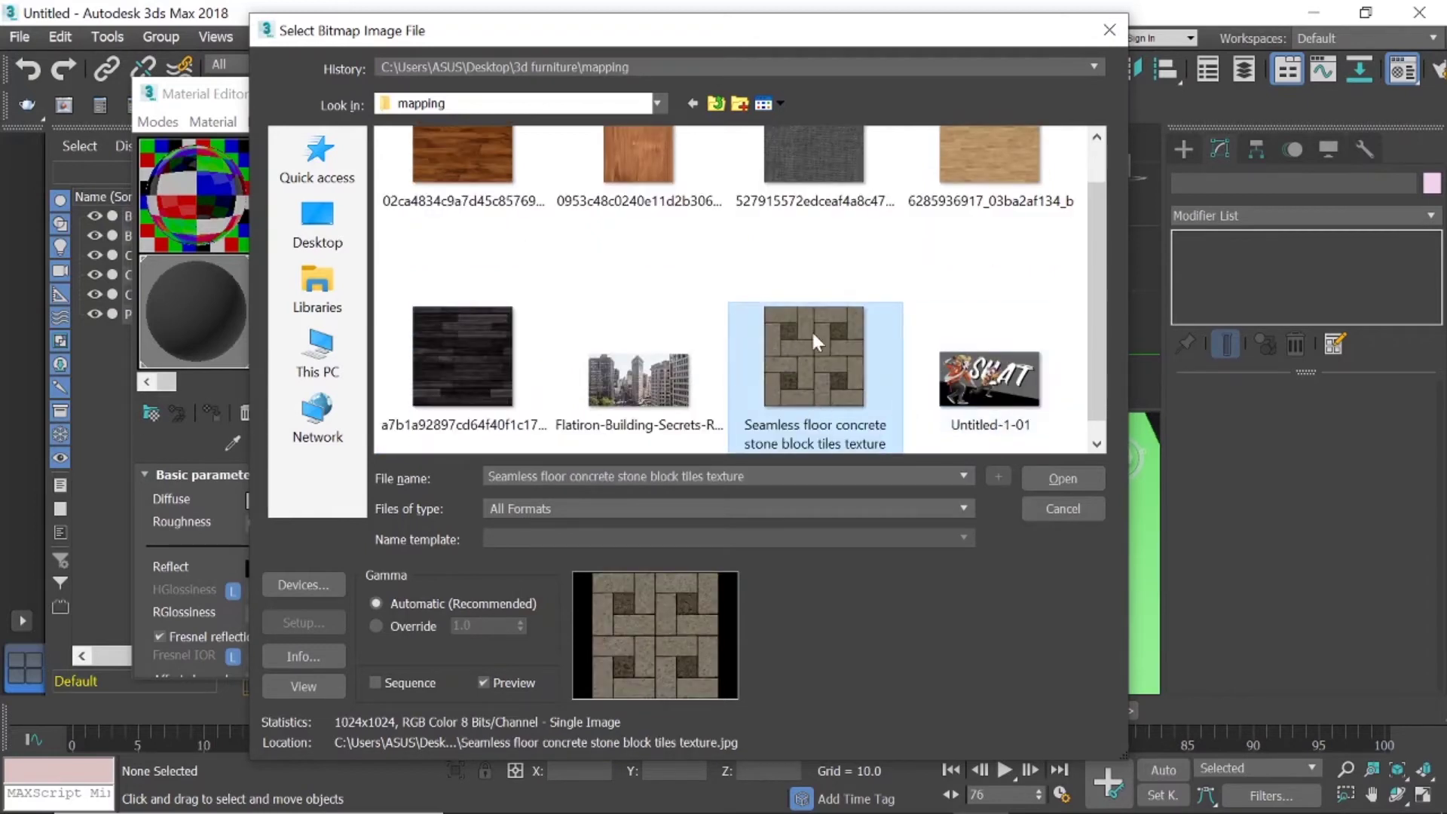
scroll(810, 328, "up", 1)
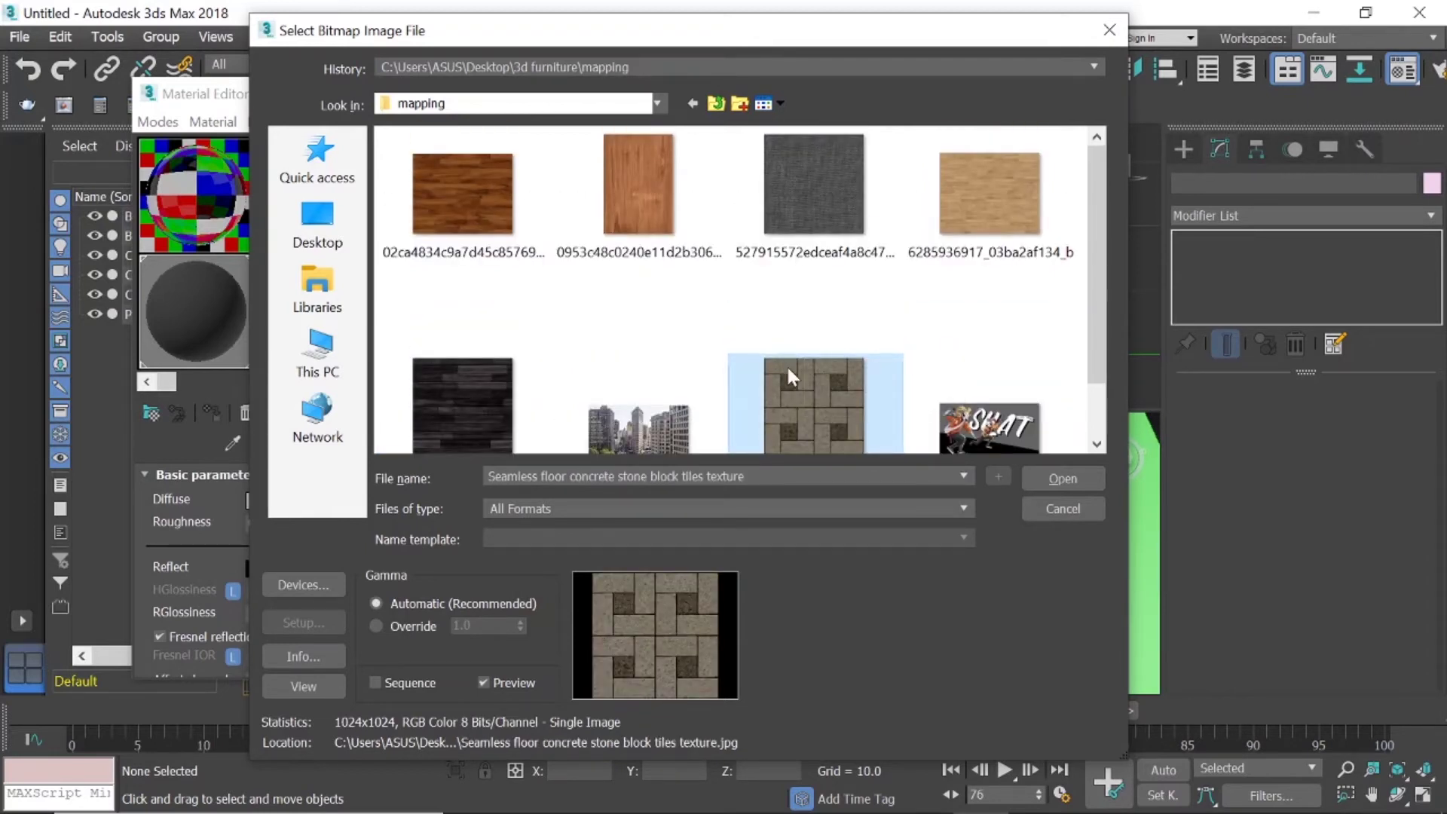
left_click(318, 223)
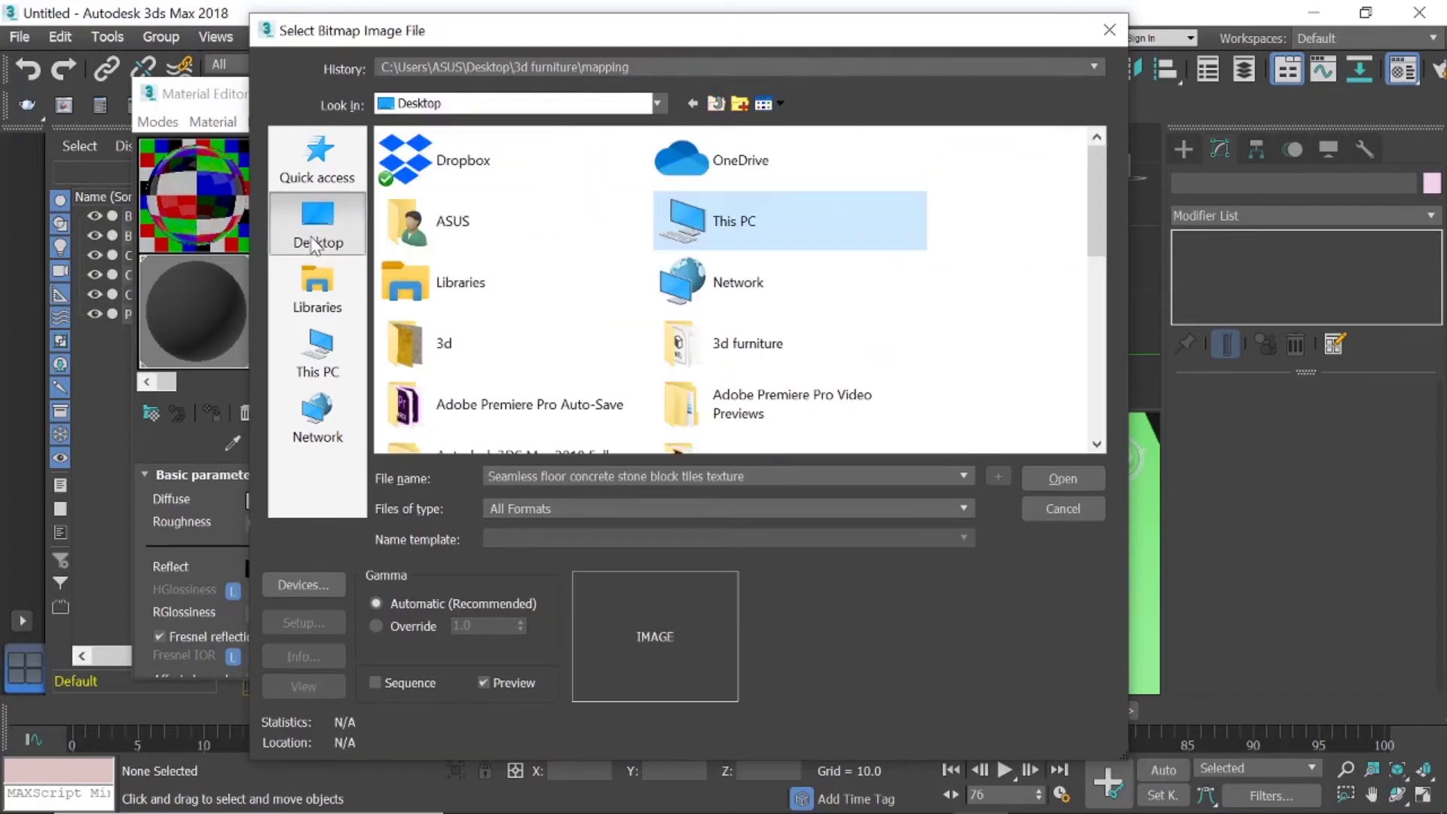
mouse_move(1097, 255)
left_mouse_down()
mouse_move(1136, 434)
mouse_move(1092, 197)
mouse_move(1105, 249)
left_mouse_up()
double_click(484, 319)
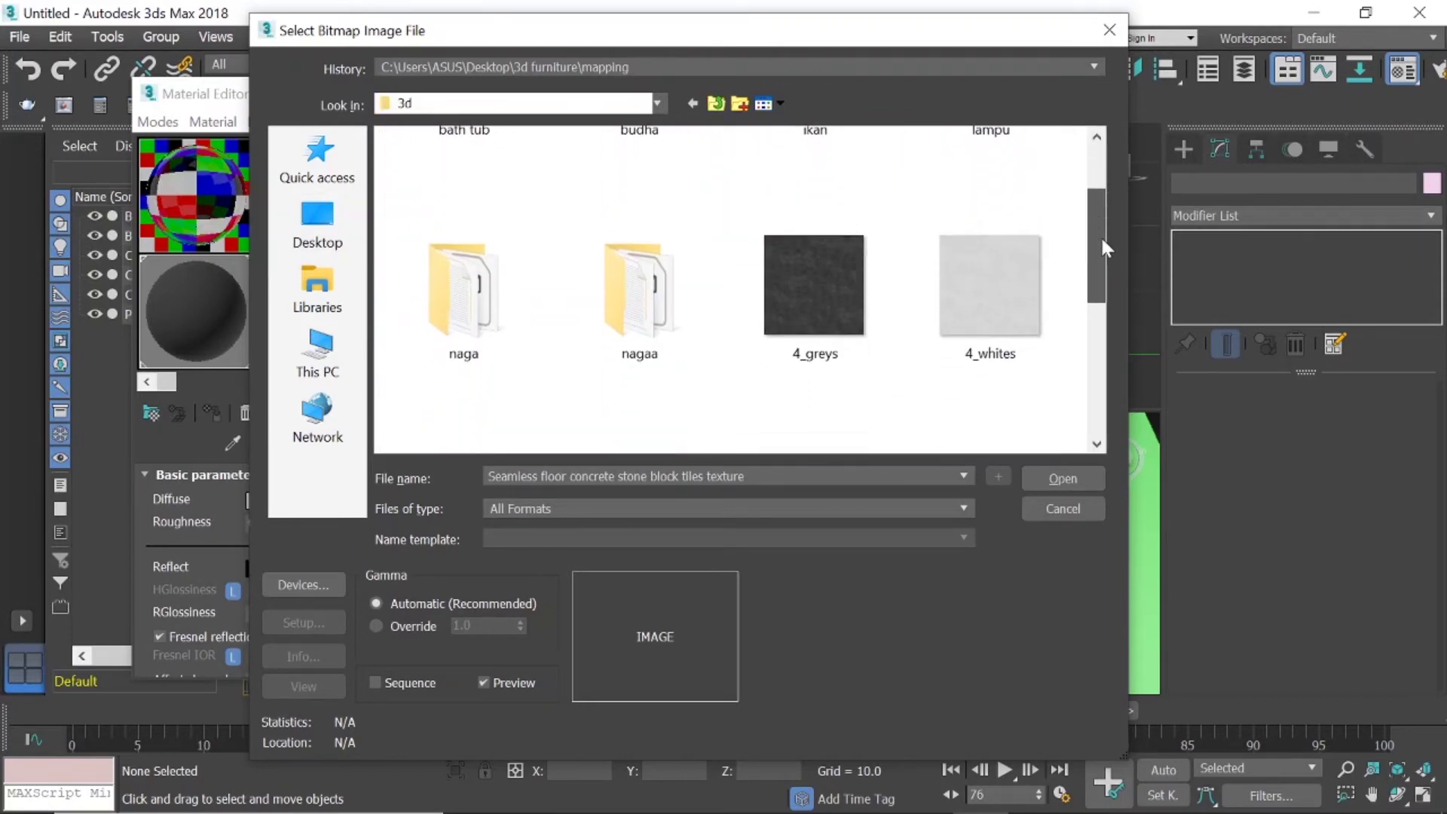
mouse_move(1102, 239)
left_mouse_down()
mouse_move(1102, 195)
mouse_move(1127, 368)
mouse_move(1125, 224)
left_mouse_up()
left_click(317, 223)
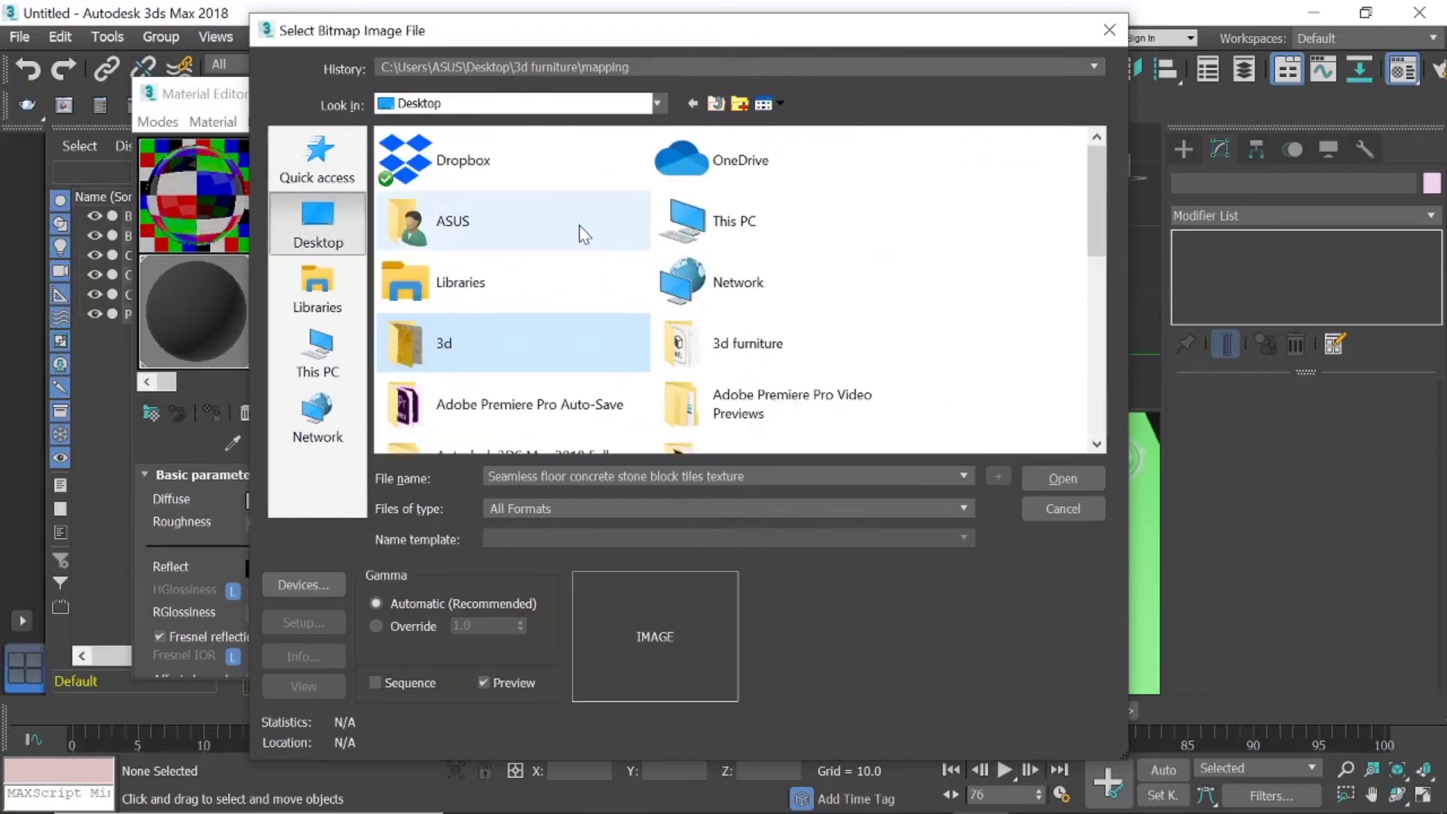
double_click(722, 359)
mouse_move(1102, 188)
left_mouse_down()
mouse_move(1114, 384)
mouse_move(1109, 277)
left_mouse_up()
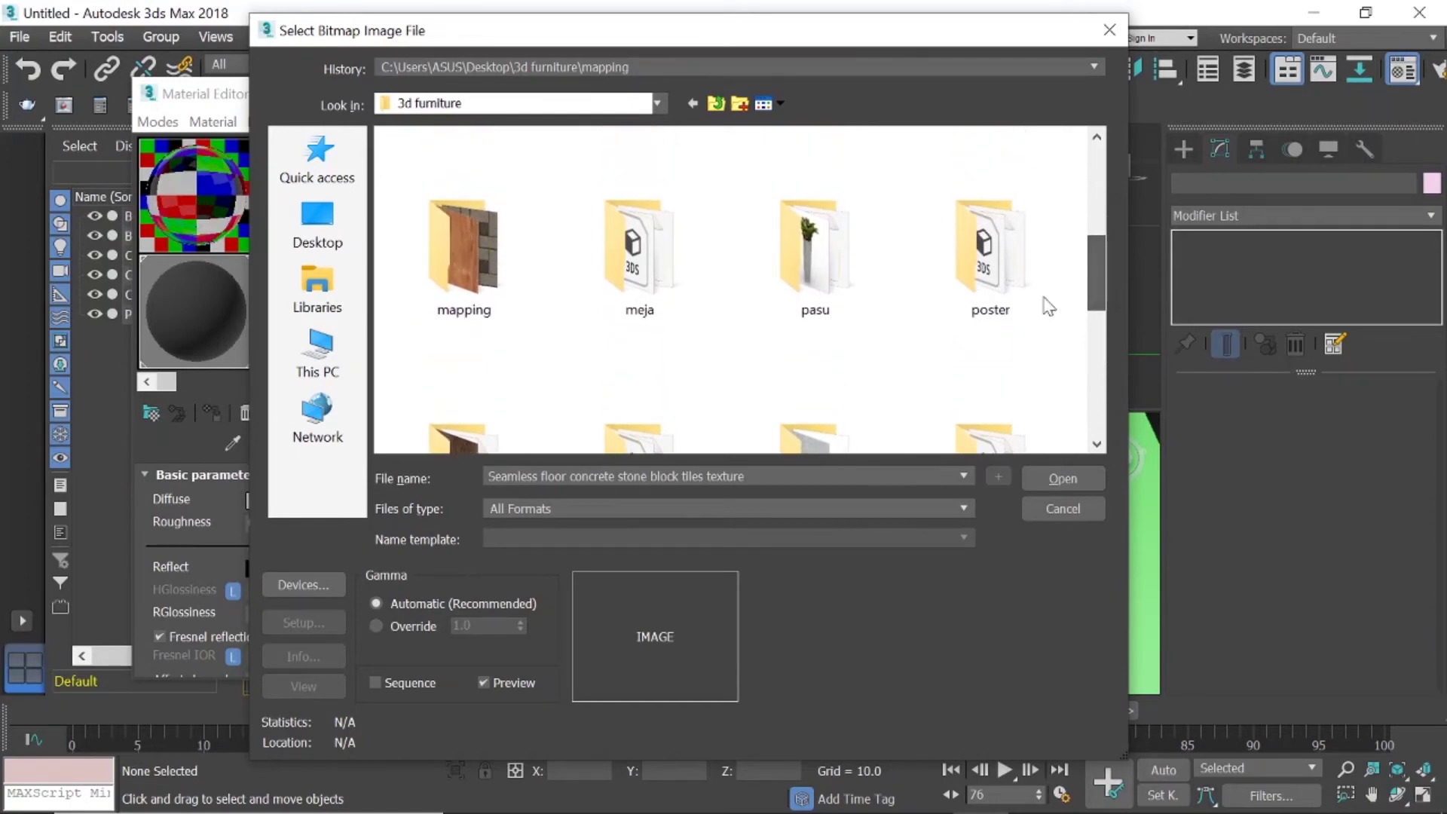
double_click(467, 252)
scroll(946, 239, "down", 1)
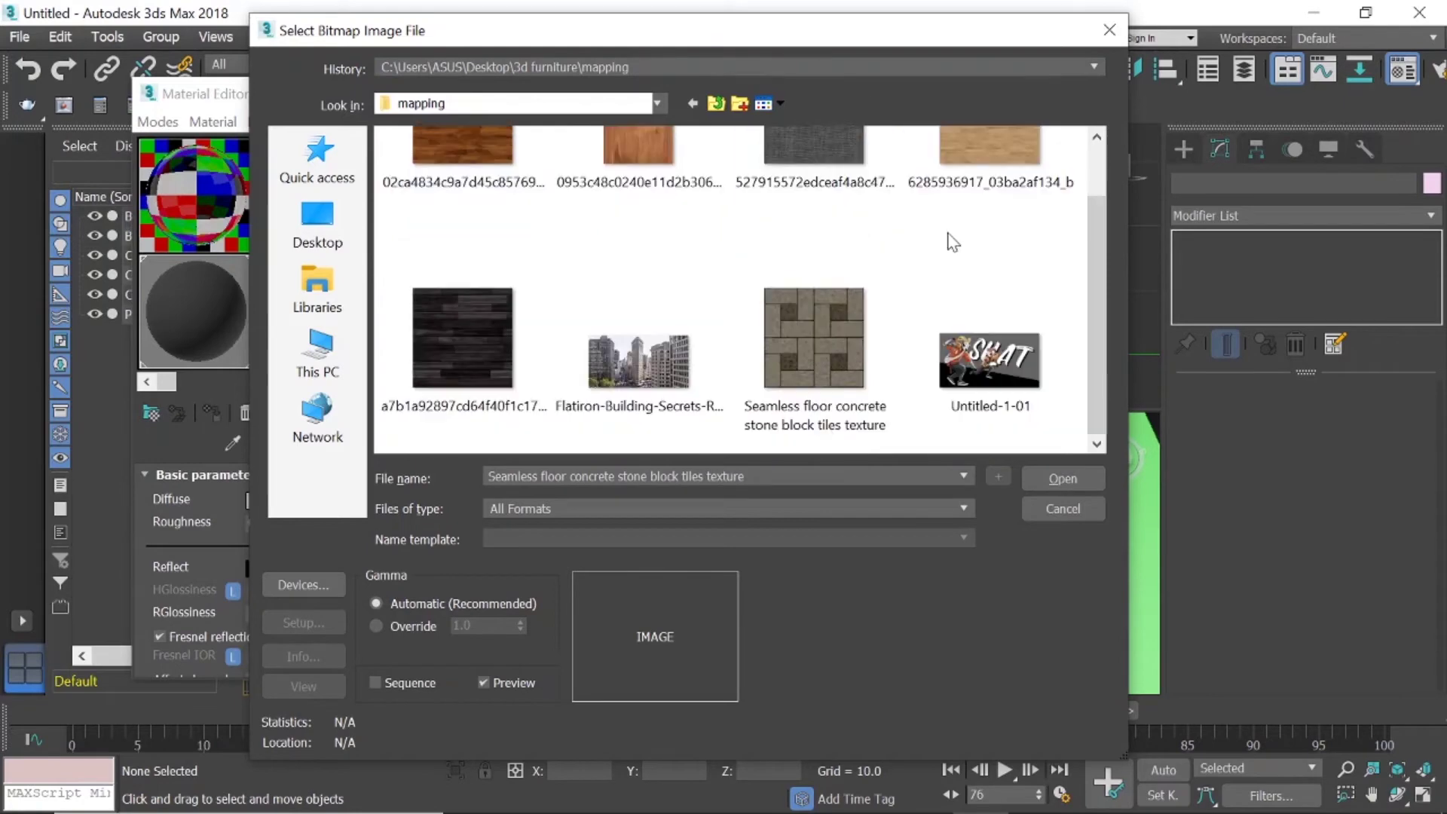
scroll(907, 300, "up", 1)
left_click(992, 201)
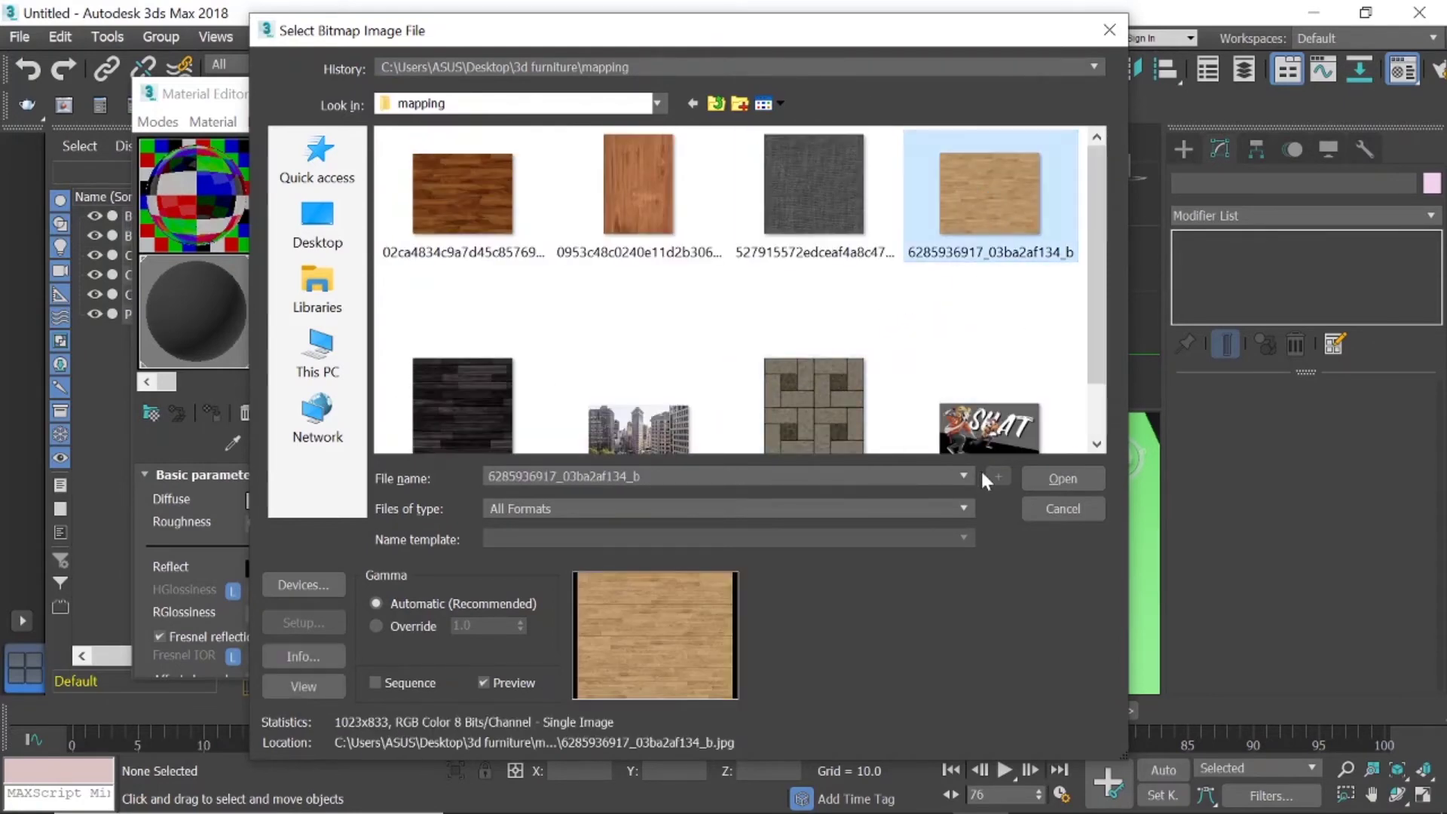
left_click(1045, 472)
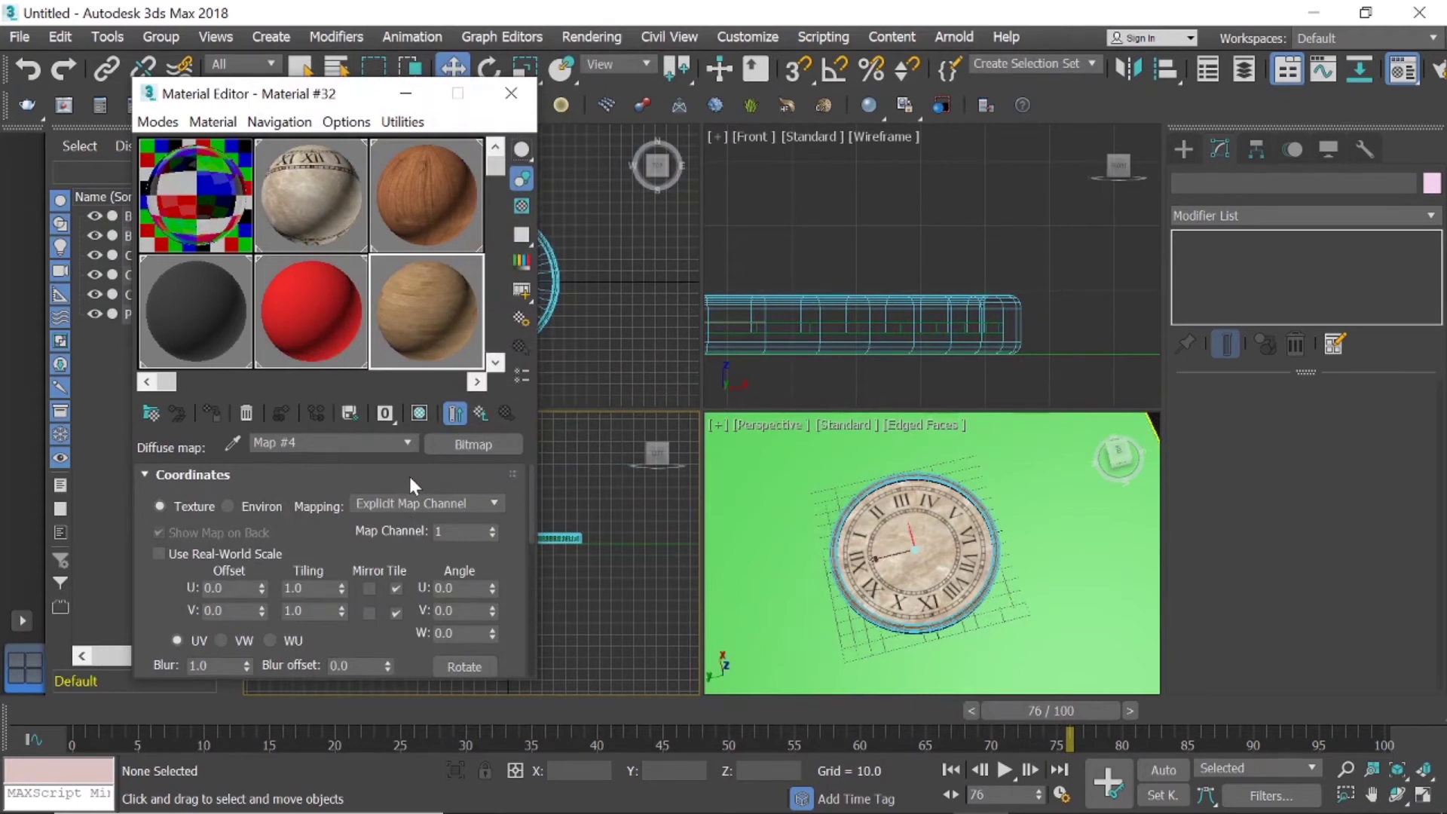
Go back up to Material #32 and set its Reflect colour to a mid grey of about 120.
left_click(404, 442)
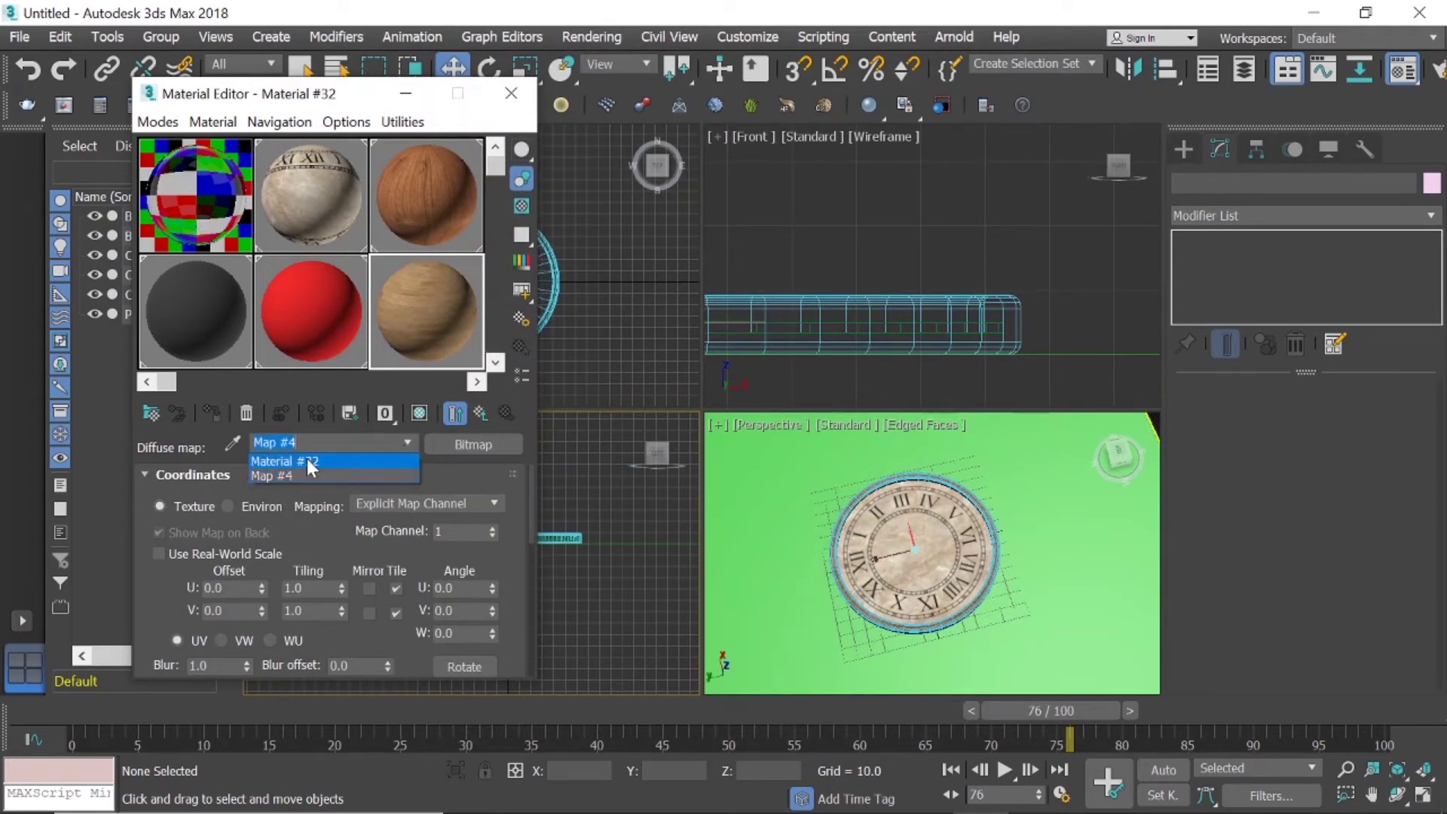
left_click(304, 455)
scroll(396, 505, "down", 1)
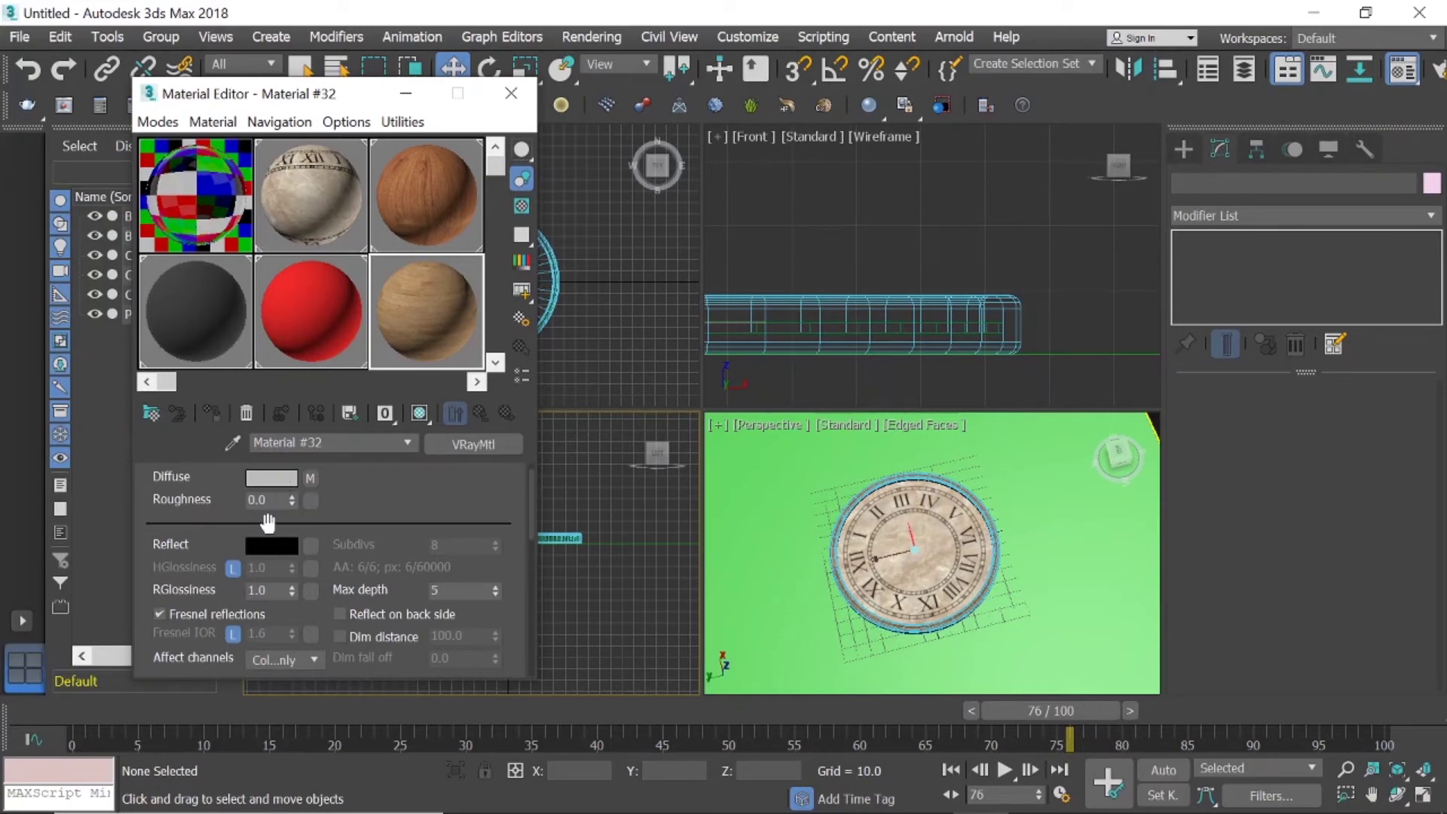
left_click(273, 547)
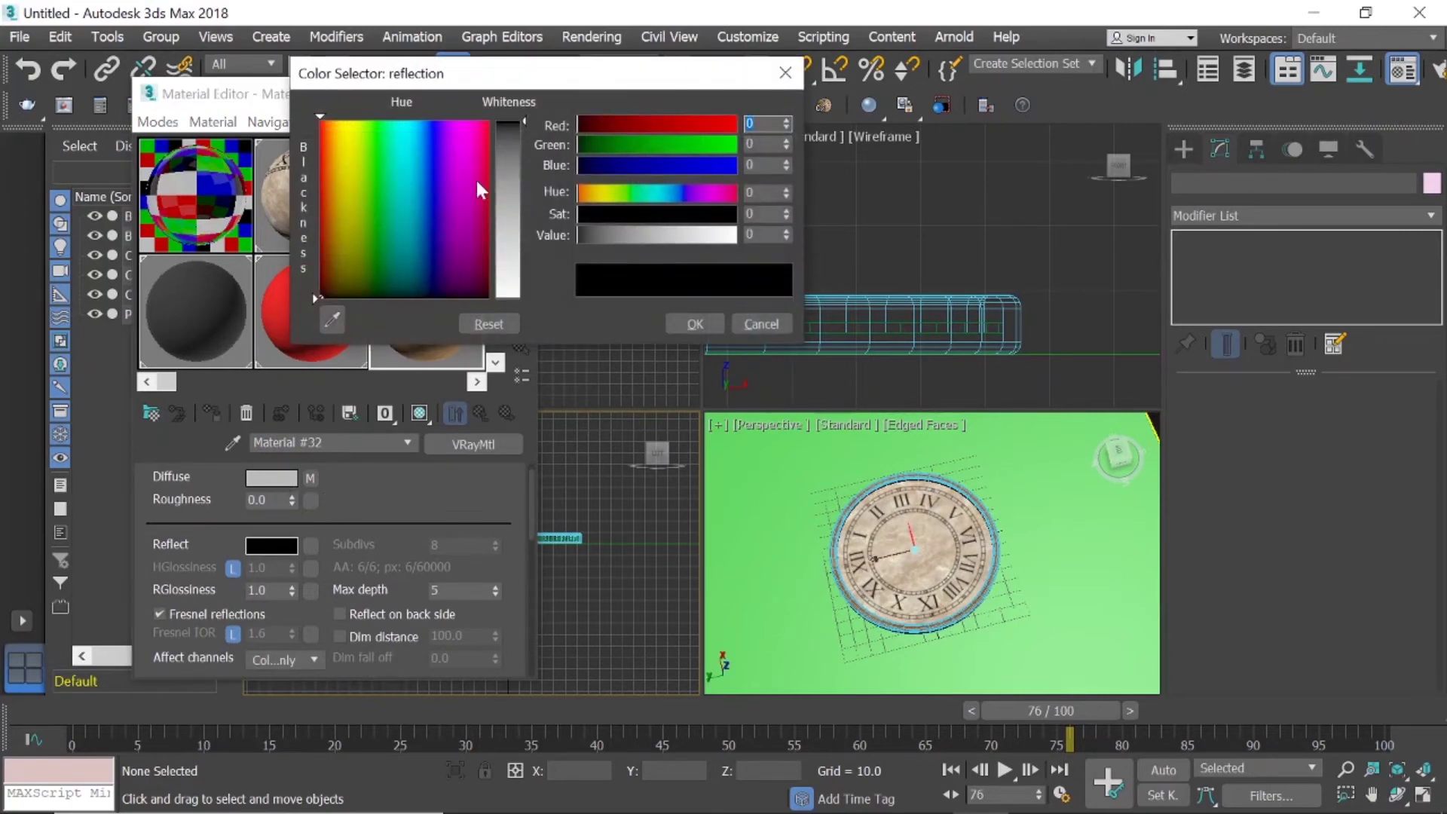
left_click(511, 168)
mouse_move(513, 190)
left_mouse_down()
mouse_move(513, 277)
mouse_move(512, 208)
left_mouse_up()
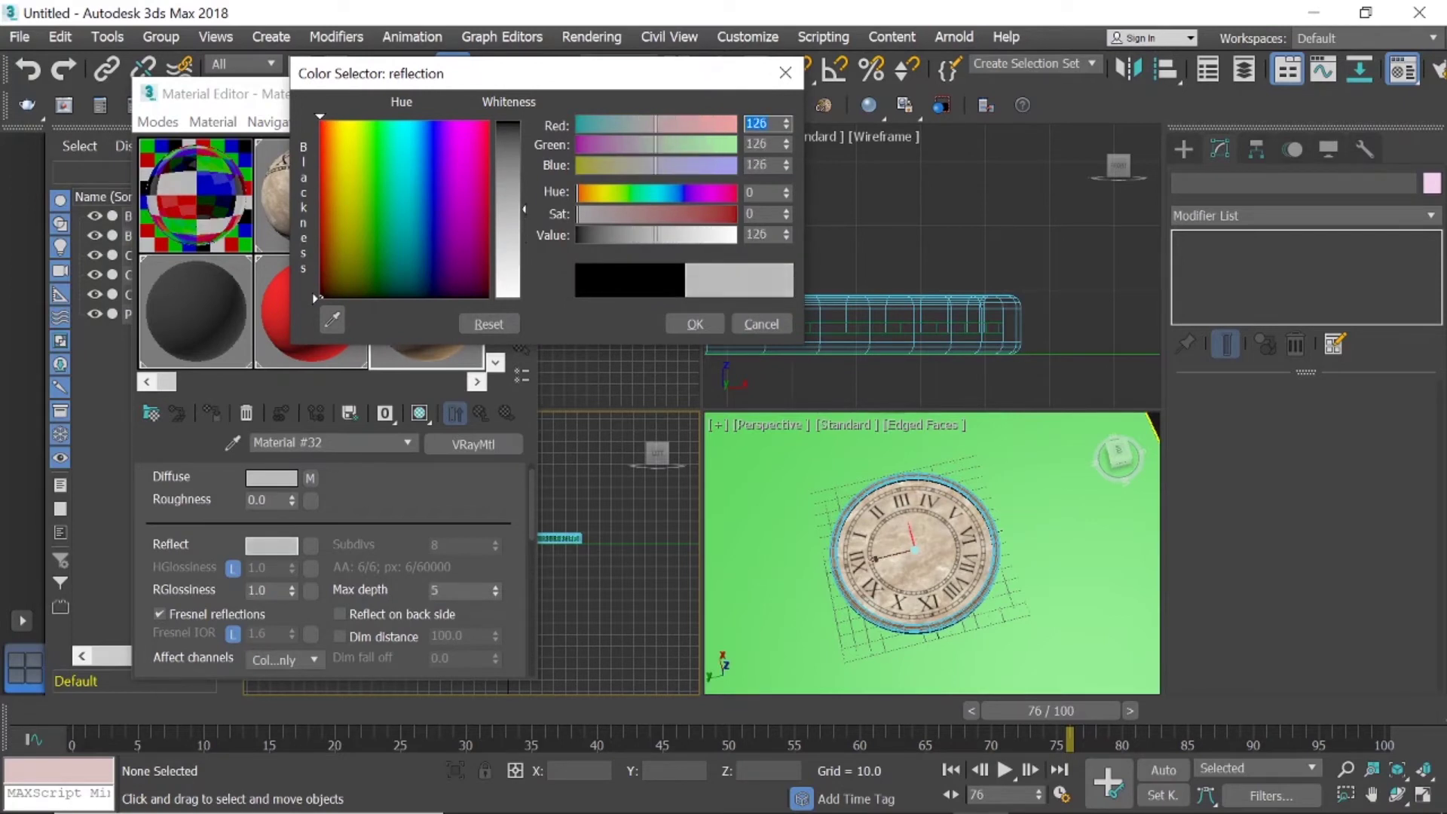
left_click(514, 205)
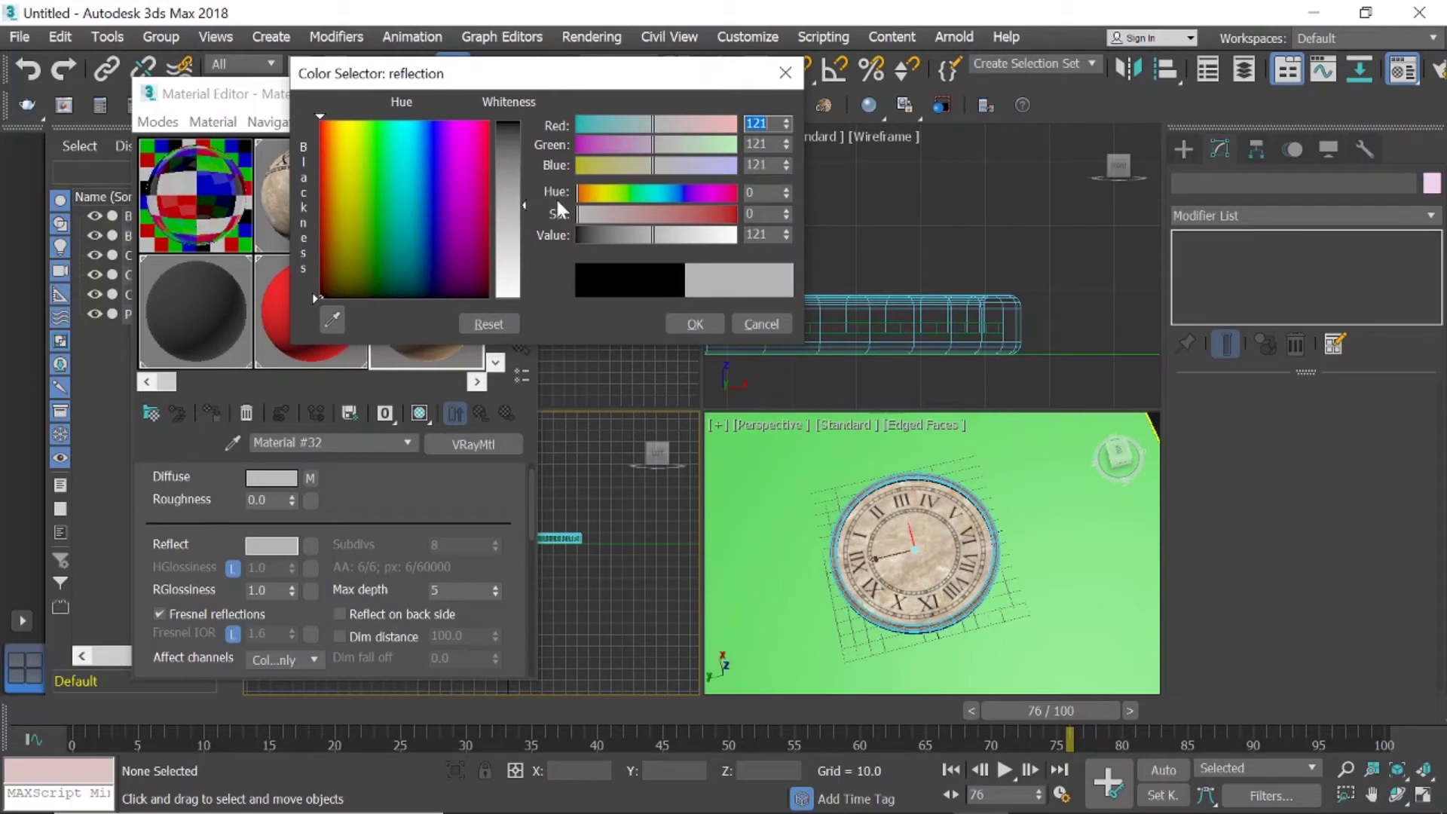
left_click(709, 323)
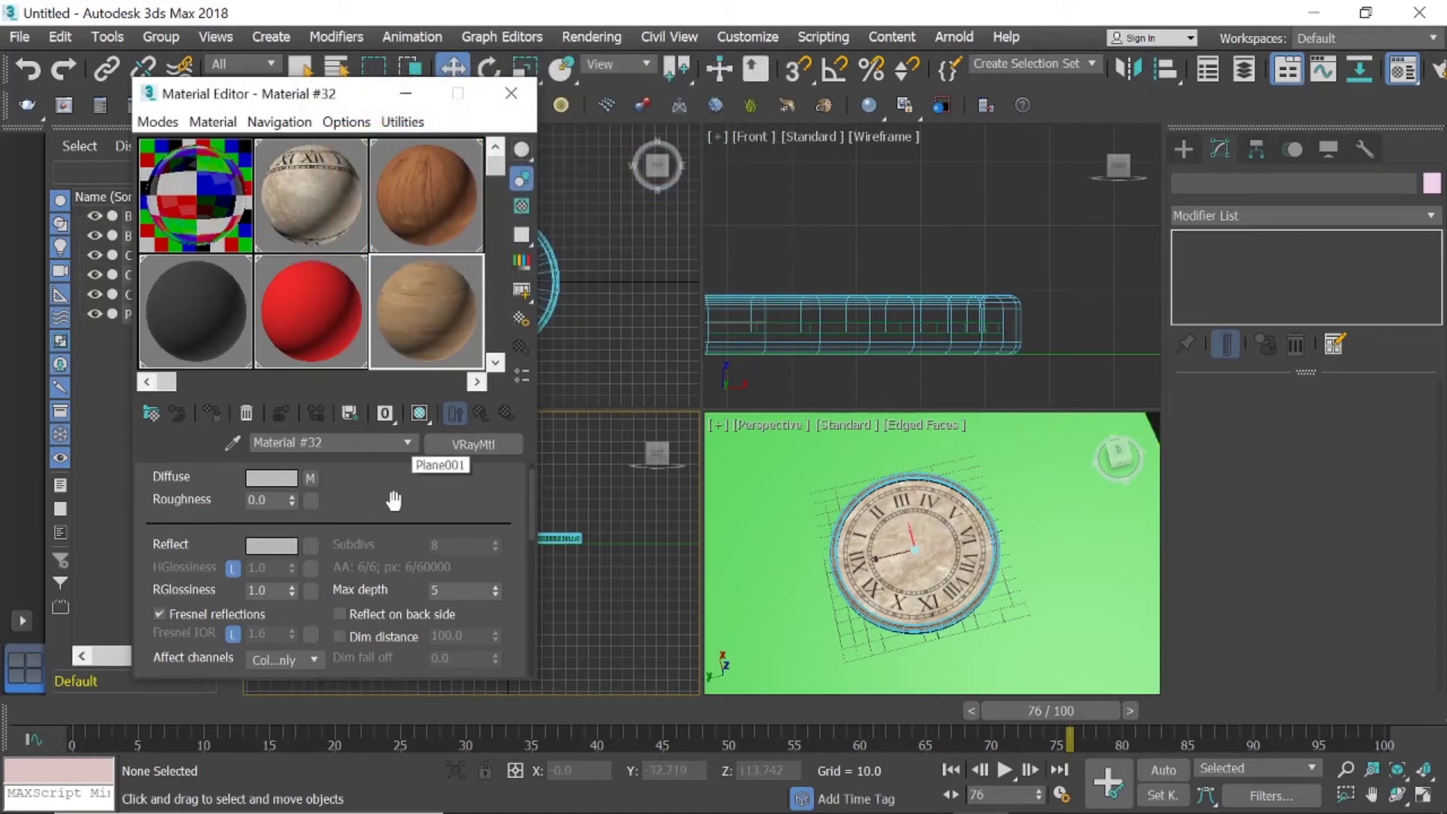
scroll(394, 500, "down", 2)
scroll(407, 510, "down", 1)
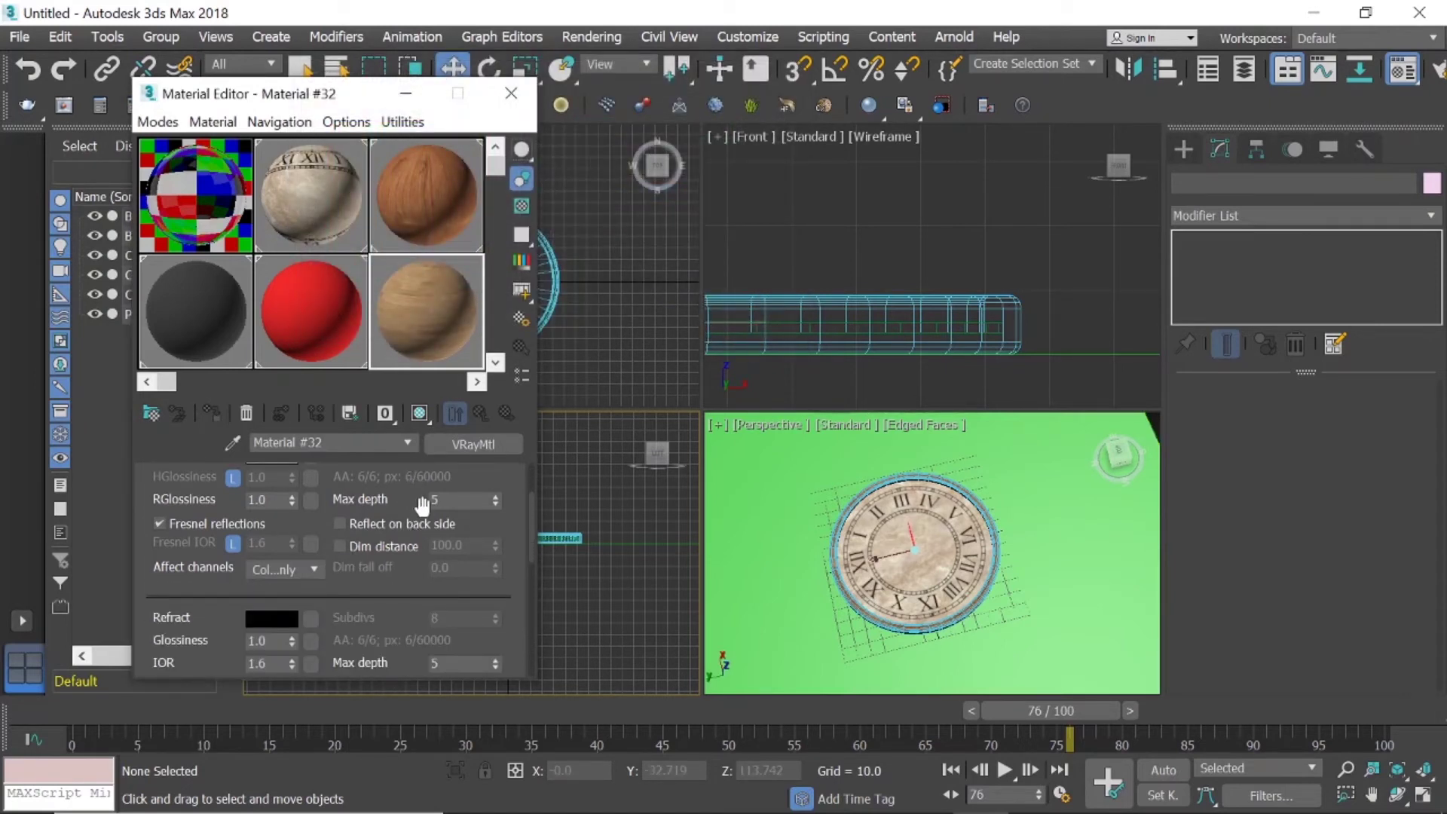
scroll(418, 505, "up", 2)
scroll(437, 483, "up", 1)
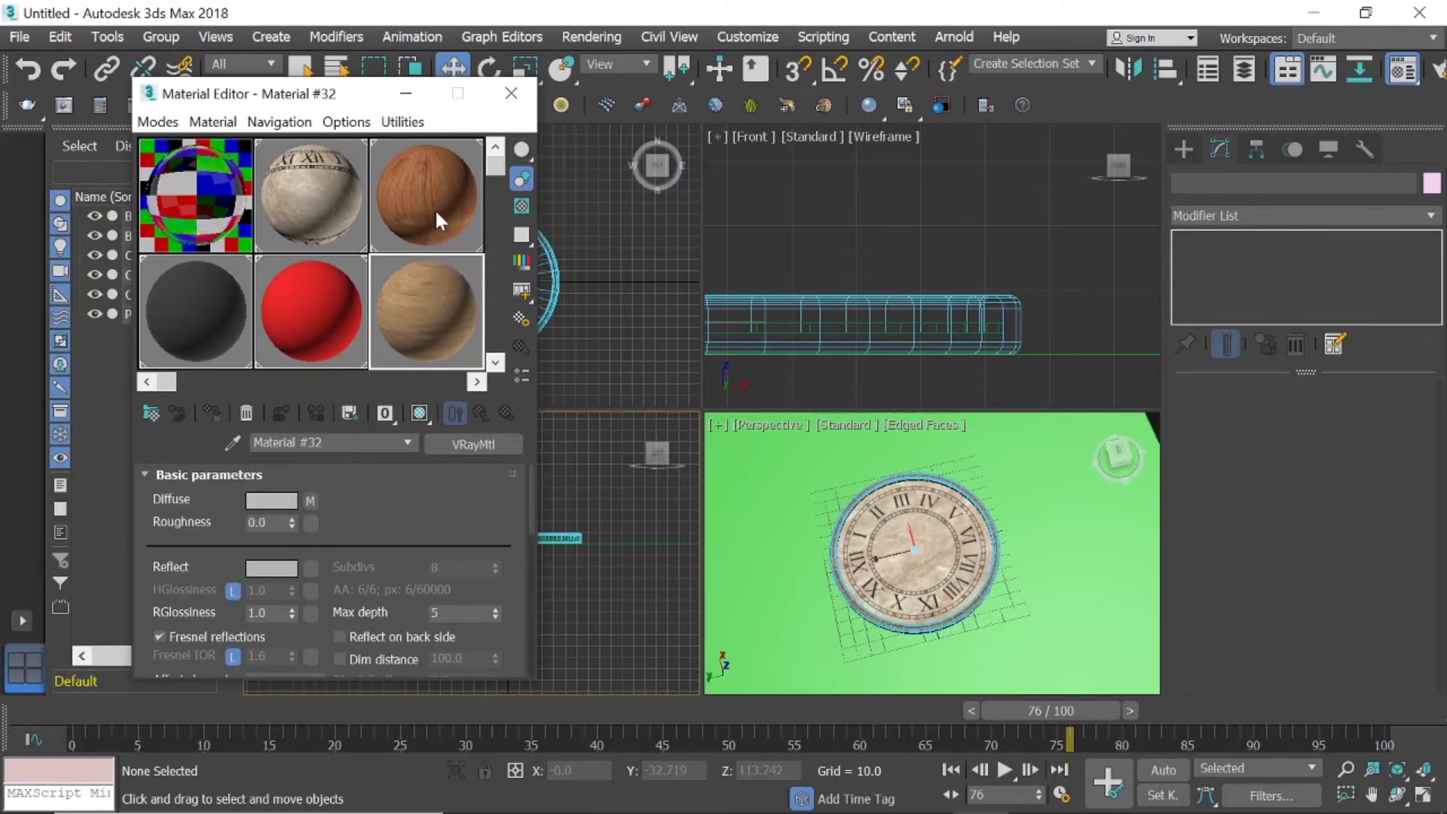
Apply the wood-plank Material #32 to the green floor plane and orbit to check the floor.
left_click_drag(435, 209, 755, 472)
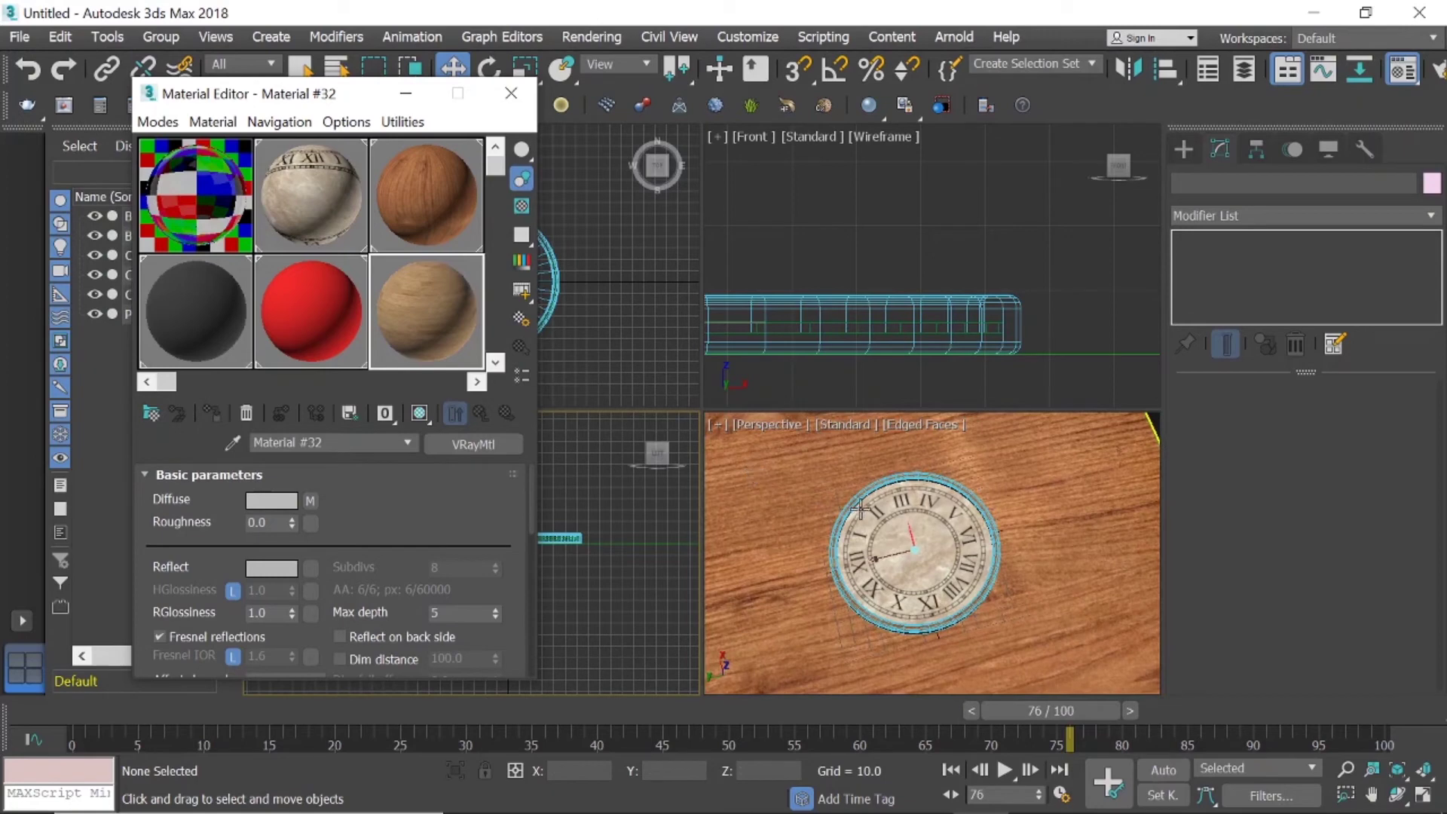
scroll(844, 514, "down", 3)
scroll(844, 514, "down", 3)
scroll(844, 513, "up", 4)
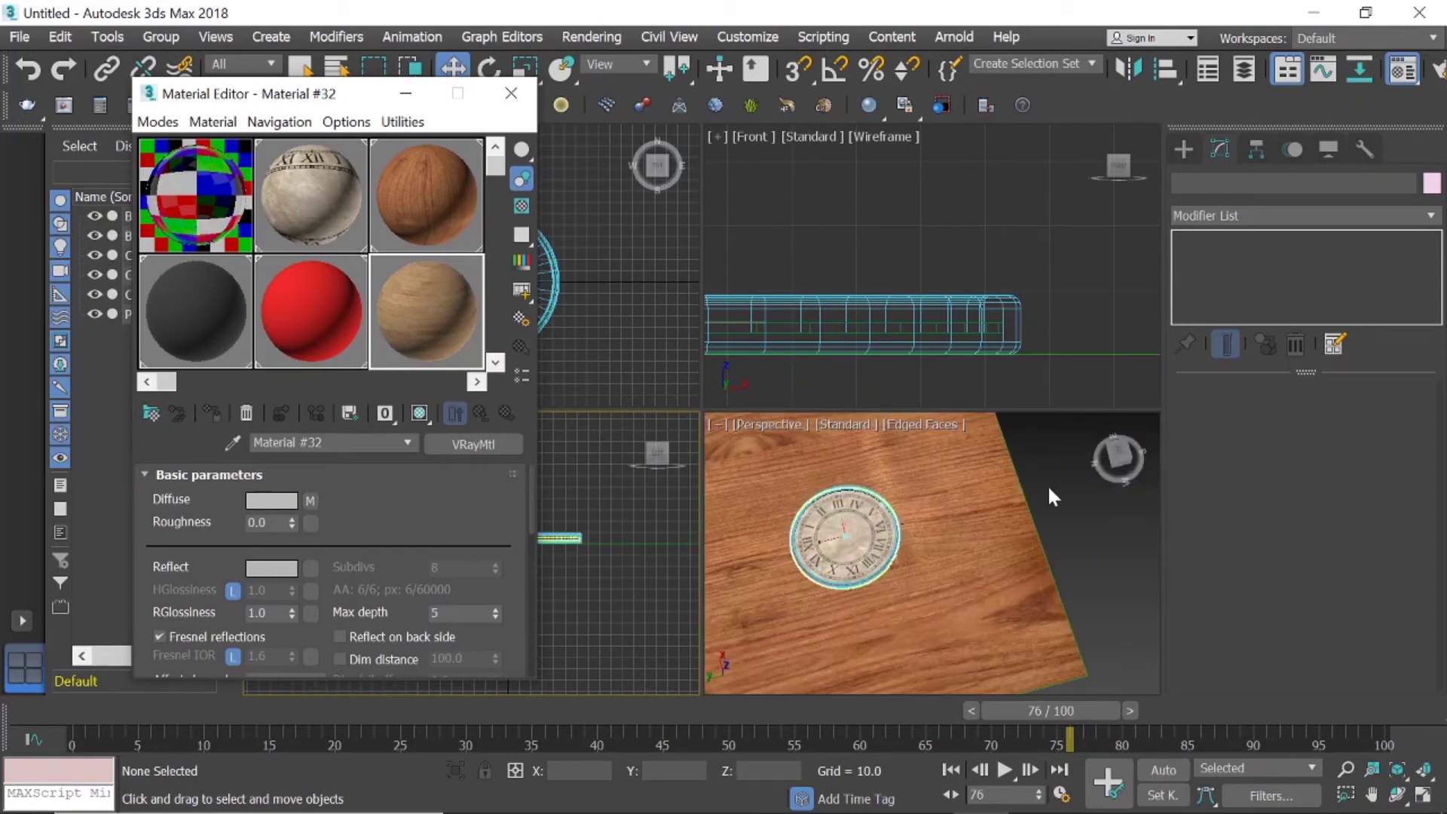
left_click(1115, 461)
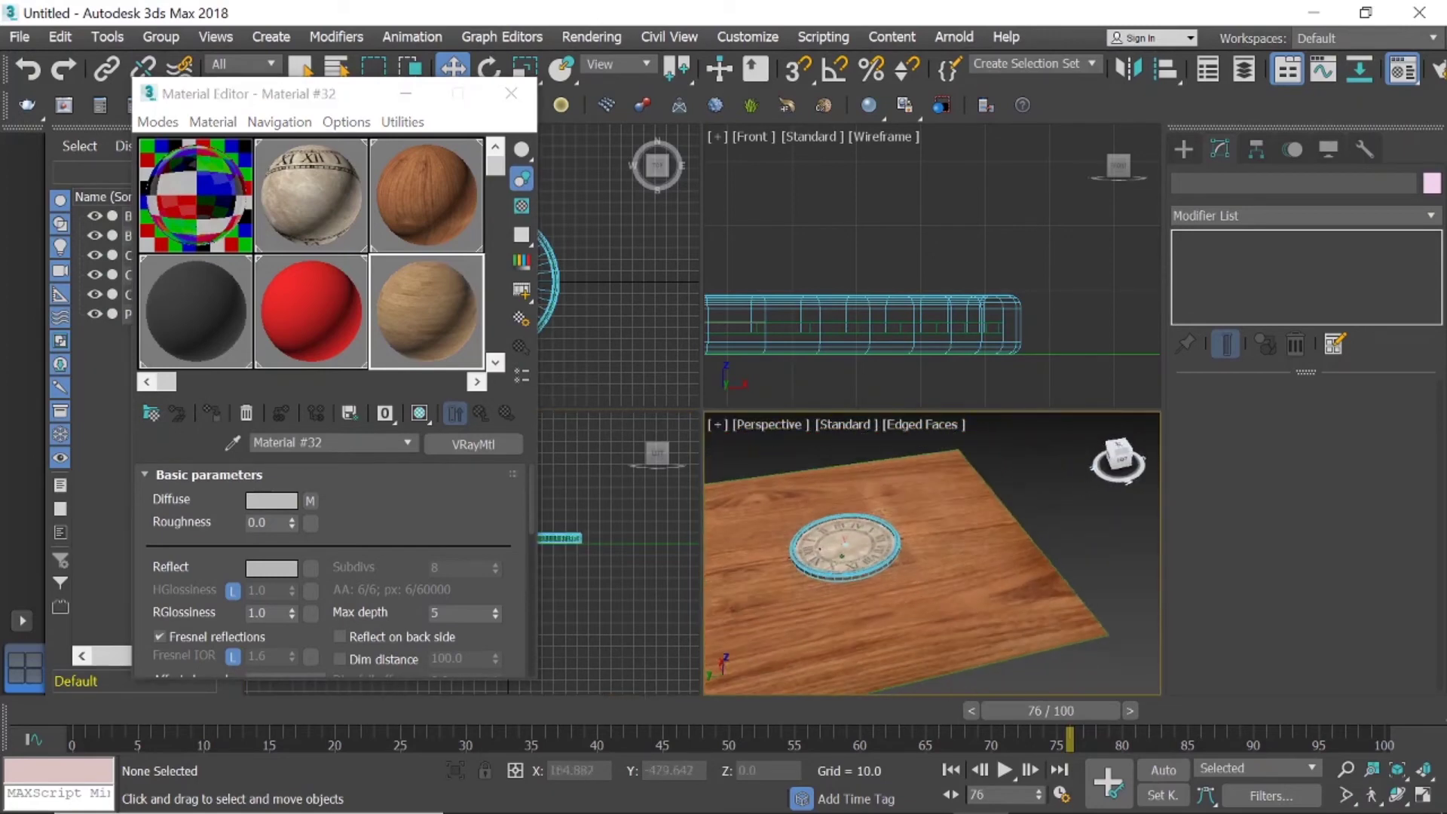
left_click_drag(1116, 461, 993, 472)
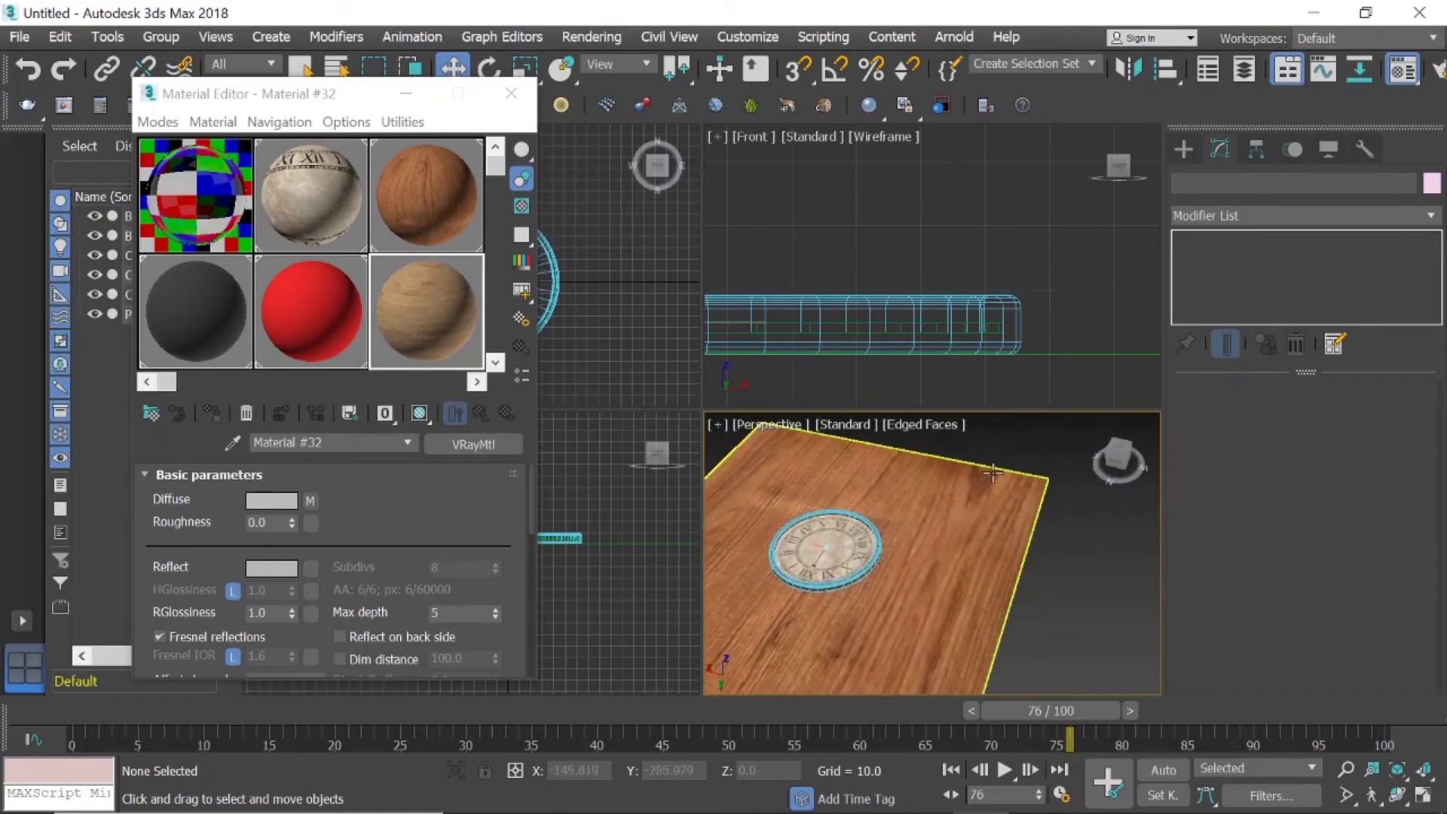
scroll(892, 571, "up", 3)
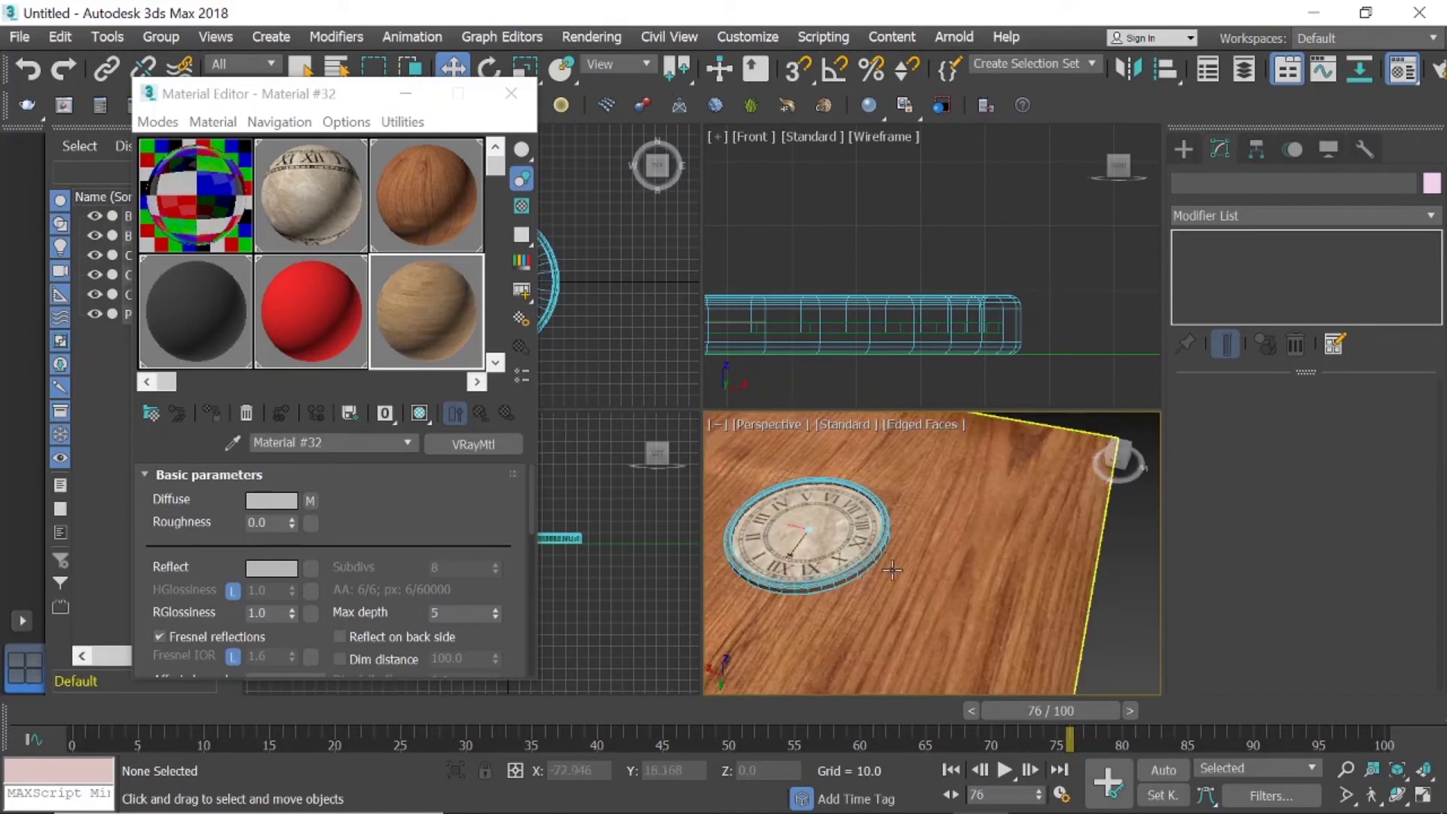
scroll(920, 555, "down", 3)
scroll(949, 556, "down", 3)
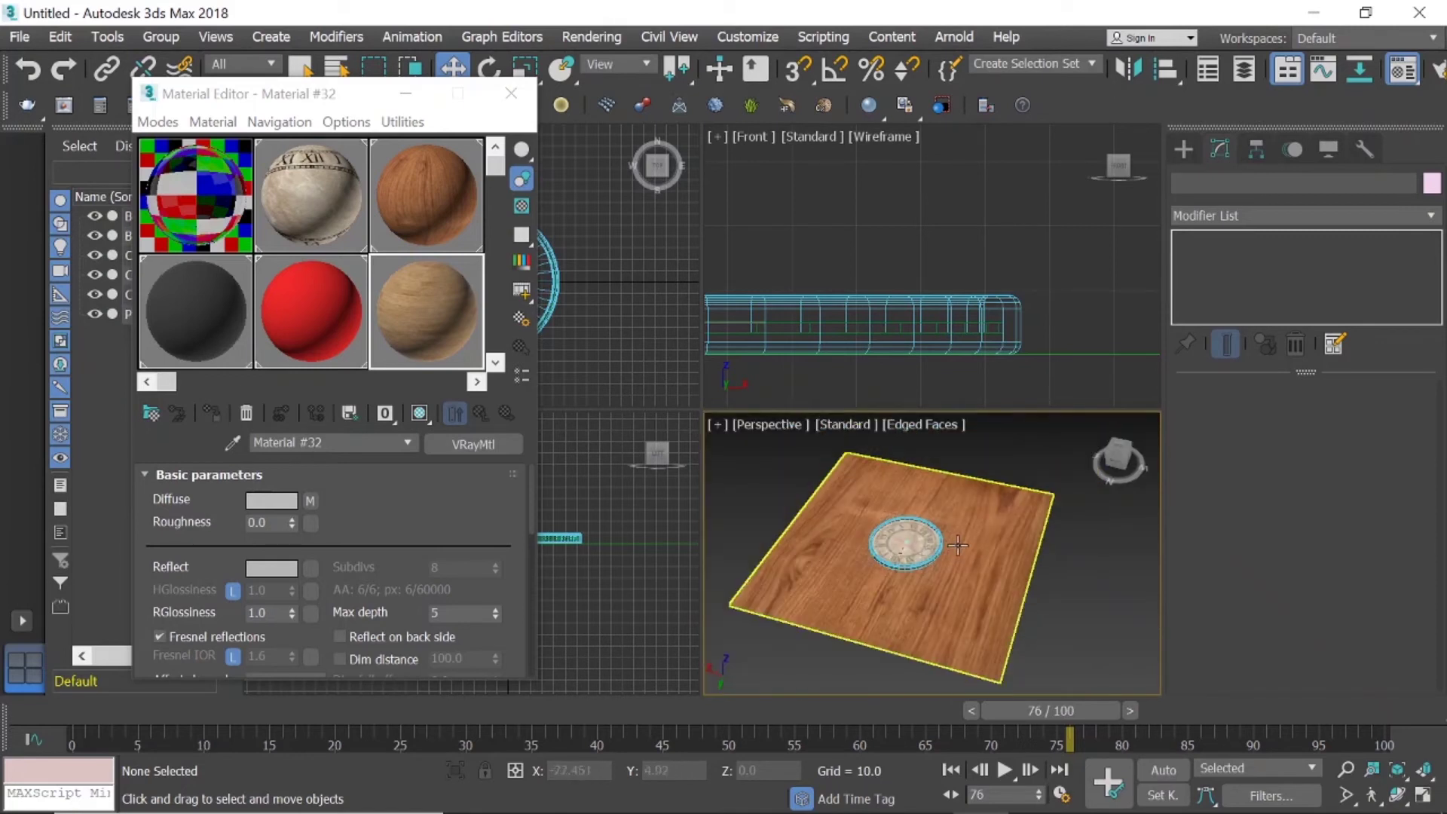
Close the Material Editor and ready the VRayLight creation tool.
left_click(509, 103)
left_click(343, 105)
scroll(935, 482, "down", 3)
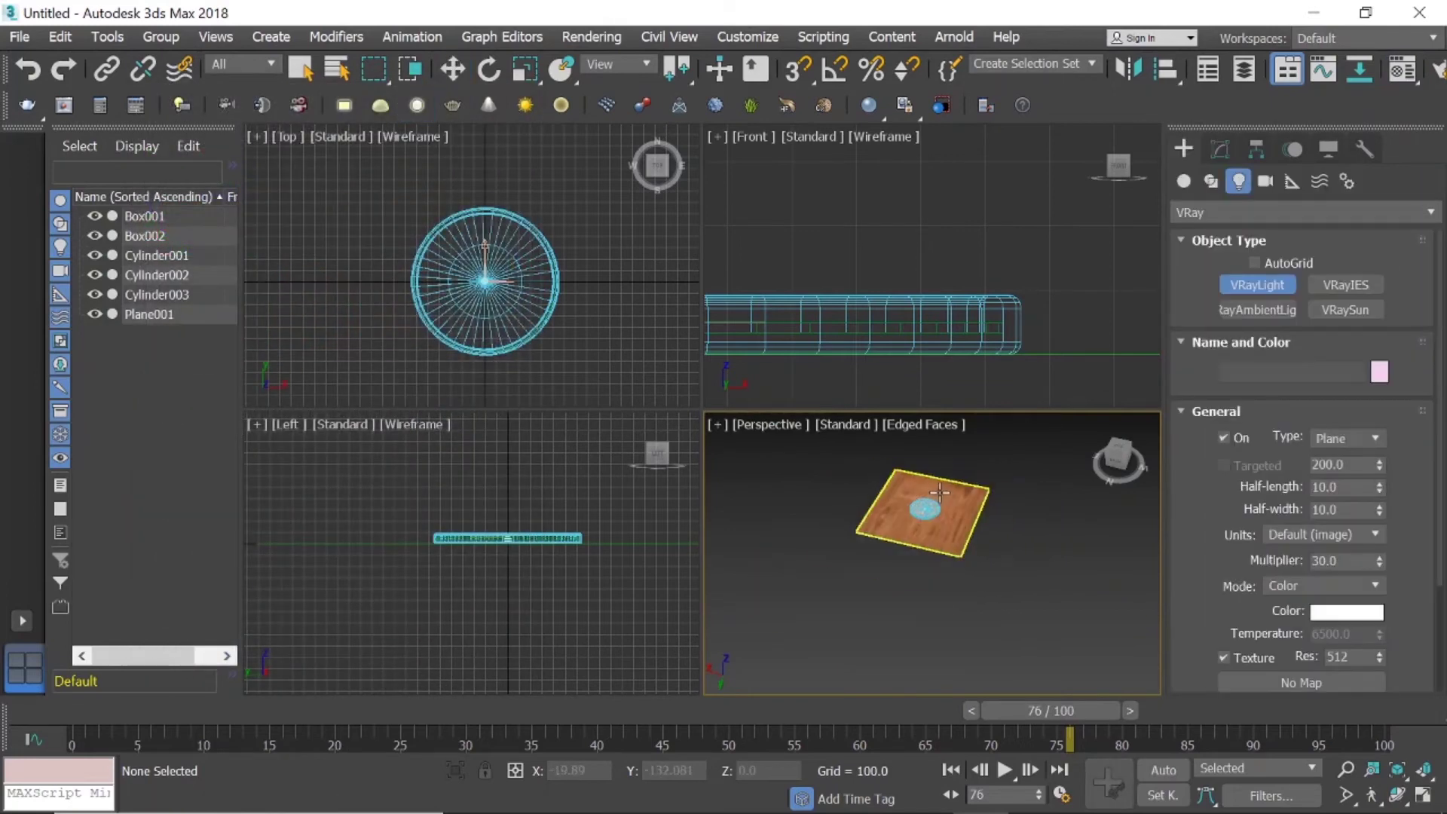
scroll(541, 270, "down", 2)
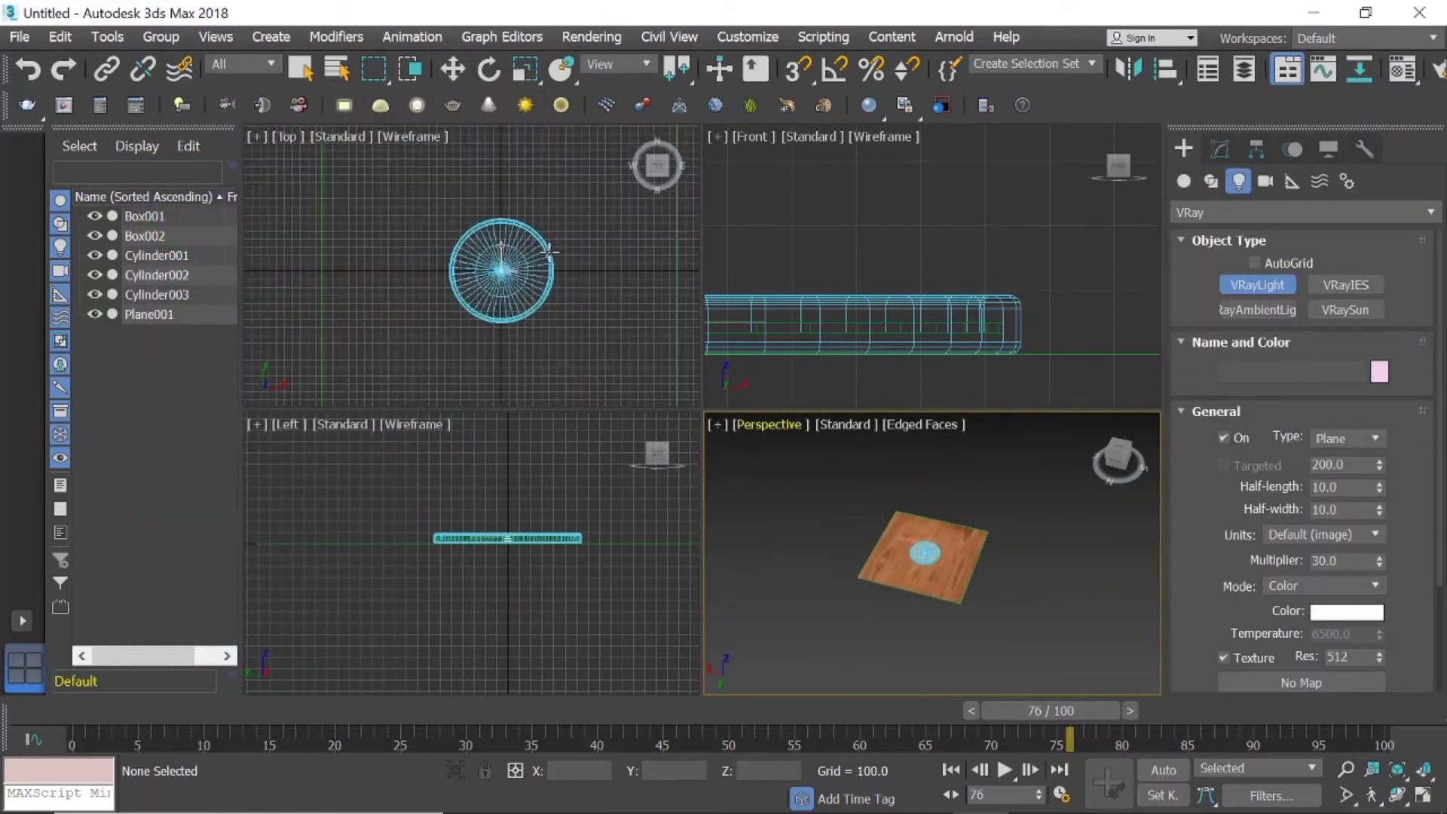
scroll(541, 270, "down", 3)
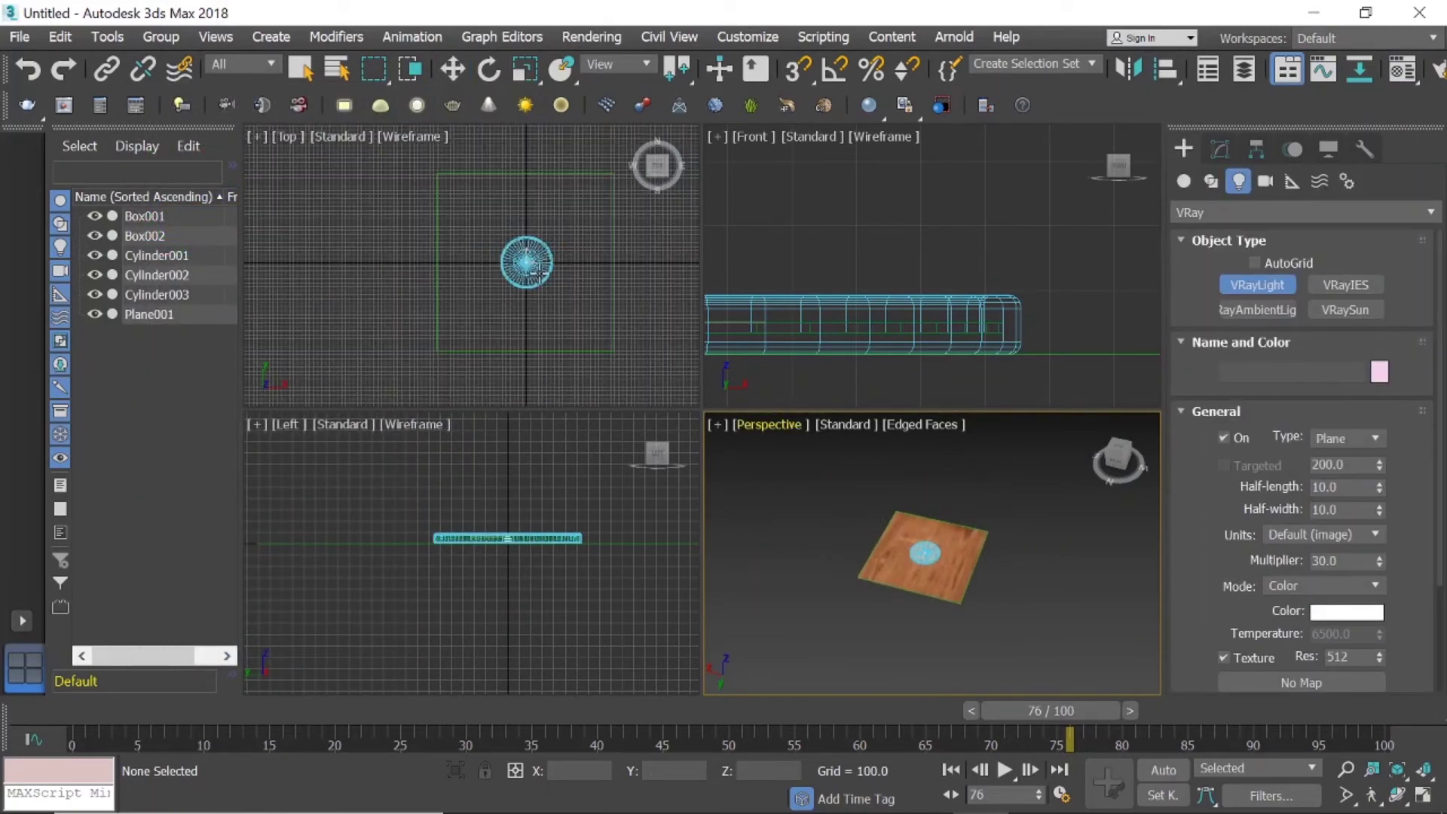
Create a sphere VRayLight beside the clock in Top view and raise it in Left view.
left_click(583, 311)
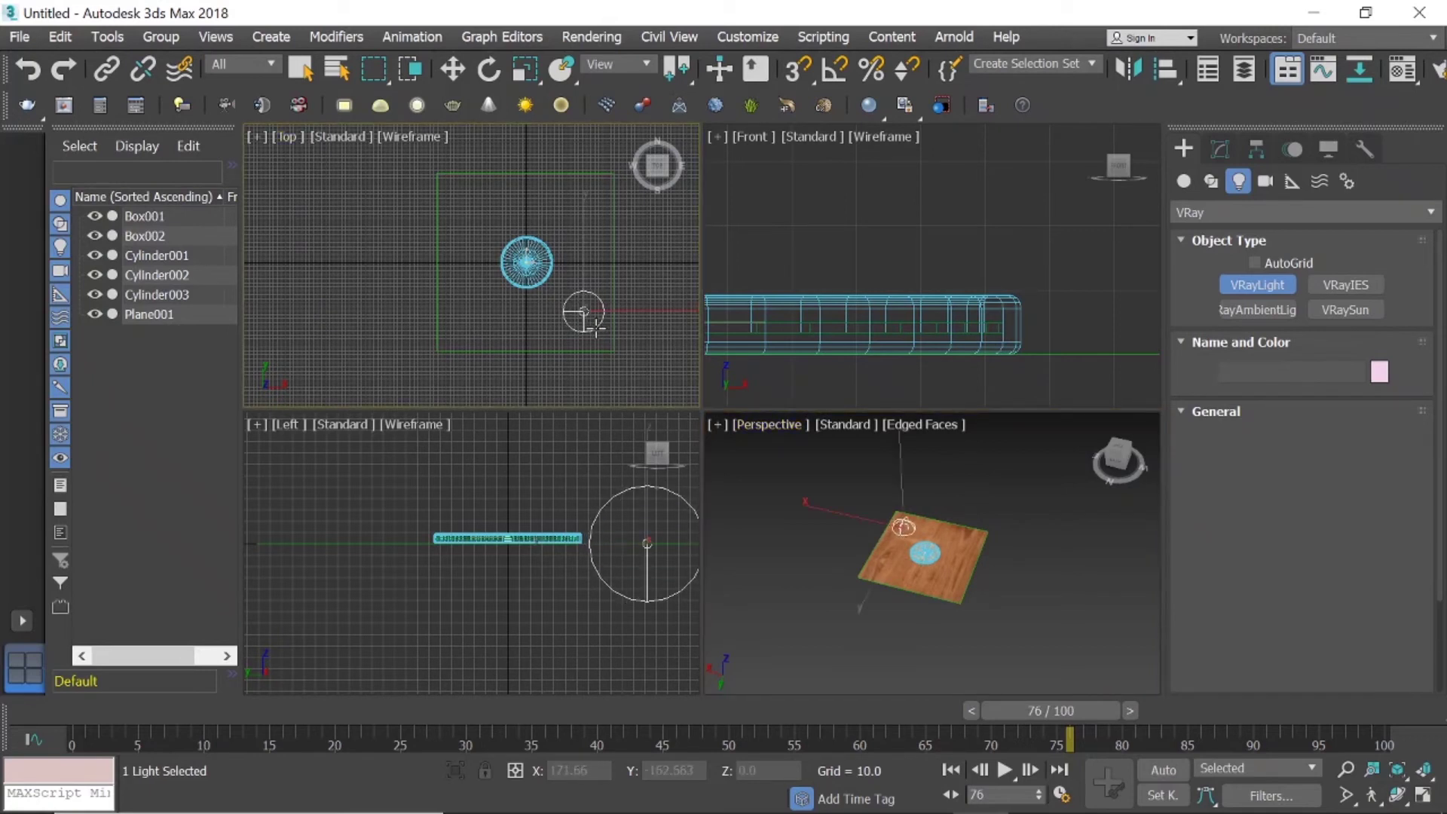
left_click_drag(592, 320, 582, 312)
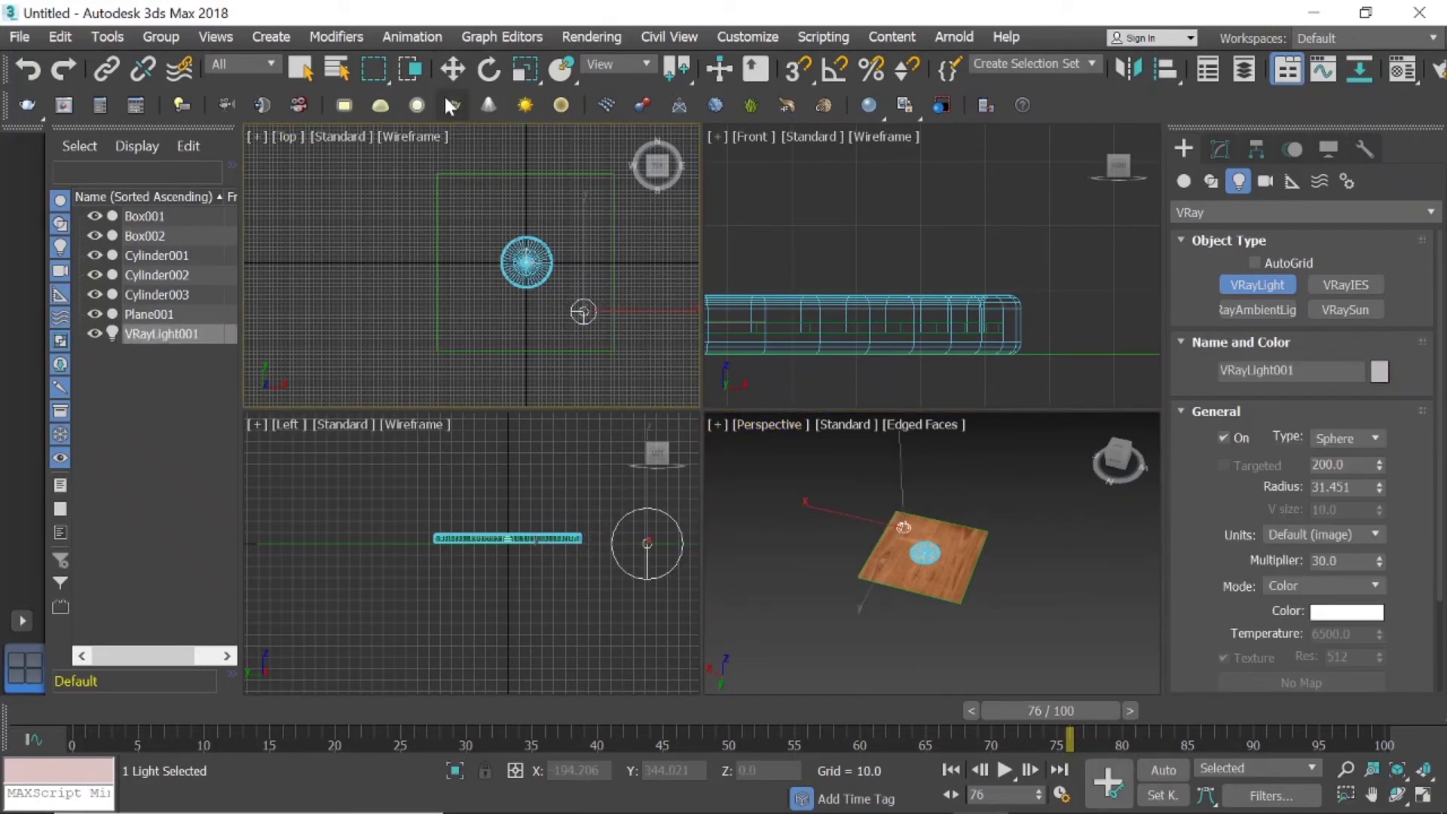
left_click(454, 70)
left_click(650, 494)
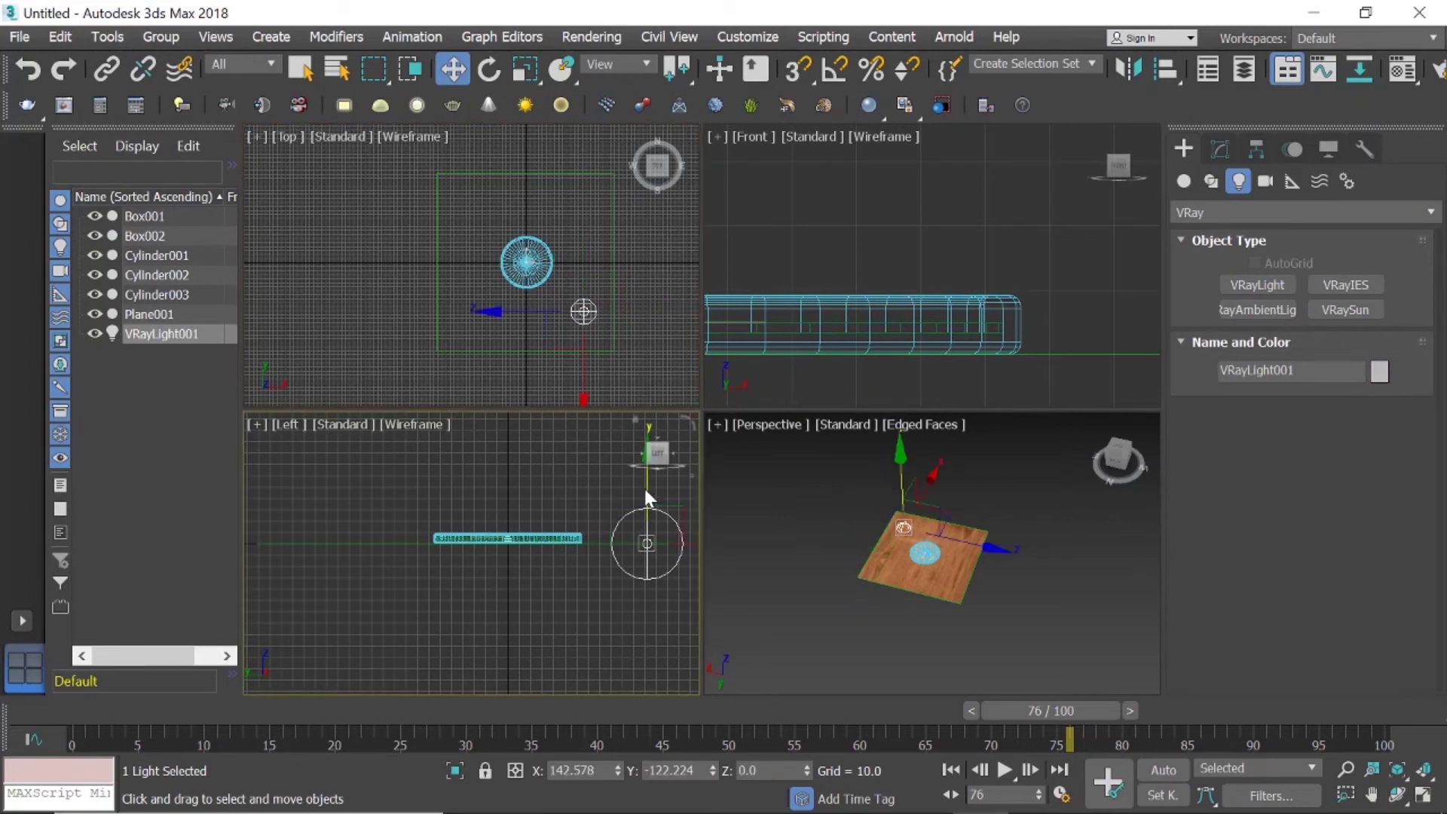
left_click_drag(646, 501, 654, 358)
Fine-tune the light's position, nudging it sideways and slightly lower, then deselect it.
middle_click_drag(810, 506, 811, 553)
middle_click_drag(620, 476, 629, 559)
left_click_drag(657, 491, 656, 488)
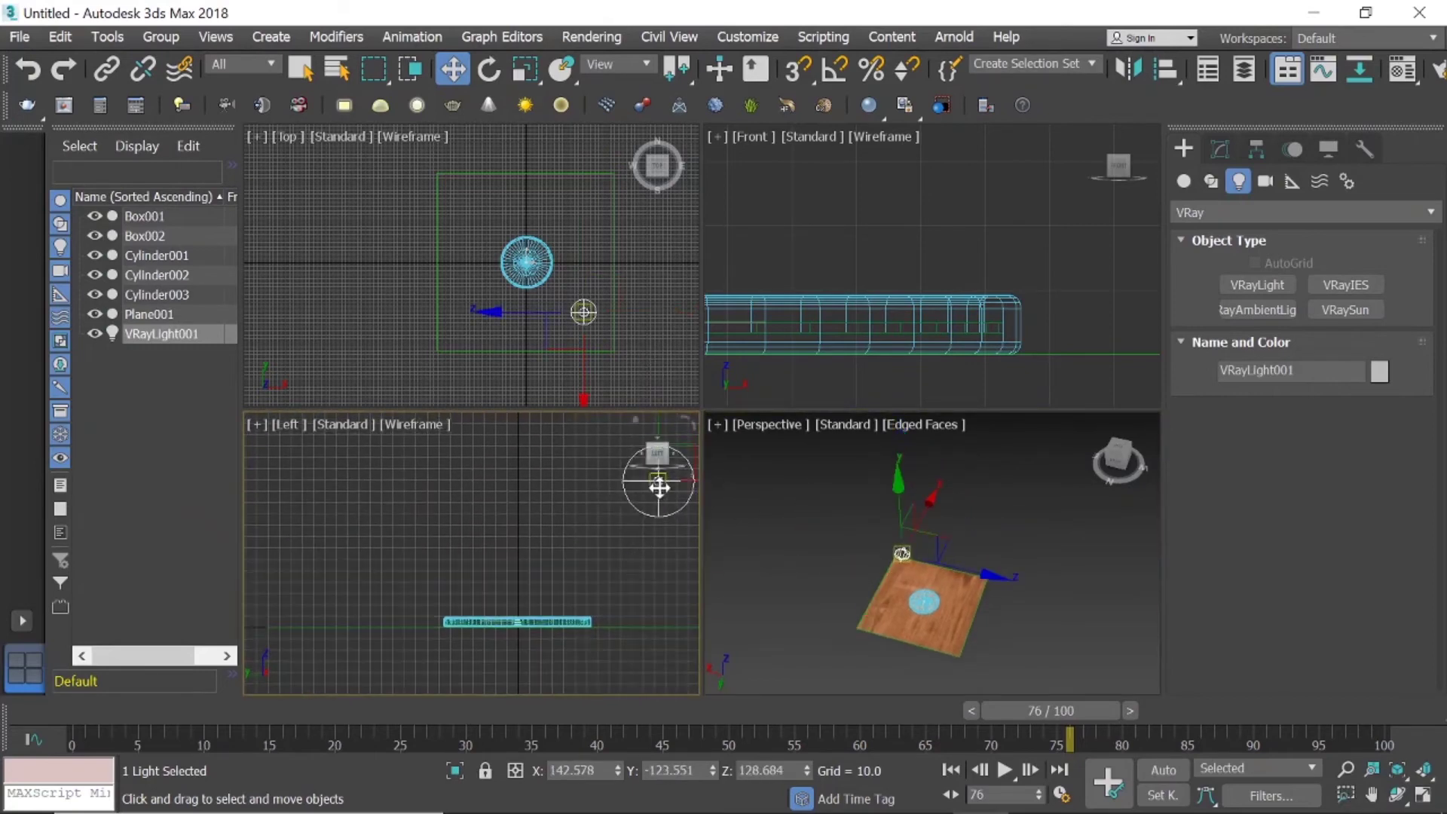
middle_click_drag(617, 533, 469, 543)
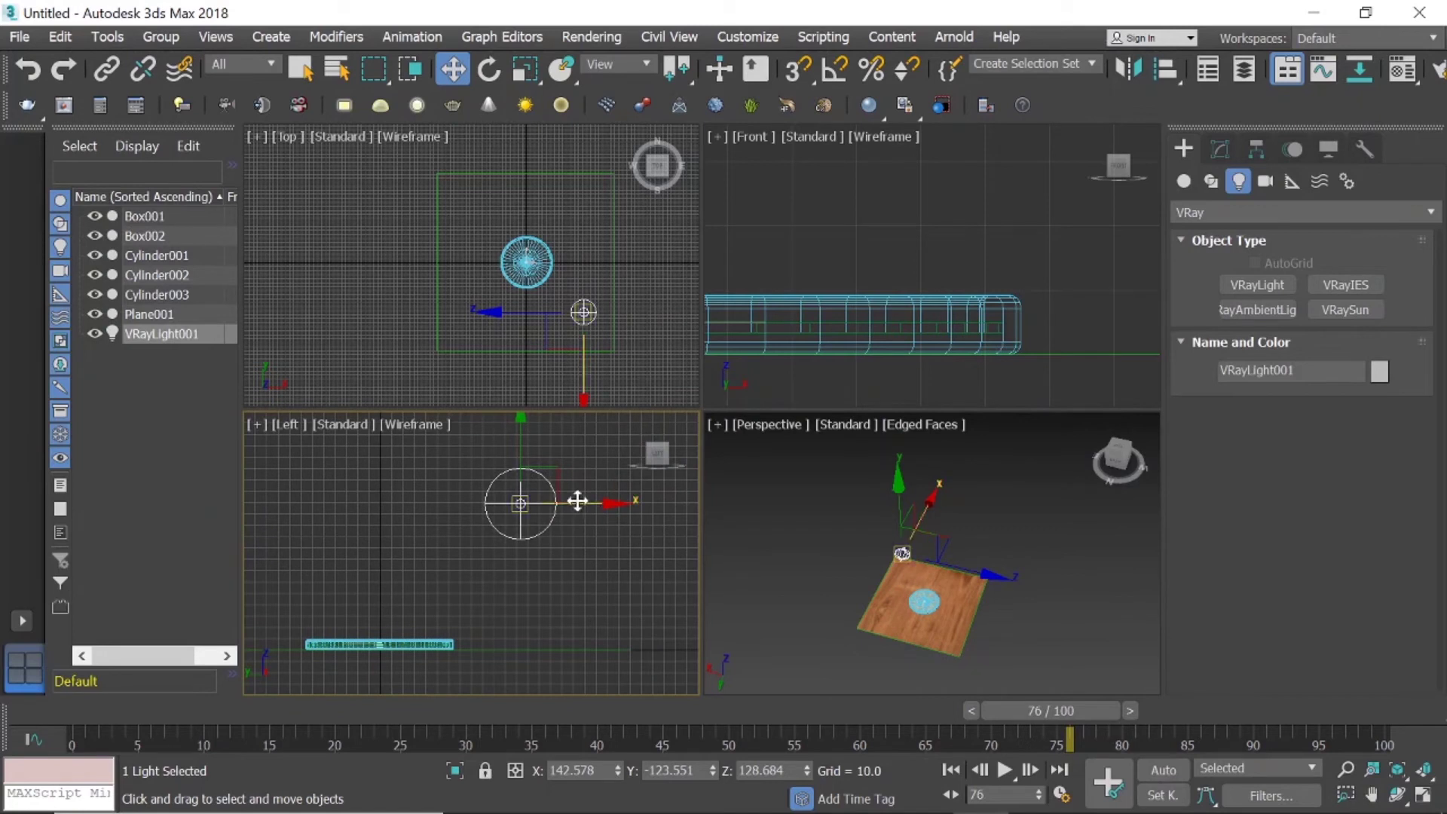
left_click_drag(576, 498, 566, 499)
left_click_drag(507, 443, 508, 460)
left_click(753, 537)
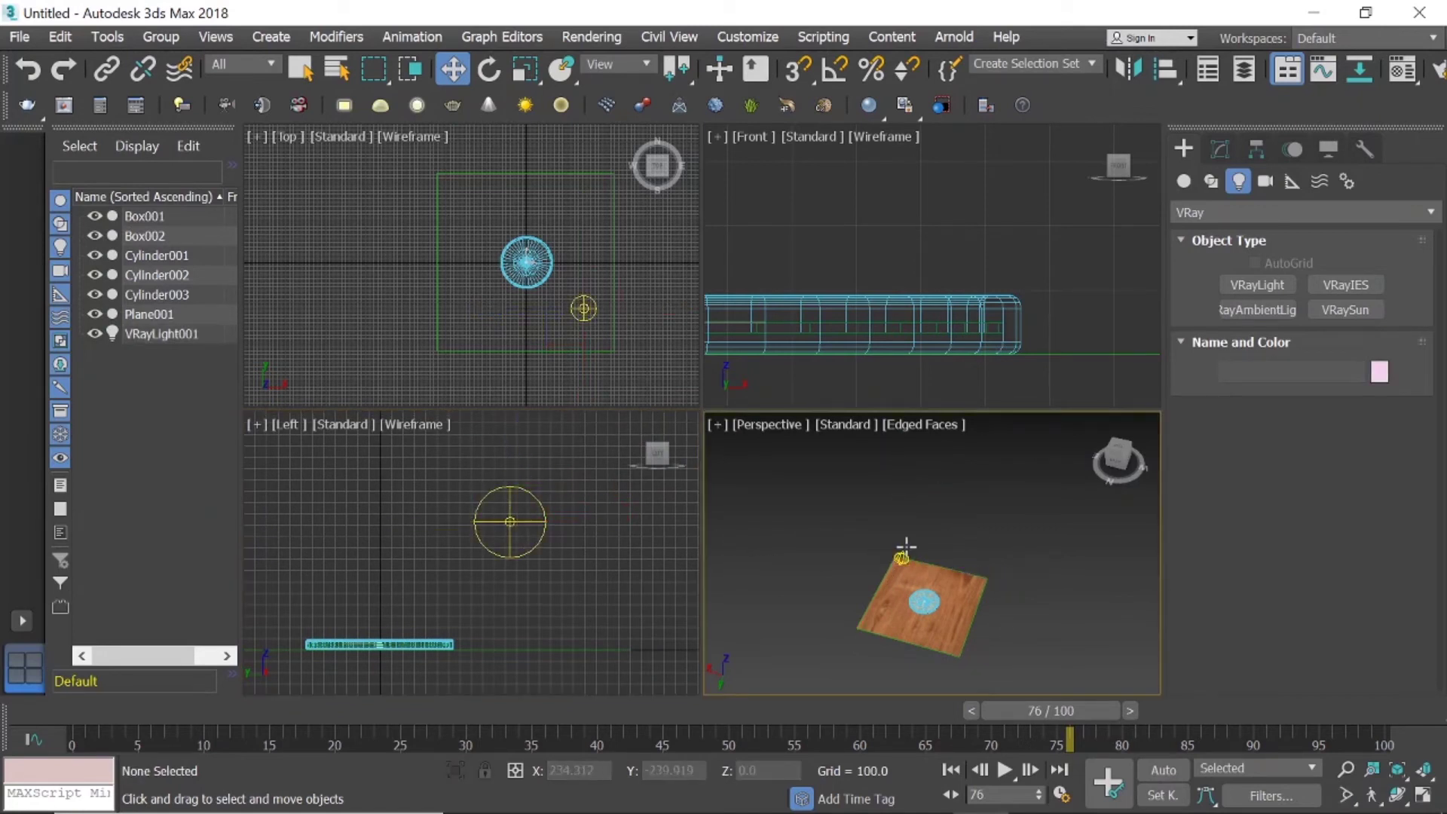
Select the Plane001 wood floor and render the clock scene with V-Ray from Render Setup.
scroll(927, 622, "up", 5)
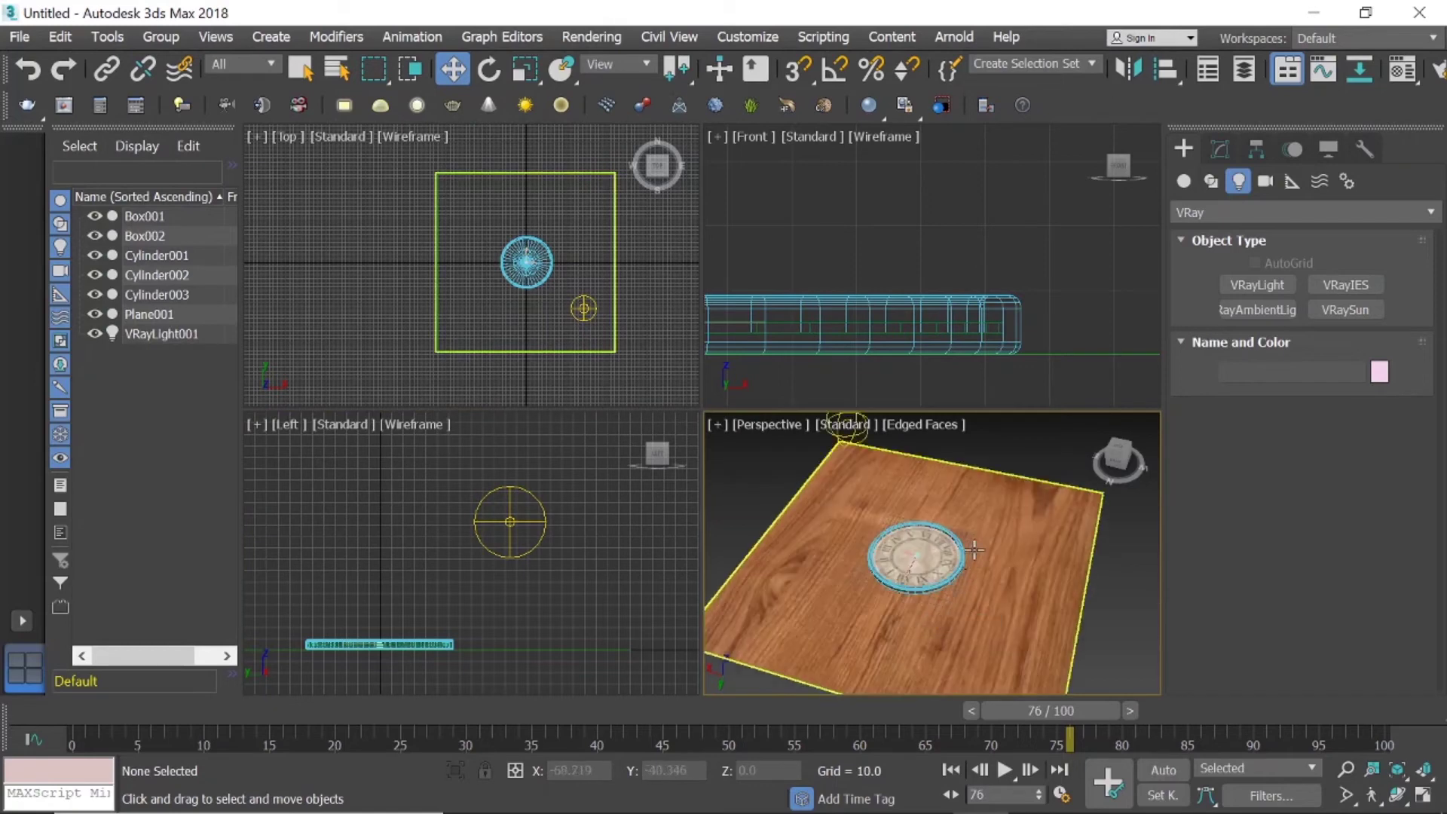
scroll(950, 603, "down", 1)
scroll(955, 594, "up", 2)
scroll(956, 594, "up", 3)
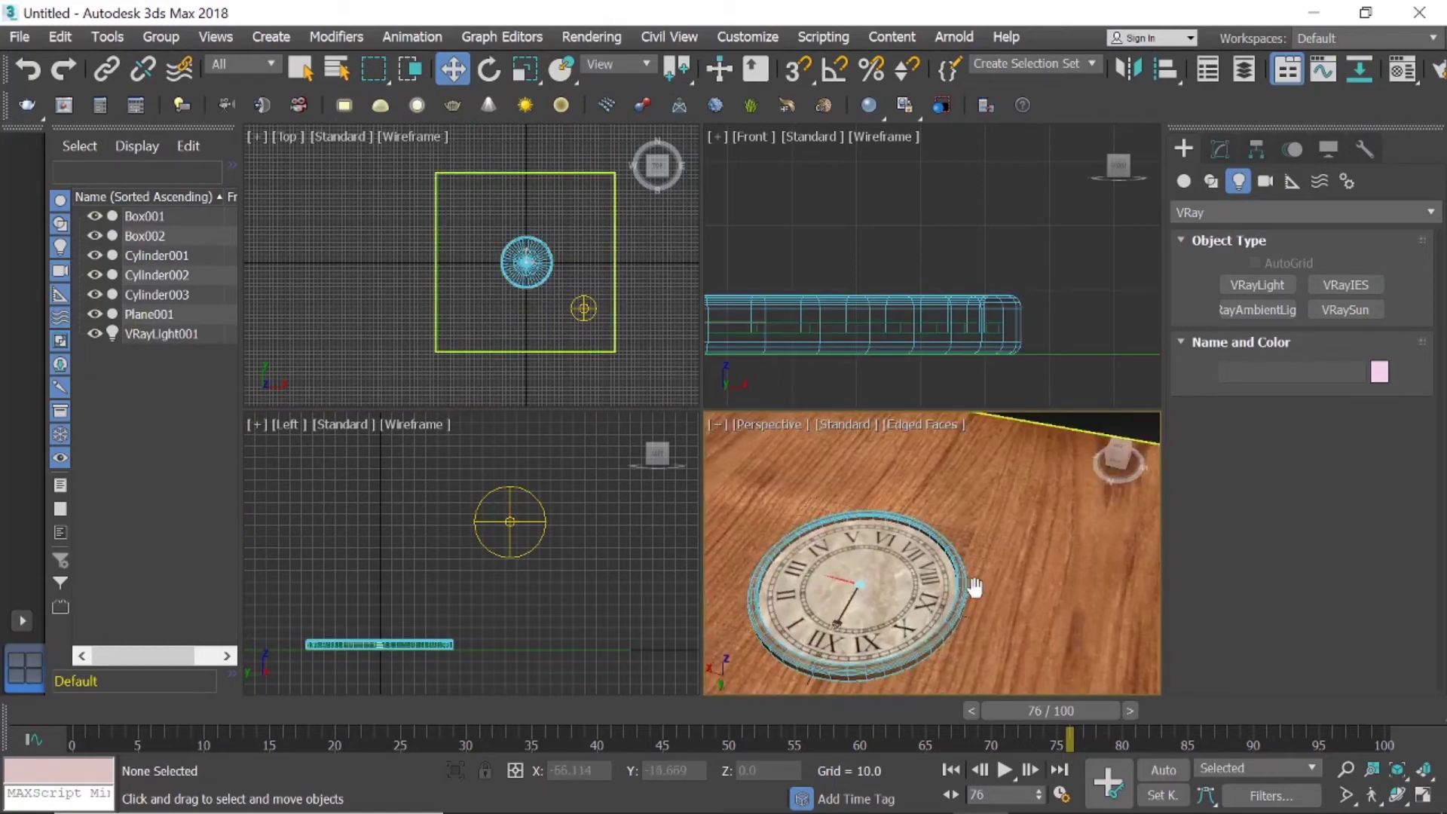
middle_click_drag(975, 588, 1033, 550, "alt")
left_click(1032, 548)
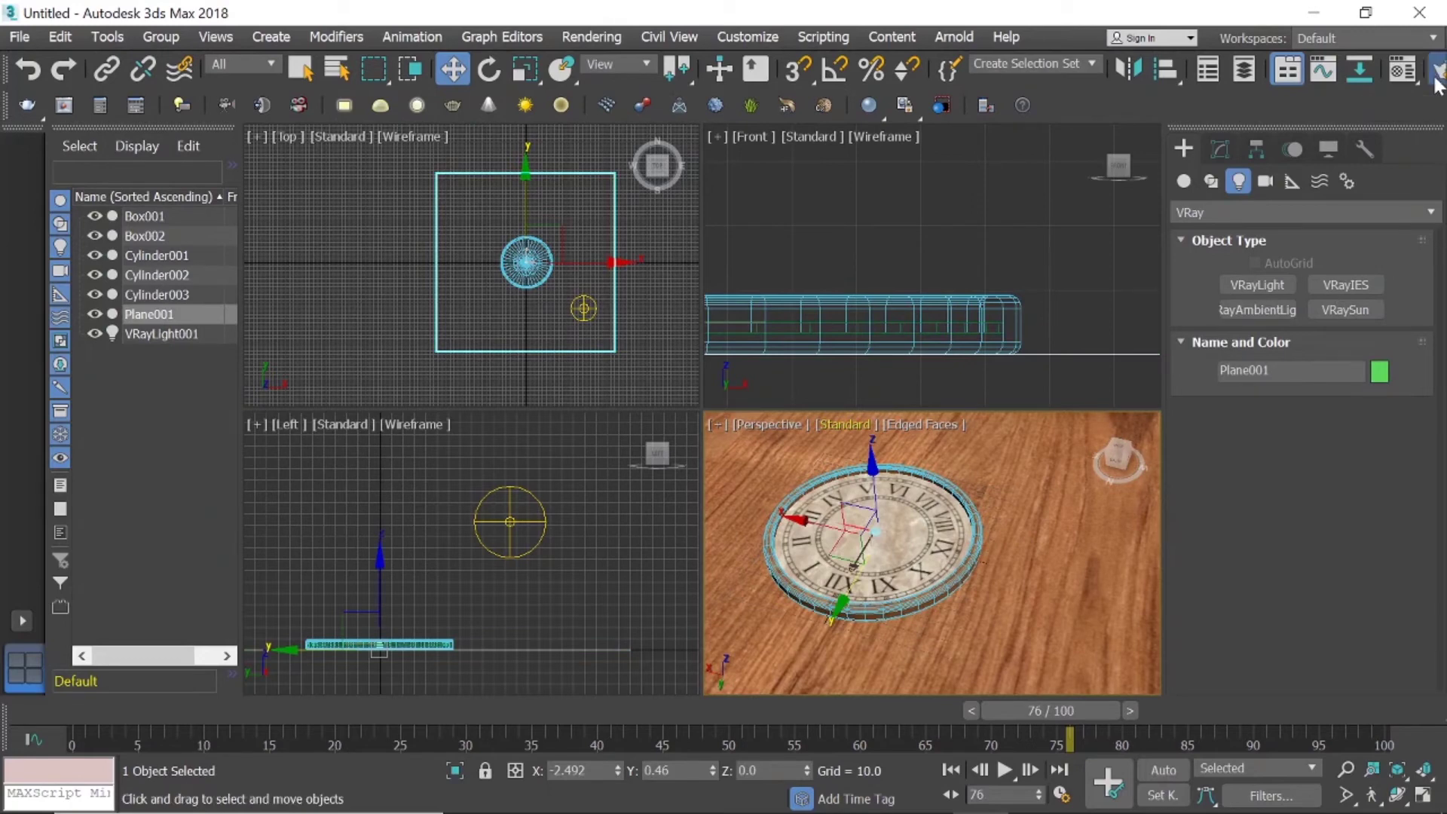
key("F10")
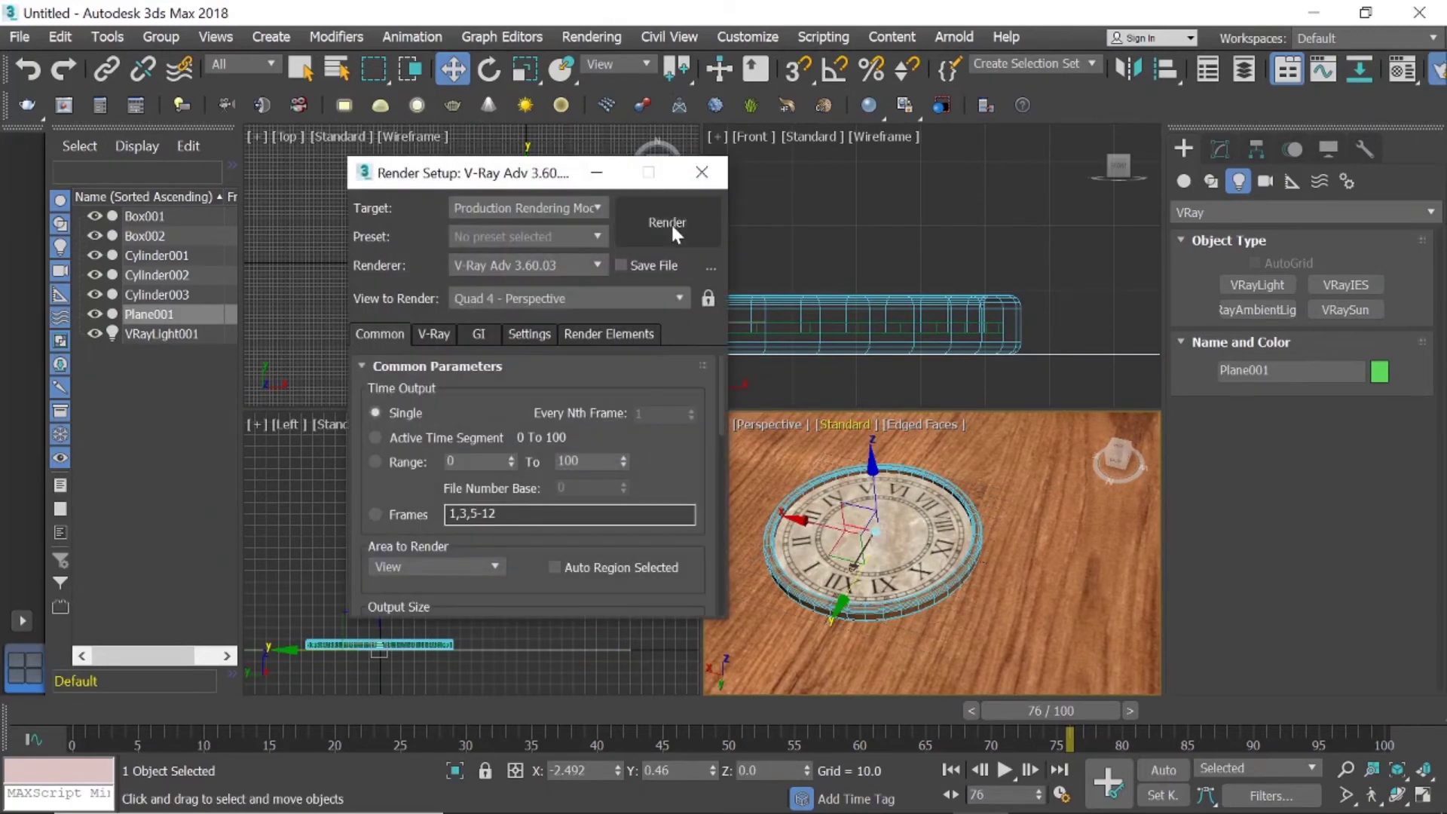
left_click(671, 223)
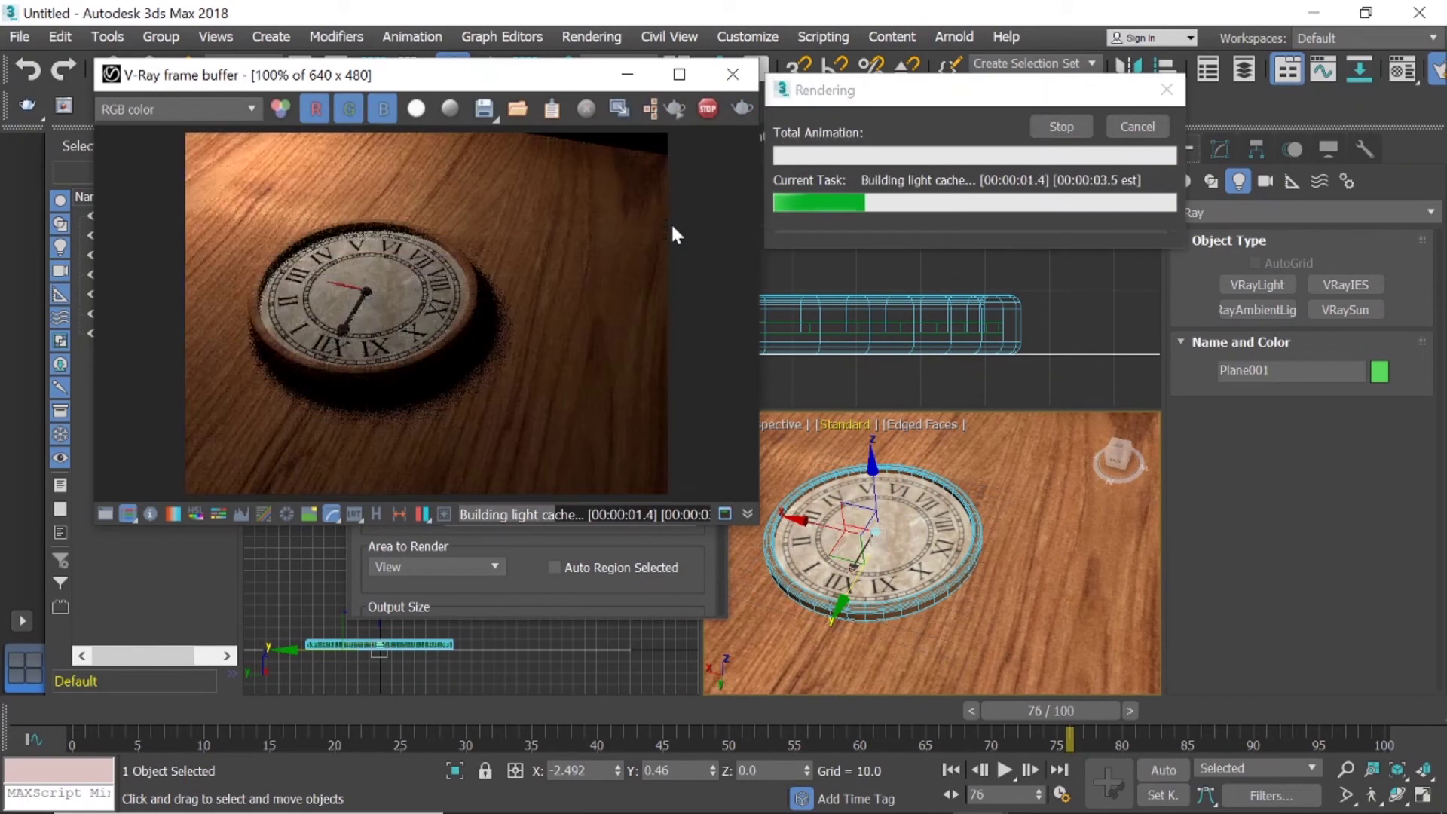
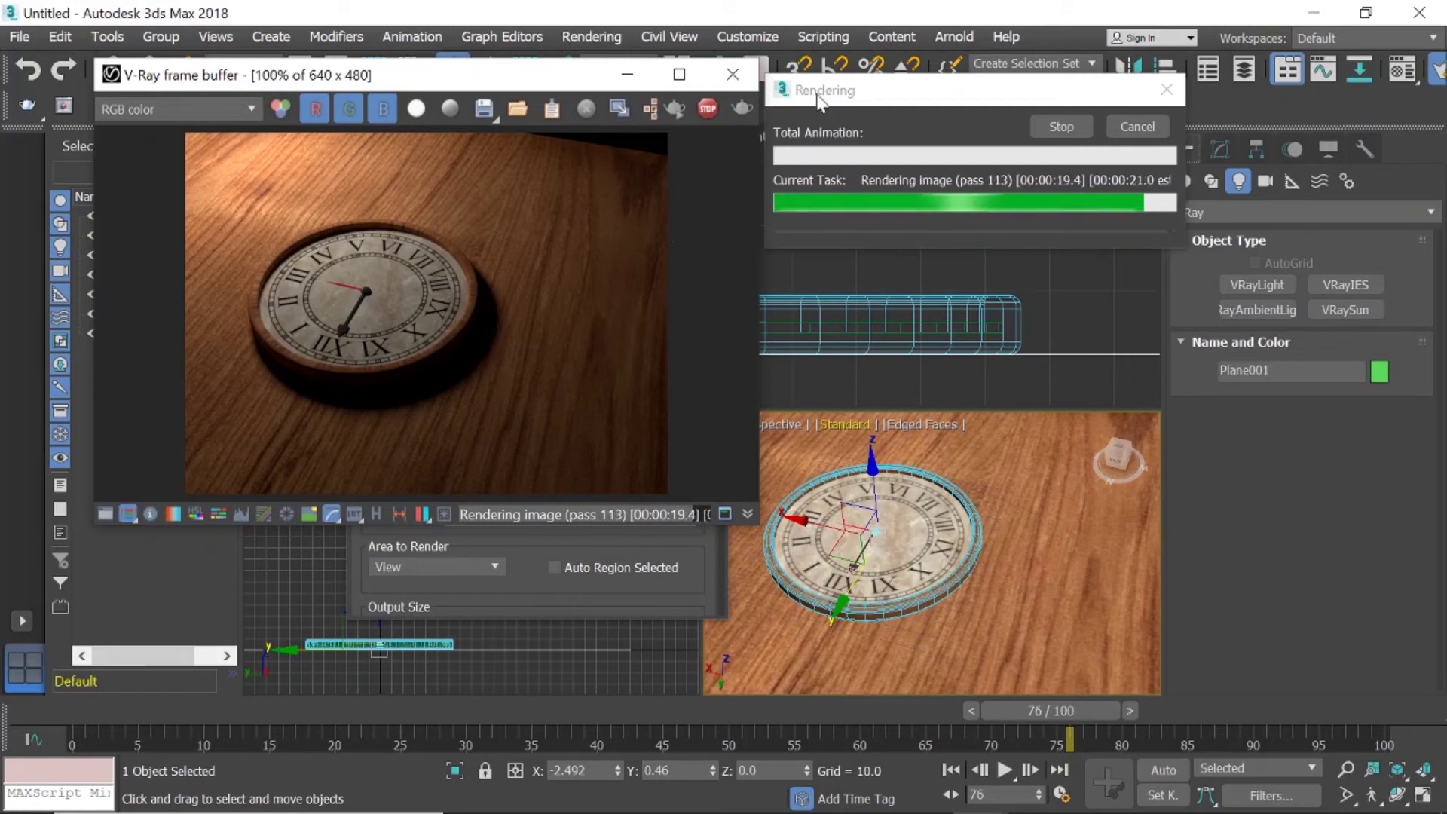
Close the finished render windows and hide the wooden floor plane Plane001.
left_click(1160, 92)
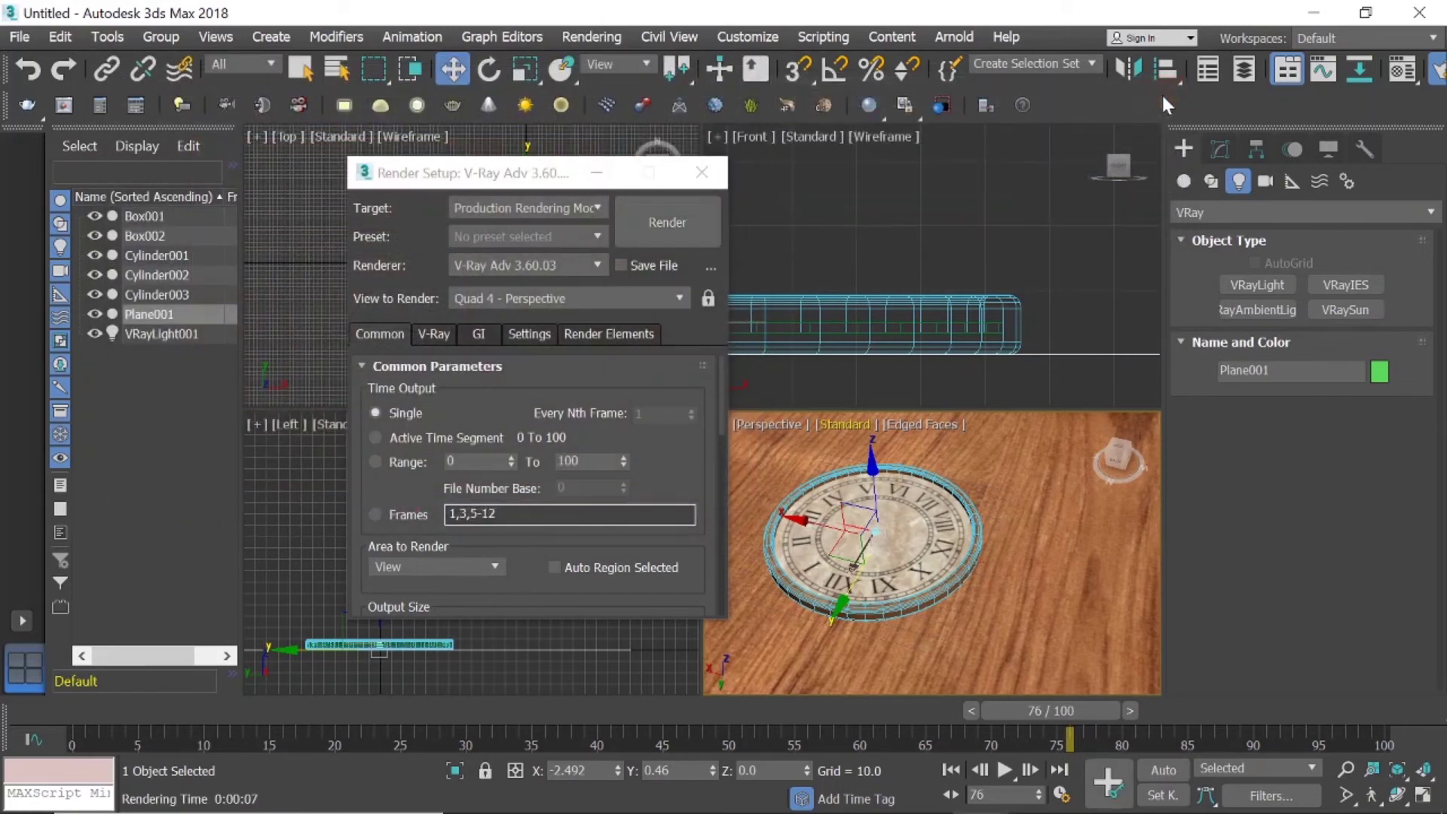
left_click(704, 172)
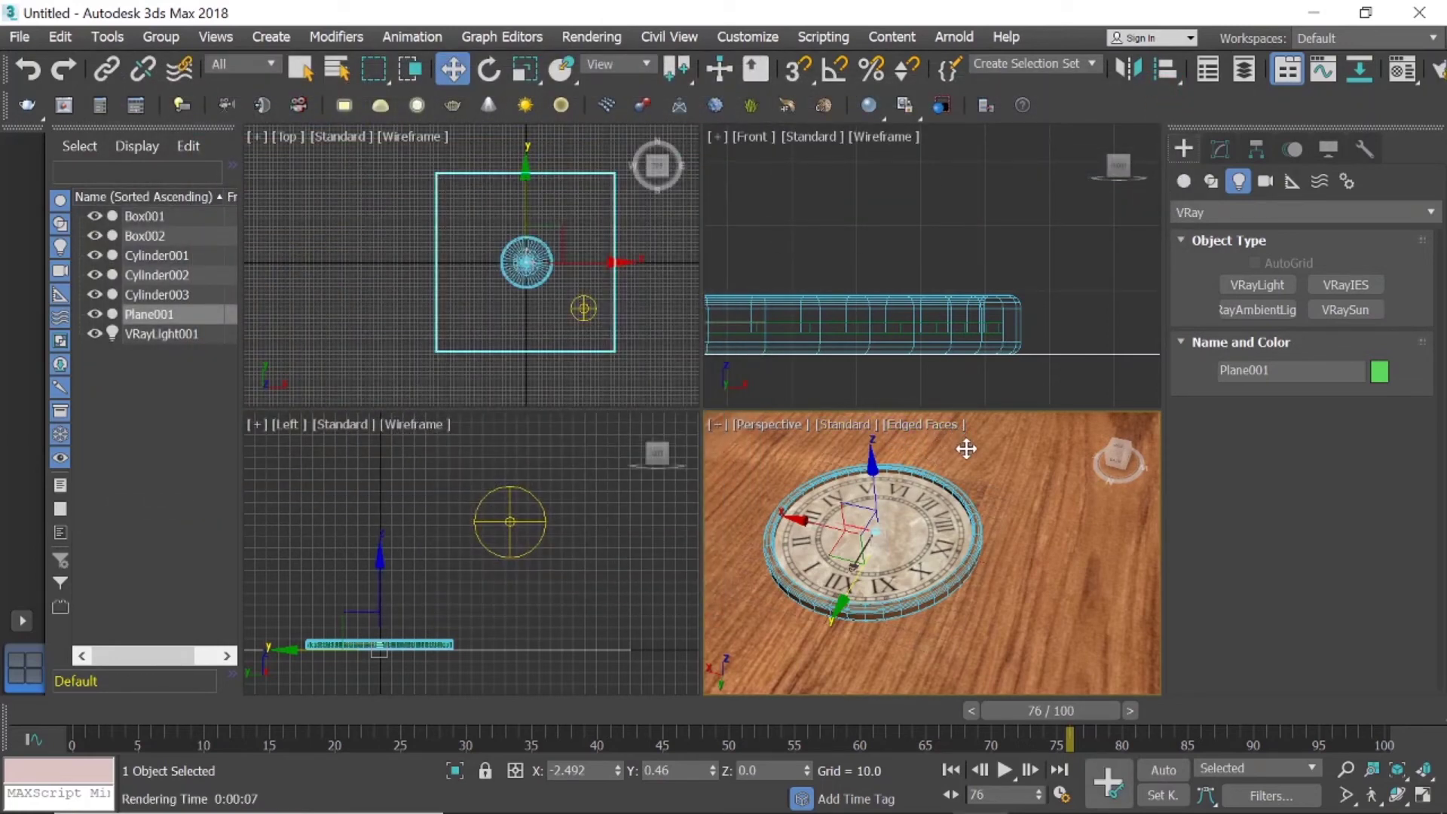
scroll(987, 473, "down", 5)
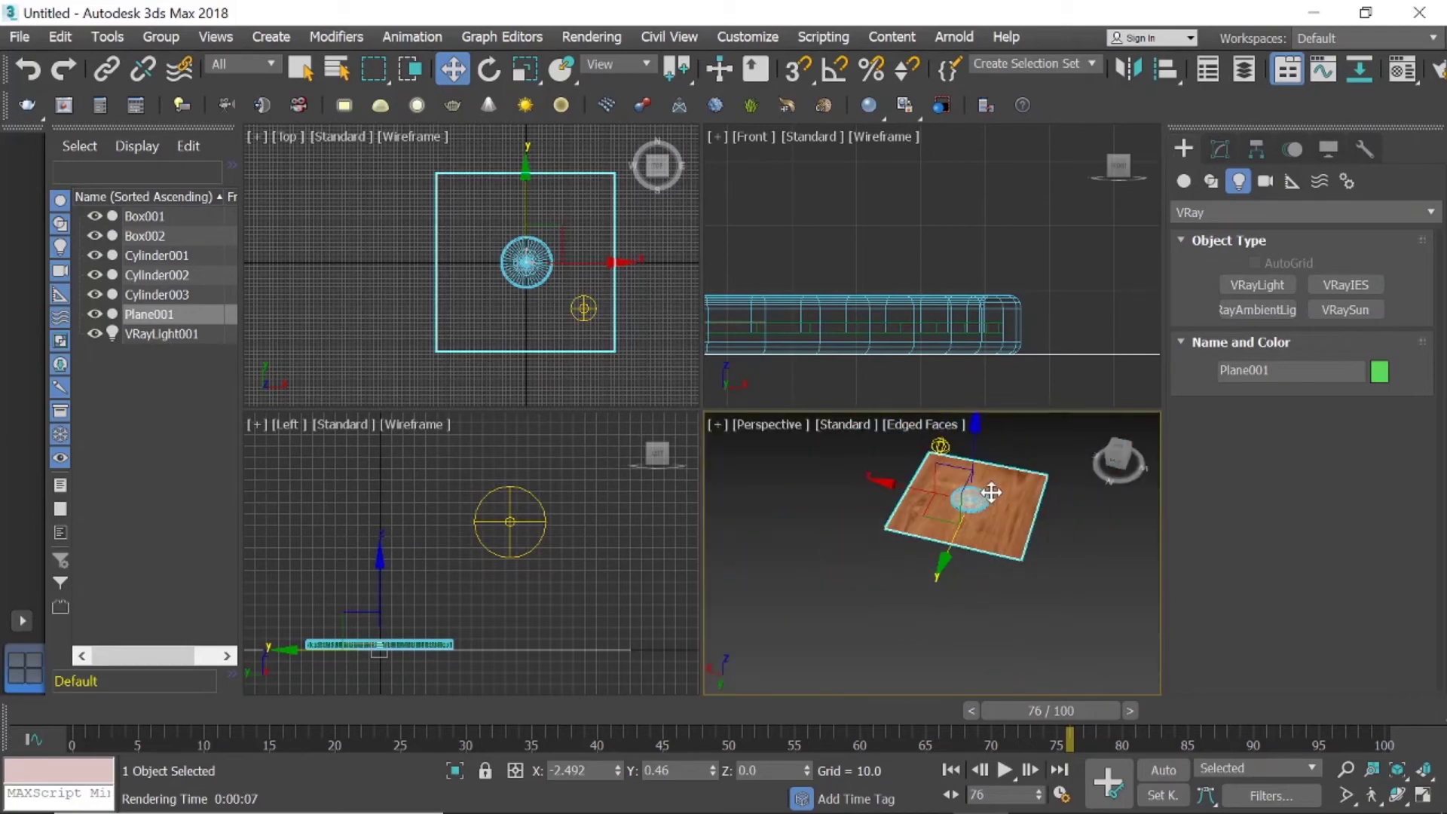
left_click(874, 501)
scroll(1014, 488, "up", 2)
left_click(997, 497)
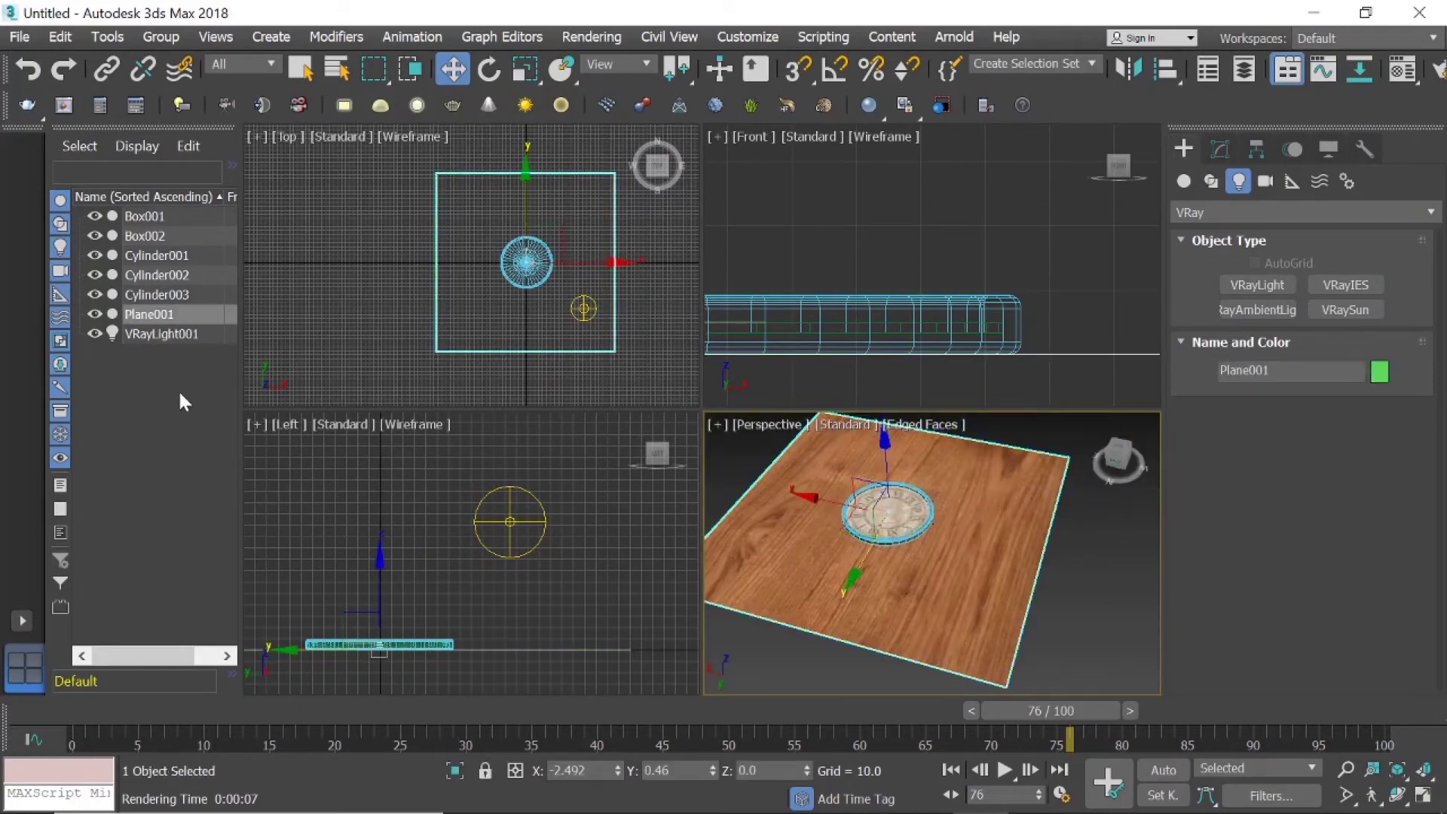
left_click(95, 314)
Maximize the Perspective viewport, centre the clock, and open the Material Editor.
scroll(960, 513, "up", 5)
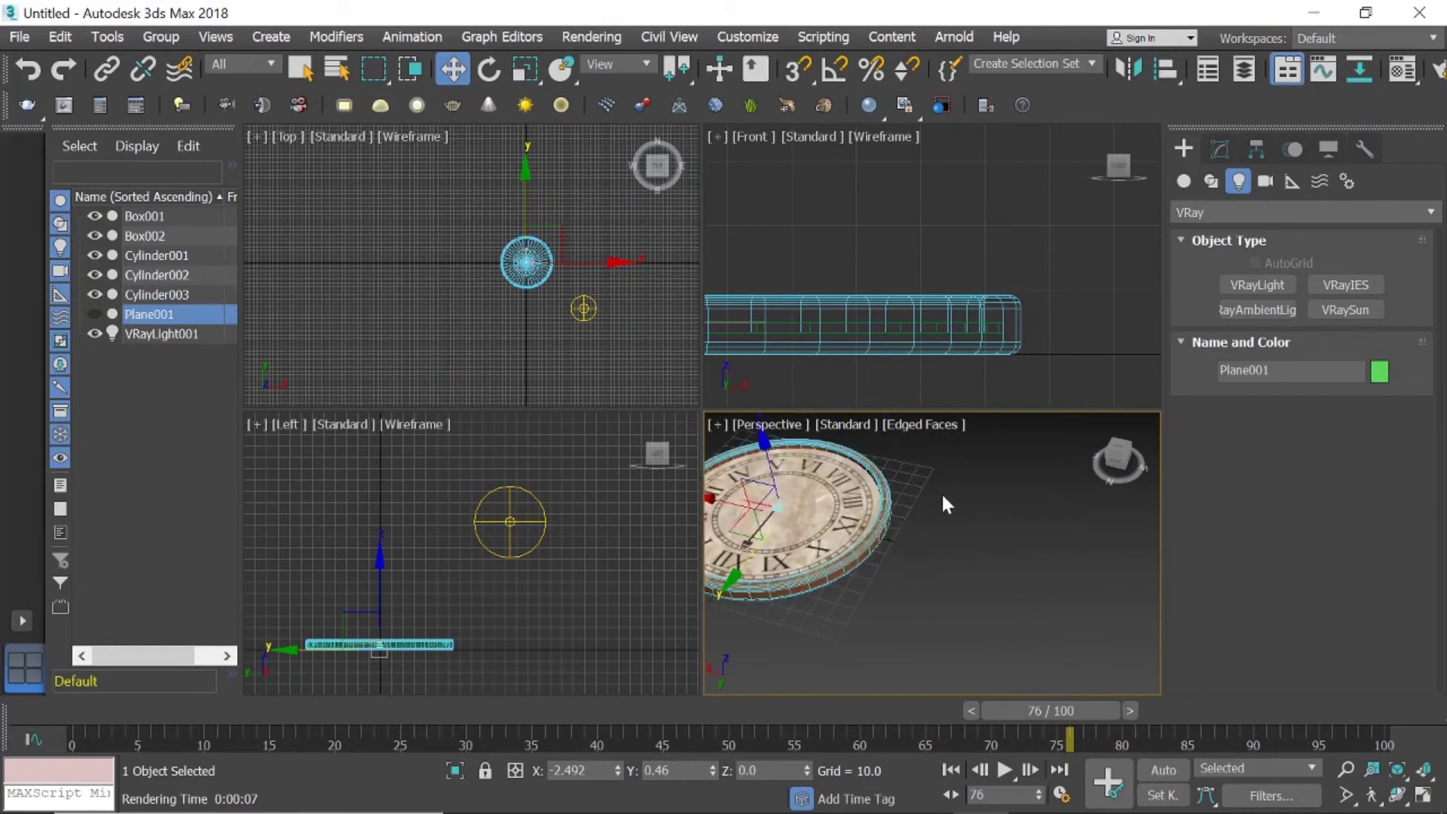
scroll(969, 484, "down", 1)
left_click(964, 452)
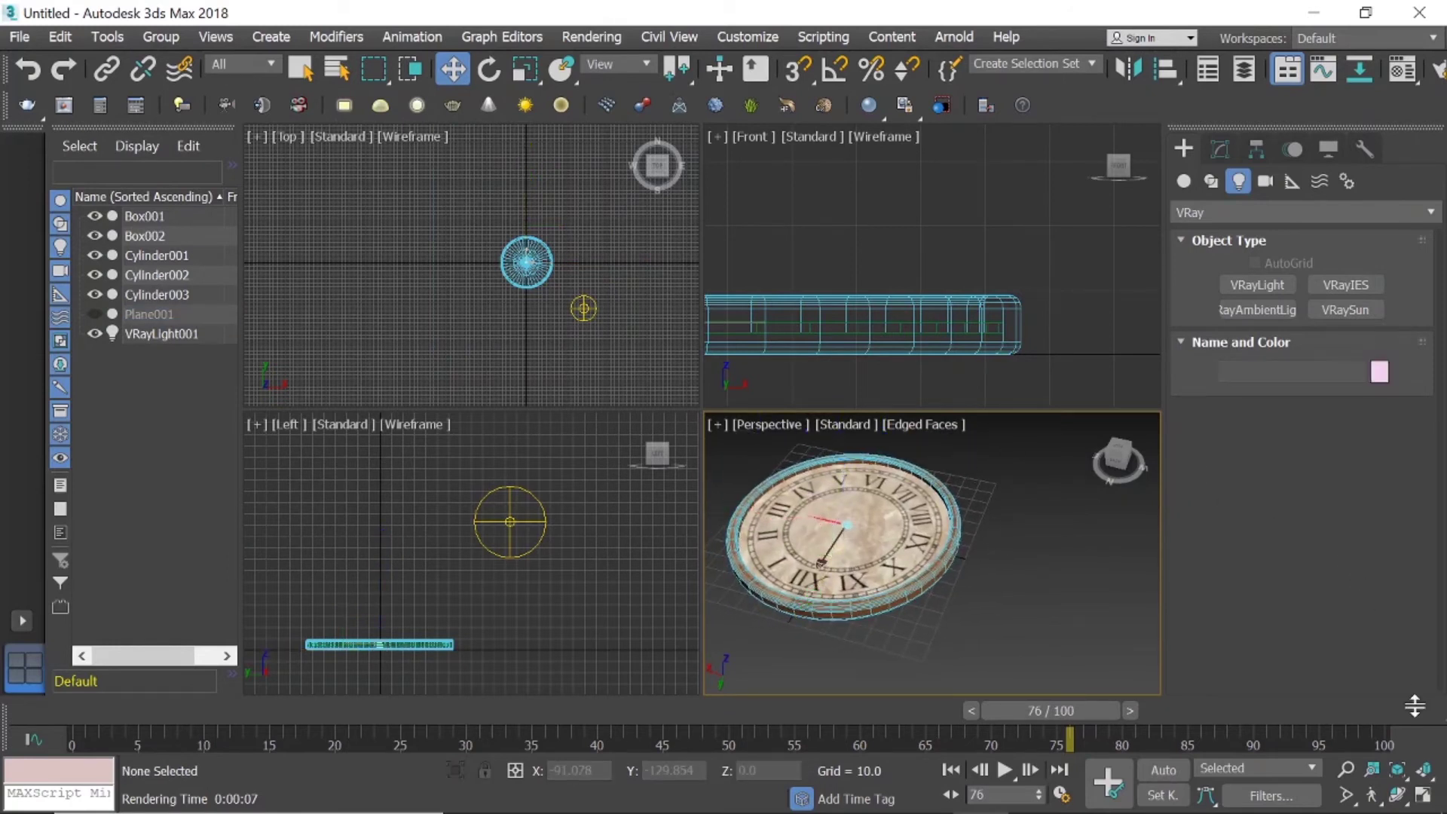
left_click(1423, 795)
middle_click_drag(887, 501, 963, 550)
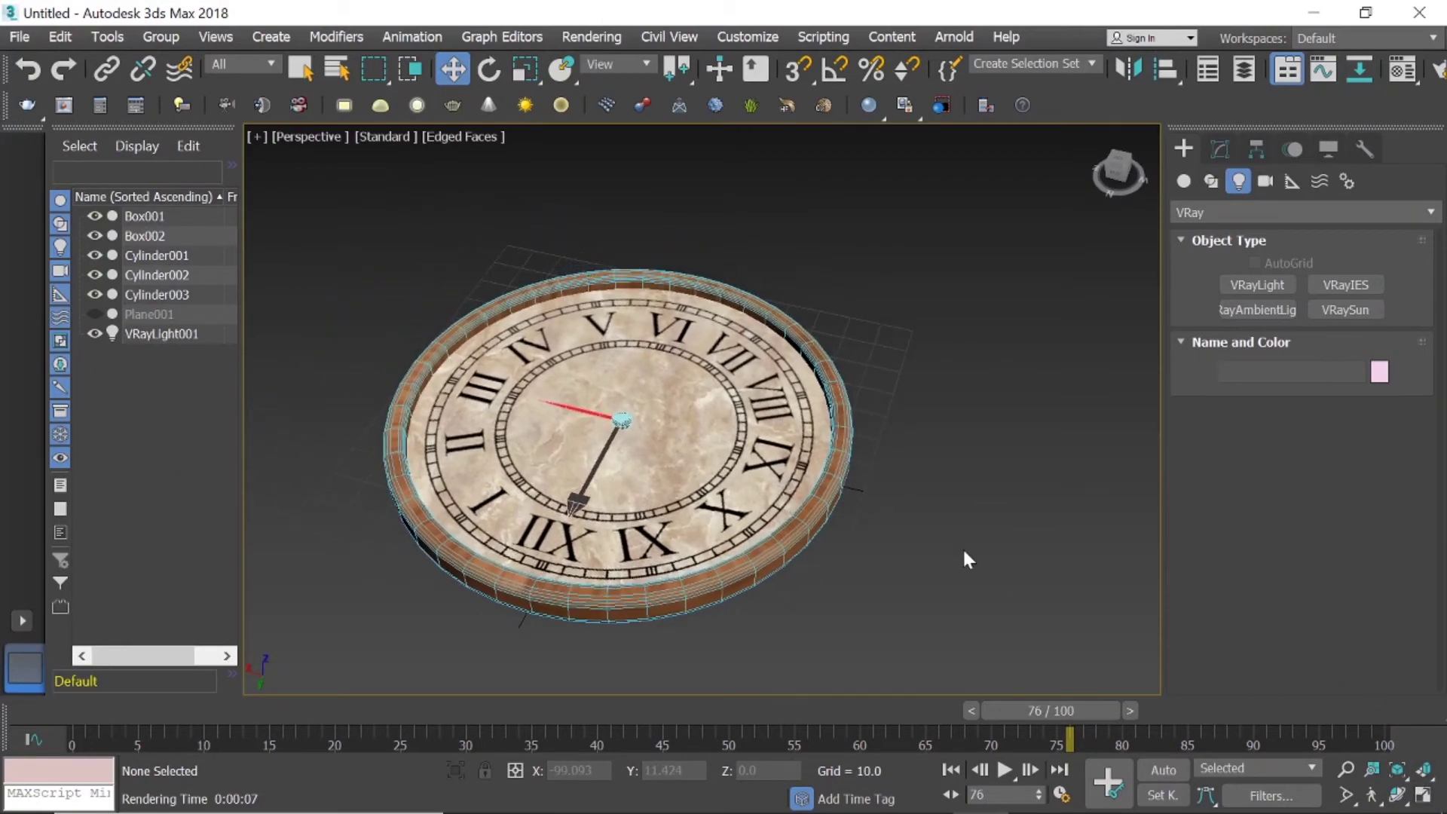
key("m")
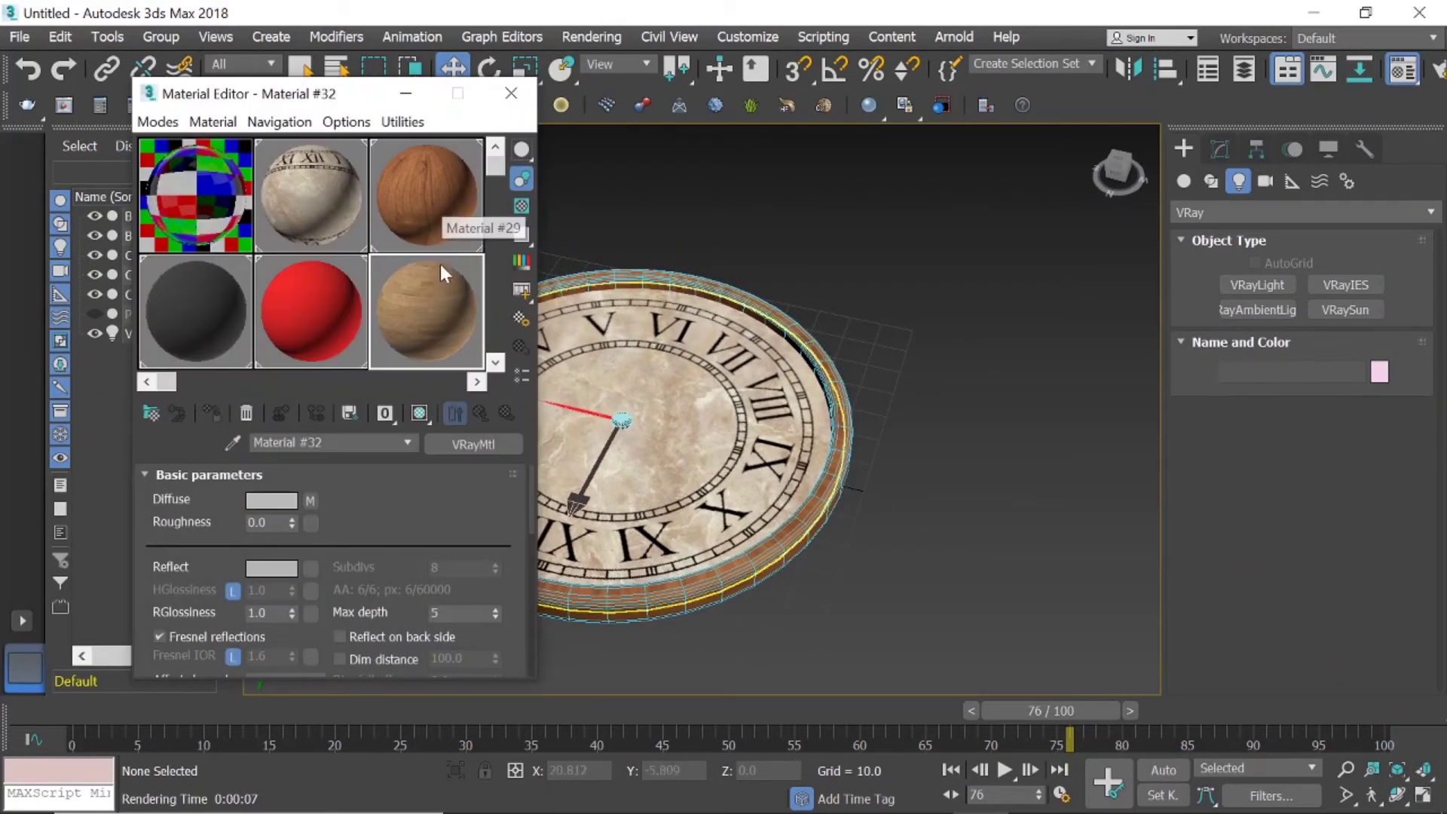
Select dark wood Material #29 and return to its parent-level parameters.
left_click(415, 218)
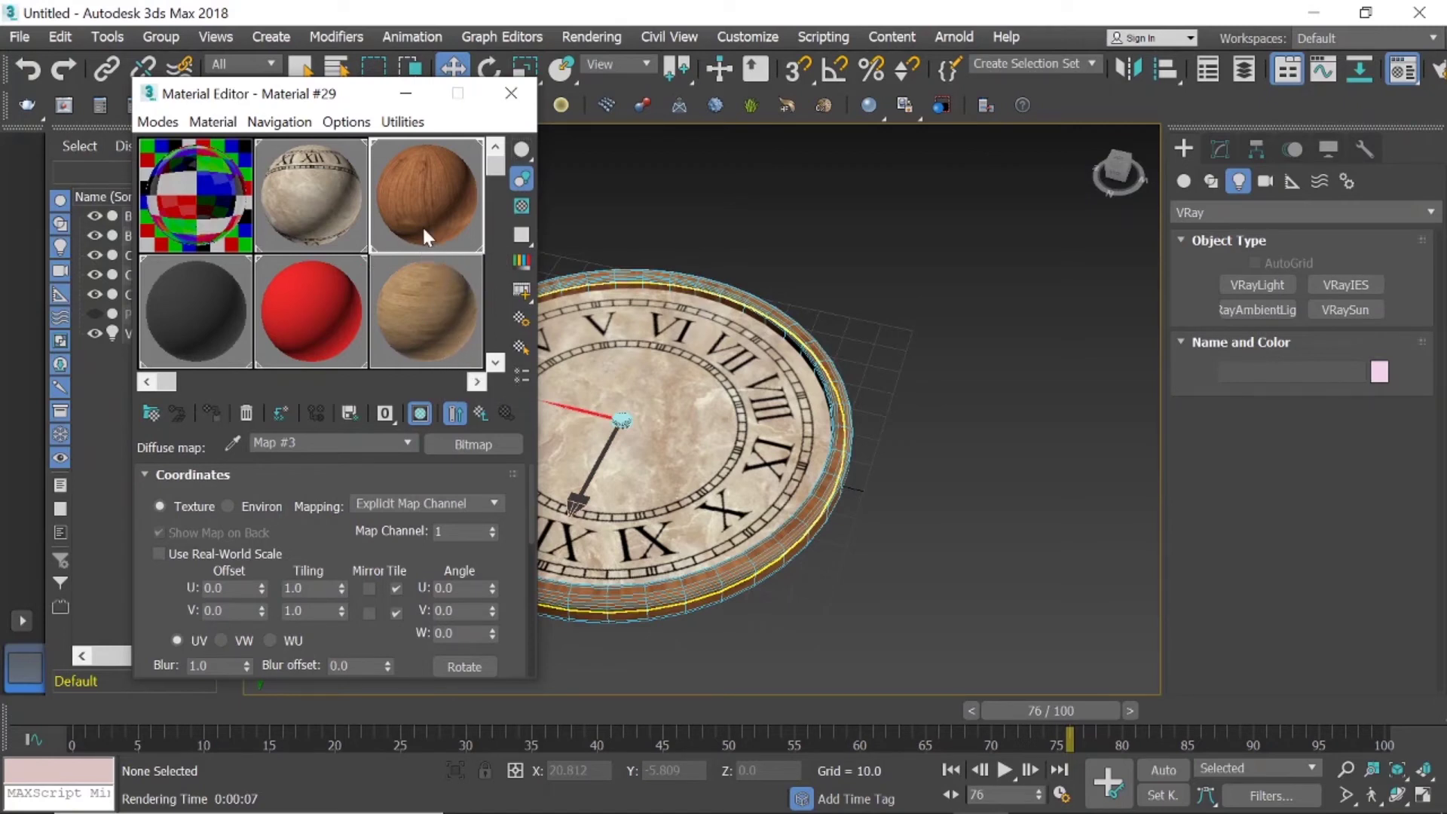
scroll(324, 529, "down", 1)
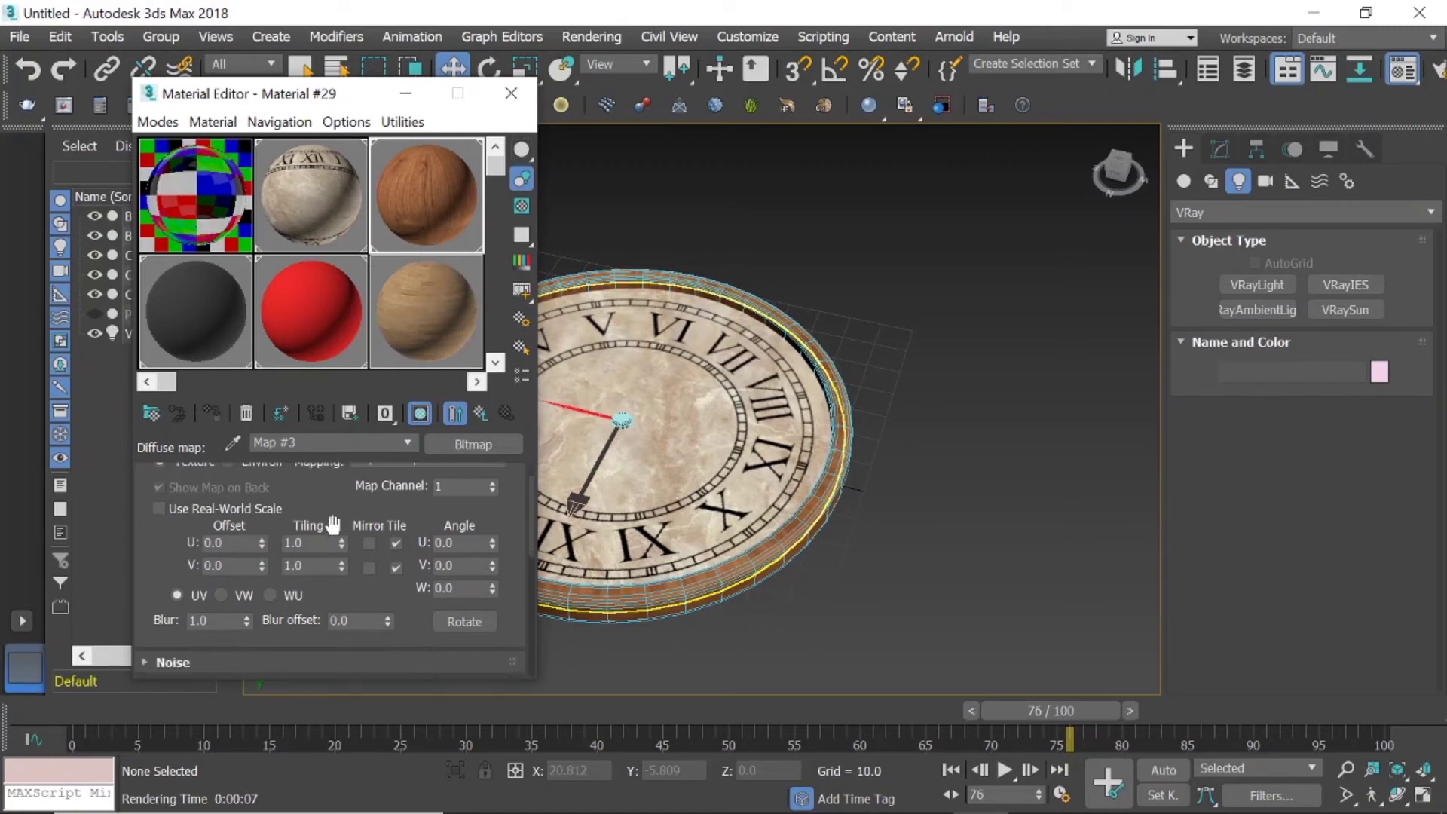
scroll(333, 523, "up", 1)
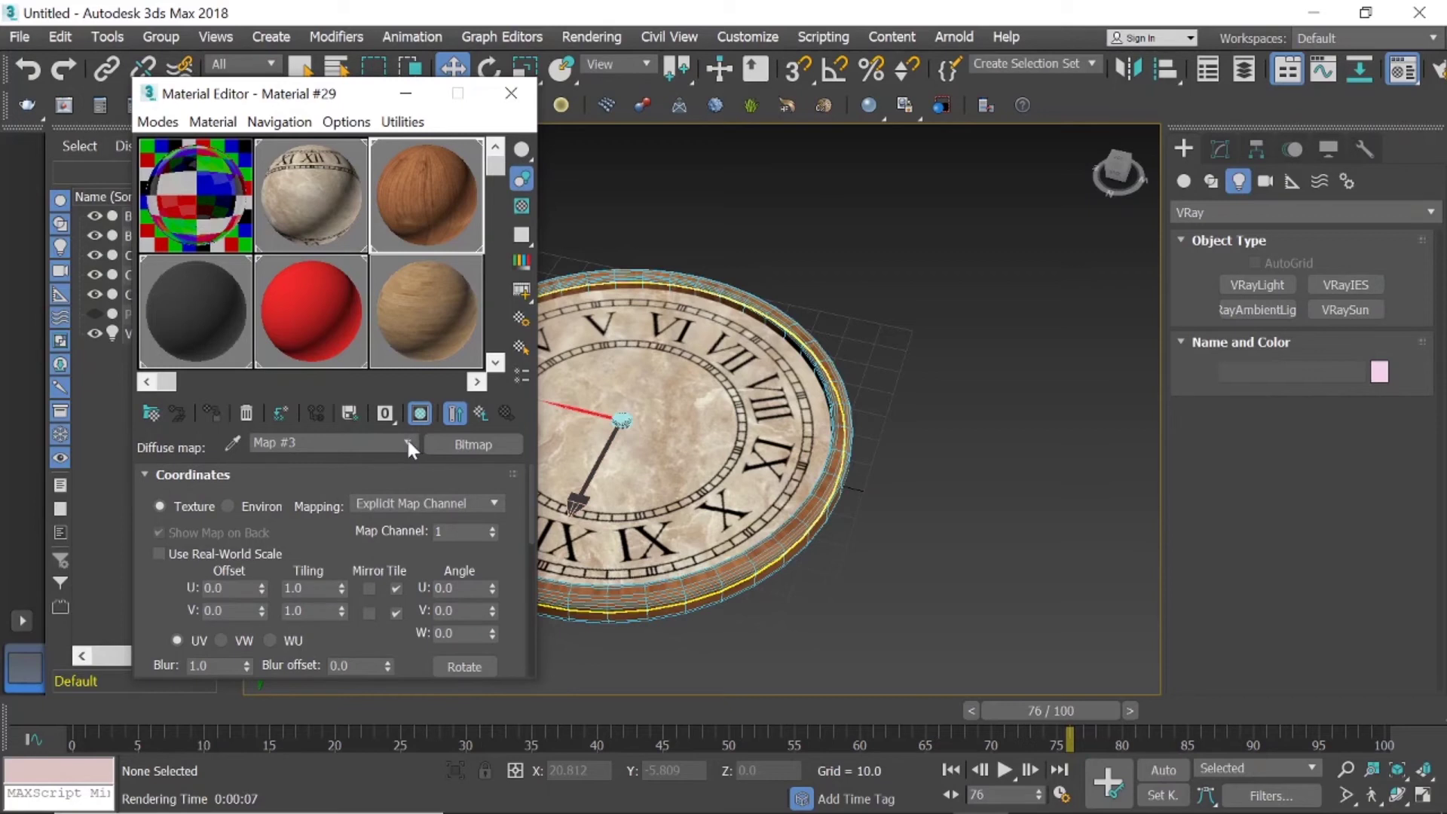
left_click(408, 442)
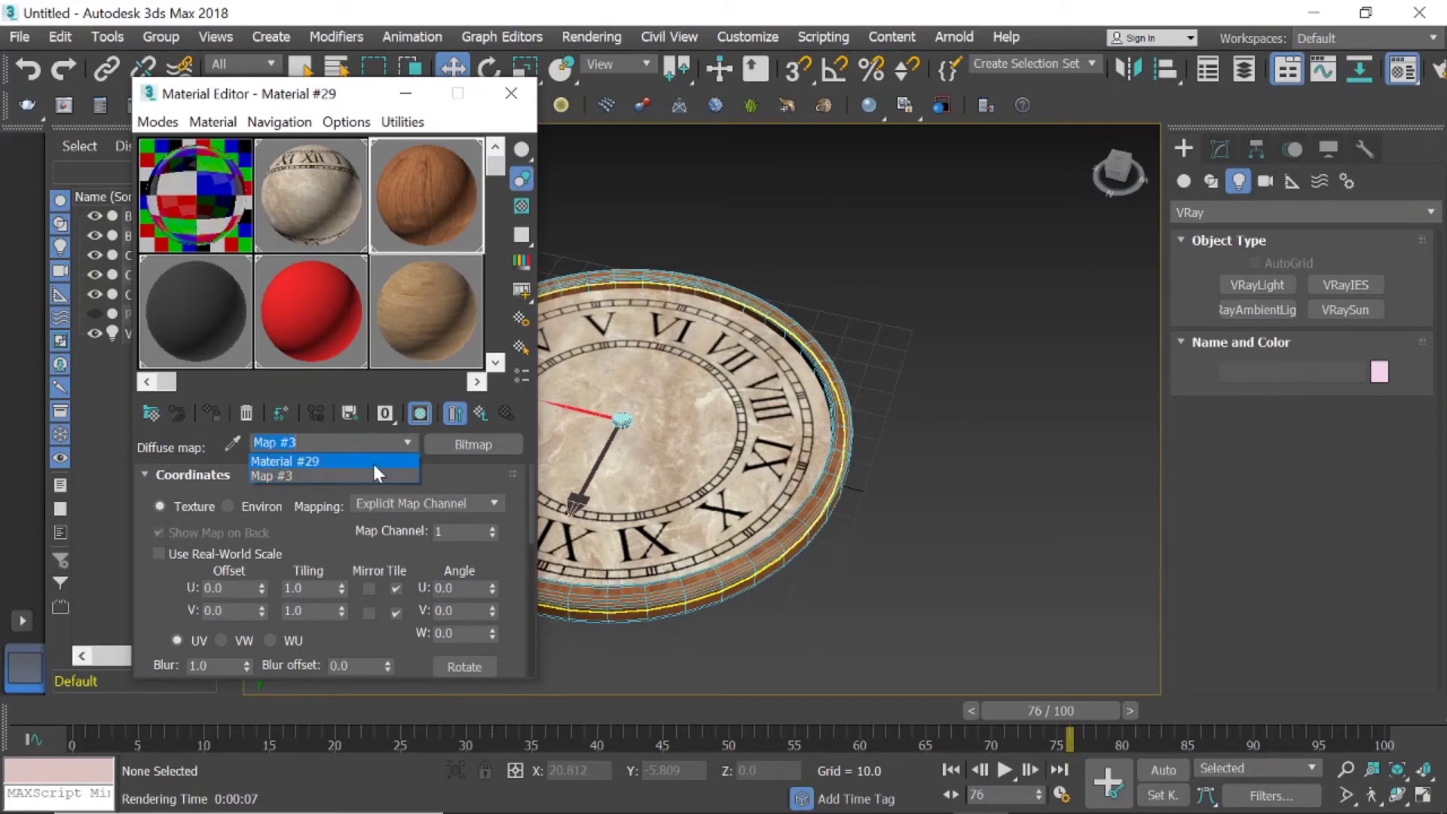
left_click(350, 461)
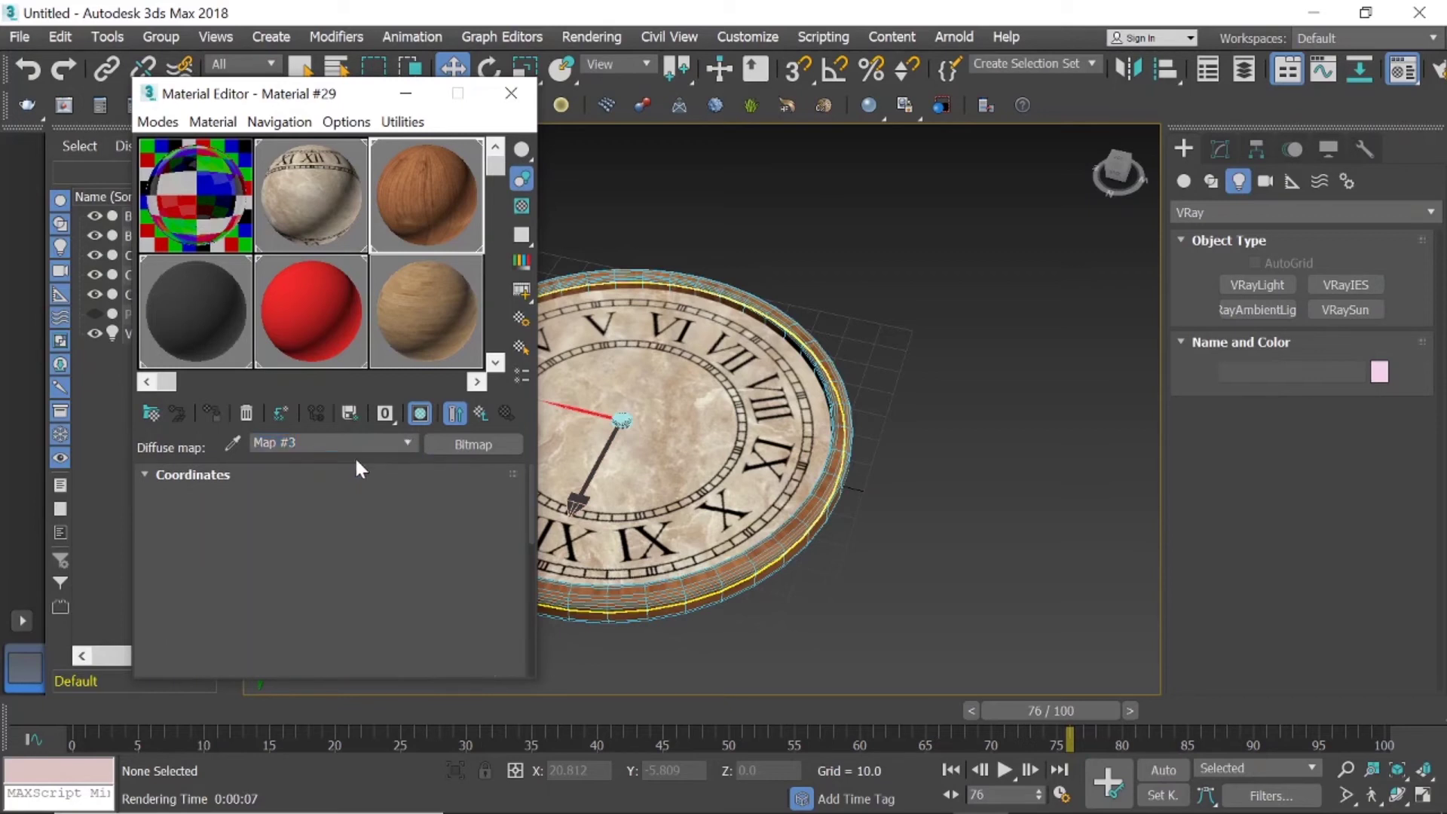
scroll(373, 527, "down", 2)
scroll(376, 538, "down", 1)
scroll(367, 553, "down", 1)
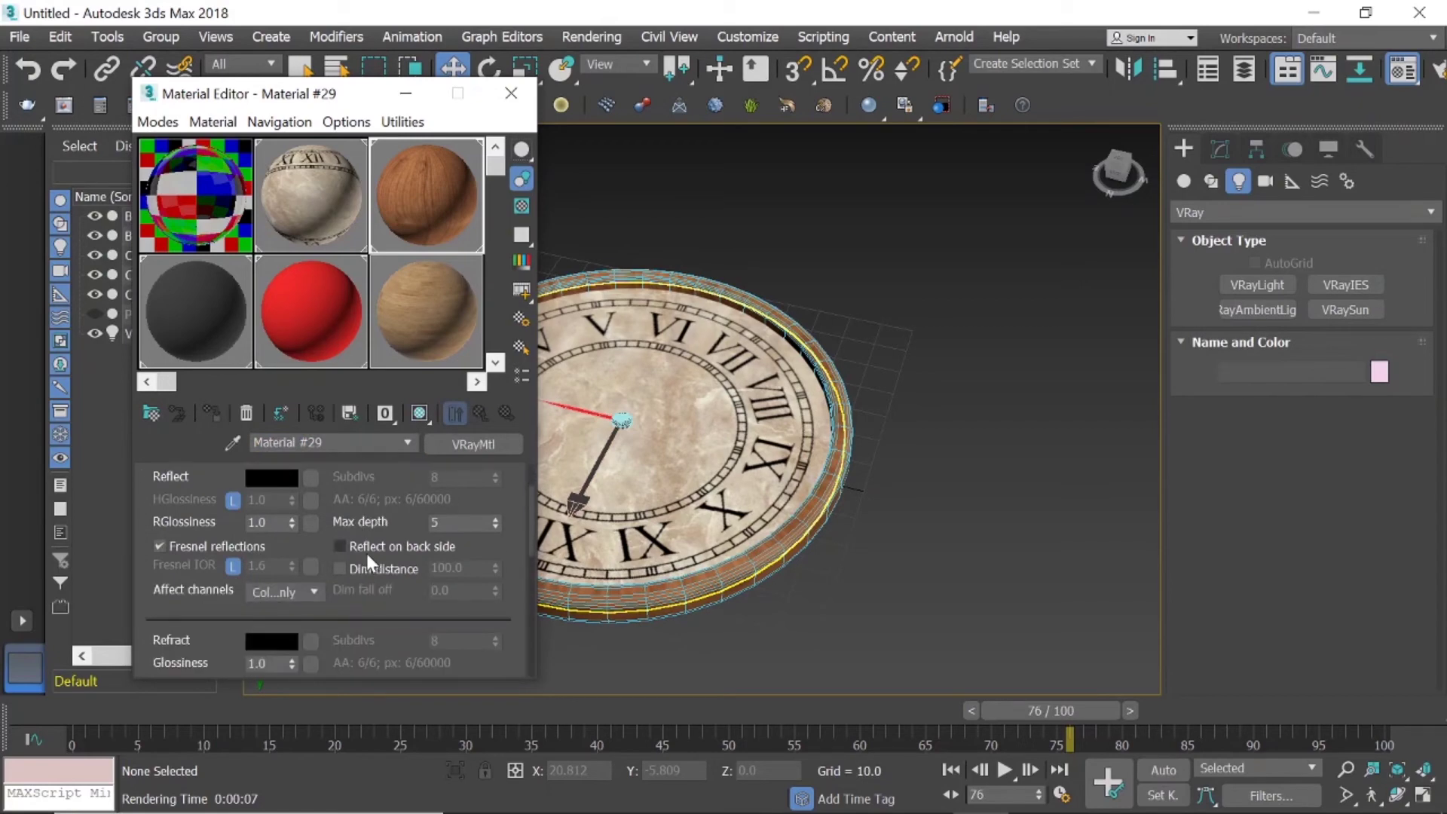
scroll(354, 557, "up", 3)
scroll(316, 566, "up", 1)
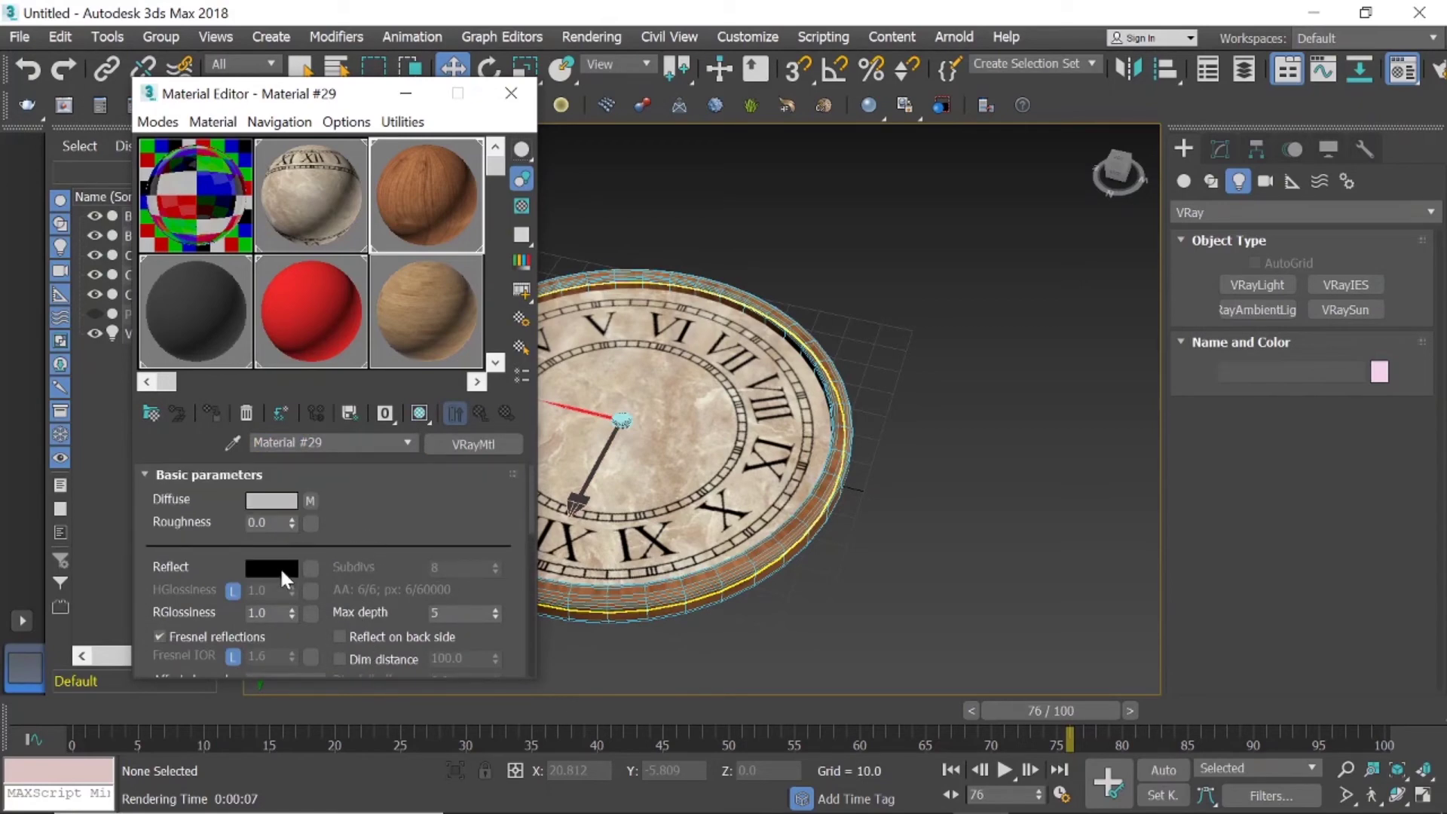
Set Material #29's Reflect colour to light grey 189.
left_click(279, 568)
left_click_drag(507, 232, 516, 283)
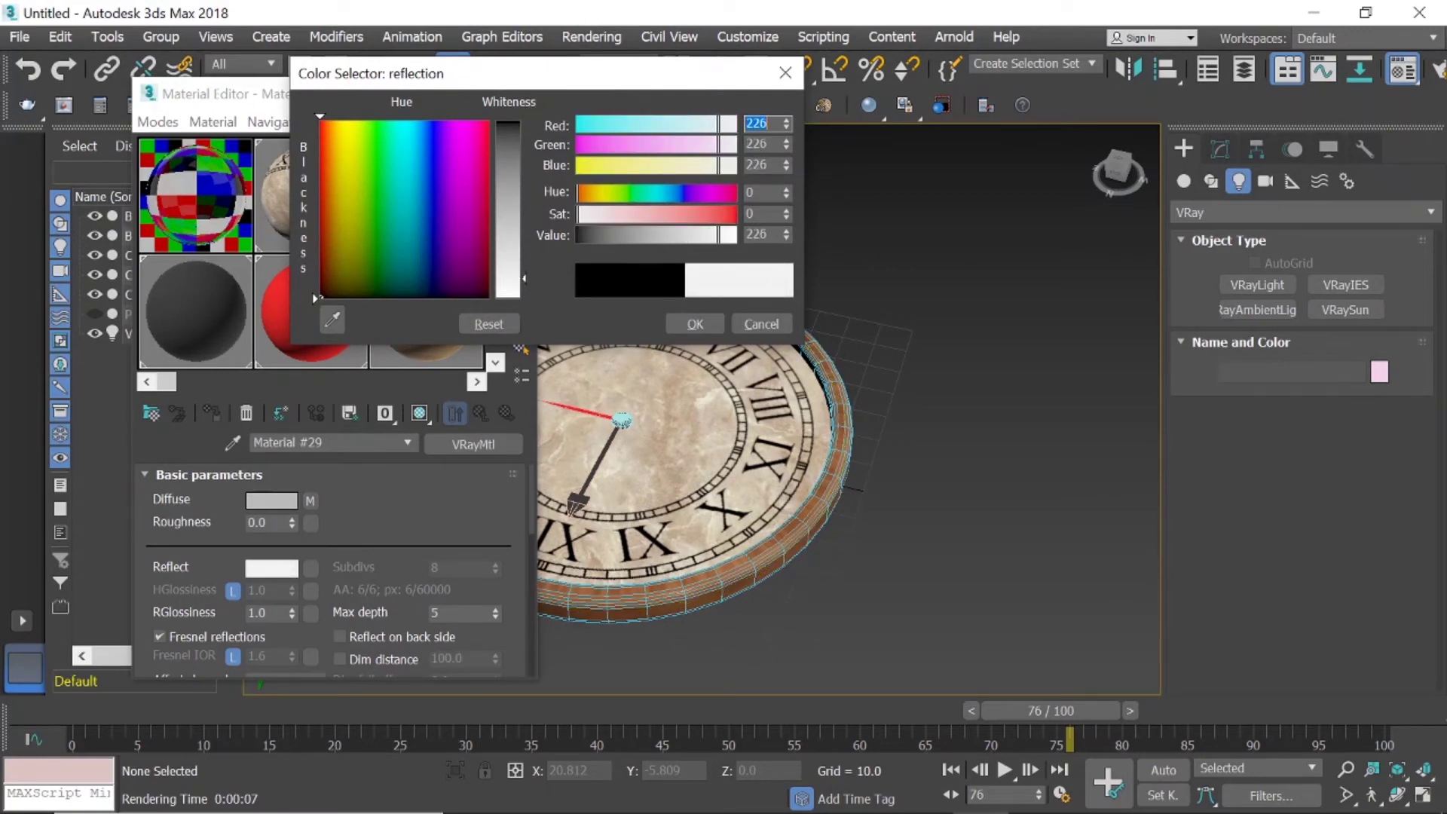
left_click(694, 324)
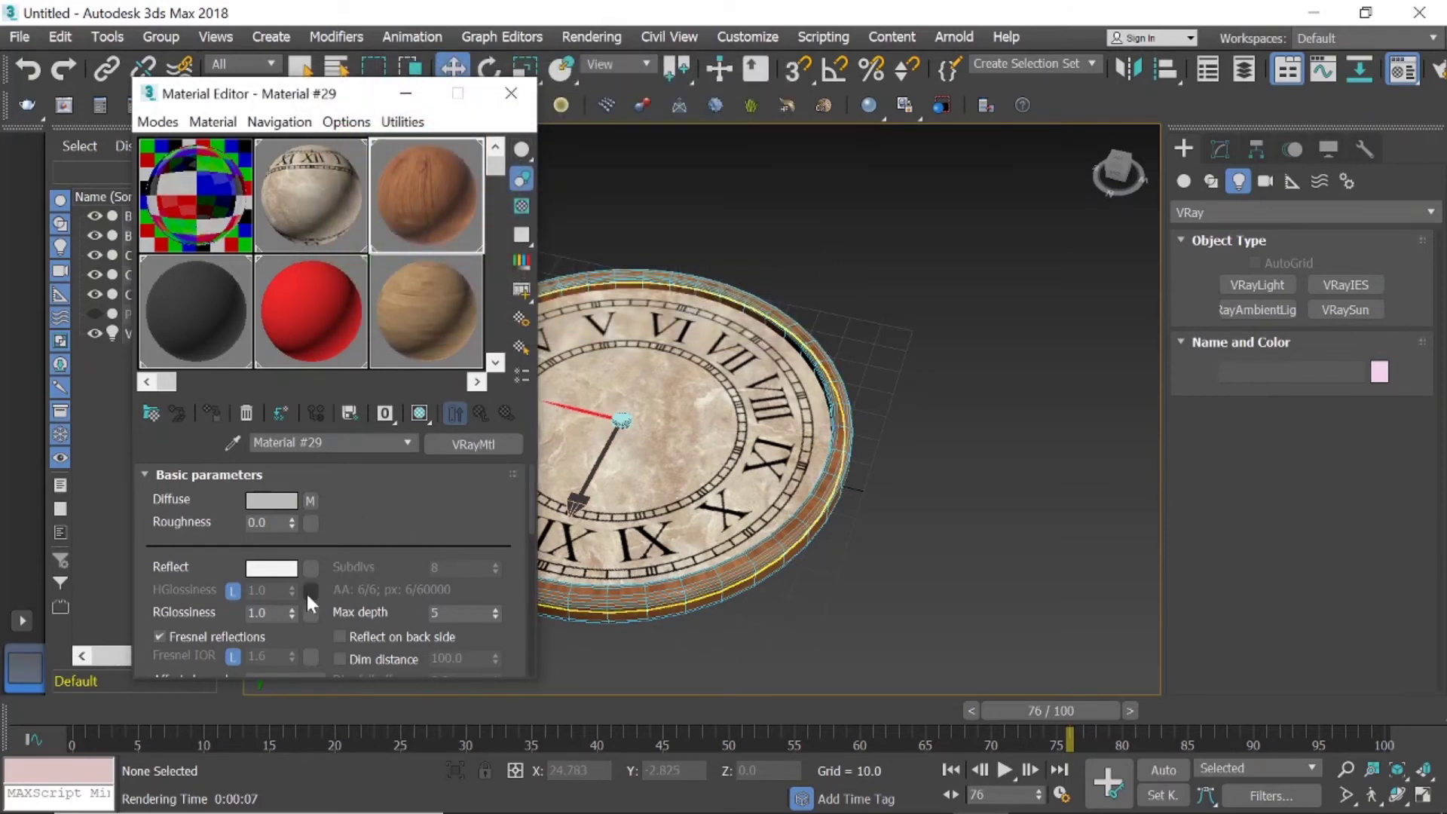
scroll(377, 547, "down", 2)
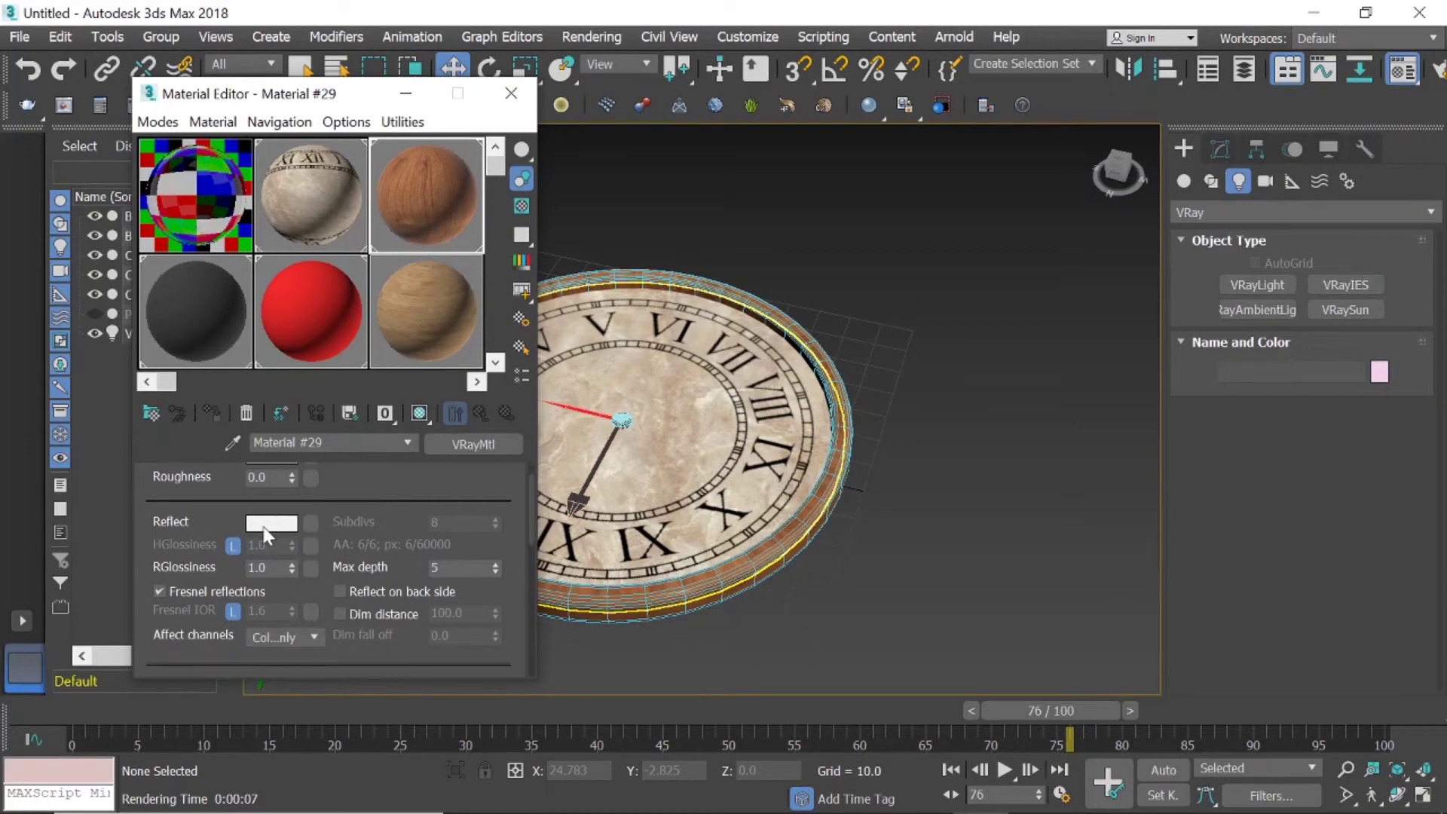
left_click(268, 524)
left_click_drag(521, 279, 518, 253)
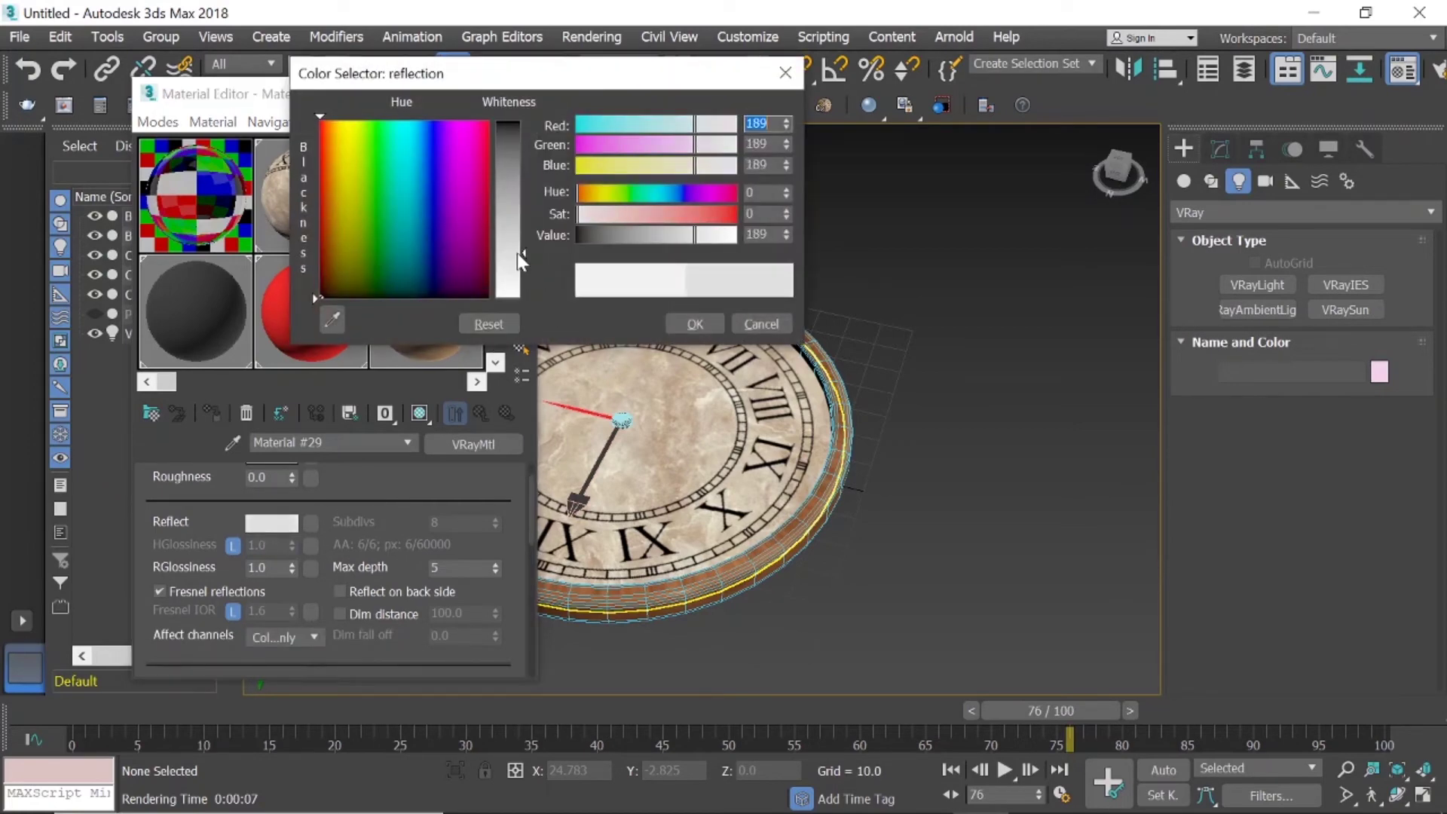
left_click(698, 322)
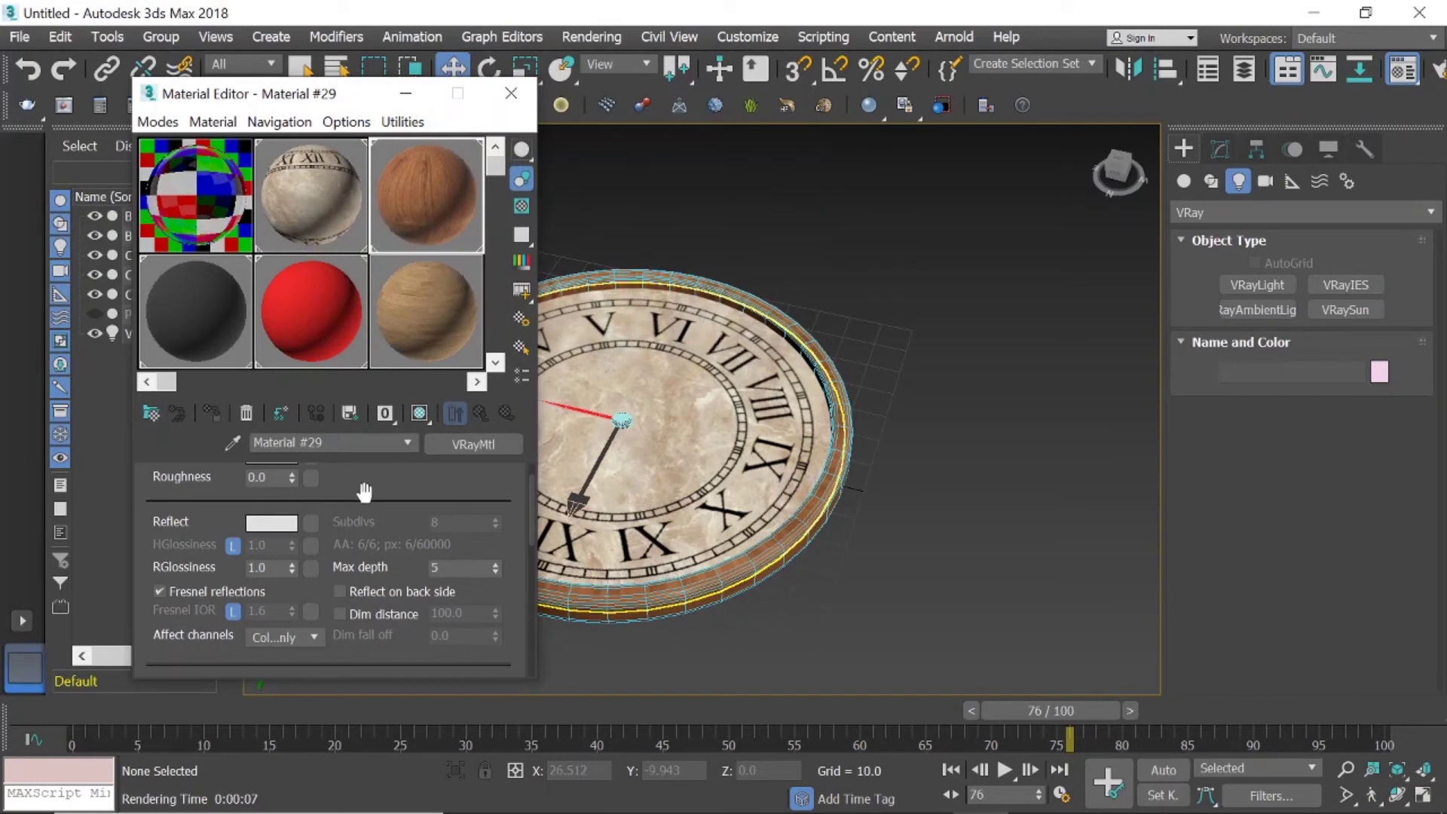
Unlock Material #29's Fresnel IOR, leaving it at 1.6.
left_click(232, 546)
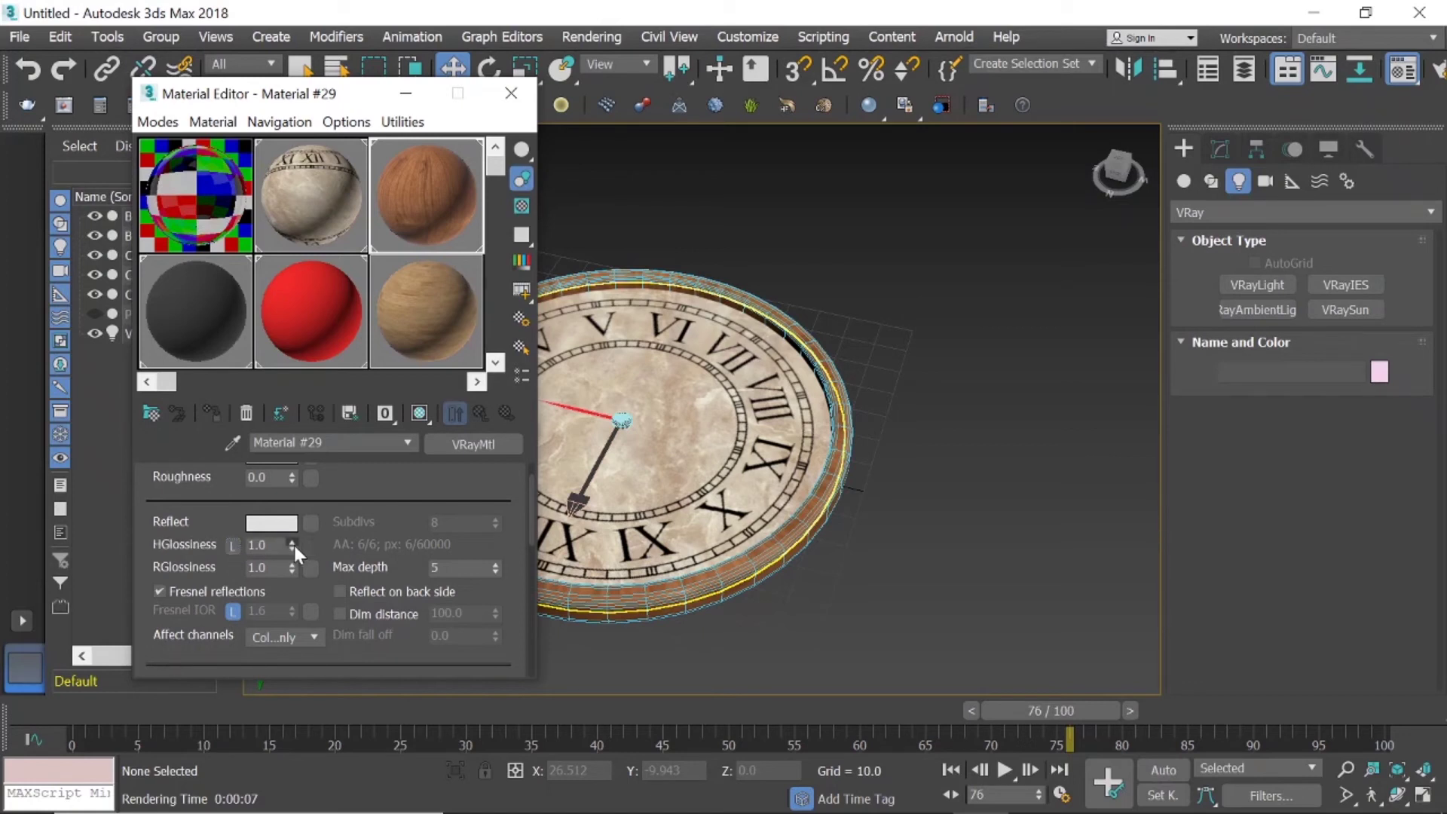
left_click(234, 544)
scroll(304, 595, "down", 3)
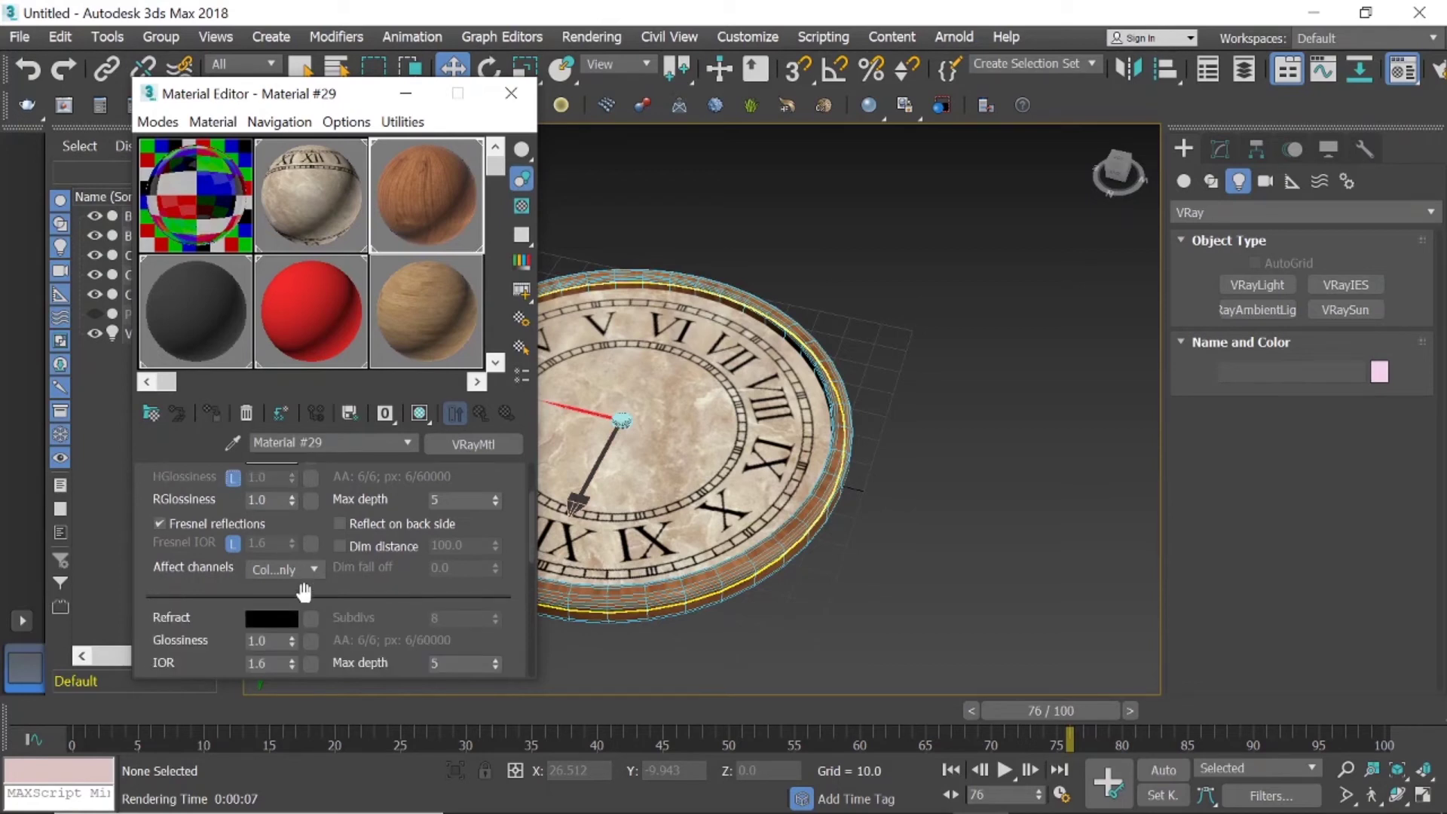
left_click(233, 542)
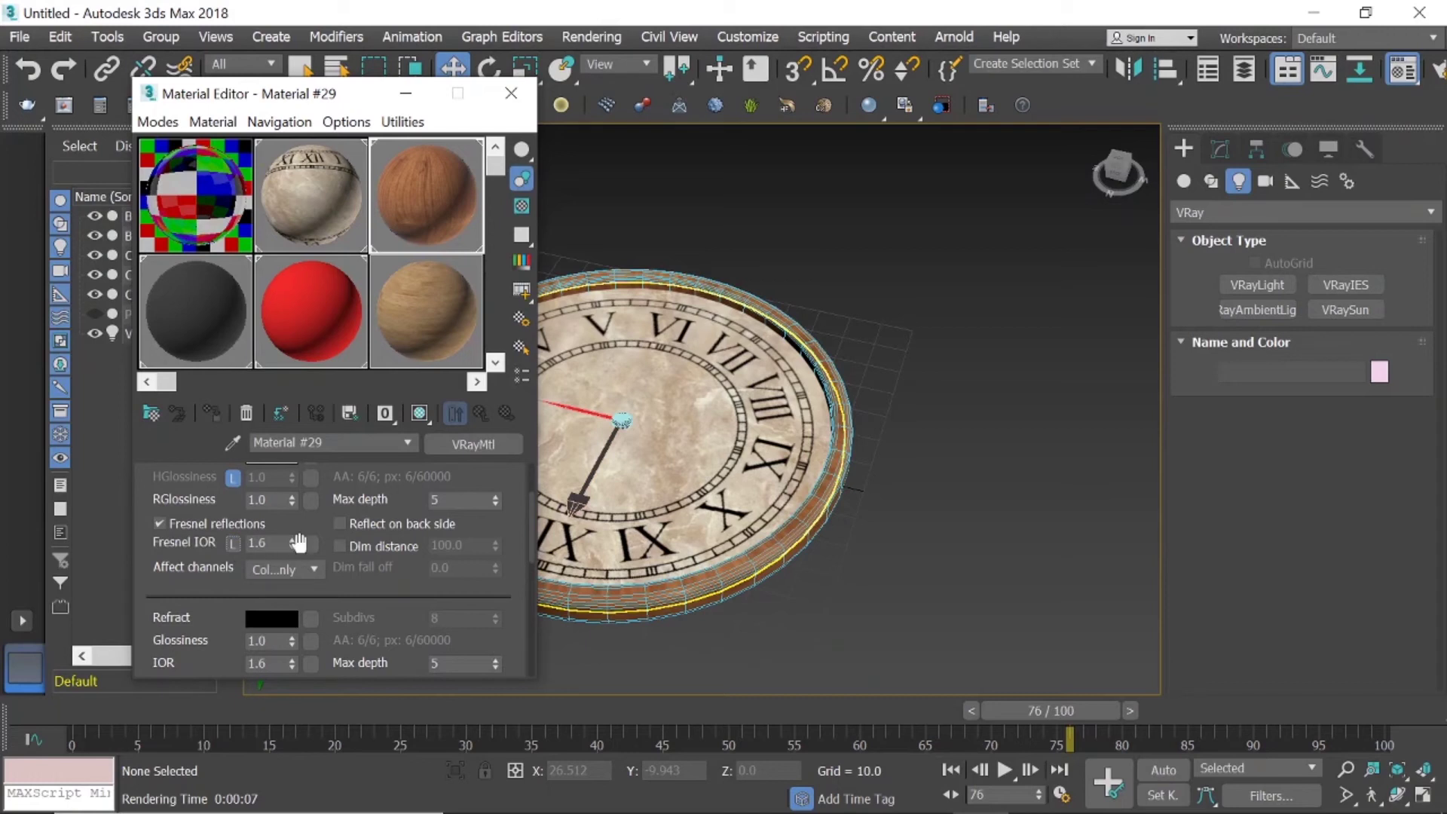
scroll(392, 509, "up", 3)
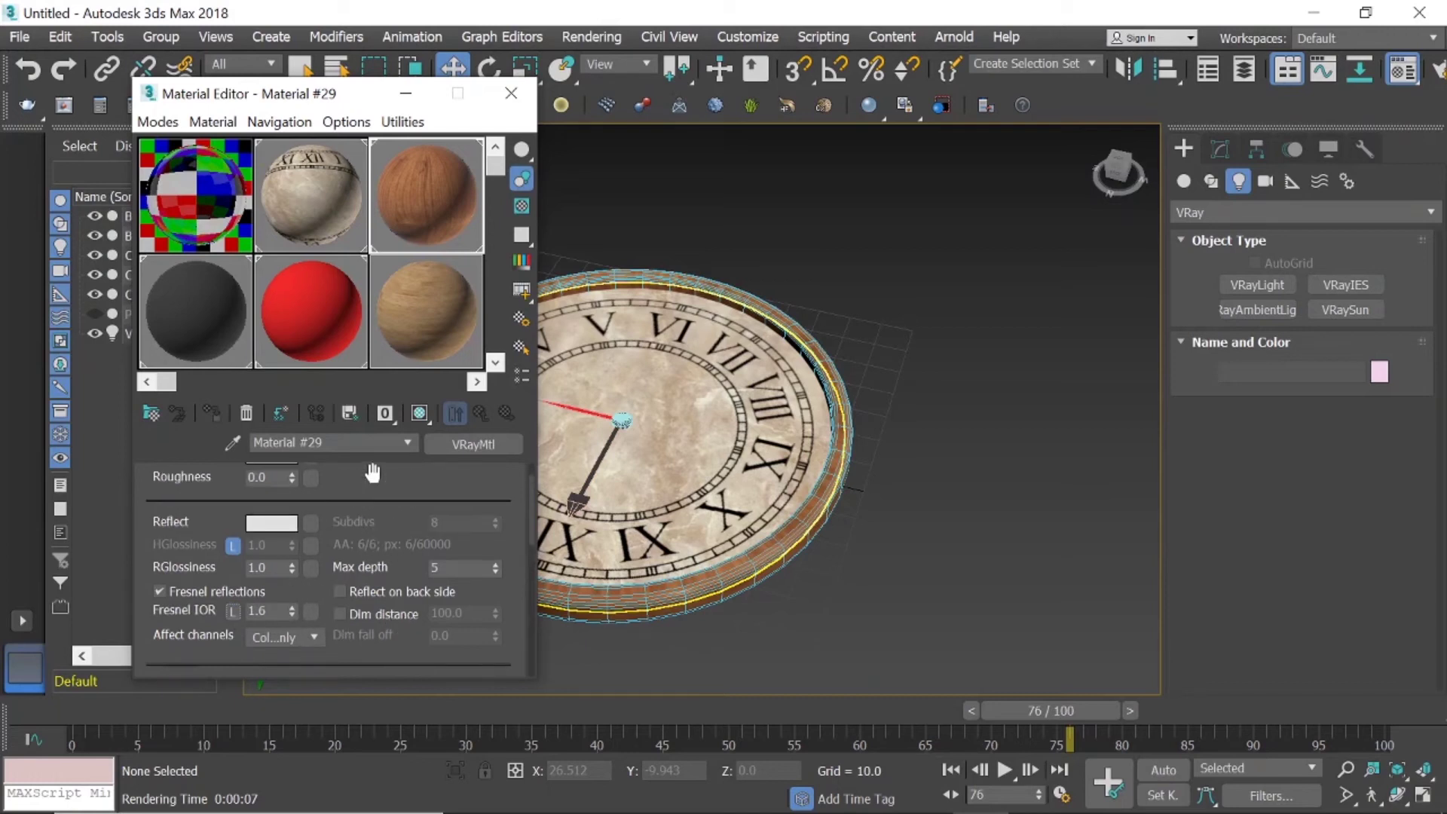
scroll(400, 483, "up", 1)
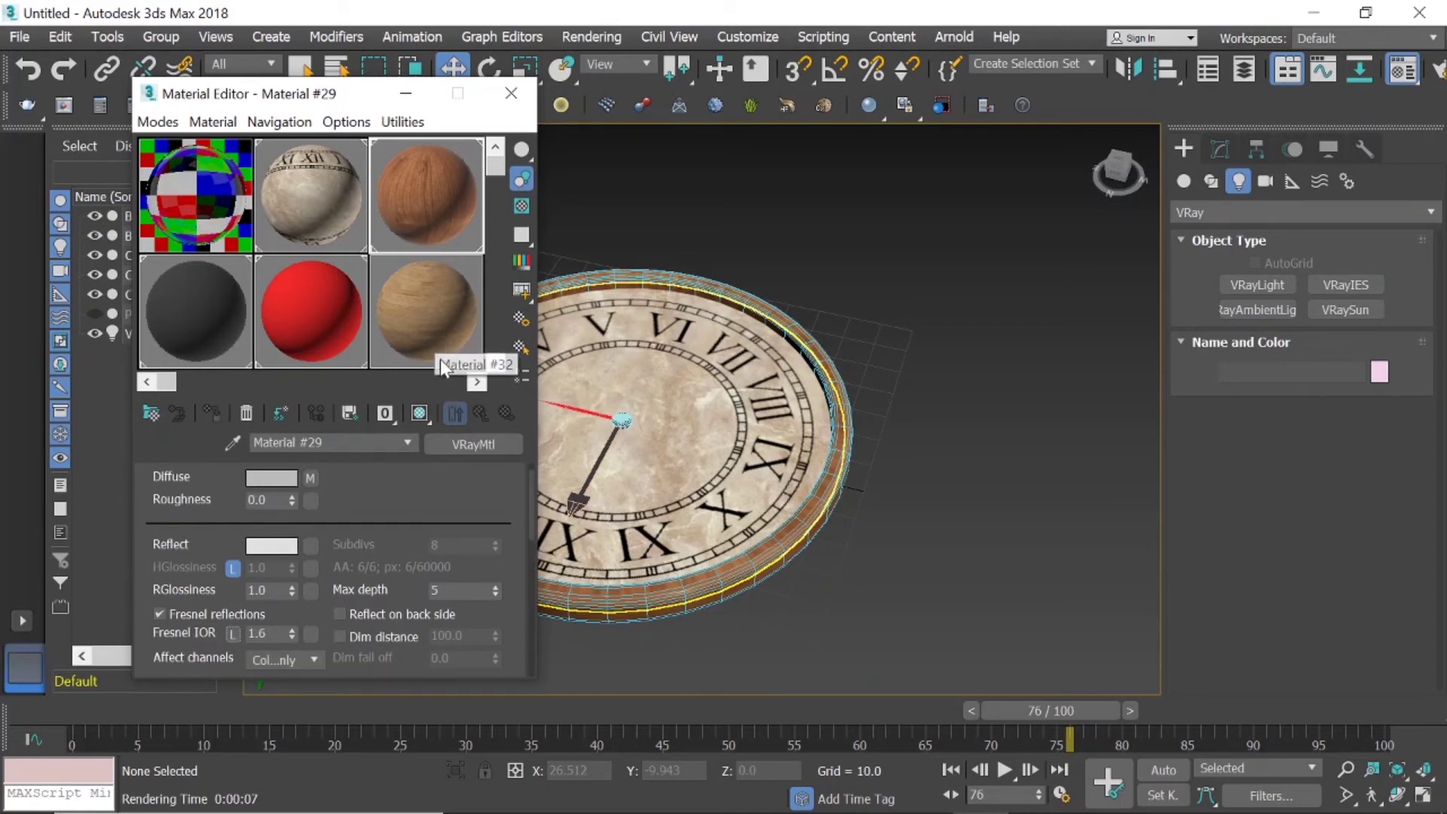
Brighten lighter wood Material #32's reflection to near-white 238.
left_click(427, 324)
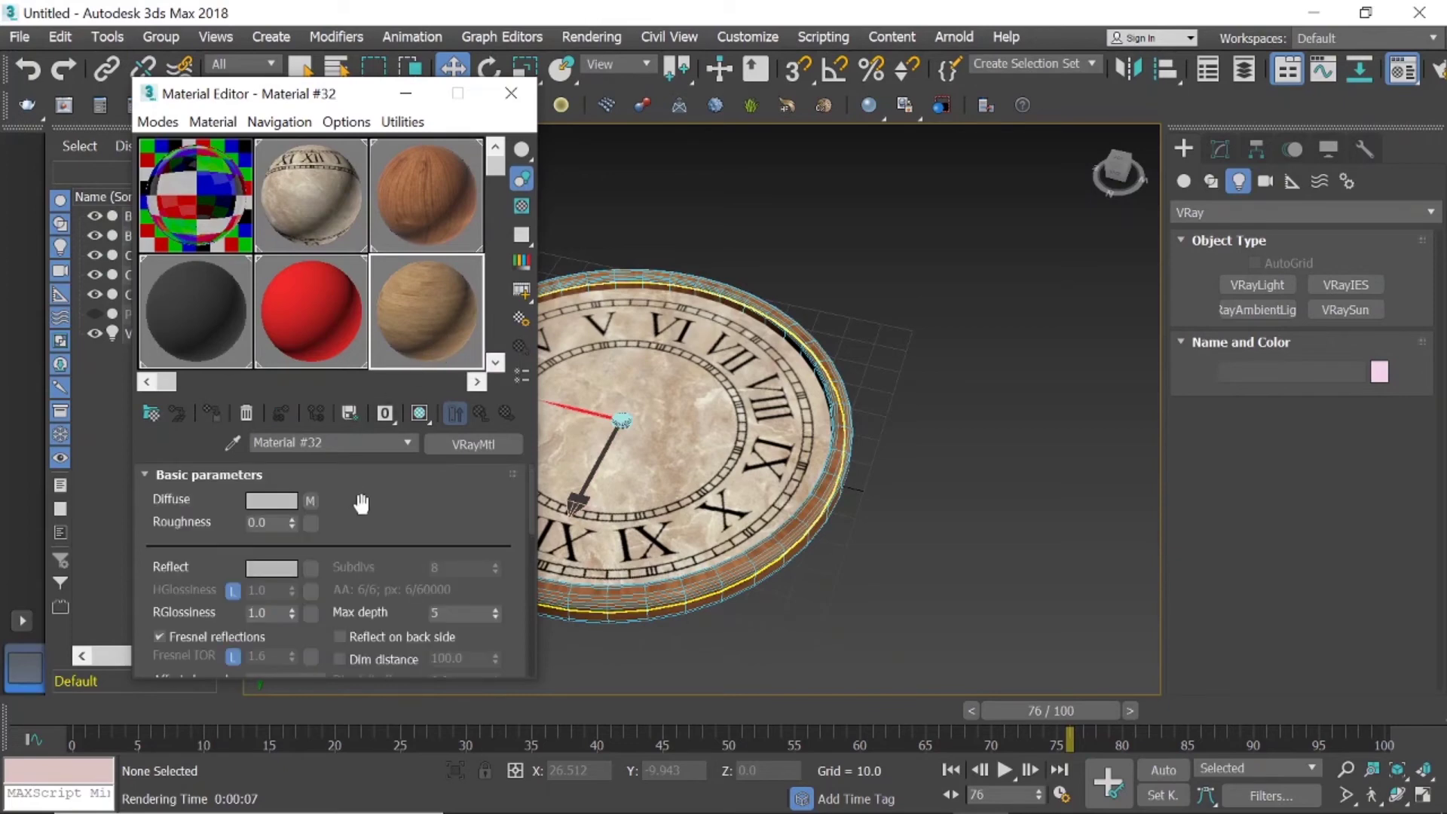
scroll(365, 505, "down", 1)
scroll(371, 503, "down", 2)
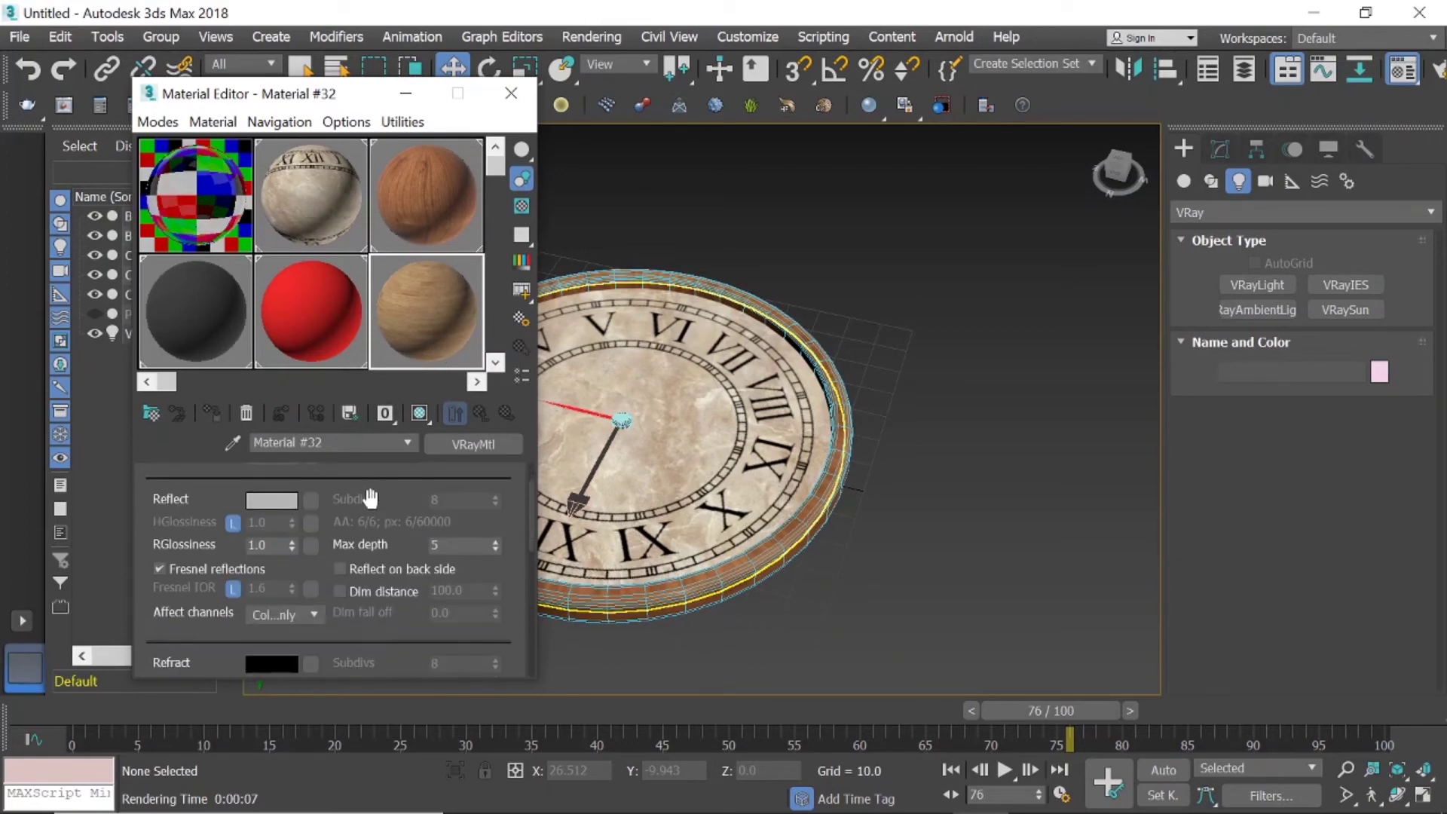
left_click(284, 499)
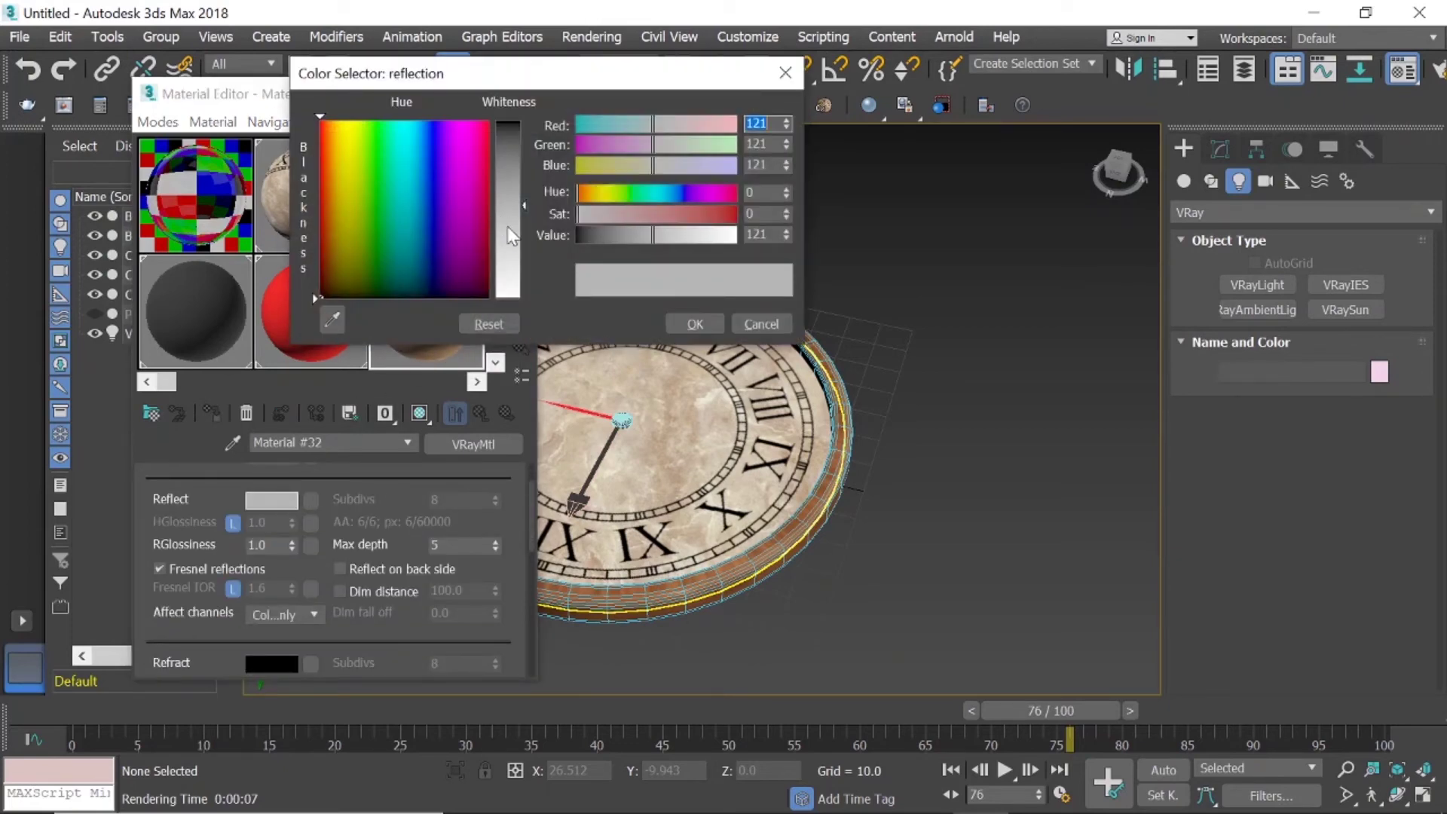
left_click_drag(511, 236, 511, 286)
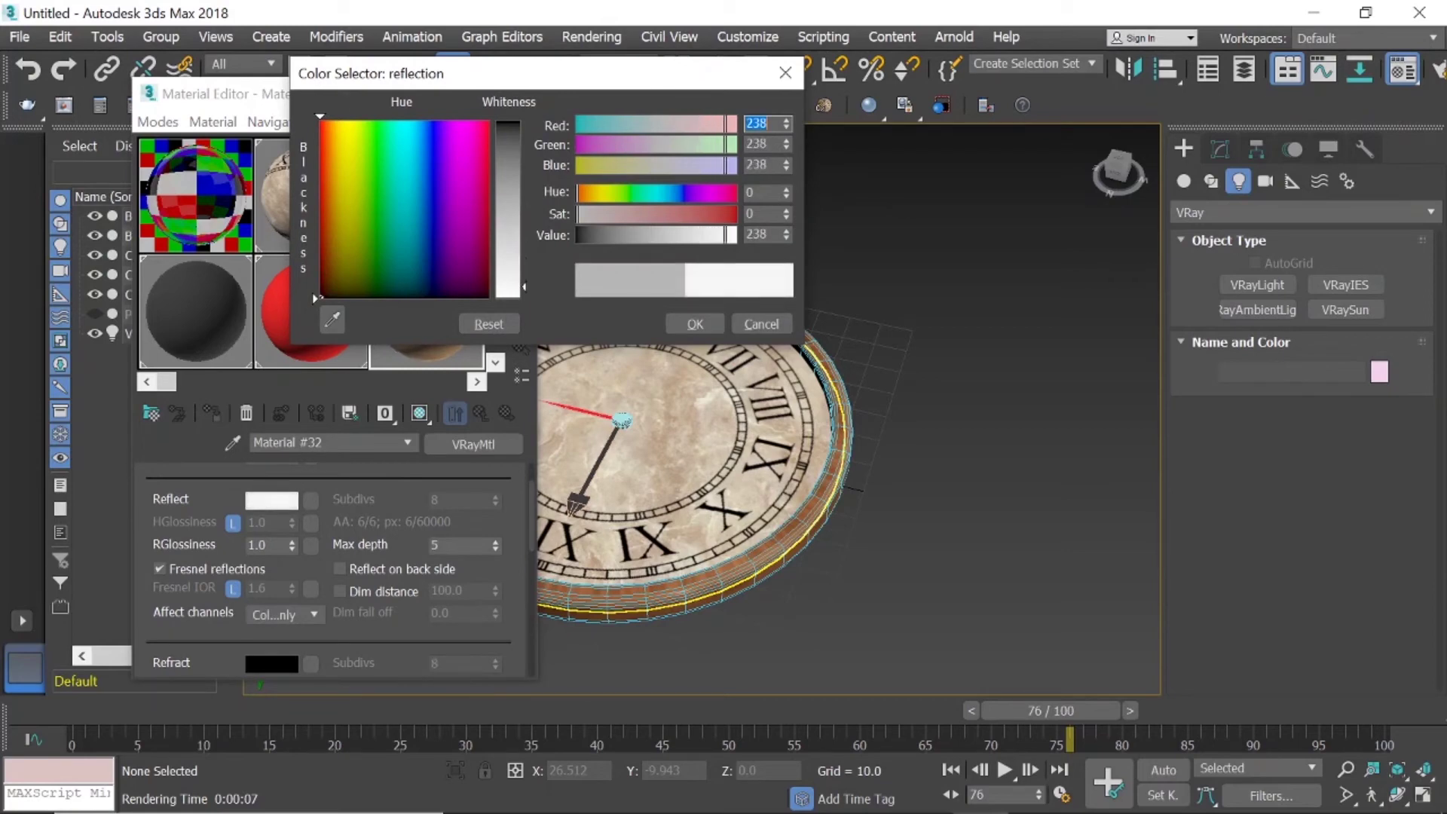
left_click(682, 320)
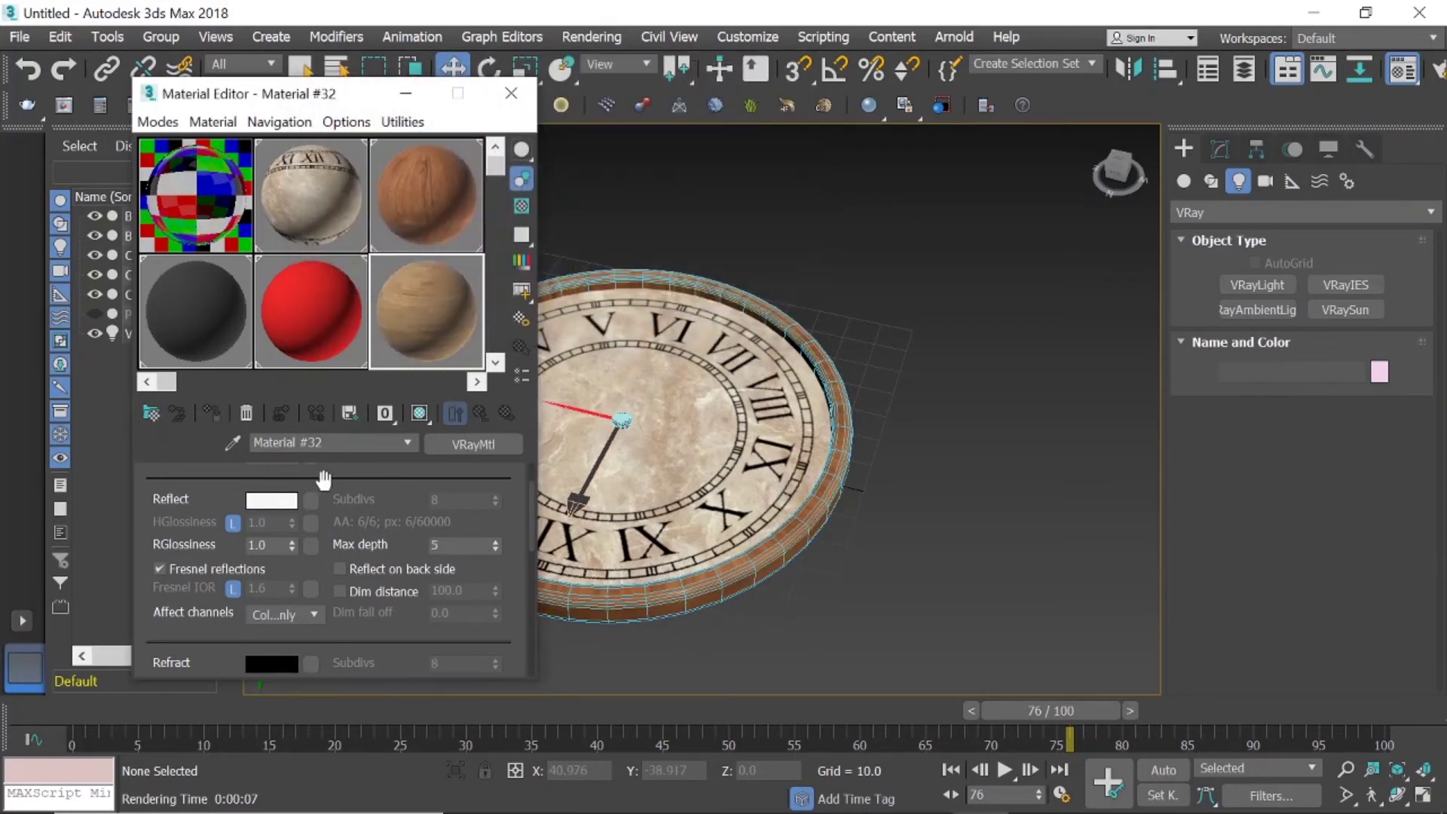
scroll(366, 497, "up", 1)
scroll(367, 503, "up", 2)
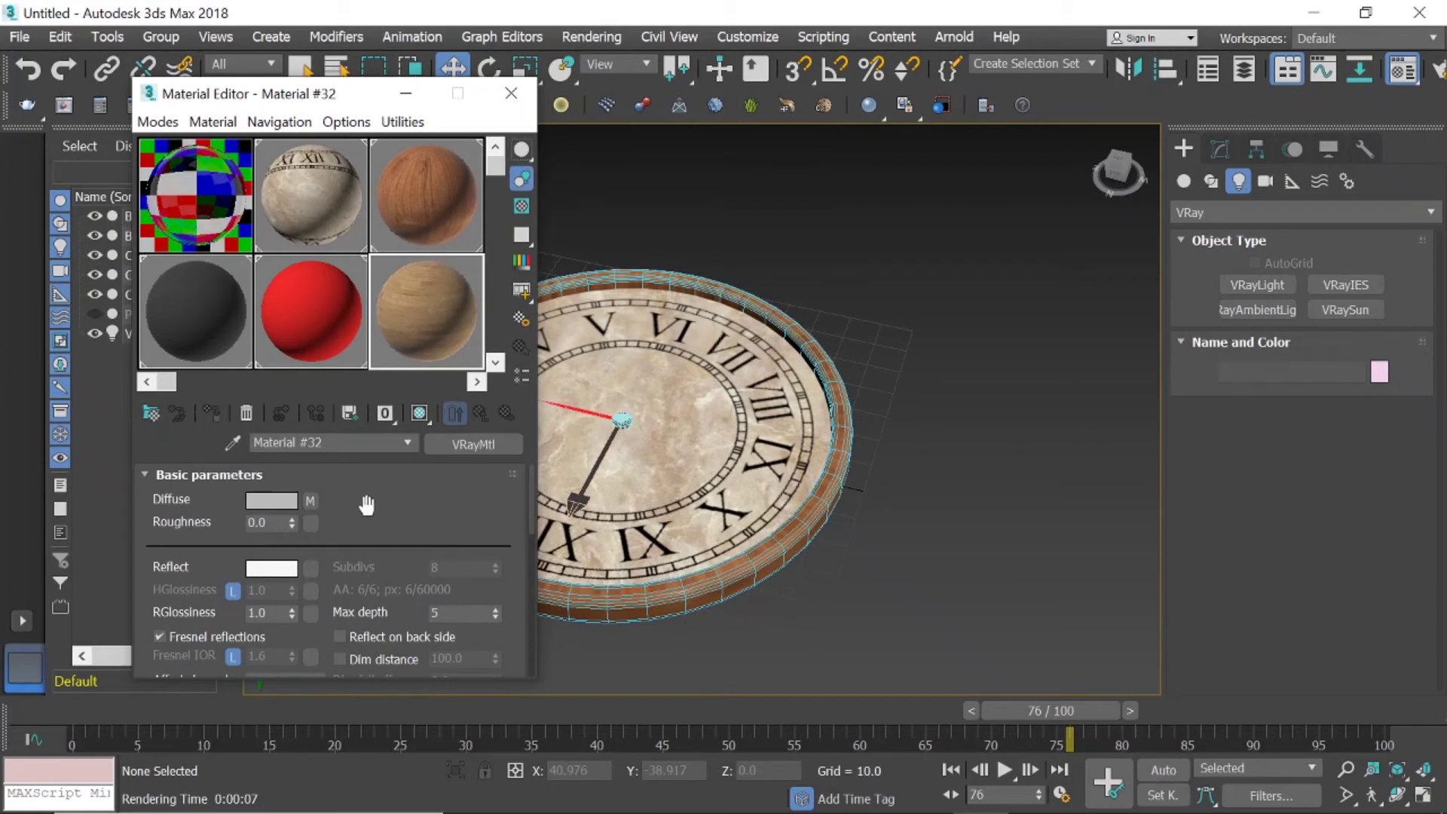
Give red Material #31 a pure white (255) reflection and unlock its Fresnel IOR.
left_click(323, 341)
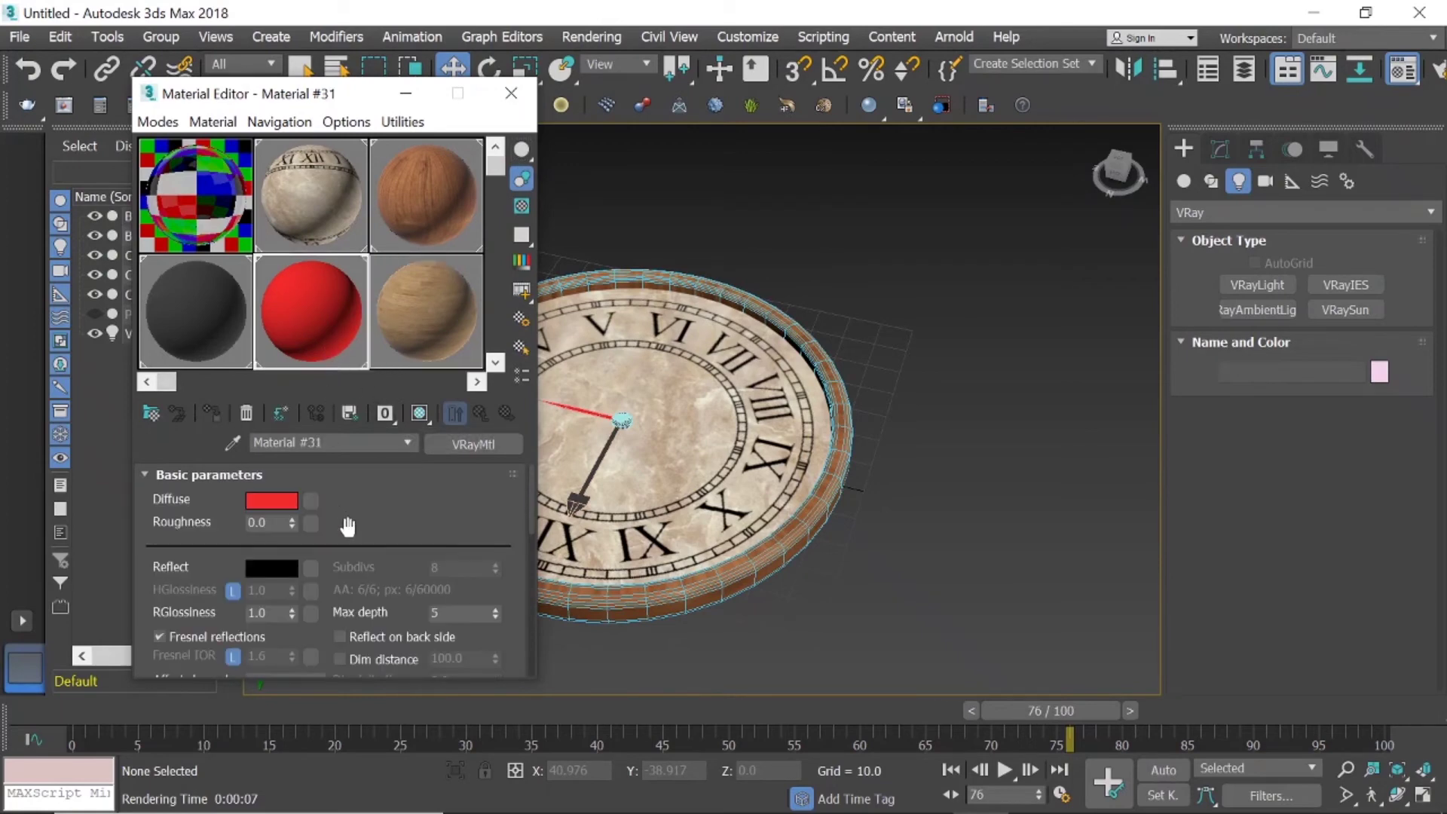
scroll(354, 531, "down", 1)
left_click(277, 545)
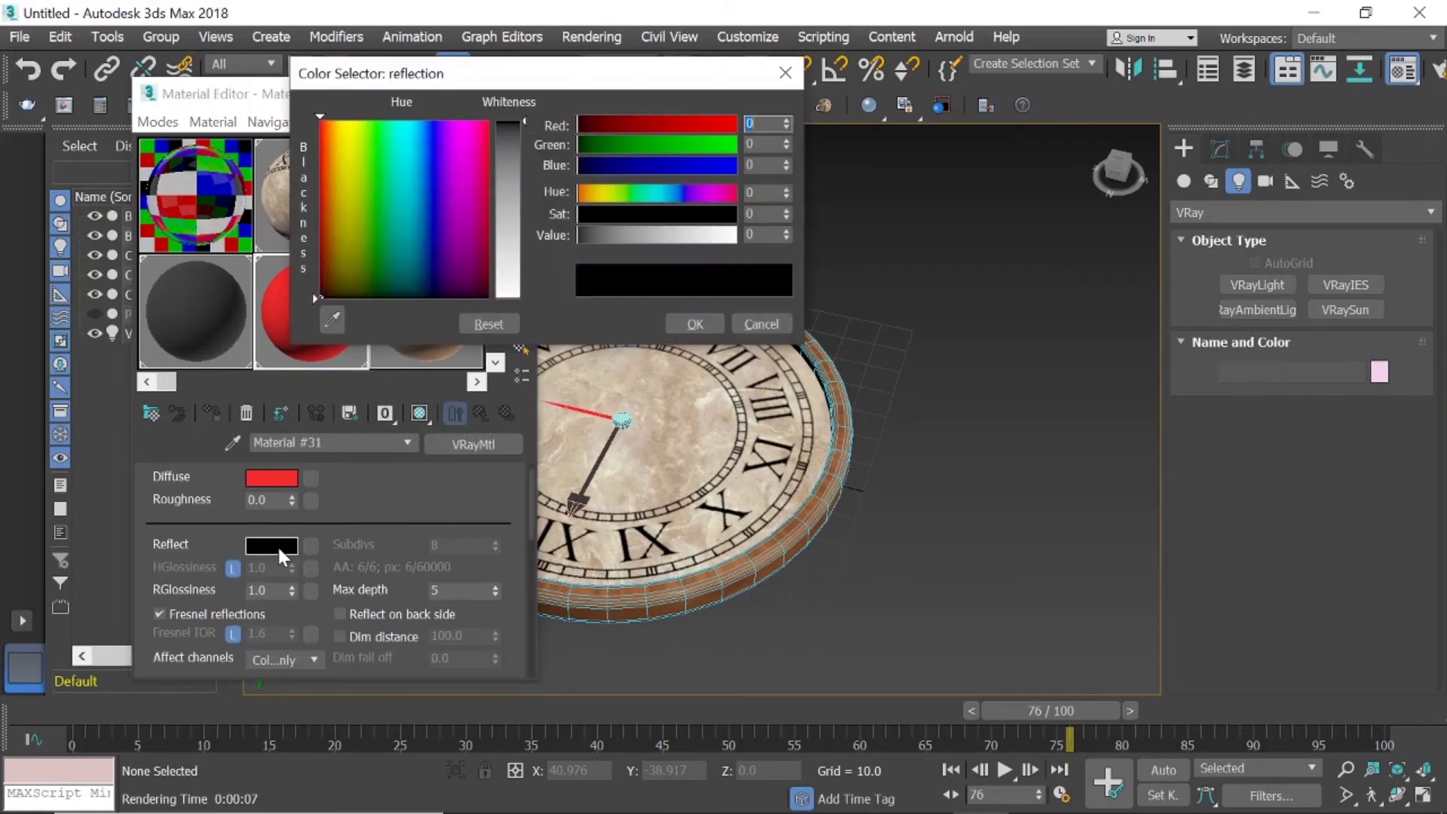
left_click_drag(515, 255, 554, 300)
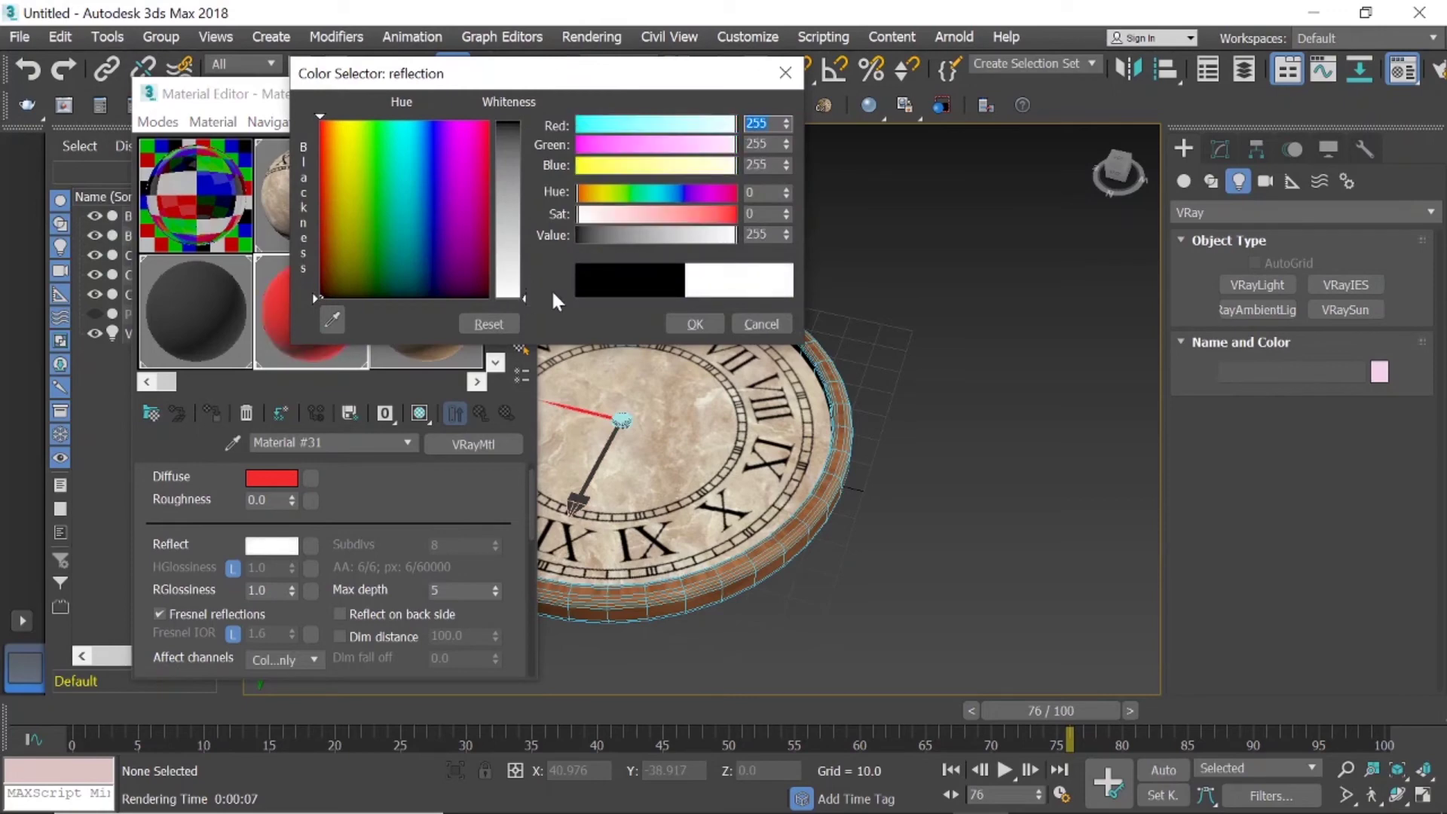
left_click(699, 324)
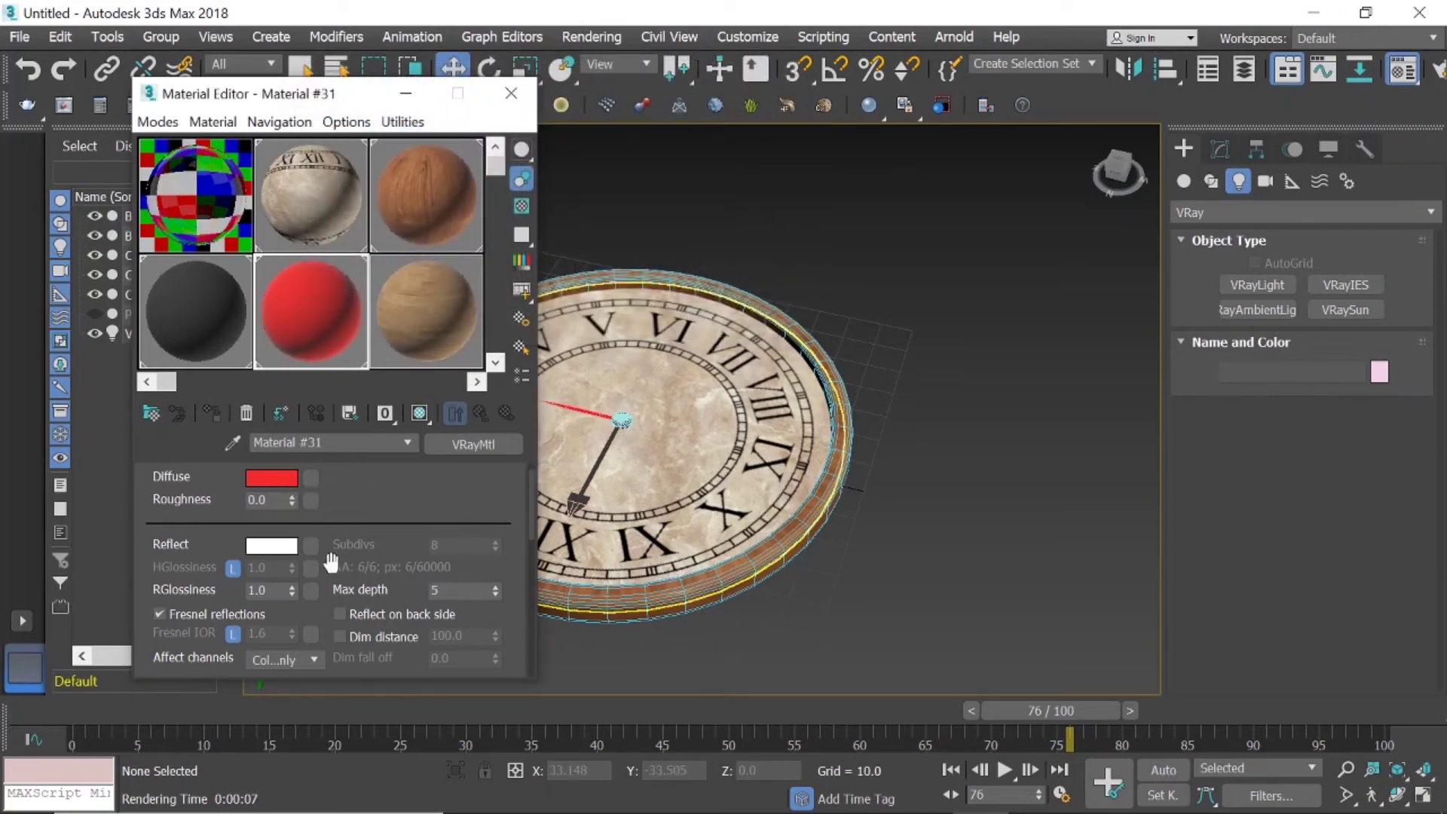
scroll(332, 562, "down", 2)
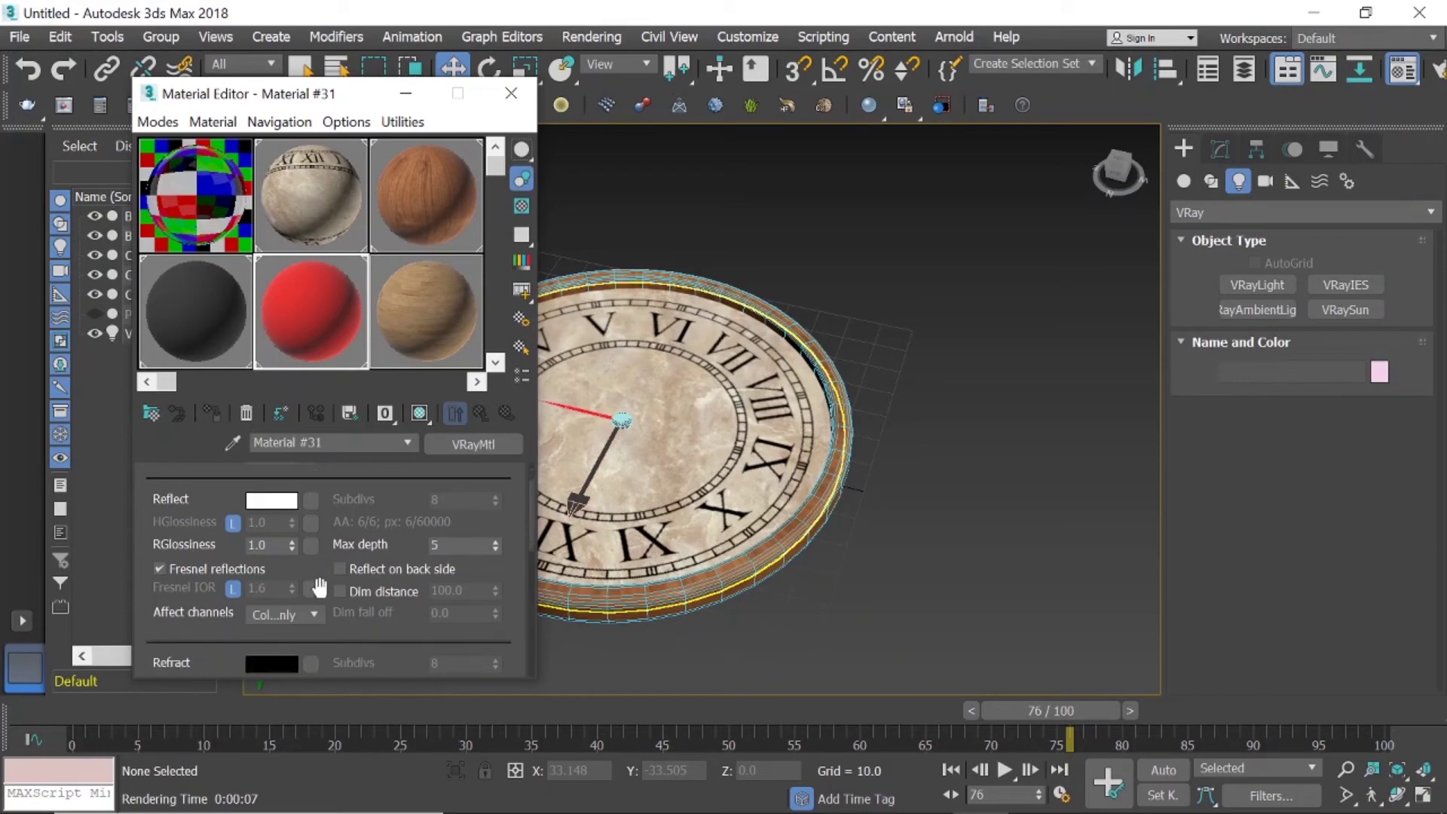
left_click(234, 589)
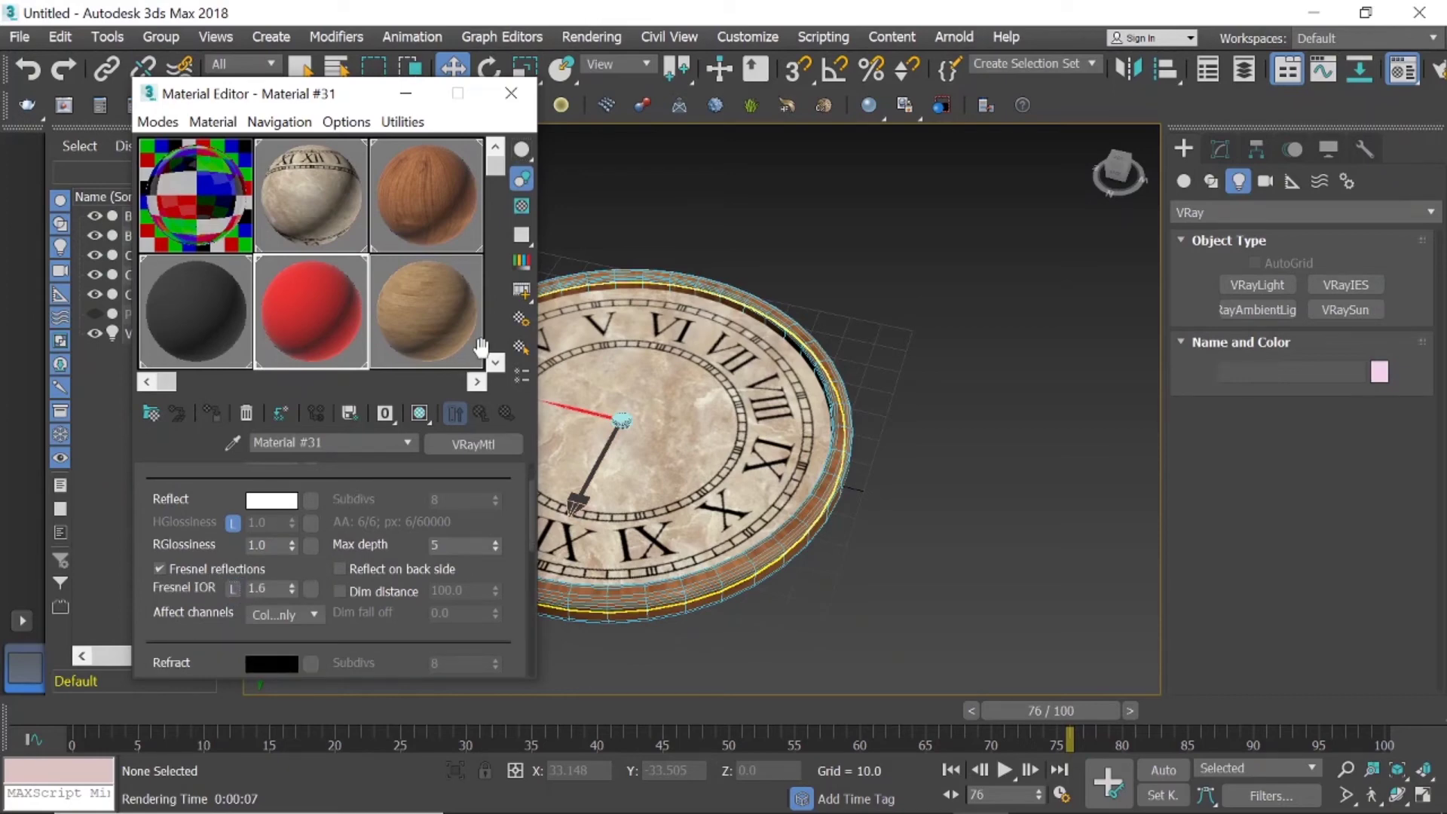
left_click(512, 94)
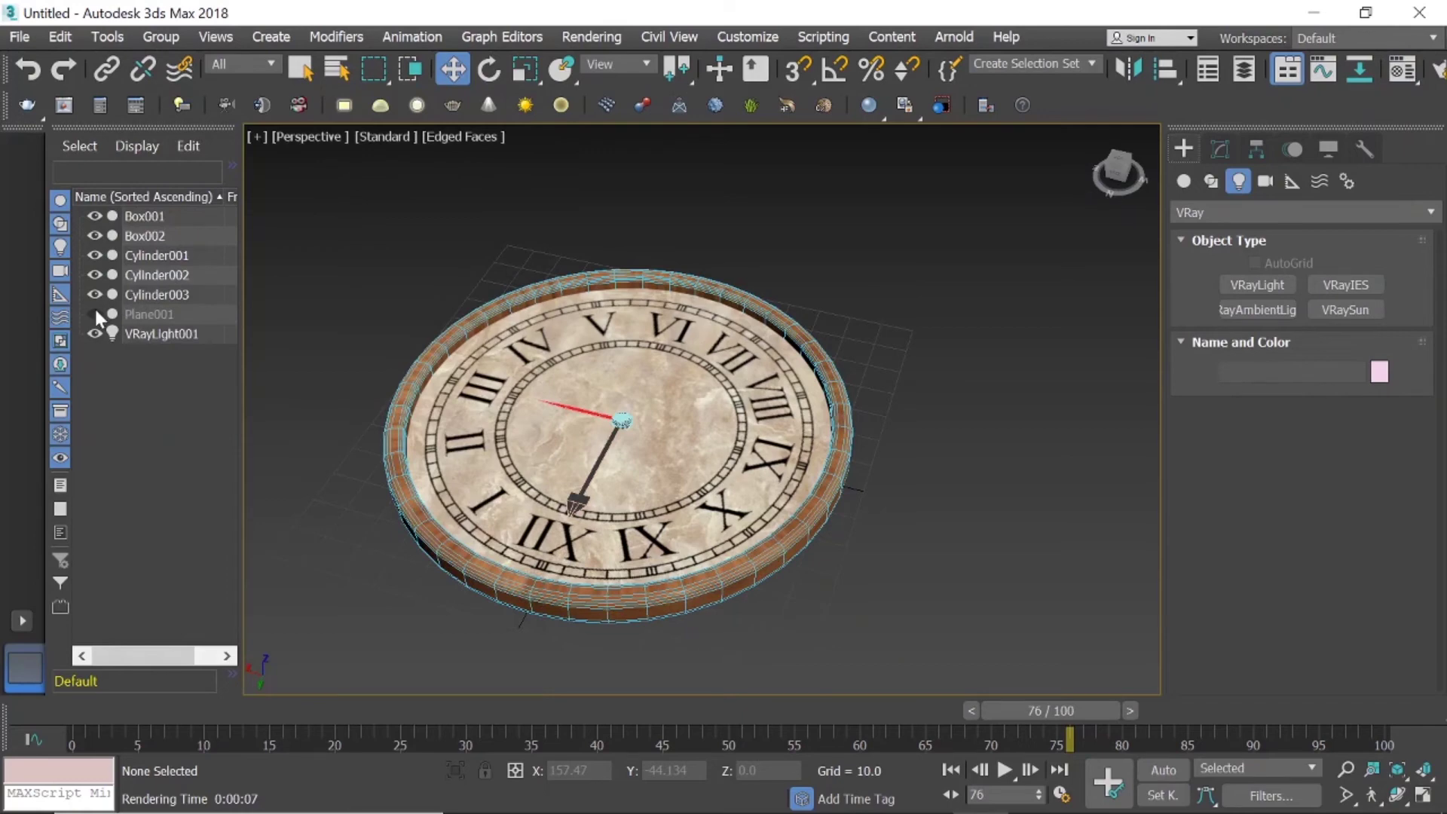
Unhide Plane001 and render a test image of the clock on the wooden floor.
left_click(95, 314)
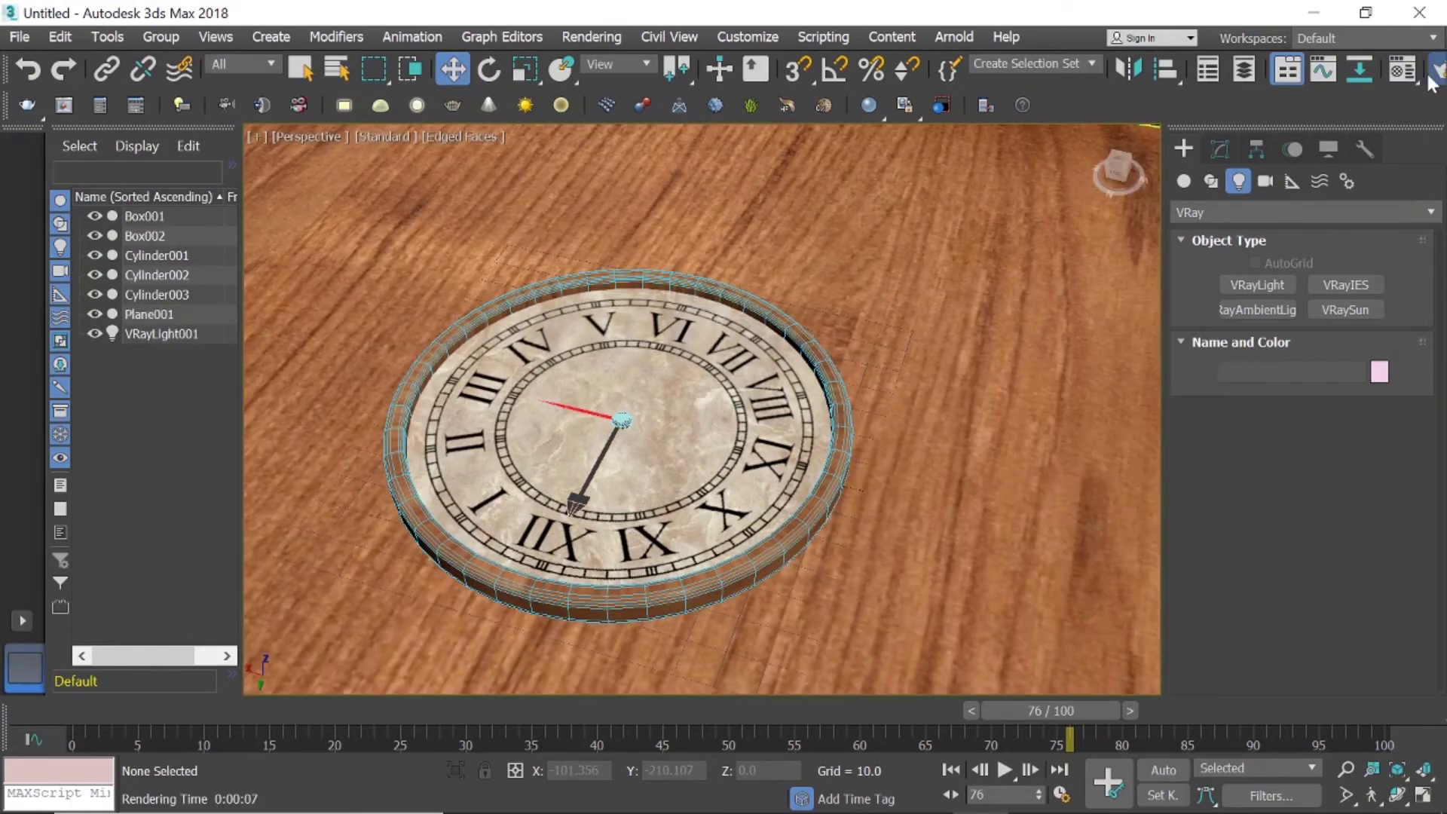
left_click(1432, 79)
left_click(688, 225)
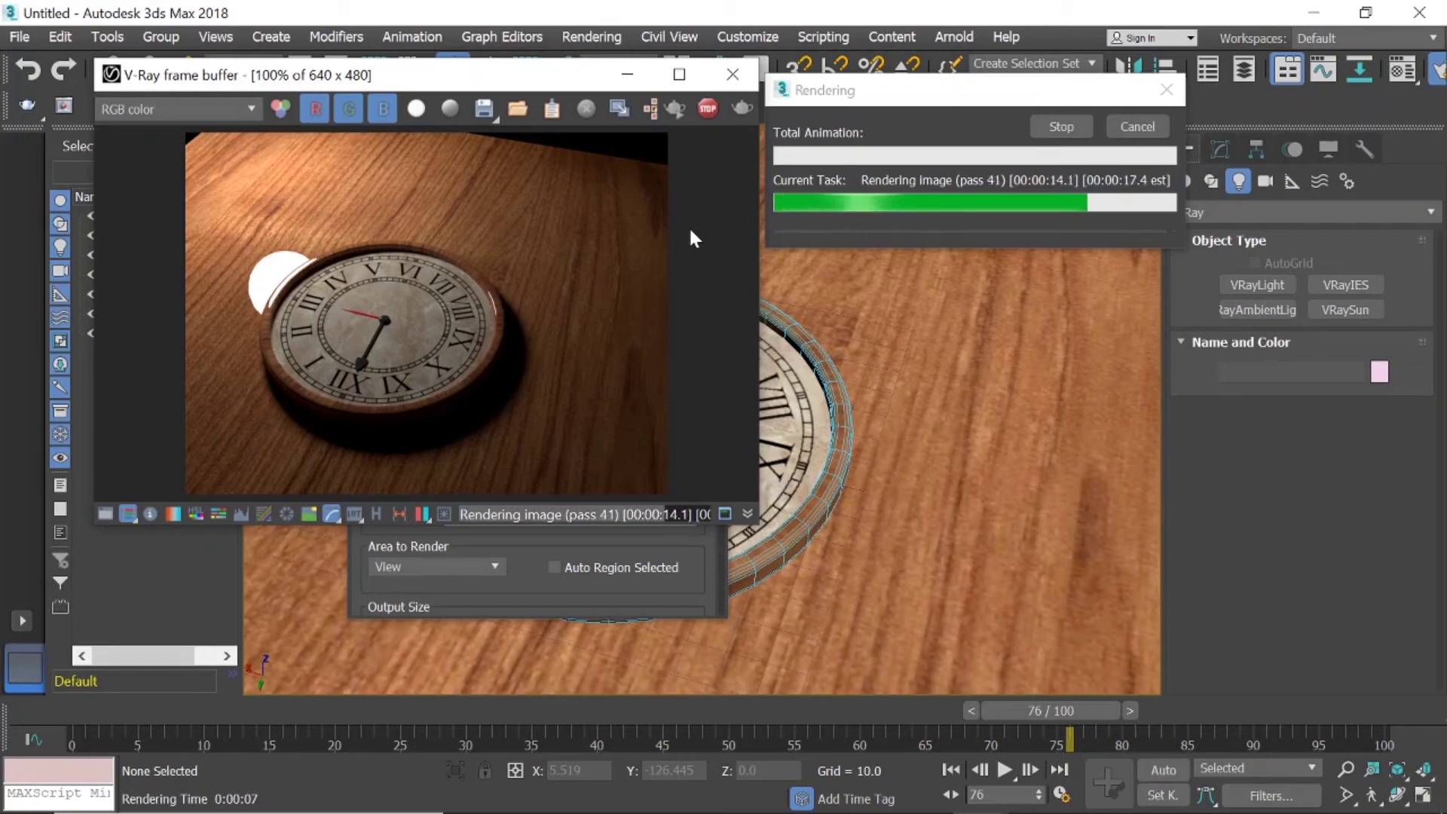
left_click(726, 71)
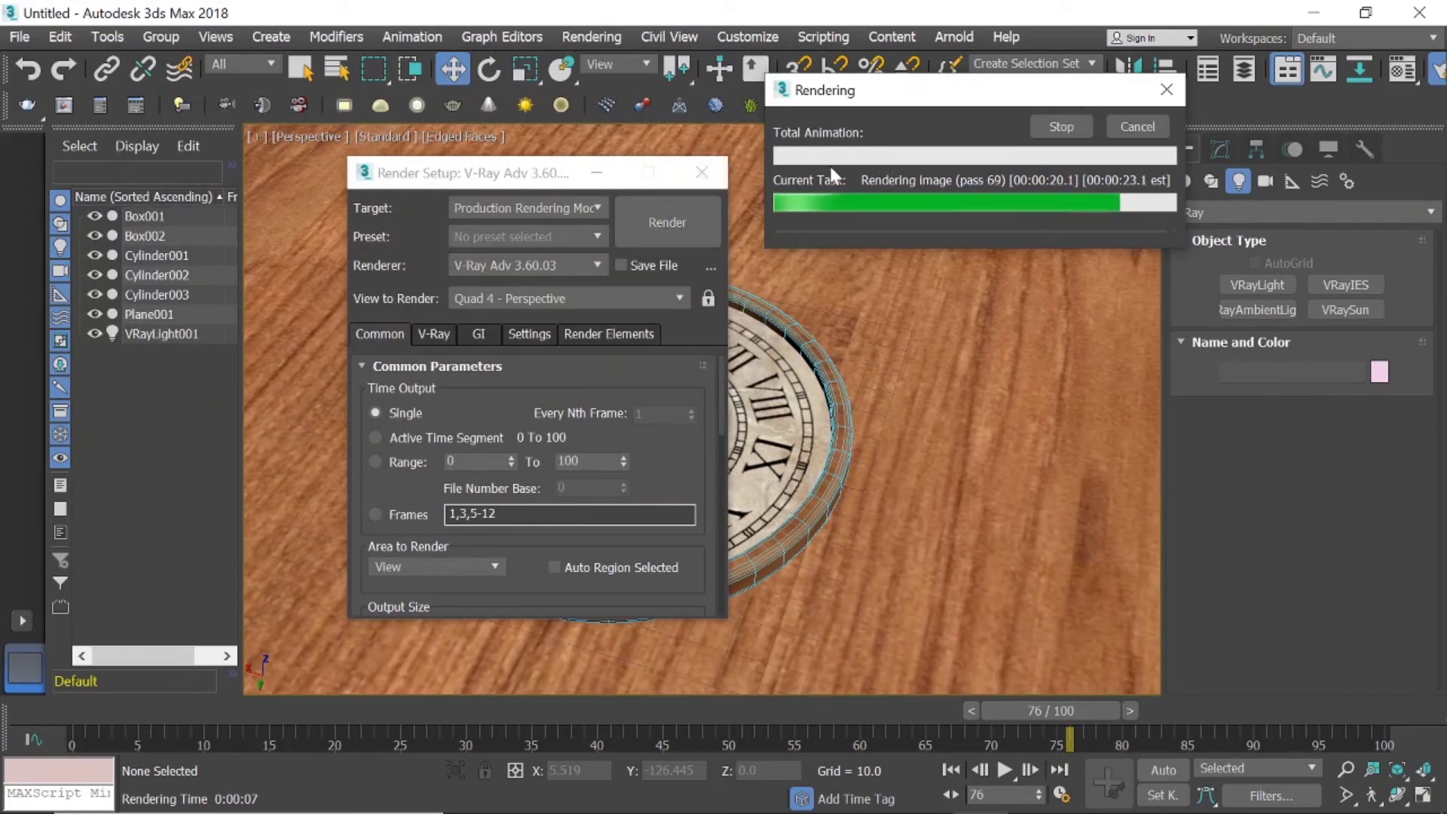
left_click(1150, 102)
left_click(702, 174)
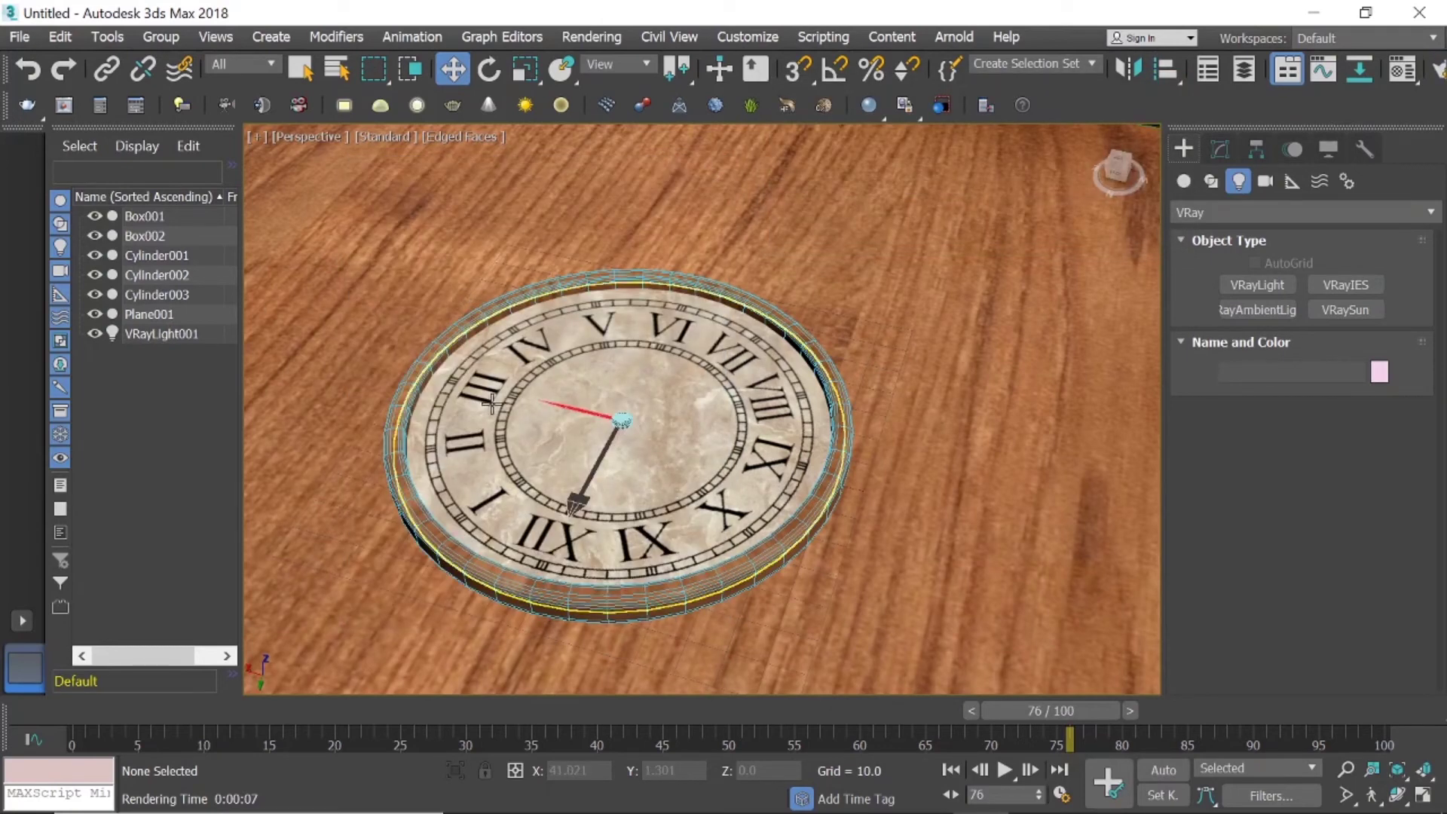
Pick parquet wood Material #32 and select the floor plane Plane001.
key("m")
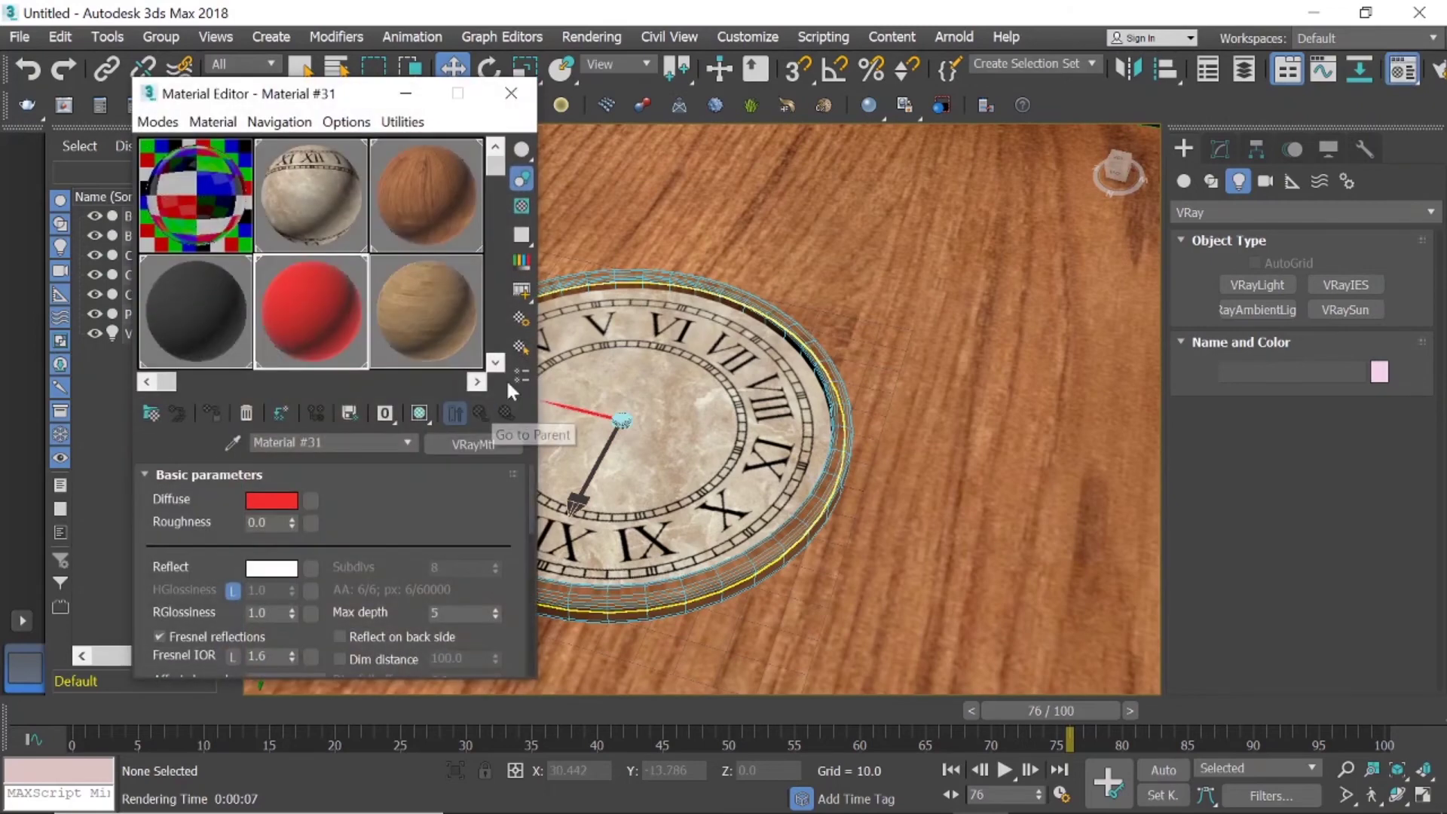
left_click(410, 320)
left_click(792, 243)
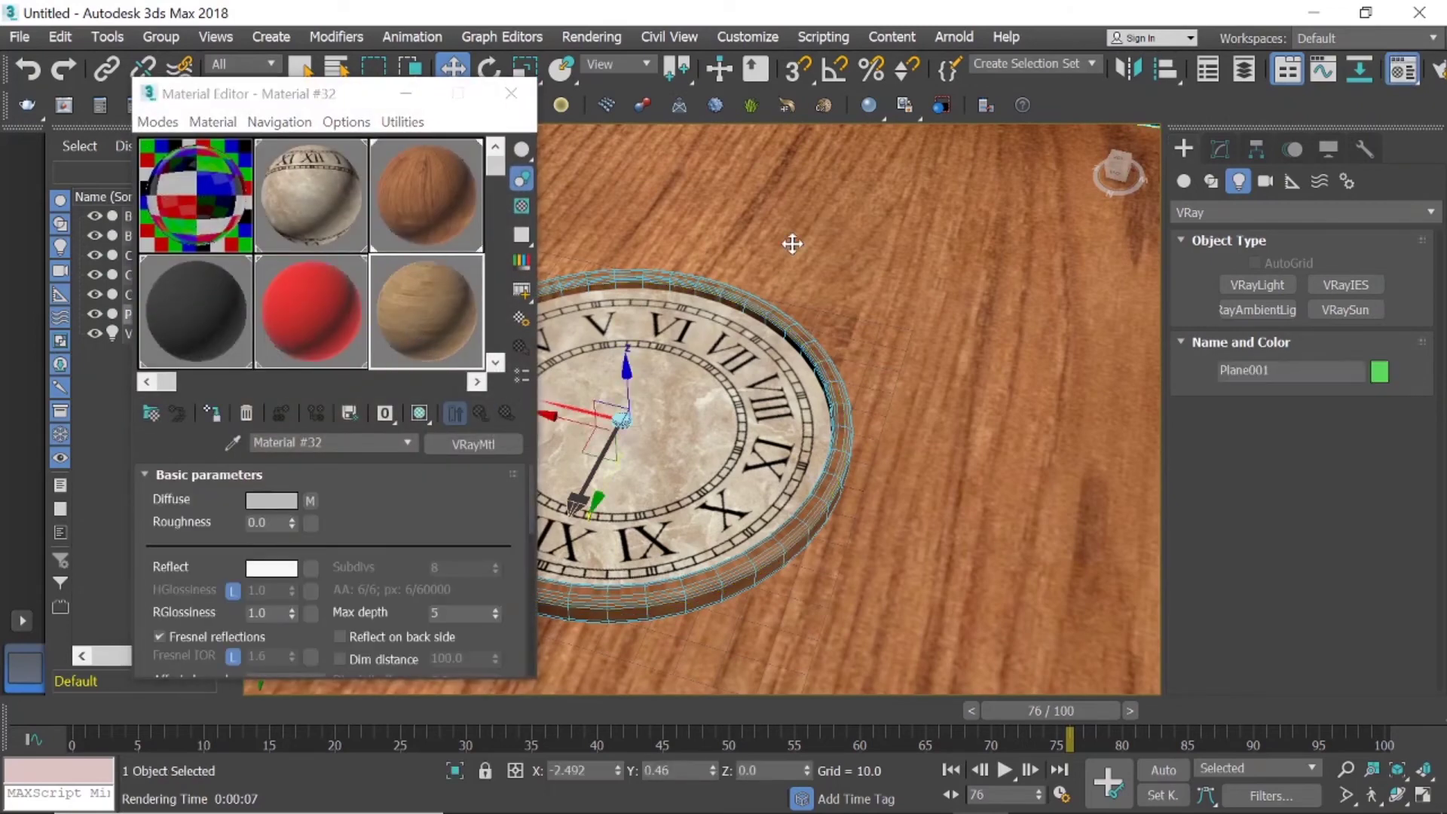
scroll(1001, 423, "down", 6)
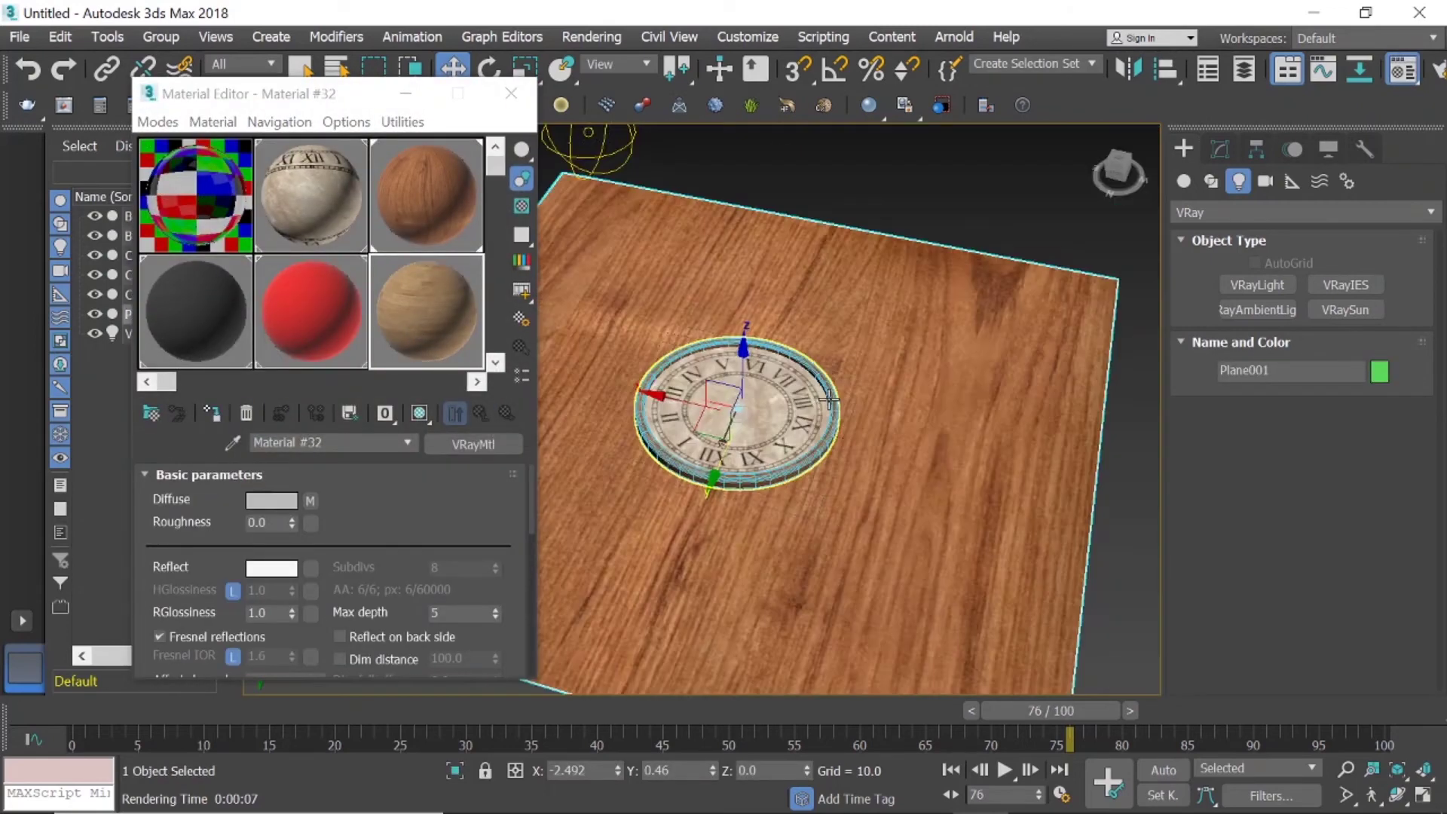
left_click(1073, 418)
left_click(958, 456)
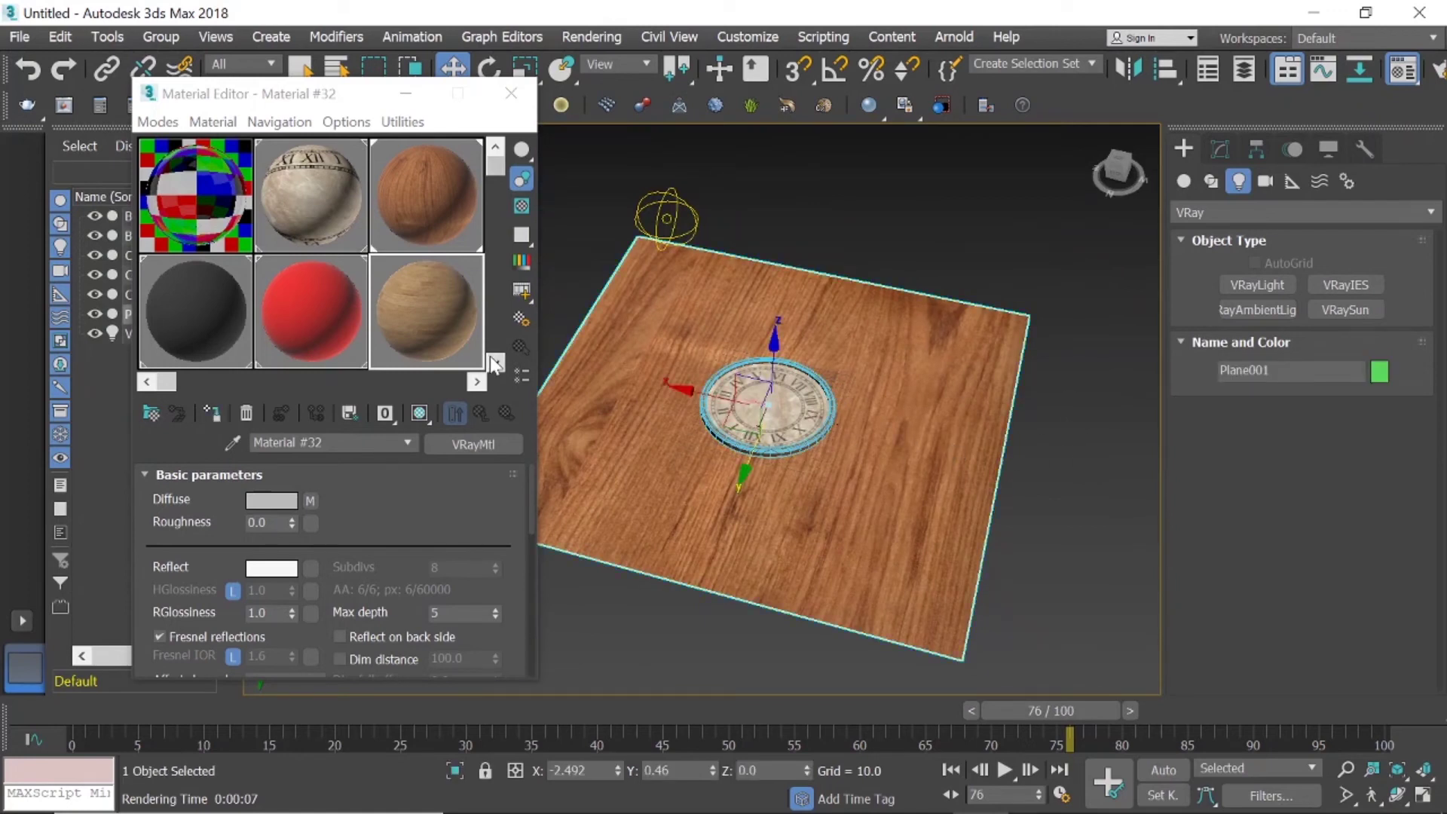
Assign Material #32 to Plane001 and show its plank texture in the viewport.
left_click(213, 416)
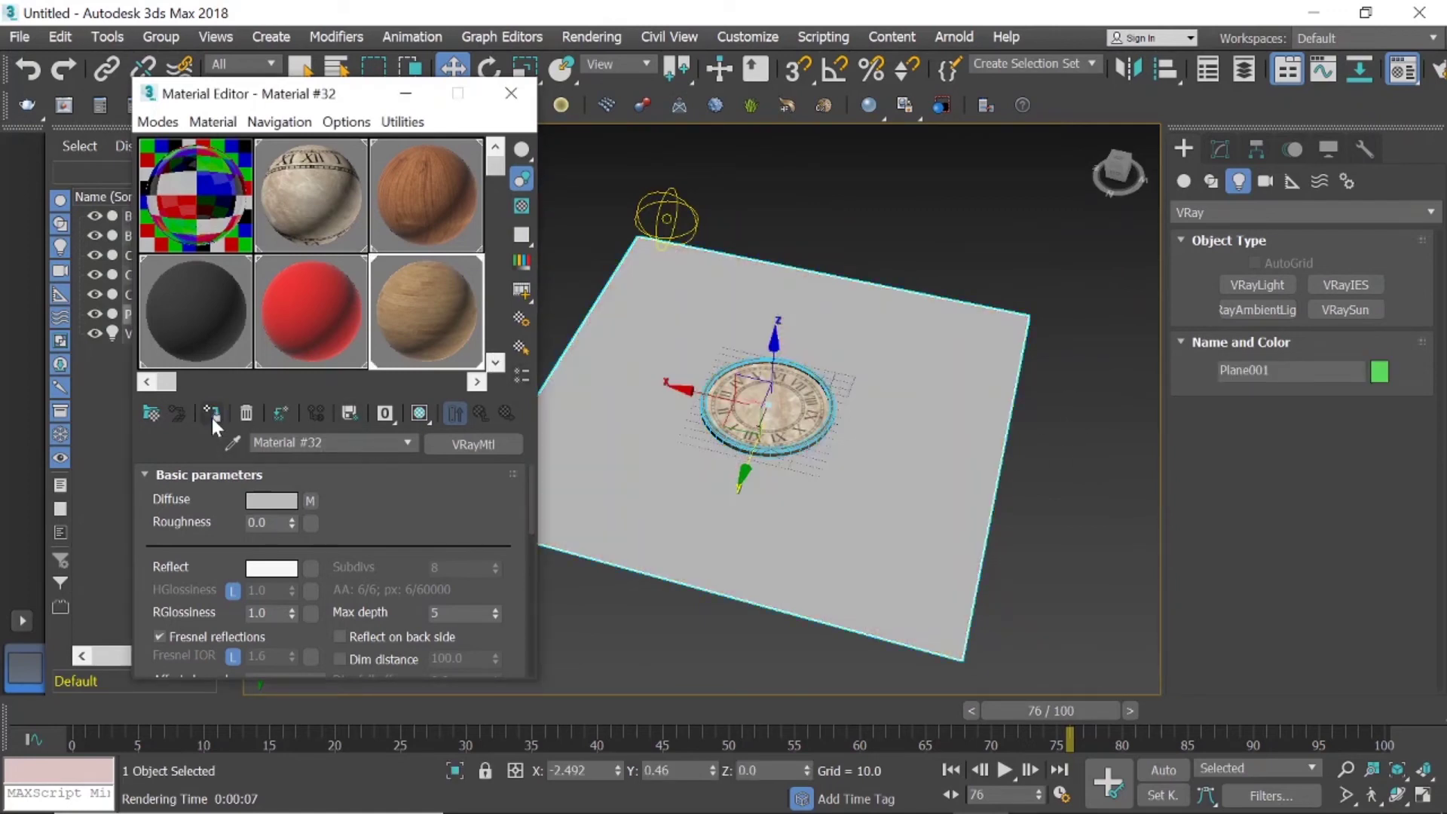
left_click(419, 412)
left_click(832, 223)
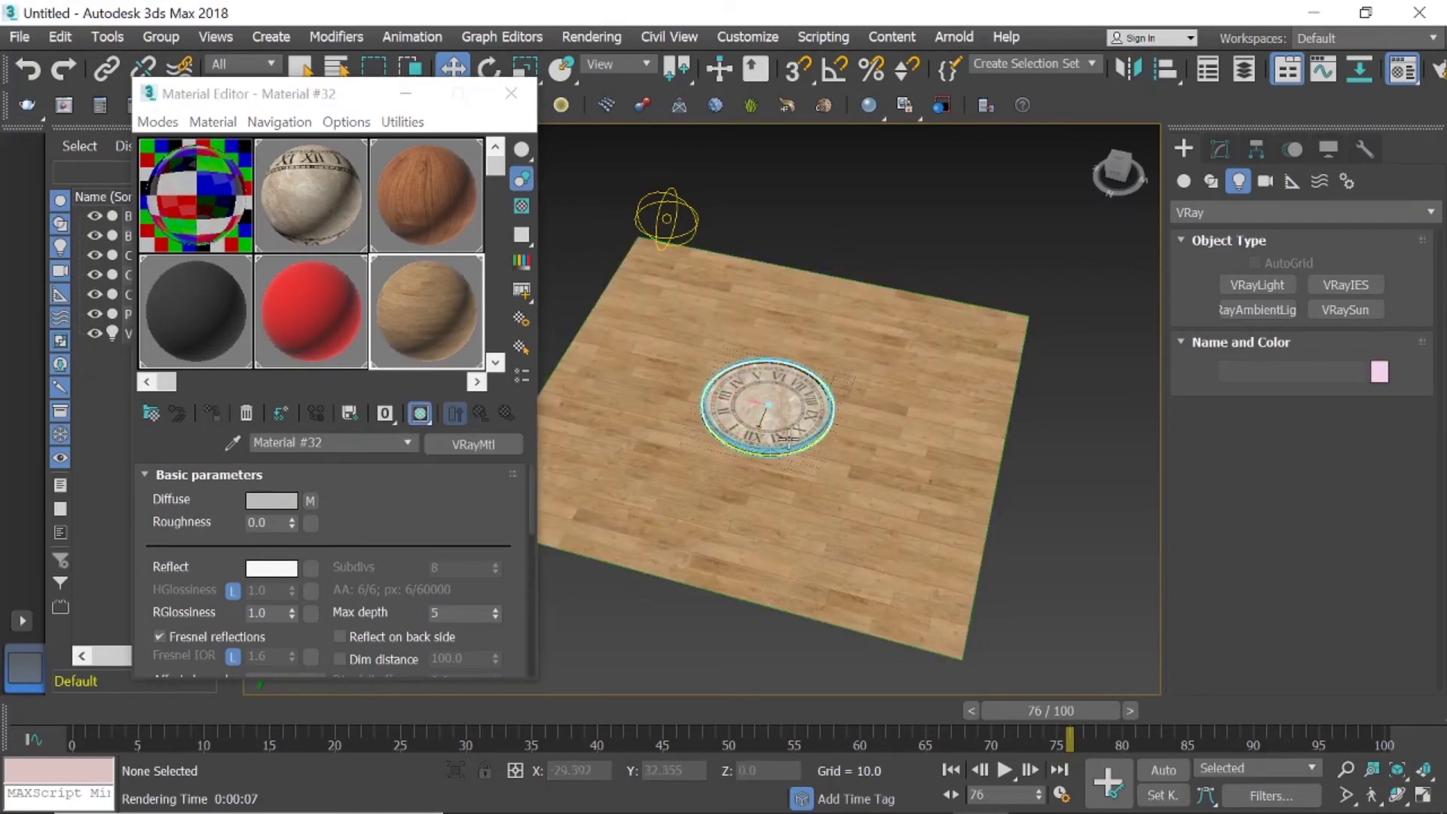
scroll(738, 392, "up", 4)
mouse_move(670, 366)
middle_mouse_down()
mouse_move(734, 353)
mouse_move(742, 368)
middle_mouse_up()
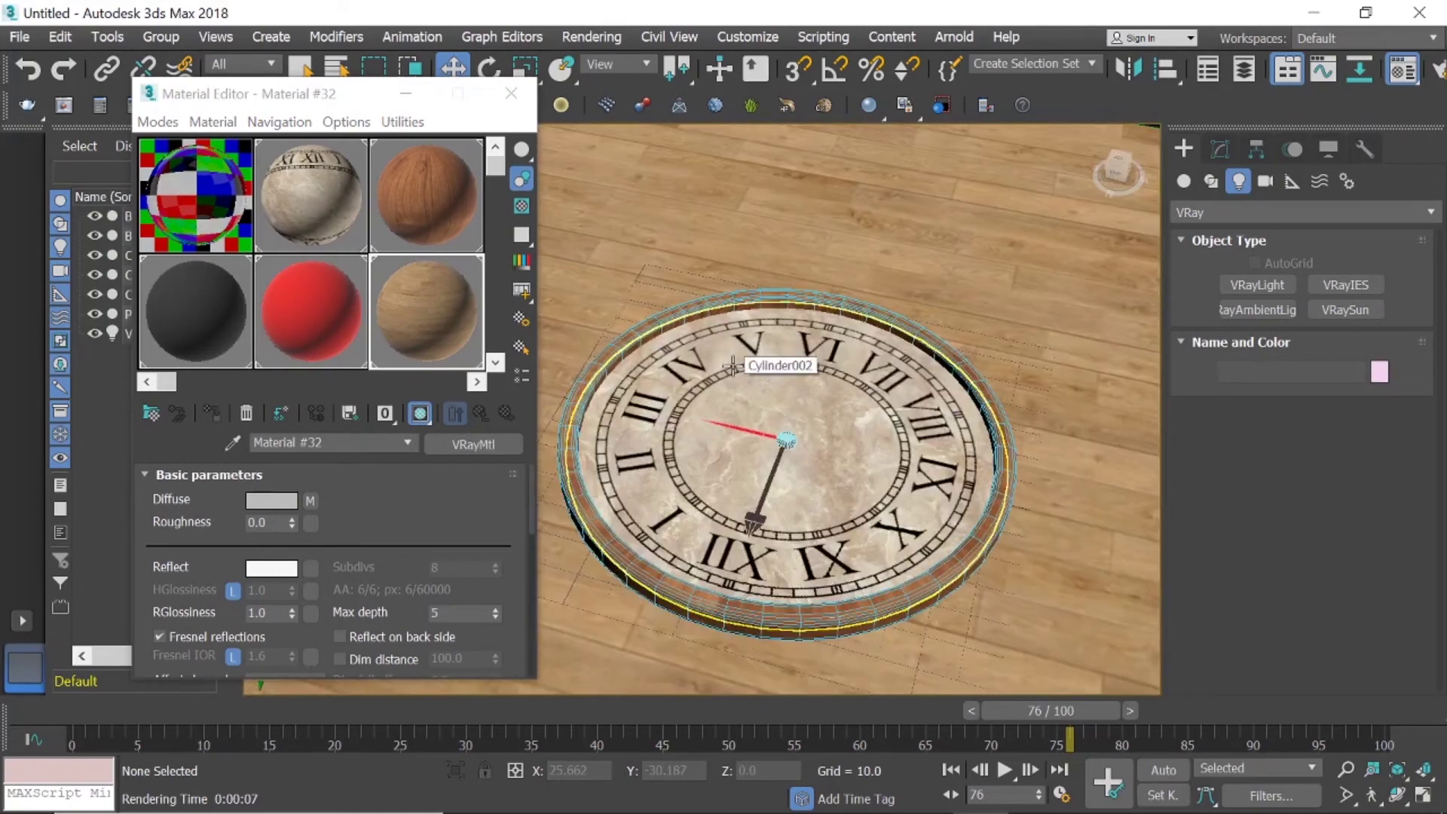
scroll(723, 313, "up", 2)
scroll(720, 309, "up", 2)
left_click(511, 93)
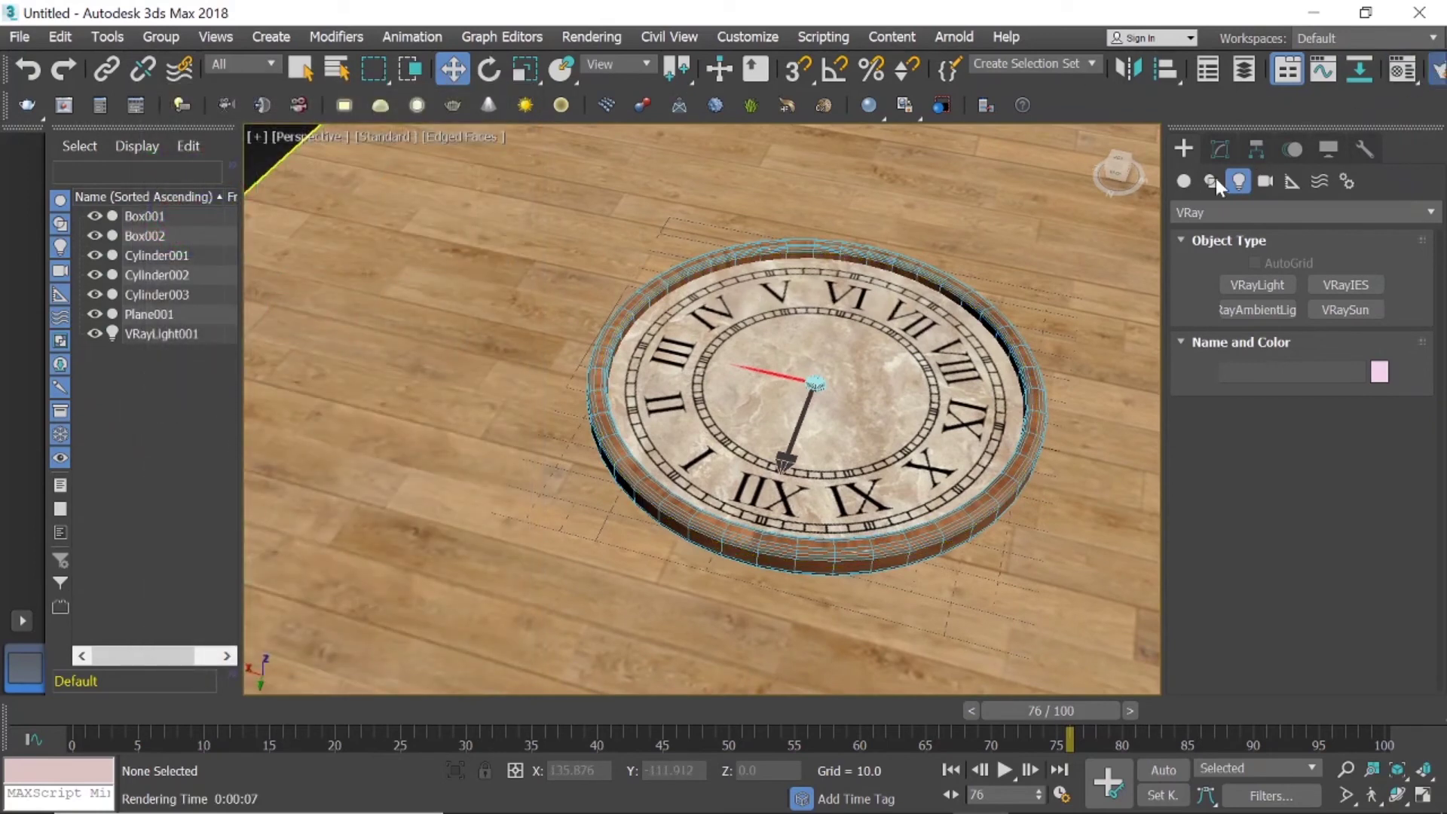
Render a V-Ray test image of the clock on the light plank floor from Render Setup.
key("F10")
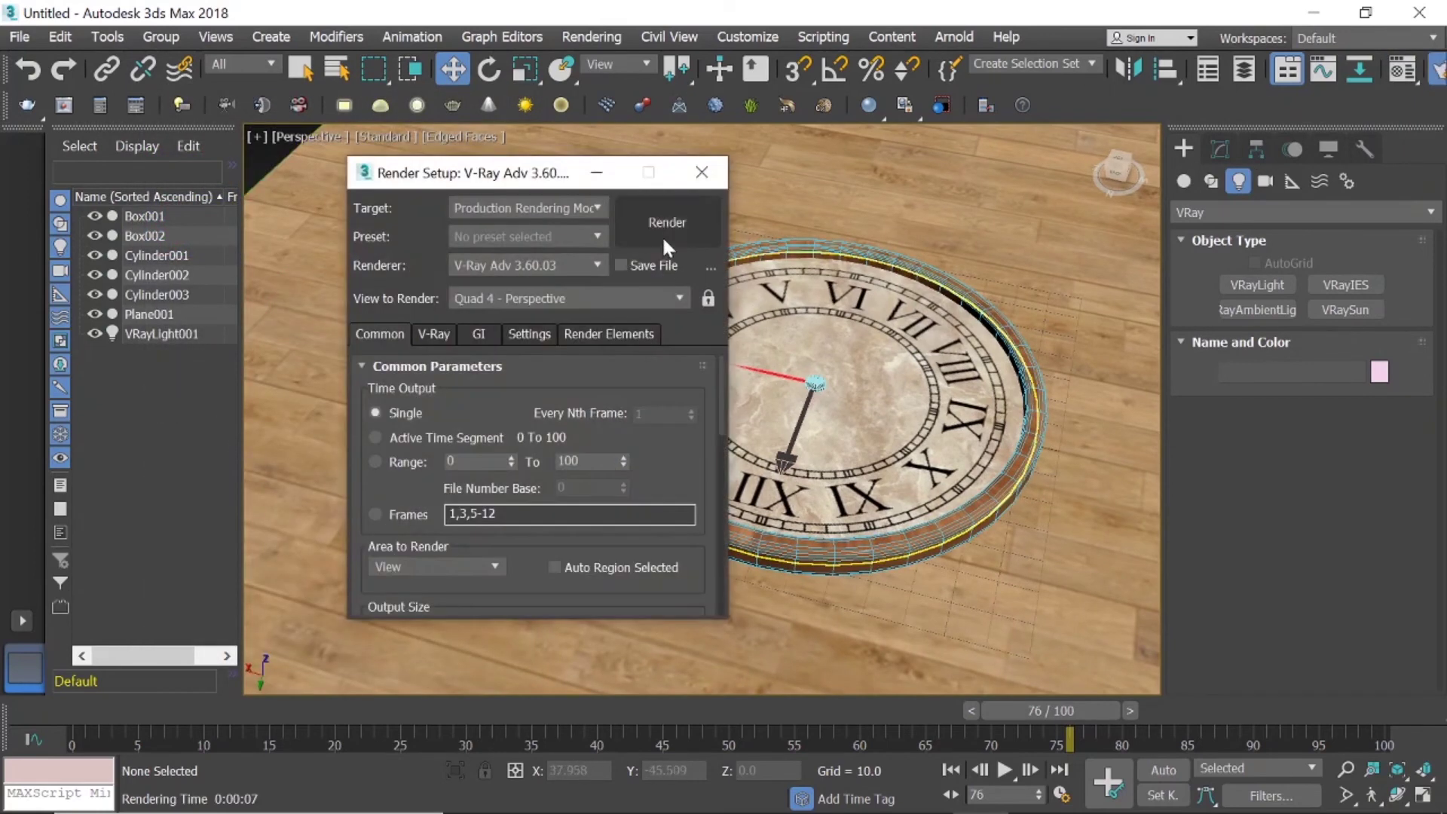
left_click(663, 237)
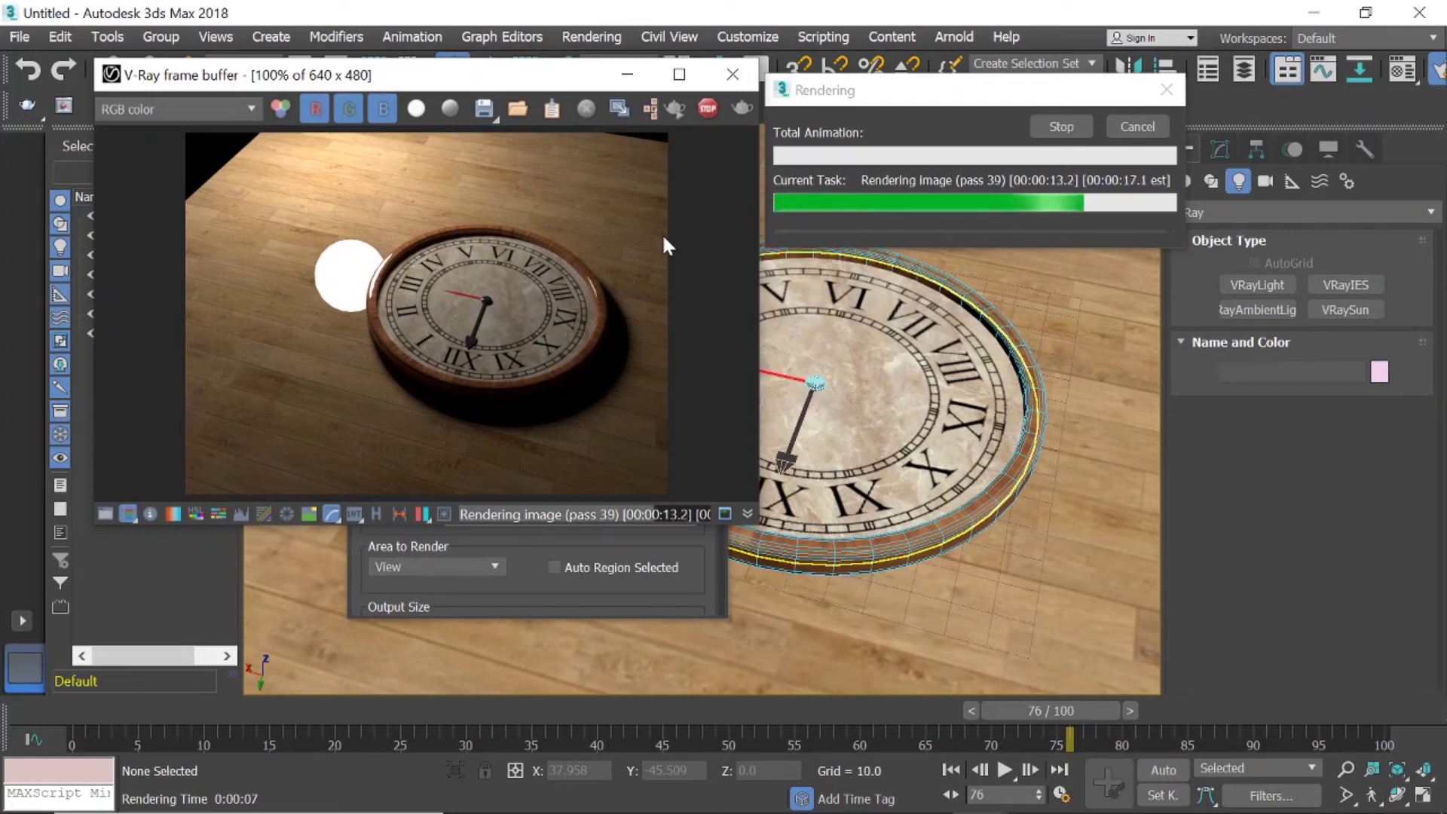
left_click(717, 75)
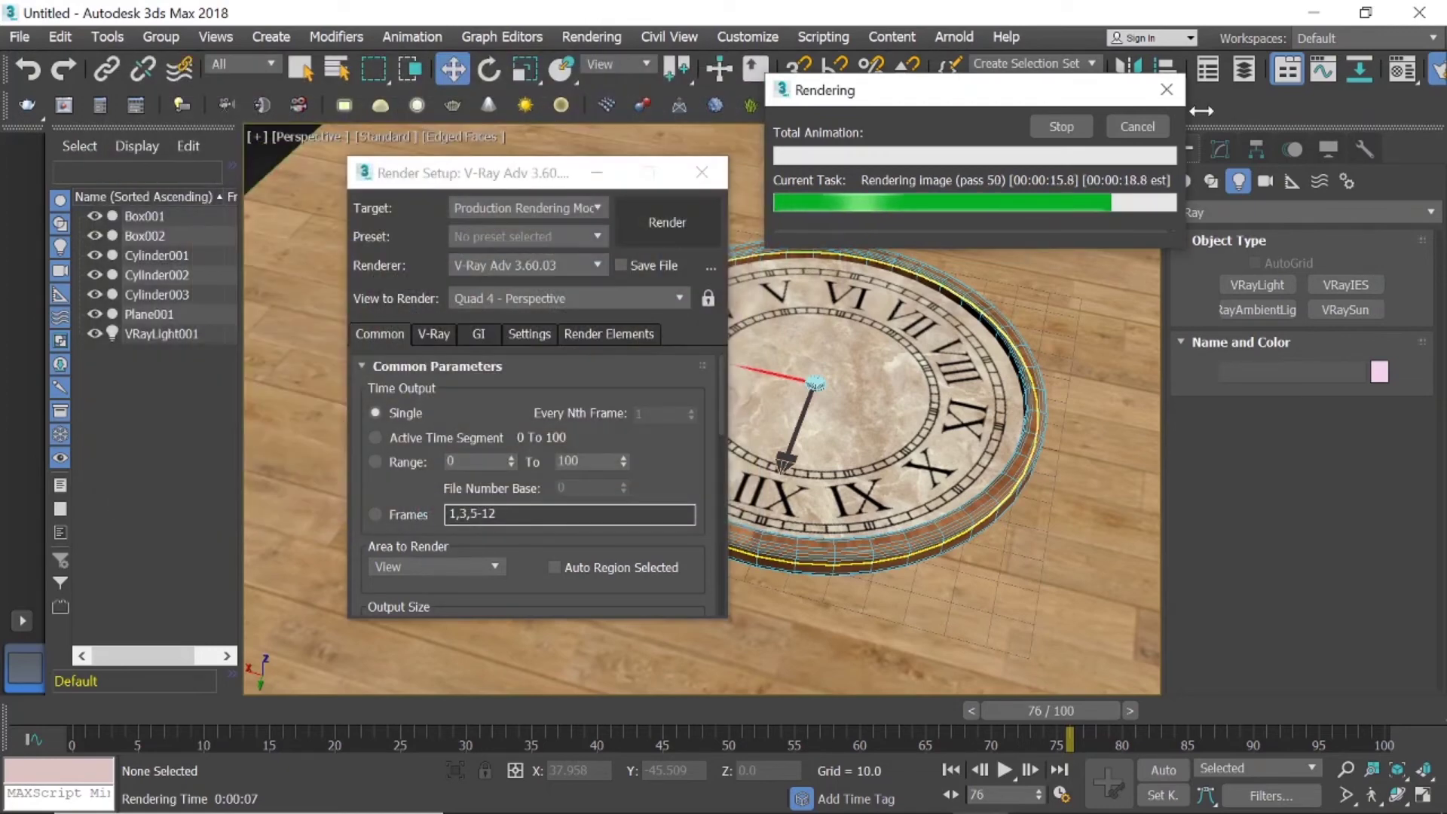
left_click(700, 171)
scroll(1047, 316, "down", 5)
scroll(1047, 316, "down", 2)
Hide Plane001 and inspect VRayLight001's options in its modify parameters.
left_click(807, 359)
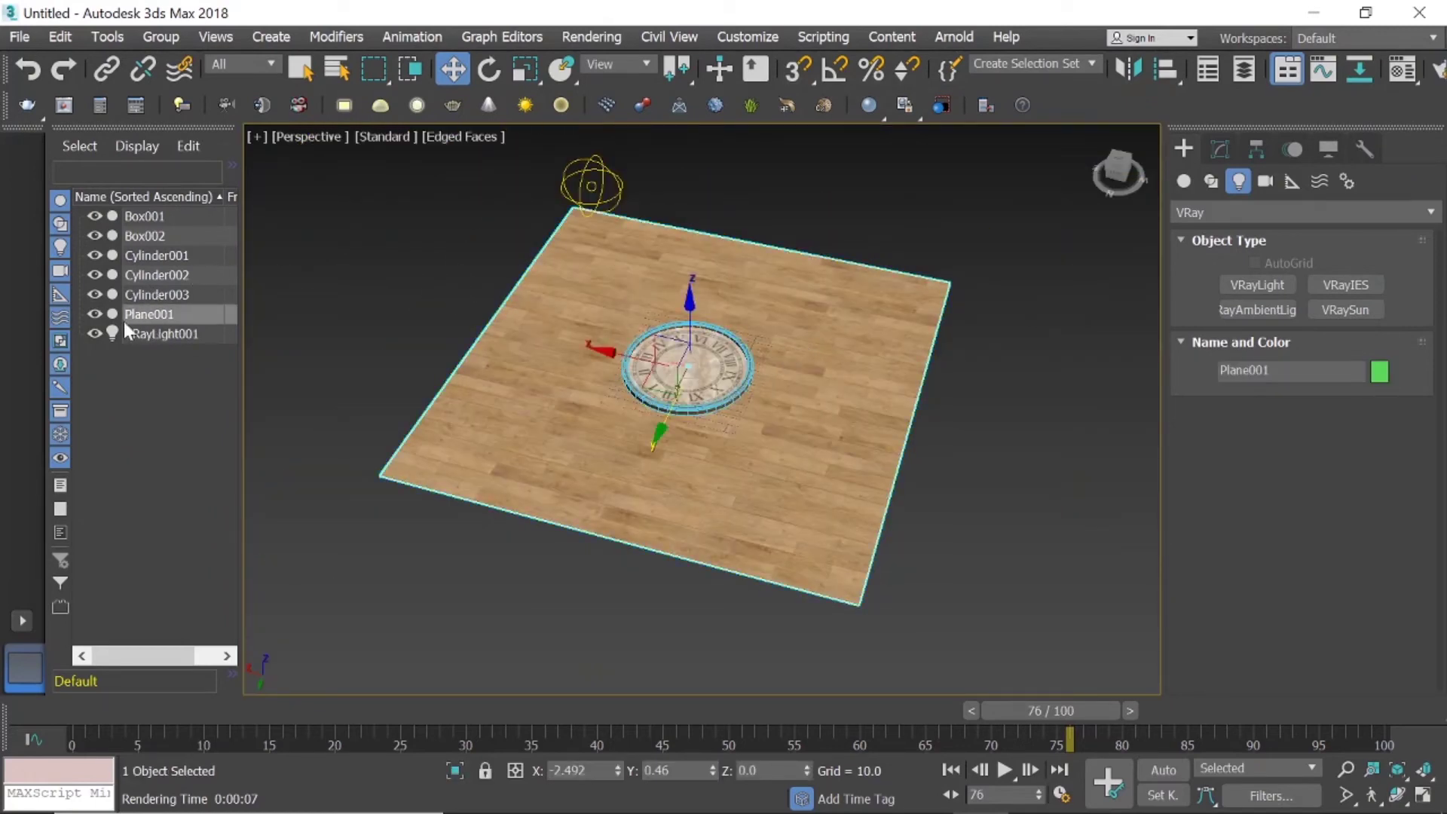
left_click(94, 314)
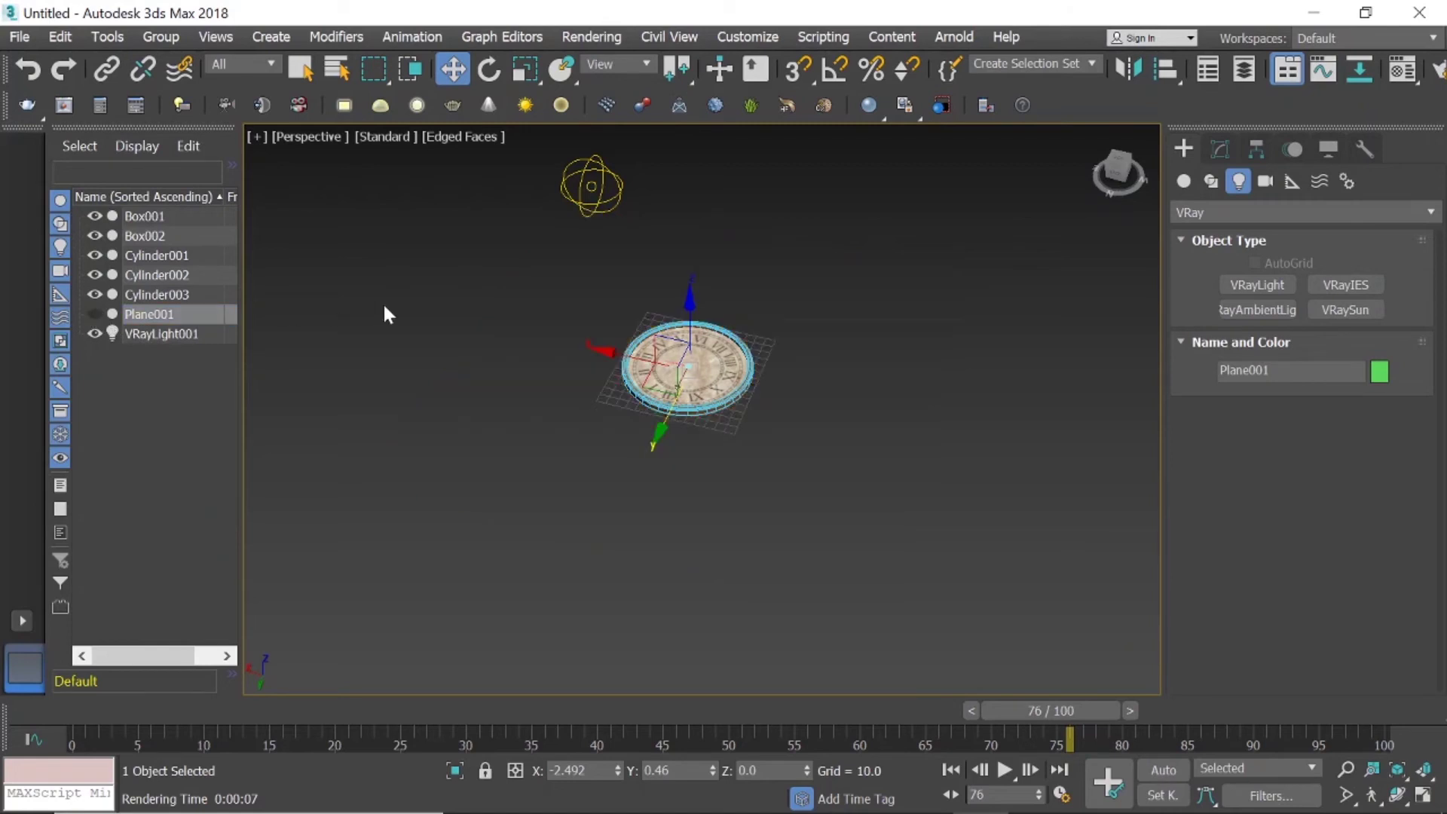
left_click(382, 301)
left_click(593, 184)
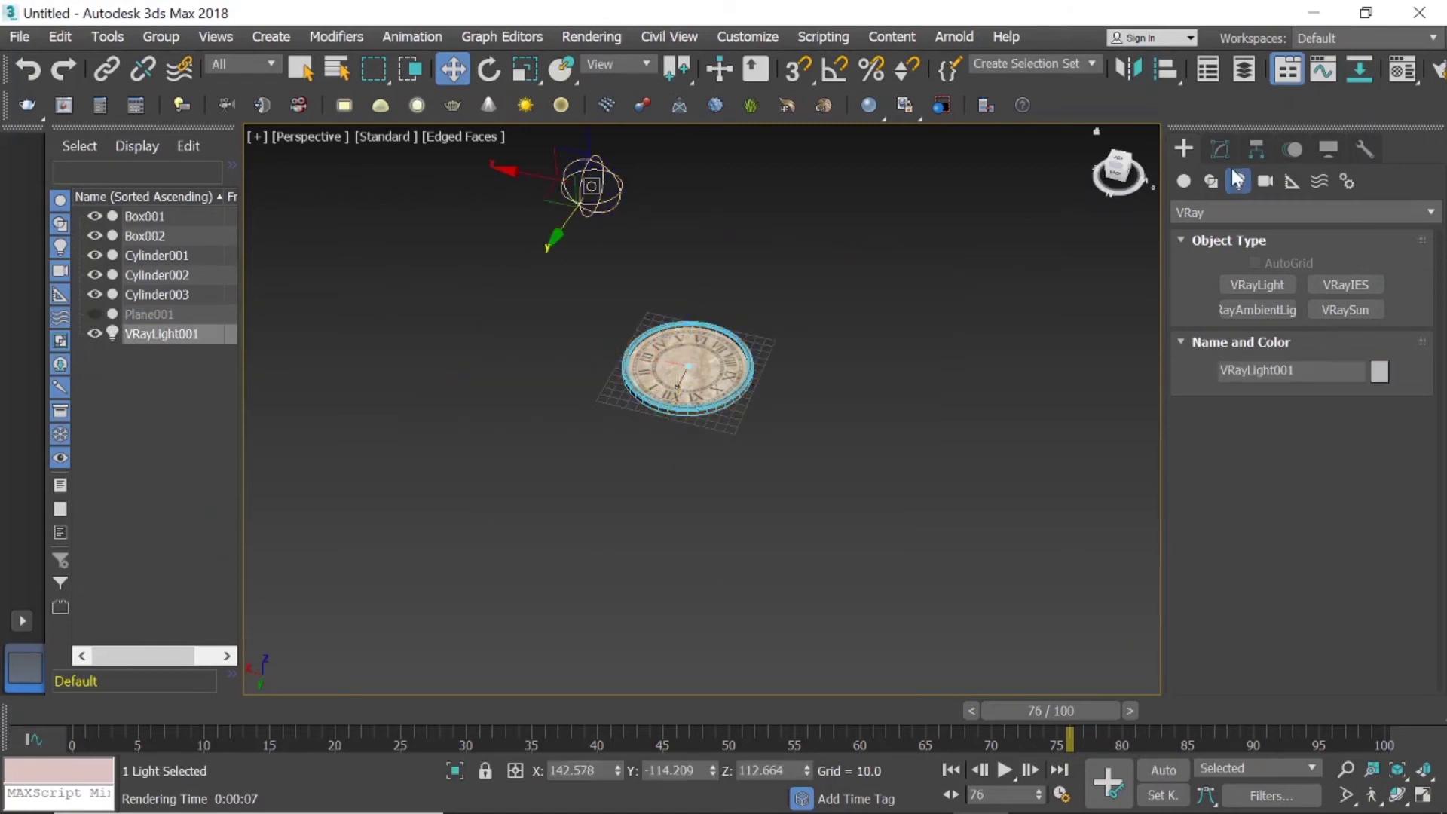
left_click(1222, 147)
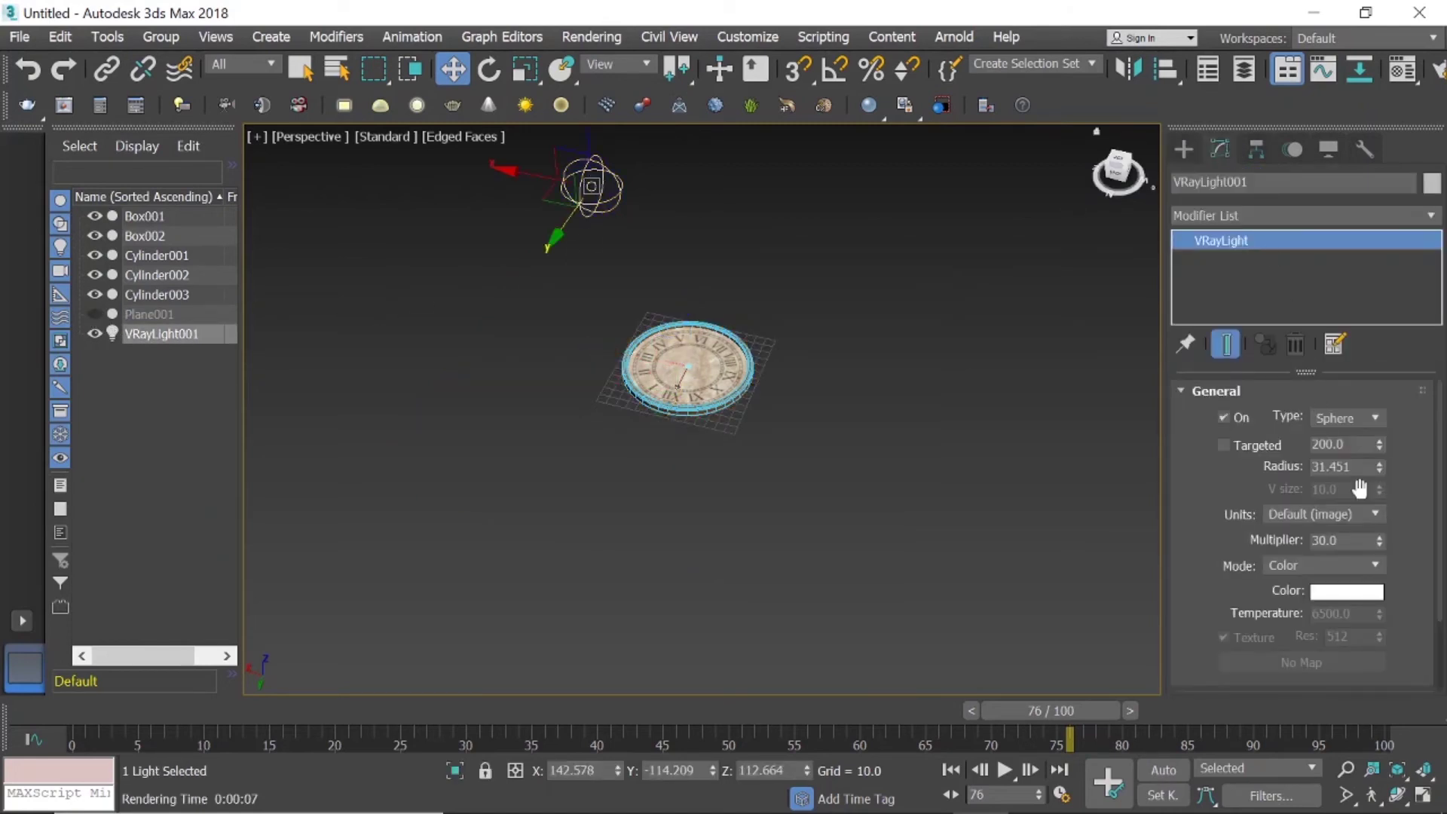
scroll(1394, 549, "down", 1)
scroll(1394, 546, "down", 1)
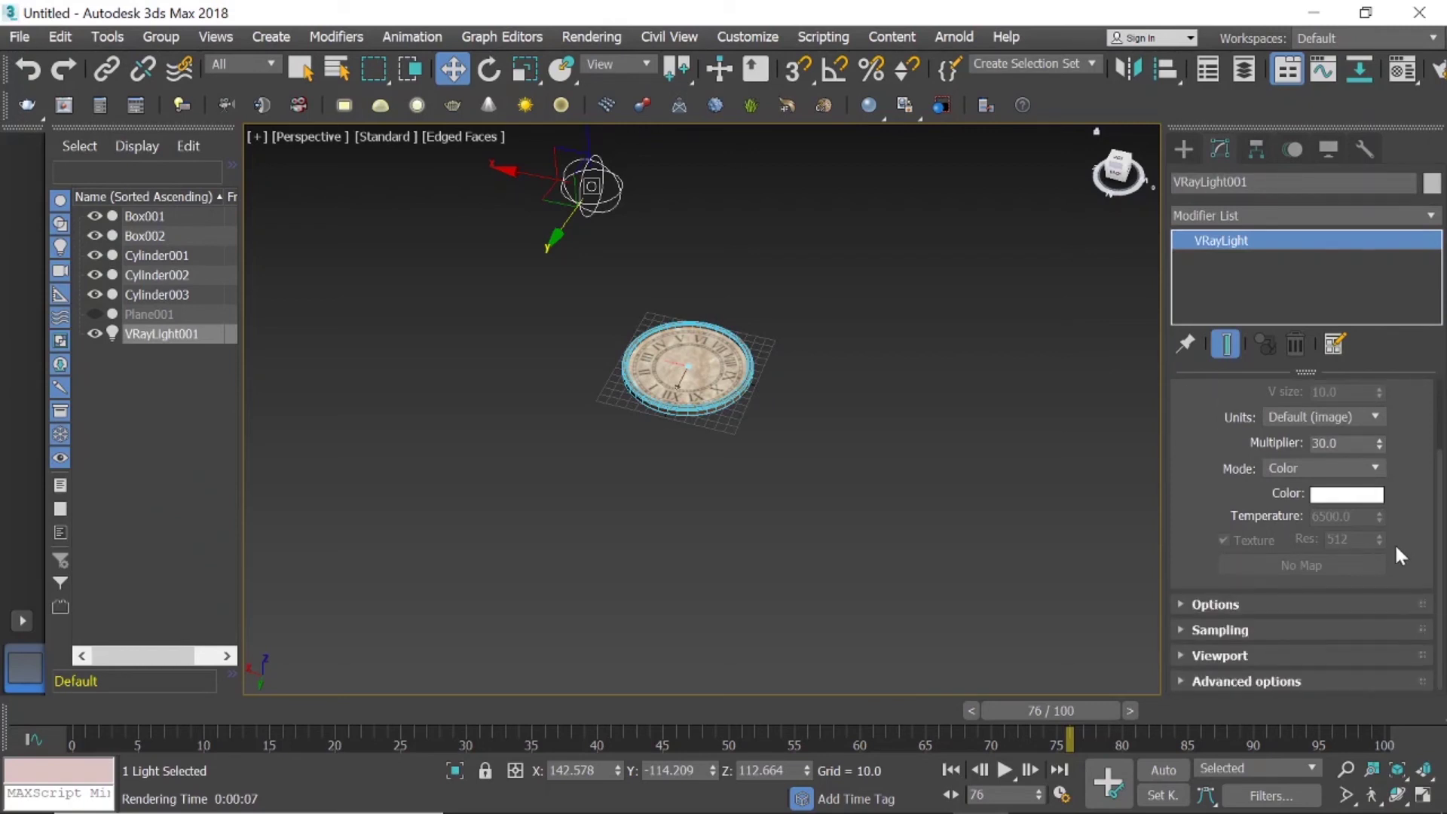
left_click(1181, 607)
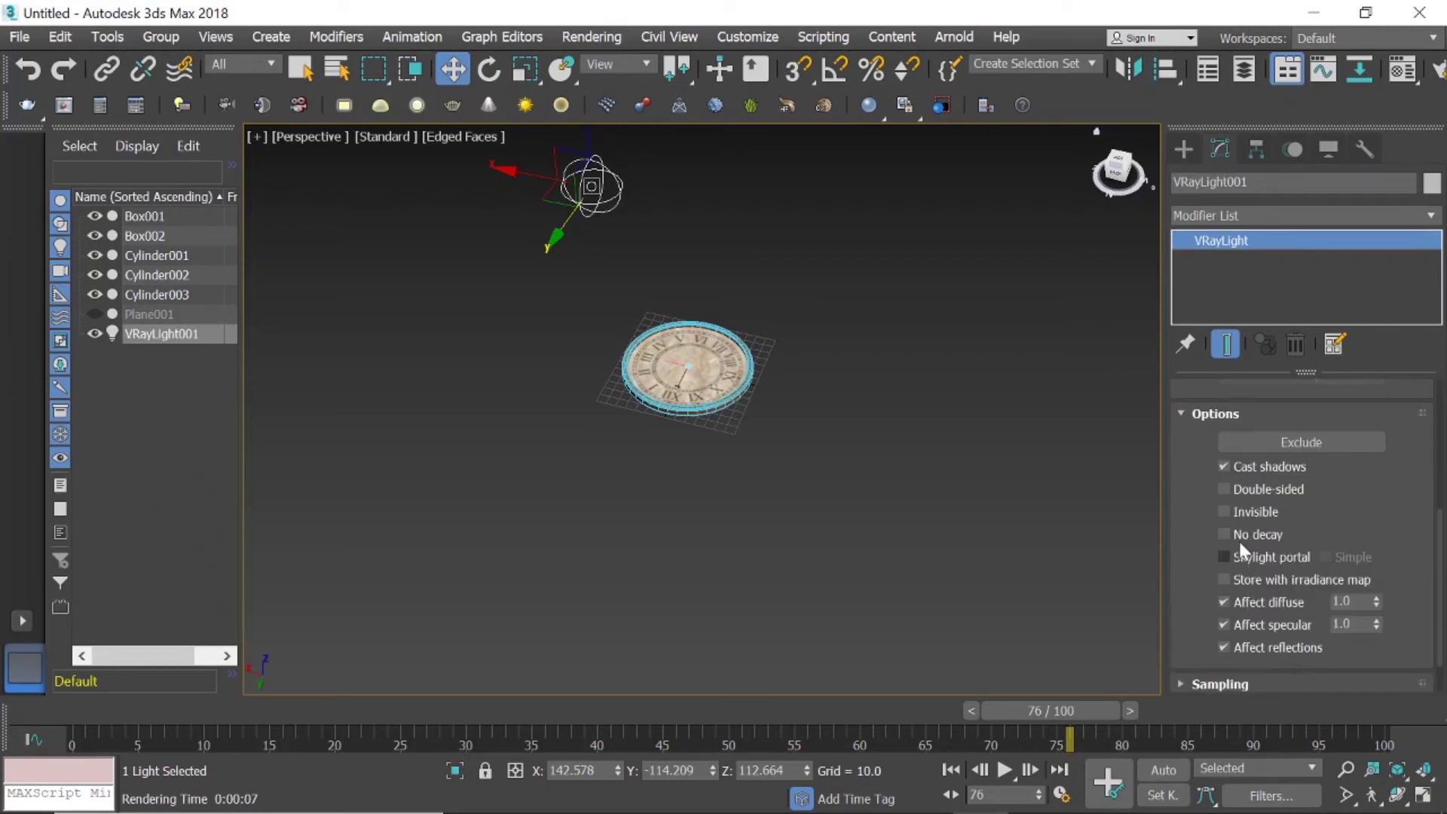
left_click(942, 406)
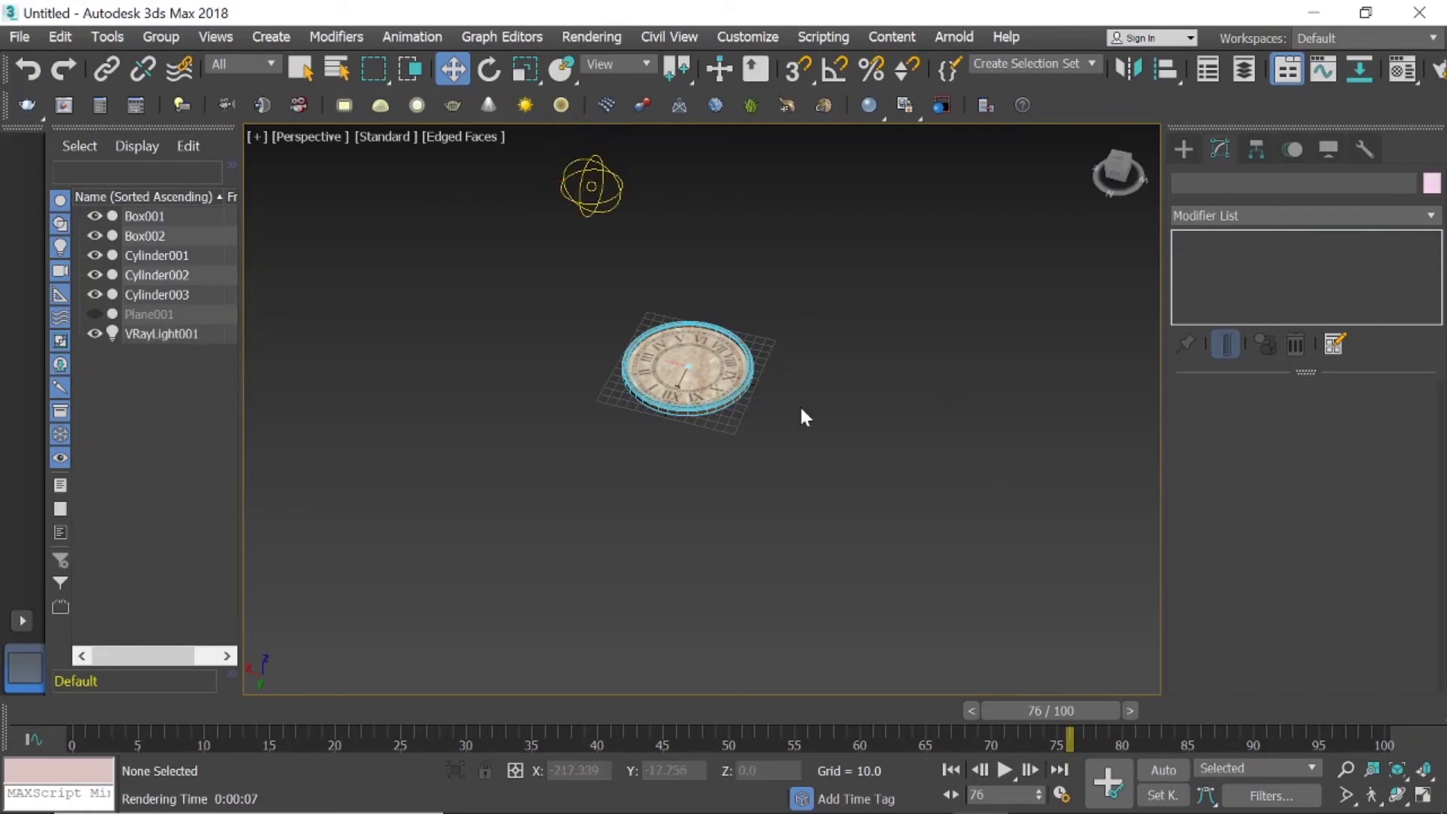
scroll(723, 392, "up", 3)
scroll(625, 380, "up", 2)
Unhide Plane001 and run another test render of the clock on the floor.
left_click(94, 314)
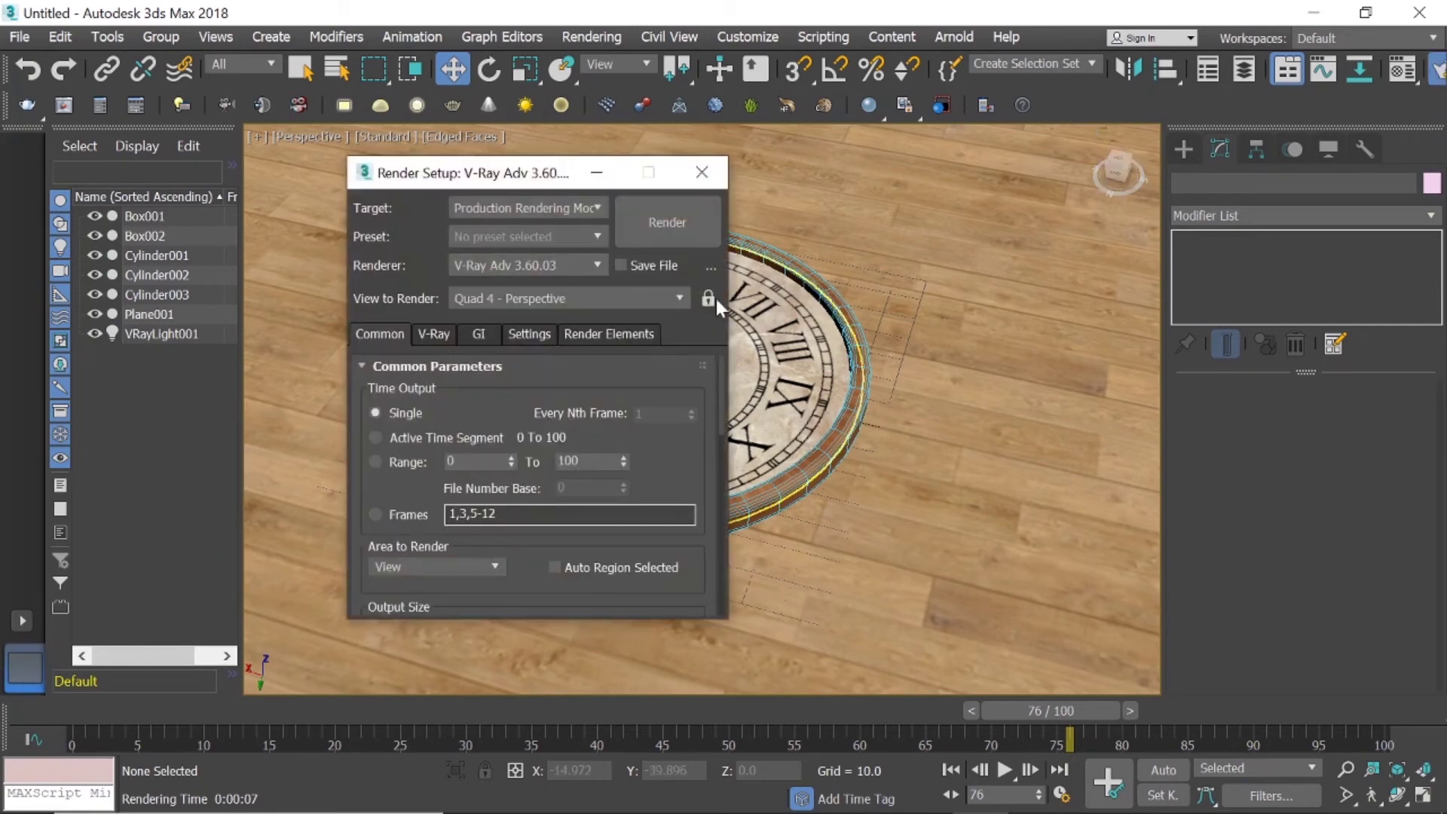
left_click(662, 214)
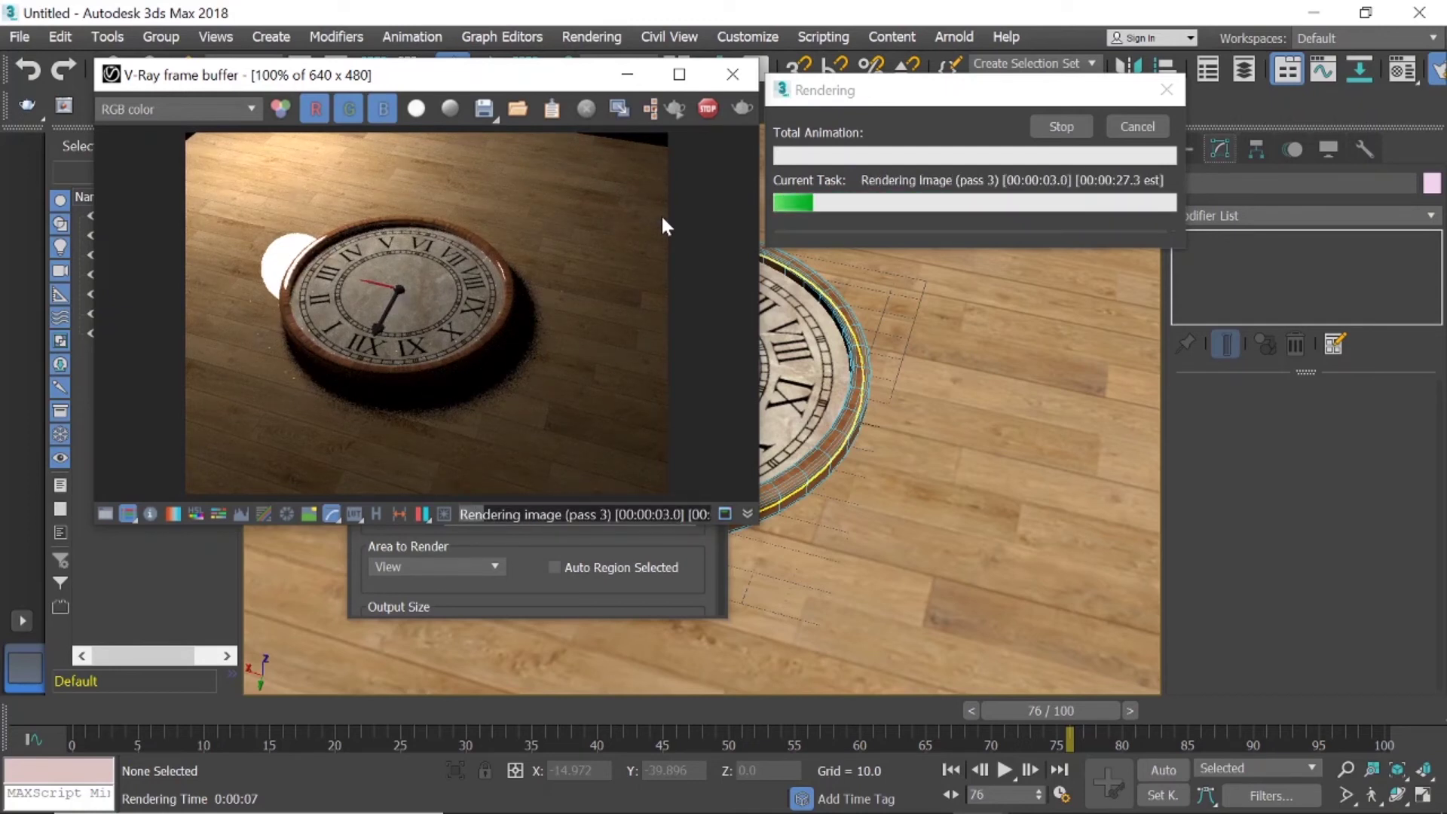
left_click(729, 80)
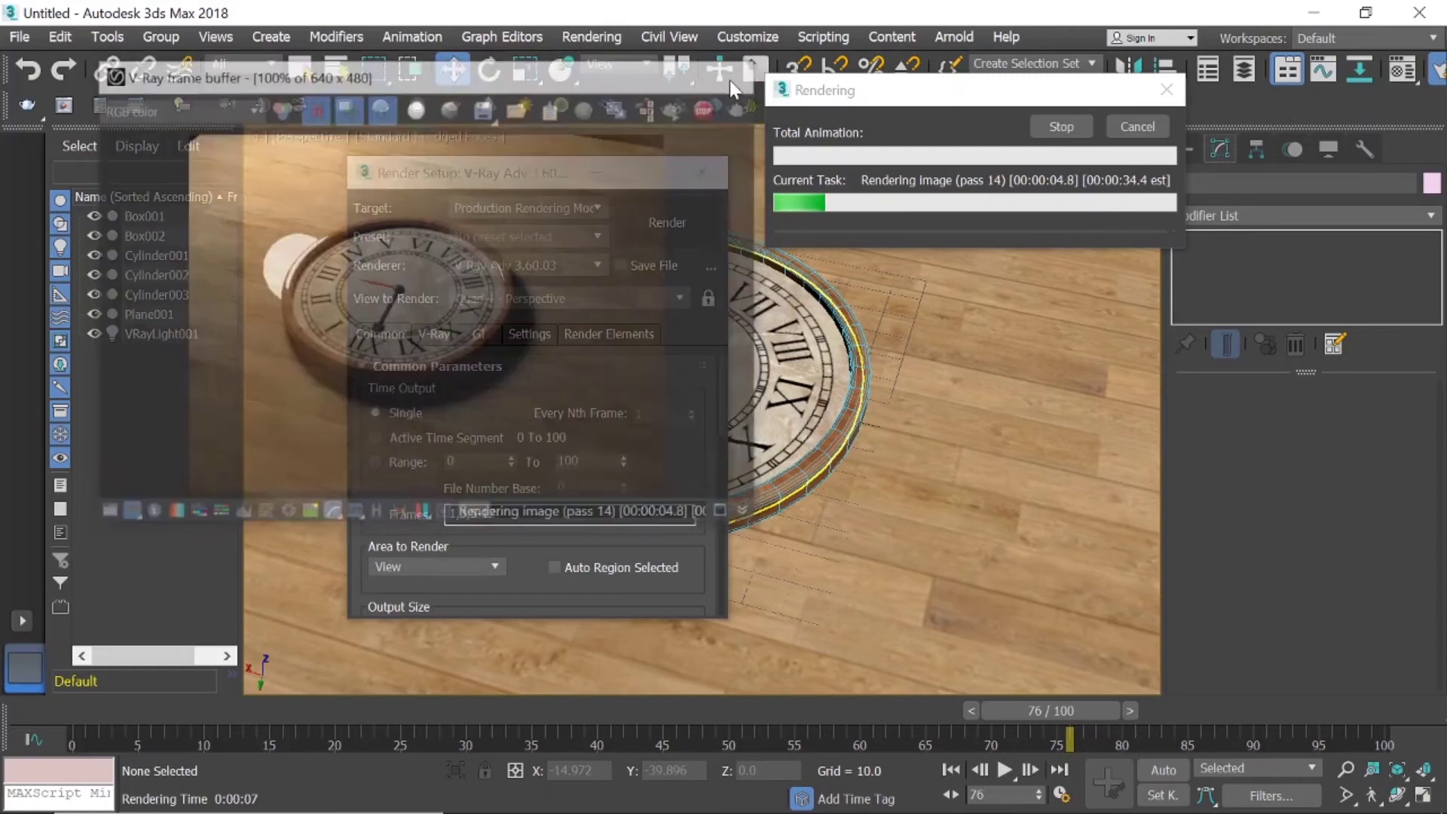
left_click(1166, 89)
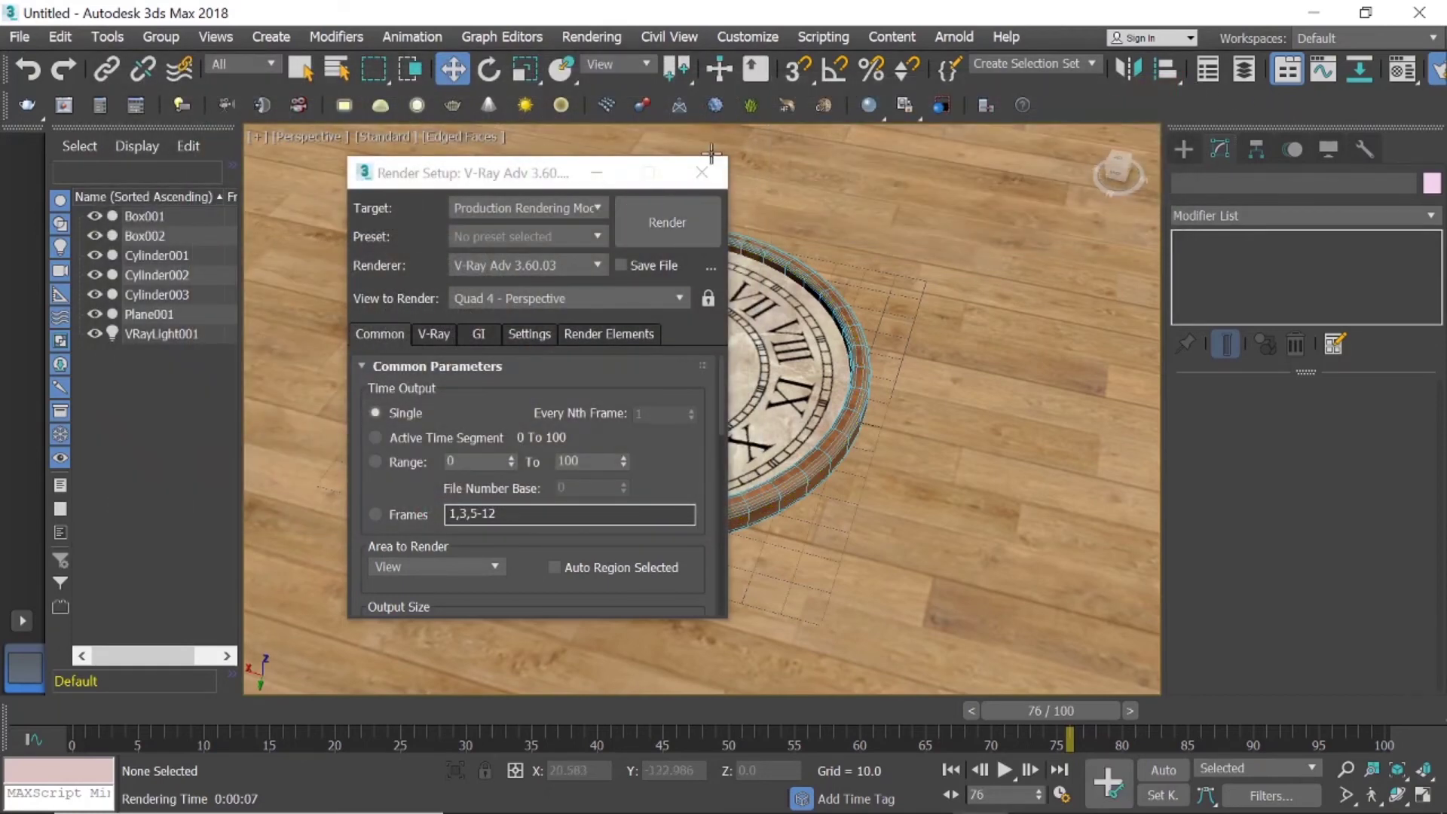
left_click(702, 172)
scroll(859, 279, "down", 10)
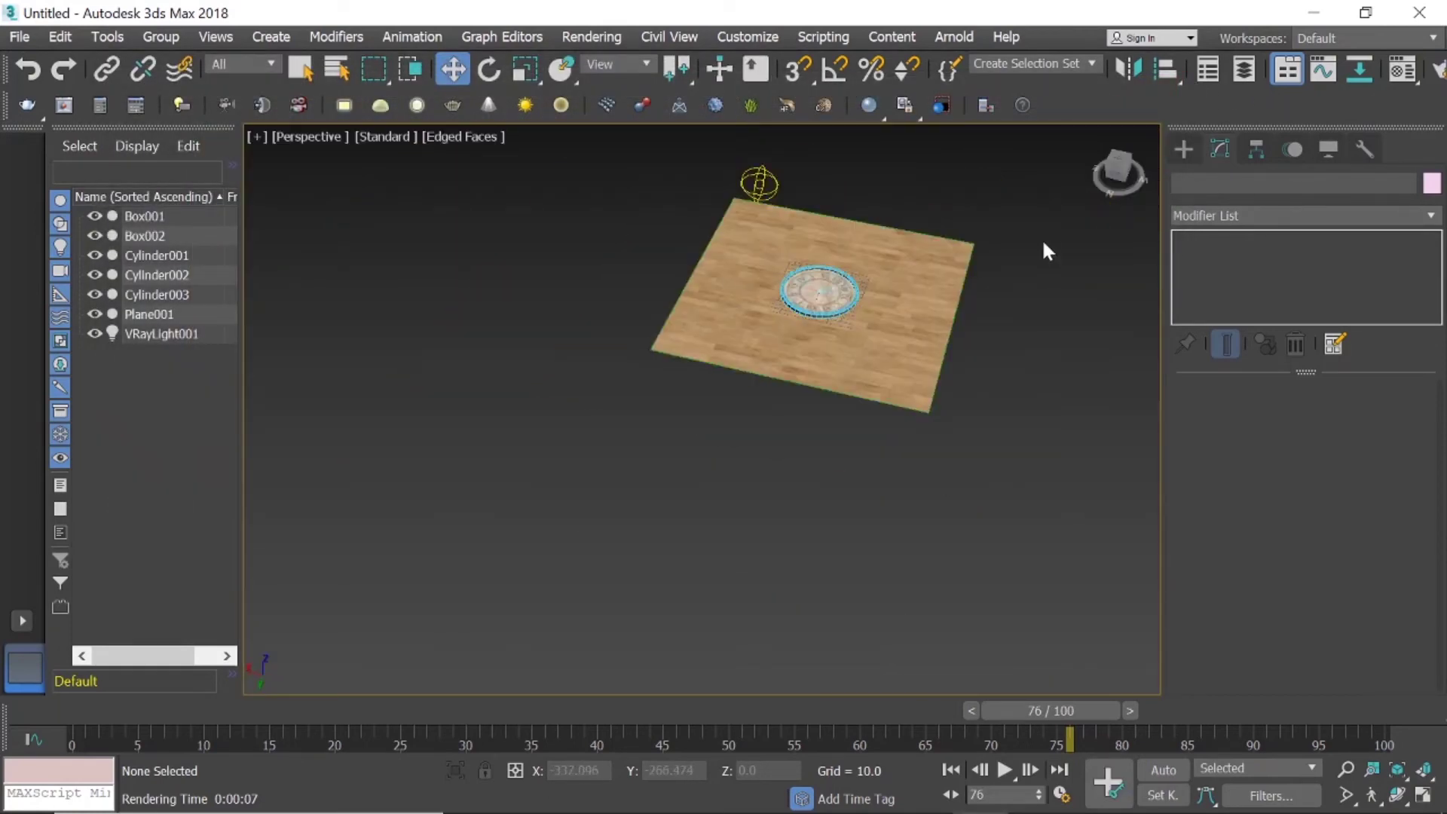
Frame the floor and darken Material #32's Reflect colour to dark grey about 26.
middle_click_drag(1048, 251, 1005, 362)
left_click(822, 463)
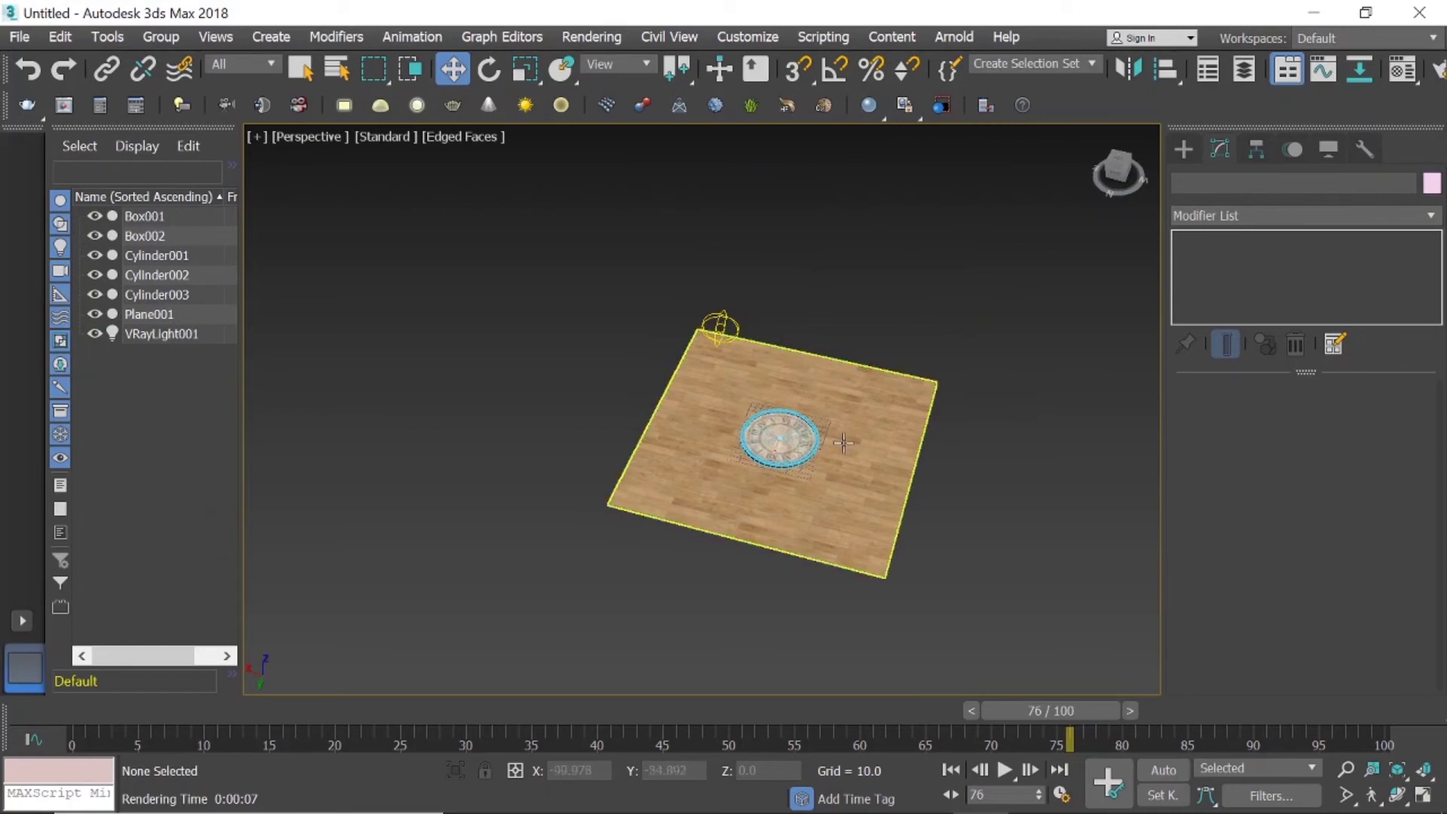
key("z")
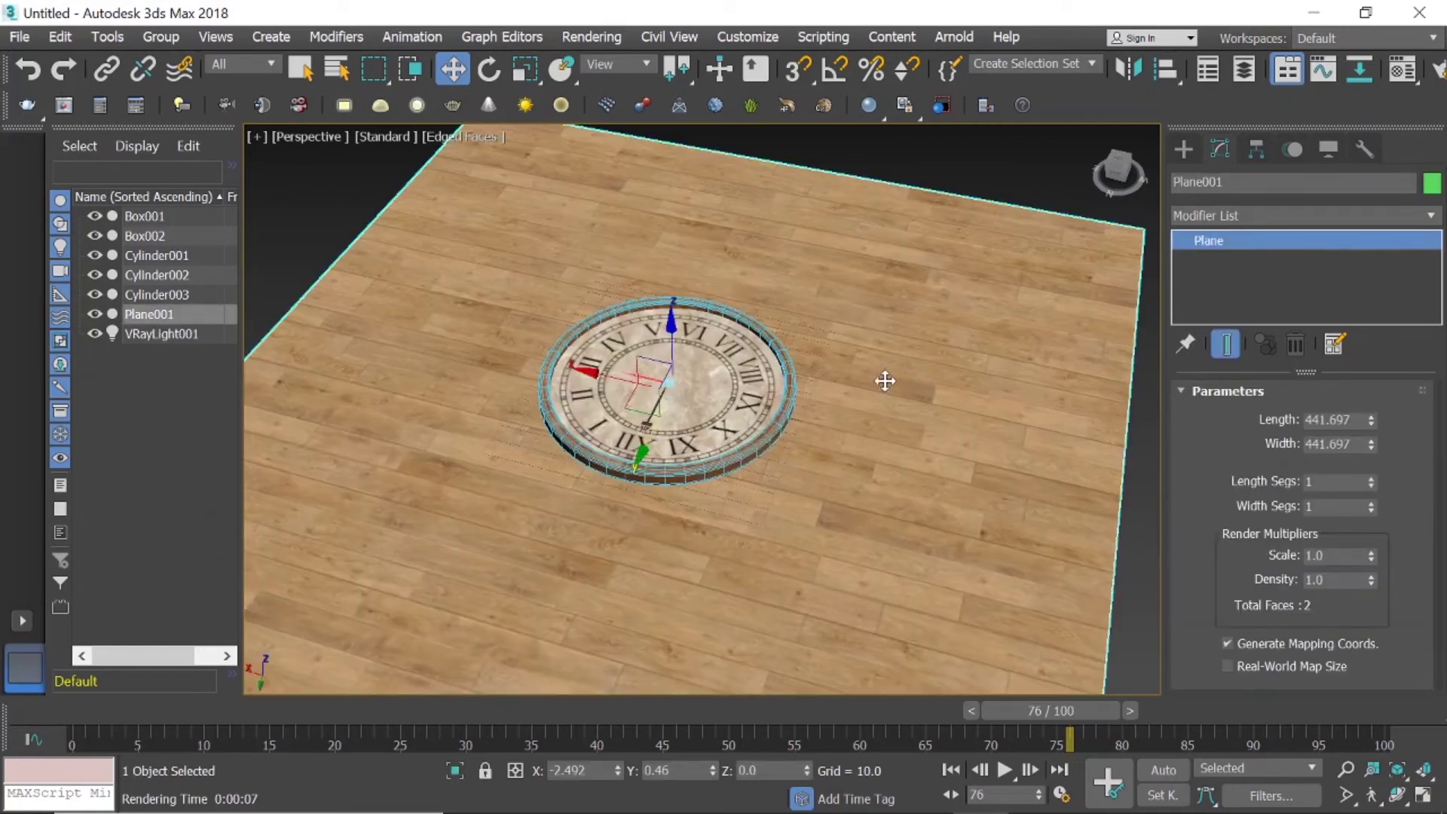
left_click(332, 219)
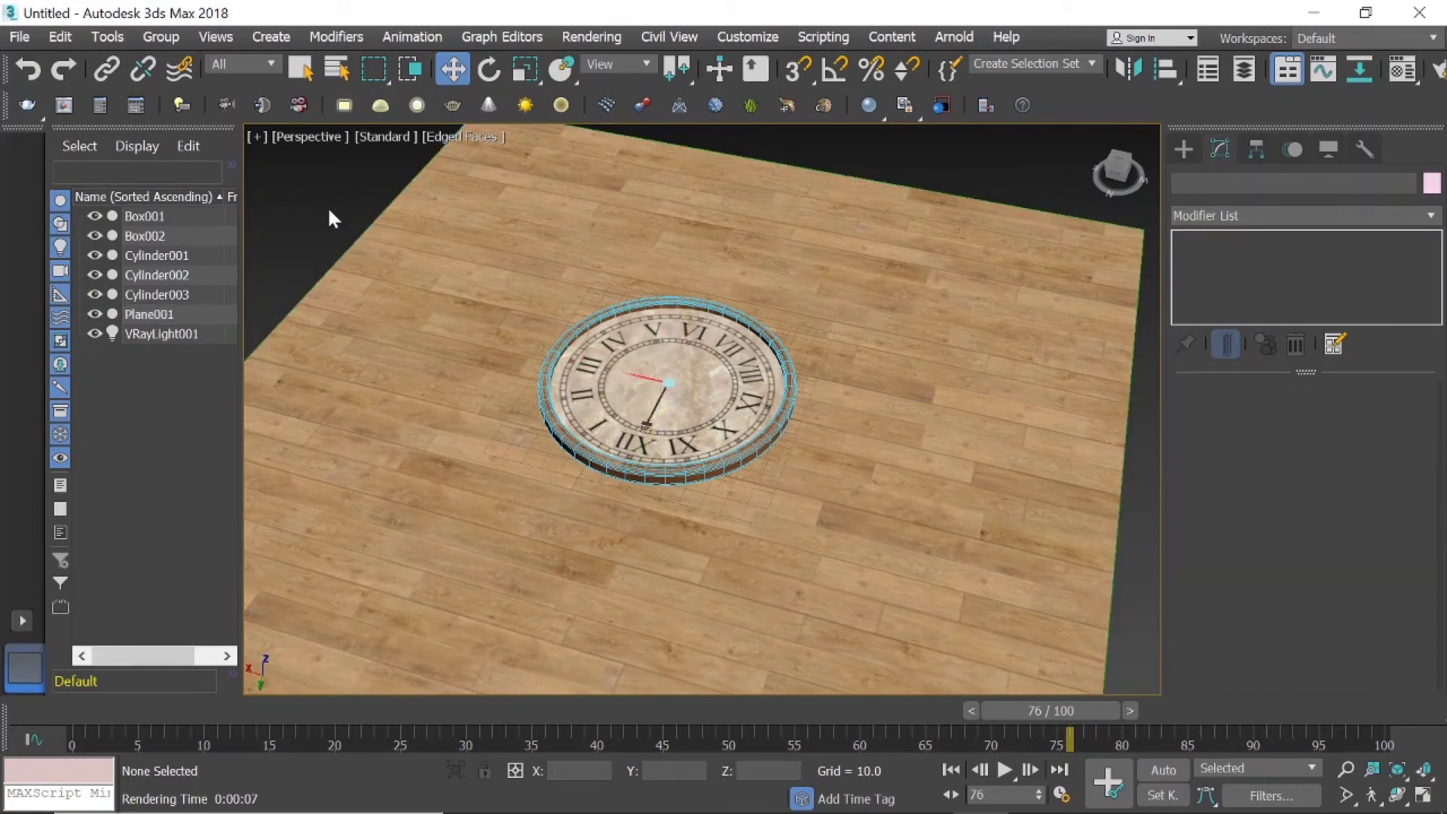
key("m")
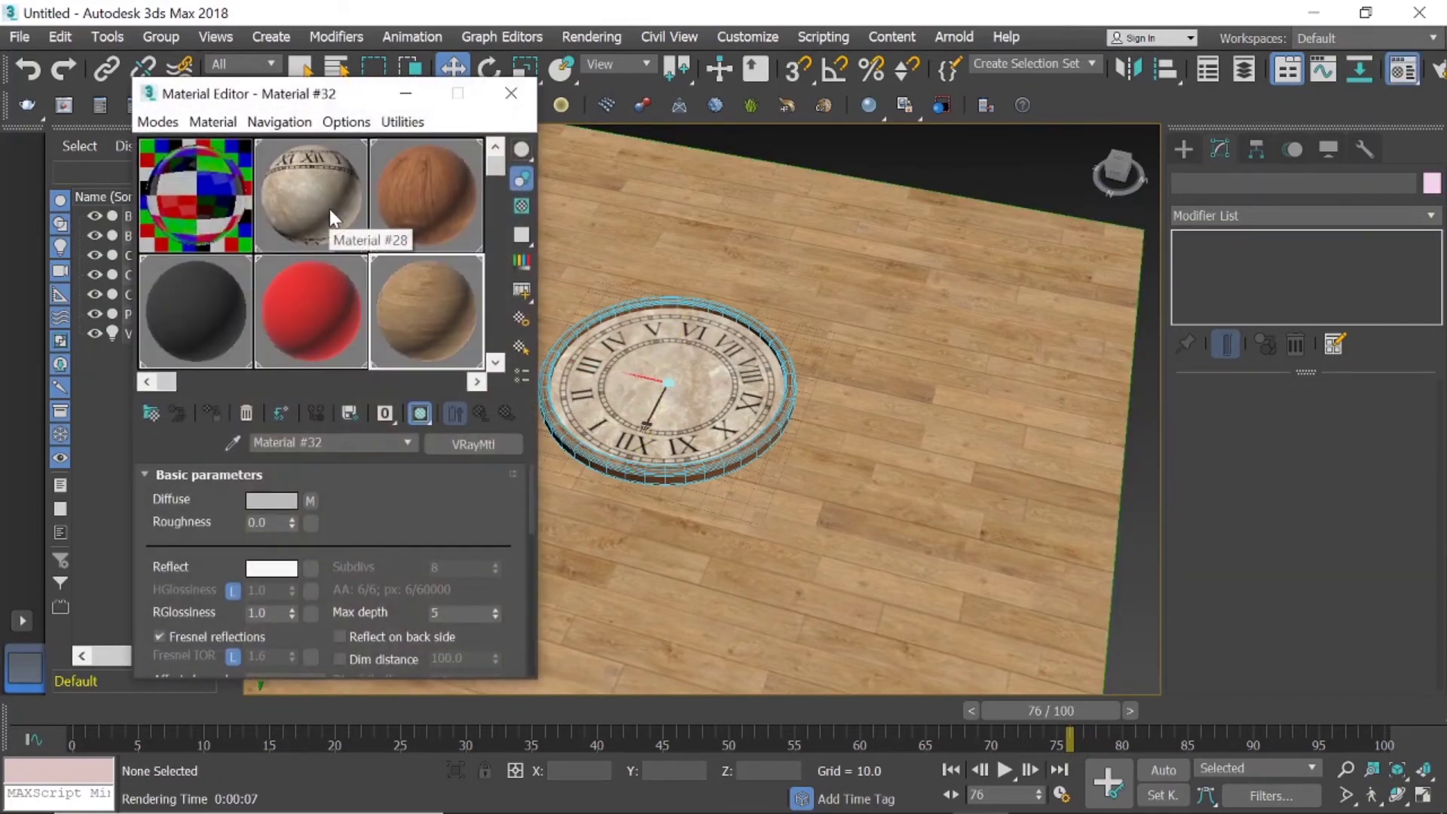
left_click(272, 568)
left_click_drag(316, 119, 306, 318)
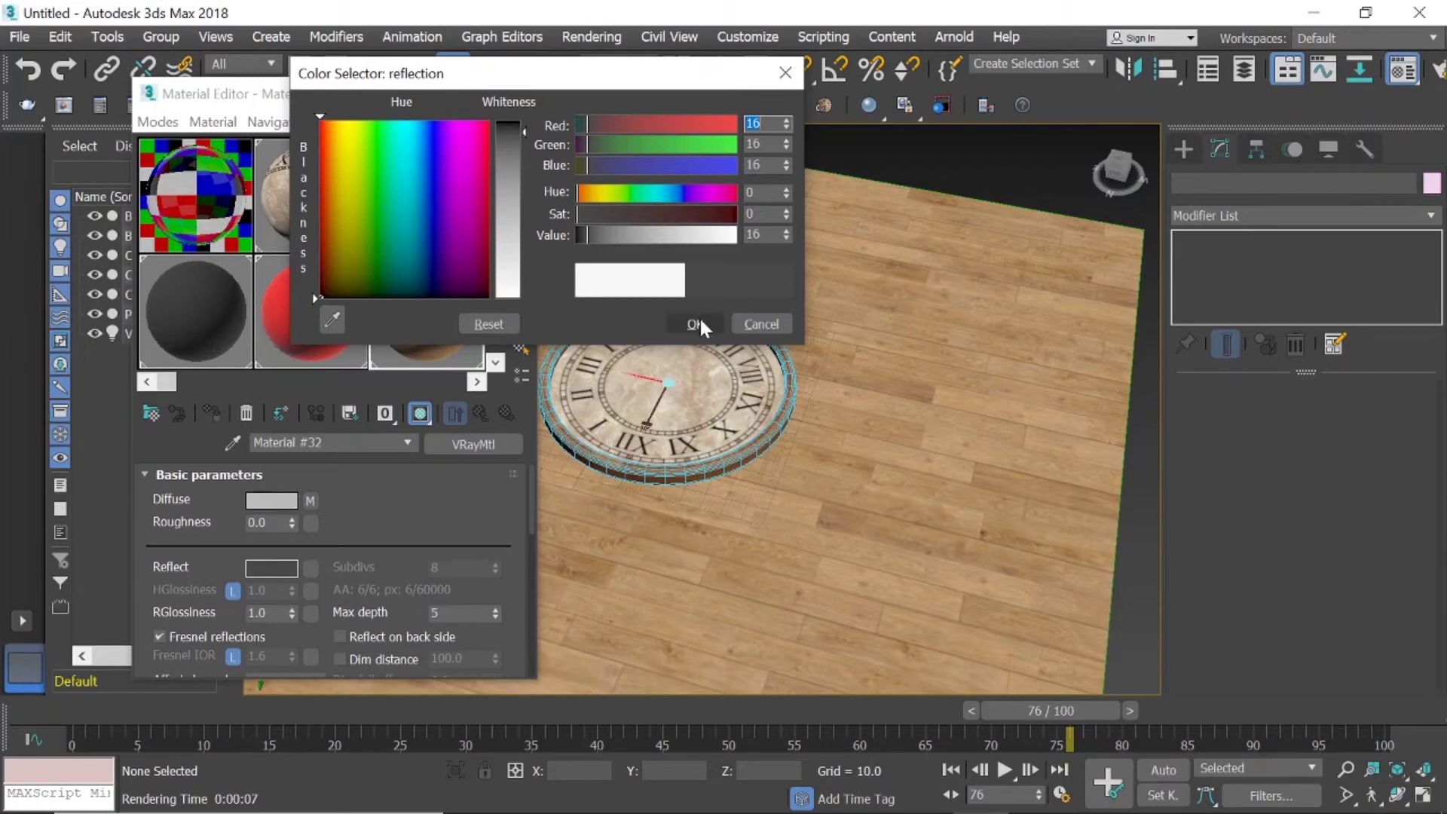
left_click_drag(507, 142, 513, 138)
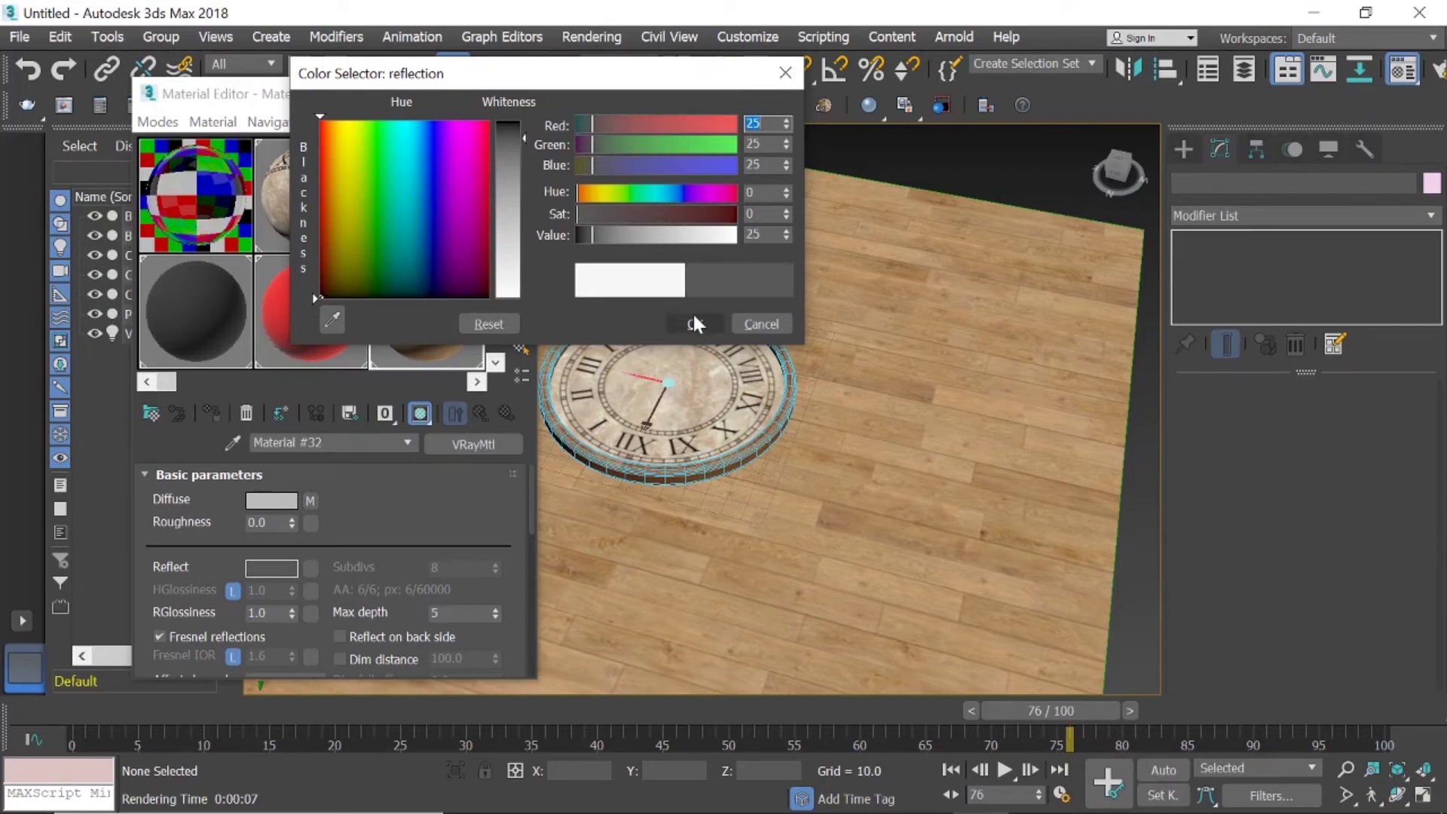
left_click(513, 131)
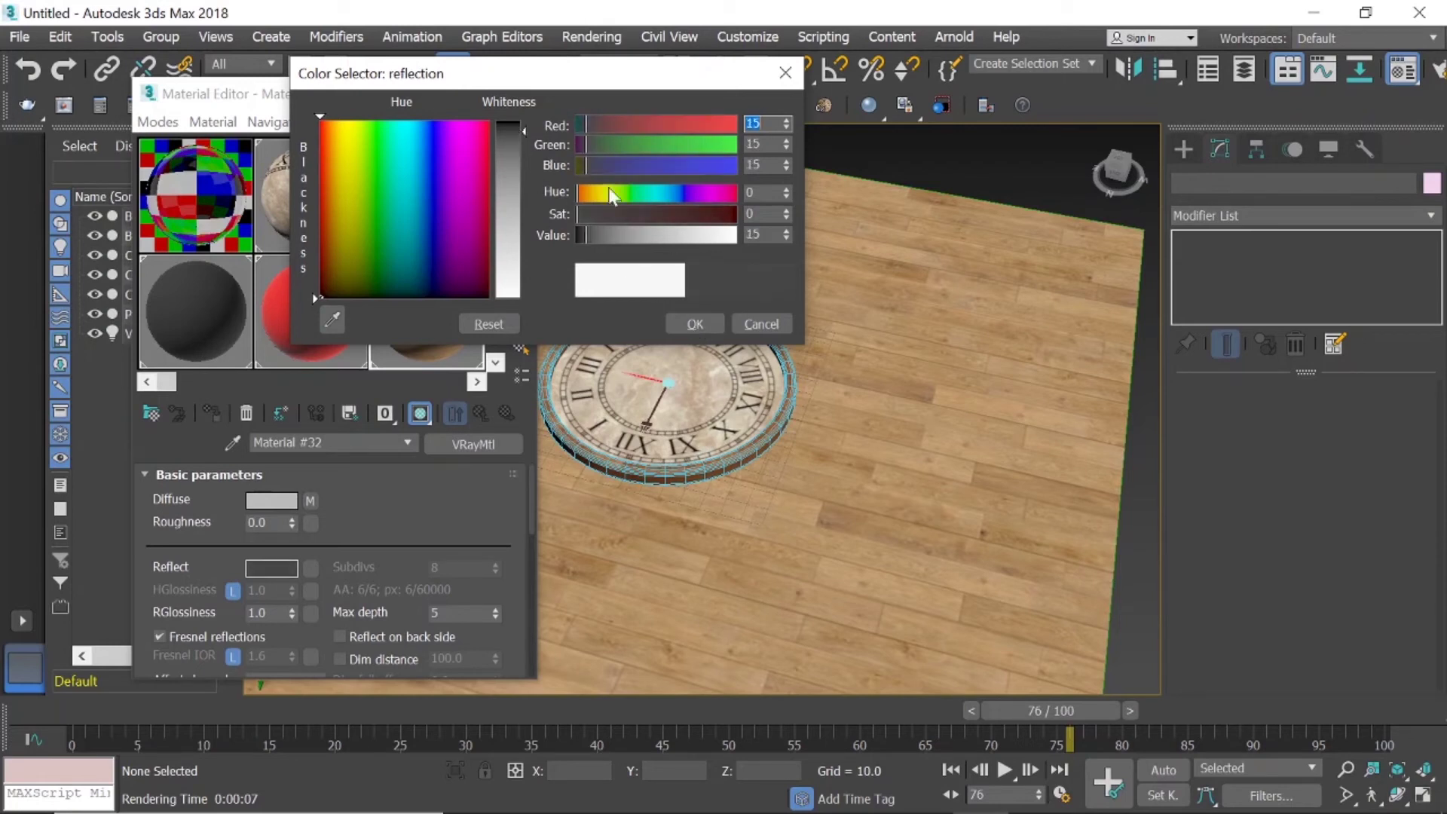
left_click(519, 140)
left_click(693, 323)
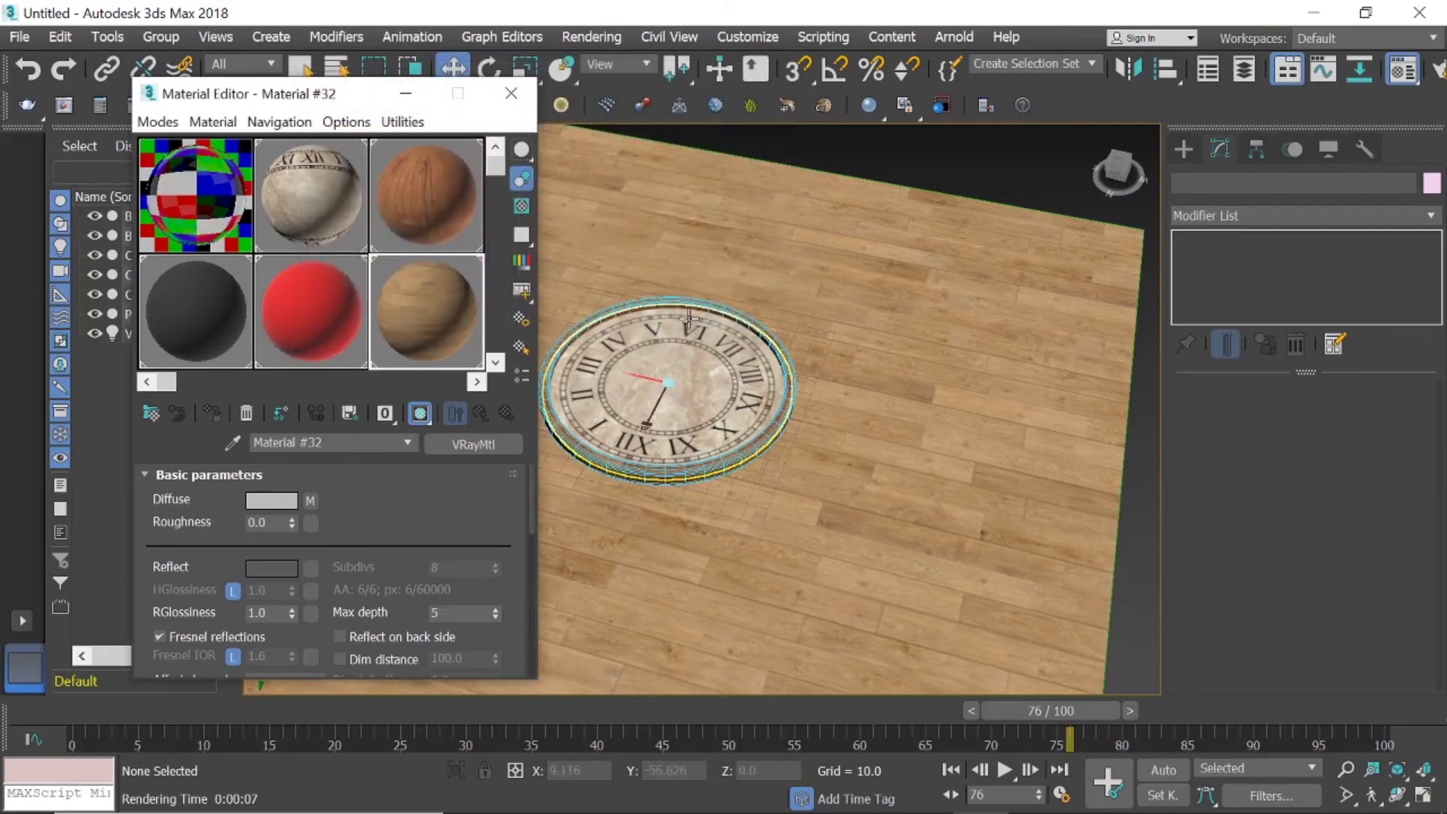
left_click(511, 93)
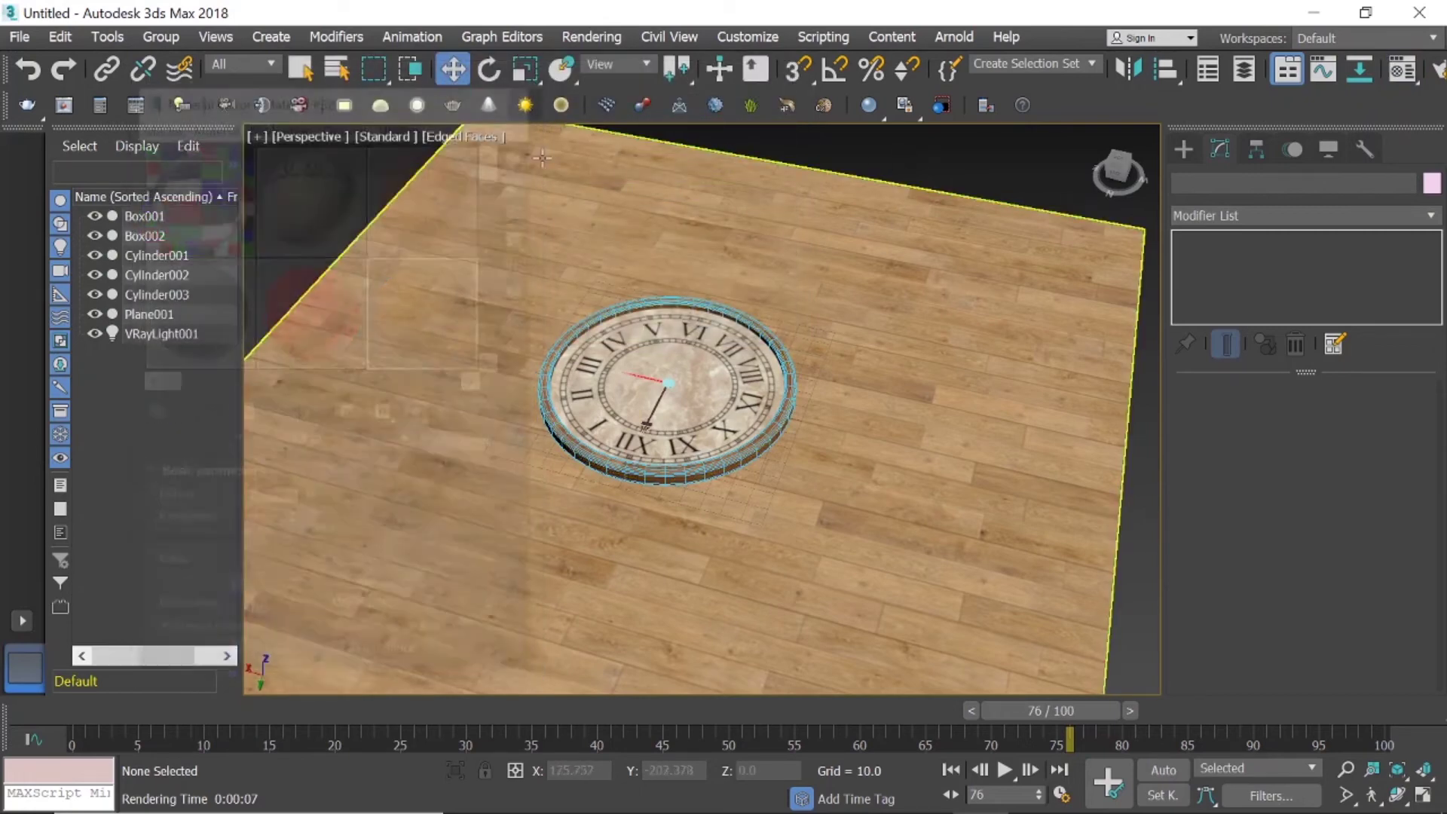
Test-render the clock scene with the darker floor reflection.
scroll(599, 350, "up", 3)
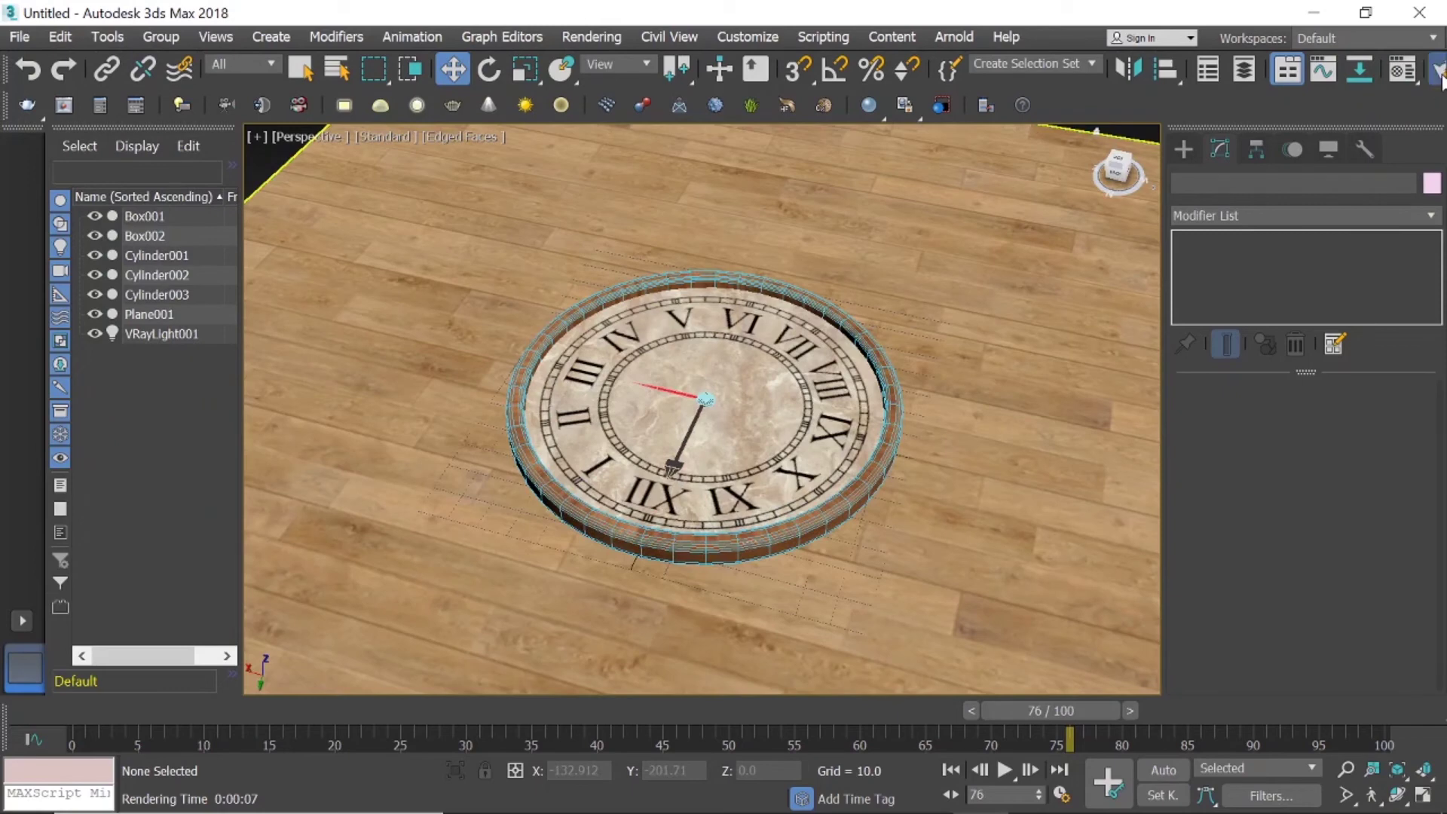
key("F10")
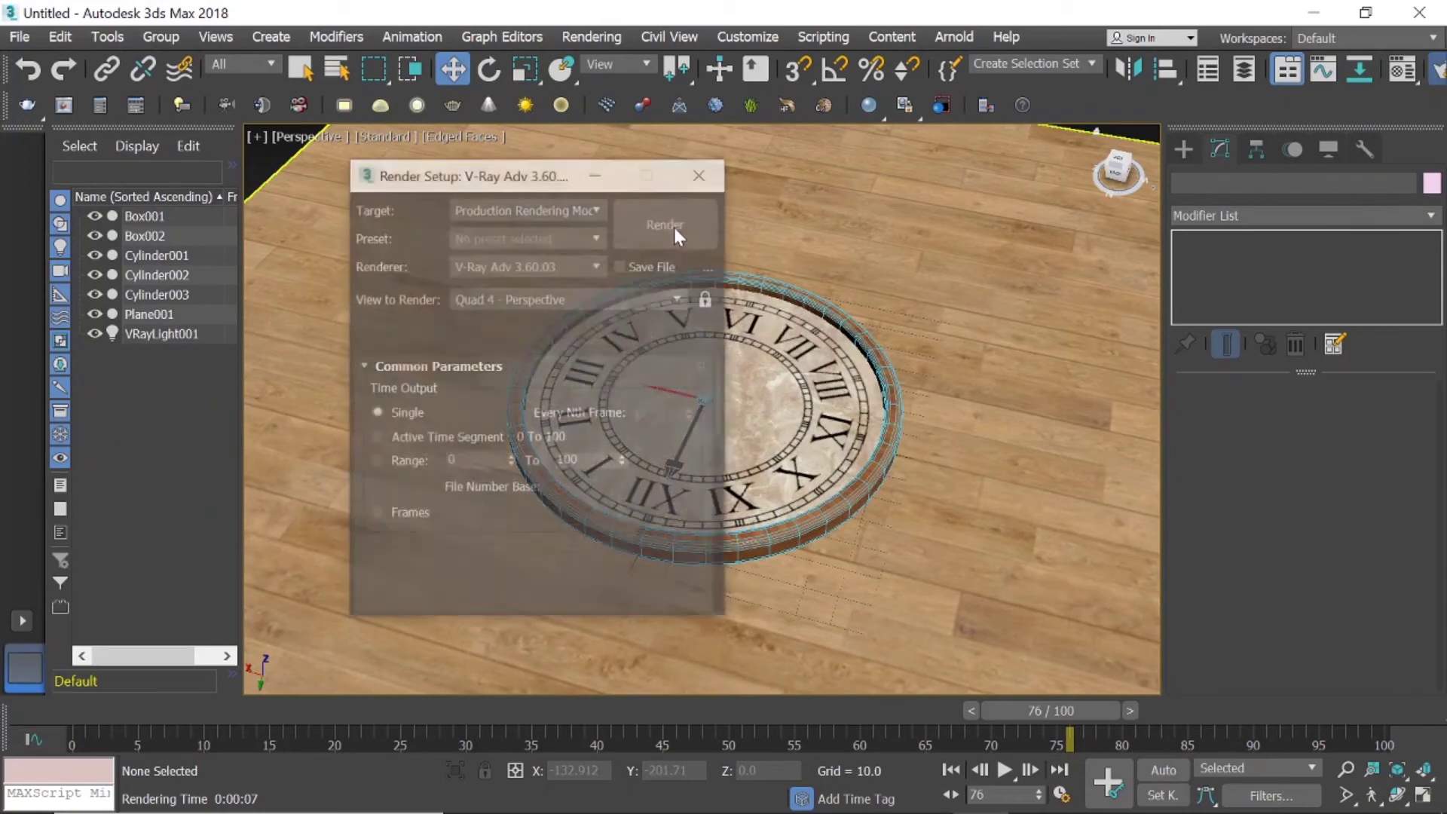
left_click(671, 219)
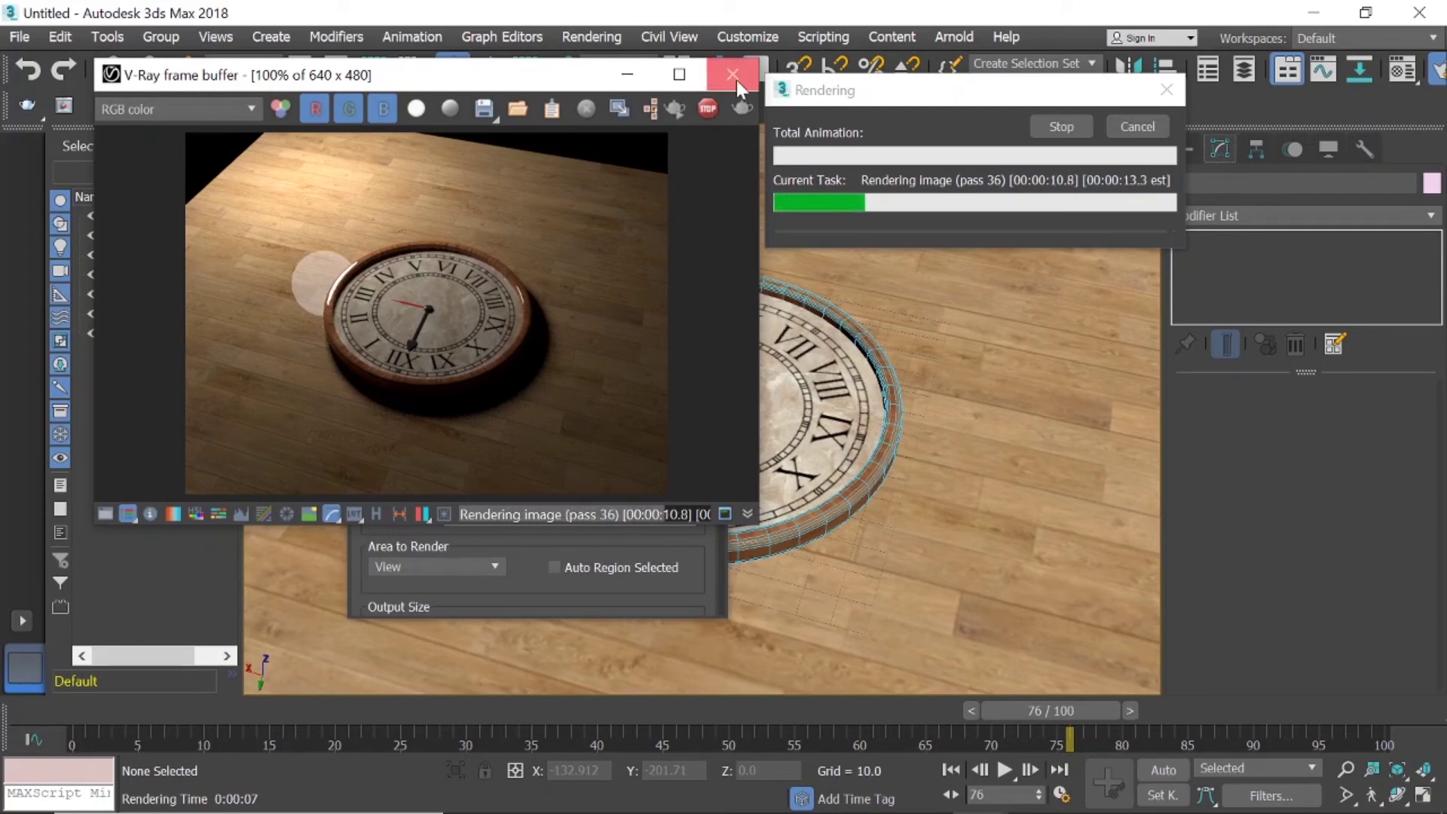
left_click(1108, 81)
left_click(1166, 91)
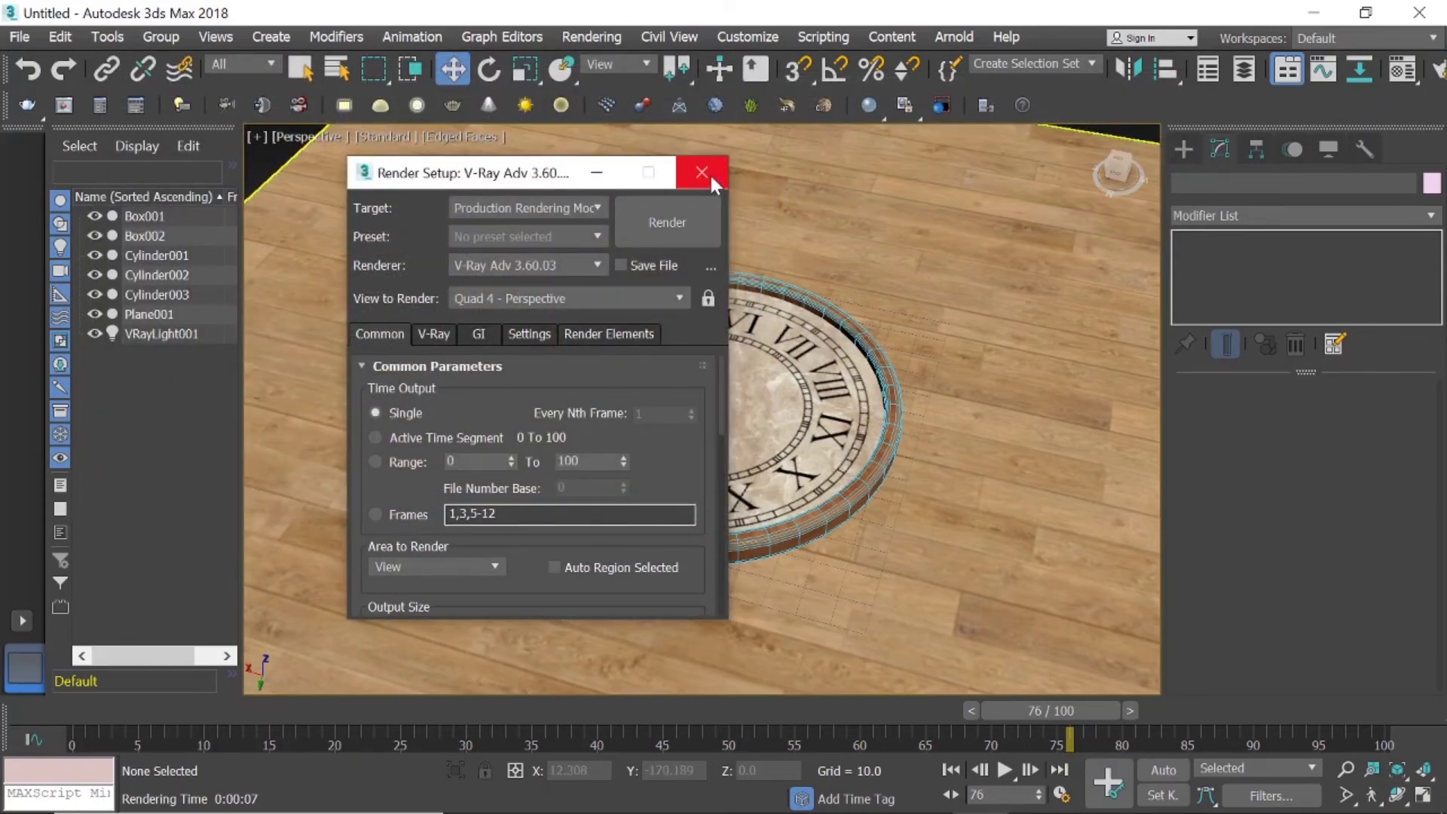
left_click(702, 172)
key("comma")
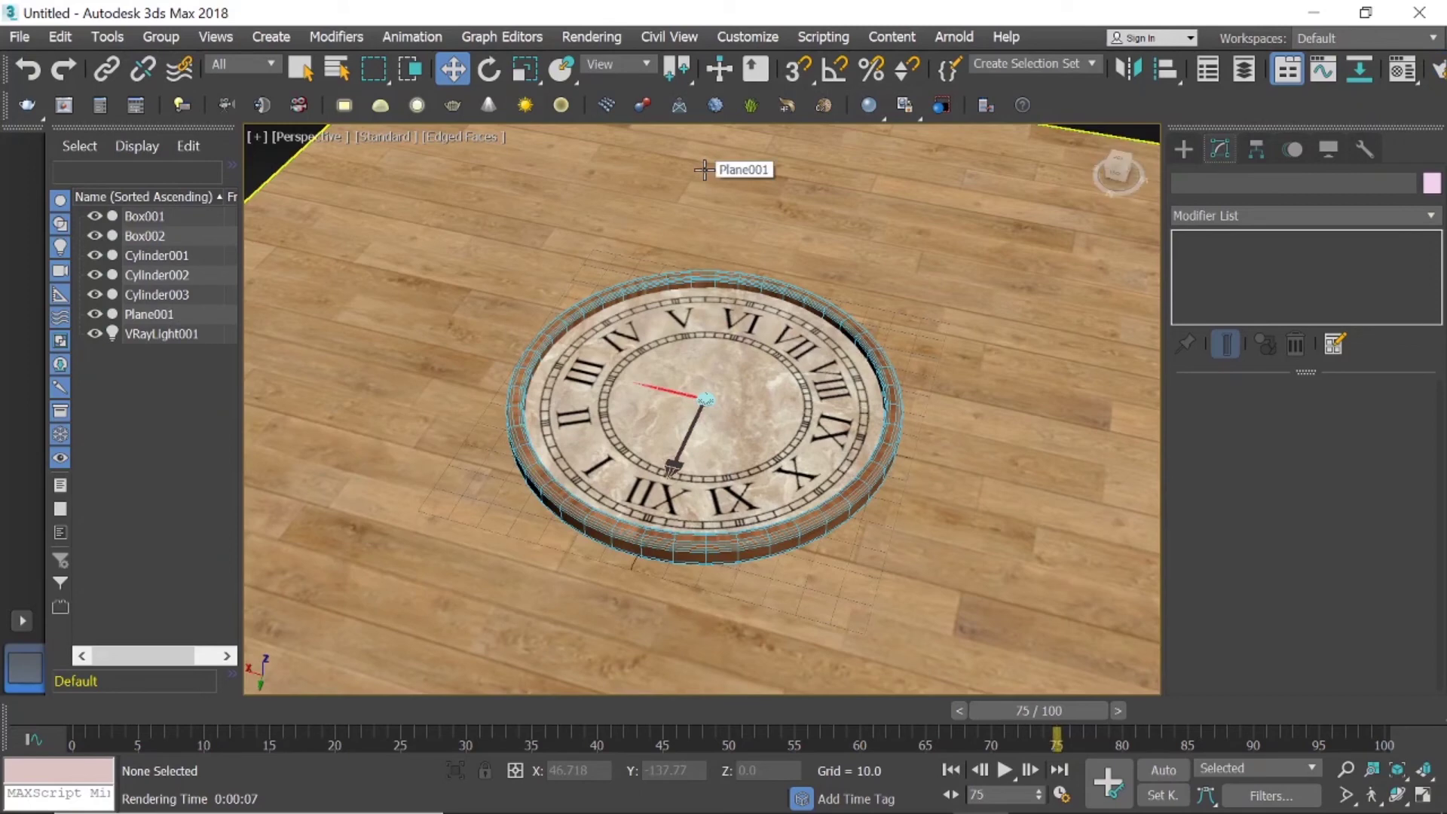
Set the floor material's Reflect to black (0) and unlock its Fresnel IOR and HGlossiness.
key("shift+q")
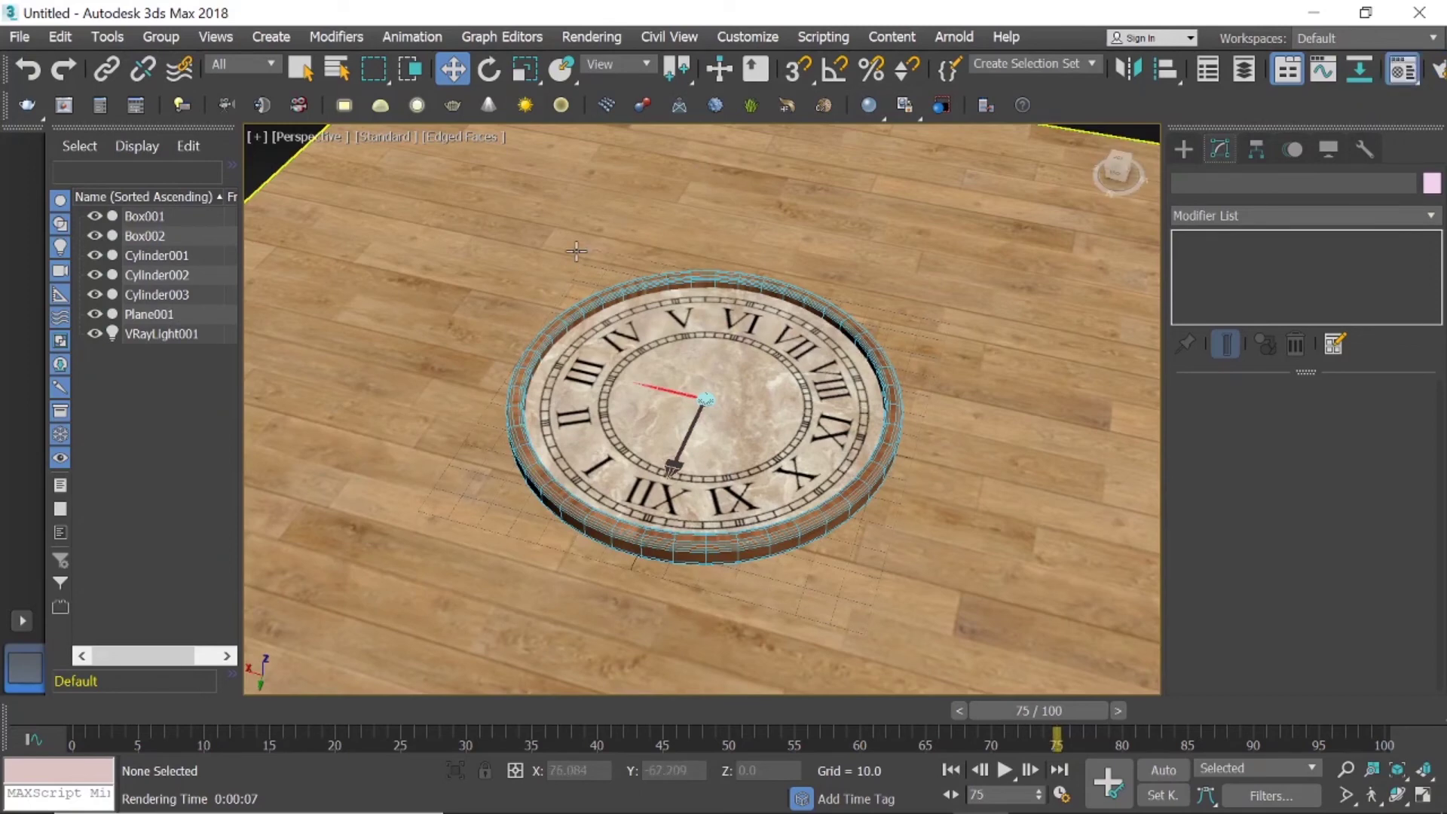
key("m")
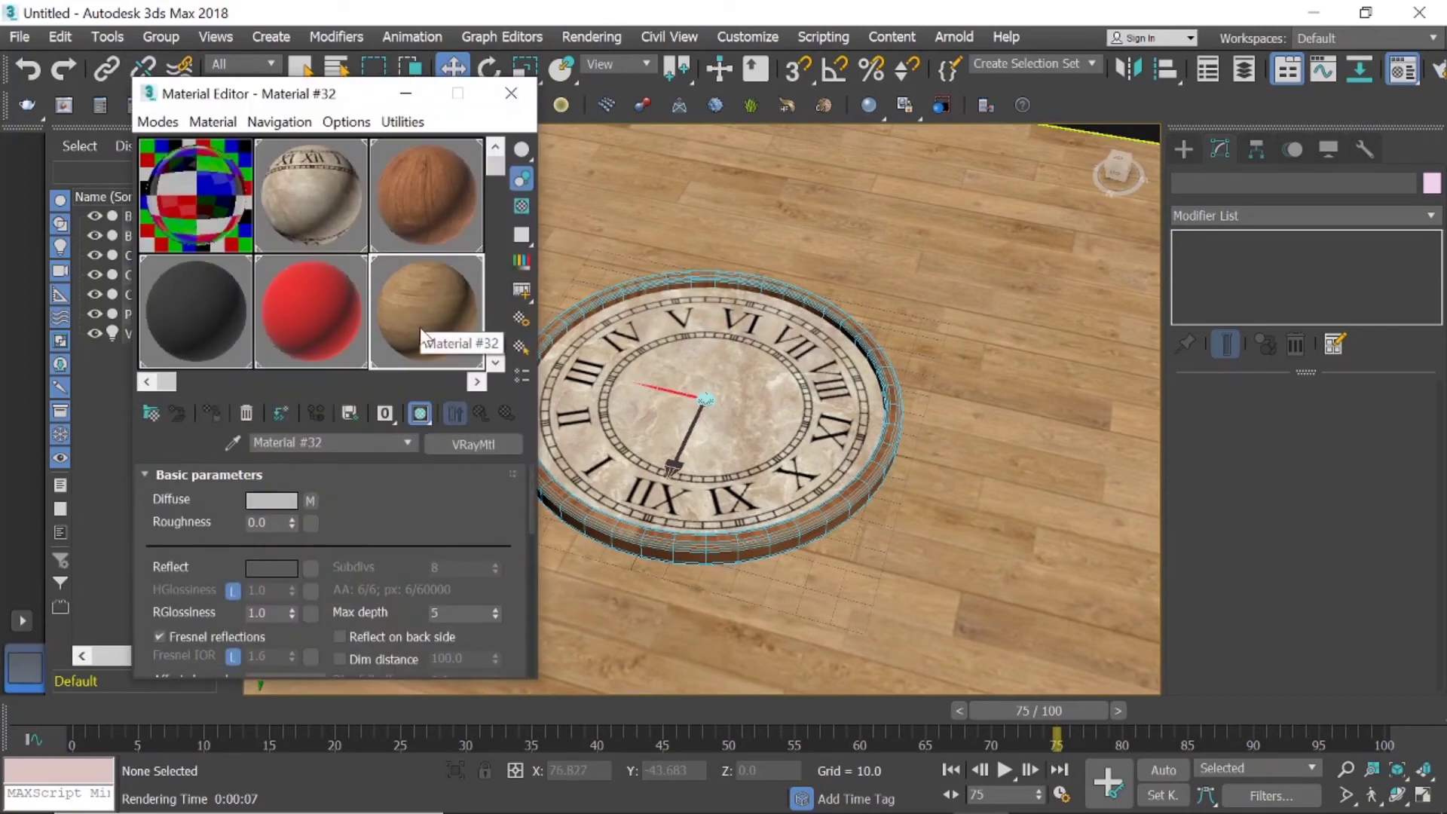
left_click(286, 571)
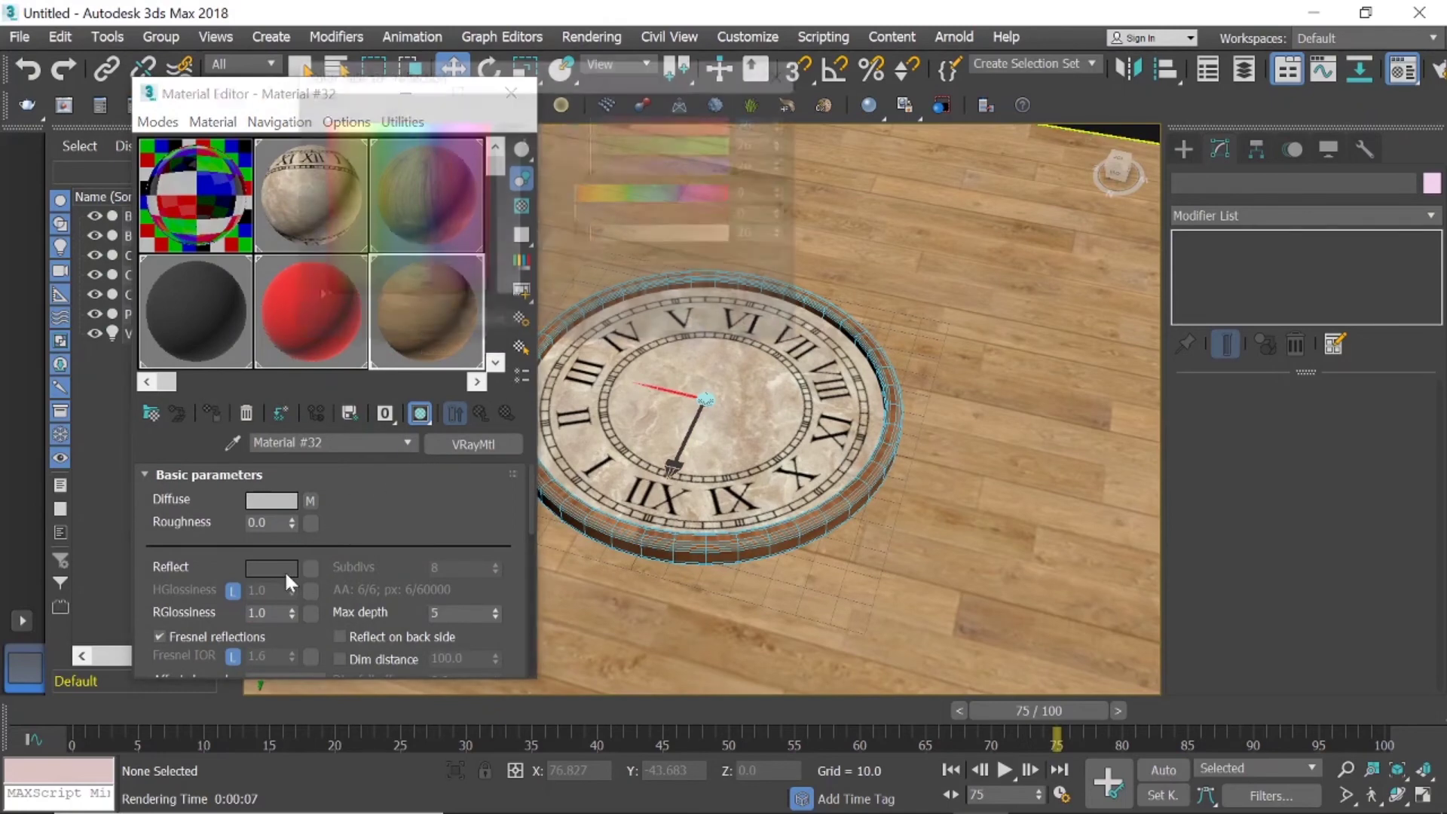
left_click_drag(526, 173, 513, 117)
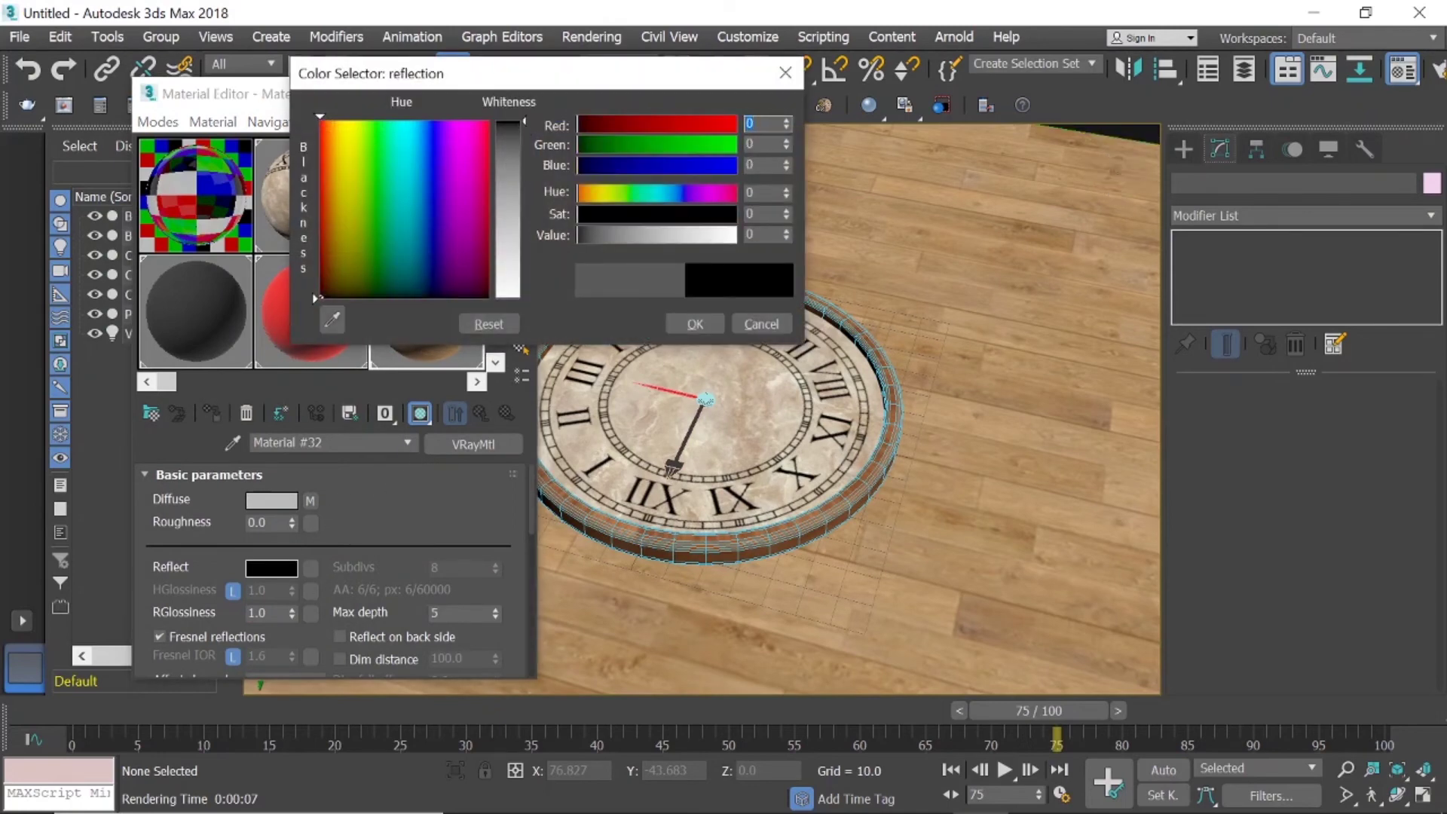
left_click(706, 325)
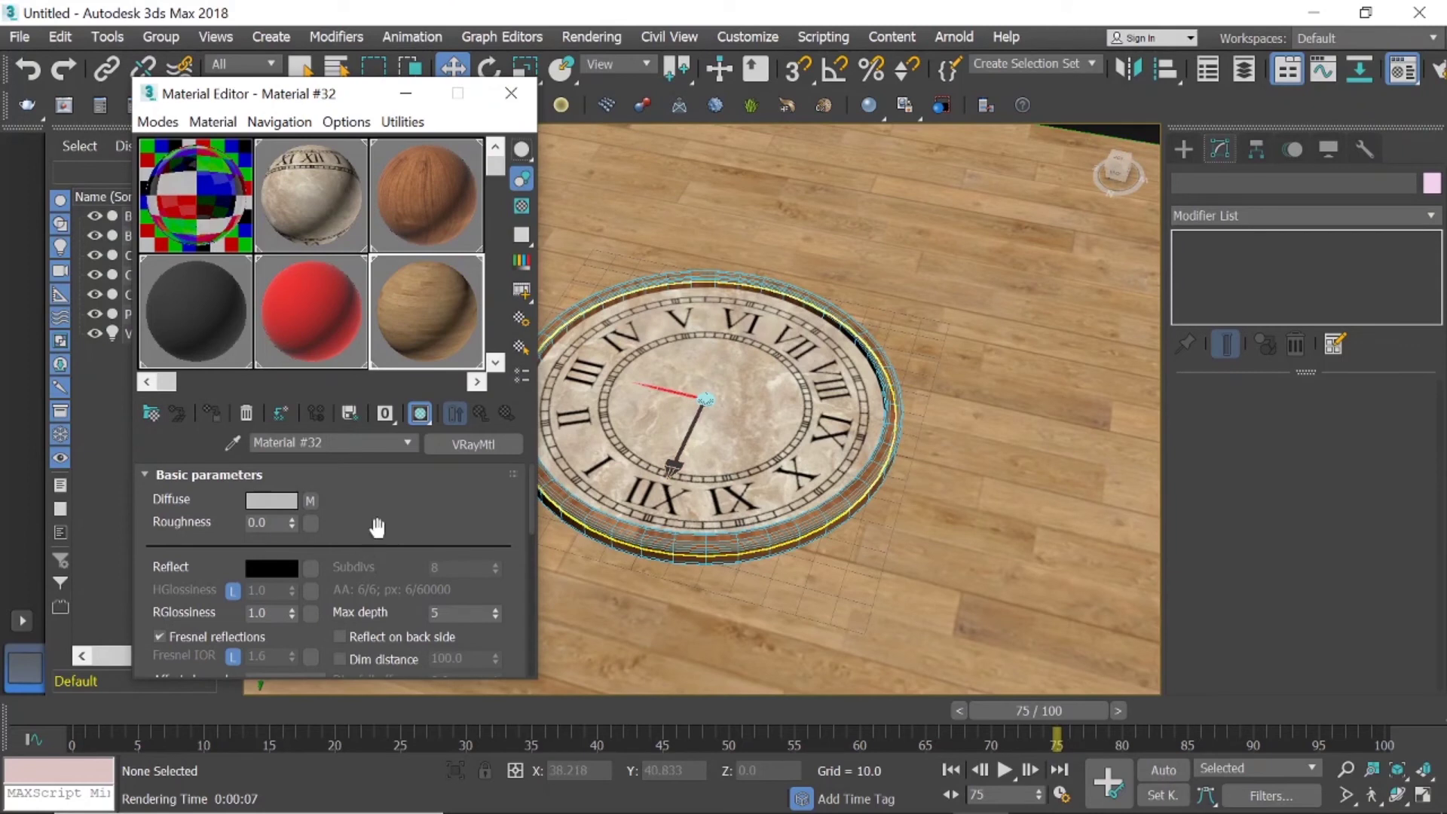
scroll(327, 547, "down", 1)
left_click(235, 633)
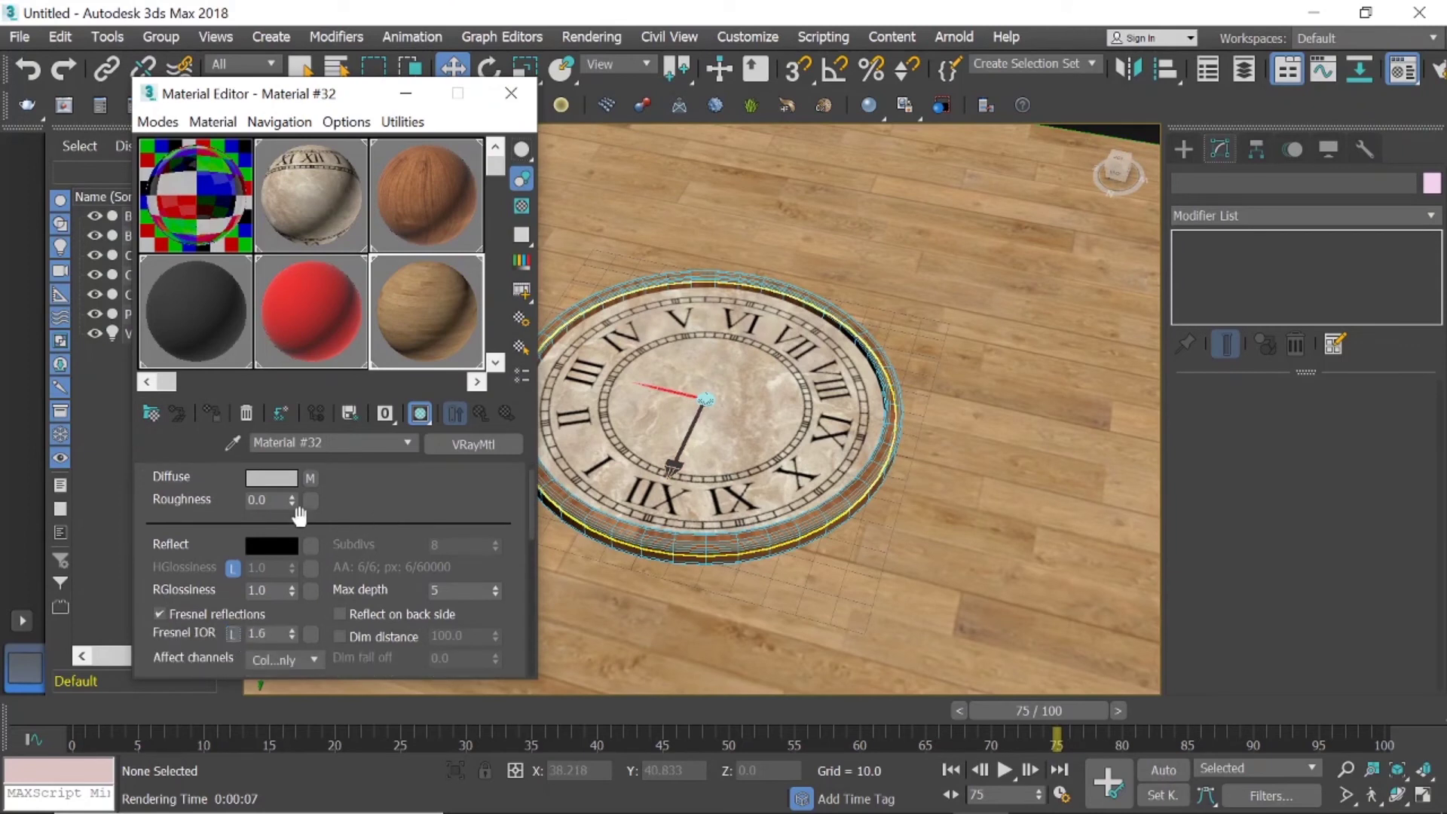
scroll(365, 487, "up", 1)
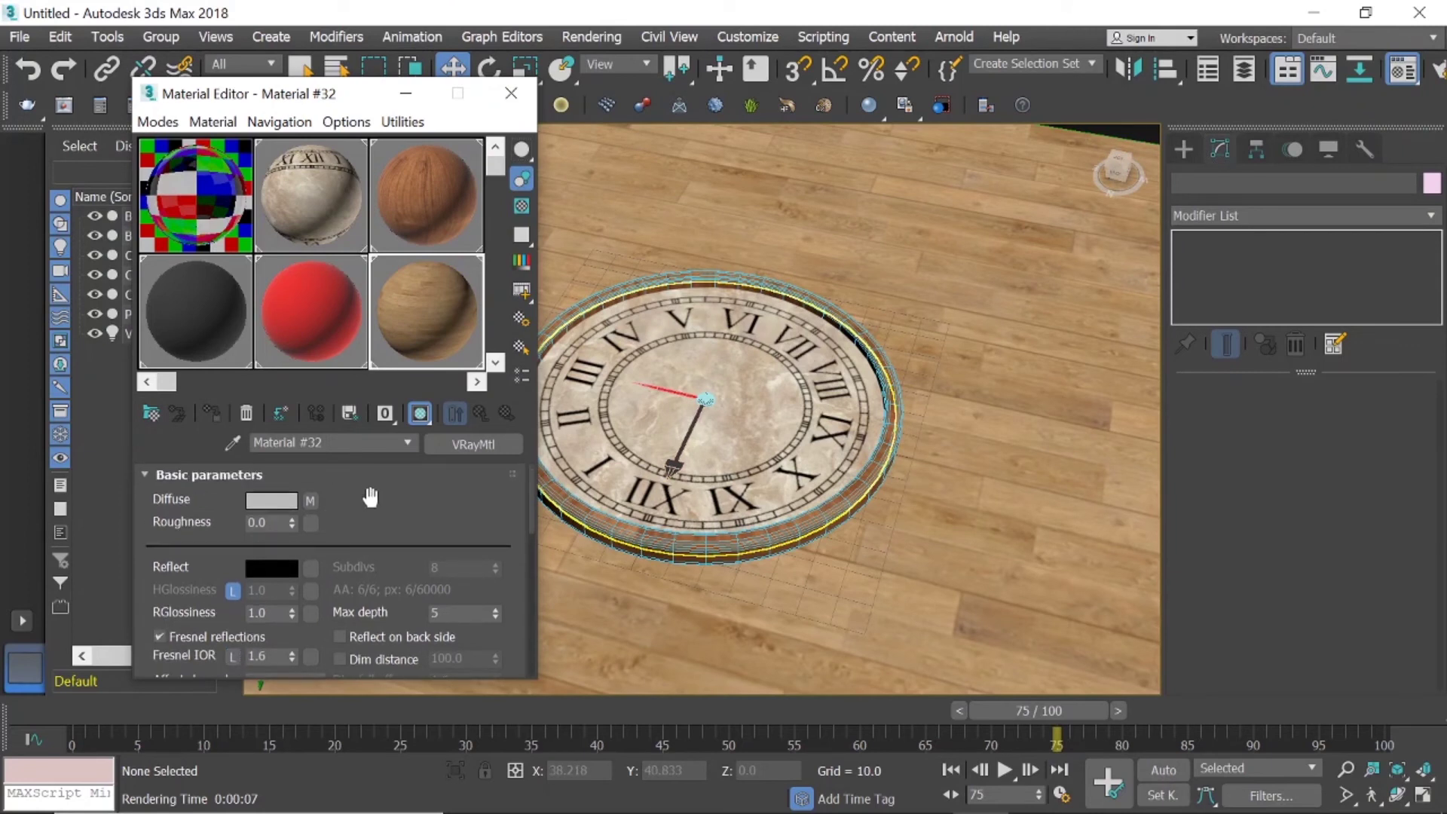
left_click(234, 590)
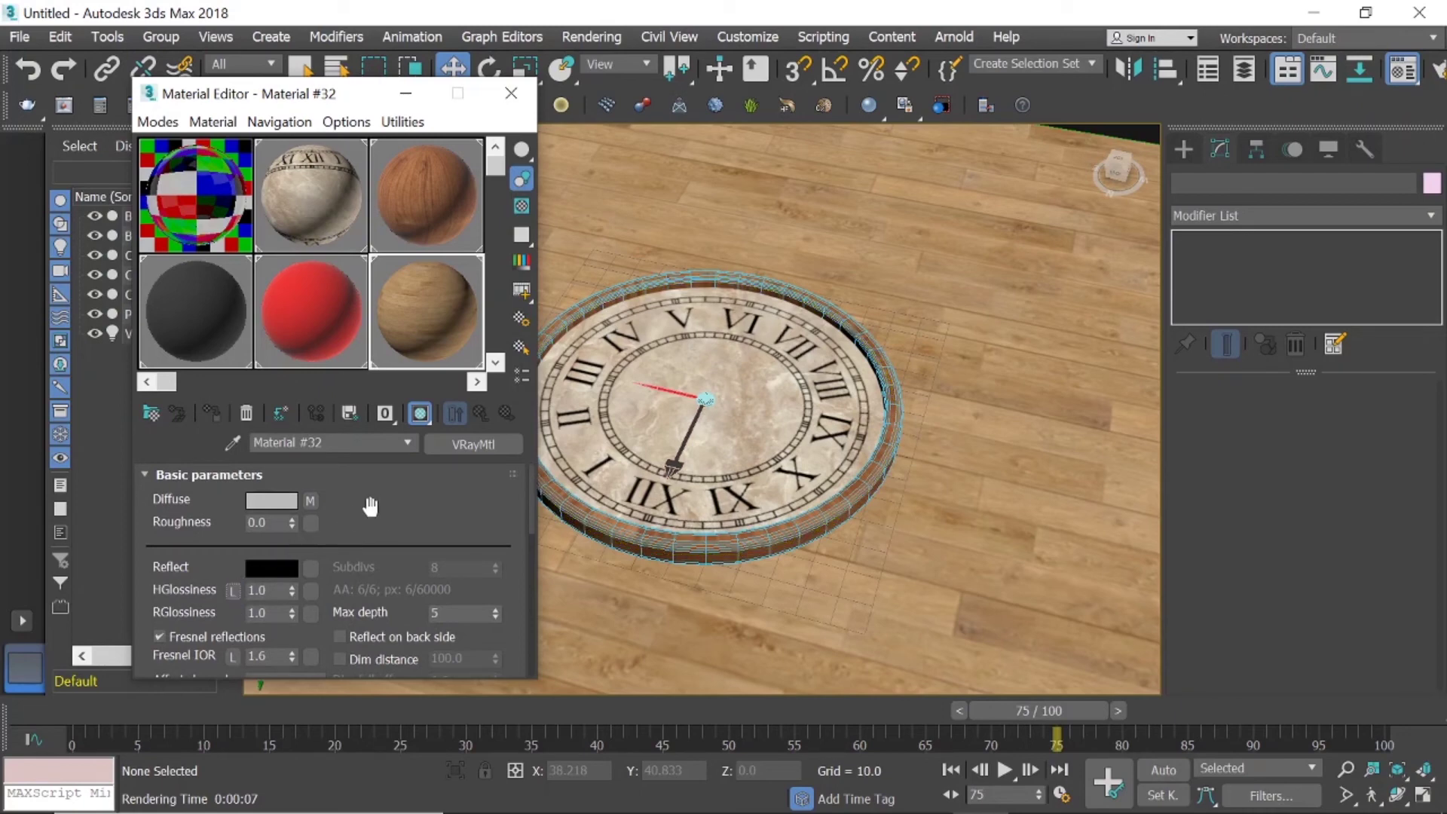
left_click(510, 93)
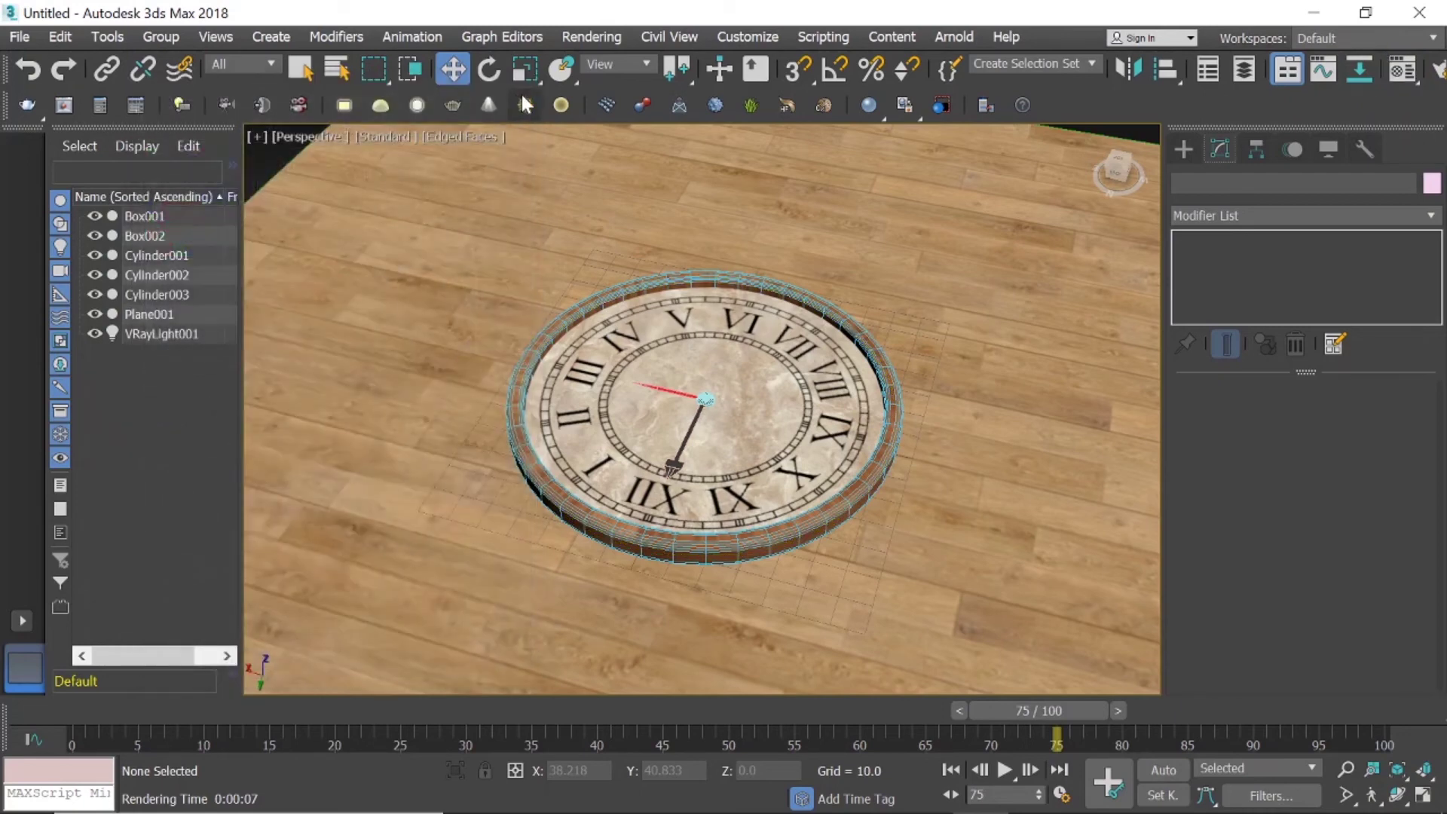
Re-render the clock on the plank floor from Render Setup.
left_click(1435, 69)
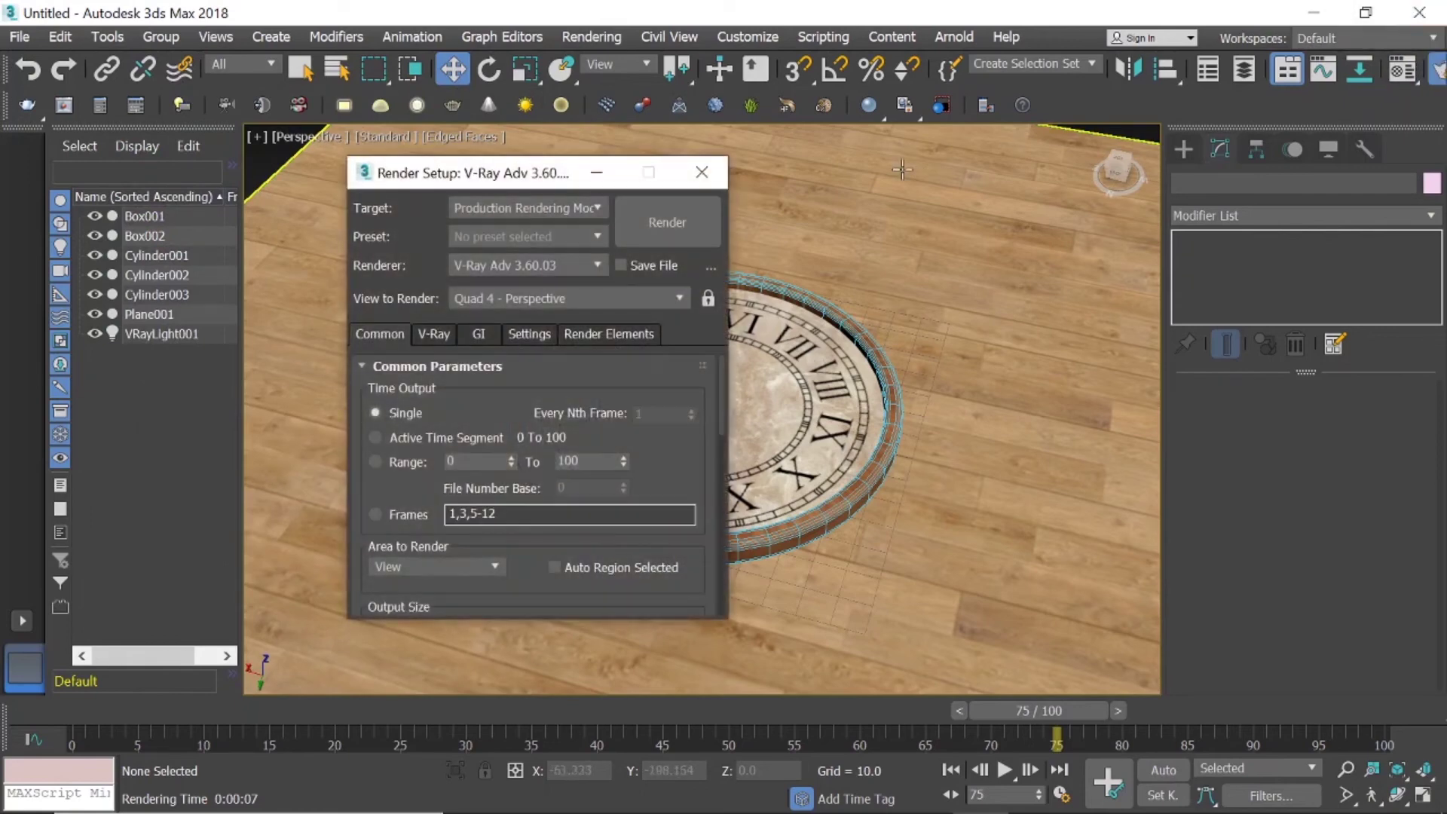
left_click(657, 222)
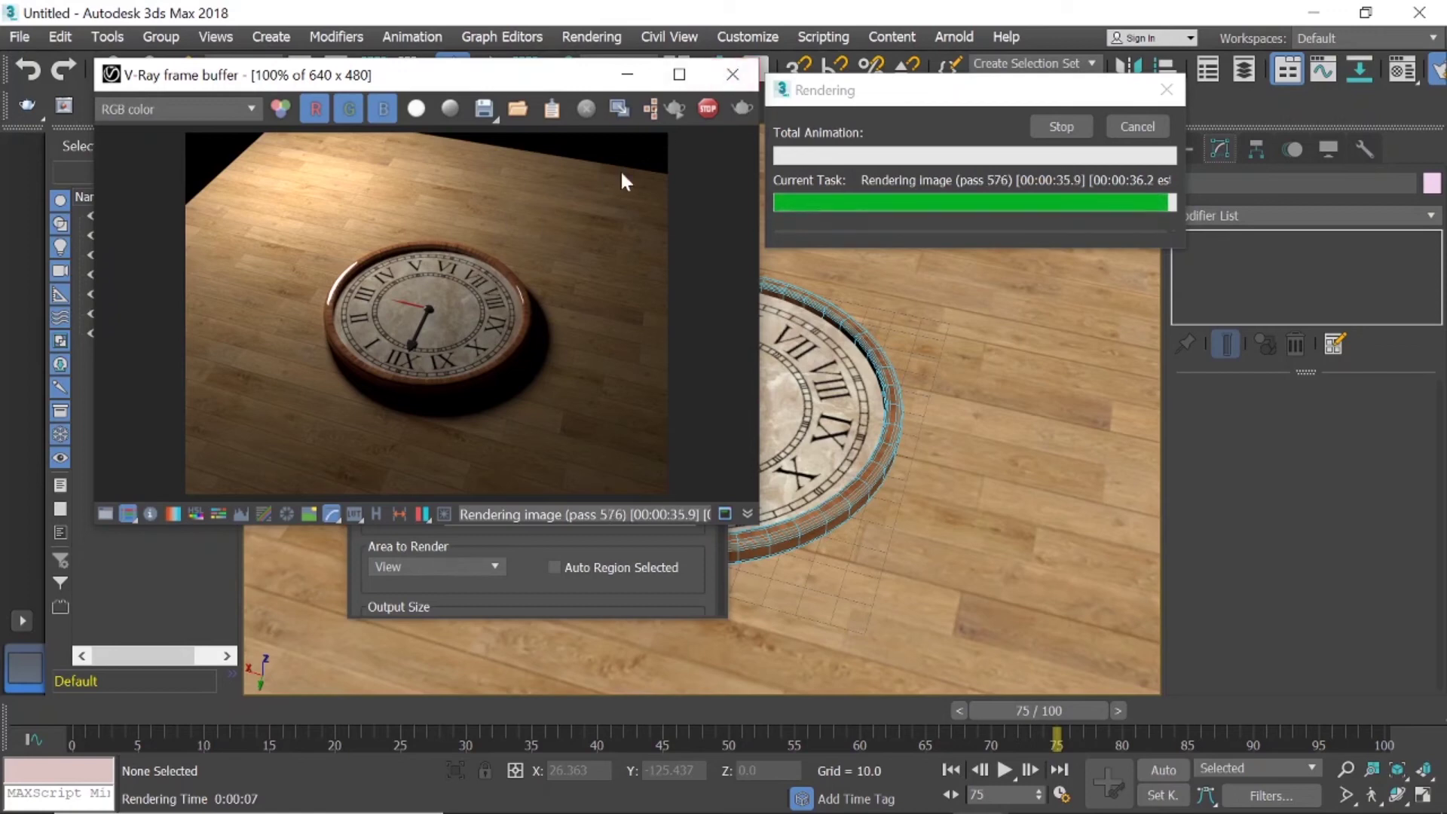
left_click(727, 78)
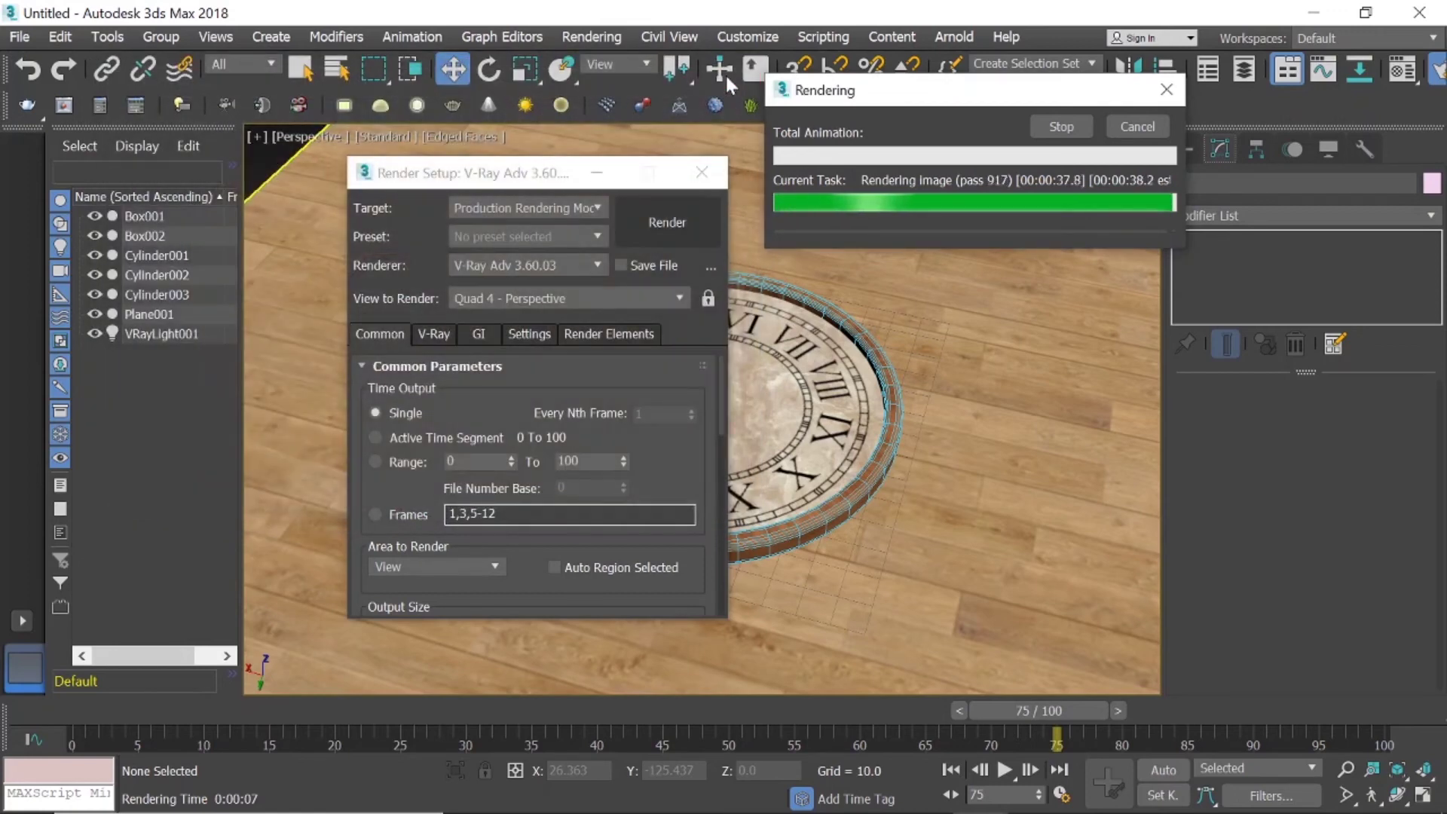
left_click(1160, 90)
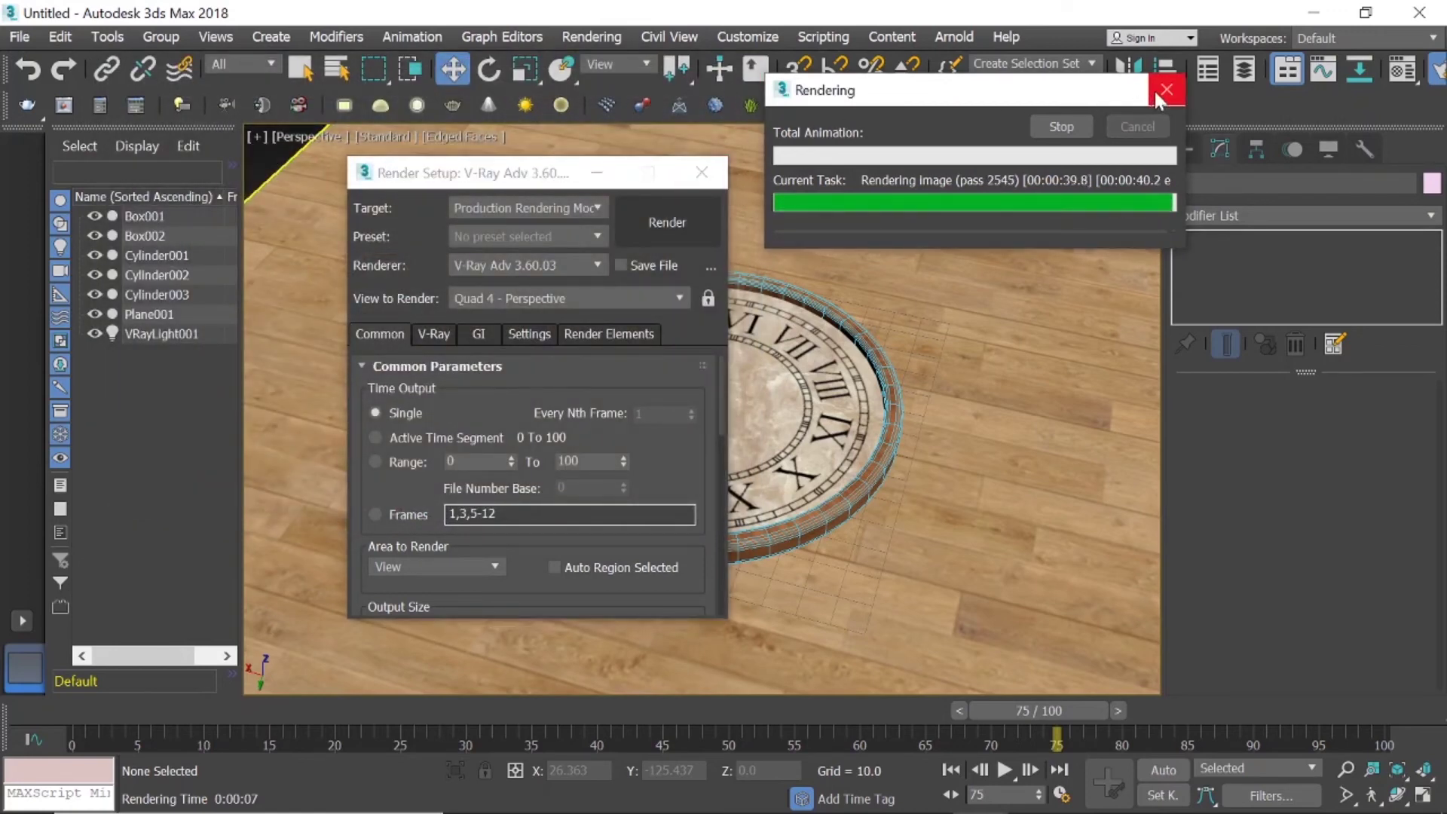
left_click(703, 175)
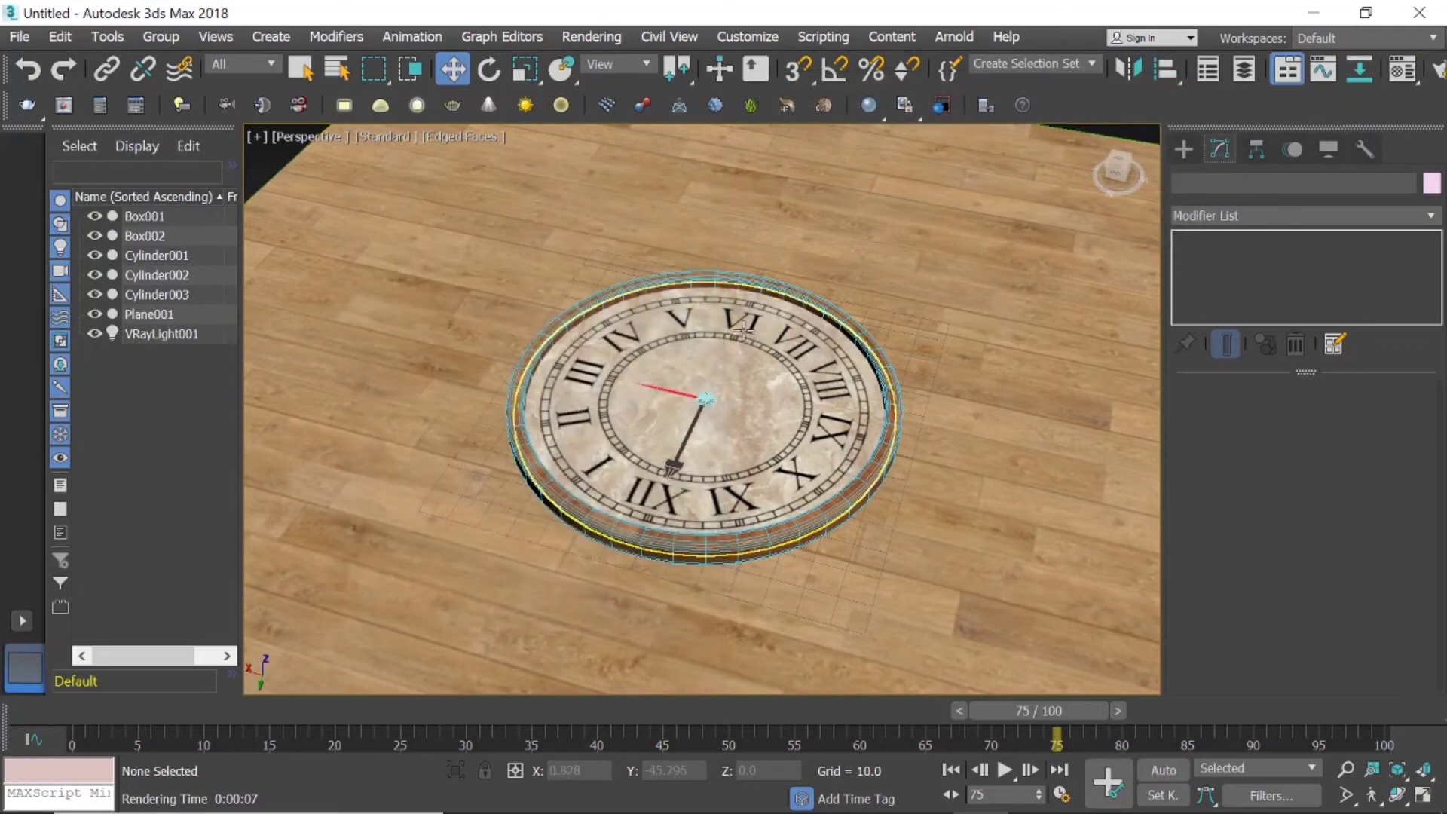
Hide the wooden floor plane Plane001 and the light VRayLight001 in the Scene Explorer.
scroll(546, 260, "down", 2)
scroll(546, 260, "down", 2)
left_click(639, 323)
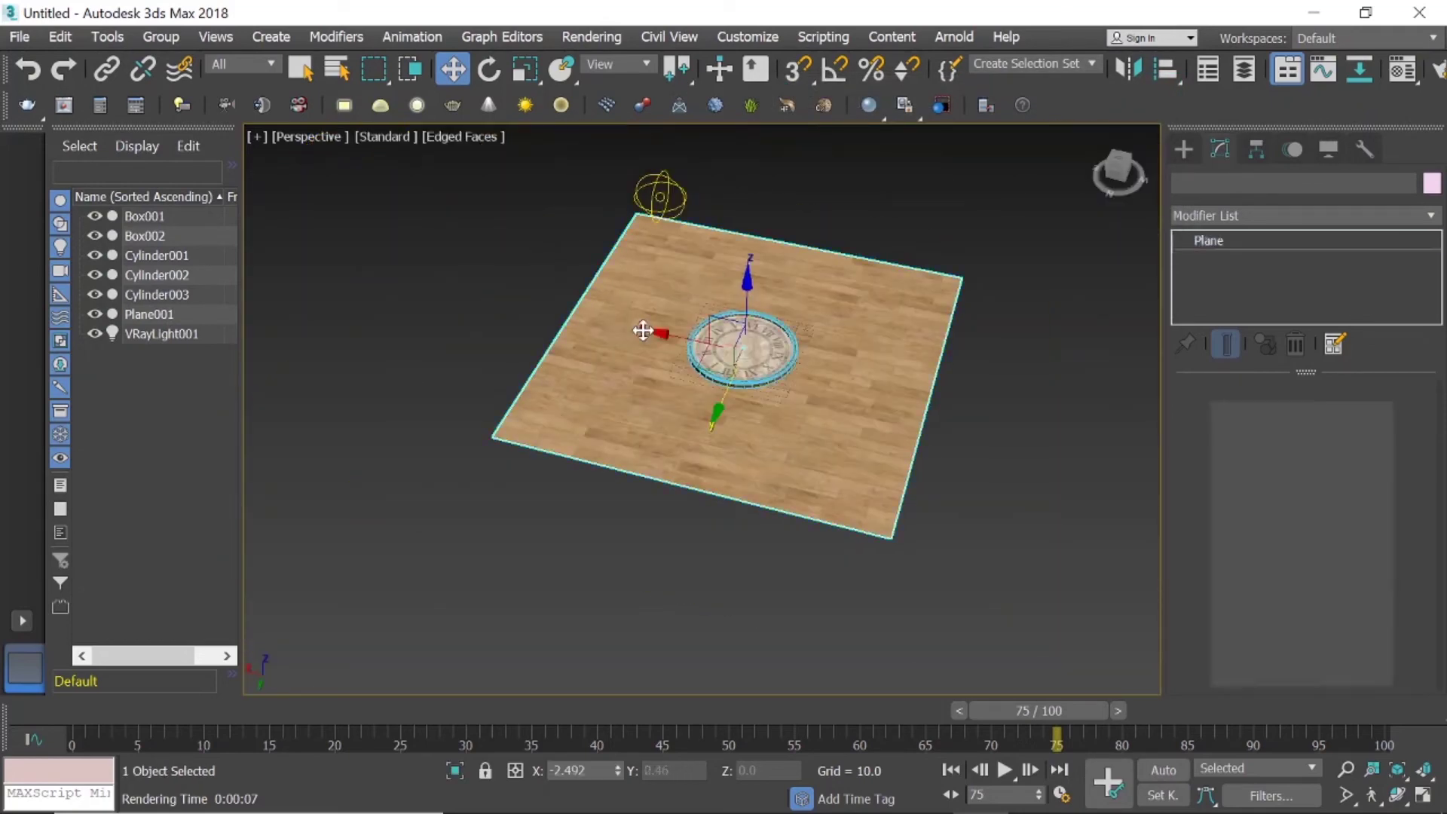
left_click(94, 314)
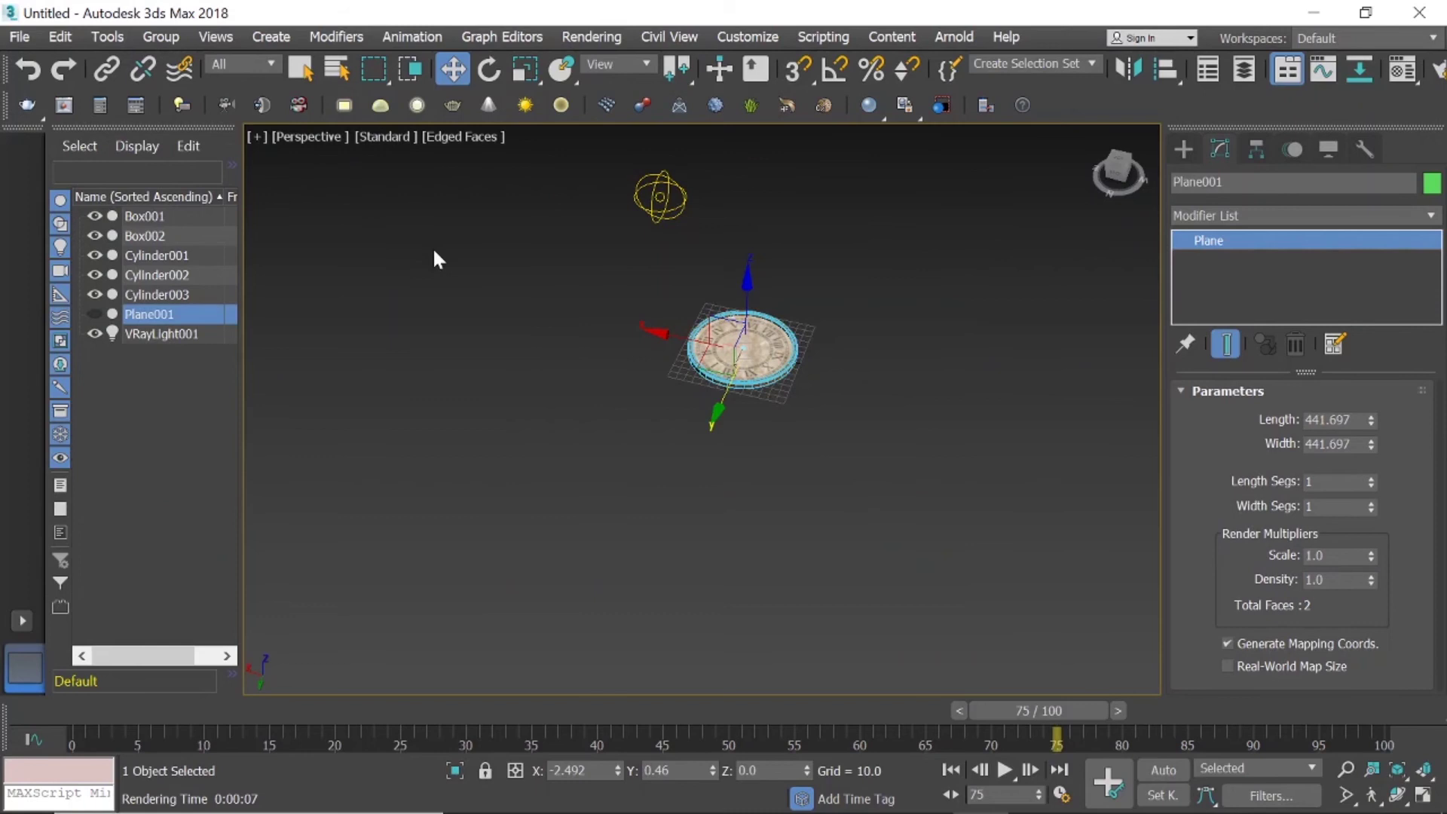
left_click(645, 201)
left_click(95, 334)
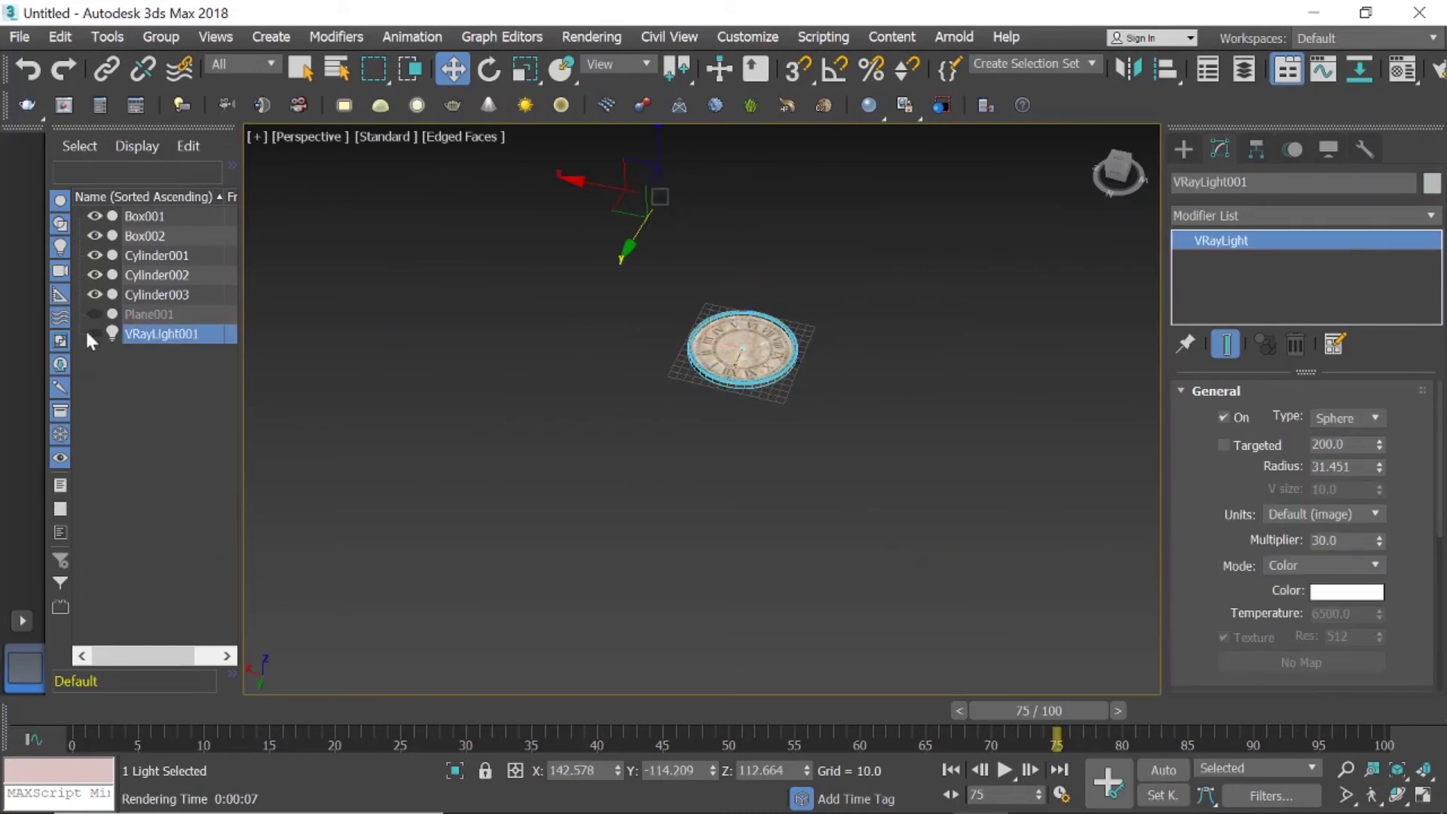
Frame the clock, switch to a top-down view, and restore the four-viewport layout.
key("z")
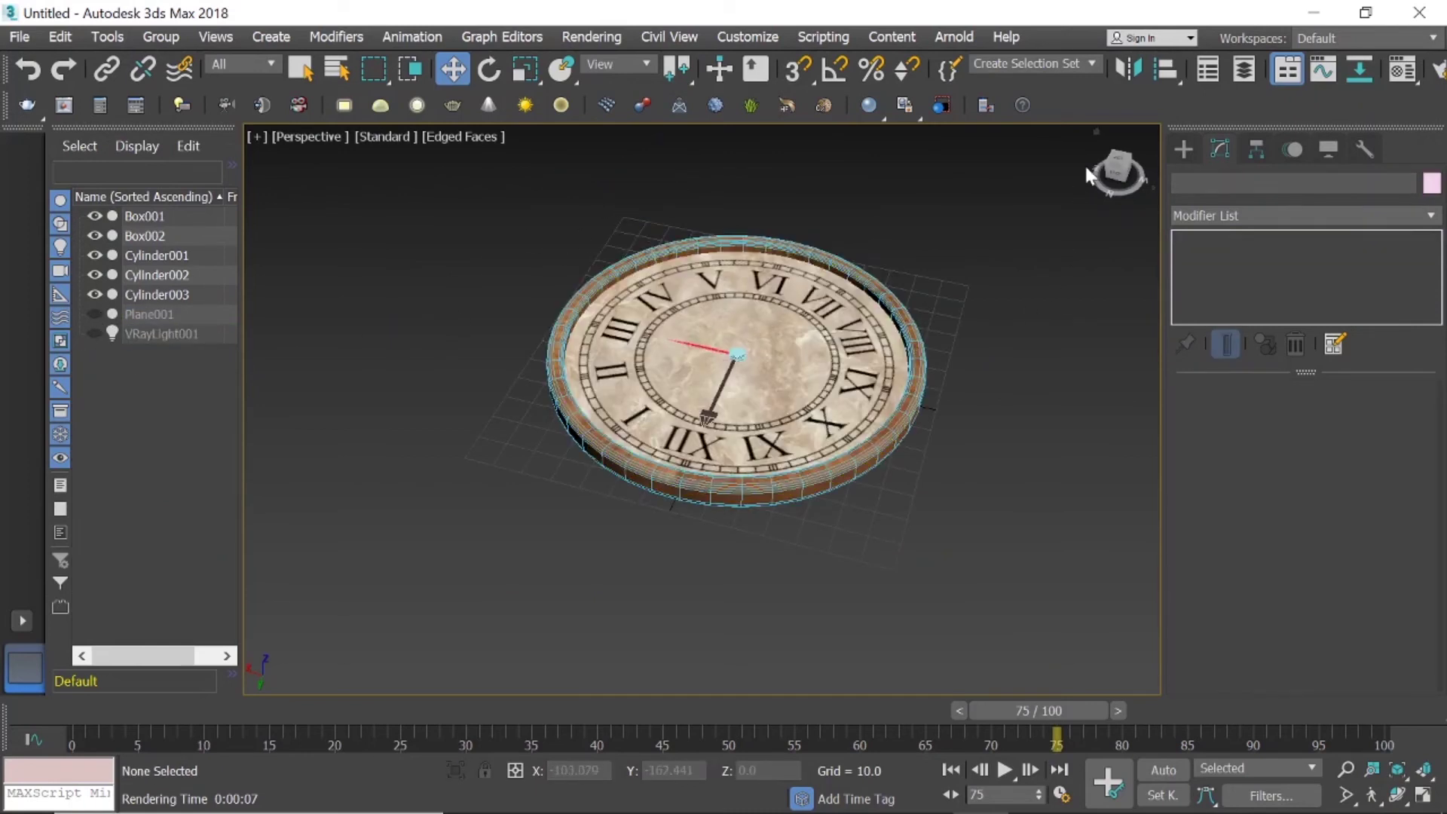
left_click(1120, 157)
left_click(1119, 157)
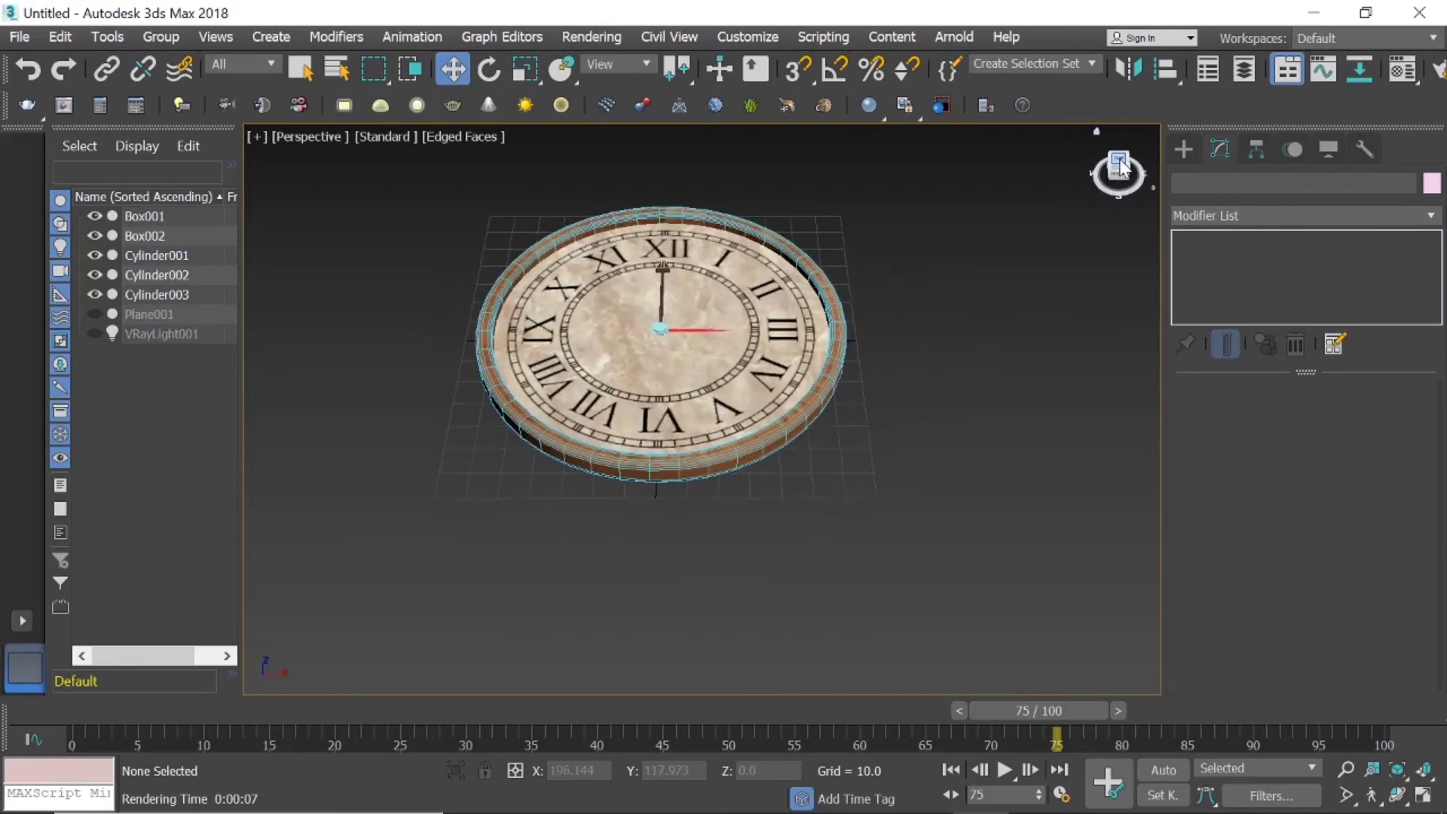
left_click(1421, 794)
scroll(518, 261, "up", 3)
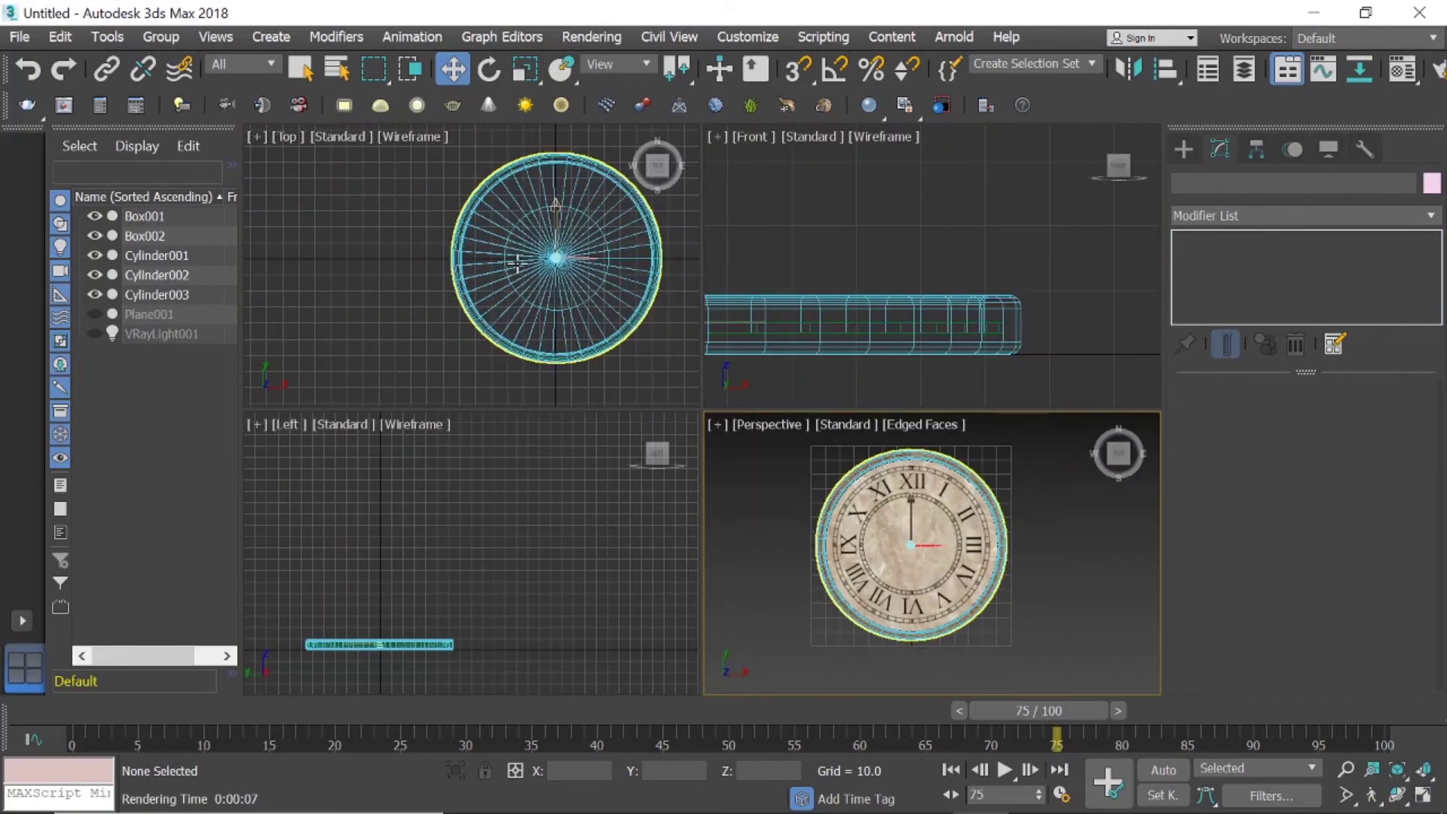
scroll(557, 260, "up", 2)
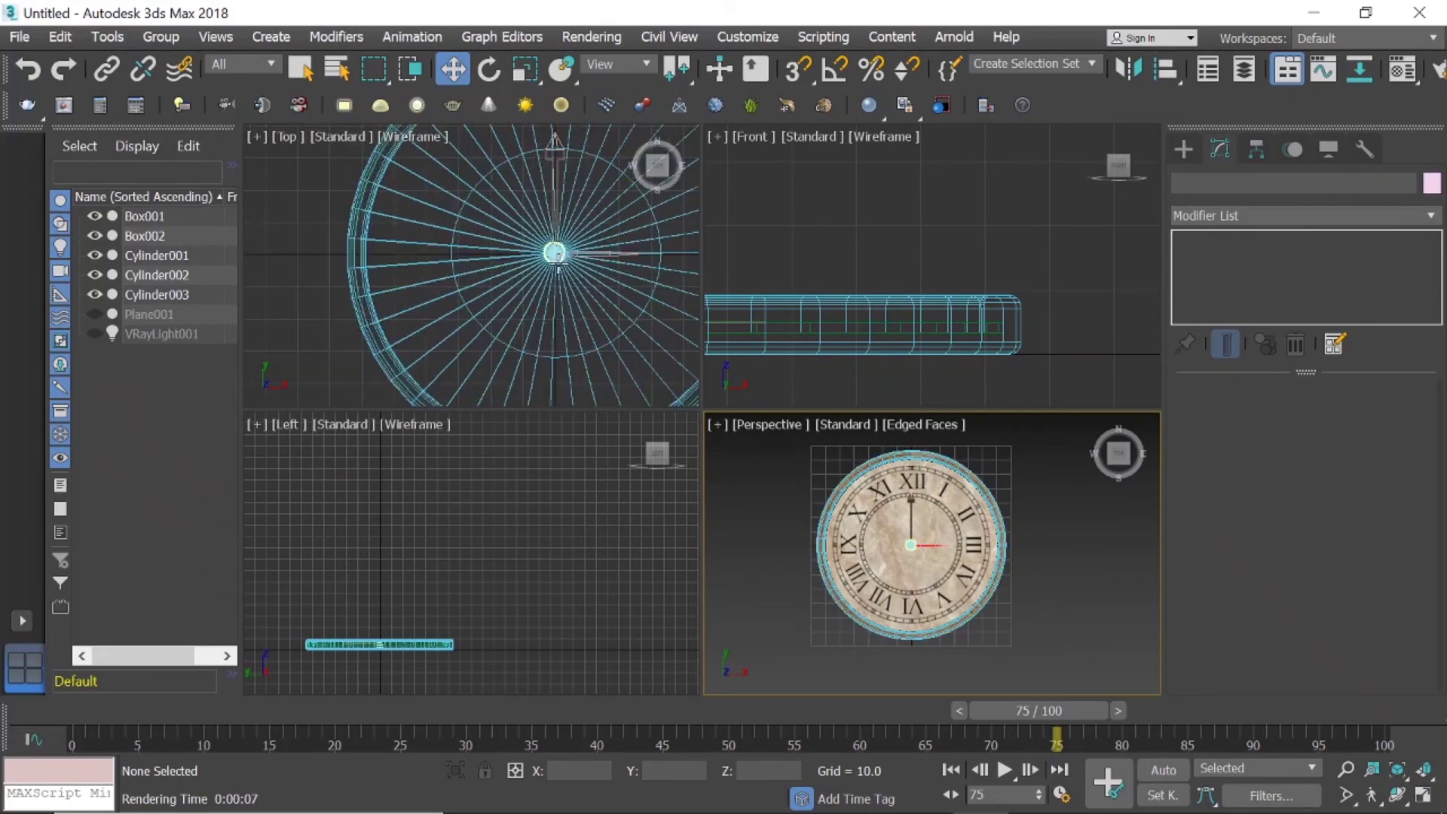
Start a Standard Primitives cylinder and adjust the top view for drawing it.
left_click(1183, 148)
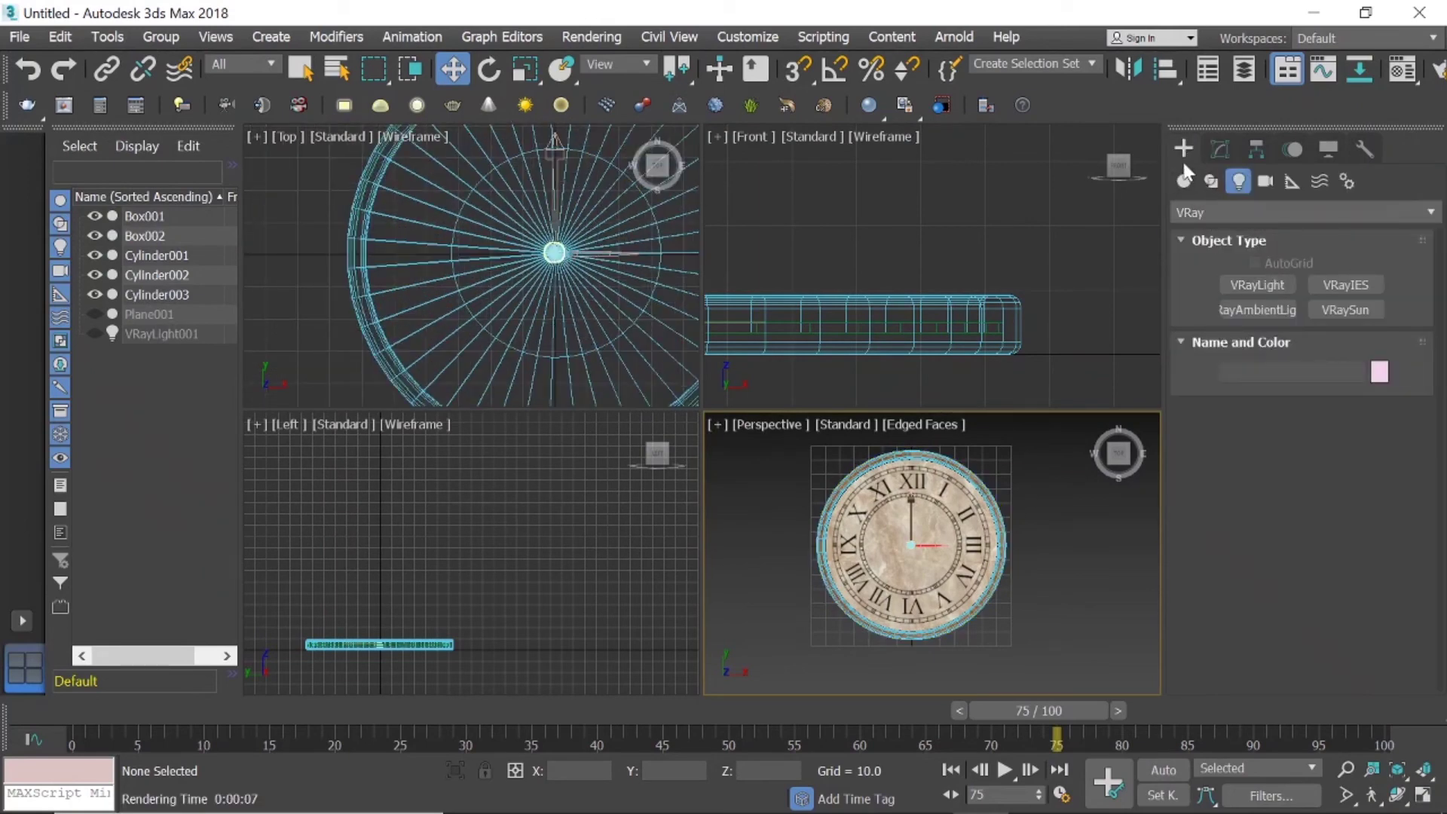
left_click(1184, 181)
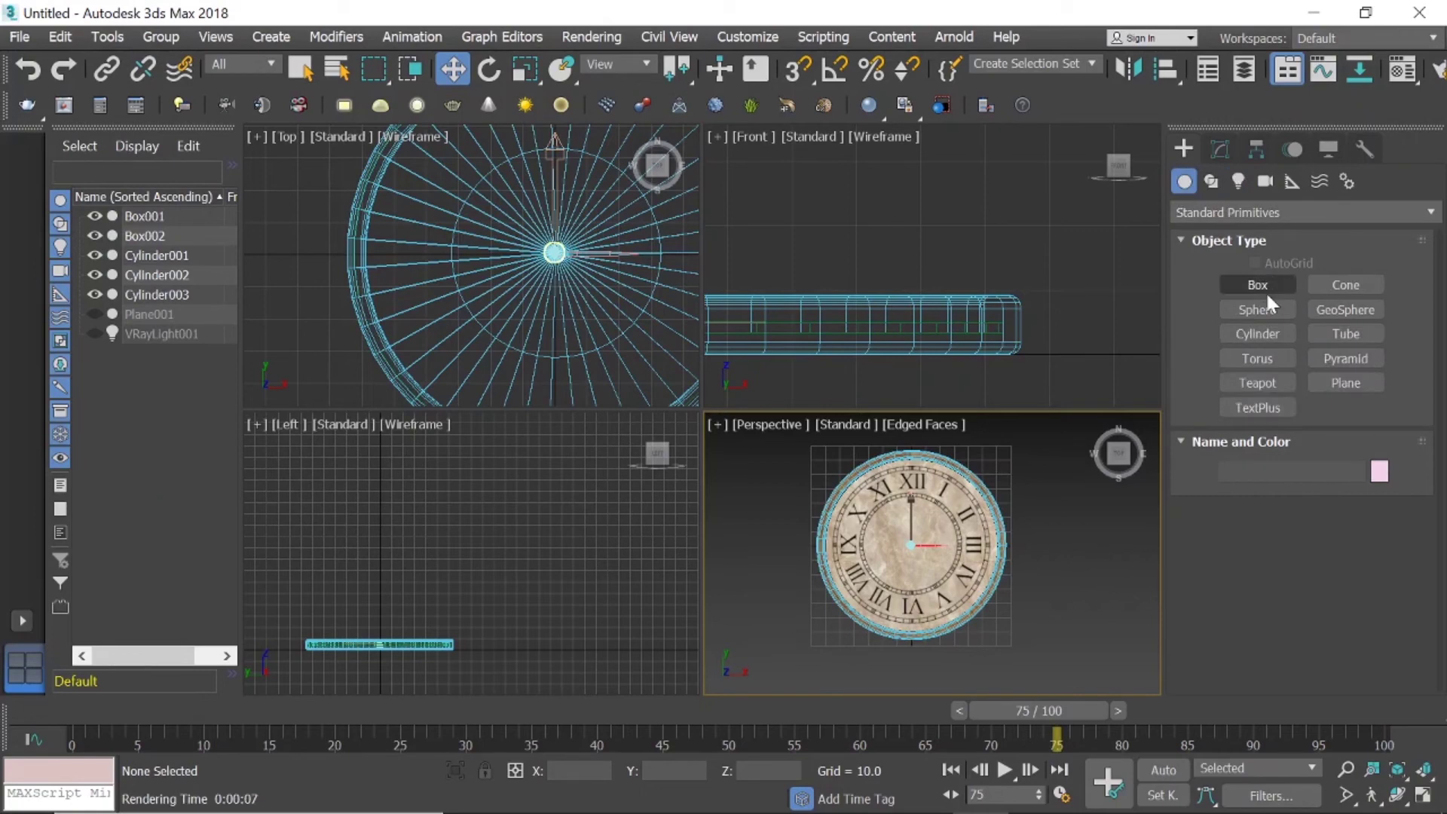
left_click(1269, 334)
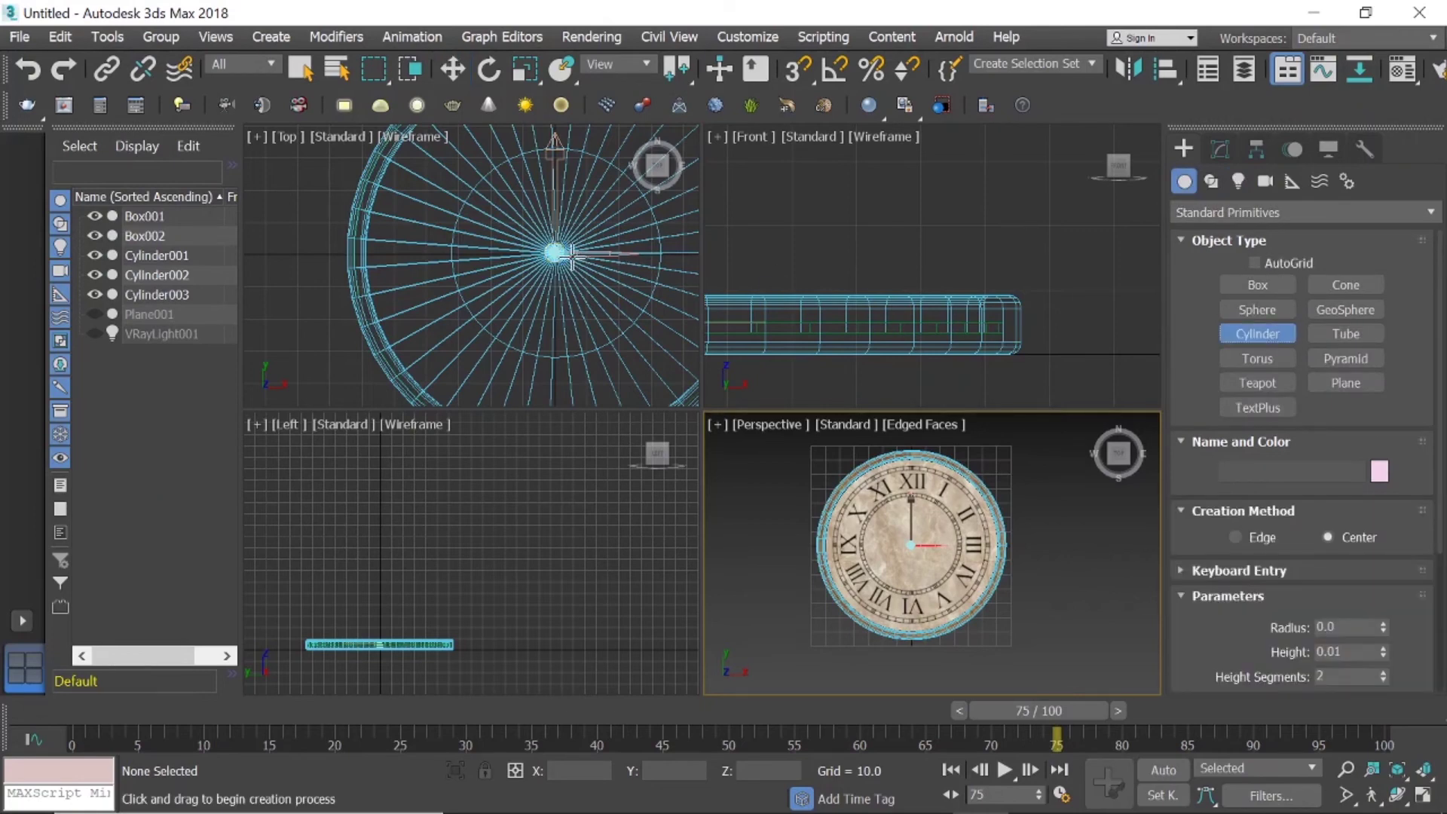
middle_click_drag(570, 254, 525, 262)
scroll(503, 270, "down", 1)
scroll(488, 273, "down", 1)
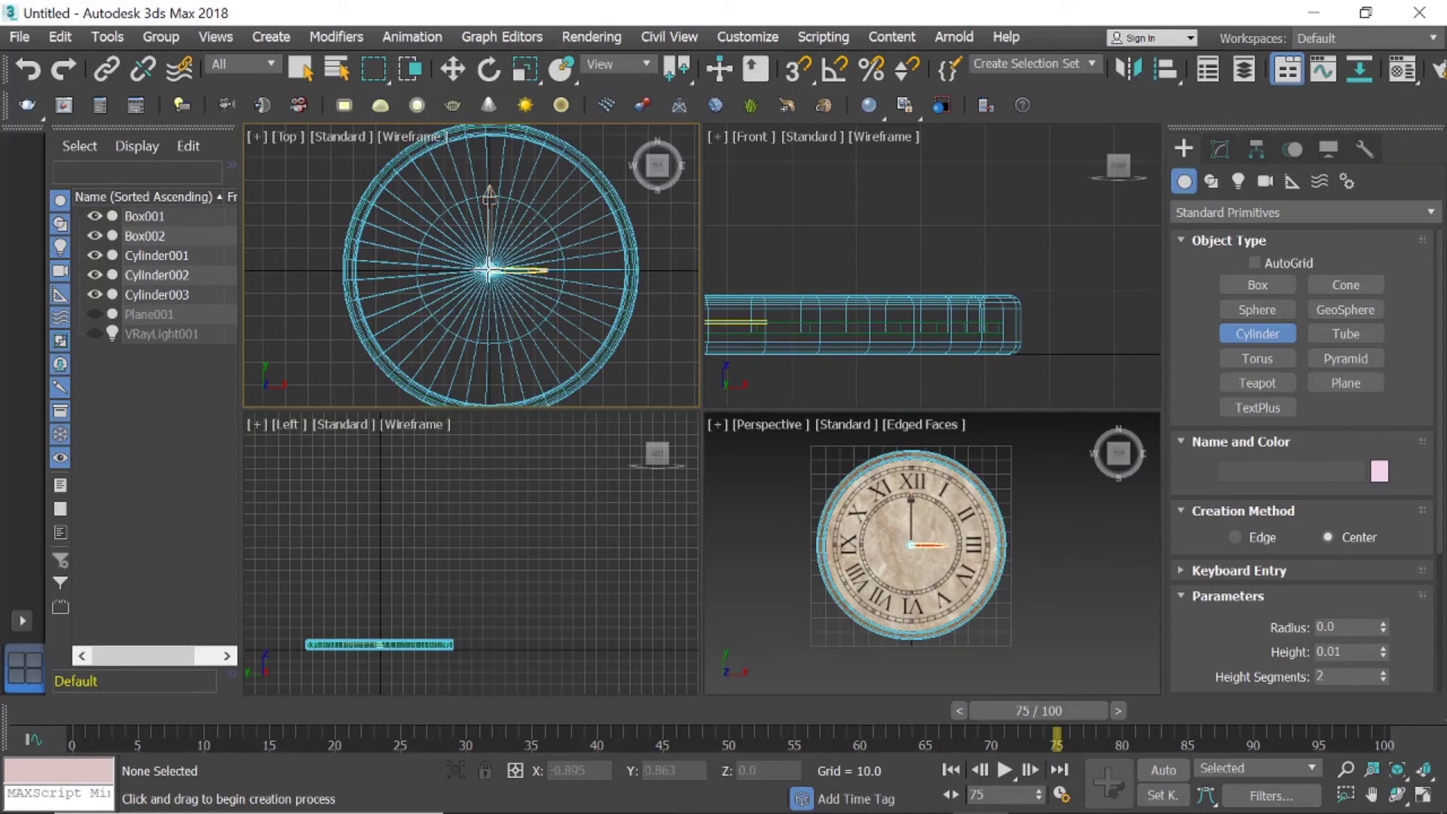
left_click(453, 69)
left_click(536, 302)
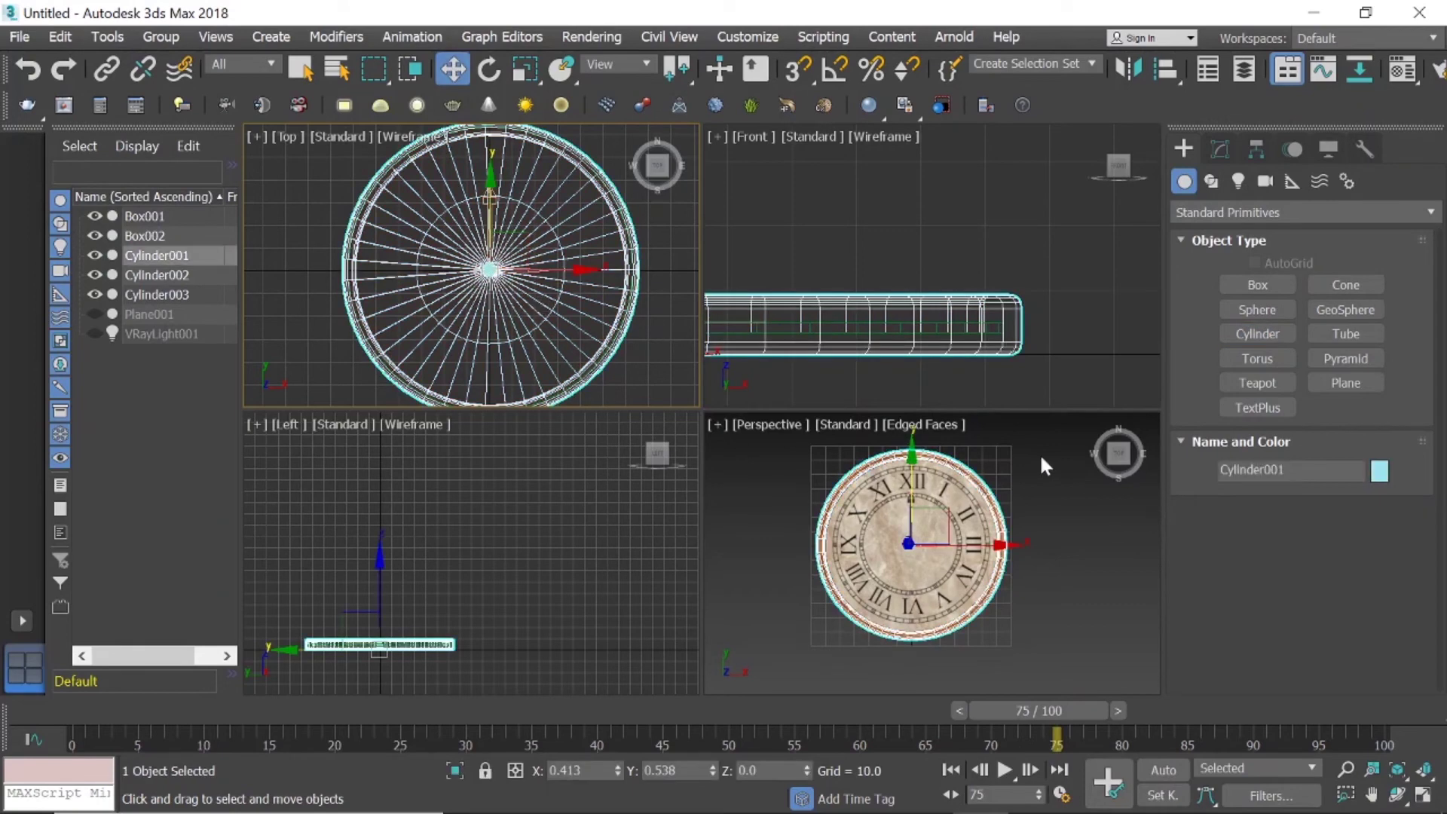
scroll(874, 305, "down", 2)
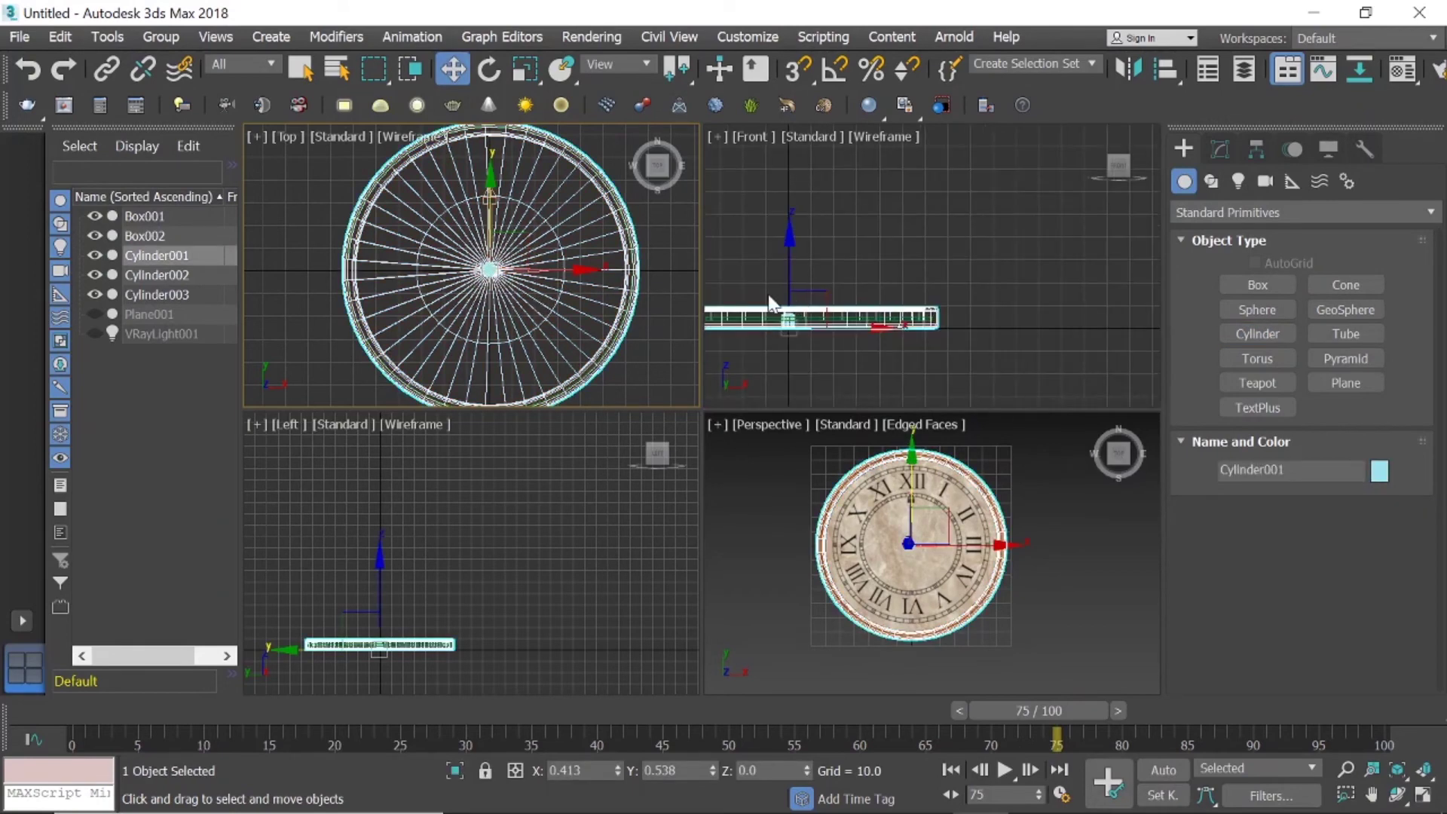
scroll(763, 291, "up", 2)
scroll(769, 296, "up", 3)
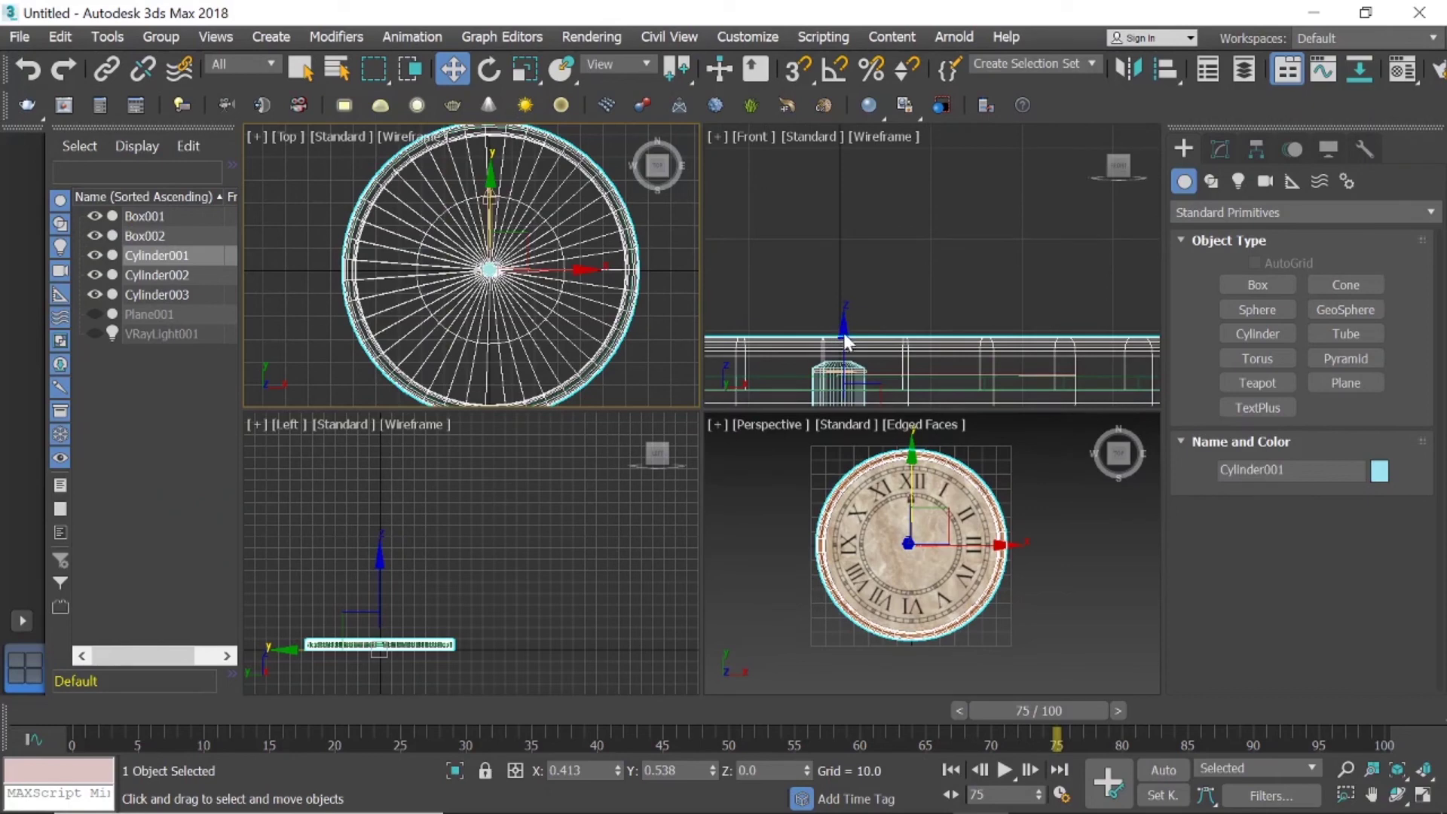
middle_click_drag(807, 306, 847, 252)
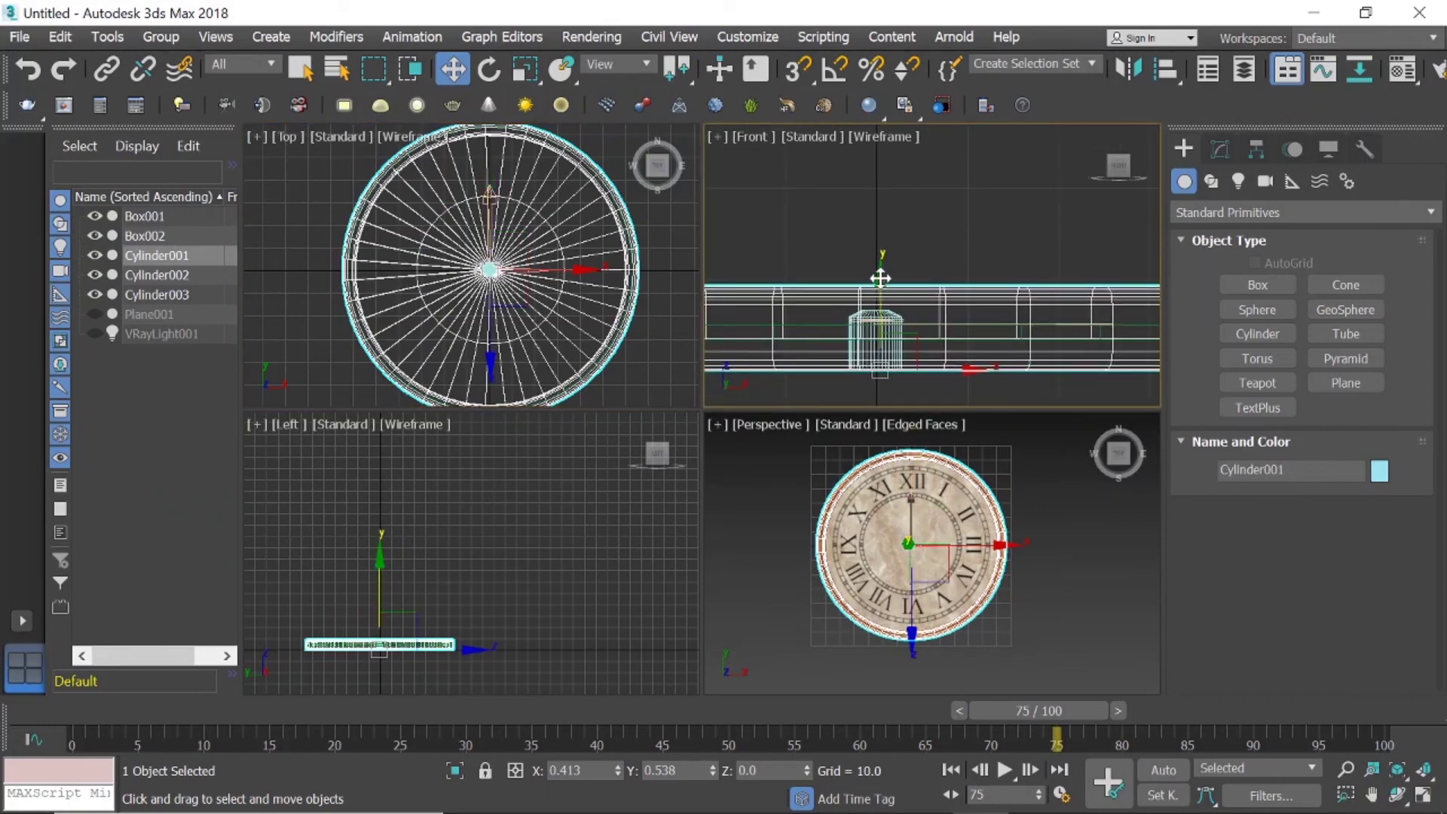
left_click_drag(880, 278, 880, 219, "shift")
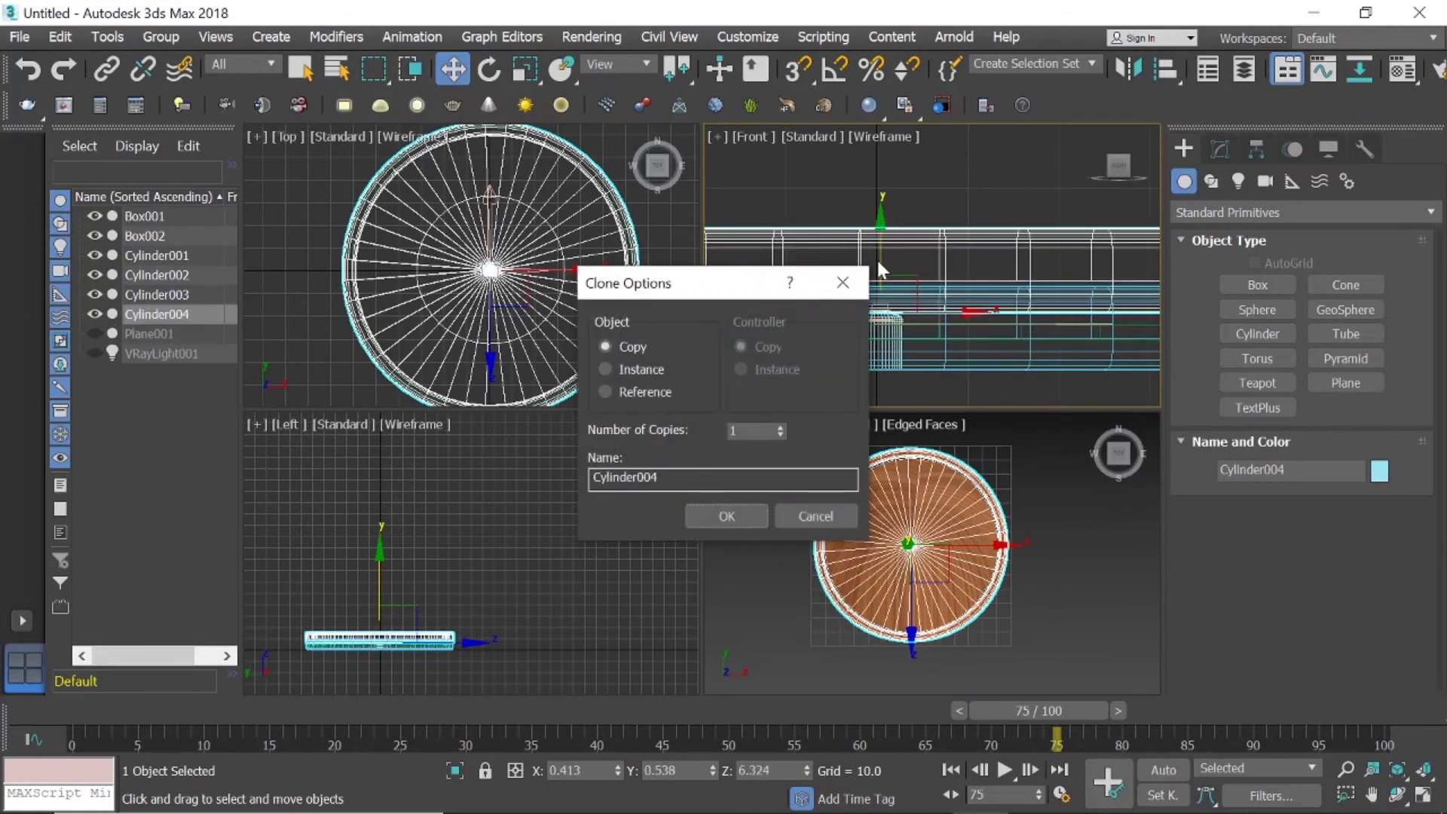
left_click(815, 515)
left_click(823, 228)
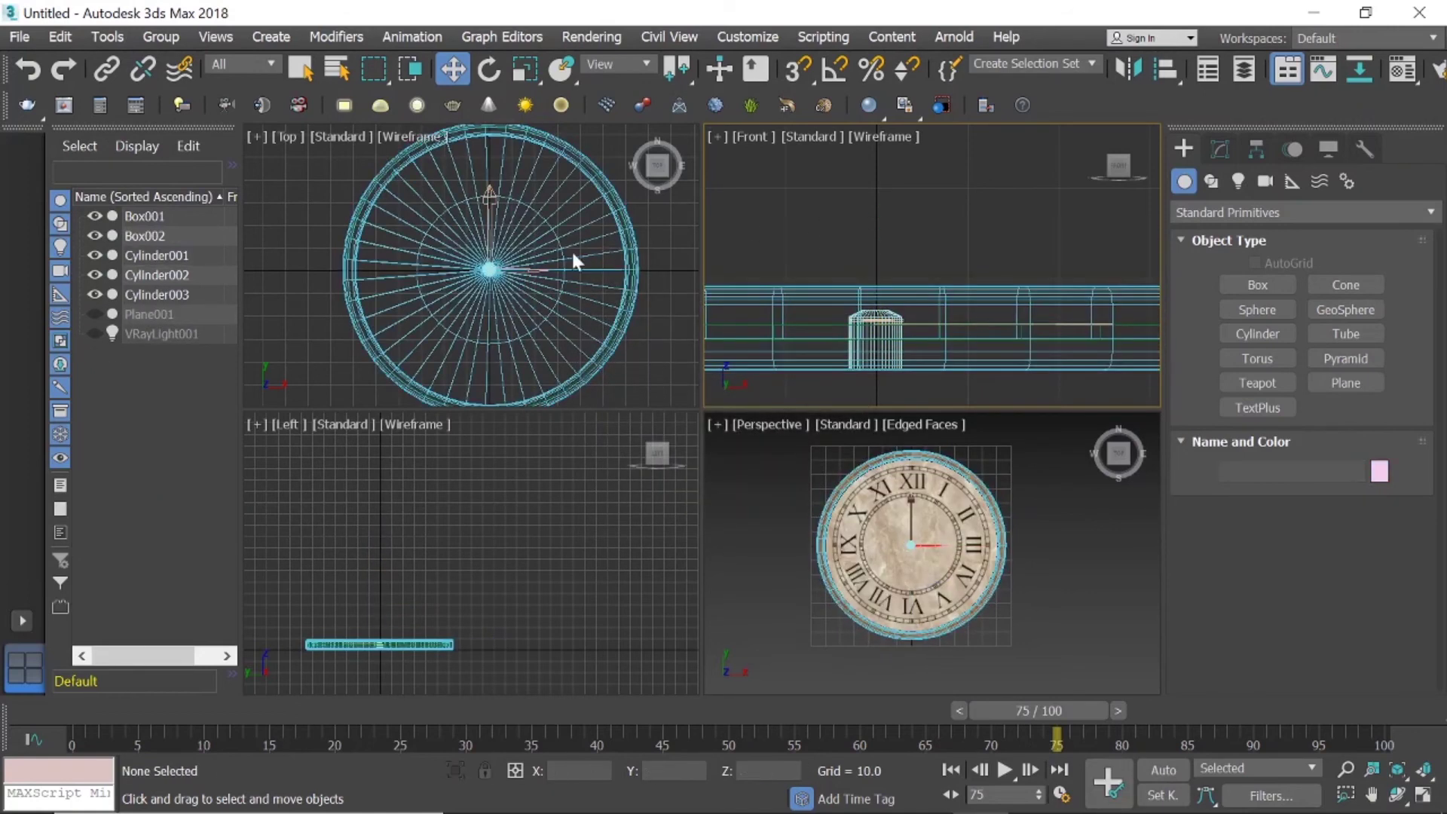
scroll(879, 538, "up", 5)
left_click(880, 532)
scroll(876, 482, "down", 3)
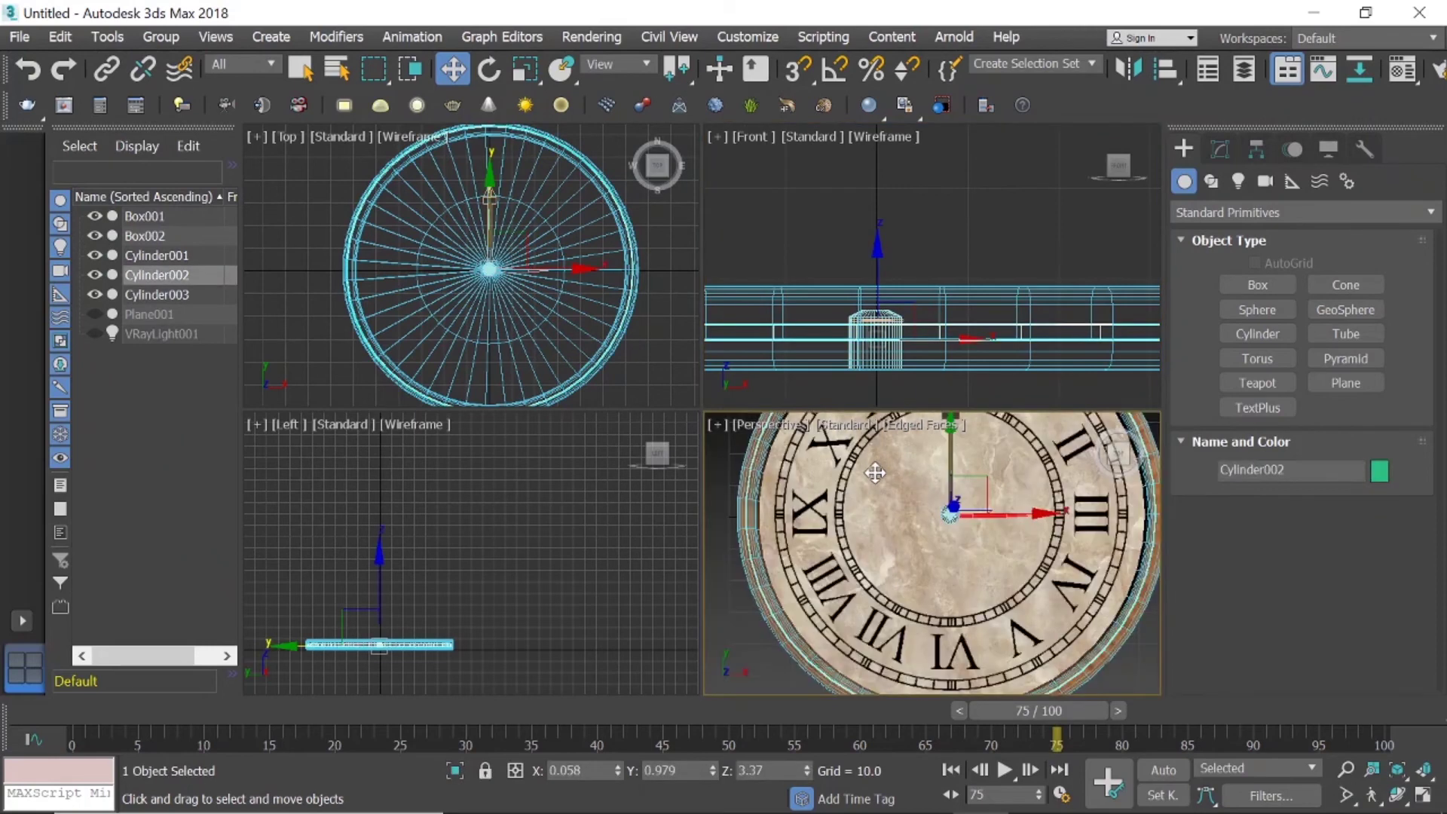
left_click(876, 247)
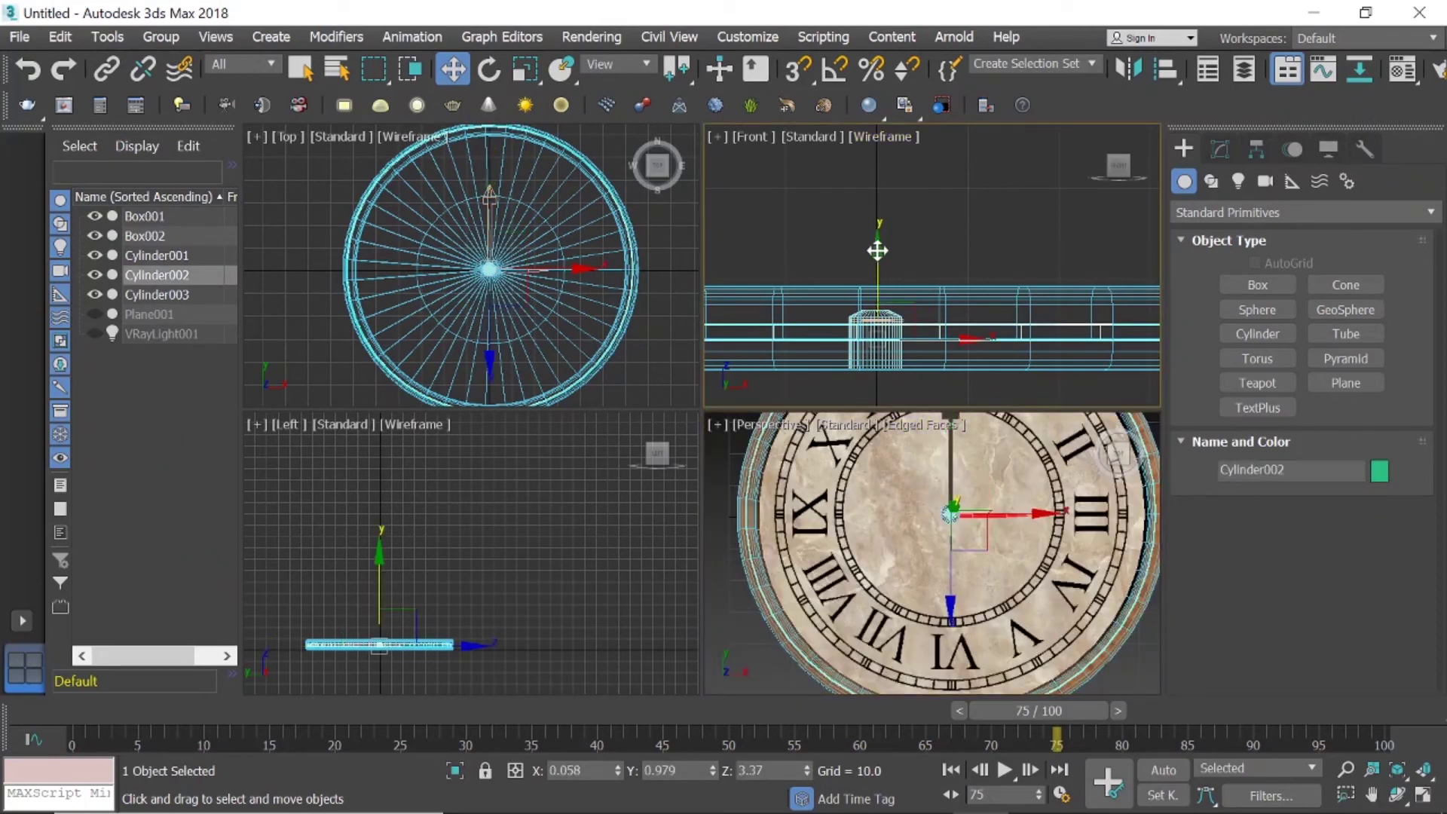
left_click_drag(877, 250, 879, 218)
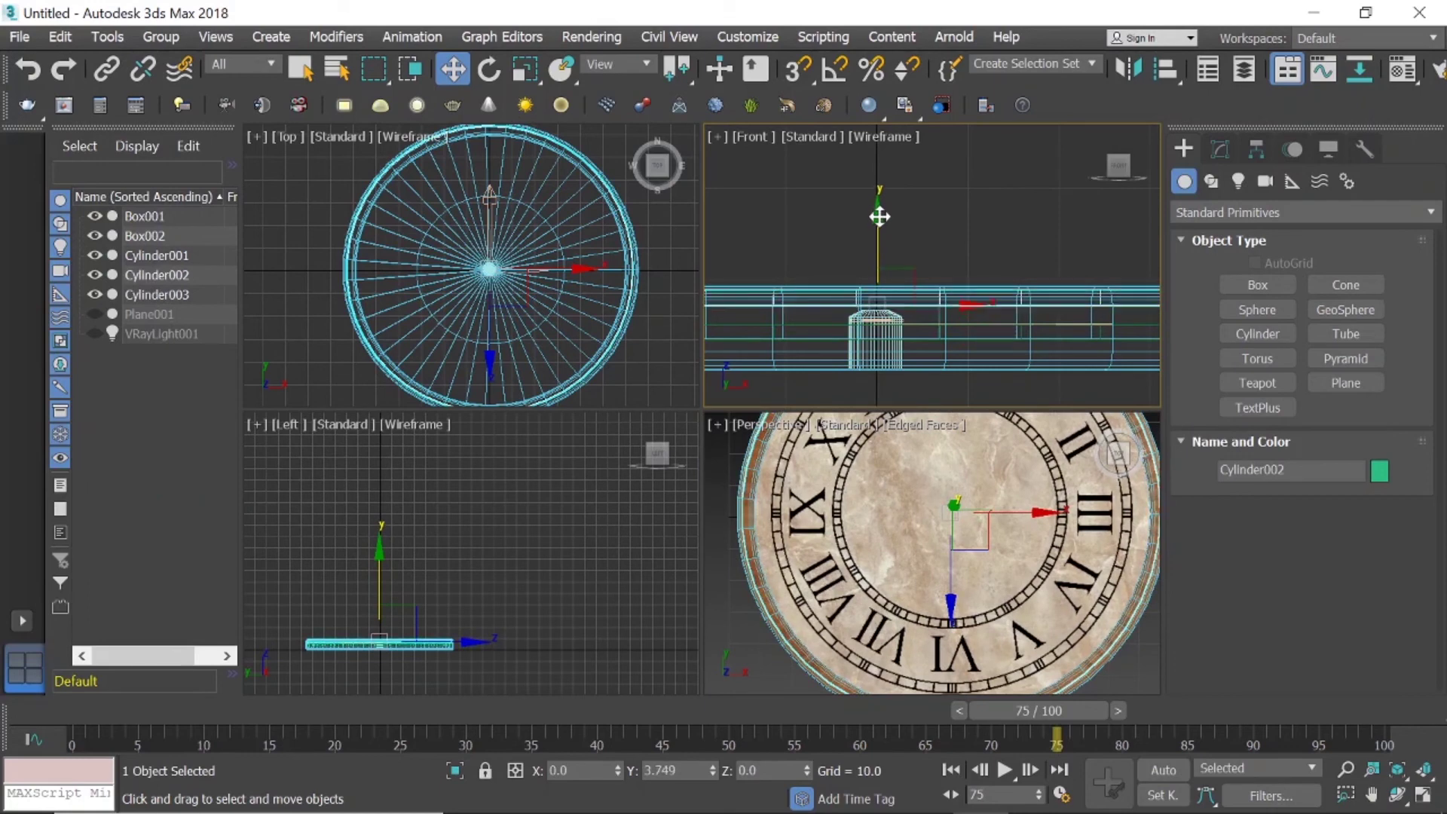
left_click_drag(878, 218, 879, 212, "shift")
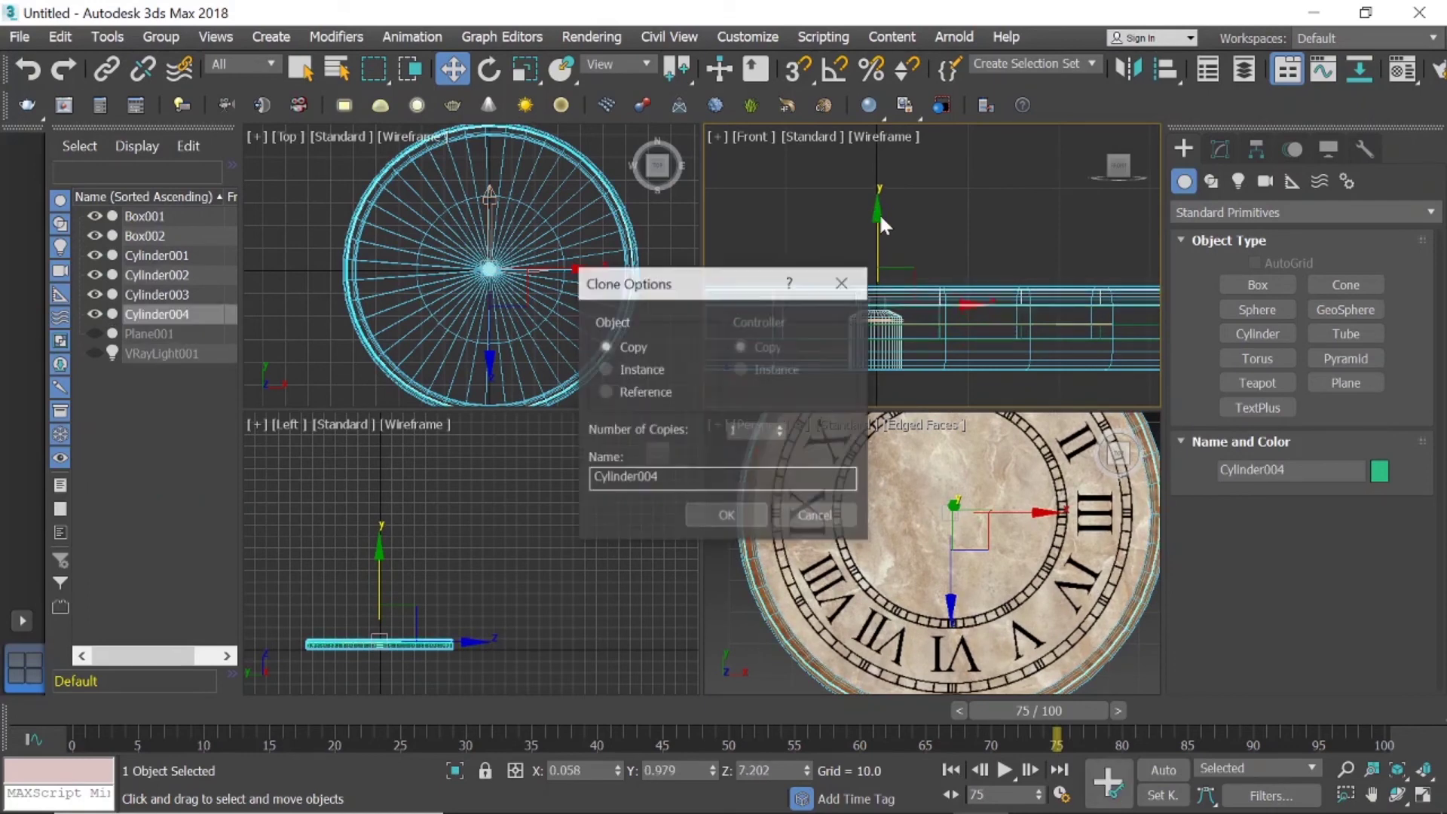
left_click(734, 508)
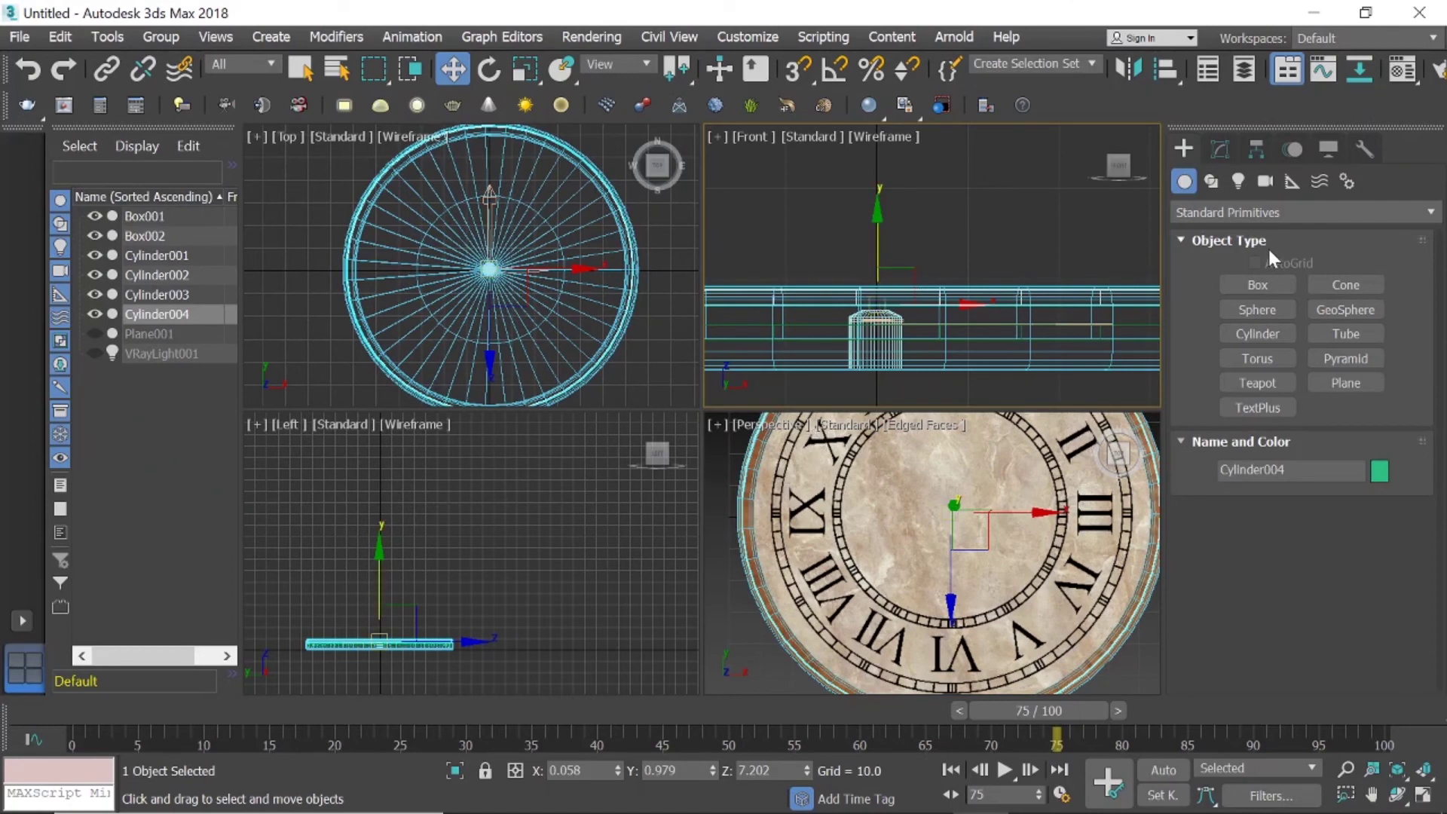
left_click(1220, 151)
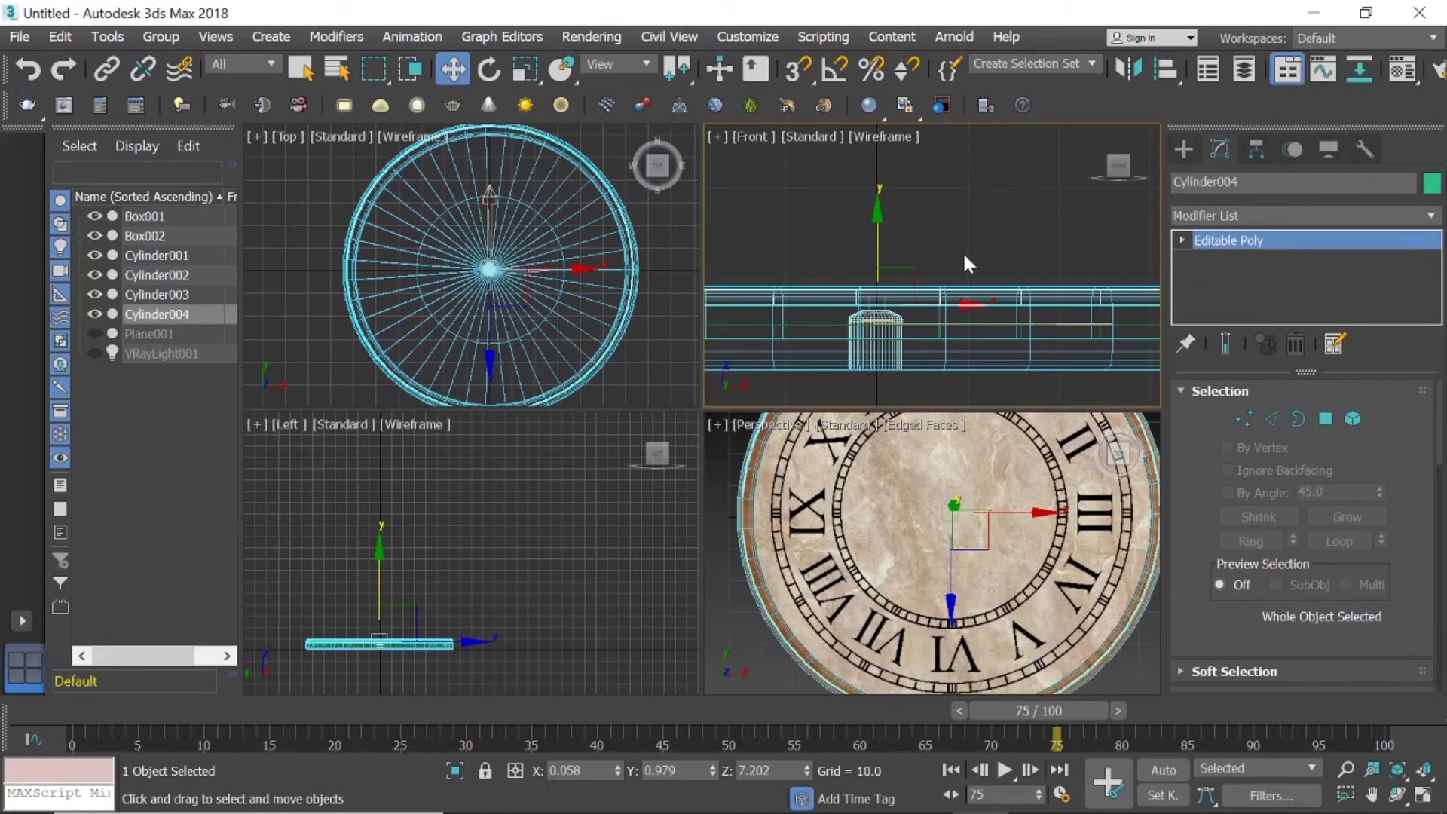
key("Delete")
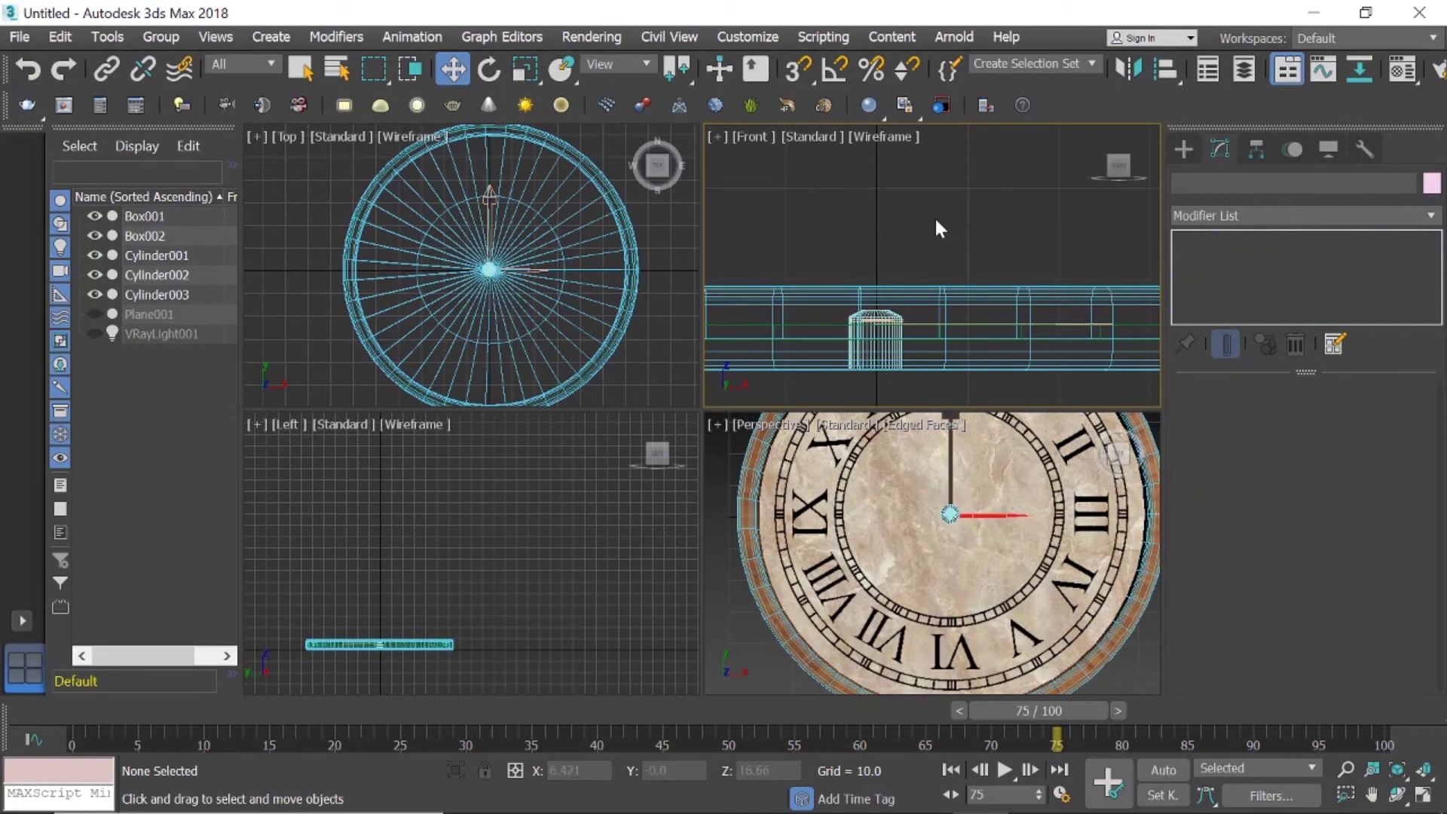
scroll(926, 301, "down", 2)
scroll(926, 301, "up", 2)
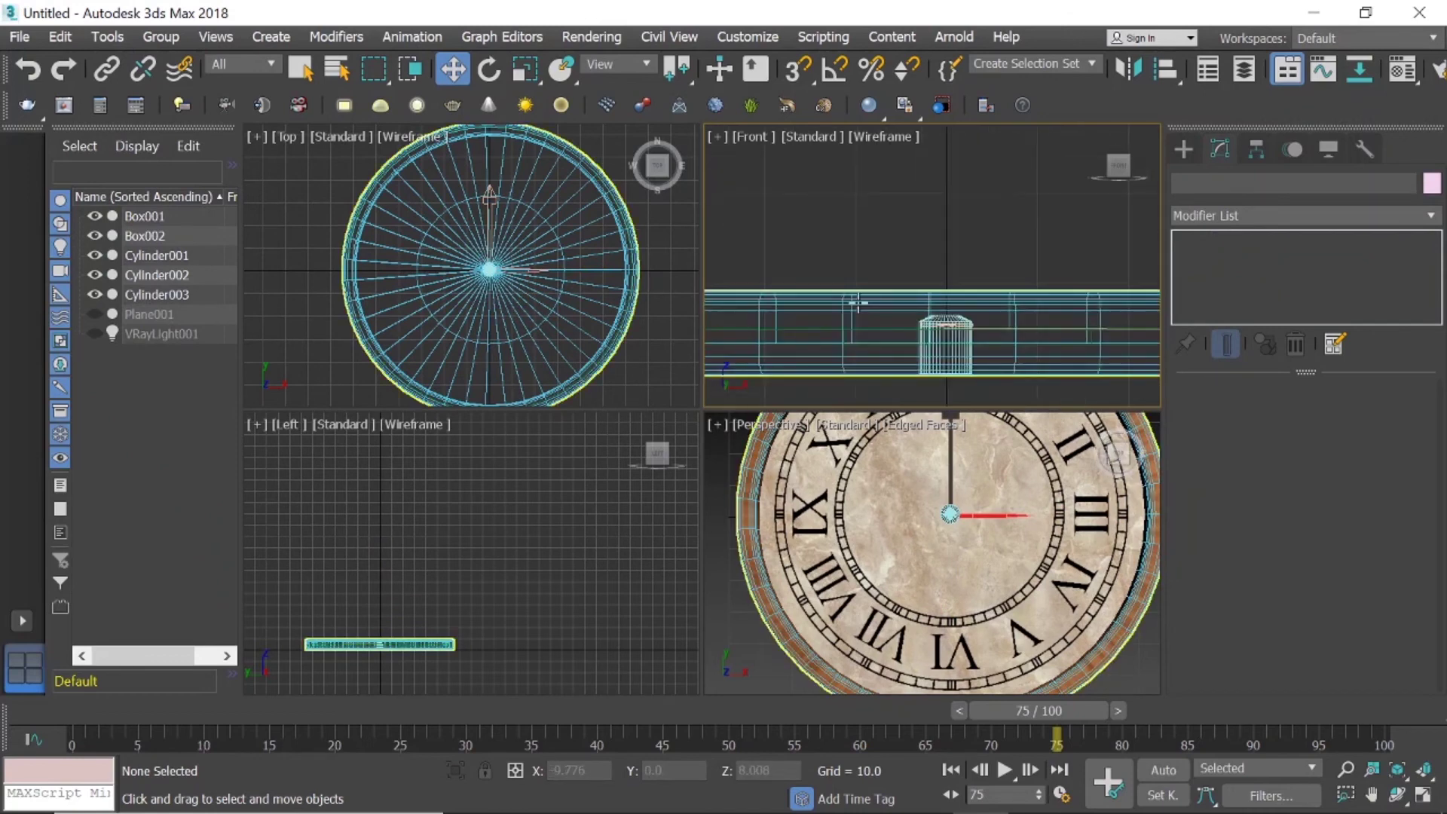
scroll(856, 306, "up", 2)
scroll(952, 316, "up", 2)
scroll(955, 326, "up", 2)
scroll(906, 313, "down", 4)
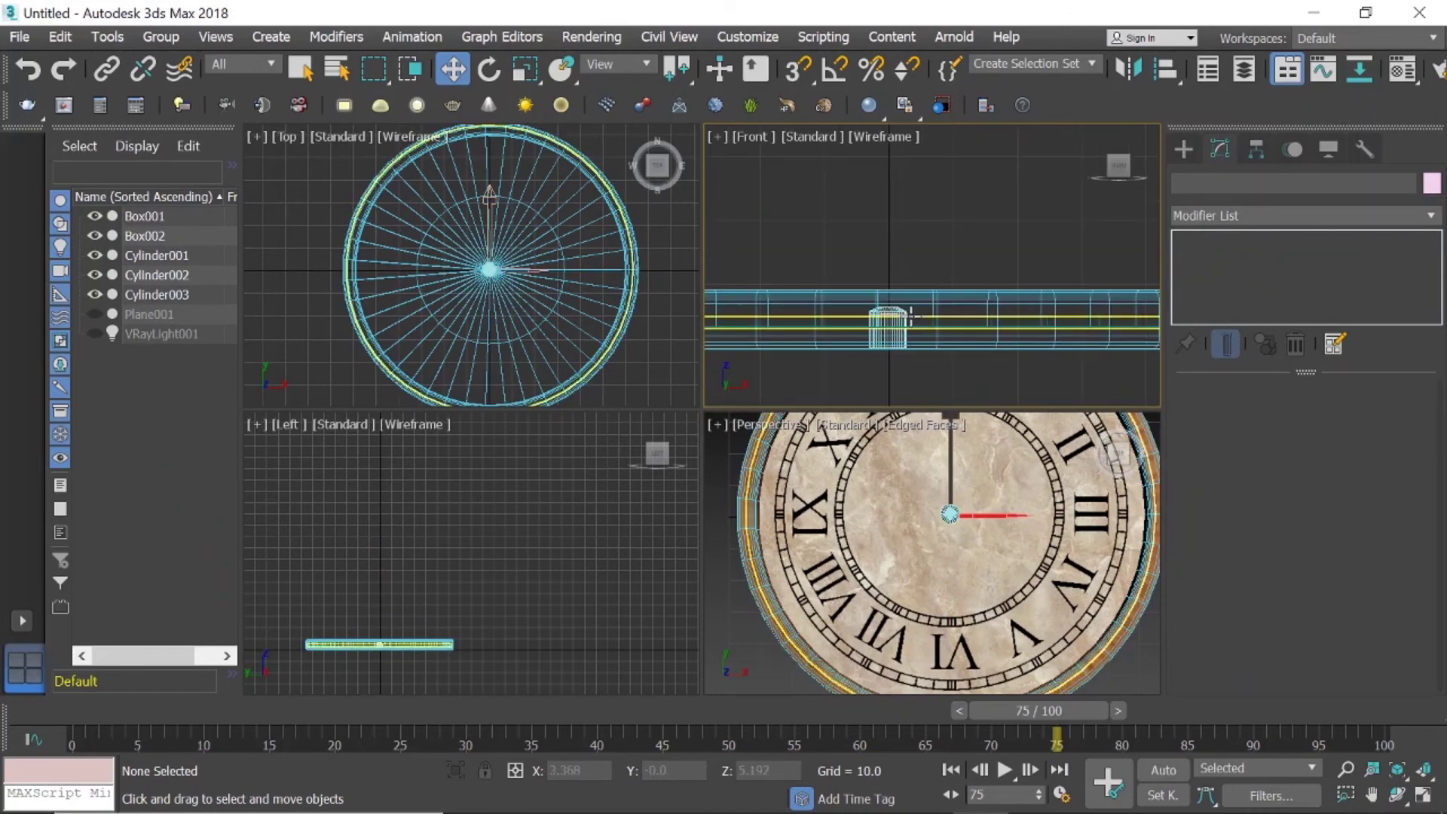
scroll(494, 239, "up", 2)
scroll(510, 280, "down", 3)
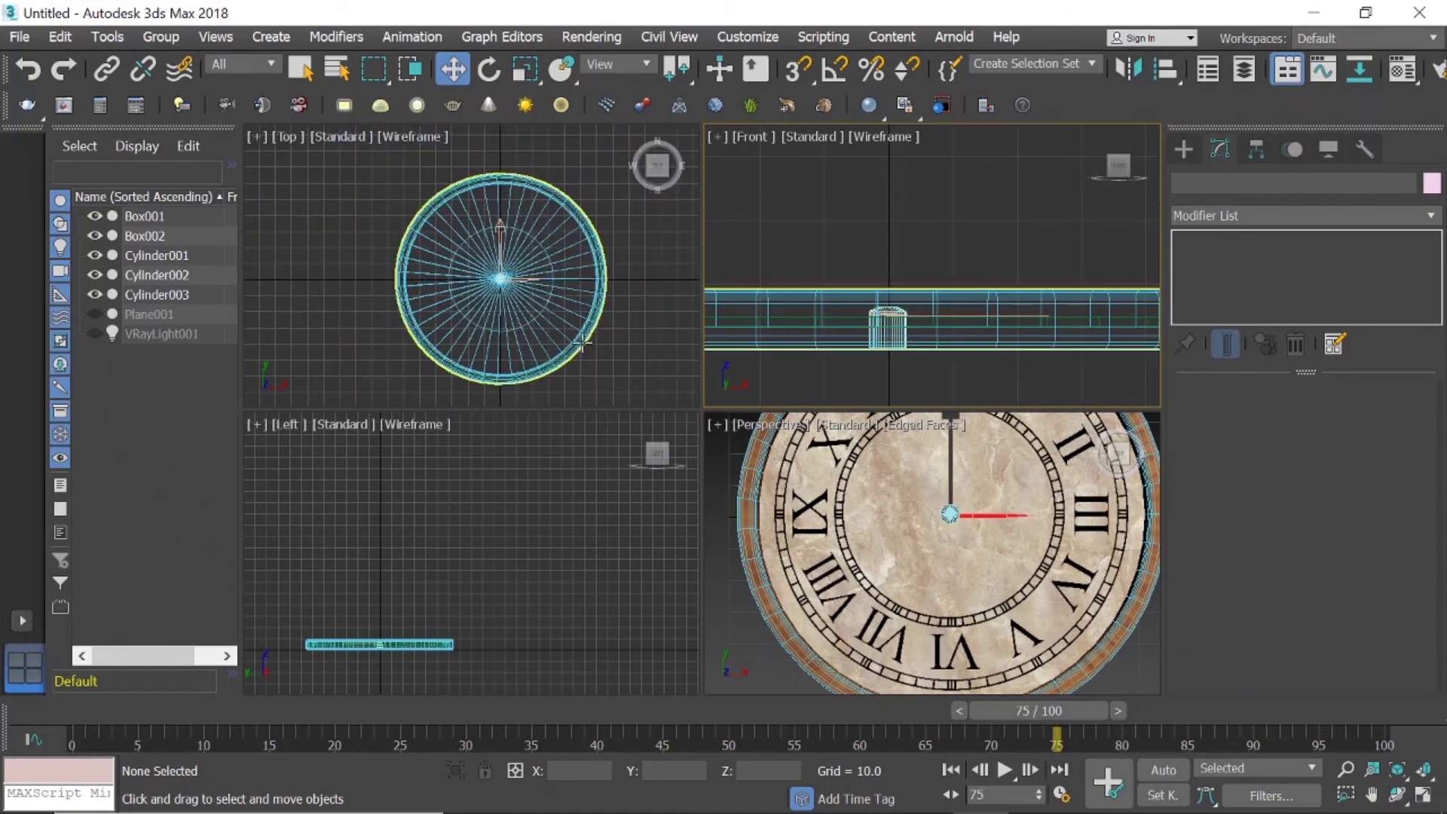
left_click(613, 347)
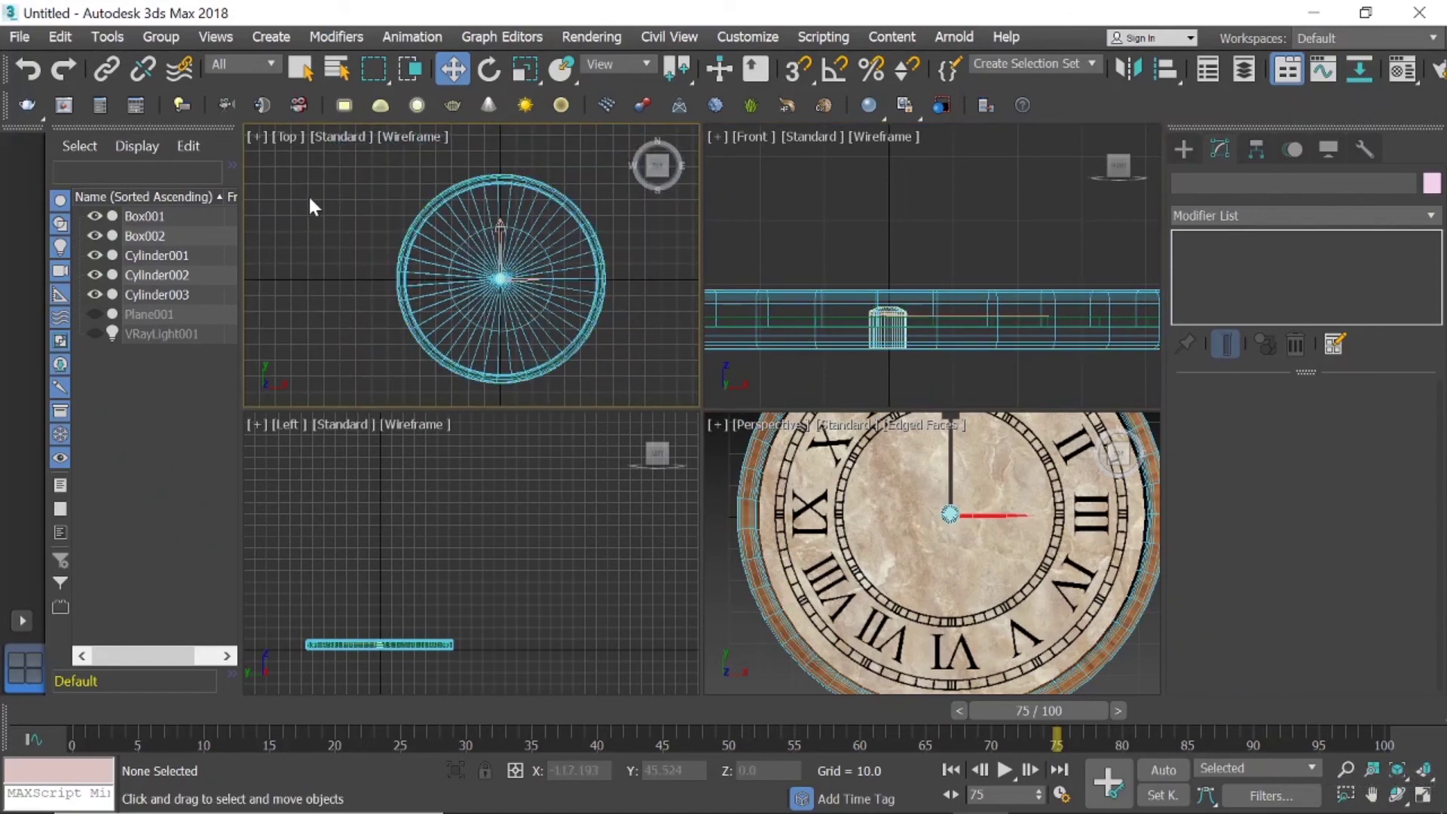
Draw a flat cylinder, Cylinder004, over the clock face.
left_click(1180, 158)
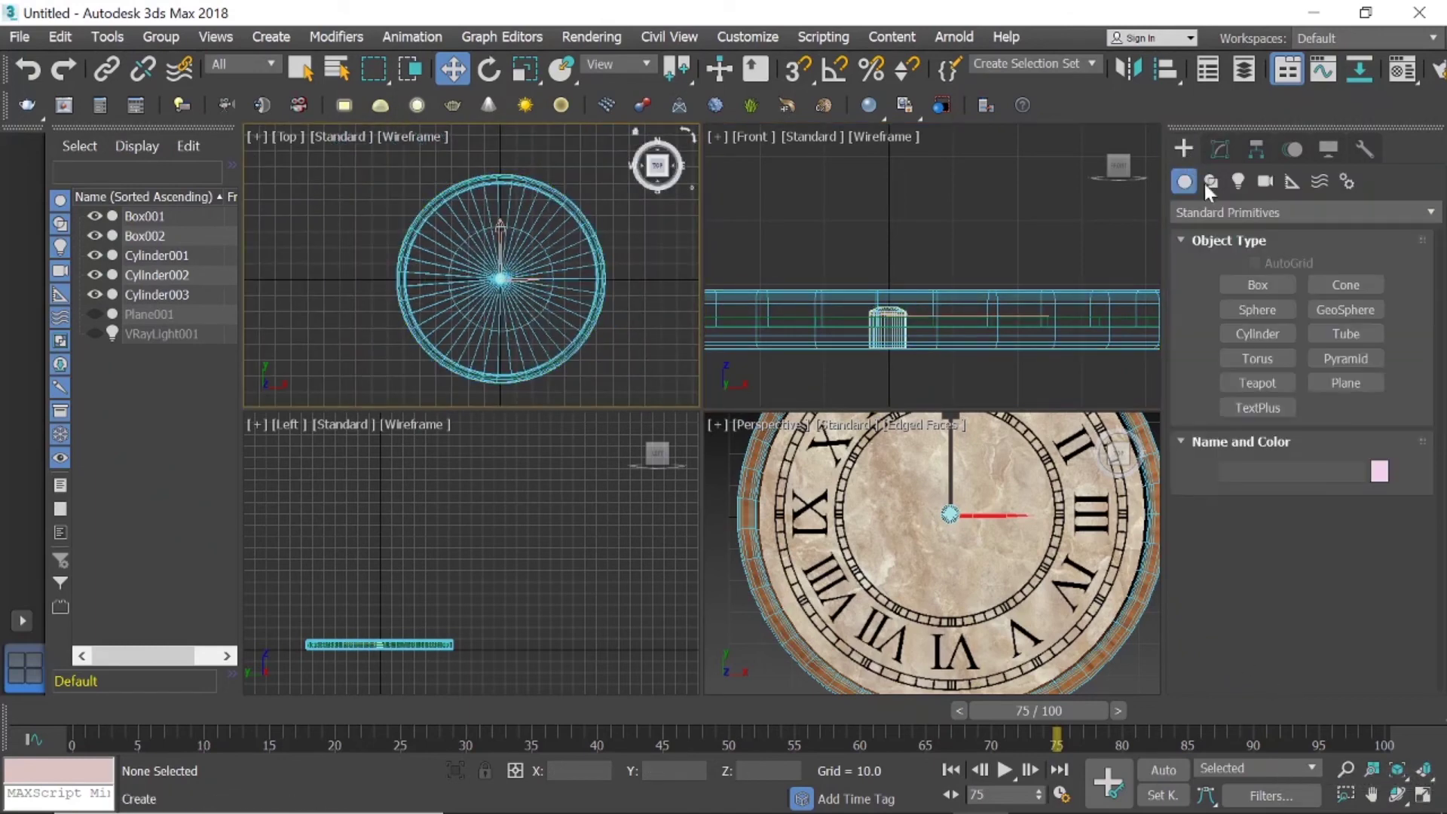
left_click(1250, 332)
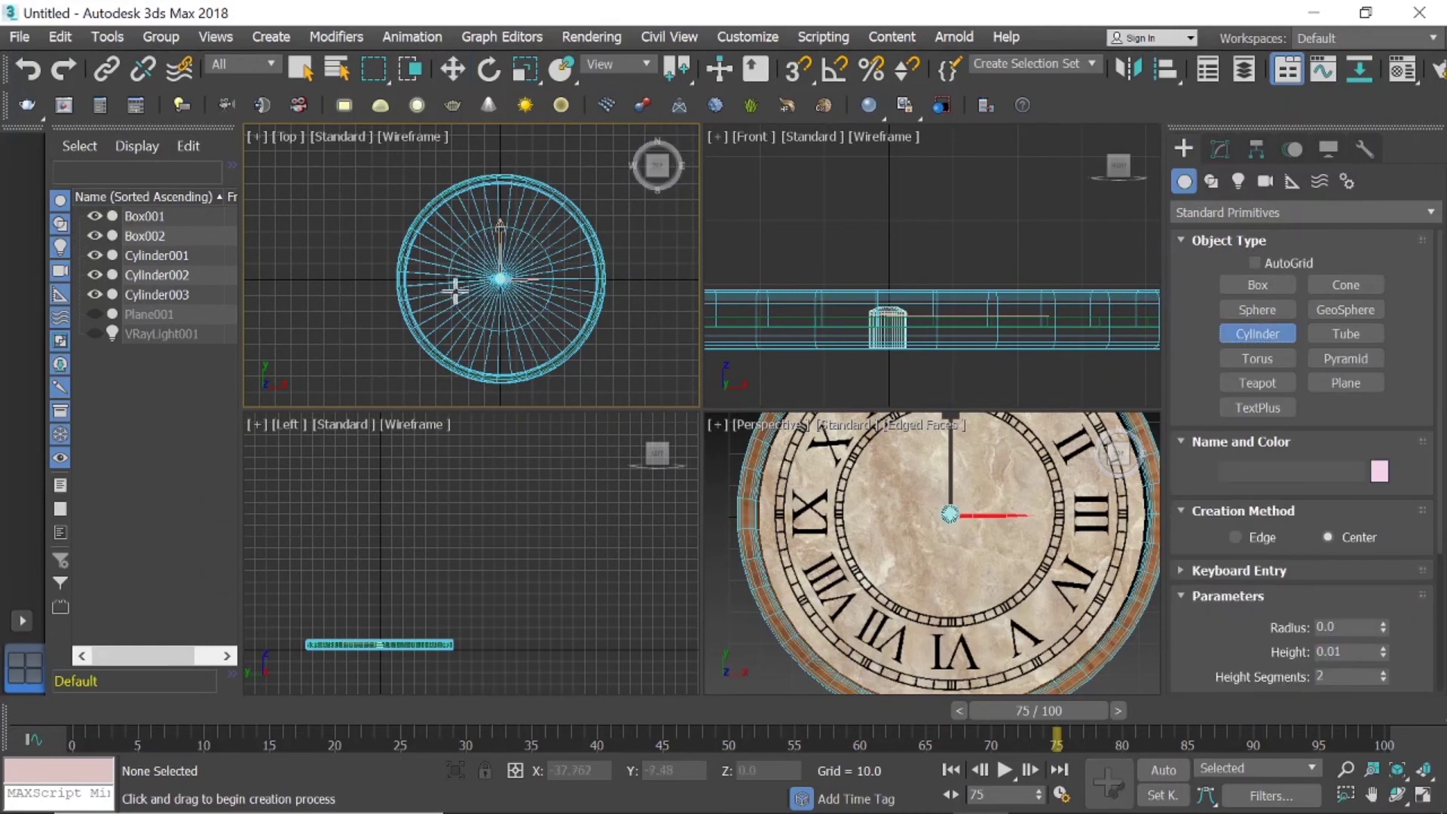
left_click_drag(500, 278, 582, 337)
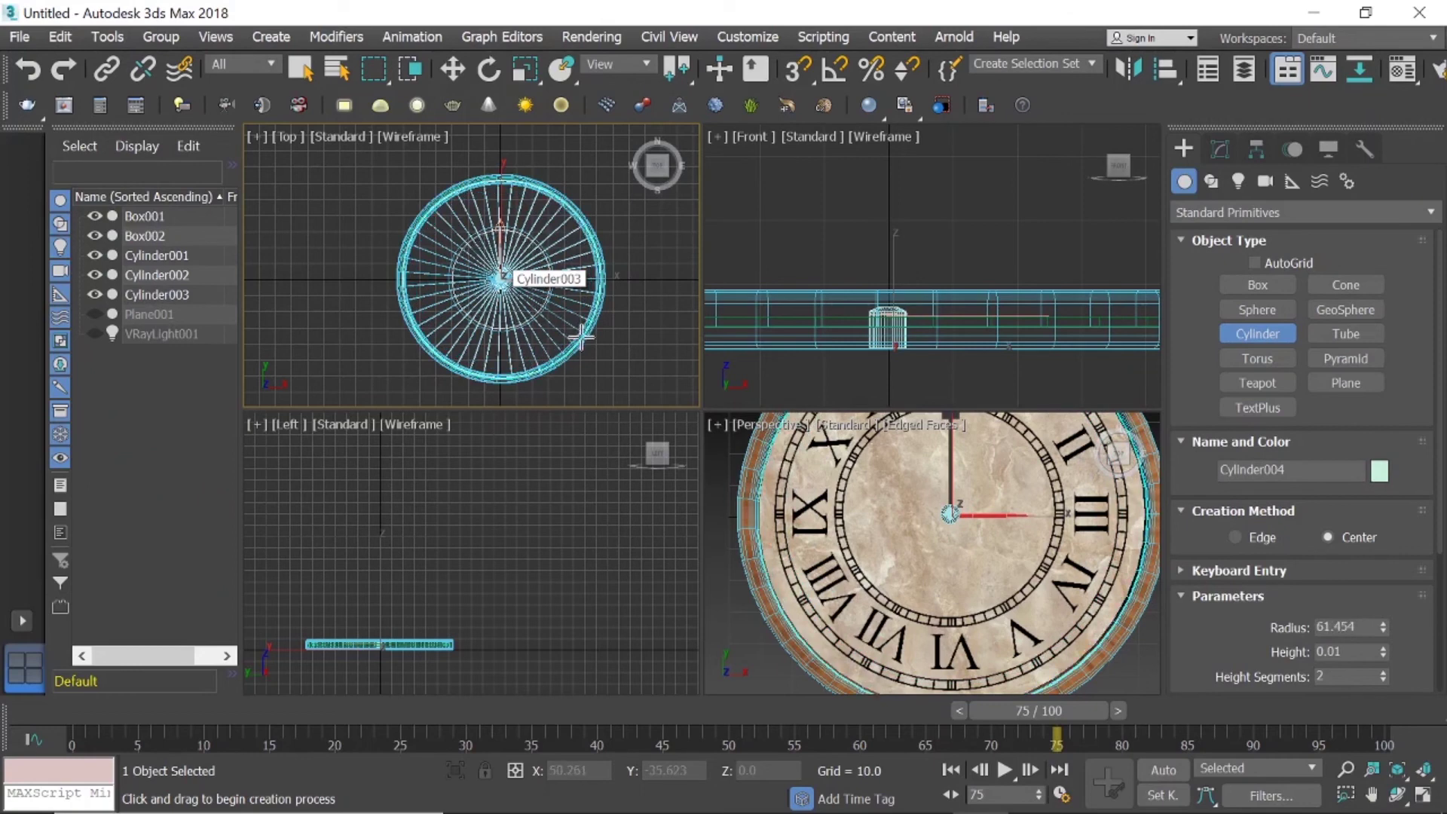
left_click(577, 331)
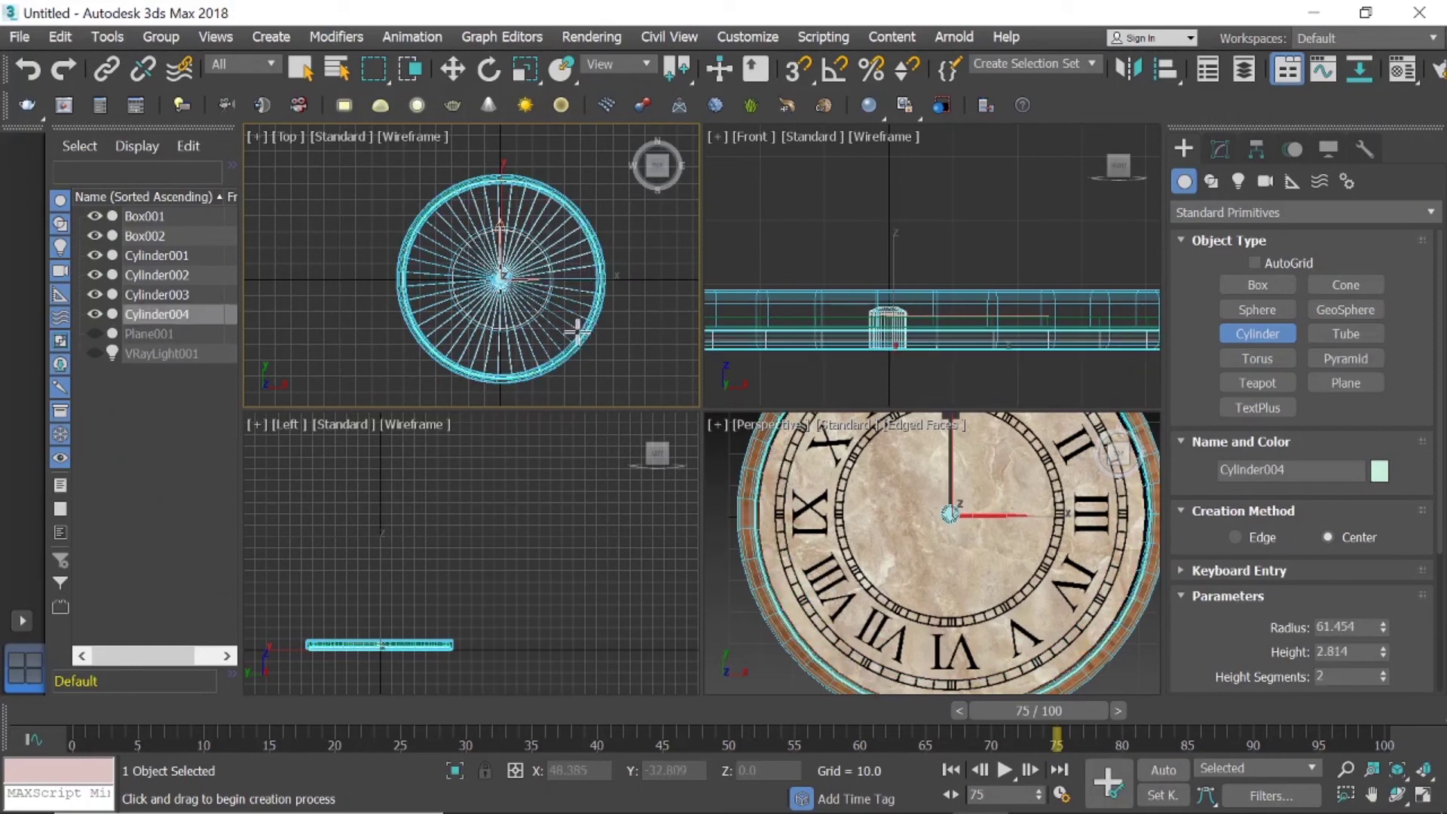
Move Cylinder004 up along Y in the Front view so it sits above the clock face.
left_click(452, 69)
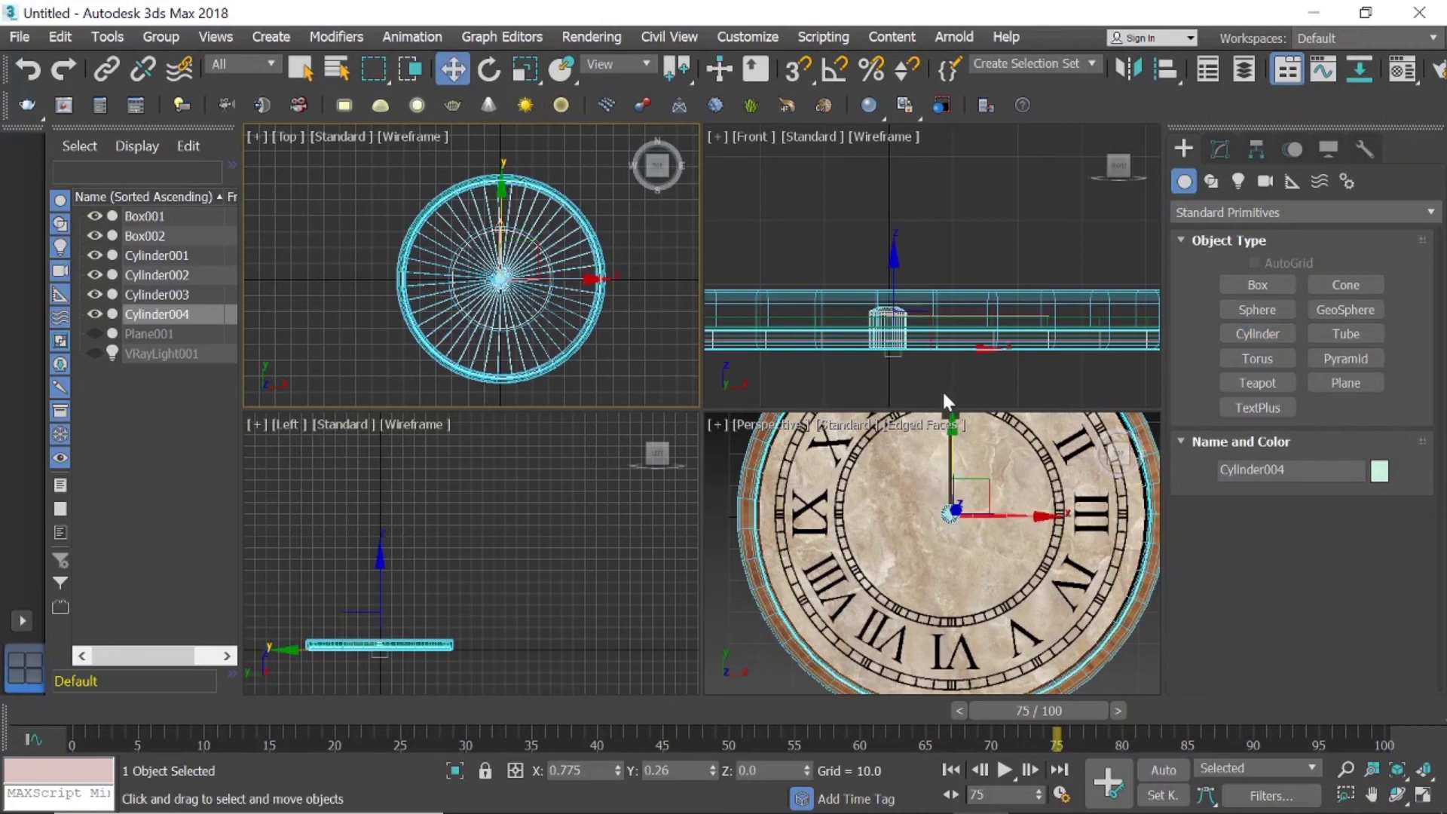
left_click(891, 264)
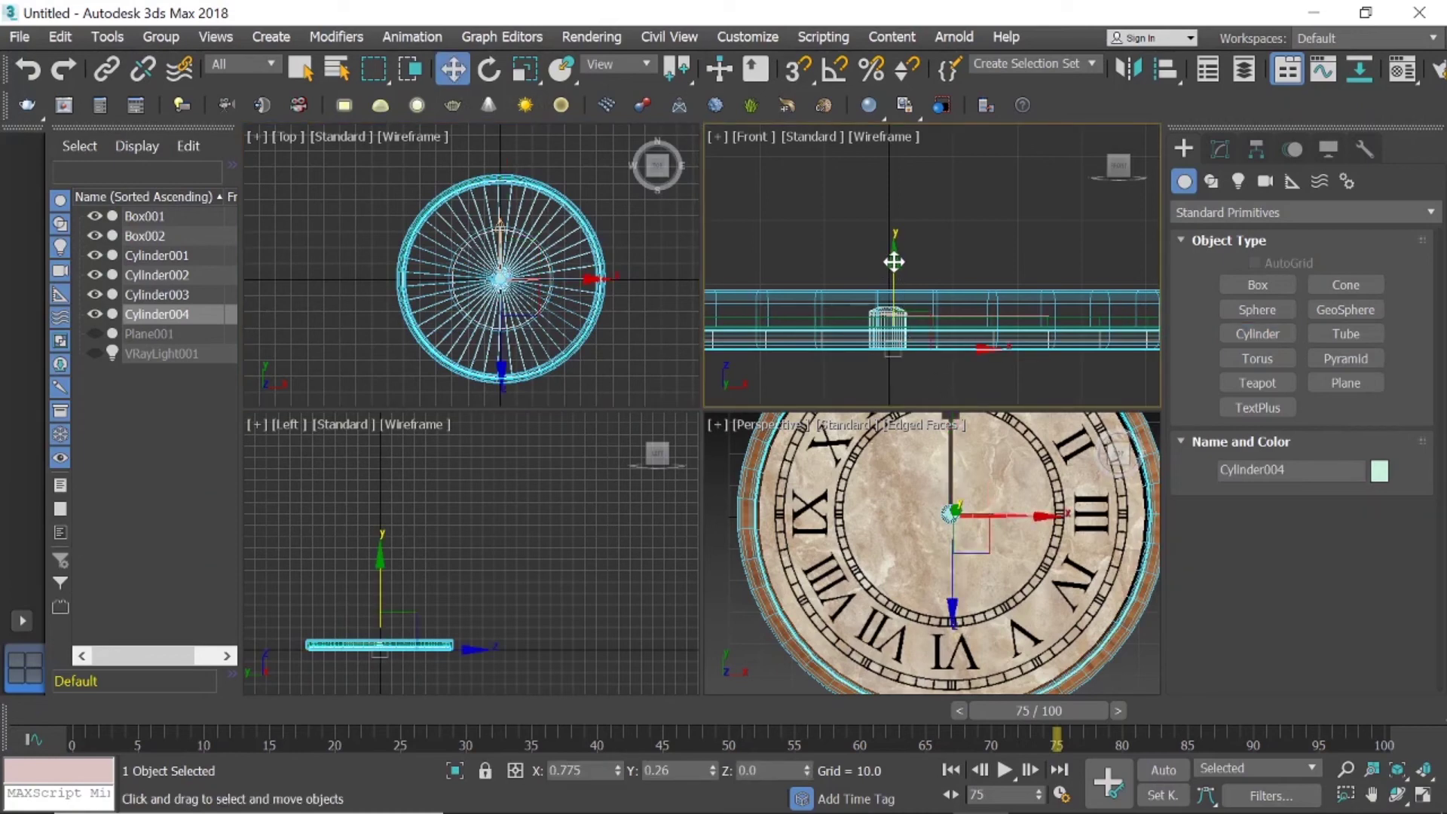
left_click_drag(894, 261, 895, 223)
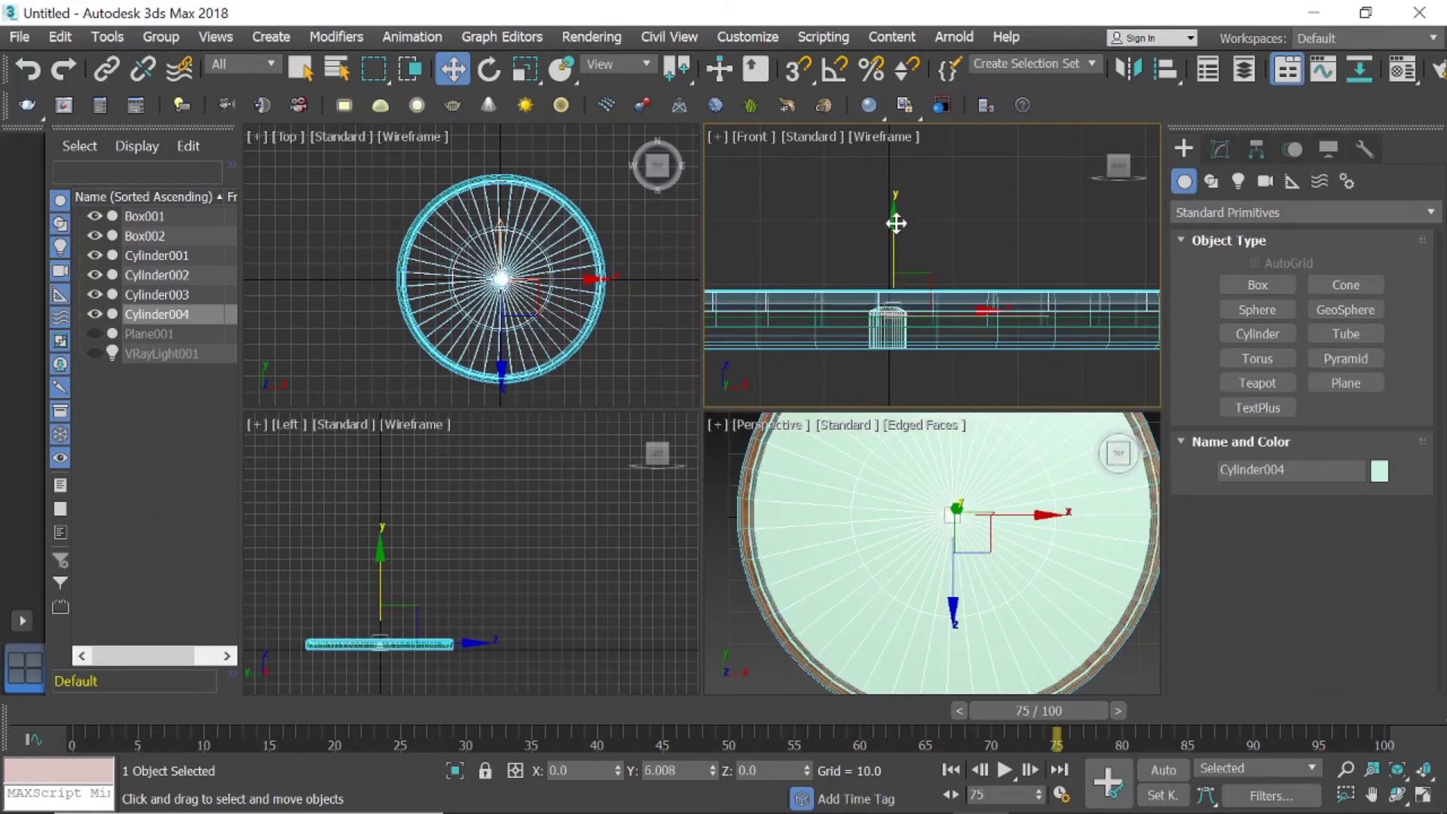
Make the disc thinner, with 1 height segment and 1 cap segment.
left_click(1218, 149)
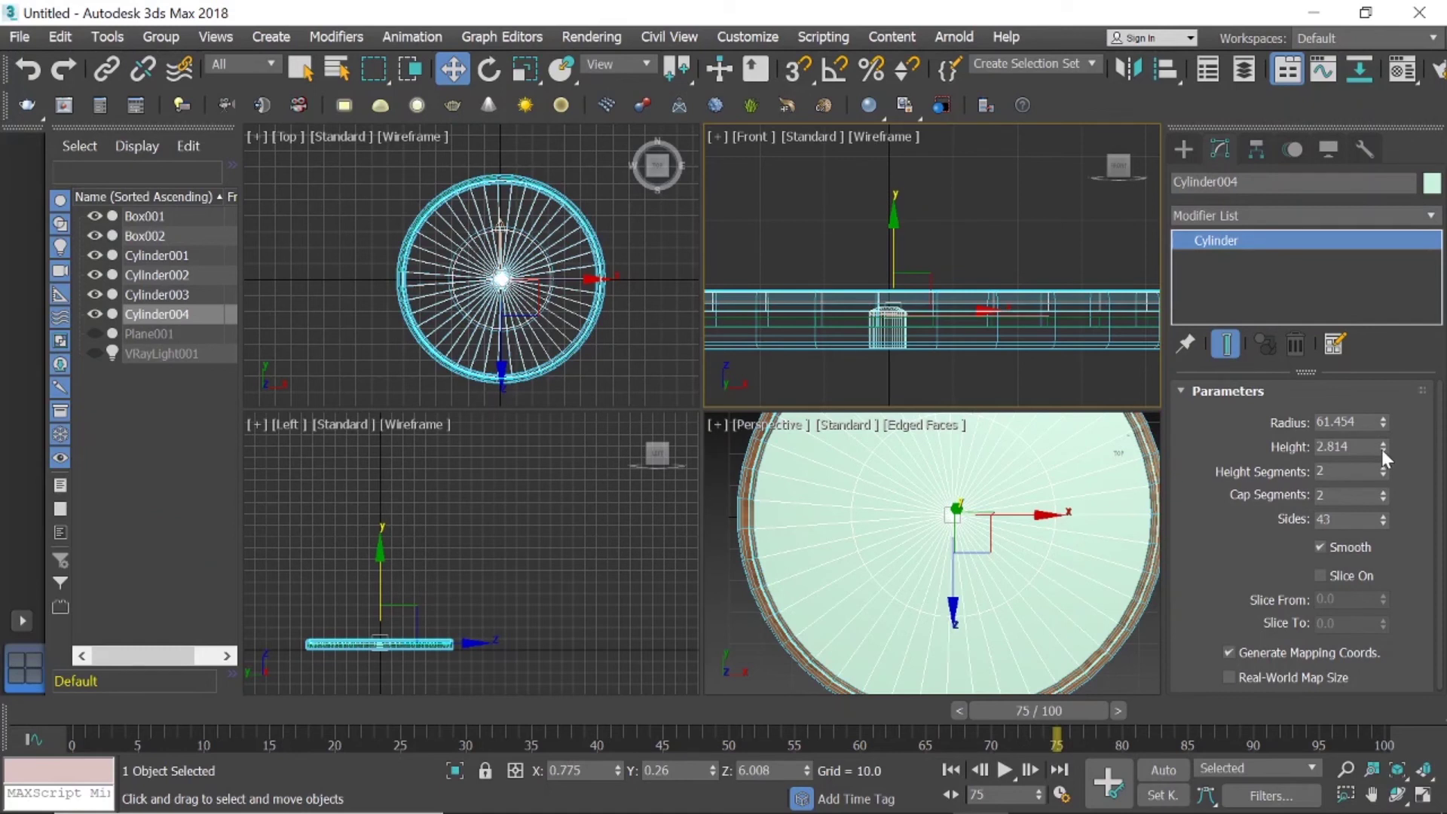
left_click_drag(1381, 450, 1381, 499)
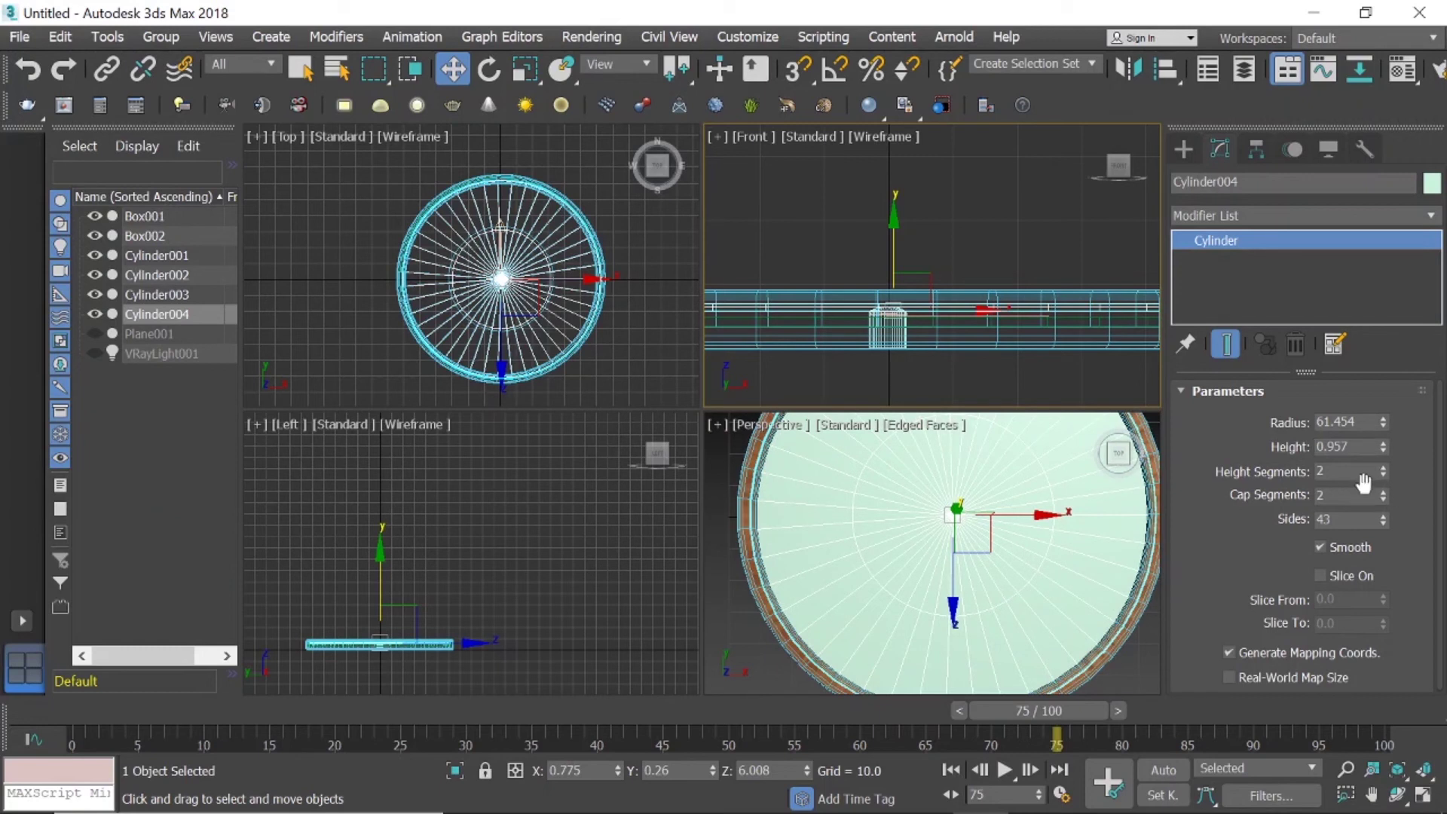
left_click(1382, 474)
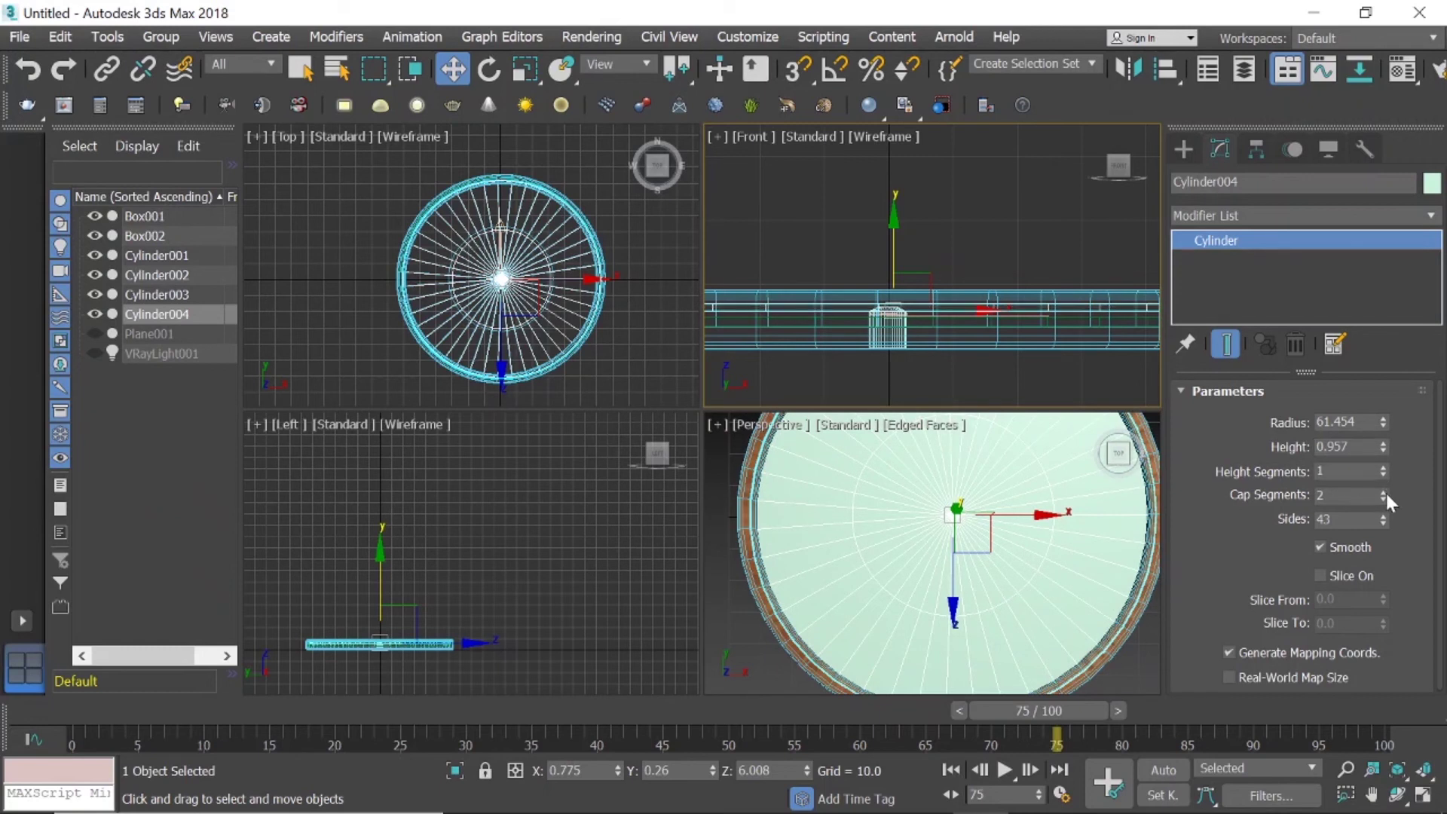
left_click_drag(1385, 494, 1384, 504)
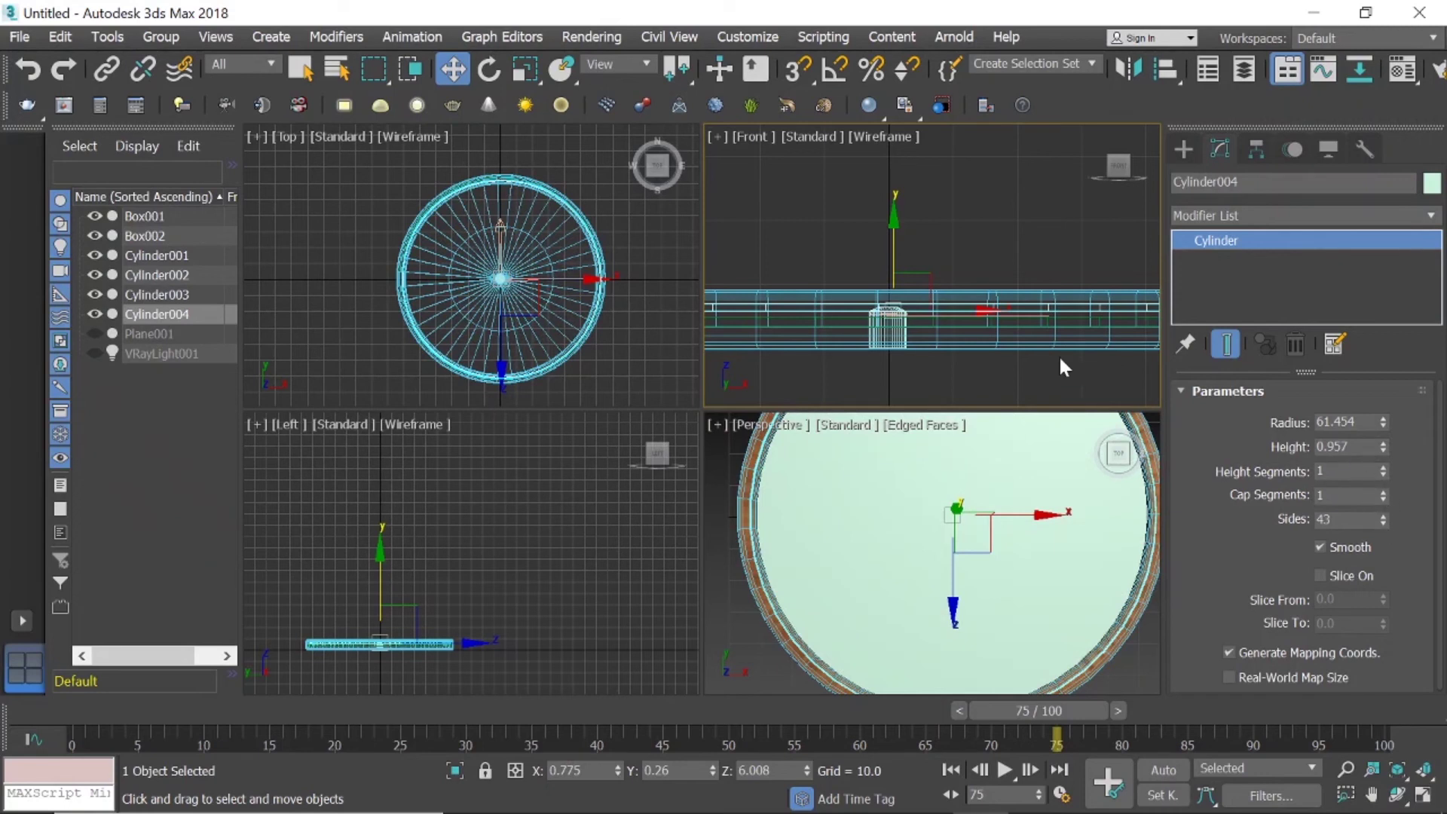
Fine-tune the disc's height down to 0.457.
scroll(897, 280, "up", 3)
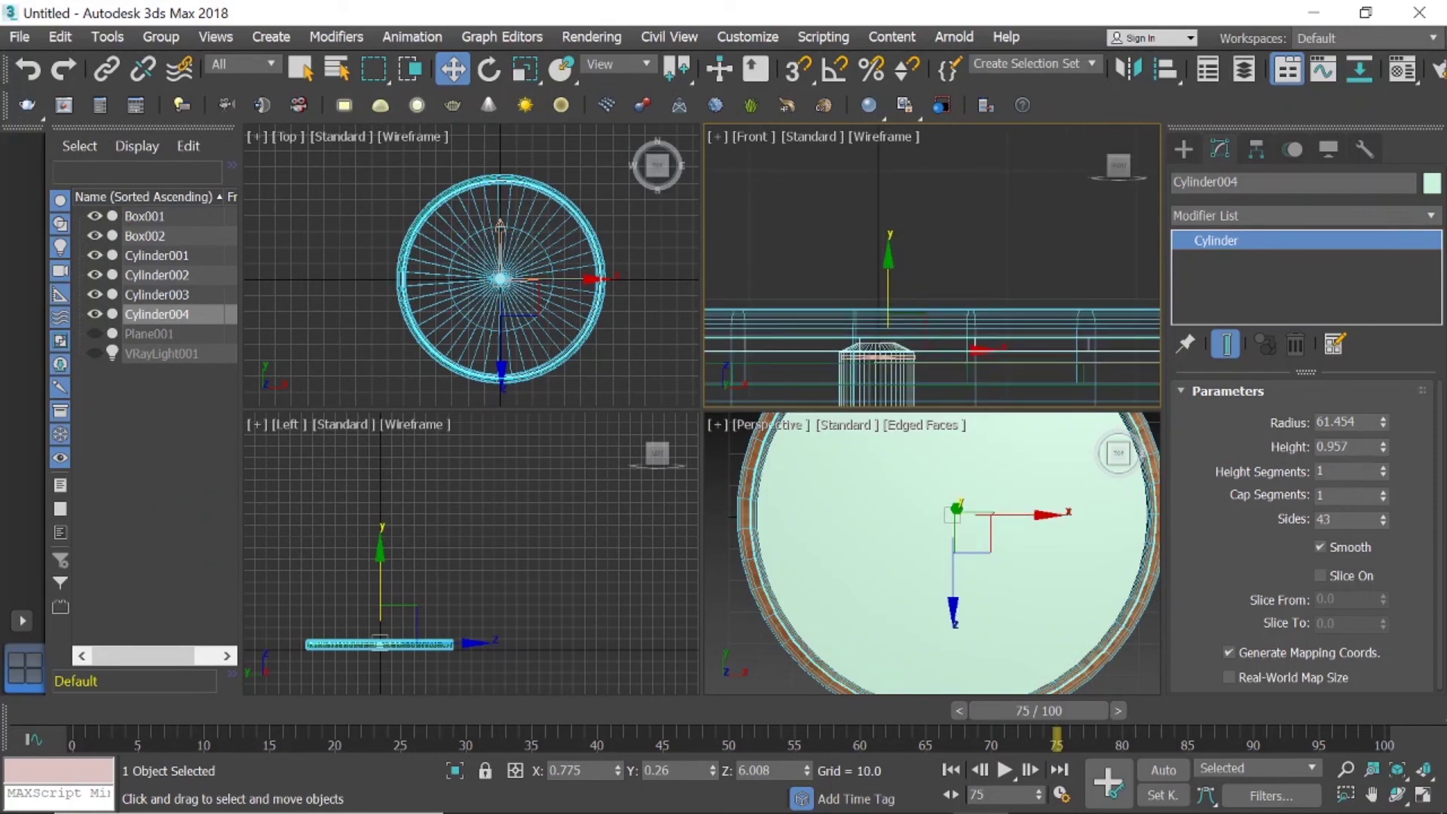
left_click(1383, 450)
left_click(1383, 451)
left_click(1383, 451)
left_click(1382, 448)
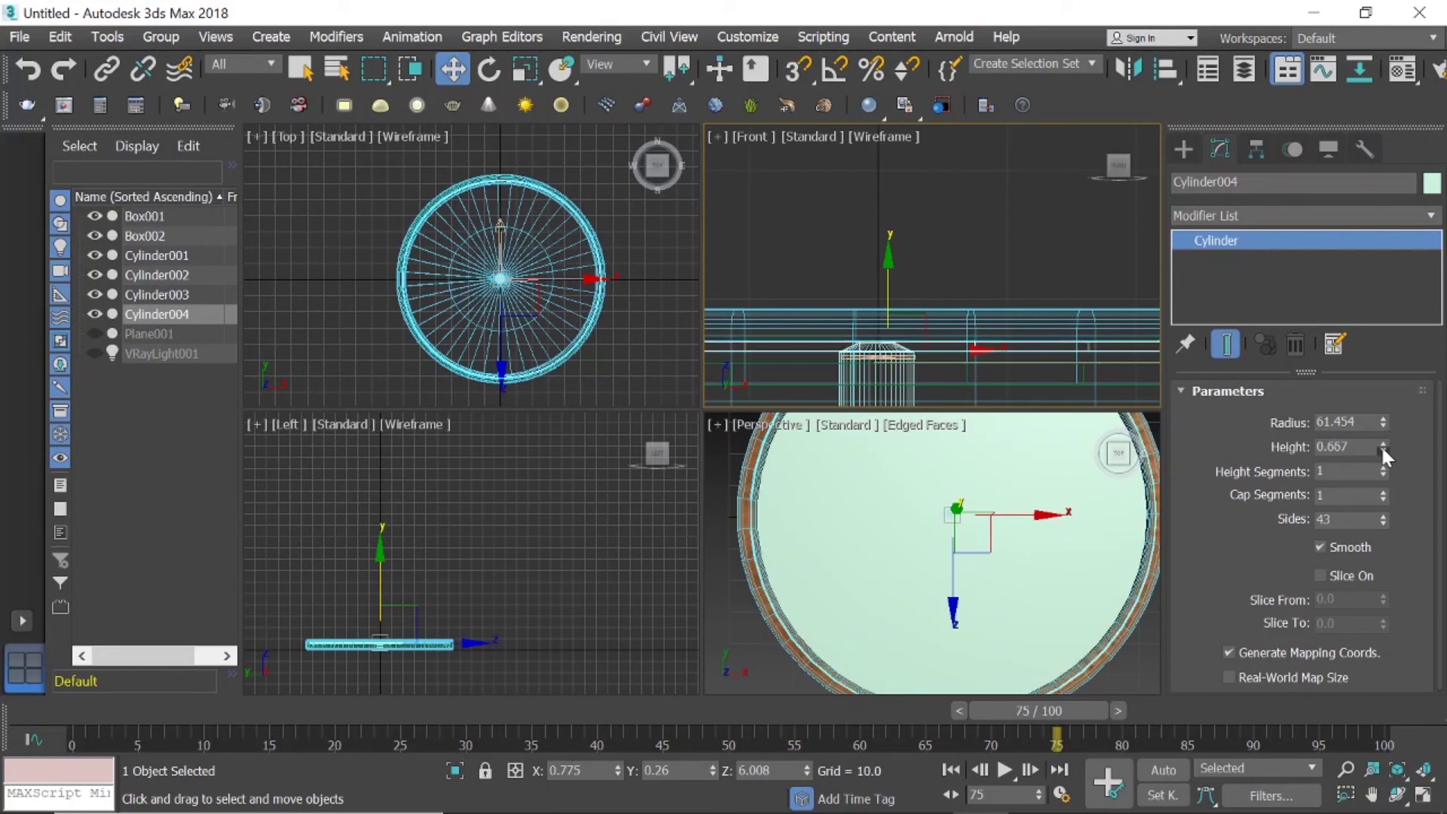
left_click(1382, 448)
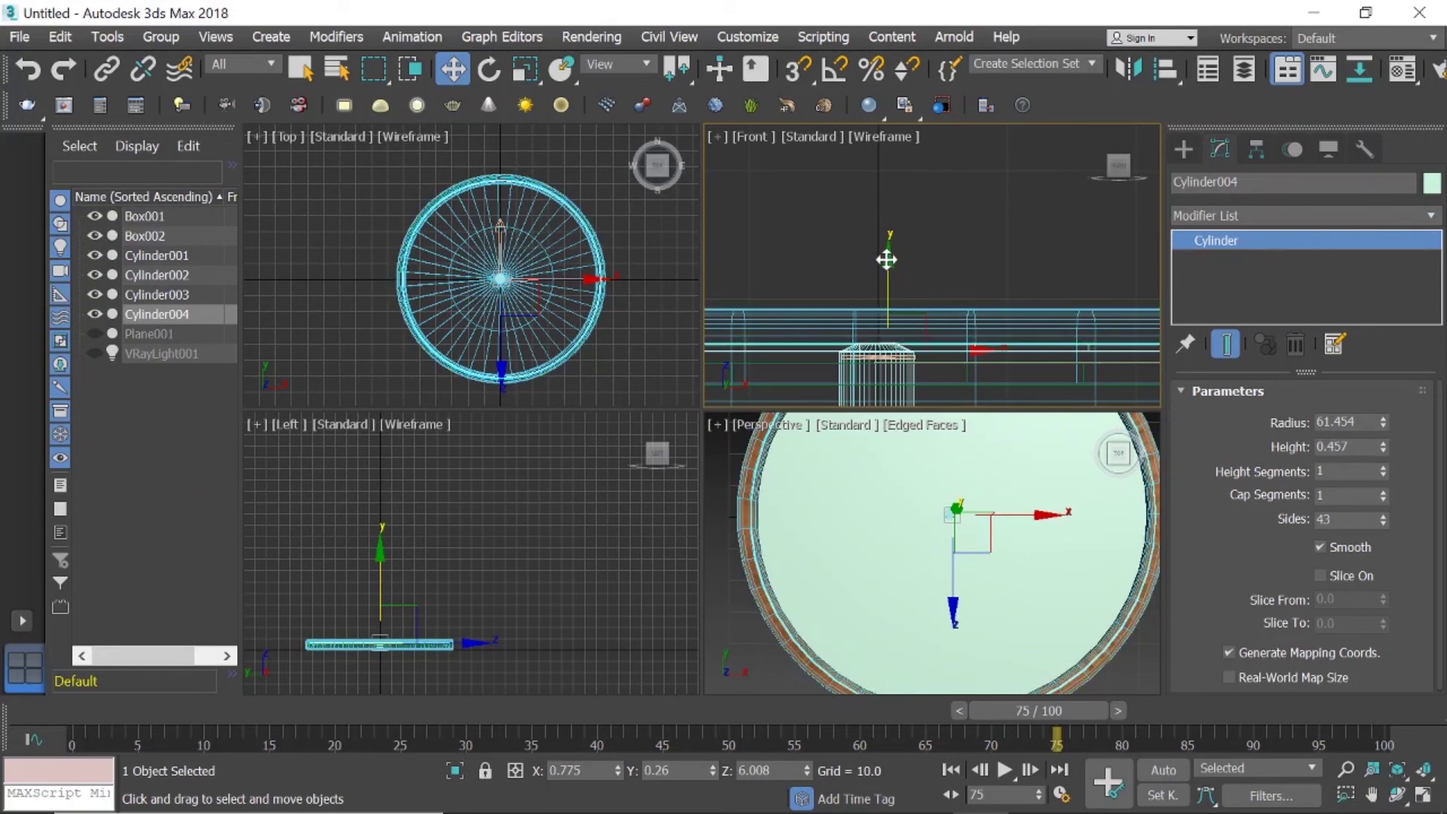
Lift Cylinder004 slightly higher above the clock, to Z 7.081, and reselect it.
left_click_drag(886, 260, 887, 246)
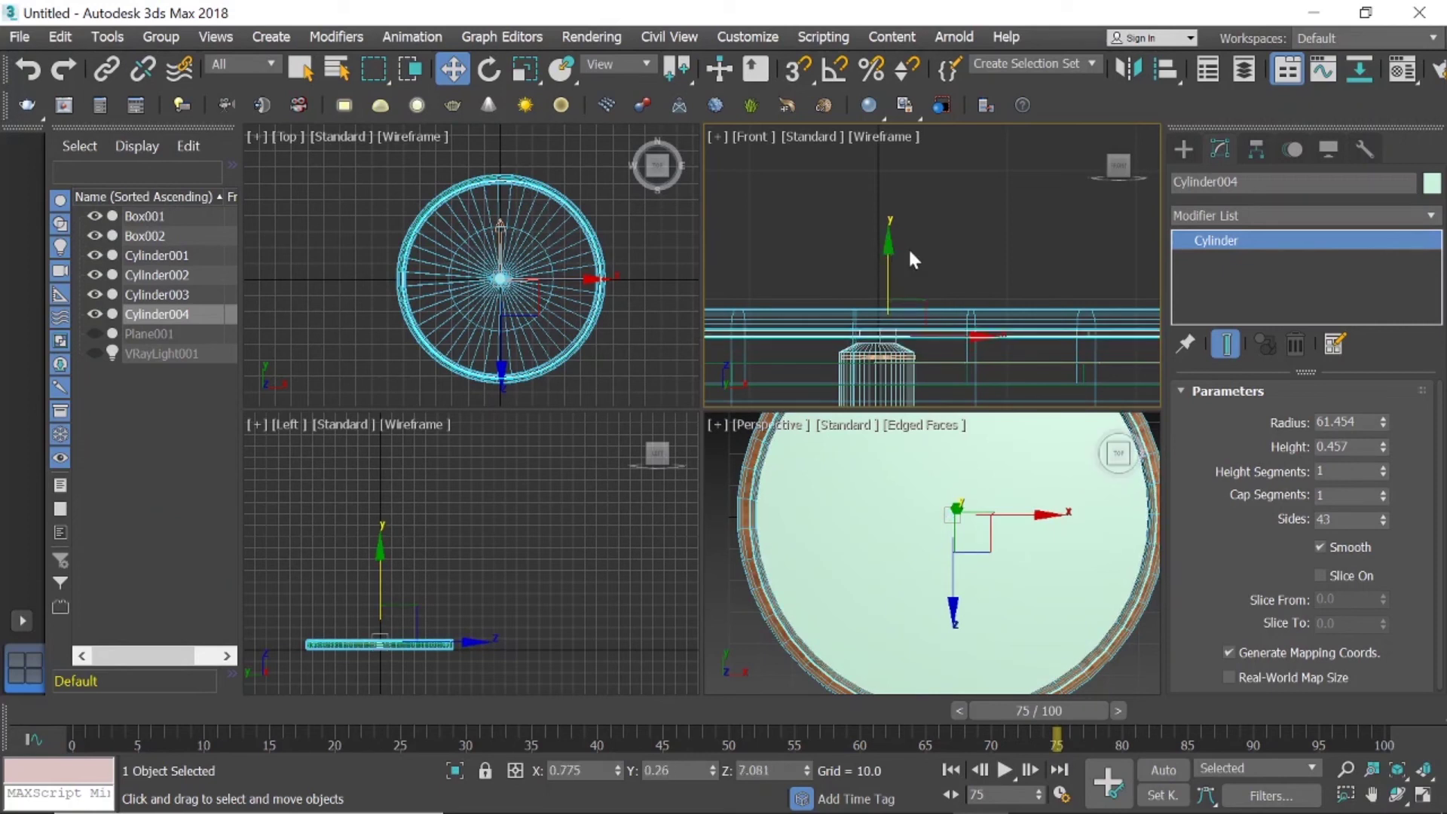
left_click(968, 270)
scroll(973, 540, "down", 5)
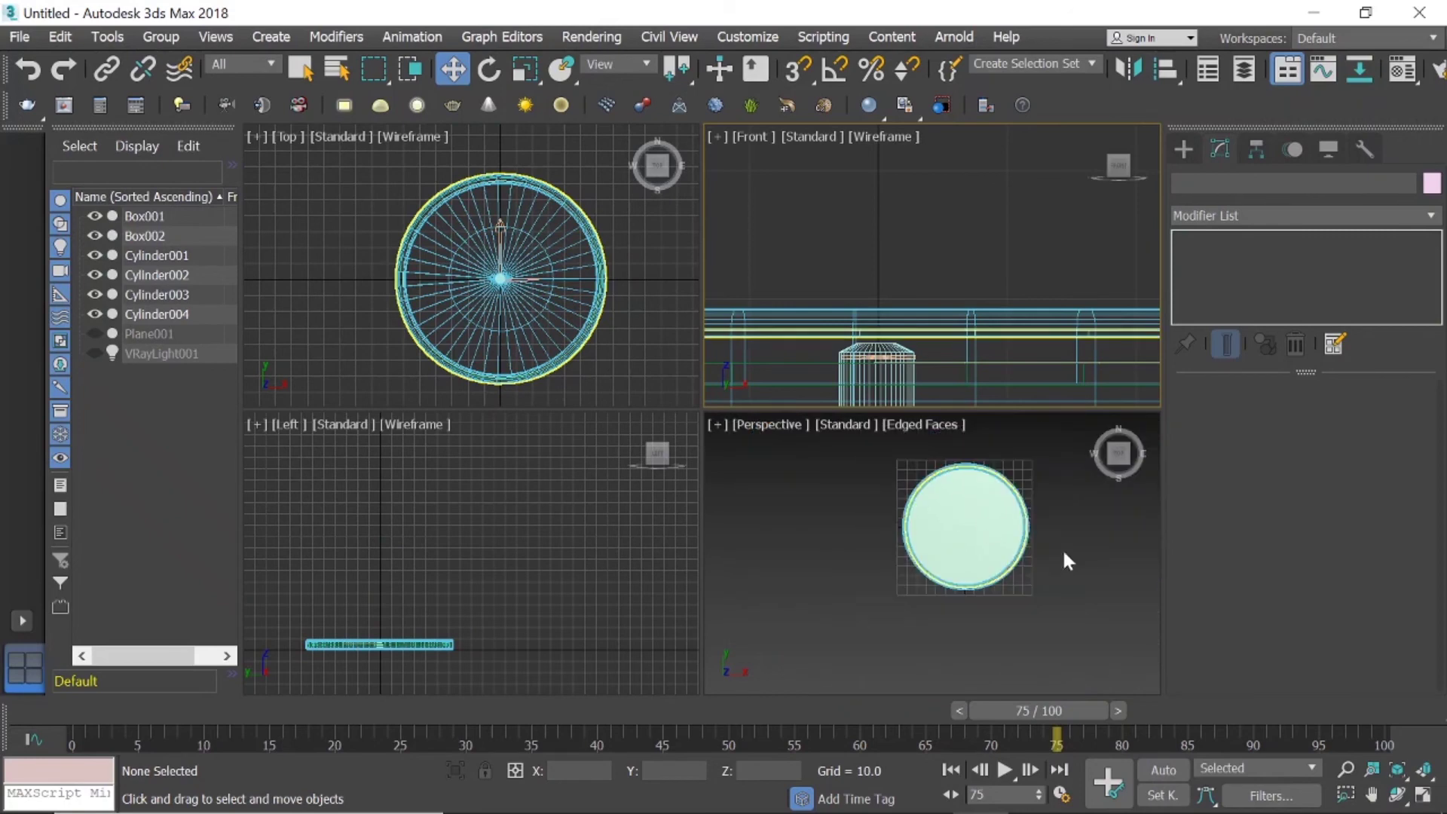
scroll(1077, 561, "up", 6)
middle_click_drag(985, 527, 1123, 540)
left_click(906, 533)
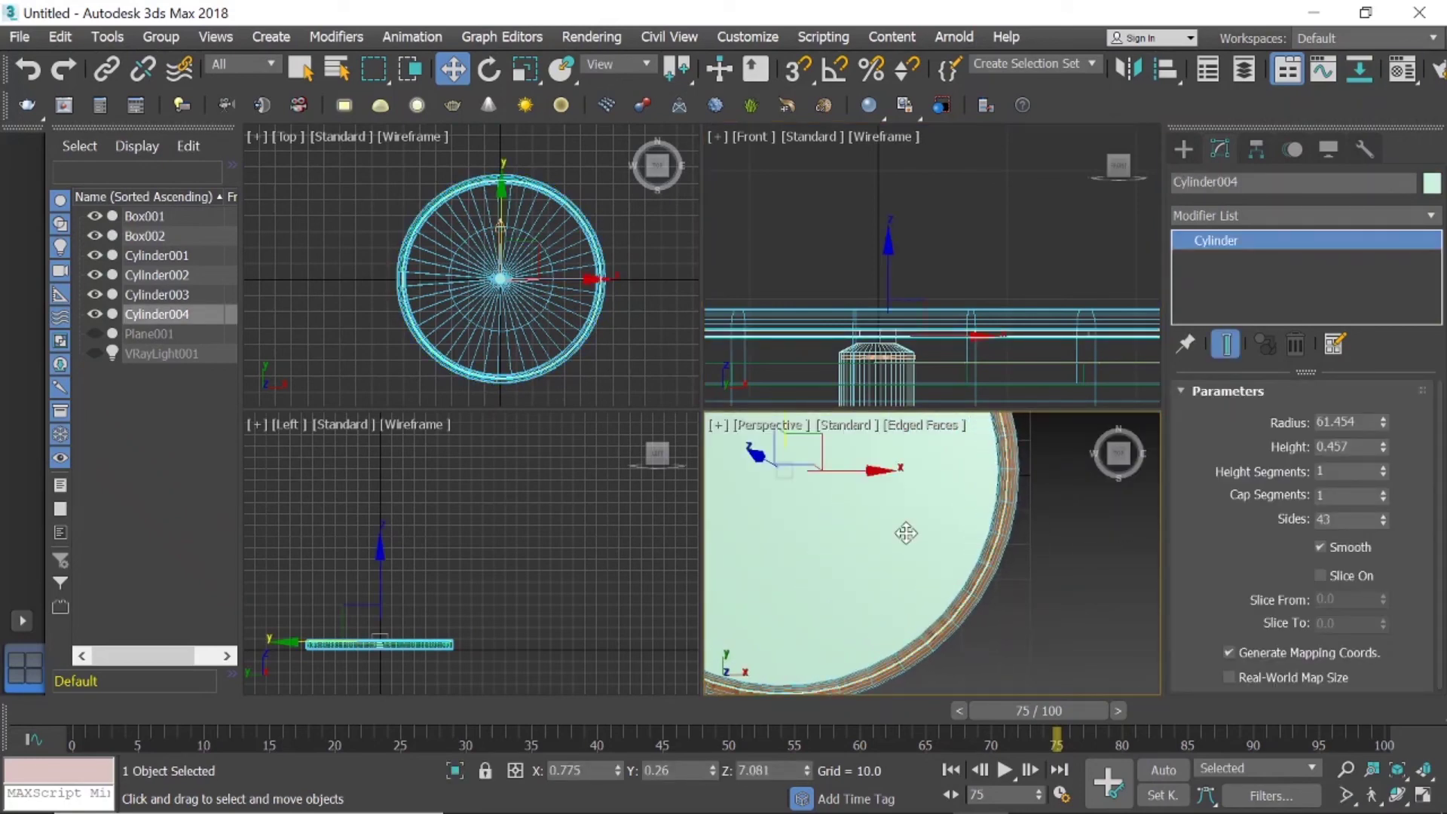
Assign the glass material to Cylinder004 from the Material Editor.
key("m")
left_click(219, 211)
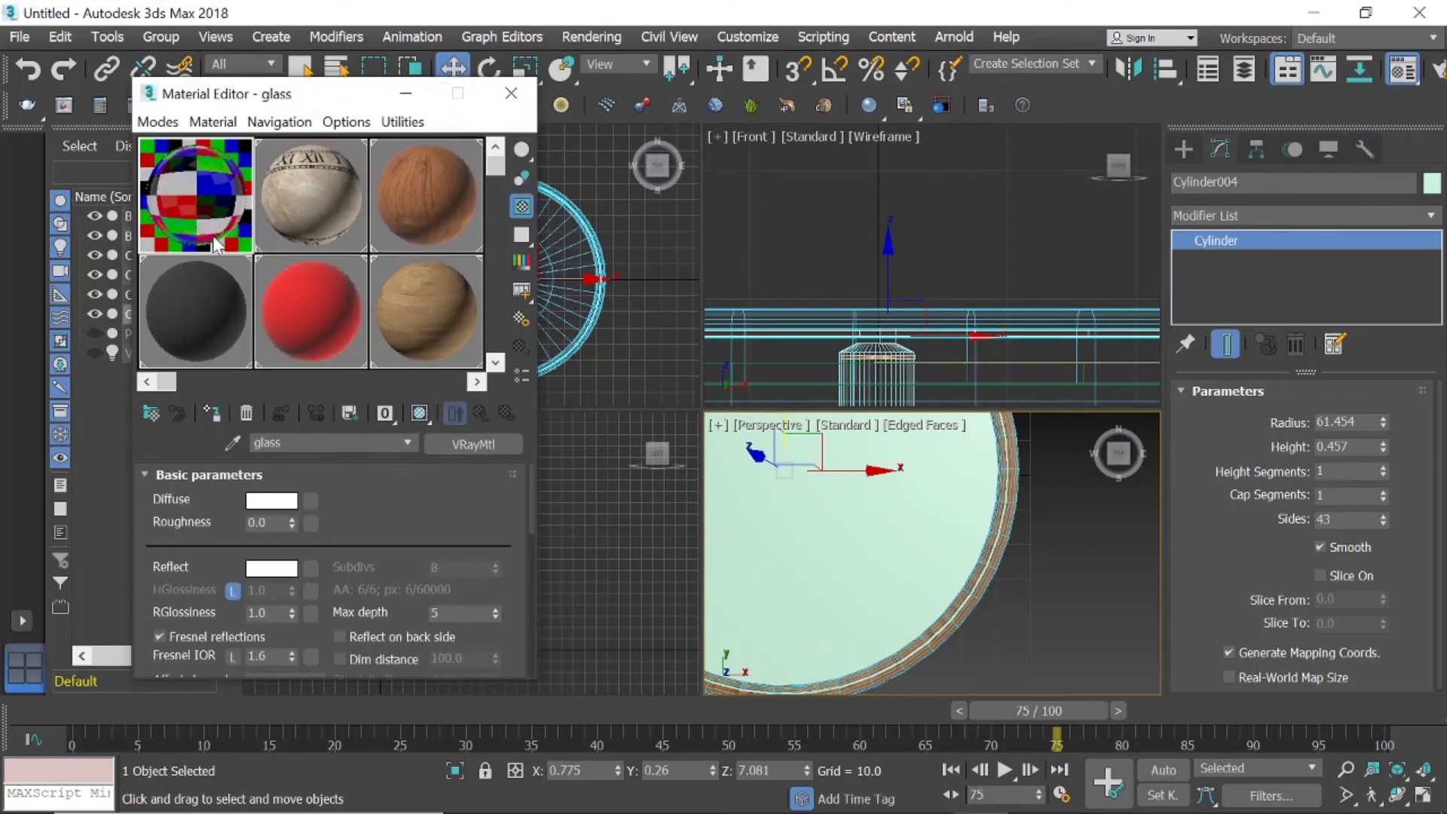
left_click_drag(529, 498, 530, 532)
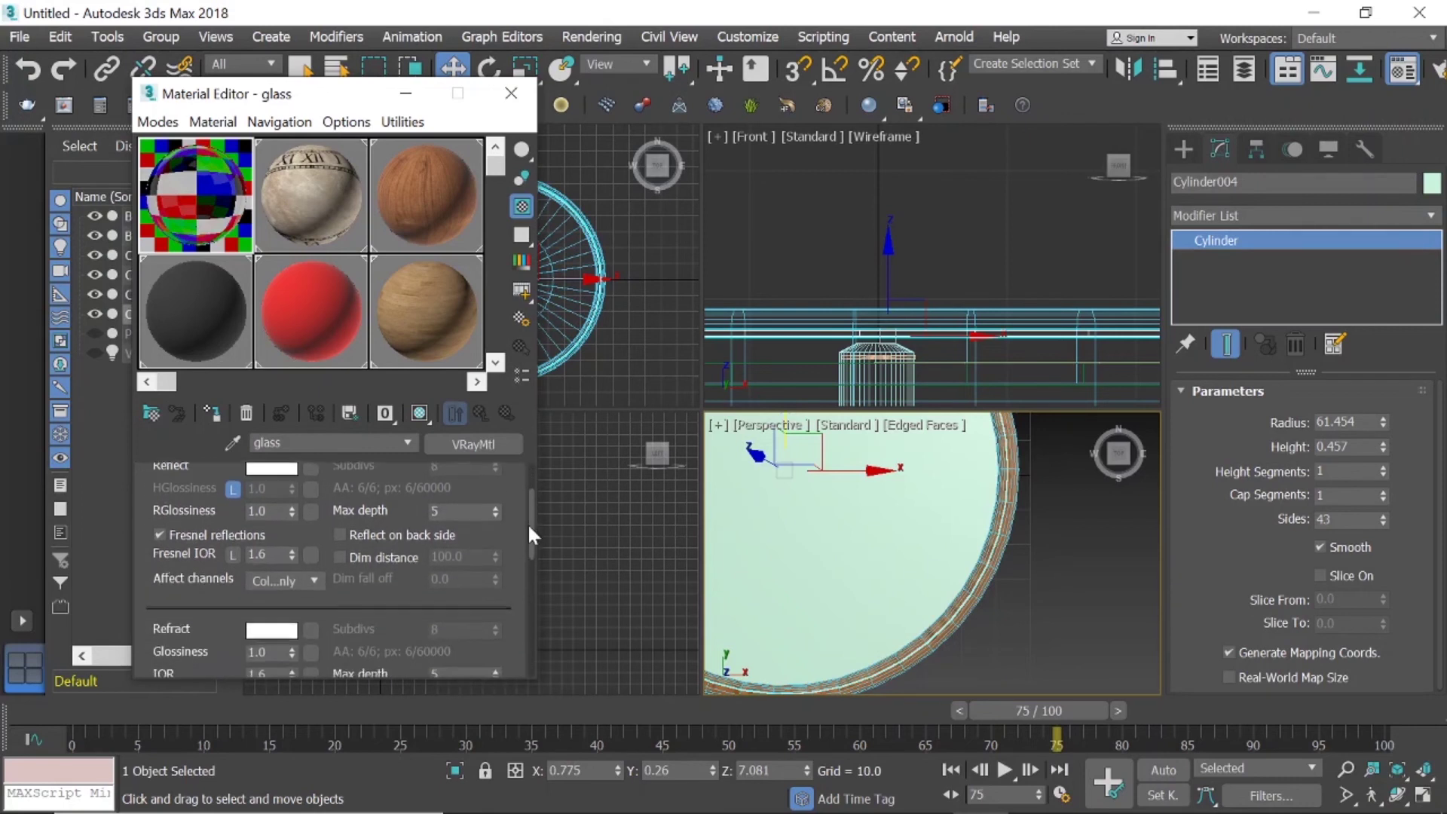
scroll(528, 514, "up", 2)
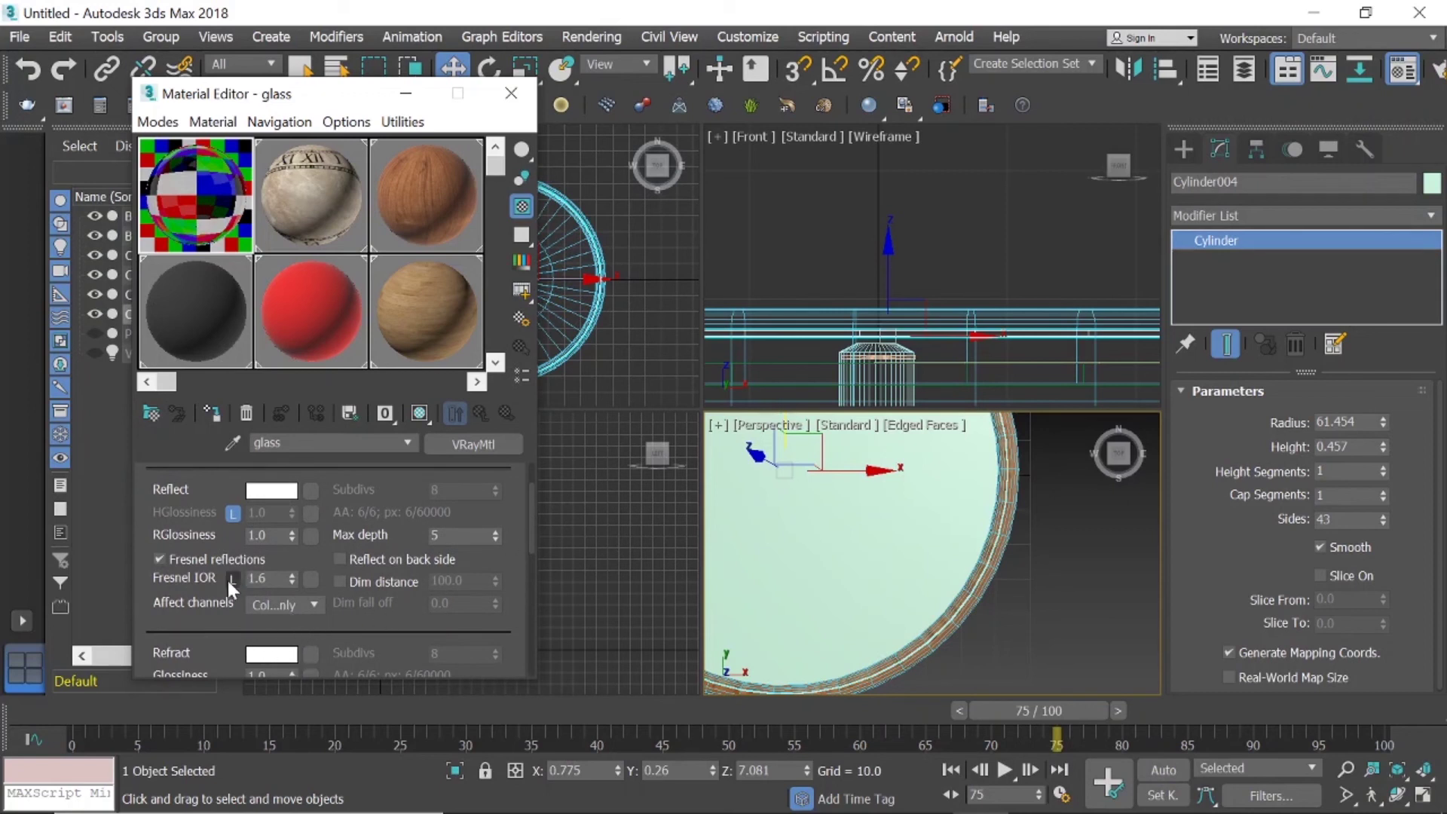
scroll(302, 535, "up", 5)
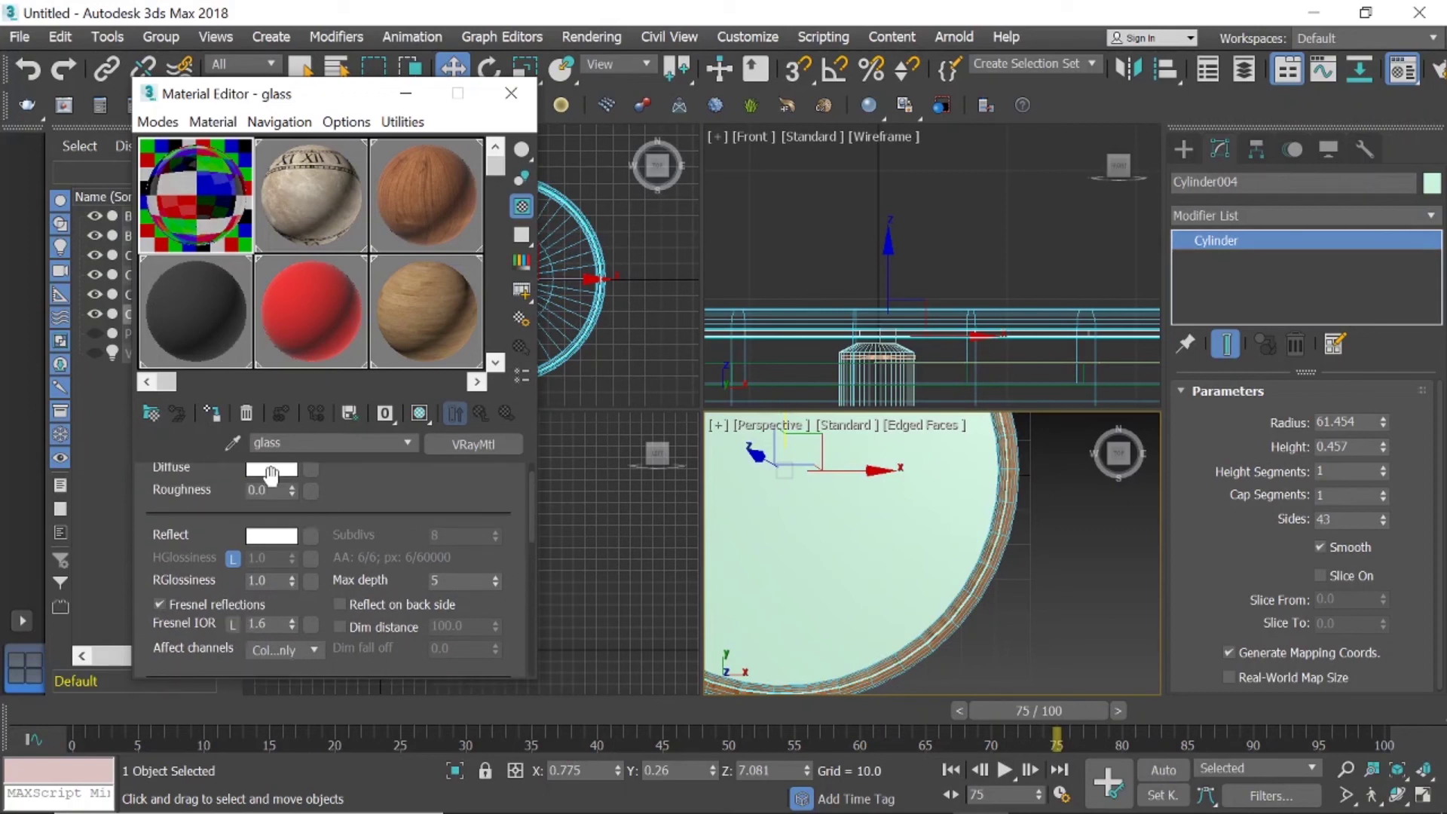
scroll(426, 501, "up", 3)
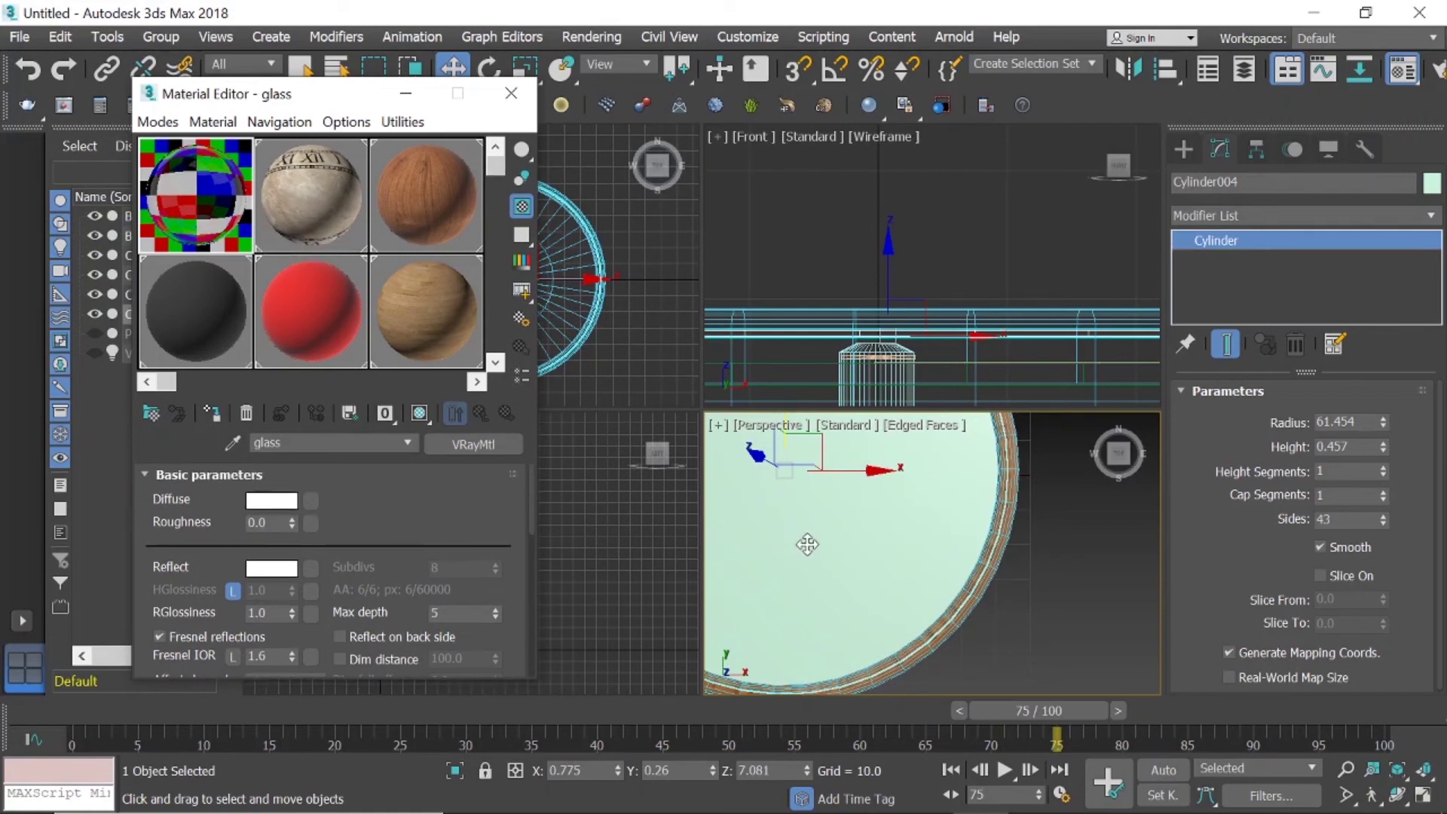
left_click(214, 409)
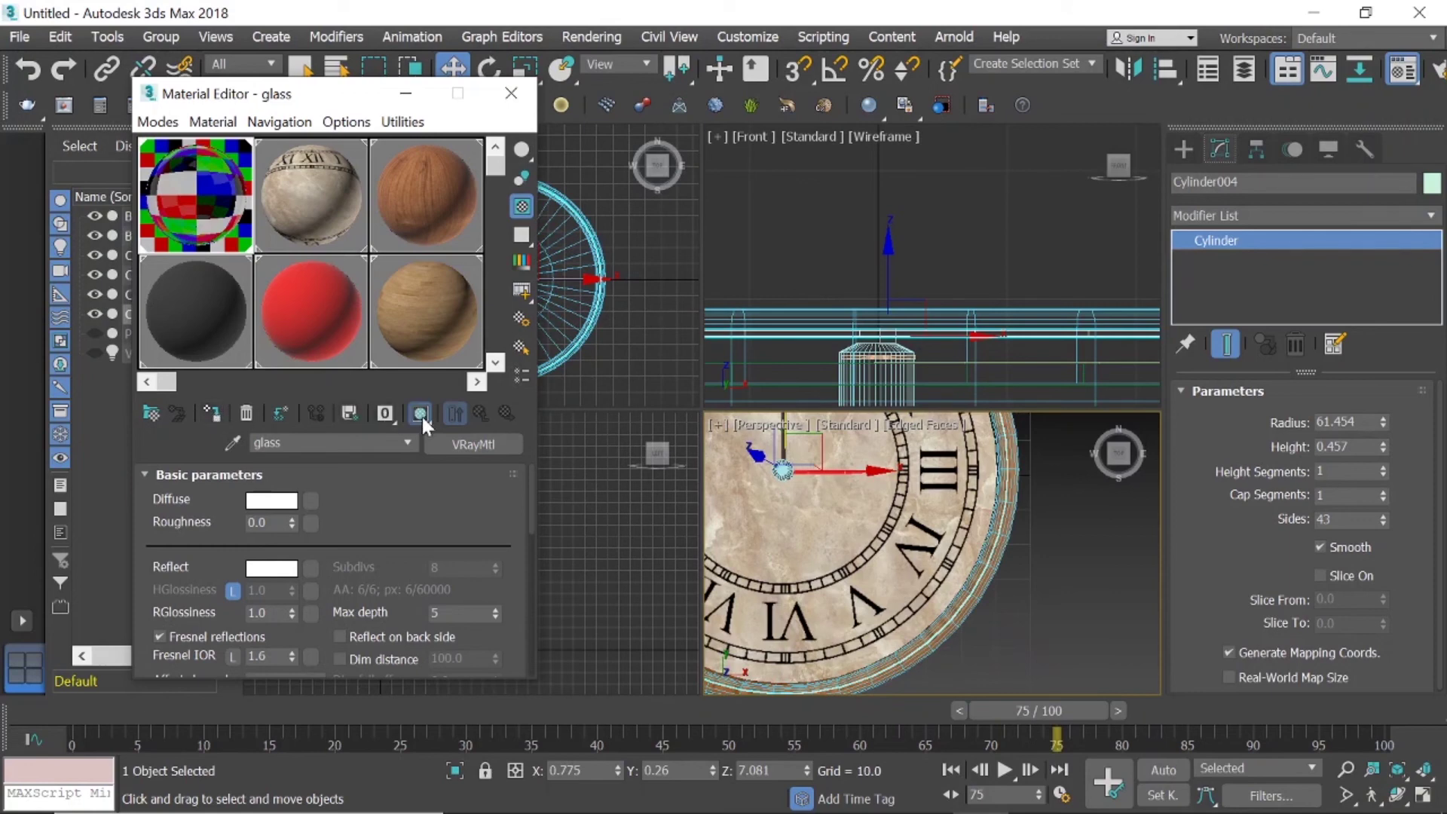
Orbit the perspective view to inspect the glass-covered clock, then close the Material Editor.
scroll(711, 476, "down", 3)
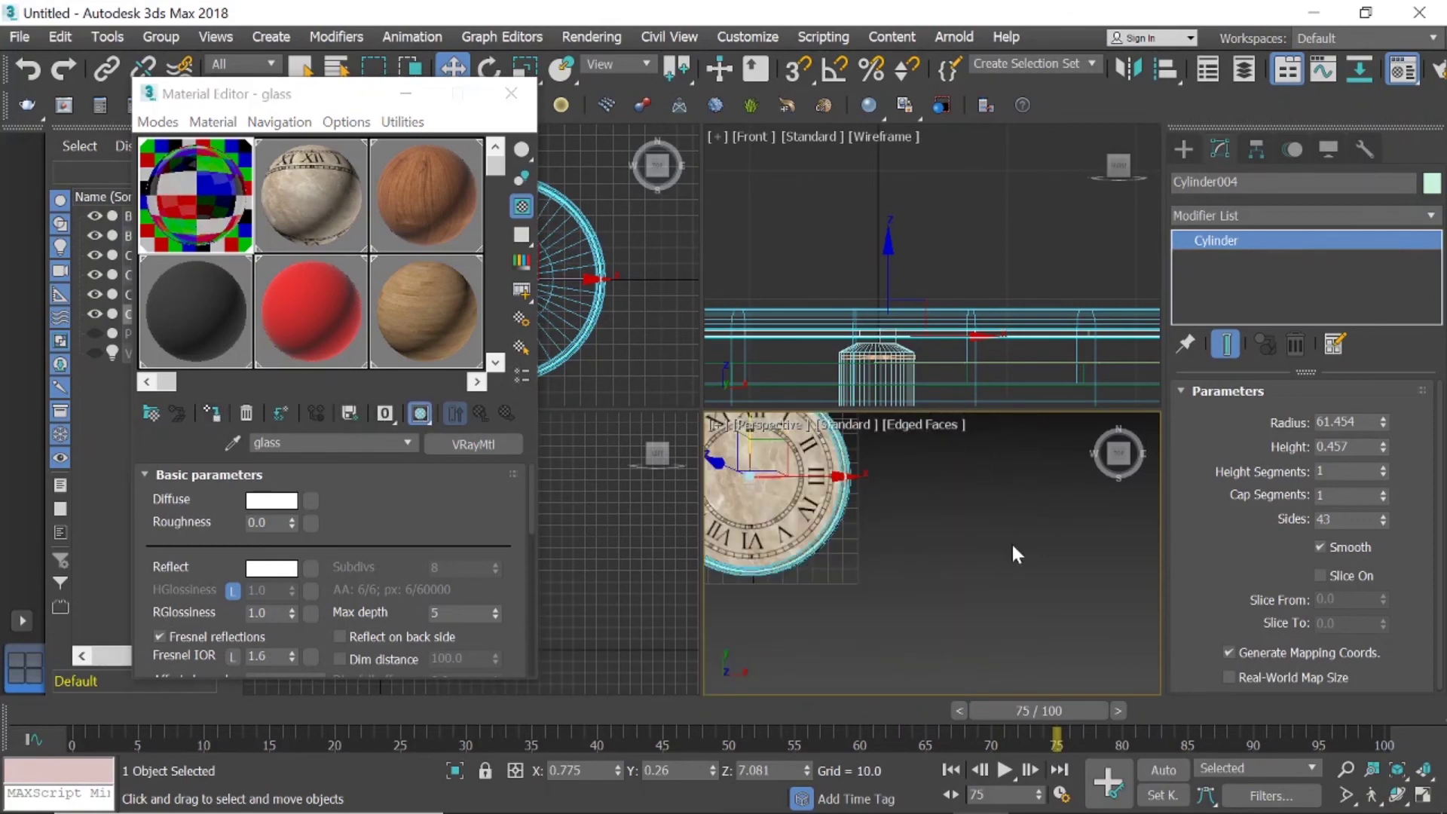
left_click(1011, 541)
middle_click_drag(917, 512, 1029, 522)
scroll(859, 483, "up", 5)
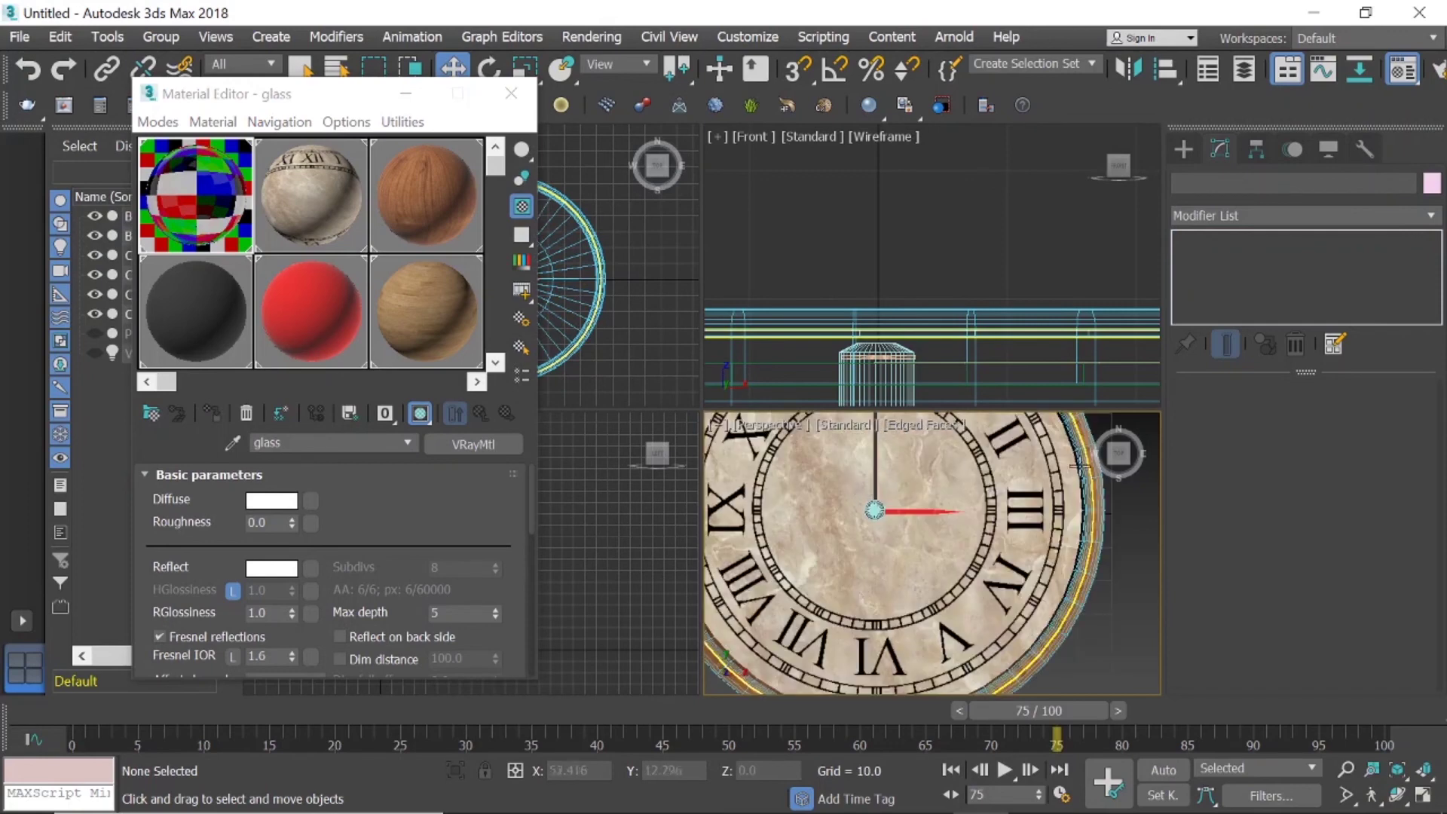
scroll(1085, 527, "down", 4)
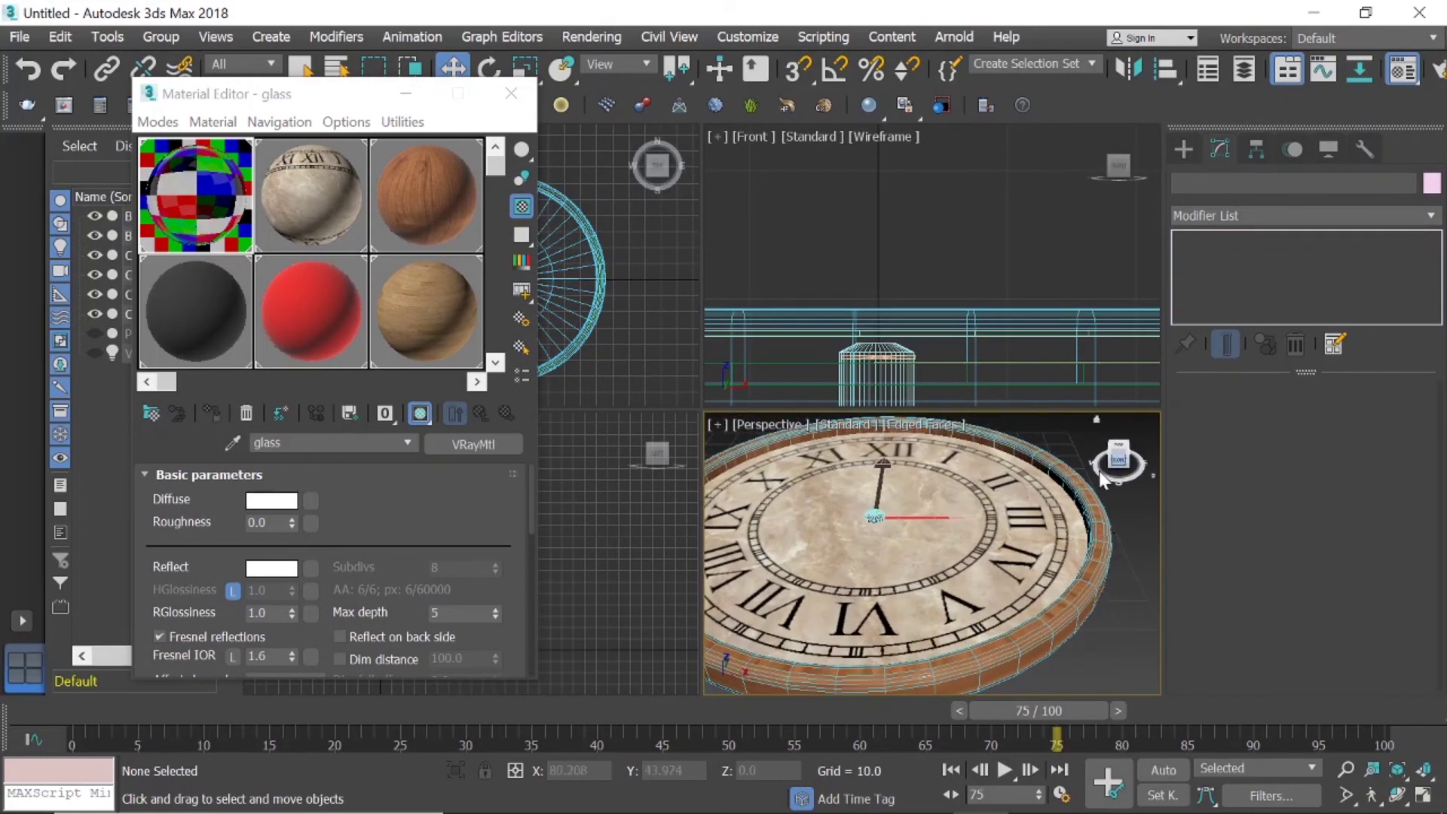
mouse_move(1085, 490)
middle_mouse_down("alt")
mouse_move(1086, 526)
mouse_move(1128, 492)
middle_mouse_up("alt")
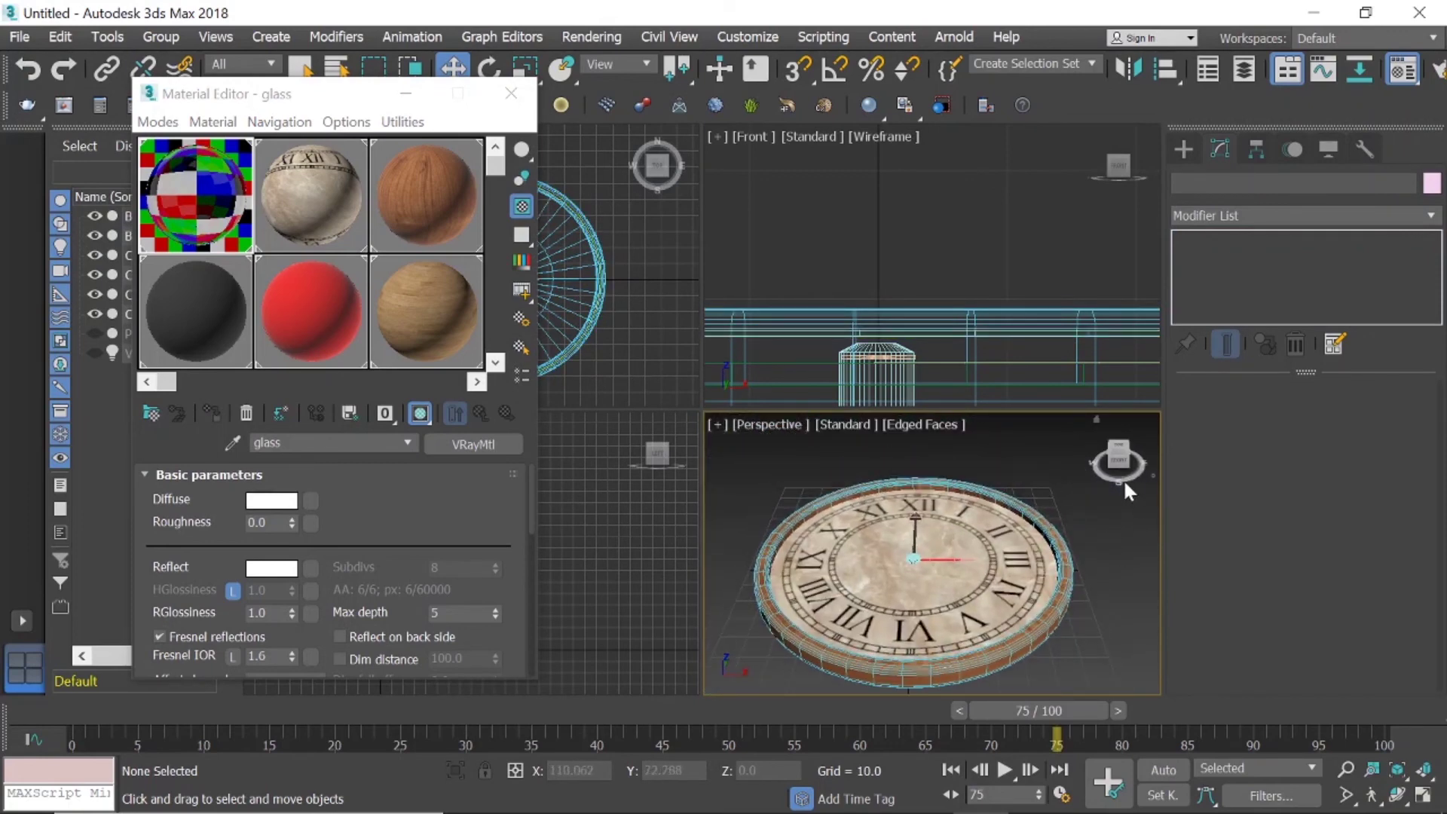
left_click_drag(1122, 463, 1068, 484)
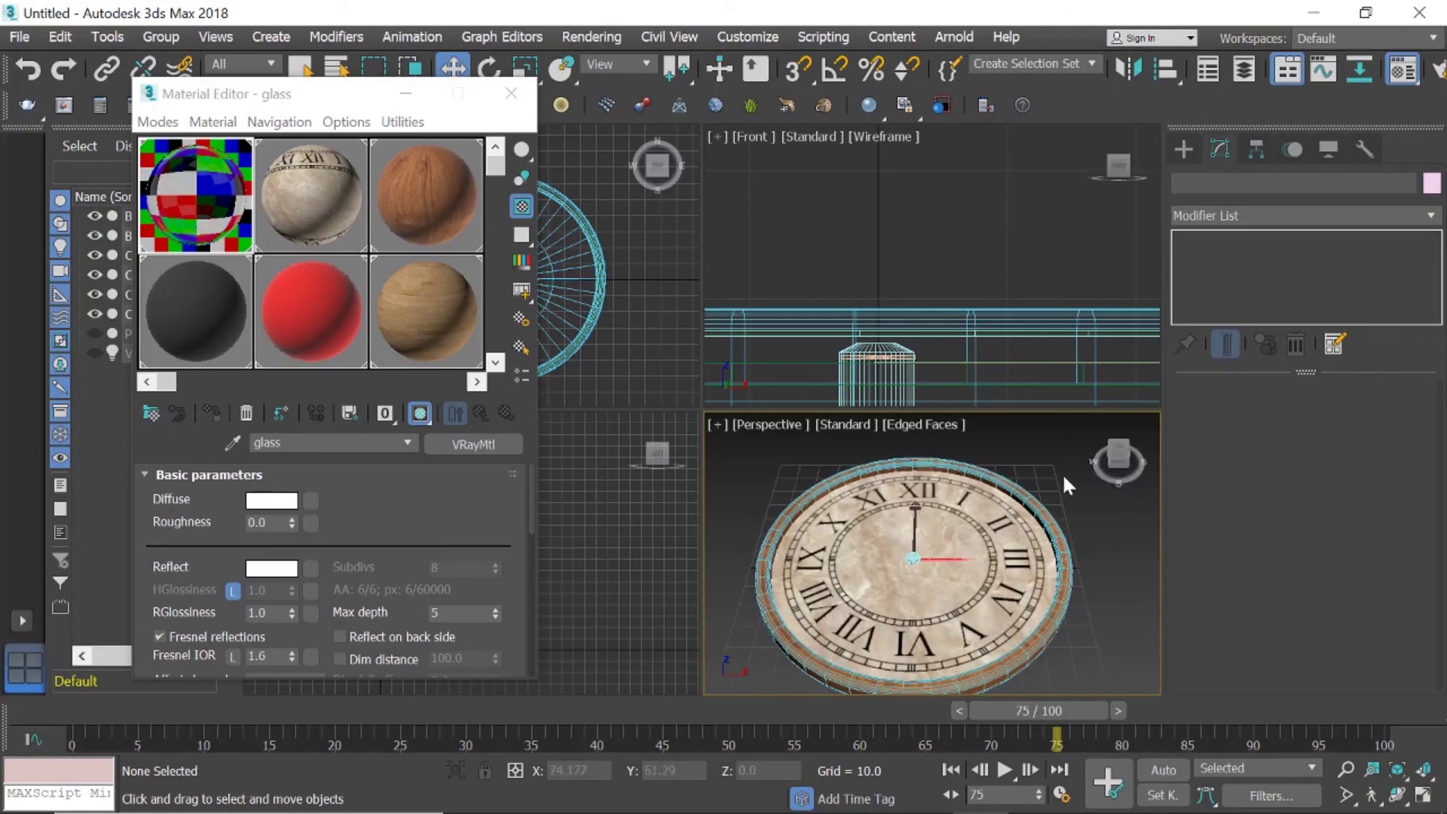
left_click(511, 93)
Unhide Plane001 and VRayLight001, V-Ray render the perspective view, then close the render windows.
left_click(94, 334)
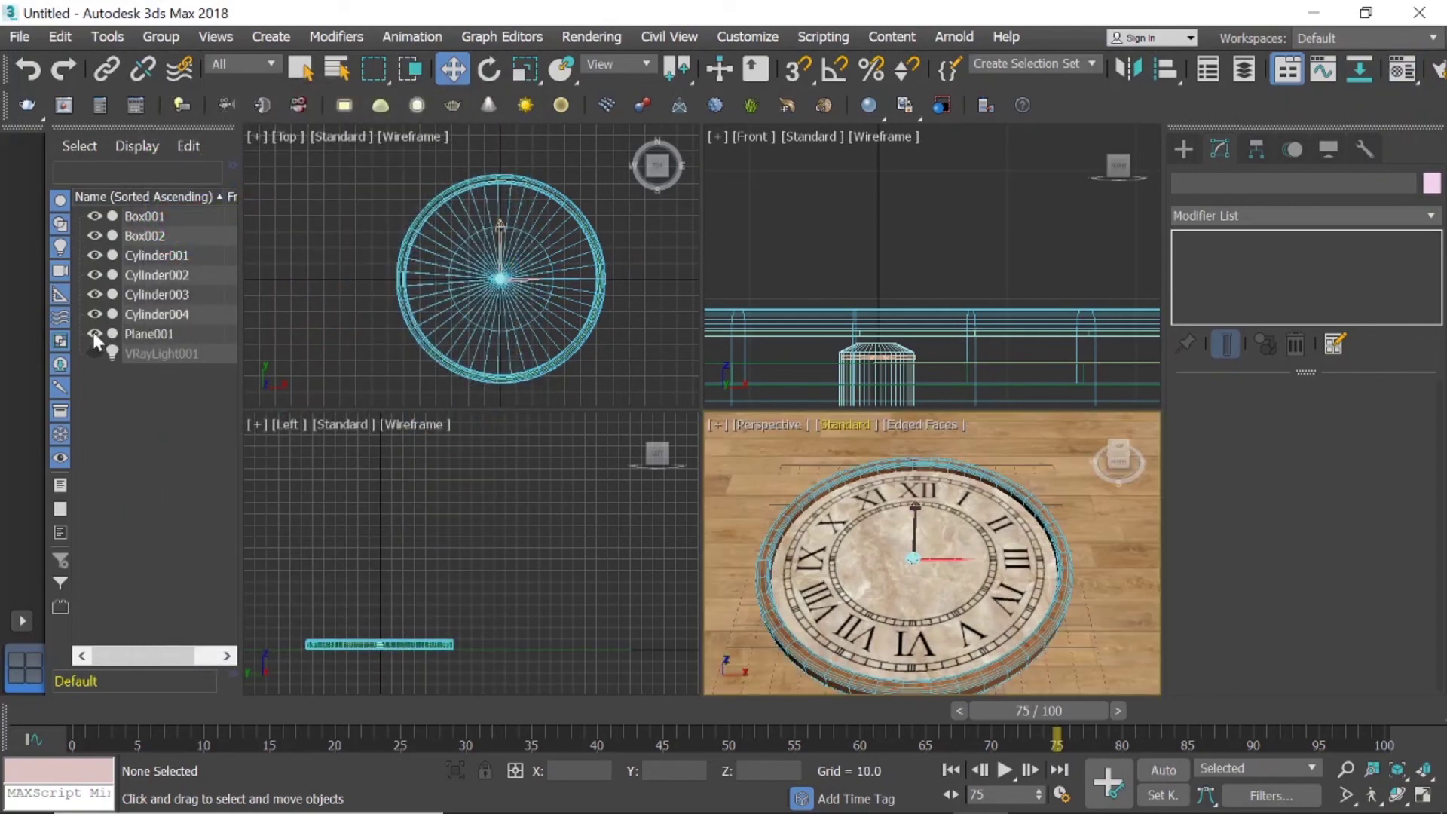
left_click(94, 353)
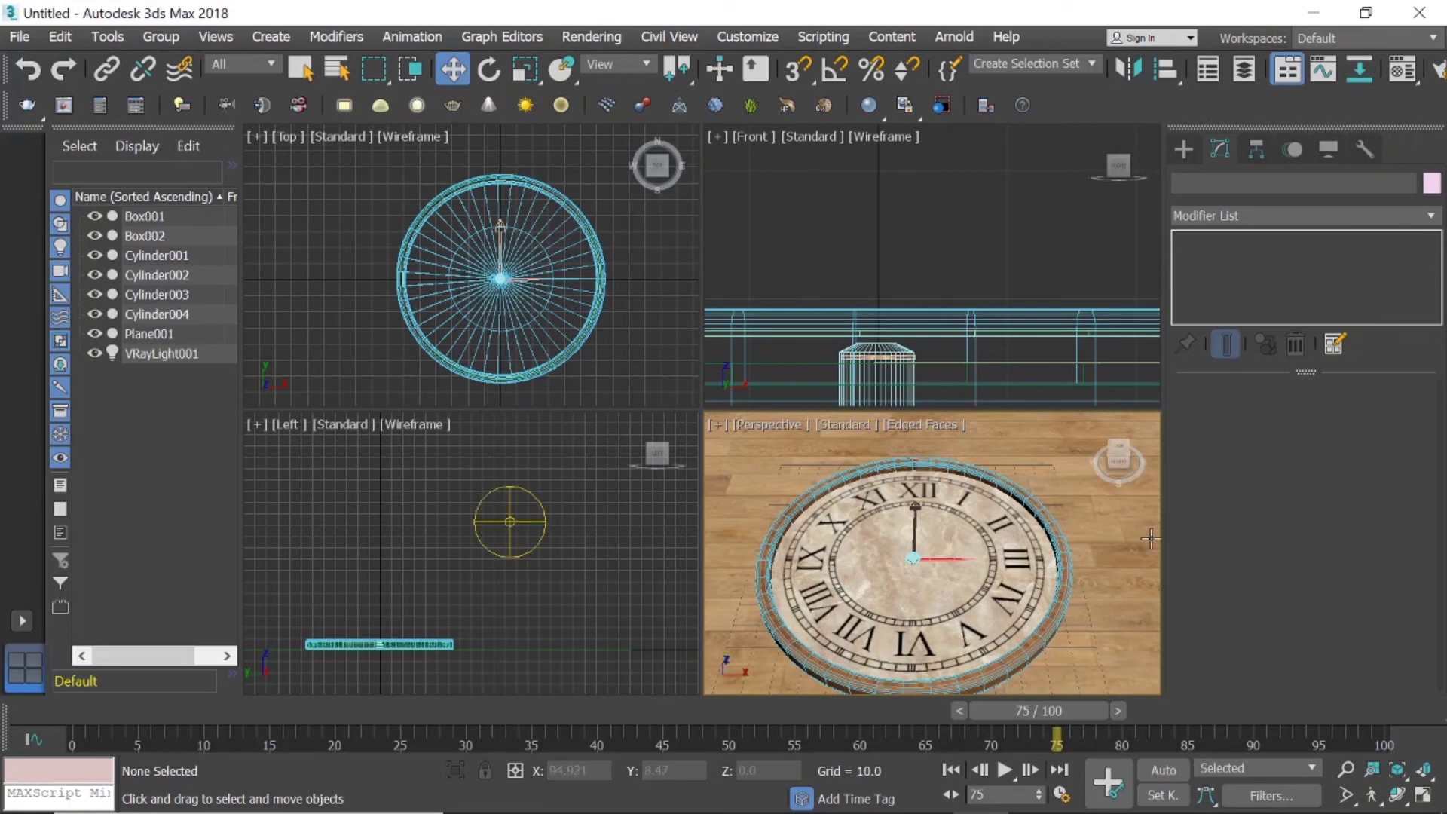
left_click(1436, 75)
left_click(664, 233)
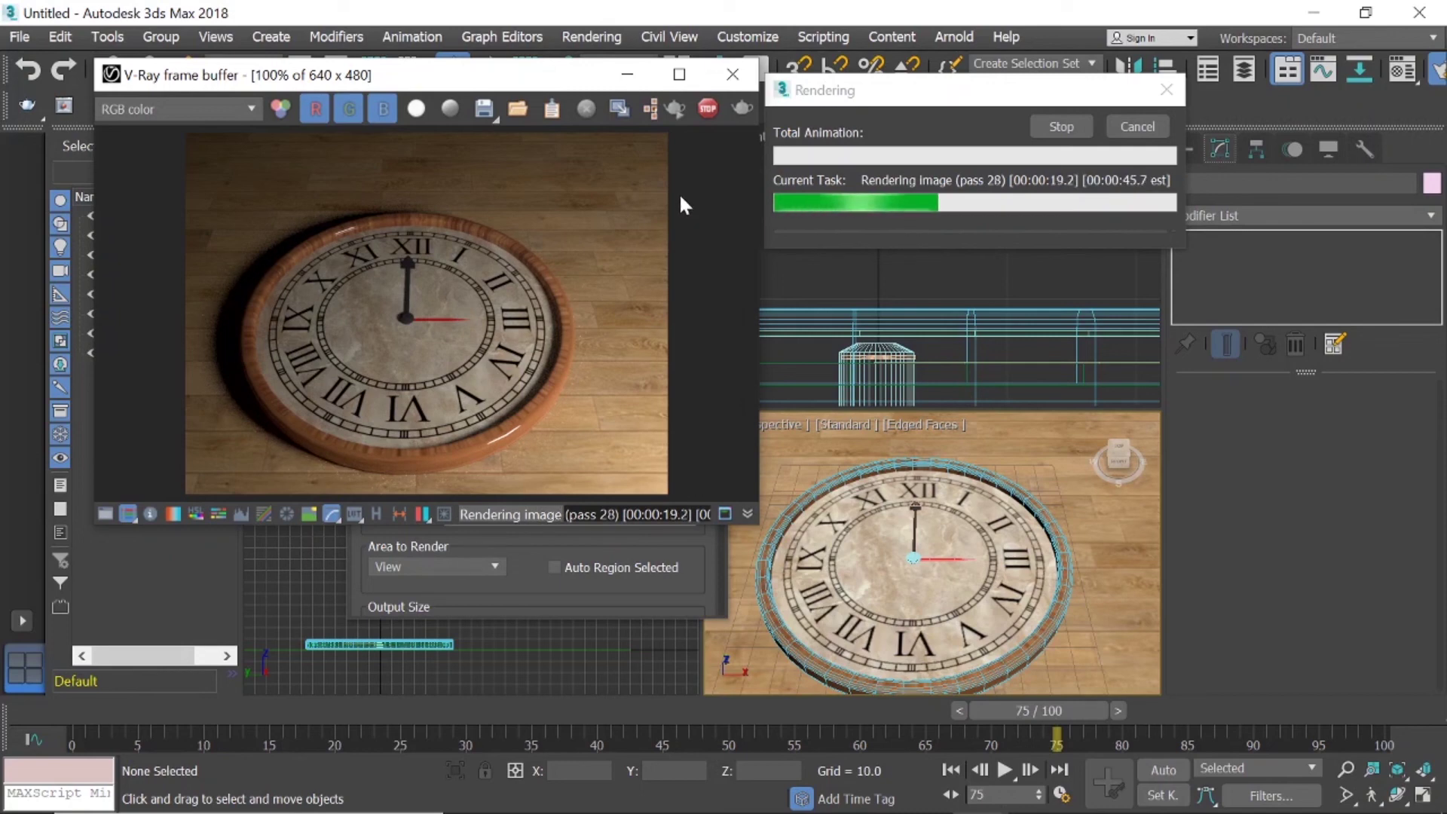
left_click(742, 73)
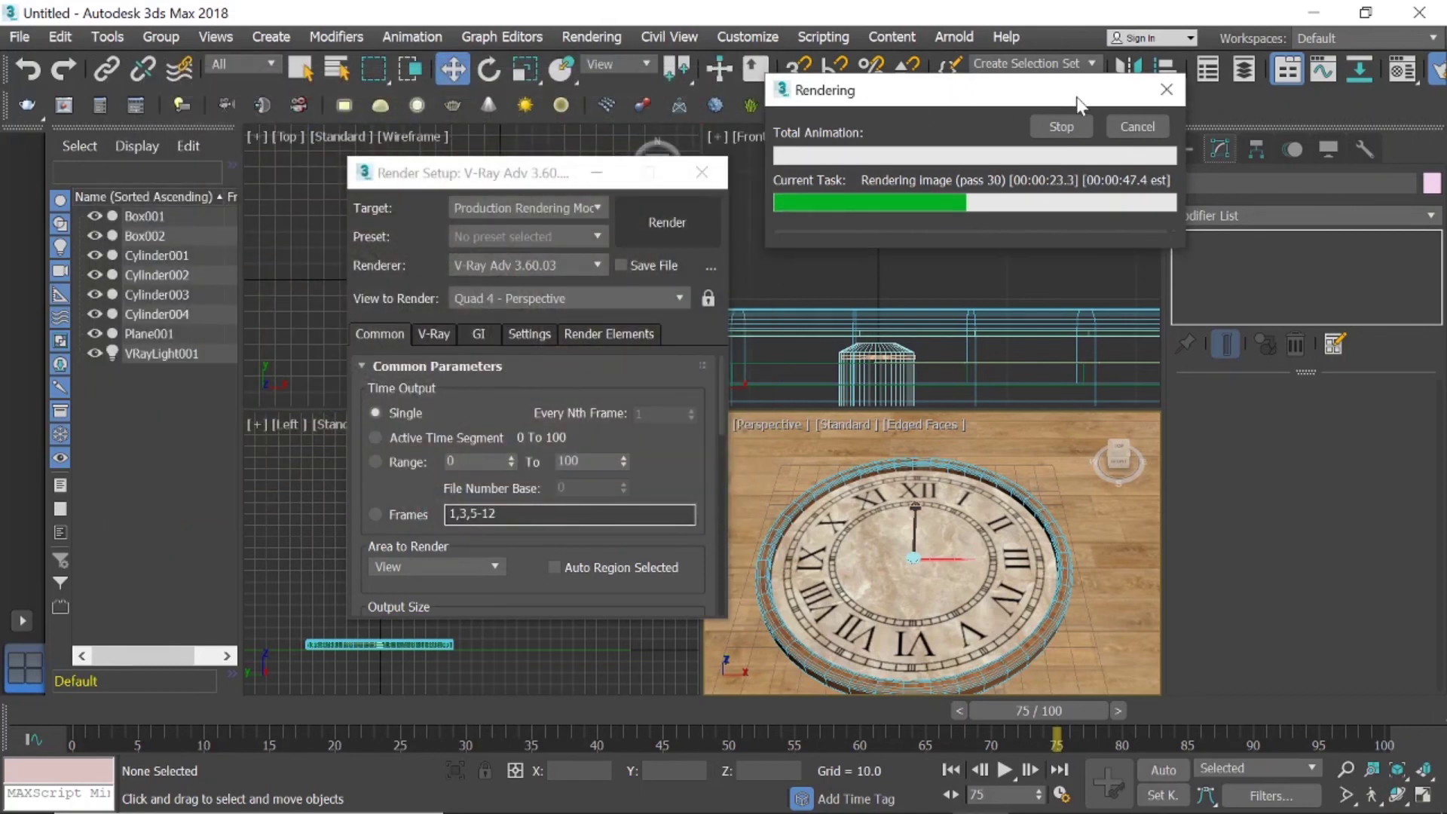
left_click(1166, 89)
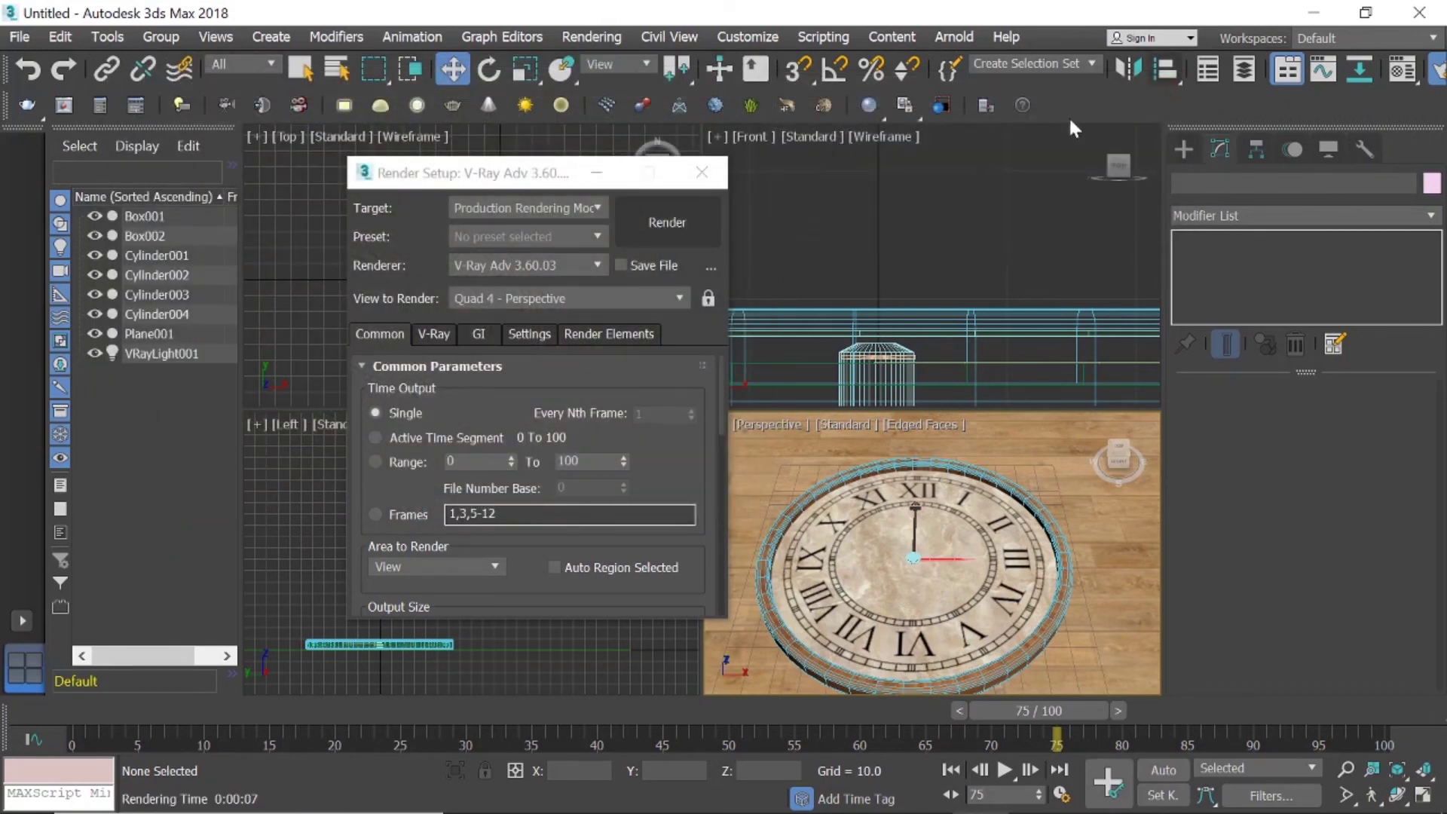
left_click(701, 172)
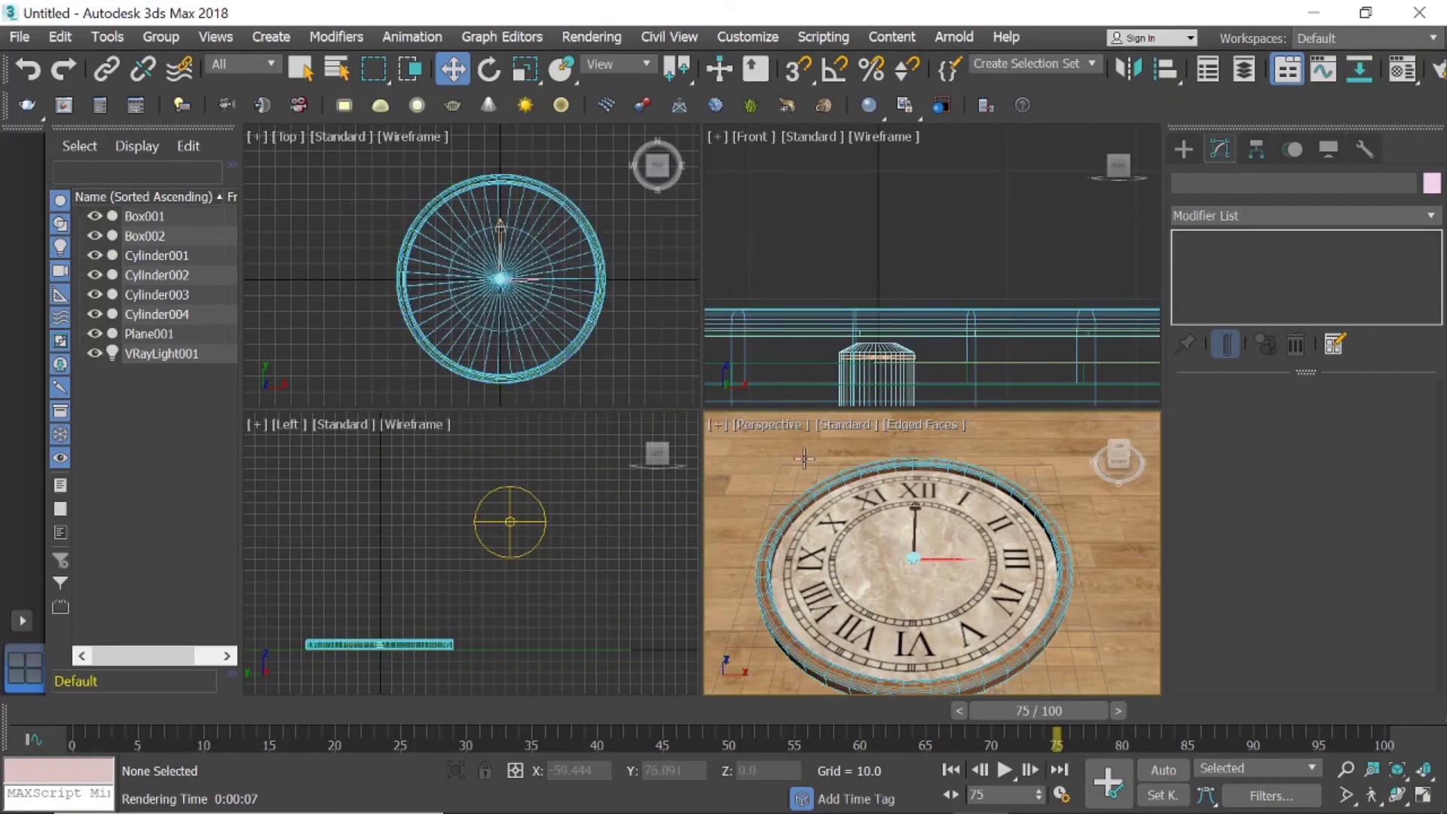
Undo an accidental move so the glass cover returns to its original position.
left_click(886, 598)
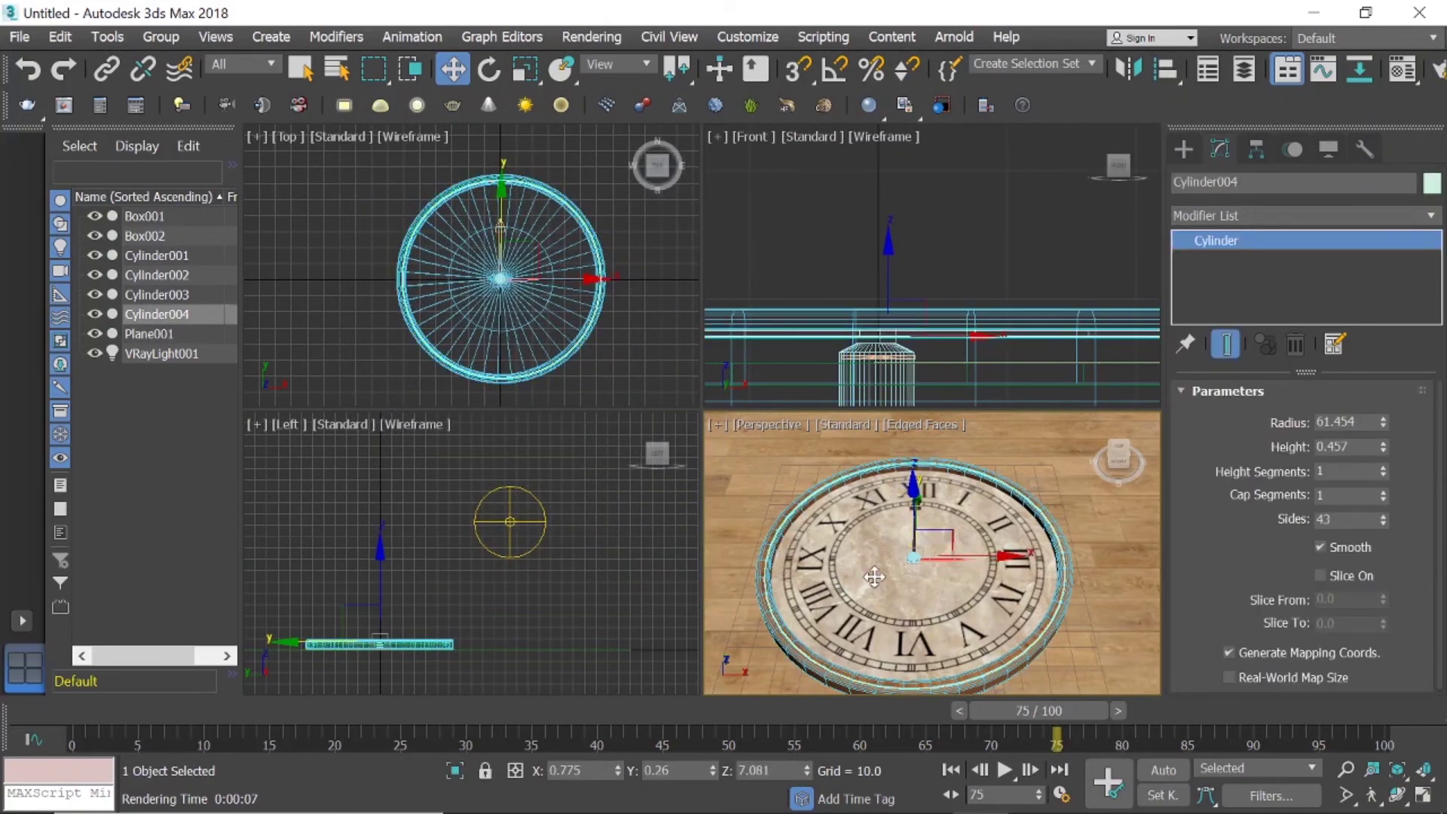
left_click_drag(914, 520, 916, 461)
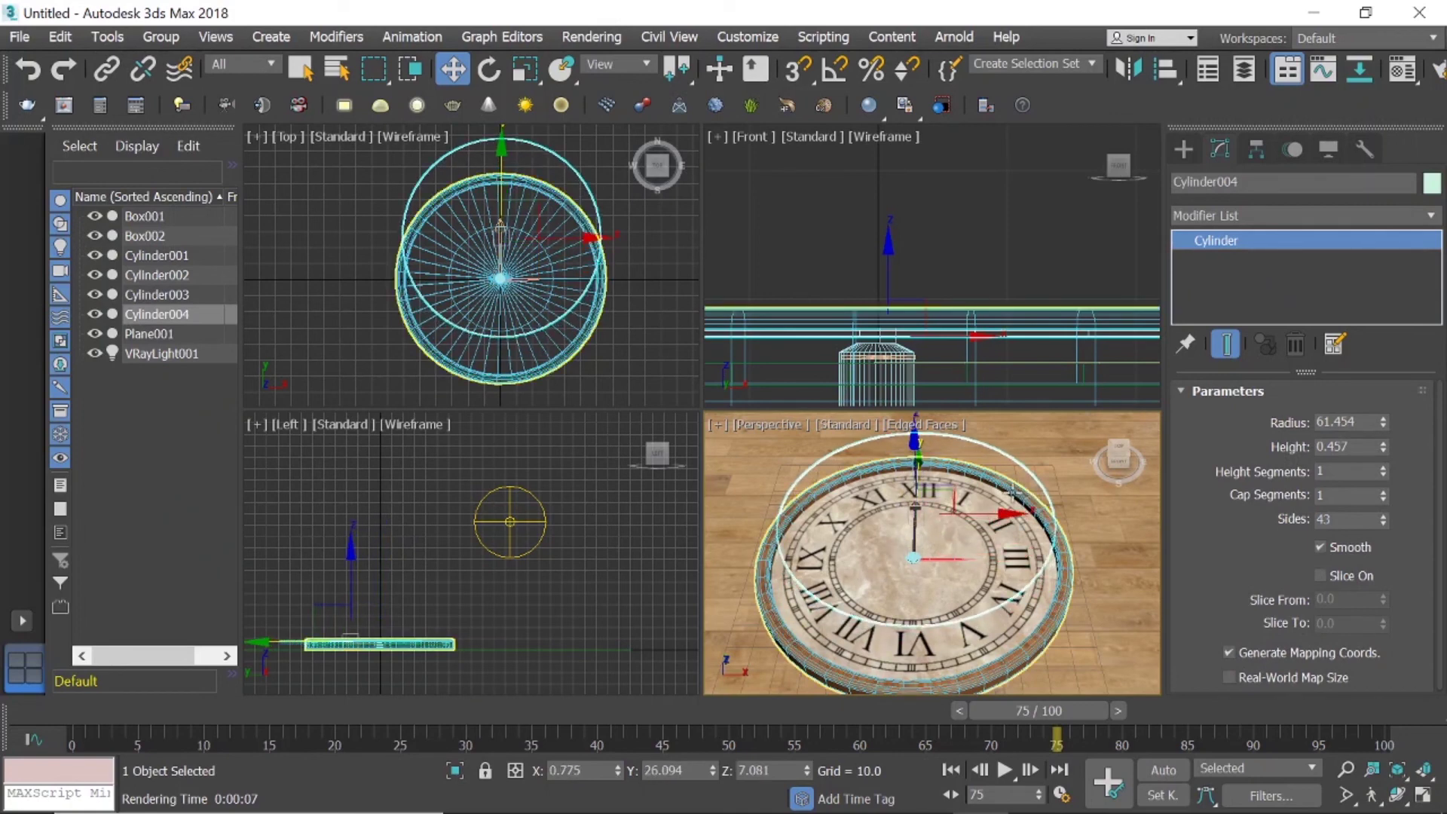
key("ctrl+z")
key("ctrl+z")
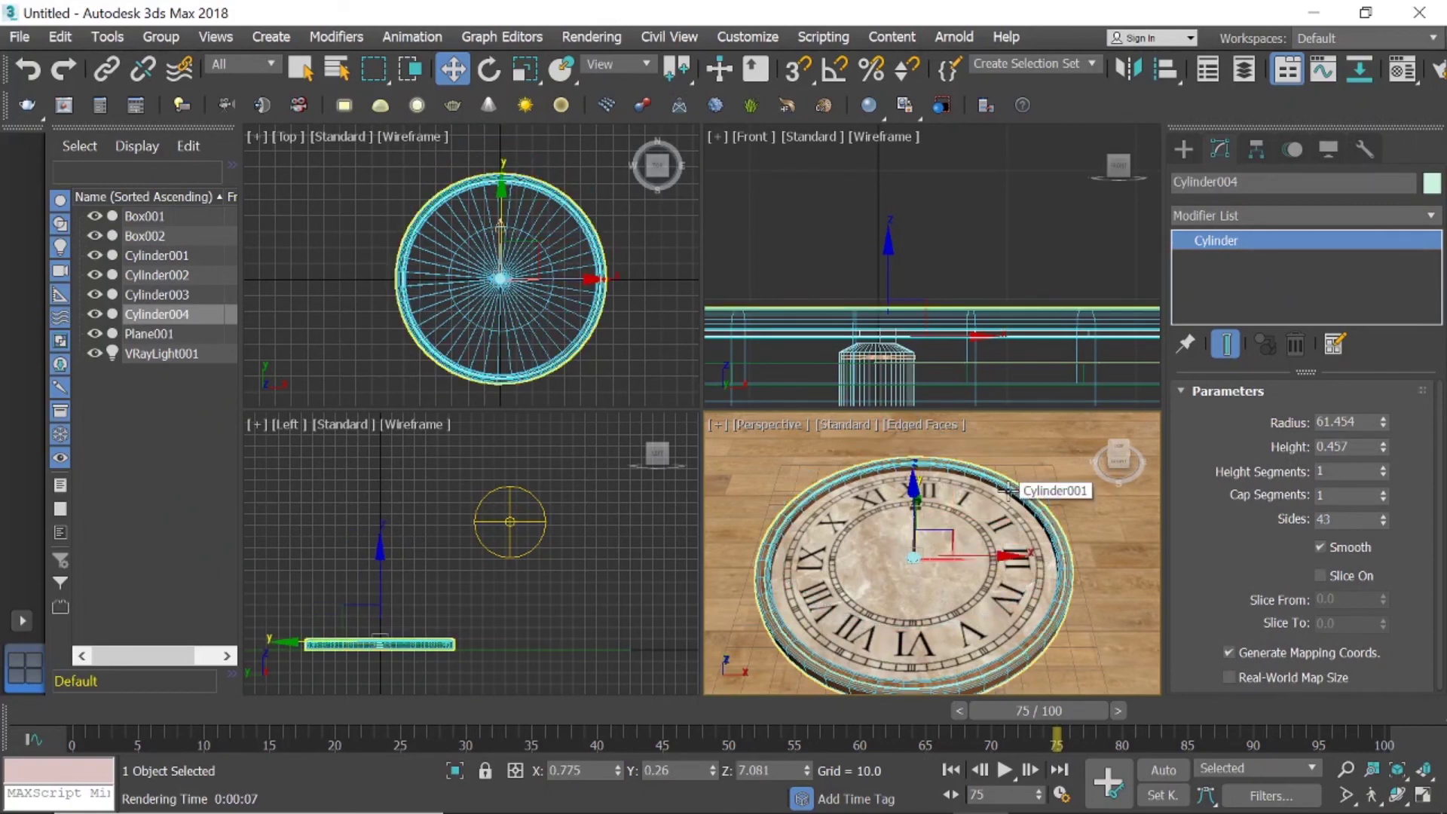
right_click(571, 467)
Unlock HGlossiness and turn off Reflect on back side on the glass material.
key("m")
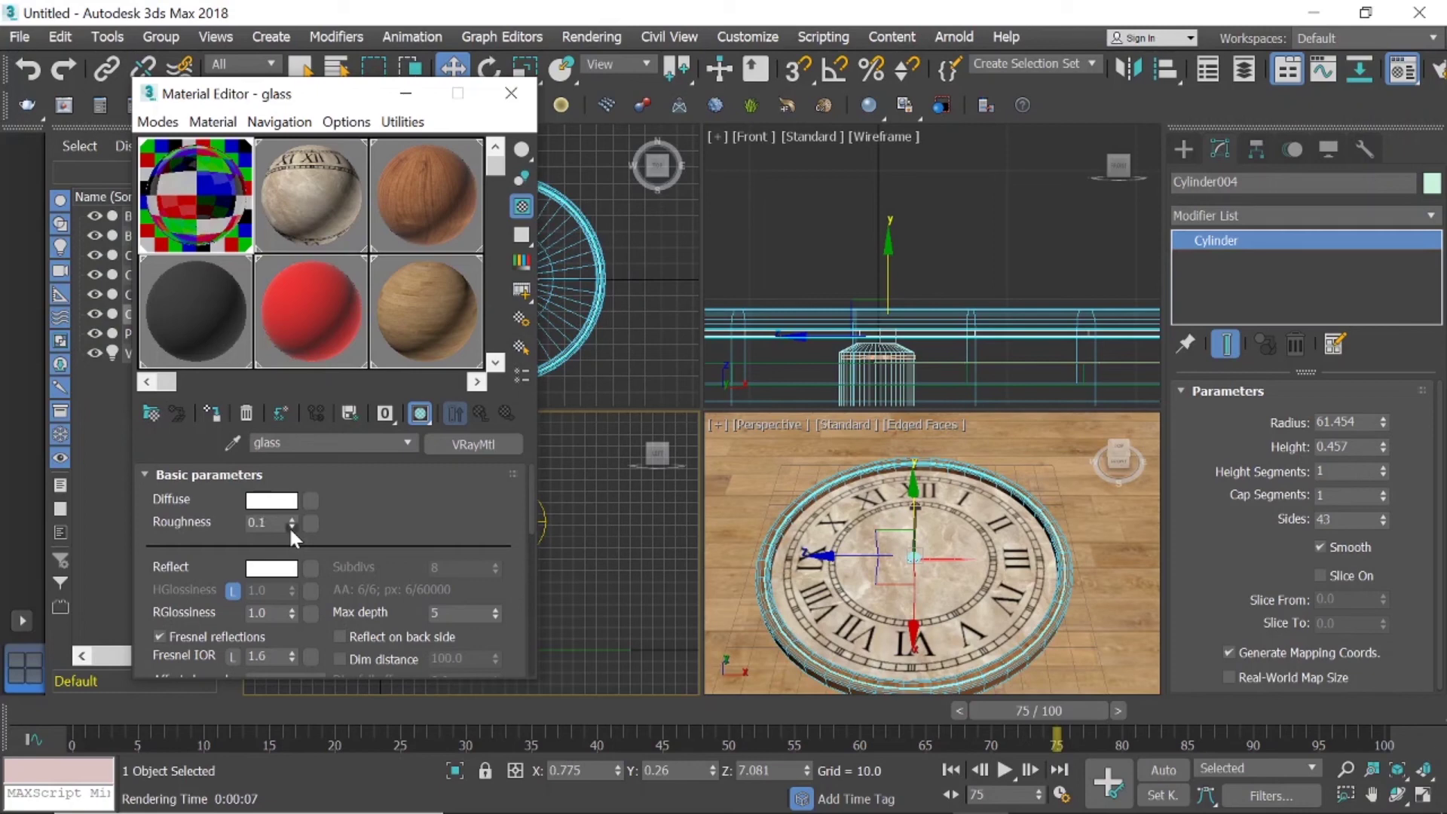
scroll(361, 519, "down", 3)
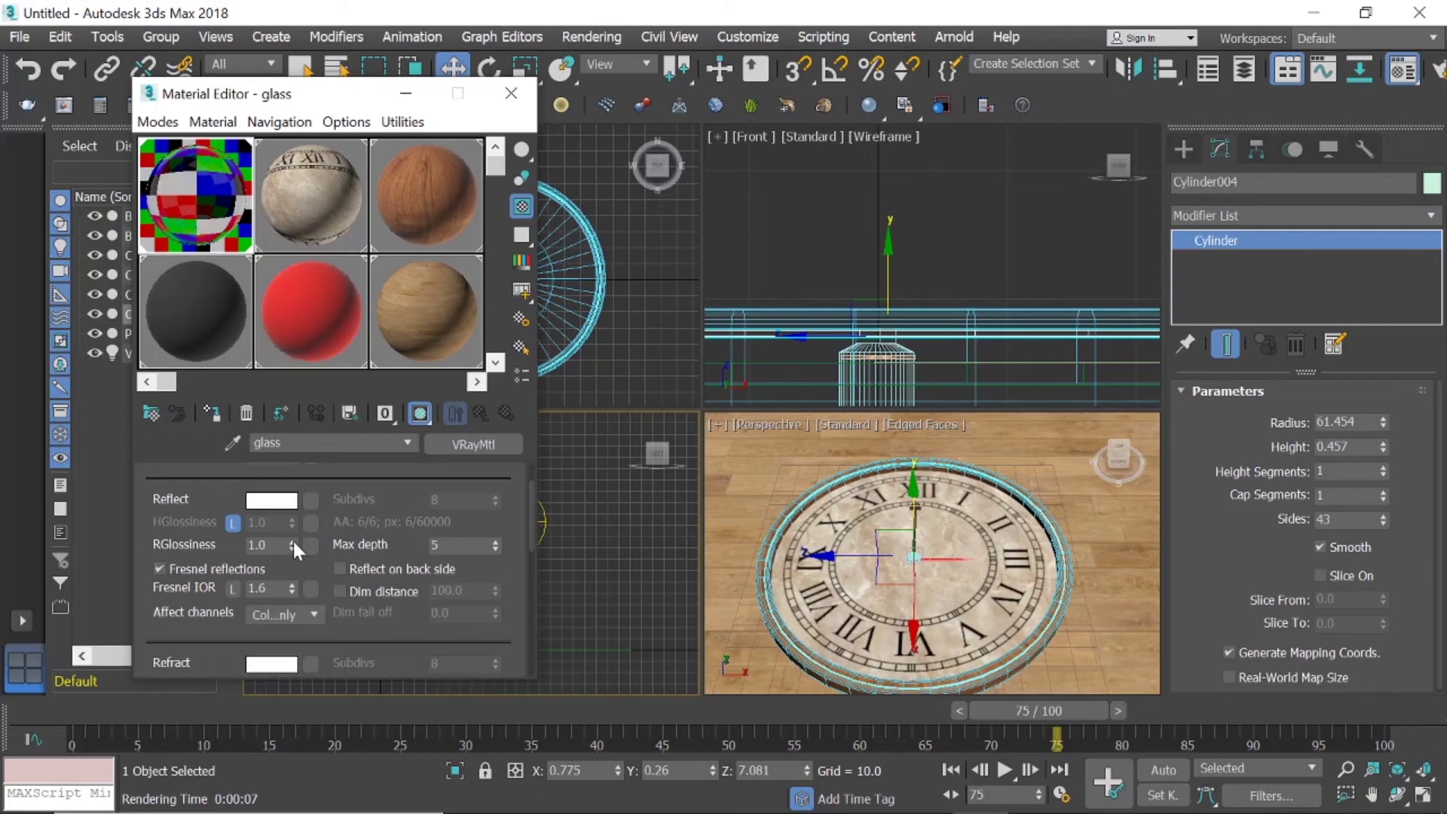
left_click(233, 522)
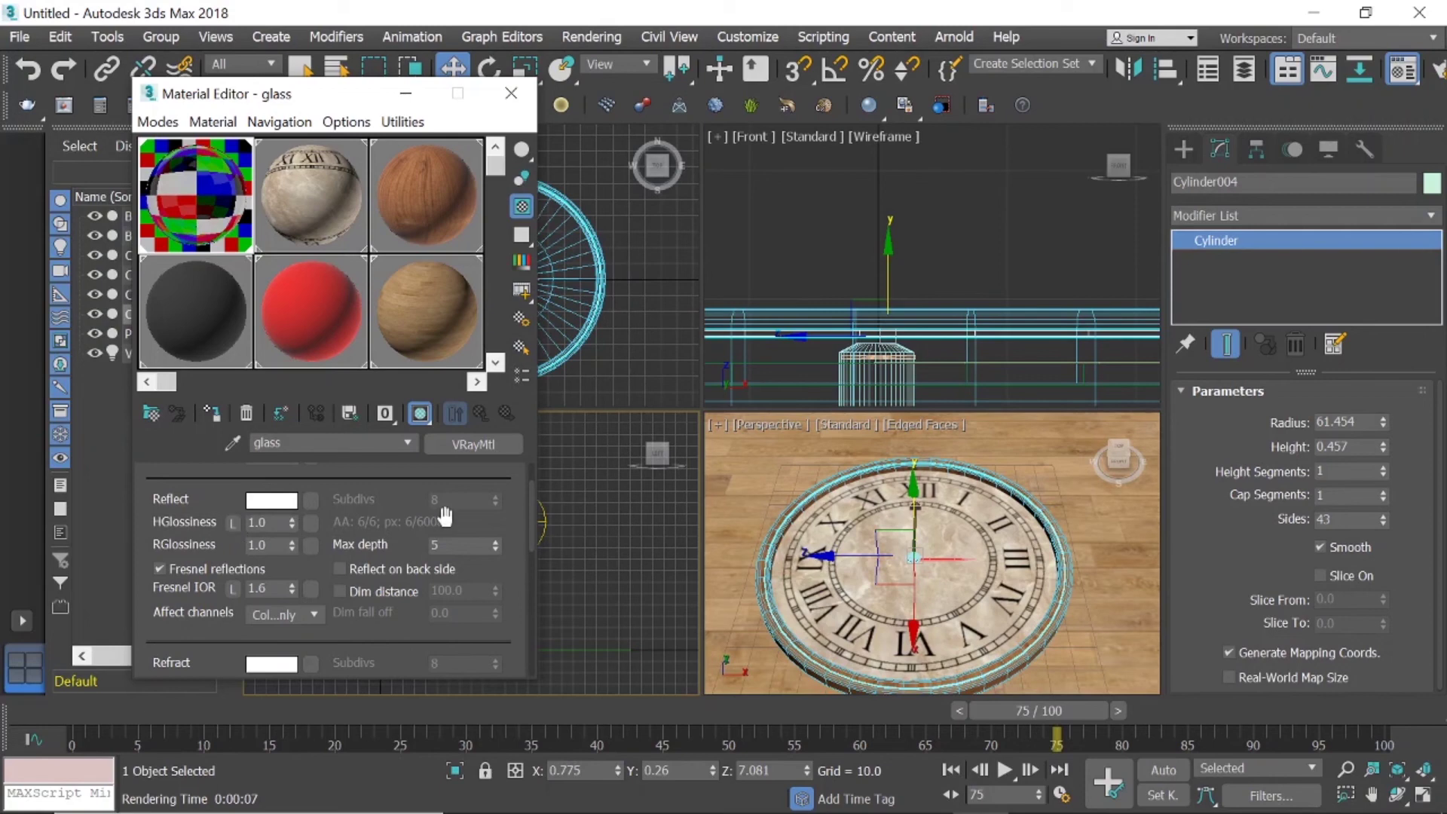
scroll(392, 518, "down", 3)
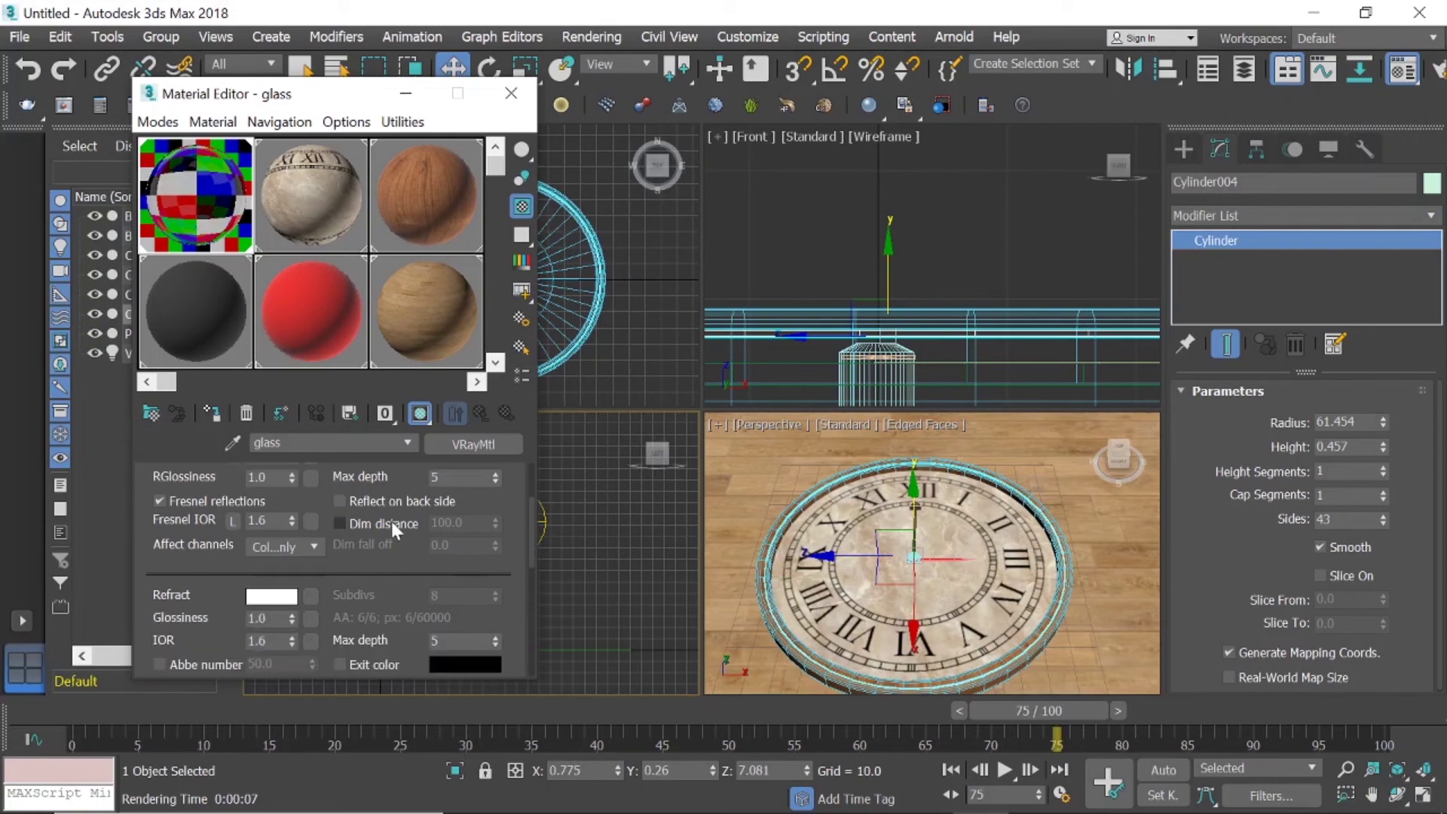
left_click(343, 504)
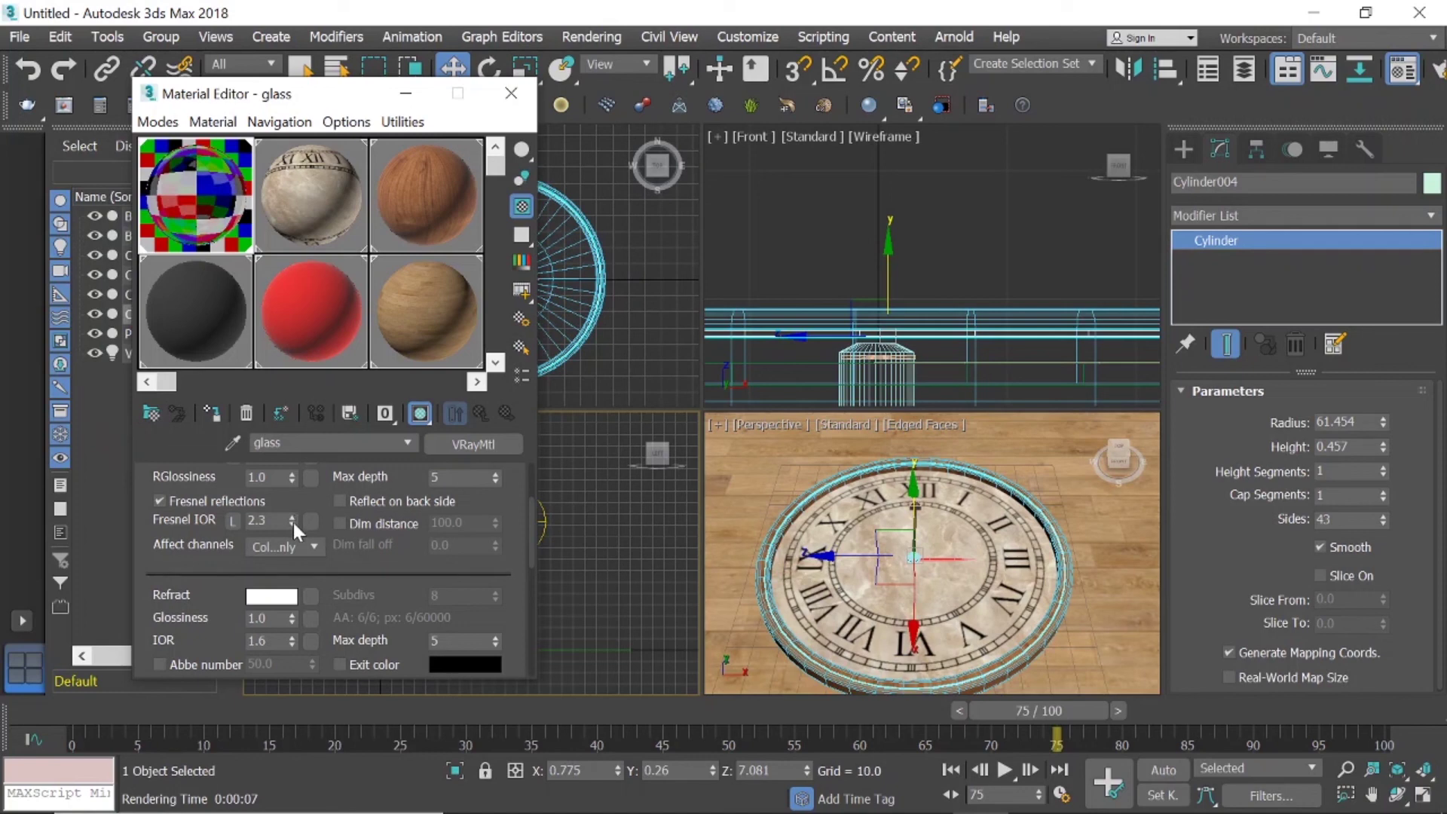
Raise the glass material's refraction IOR to 1.9 and close the Material Editor.
scroll(344, 527, "down", 3)
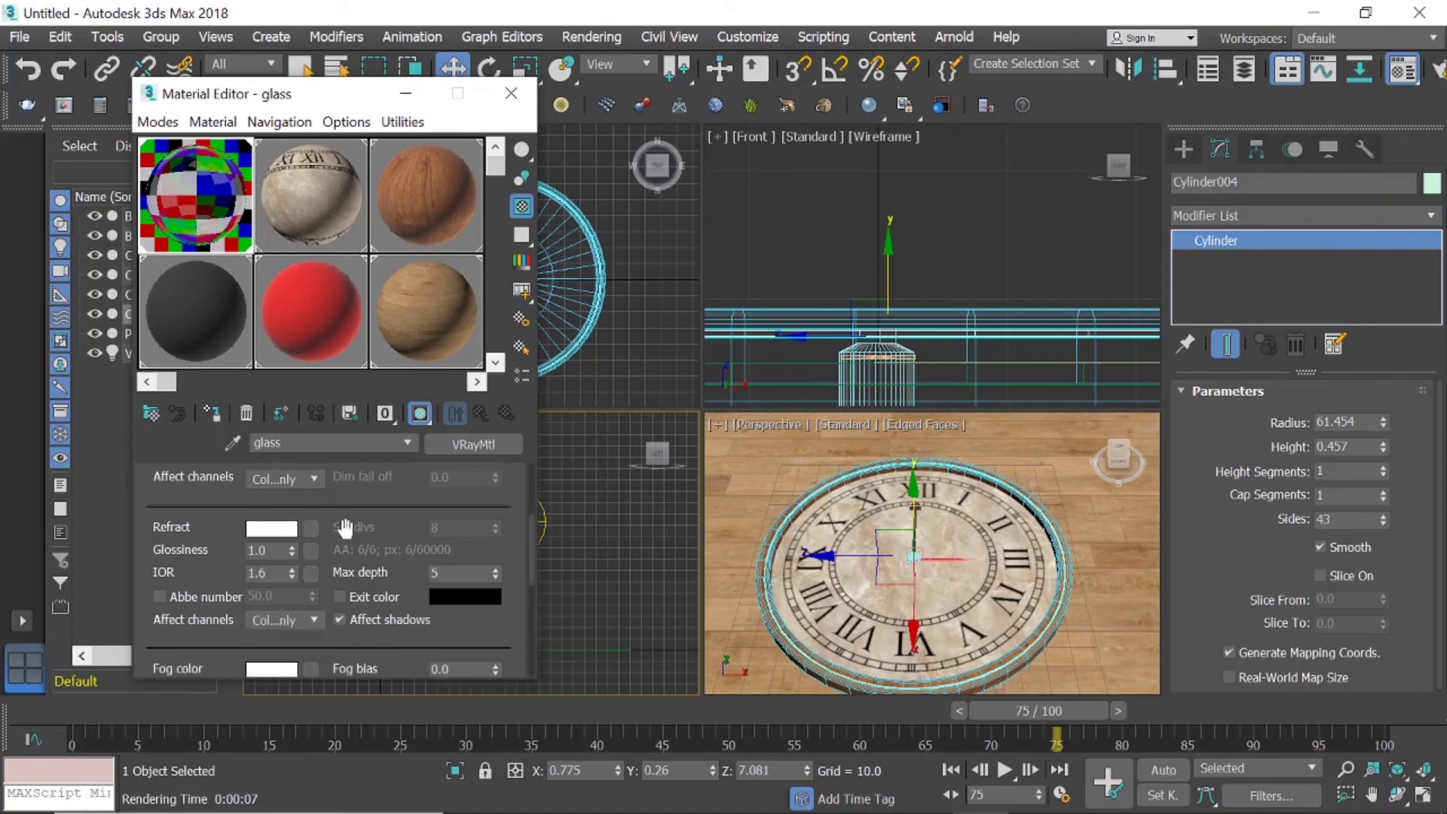
scroll(344, 526, "down", 2)
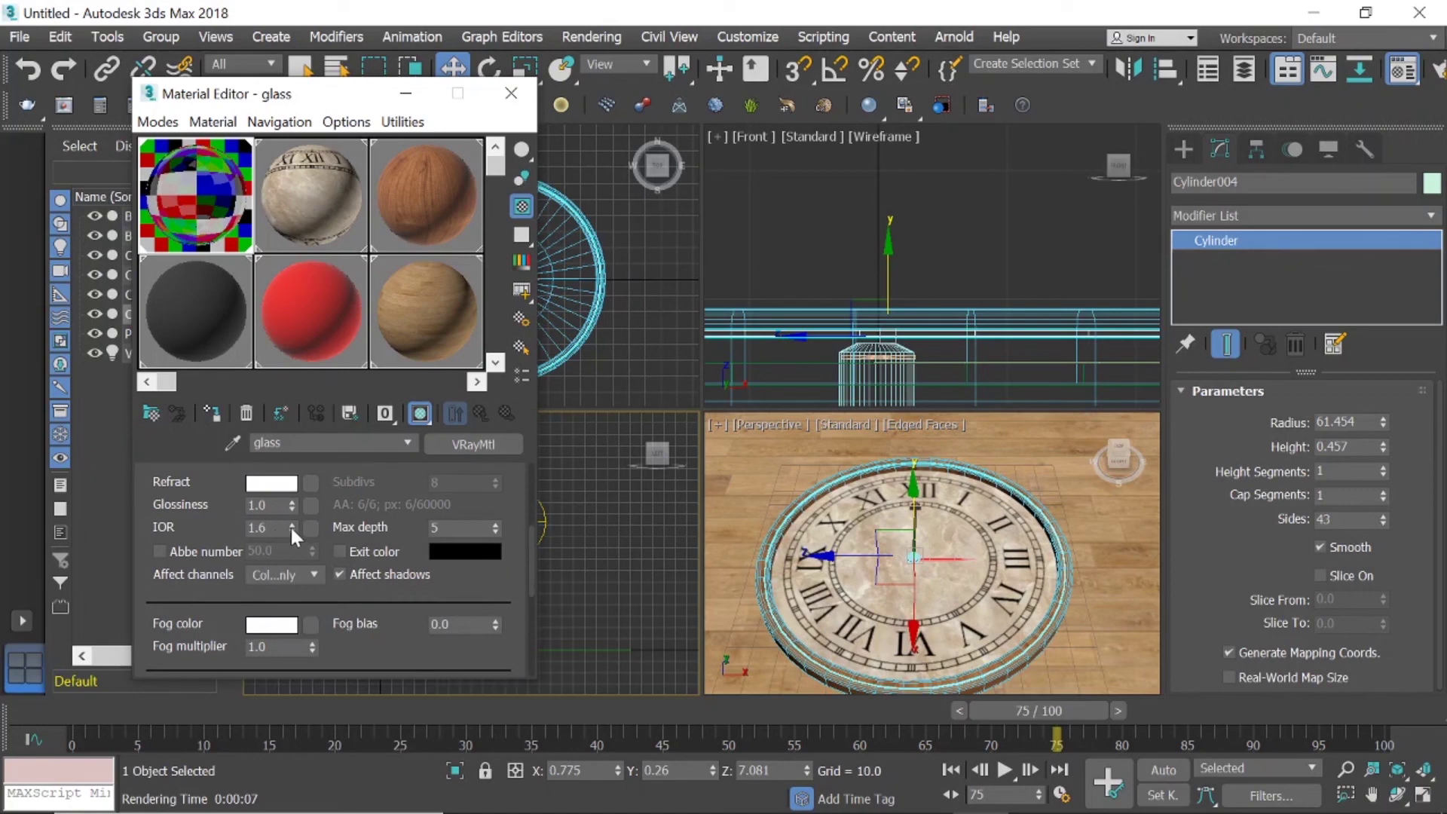
left_click(291, 526)
left_click(292, 524)
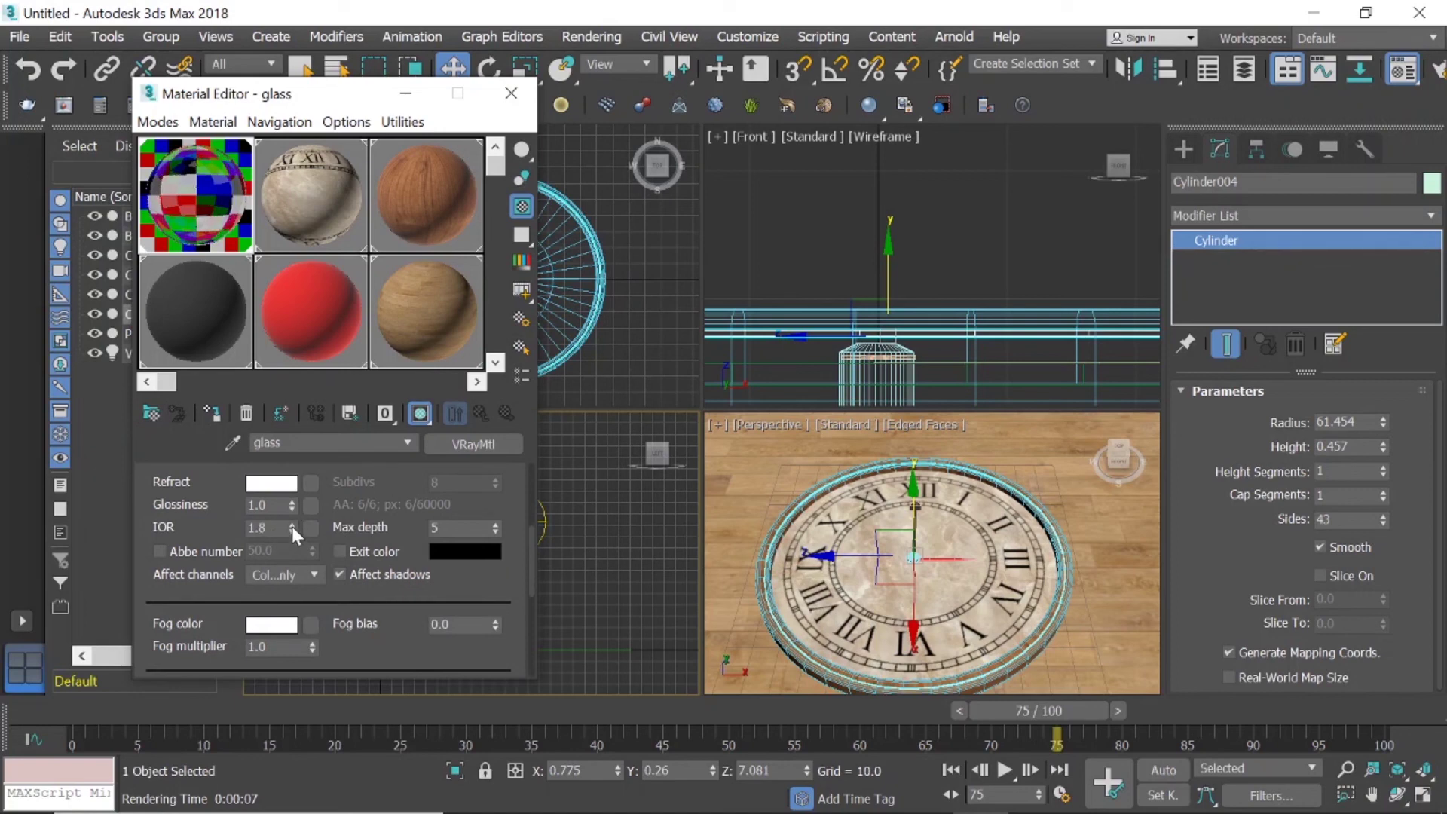
left_click(291, 524)
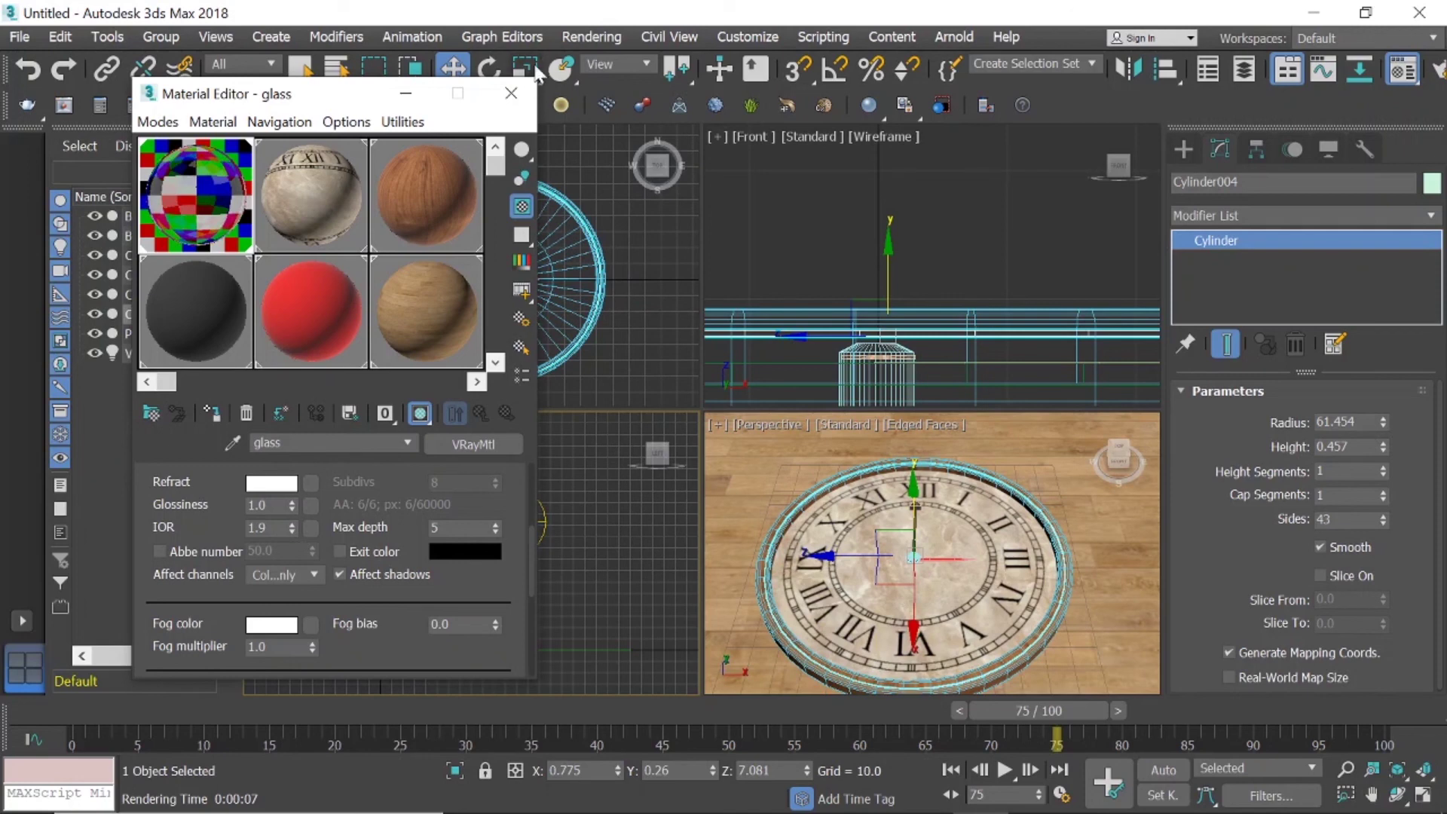
left_click(511, 93)
left_click(1076, 541)
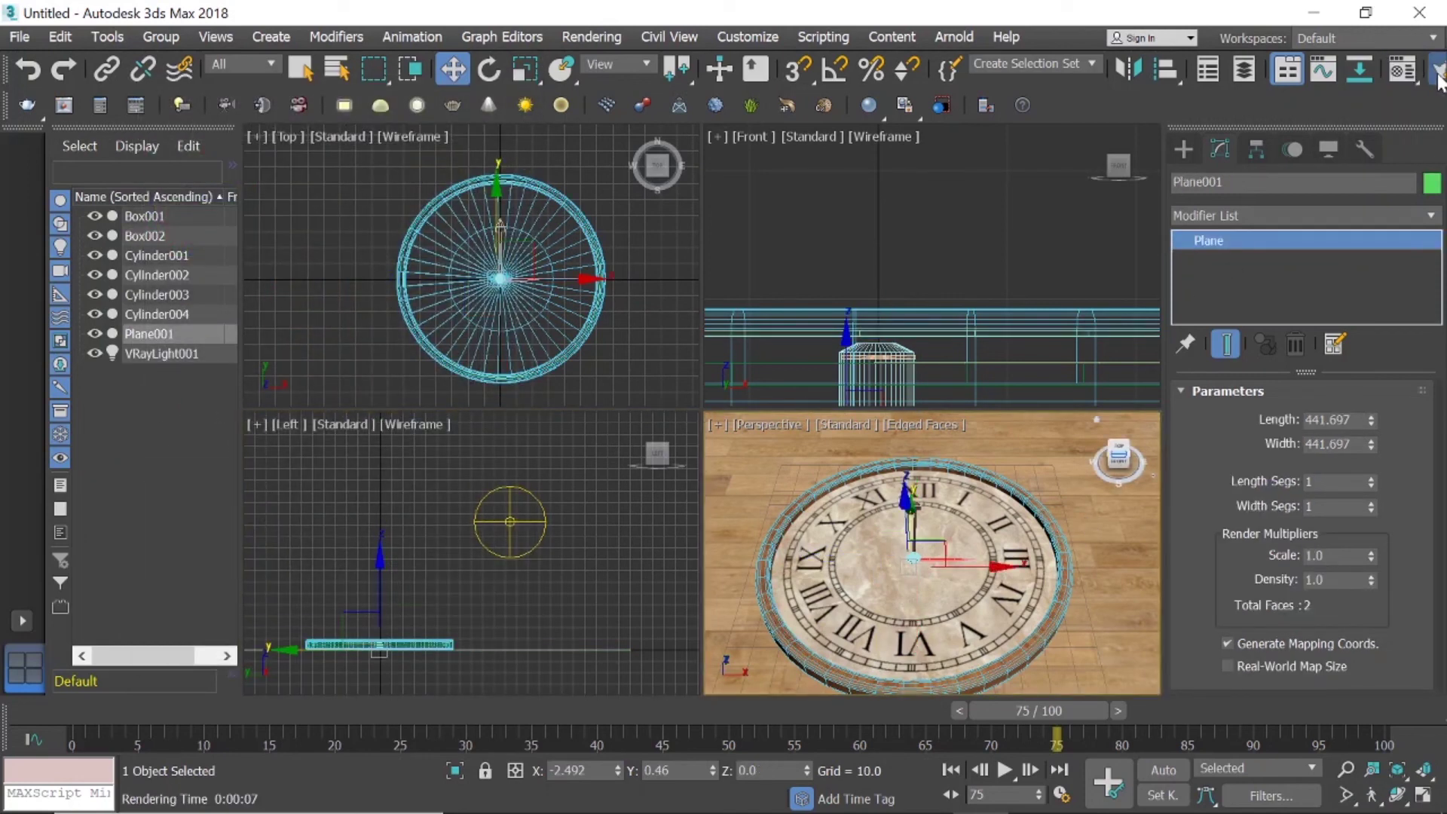
left_click(1437, 75)
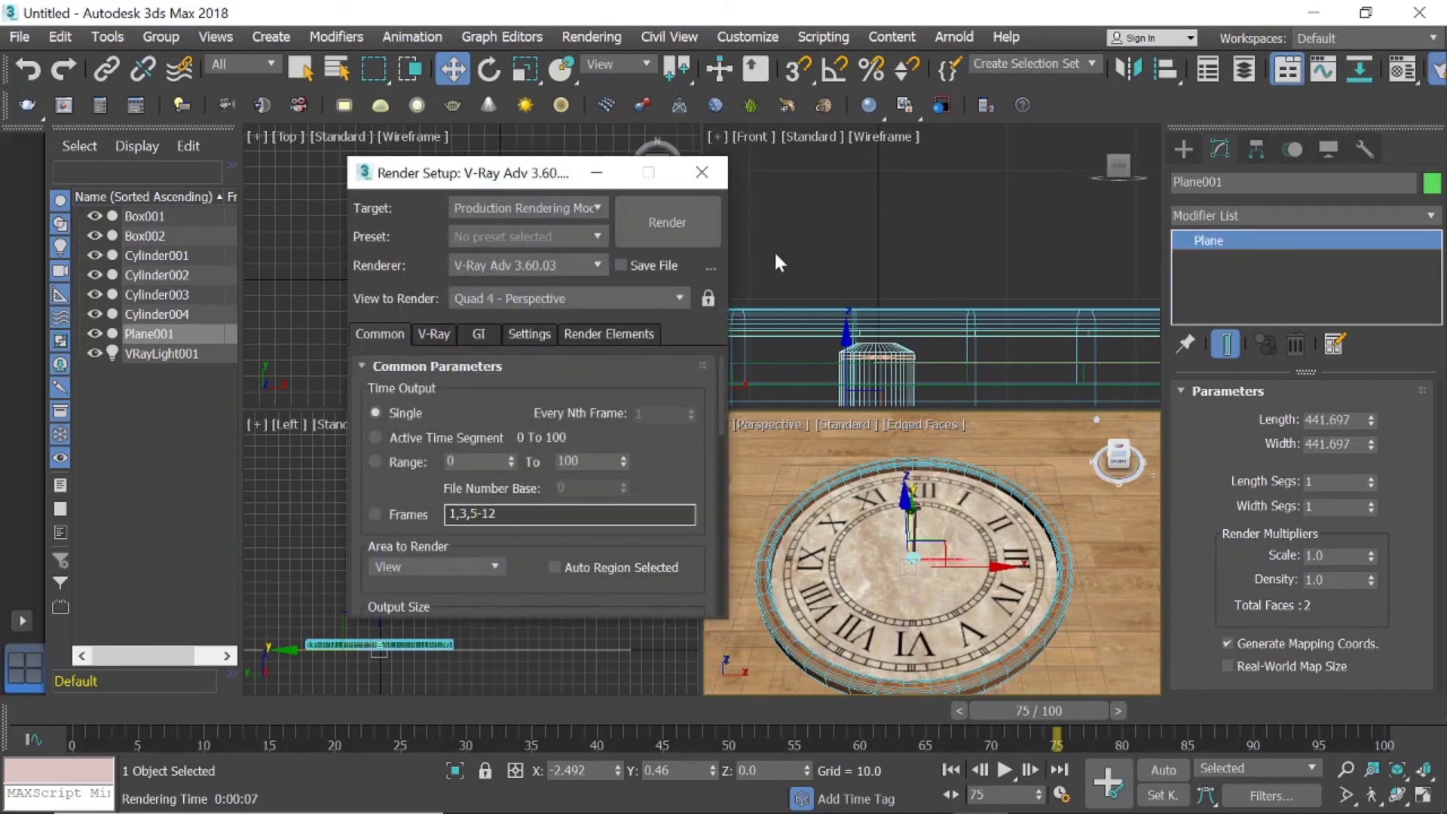
left_click(668, 234)
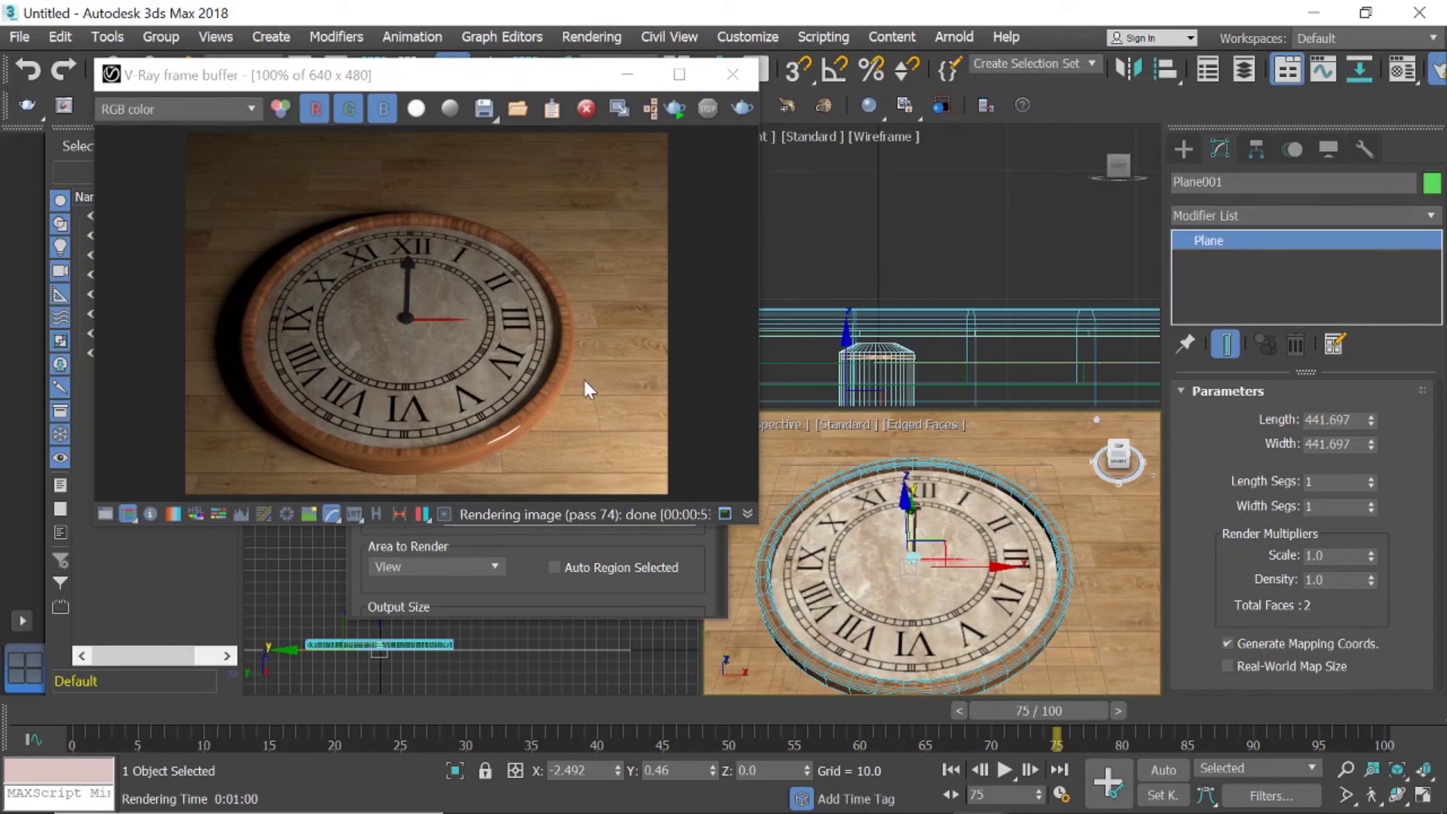
left_click(729, 71)
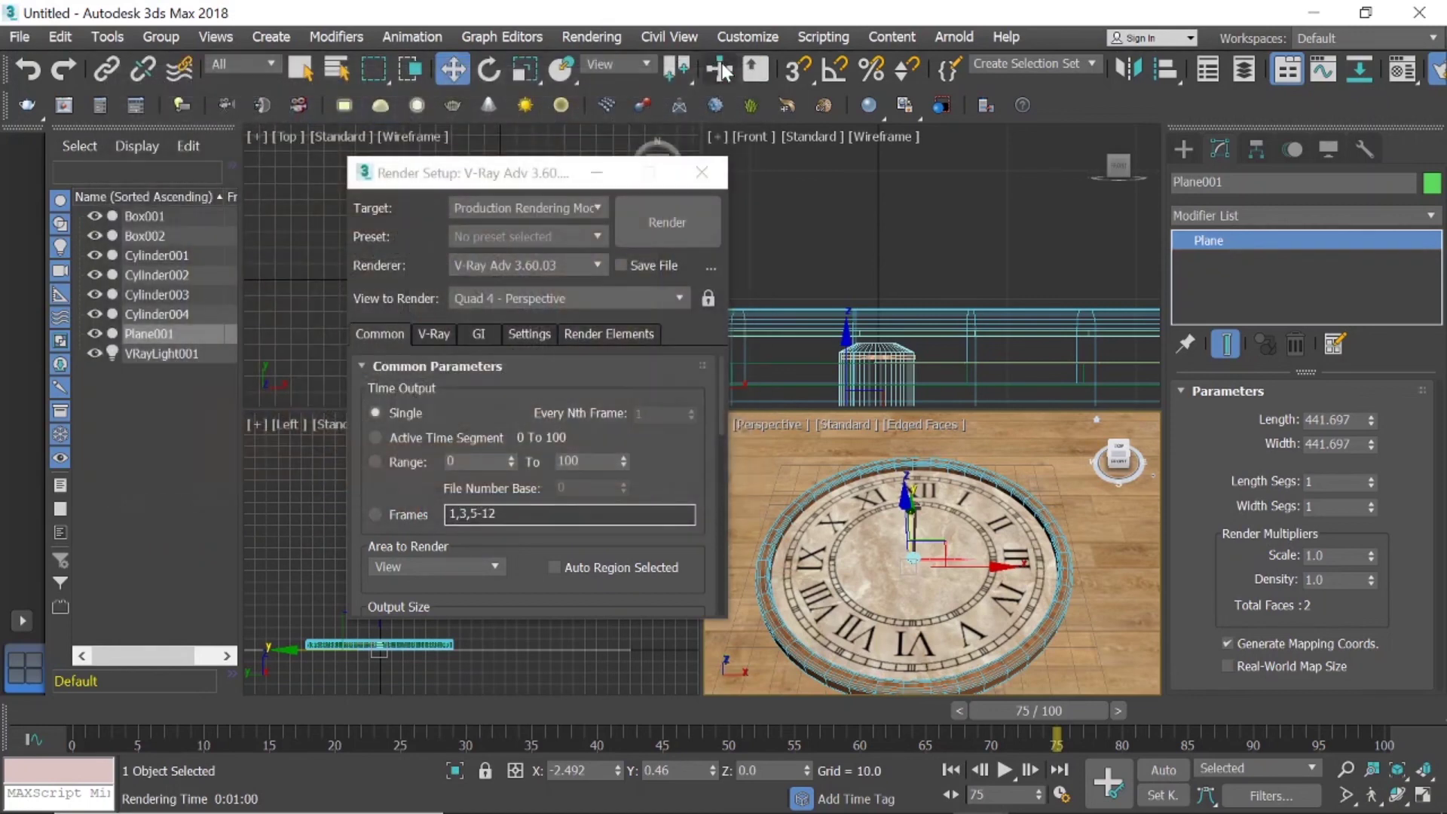
left_click(704, 180)
Pick the wood material and add a UVW Map modifier to Plane001.
key("m")
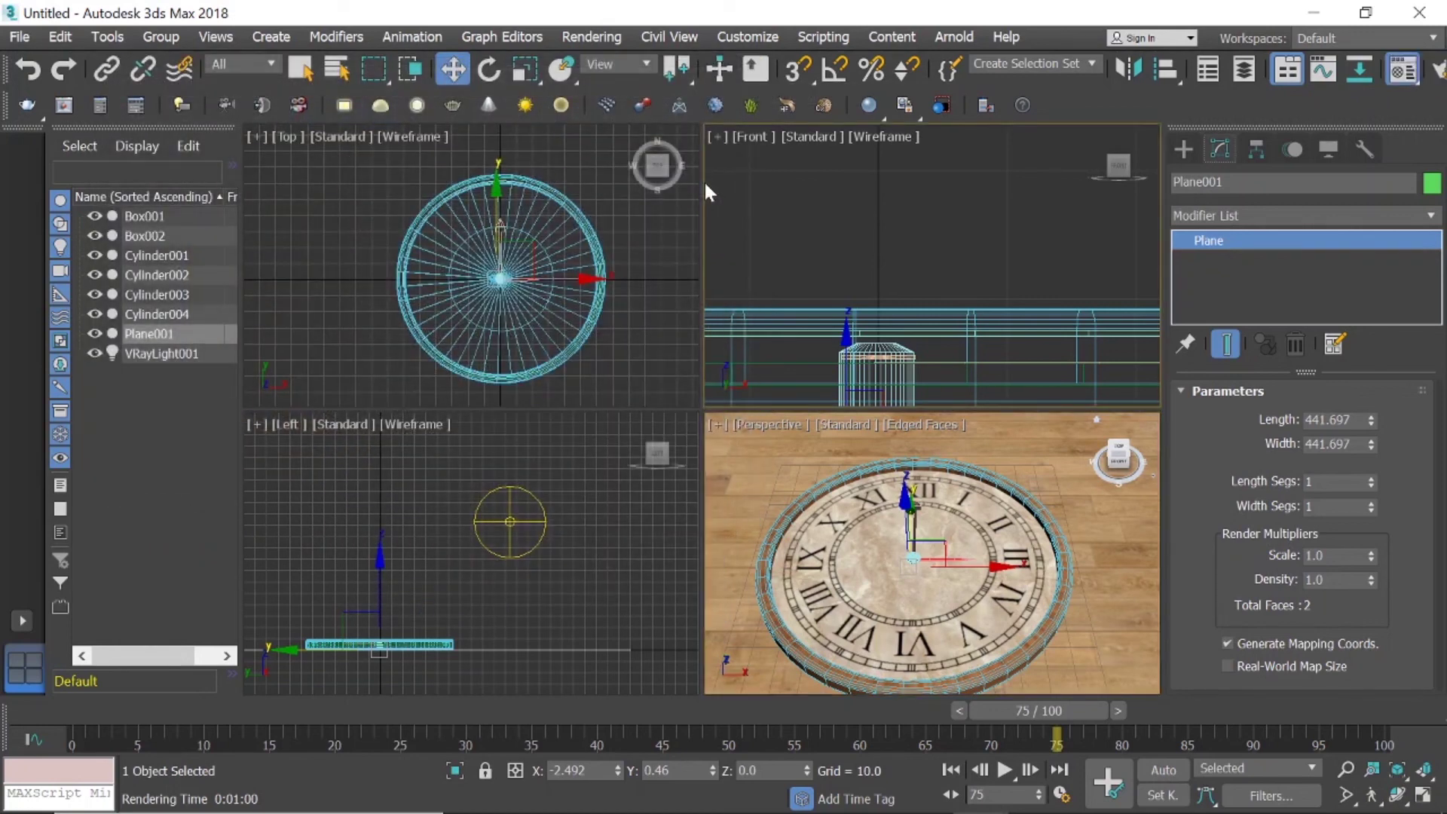
left_click(410, 200)
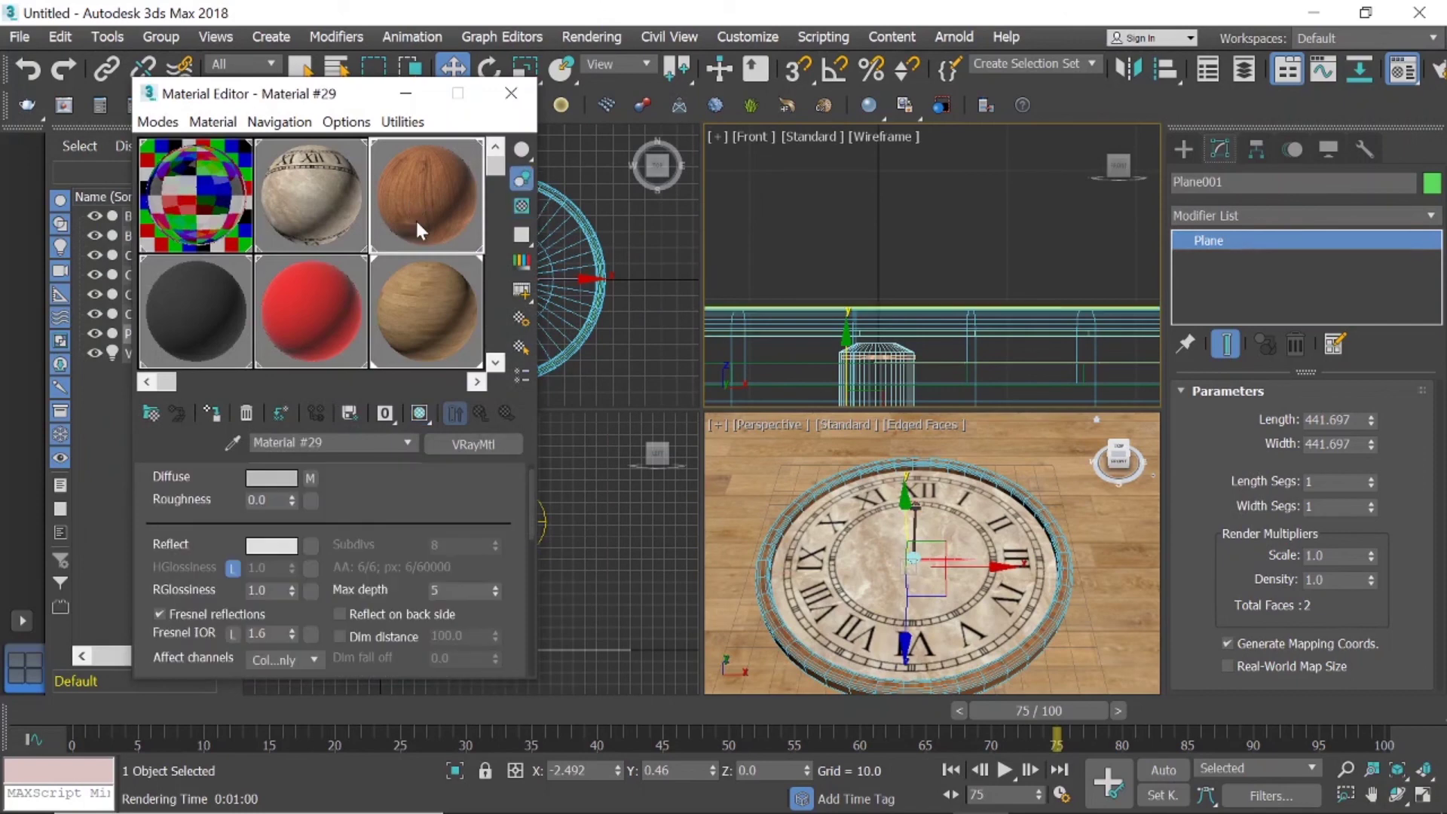
right_click(936, 215)
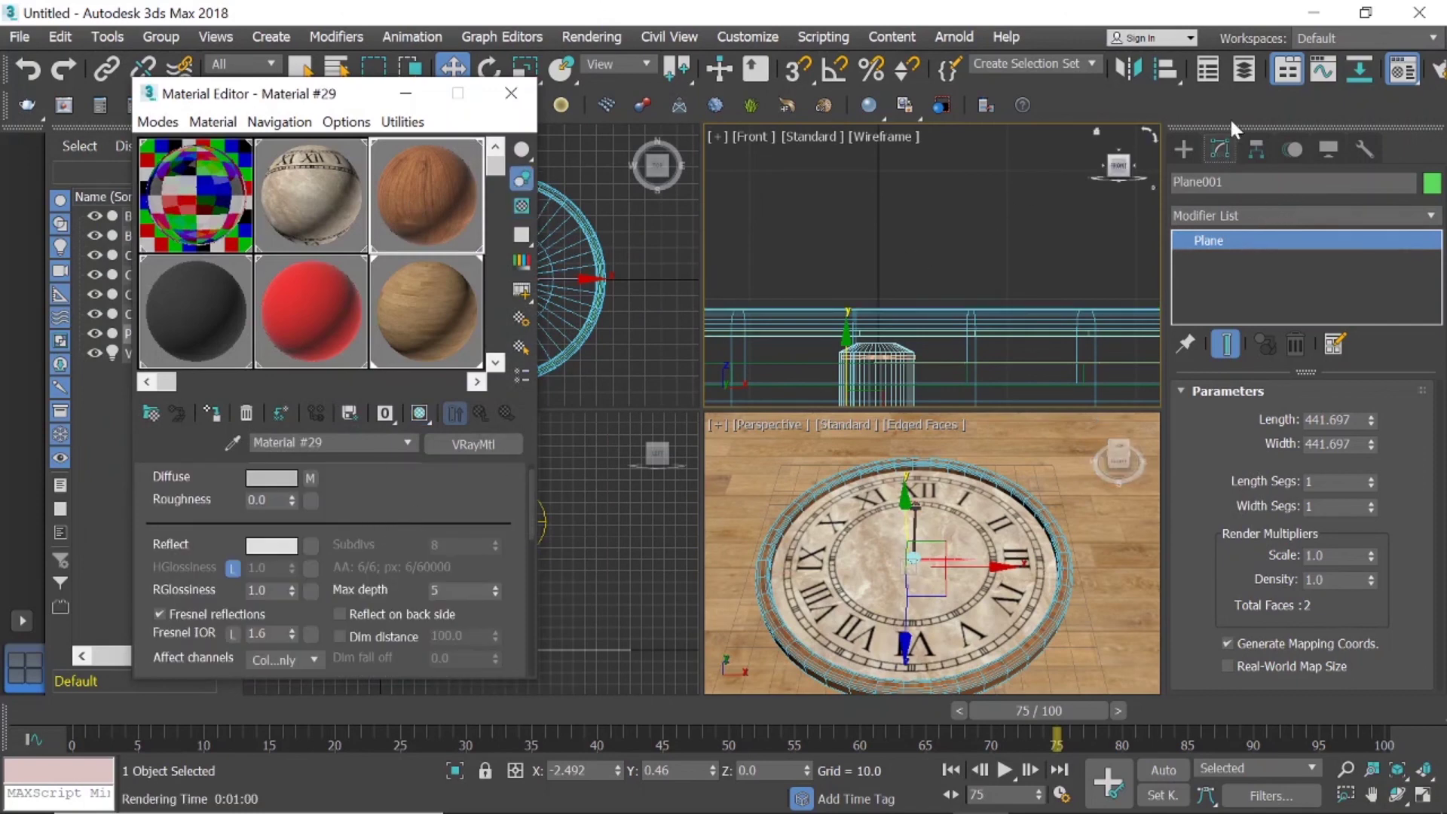
left_click(1427, 218)
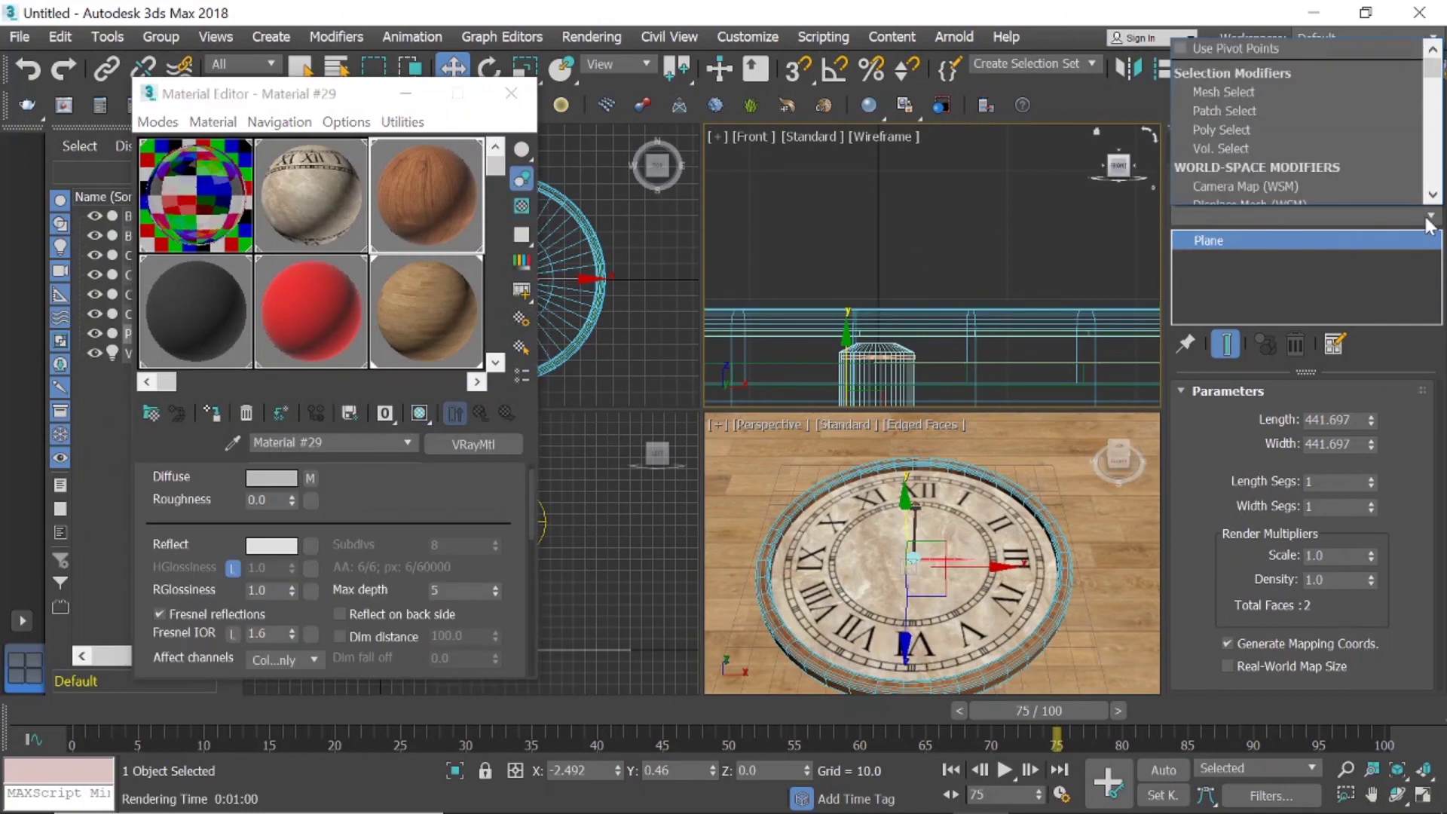
scroll(1290, 111, "down", 1)
scroll(1290, 112, "down", 2)
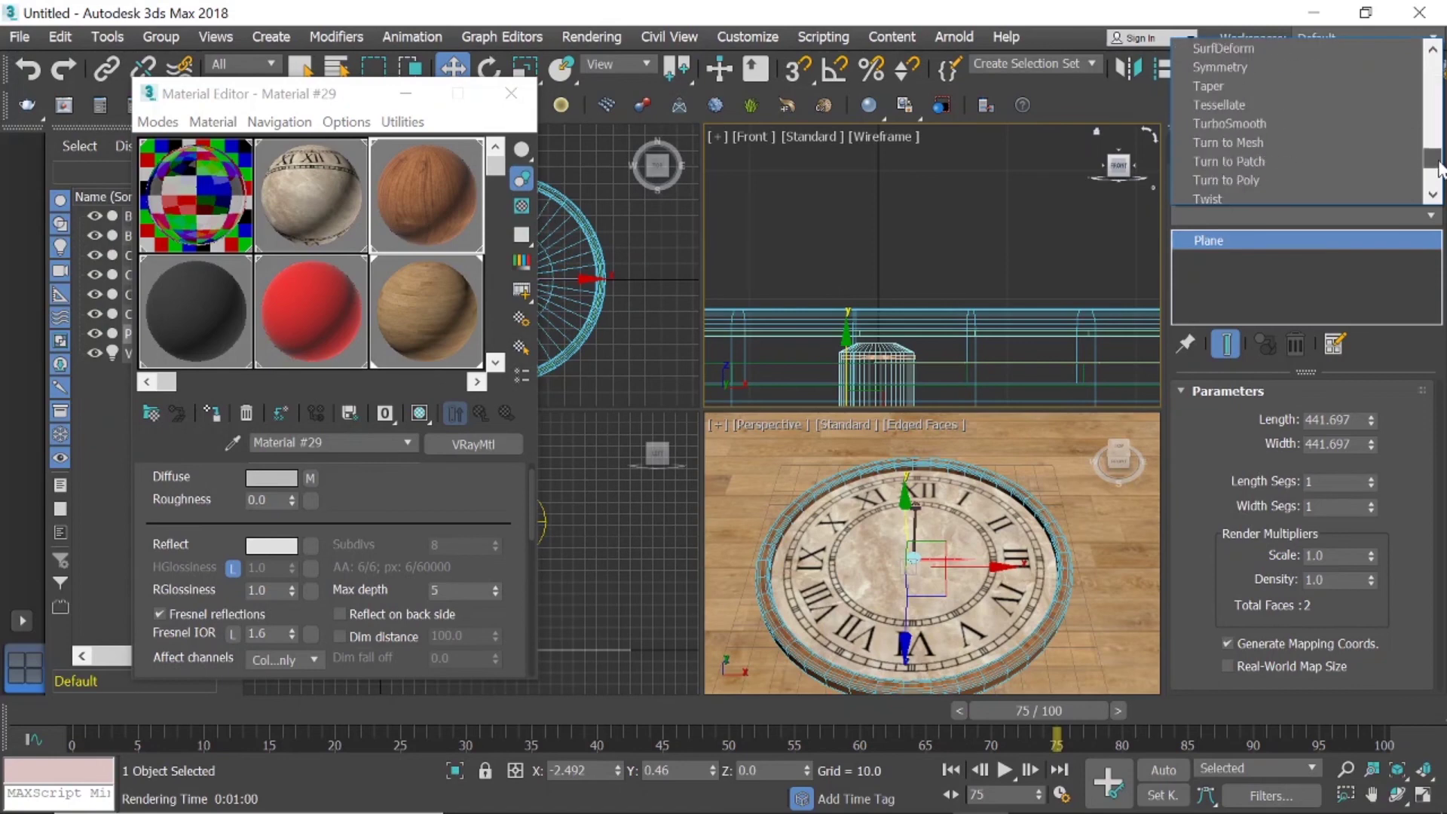
left_click_drag(1436, 97, 1436, 184)
scroll(1277, 133, "up", 2)
scroll(1277, 130, "up", 1)
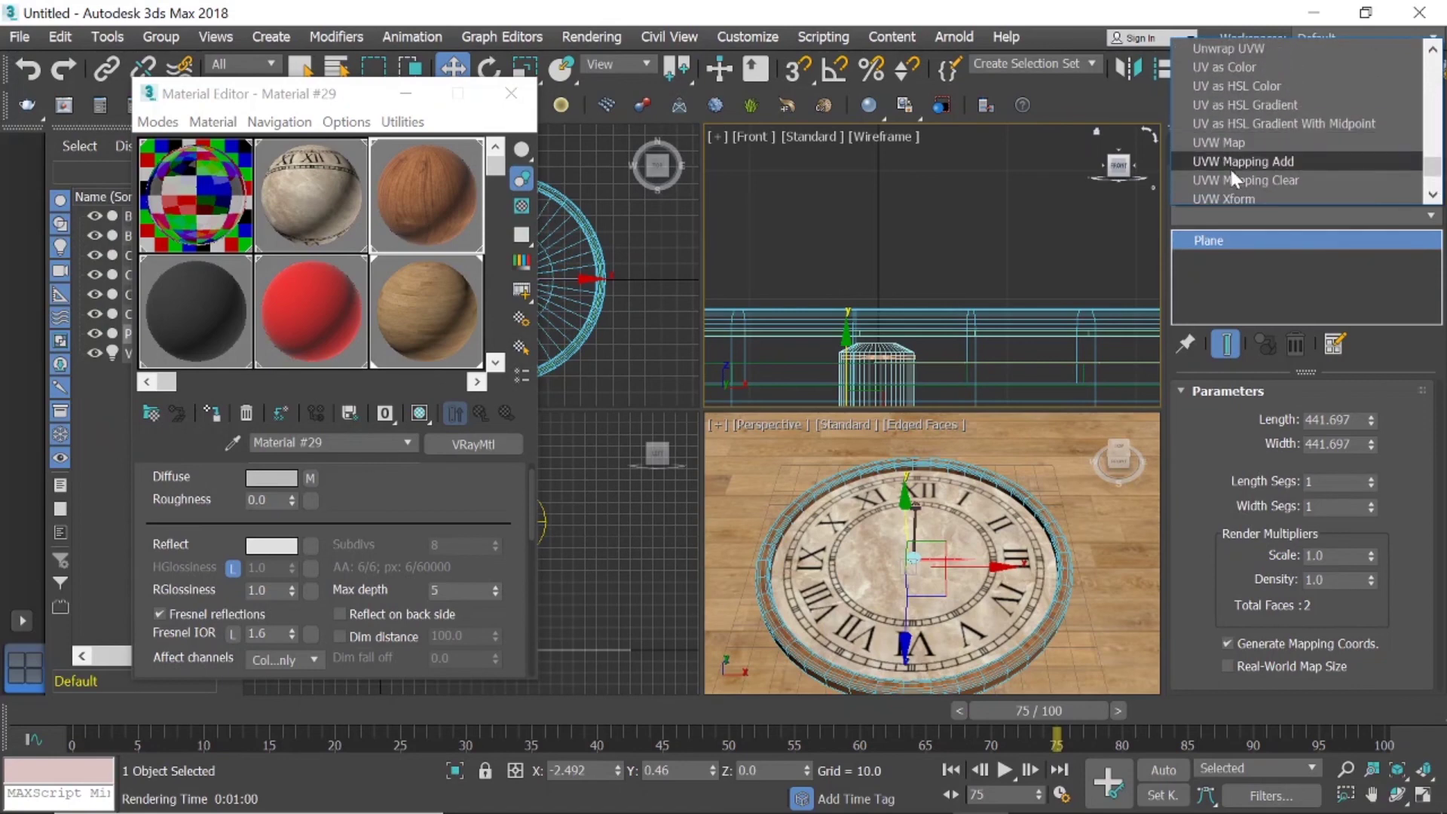
left_click(1255, 134)
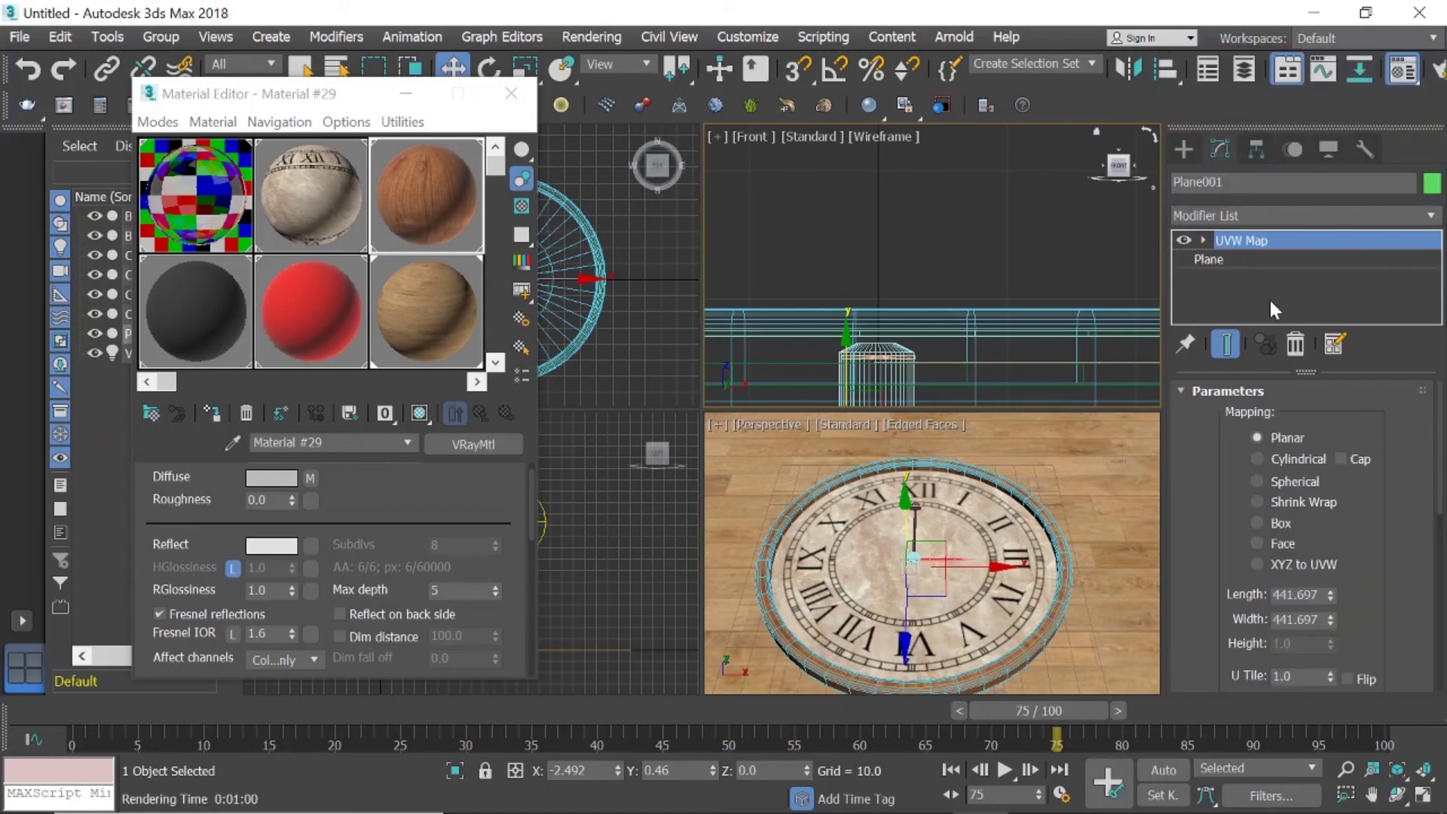
Set the UVW Map mapping type to Spherical for the floor plane.
scroll(1072, 650, "up", 3)
scroll(1056, 643, "up", 3)
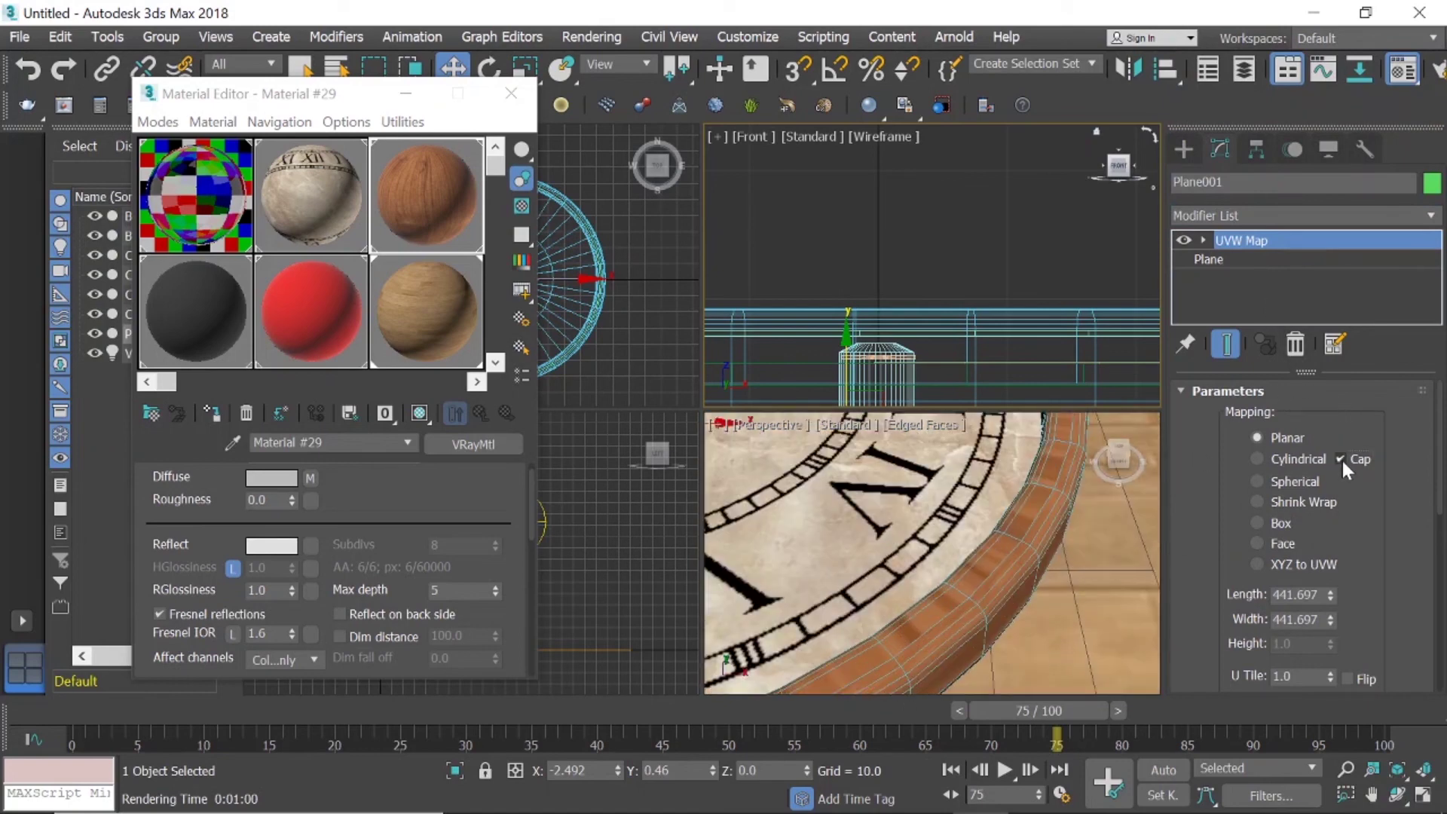
left_click(1256, 458)
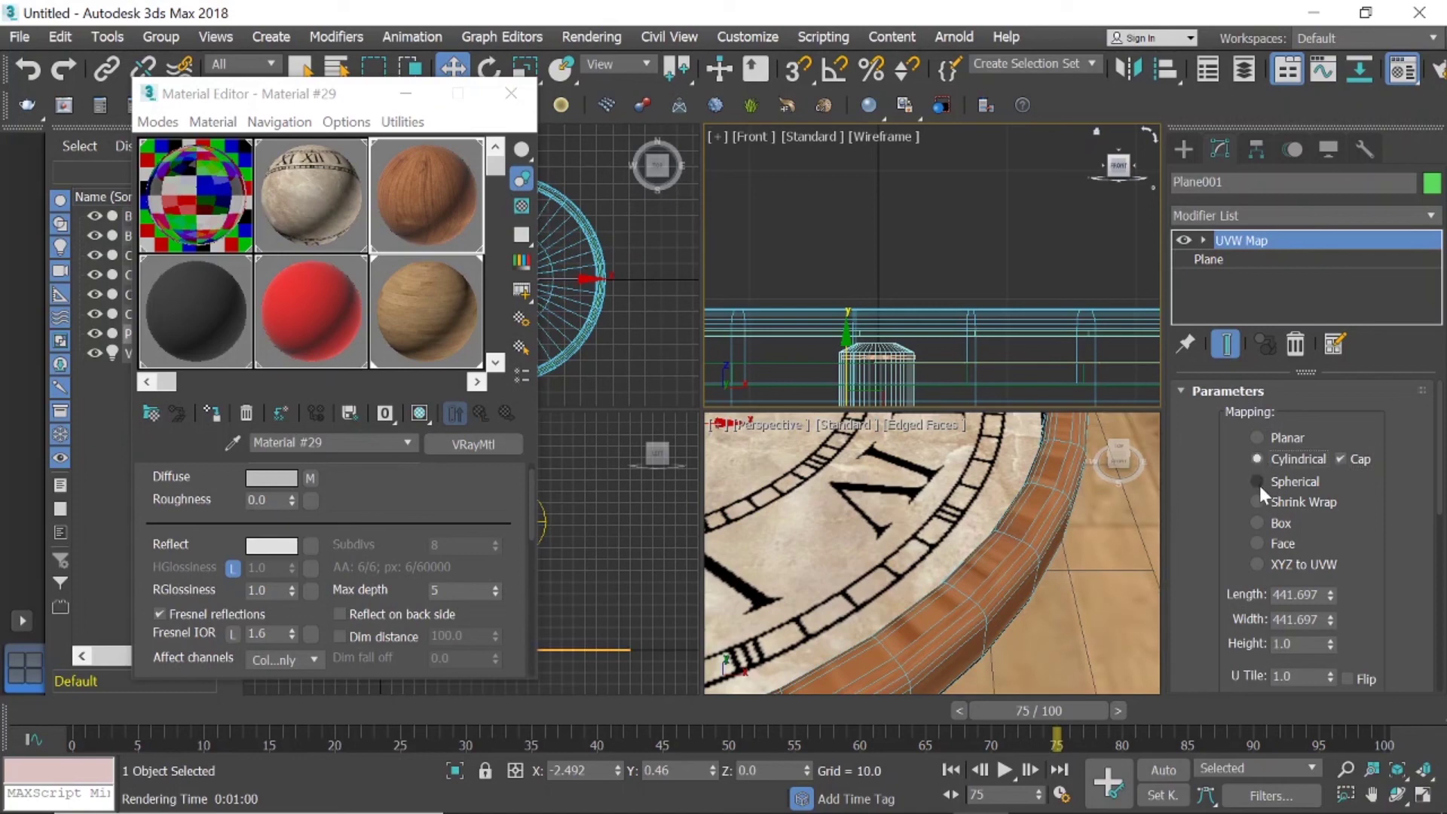
left_click(1256, 481)
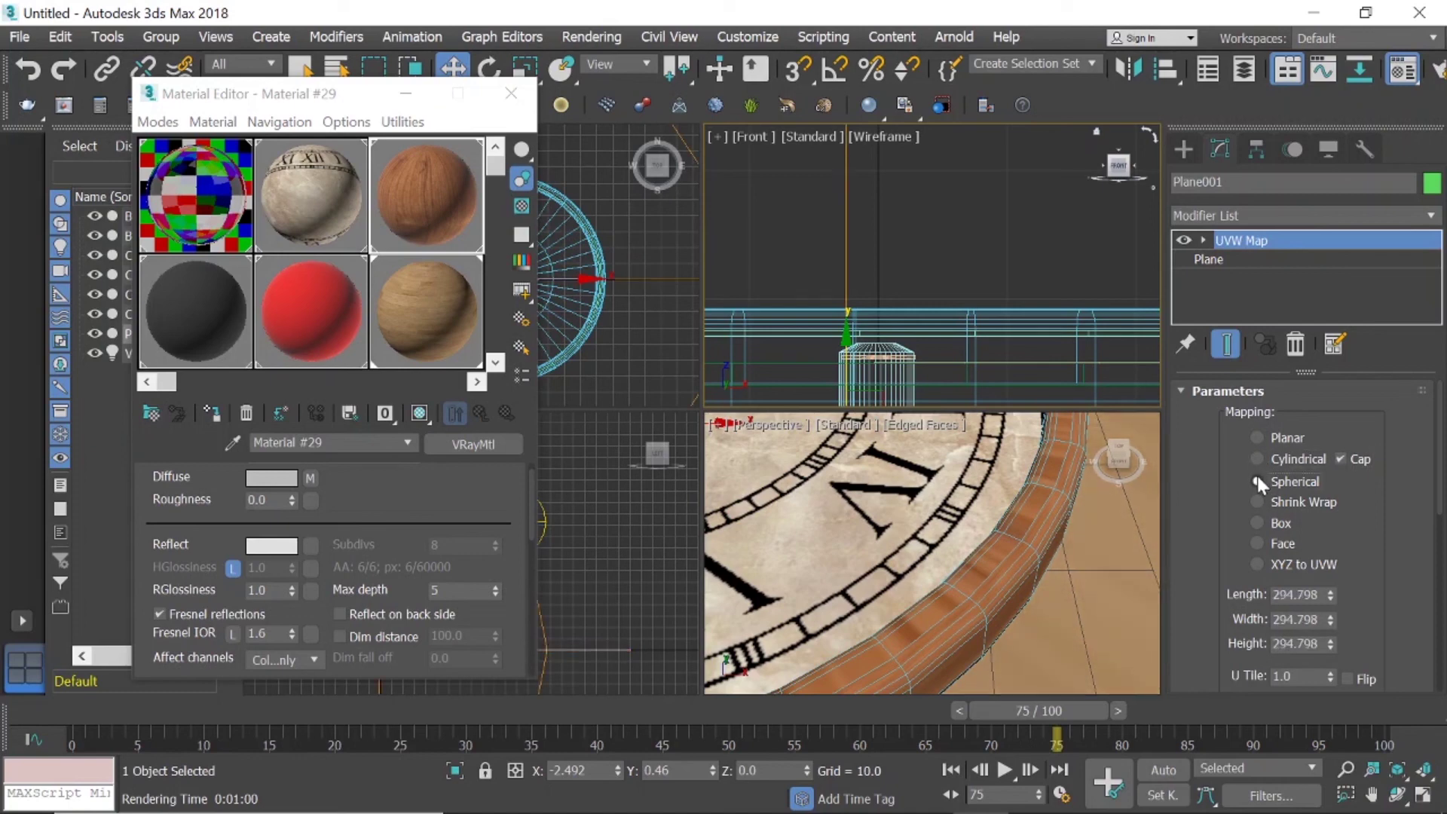
scroll(1054, 519, "down", 5)
scroll(1053, 518, "down", 5)
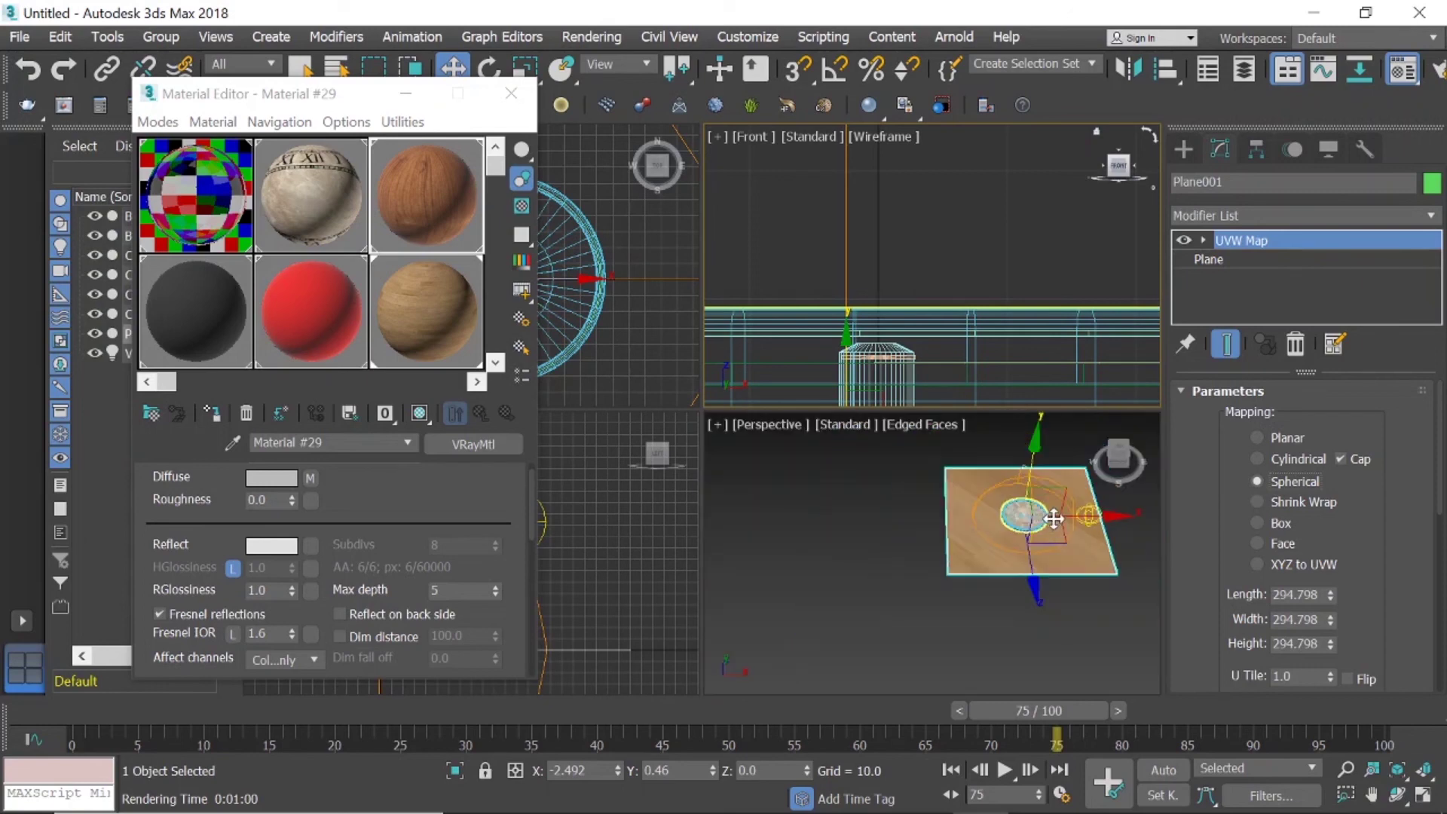
scroll(1054, 518, "up", 5)
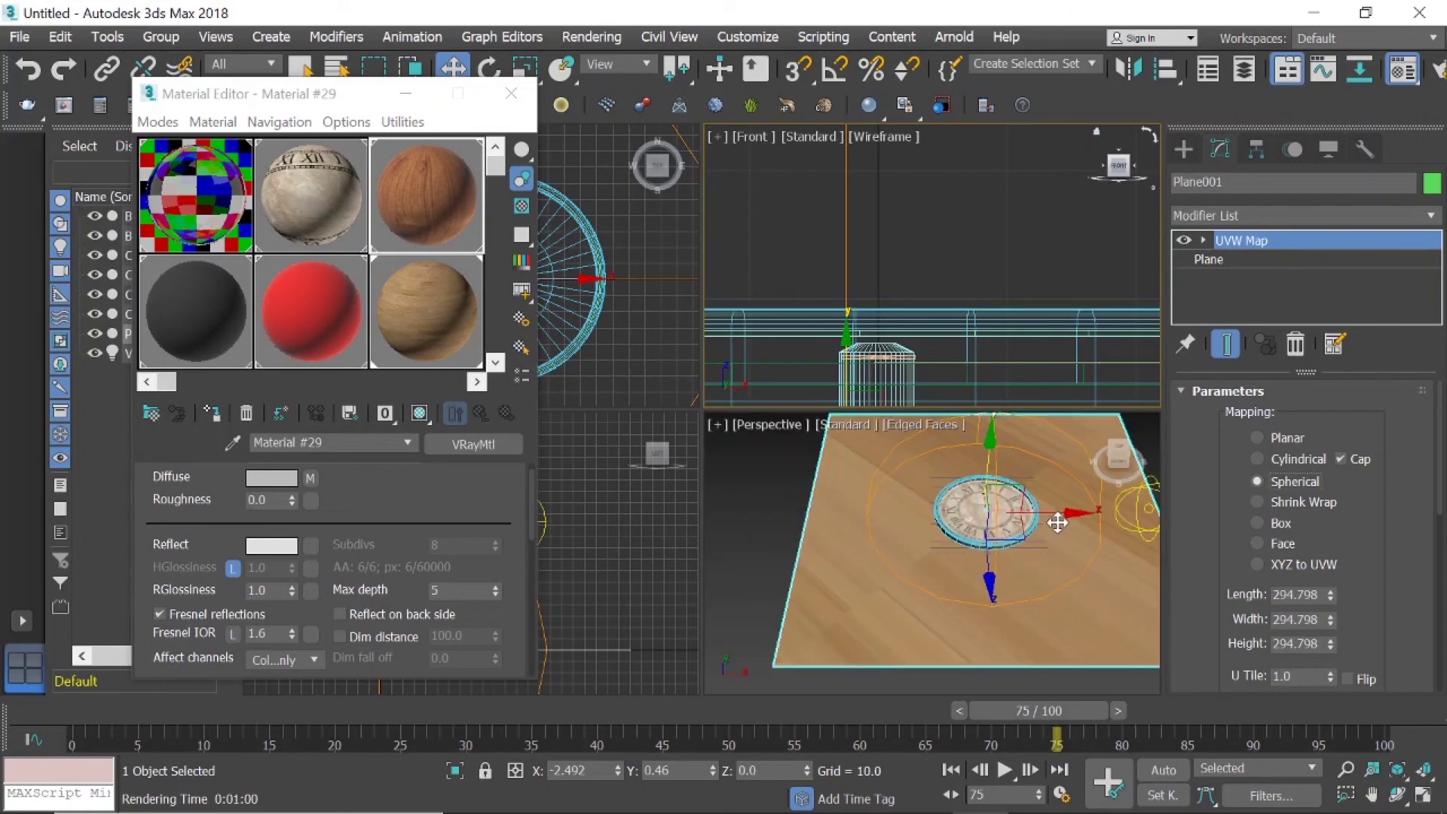
left_click(1057, 521)
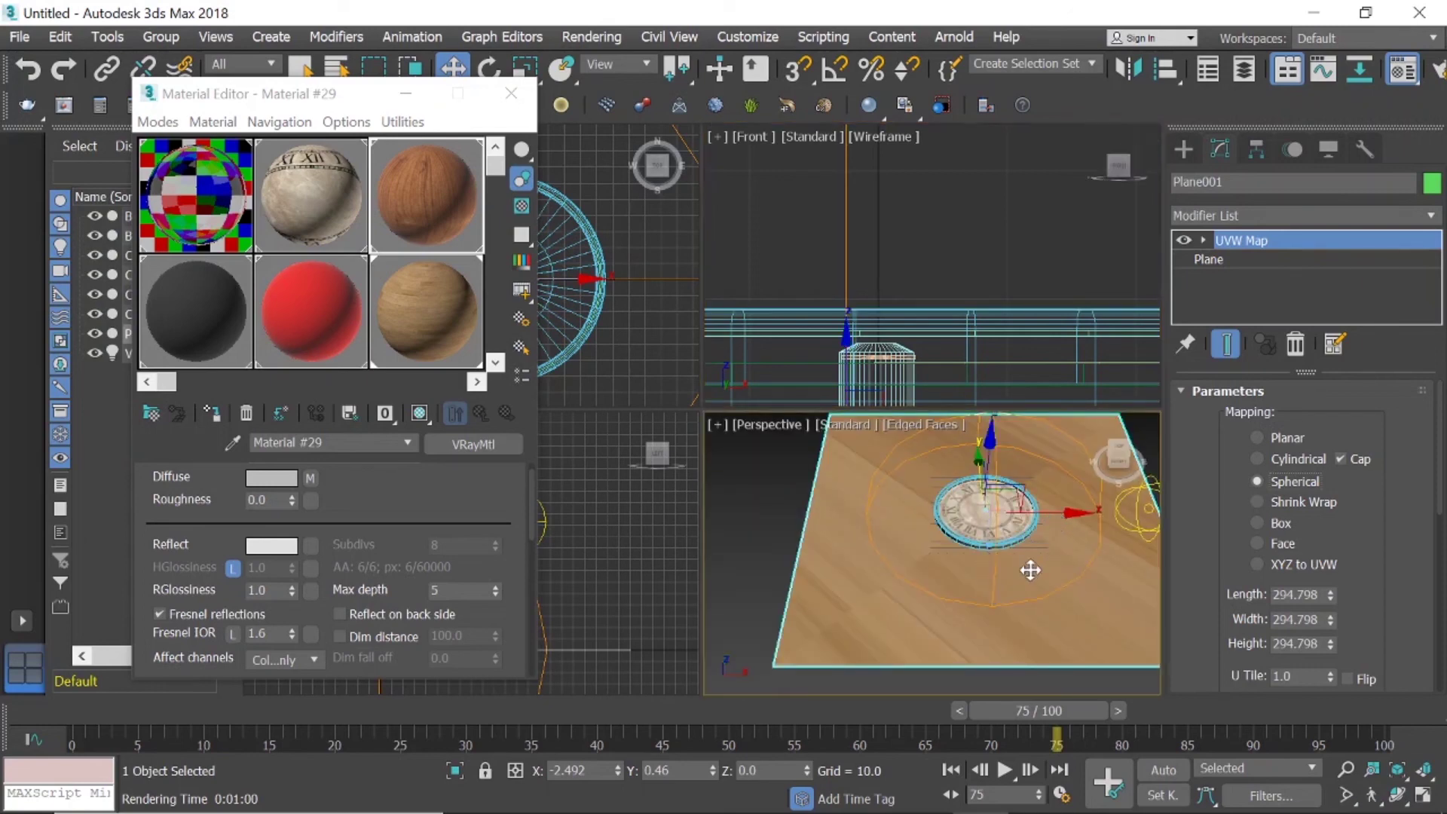
left_click(748, 470)
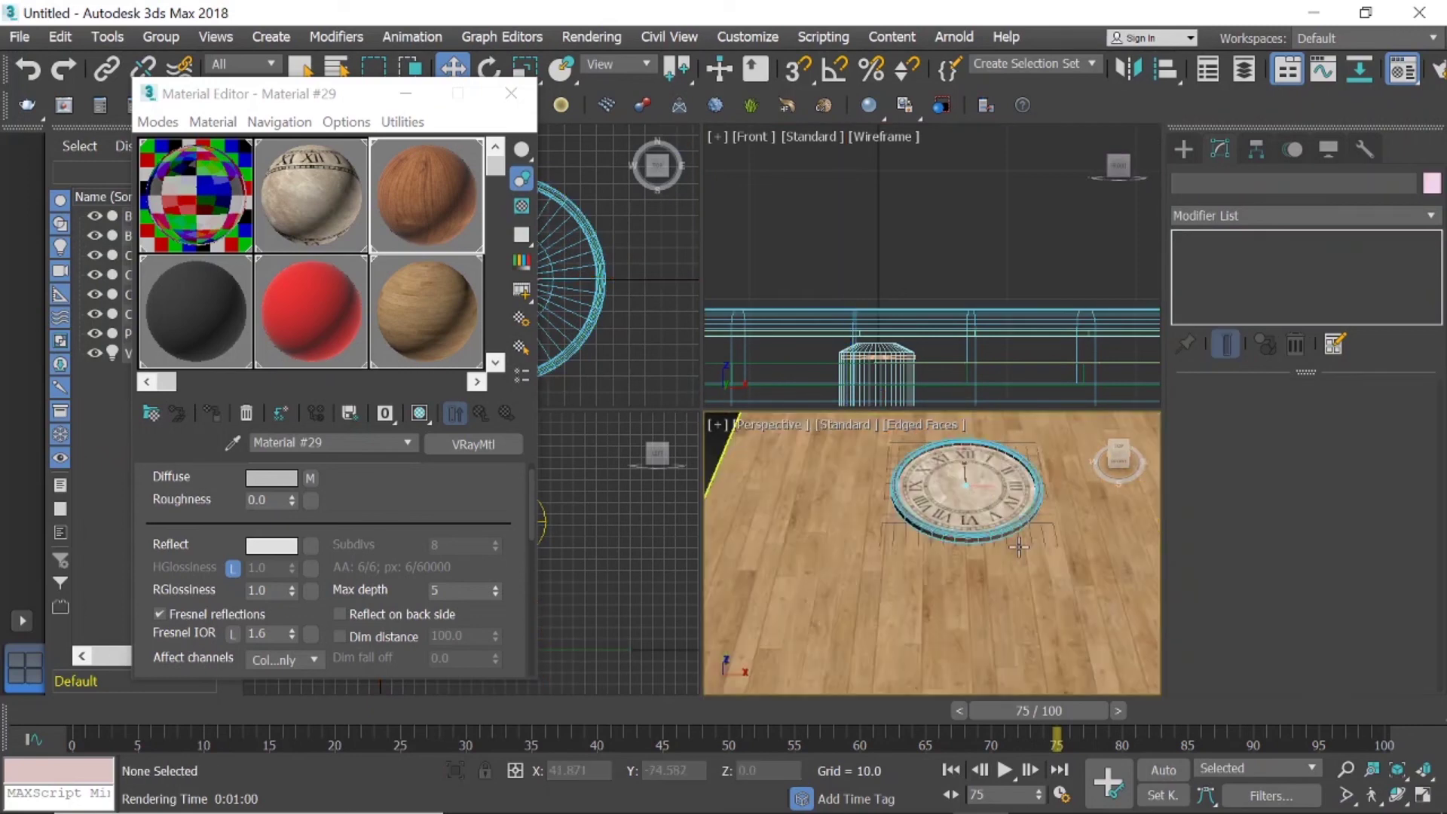
scroll(989, 531, "up", 8)
Select the clock rim Cylinder001 and scroll its Modifier List down to UVW Map.
left_click(989, 531)
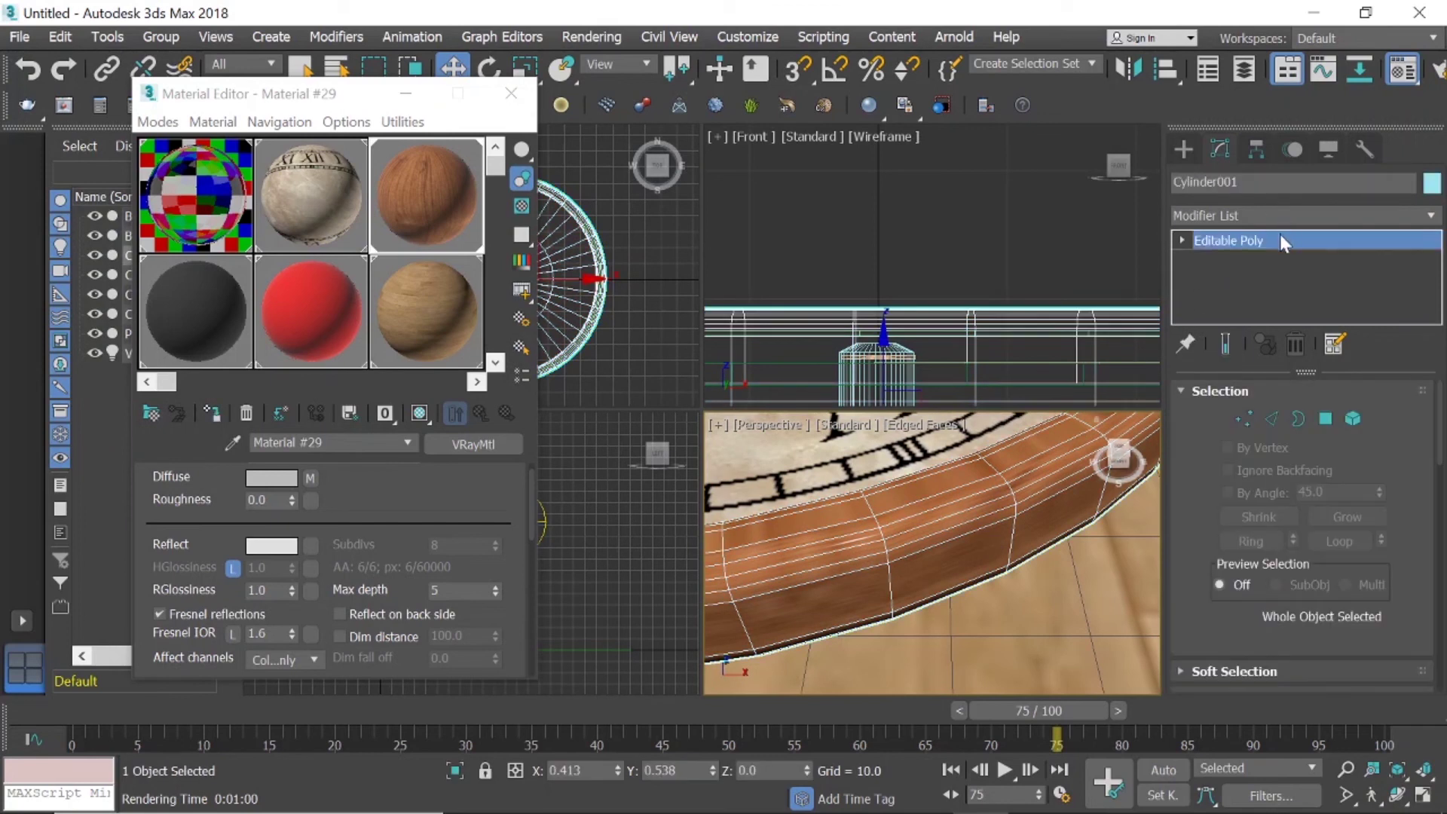
left_click(420, 214)
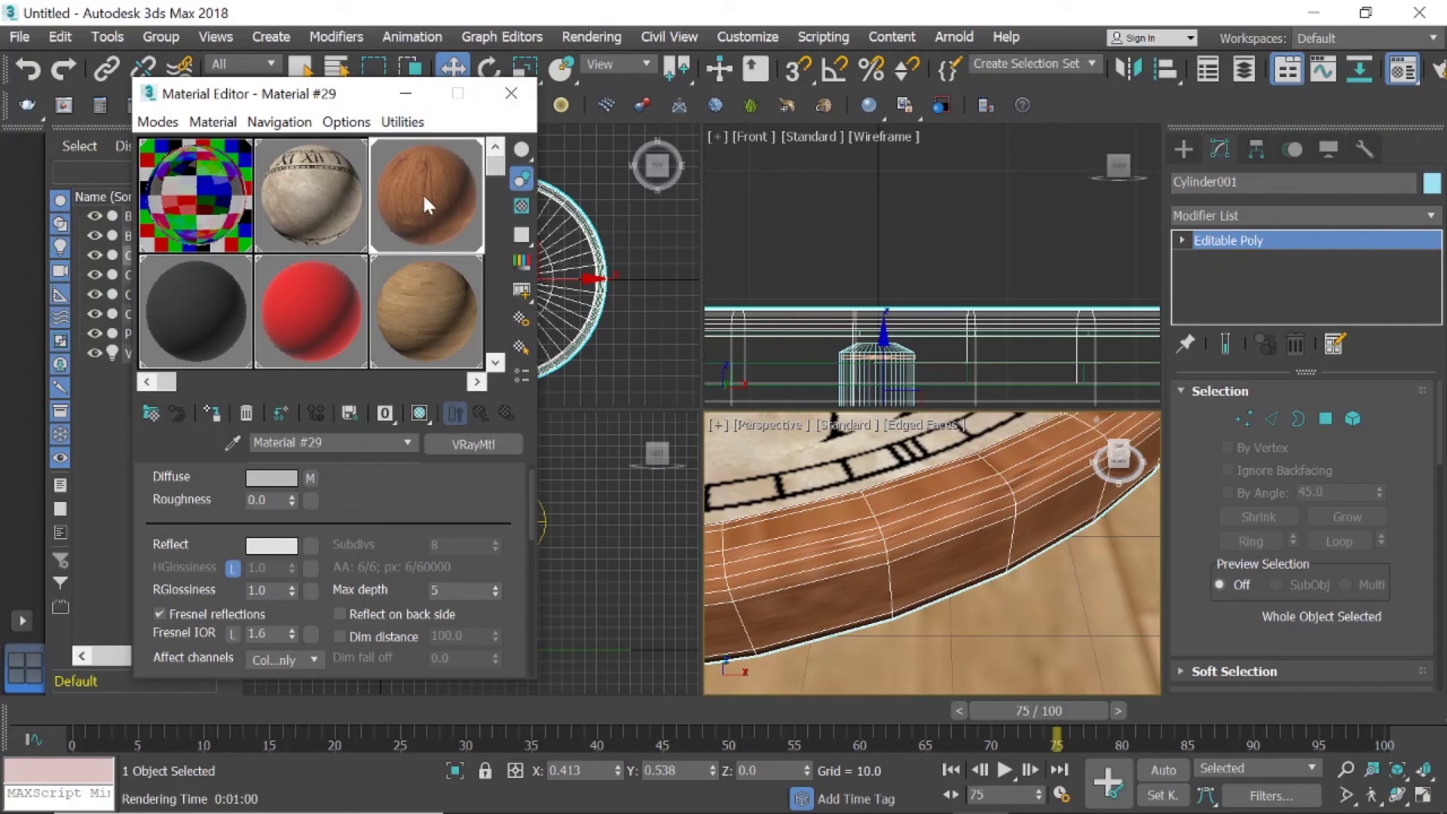
left_click(1406, 215)
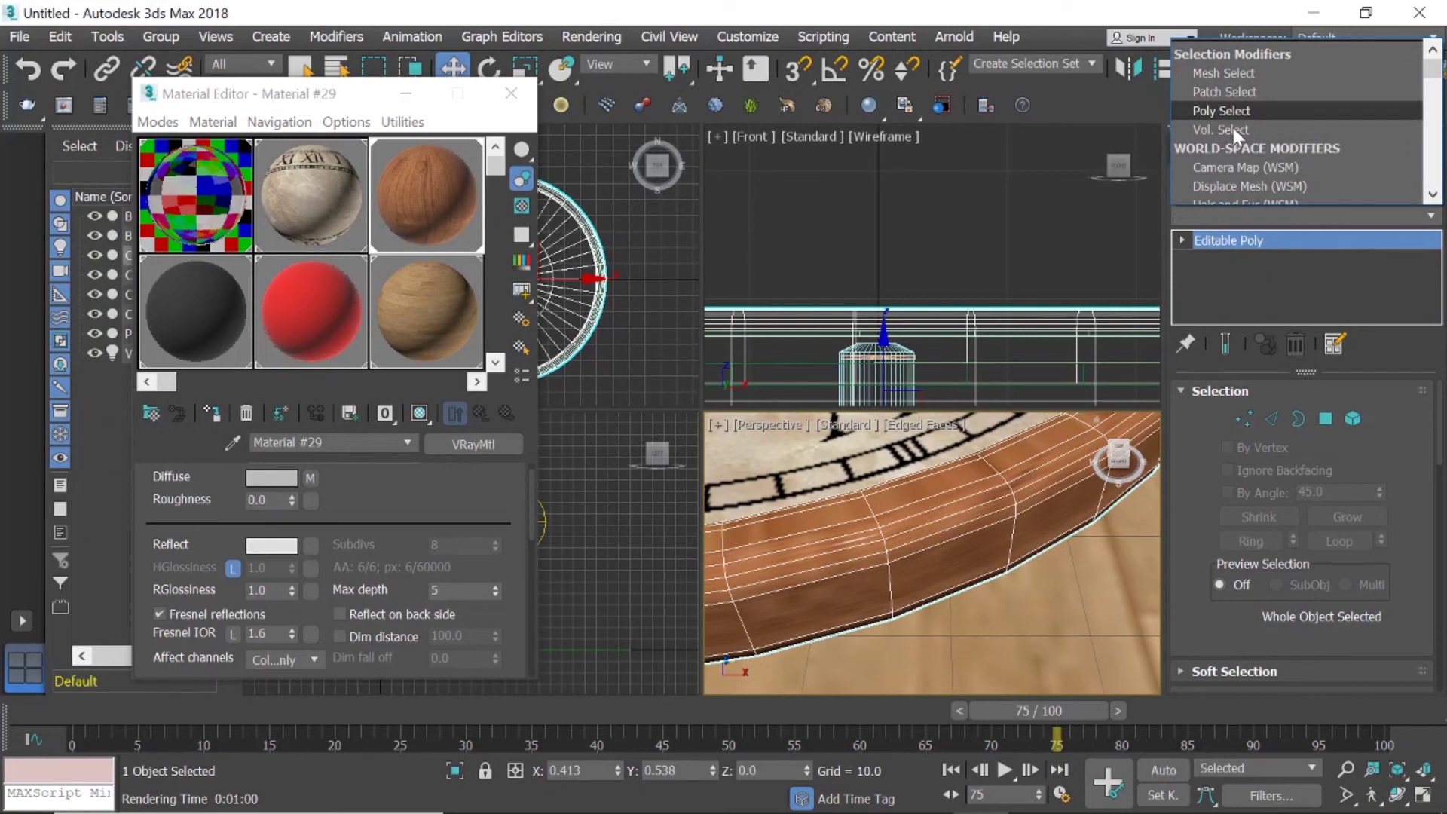
scroll(1233, 129, "down", 2)
scroll(1283, 148, "down", 3)
scroll(1310, 119, "down", 3)
scroll(1373, 106, "down", 3)
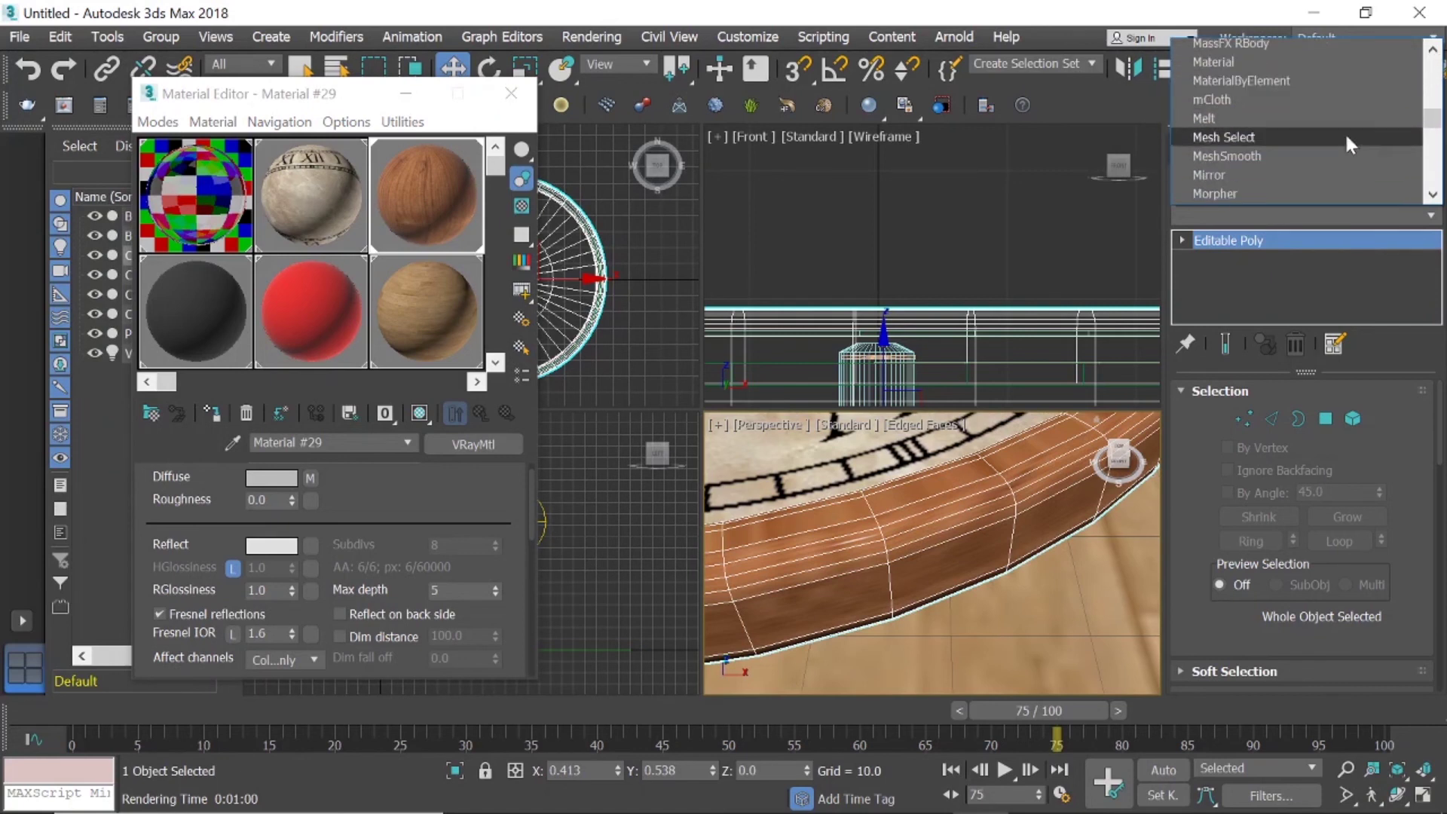
scroll(1343, 134, "down", 3)
scroll(1343, 134, "down", 3)
scroll(1343, 134, "down", 3)
scroll(1337, 134, "down", 2)
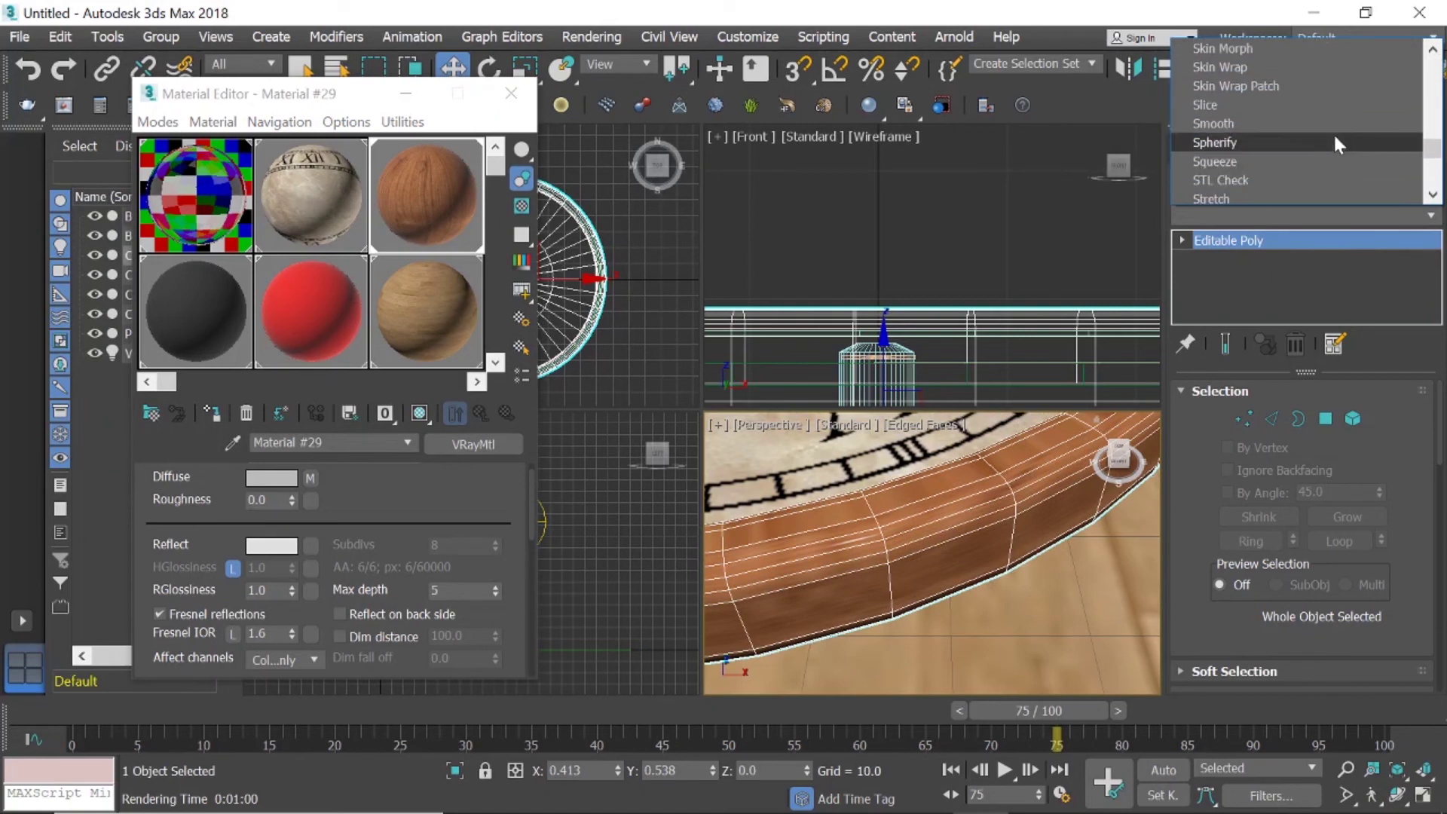
scroll(1311, 143, "down", 2)
scroll(1268, 151, "down", 3)
scroll(1266, 147, "down", 2)
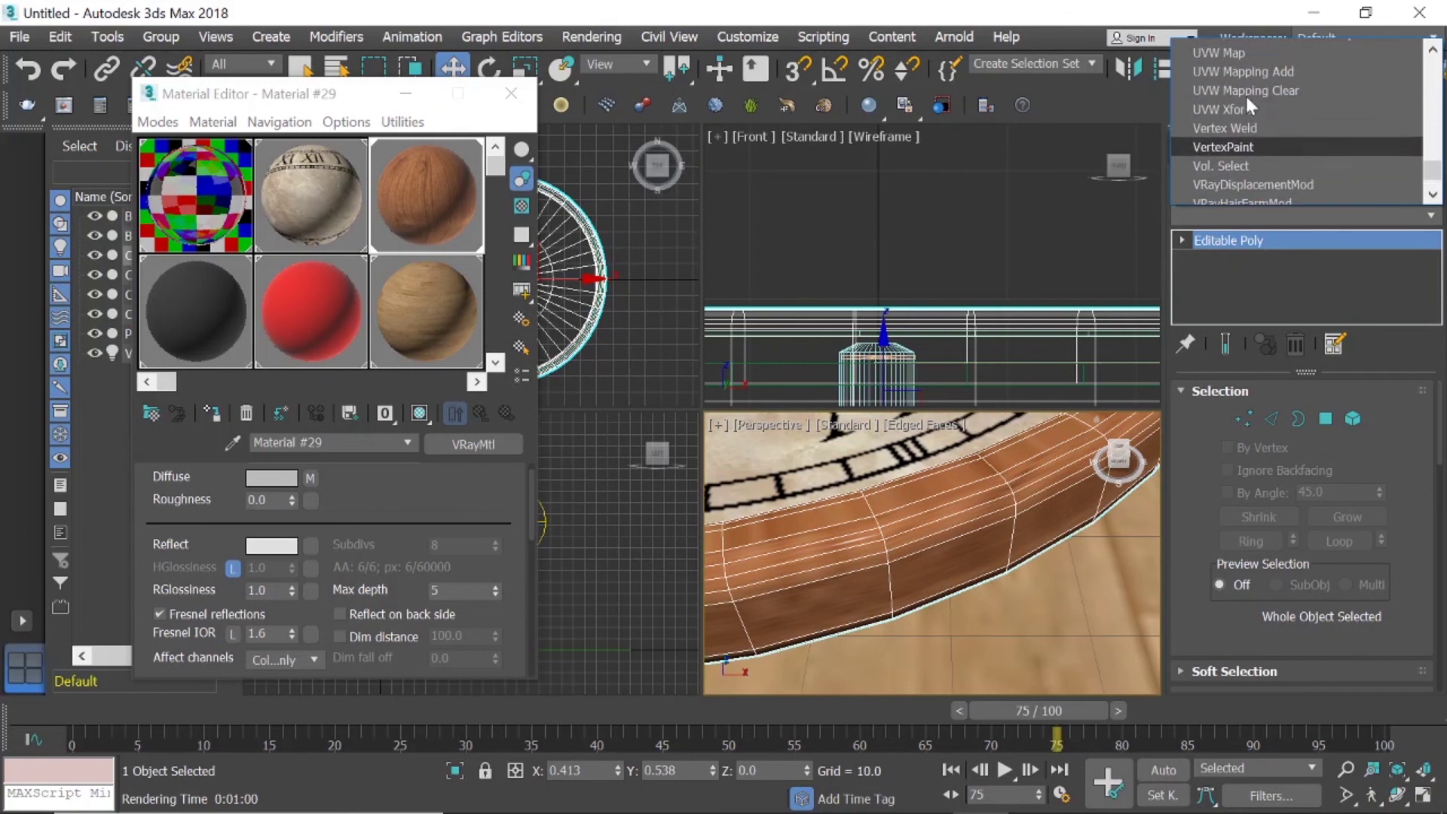
scroll(1244, 94, "up", 1)
Add a UVW Map modifier to the clock rim, preview Cylindrical and Spherical mapping, and hide polygon edges in the view.
left_click(1245, 123)
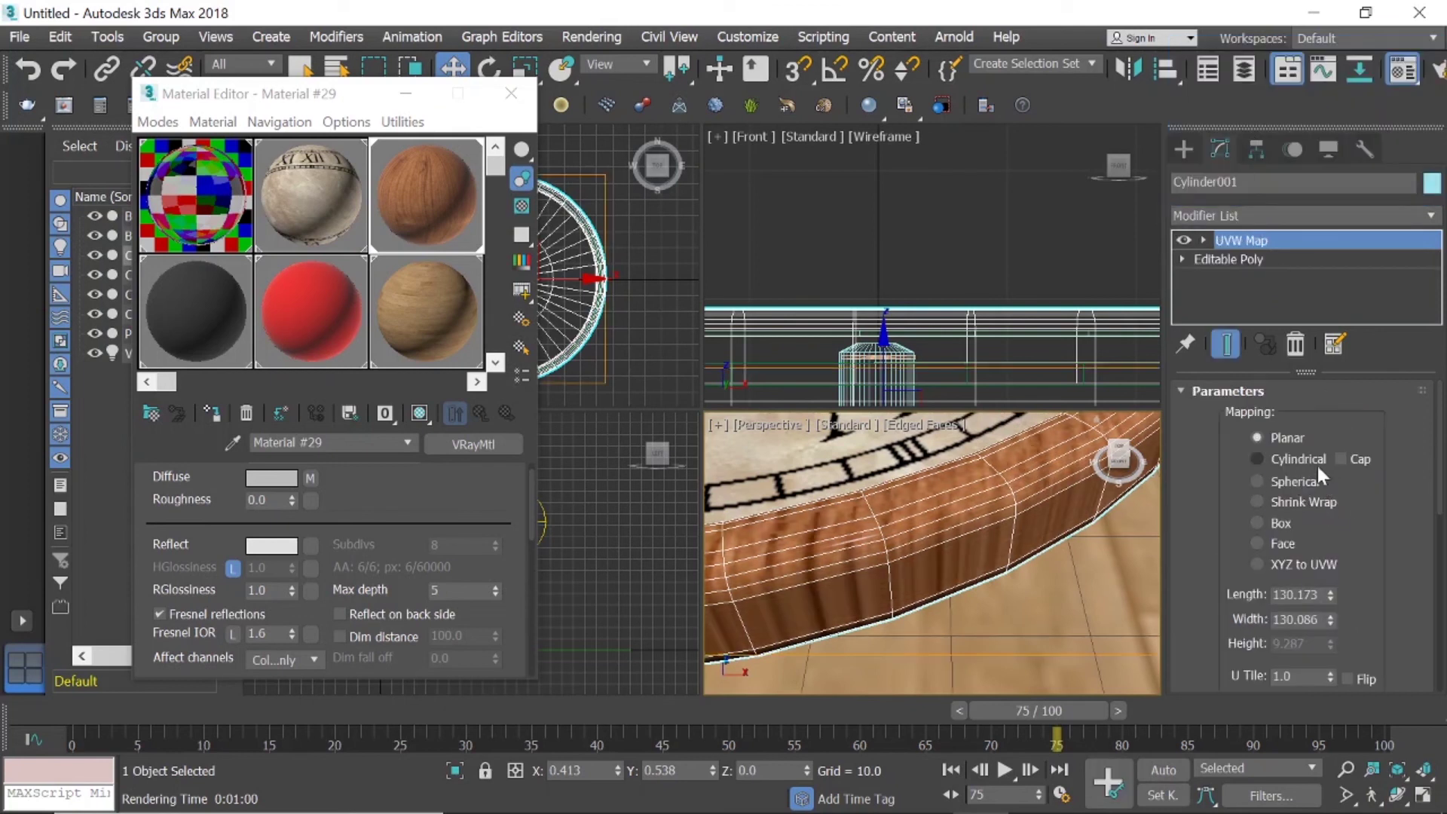
left_click(1256, 459)
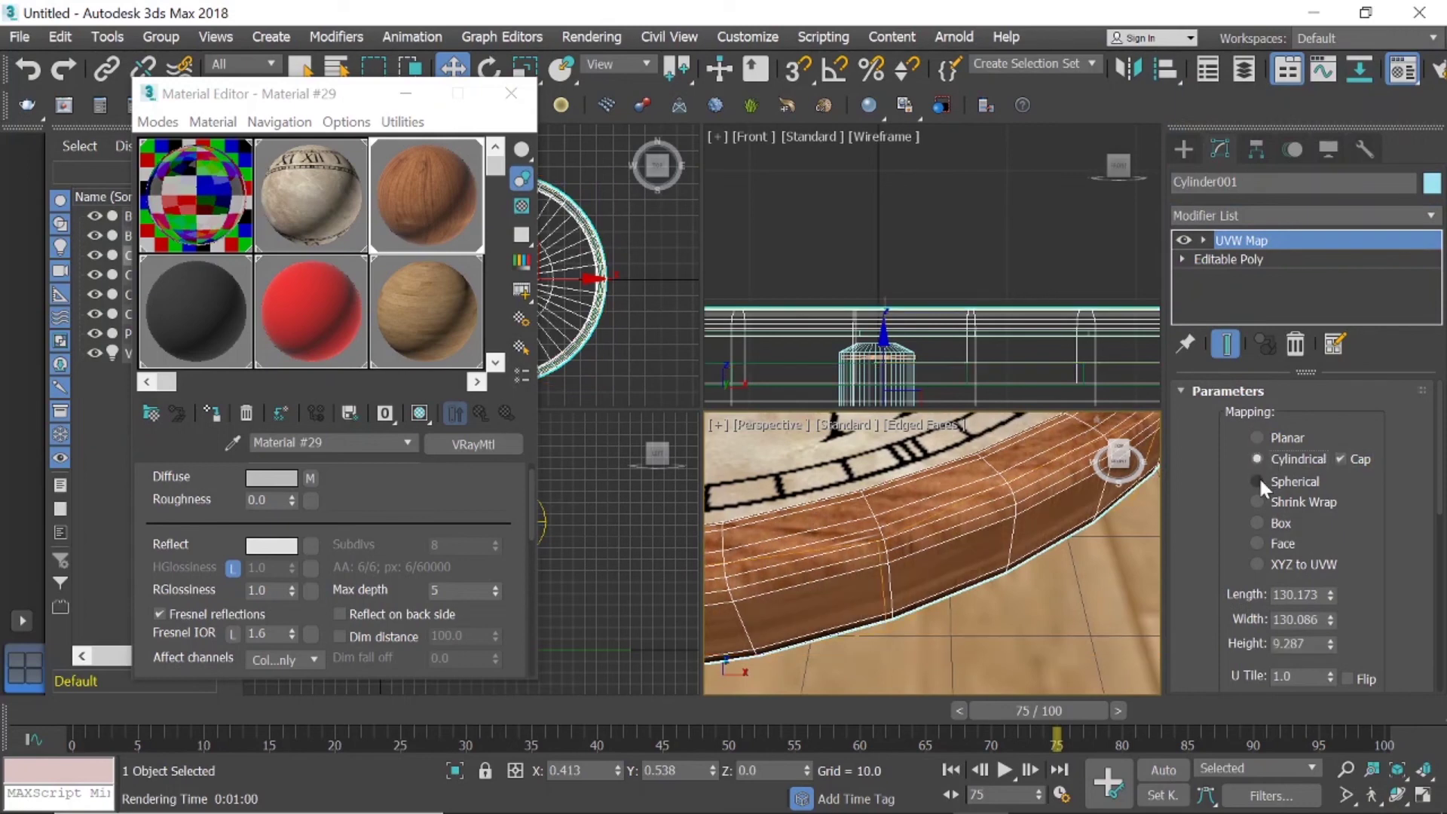
left_click(1257, 481)
scroll(897, 512, "down", 3)
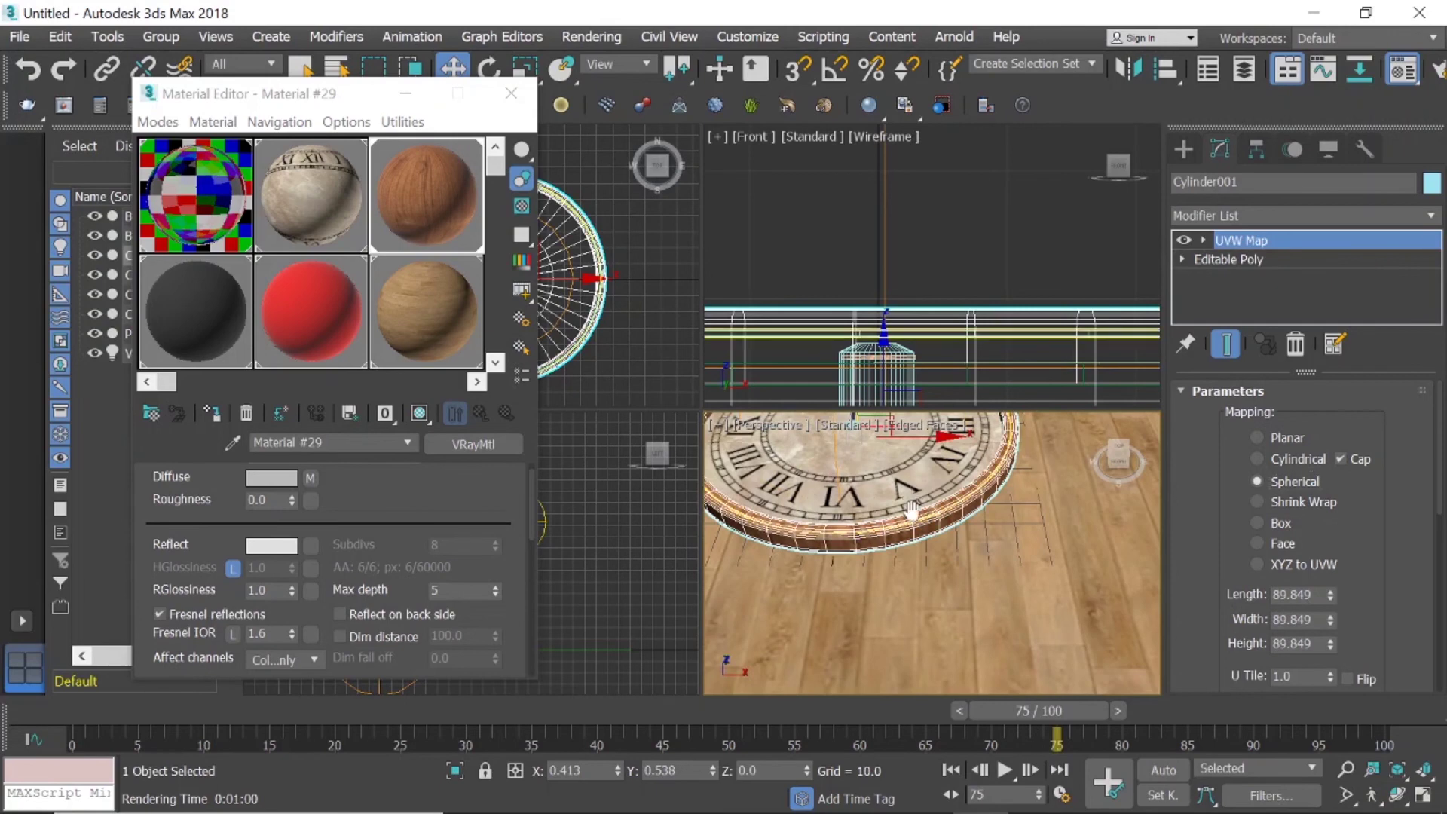
middle_click_drag(911, 511, 923, 467, "alt")
left_click(924, 425)
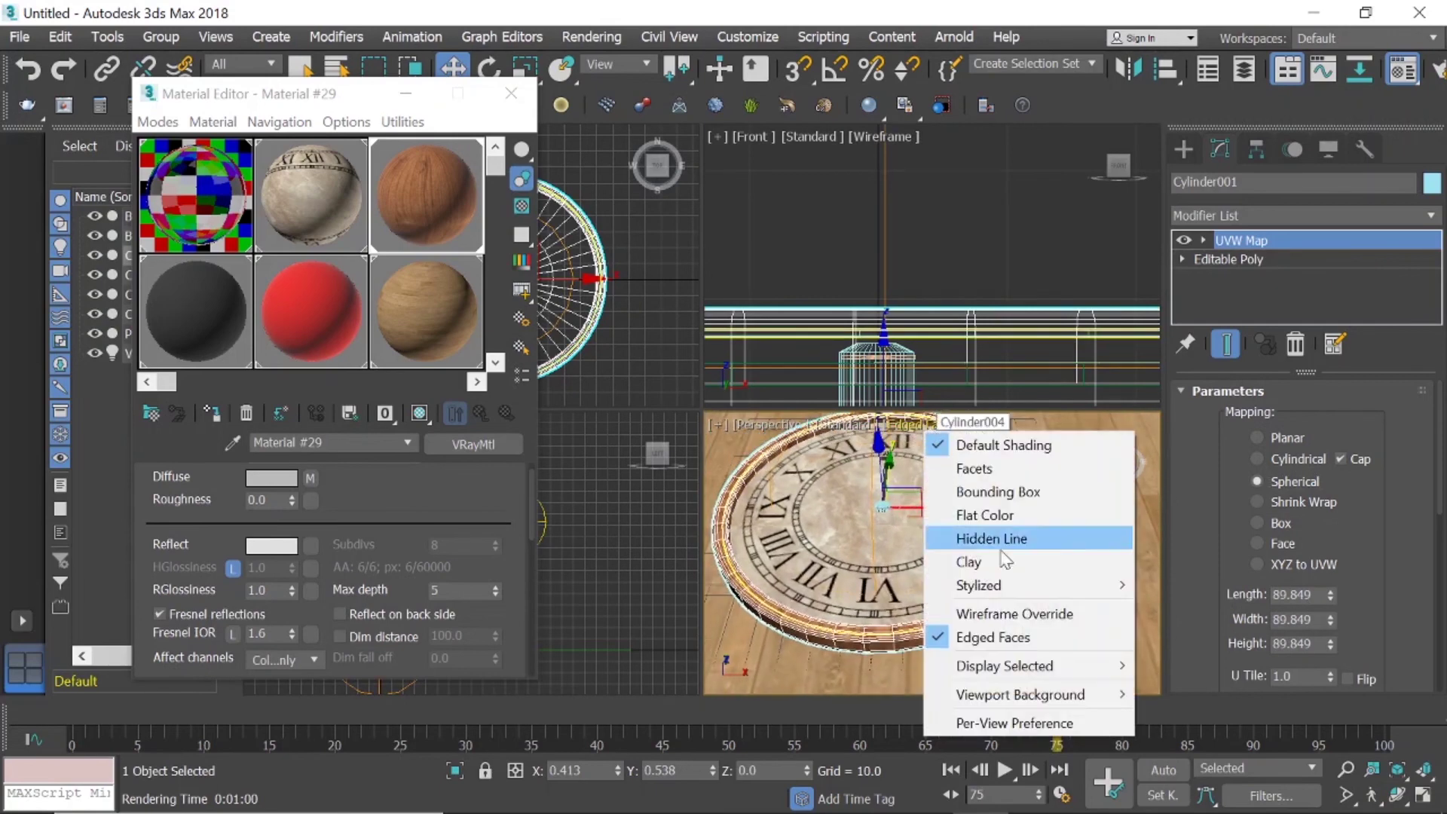
left_click(994, 636)
Compare Cylindrical and Planar mapping on the rim from a straight top view.
scroll(953, 617, "up", 3)
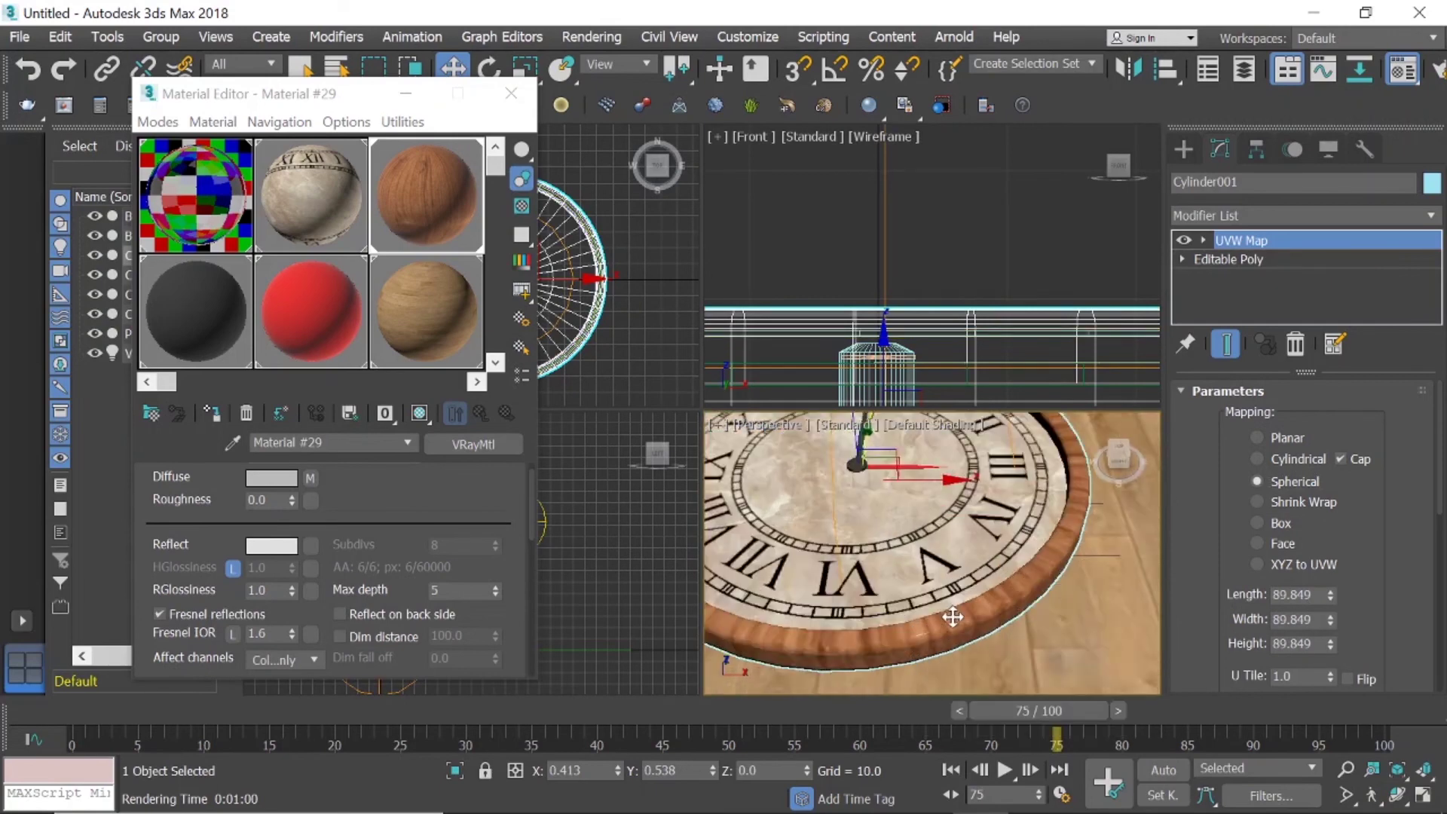
scroll(953, 617, "up", 2)
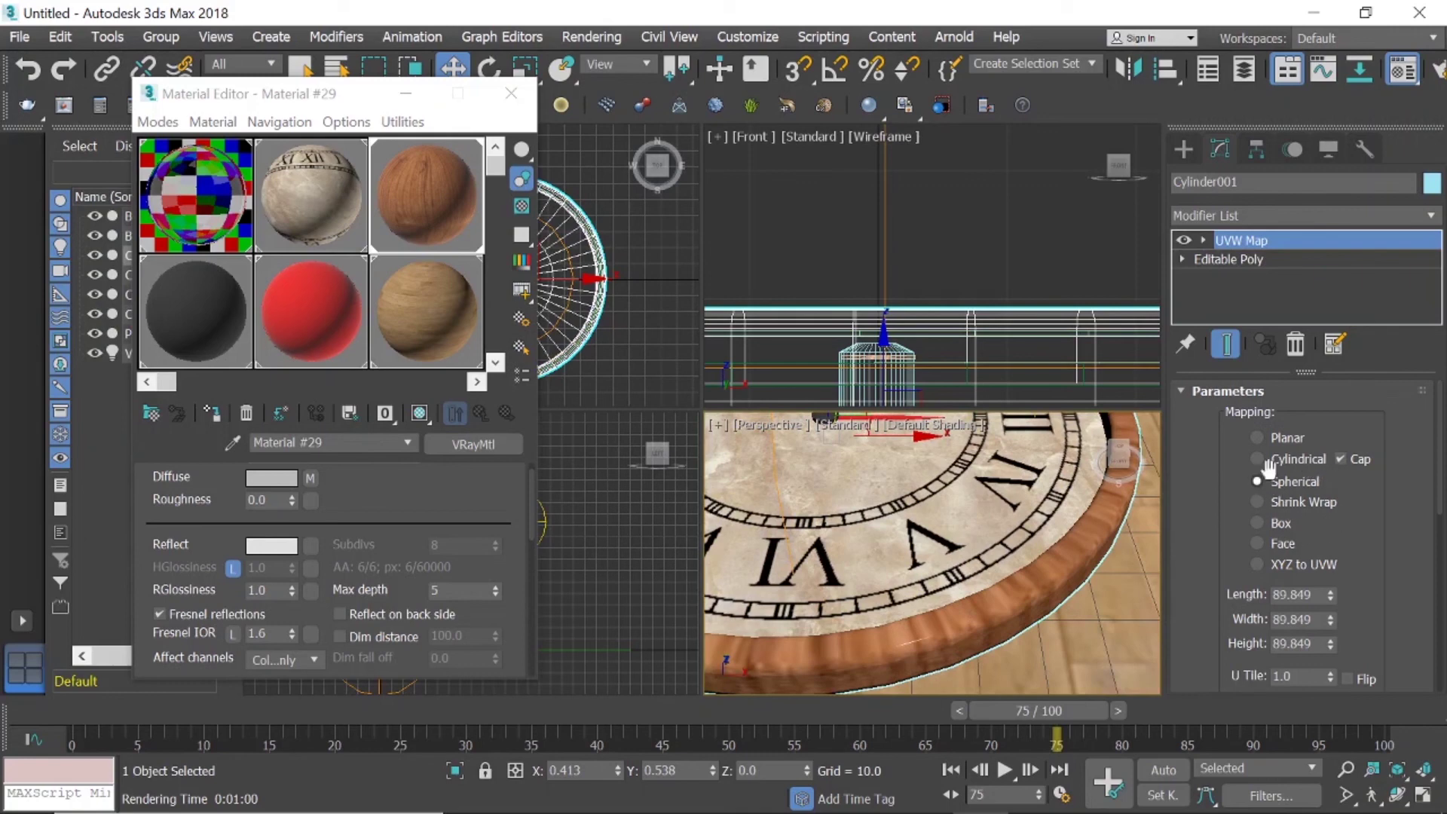
left_click(1257, 458)
scroll(1038, 473, "down", 5)
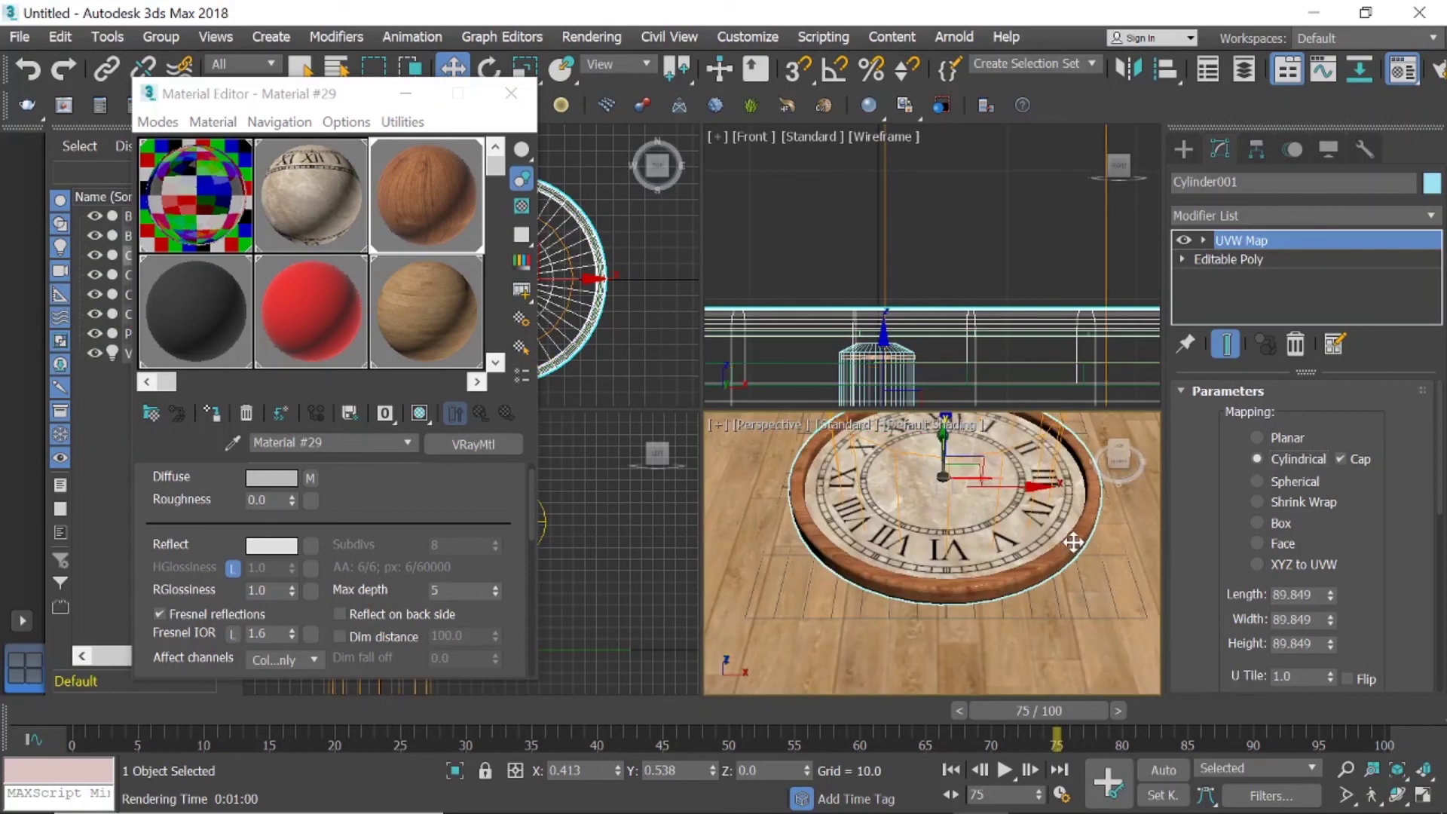
left_click(1258, 438)
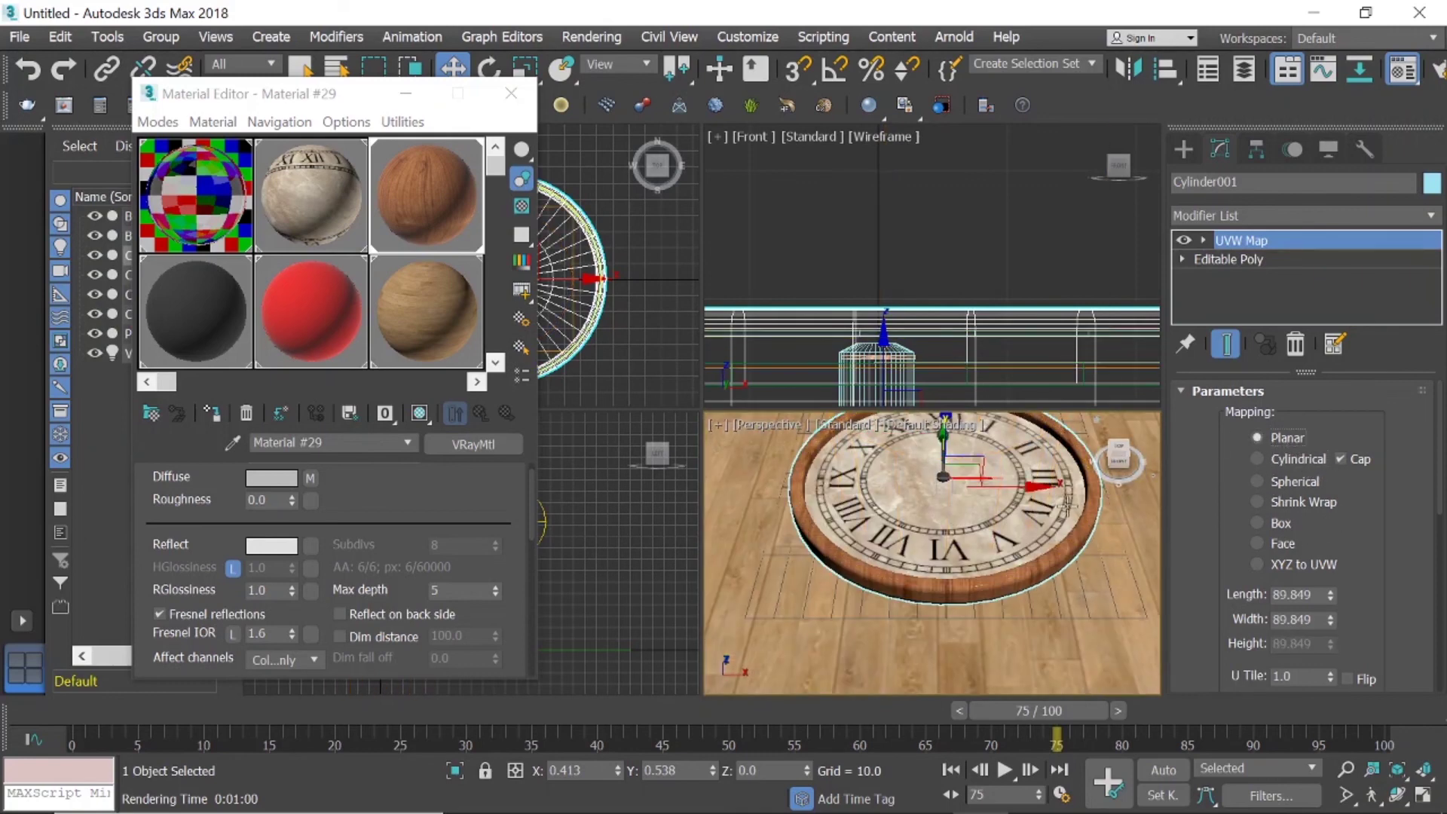
middle_click_drag(1151, 512, 1130, 482, "alt")
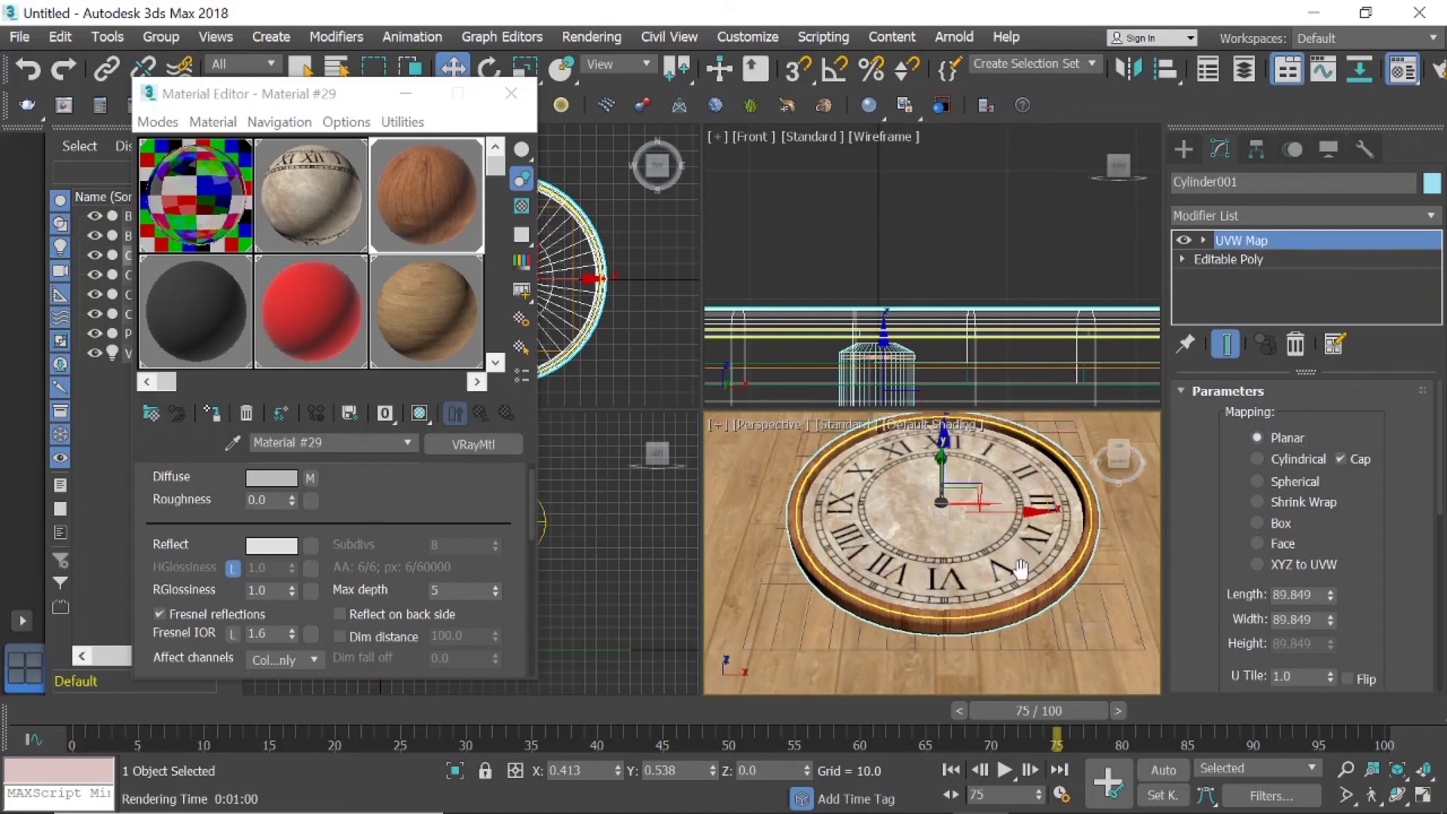
left_click(1118, 452)
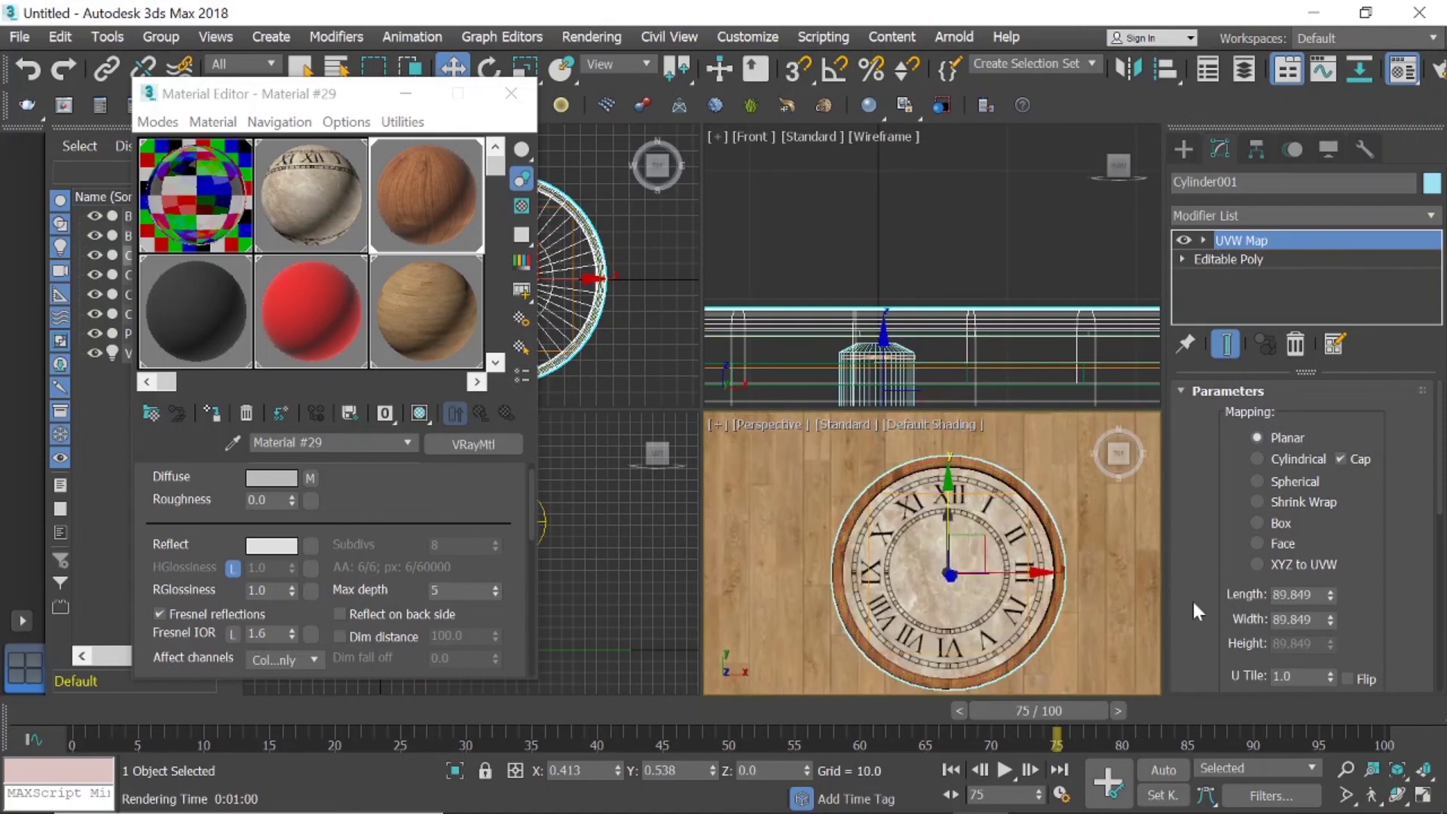
Switch the rim to Box mapping and inspect it from an angled view.
left_click(1257, 523)
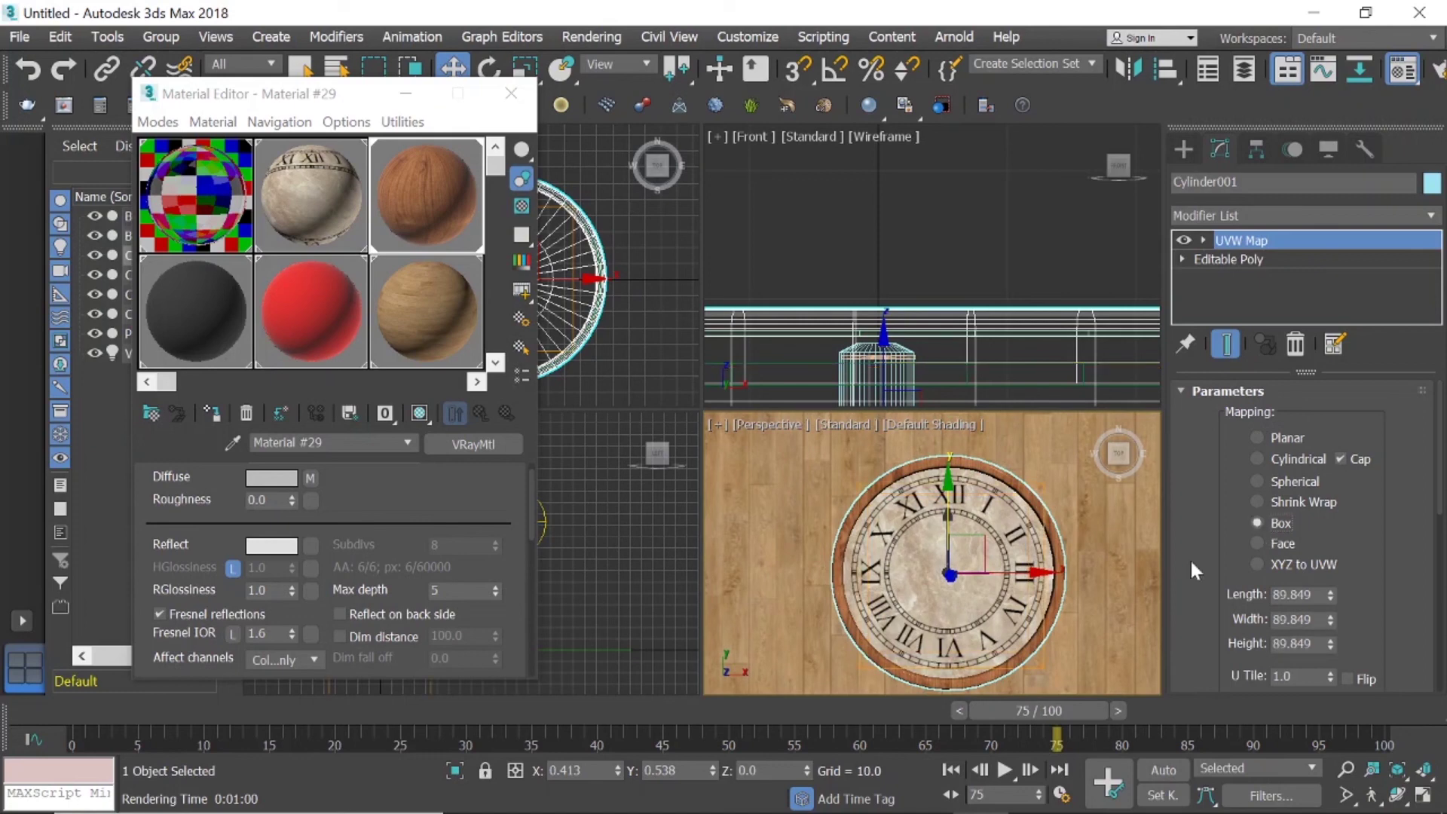
scroll(942, 587, "up", 5)
scroll(1123, 459, "down", 3)
scroll(1146, 462, "up", 2)
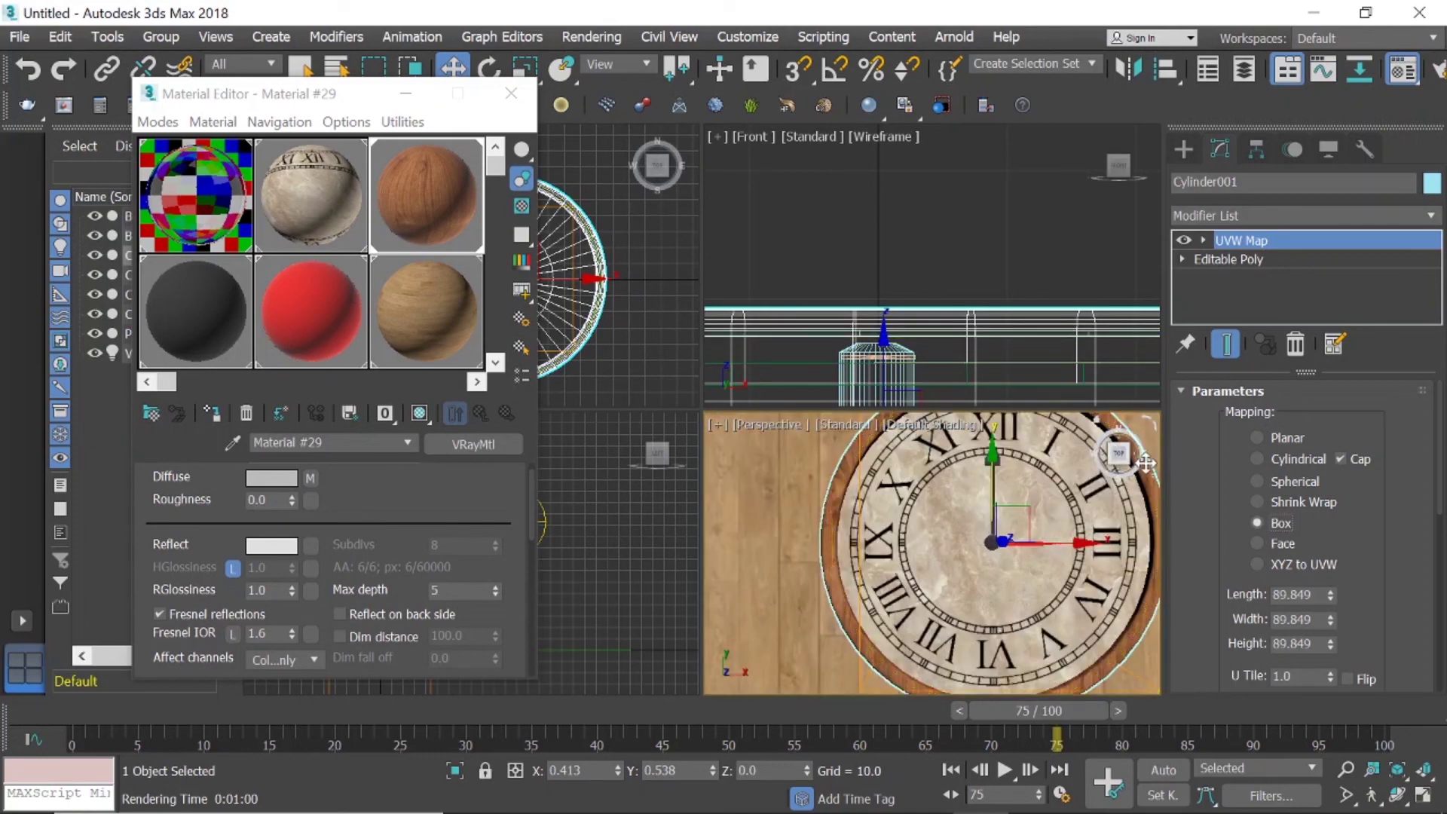
middle_click_drag(1145, 462, 1131, 497, "alt")
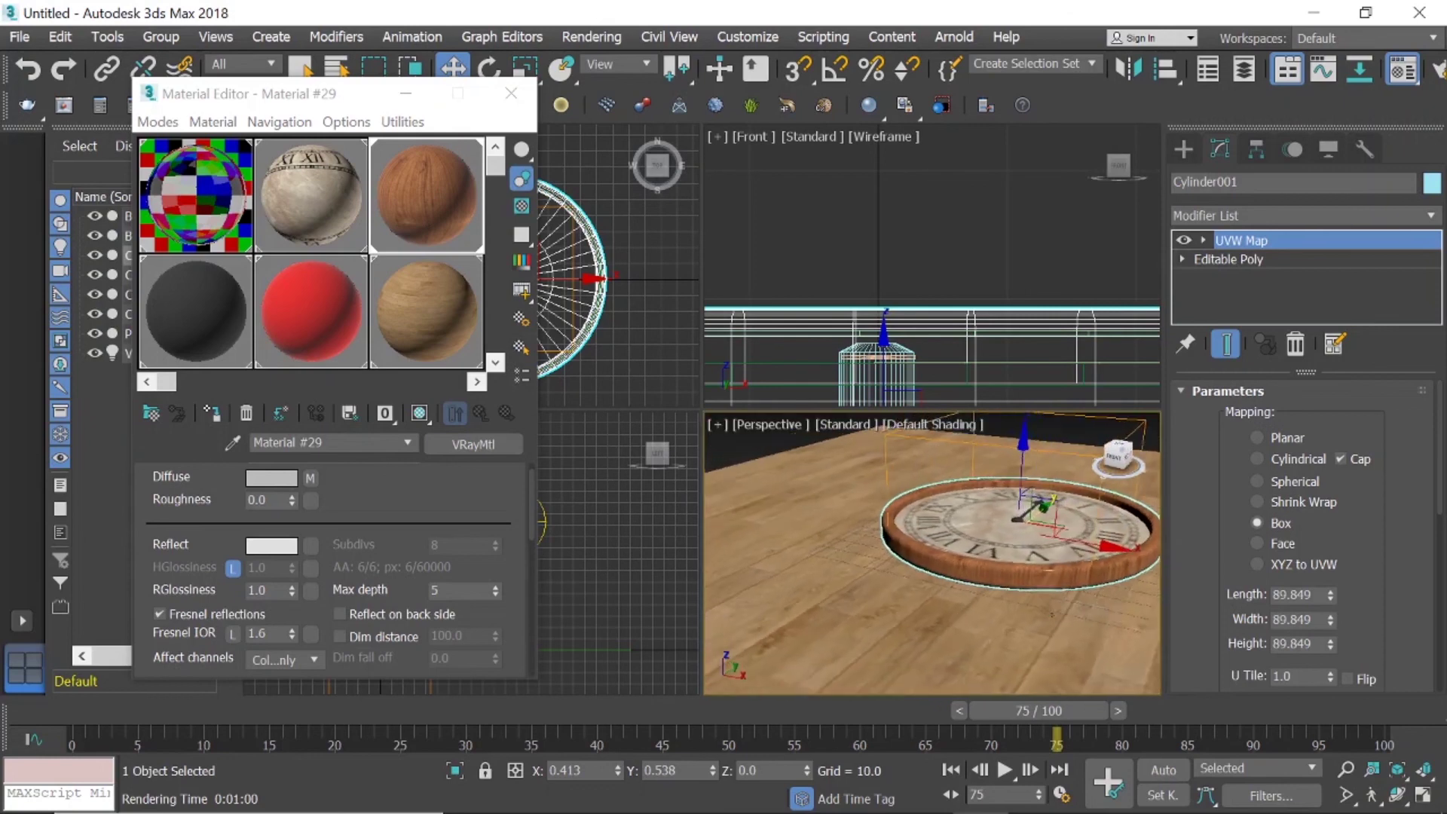
scroll(1109, 566, "up", 2)
scroll(1109, 565, "up", 2)
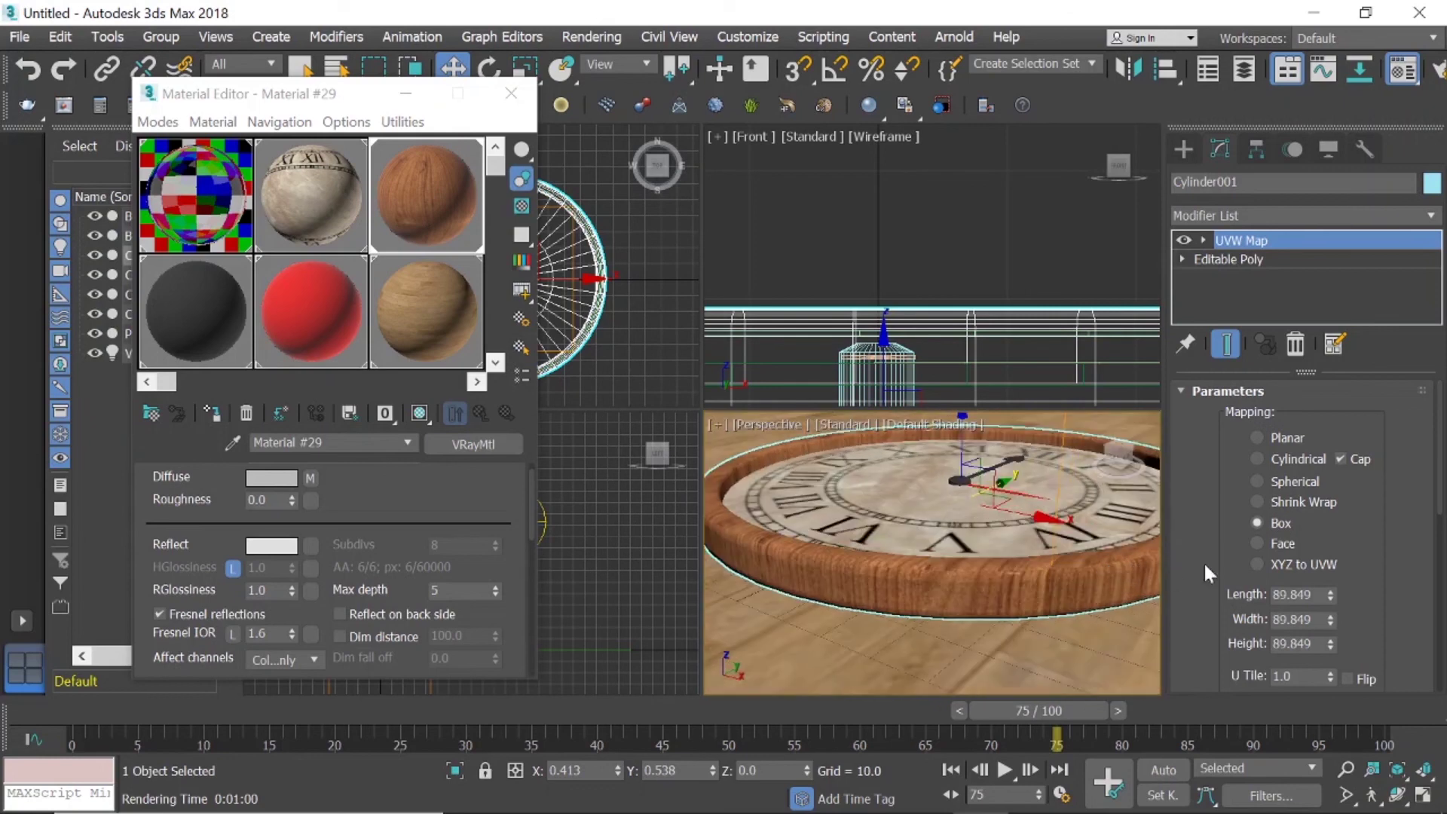
Try Face, Shrink Wrap, Cylindrical and Planar mapping, then settle on Box and view the rim from above.
left_click(1256, 542)
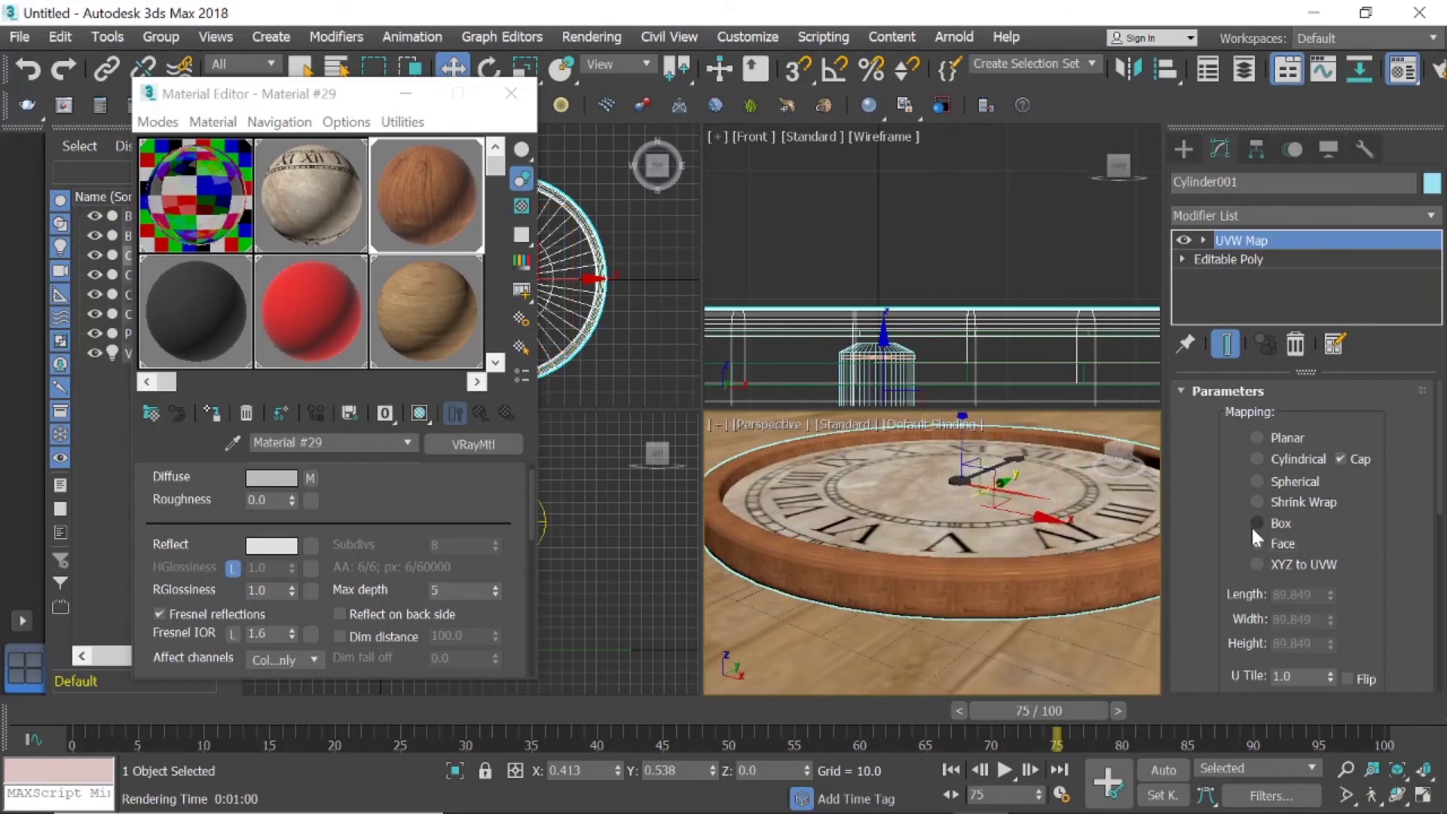
left_click(1256, 525)
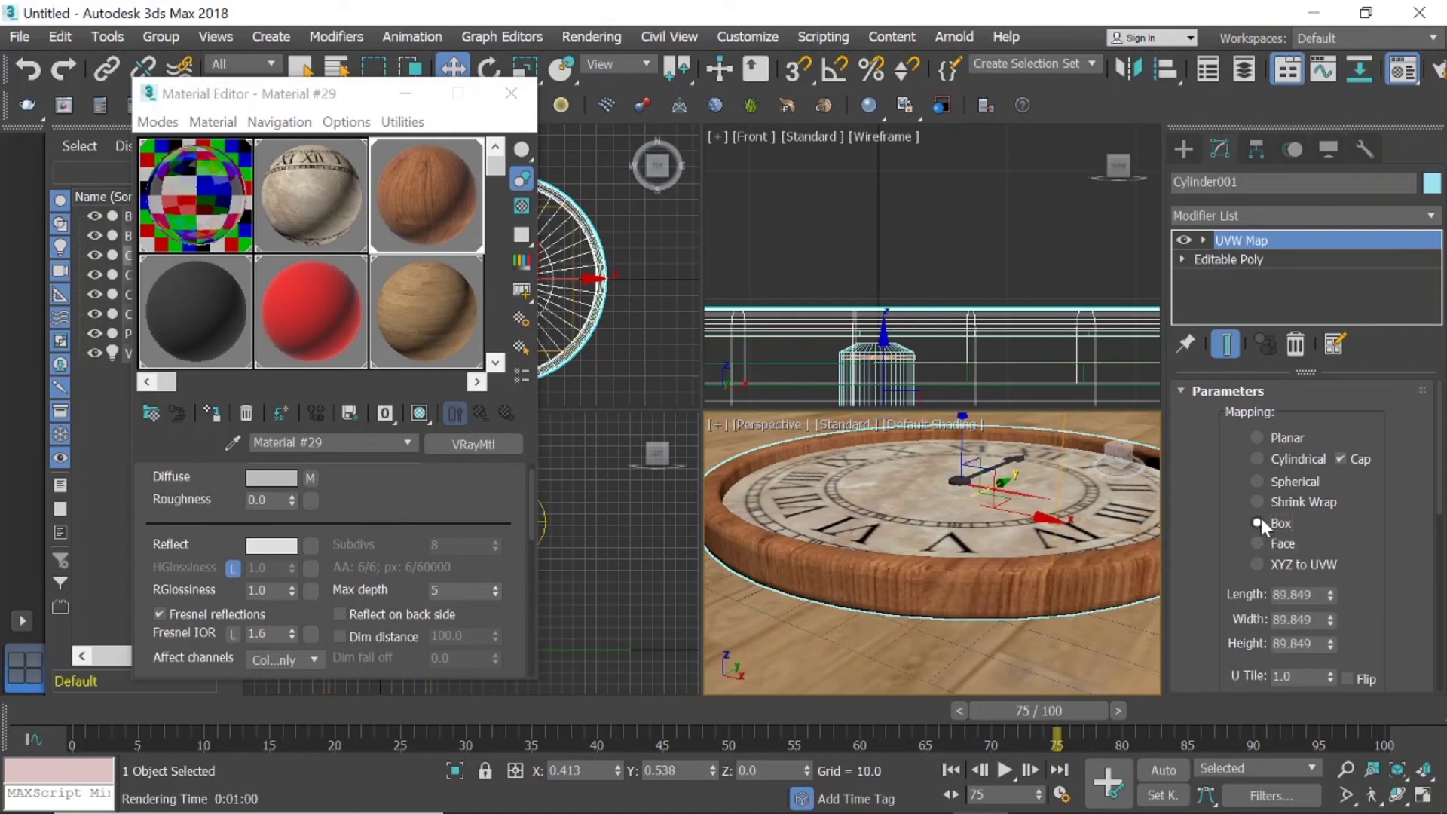
left_click(1257, 503)
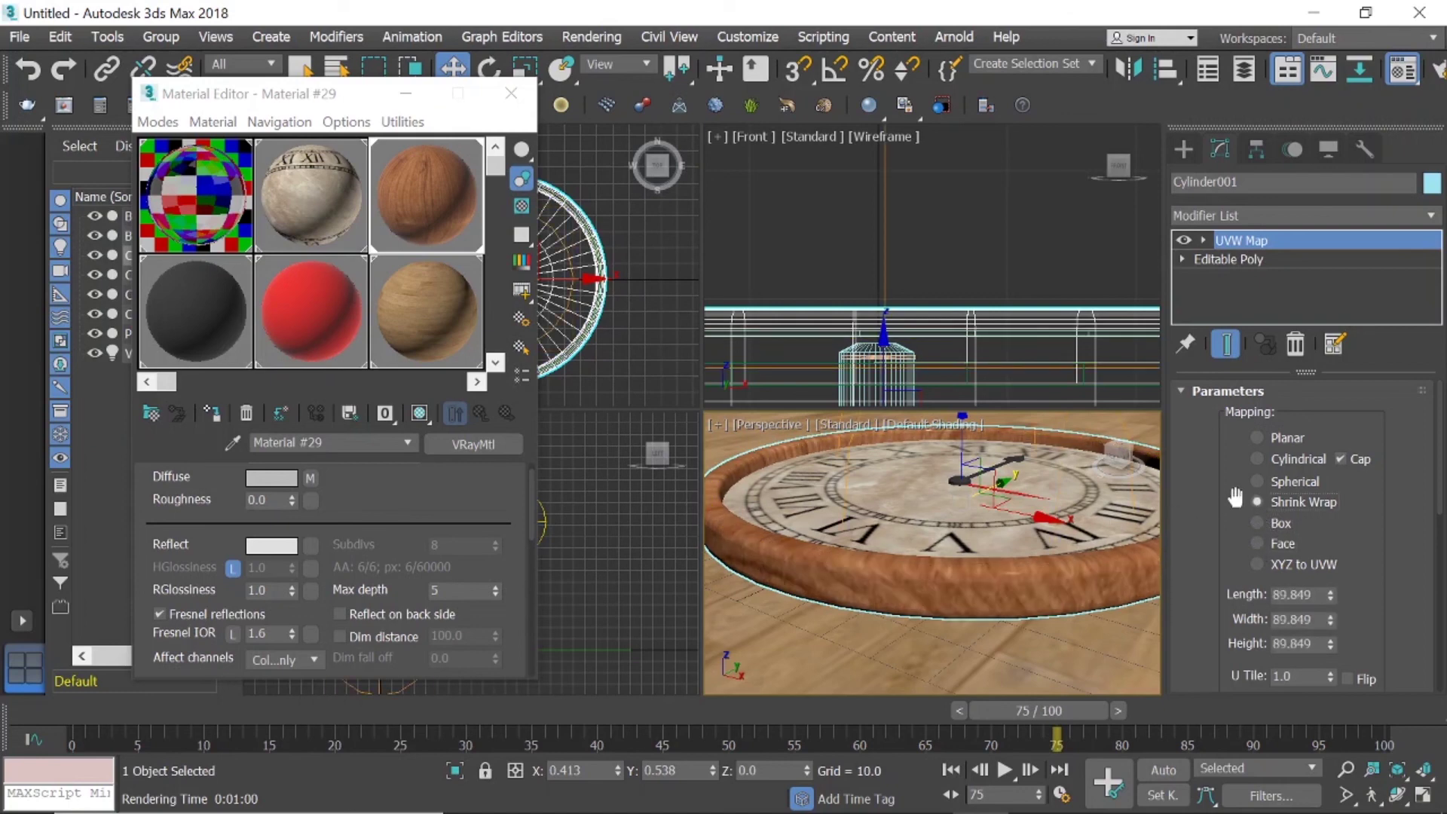
left_click(1257, 460)
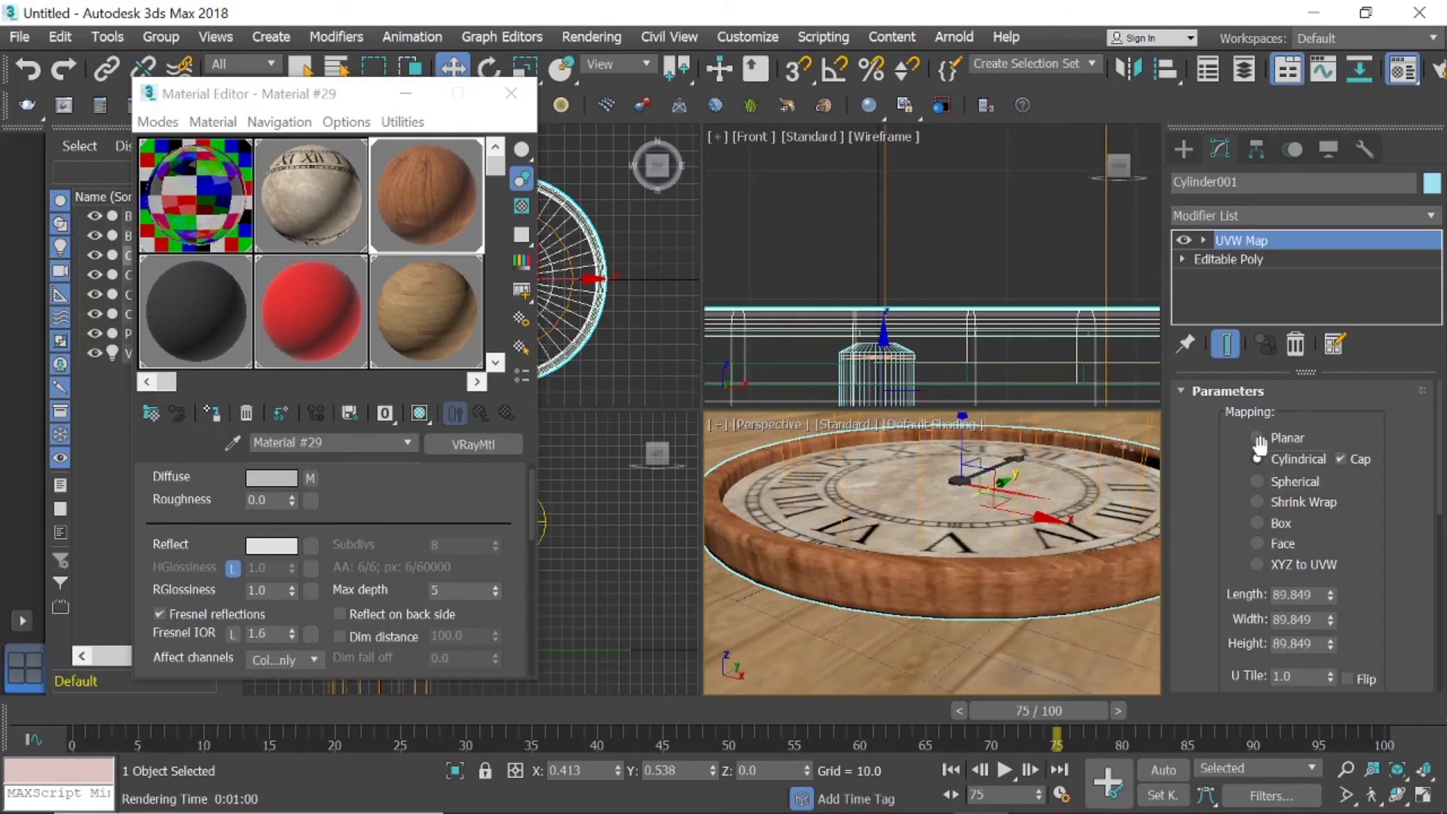
left_click(1257, 437)
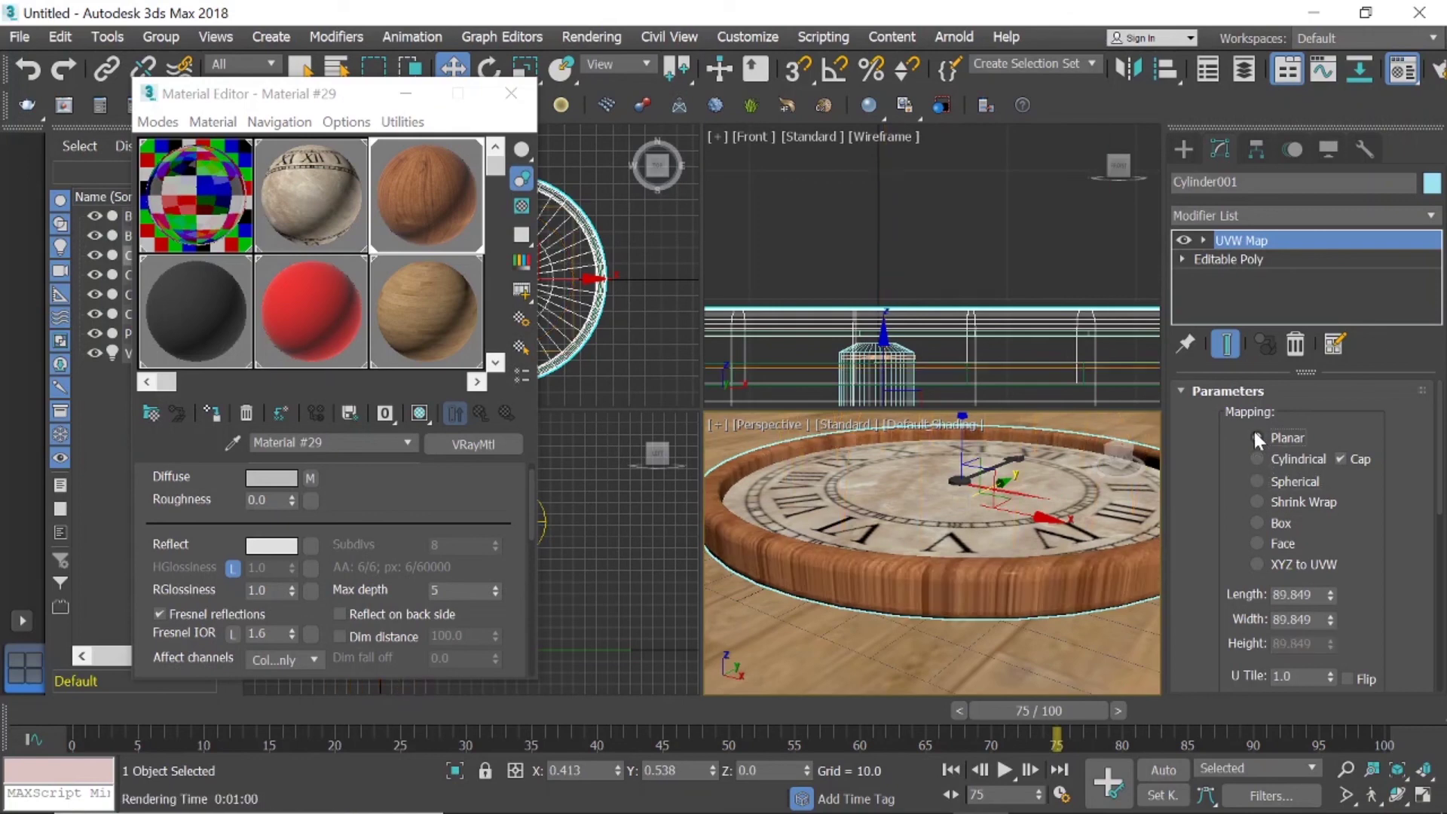
left_click(1257, 523)
scroll(991, 595, "down", 2)
scroll(1017, 553, "down", 2)
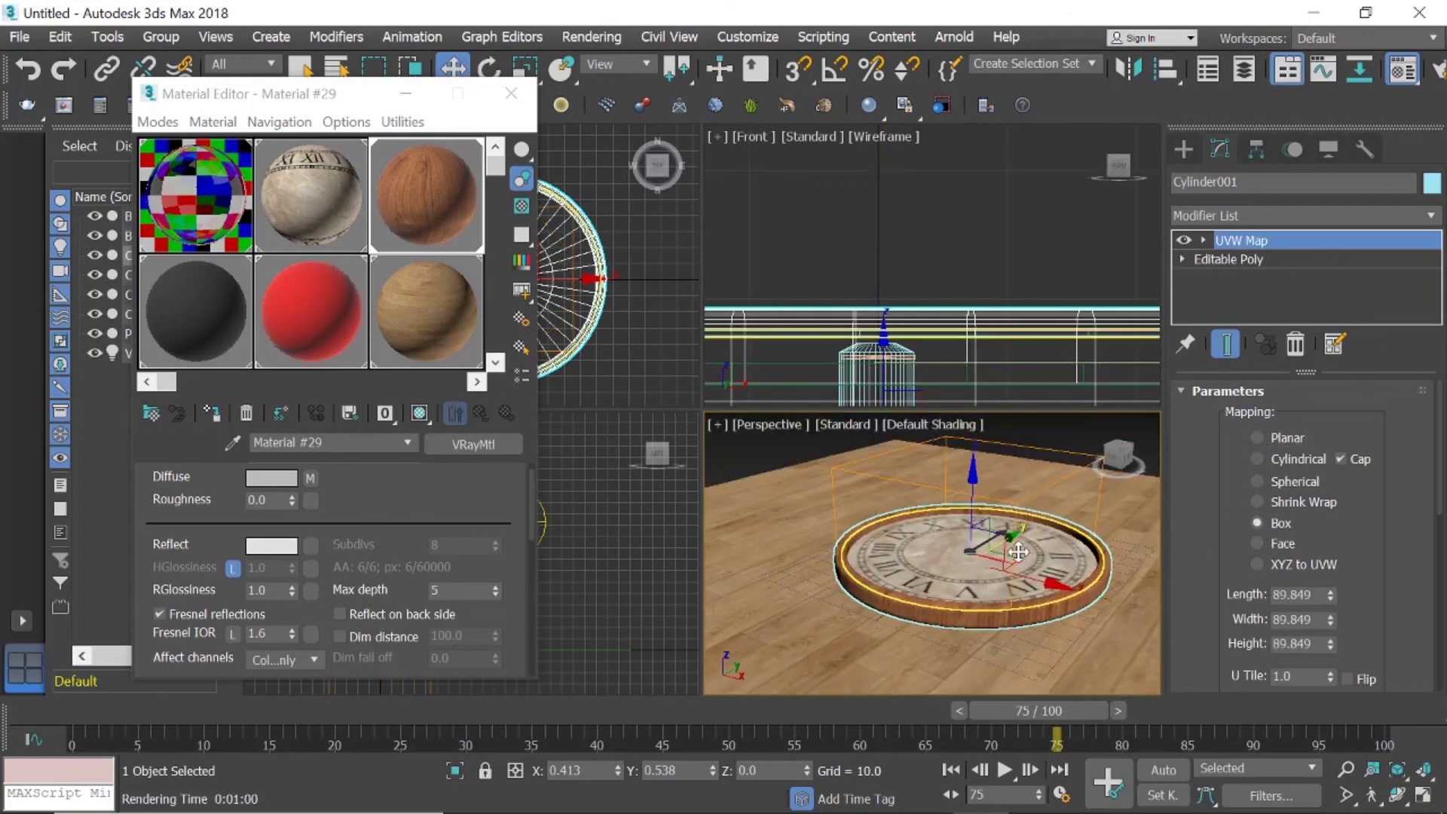
middle_click_drag(1017, 552, 1026, 504, "alt")
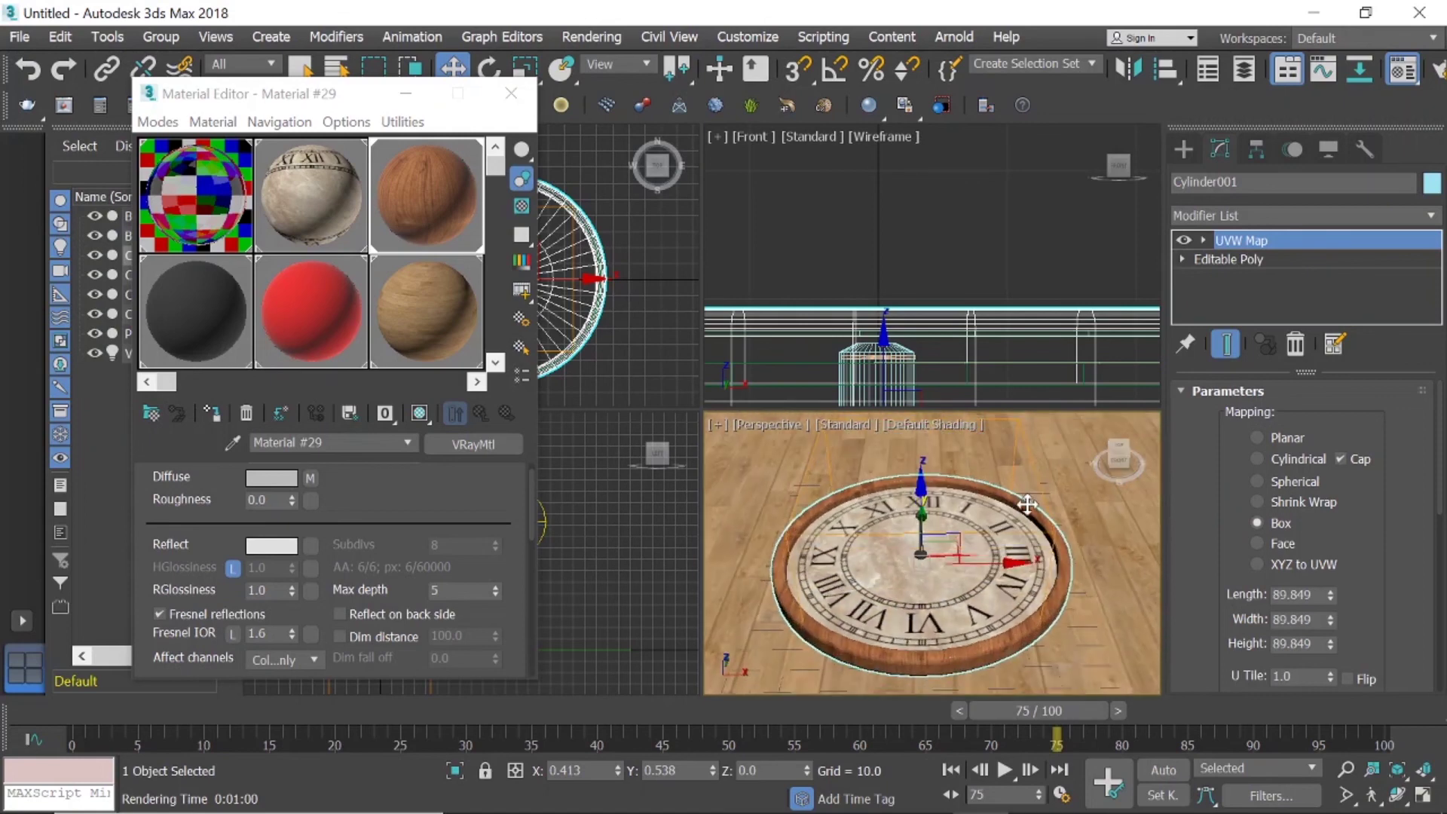
scroll(1026, 504, "down", 2)
scroll(979, 467, "down", 3)
left_click(948, 431)
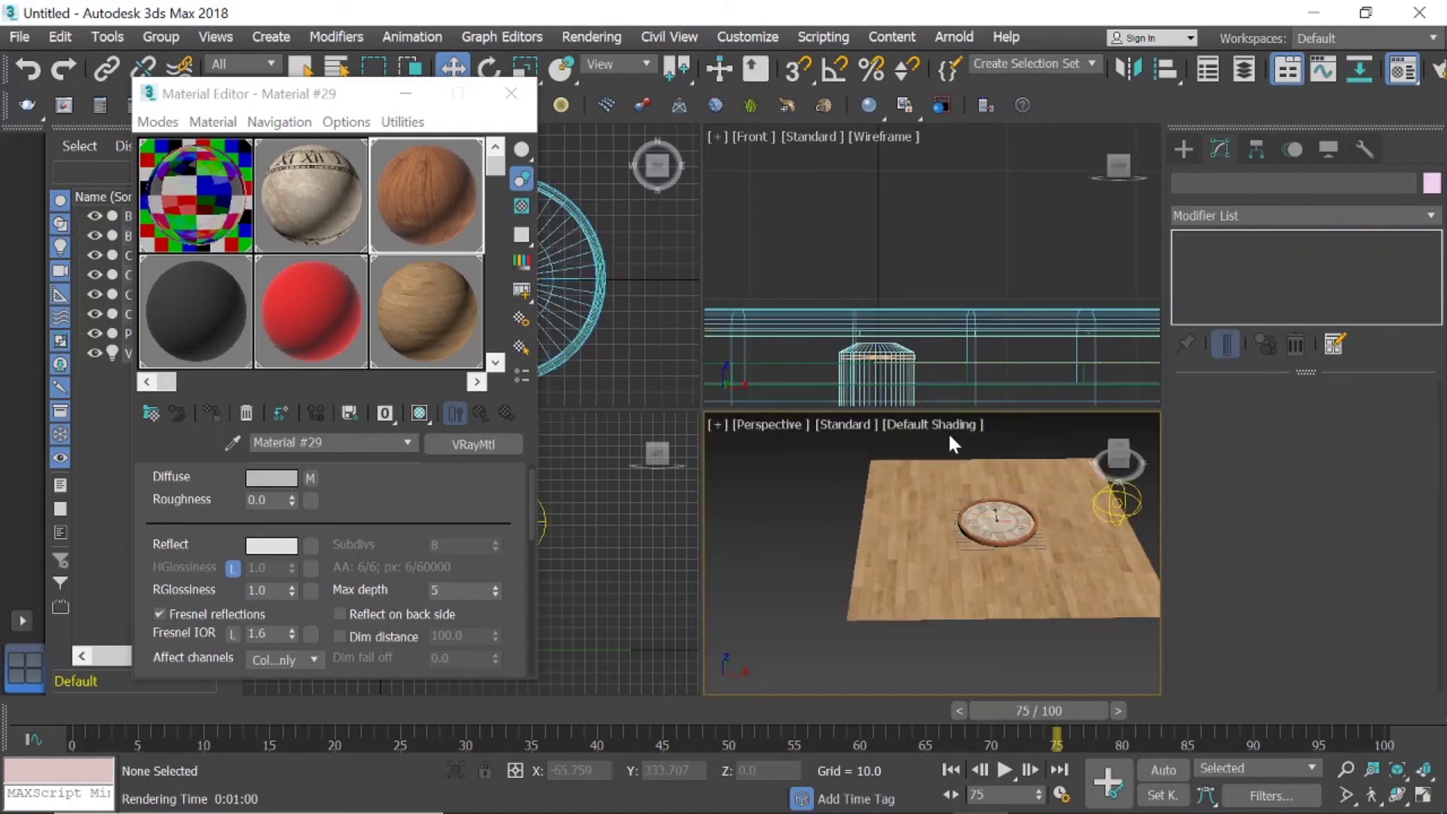
scroll(1008, 512, "up", 5)
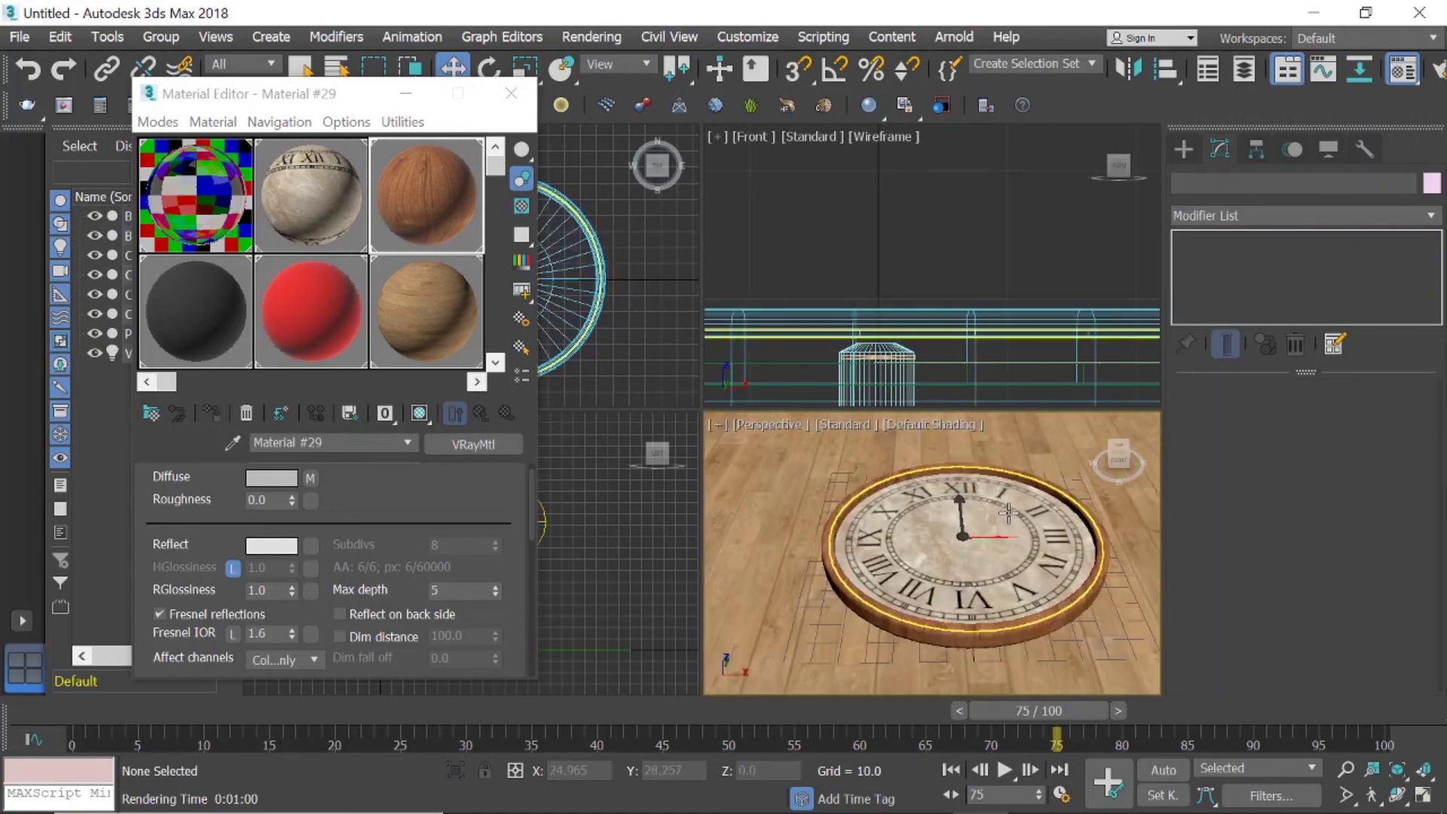
mouse_move(1008, 512)
middle_mouse_down("alt")
mouse_move(1017, 467)
mouse_move(1010, 482)
middle_mouse_up("alt")
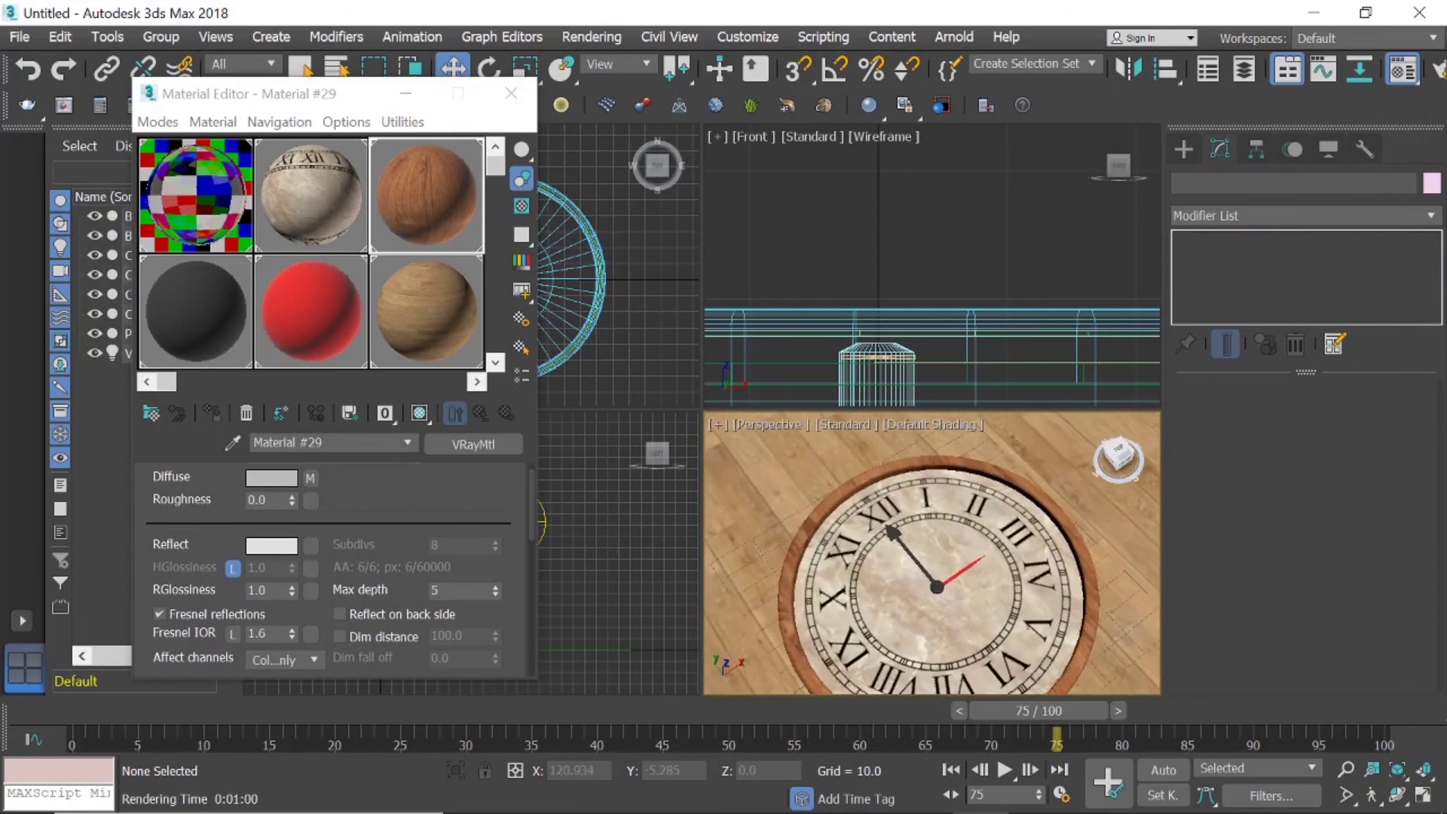
scroll(950, 570, "up", 5)
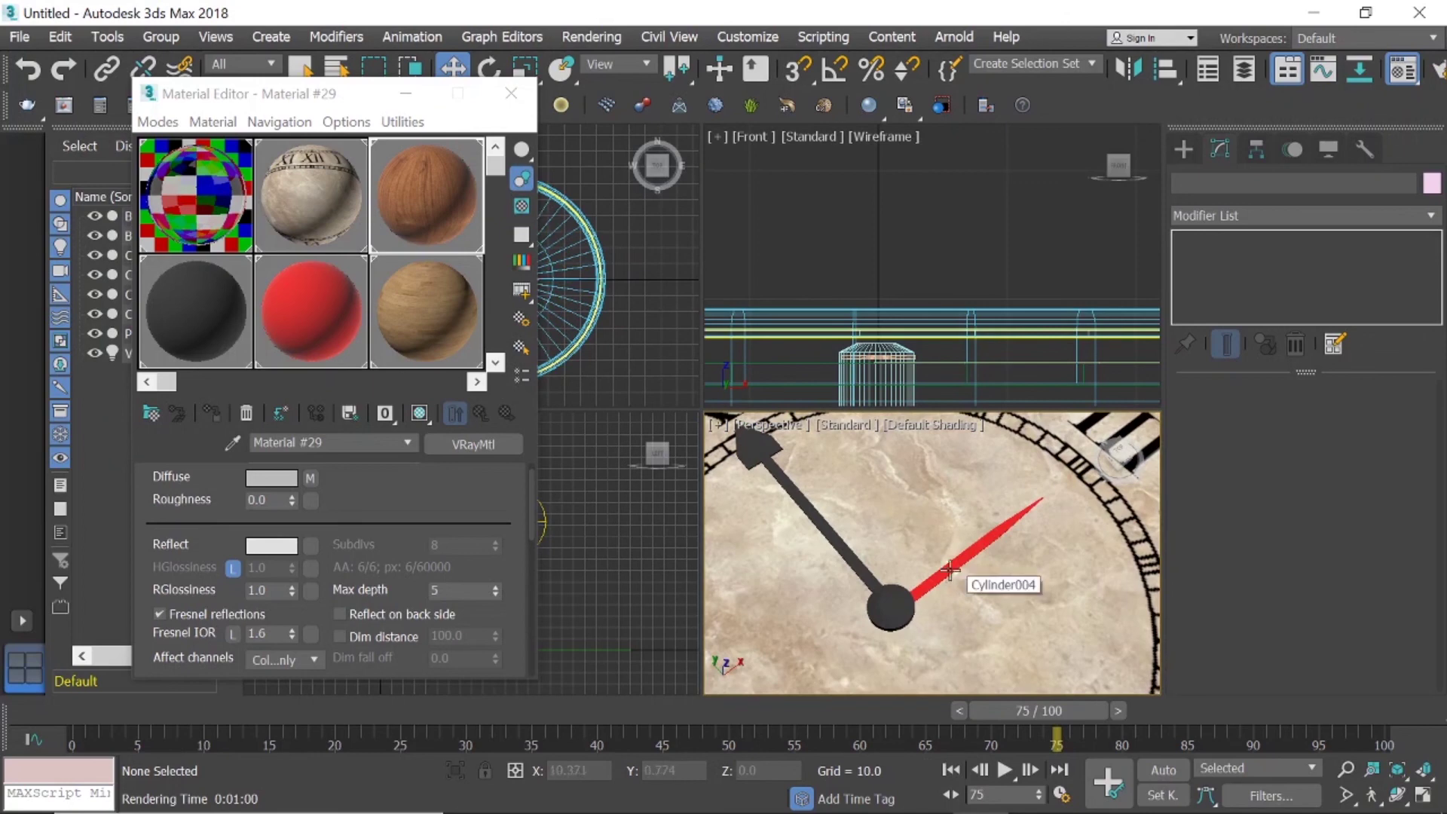
scroll(950, 571, "down", 5)
scroll(955, 510, "down", 2)
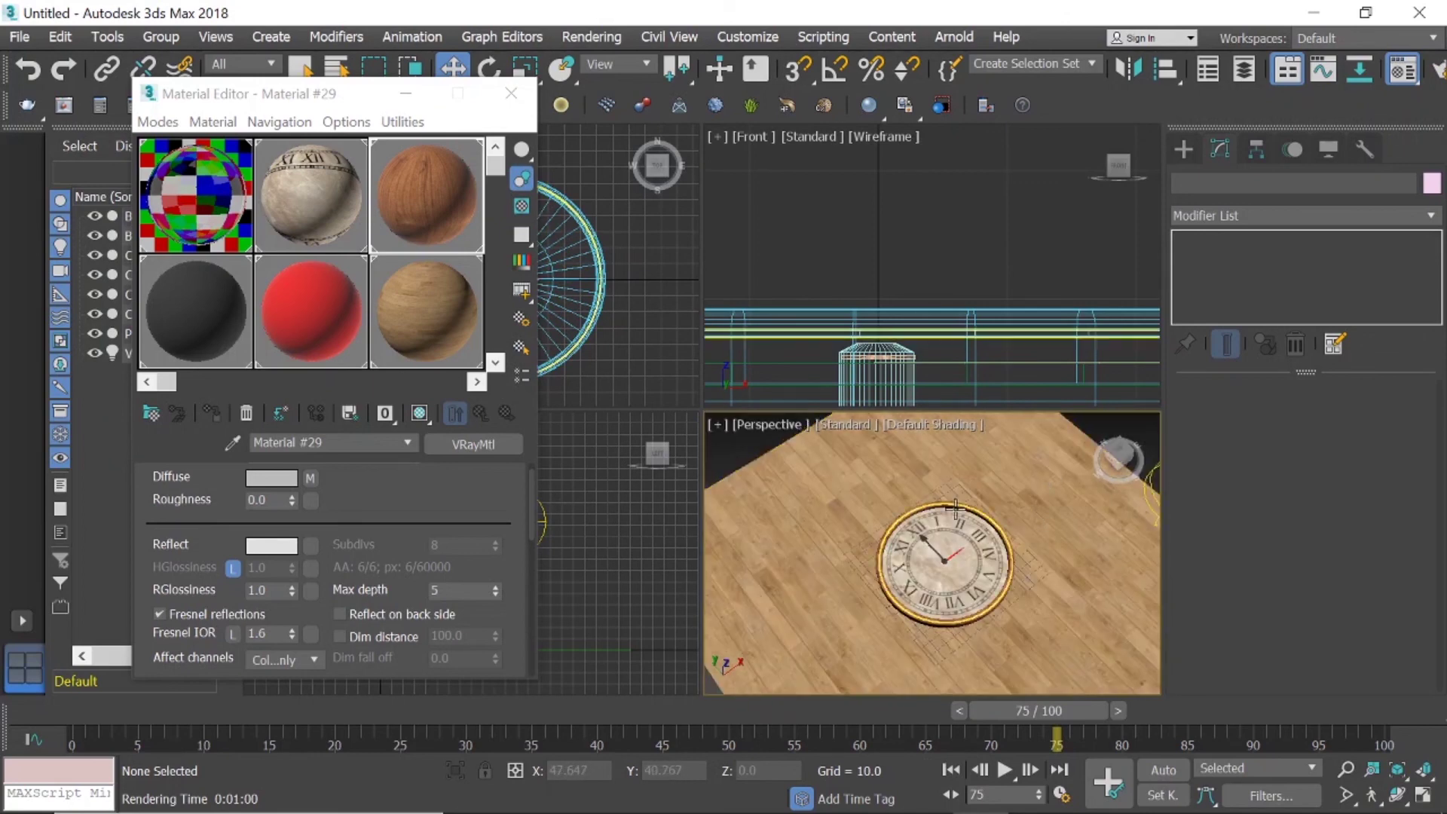
scroll(956, 510, "down", 5)
scroll(888, 475, "up", 1)
scroll(888, 474, "up", 2)
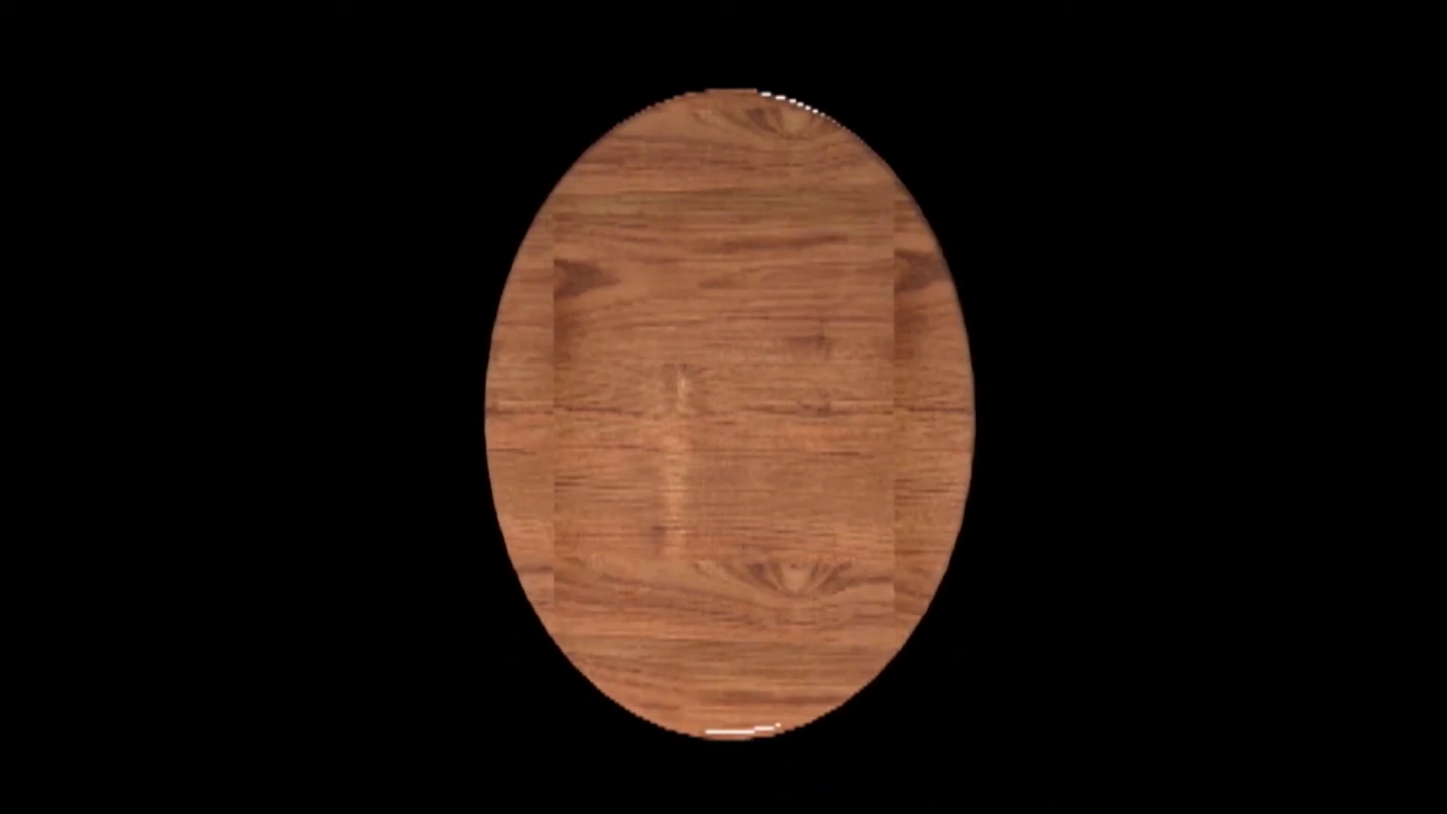